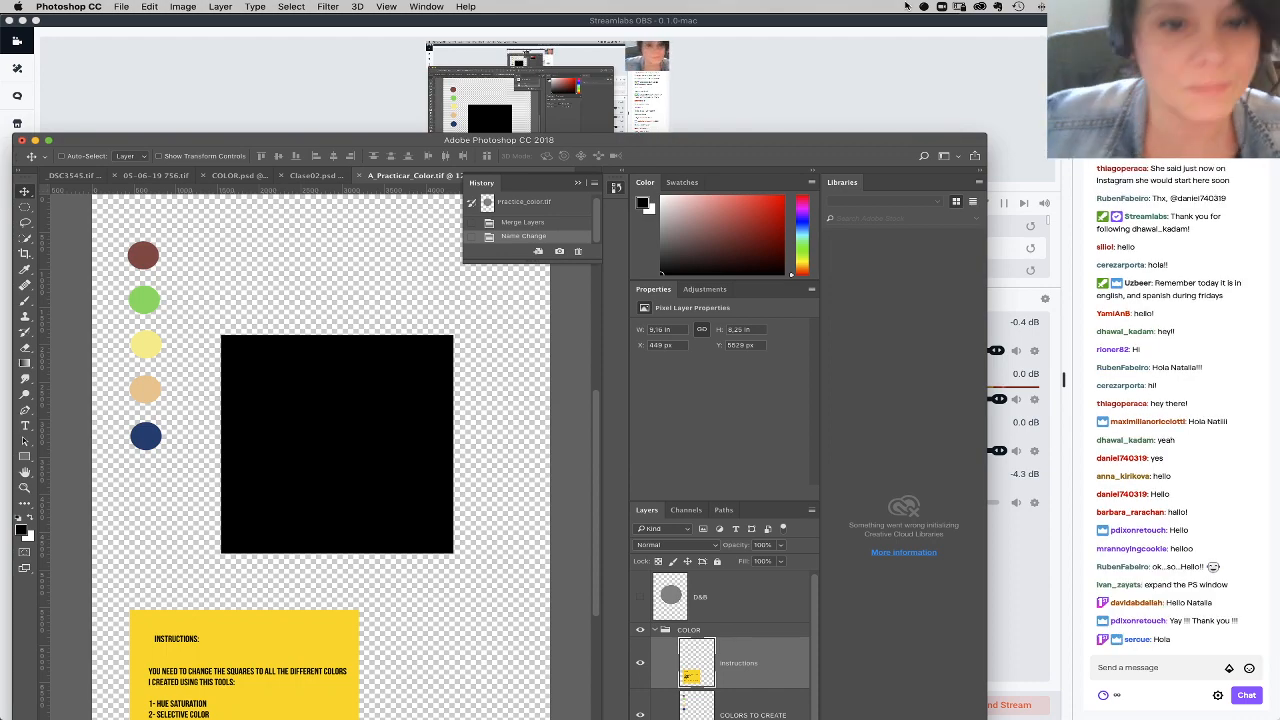
Step: Move the Photoshop window up beneath the system menu bar and enlarge it to fill the area beside the webcam
drag(783, 144, 772, 17)
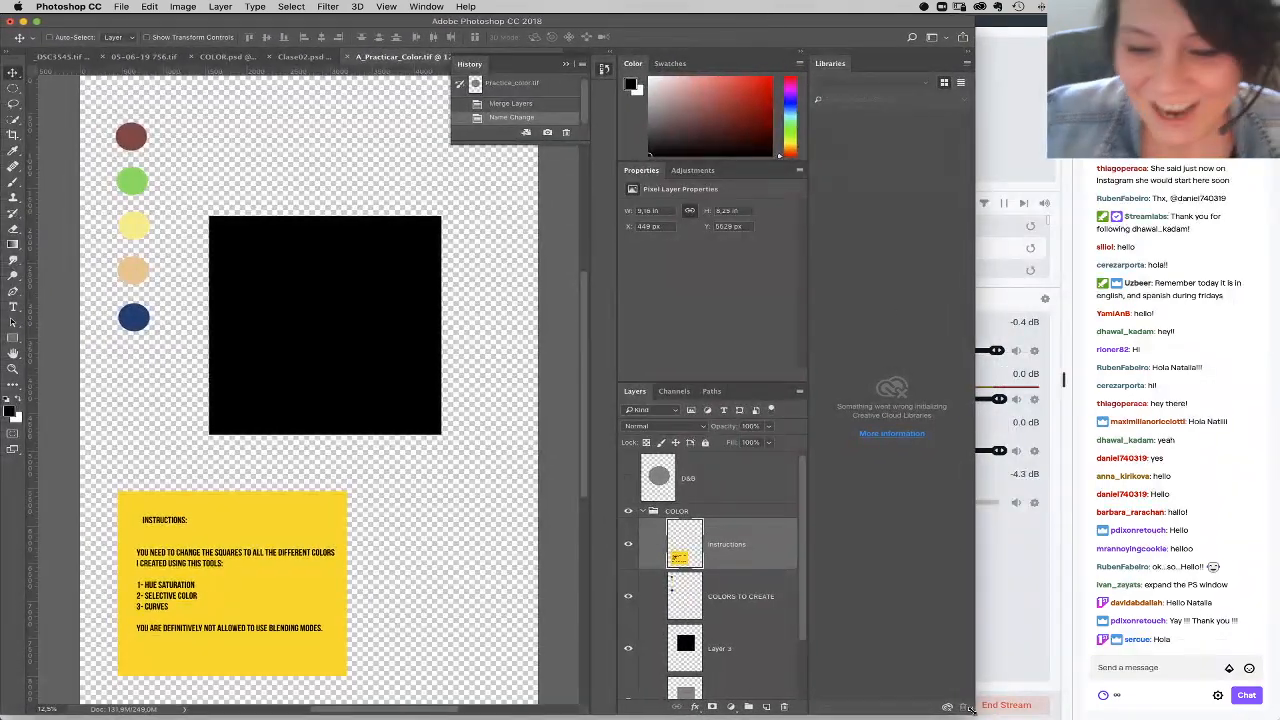
drag(972, 708, 1094, 714)
Step: Switch to Chrome and look over the panels on the Twitch channel's About page
mouse_move(775, 706)
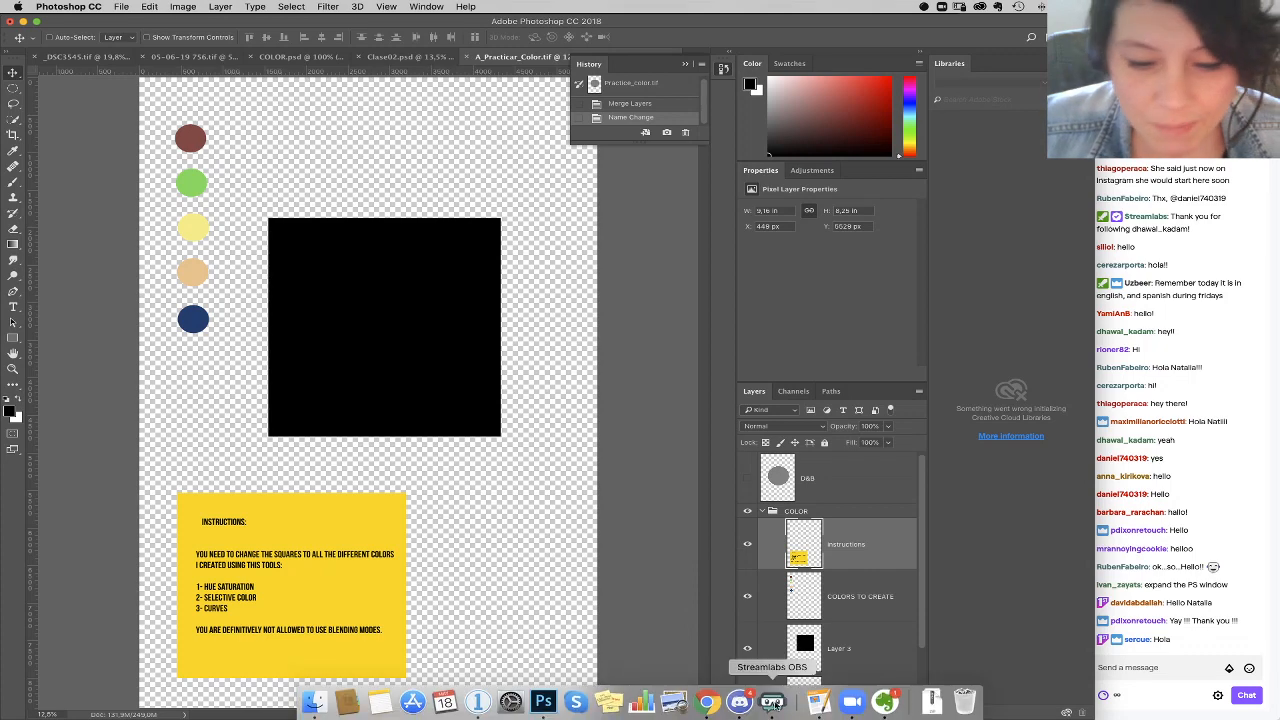
click(707, 702)
scroll(645, 347, down, 4)
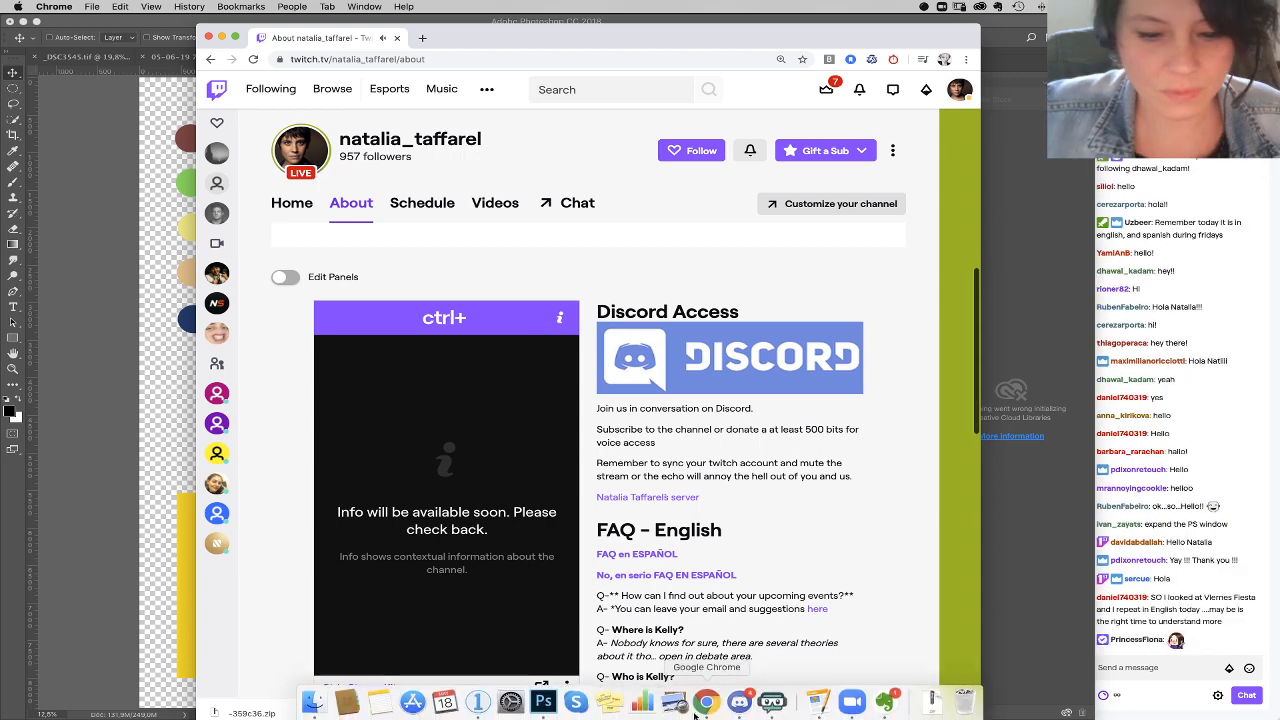
Step: Switch to Discord, set the user volume of the member listed under The Coolest to 0%, and mute that member
click(739, 703)
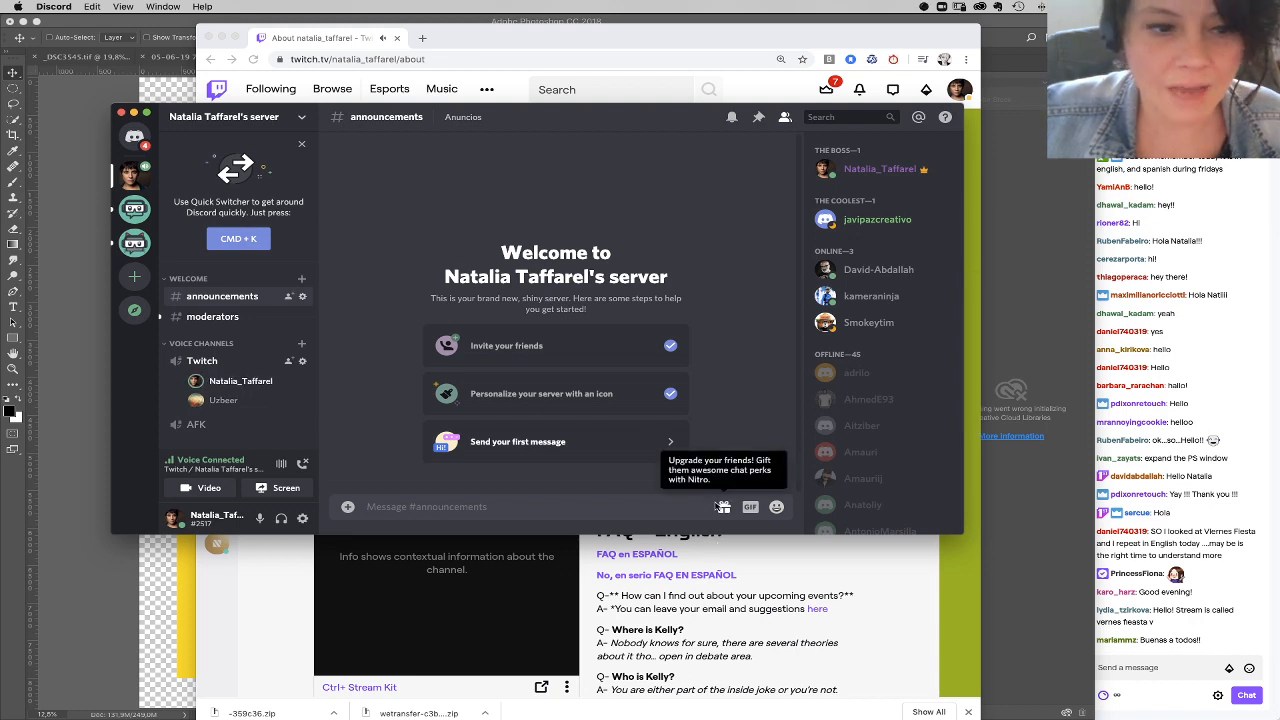
right_click(874, 222)
drag(817, 328, 754, 337)
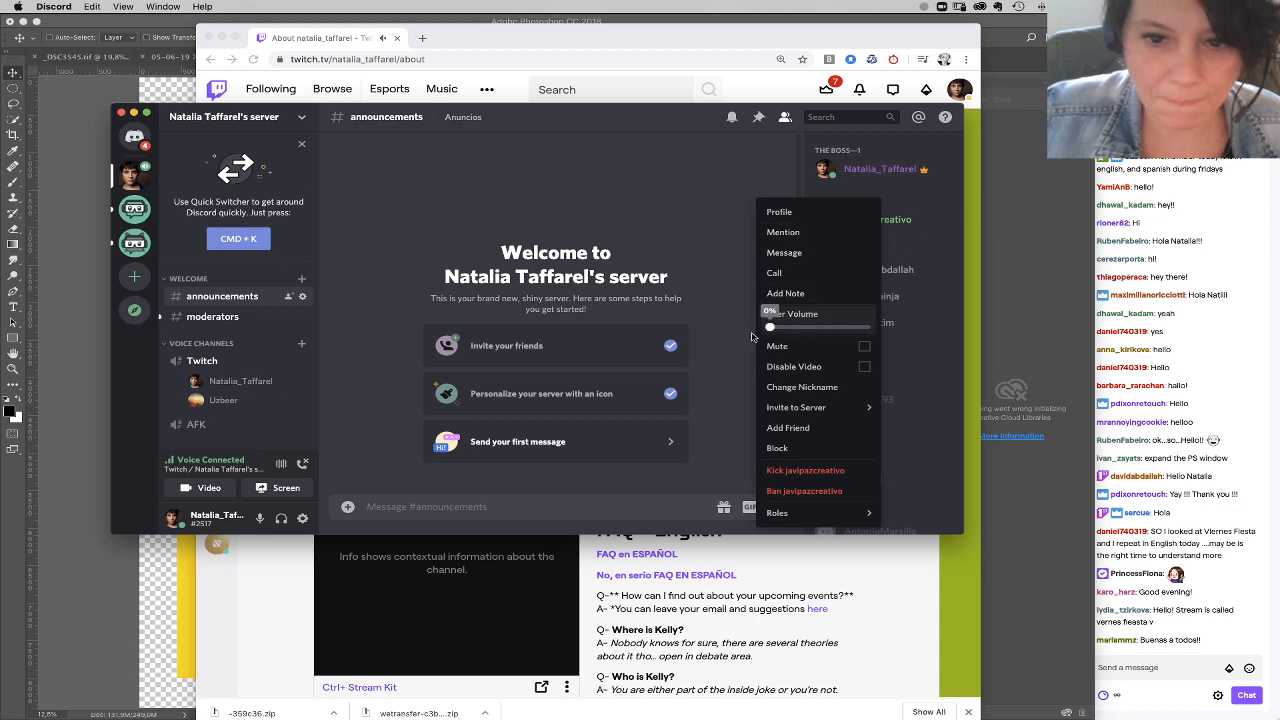
click(754, 337)
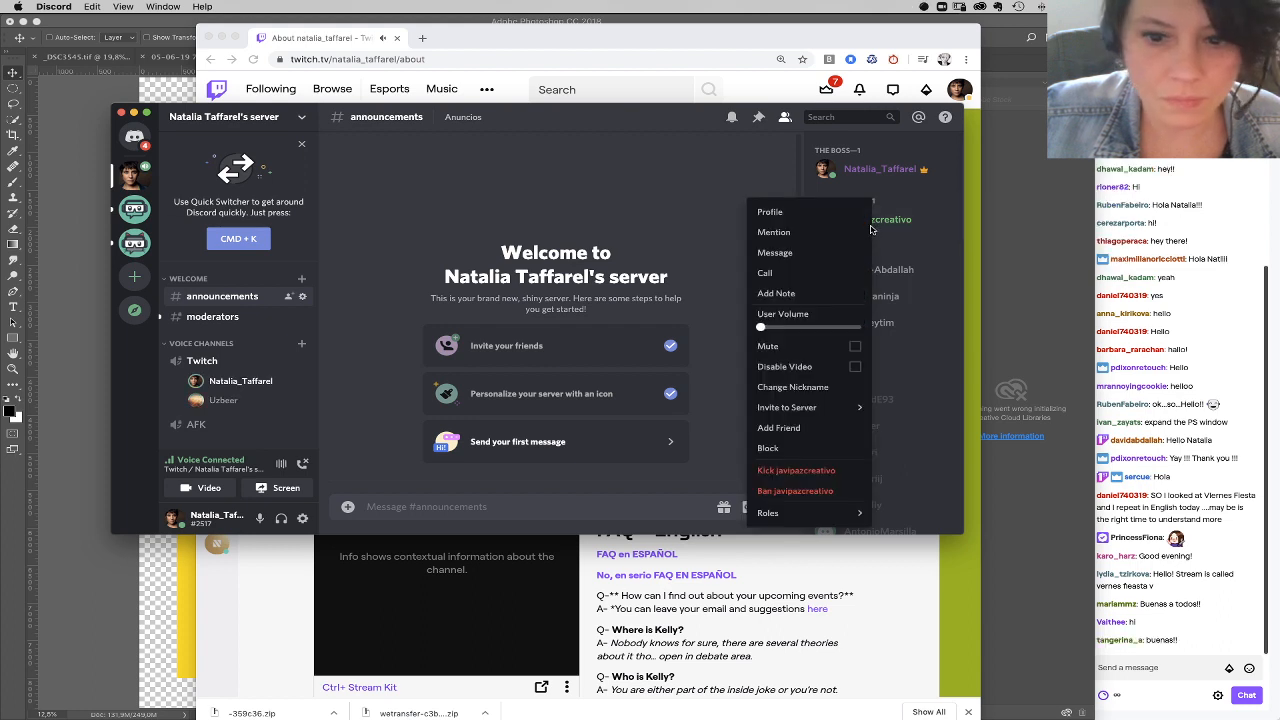
click(854, 349)
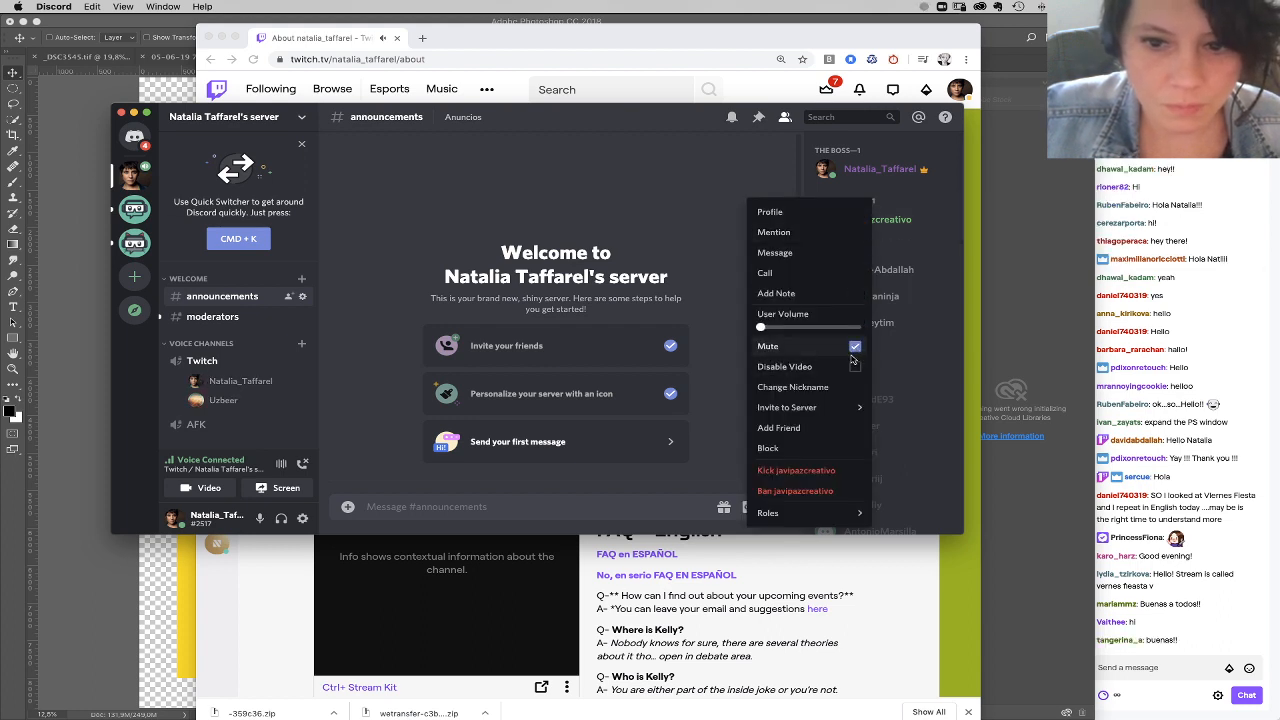
click(908, 258)
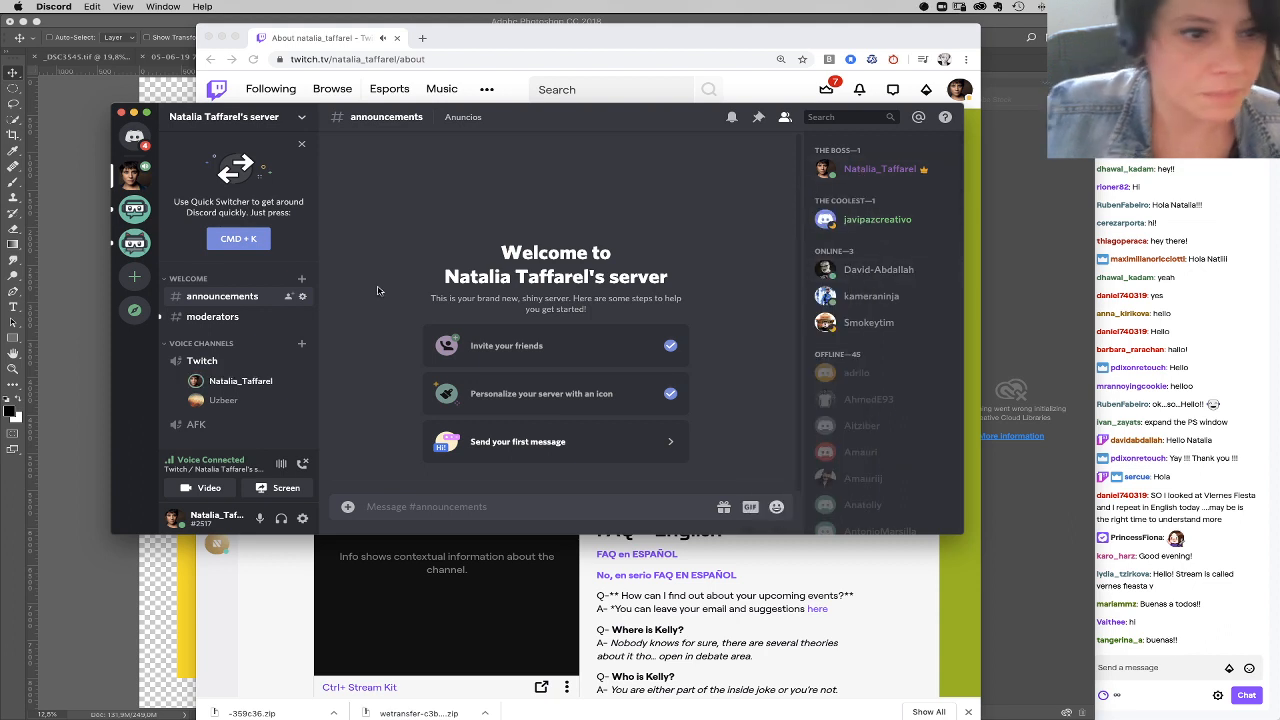
Step: Server-mute the other participant in the Twitch voice channel and slightly raise that participant's user volume
right_click(247, 408)
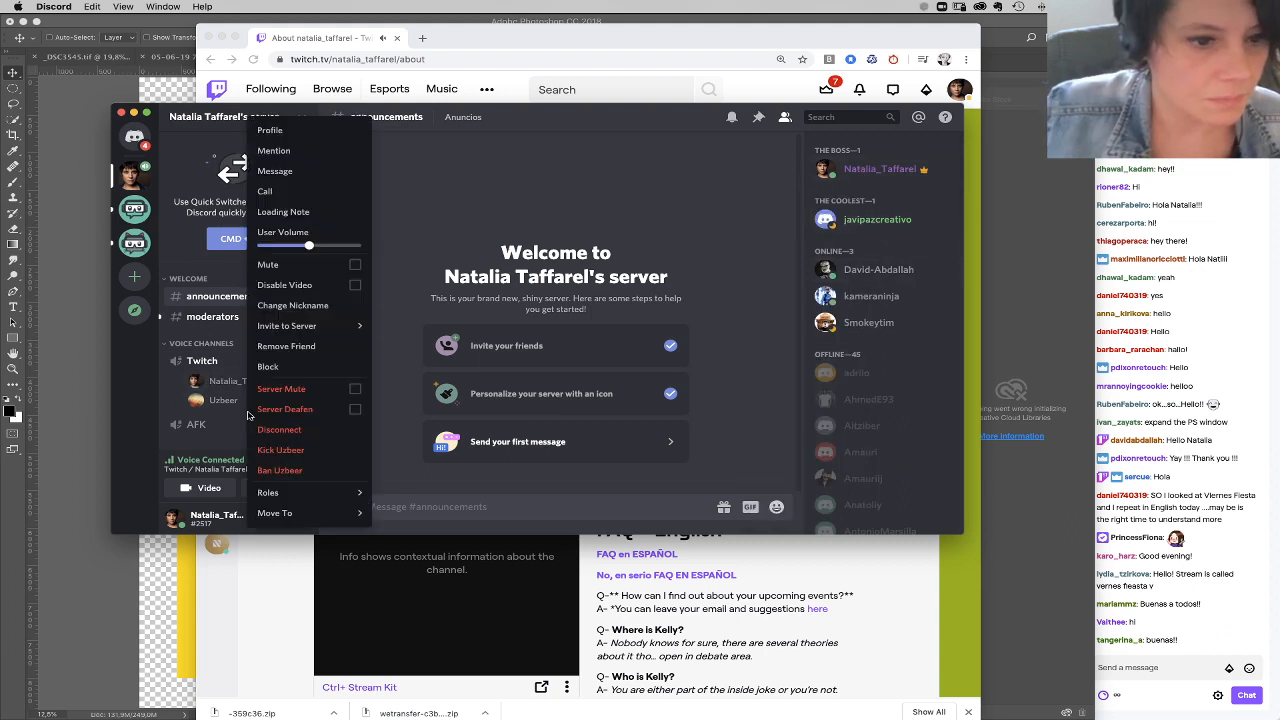
click(356, 389)
click(355, 265)
click(355, 266)
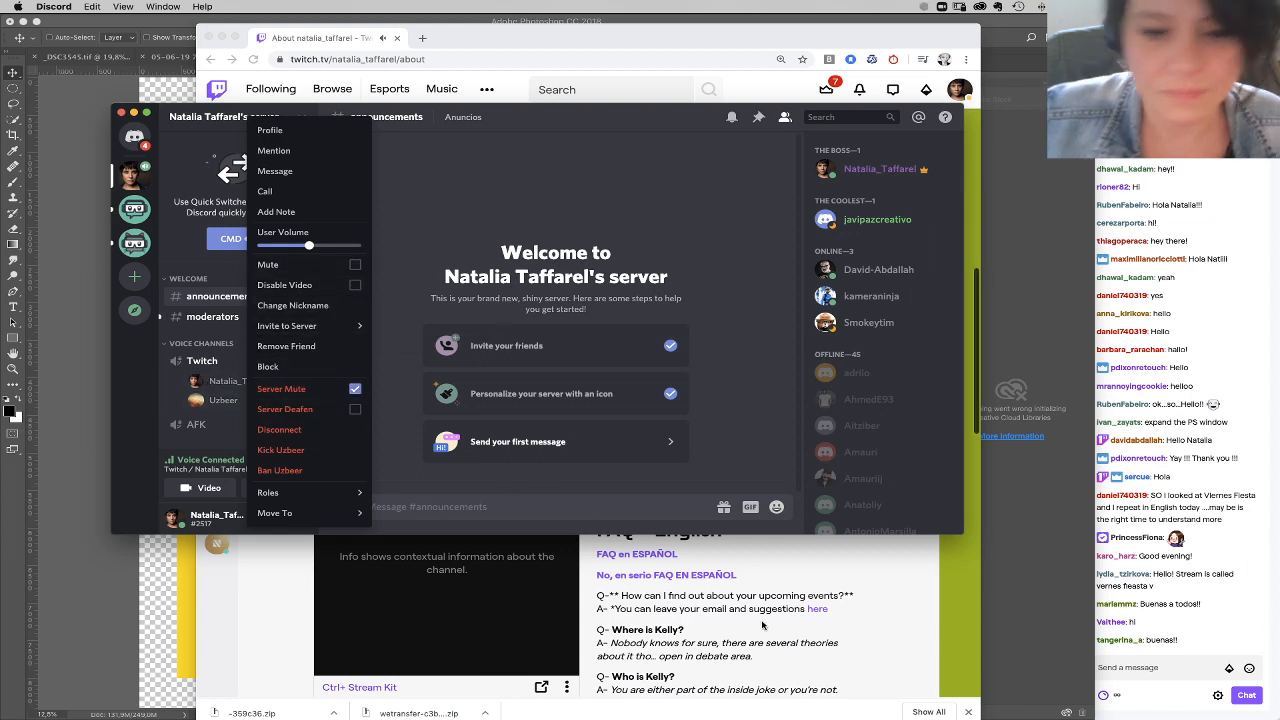
click(758, 608)
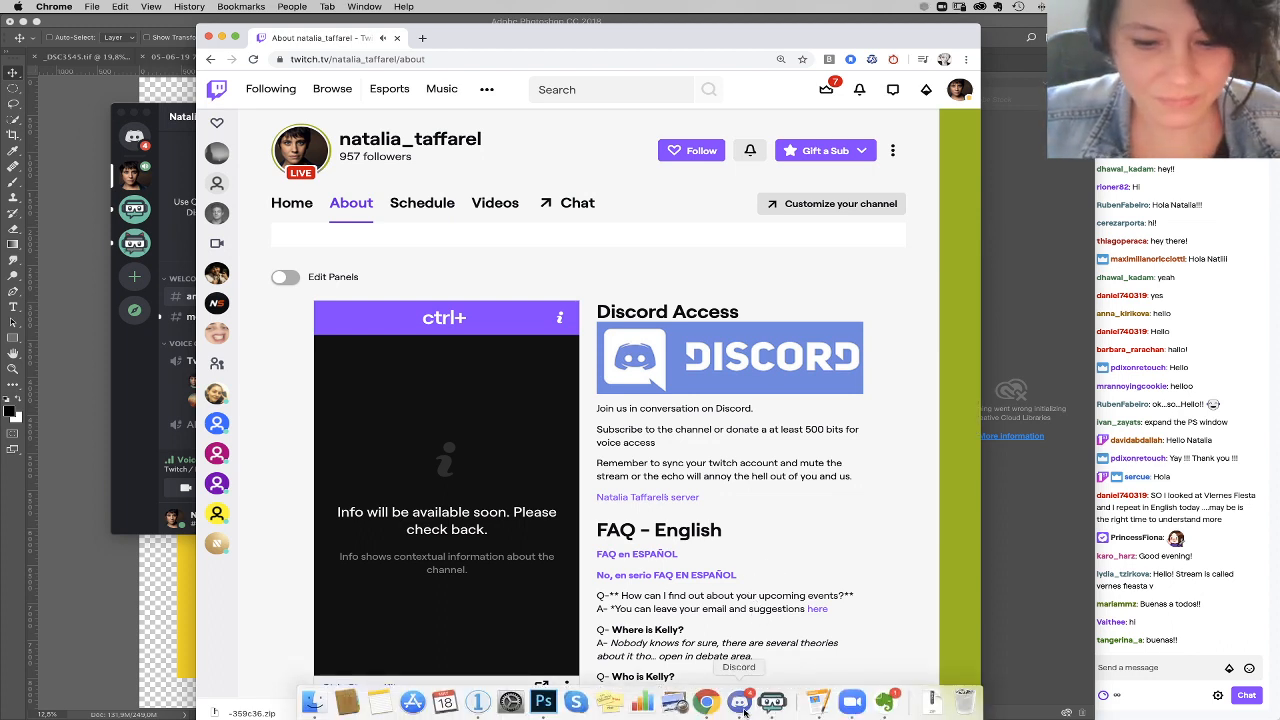
click(739, 703)
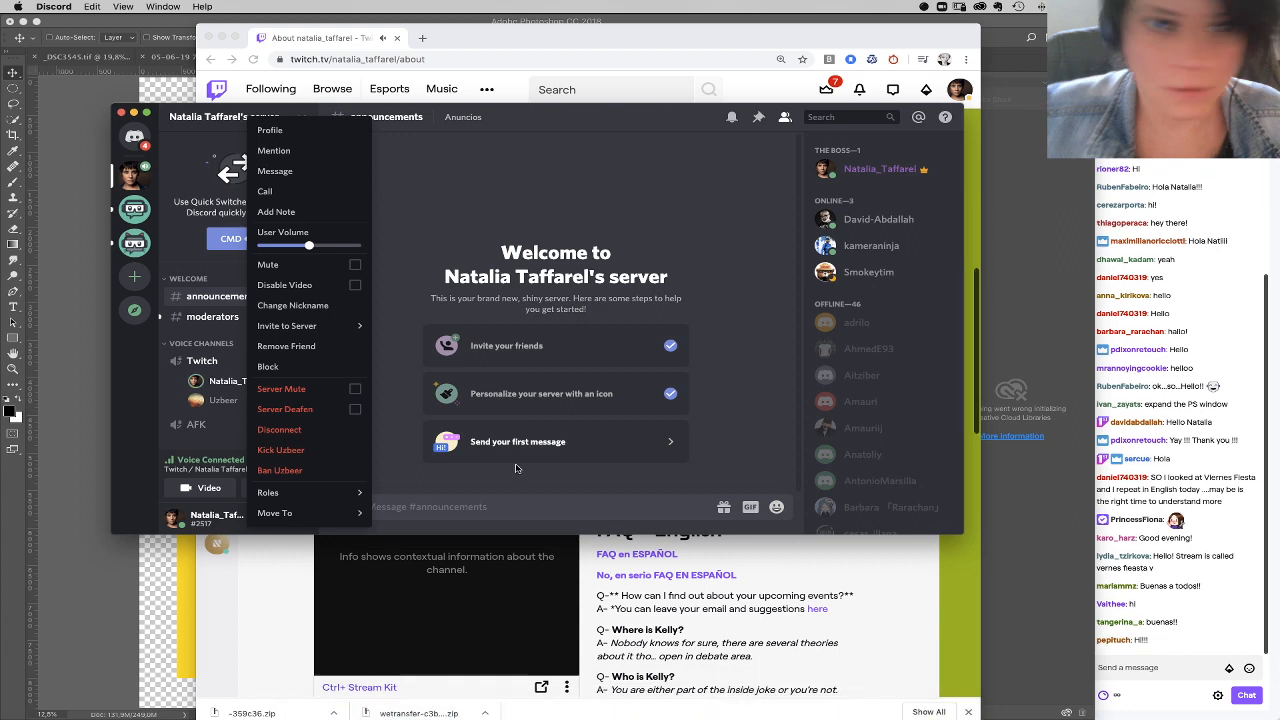
mouse_move(309, 246)
mouse_down()
mouse_move(266, 247)
mouse_move(316, 249)
mouse_up()
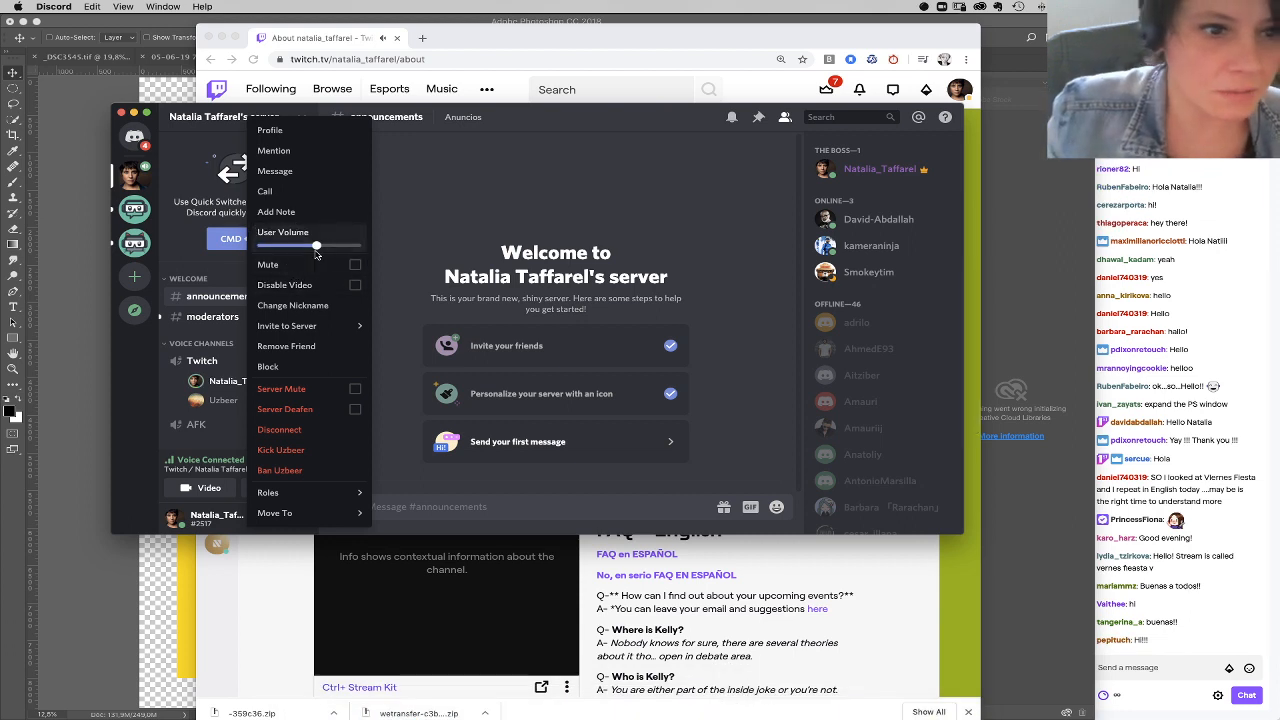
click(845, 246)
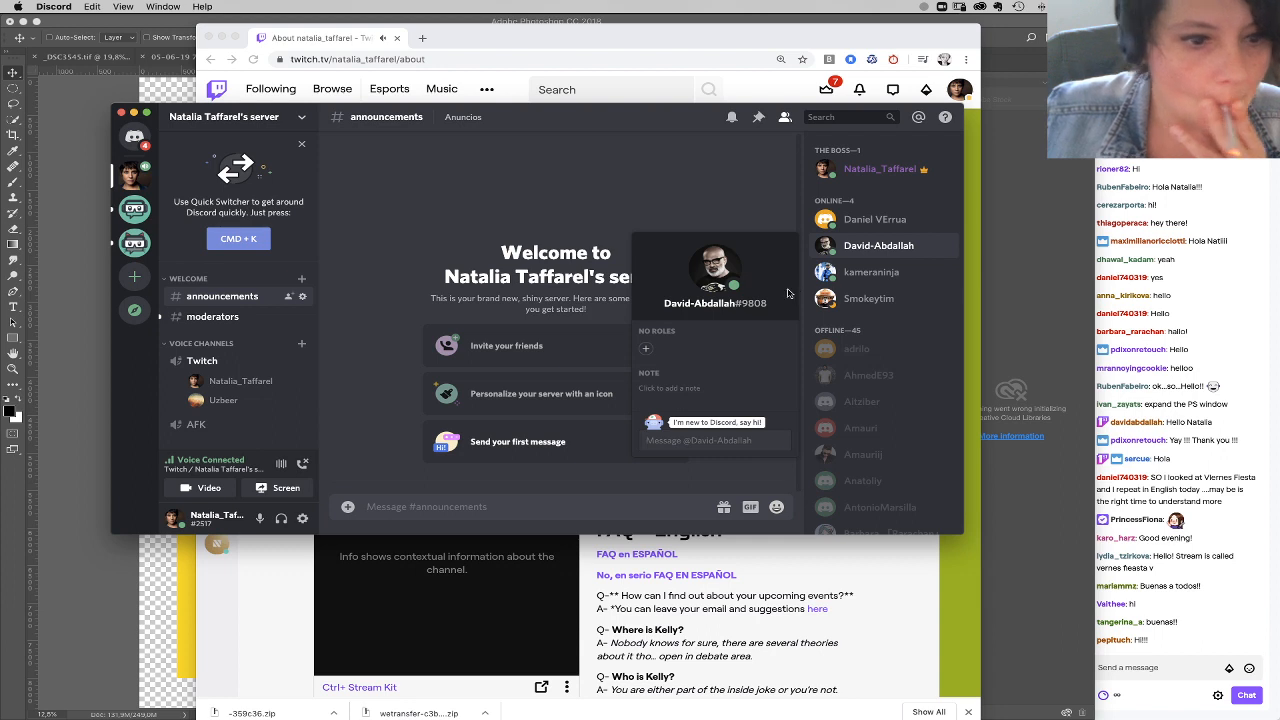
click(783, 200)
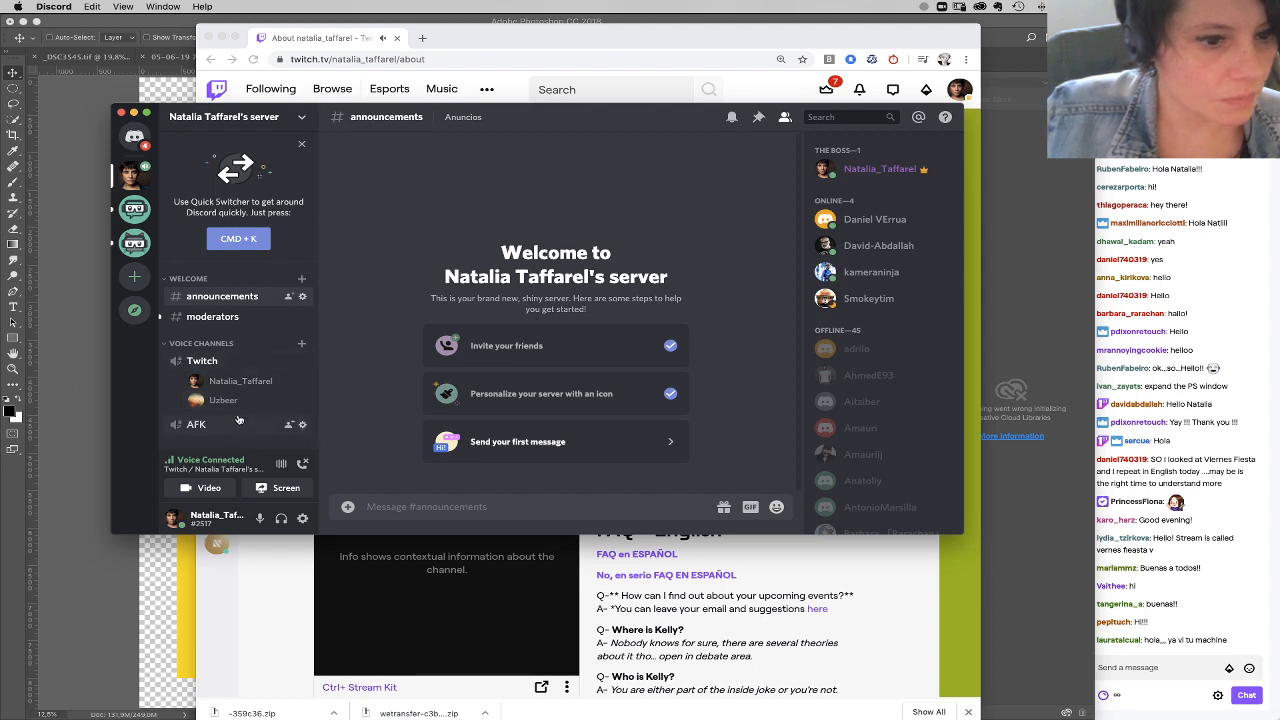
Step: Return to the Twitch About page in Chrome and reposition and widen the browser window
click(449, 535)
scroll(350, 505, up, 5)
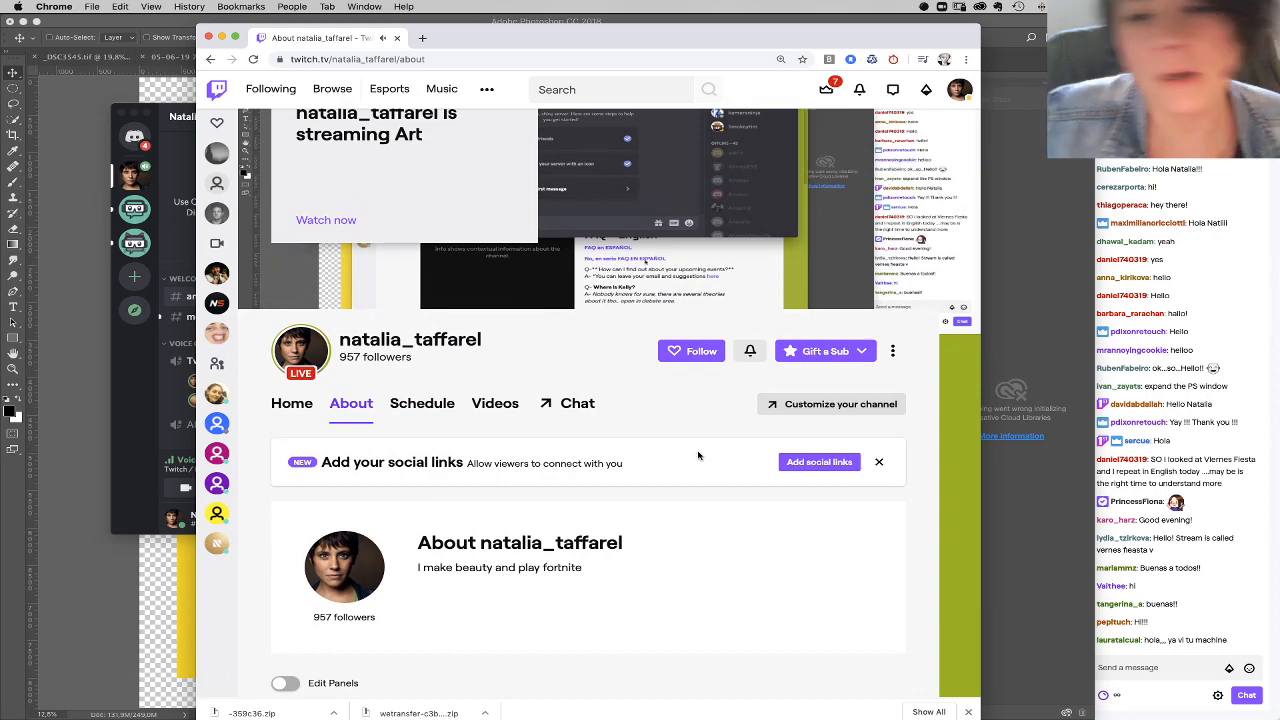
scroll(698, 456, up, 3)
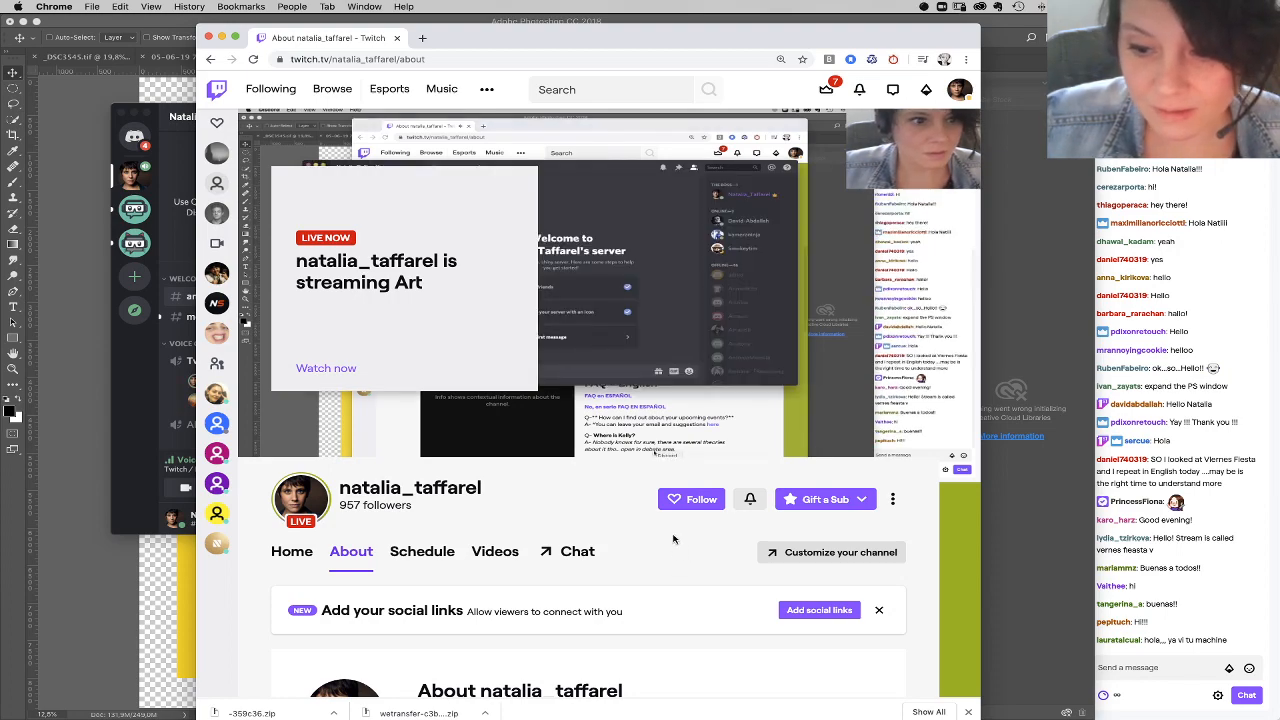
drag(865, 27, 680, 20)
drag(795, 705, 1053, 705)
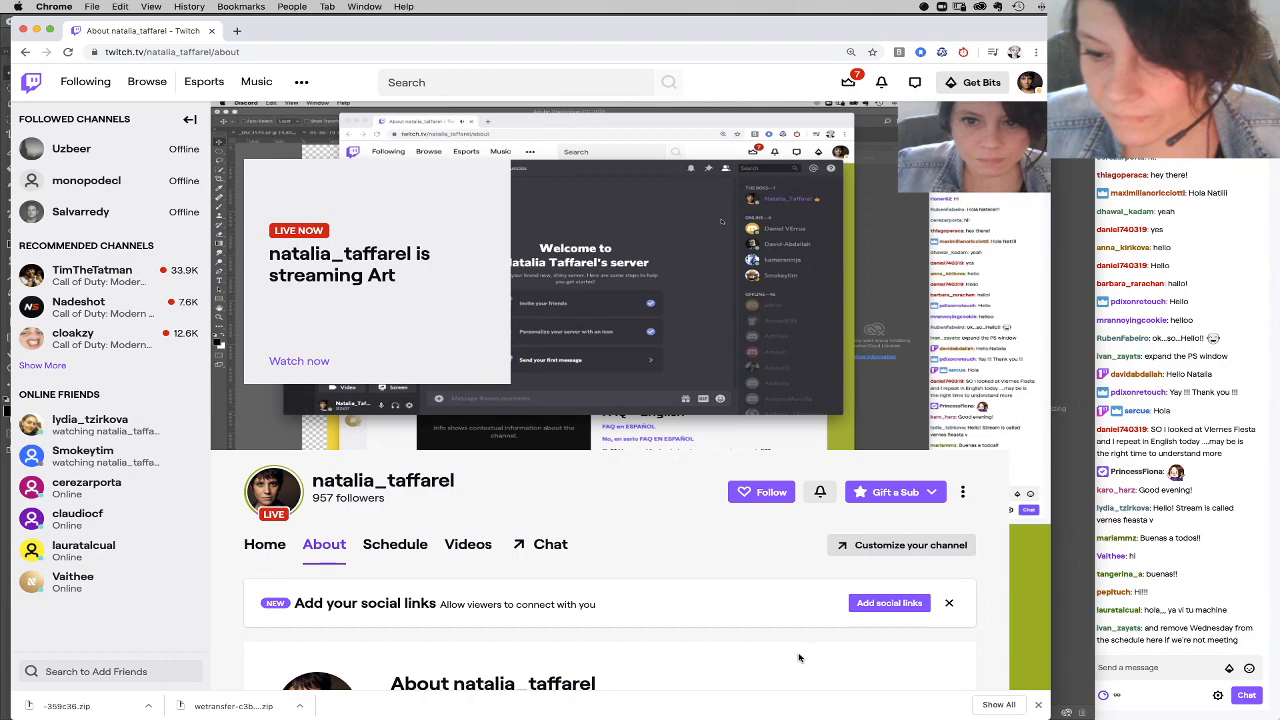
Step: Turn on Edit Panels for the channel's About page
scroll(800, 640, down, 10)
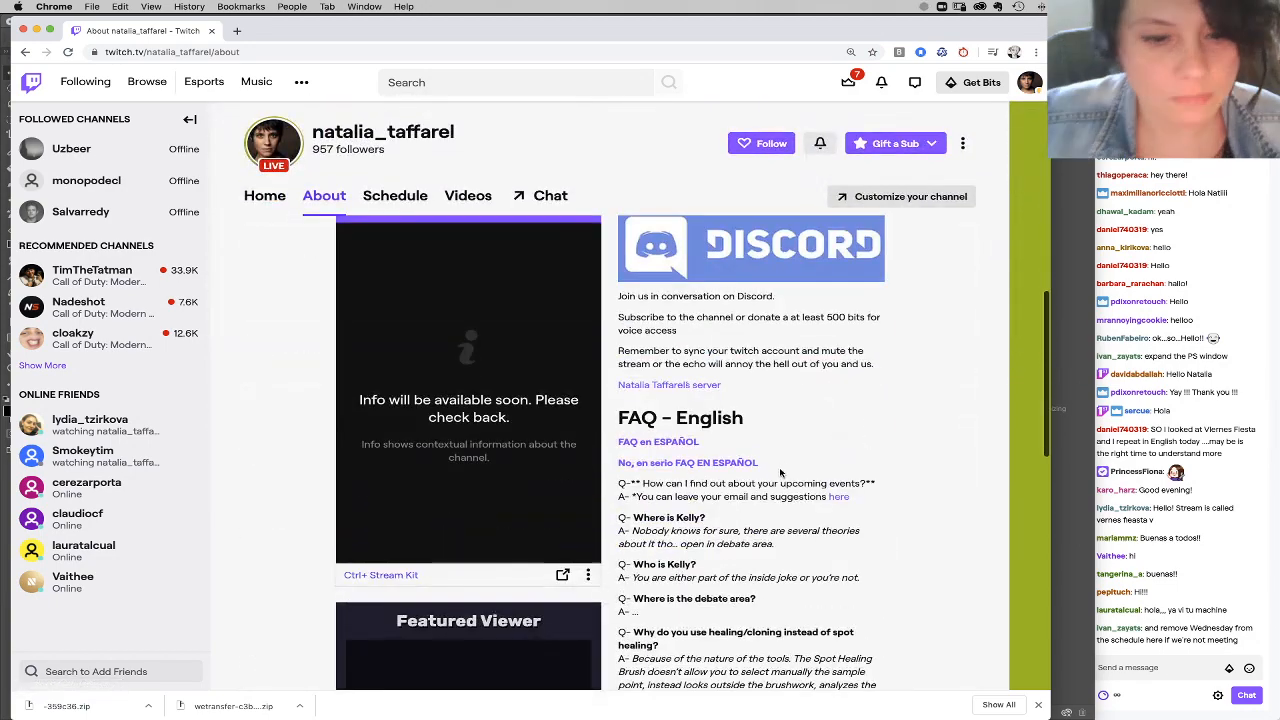
scroll(600, 420, up, 5)
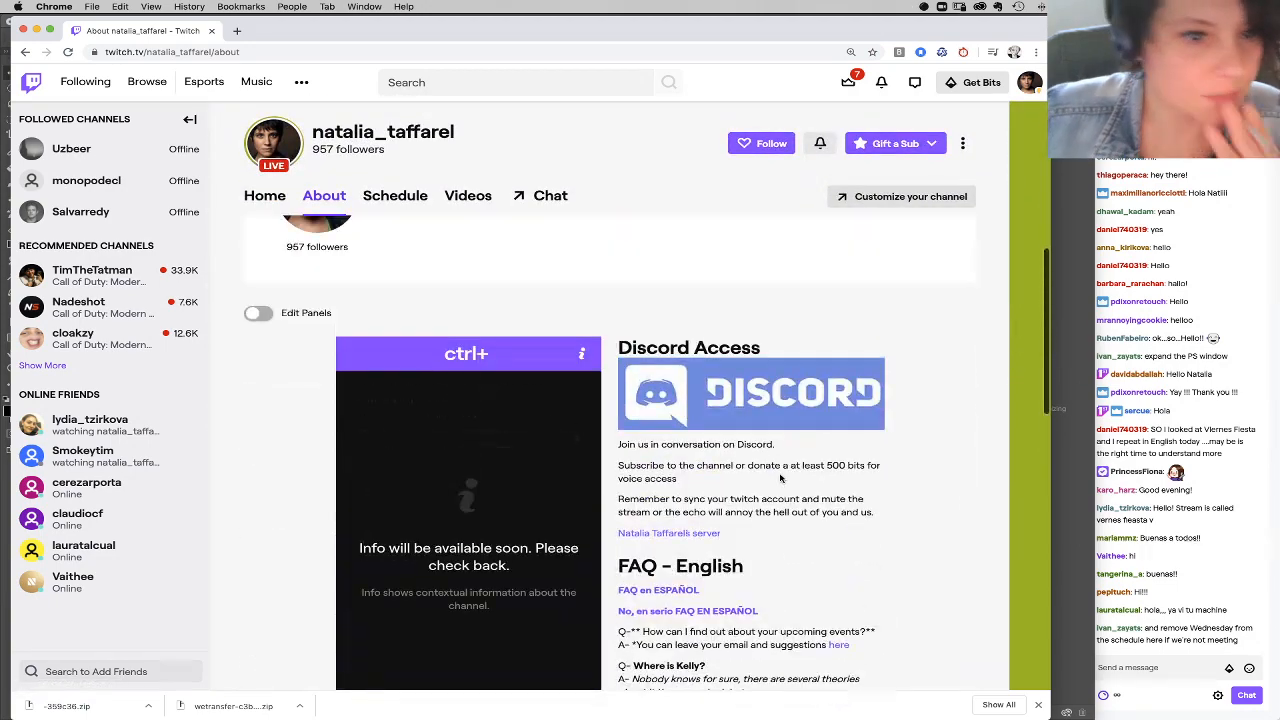
click(258, 313)
Step: Examine the configuration options of the Ctrl+ Stream Kit panel extension and close them
scroll(622, 514, down, 3)
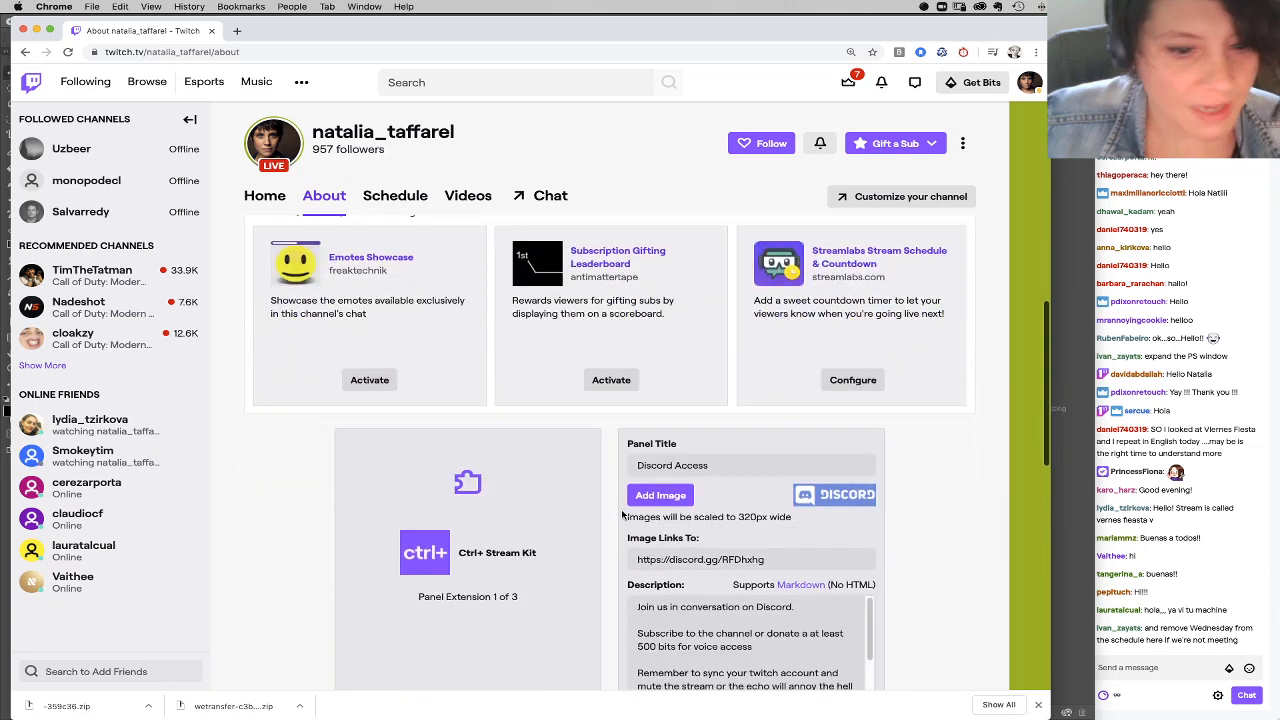
scroll(591, 497, down, 5)
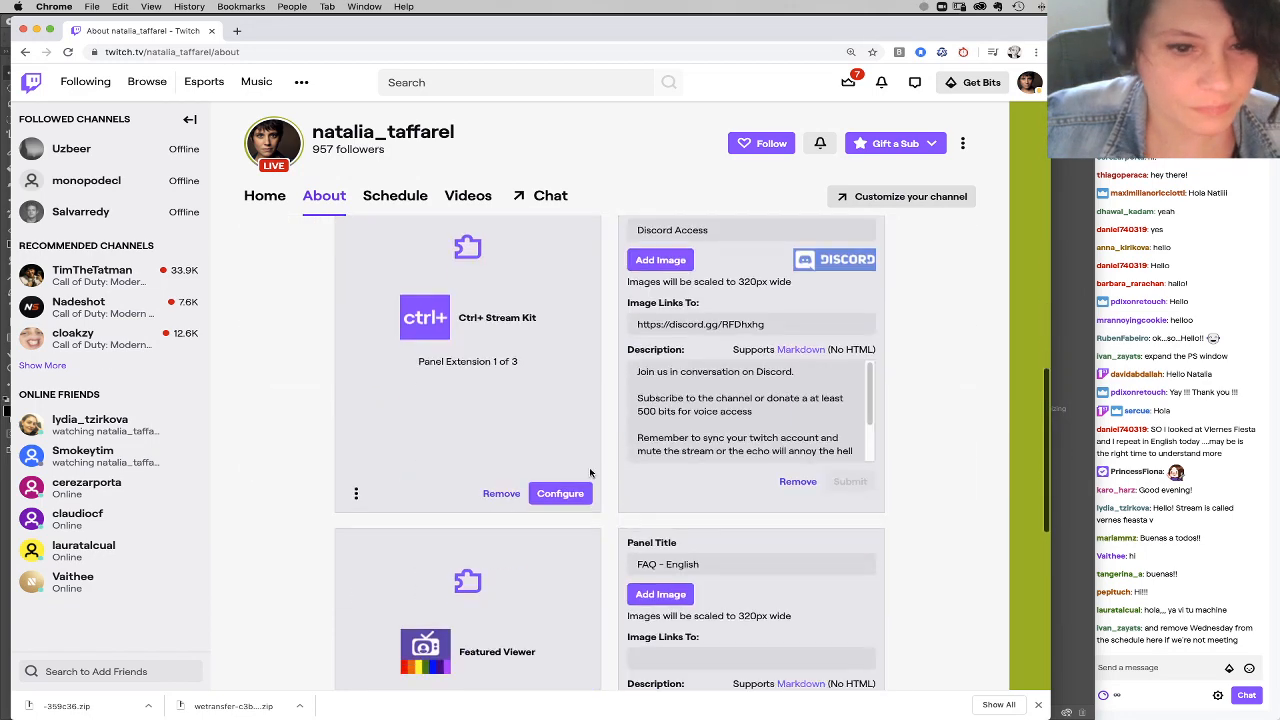
click(575, 497)
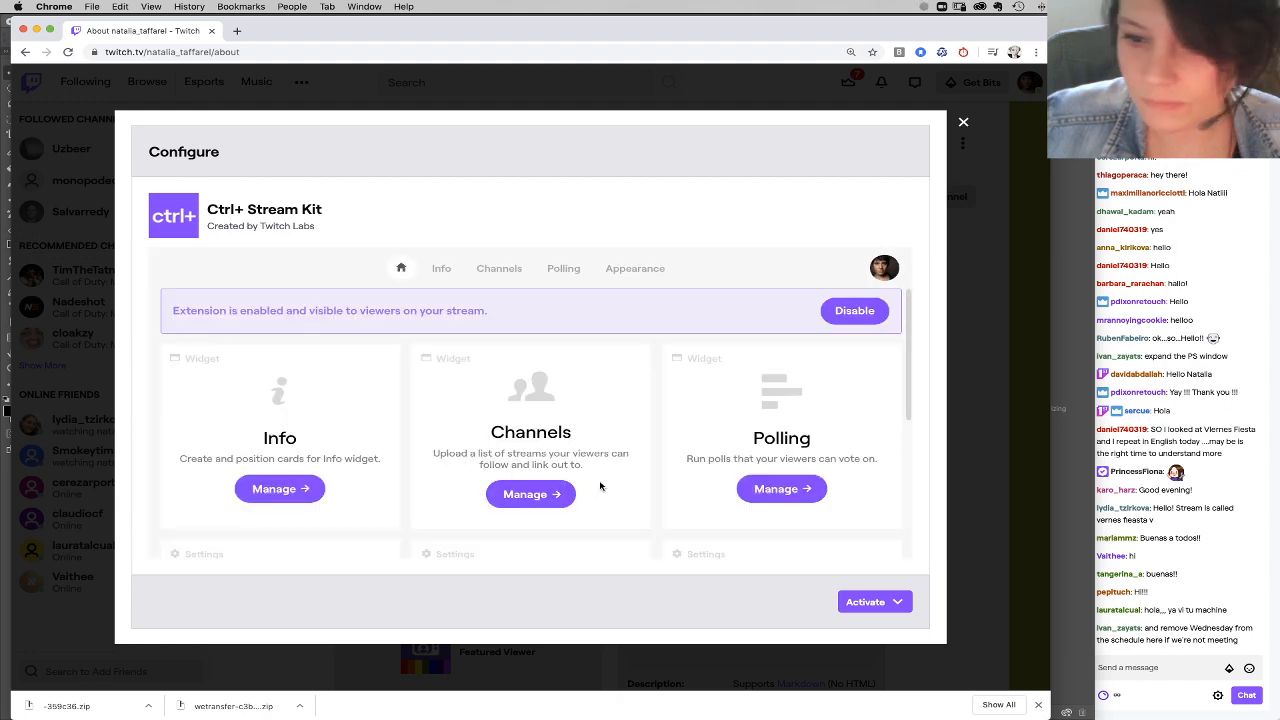
scroll(626, 497, down, 1)
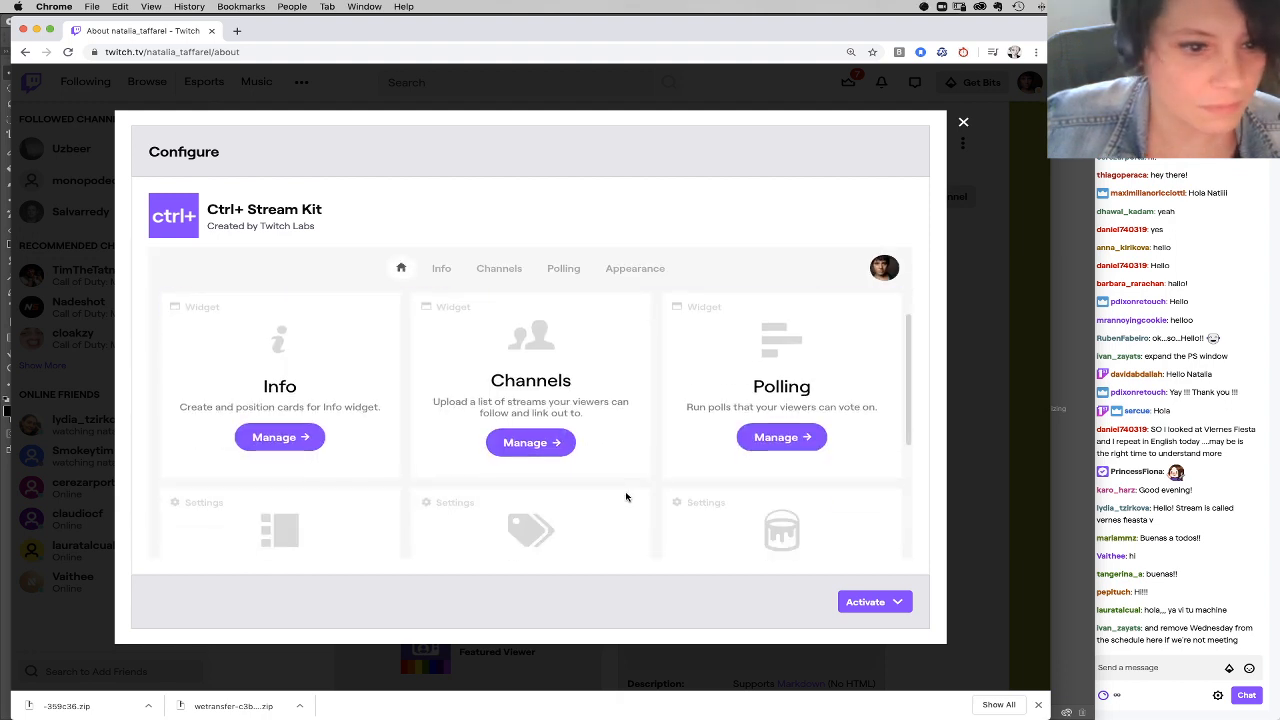
scroll(626, 497, down, 2)
scroll(626, 497, down, 2)
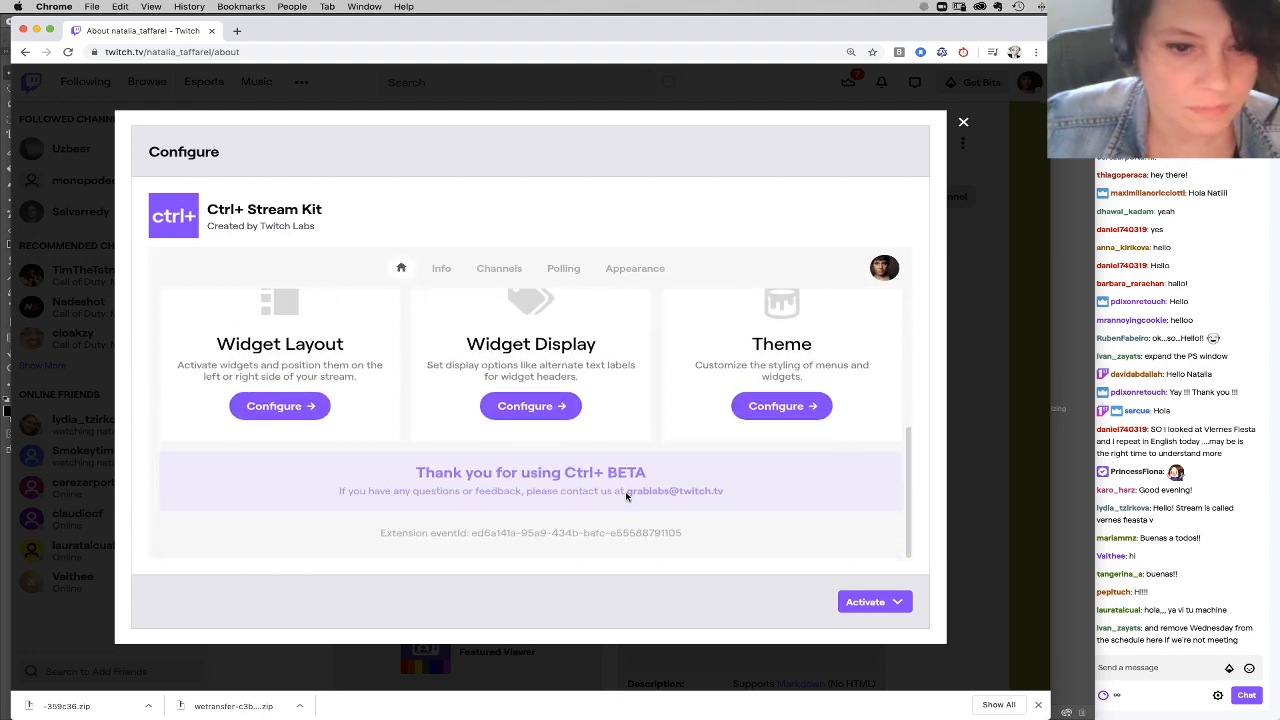
scroll(620, 512, up, 4)
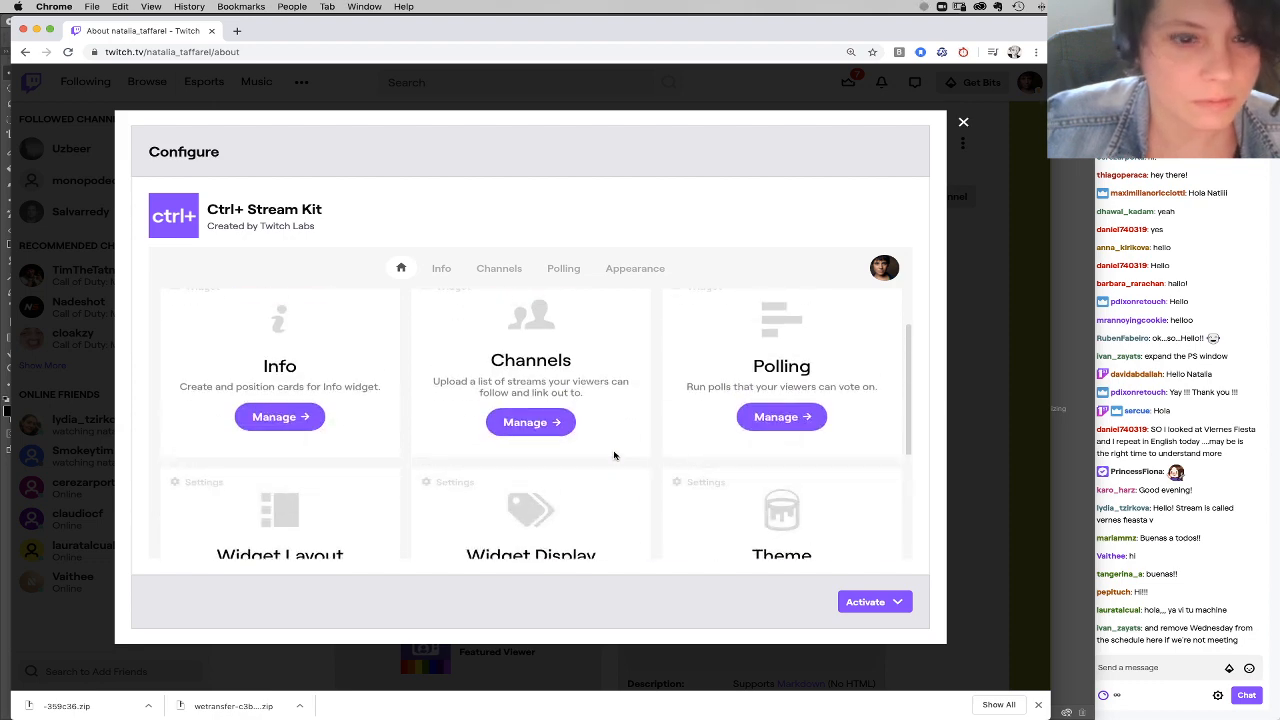
click(963, 121)
Step: Configure the Streamlabs Stream Schedule & Countdown extension so that Sunday, Wednesday and Saturday are disabled as stream days
scroll(727, 491, down, 3)
scroll(727, 491, down, 7)
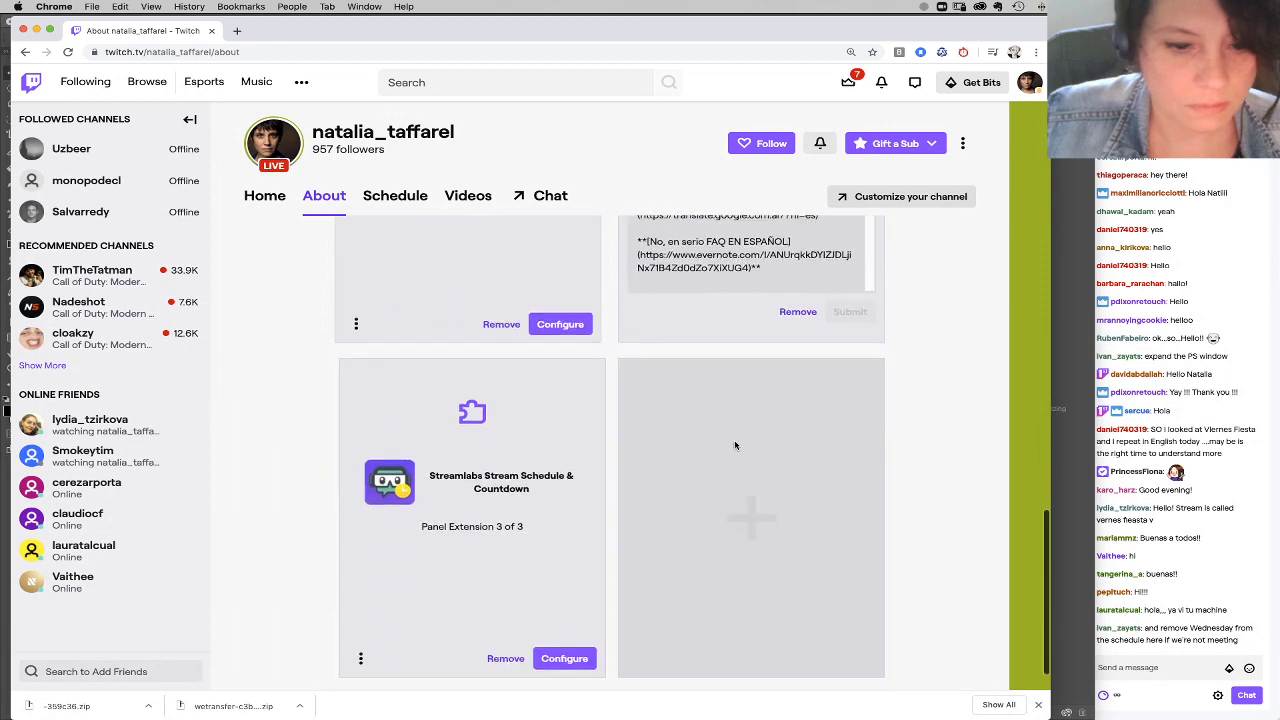
click(564, 658)
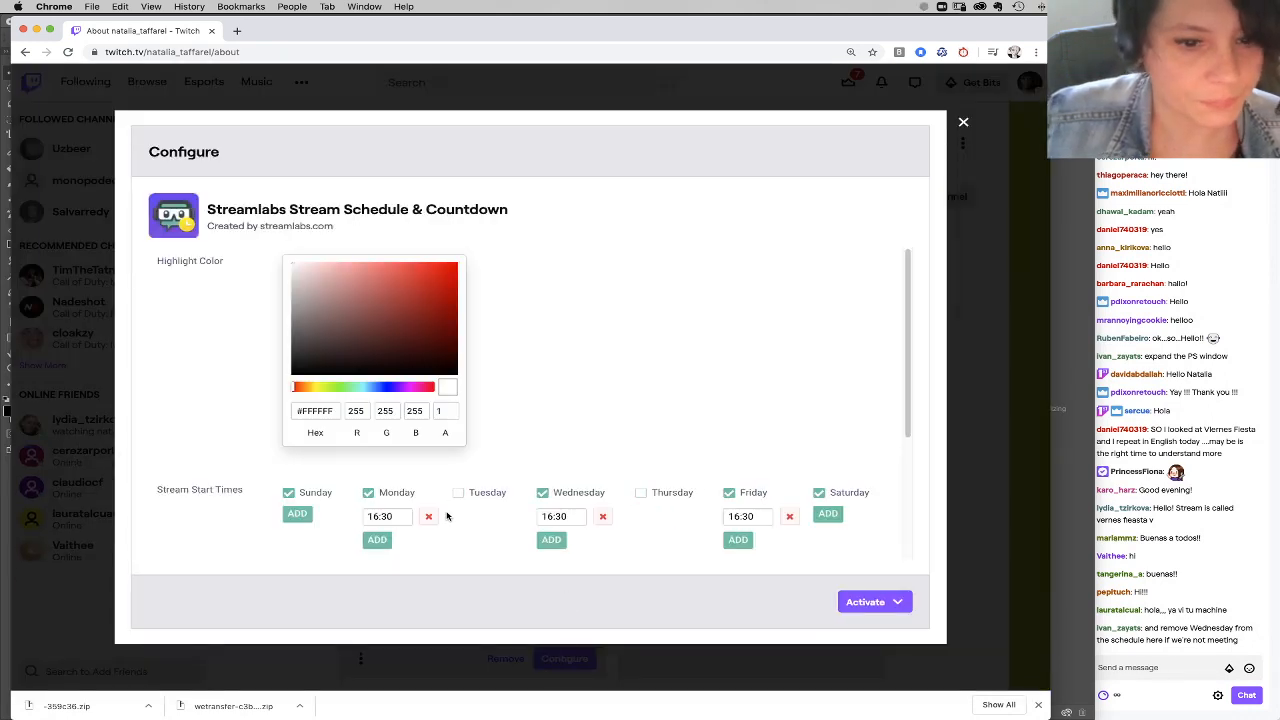
click(288, 493)
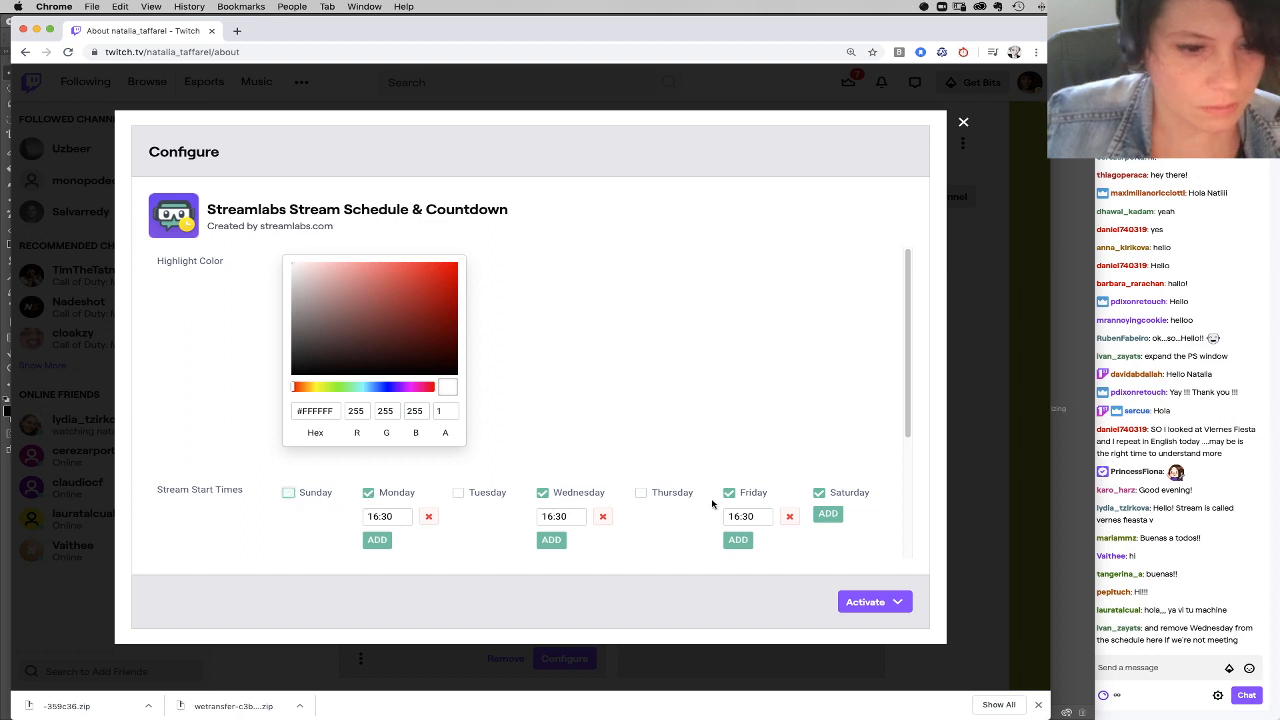
click(819, 495)
click(541, 494)
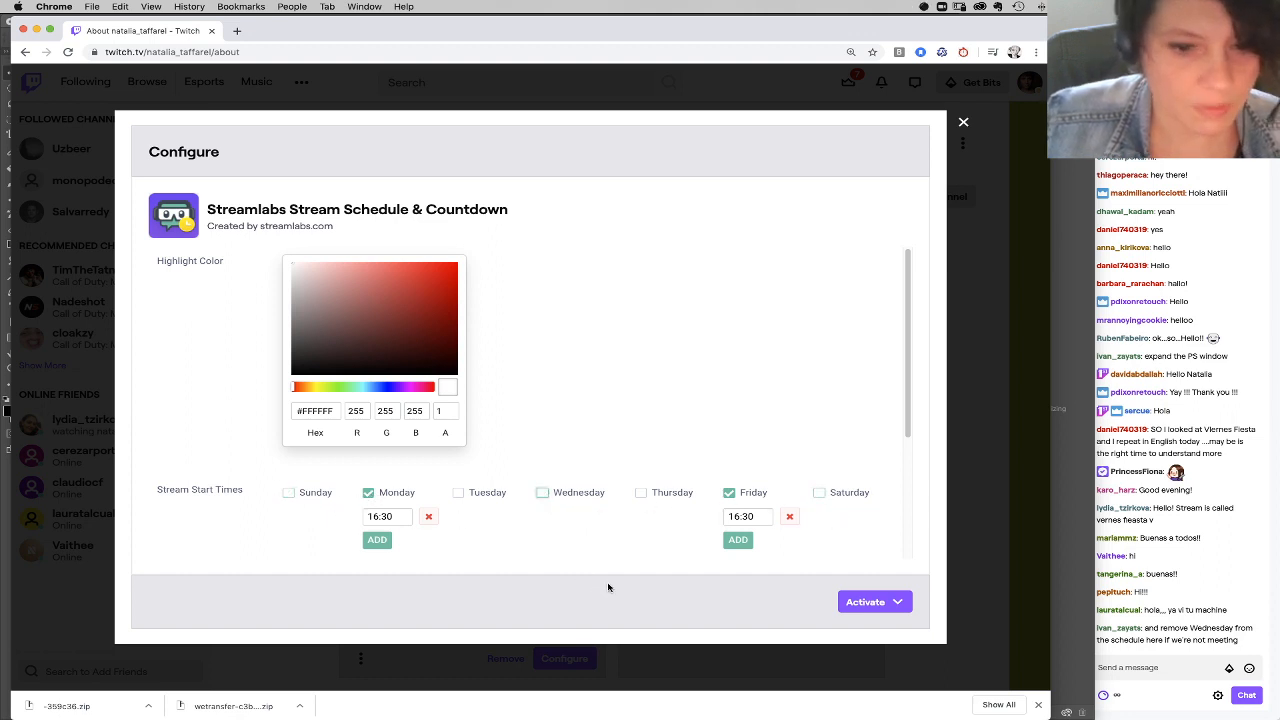
Step: Save the stream schedule settings and close the extension's configuration
click(866, 606)
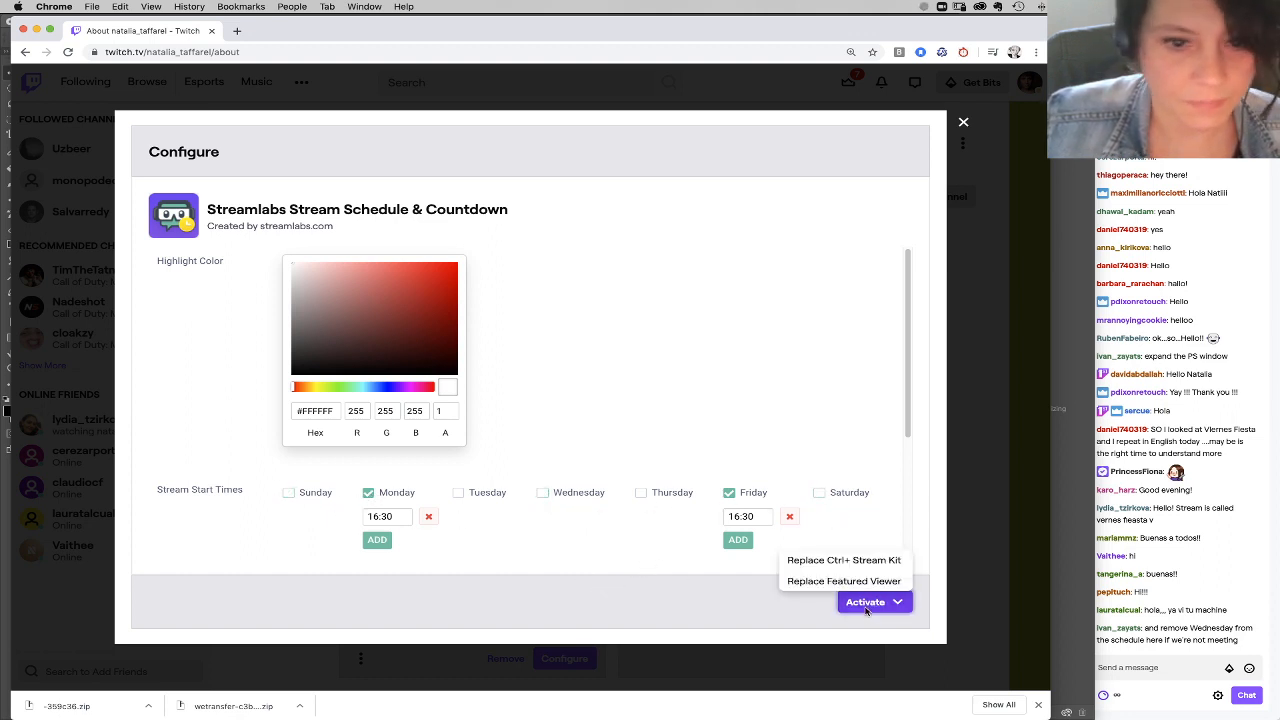
click(803, 612)
scroll(626, 466, down, 4)
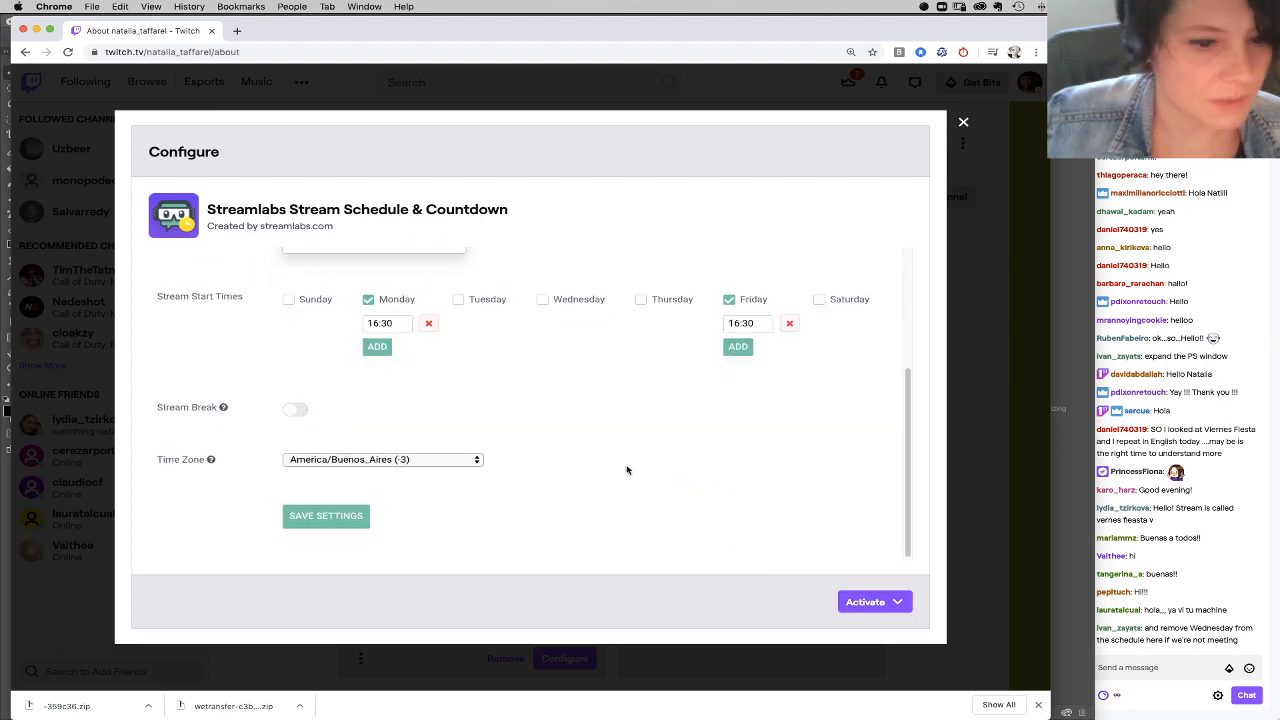
click(338, 522)
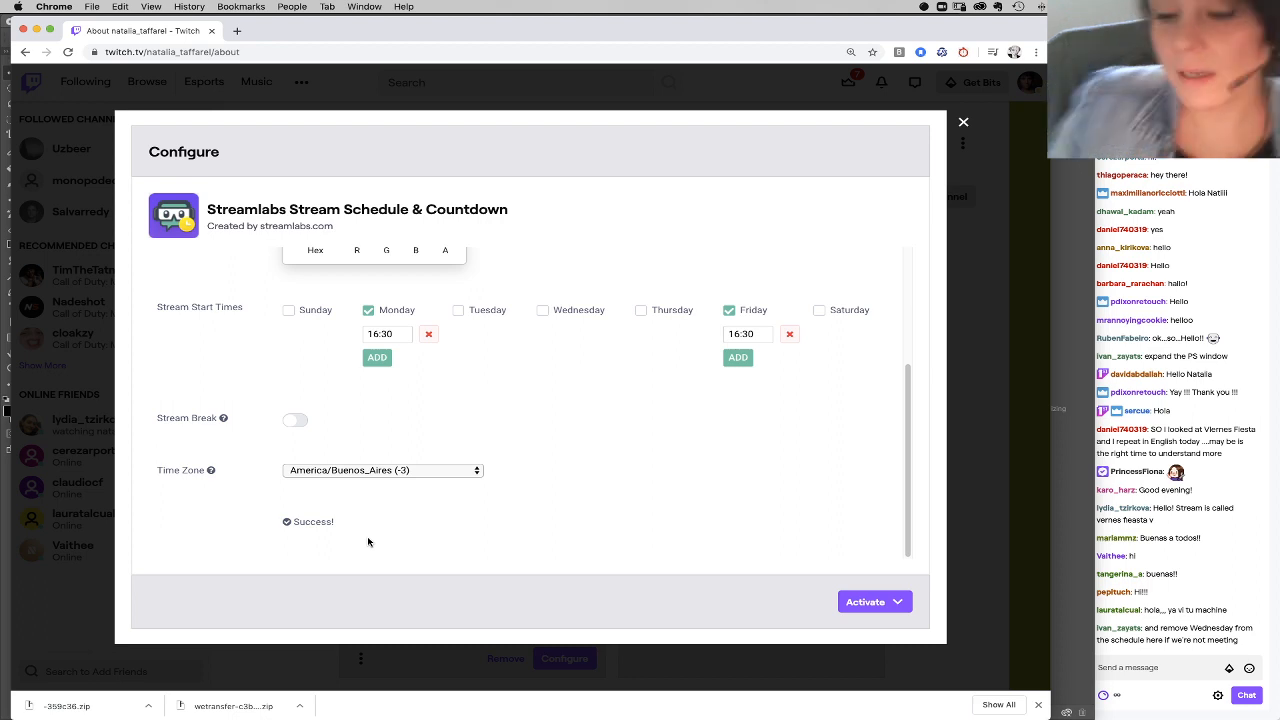
scroll(368, 542, down, 1)
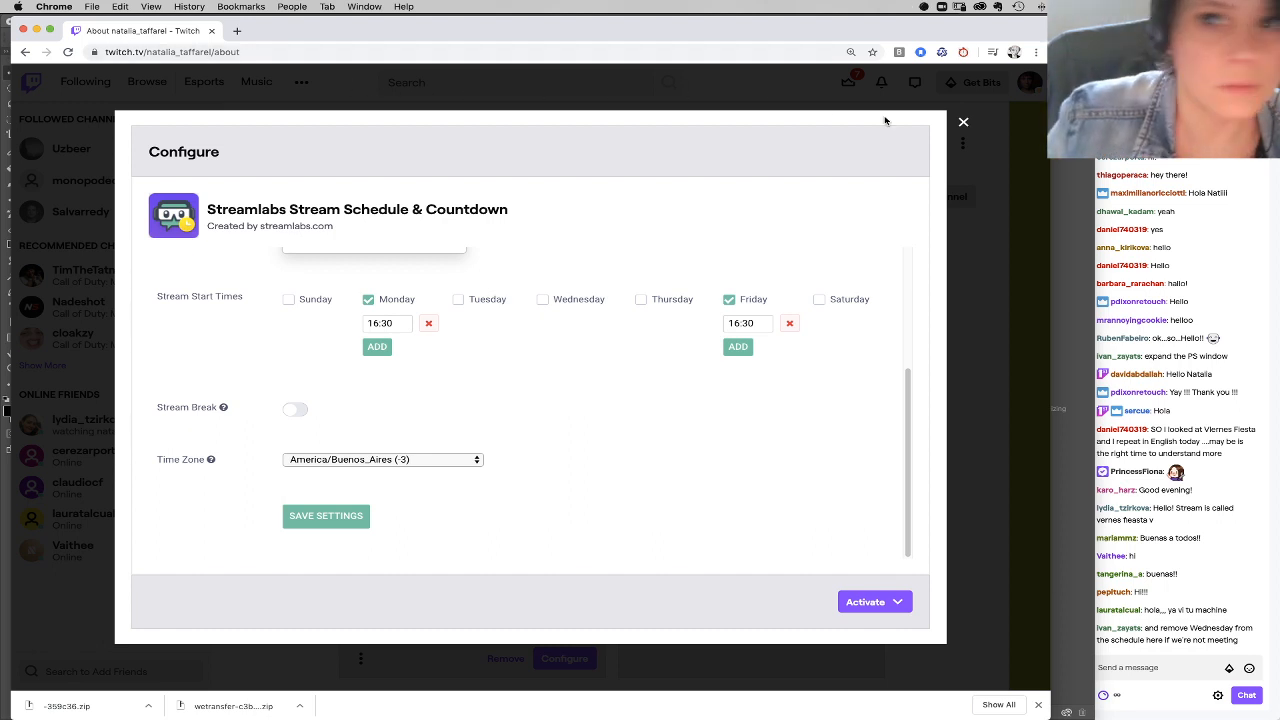
click(963, 122)
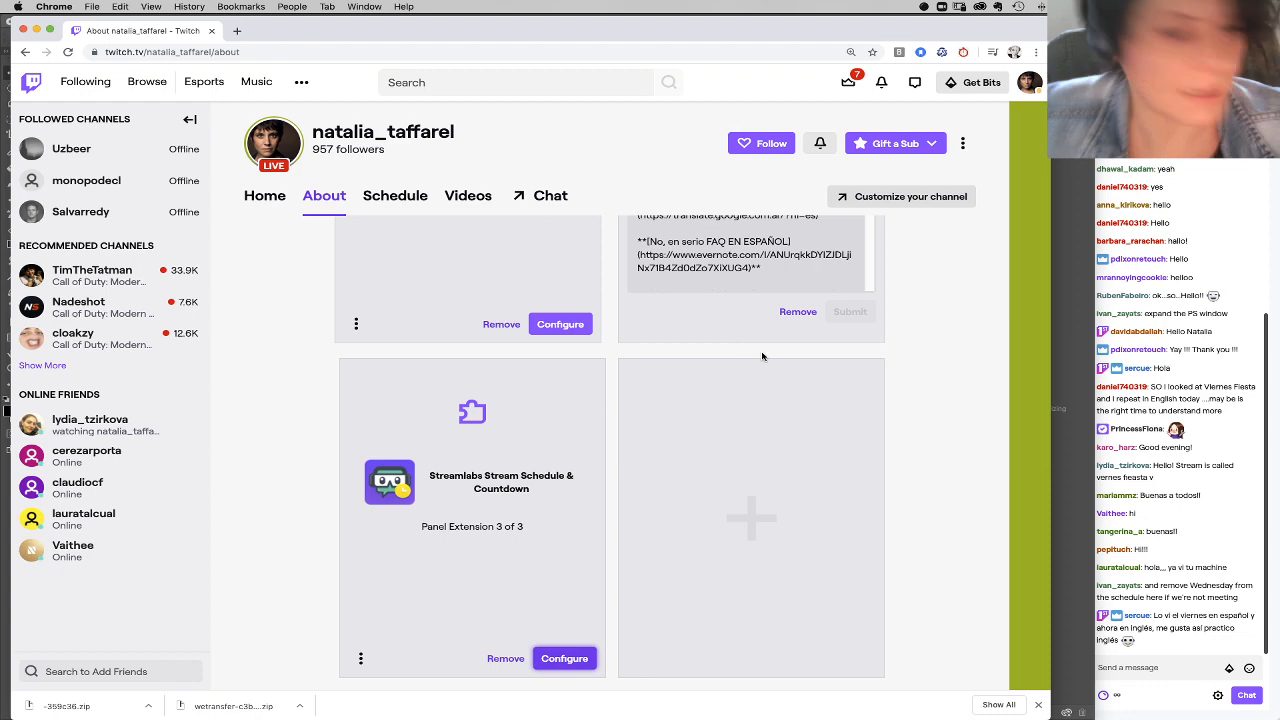
Step: Turn off Edit Panels on the channel's About page
scroll(762, 356, up, 5)
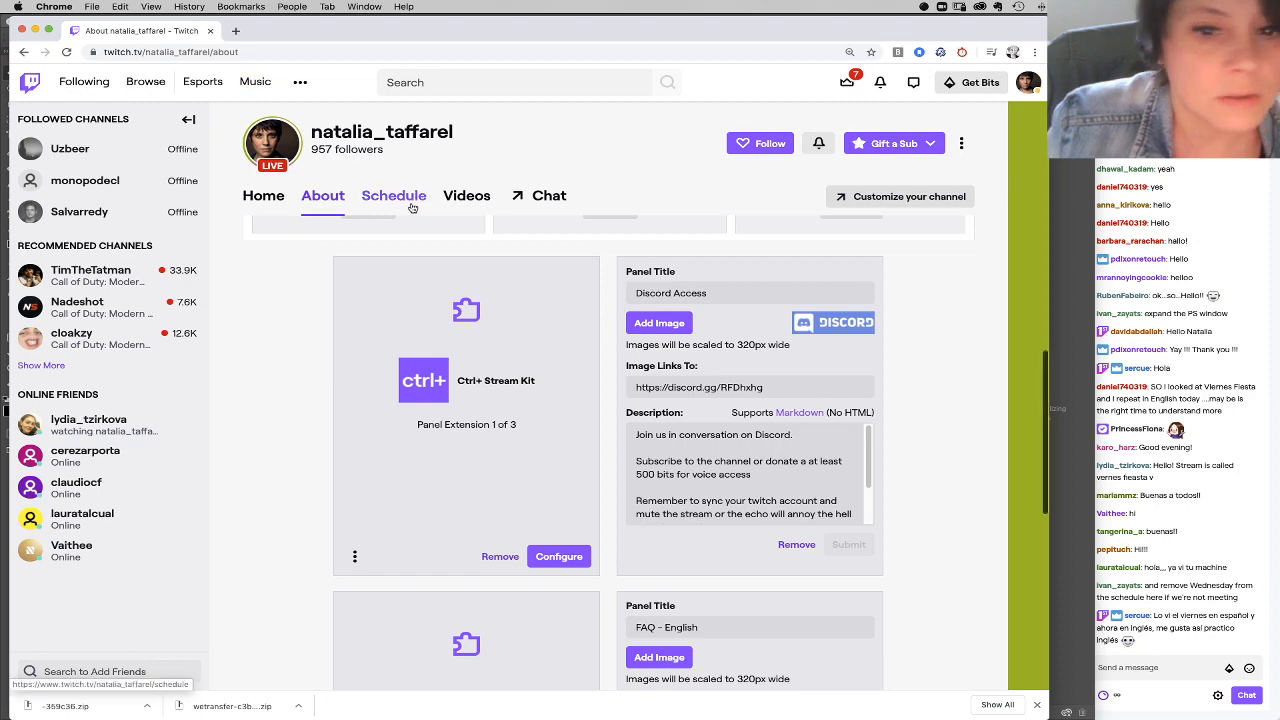
scroll(360, 300, up, 5)
click(257, 330)
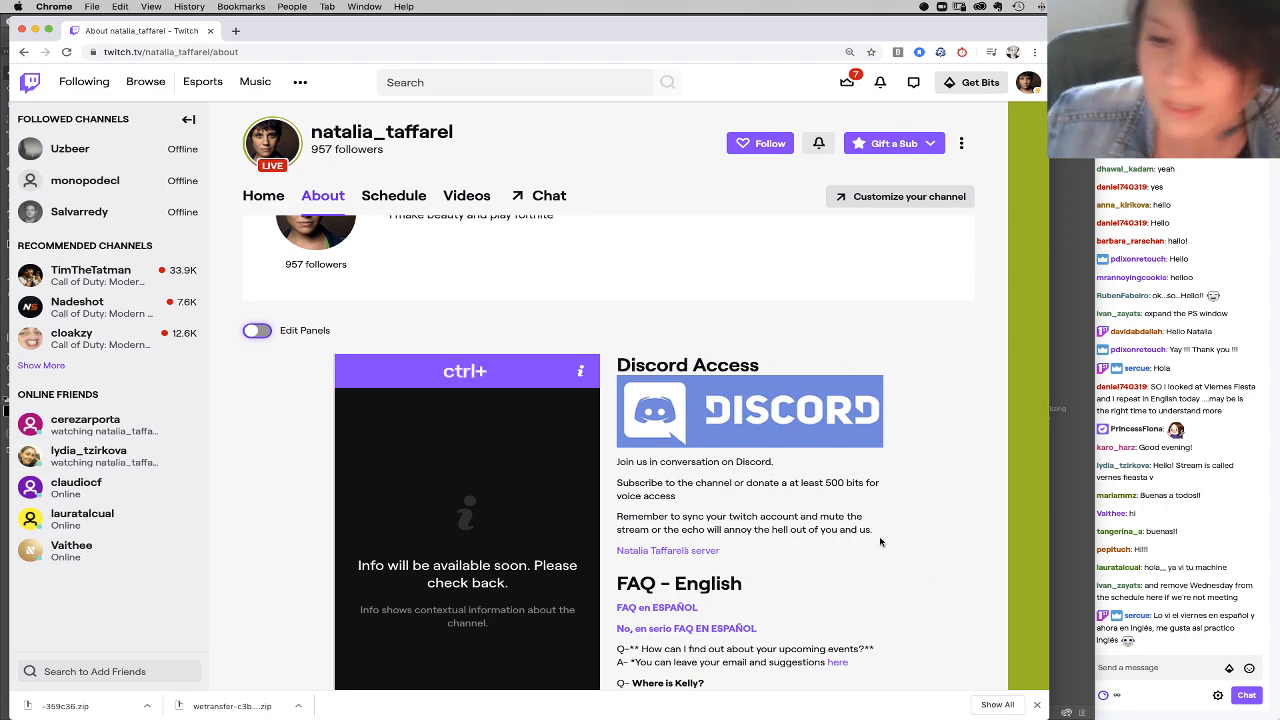
Step: Move the Twitch browser window into reach, close it and return to Photoshop
drag(937, 33, 867, 22)
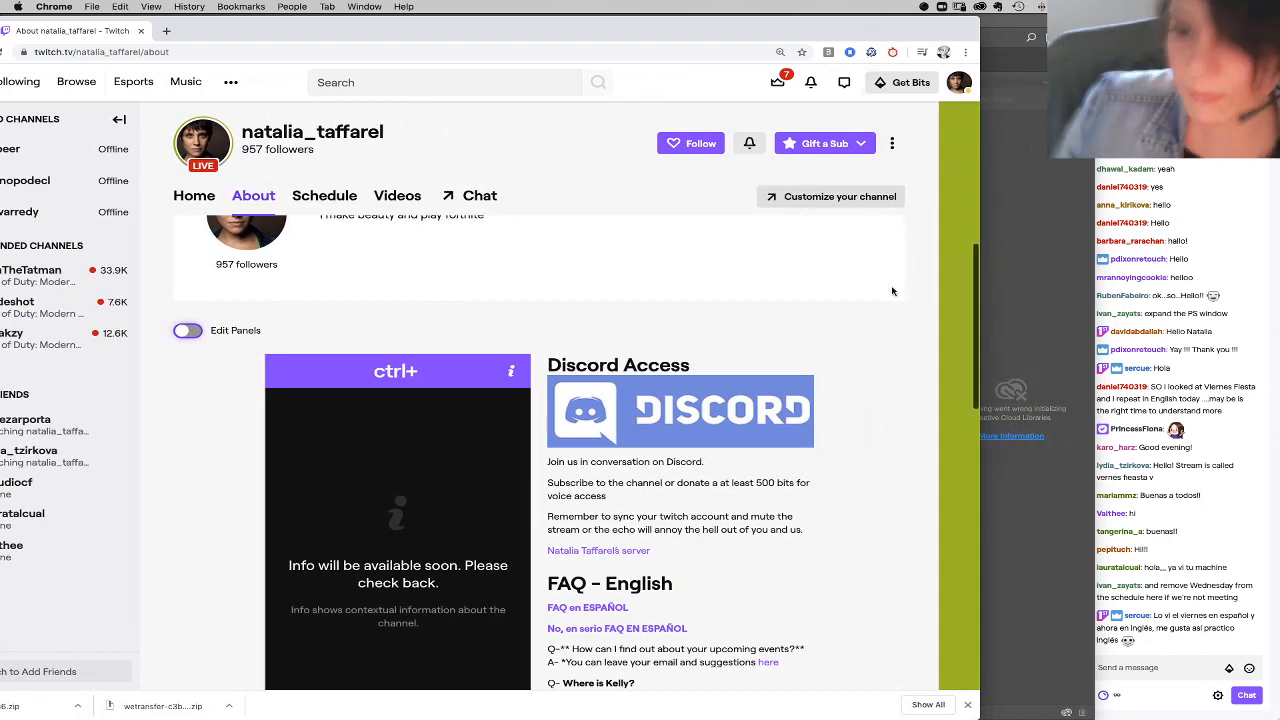
drag(545, 41, 652, 43)
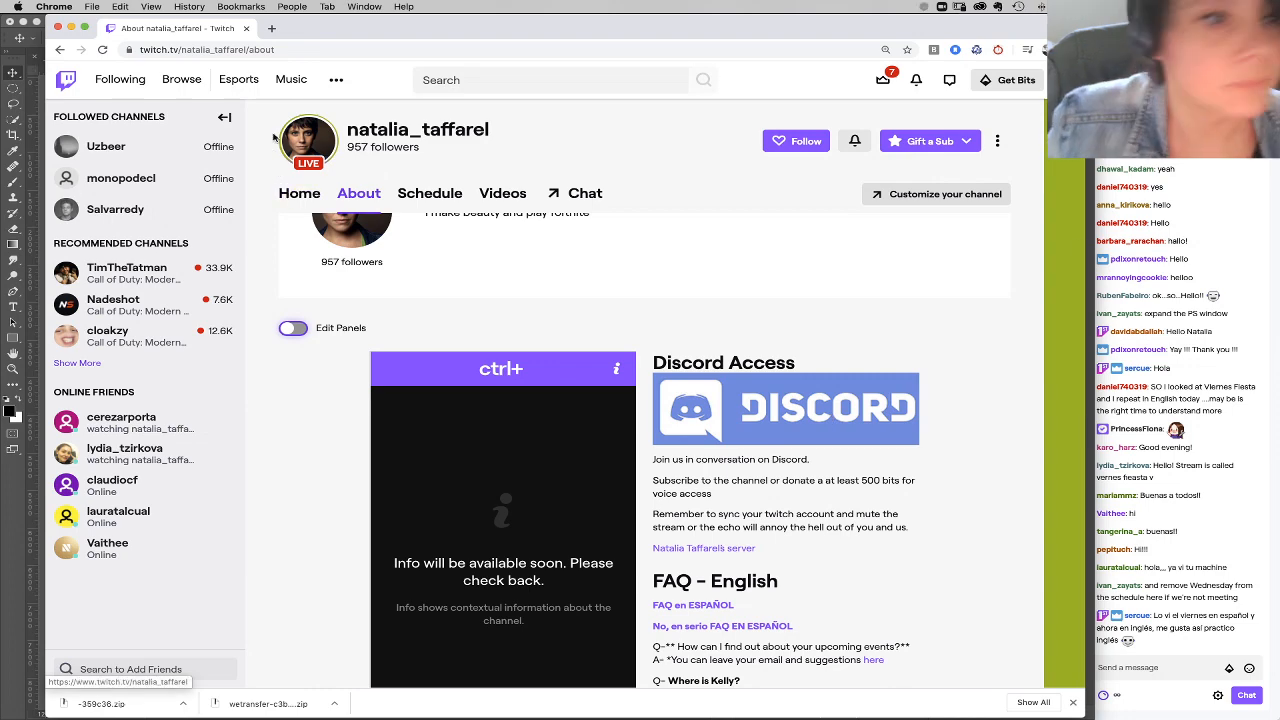
click(59, 29)
click(396, 36)
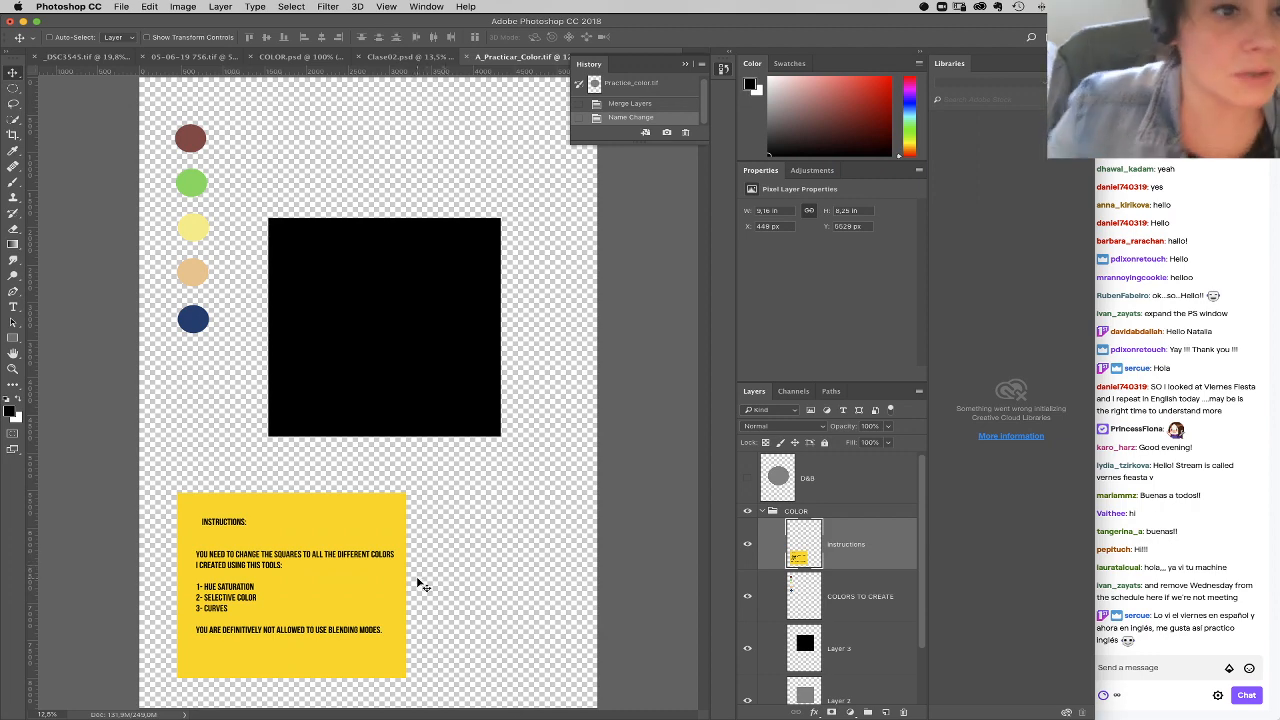
Step: Search this Mac for "channel" and open CHANNELS AND CURVES.PSD
click(112, 6)
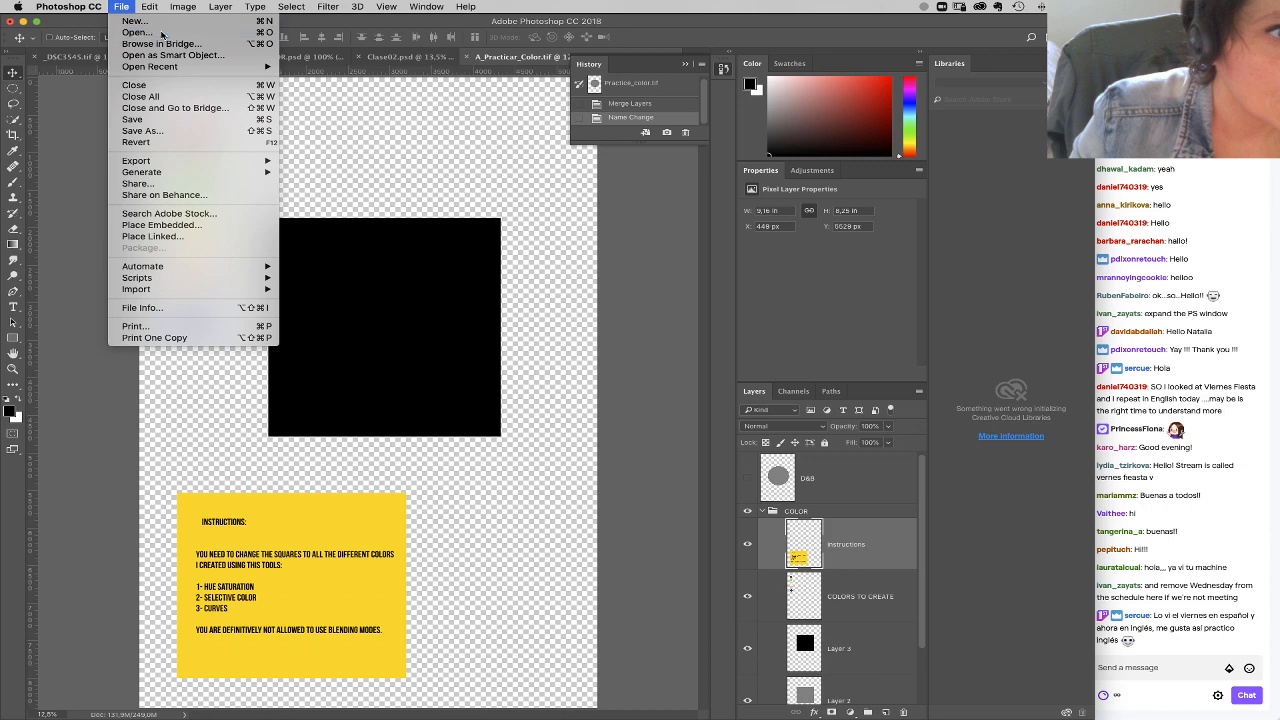
click(162, 33)
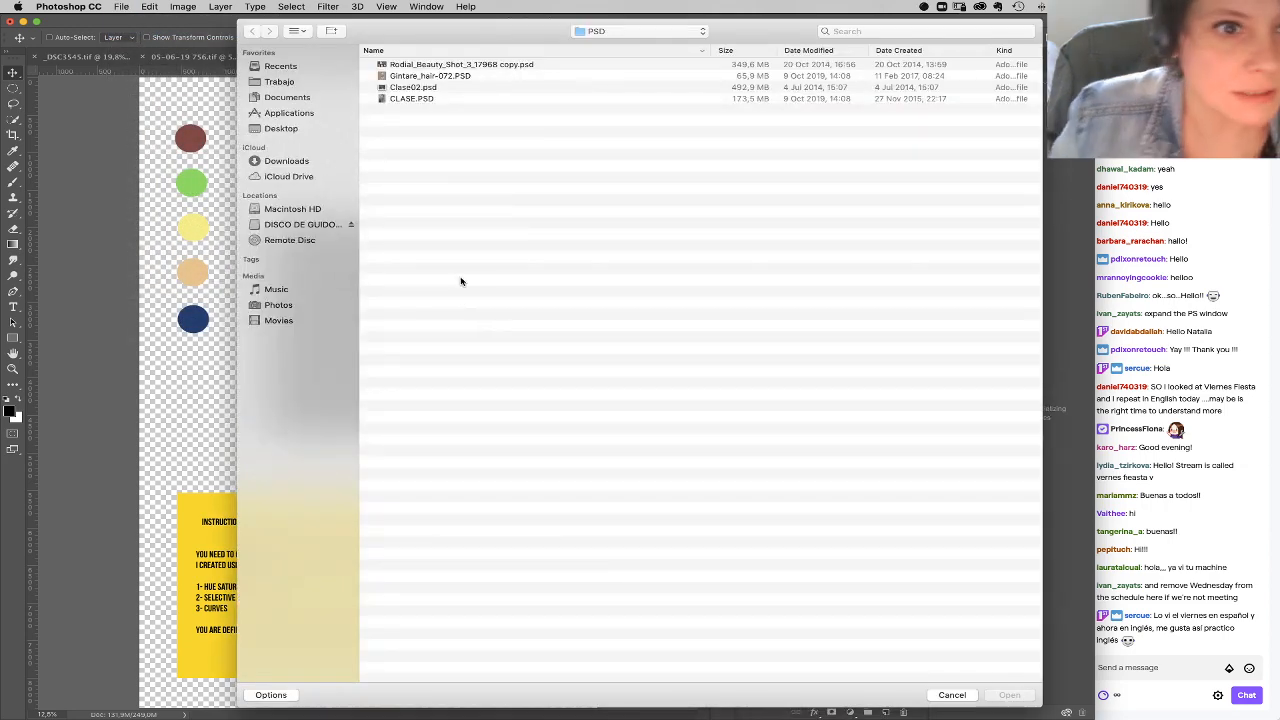
click(851, 36)
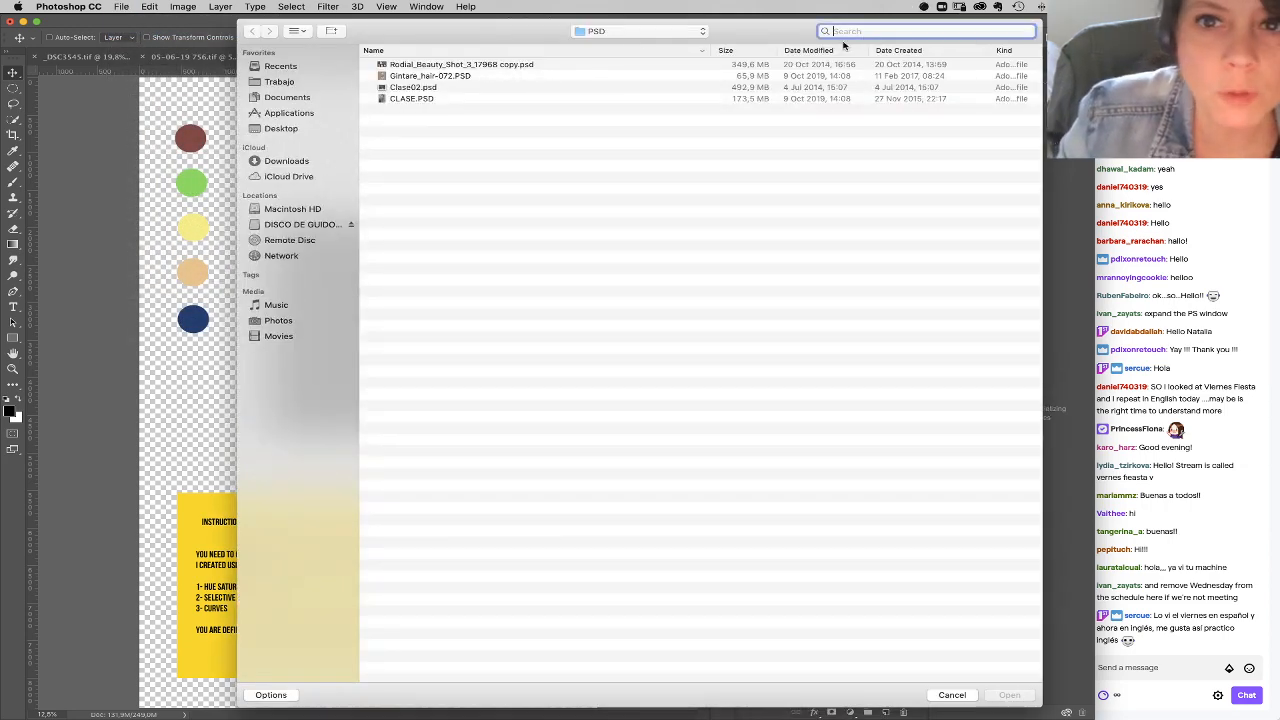
text(channel)
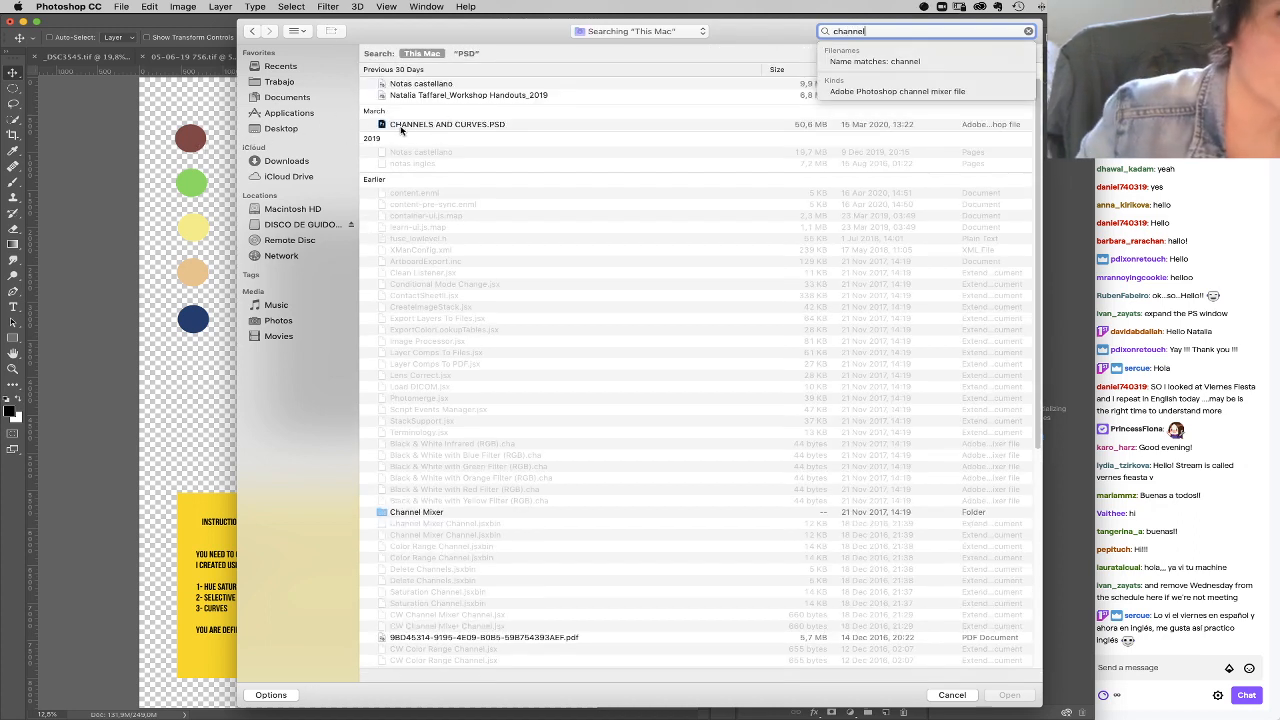
click(403, 125)
double_click(405, 126)
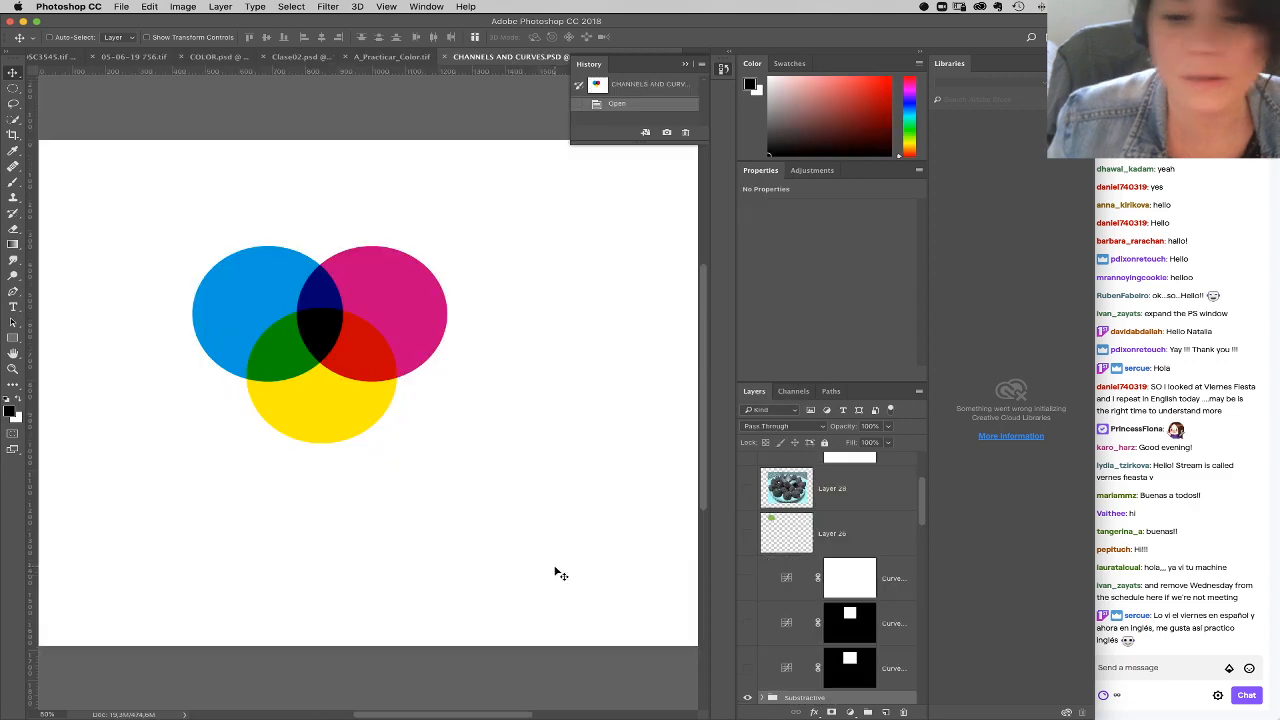
Step: Resample A_Practicar_Color.tif to a resolution of 72 pixels/inch
click(401, 58)
click(183, 6)
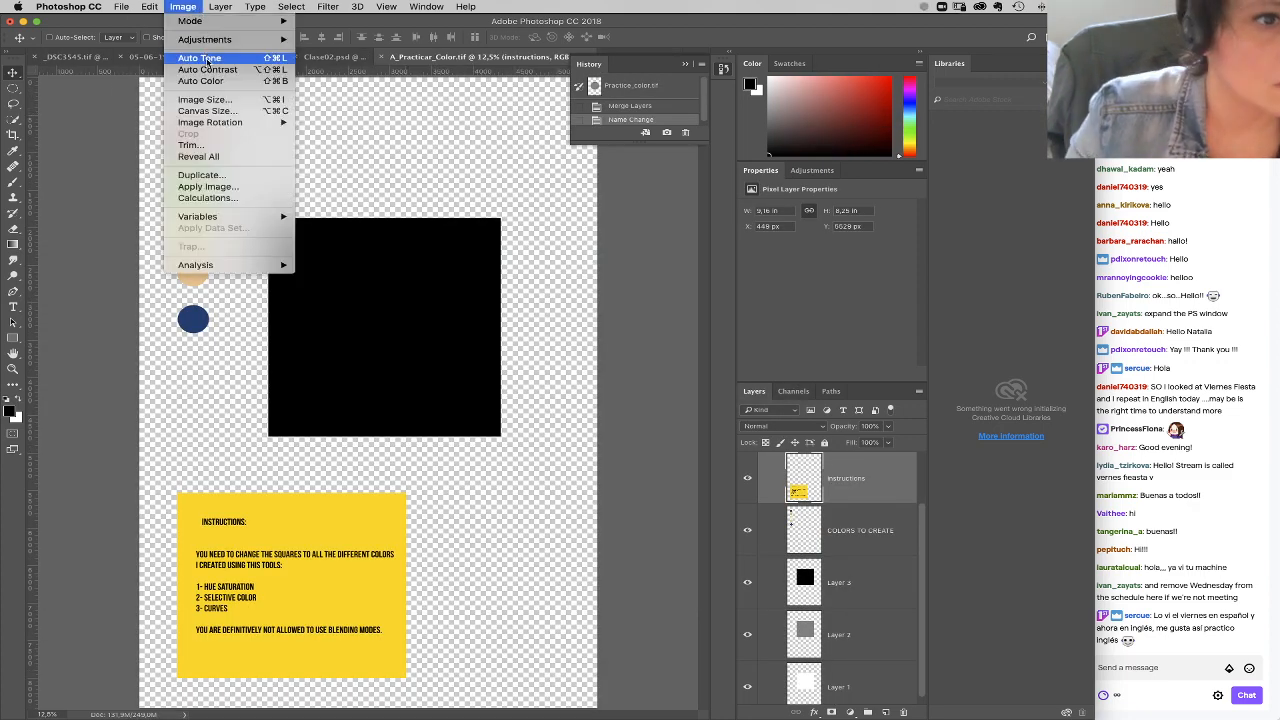
click(225, 101)
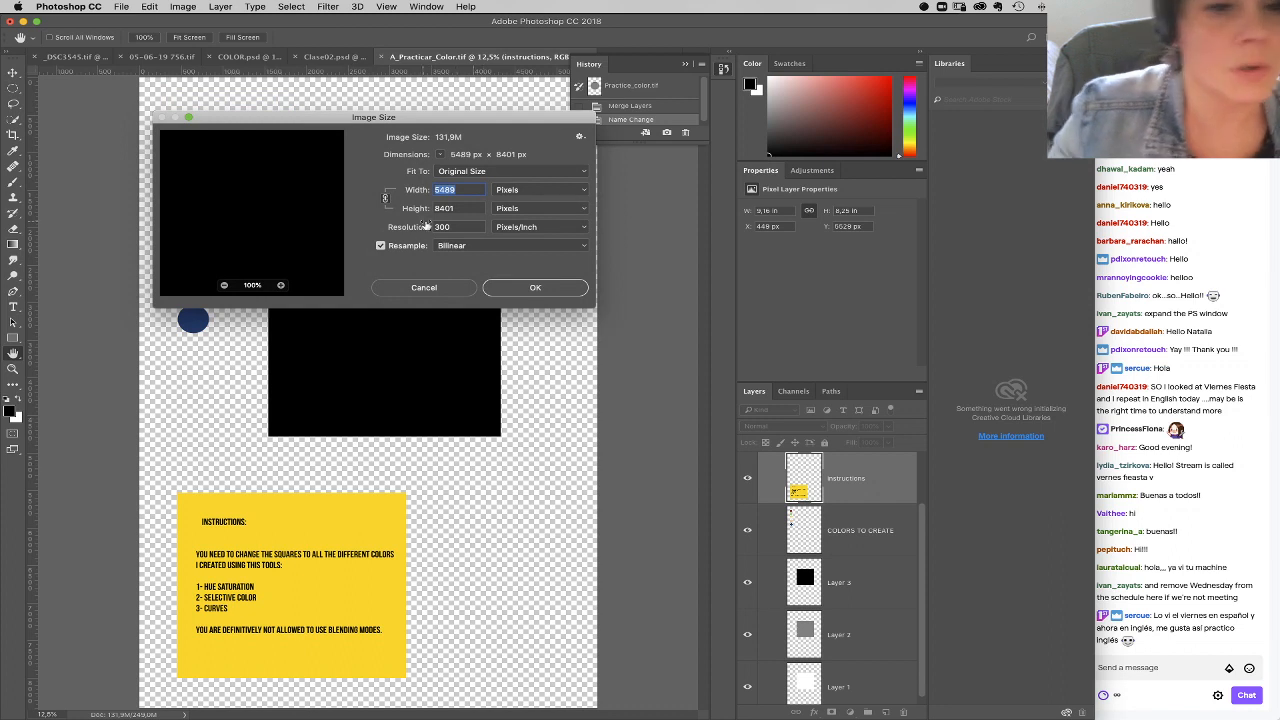
key(Tab)
key(Tab)
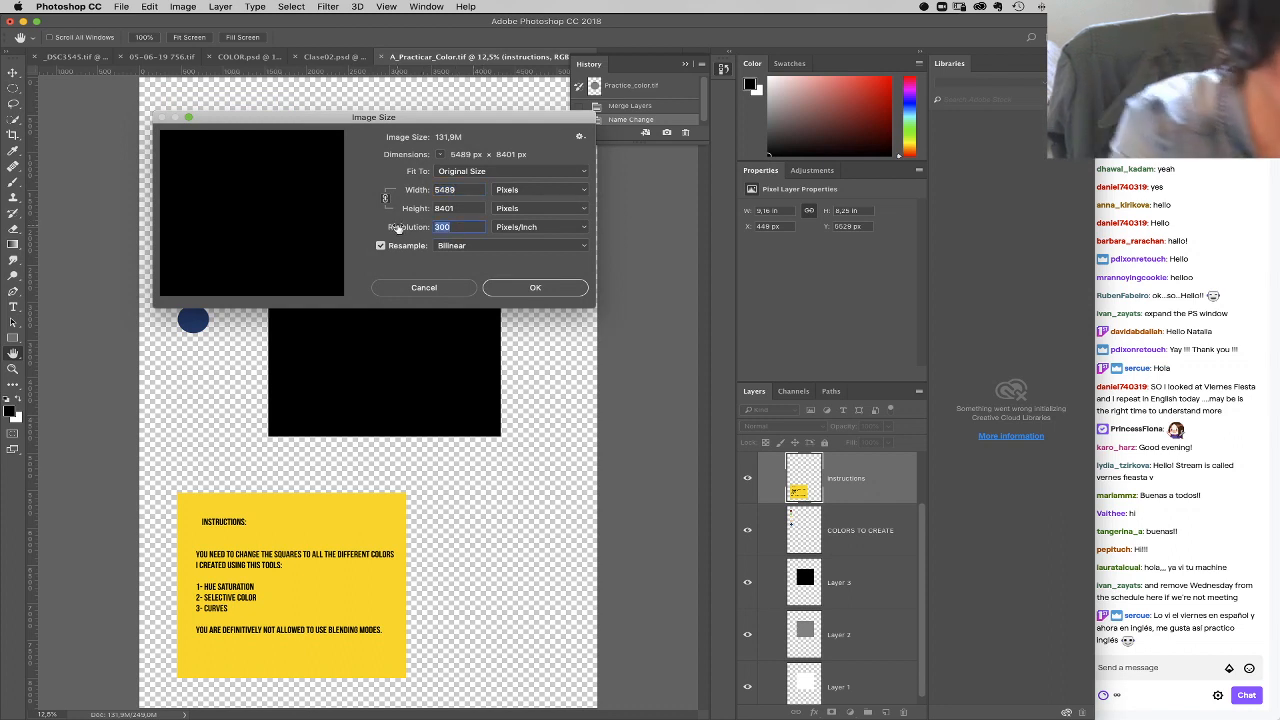
text(72)
key(Tab)
click(529, 288)
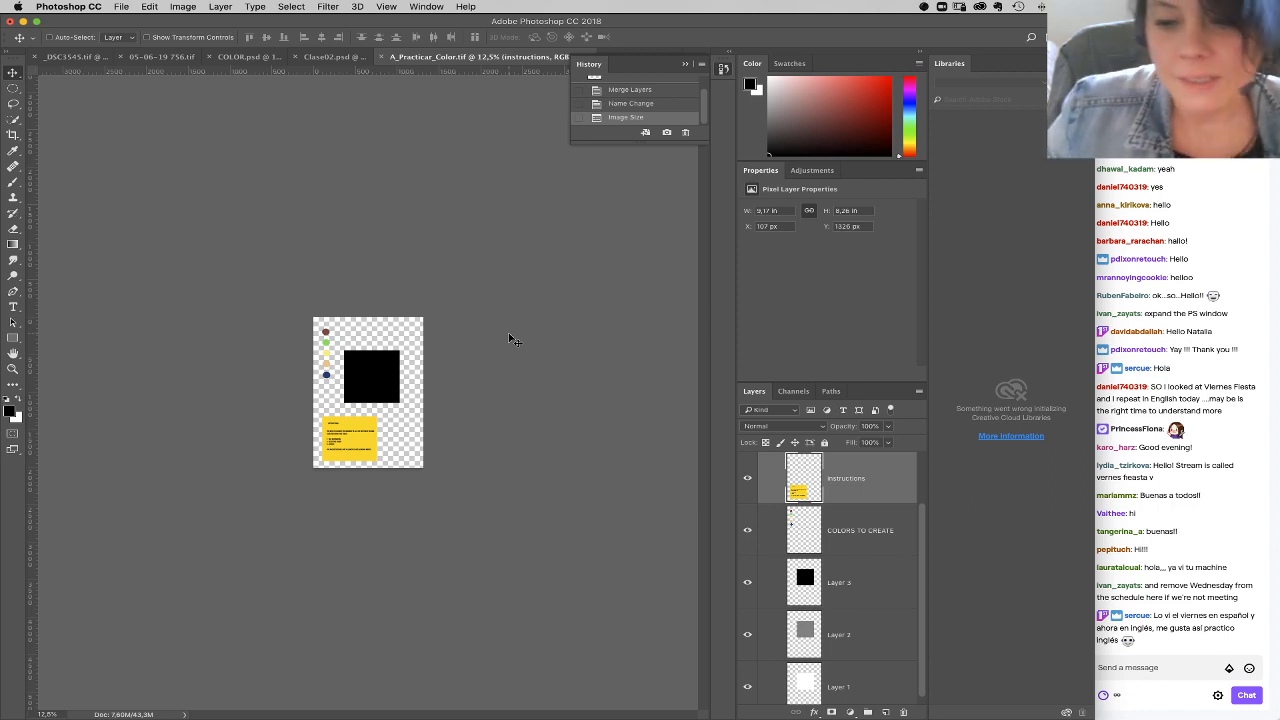
Step: Check the image size and resolution of CHANNELS AND CURVES.PSD
click(612, 55)
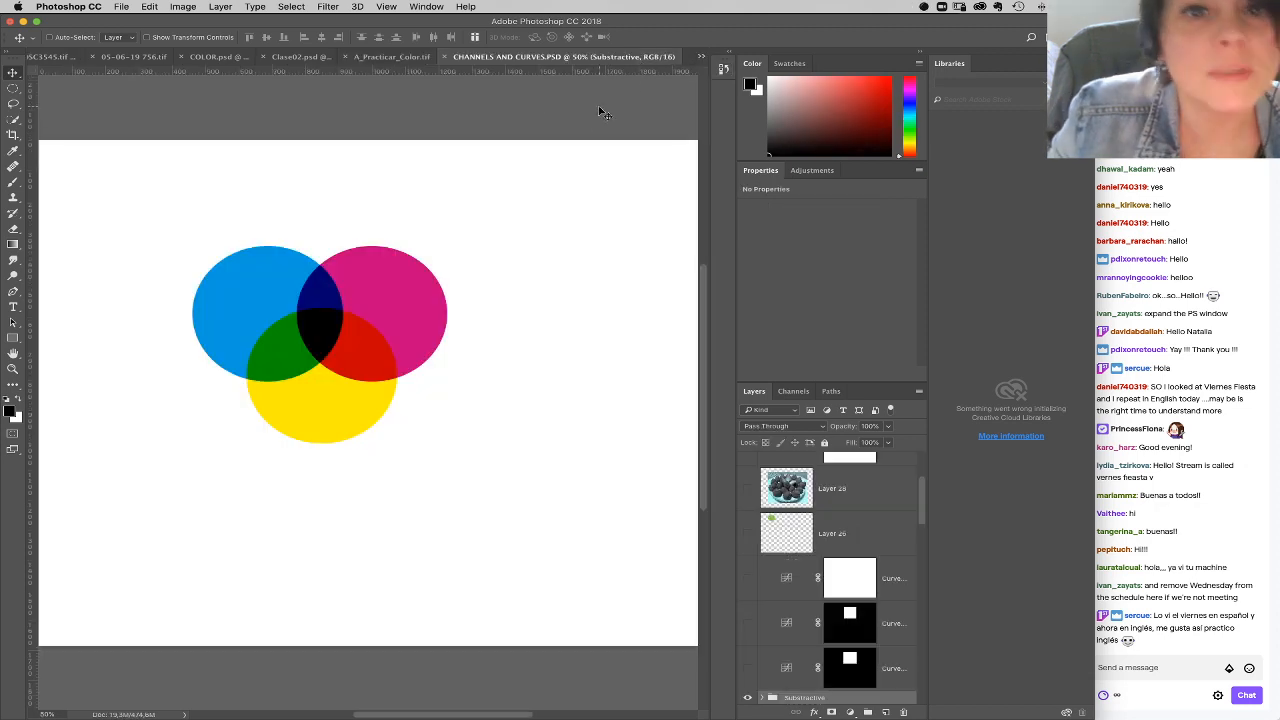
drag(460, 240, 524, 231)
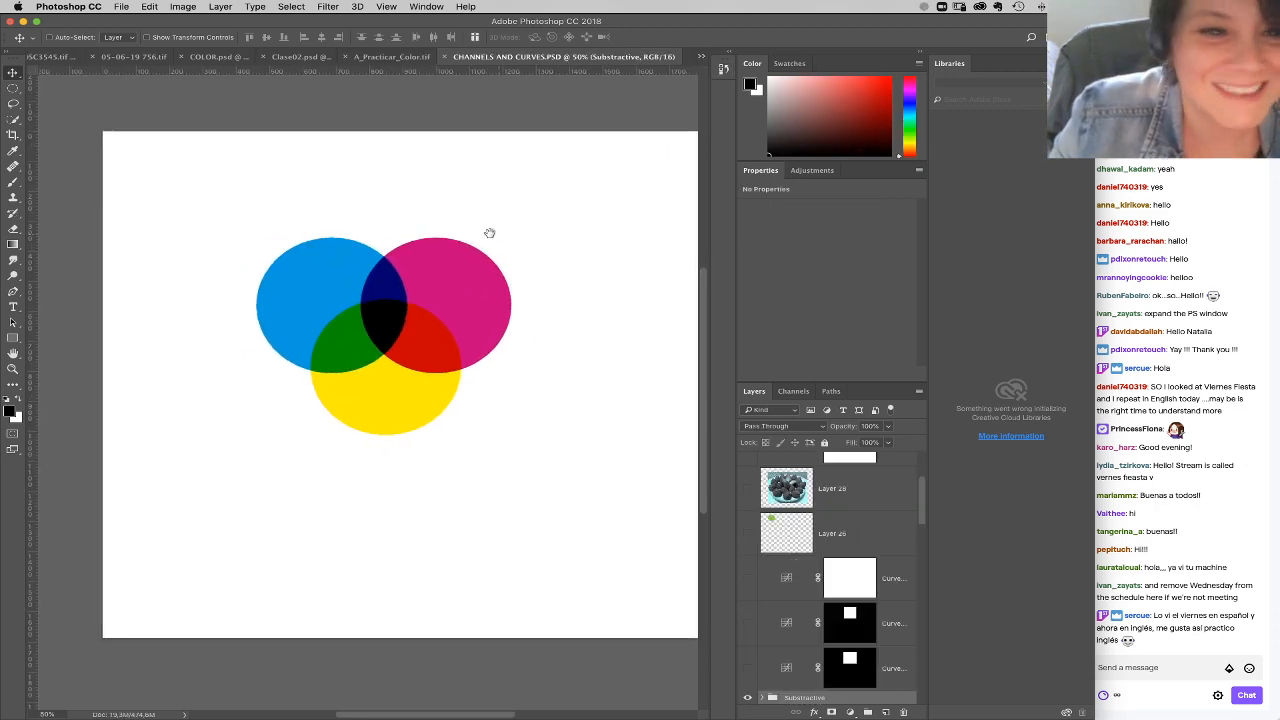
click(181, 8)
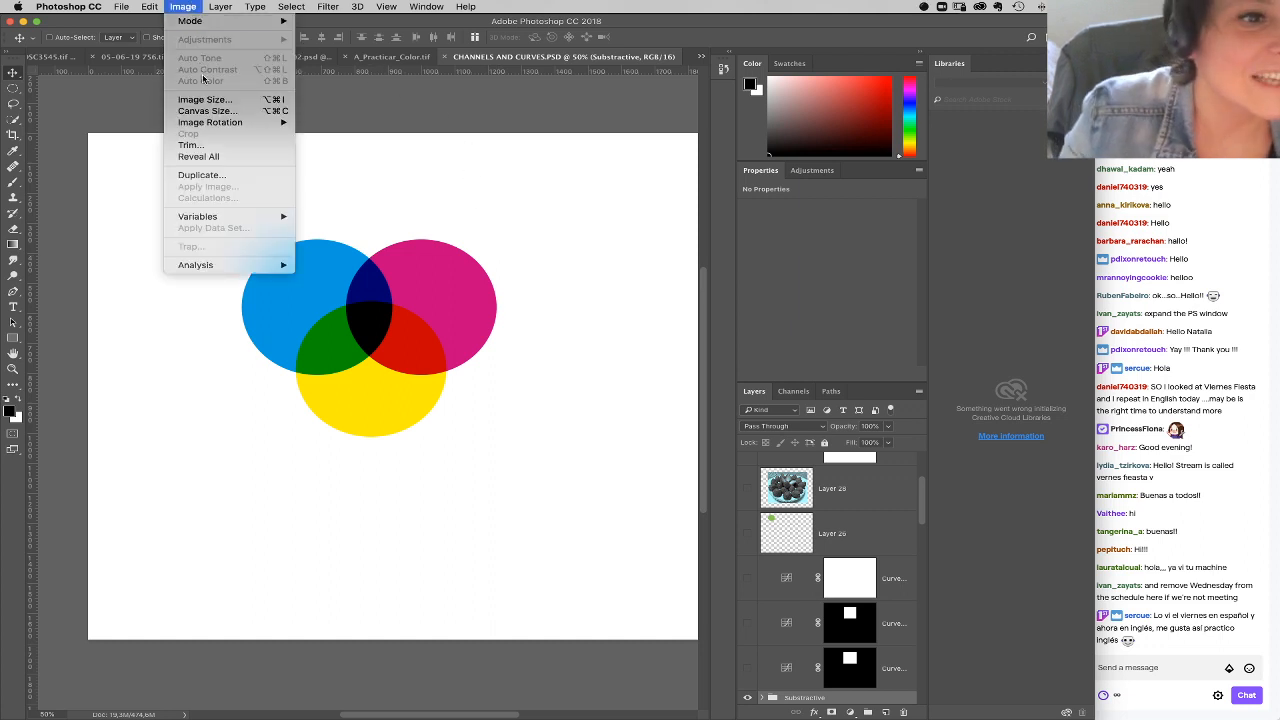
click(208, 99)
click(453, 228)
click(522, 288)
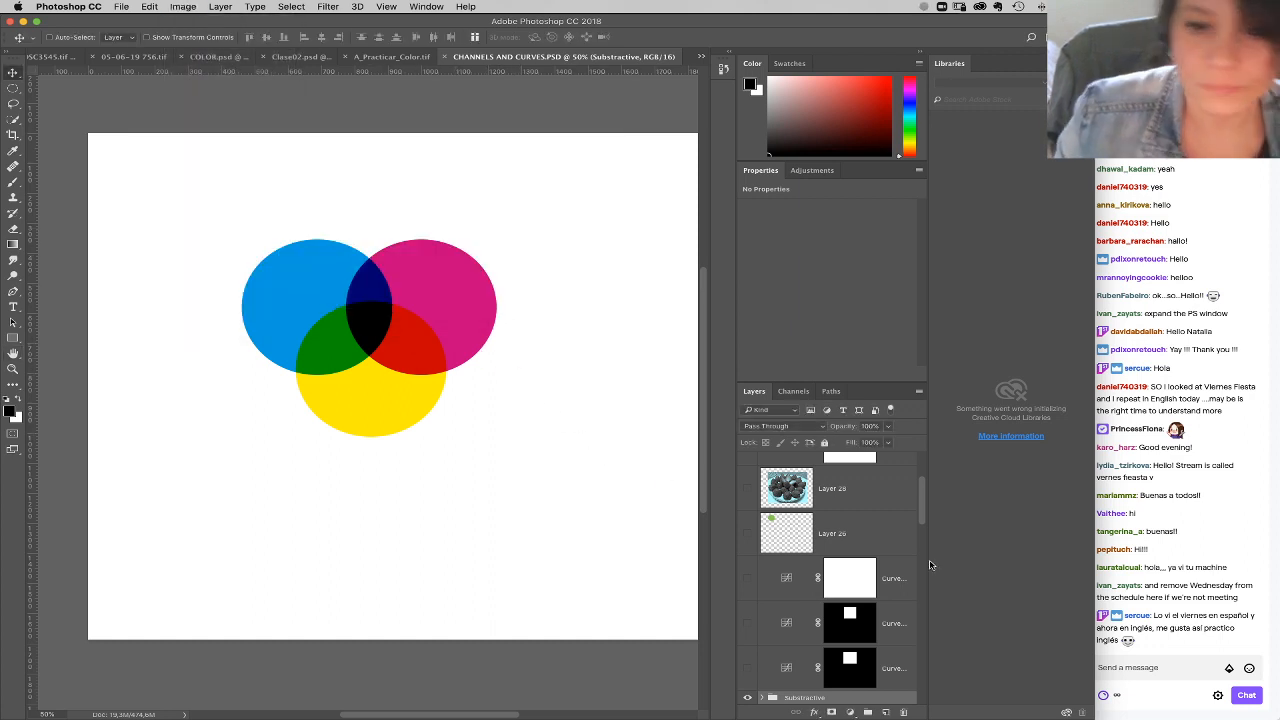
Step: Hide the Substractive group and make the Photoshop window slightly narrower so it clears the chat
drag(924, 512, 925, 531)
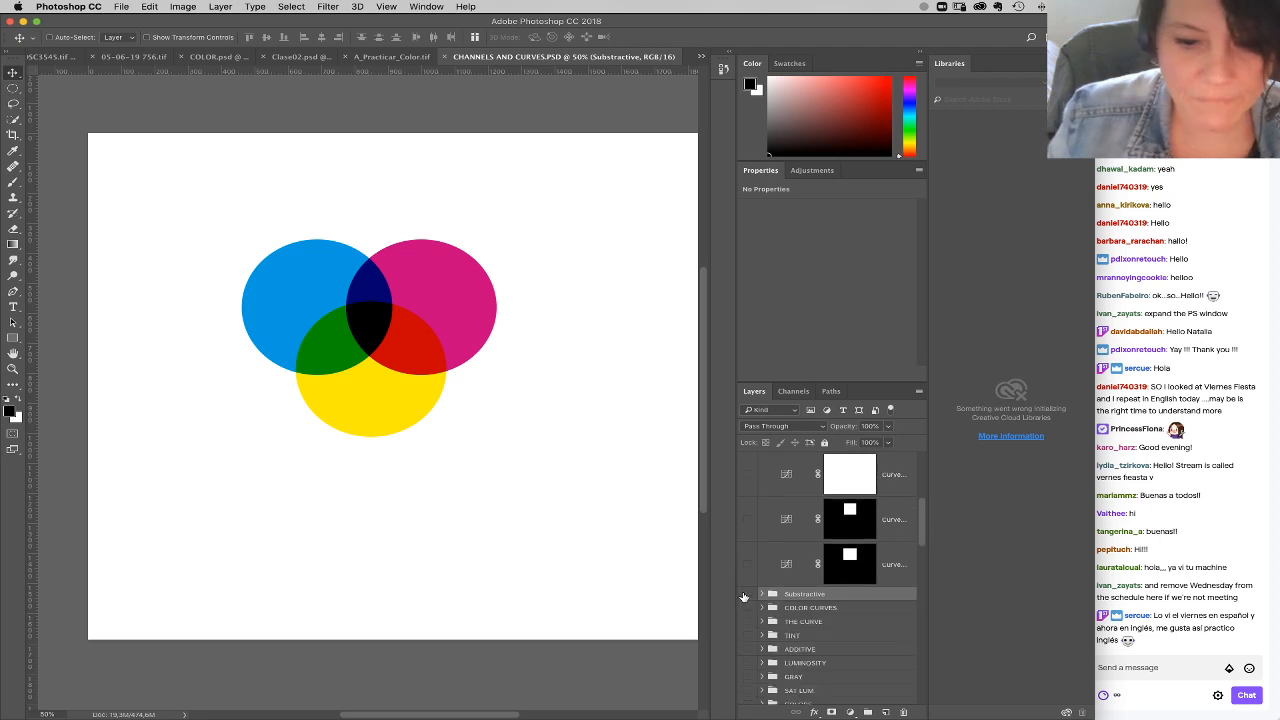
click(744, 596)
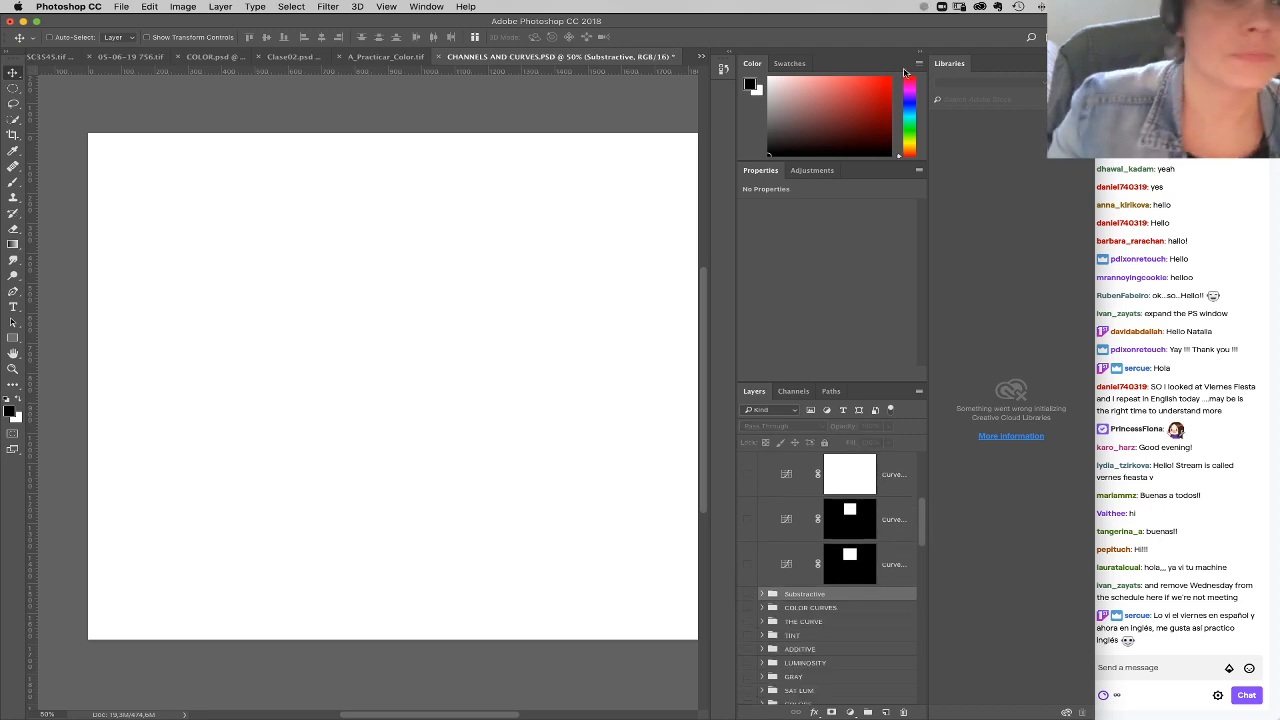
drag(1093, 712, 1065, 712)
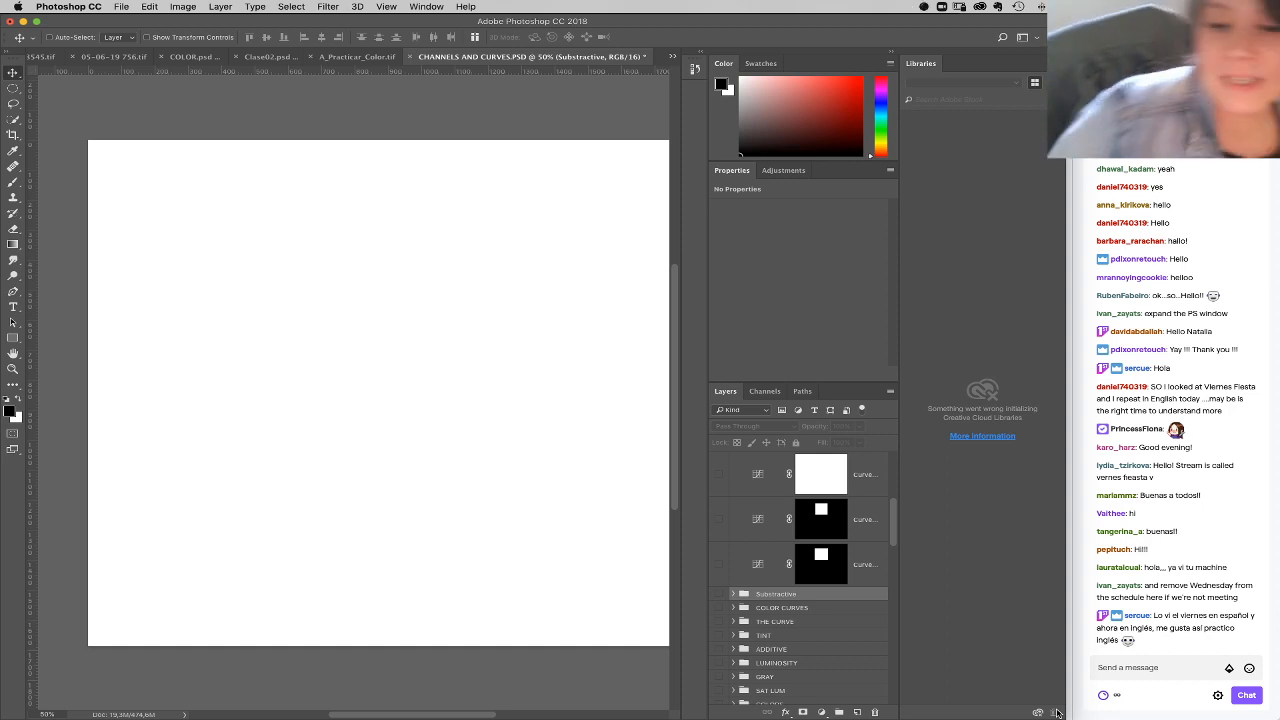
Step: Hide the WHITE layer at the base of the layer stack
drag(894, 522, 894, 652)
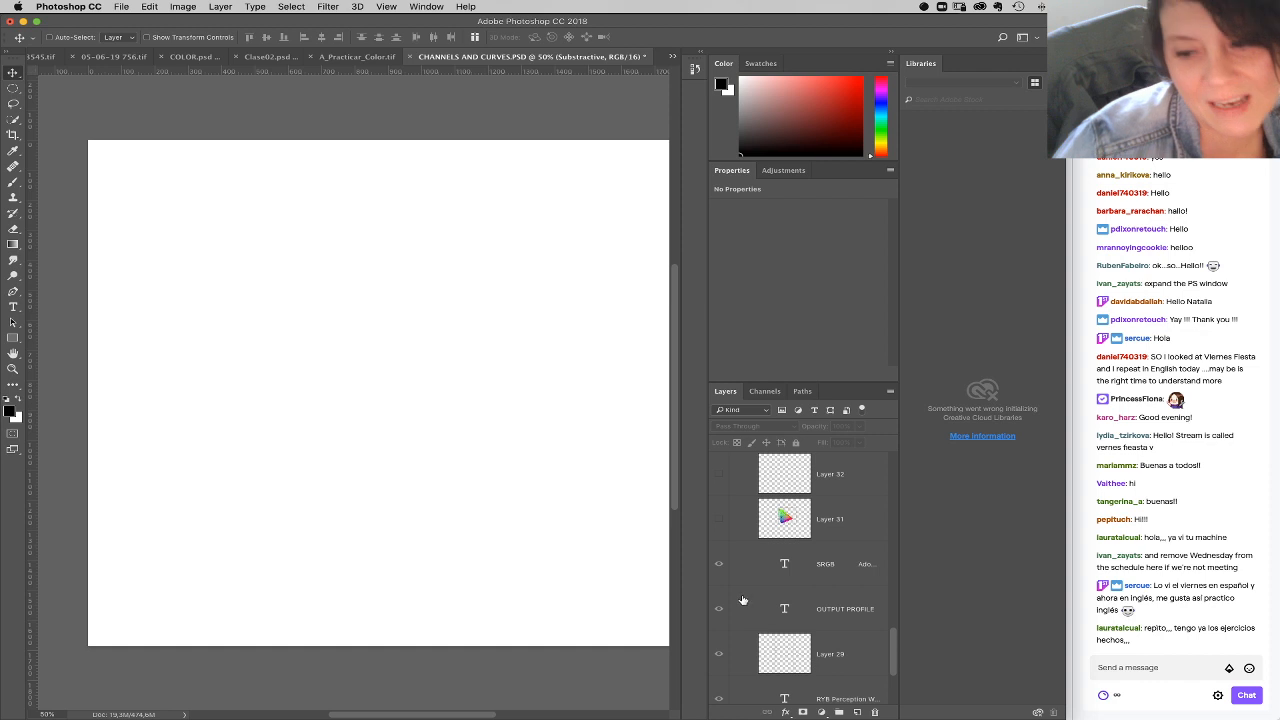
mouse_move(893, 635)
mouse_down()
mouse_move(894, 685)
mouse_move(894, 659)
mouse_up()
click(718, 637)
scroll(790, 565, up, 5)
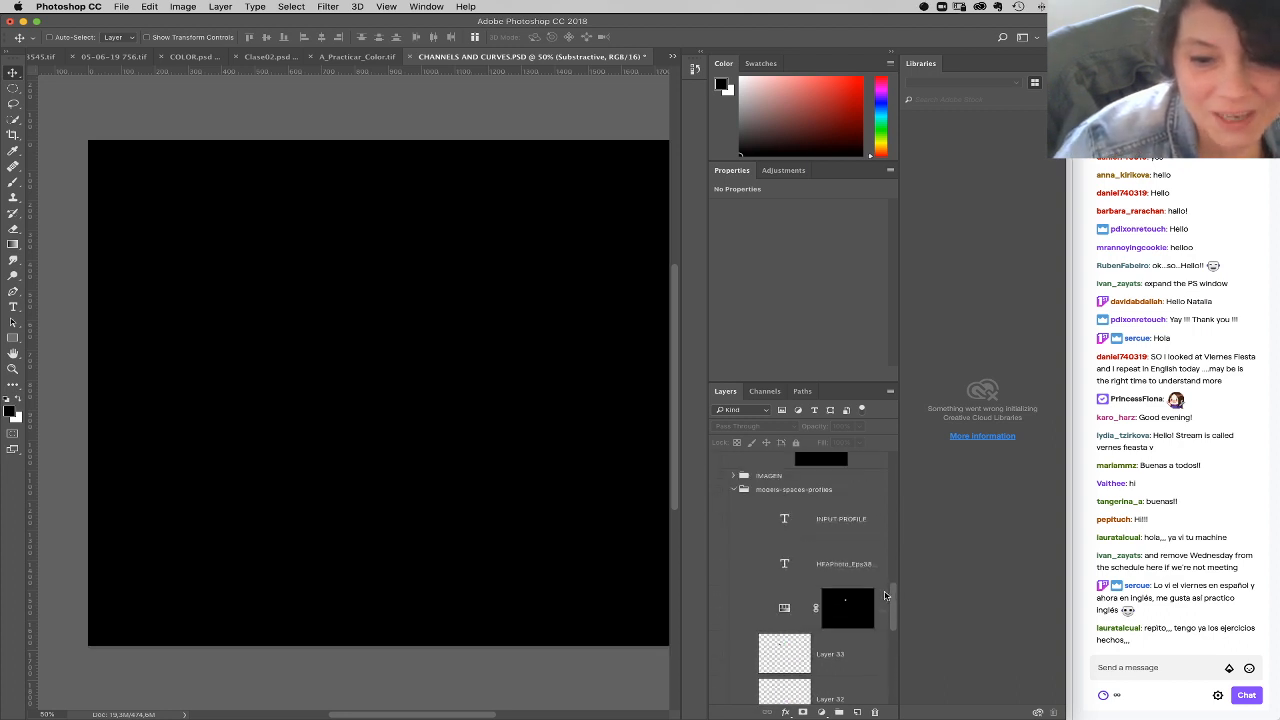
Step: Delete the loose Curves layers and Layer 25 between the CORRECCIONES and IMAGEN groups, and show the IMAGEN group
scroll(800, 545, up, 4)
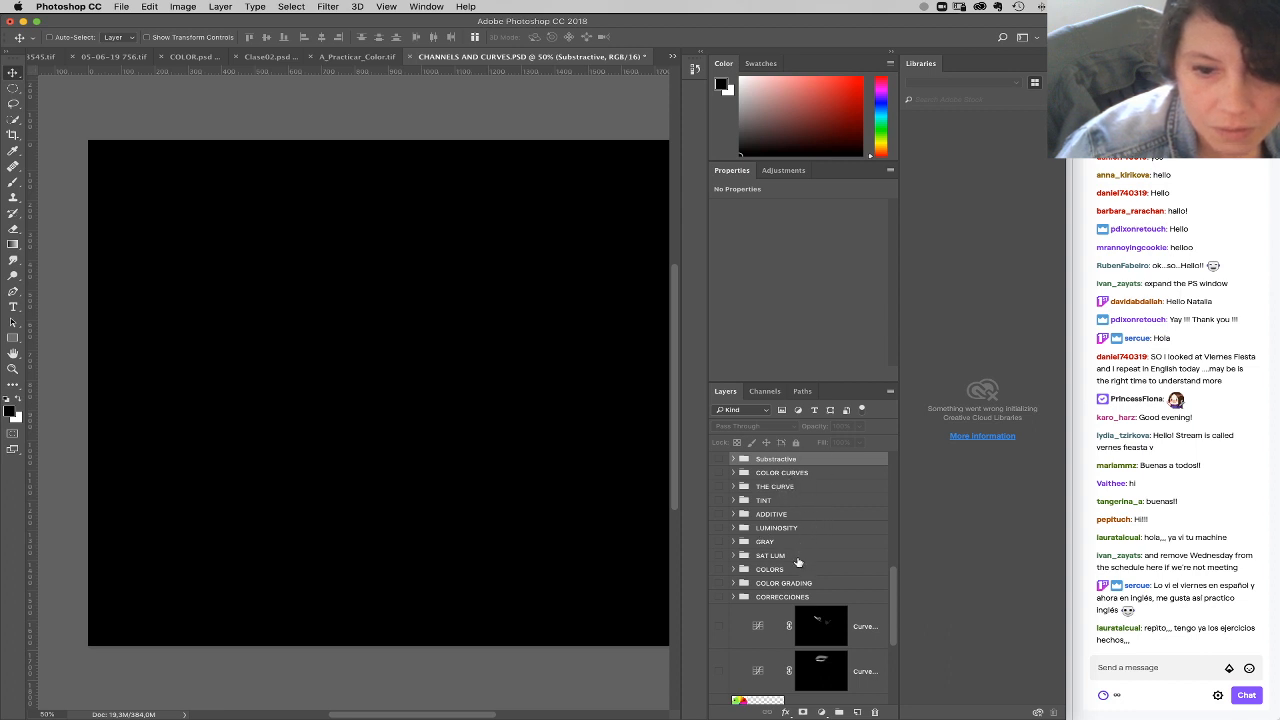
scroll(887, 590, down, 4)
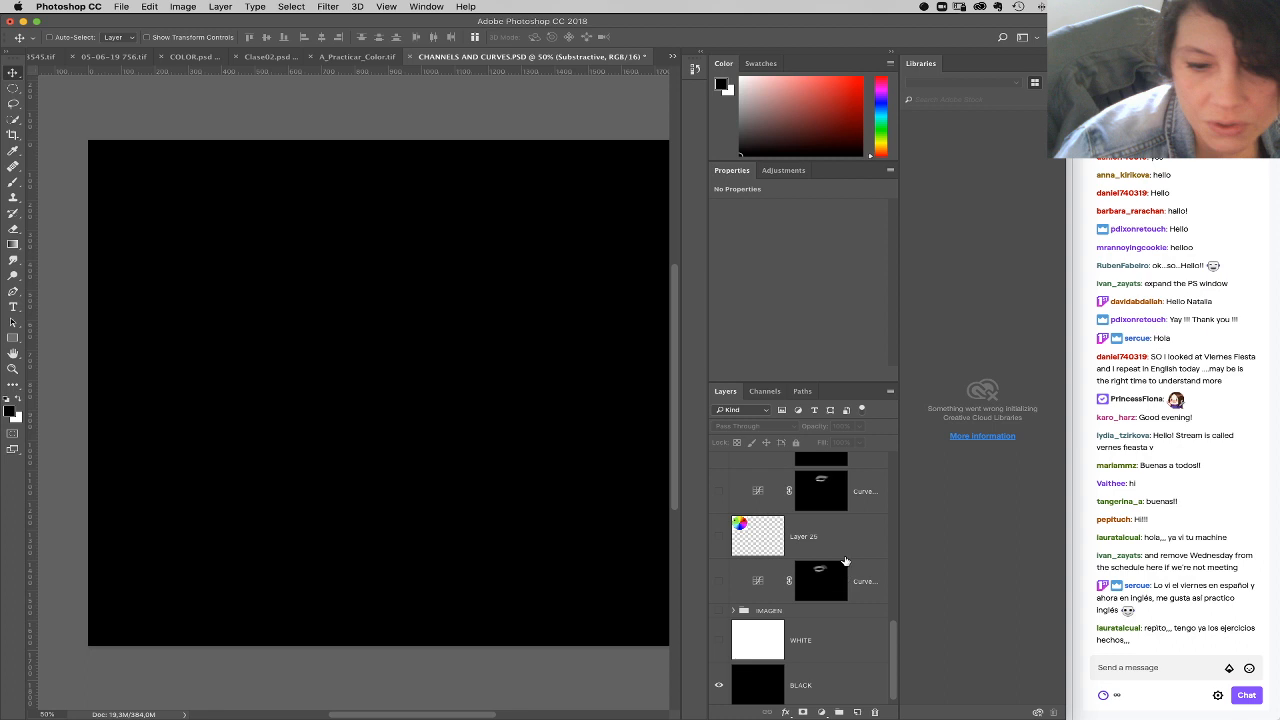
scroll(845, 548, up, 5)
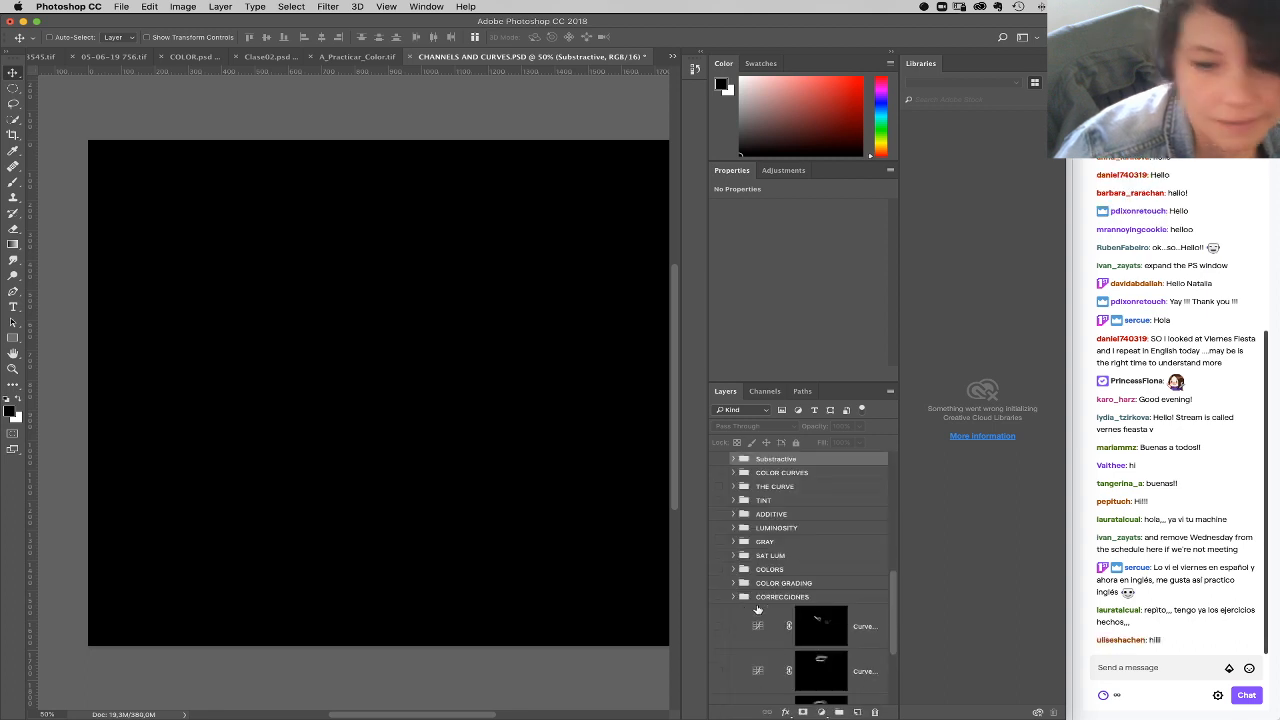
click(865, 615)
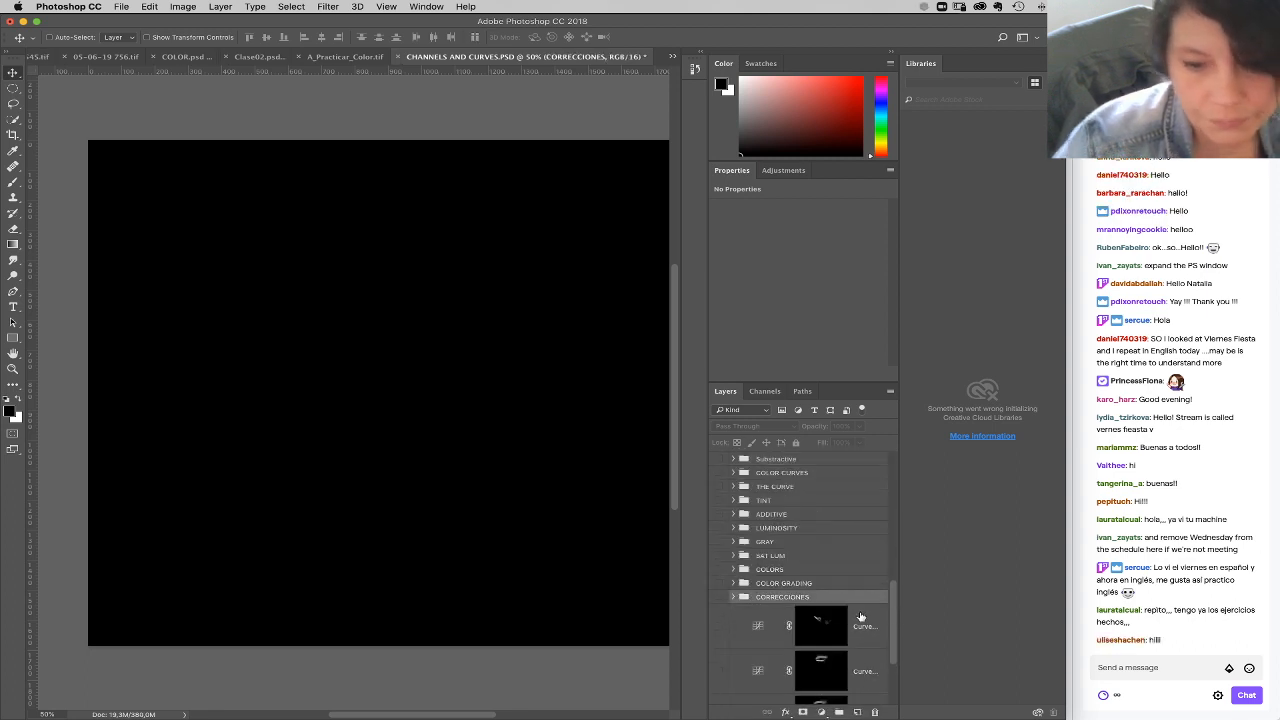
drag(892, 635, 896, 681)
shift+click(863, 588)
drag(864, 590, 874, 711)
click(718, 607)
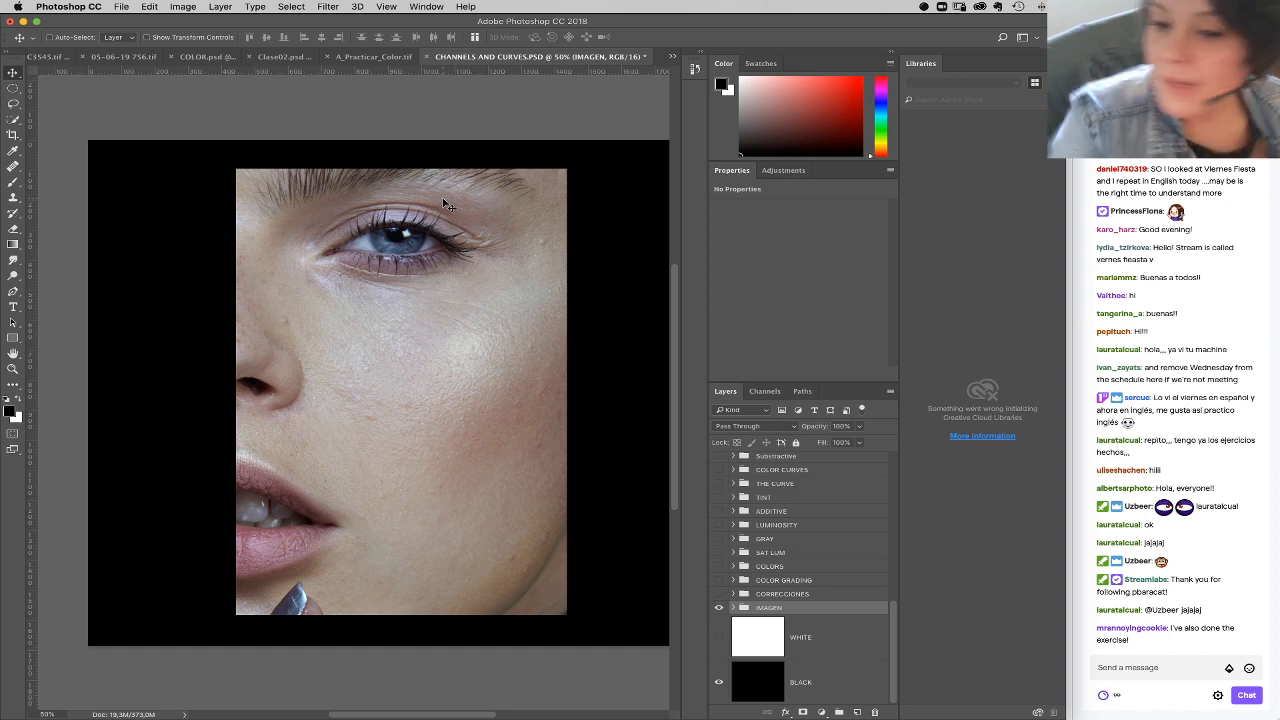
Step: Switch to A_Practicar_Color.tif, enlarge the view to 50% and select the black square's layer
click(389, 57)
click(12, 369)
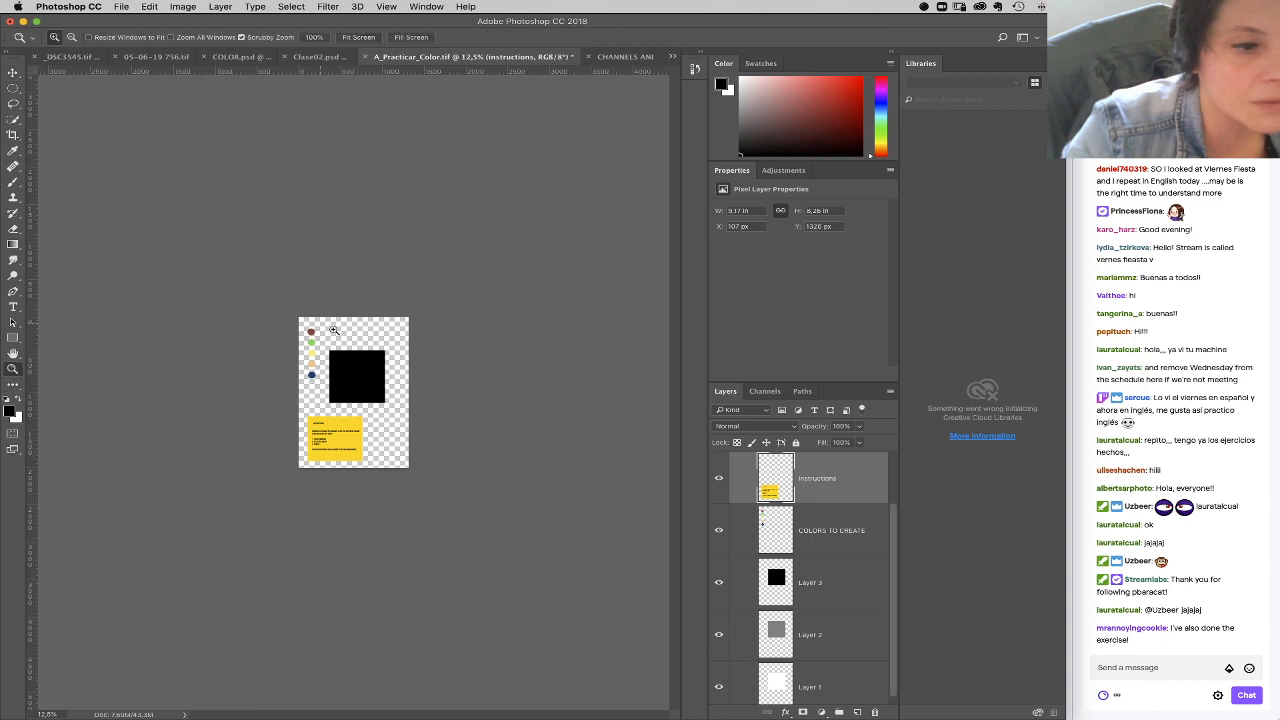
click(358, 380)
click(383, 335)
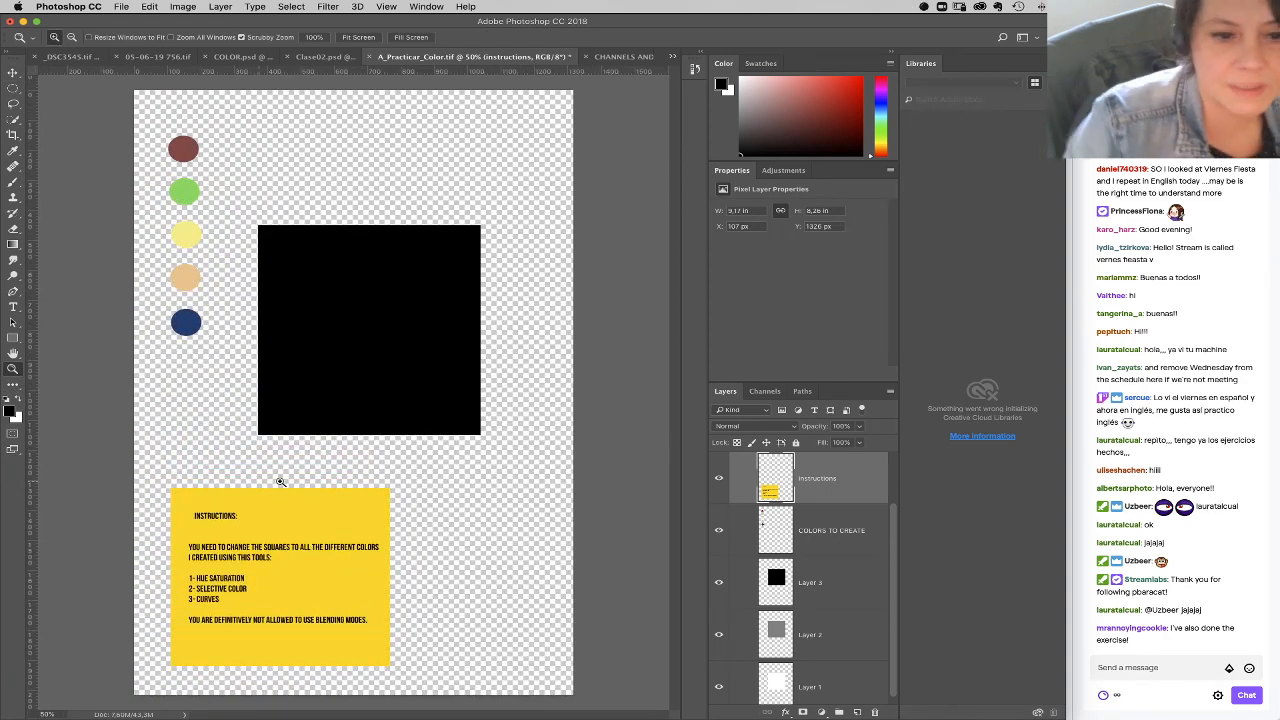
click(790, 590)
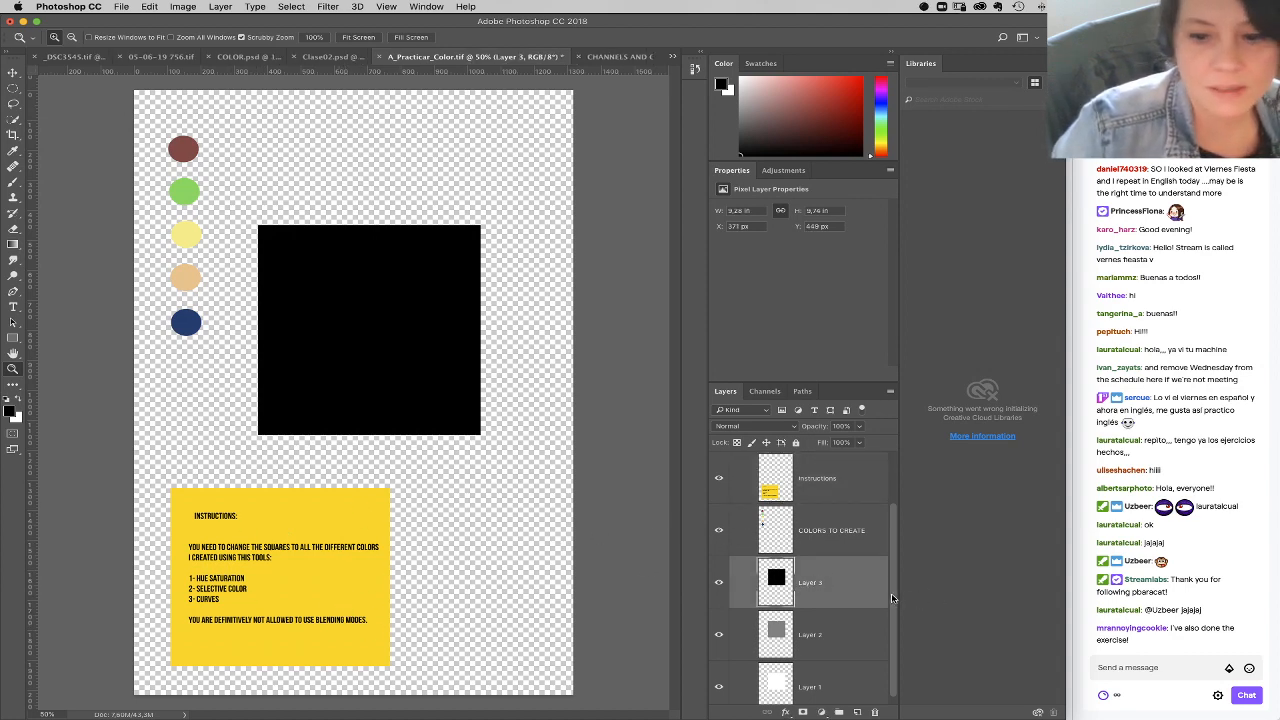
Step: Hide Layer 3 and Layer 2 to view the white and gray squares, and show both layers again
scroll(894, 600, down, 1)
click(719, 575)
click(719, 624)
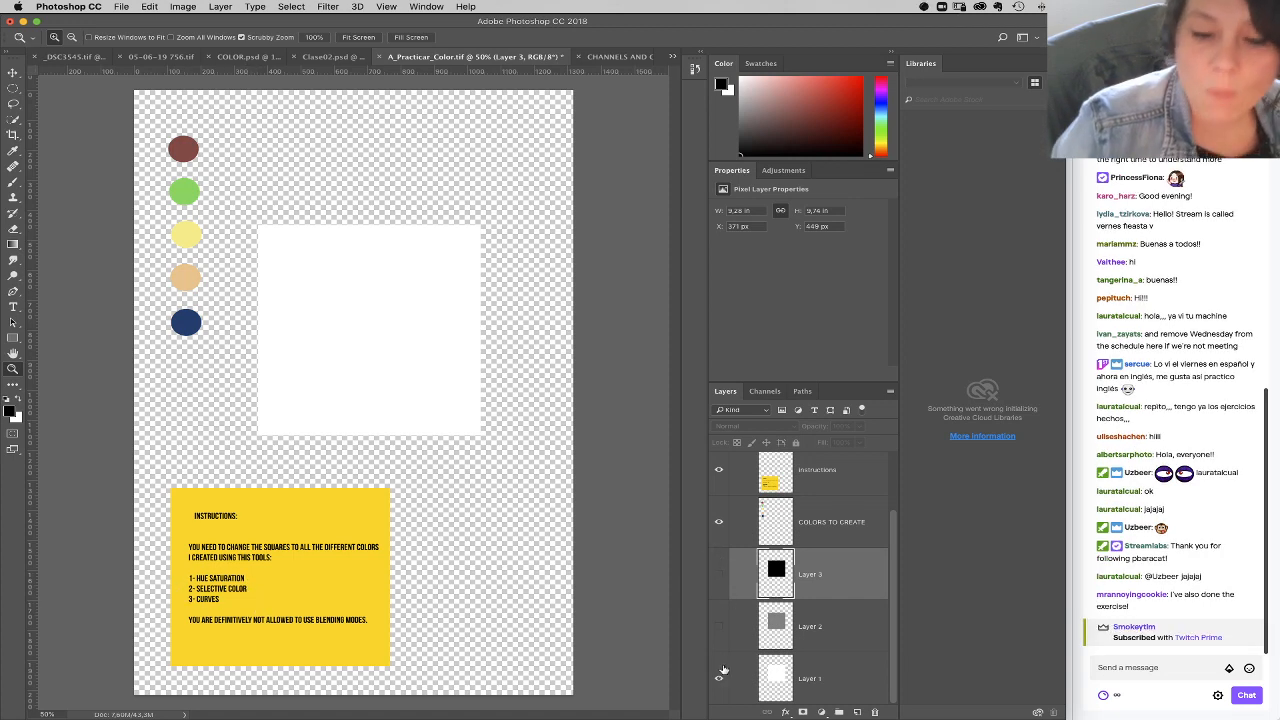
click(719, 627)
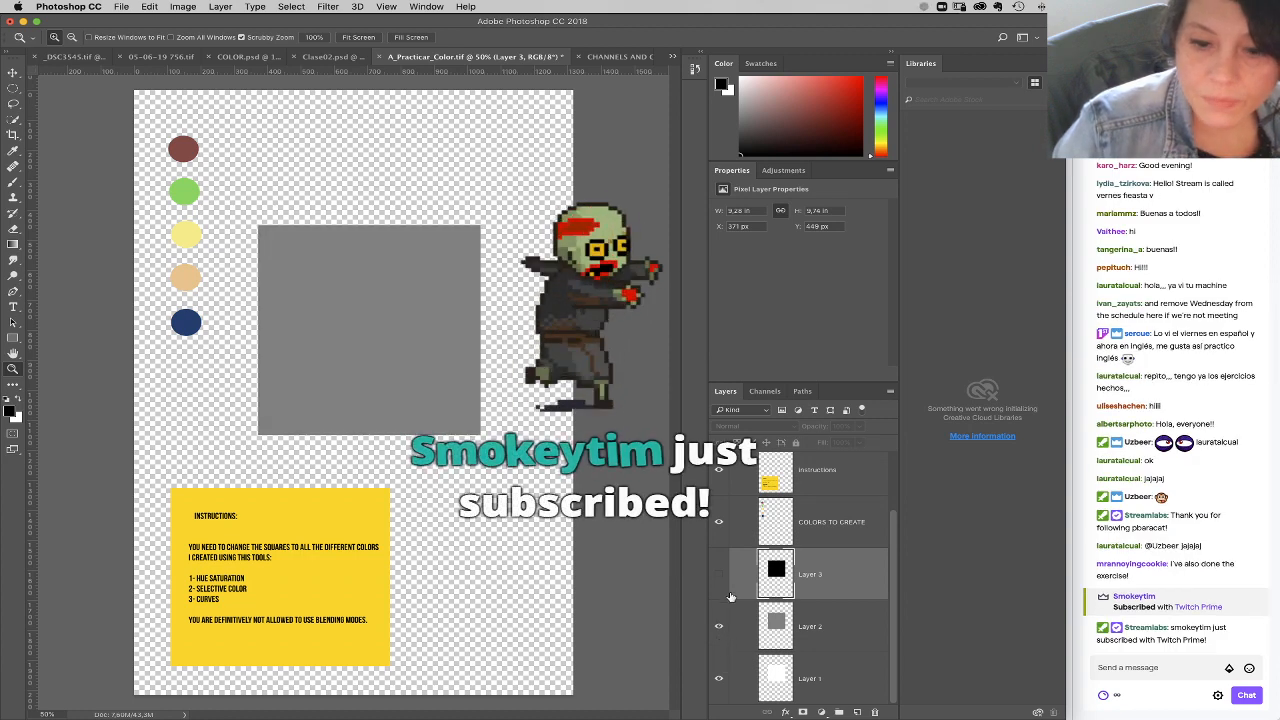
click(719, 575)
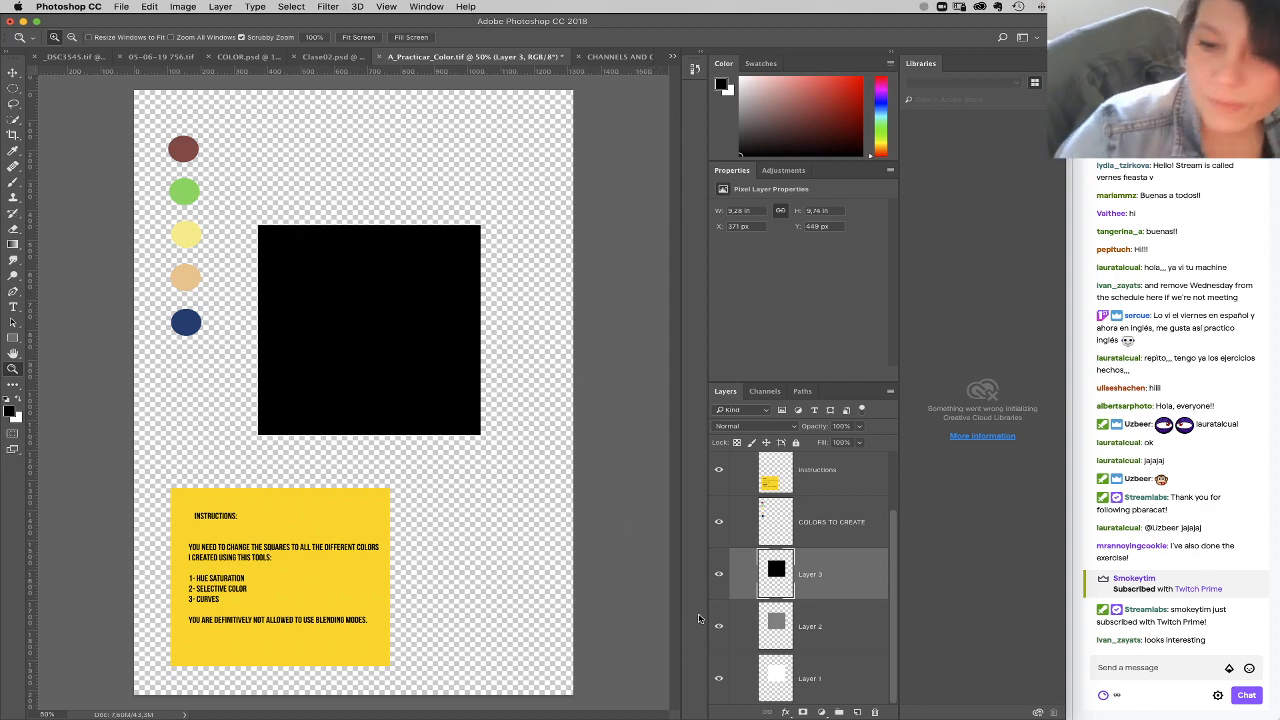
Step: Hide Layer 3 and Layer 2 so that the white square of Layer 1 is exposed
click(718, 574)
click(718, 626)
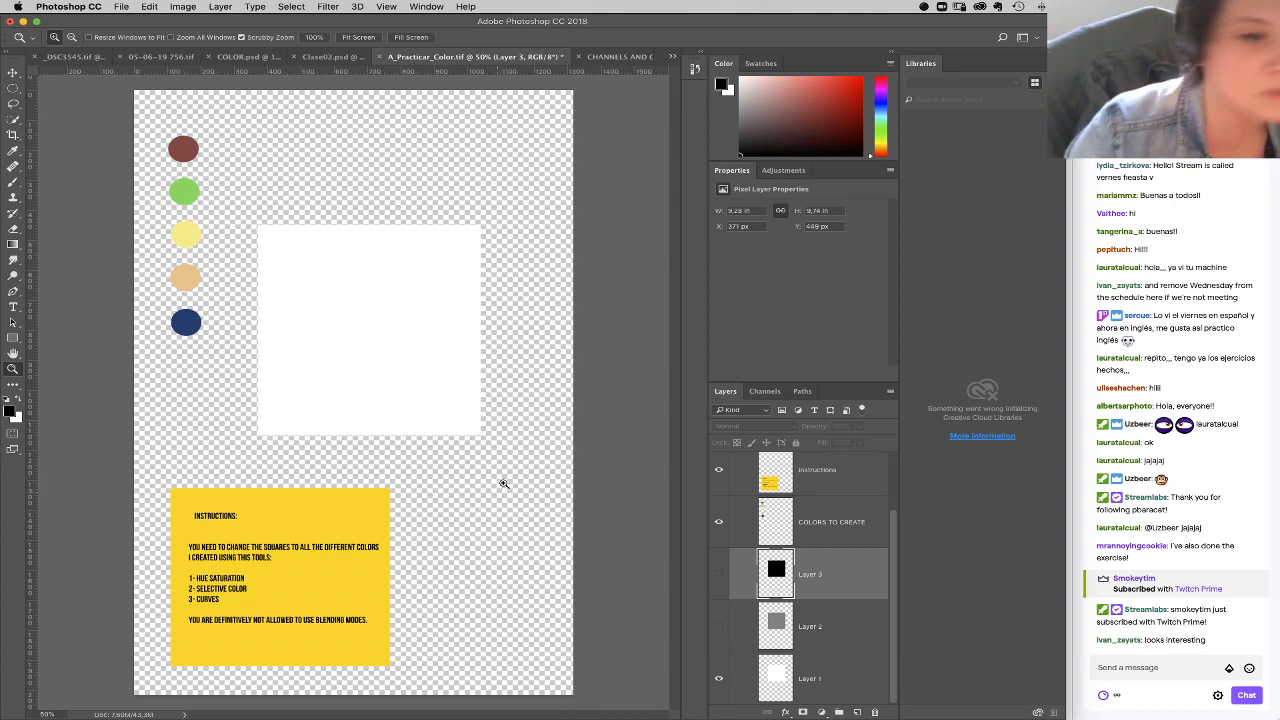
Step: Add a Curves adjustment clipped to the white square on Layer 1
click(795, 669)
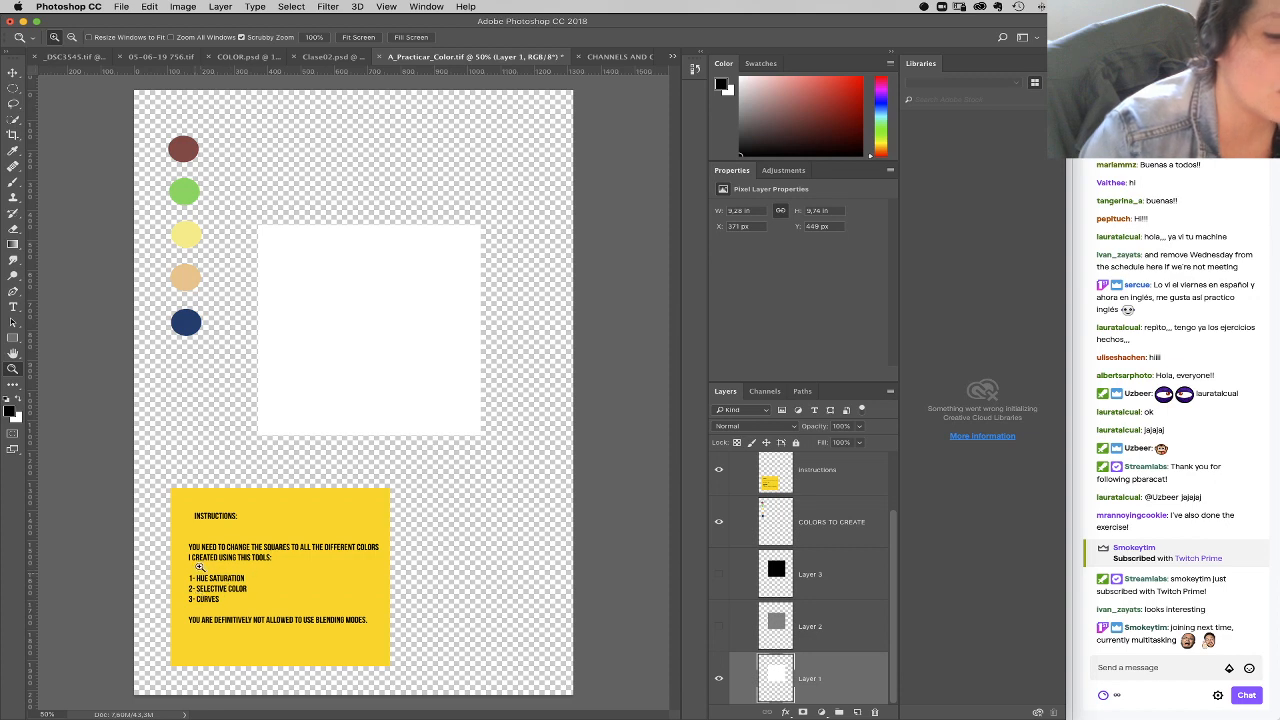
click(224, 599)
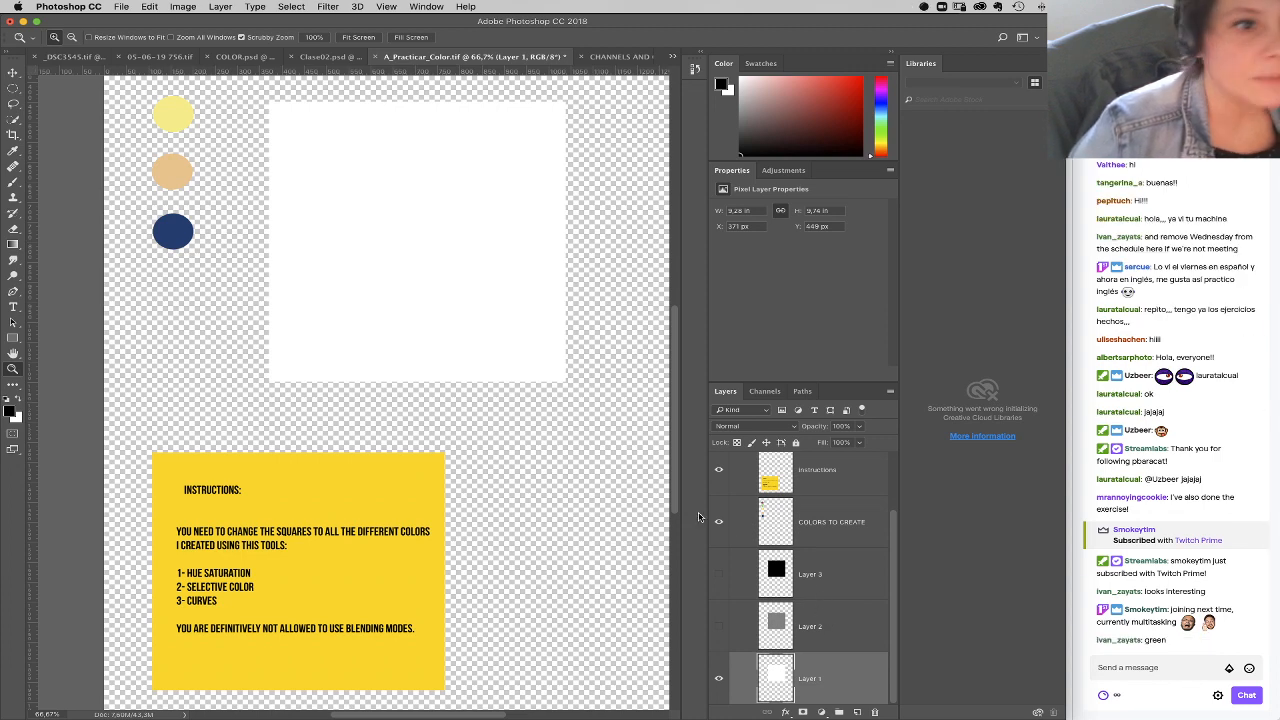
scroll(586, 500, up, 3)
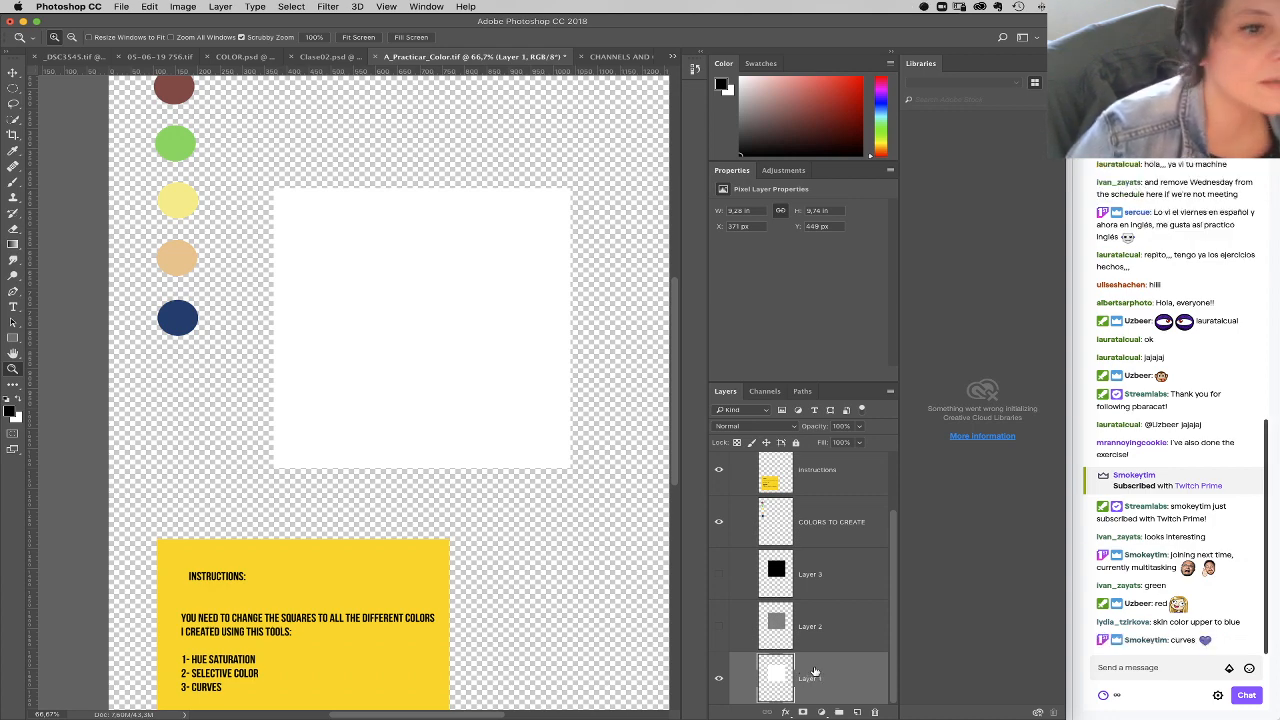
click(821, 712)
click(842, 541)
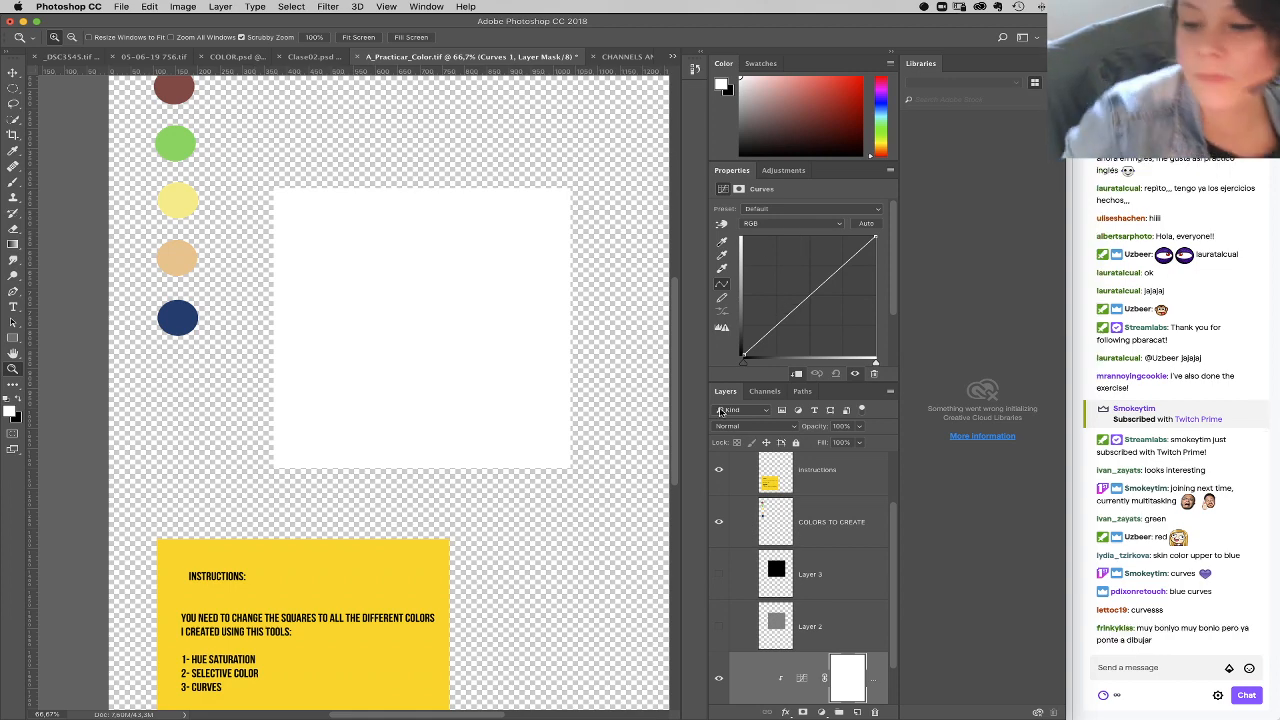
Step: Turn the white square light green by lowering the Curves white point to about one third in Red and about half in Blue
click(794, 224)
click(830, 250)
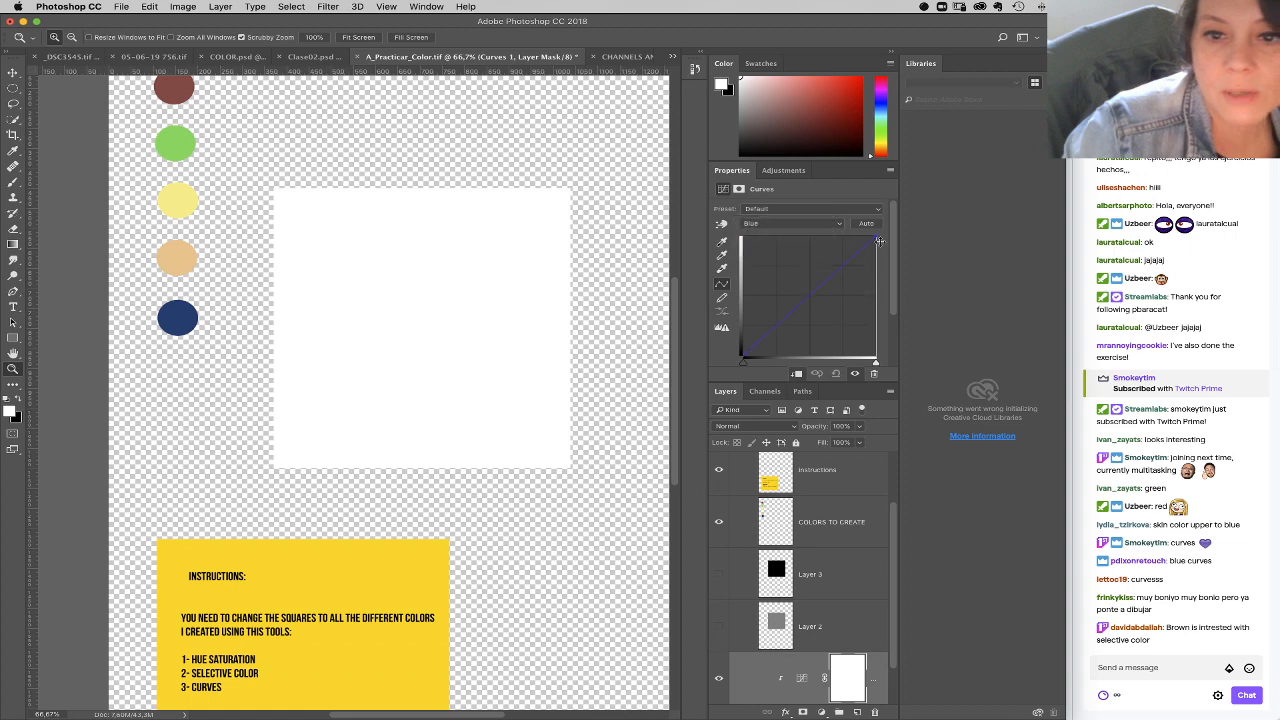
mouse_move(875, 237)
mouse_down()
mouse_move(875, 248)
mouse_move(875, 237)
mouse_up()
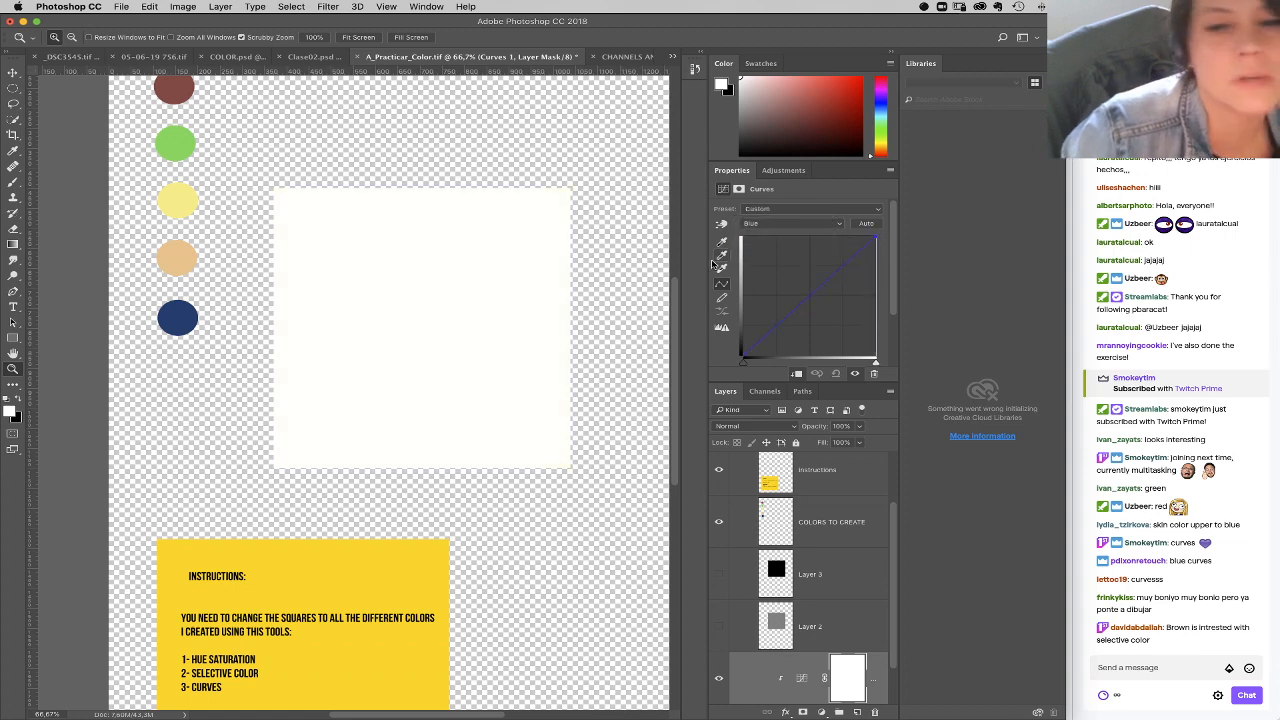
click(800, 223)
click(808, 205)
drag(875, 237, 876, 316)
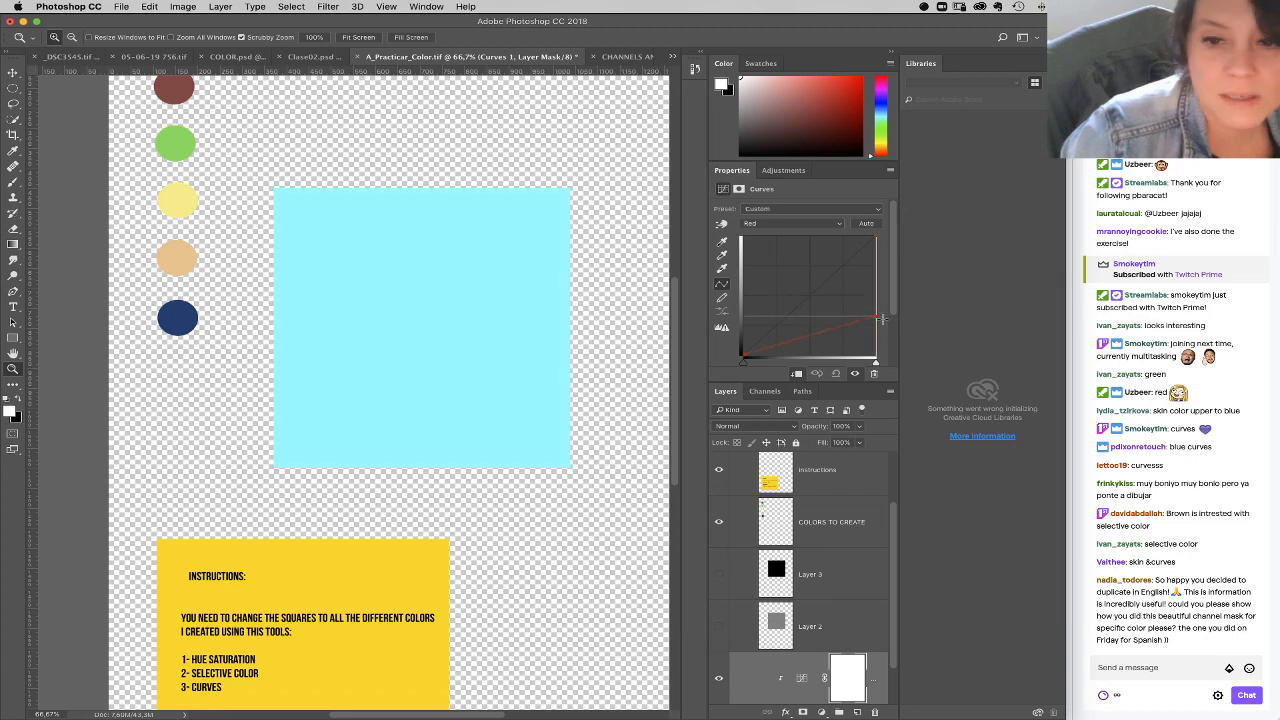
click(837, 222)
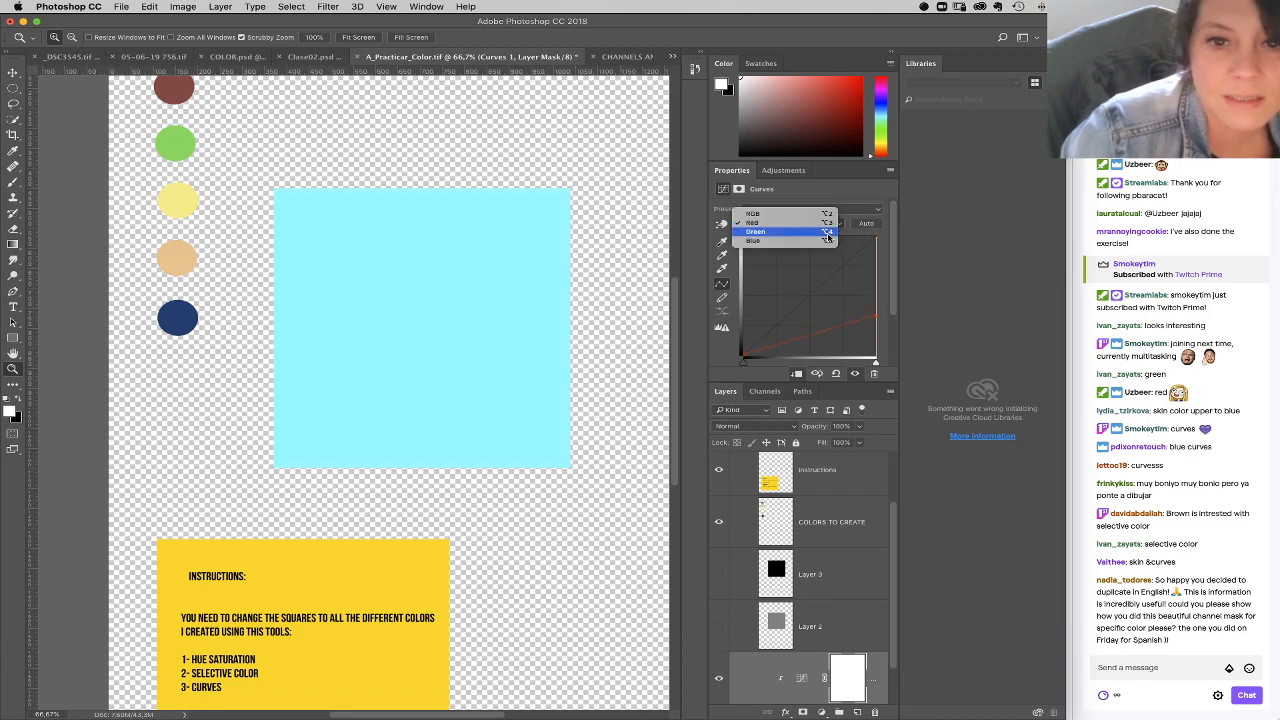
click(830, 241)
drag(876, 245, 877, 297)
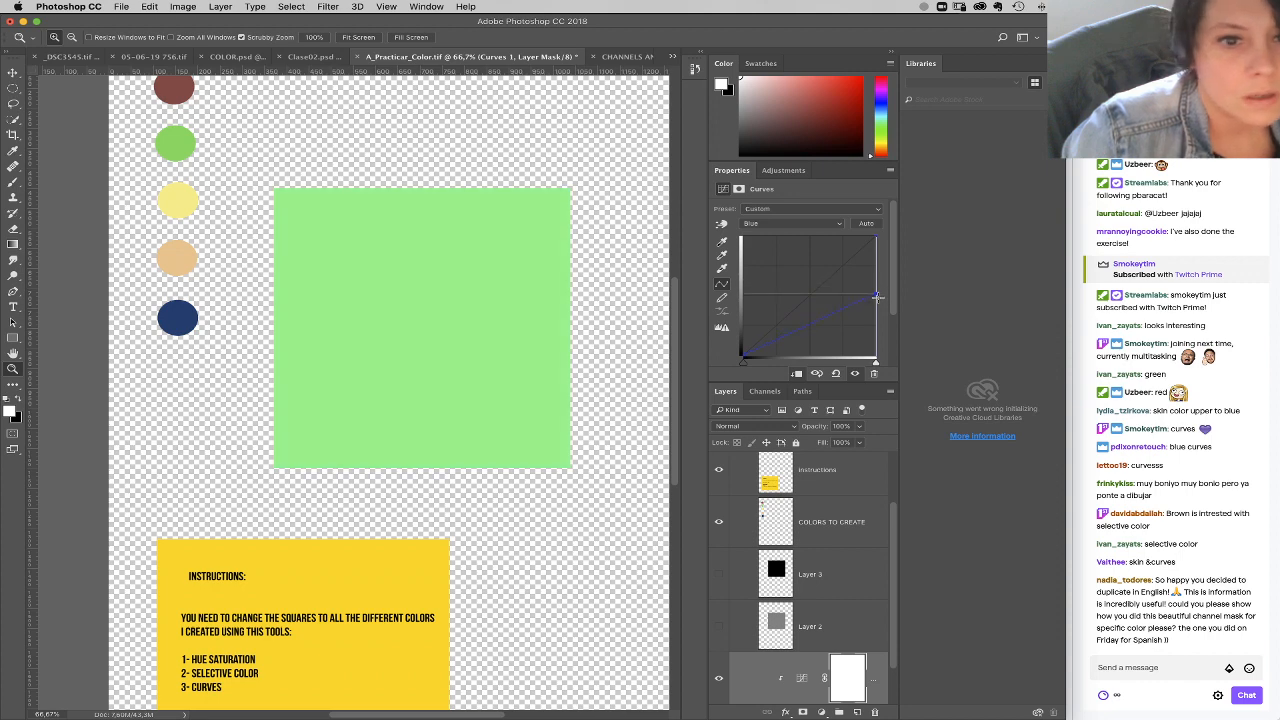
Step: Darken the green square by slightly lowering the white point and midpoint of the composite RGB curve
click(788, 223)
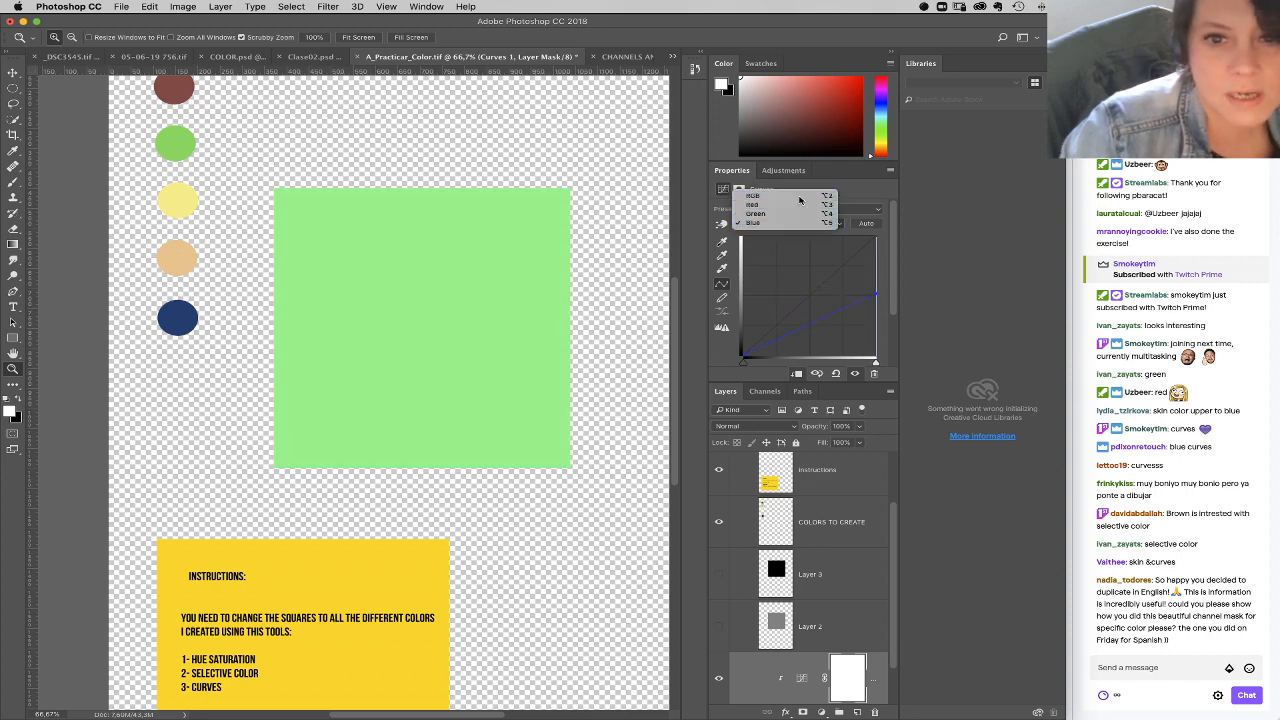
click(786, 193)
drag(875, 242, 876, 255)
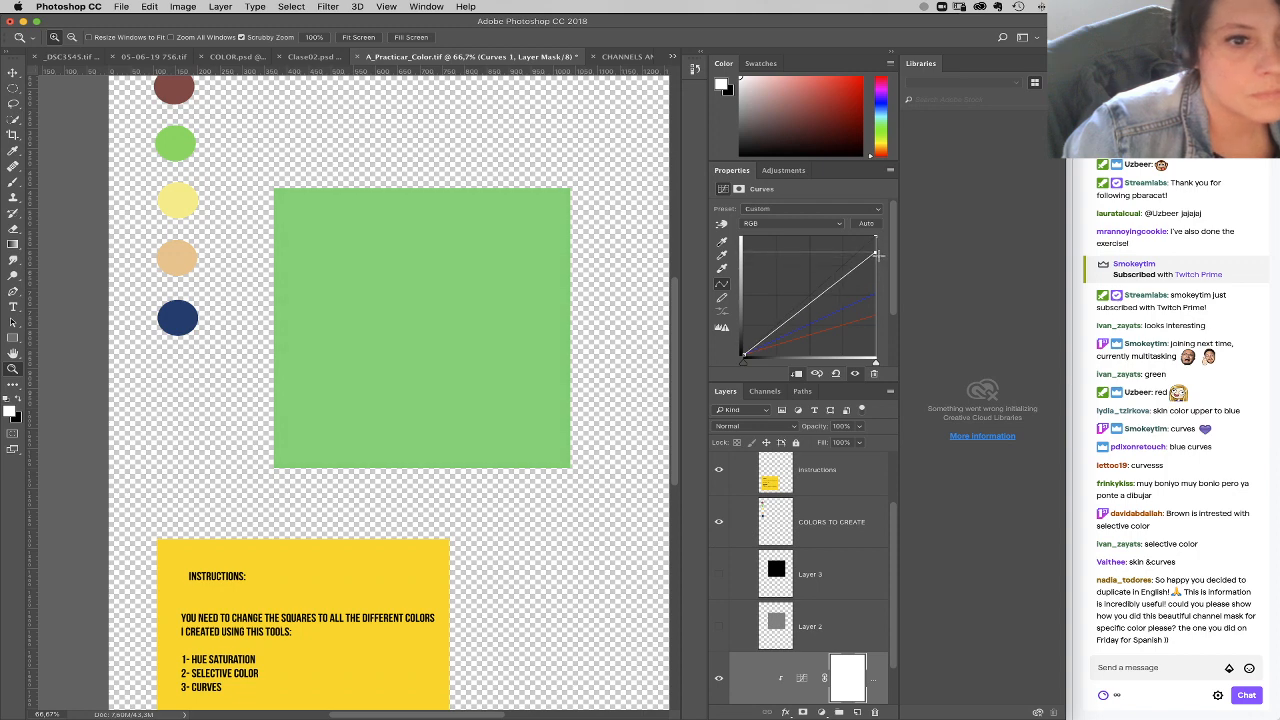
drag(809, 304, 810, 313)
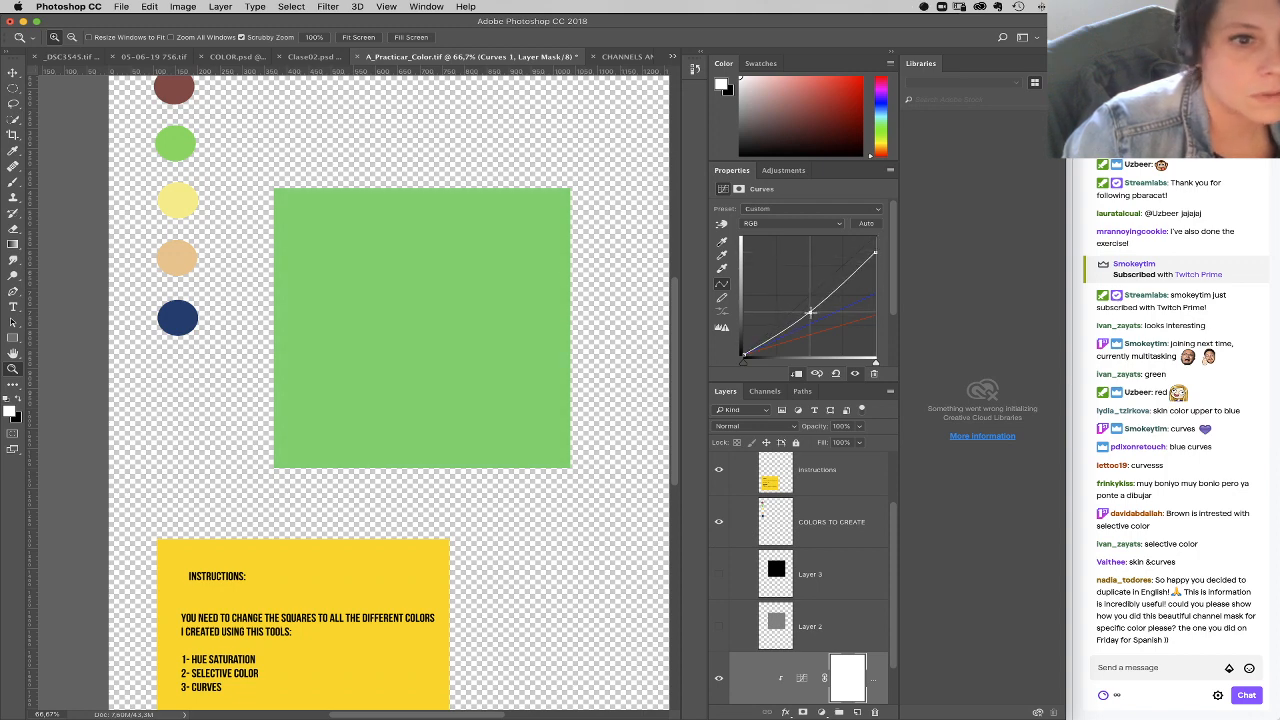
drag(875, 253, 875, 248)
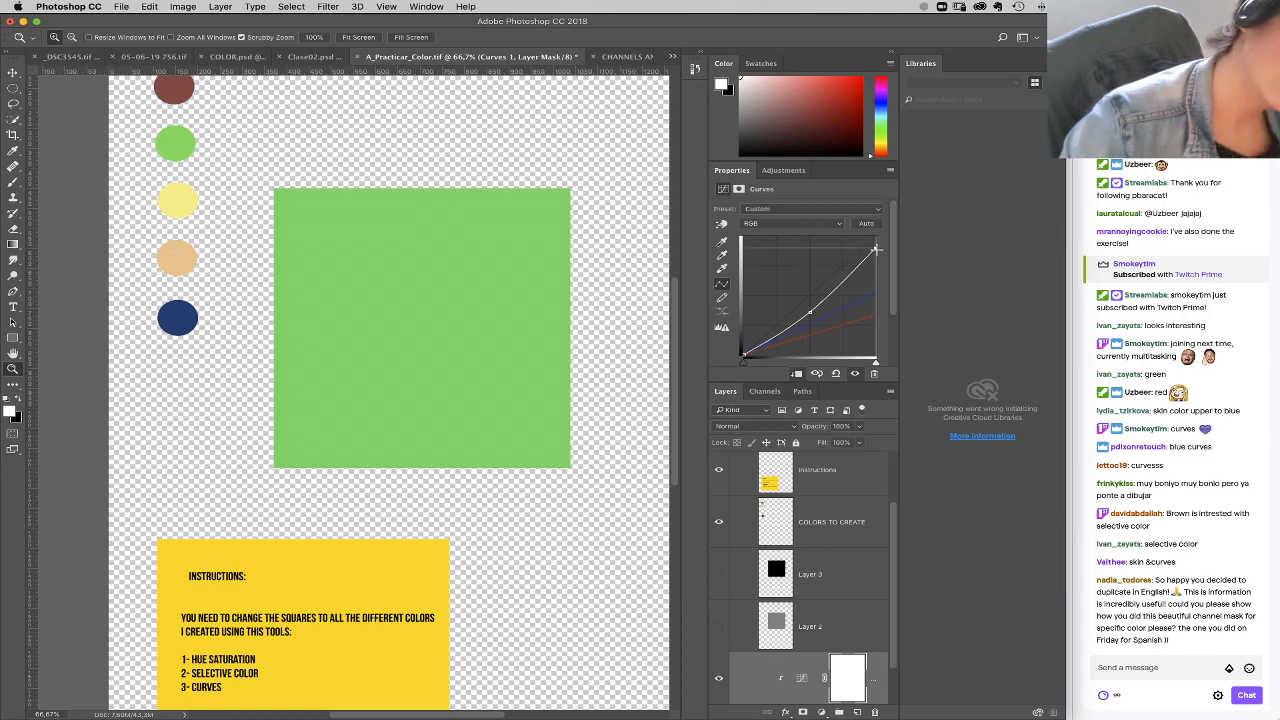
Step: Fine-tune the RGB curve's black point, midpoint and white point to match the square to the green sample circle
click(810, 311)
click(875, 249)
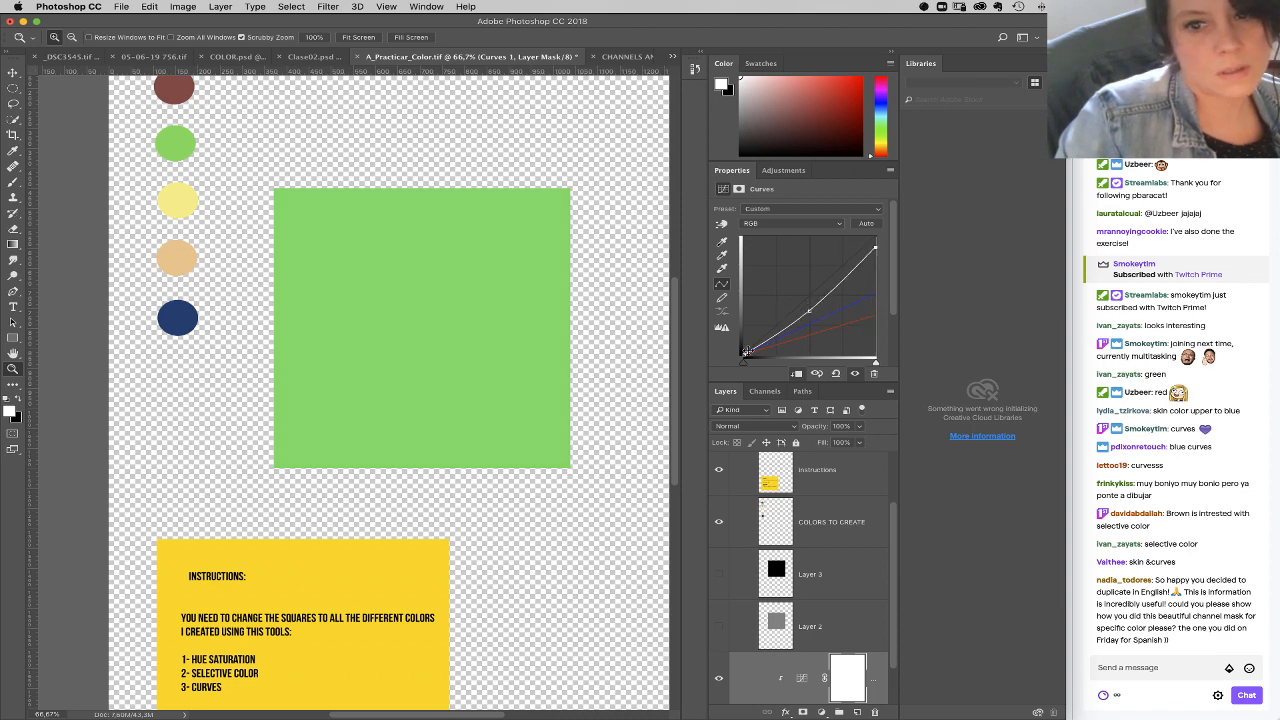
click(745, 351)
click(810, 311)
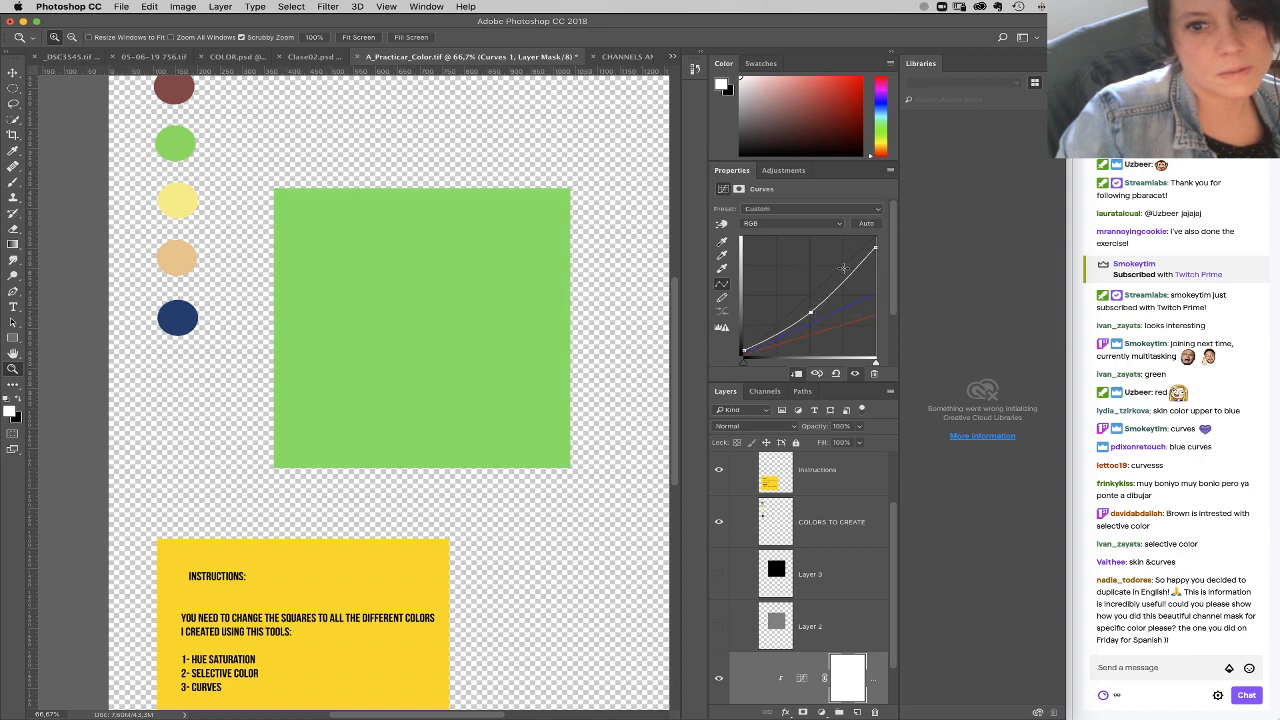
drag(875, 249, 874, 256)
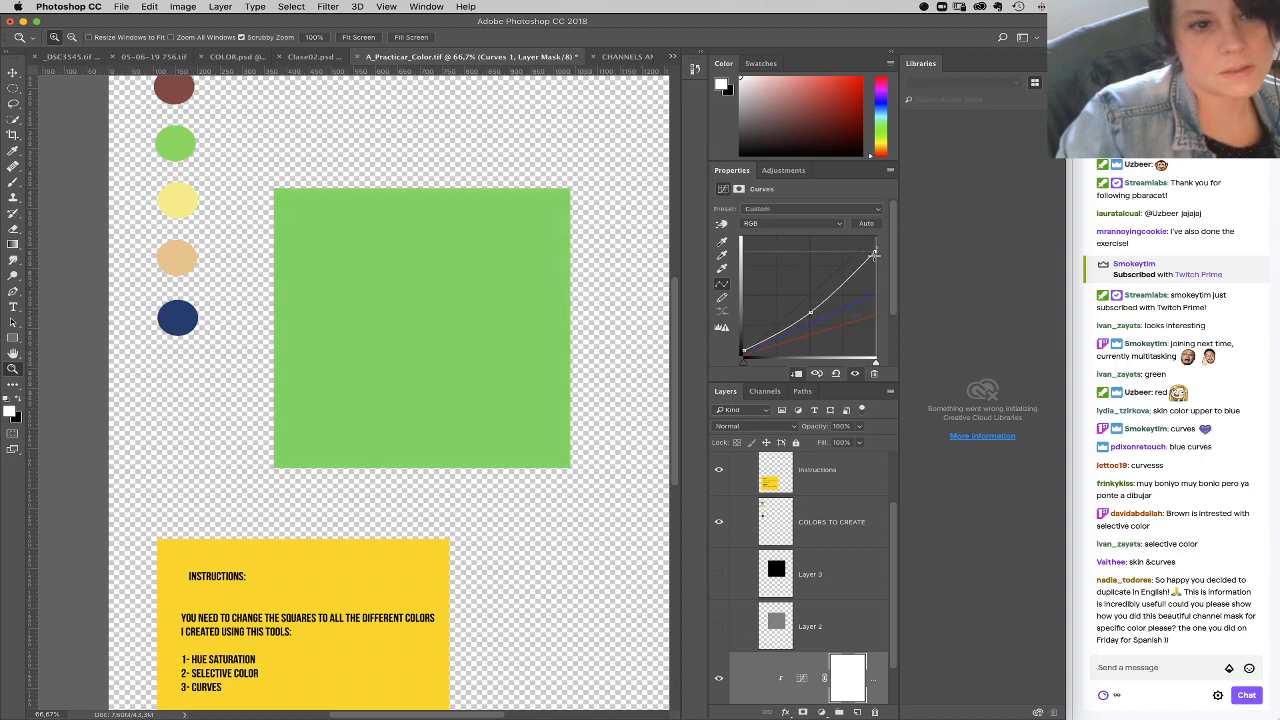
drag(744, 351, 743, 345)
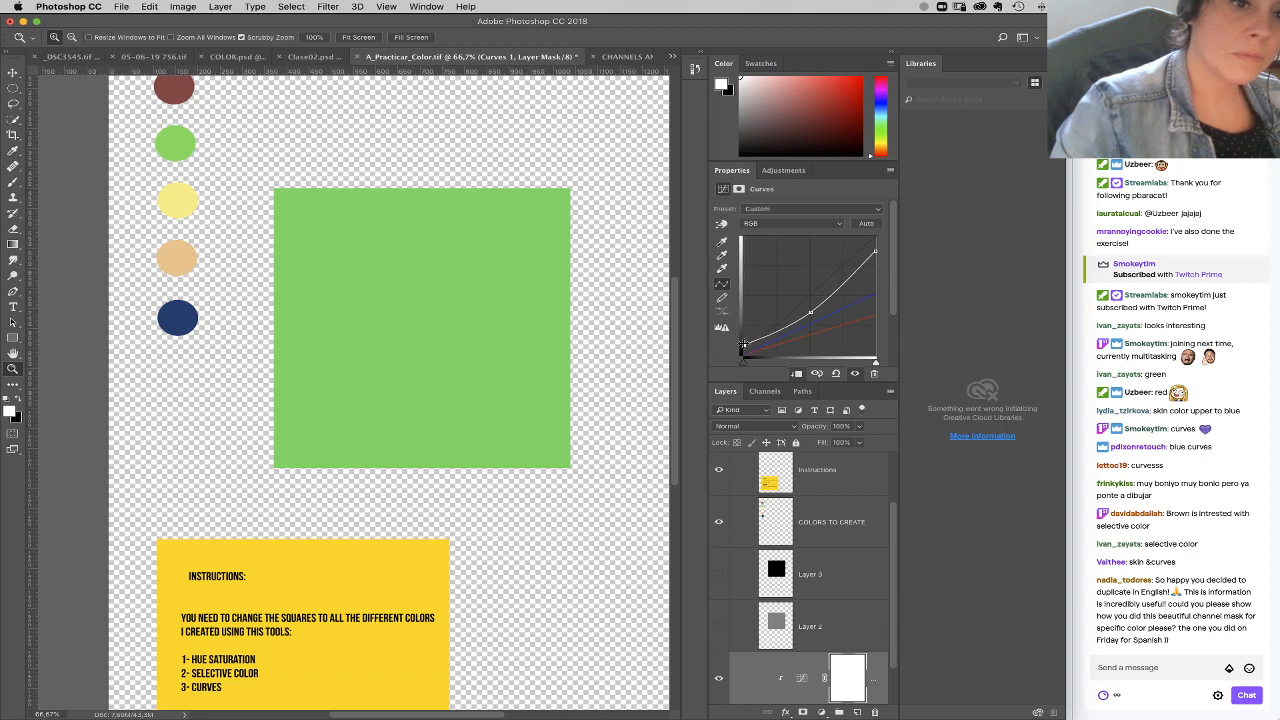
drag(810, 312, 808, 306)
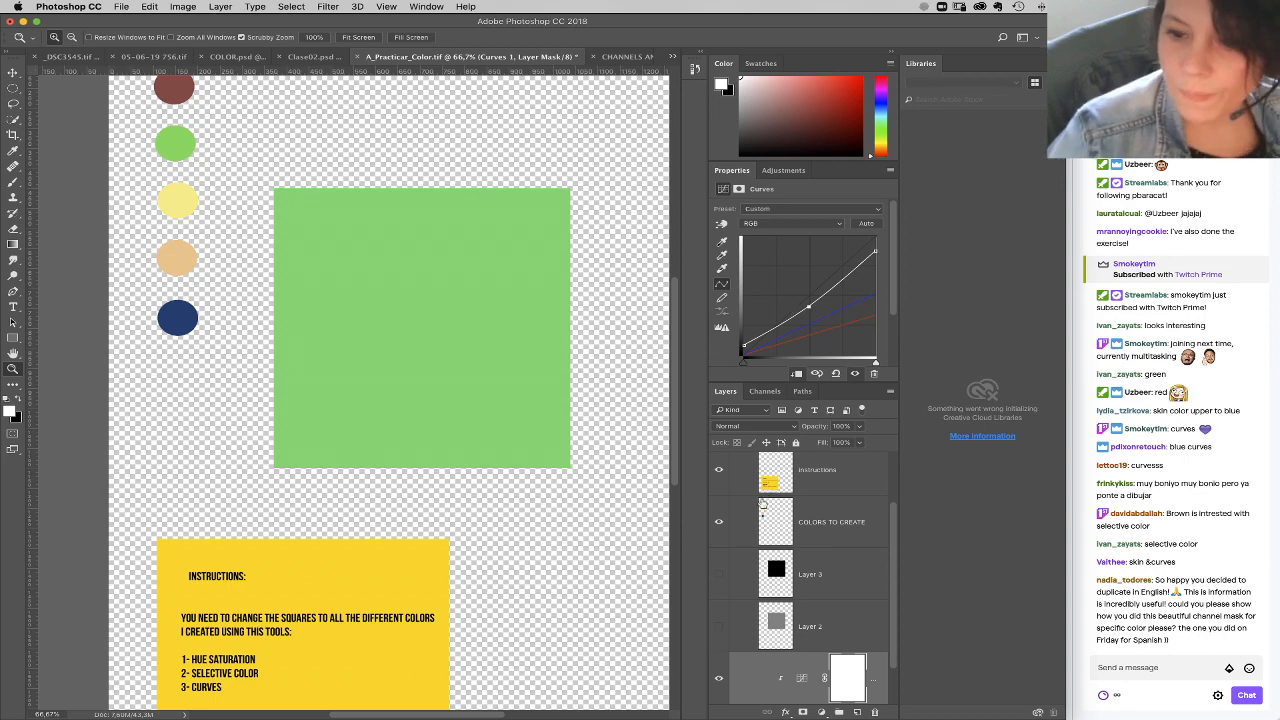
Step: Hide the green Curves adjustment and add a second Curves adjustment layer above it
click(721, 680)
click(821, 711)
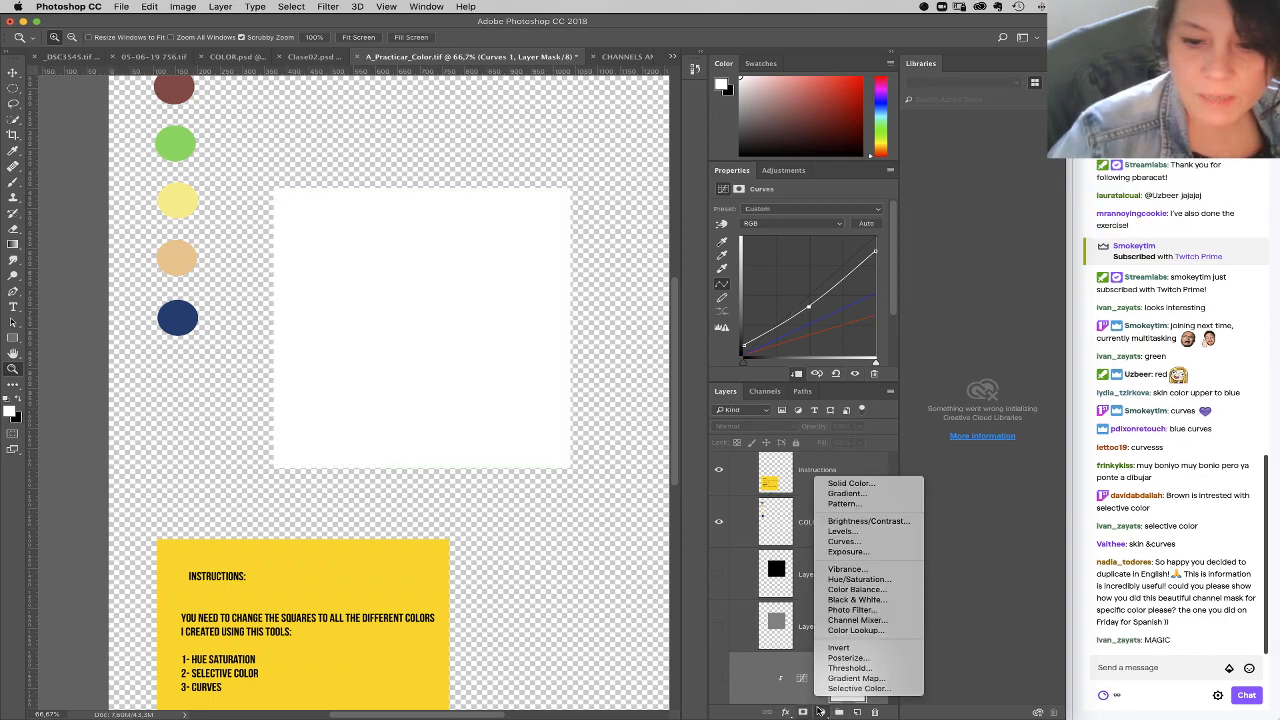
click(832, 545)
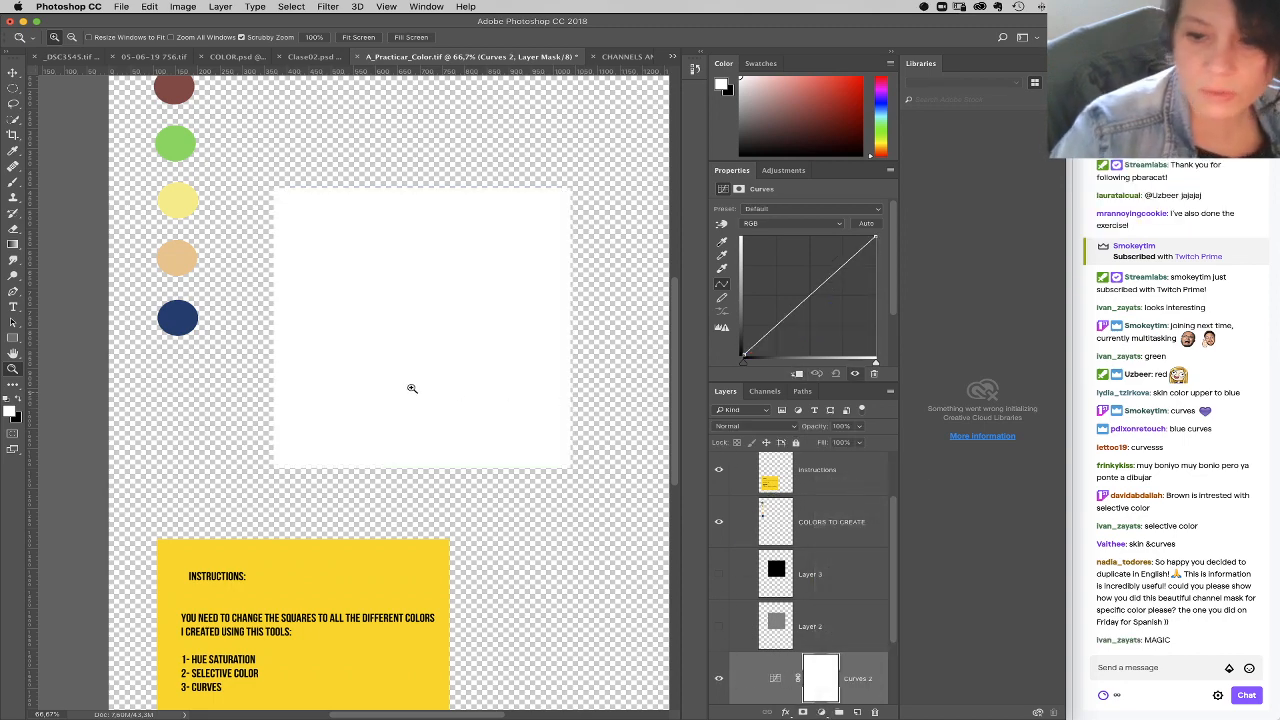
Step: Turn the square light orange by lowering the new curve's white point to about half in Blue and about three quarters in Green
click(795, 223)
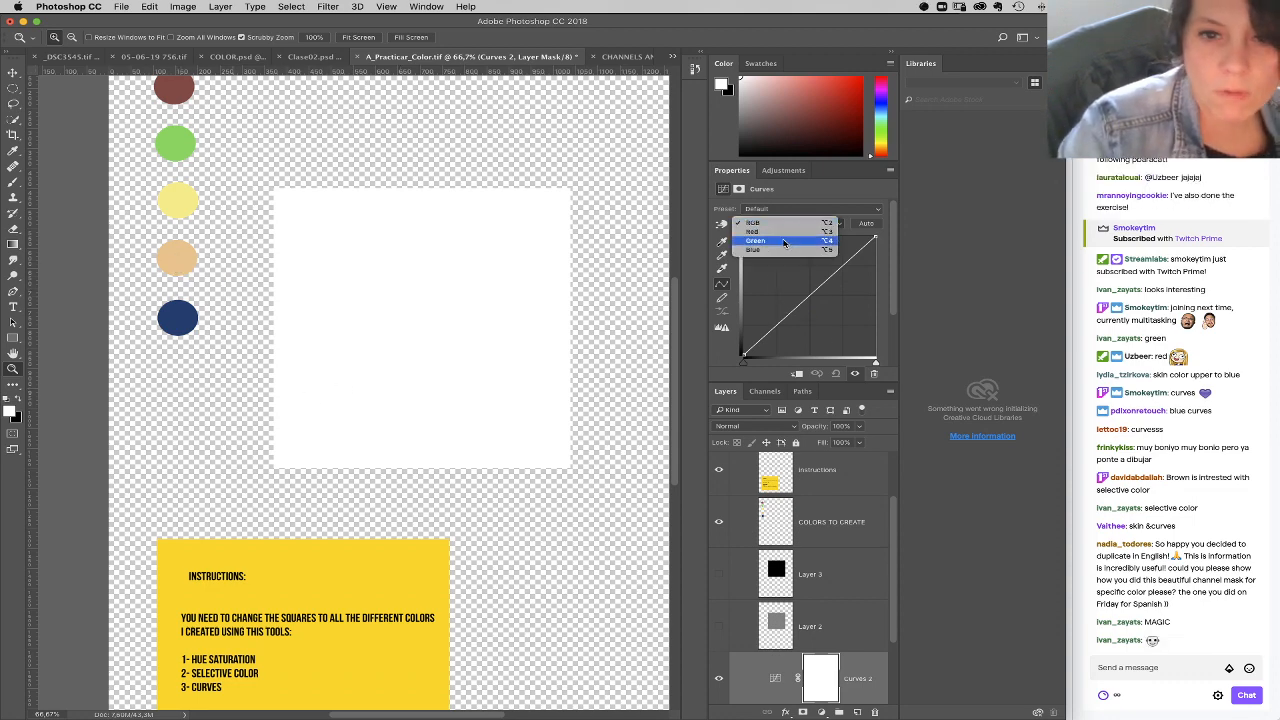
click(785, 249)
drag(875, 238, 876, 296)
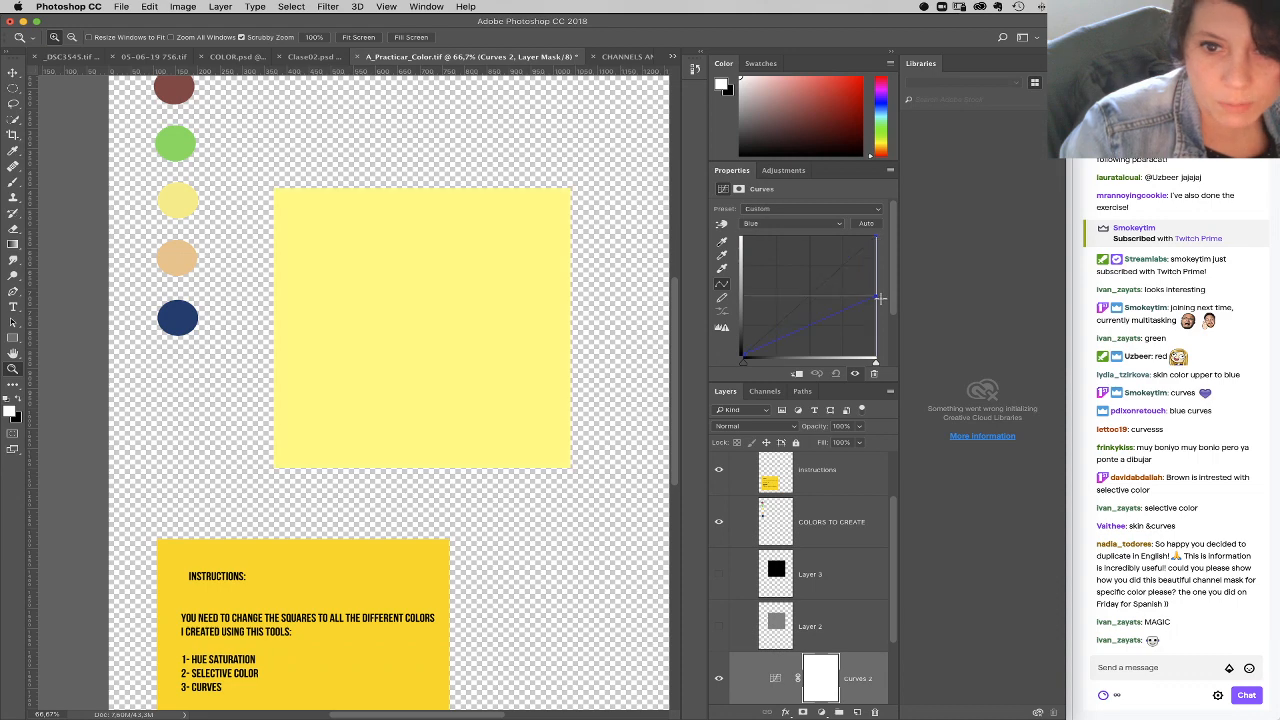
click(802, 224)
click(803, 217)
drag(875, 238, 876, 266)
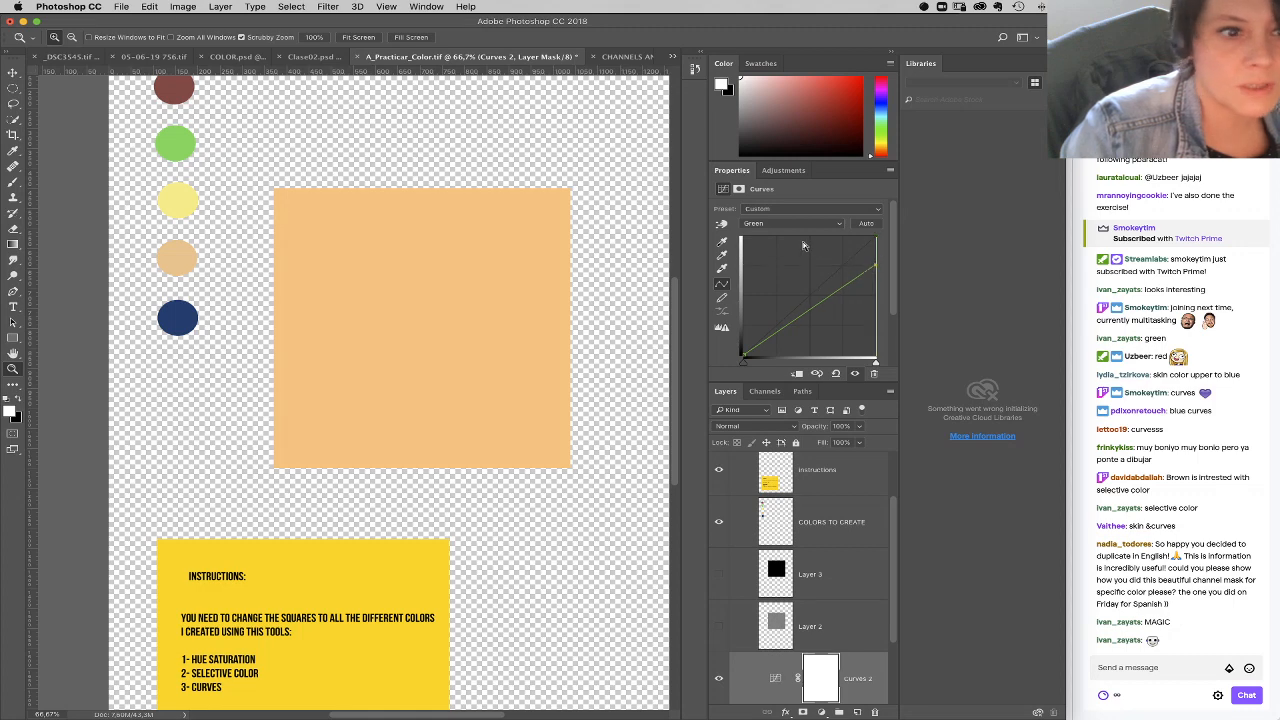
Step: Soften the orange toward the skin-tone circle by slightly lowering the RGB curve's white point and raising its black point
click(779, 226)
click(787, 203)
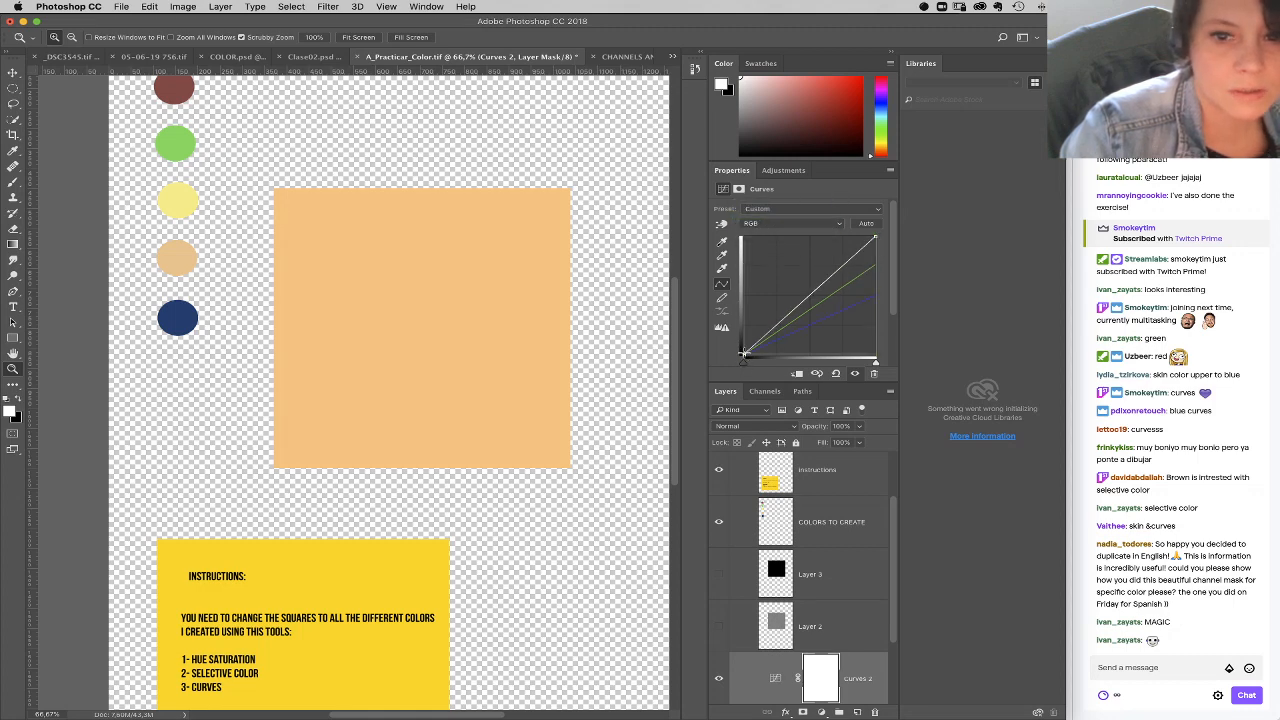
drag(876, 237, 876, 243)
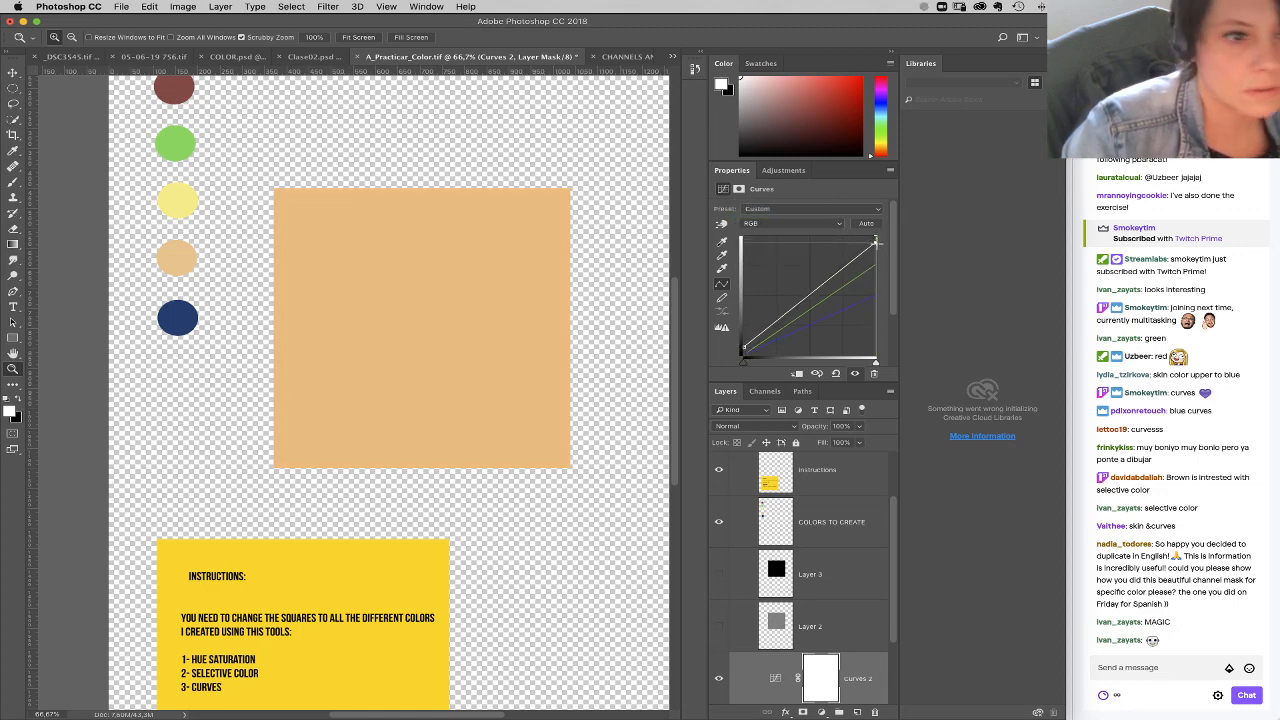
drag(744, 348, 738, 342)
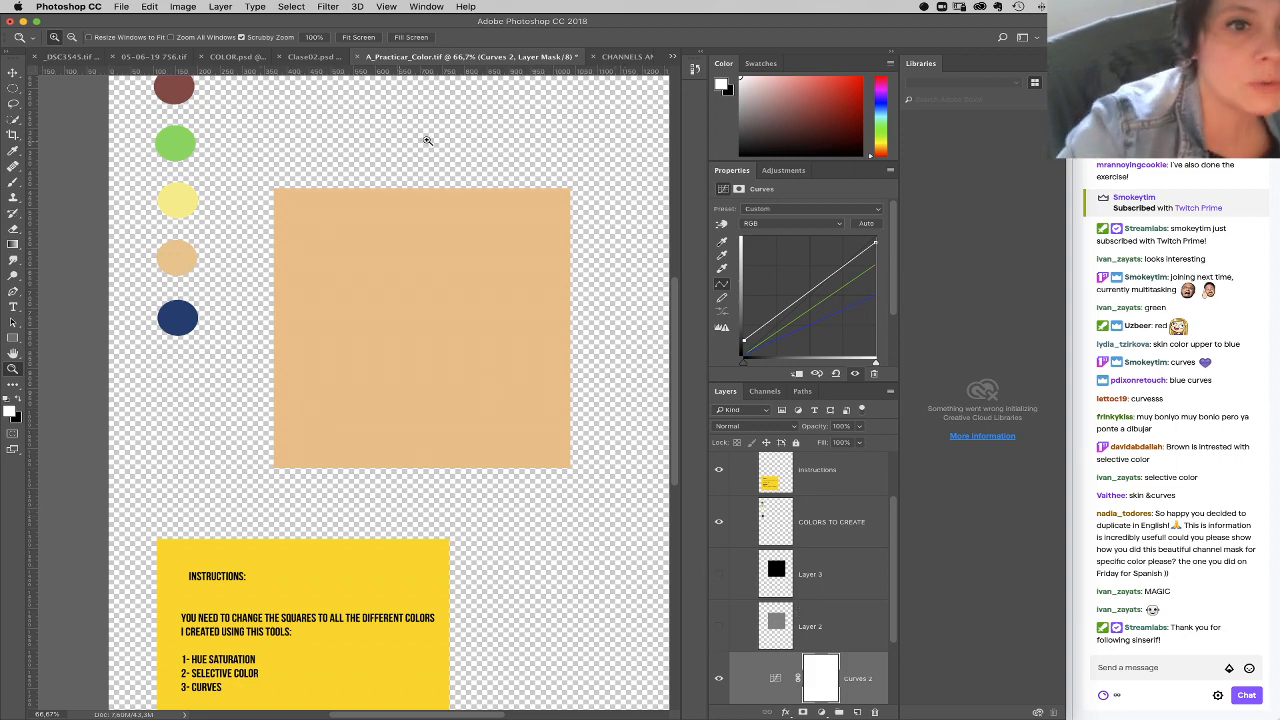
Step: Save the document as practice_color.tif in Downloads, replacing the existing file and keeping the default TIFF options
click(121, 7)
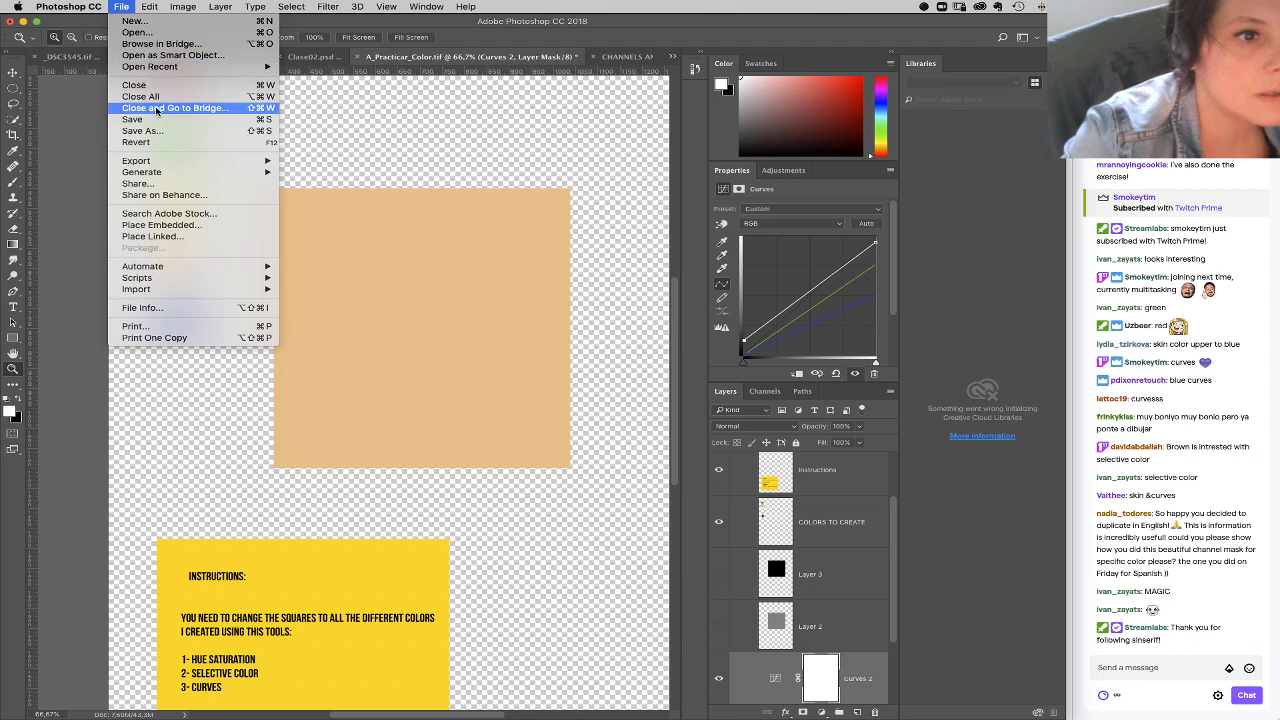
click(222, 183)
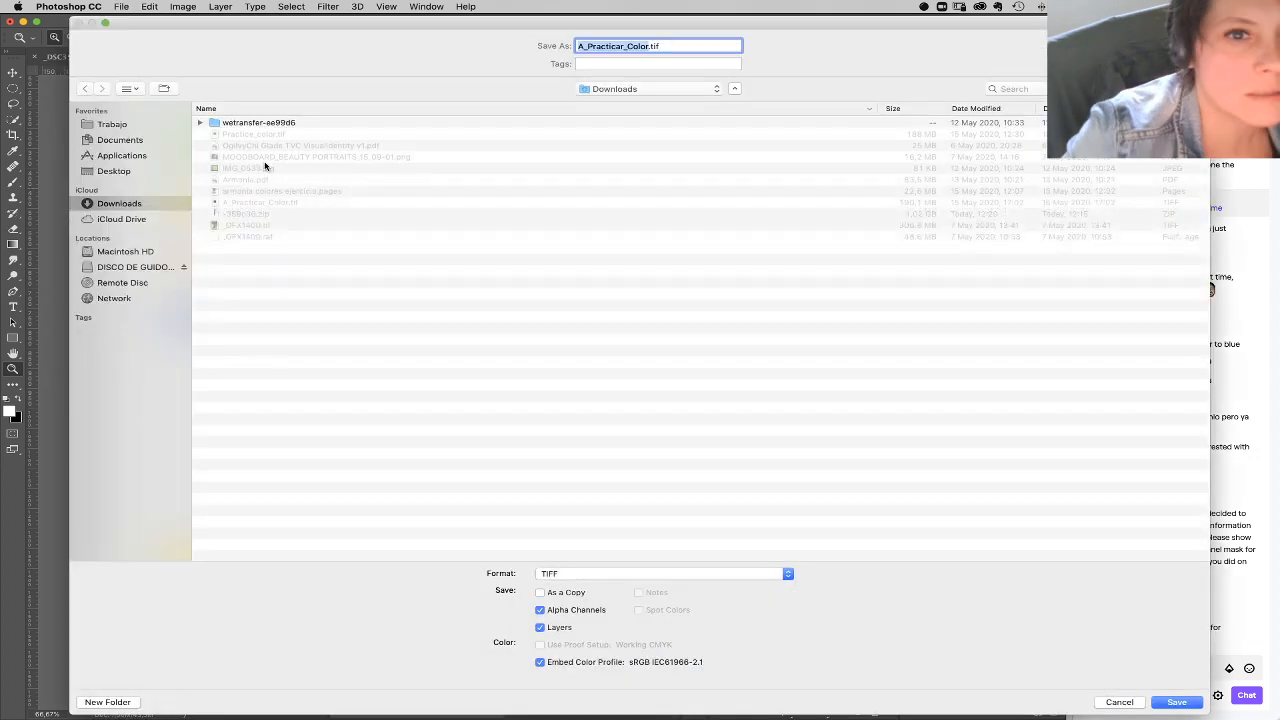
text(p)
text(ractica )
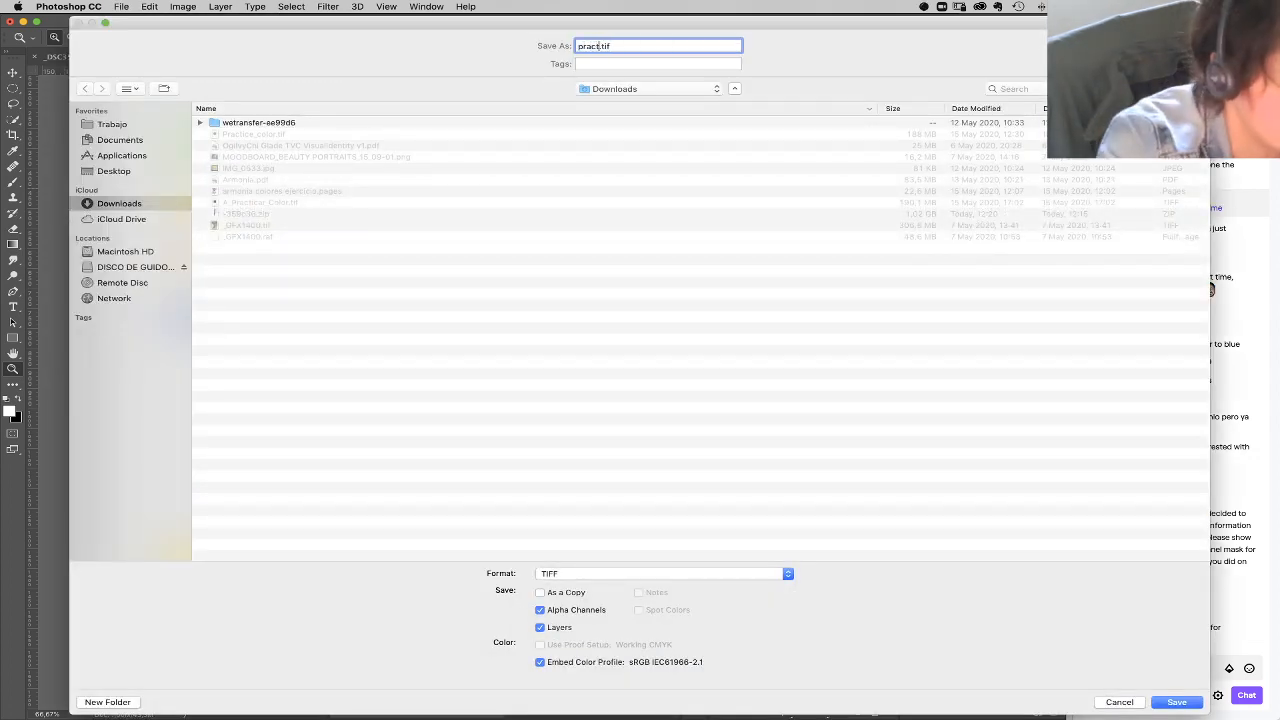
text(color)
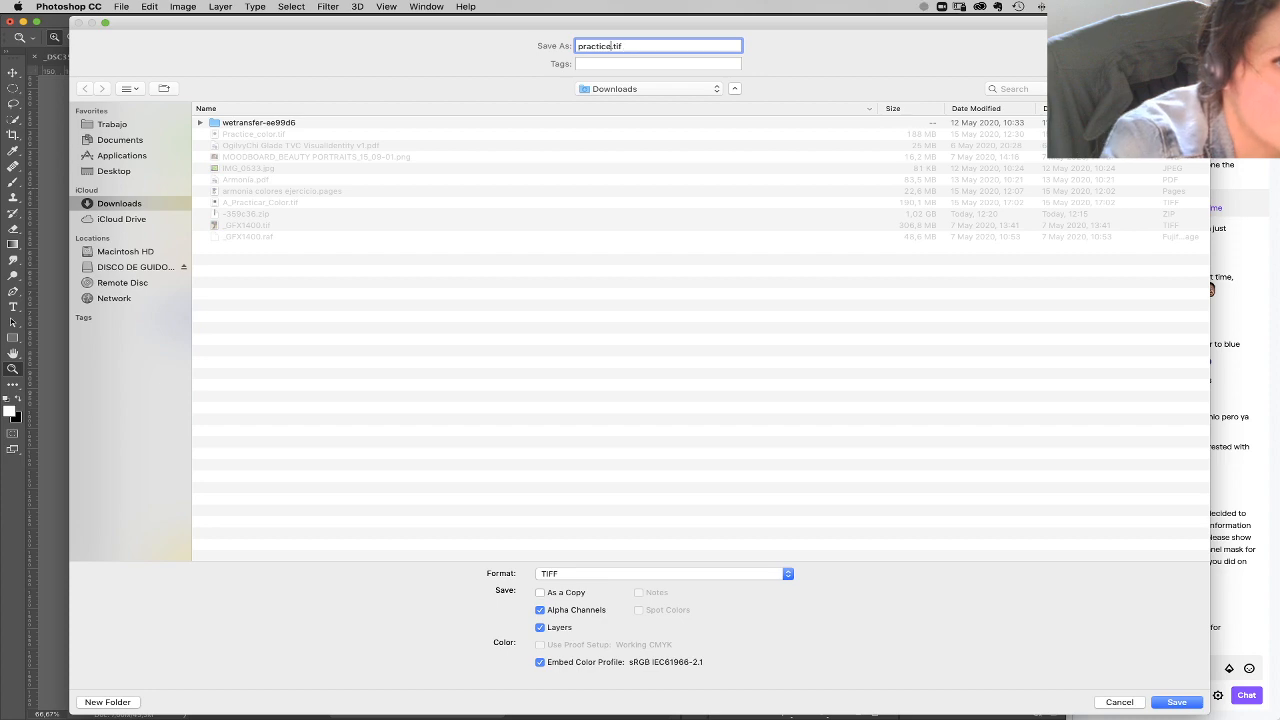
key(Return)
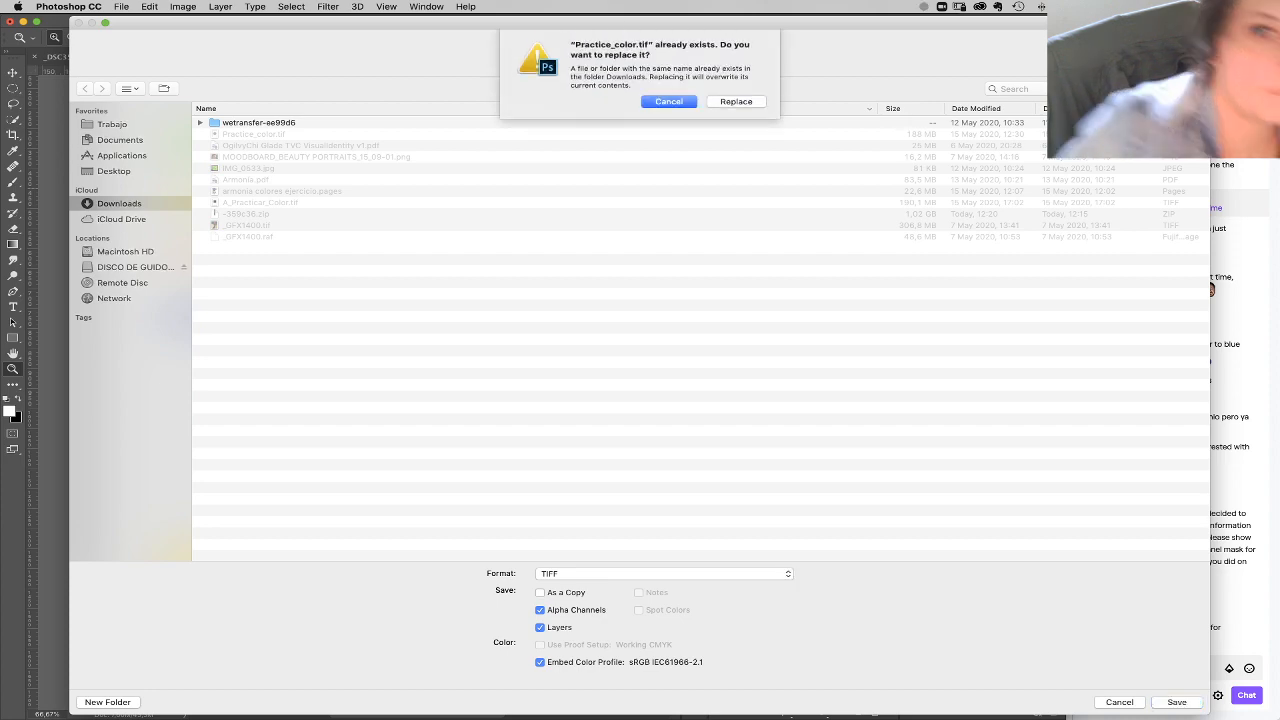
click(735, 102)
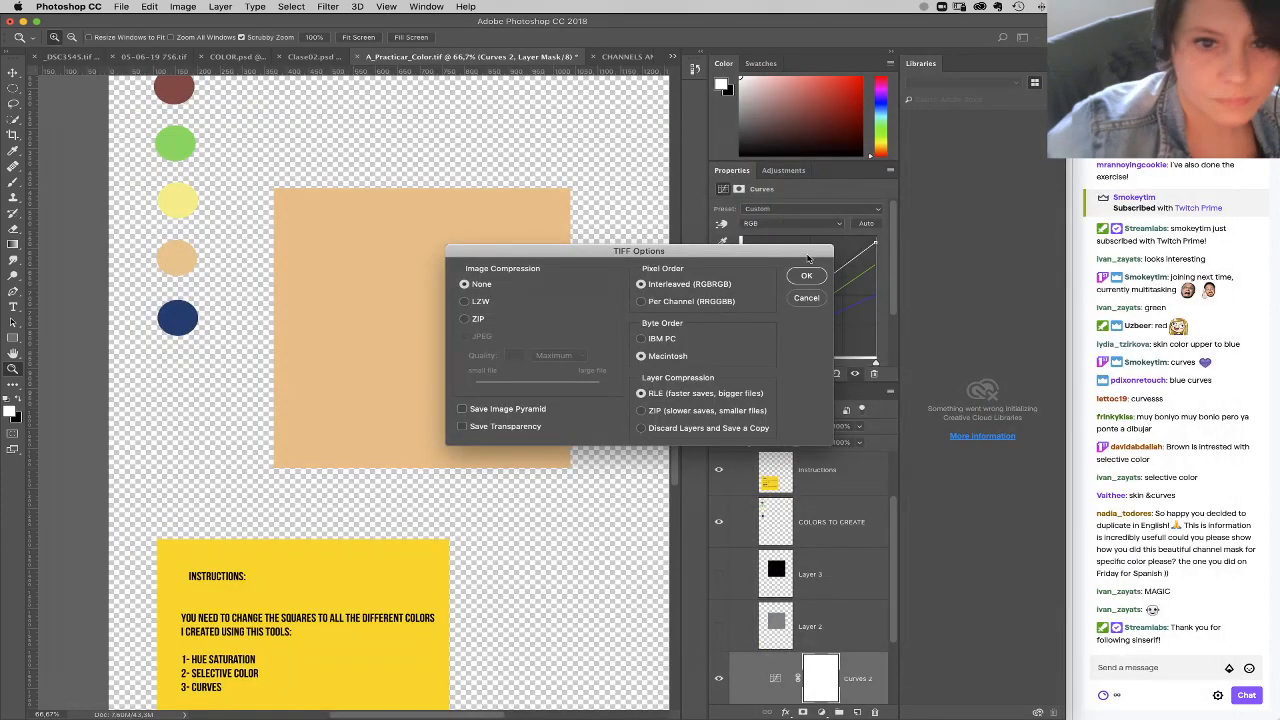
key(Return)
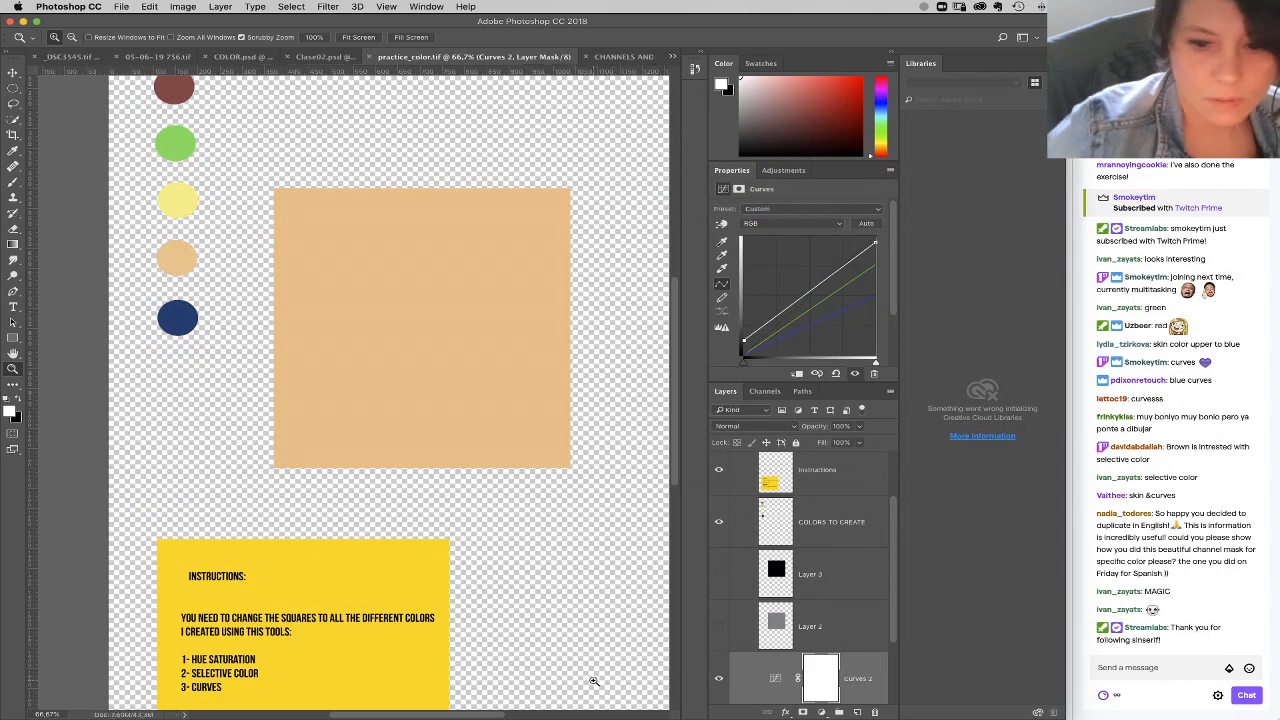
Step: Delete both Curves adjustment layers above Layer 1
scroll(874, 621, up, 1)
scroll(874, 622, down, 5)
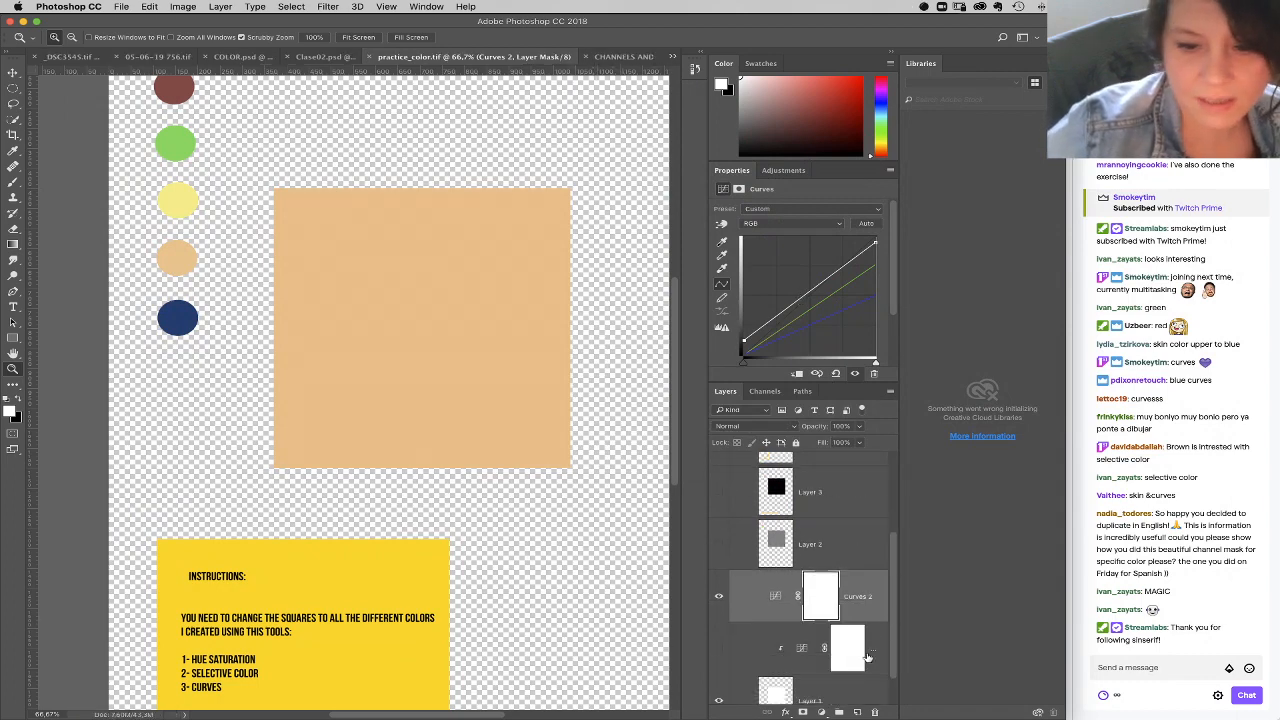
shift+click(812, 650)
drag(855, 662, 874, 712)
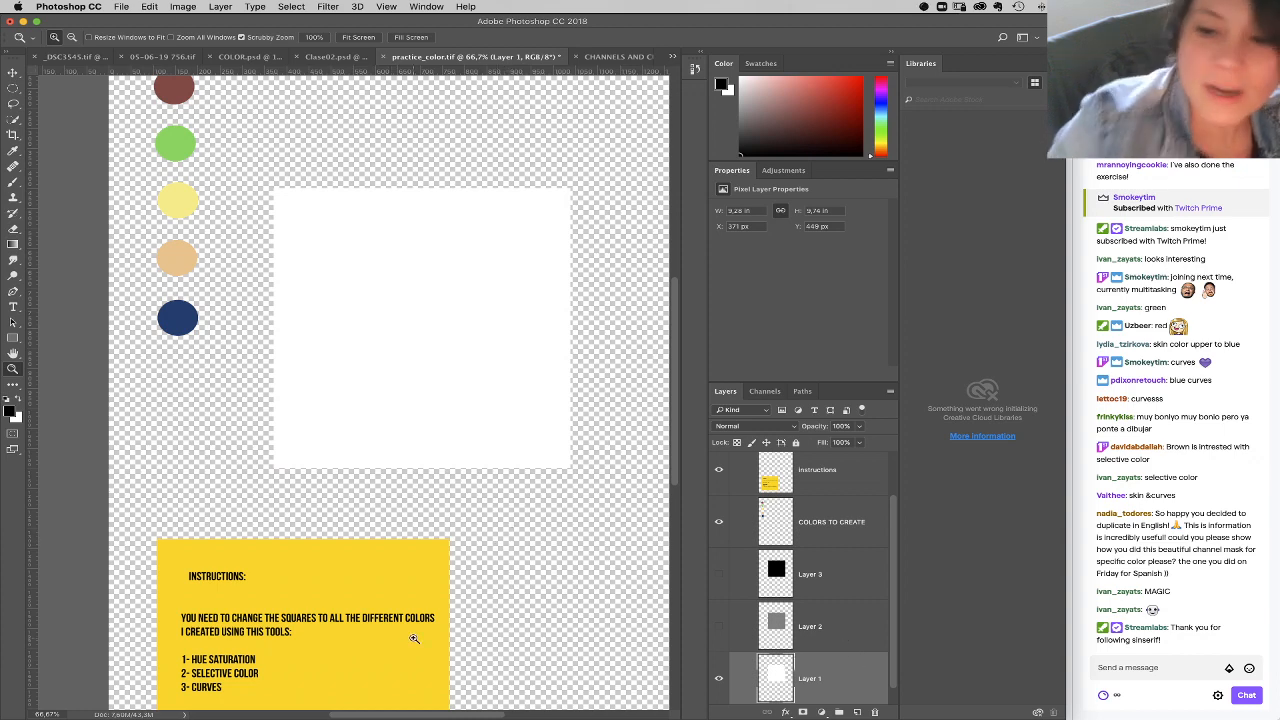
Step: Save practice_color.tif, and open the pCloud file manager in Chrome
click(126, 8)
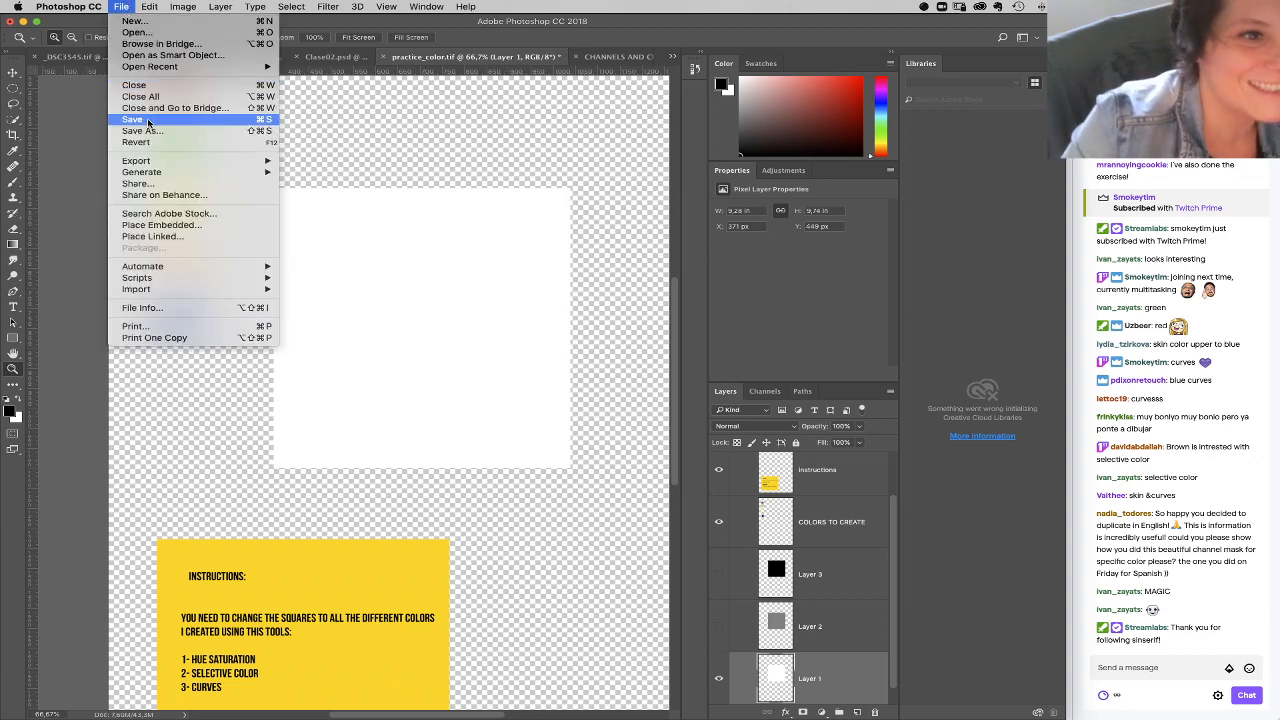
click(149, 120)
mouse_move(572, 718)
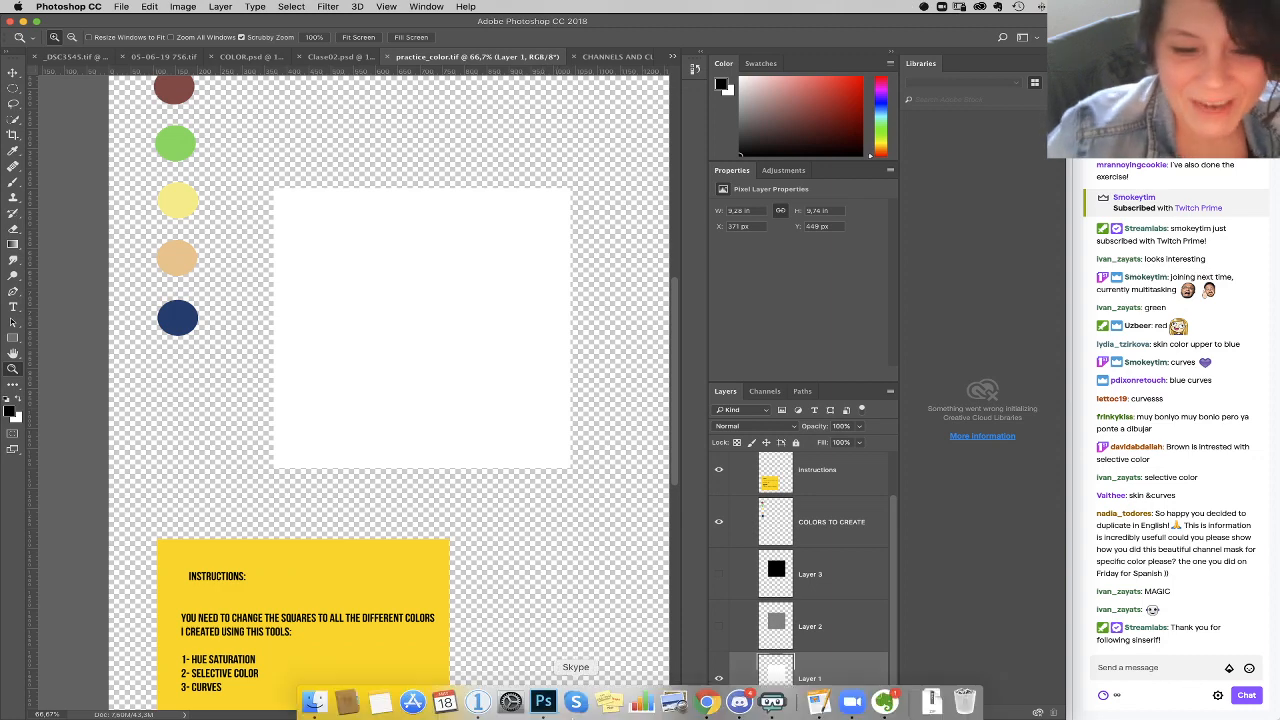
click(719, 712)
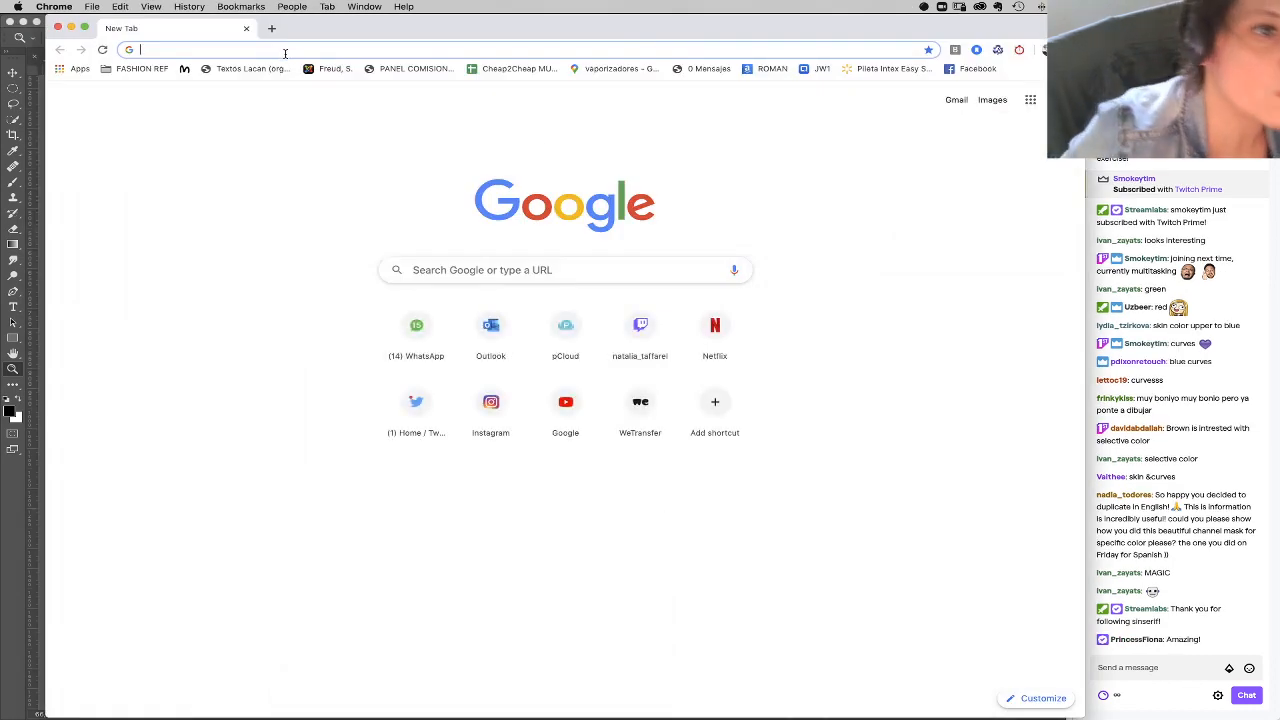
text(pcloud.com/es/)
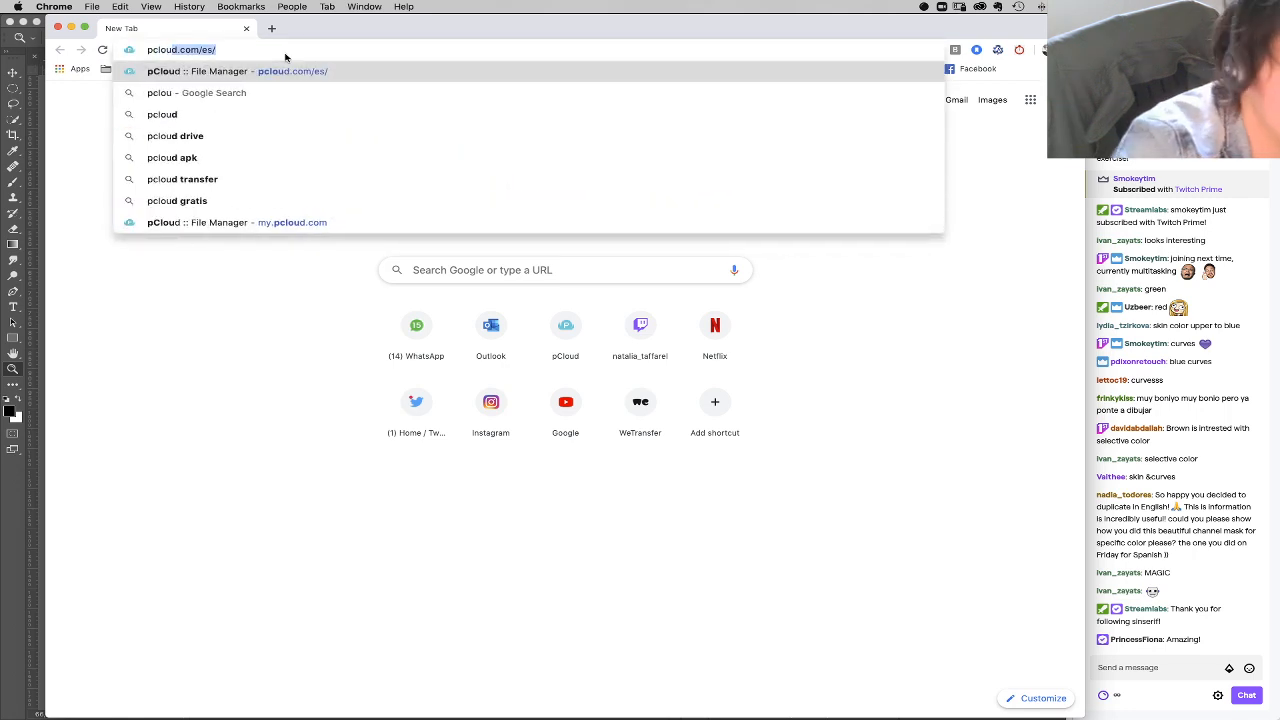
key(Return)
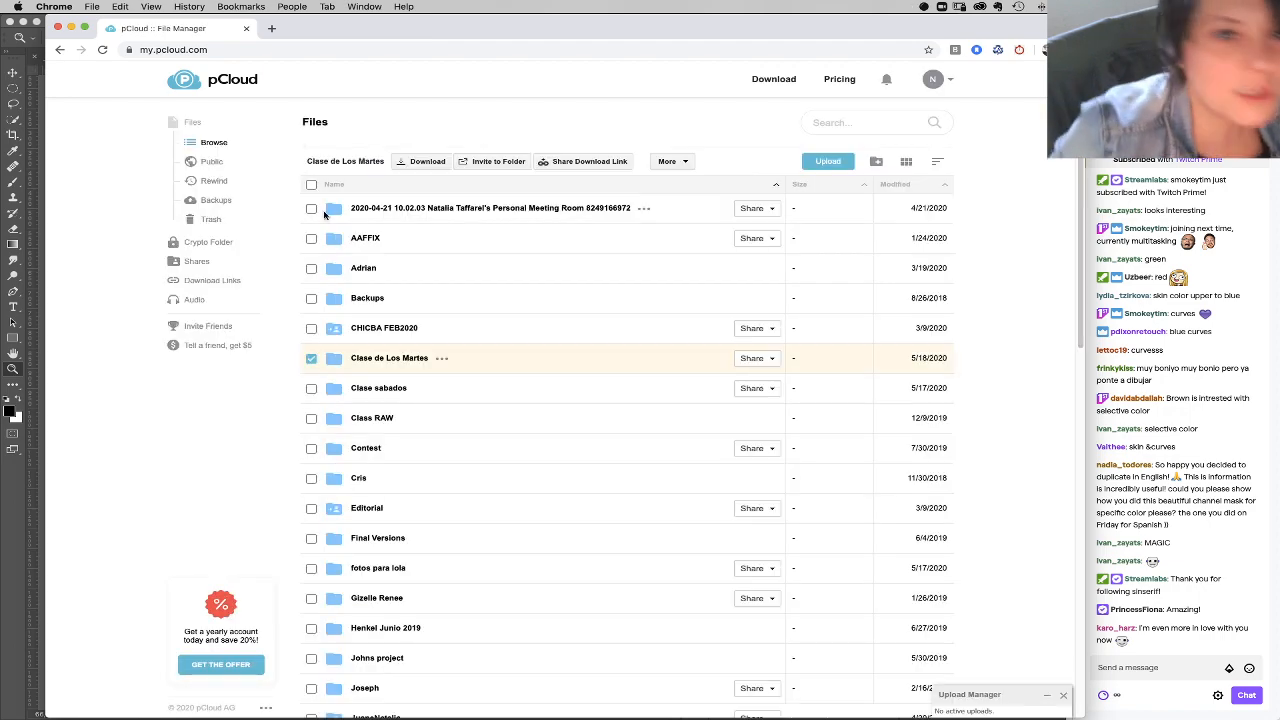
Step: Upload Practice_color.tif from the Finder Downloads folder to the pCloud root folder, and close the Finder windows
scroll(493, 341, down, 2)
scroll(493, 341, down, 15)
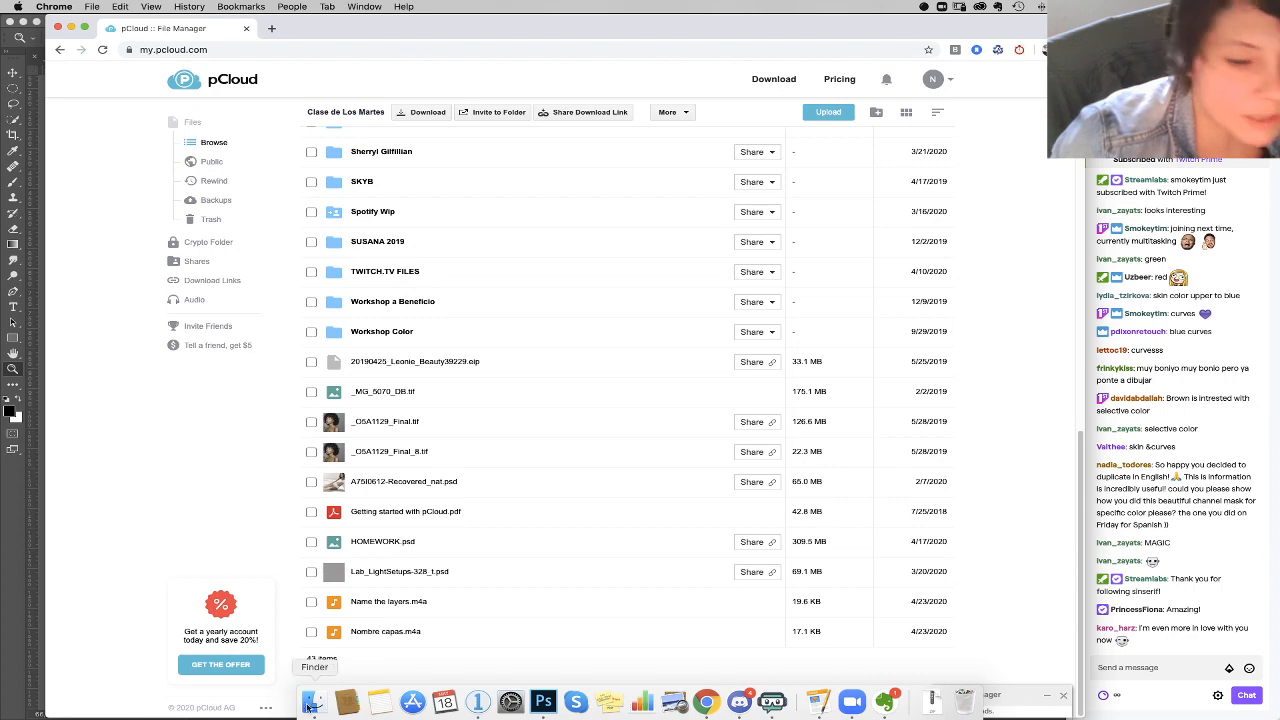
click(320, 690)
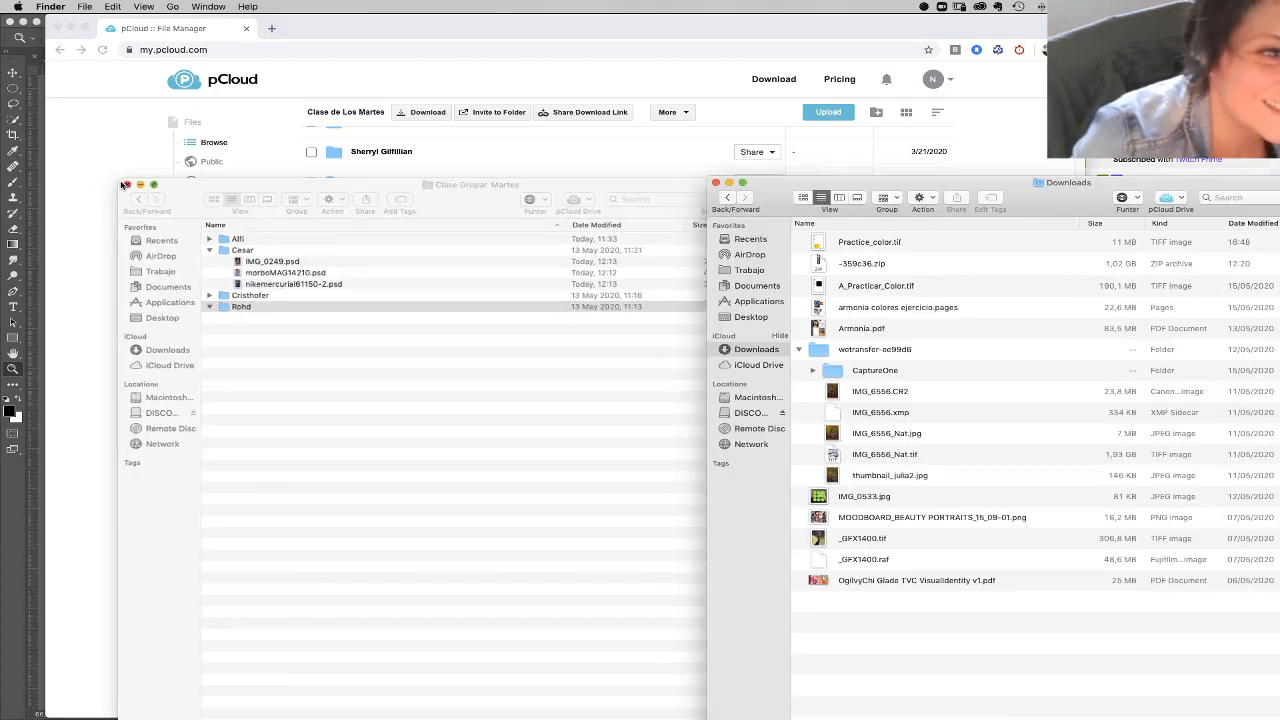
click(118, 182)
drag(866, 248, 520, 386)
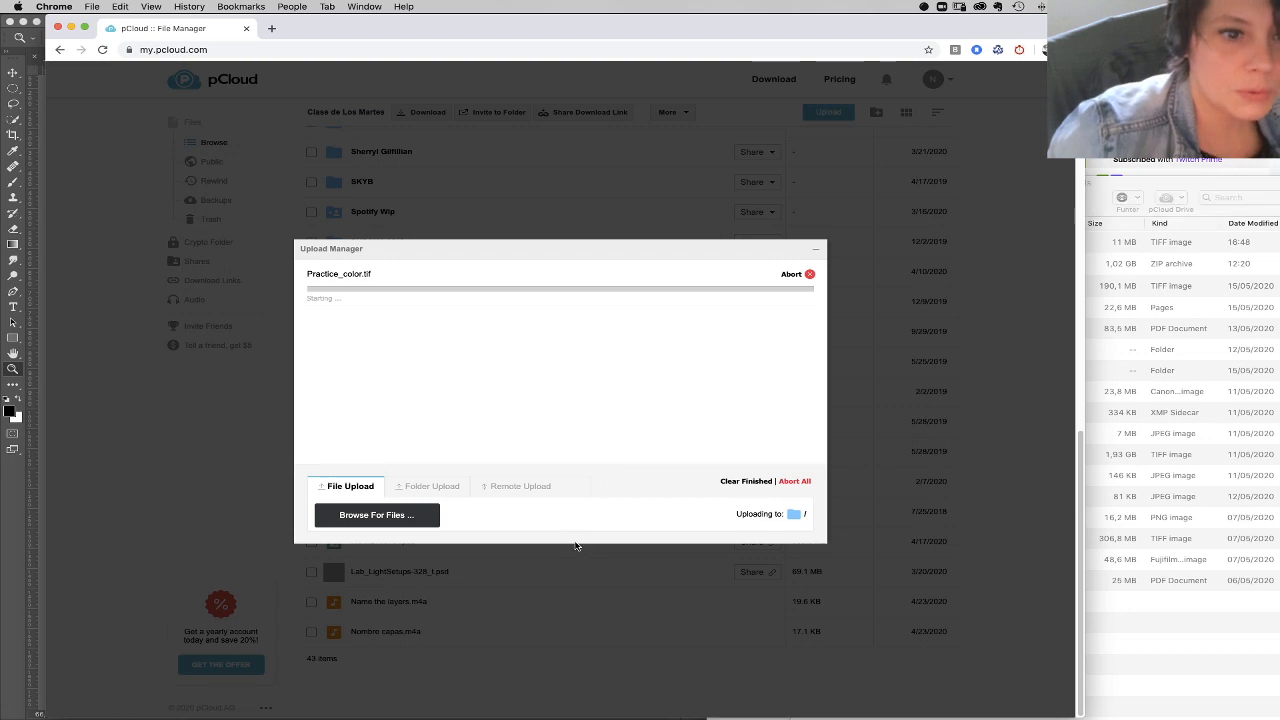
click(1066, 208)
click(714, 184)
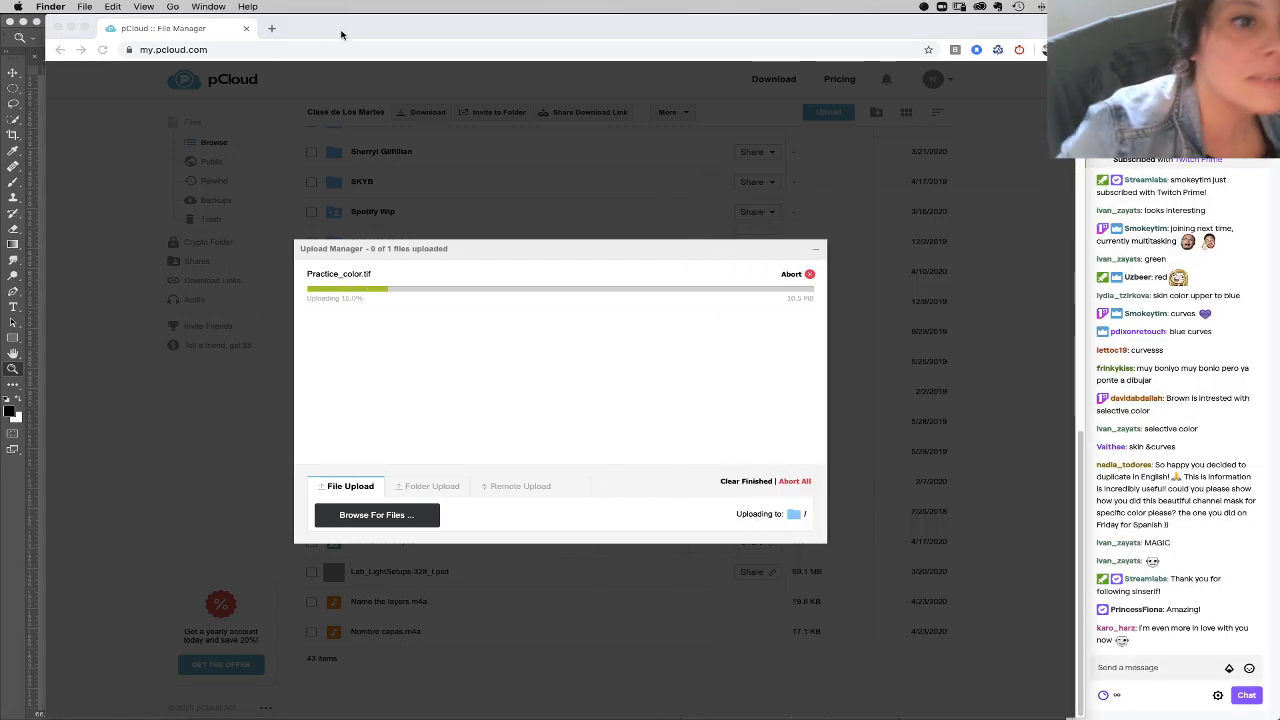
Step: Return to Photoshop, bring up CHANNELS AND CURVES.PSD and shrink the Libraries panel to widen the canvas
click(70, 28)
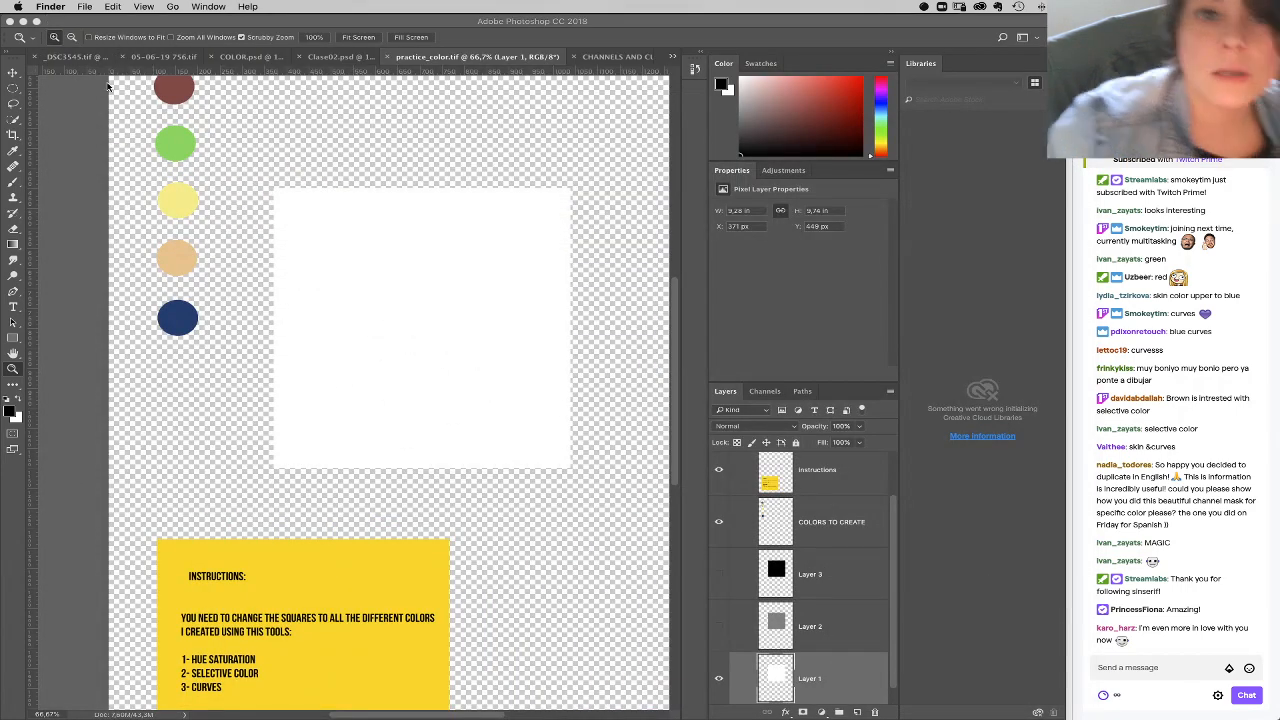
click(648, 110)
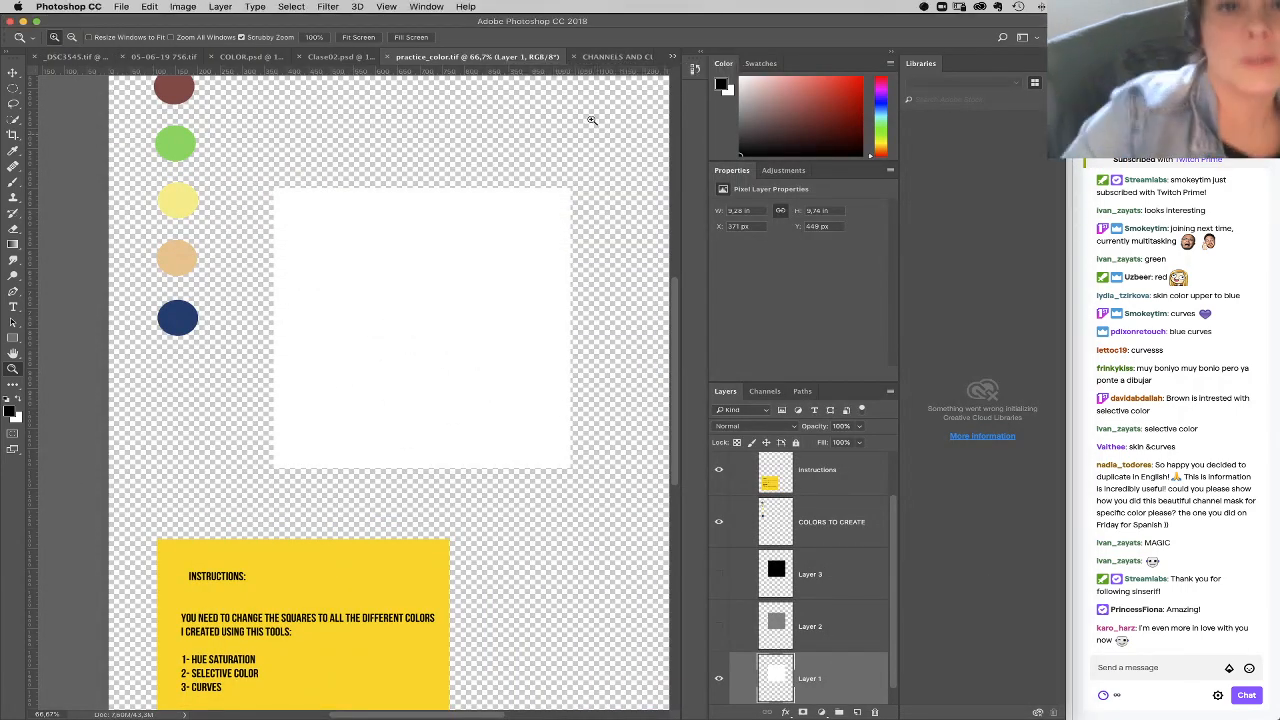
click(612, 57)
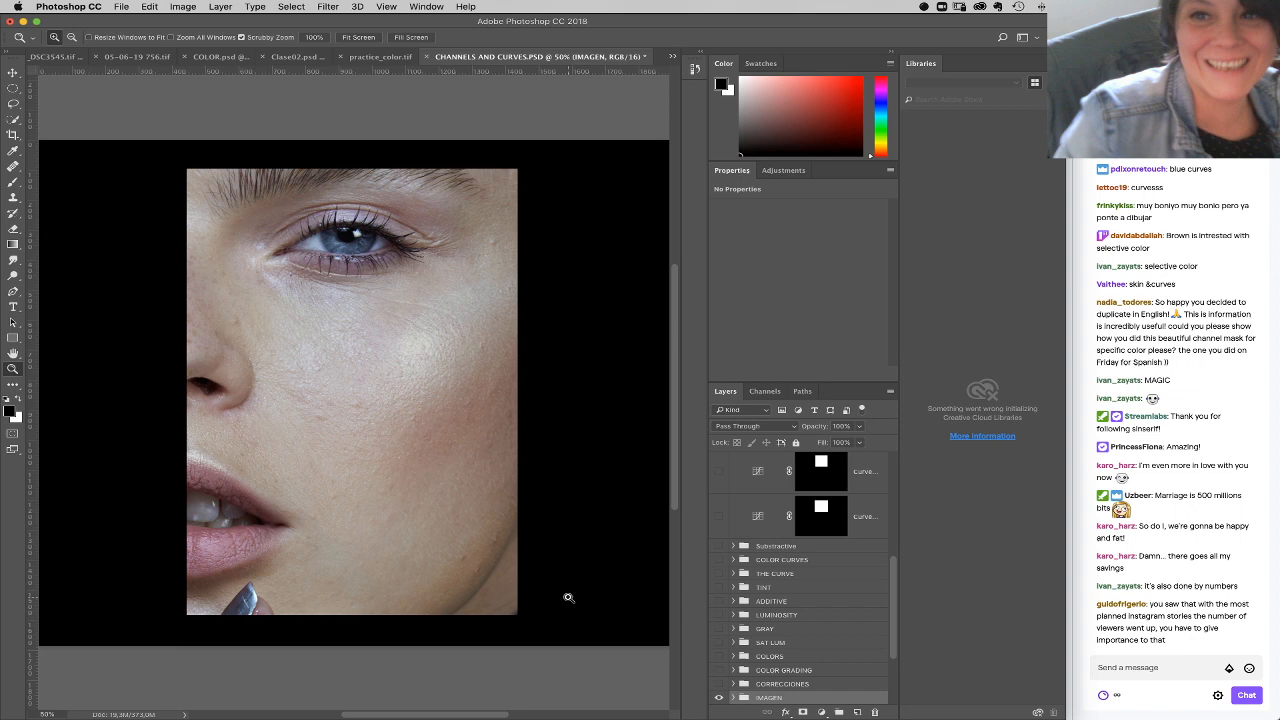
click(1058, 52)
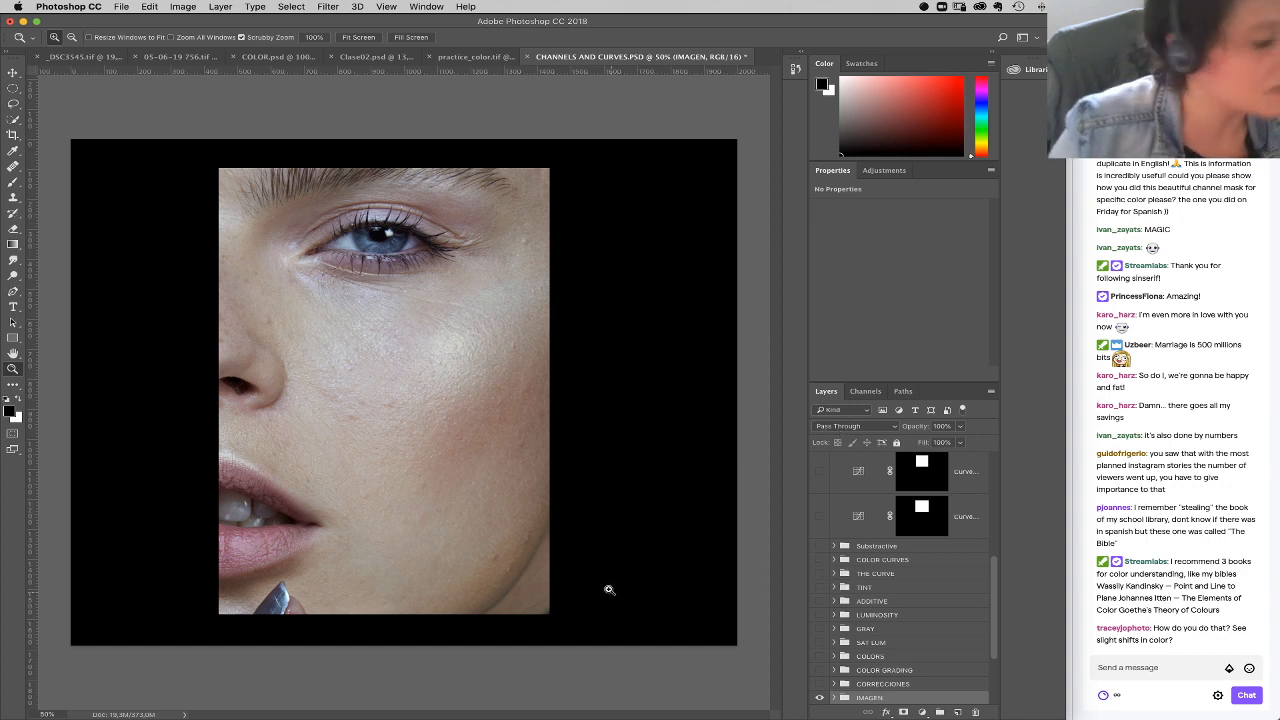
Step: Switch to Chrome, search Google for "Curves Photoshop Wiki" in a new tab, and open the Wikipedia article Curve (tonality)
click(689, 708)
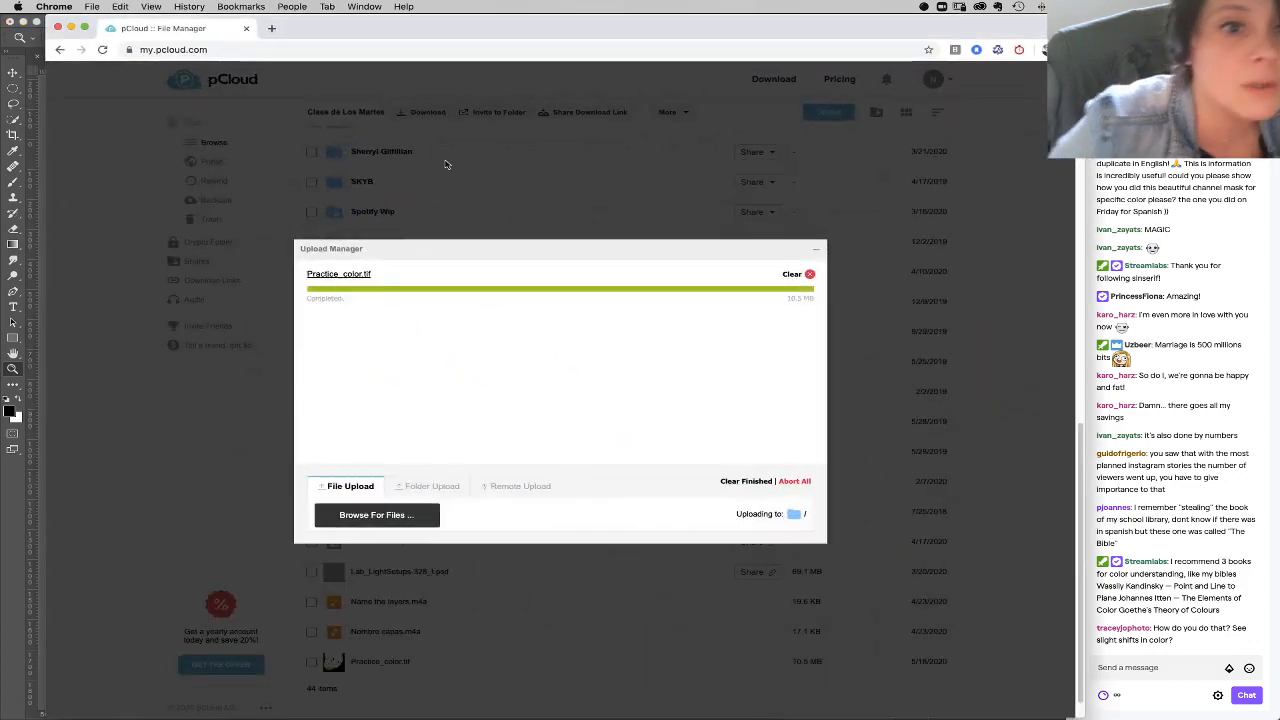
click(271, 28)
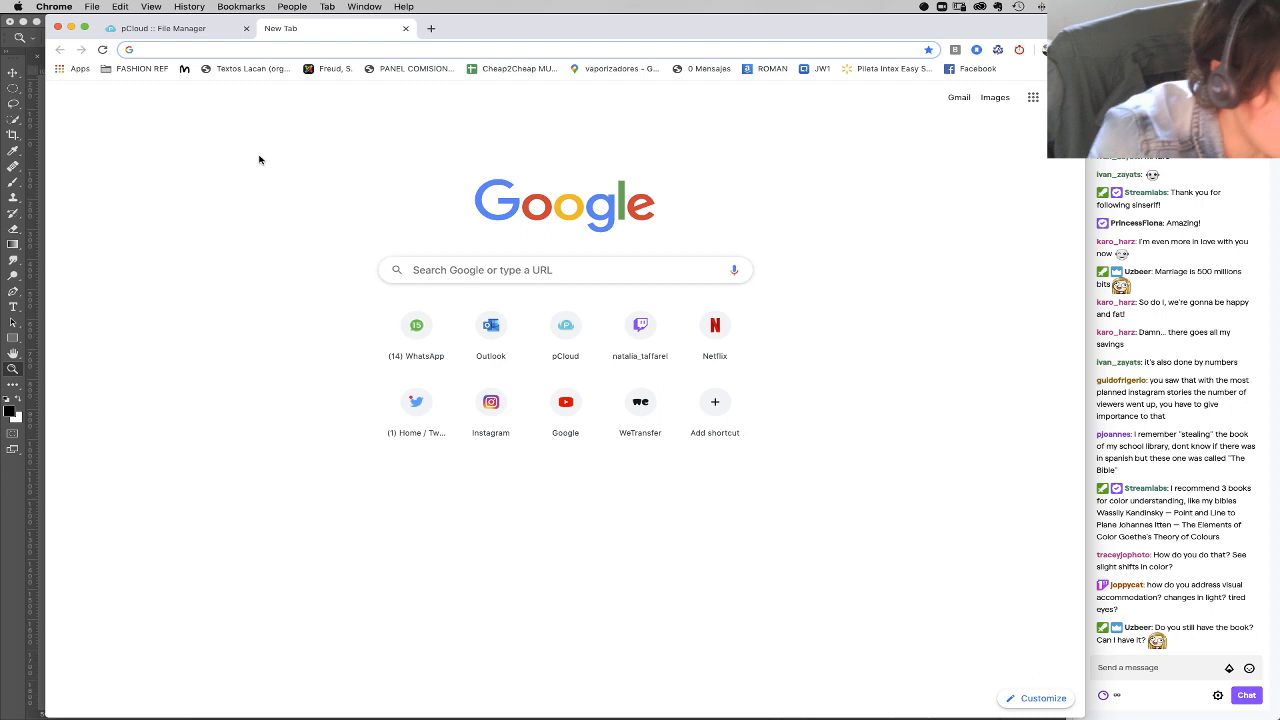
text(Curves Photo)
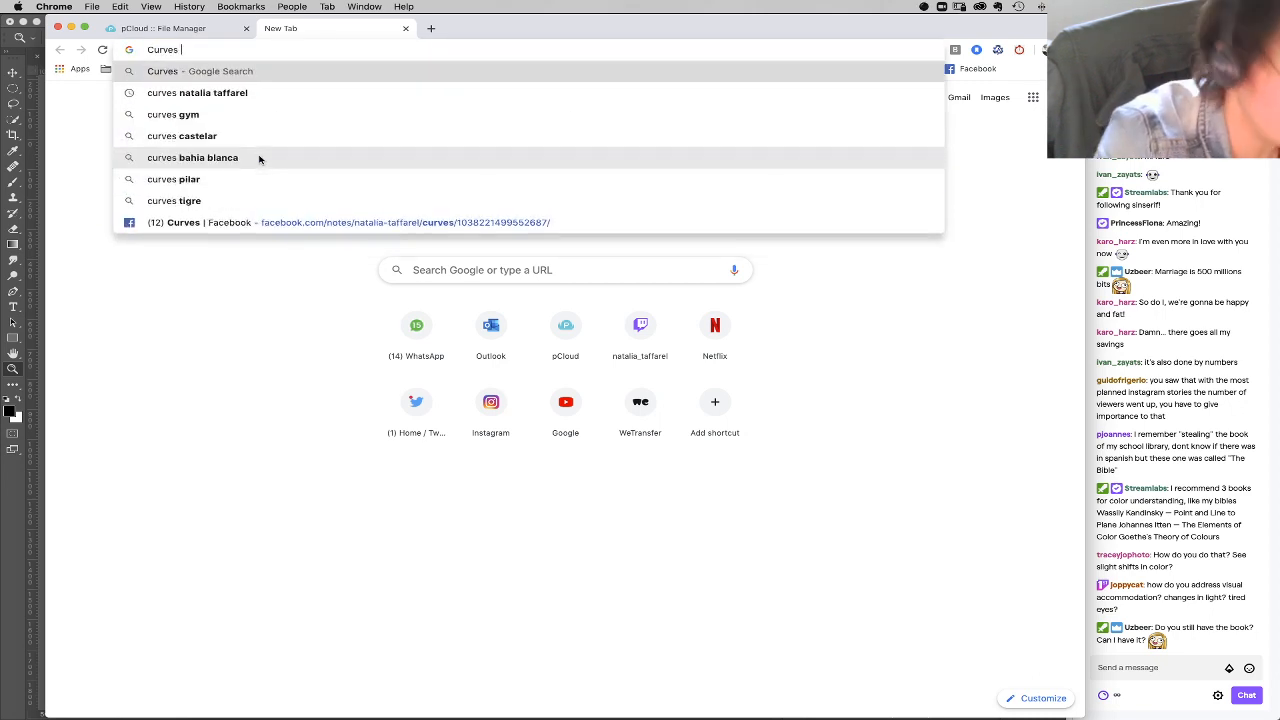
text(shop )
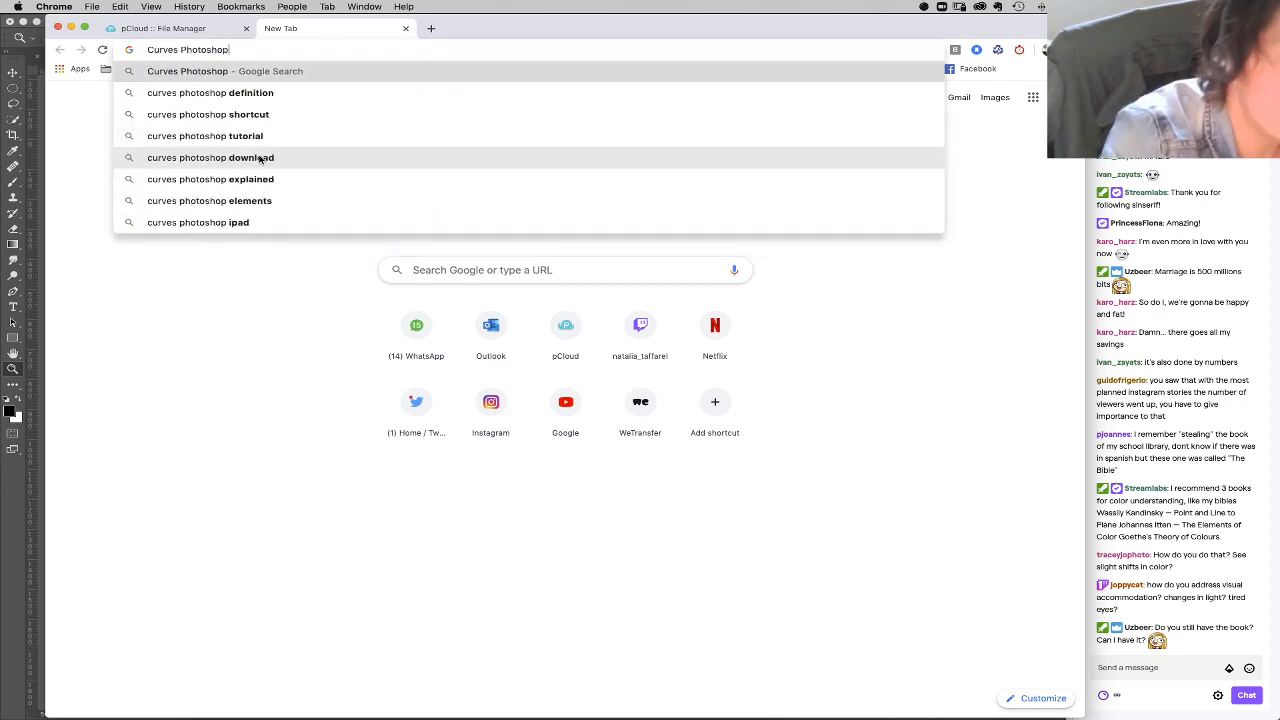
text(Wiki)
key(Return)
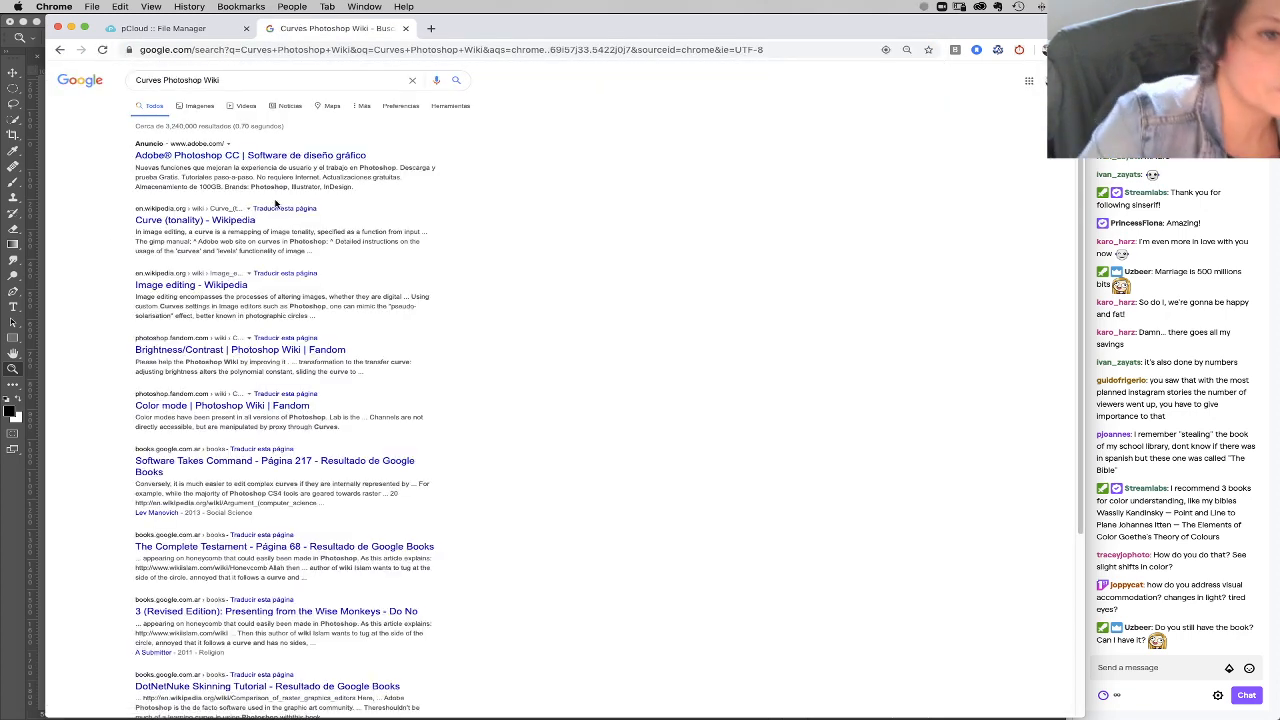
click(228, 220)
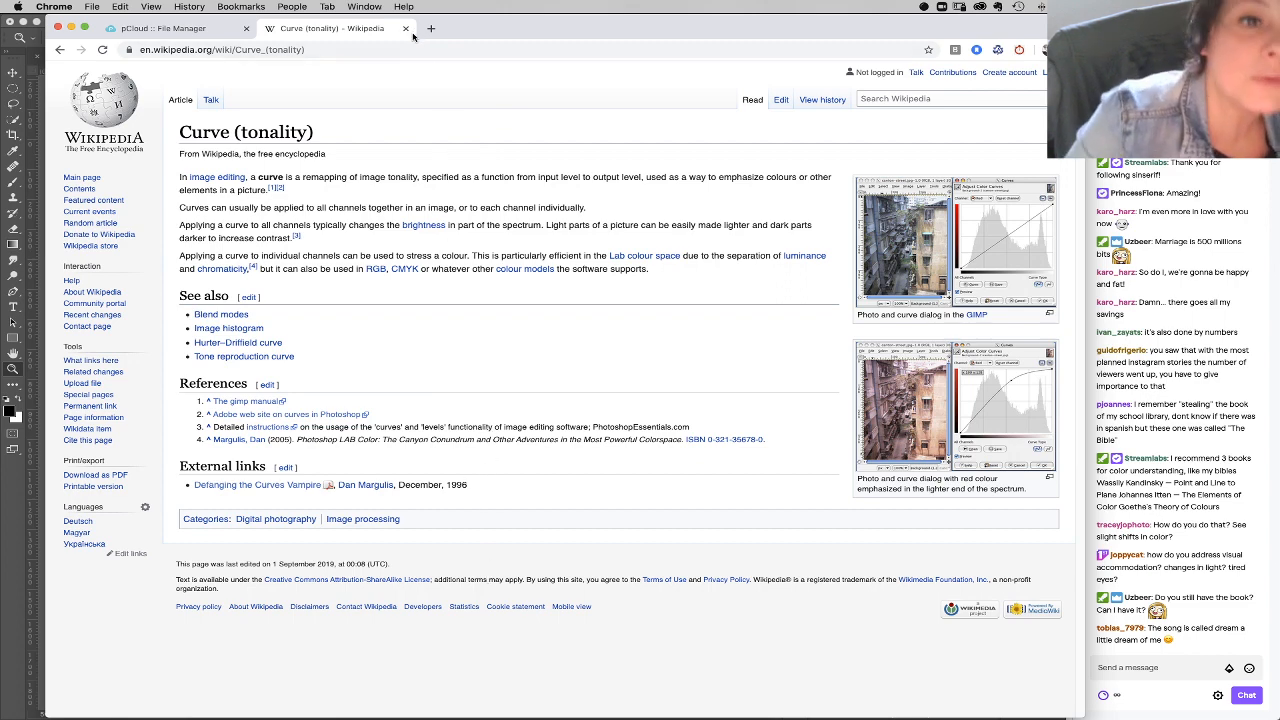
Step: Change the Google search to "Curves Photoshop", look over the results, close the search tab and return to Photoshop
click(60, 49)
click(230, 80)
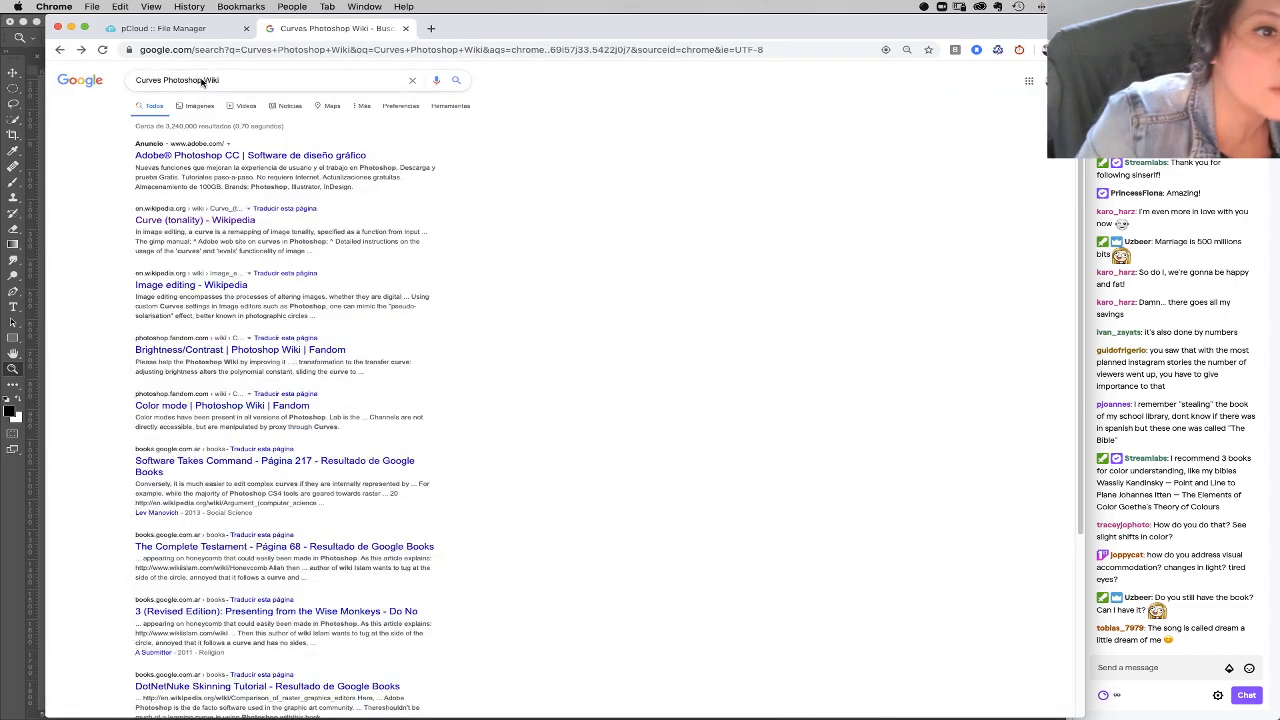
key(BackSpace)
key(BackSpace)
key(BackSpace)
key(BackSpace)
key(BackSpace)
key(Return)
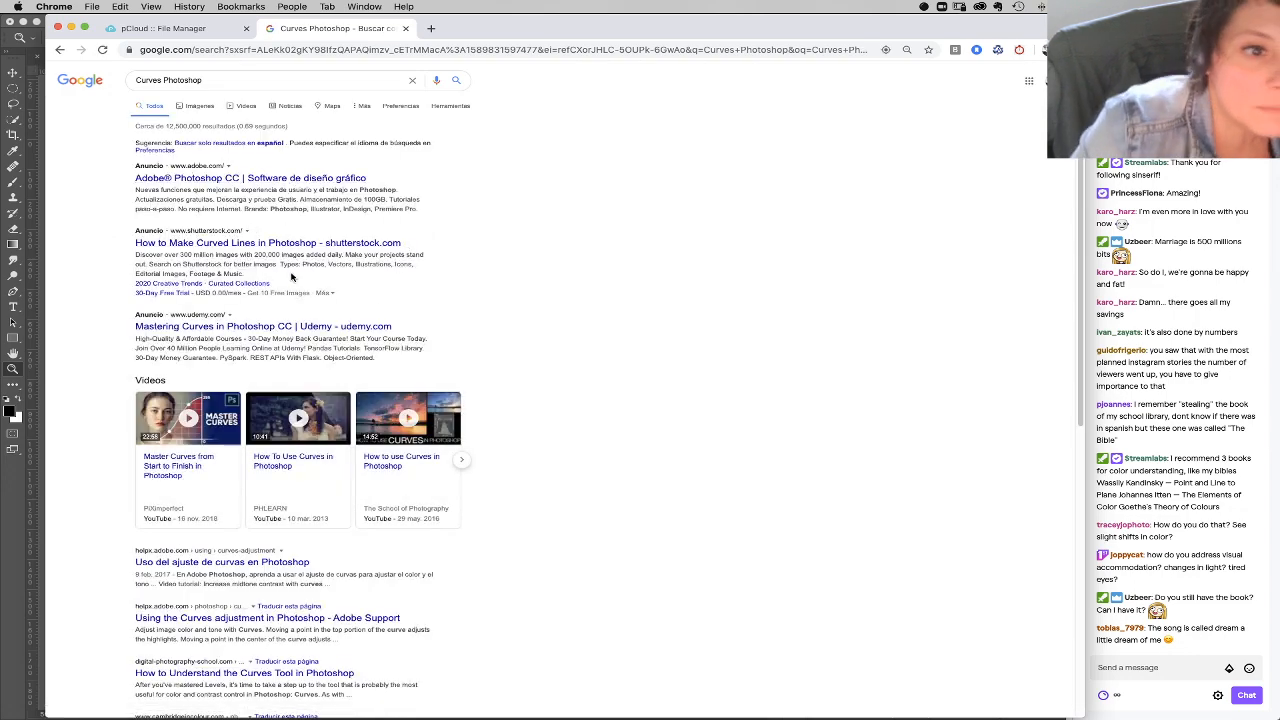
scroll(290, 277, down, 2)
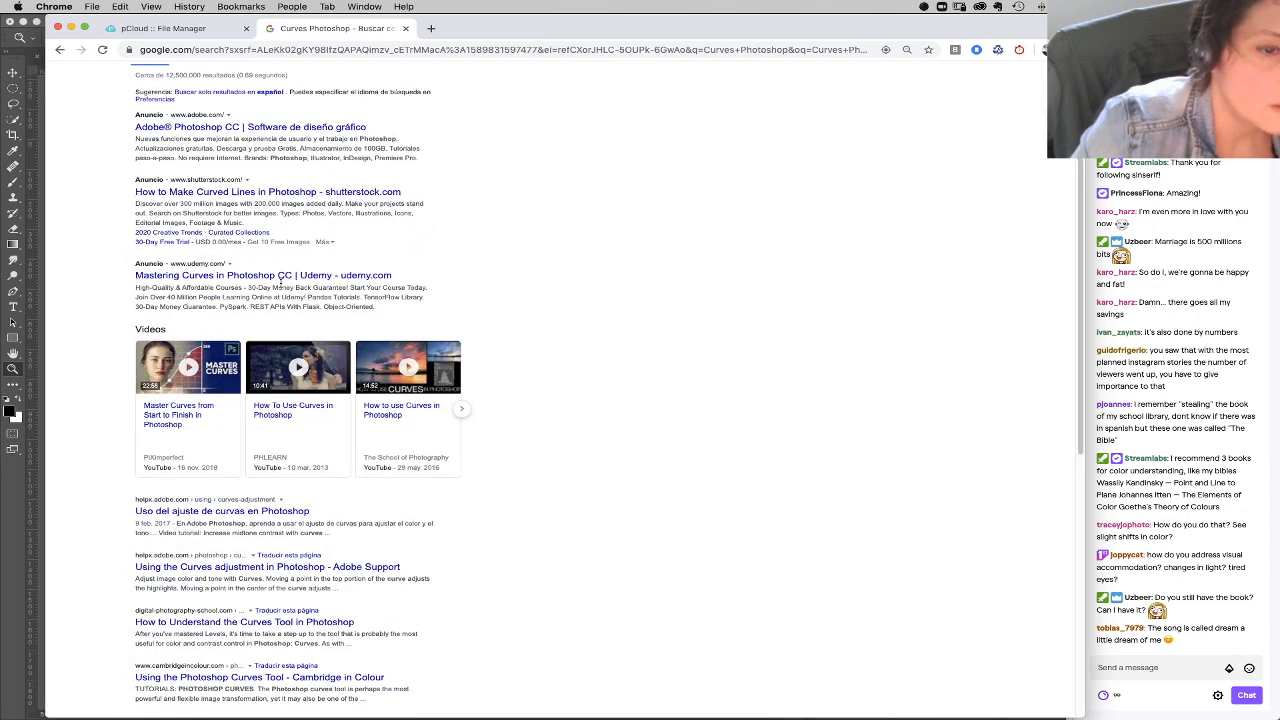
scroll(285, 275, down, 2)
scroll(289, 286, down, 3)
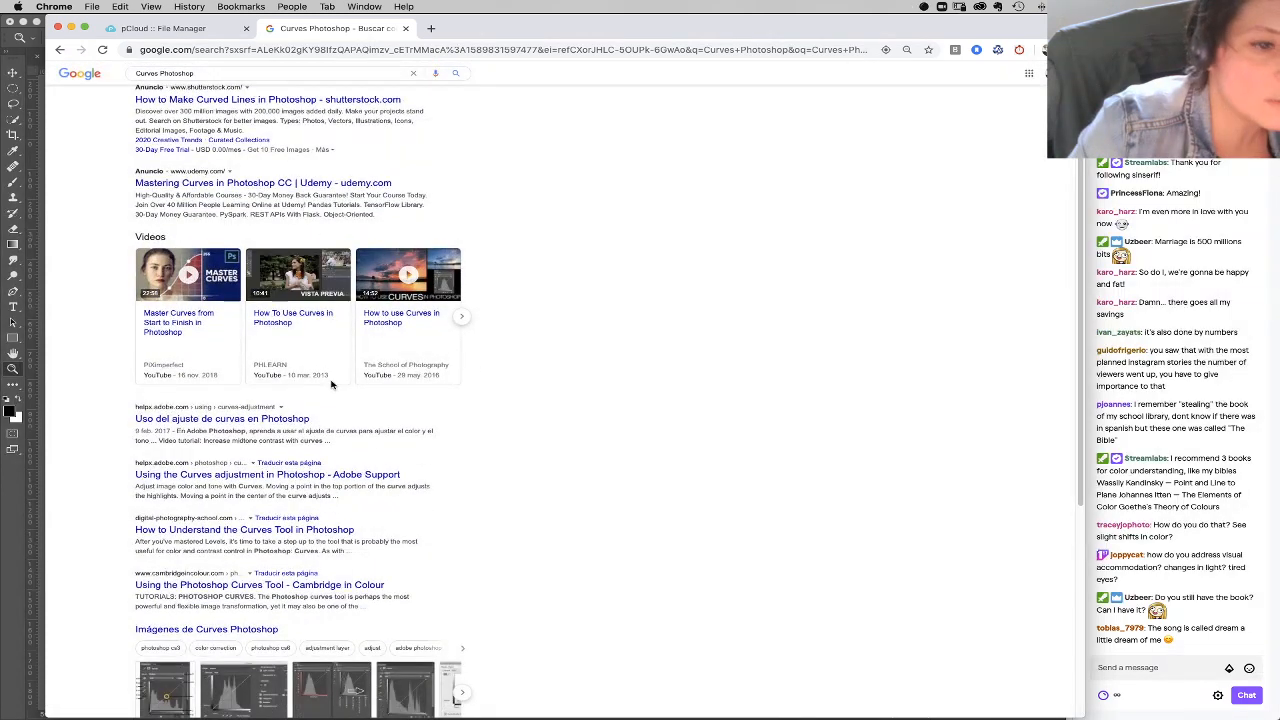
scroll(330, 375, down, 2)
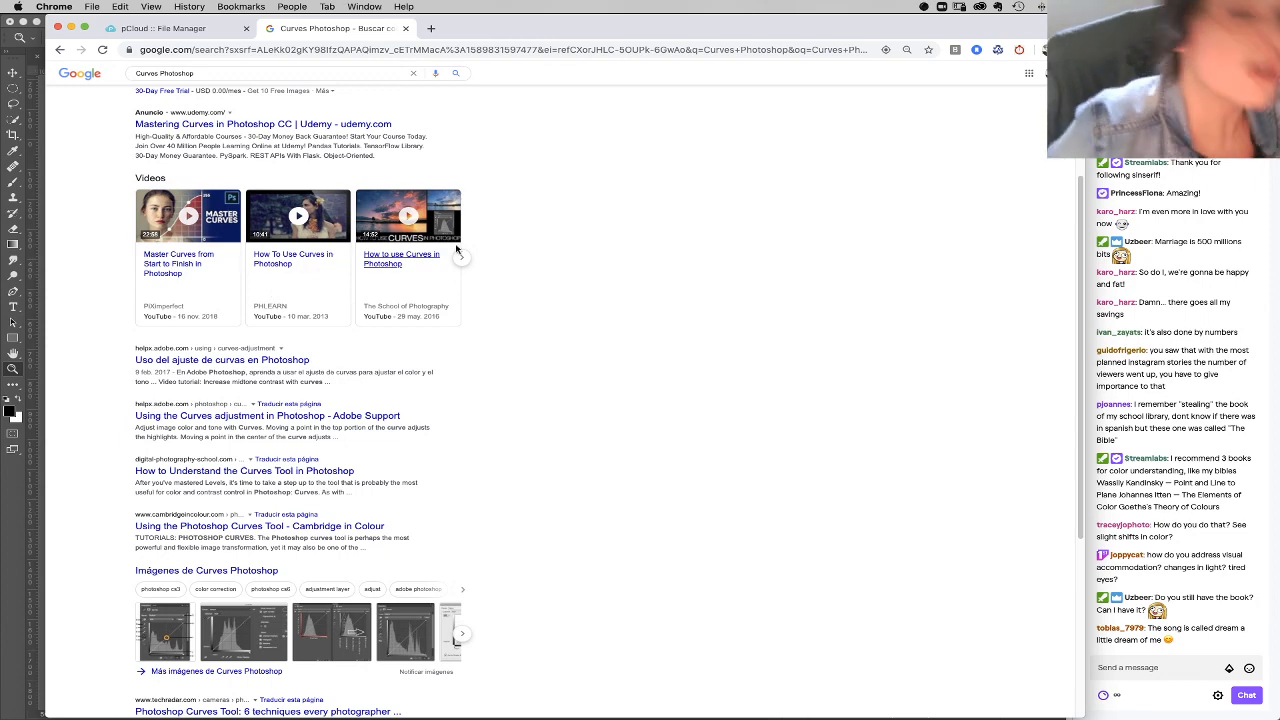
click(405, 30)
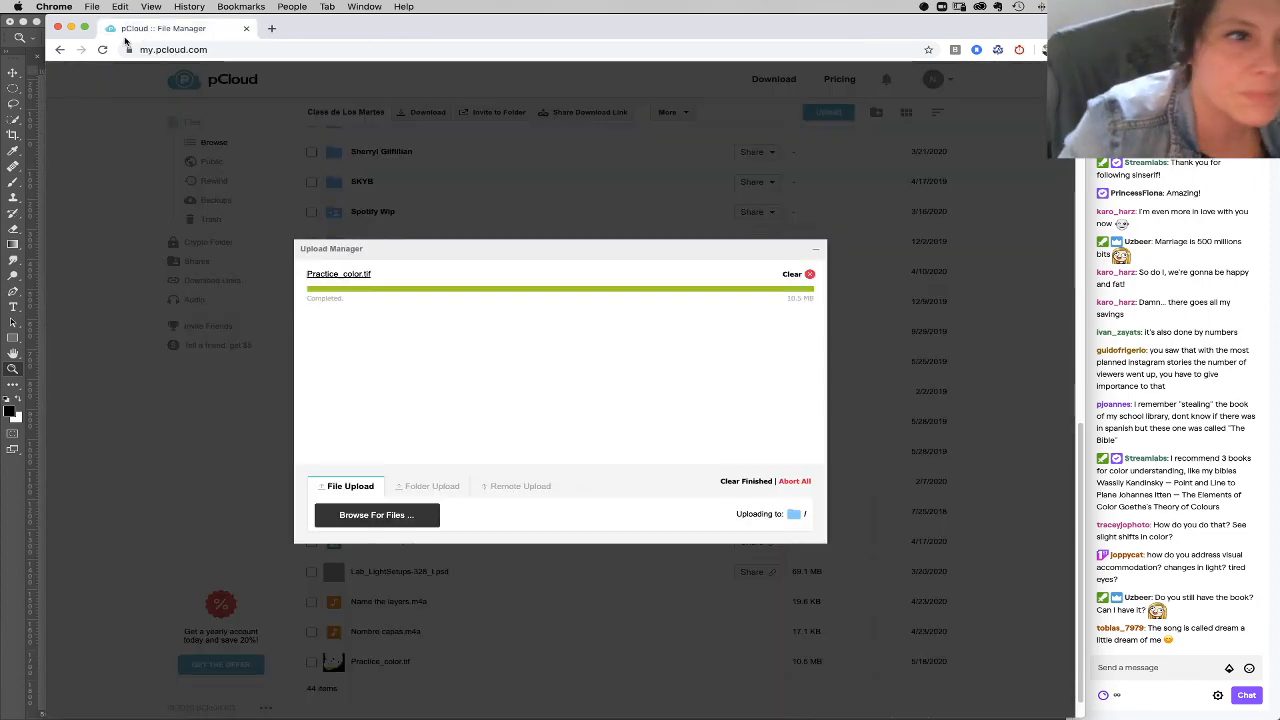
click(71, 28)
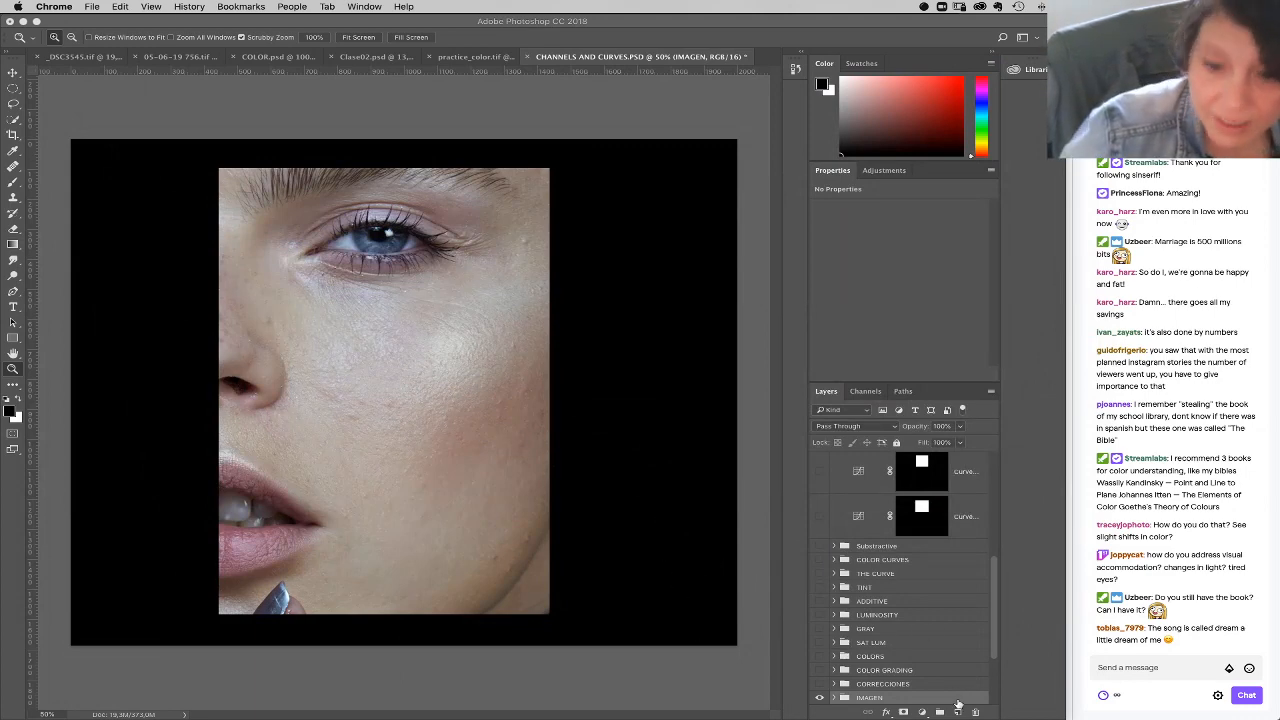
Step: Add a Curves adjustment layer above the IMAGEN group, and briefly look back at practice_color.tif
click(922, 712)
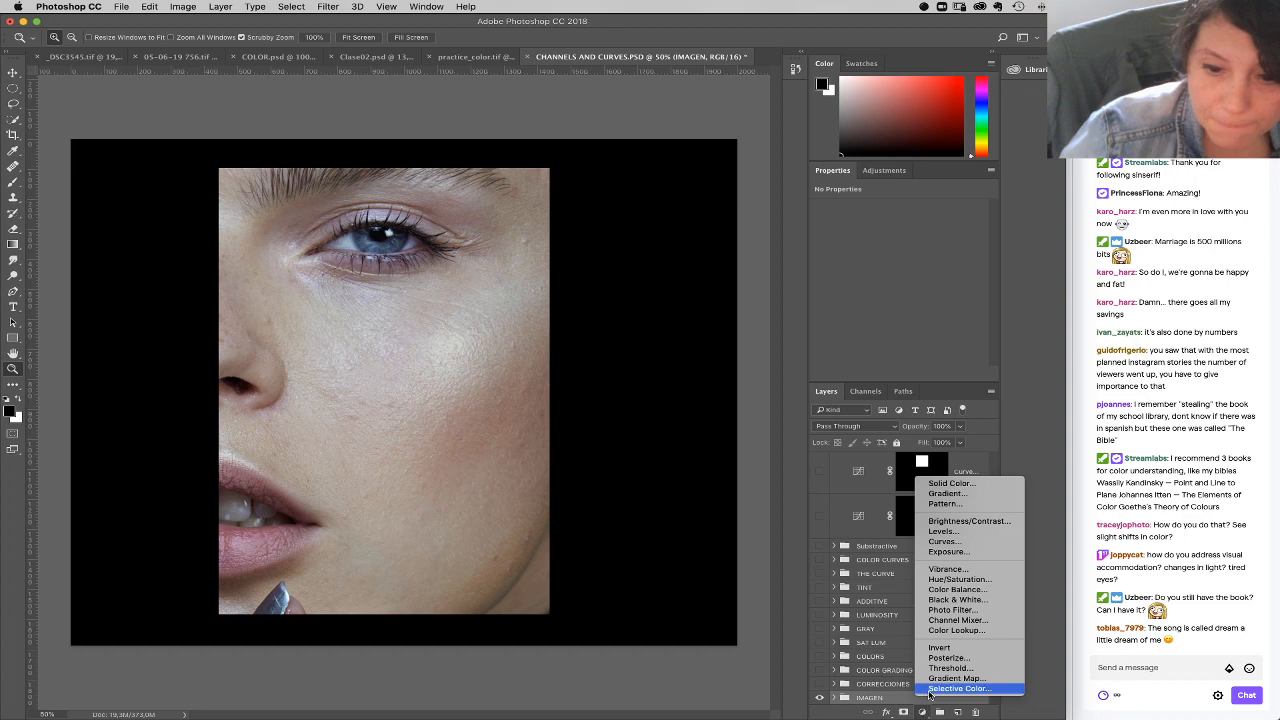
click(962, 541)
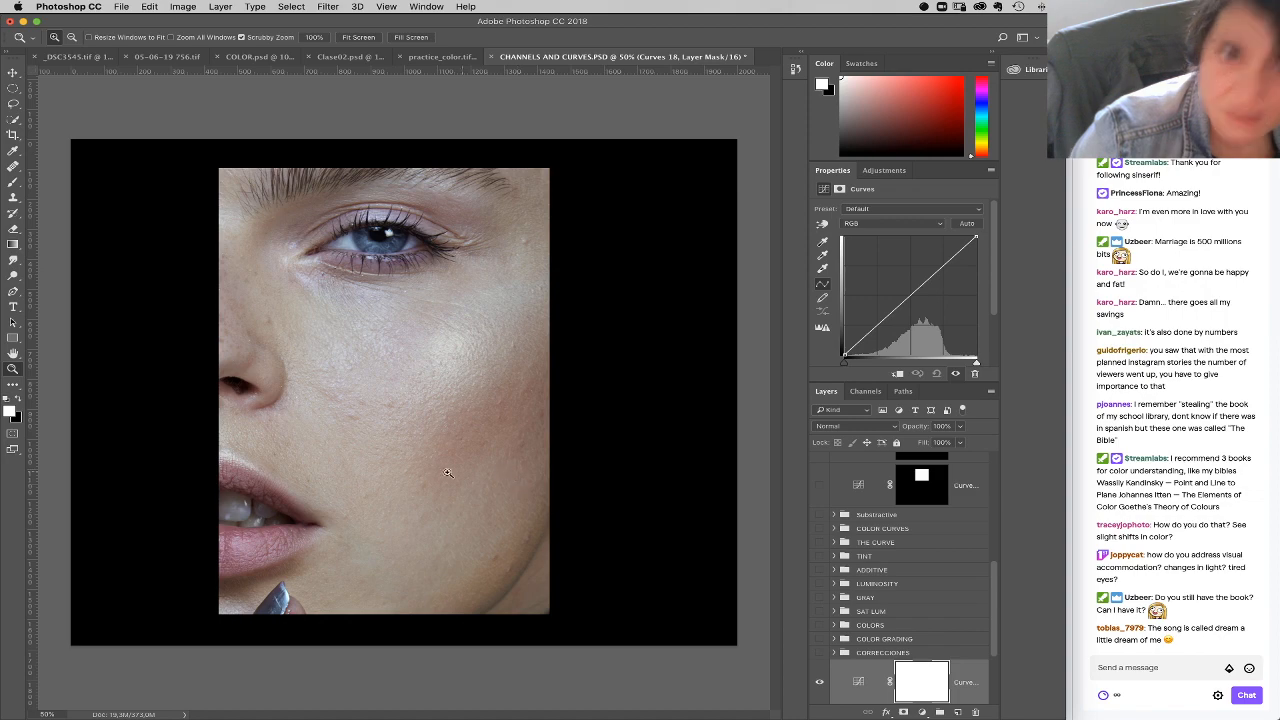
click(435, 57)
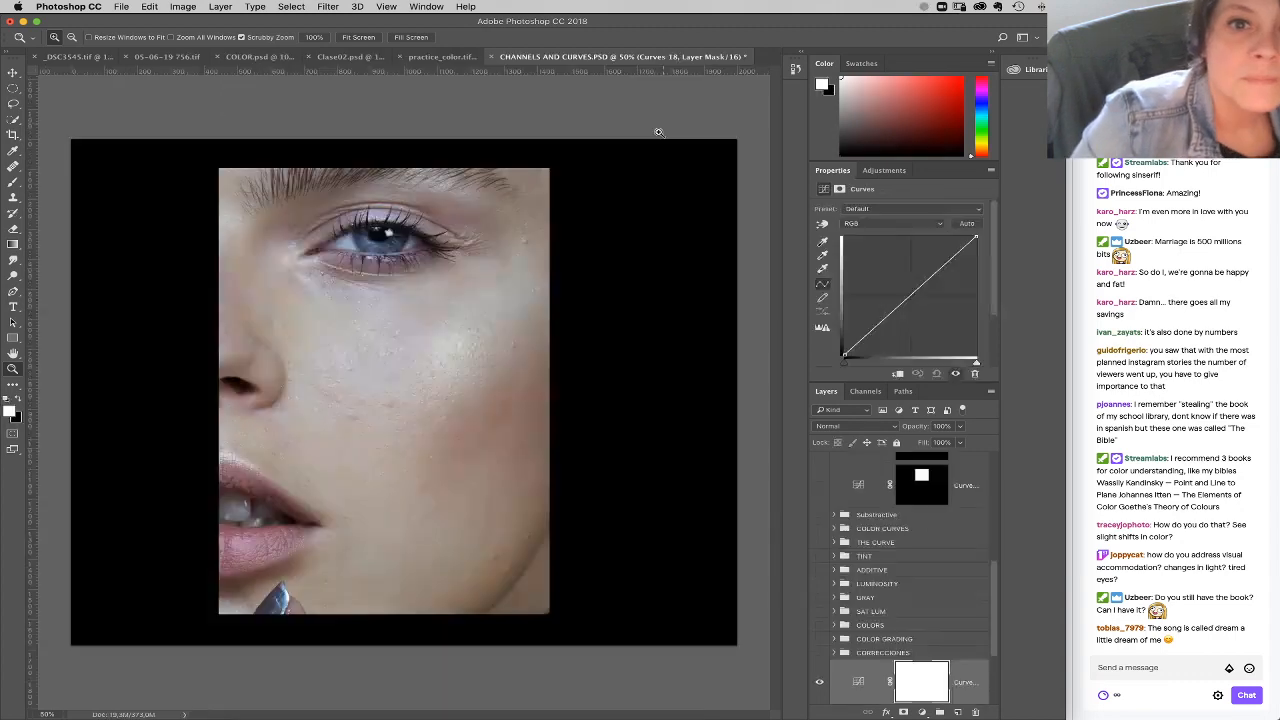
click(673, 57)
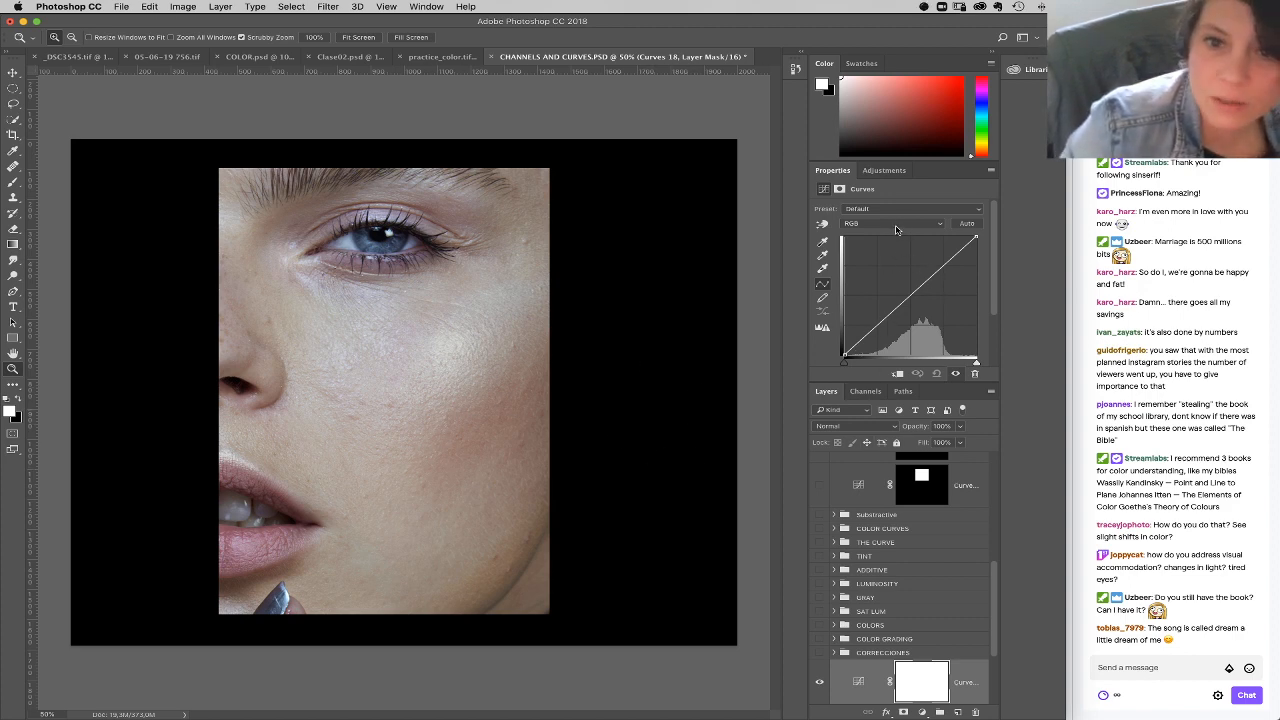
Step: Try distorting the RGB curve with a lowered midpoint, raised black point and inward-moved white point, and delete the Curves layer
mouse_move(906, 303)
mouse_down()
mouse_move(920, 315)
mouse_move(880, 277)
mouse_move(910, 297)
mouse_up()
mouse_move(978, 239)
mouse_down()
mouse_move(986, 278)
mouse_move(978, 239)
mouse_up()
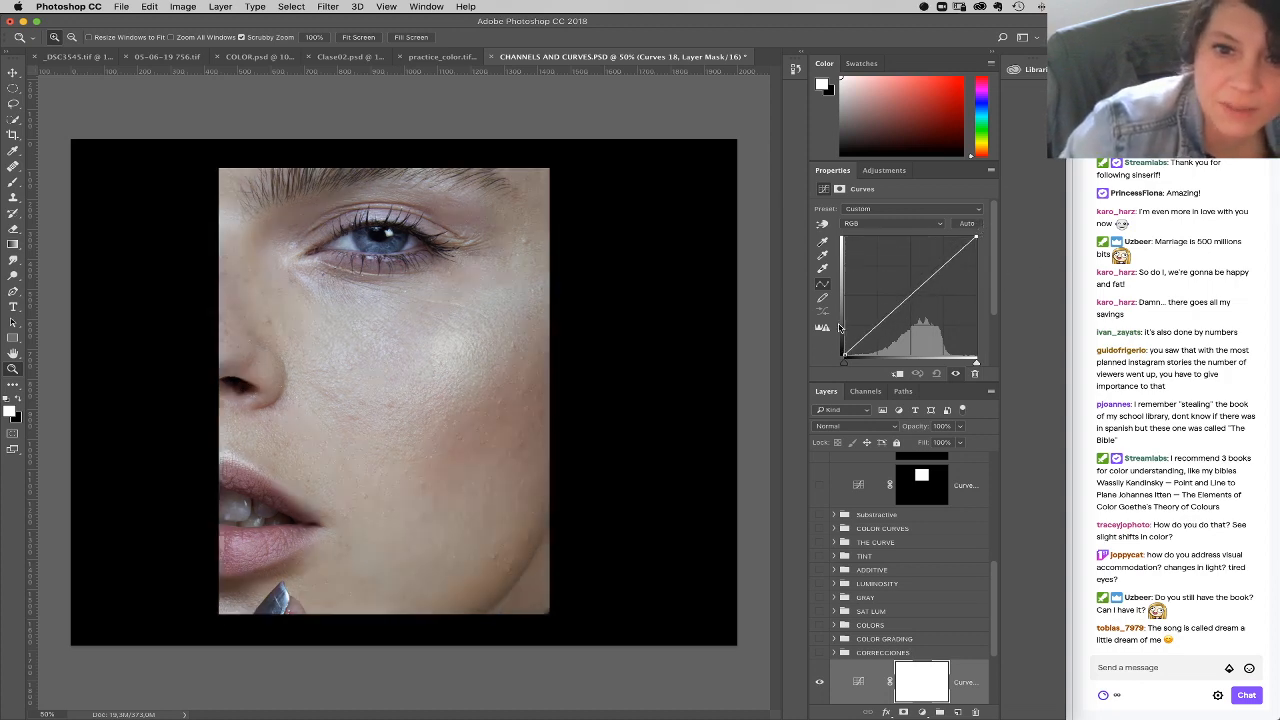
mouse_move(843, 353)
mouse_down()
mouse_move(848, 318)
mouse_move(843, 354)
mouse_up()
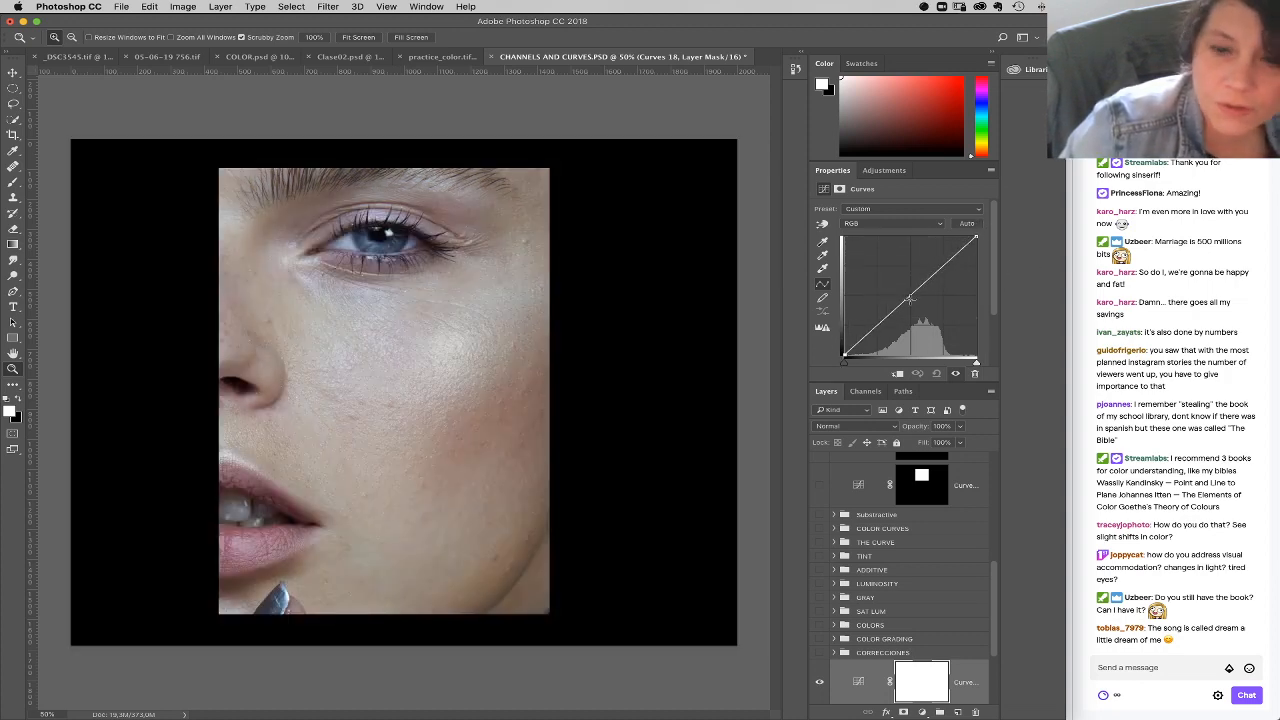
drag(977, 239, 976, 294)
drag(905, 326, 977, 238)
mouse_move(909, 298)
mouse_down()
mouse_move(924, 330)
mouse_move(922, 318)
mouse_up()
drag(845, 354, 847, 323)
drag(976, 362, 948, 362)
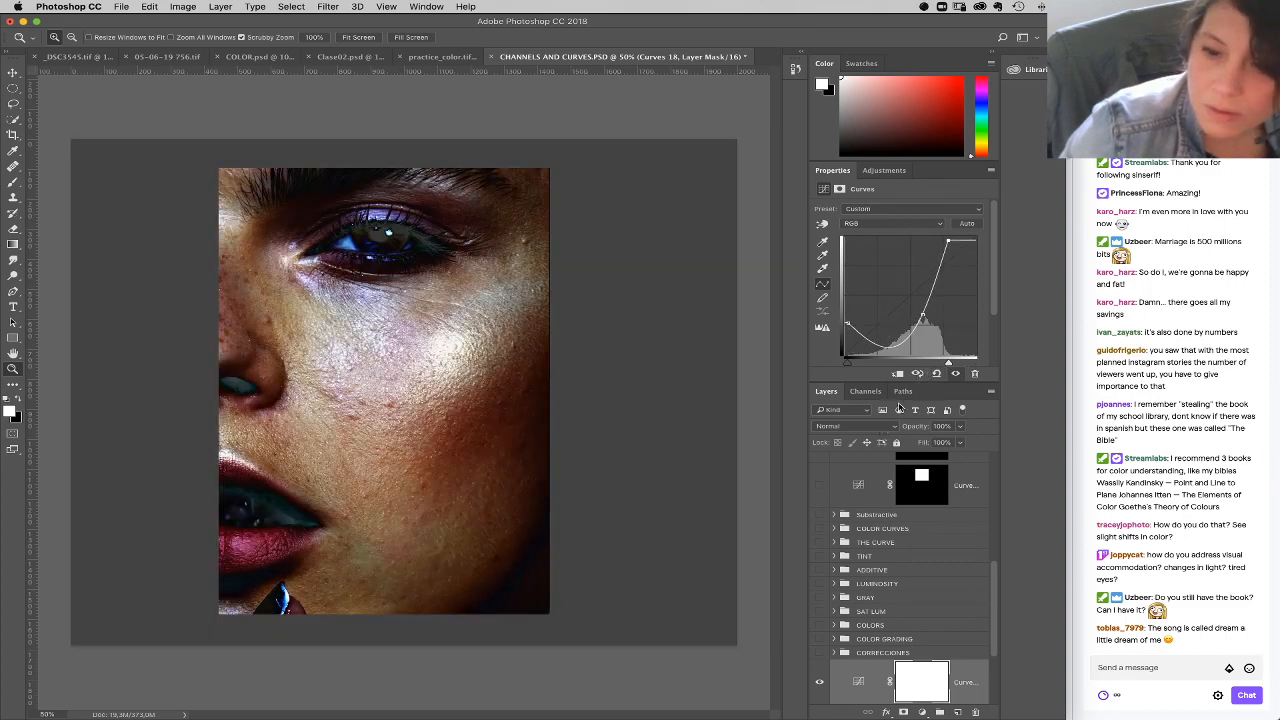
drag(970, 687, 976, 712)
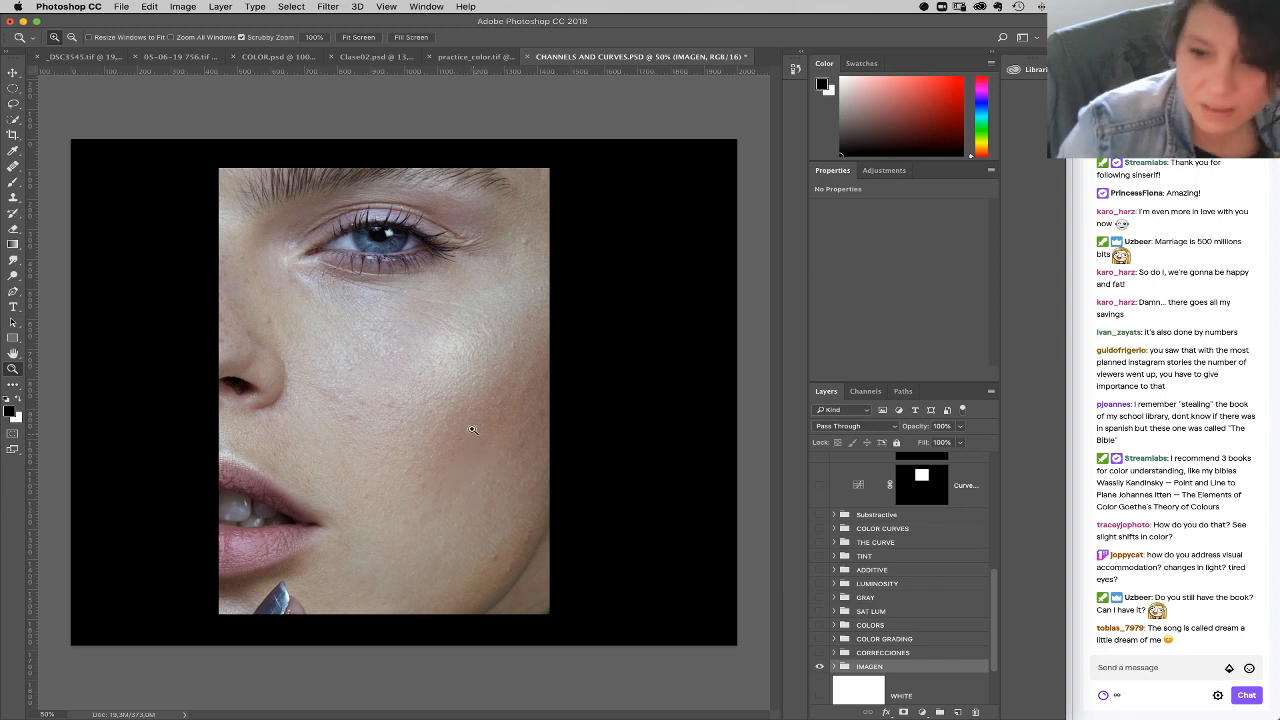
Step: Zoom in on the face in CHANNELS AND CURVES.PSD to 66.7% and examine the skin tones
click(522, 438)
drag(502, 436, 590, 441)
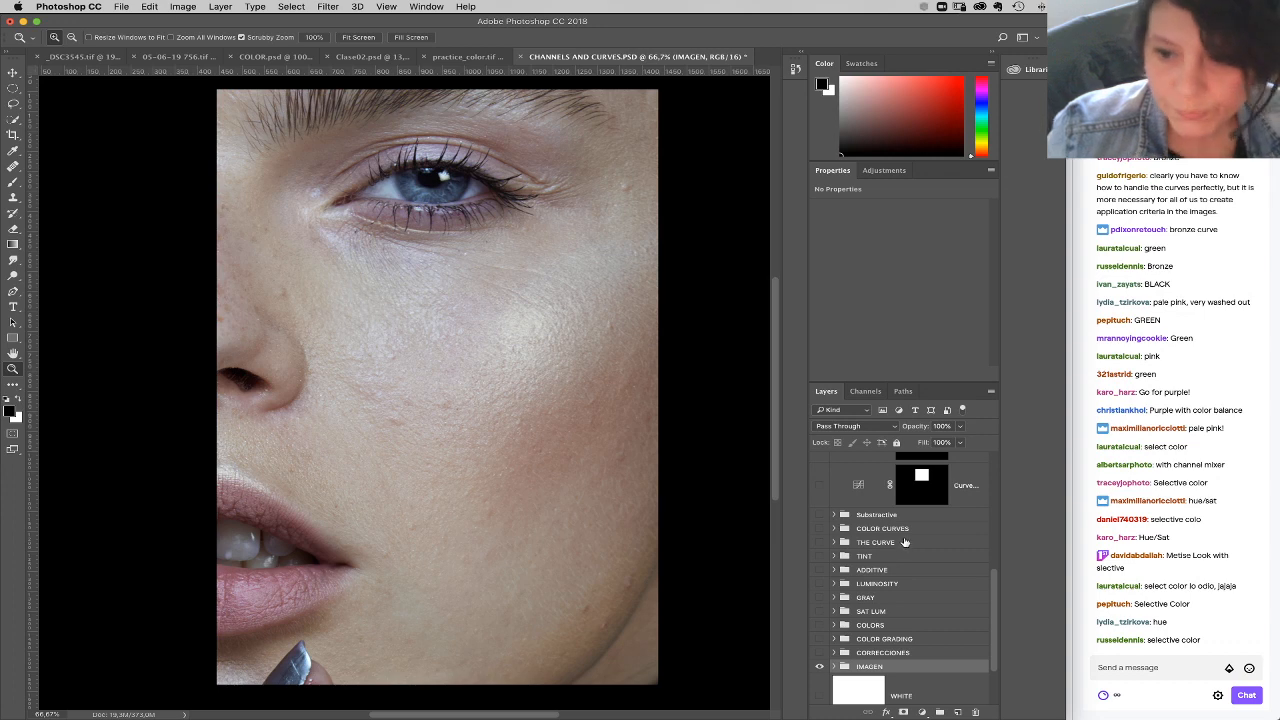
Step: Add a Selective Color layer above the Substractive group, setting Neutrals to cyan -11, magenta -4, yellow -8 and black -14 in Absolute mode
scroll(948, 567, up, 2)
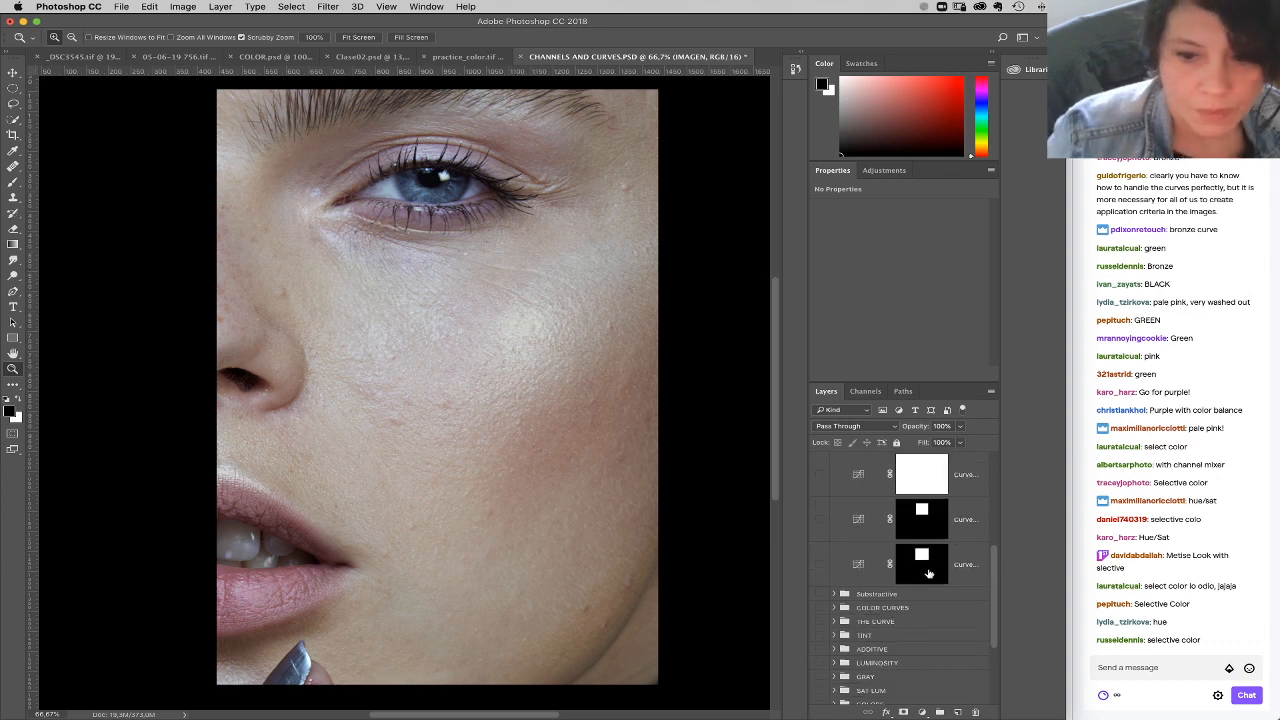
click(915, 594)
click(921, 712)
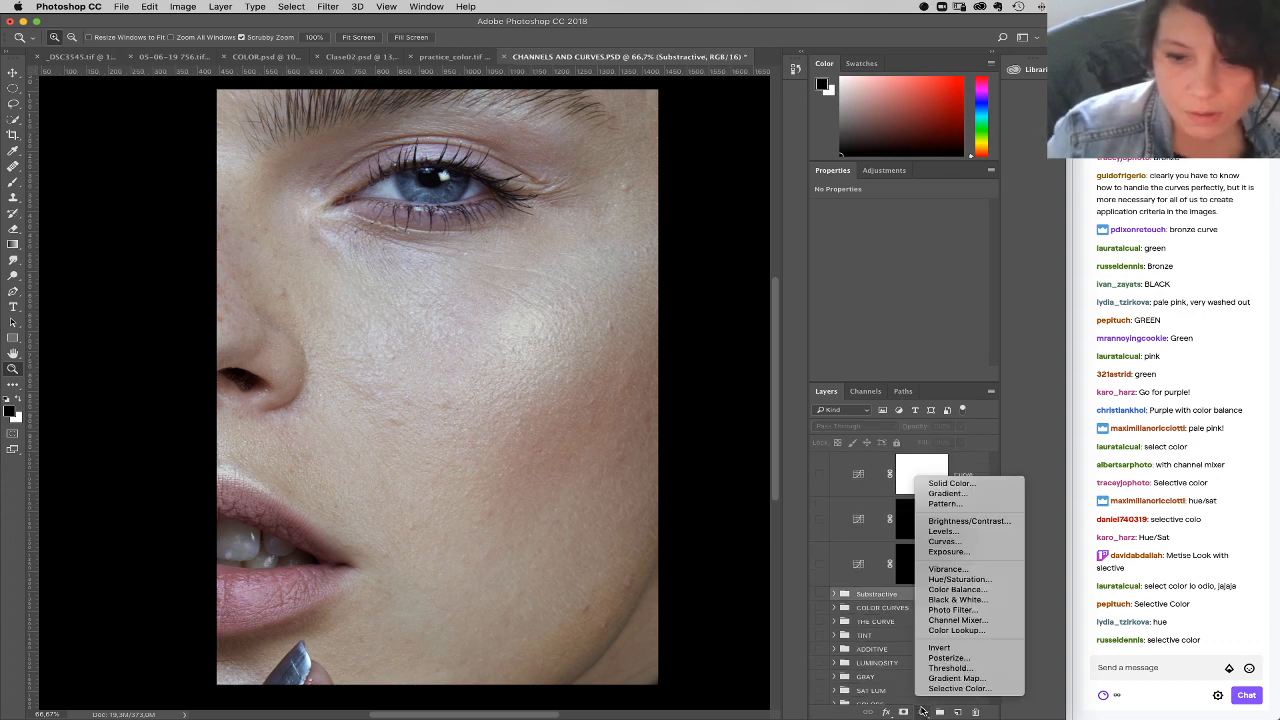
click(950, 688)
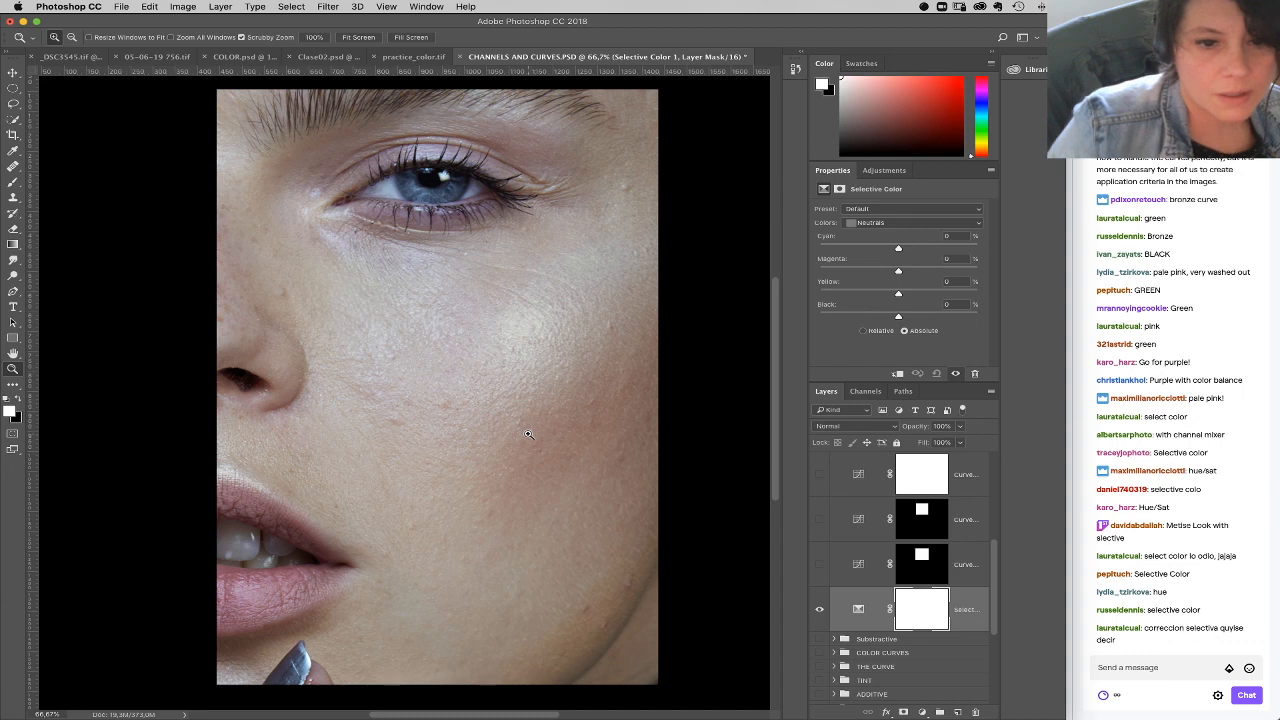
mouse_move(898, 318)
mouse_down()
mouse_move(870, 320)
mouse_move(887, 318)
mouse_up()
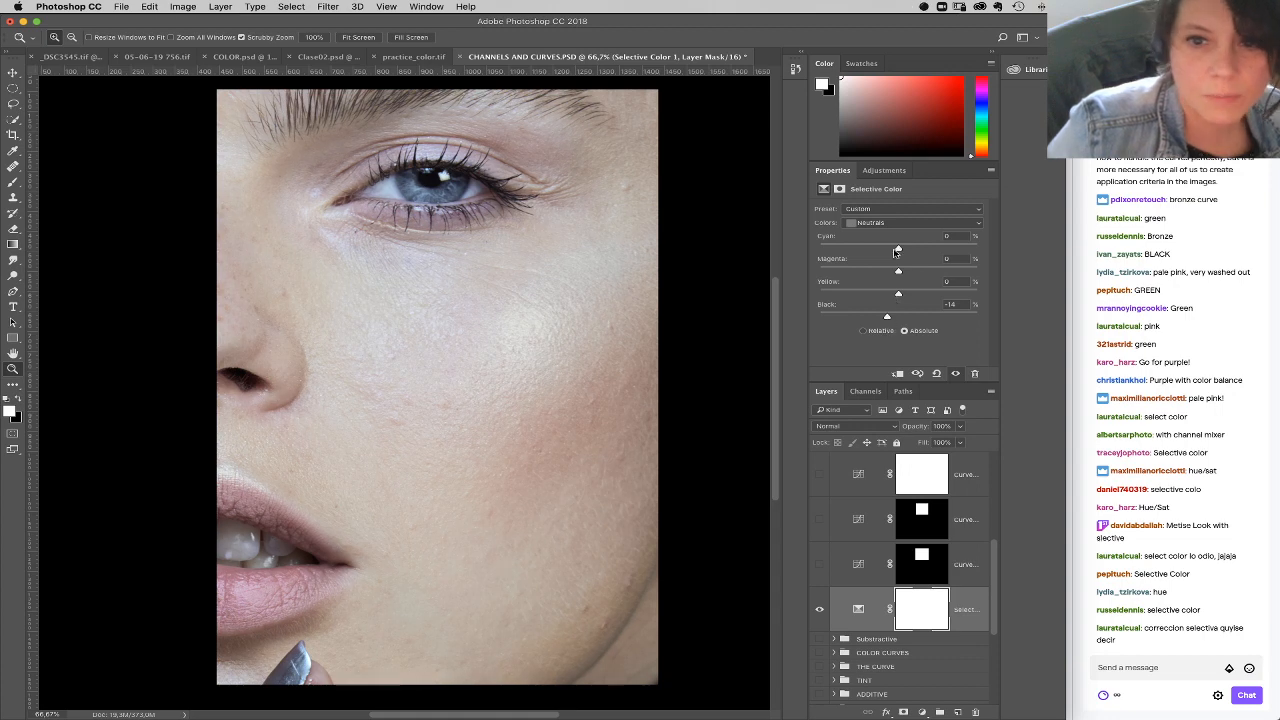
drag(896, 251, 893, 296)
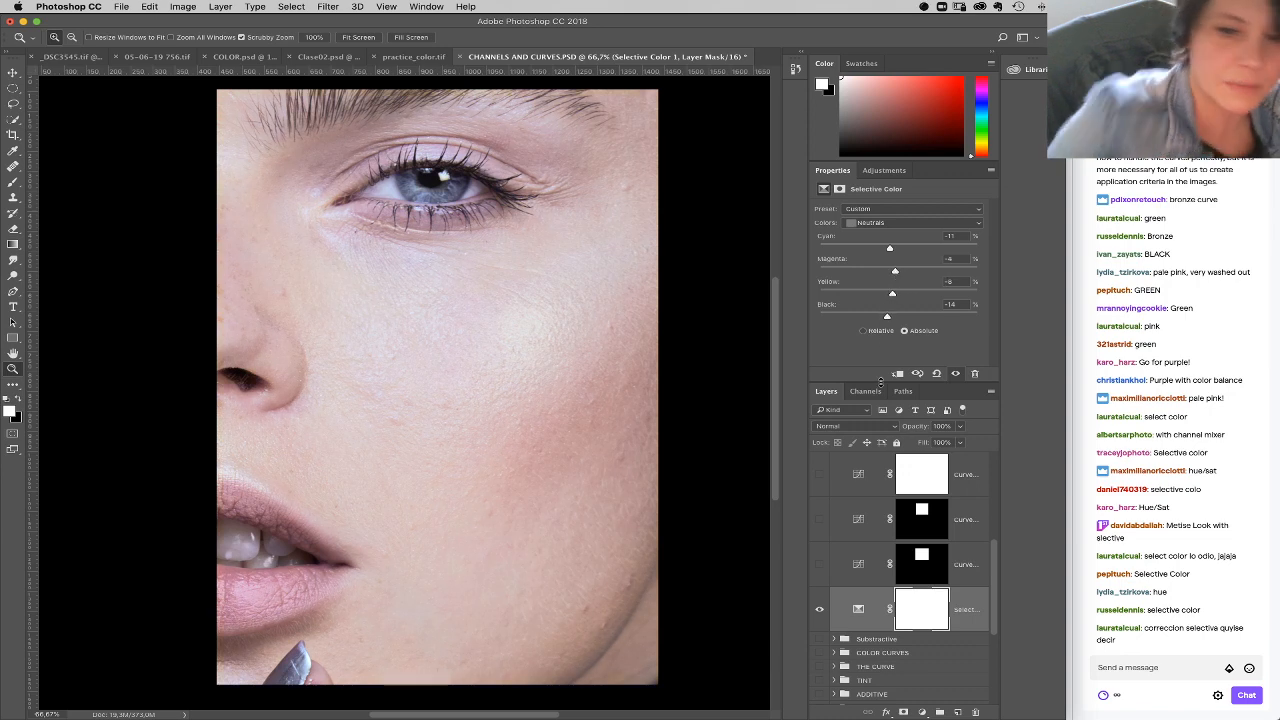
Step: Invert the Selective Color mask to black and paint the correction in white over the cheek and jaw with a smaller brush
key(super+i)
key(b)
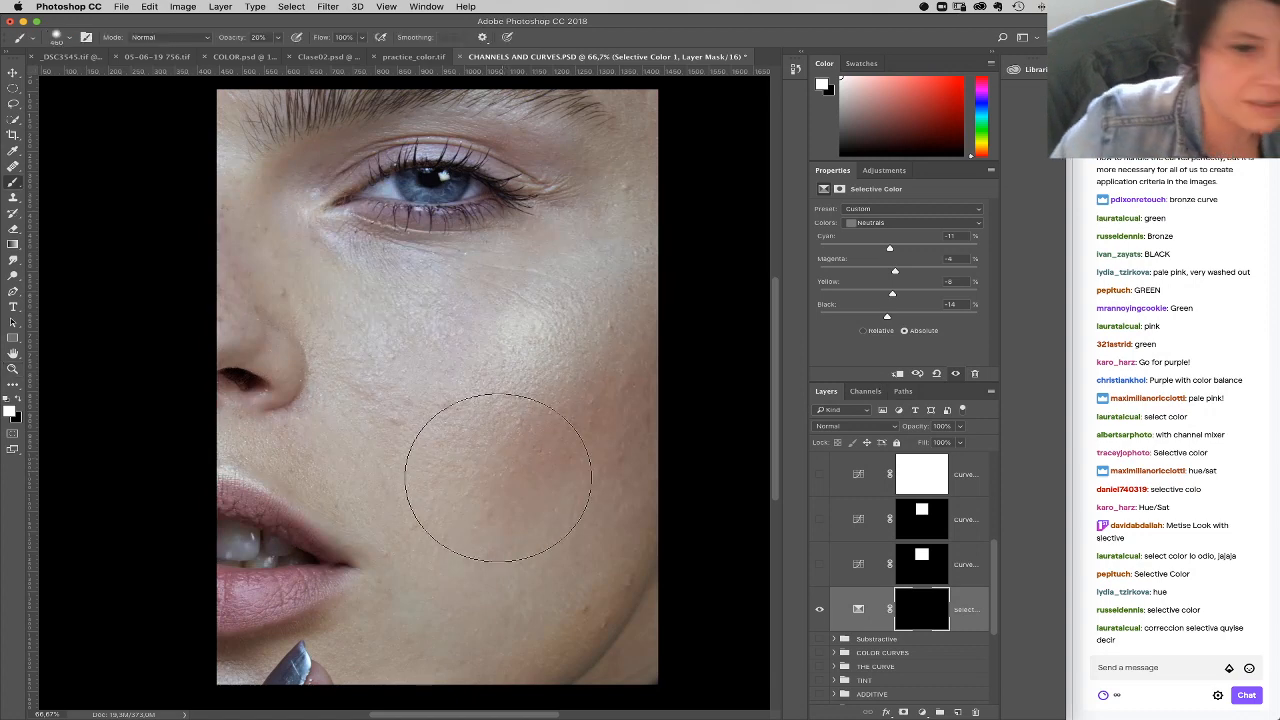
right_click(506, 468)
mouse_move(587, 538)
mouse_down()
mouse_move(443, 491)
mouse_move(591, 539)
mouse_up()
click(443, 517)
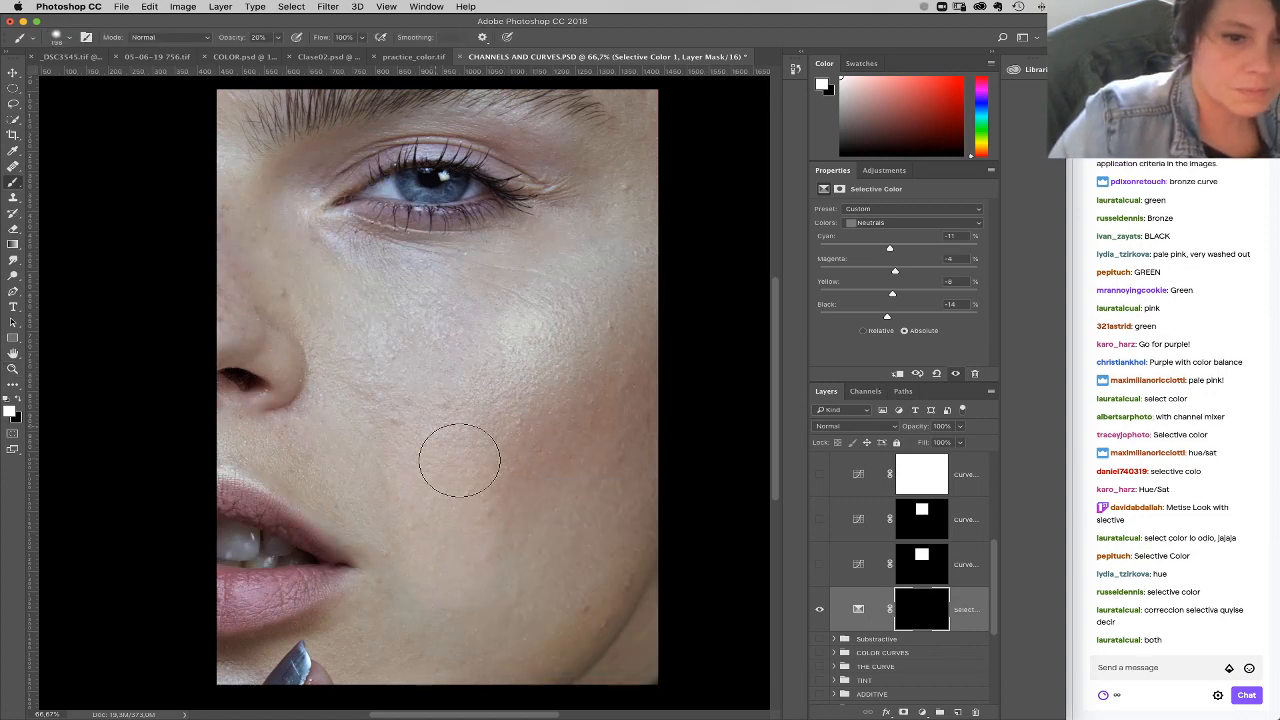
mouse_move(467, 560)
mouse_down()
mouse_move(463, 503)
mouse_move(486, 434)
mouse_move(563, 491)
mouse_move(686, 363)
mouse_move(514, 429)
mouse_move(600, 356)
mouse_move(551, 514)
mouse_move(555, 615)
mouse_up()
Step: Set the Selective Color black value to +3 for Whites and about -28 for Blacks
click(860, 605)
click(900, 222)
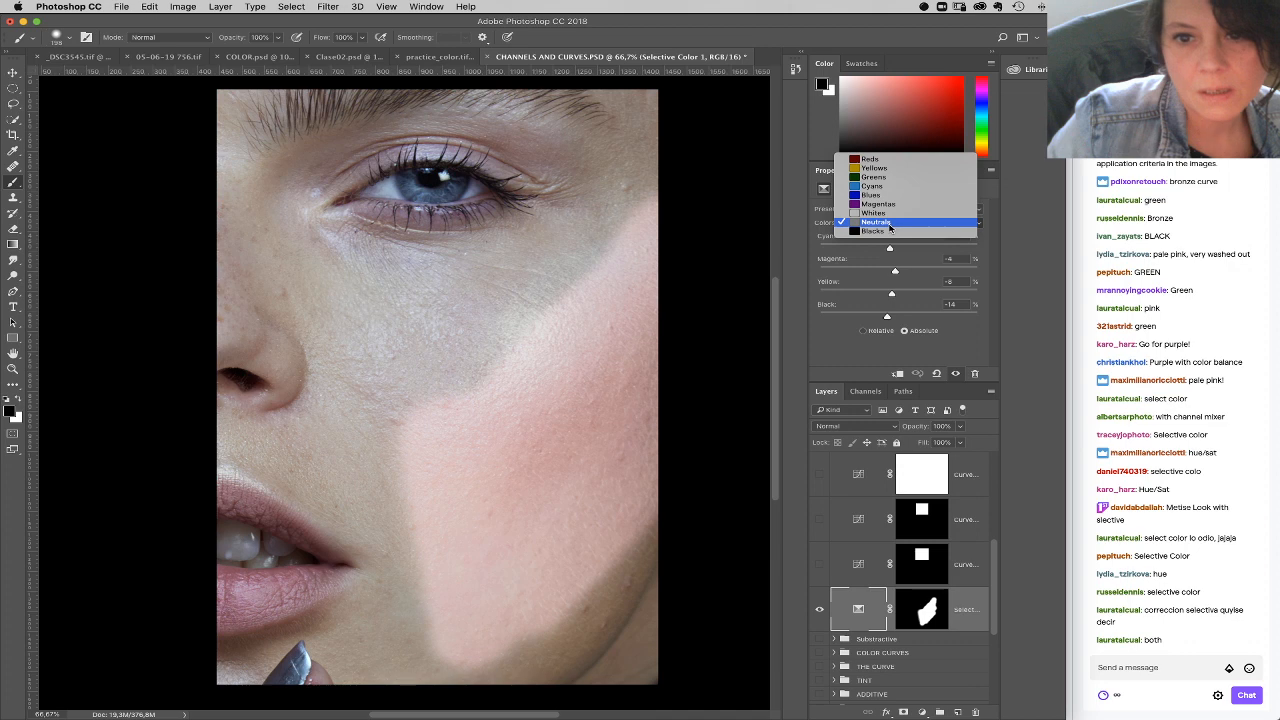
click(900, 211)
click(906, 318)
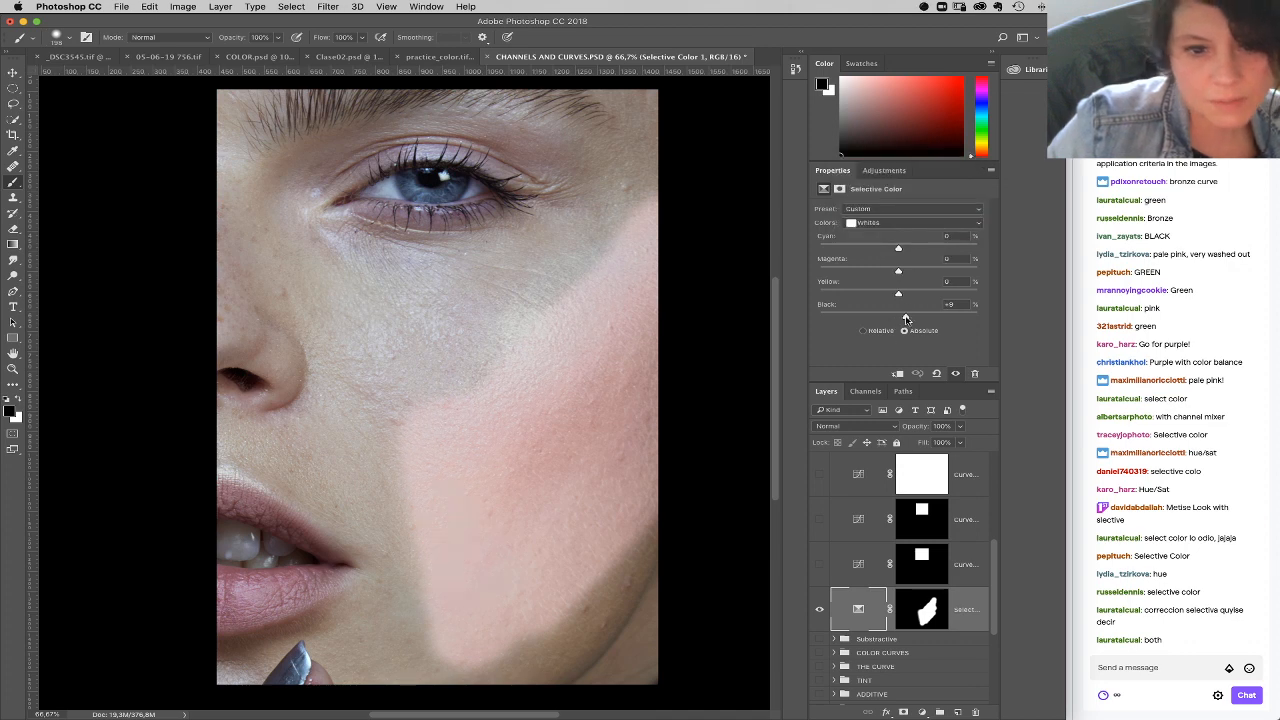
drag(906, 318, 901, 318)
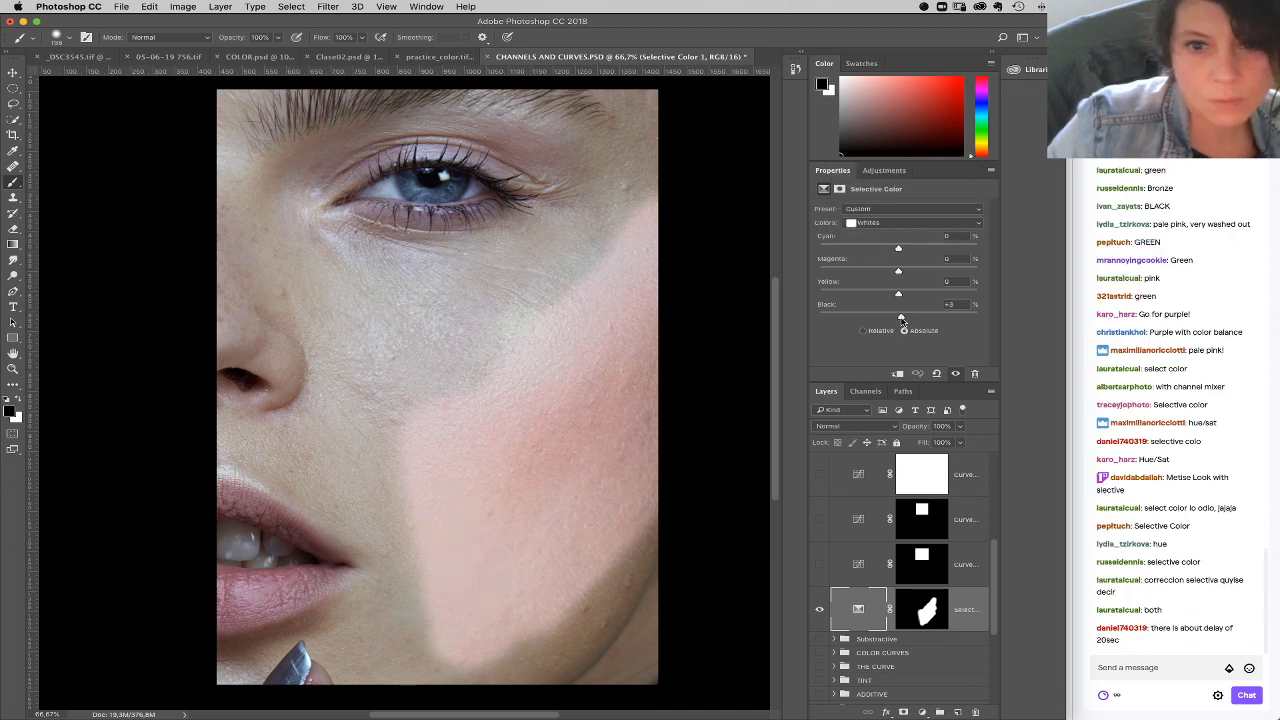
click(882, 223)
click(880, 240)
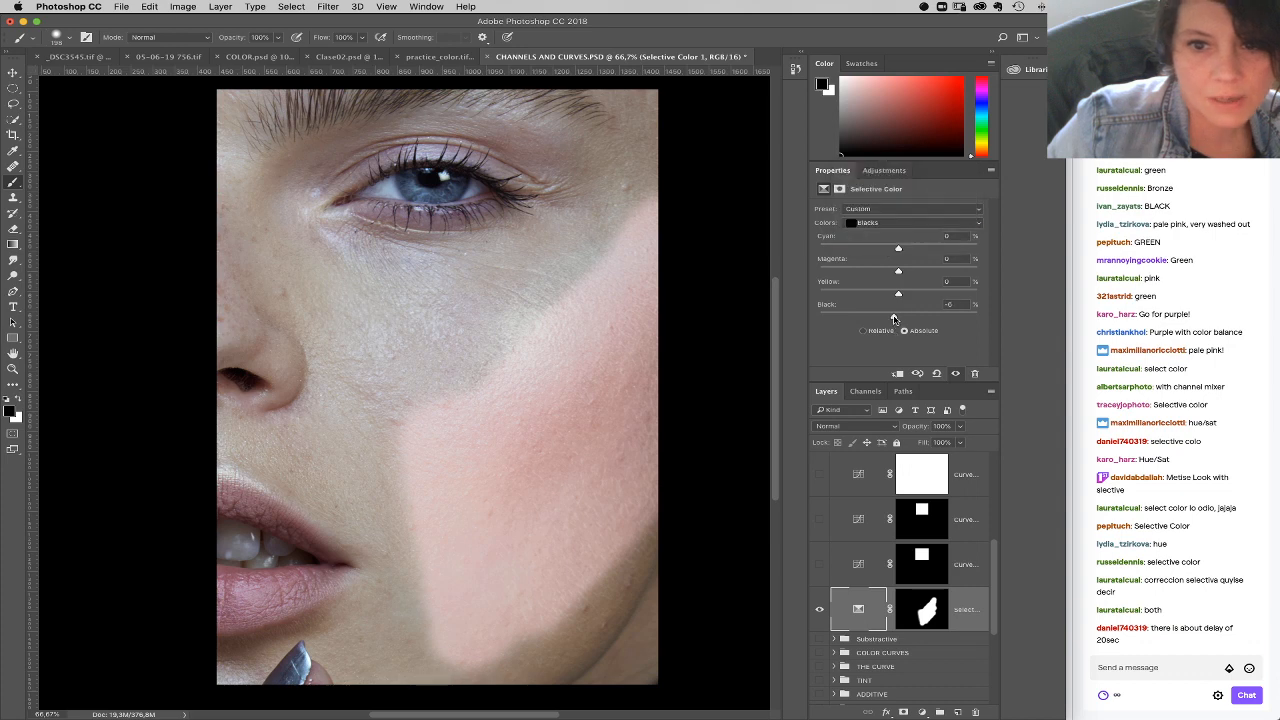
drag(894, 318, 876, 318)
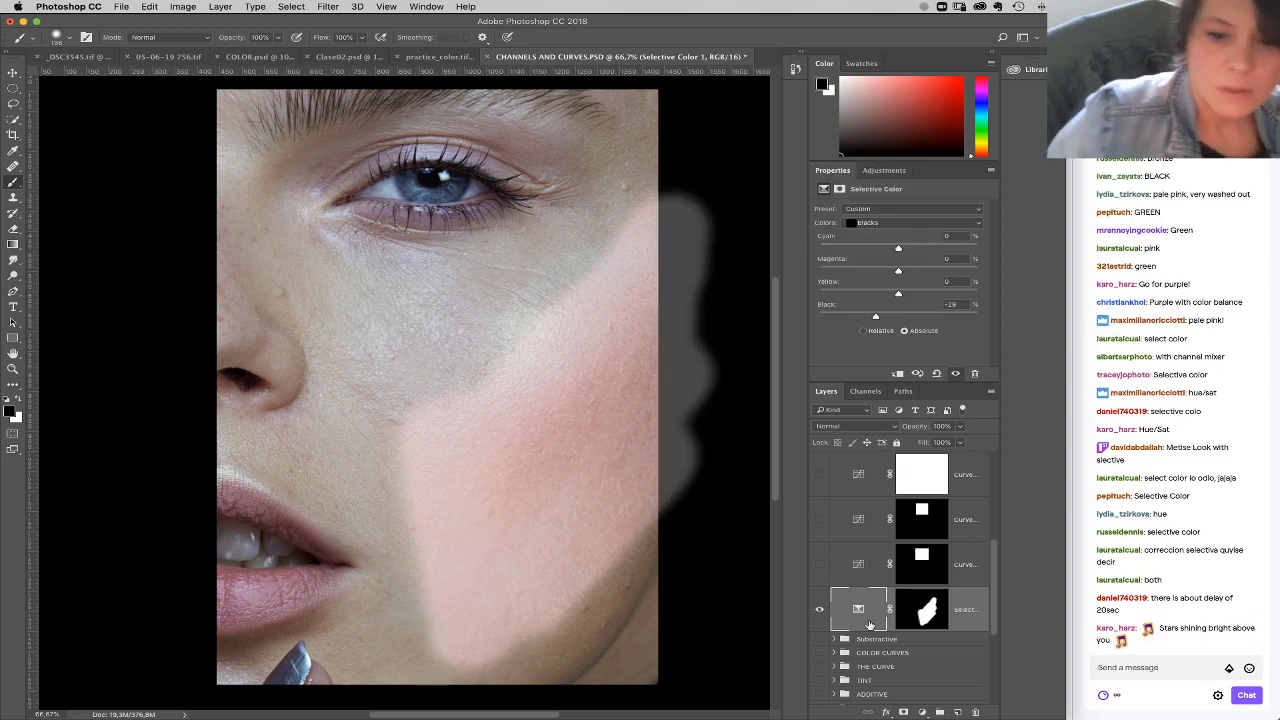
drag(990, 622, 998, 660)
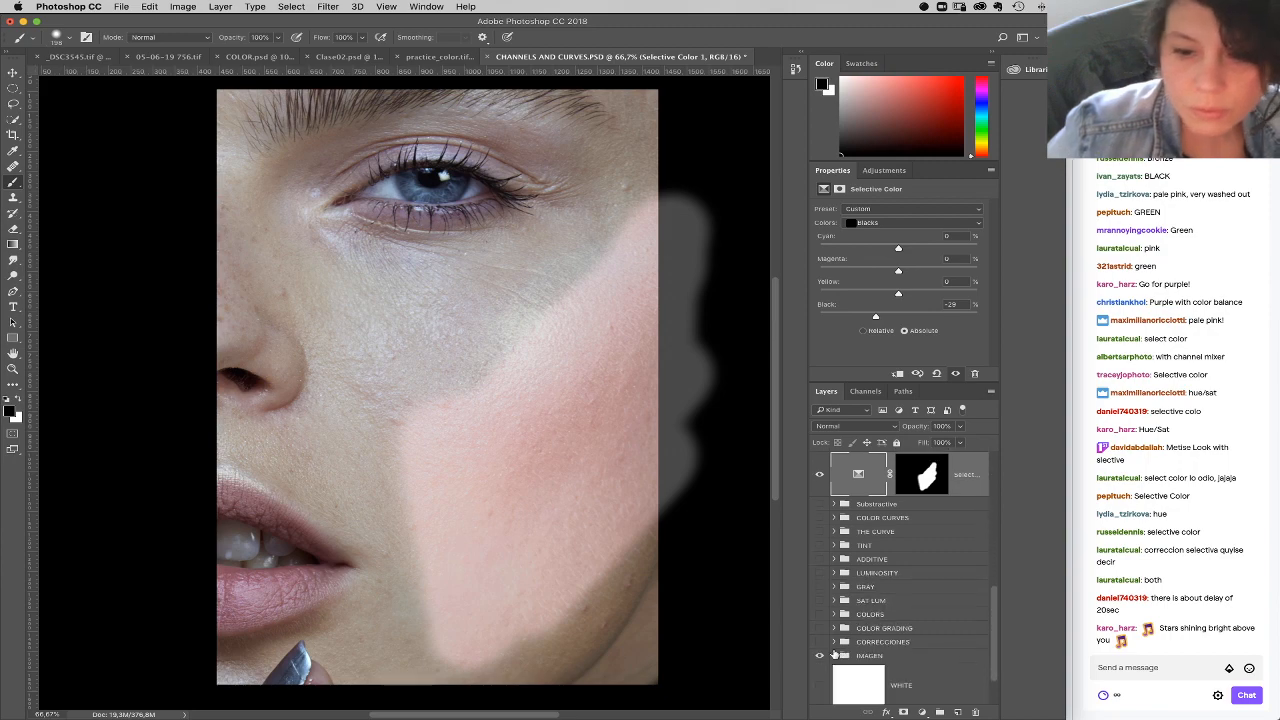
super+click(878, 680)
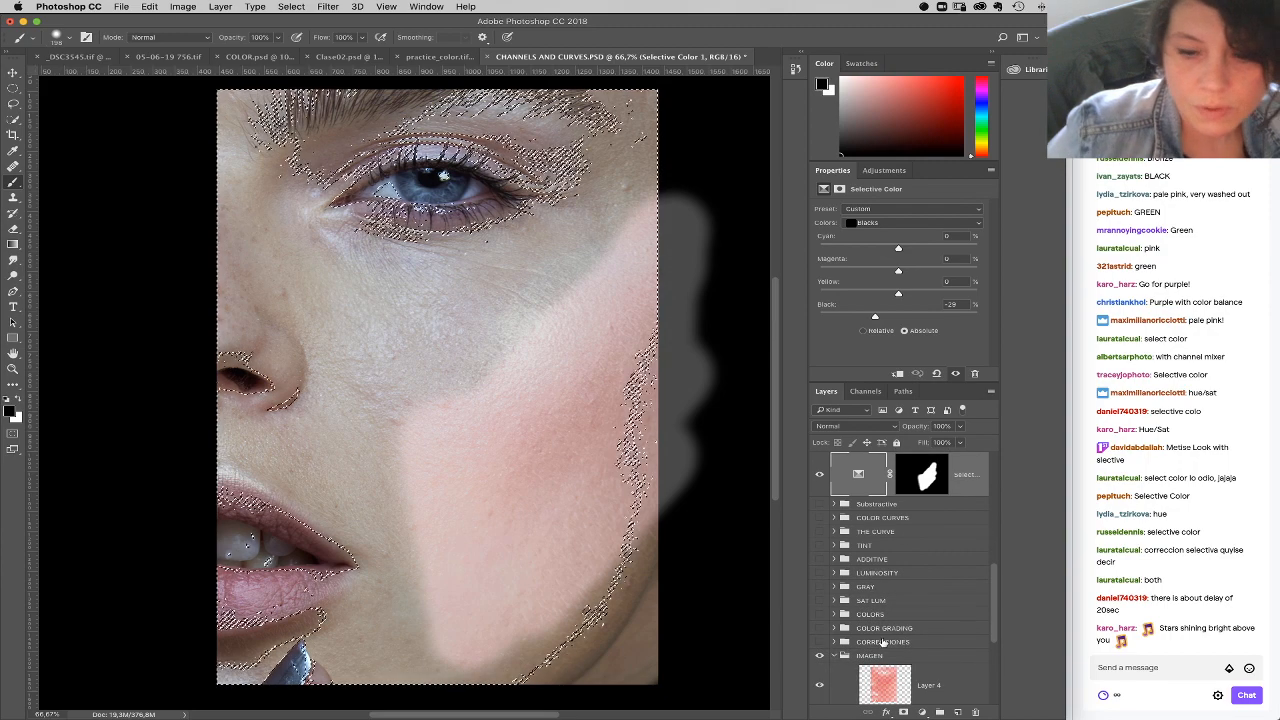
key(super+d)
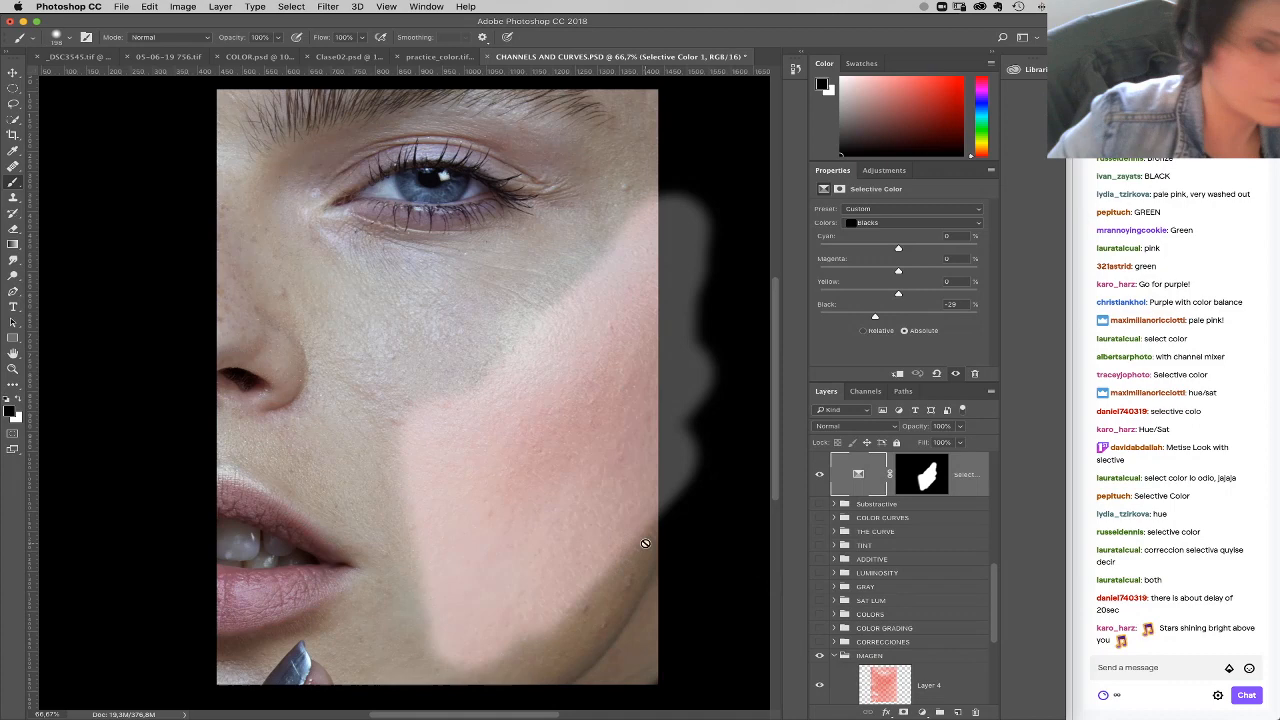
Step: Select the photo area with a rectangular marquee, invert the selection, and clear the Selective Color mask paint outside the photo
click(13, 104)
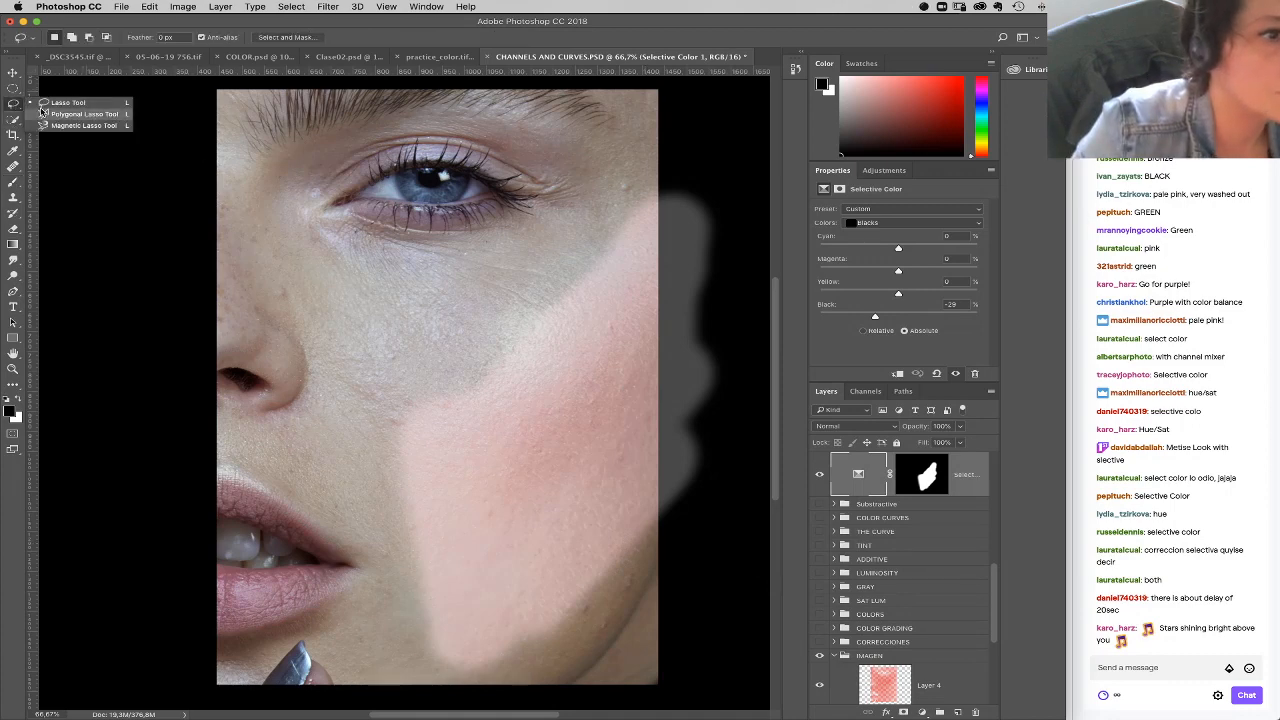
click(13, 89)
click(95, 89)
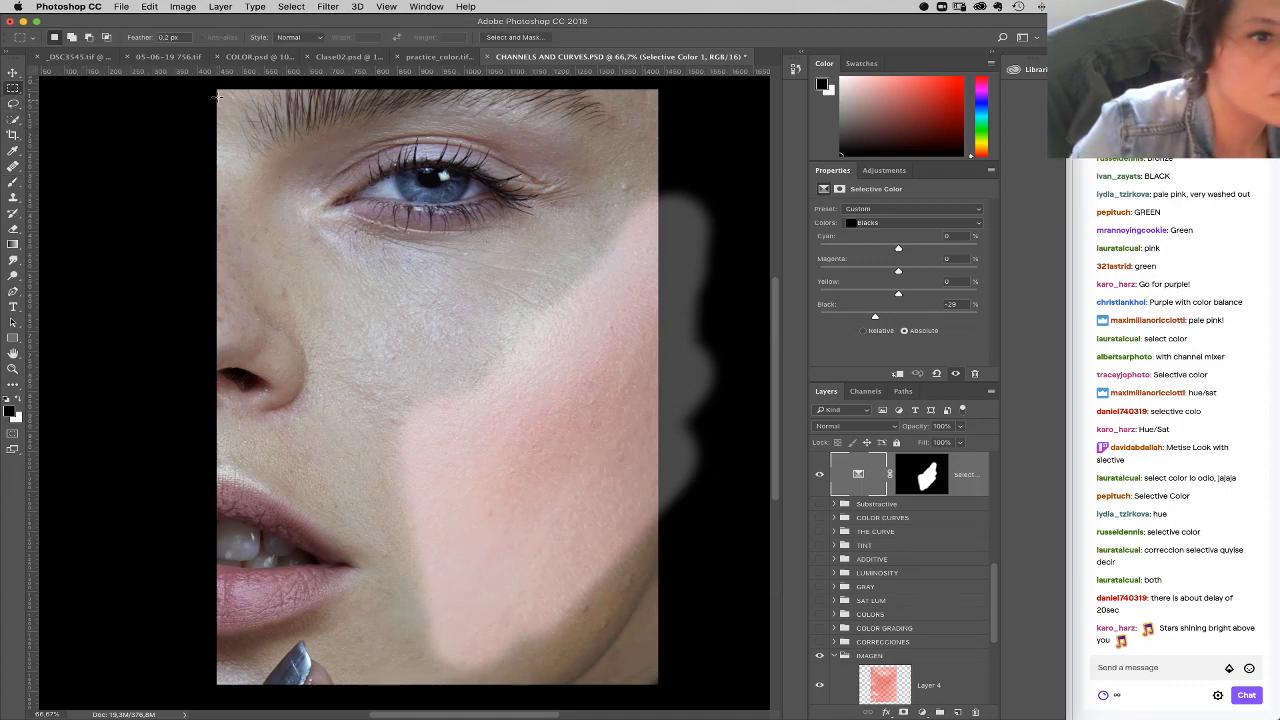
drag(215, 90, 658, 685)
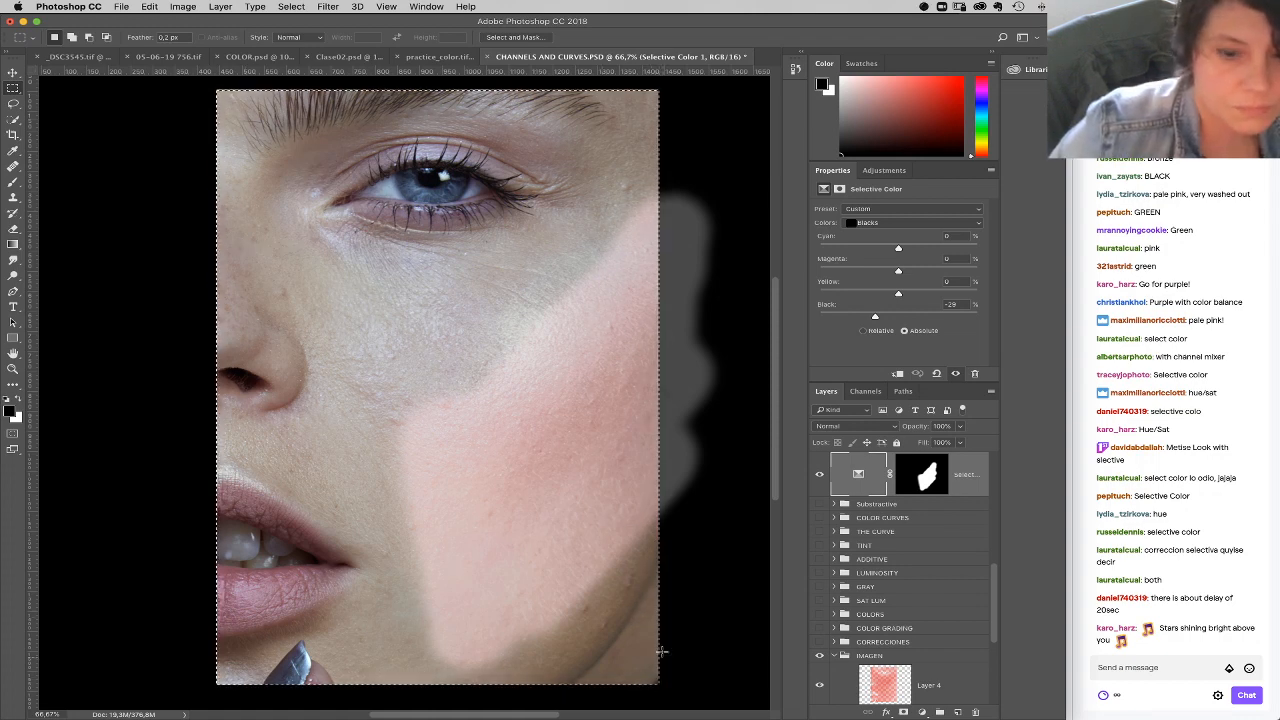
click(291, 7)
click(300, 40)
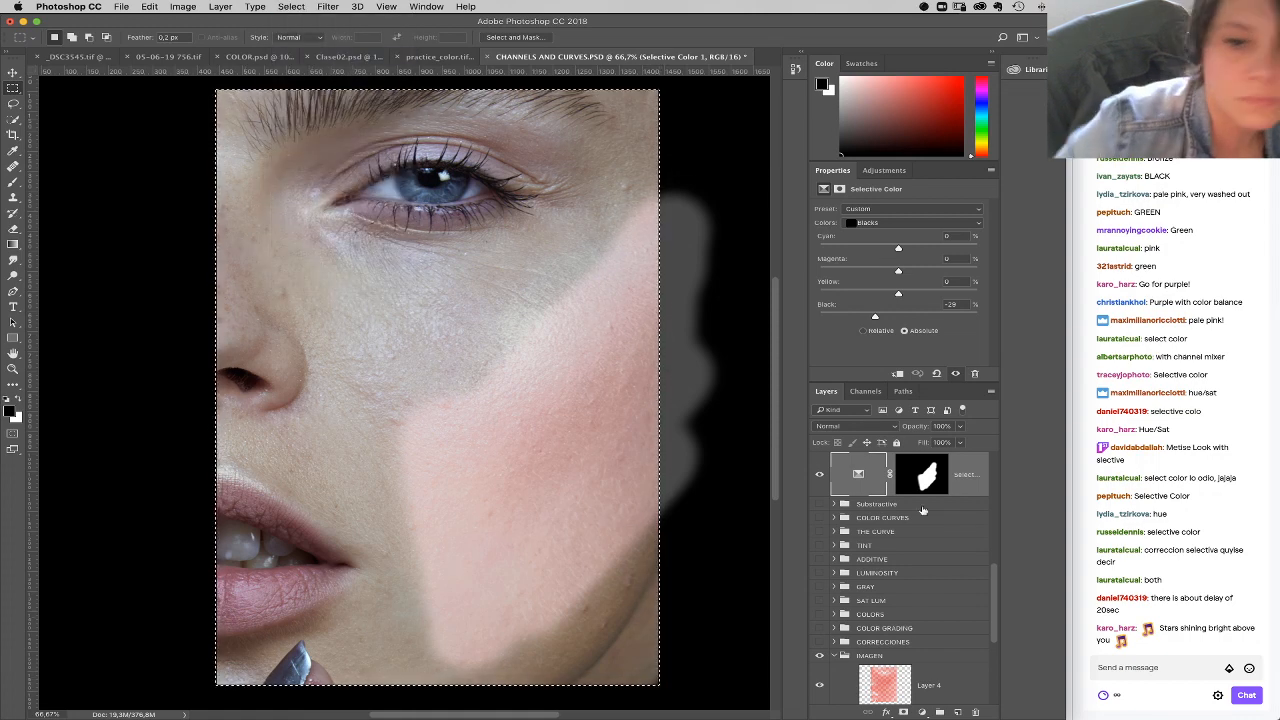
click(923, 493)
key(ctrl+a)
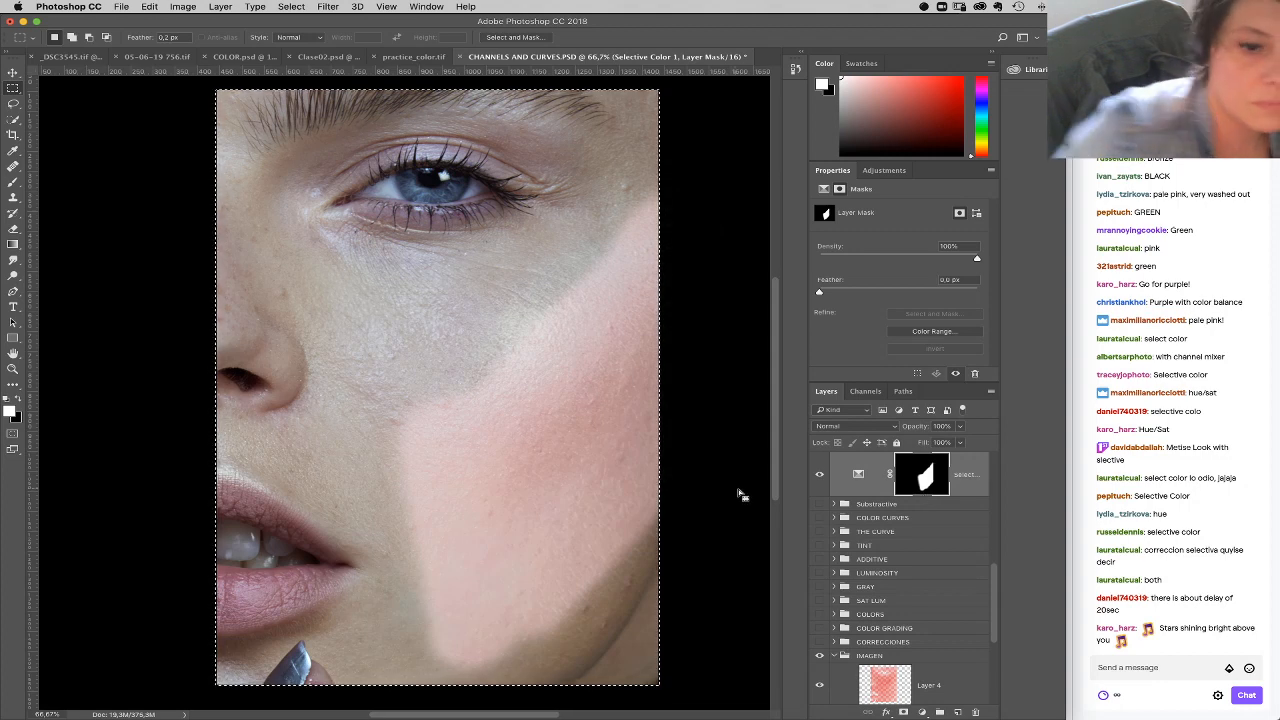
key(ctrl+d)
Step: Refine the Selective Color Neutrals to cyan -13, magenta -6, yellow -11 and black -7, comparing the cheek with the layer hidden and shown
click(852, 477)
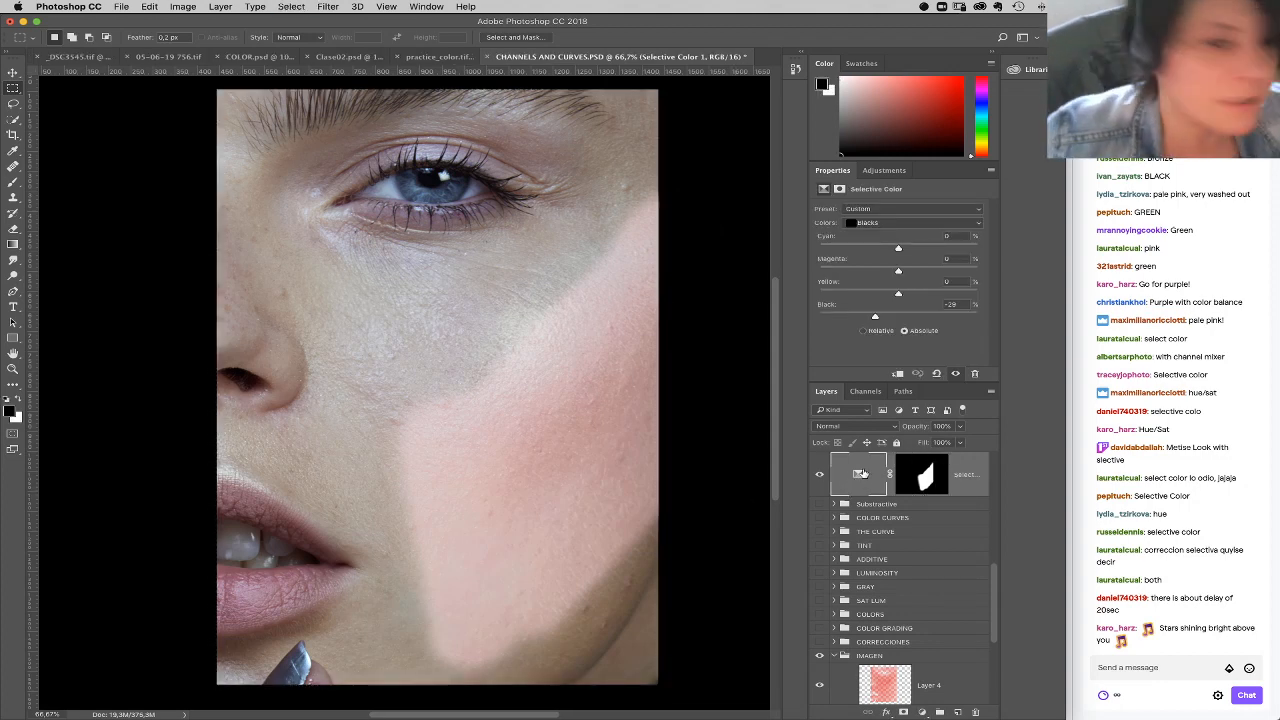
click(893, 223)
click(895, 213)
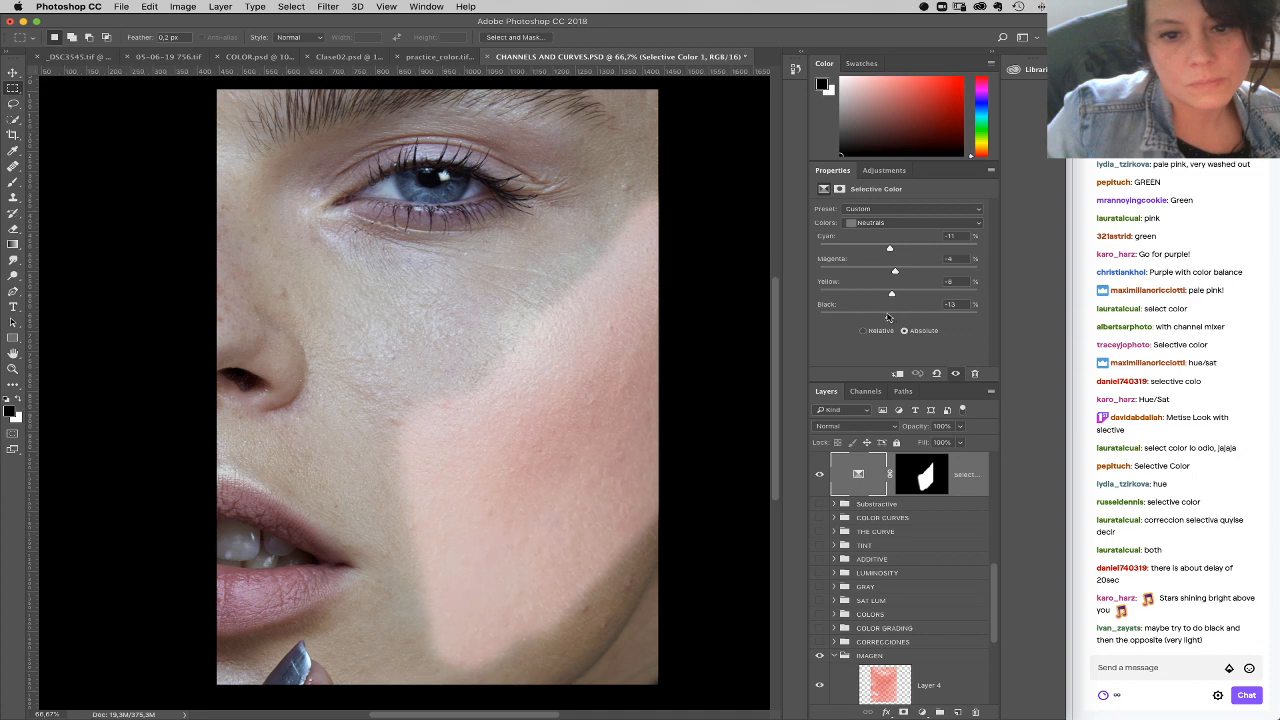
click(950, 303)
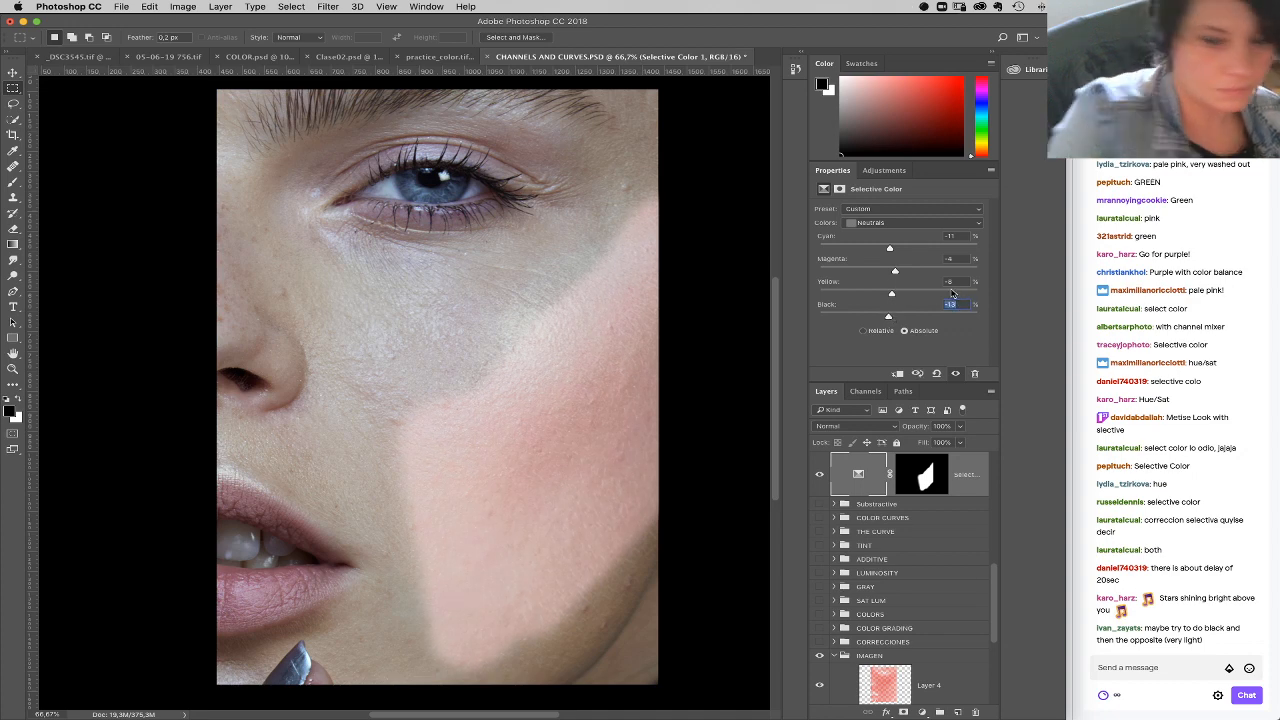
key(Down)
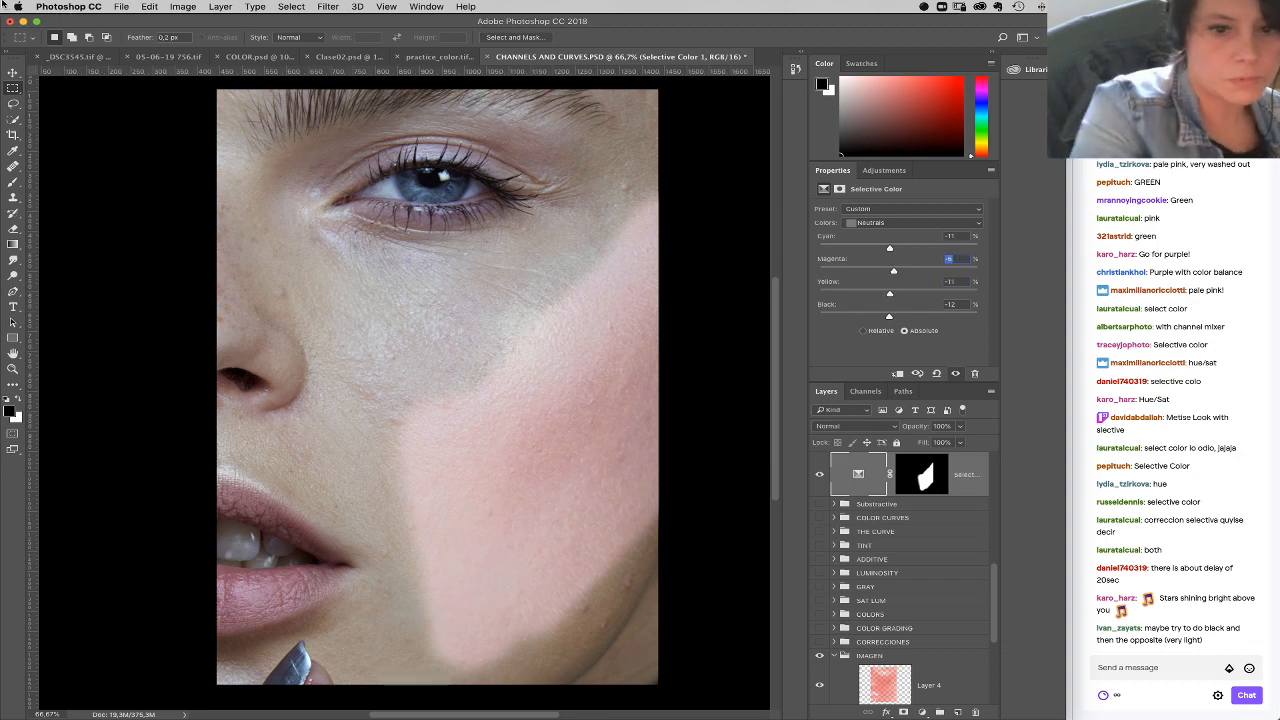
click(958, 235)
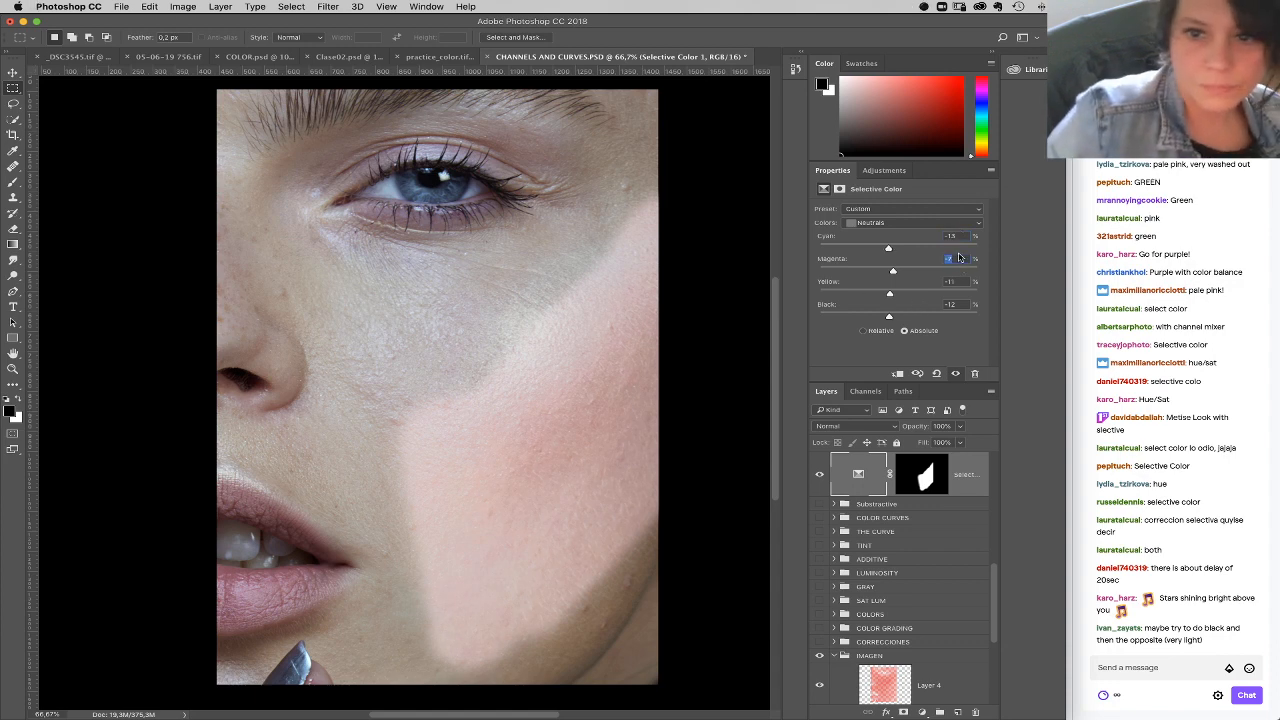
click(820, 475)
click(819, 475)
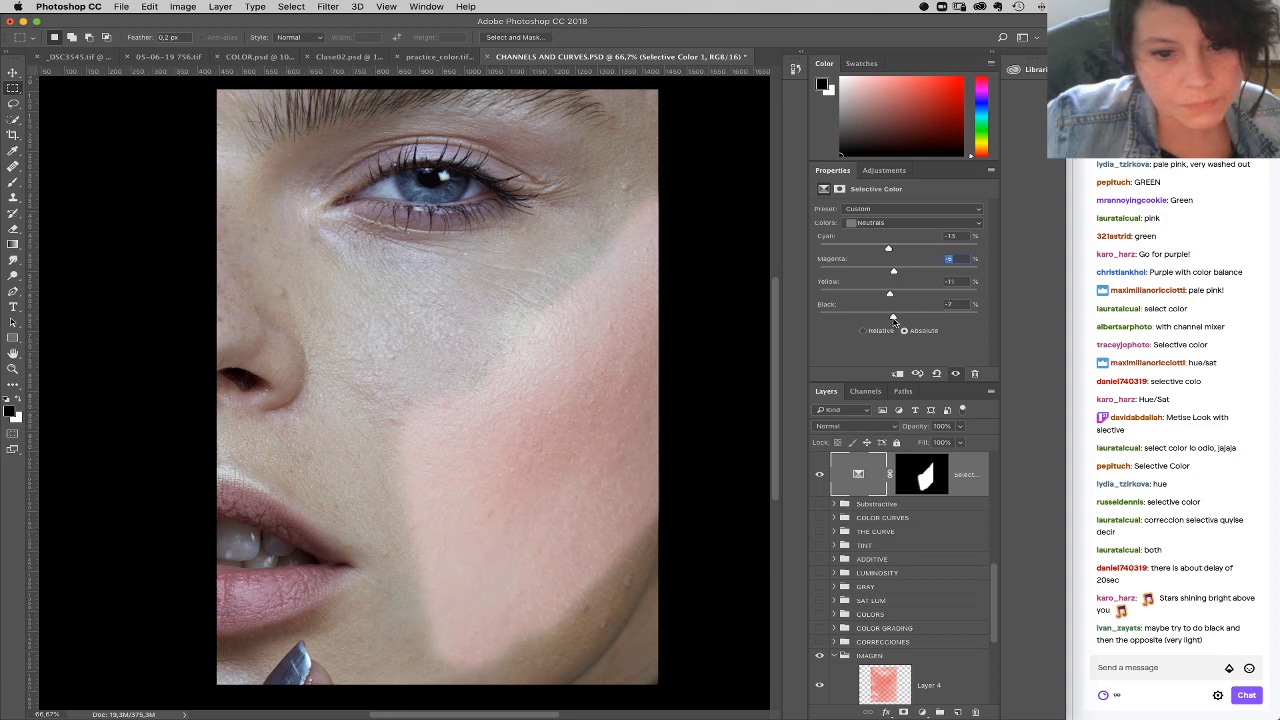
Step: Set the Selective Color Blacks to black -45, and the Whites to cyan -5, yellow -8 and black +10
click(911, 222)
click(880, 236)
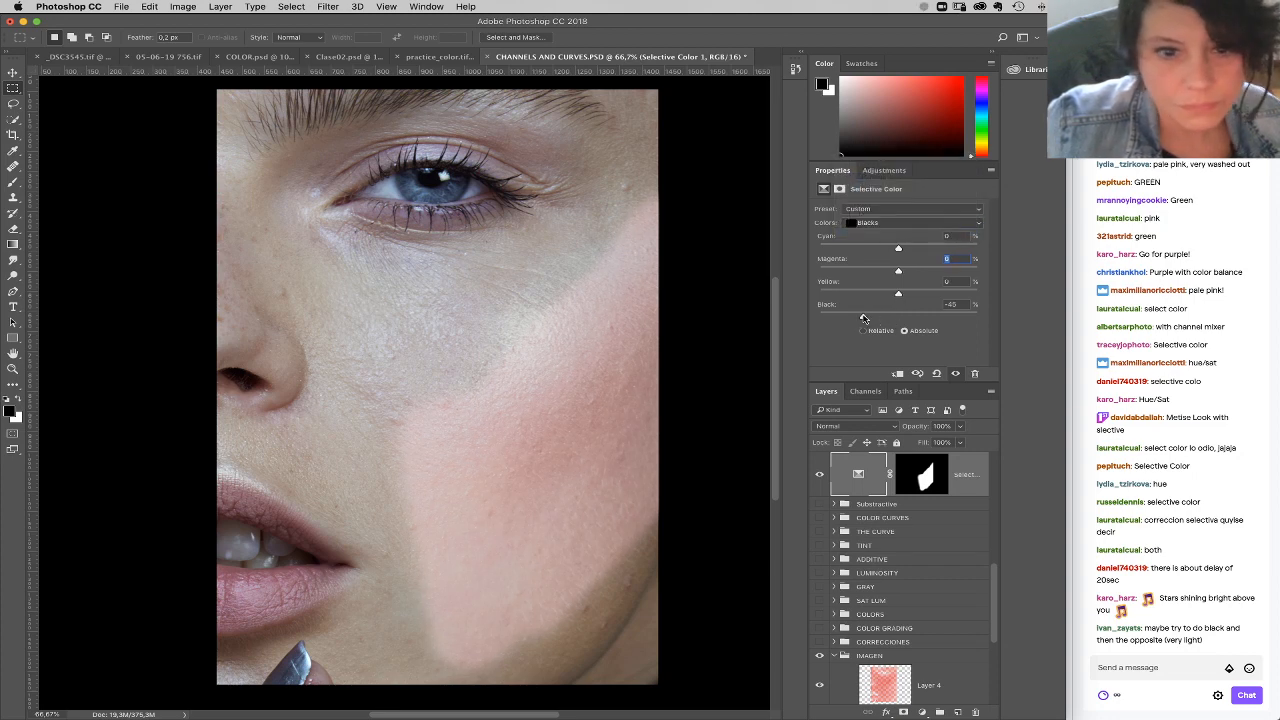
click(886, 223)
click(882, 196)
drag(919, 317, 910, 319)
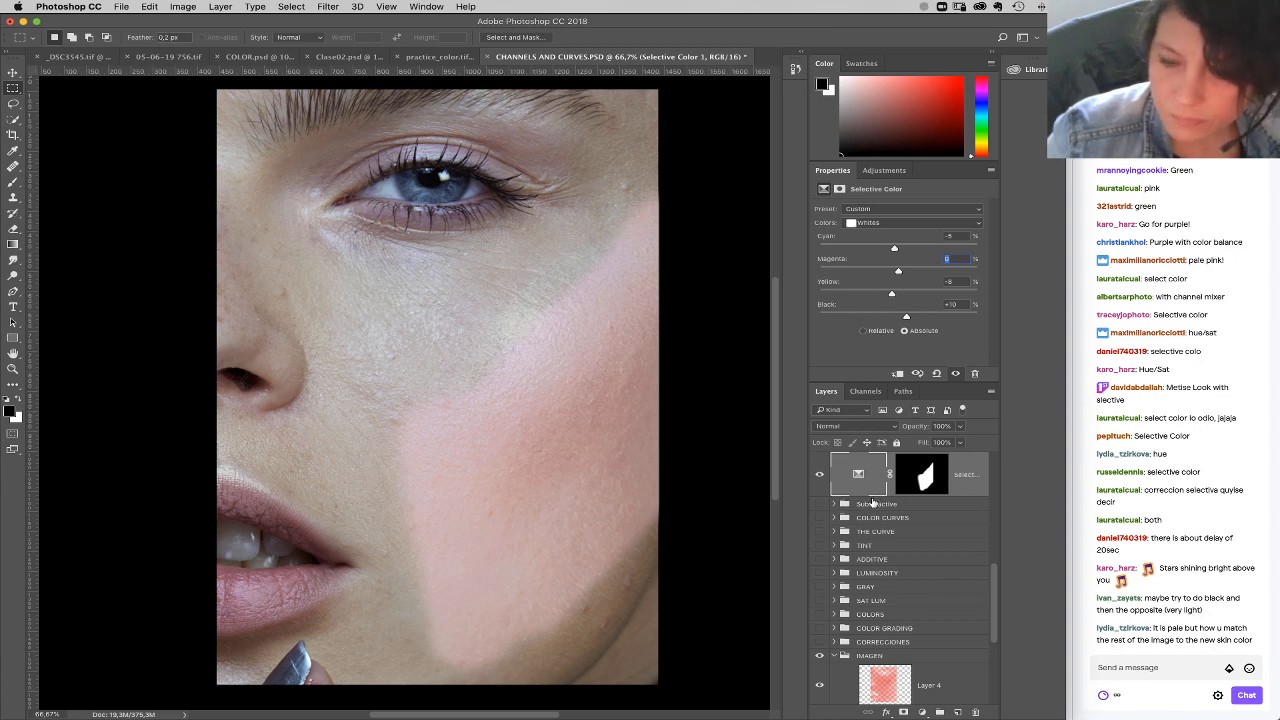
Step: Paint white on the Selective Color mask to extend the pale pink correction across the rest of the face
click(926, 480)
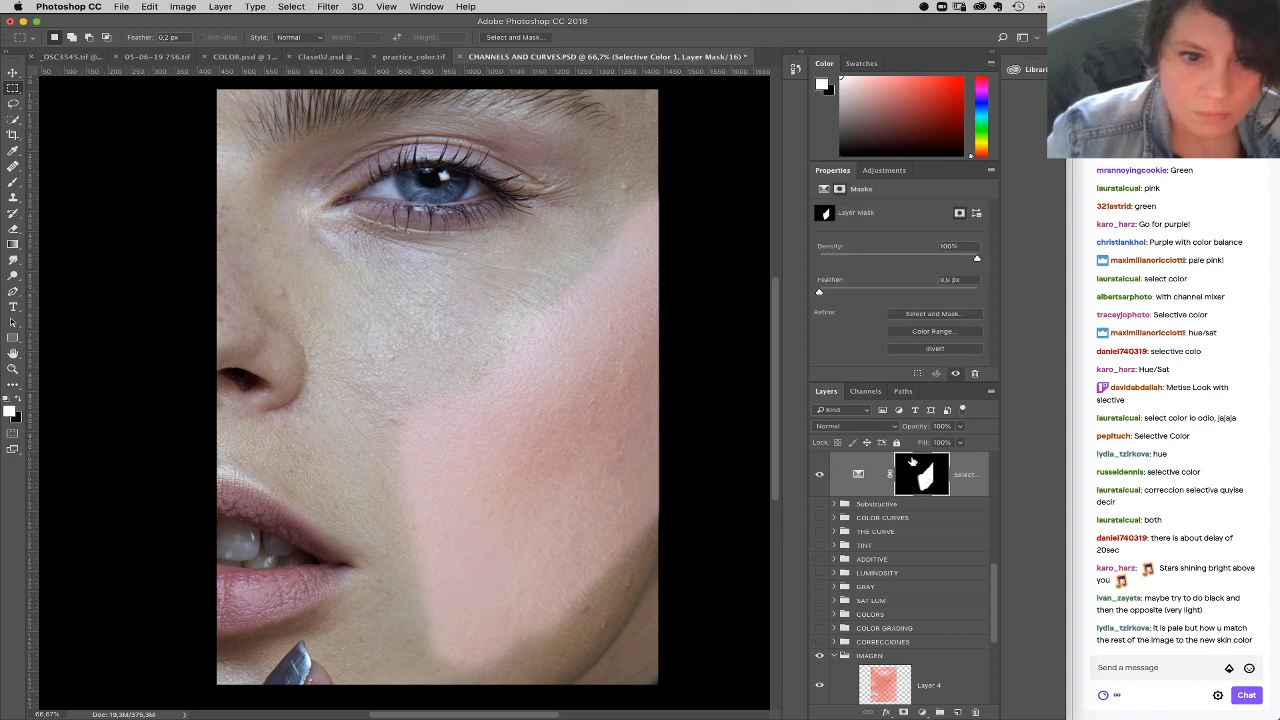
key(b)
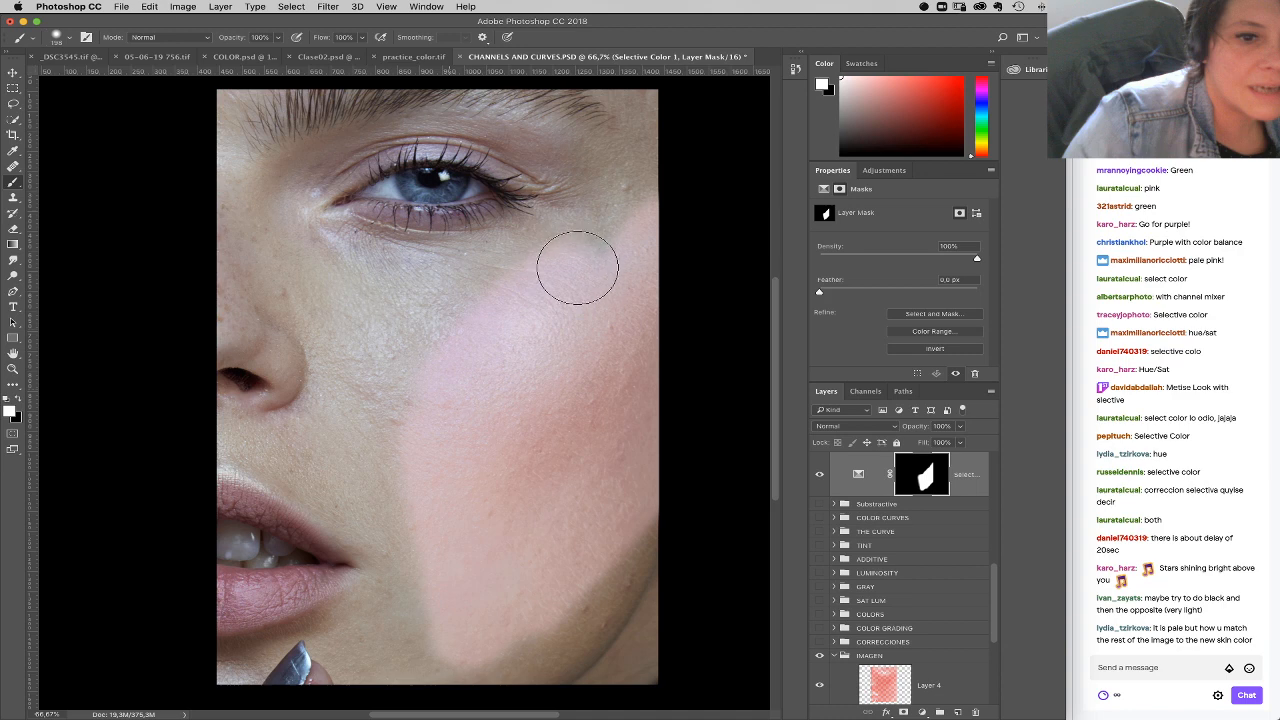
mouse_move(373, 349)
mouse_down()
mouse_move(500, 272)
mouse_move(401, 267)
mouse_move(490, 268)
mouse_move(554, 238)
mouse_move(485, 257)
mouse_move(623, 191)
mouse_move(576, 156)
mouse_move(545, 157)
mouse_move(638, 110)
mouse_move(534, 70)
mouse_move(290, 100)
mouse_move(380, 92)
mouse_move(406, 98)
mouse_move(408, 115)
mouse_move(322, 104)
mouse_move(223, 130)
mouse_move(287, 173)
mouse_move(331, 253)
mouse_move(406, 242)
mouse_move(455, 254)
mouse_move(577, 208)
mouse_move(494, 124)
mouse_move(544, 151)
mouse_move(323, 132)
mouse_move(302, 145)
mouse_move(285, 297)
mouse_move(241, 251)
mouse_move(228, 351)
mouse_move(232, 408)
mouse_move(263, 438)
mouse_move(254, 446)
mouse_move(326, 473)
mouse_move(257, 436)
mouse_move(342, 365)
mouse_move(492, 513)
mouse_move(469, 612)
mouse_move(414, 619)
mouse_move(432, 583)
mouse_move(340, 648)
mouse_move(253, 669)
mouse_move(352, 650)
mouse_move(392, 675)
mouse_move(538, 666)
mouse_move(594, 607)
mouse_move(621, 551)
mouse_move(597, 654)
mouse_move(469, 652)
mouse_move(437, 665)
mouse_move(318, 653)
mouse_move(299, 635)
mouse_move(269, 504)
mouse_move(249, 575)
mouse_move(278, 619)
mouse_move(323, 543)
mouse_up()
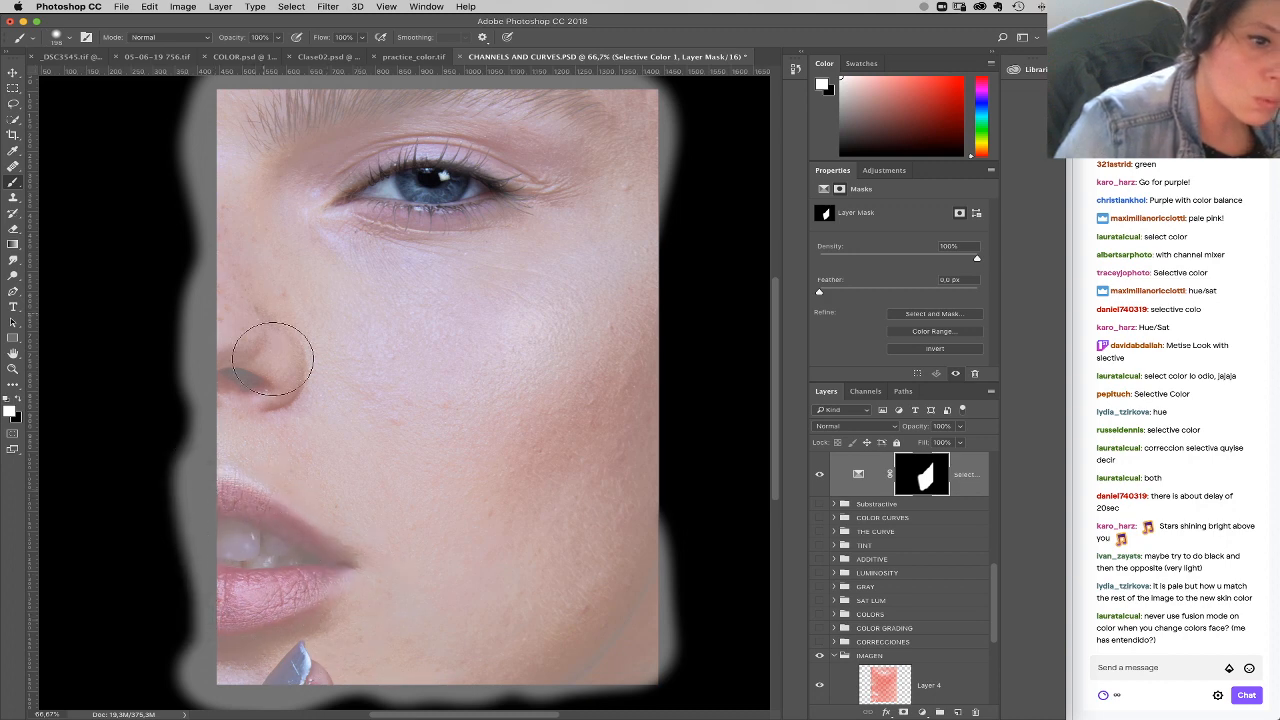
drag(274, 422, 305, 490)
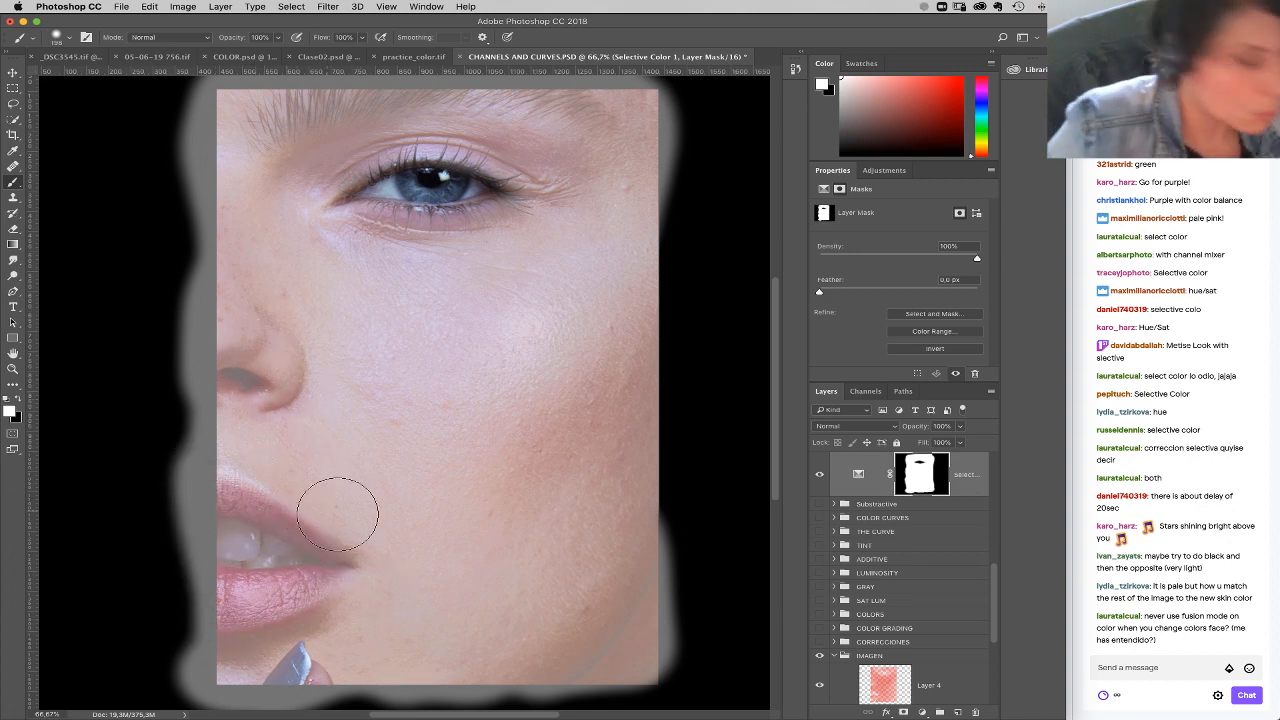
Step: Load the RGB channel's luminosity as a selection and hide the Selective Color layer
click(866, 392)
super+click(836, 418)
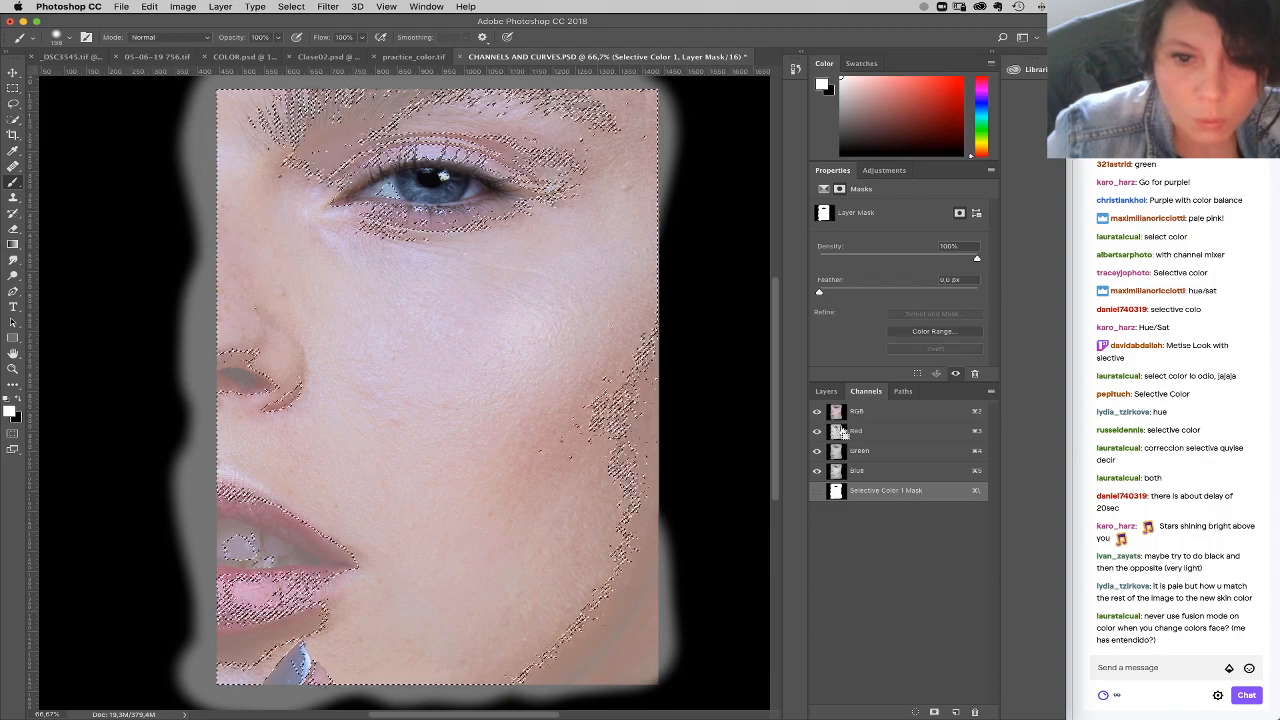
click(826, 391)
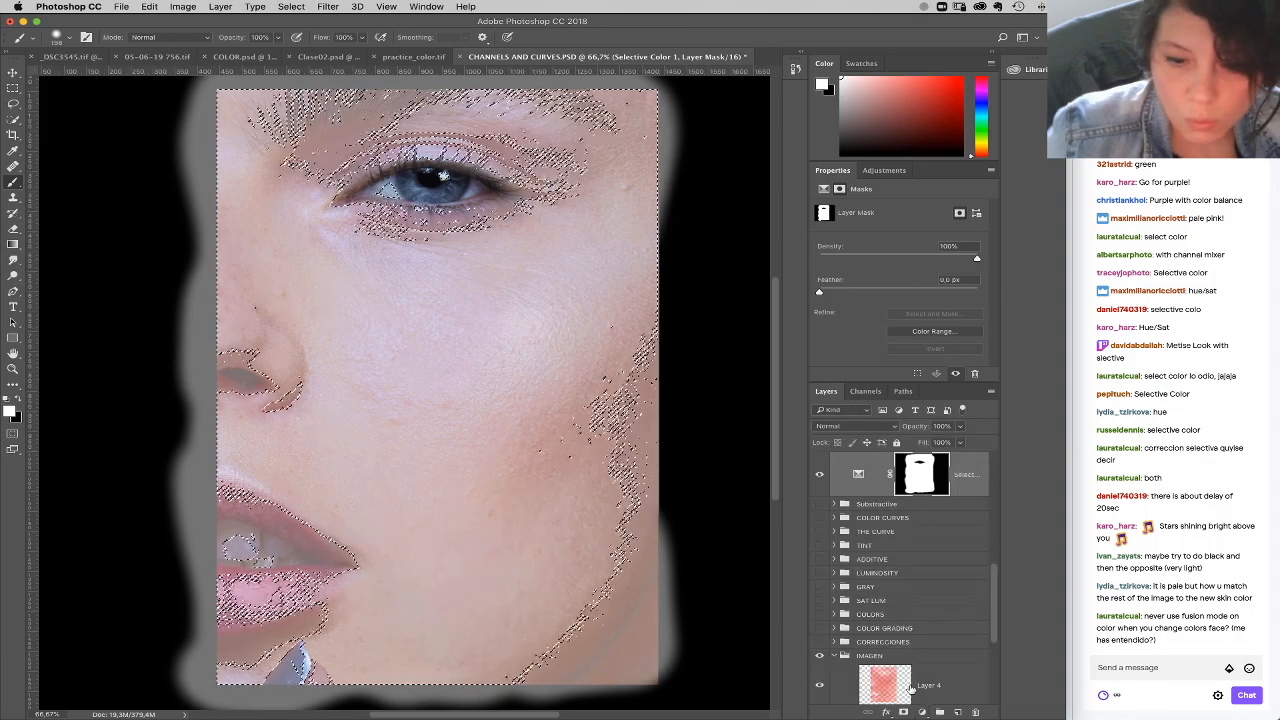
click(821, 476)
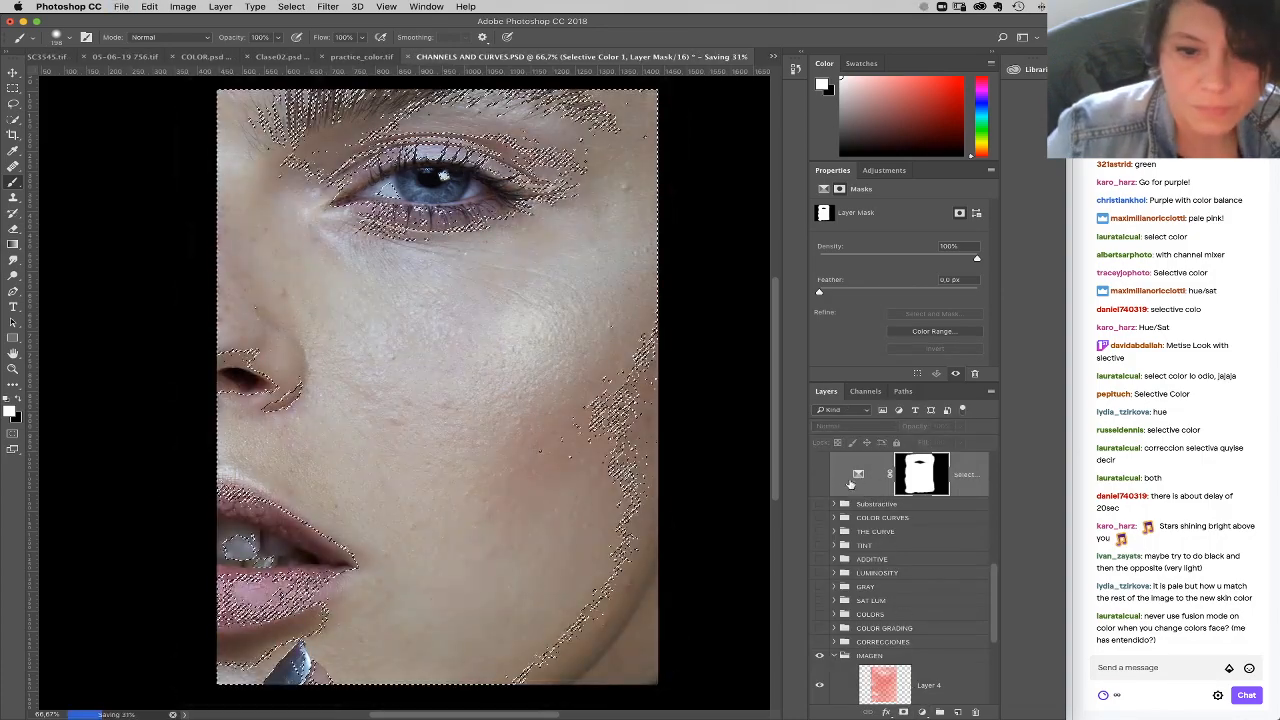
Step: Create an alpha channel from the RGB channel's luminosity, invert it and load it as a selection
click(866, 391)
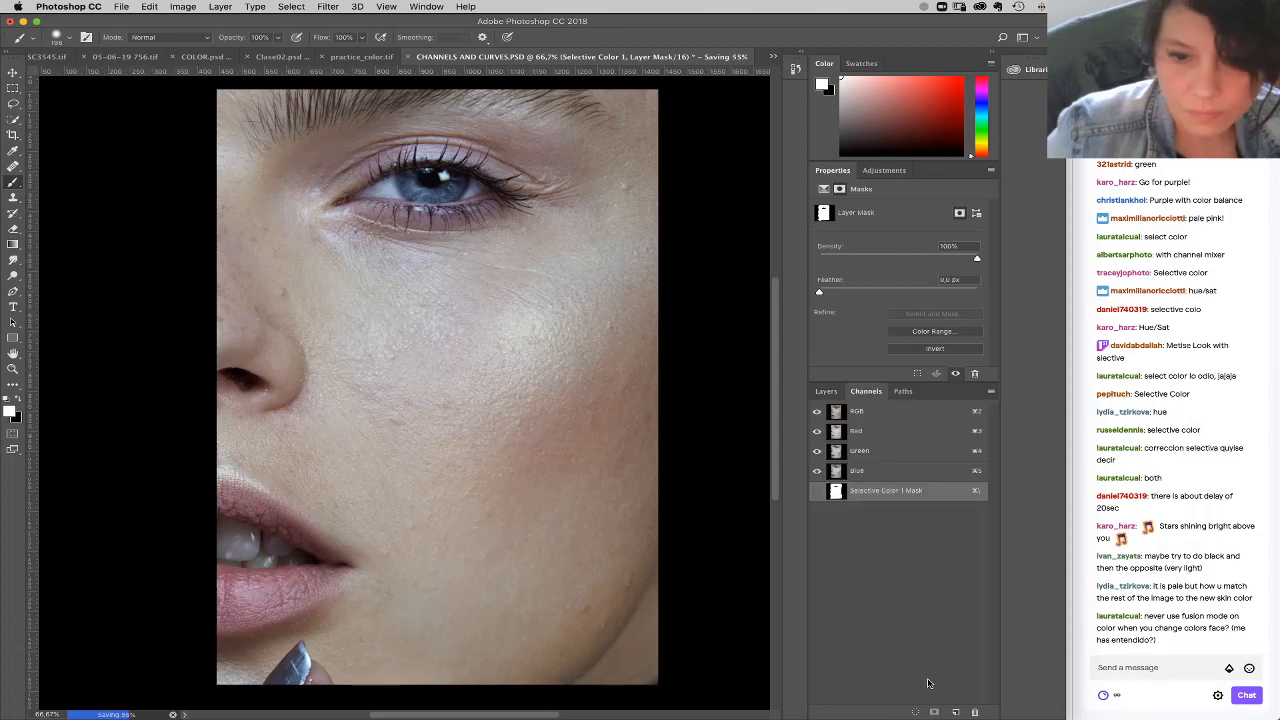
super+click(838, 418)
click(955, 713)
click(862, 512)
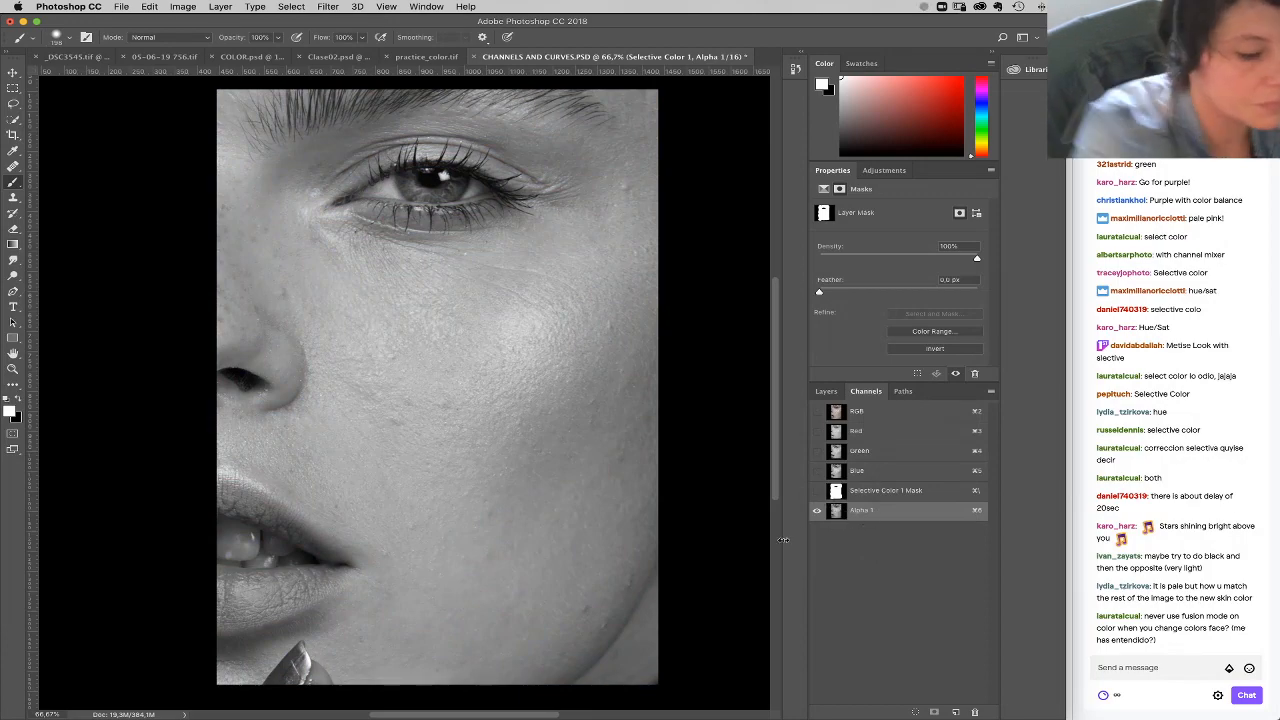
key(super+i)
super+click(836, 512)
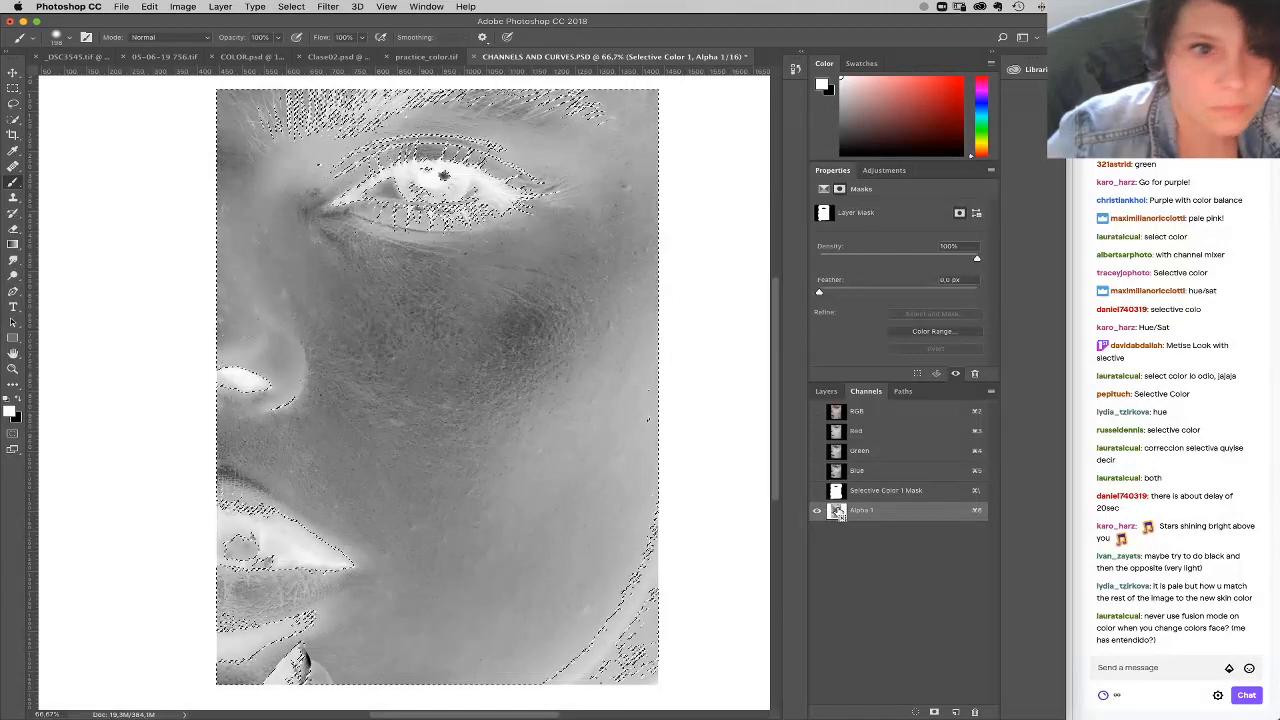
Step: Darken the selected dark tones on the Selective Color mask, deselect, and lower the visible layer's opacity to 80%
click(872, 412)
click(827, 392)
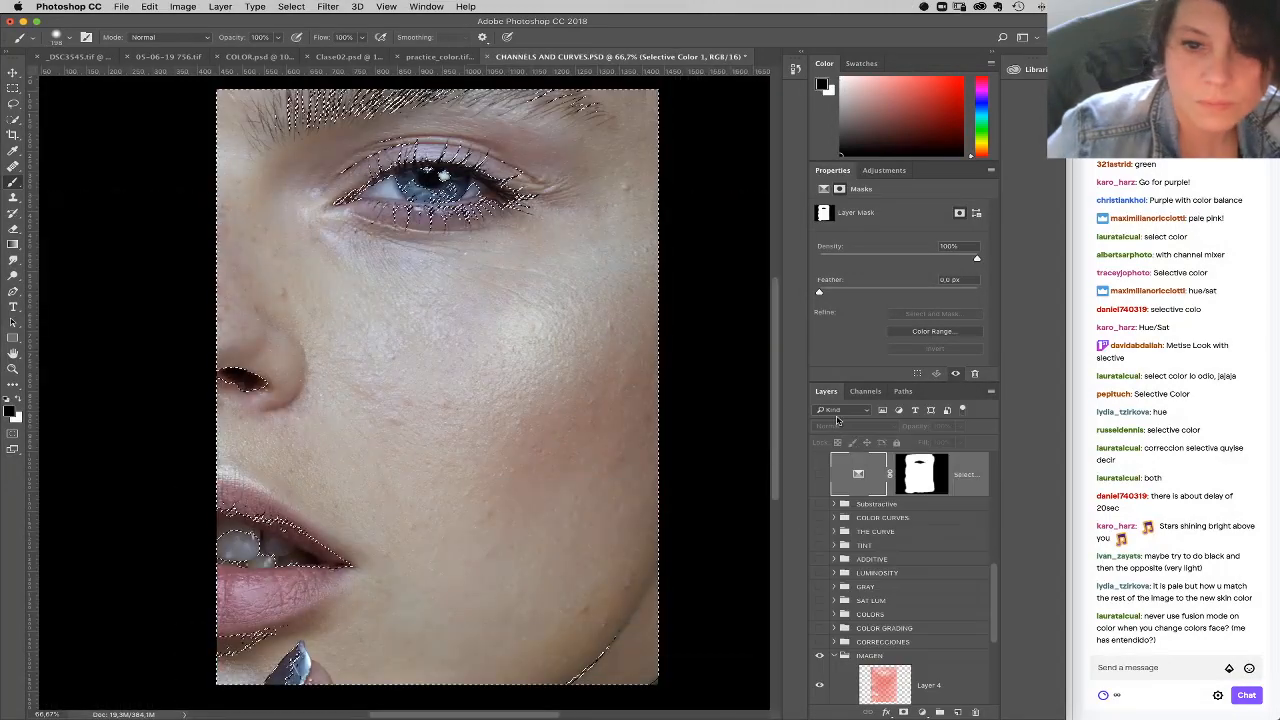
click(921, 474)
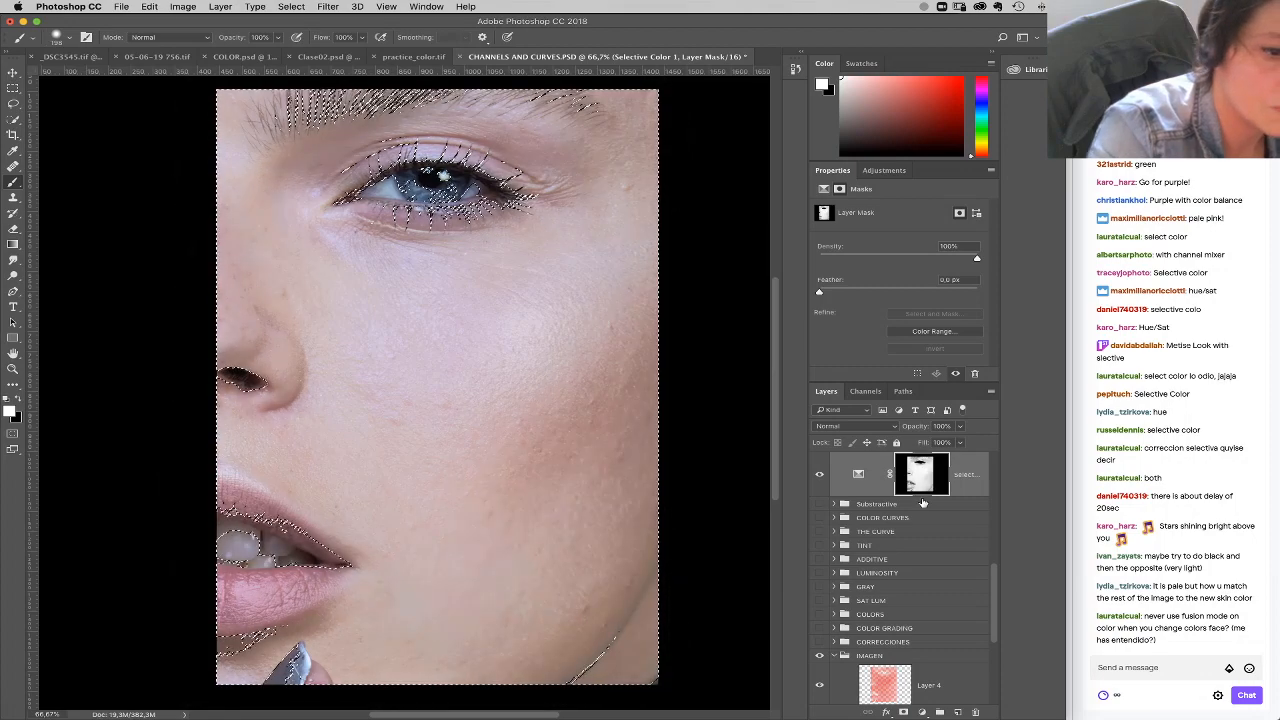
key(super+d)
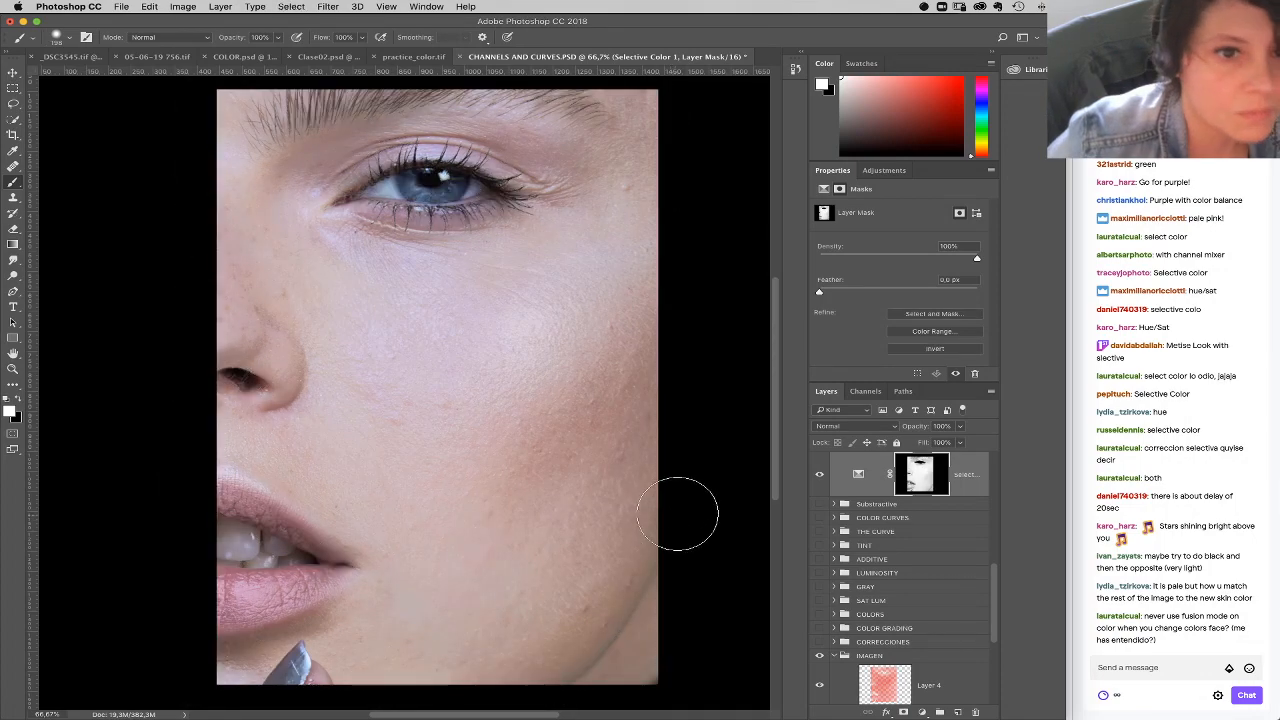
drag(959, 426, 938, 446)
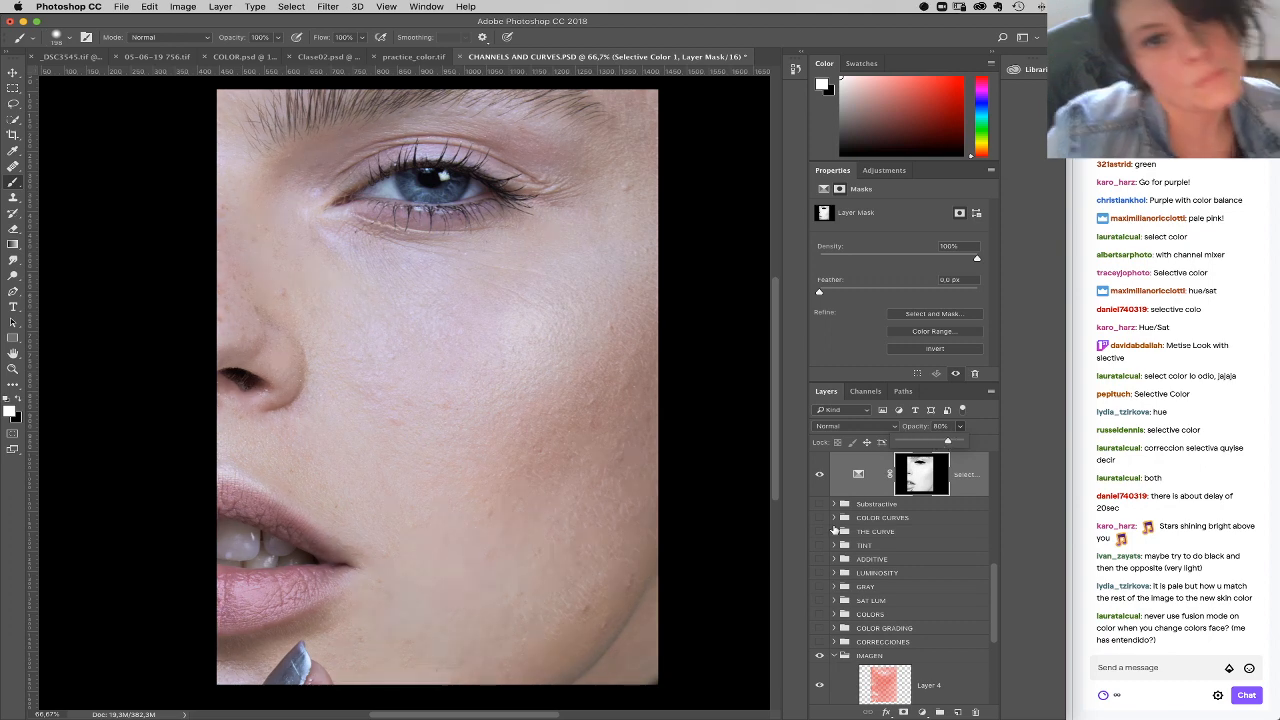
click(922, 712)
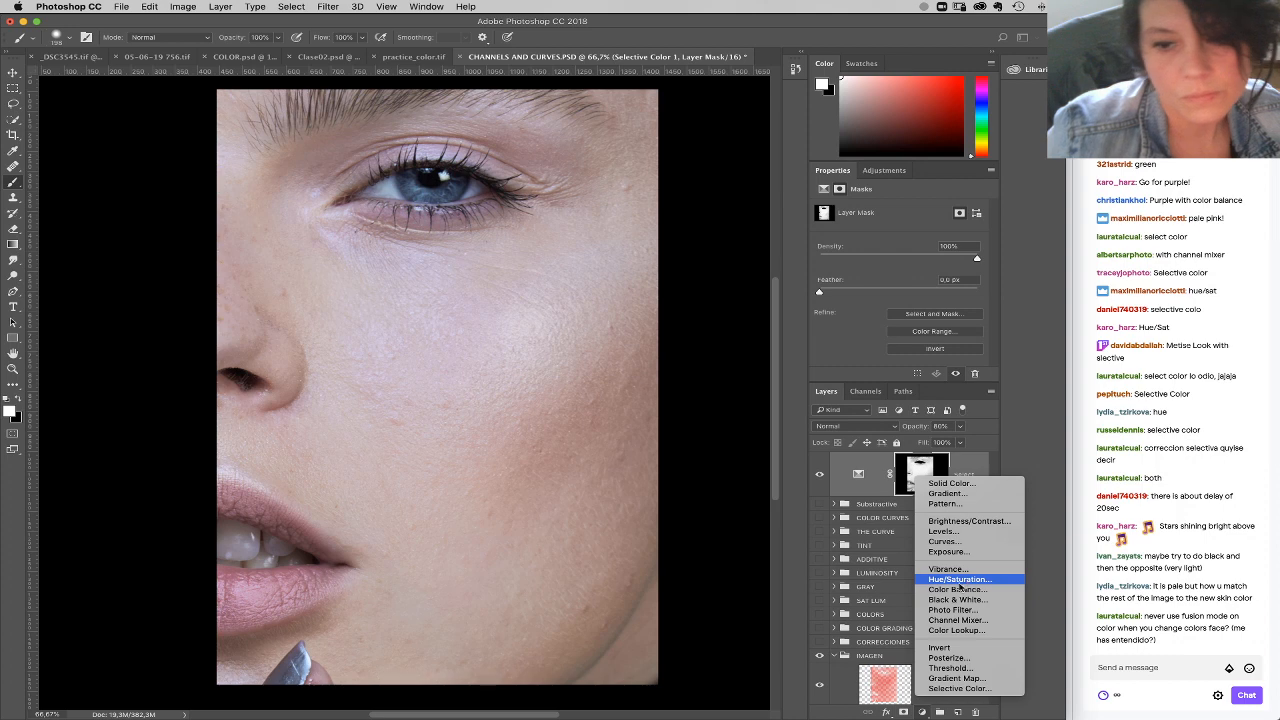
click(960, 582)
key(super+z)
click(922, 712)
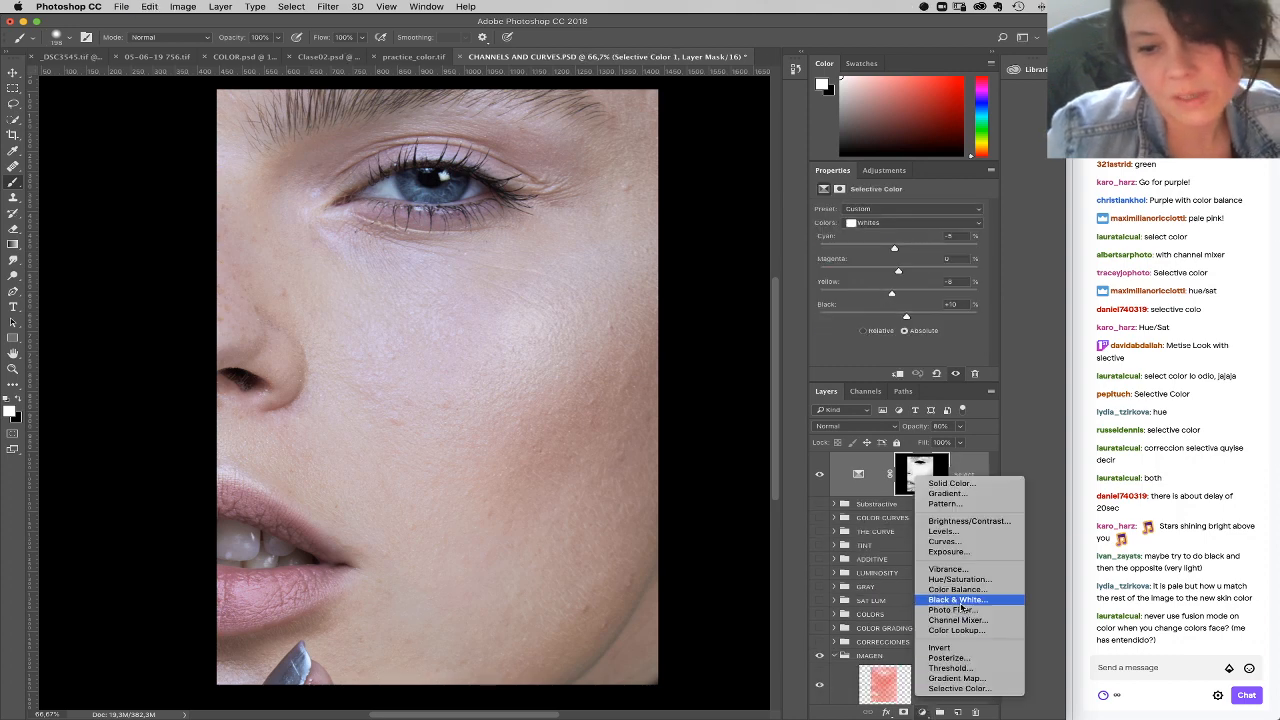
key(Escape)
click(860, 222)
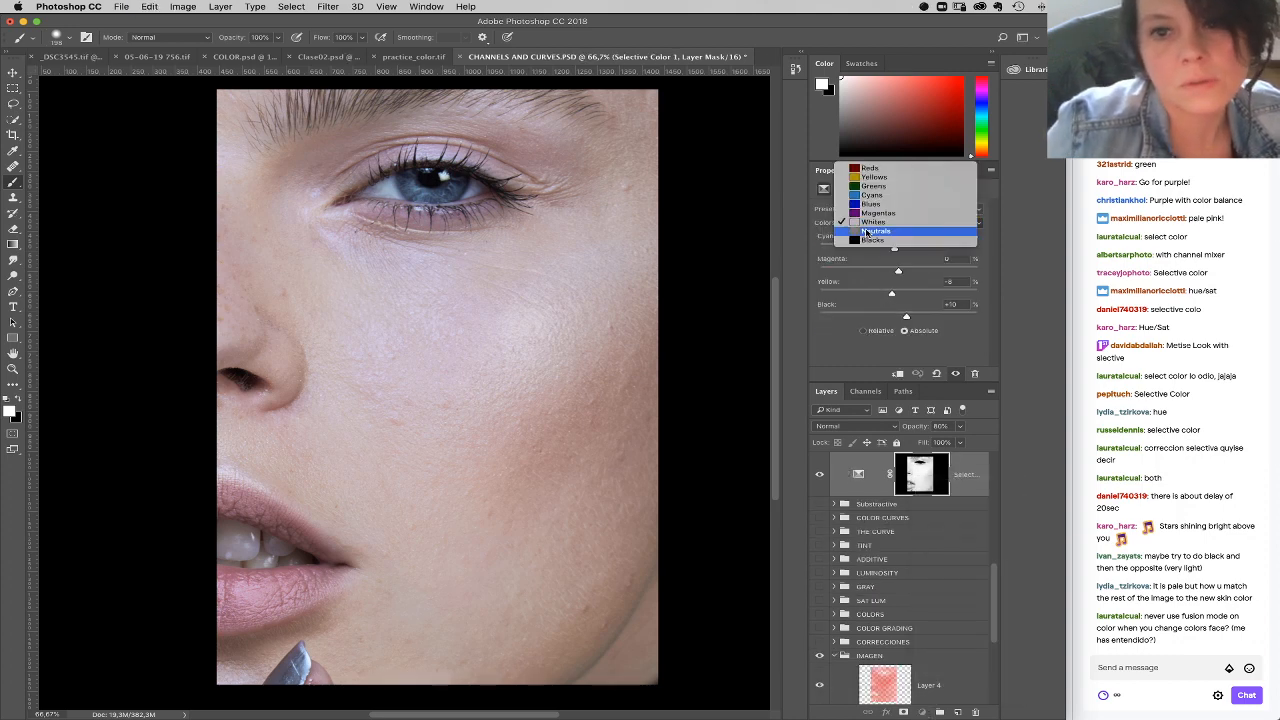
click(868, 232)
Step: Add a second Selective Color layer and set its Yellows to magenta +31 and yellow -12
click(922, 712)
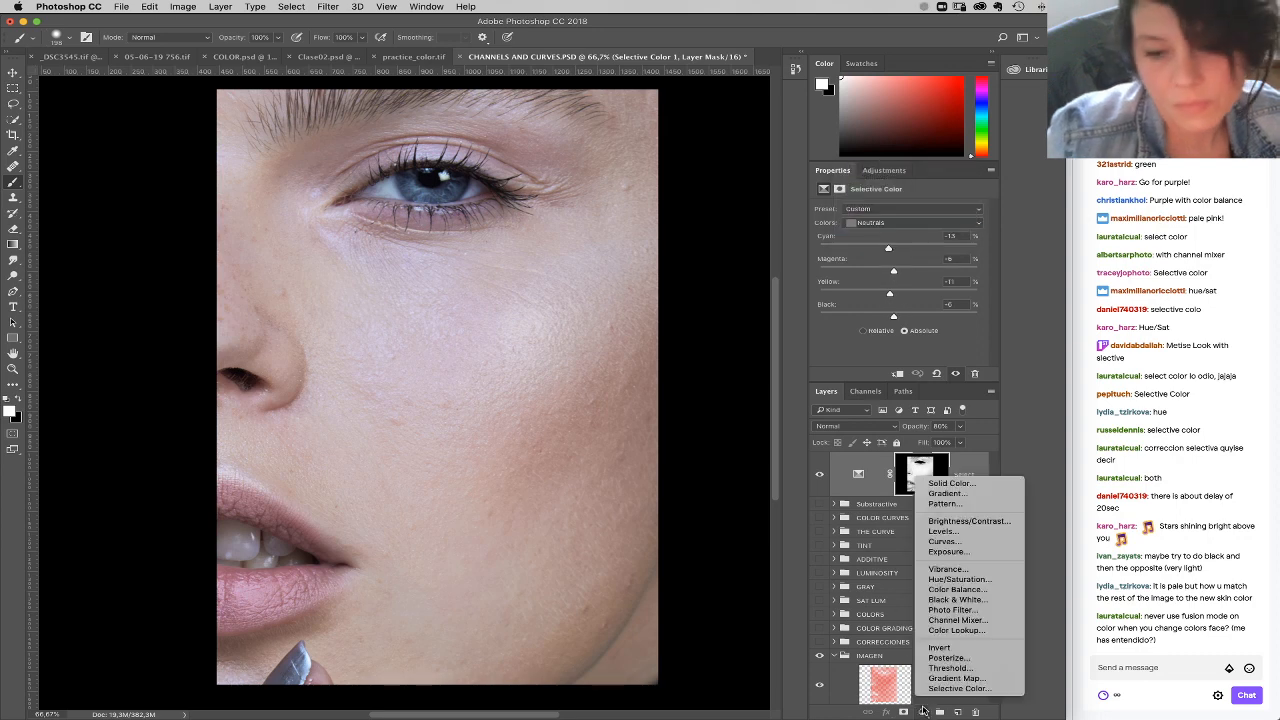
click(958, 688)
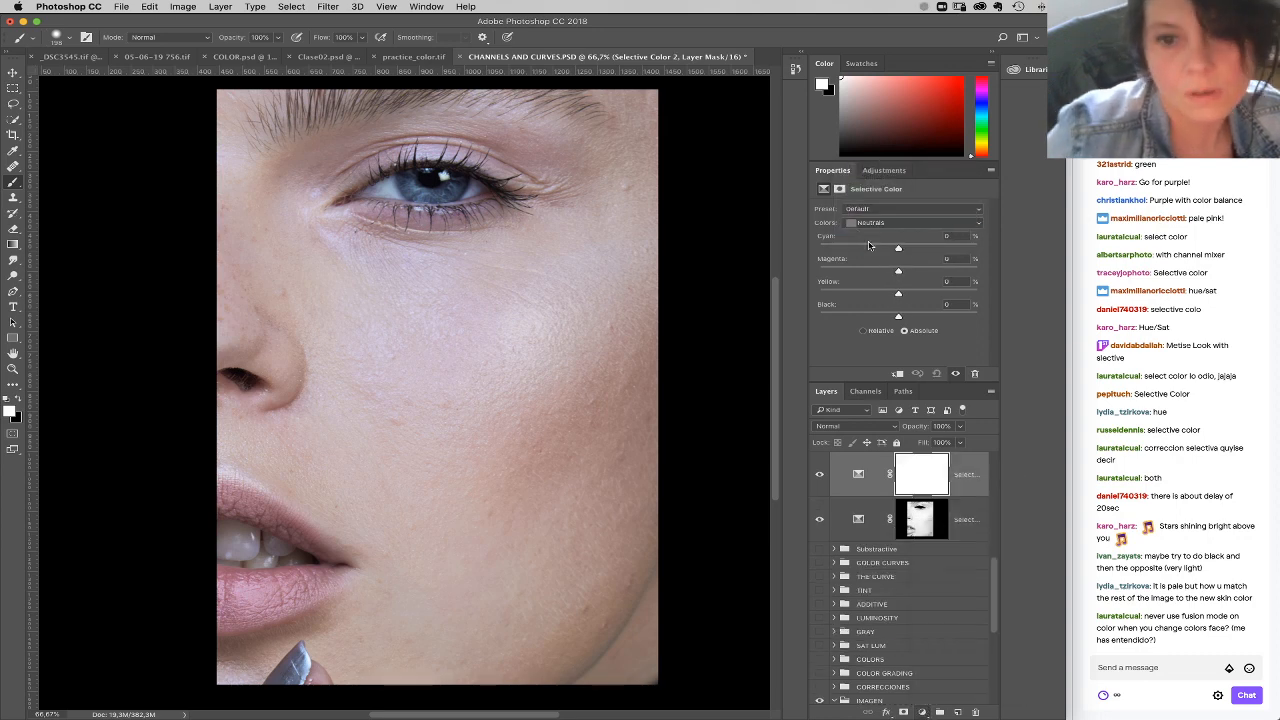
click(866, 223)
click(875, 173)
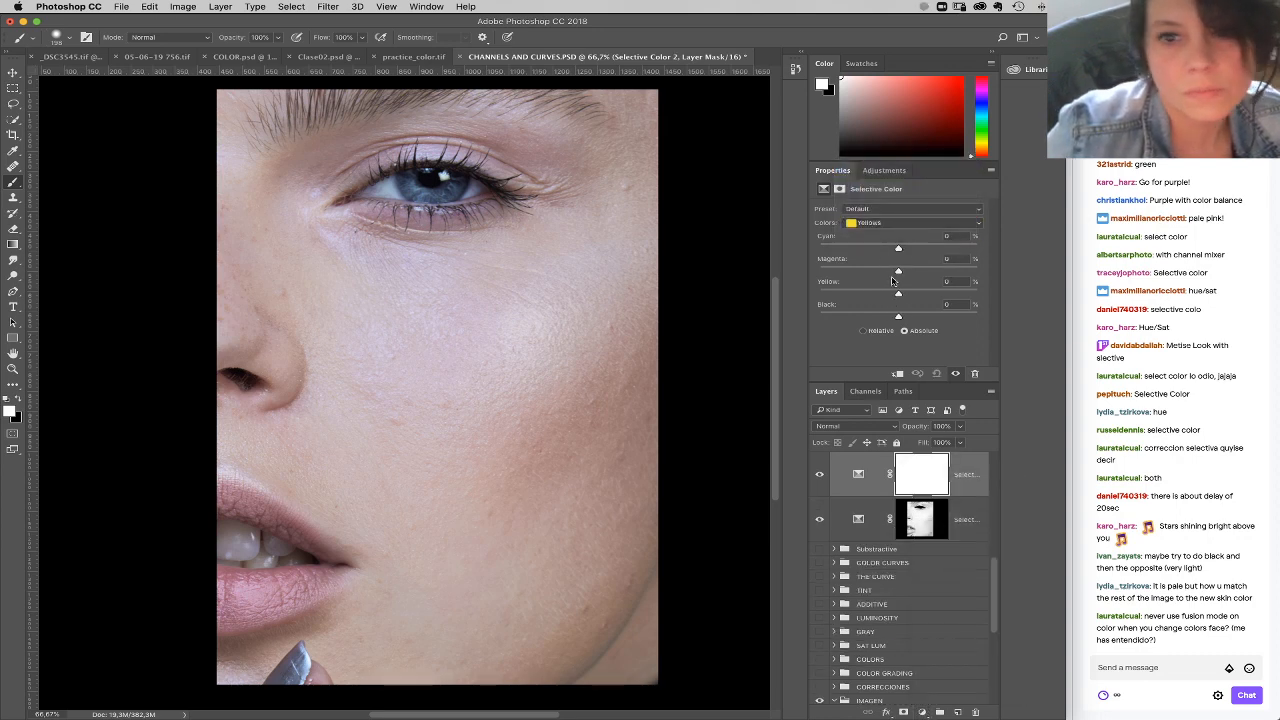
click(890, 294)
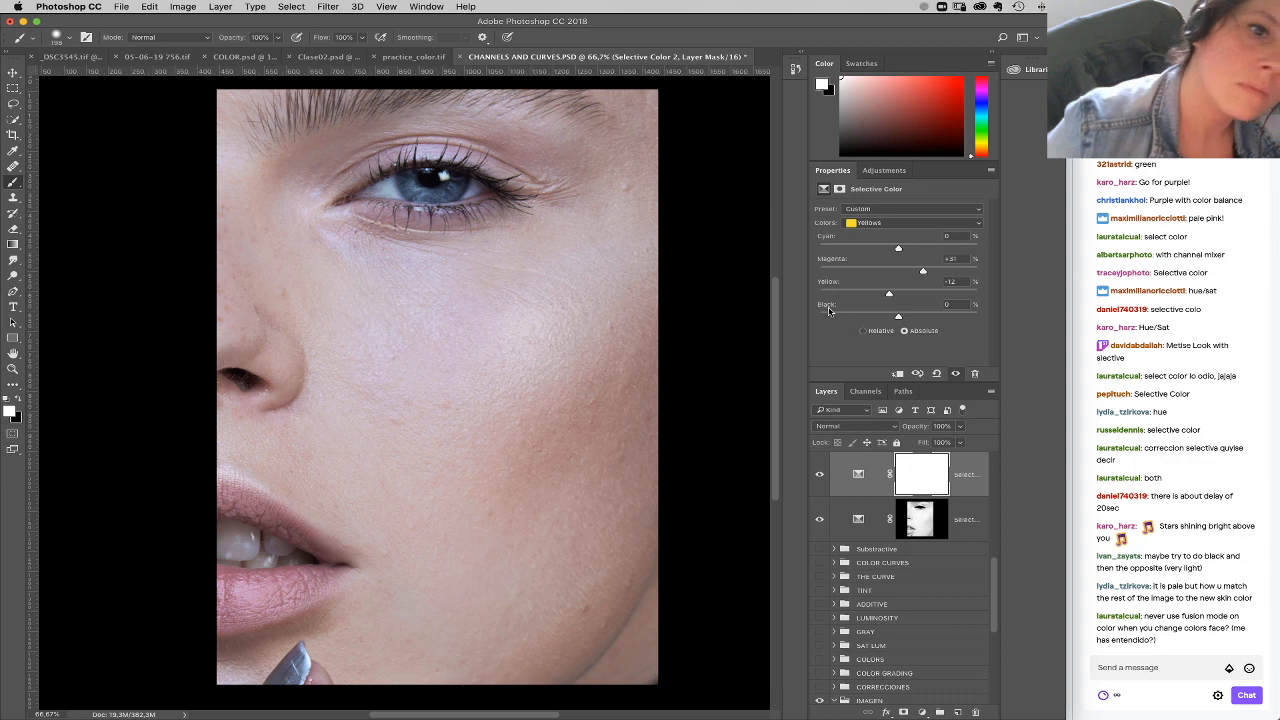
Step: Add a Curves layer with the Blue curve slightly lowered and the RGB midtones raised, and invert its mask to black
click(922, 712)
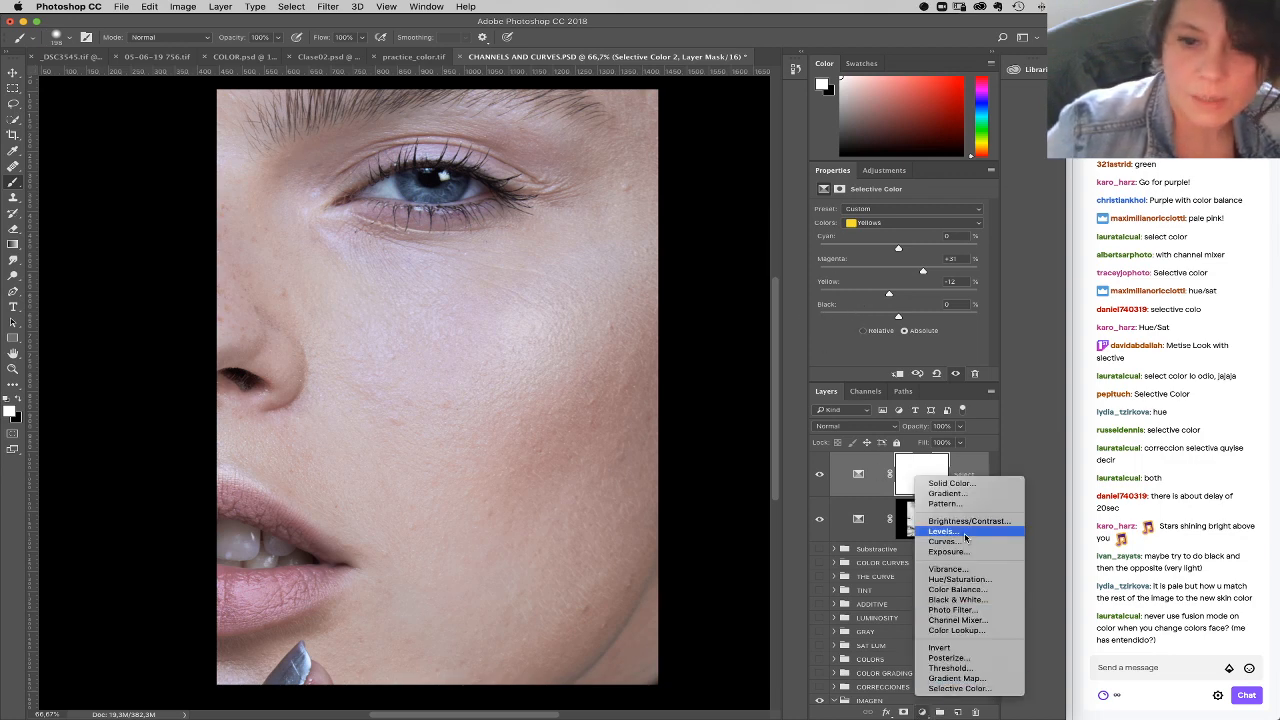
click(955, 541)
click(880, 224)
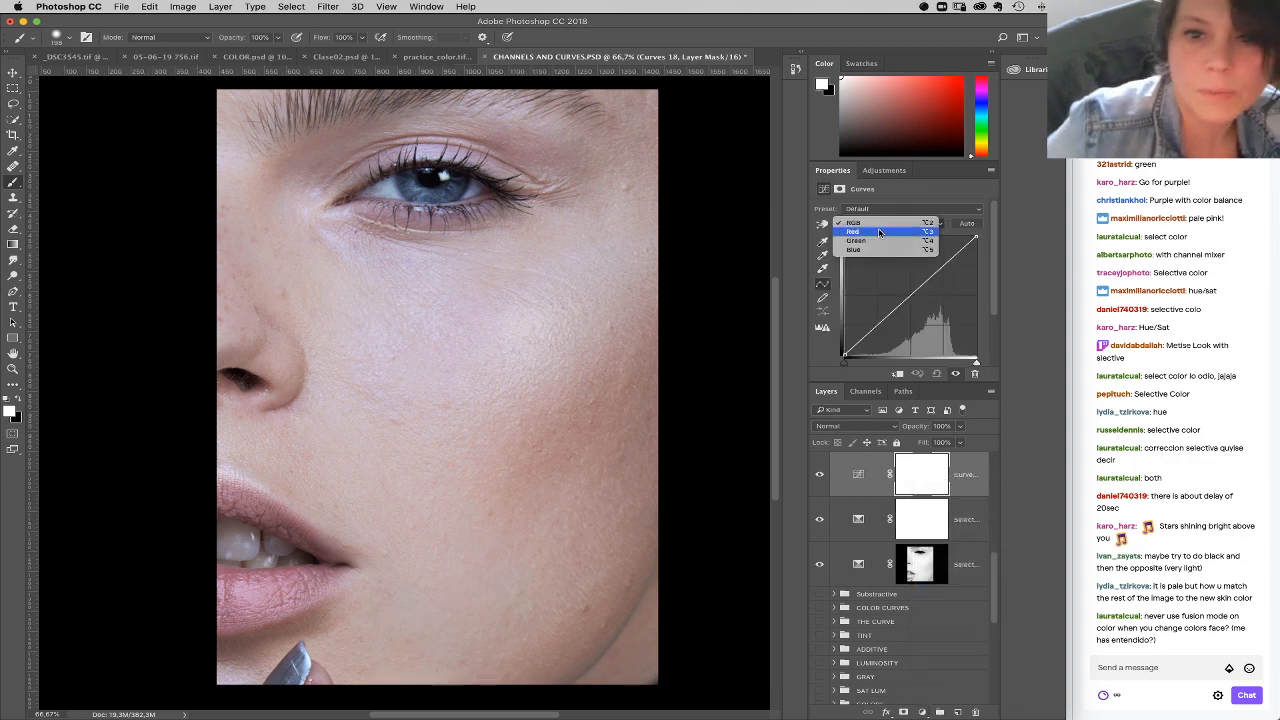
click(885, 250)
click(890, 223)
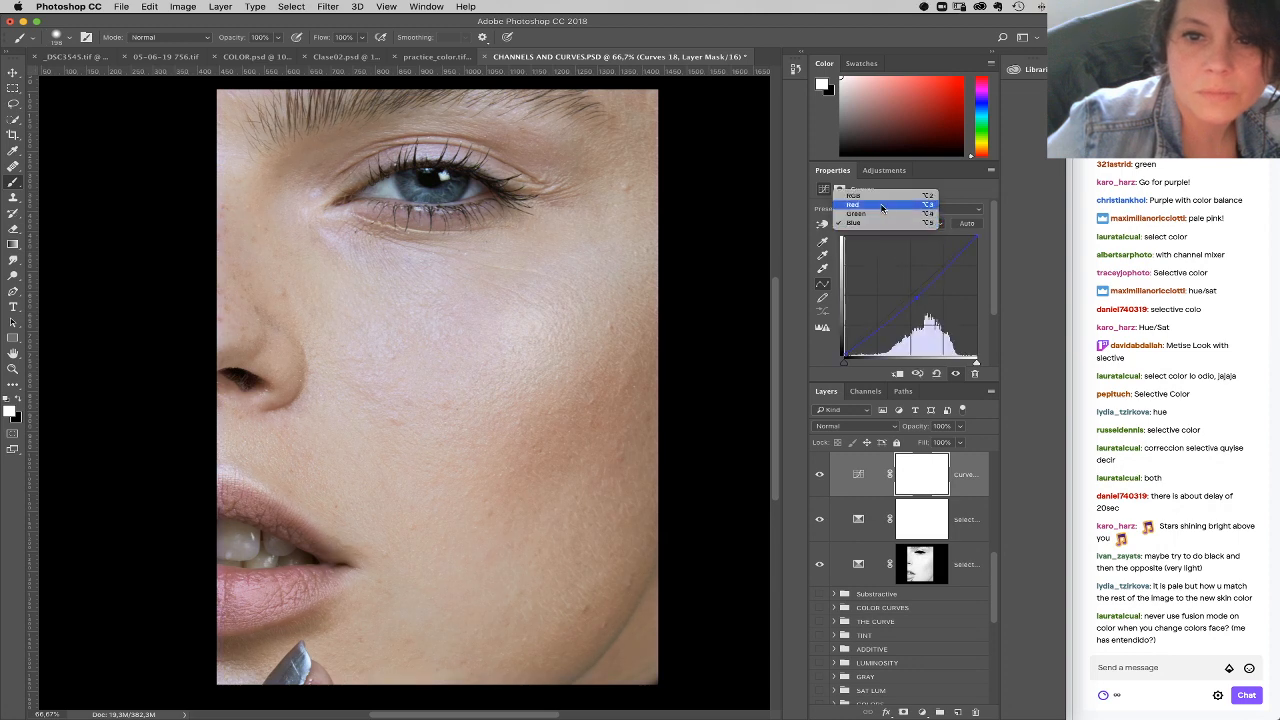
click(885, 200)
drag(907, 300, 902, 287)
key(super+i)
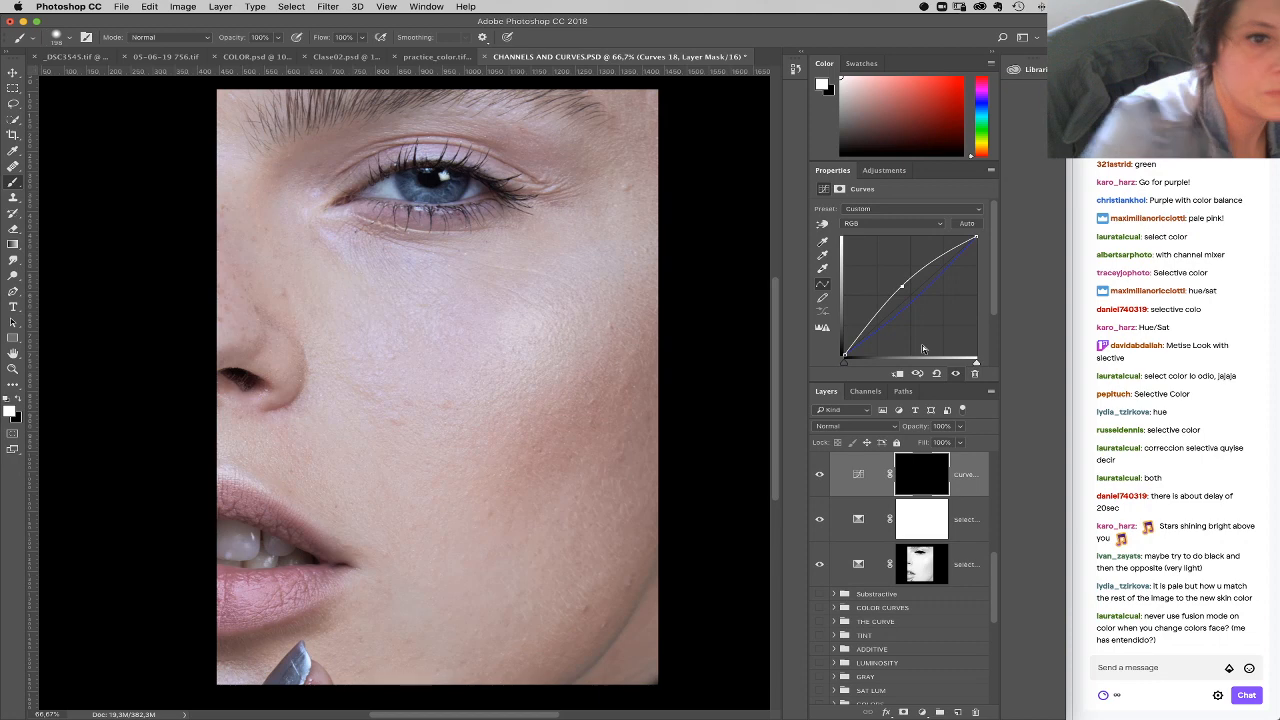
Step: Paint white on the Curves mask around the eye with a 0% hardness brush, at 52% opacity and at 20% opacity
right_click(437, 266)
mouse_move(562, 293)
mouse_down()
mouse_move(458, 322)
mouse_move(521, 294)
mouse_up()
drag(530, 320, 500, 320)
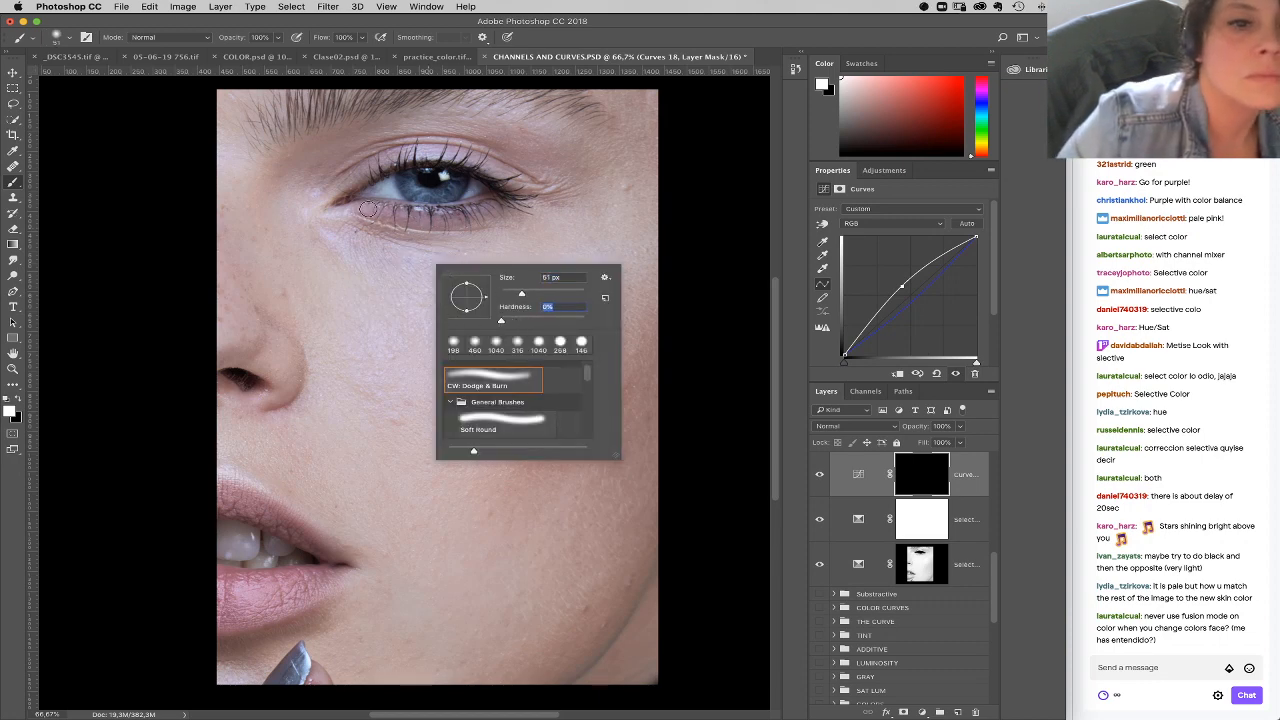
drag(278, 38, 248, 51)
right_click(442, 222)
click(551, 248)
mouse_move(398, 213)
mouse_down()
mouse_move(382, 211)
mouse_move(429, 208)
mouse_move(370, 180)
mouse_move(455, 162)
mouse_move(515, 180)
mouse_up()
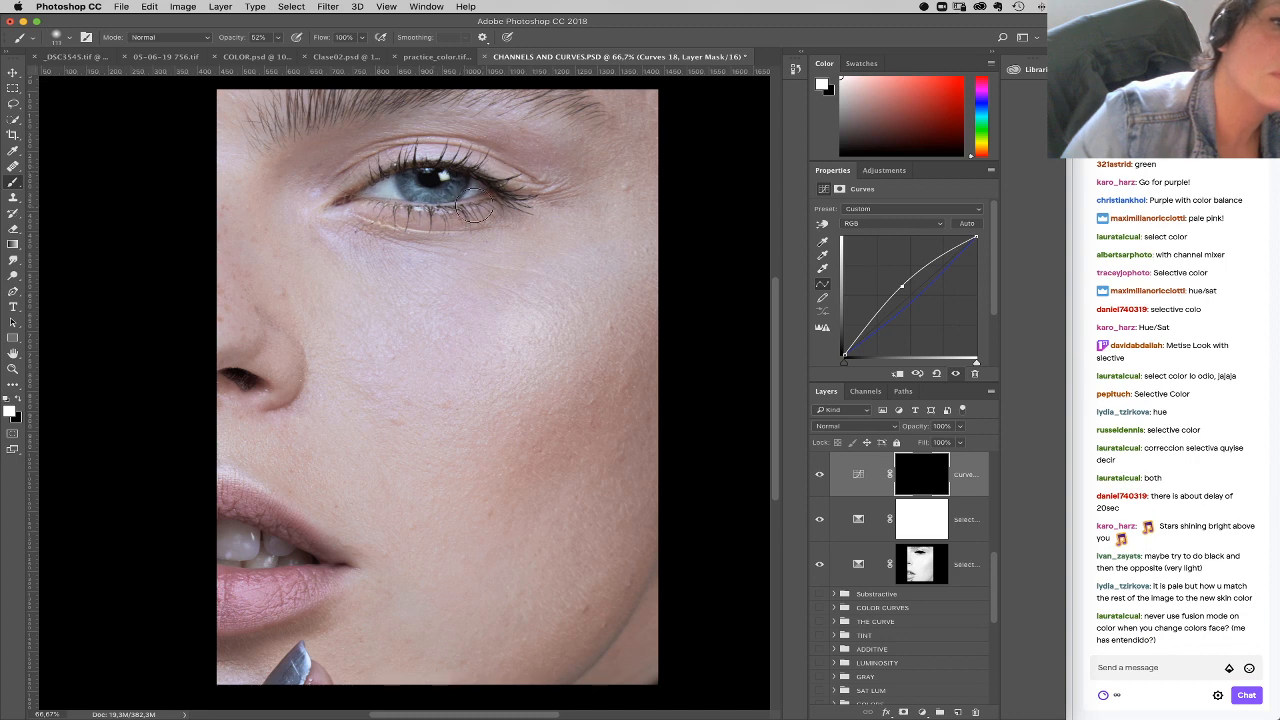
mouse_move(401, 178)
mouse_down()
mouse_move(474, 175)
mouse_move(454, 180)
mouse_up()
key(2)
mouse_move(545, 151)
mouse_down()
mouse_move(512, 138)
mouse_move(468, 152)
mouse_up()
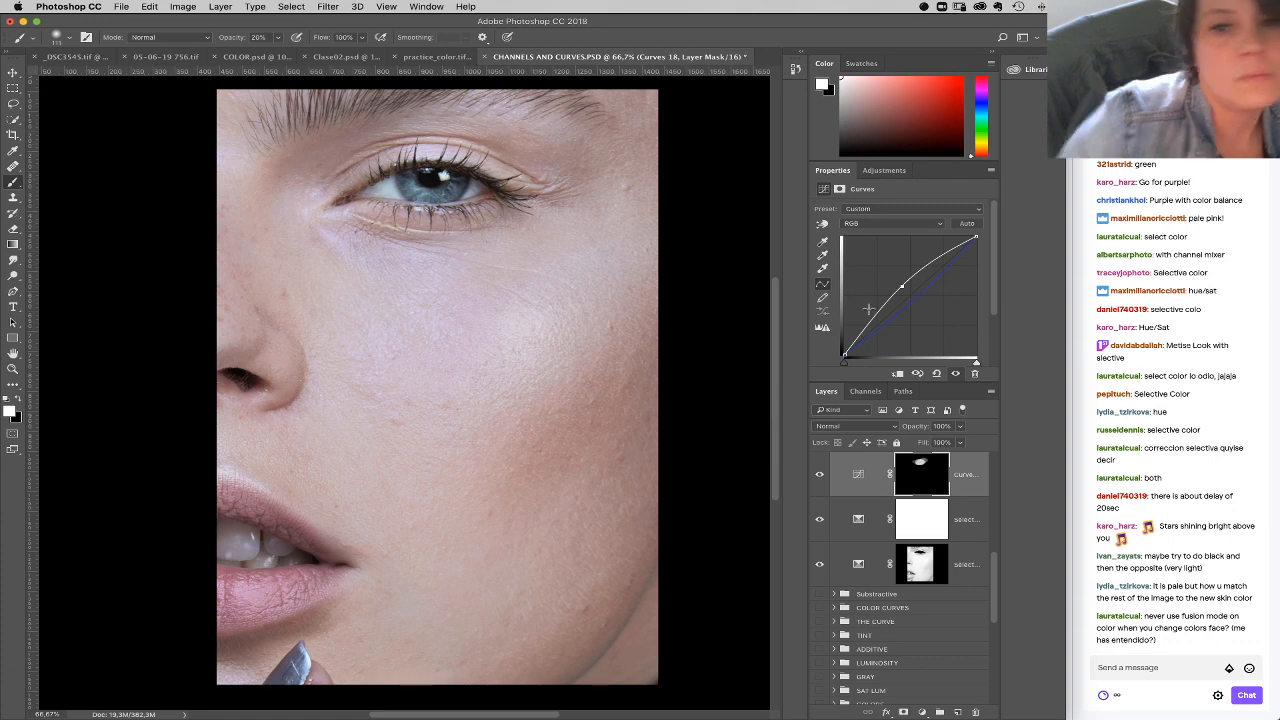
Step: Reduce the RGB lift on the eye's Curves layer and fine-tune its highlight end point
click(878, 225)
click(882, 256)
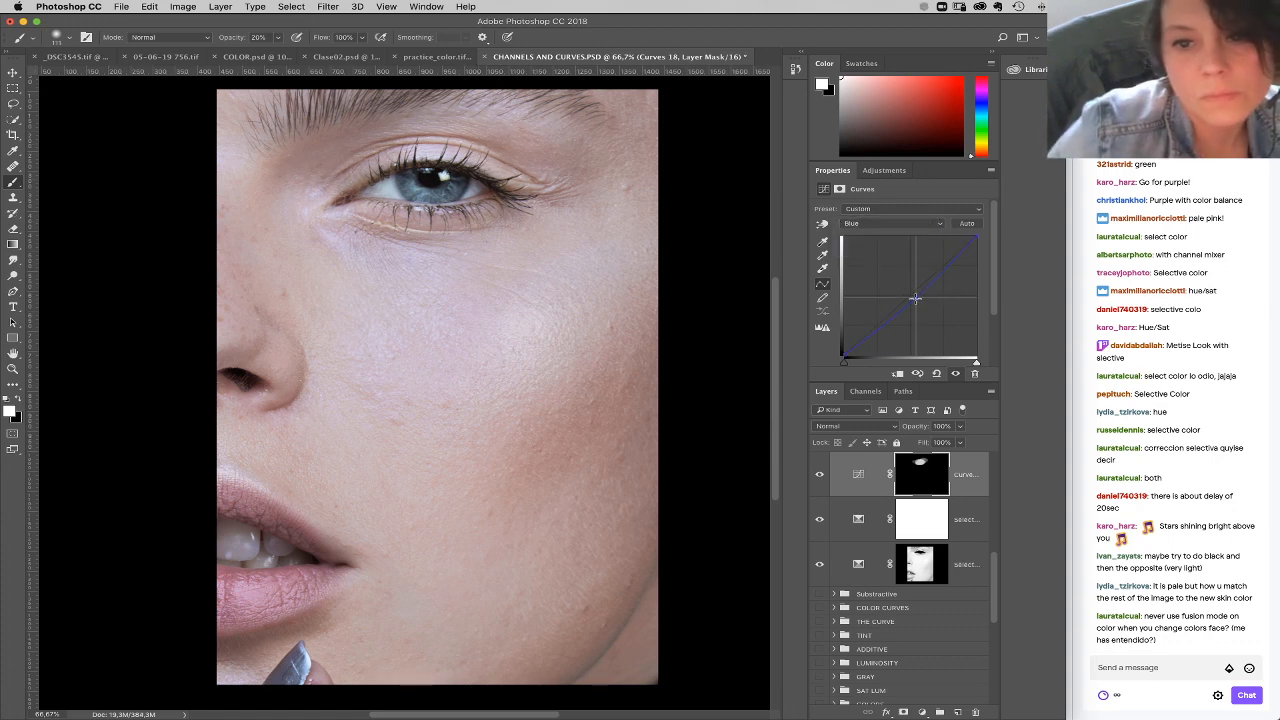
click(895, 225)
click(893, 194)
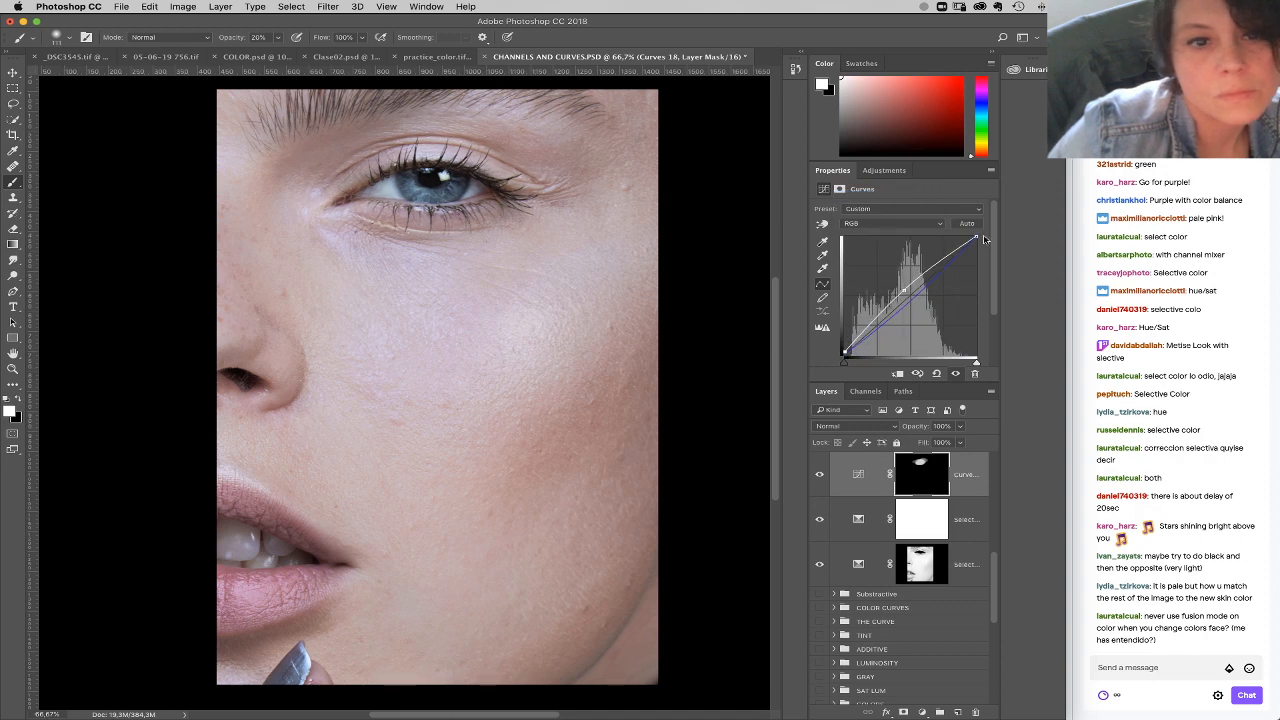
drag(976, 237, 976, 240)
click(880, 223)
click(880, 220)
Step: Add another Curves layer that raises the RGB highlights, with a second point holding the shadows near the diagonal
click(935, 710)
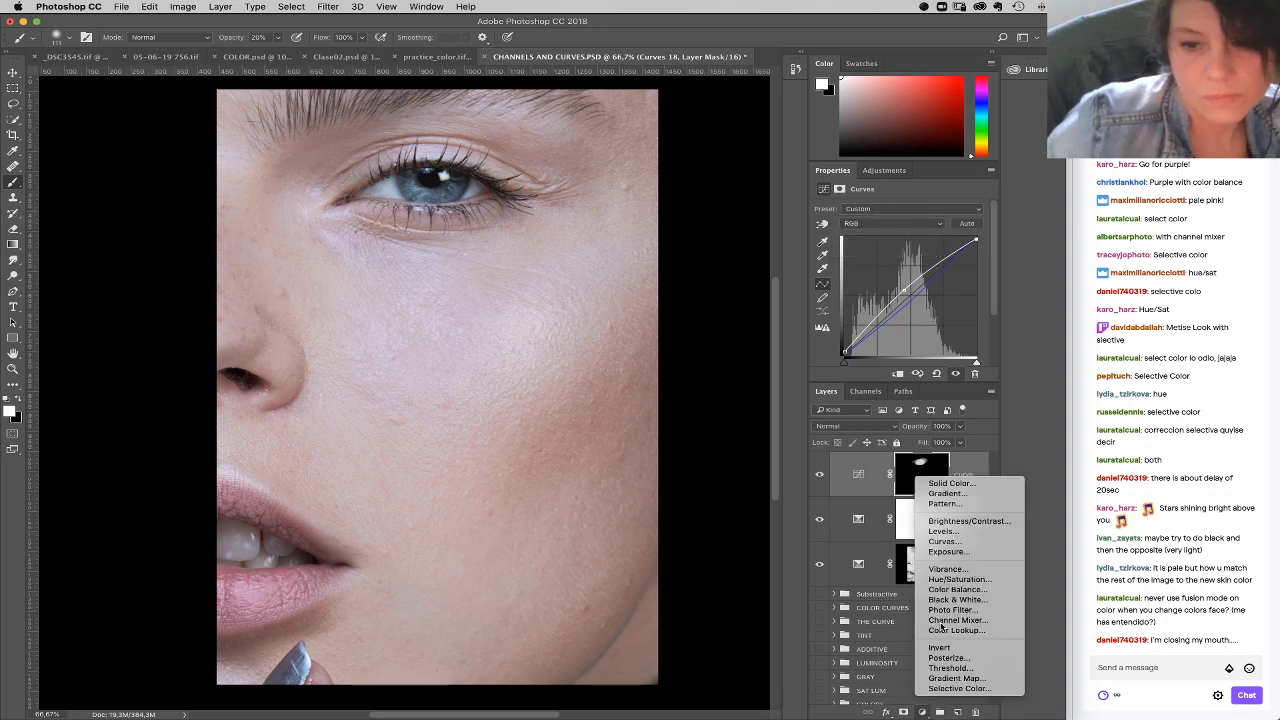
click(940, 553)
drag(901, 277, 950, 256)
click(872, 327)
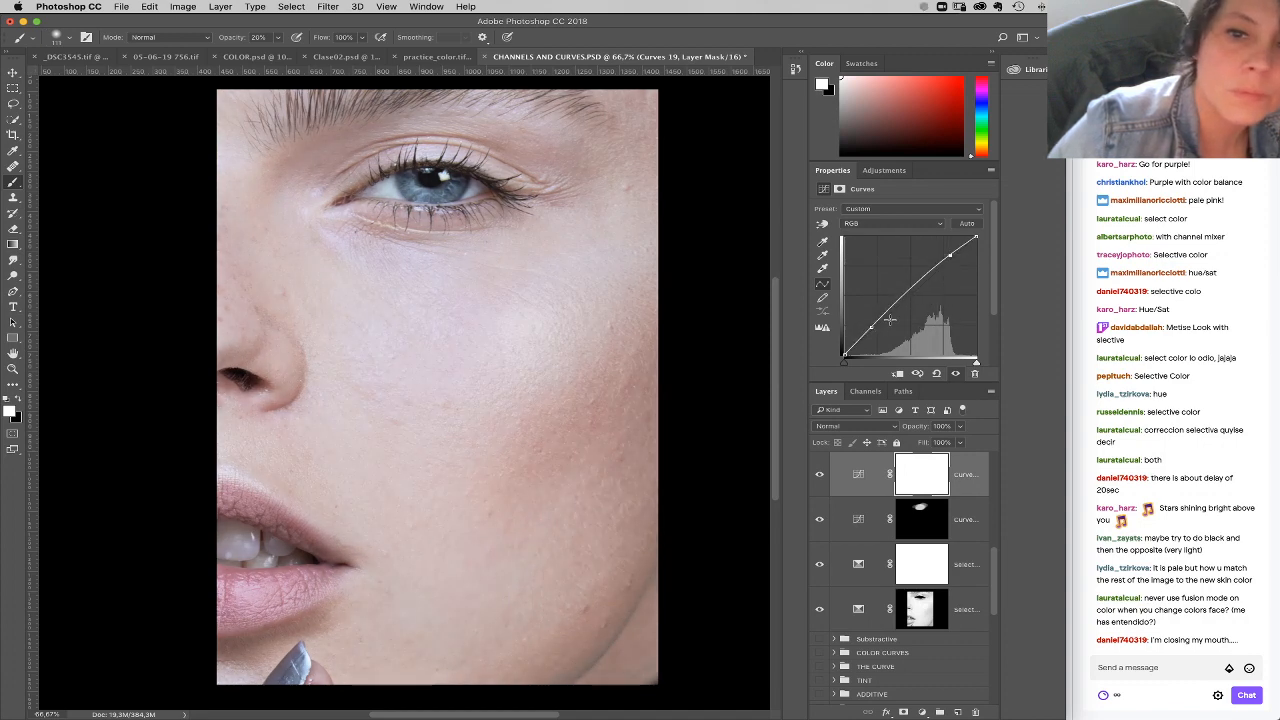
drag(870, 330, 873, 330)
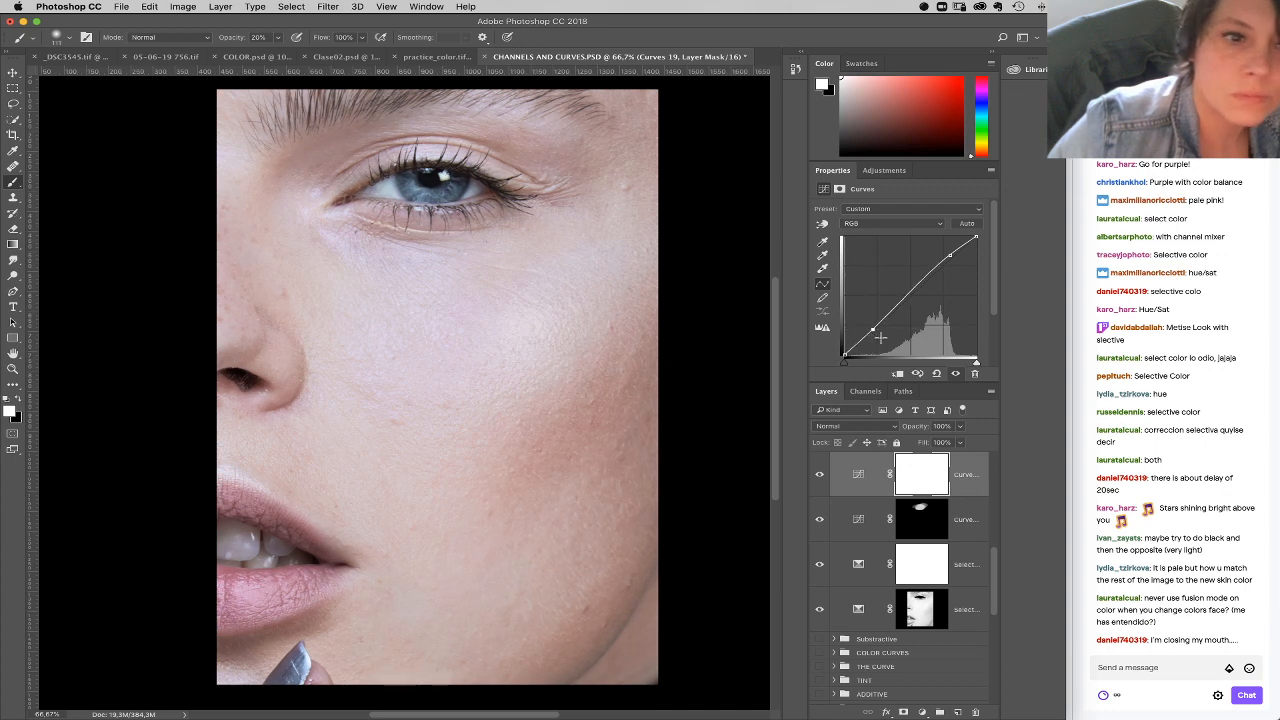
Step: Group the two Curves and two Selective Color layers, hide the group and rename it pink
shift+click(949, 610)
key(super+g)
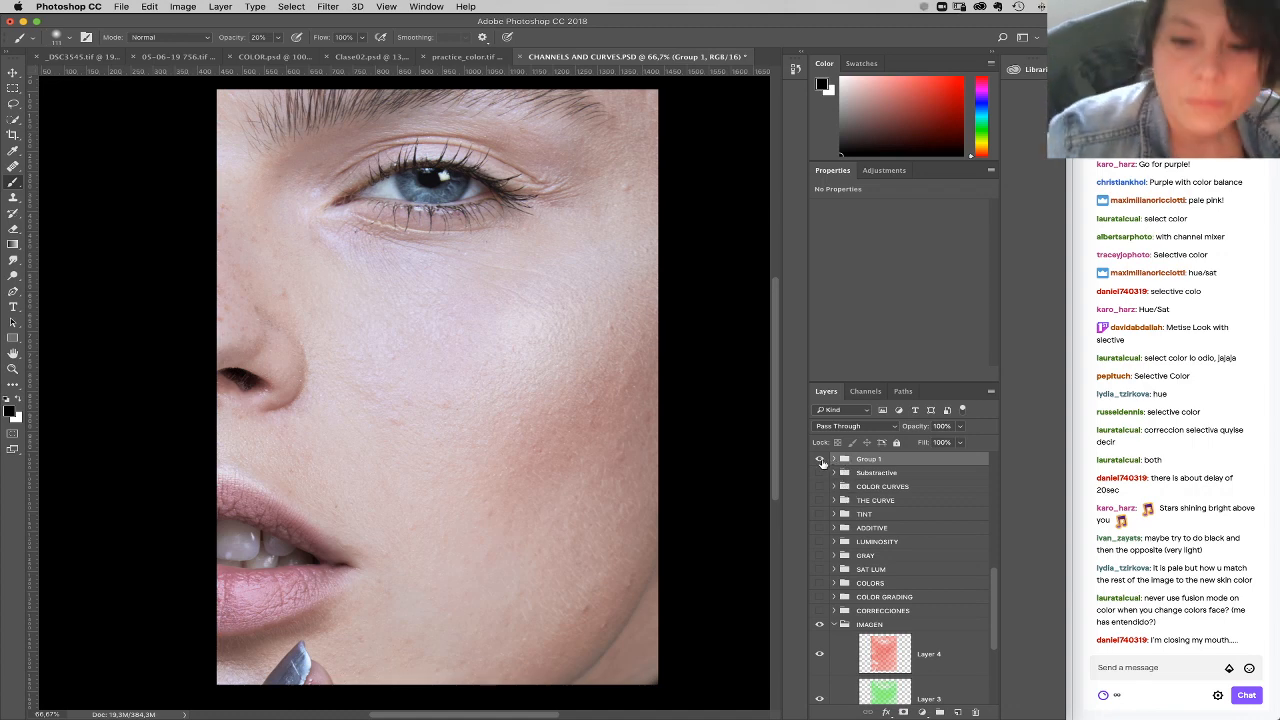
click(820, 459)
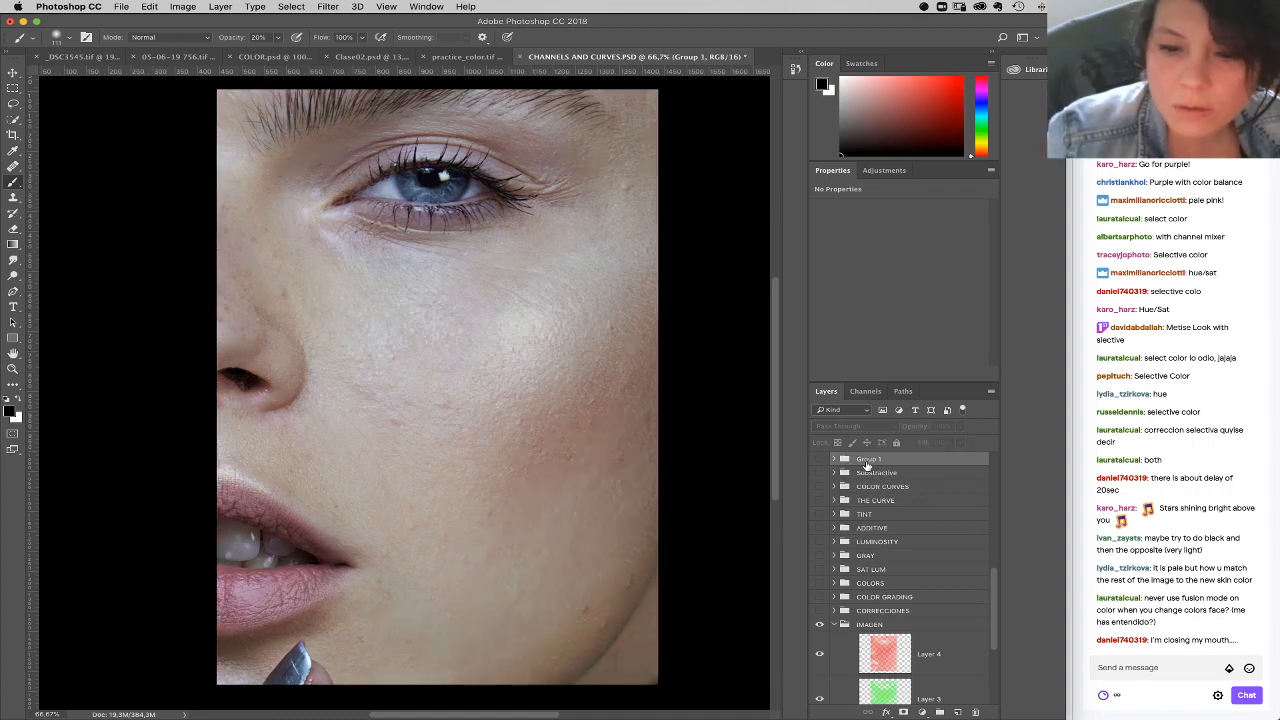
text(pink)
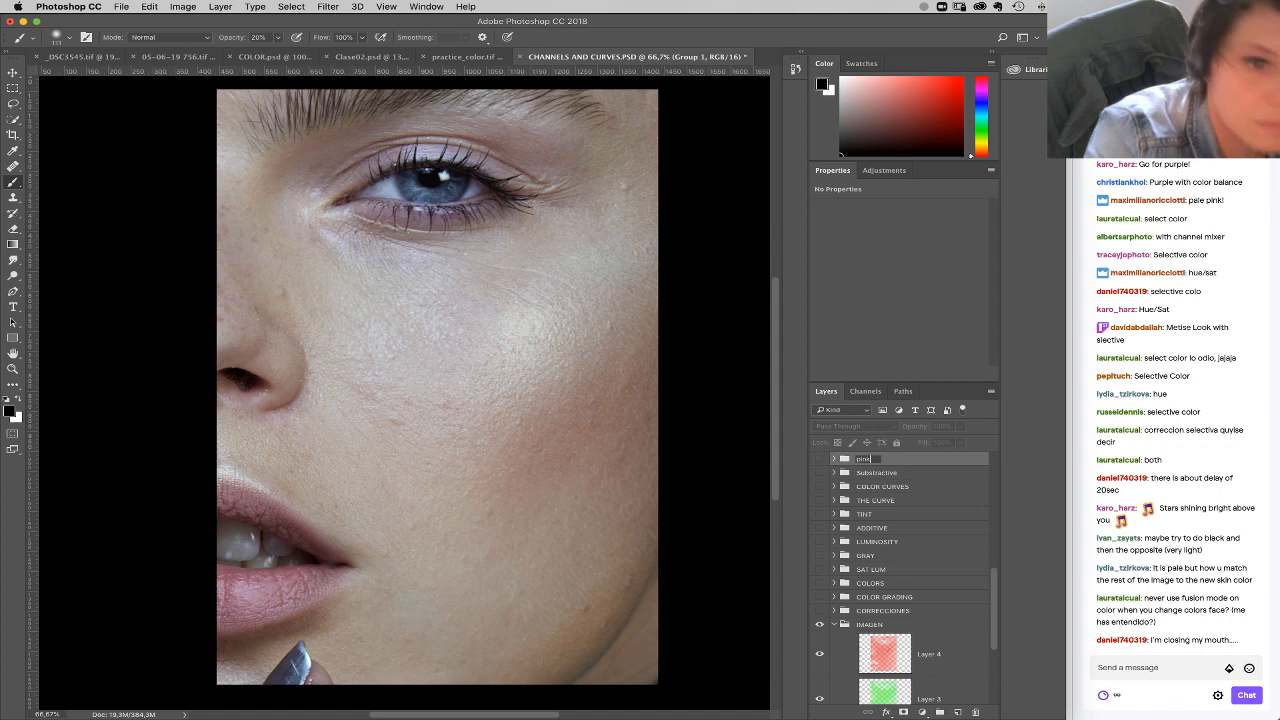
key(Return)
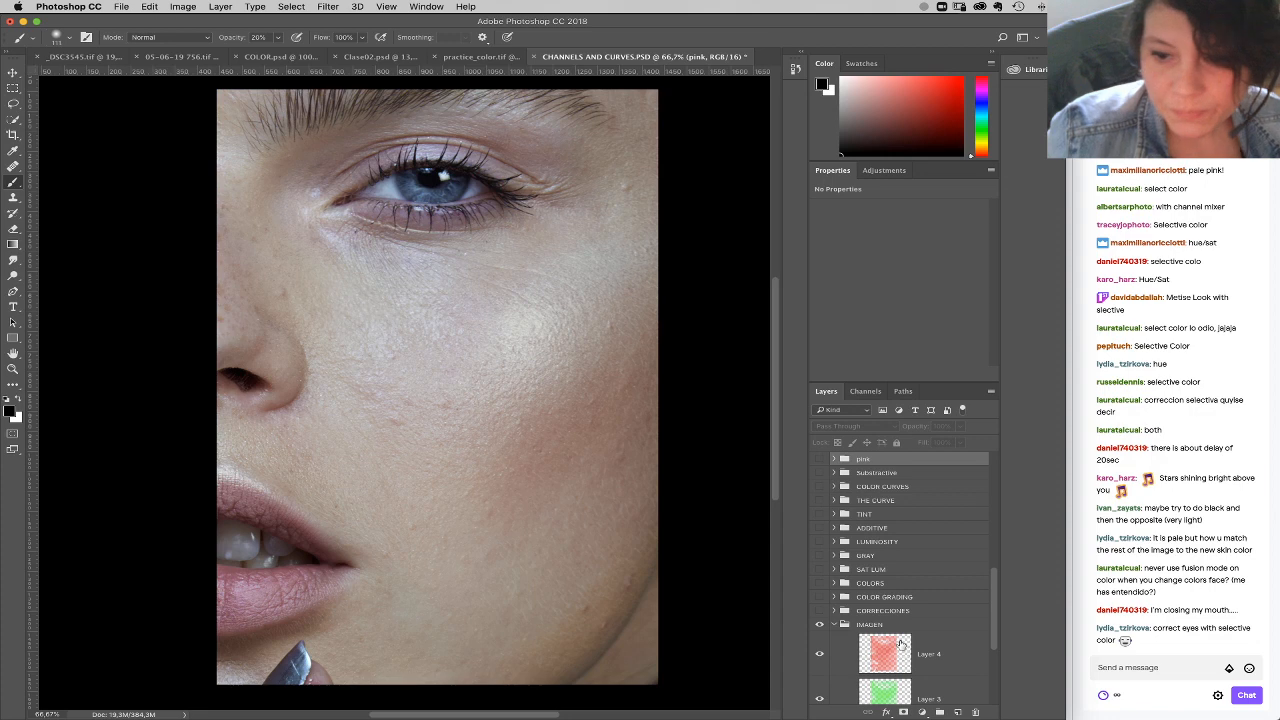
Step: Expand the pink group and delete the Curves layer that was masked to the eye area
click(833, 459)
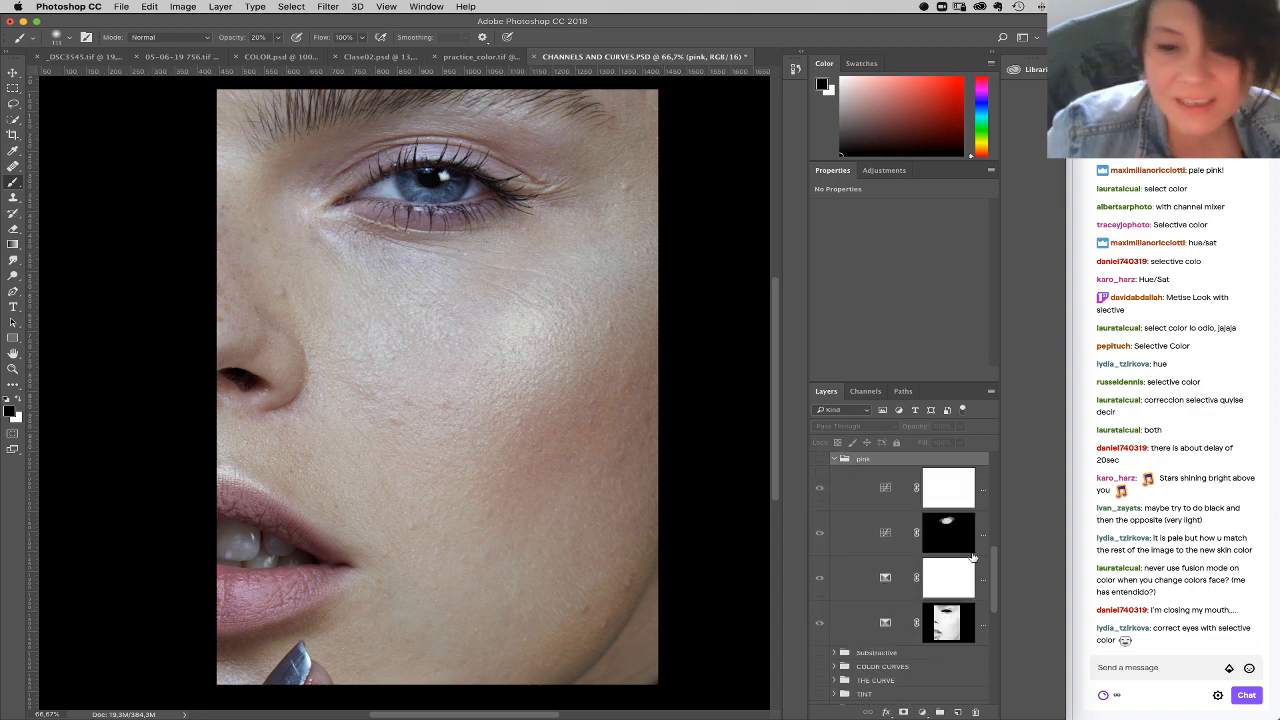
click(866, 550)
drag(904, 548, 975, 712)
Step: Add a Selective Color layer inside the pink group with the Neutrals' magenta at -19% and the Magentas' black at -33%
click(922, 712)
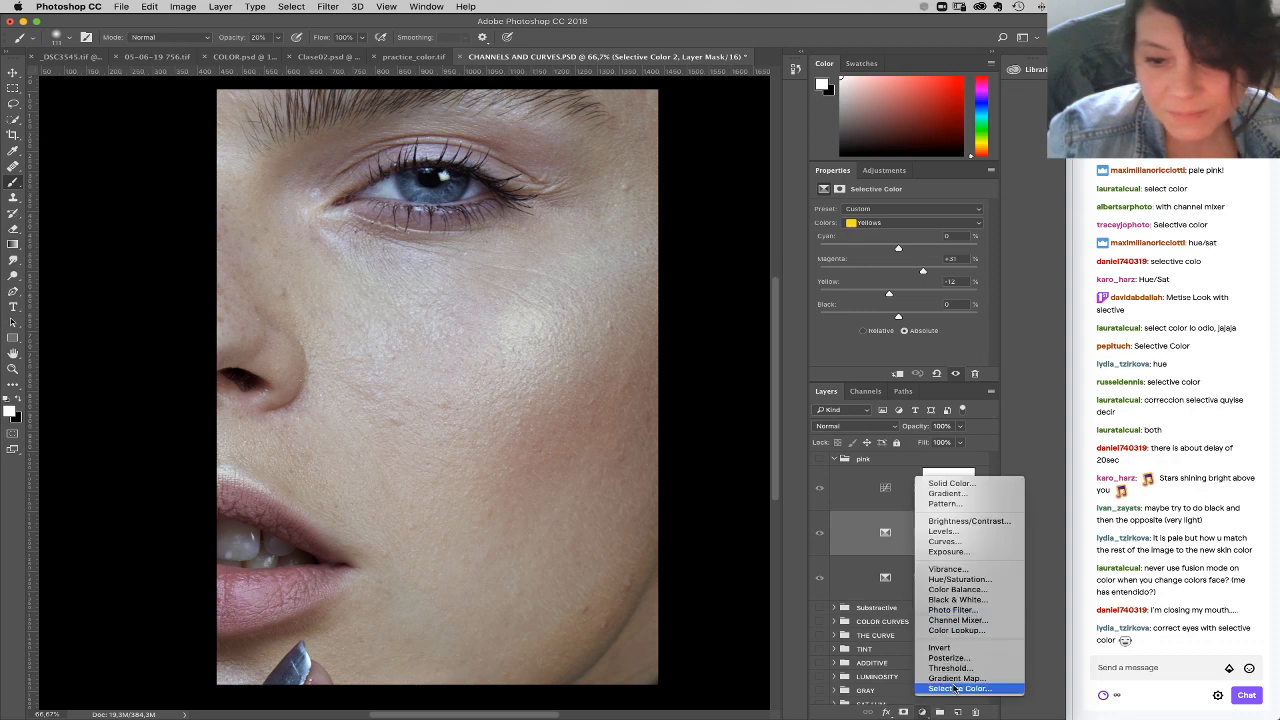
click(953, 689)
click(891, 224)
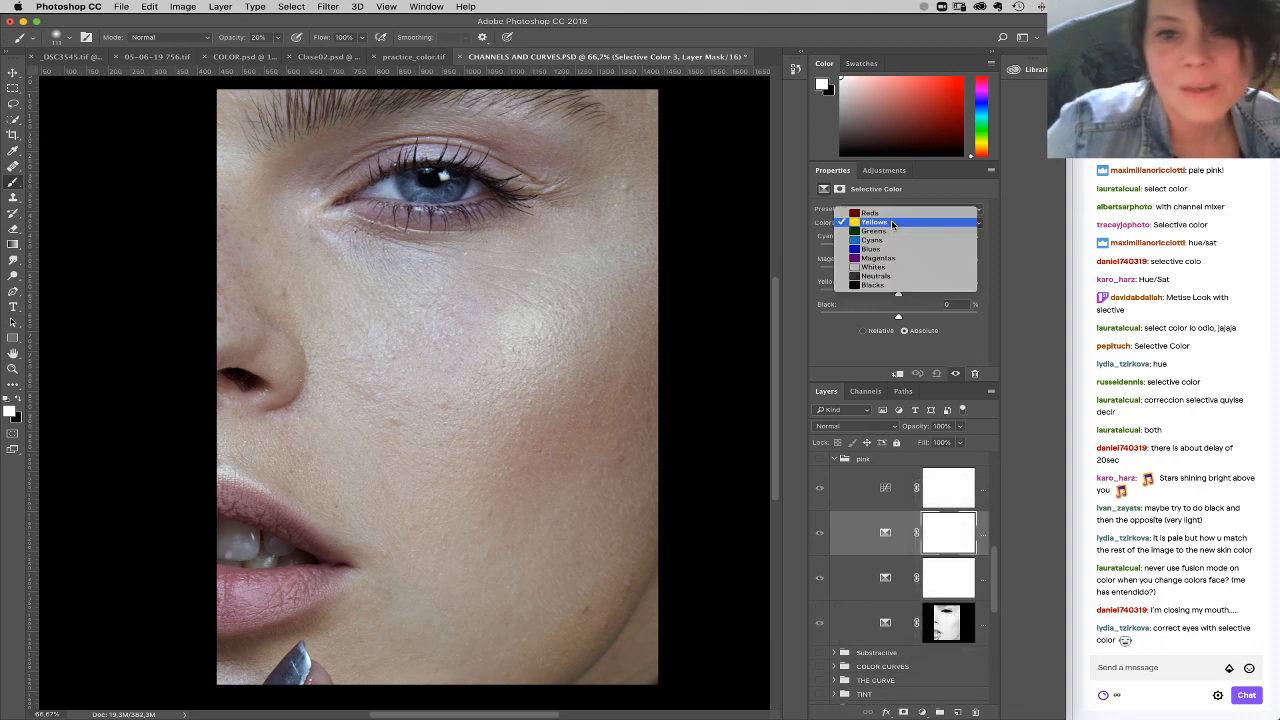
click(895, 276)
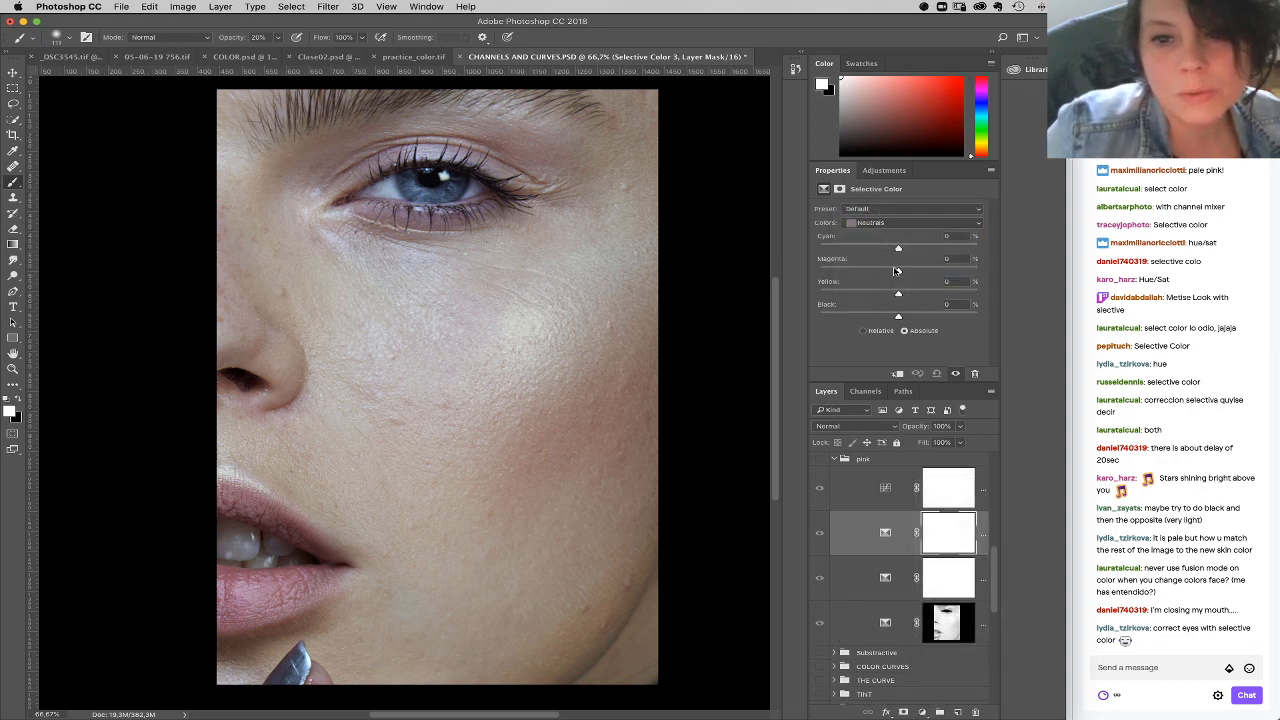
drag(897, 270, 885, 273)
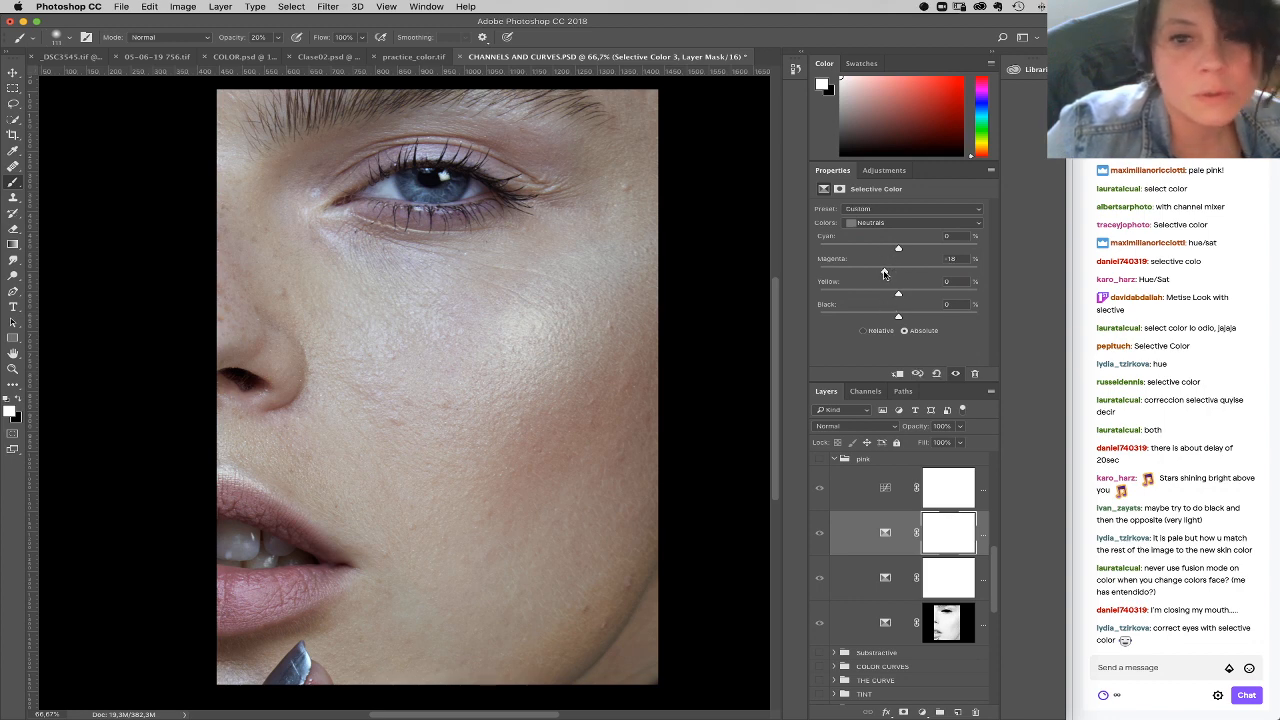
click(886, 226)
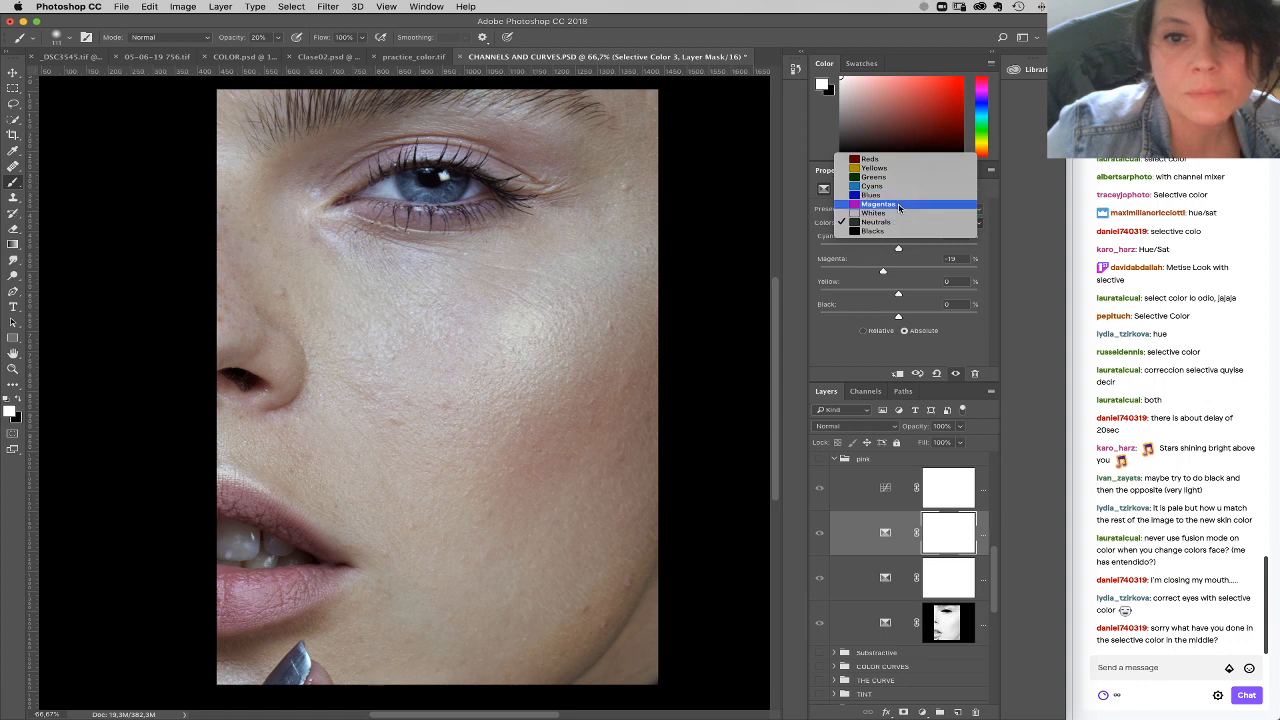
click(870, 200)
drag(898, 316, 874, 318)
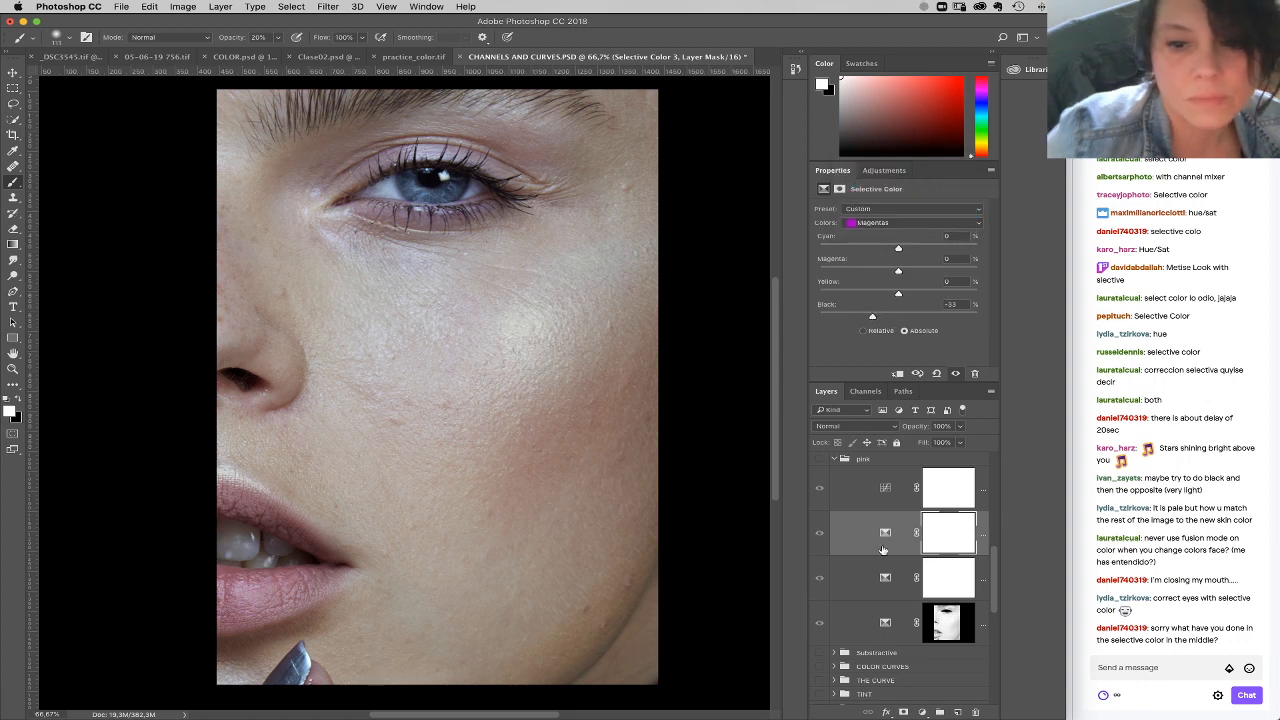
Step: Move the new Selective Color layer above the Curves layer in the pink group and show the group
drag(883, 549, 827, 468)
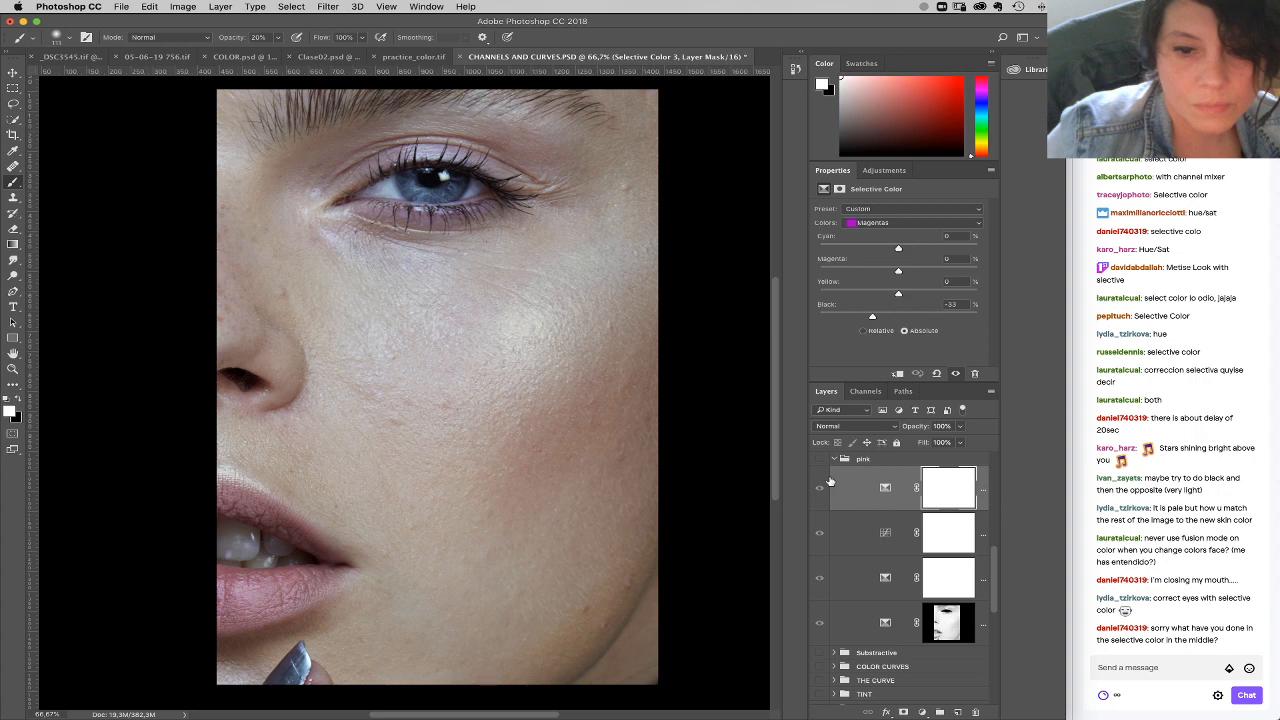
click(819, 458)
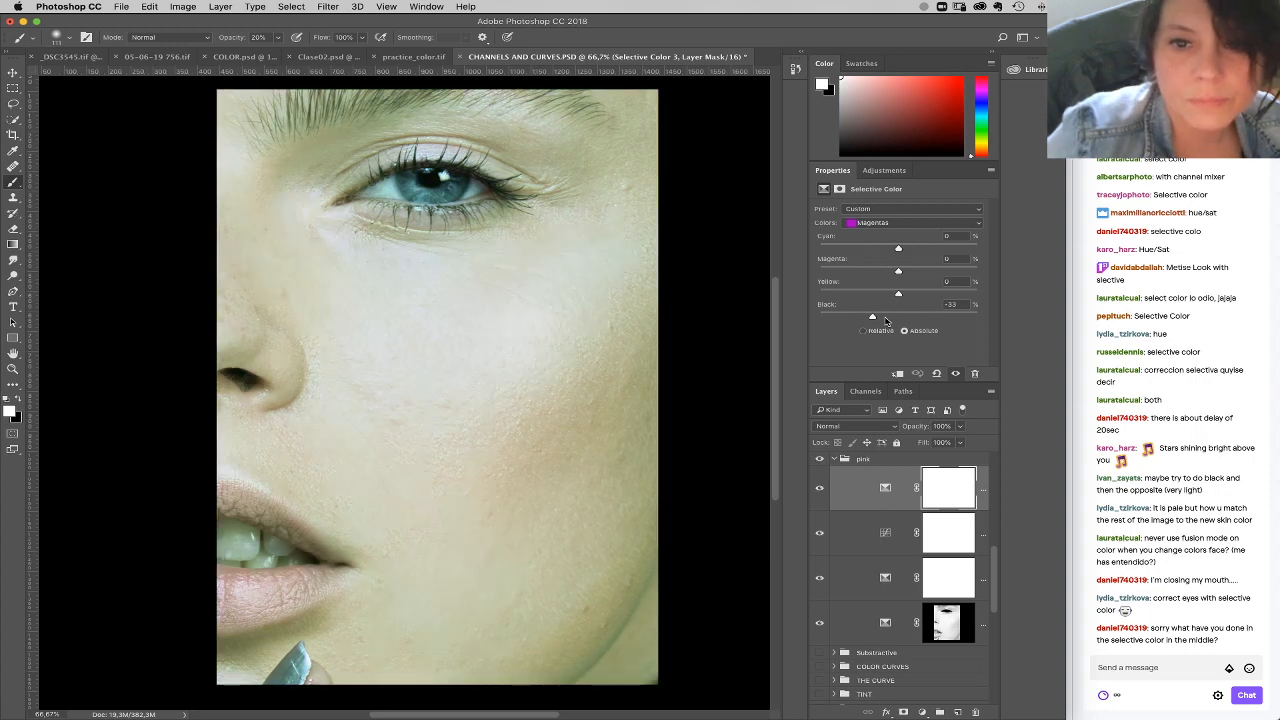
Step: Set the top Selective Color layer's Neutrals to cyan -3% and magenta -7%
click(893, 223)
click(896, 242)
mouse_move(898, 272)
mouse_down()
mouse_move(886, 273)
mouse_move(899, 274)
mouse_move(896, 250)
mouse_up()
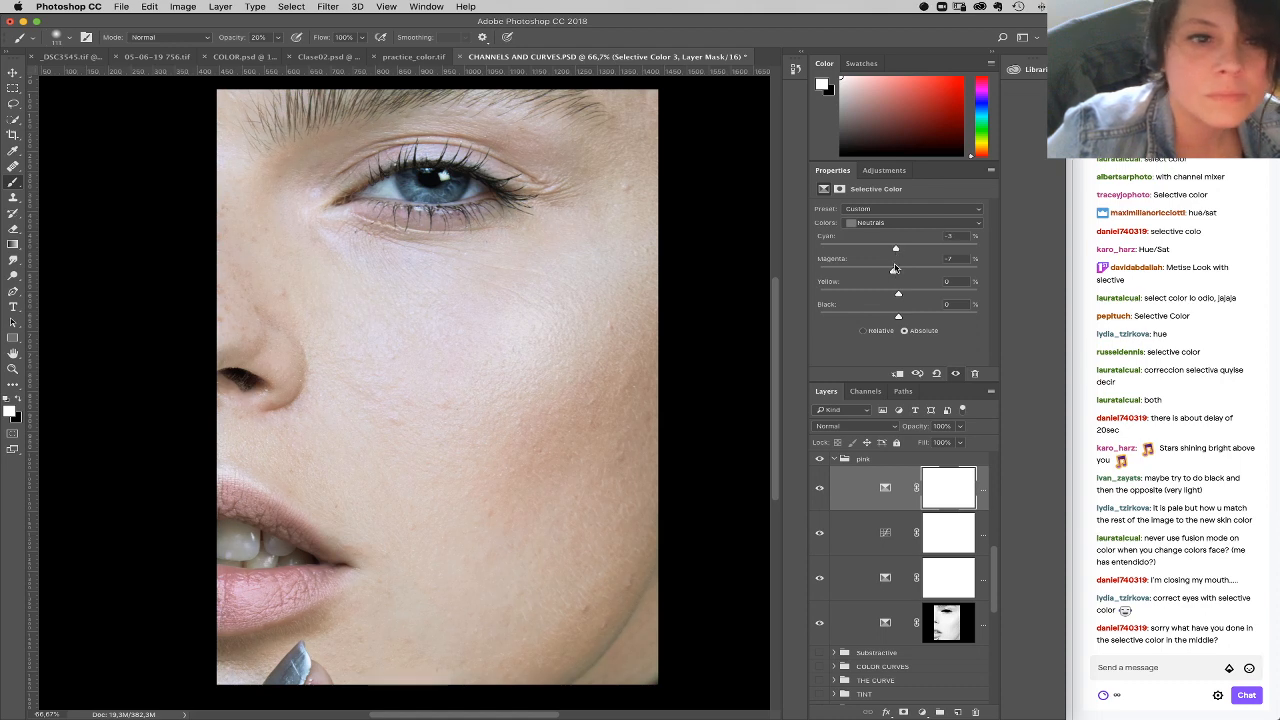
Step: Invert the Selective Color layer's mask to black and paint white around the eye with a 75 px soft brush
key(super+i)
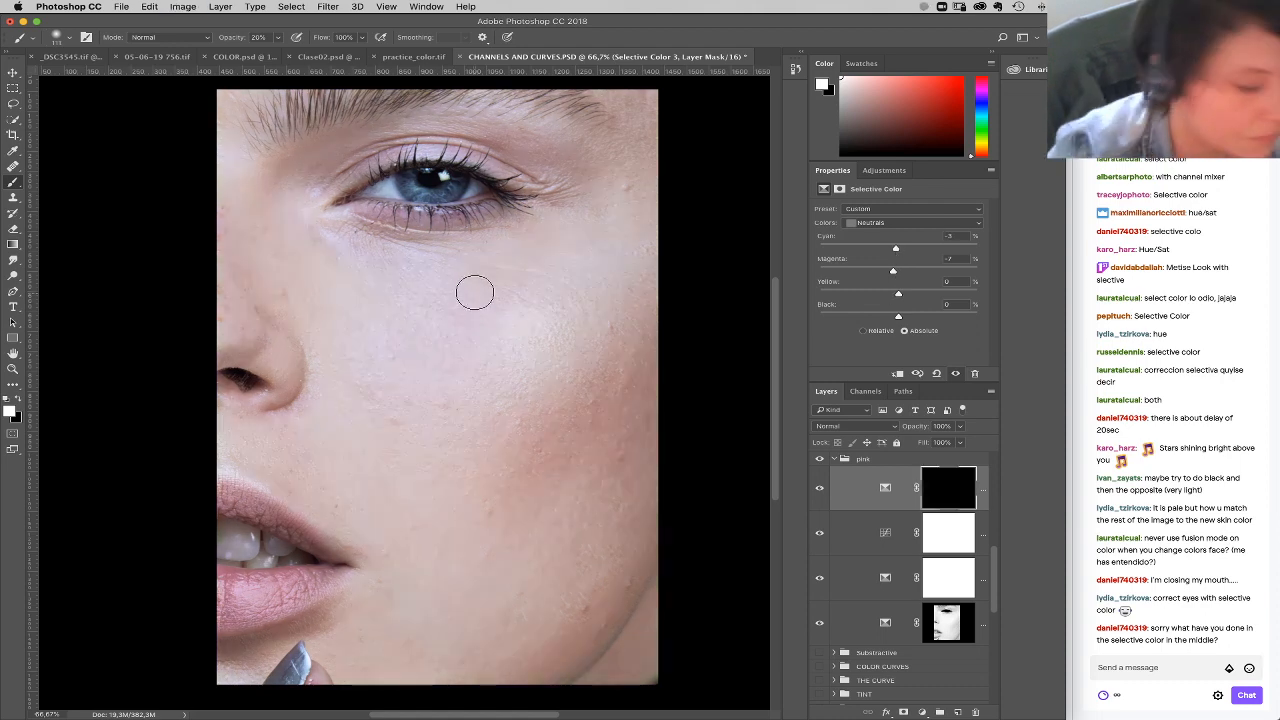
right_click(424, 240)
drag(537, 266, 524, 266)
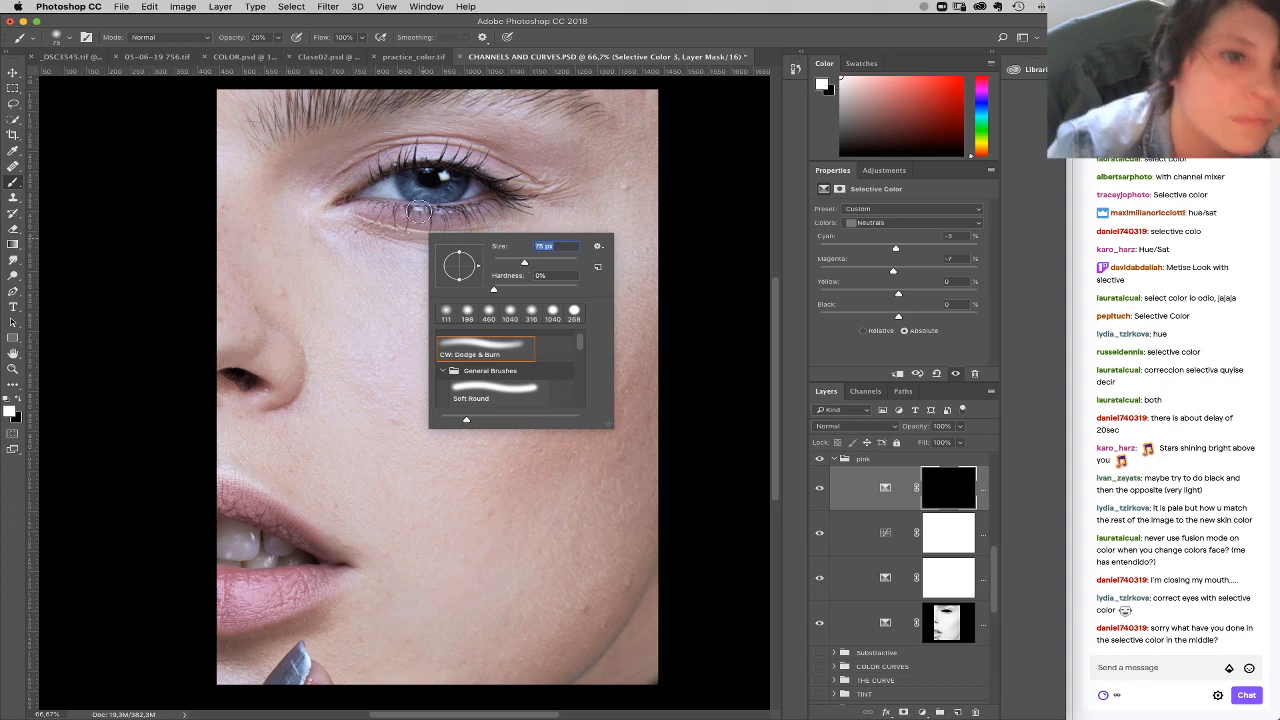
click(377, 206)
mouse_move(379, 207)
mouse_down()
mouse_move(475, 212)
mouse_move(354, 203)
mouse_move(347, 191)
mouse_move(404, 150)
mouse_move(519, 171)
mouse_move(362, 145)
mouse_move(448, 129)
mouse_move(464, 155)
mouse_move(422, 150)
mouse_move(326, 181)
mouse_move(453, 216)
mouse_move(535, 184)
mouse_move(473, 130)
mouse_move(382, 156)
mouse_move(336, 126)
mouse_move(319, 186)
mouse_move(502, 175)
mouse_move(468, 158)
mouse_move(386, 219)
mouse_move(487, 191)
mouse_up()
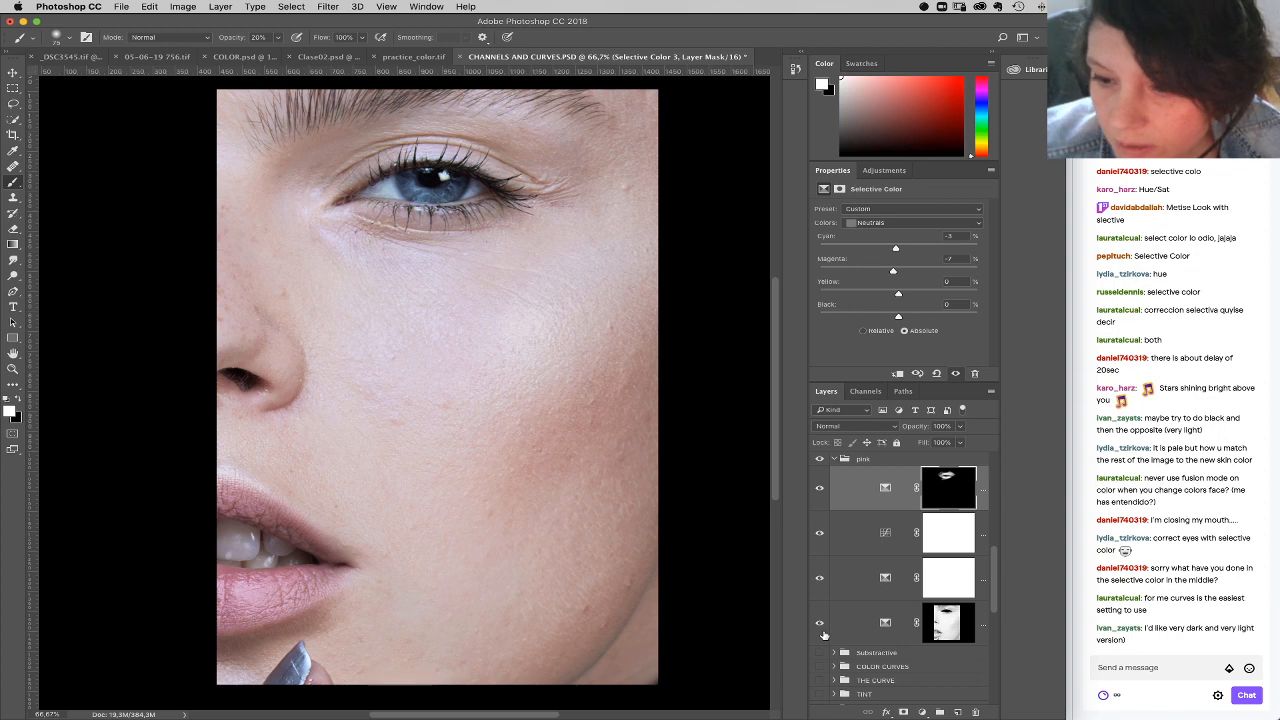
Step: Delete the Selective Color layer directly below the Curves layer in the pink group, then collapse and hide the group
click(823, 580)
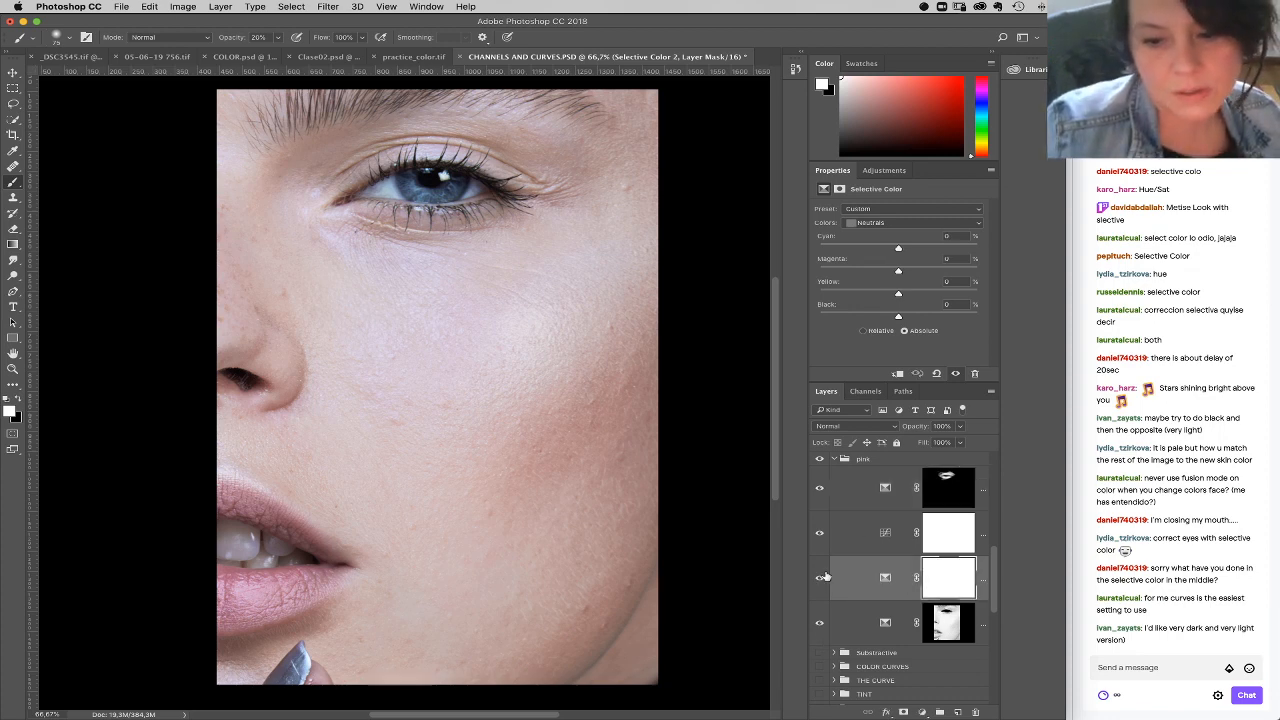
click(821, 580)
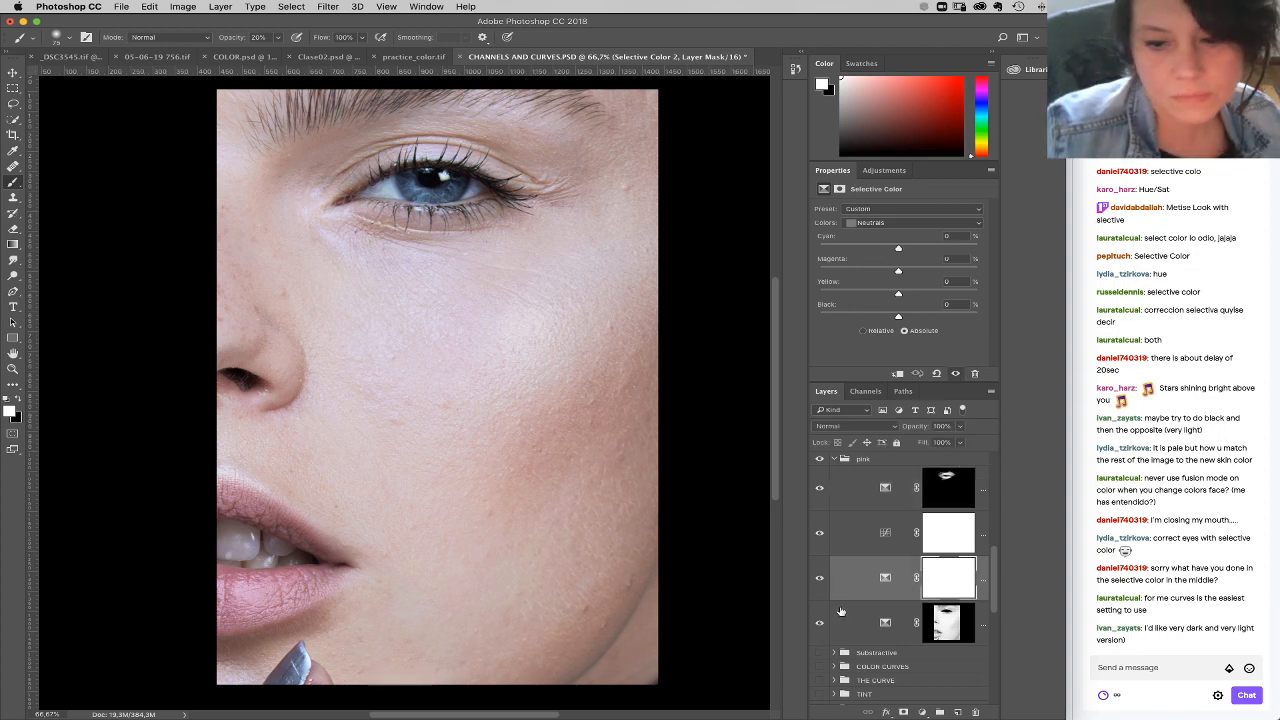
click(821, 580)
drag(907, 591, 975, 711)
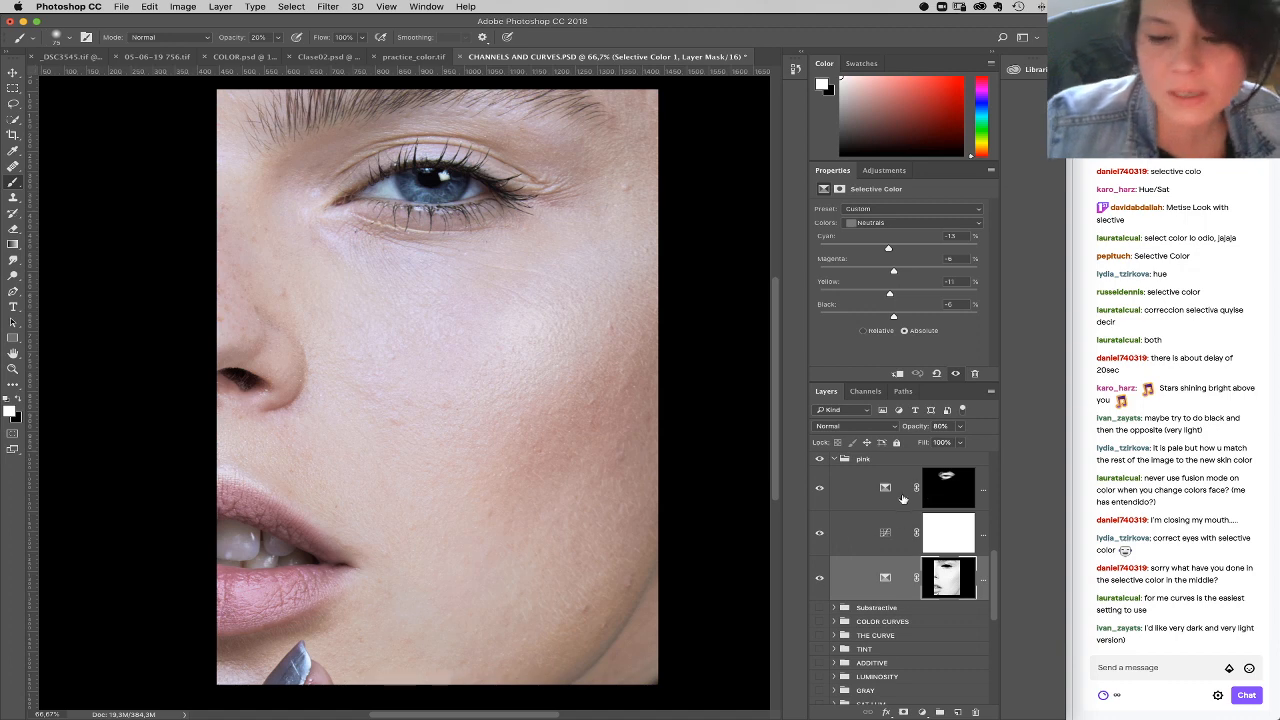
click(834, 458)
click(820, 458)
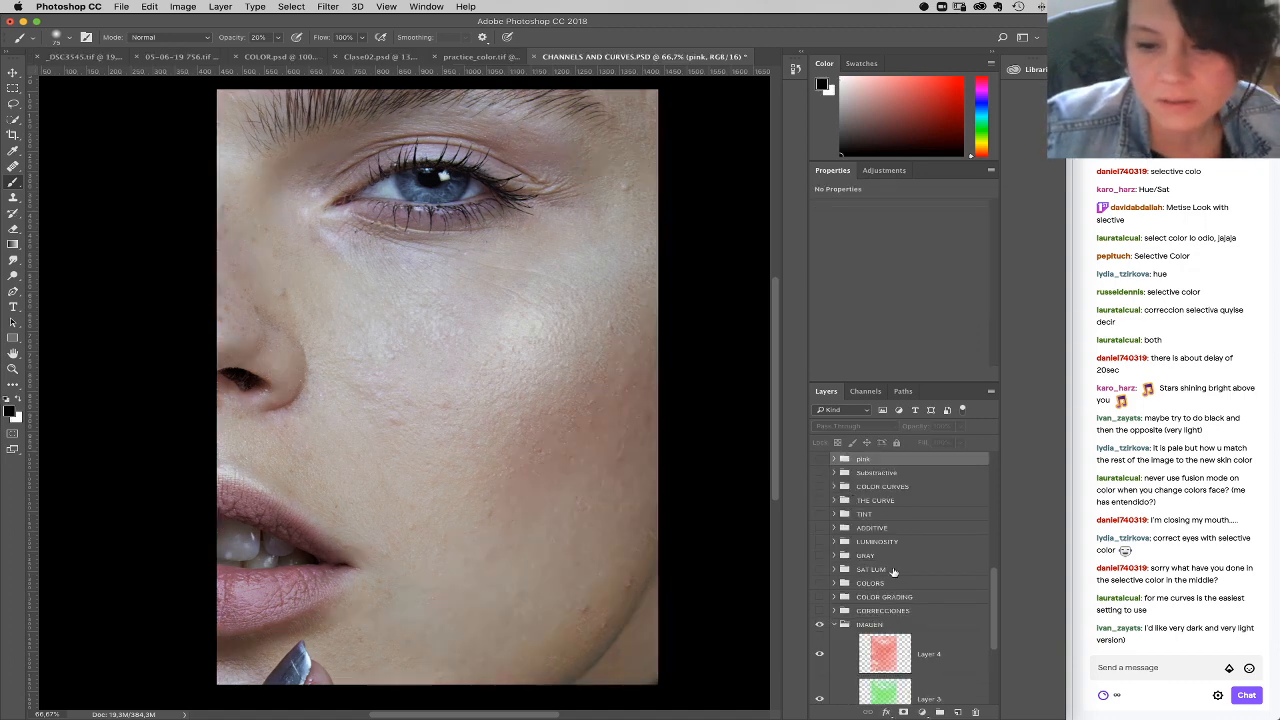
Step: Add a Selective Color layer above the pink group and set its Neutrals' black to +15%
click(924, 713)
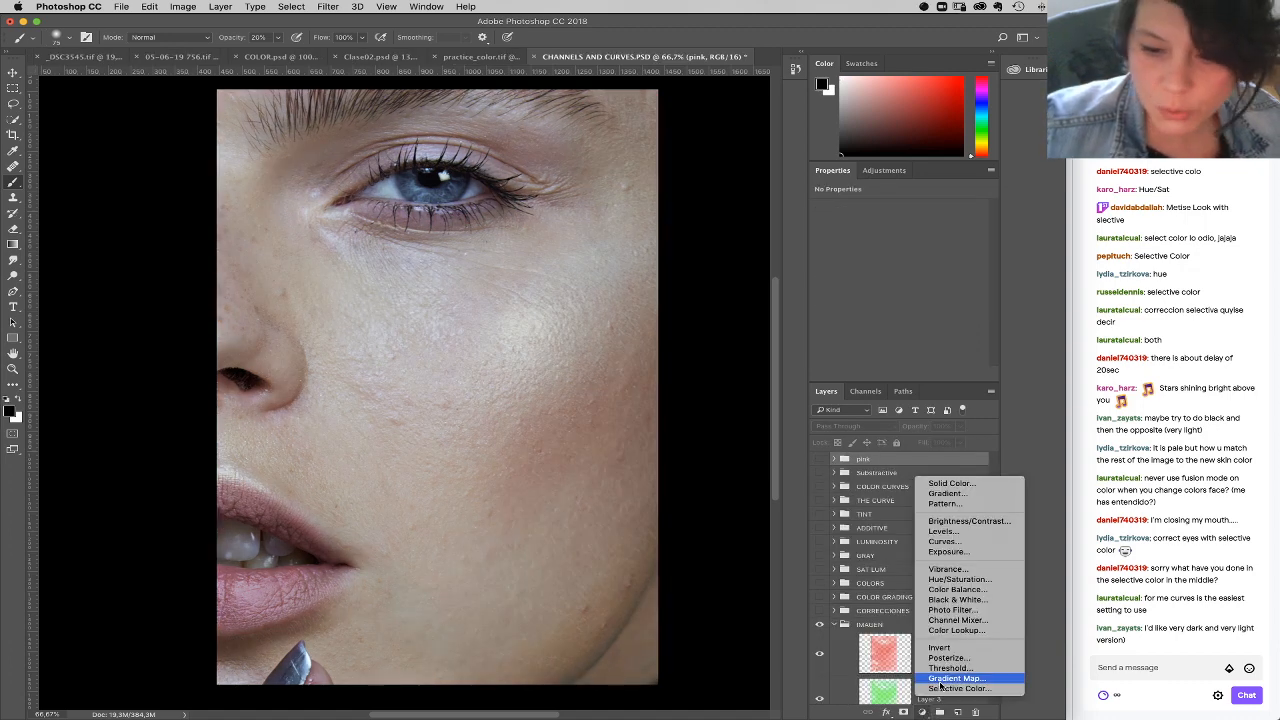
click(945, 688)
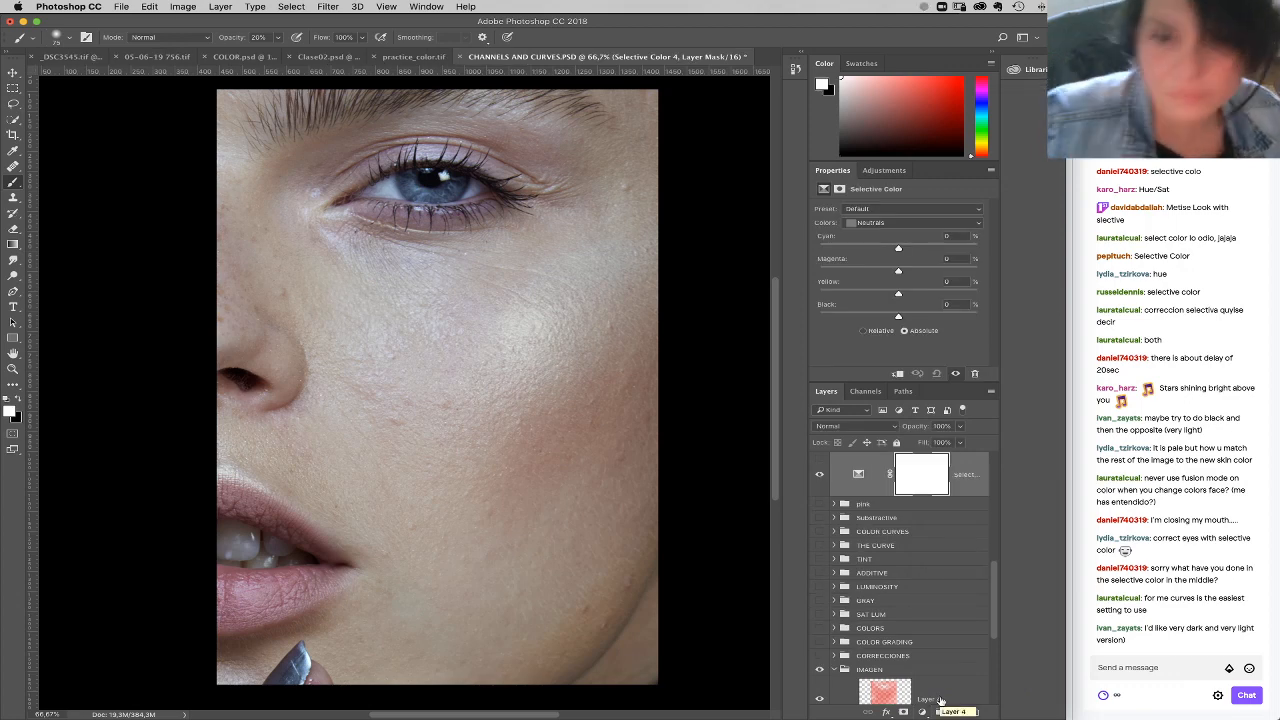
click(918, 318)
drag(921, 318, 910, 318)
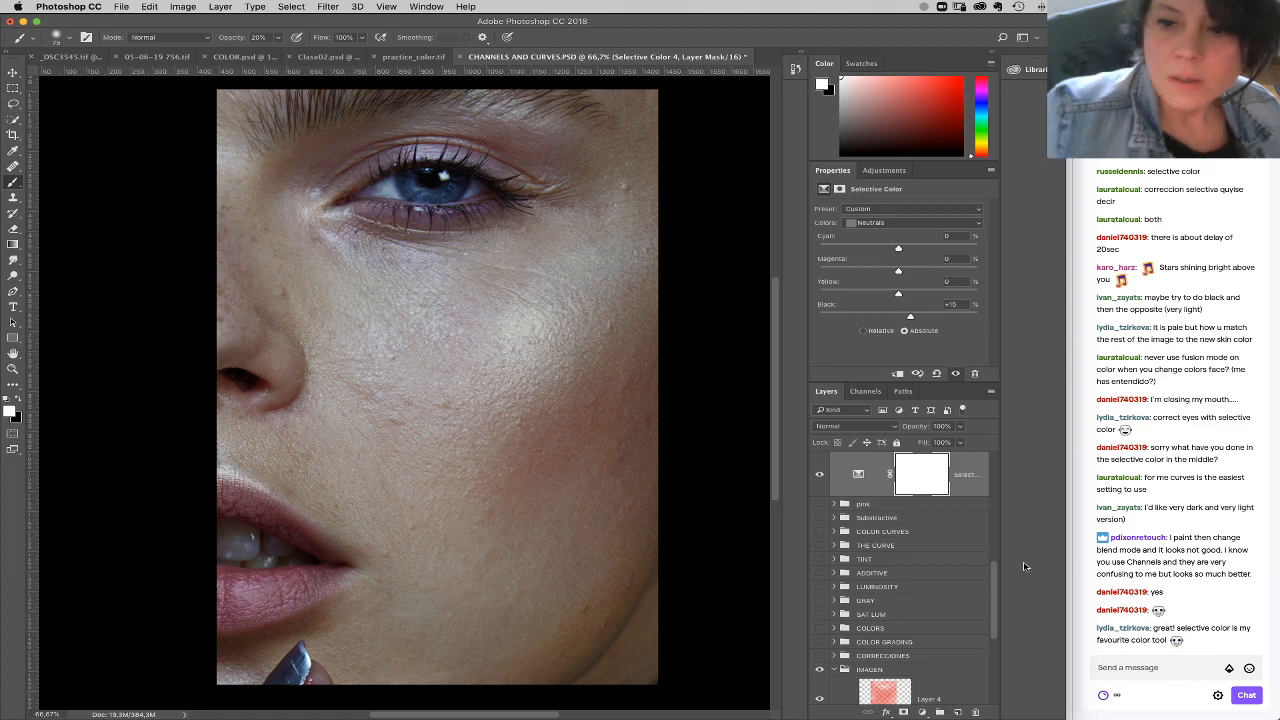
click(870, 426)
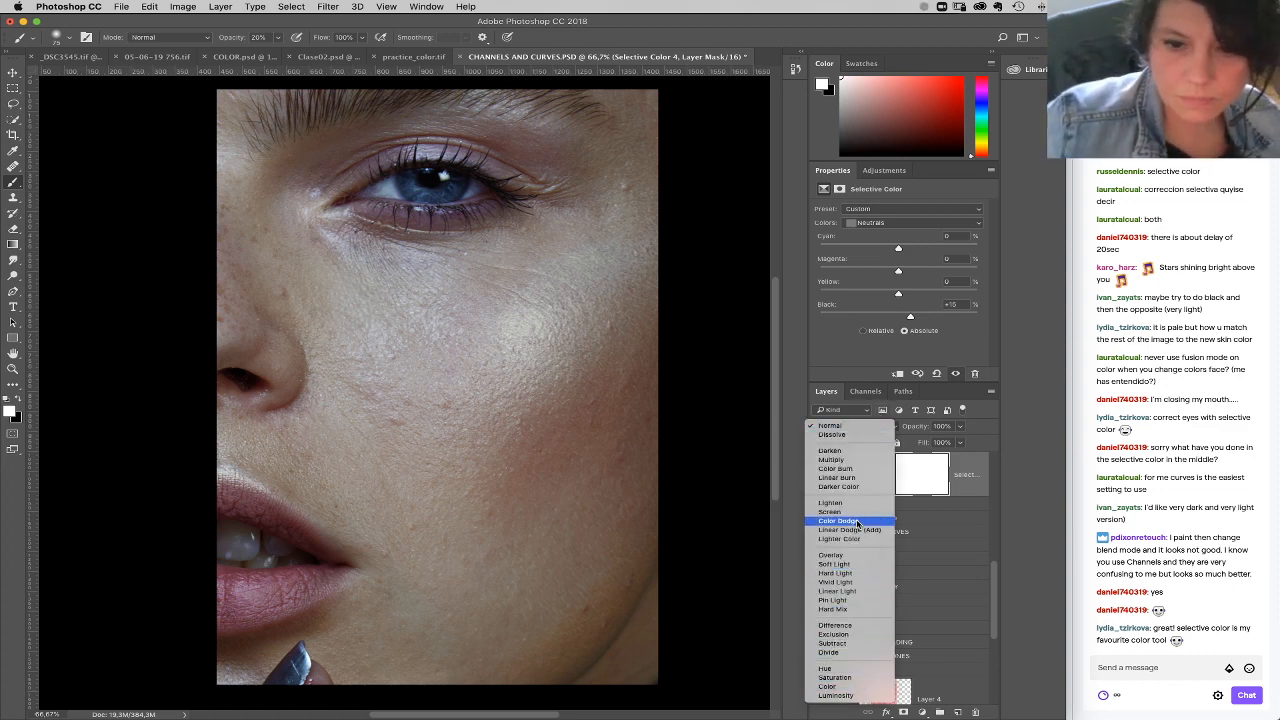
key(Escape)
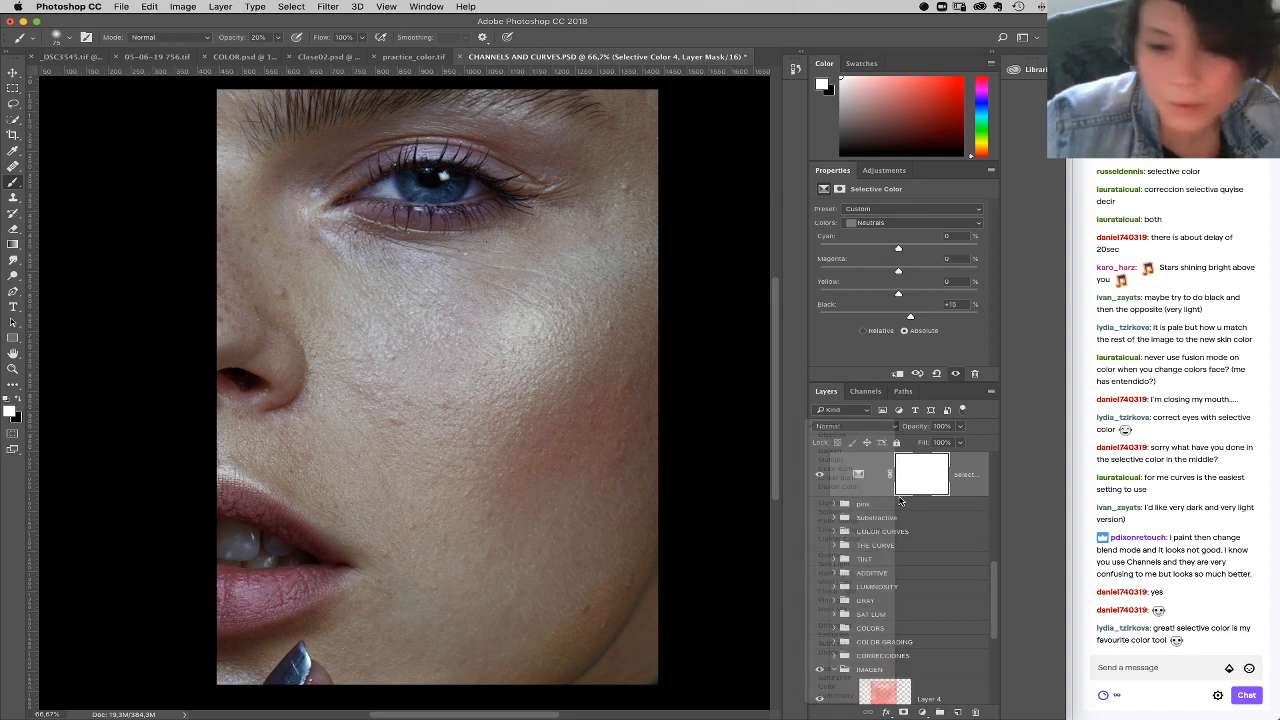
Step: Set the new Selective Color layer's Blacks to black +4% and its Whites to cyan +14%, yellow +13% and black -5%
click(858, 482)
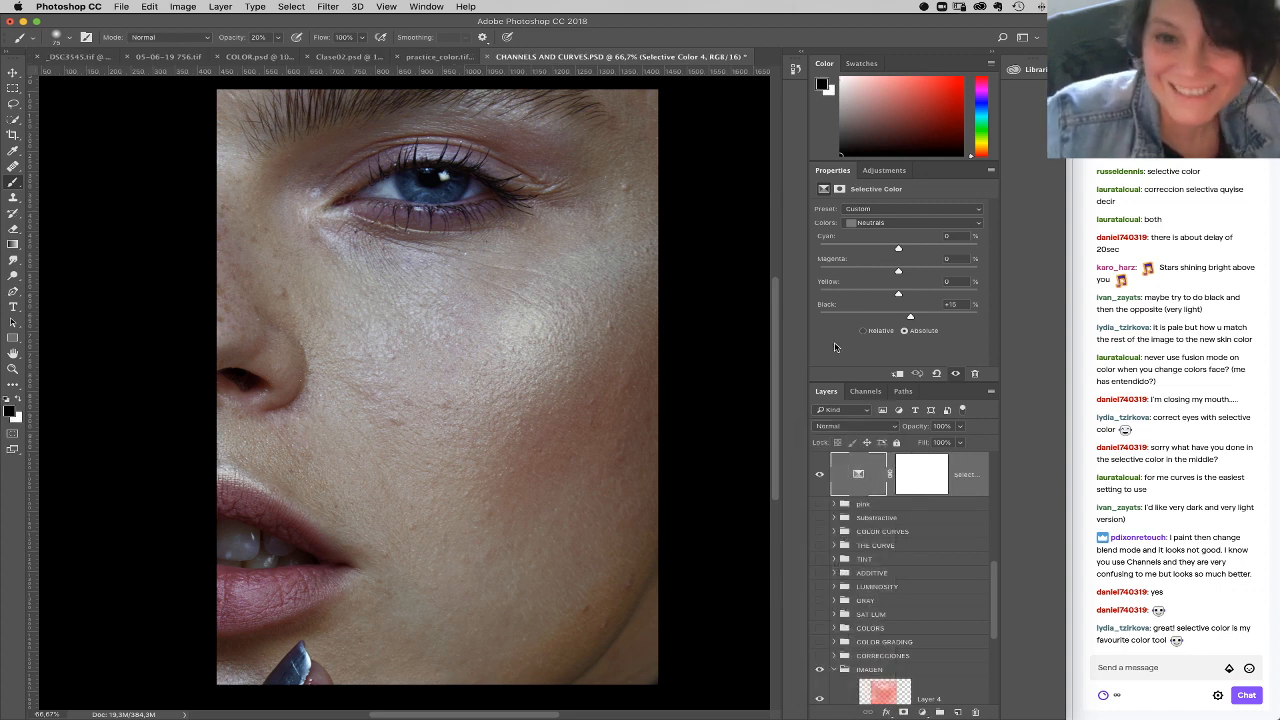
click(903, 222)
click(904, 232)
drag(910, 317, 902, 318)
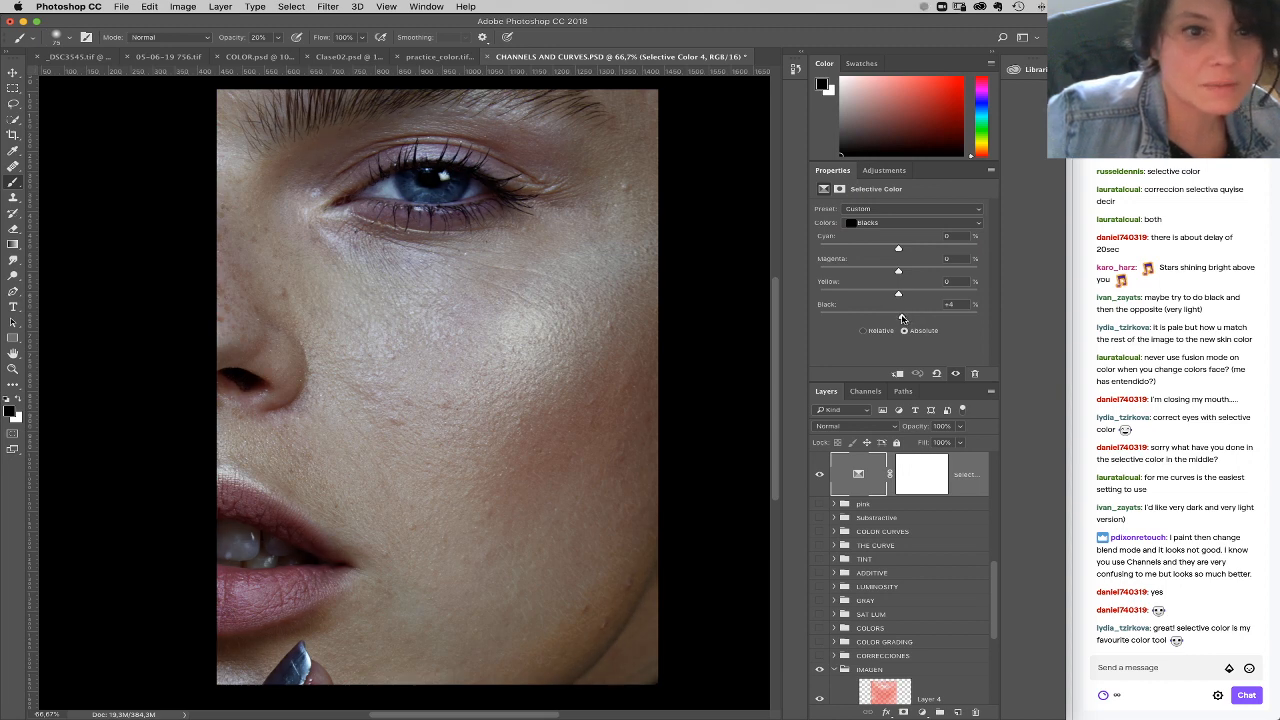
click(884, 223)
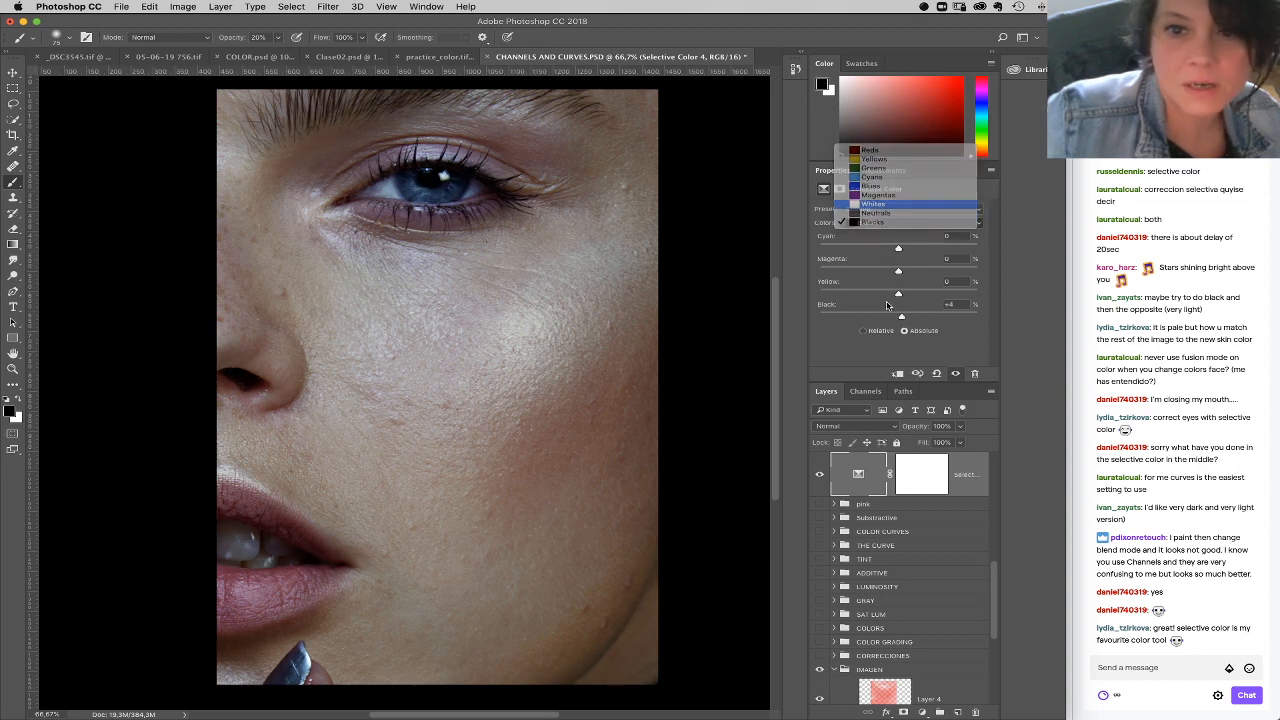
mouse_move(898, 318)
mouse_down()
mouse_move(883, 319)
mouse_move(894, 319)
mouse_up()
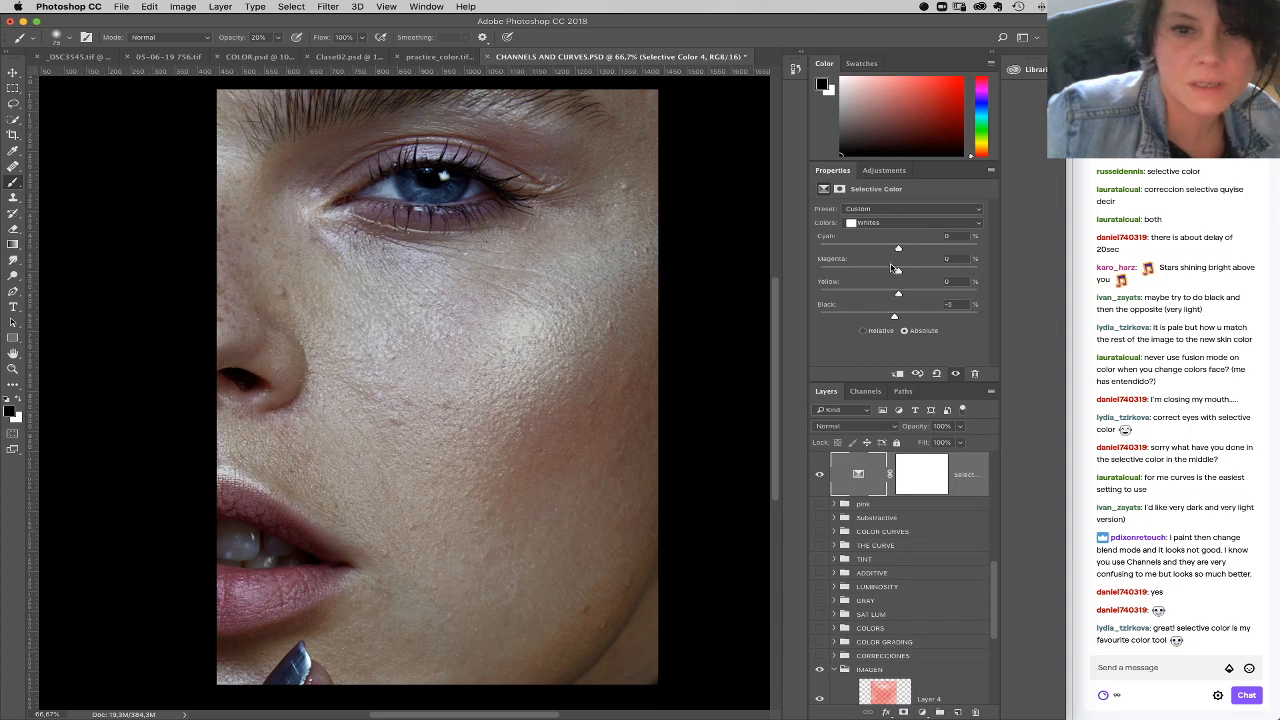
drag(898, 249, 909, 249)
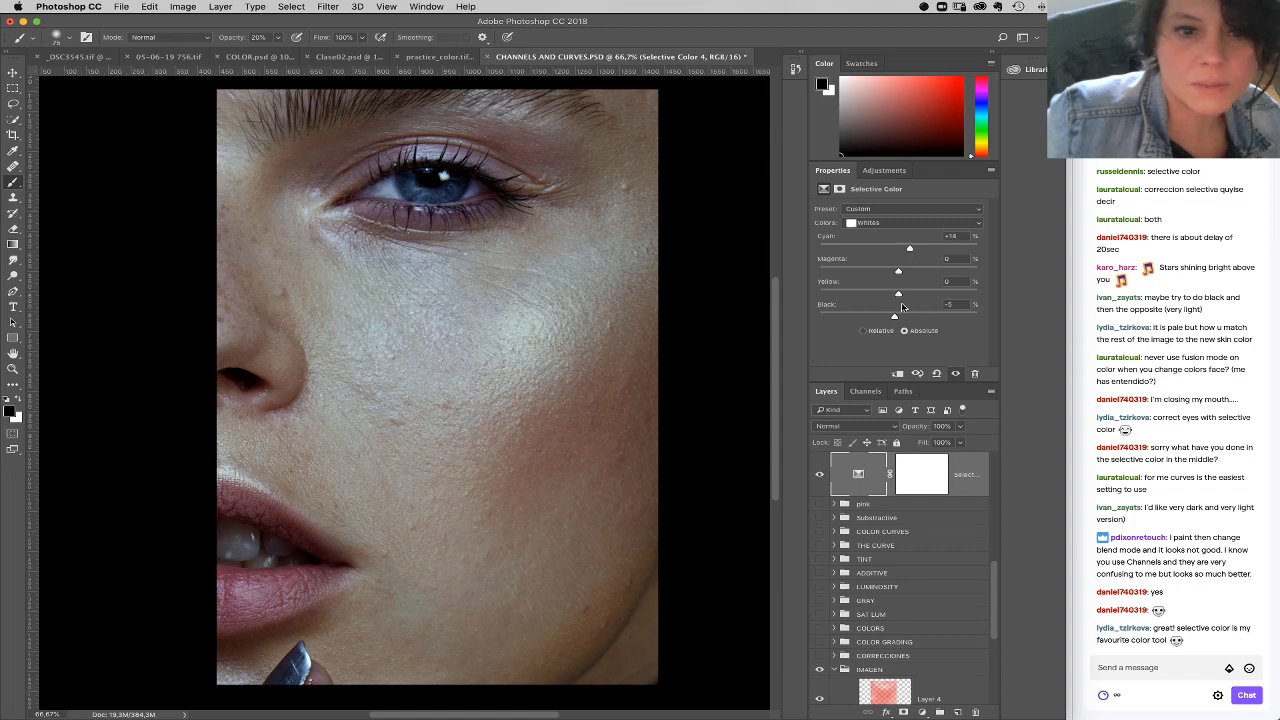
drag(898, 294, 909, 297)
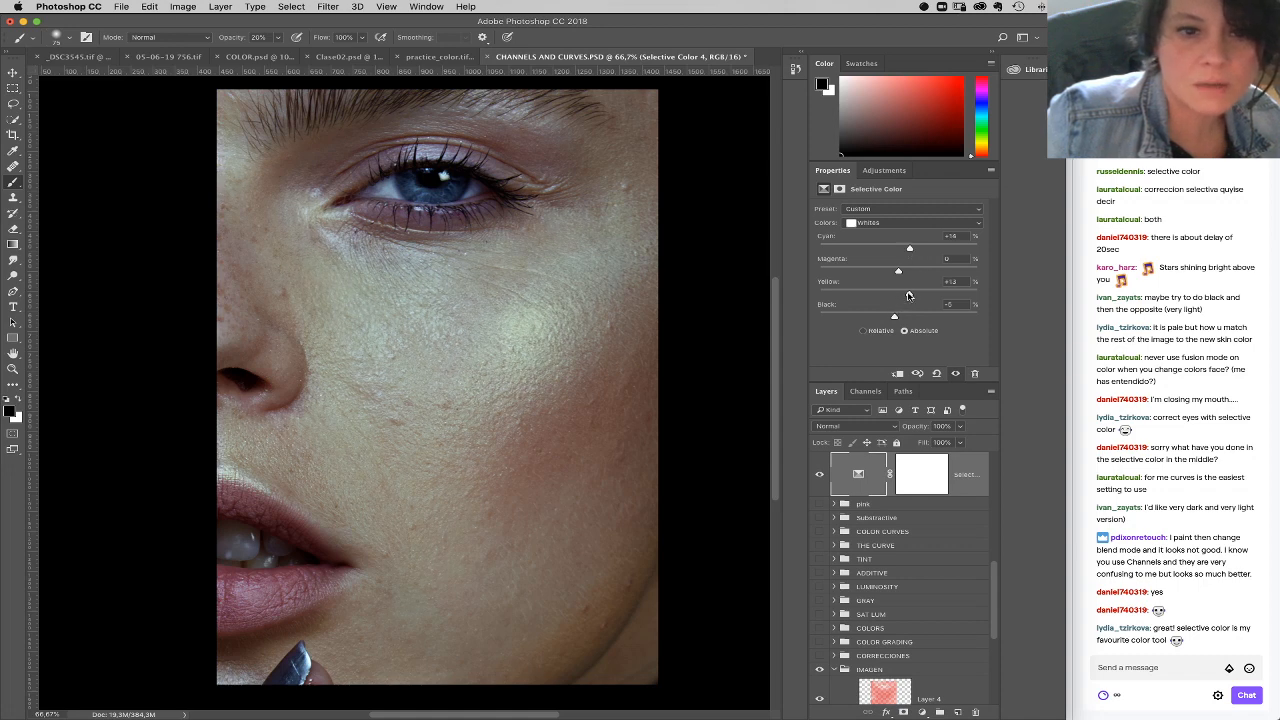
Step: Set the layer's Neutrals to magenta +5% and yellow +7%, and its Blacks to cyan +6%, magenta +4% and yellow -10%
click(902, 223)
click(900, 231)
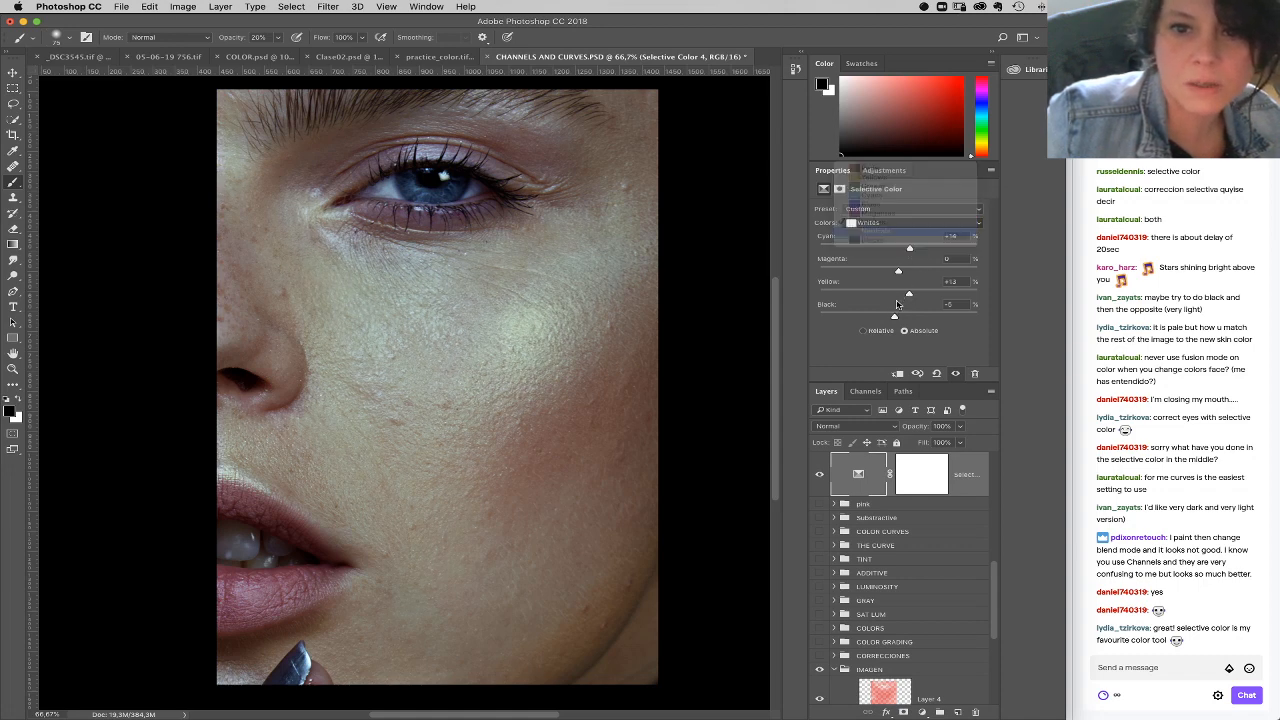
drag(900, 271, 902, 294)
click(900, 222)
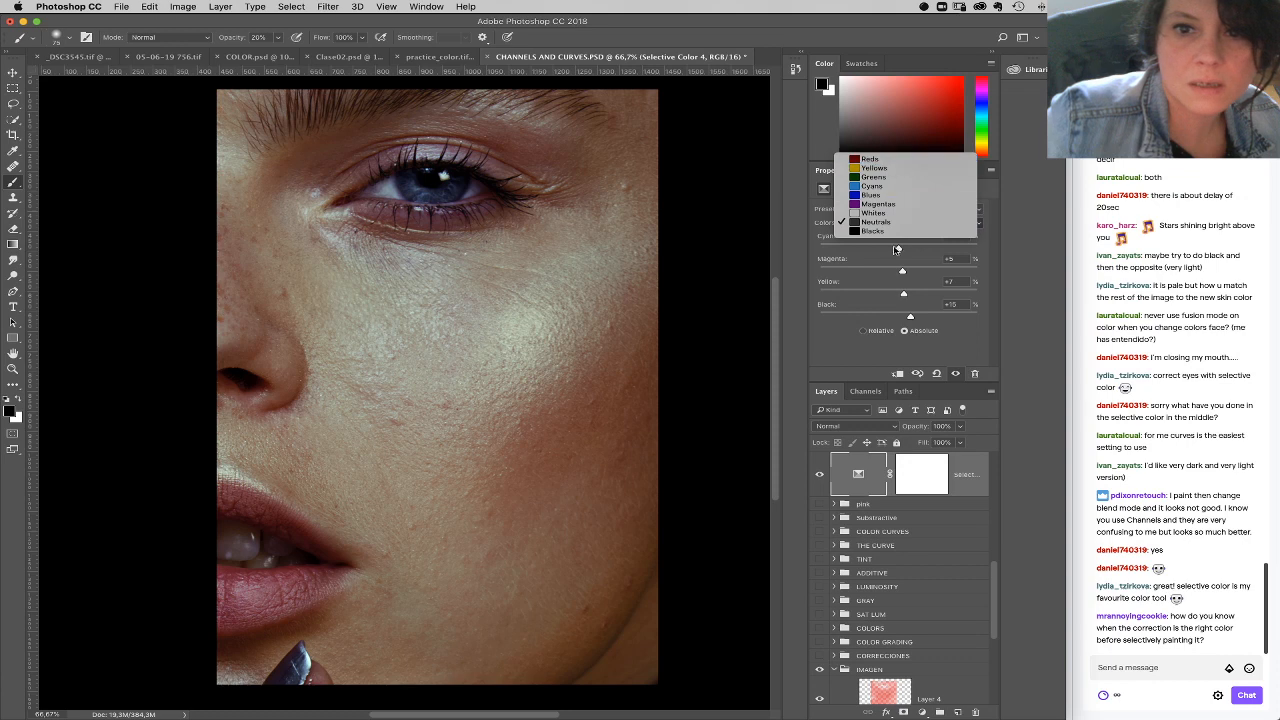
click(897, 232)
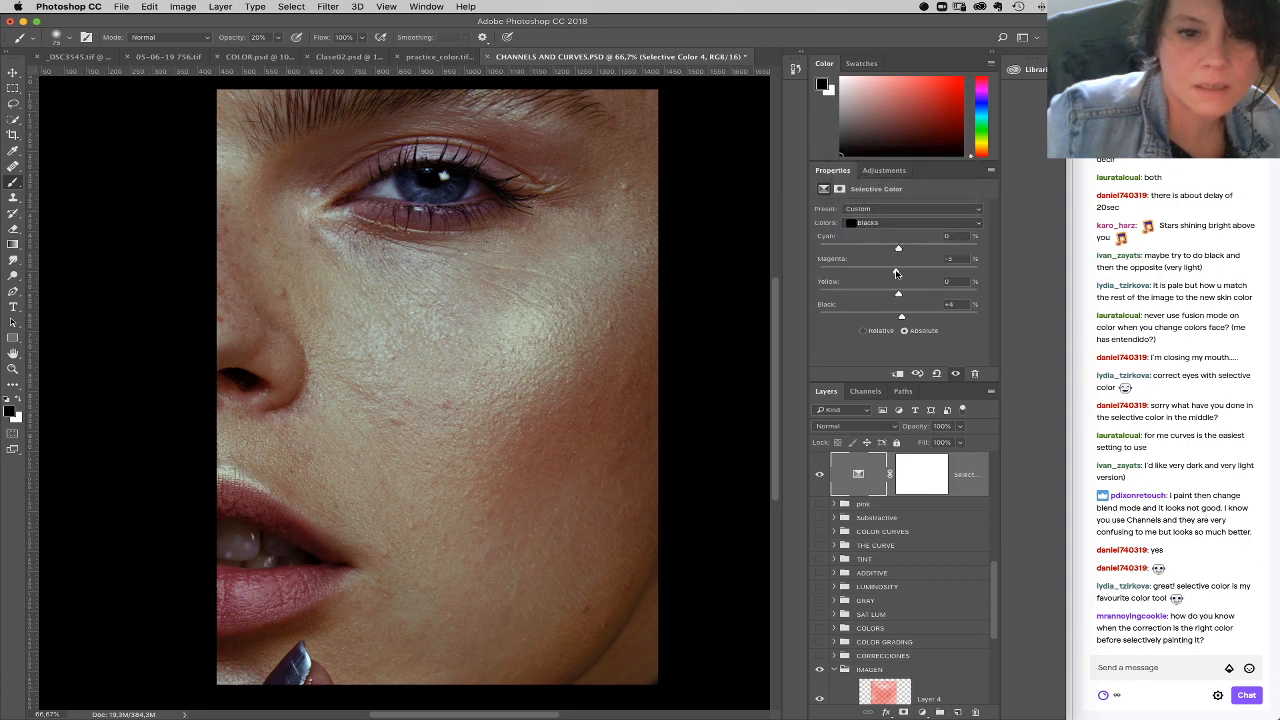
mouse_move(896, 272)
mouse_down()
mouse_move(890, 296)
mouse_move(903, 250)
mouse_up()
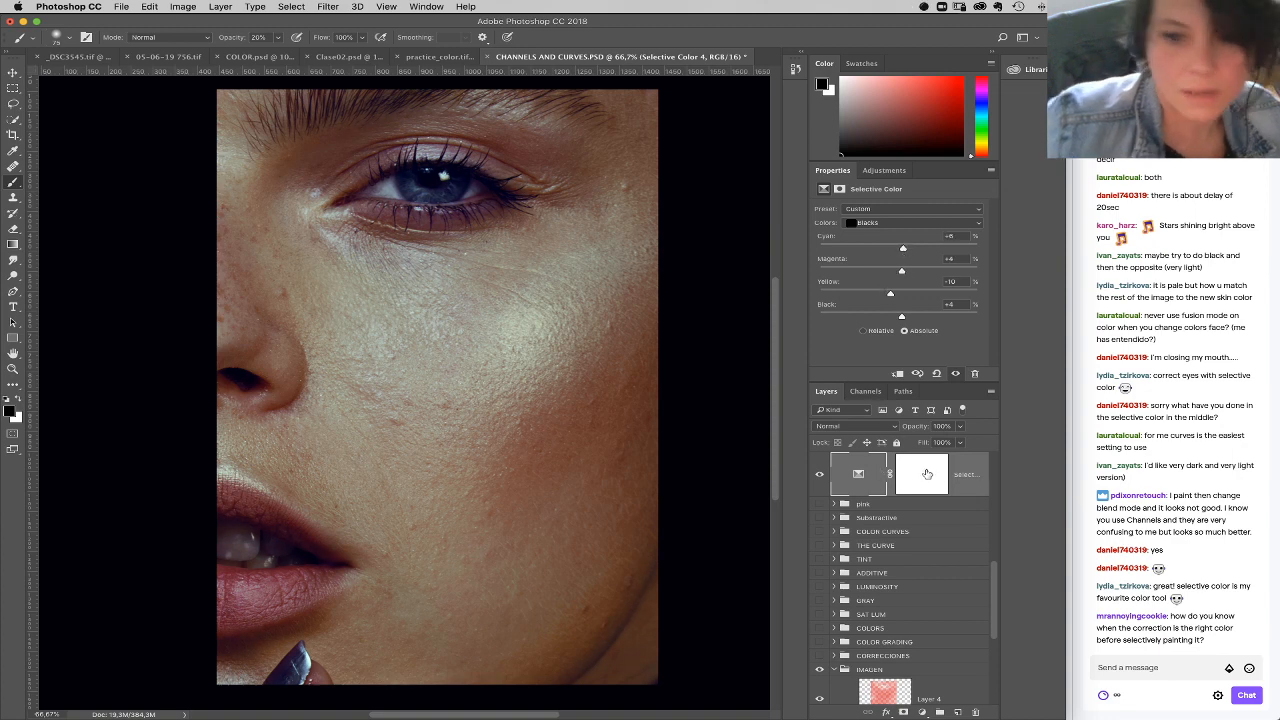
Step: Invert the darkening Selective Color layer's mask to black, with white as the foreground color
click(929, 462)
key(x)
key(ctrl+i)
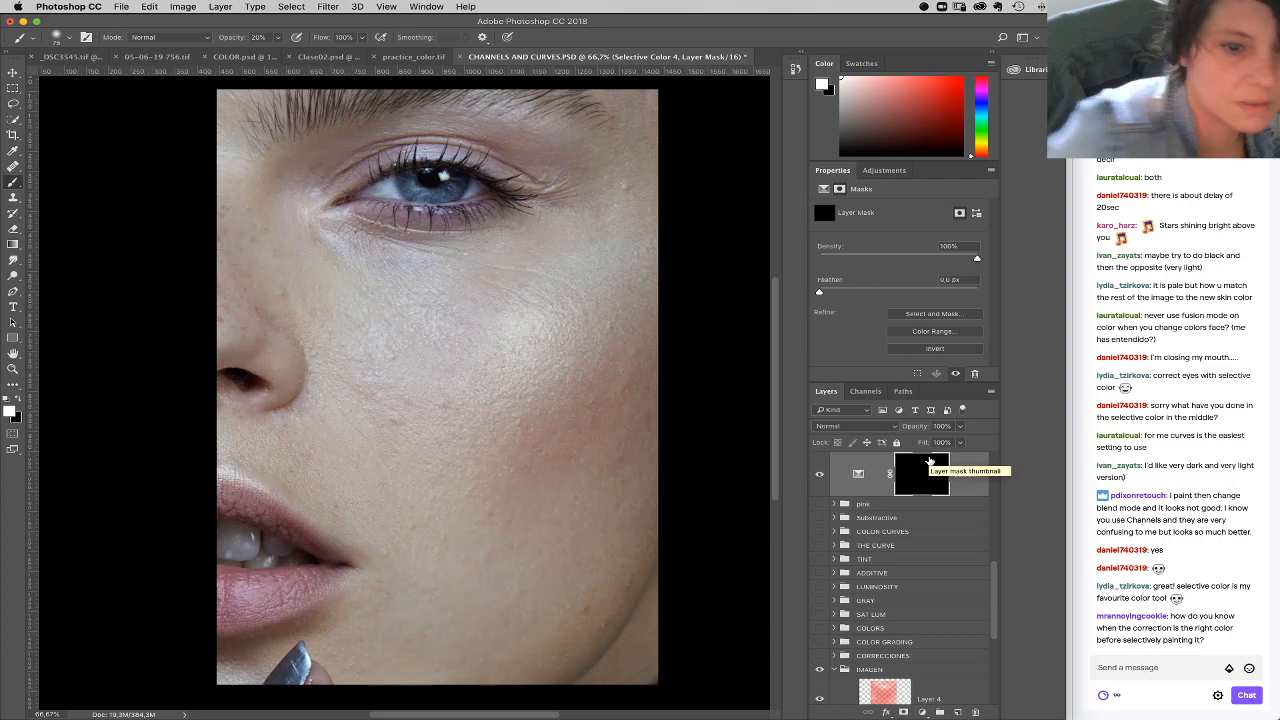
Step: Paint the cheek white on the darkening Selective Color layer's mask with a soft 460 px brush at 100% opacity
right_click(497, 432)
click(638, 462)
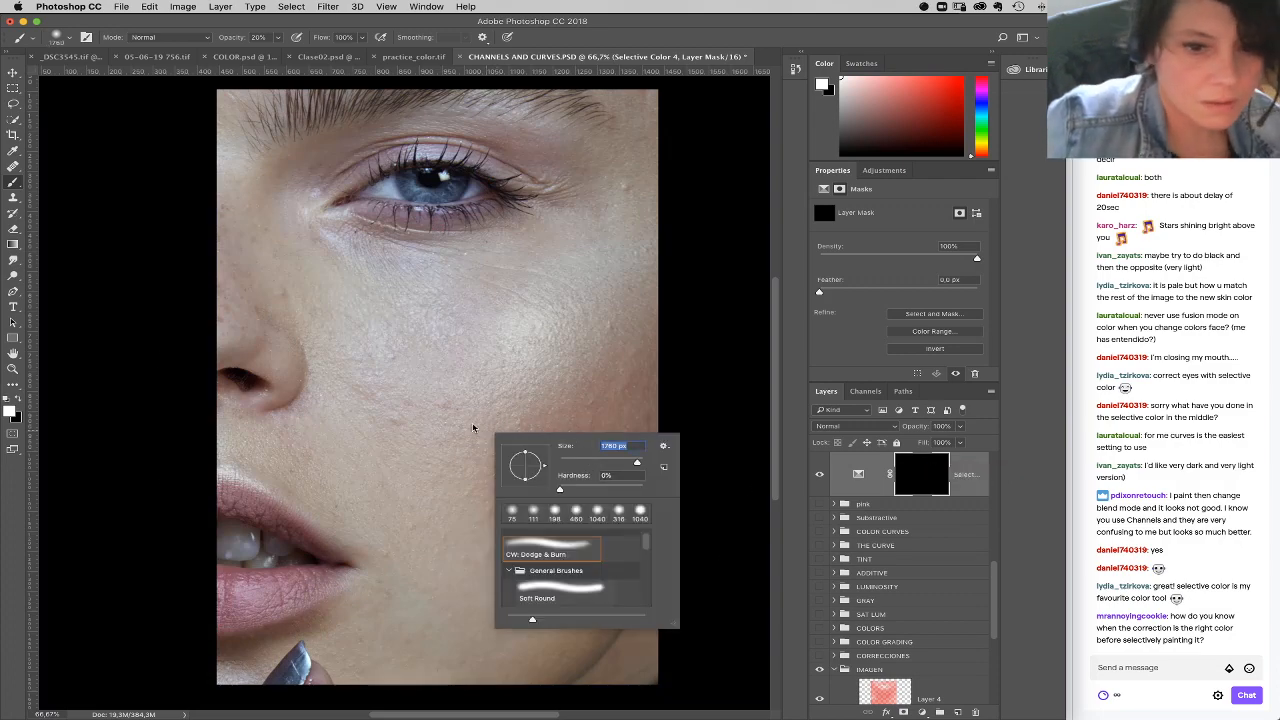
click(474, 402)
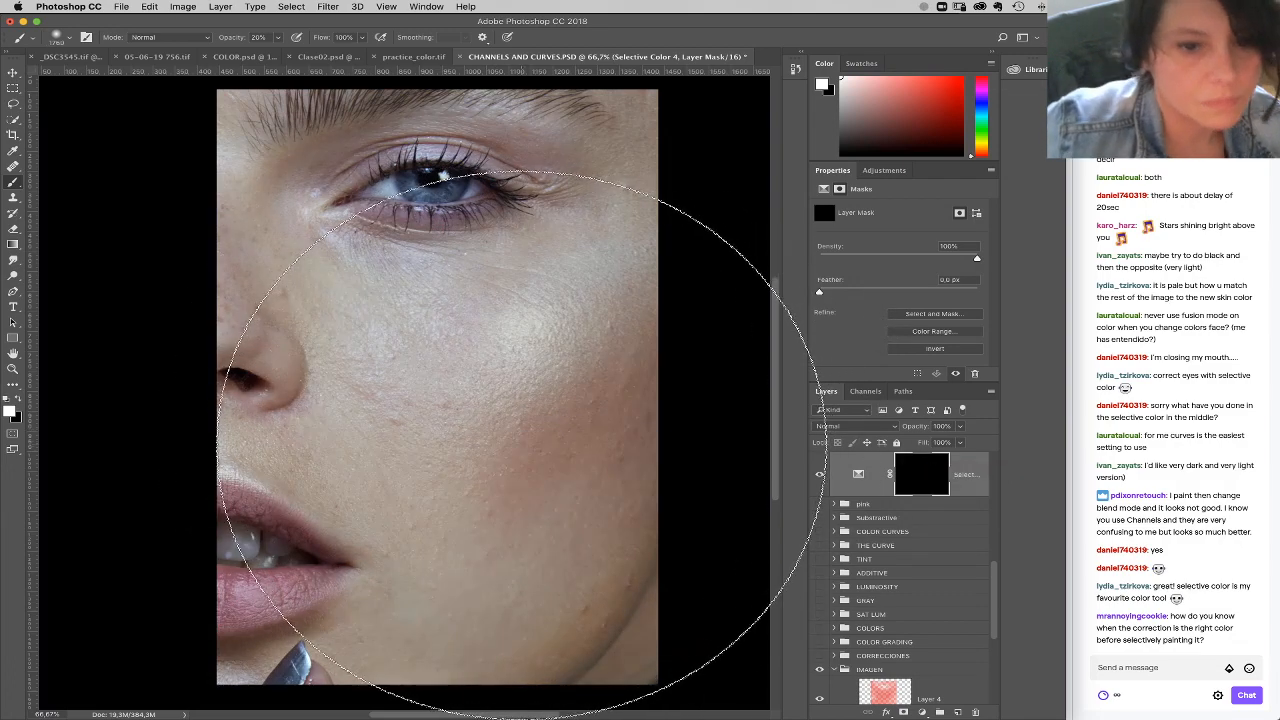
drag(660, 470, 656, 470)
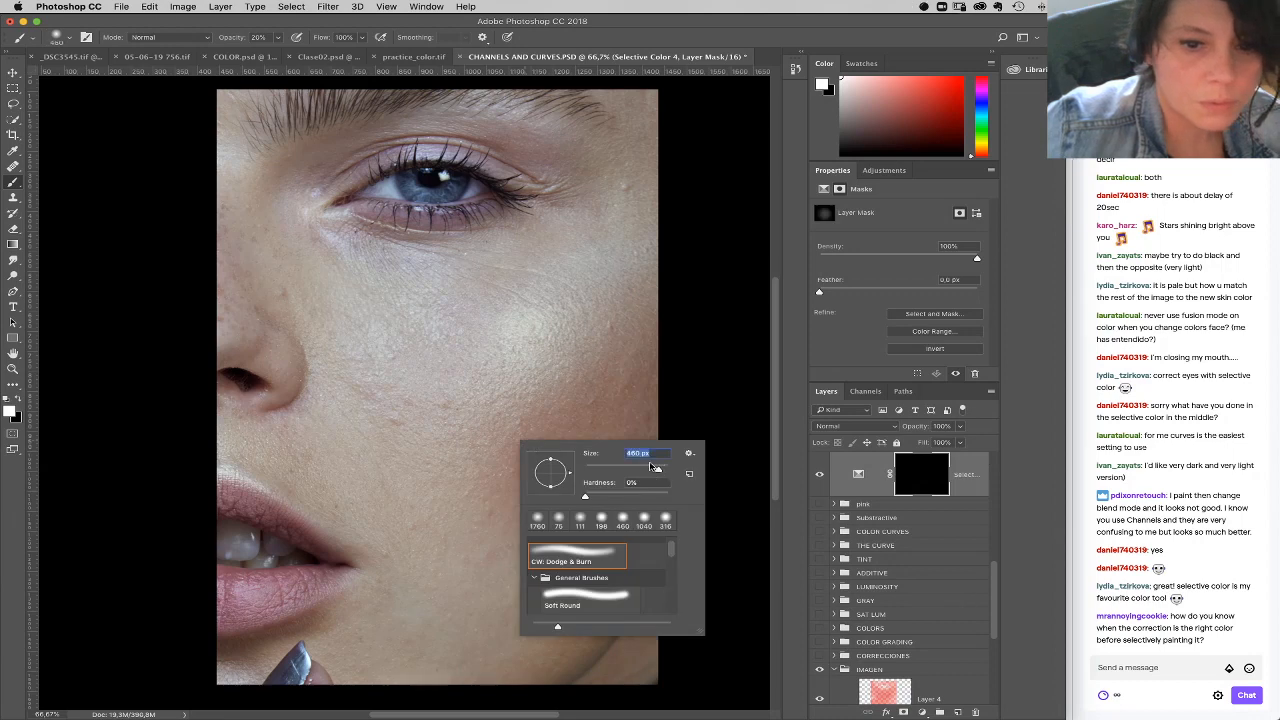
click(498, 448)
mouse_move(503, 436)
mouse_down()
mouse_move(471, 371)
mouse_move(671, 377)
mouse_move(395, 447)
mouse_move(374, 434)
mouse_move(531, 305)
mouse_move(628, 300)
mouse_move(422, 418)
mouse_up()
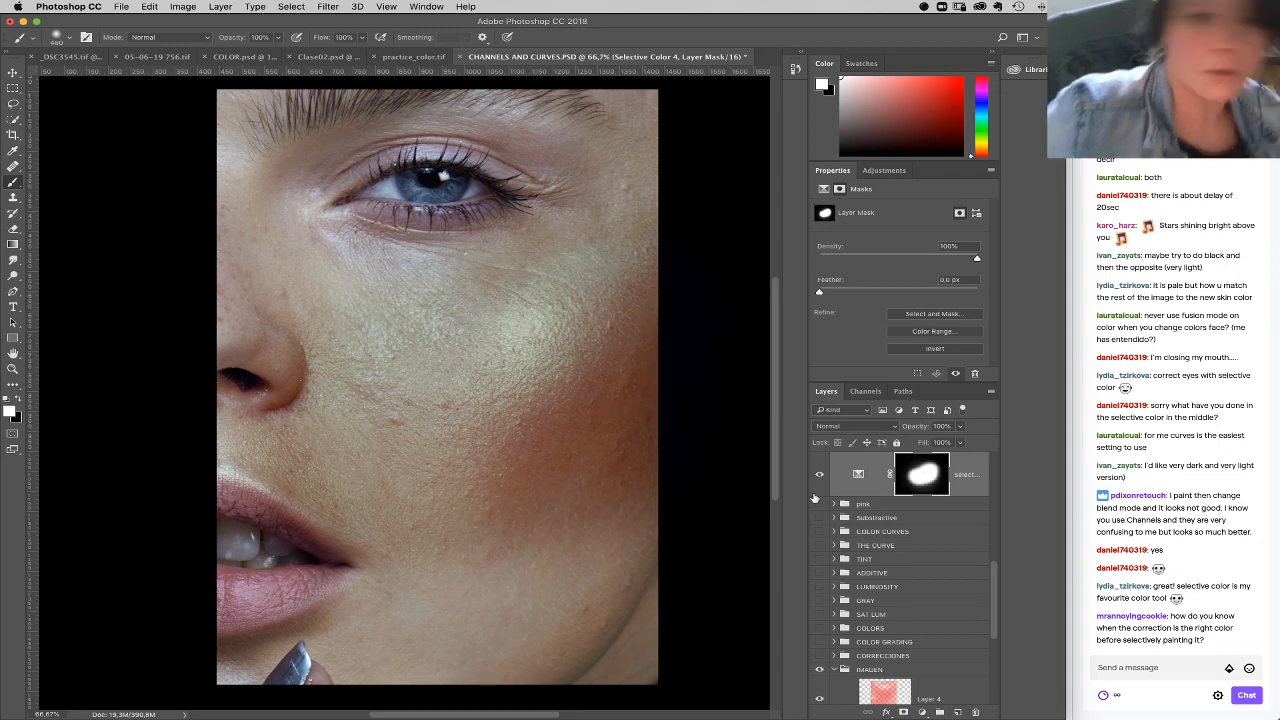
Step: Set the darkening layer's Neutrals to cyan -5%, magenta +1% and black +20%, and its Whites to magenta +4%
click(858, 474)
click(883, 229)
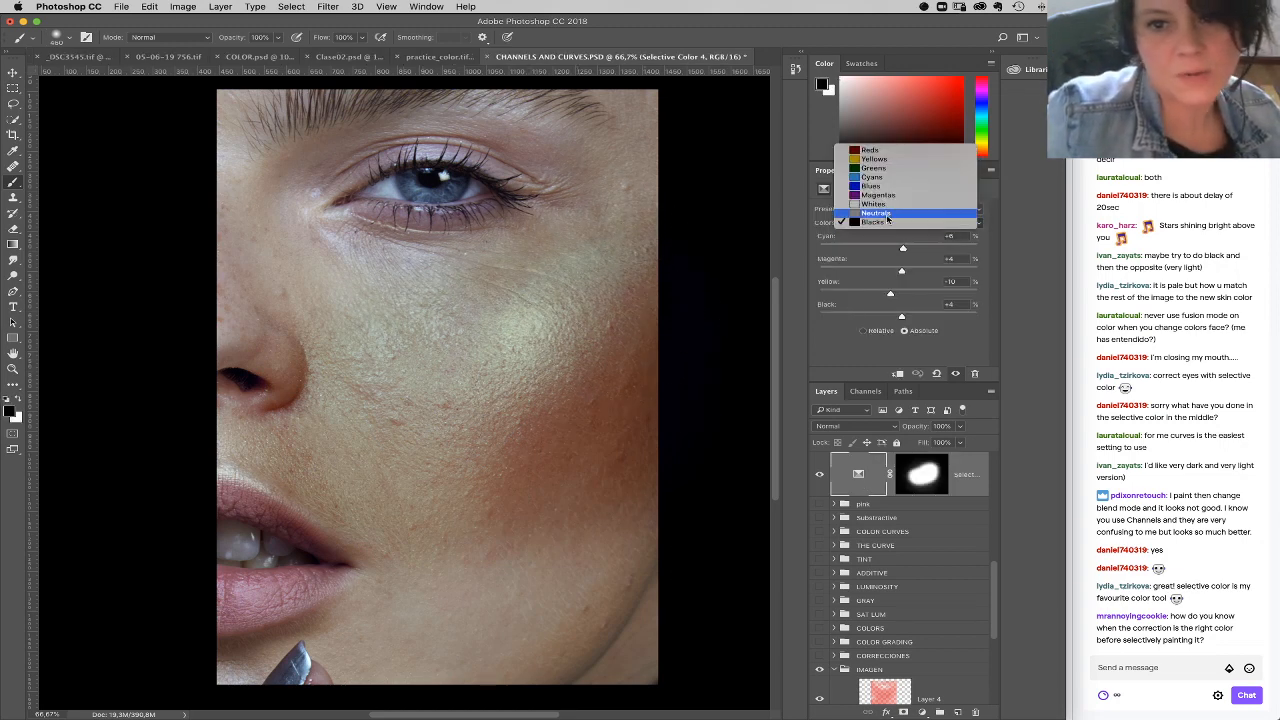
click(876, 213)
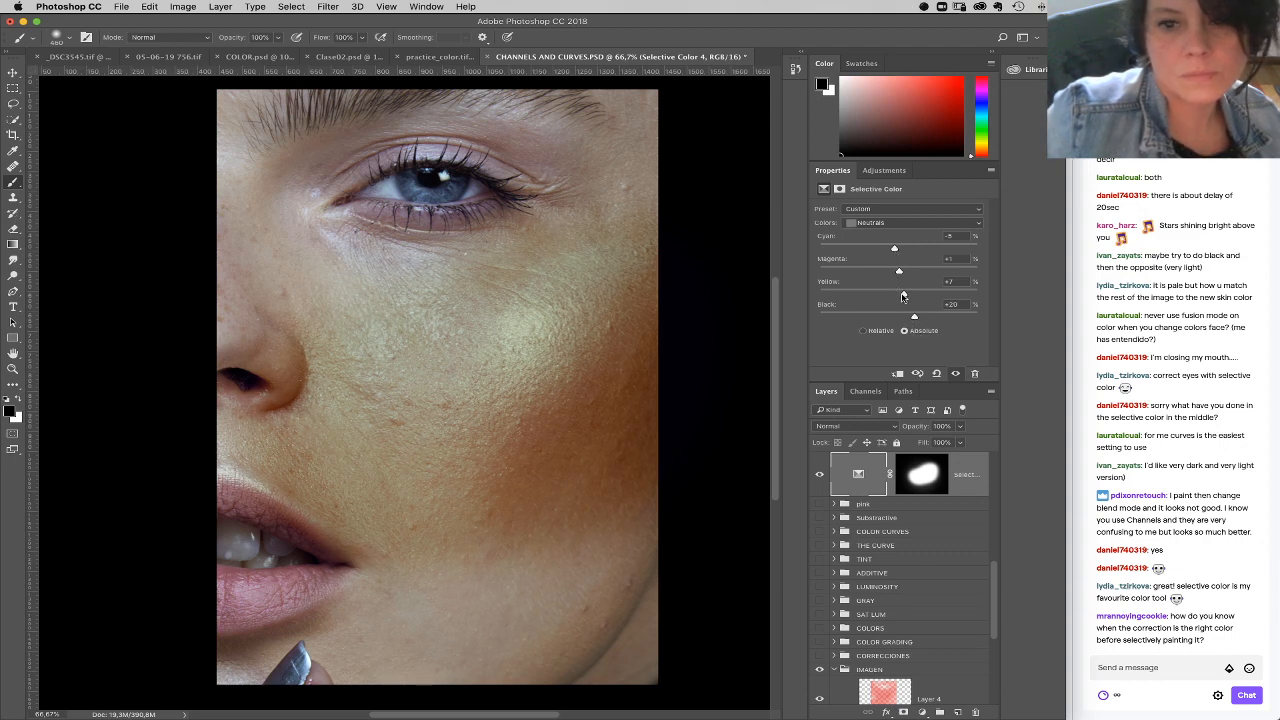
click(903, 222)
click(880, 213)
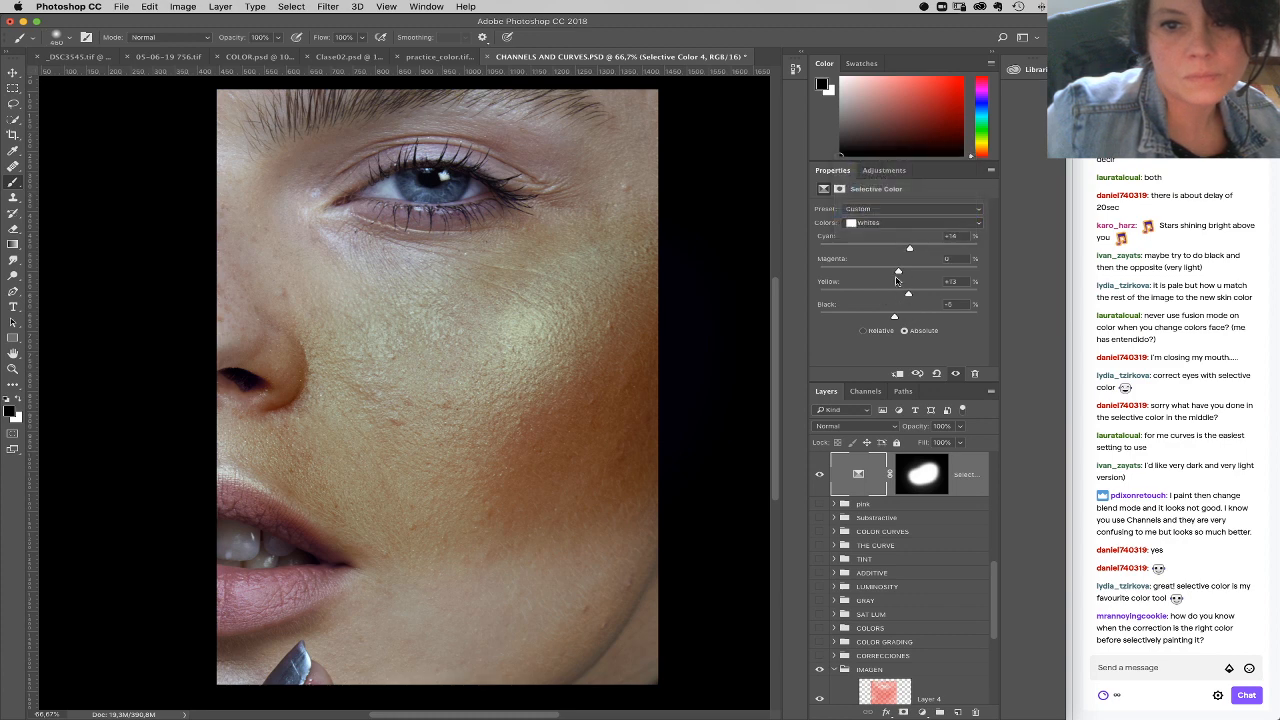
drag(898, 273, 902, 273)
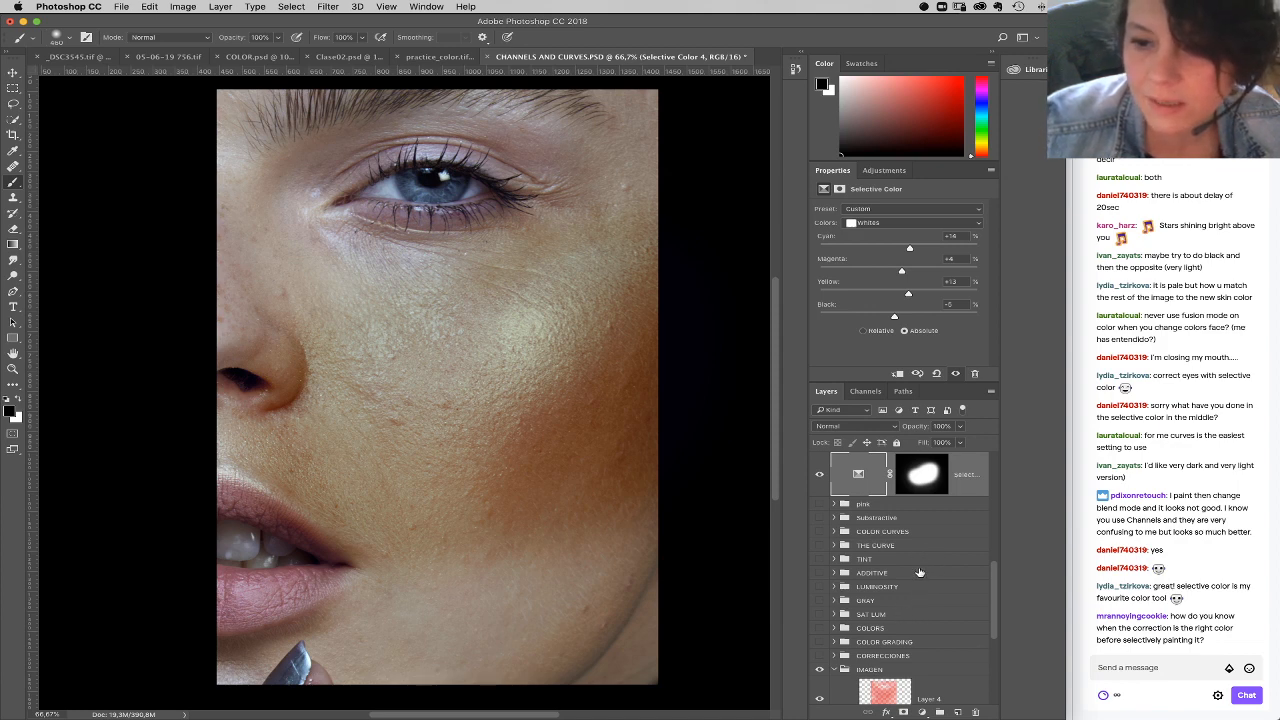
Step: Delete the darkening Selective Color layer above the pink group
mouse_move(975, 712)
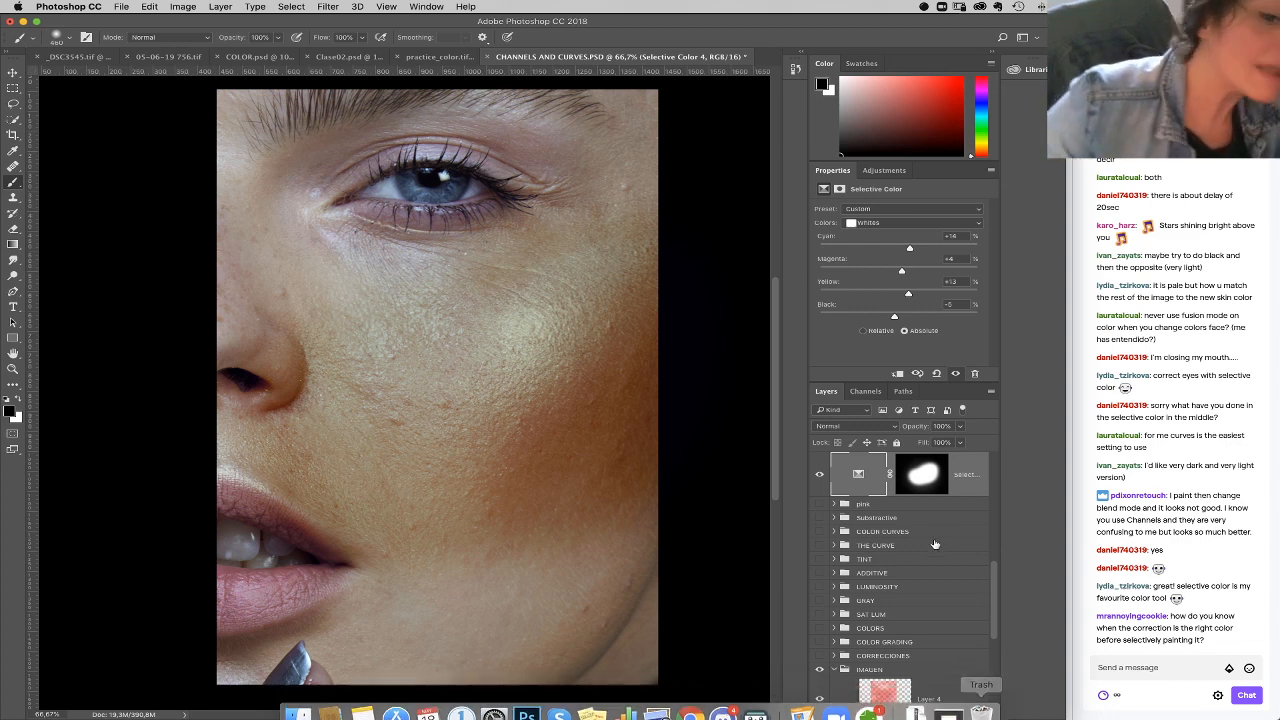
click(976, 711)
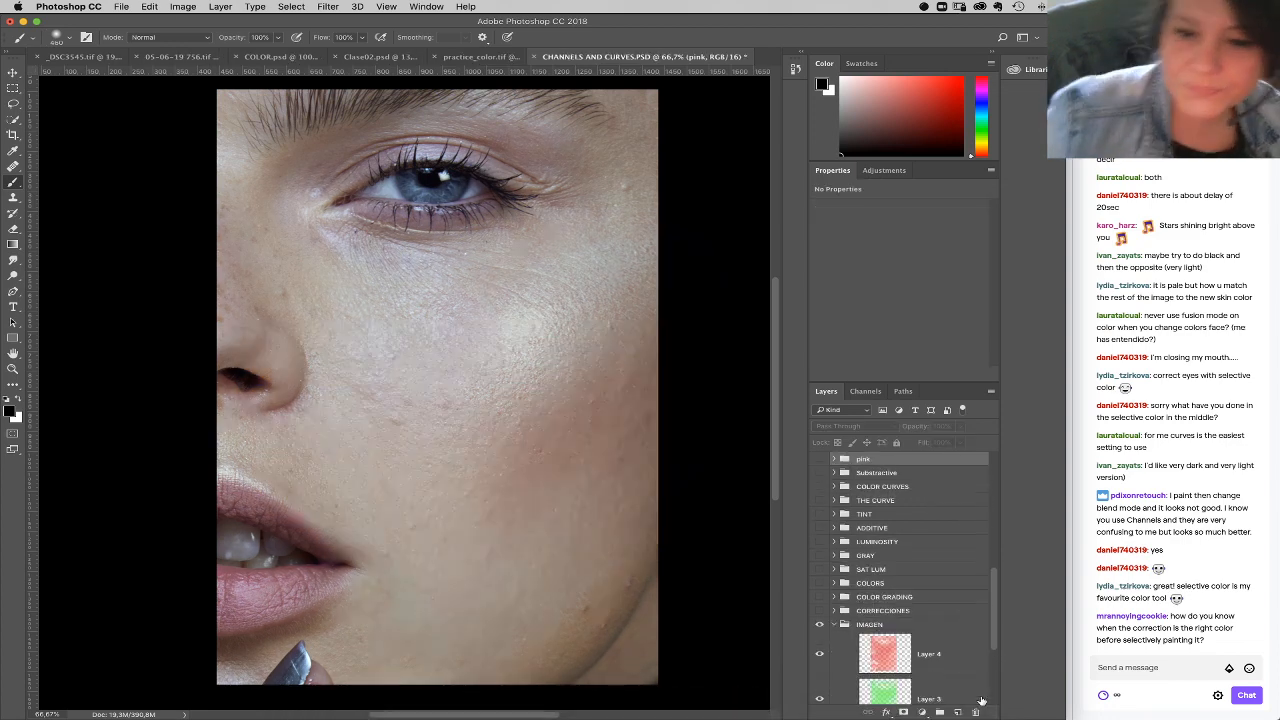
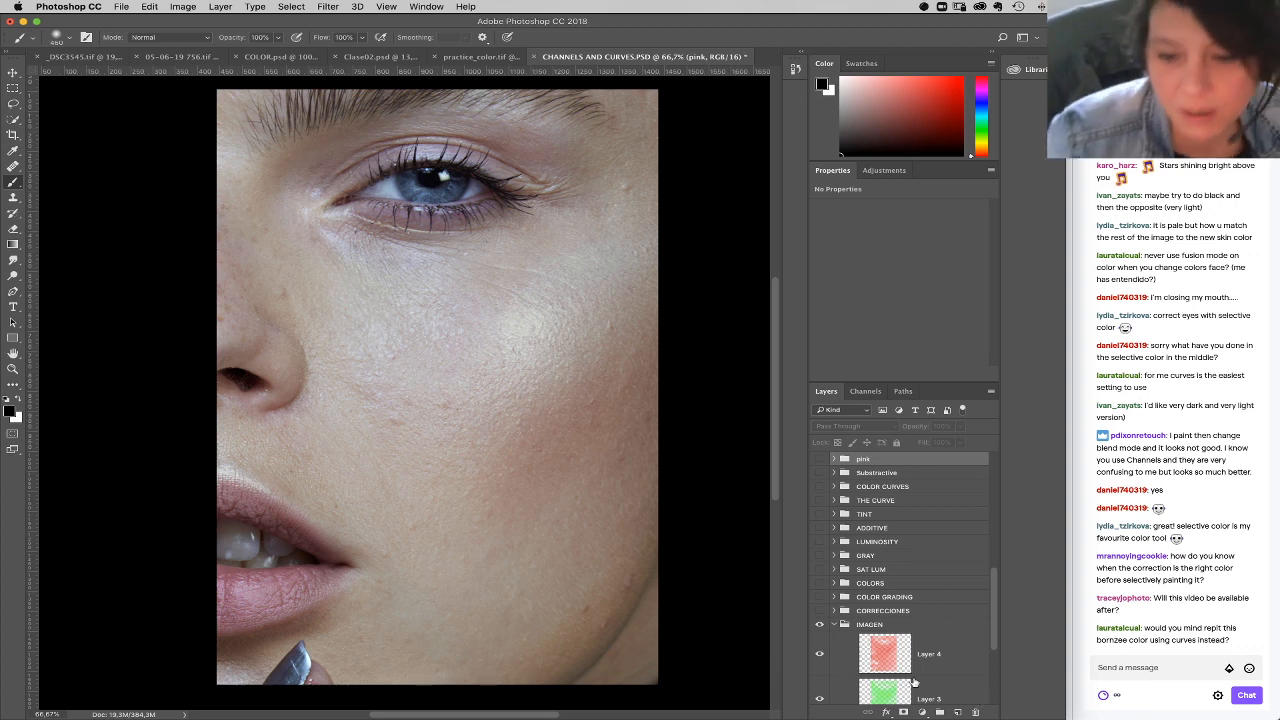
Step: Add a Curves layer above the pink group and darken the skin with a contrast RGB curve, raised black point and deepened lower midtones
click(921, 712)
click(942, 541)
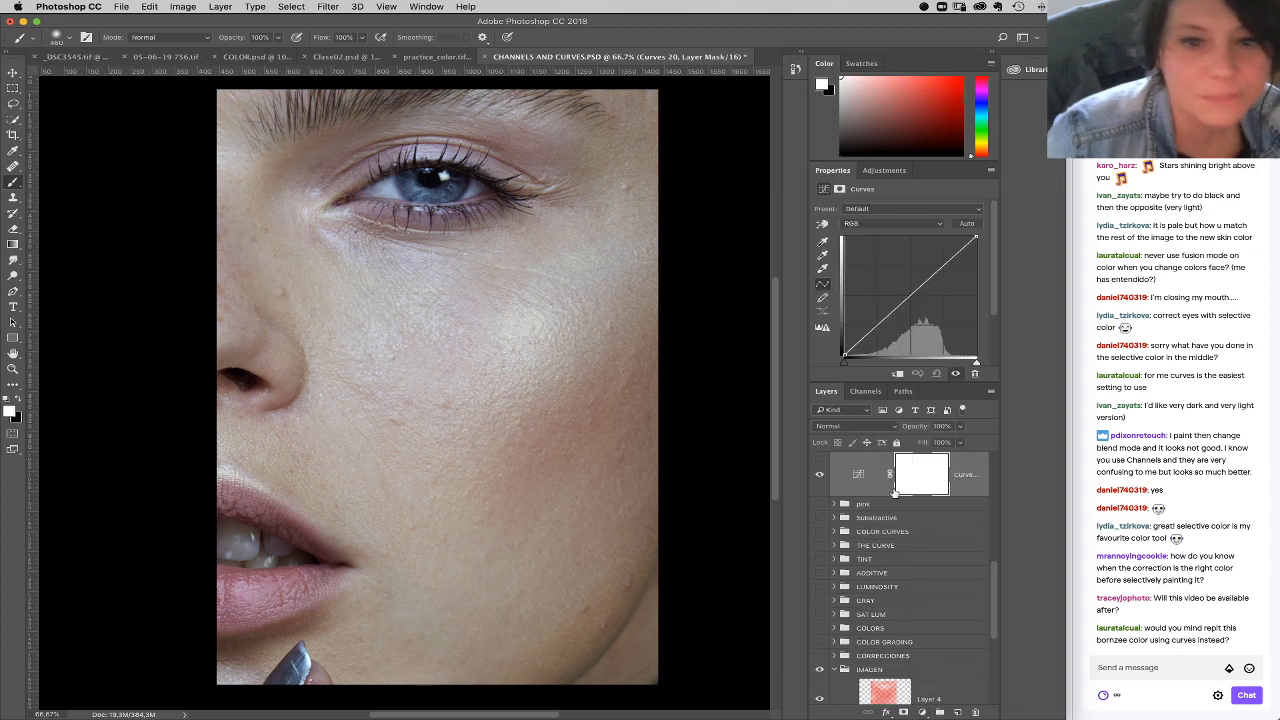
click(938, 267)
drag(869, 333, 876, 336)
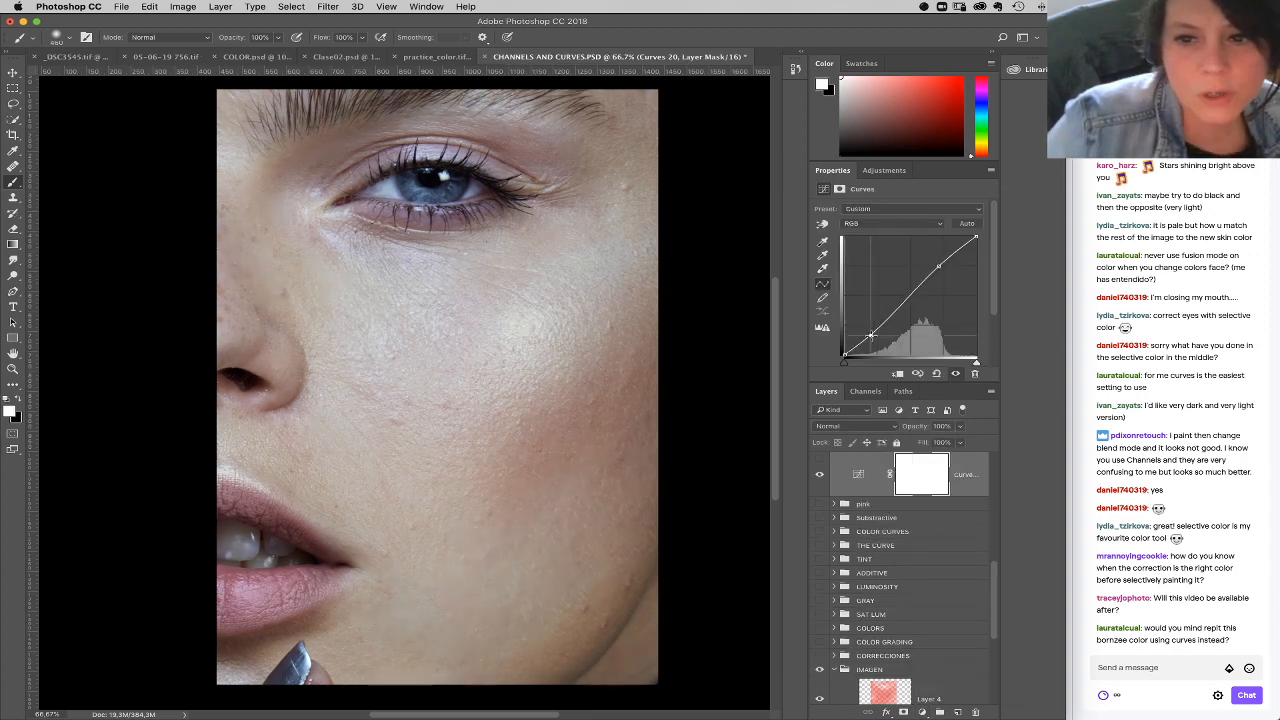
drag(939, 267, 941, 269)
drag(876, 336, 884, 334)
drag(941, 268, 945, 273)
mouse_move(887, 338)
mouse_down()
mouse_move(843, 347)
mouse_move(906, 327)
mouse_up()
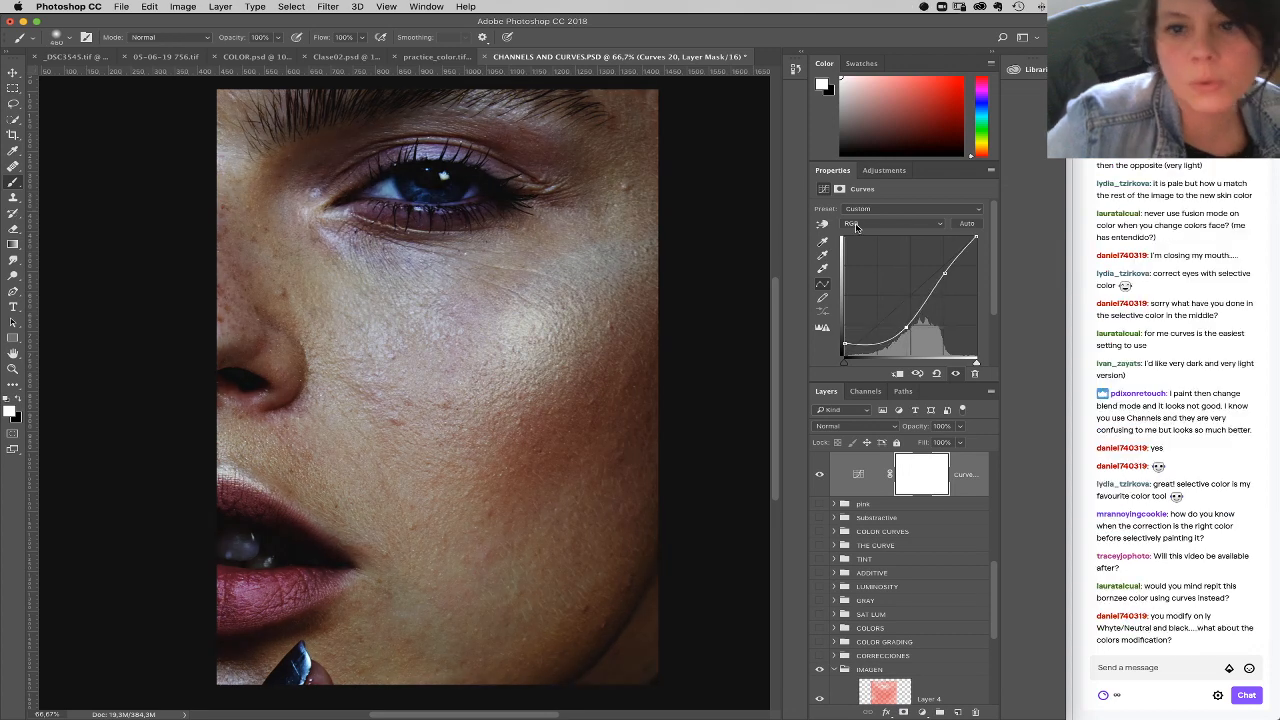
drag(977, 238, 939, 274)
drag(905, 328, 903, 325)
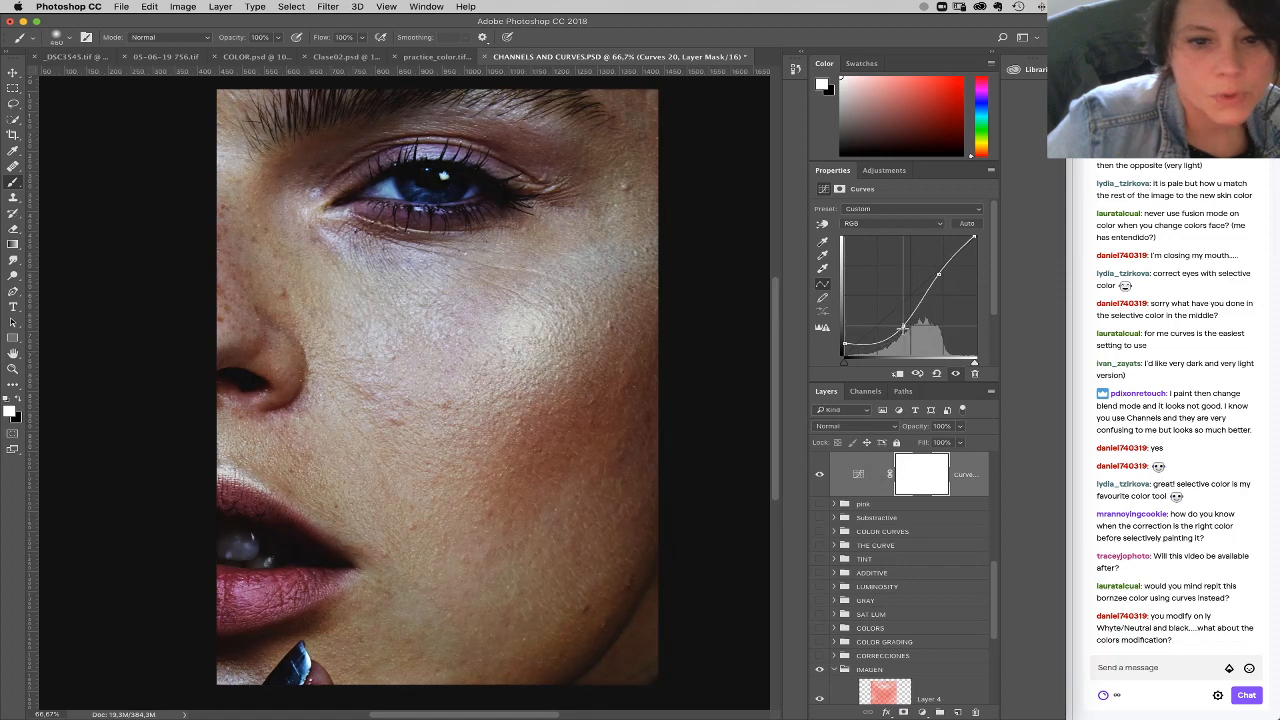
Step: Lower the Blue curve's midtones slightly and raise the Red curve's upper midtones to warm the skin
click(868, 223)
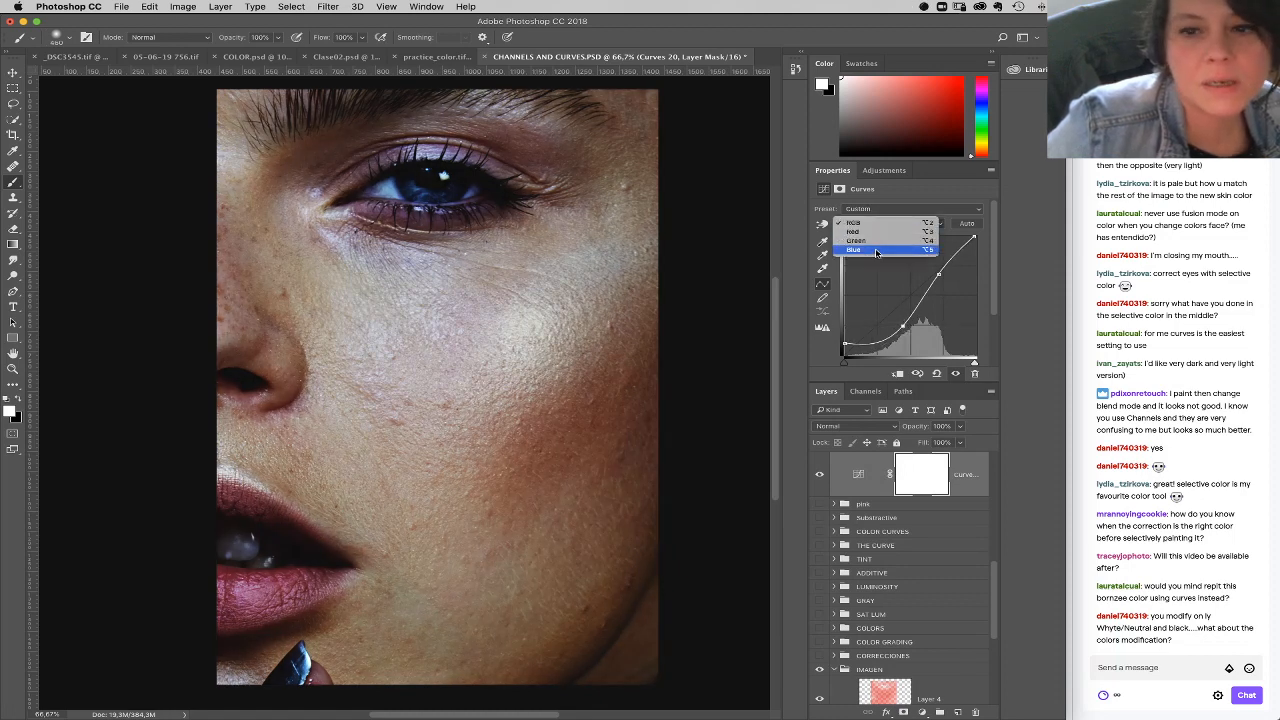
click(880, 252)
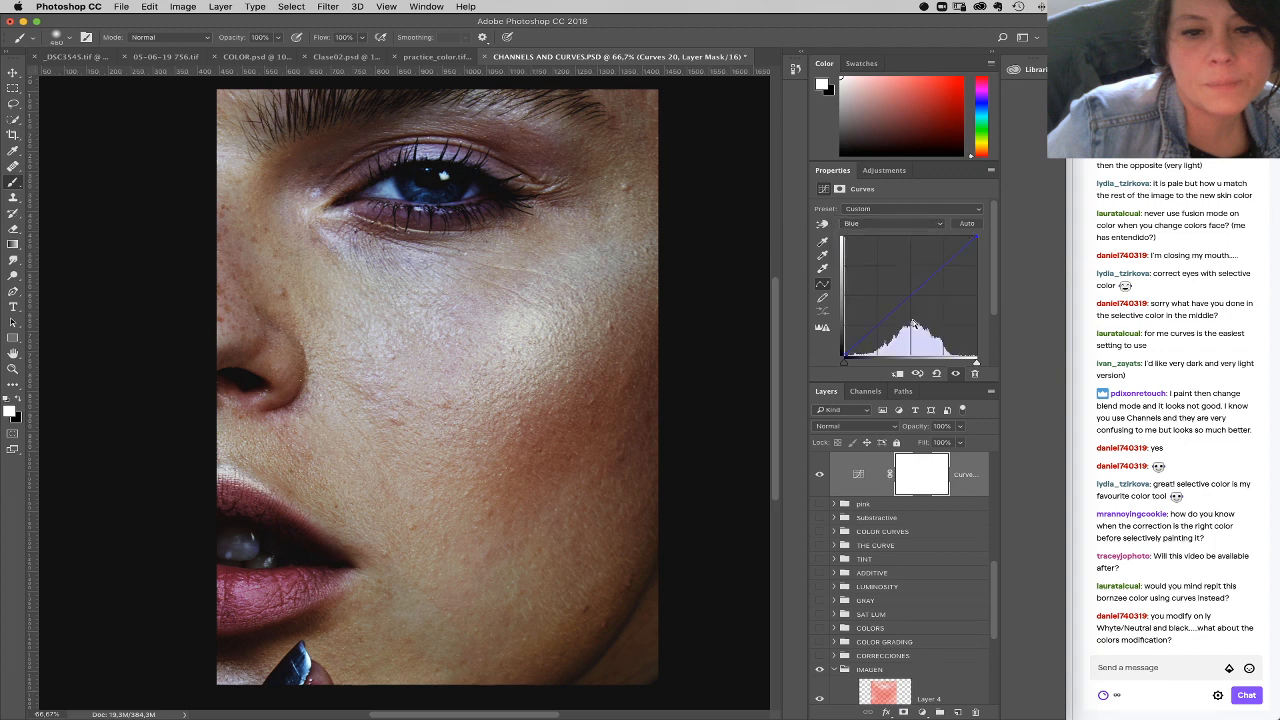
click(912, 298)
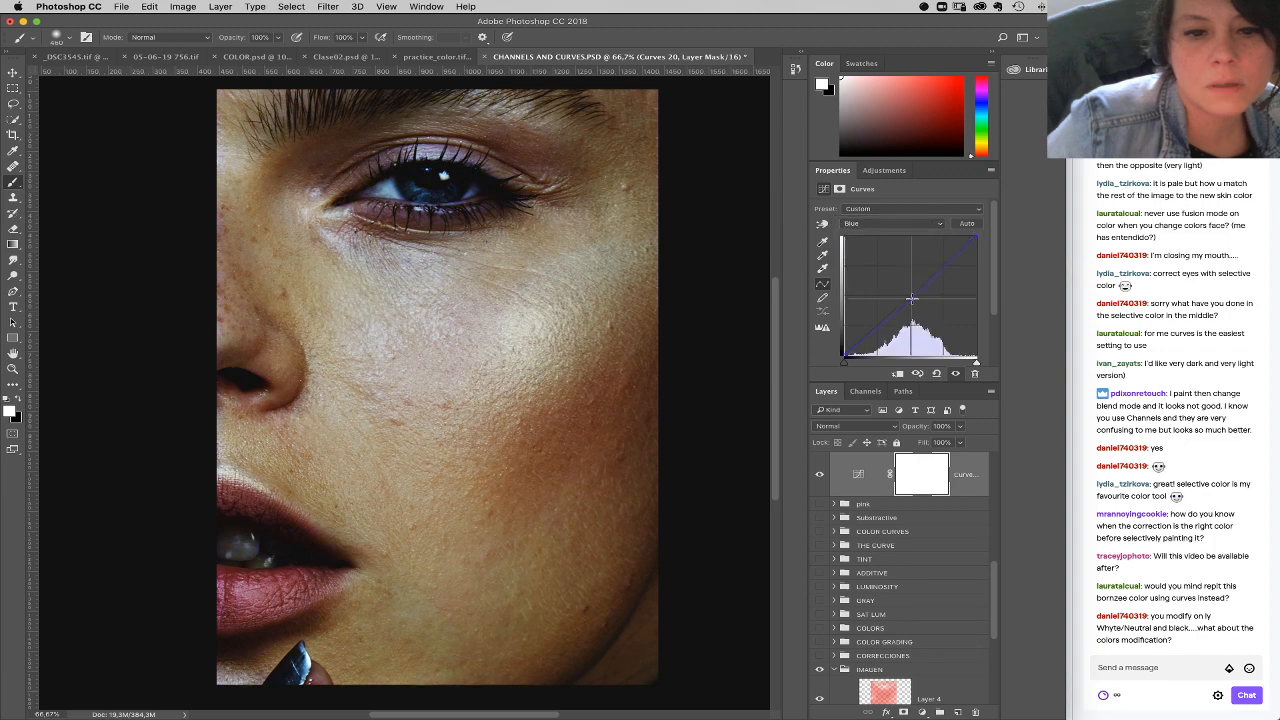
click(890, 223)
click(890, 202)
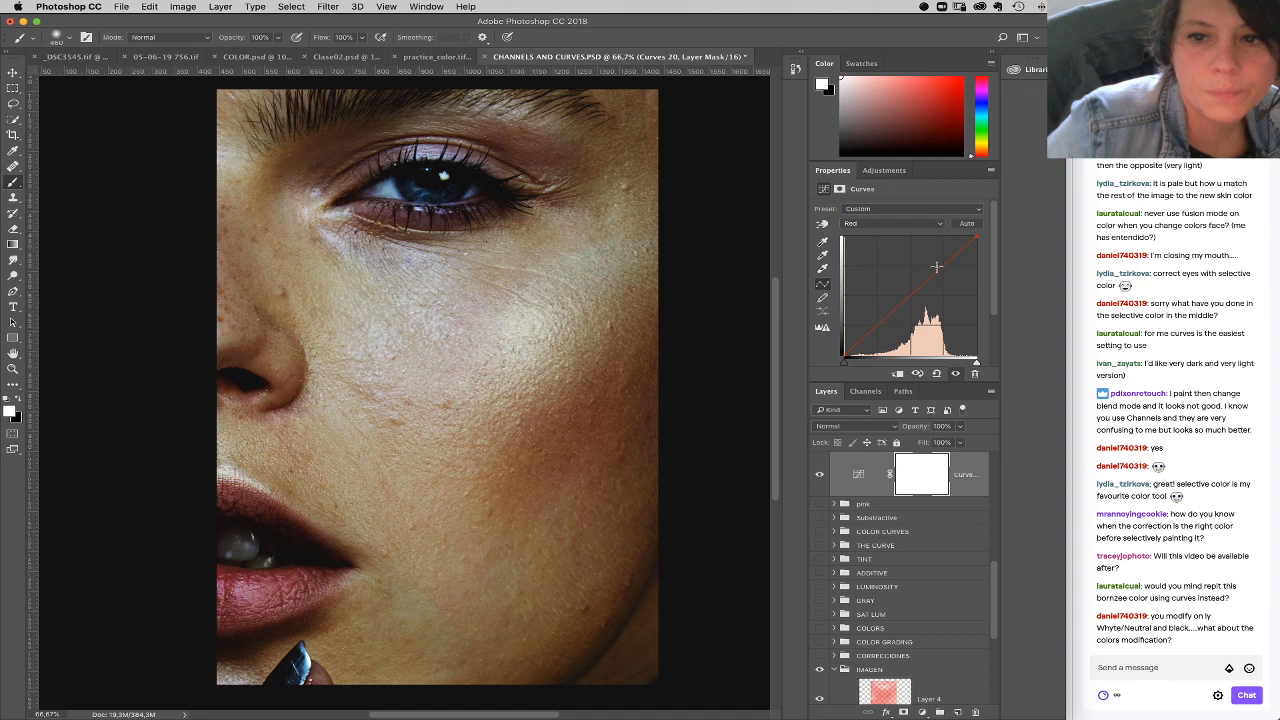
click(935, 268)
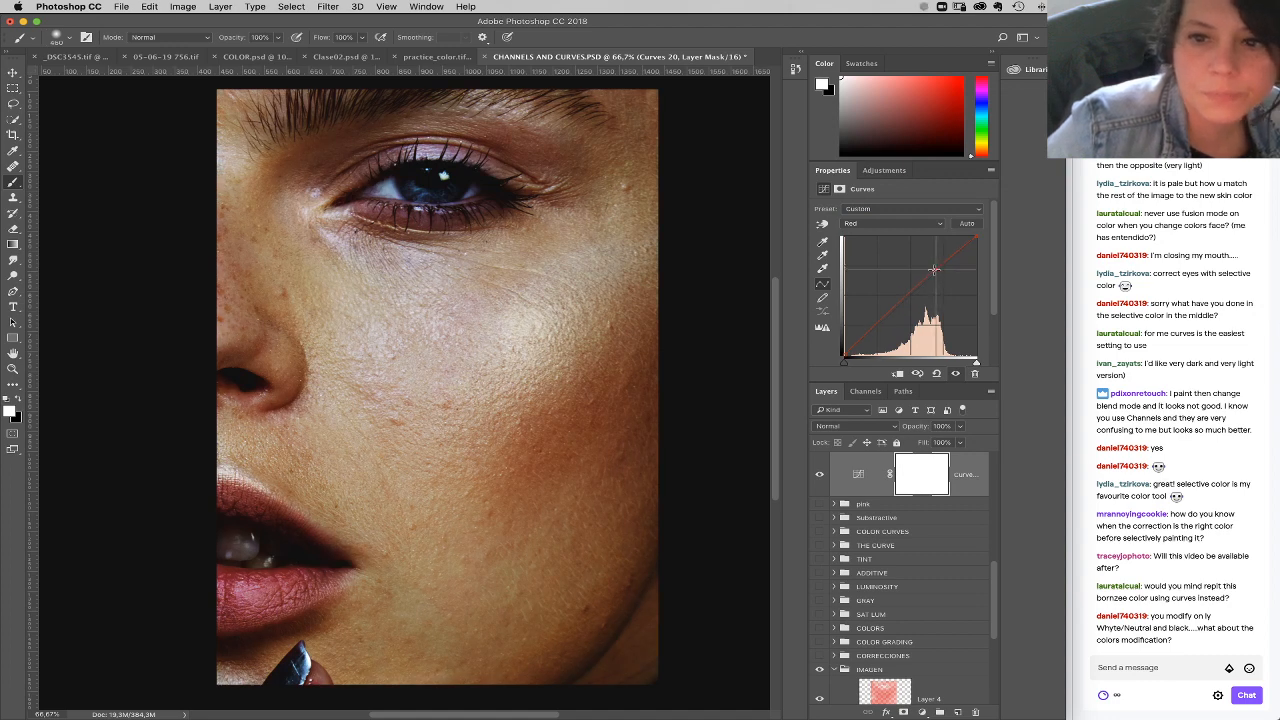
drag(934, 270, 927, 281)
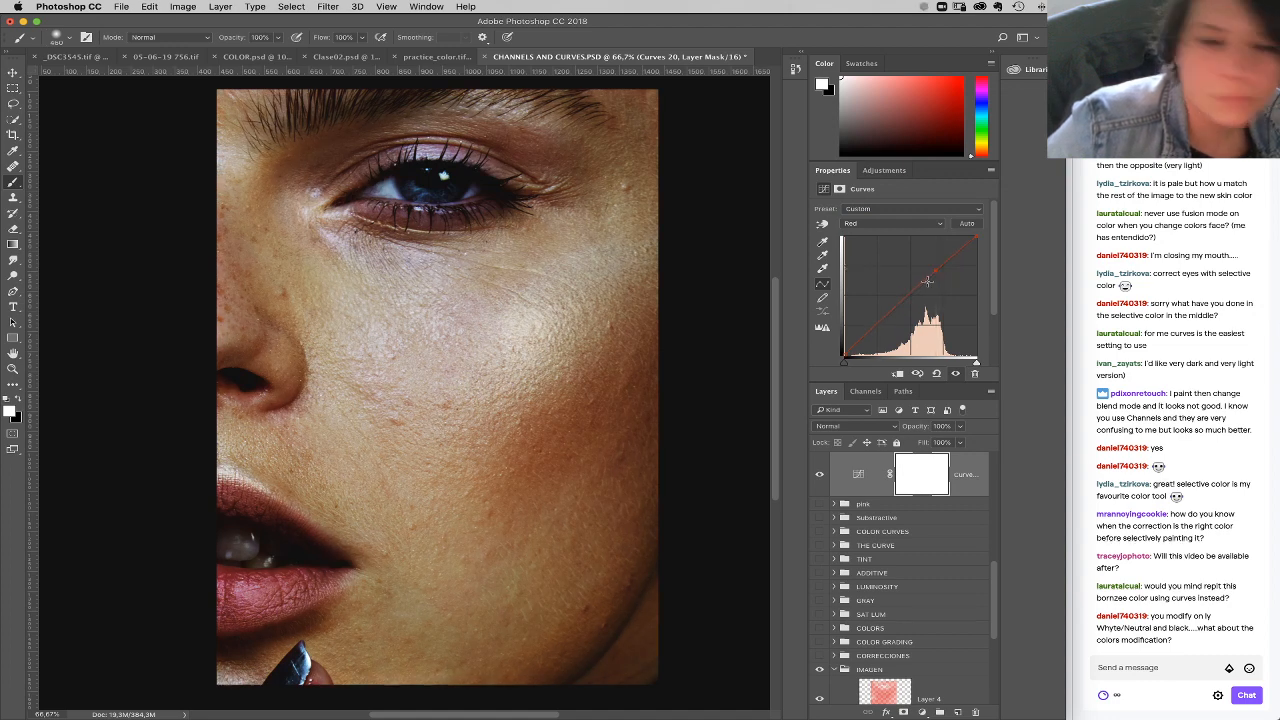
Step: Raise the black points of the Green, Red and Blue curves, holding the Blue midtones with a centre point
click(900, 223)
click(880, 237)
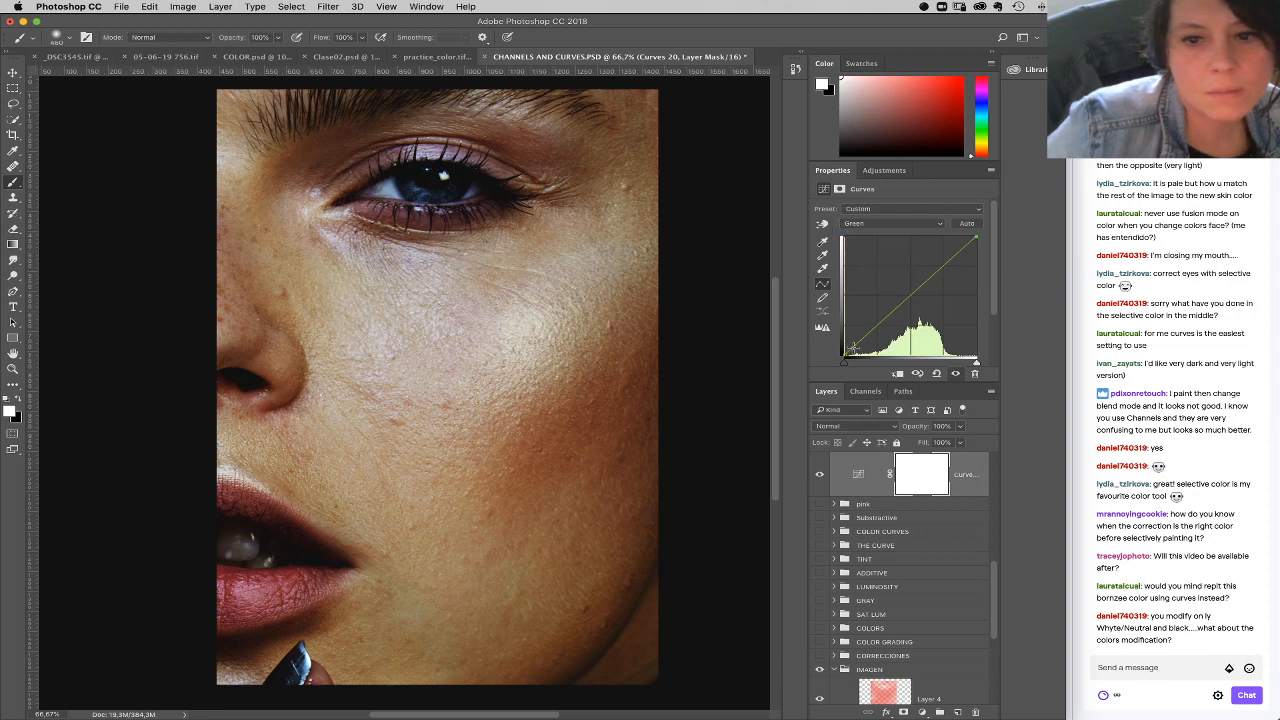
drag(844, 354, 845, 351)
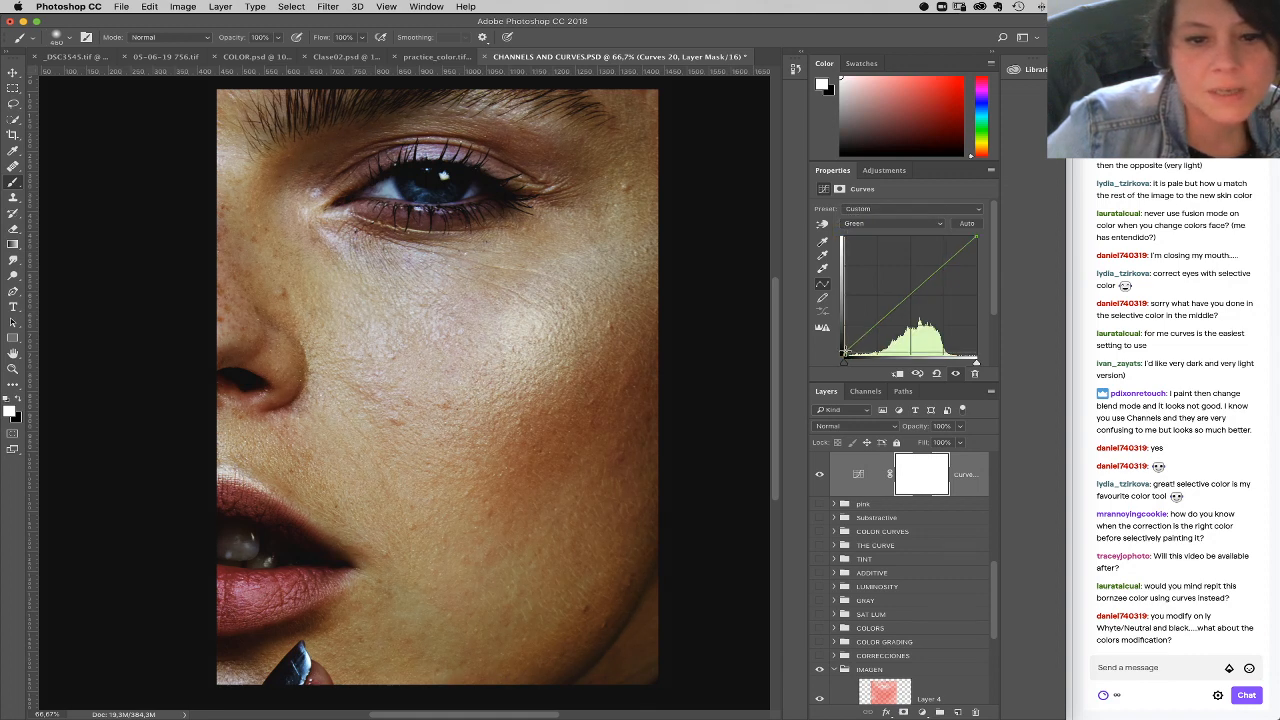
click(879, 223)
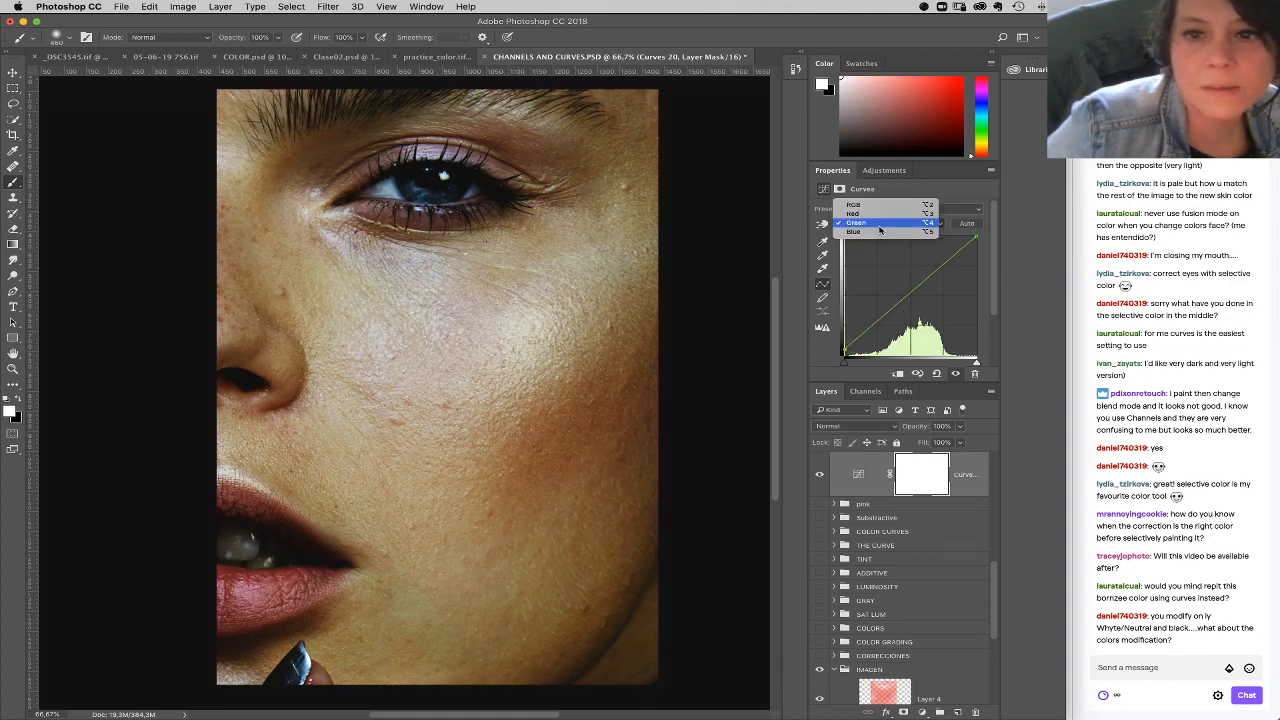
click(878, 221)
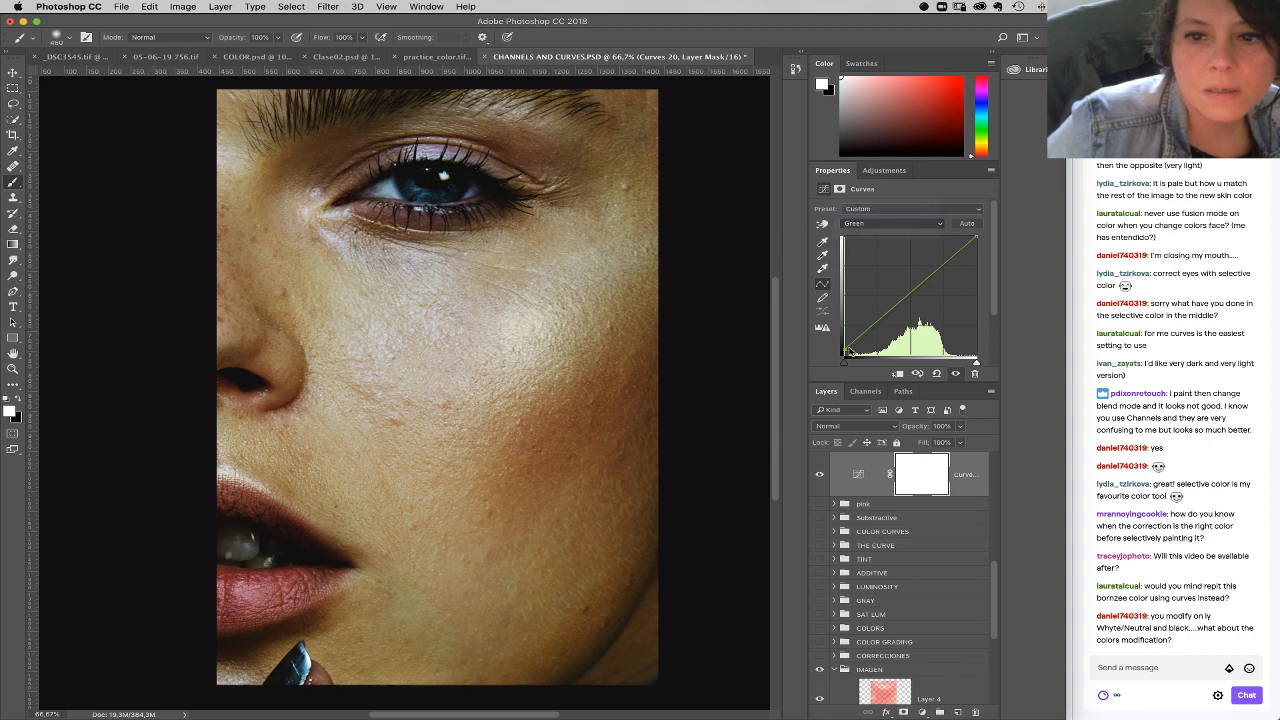
key(alt+3)
click(882, 223)
click(879, 242)
drag(845, 356, 845, 347)
click(910, 301)
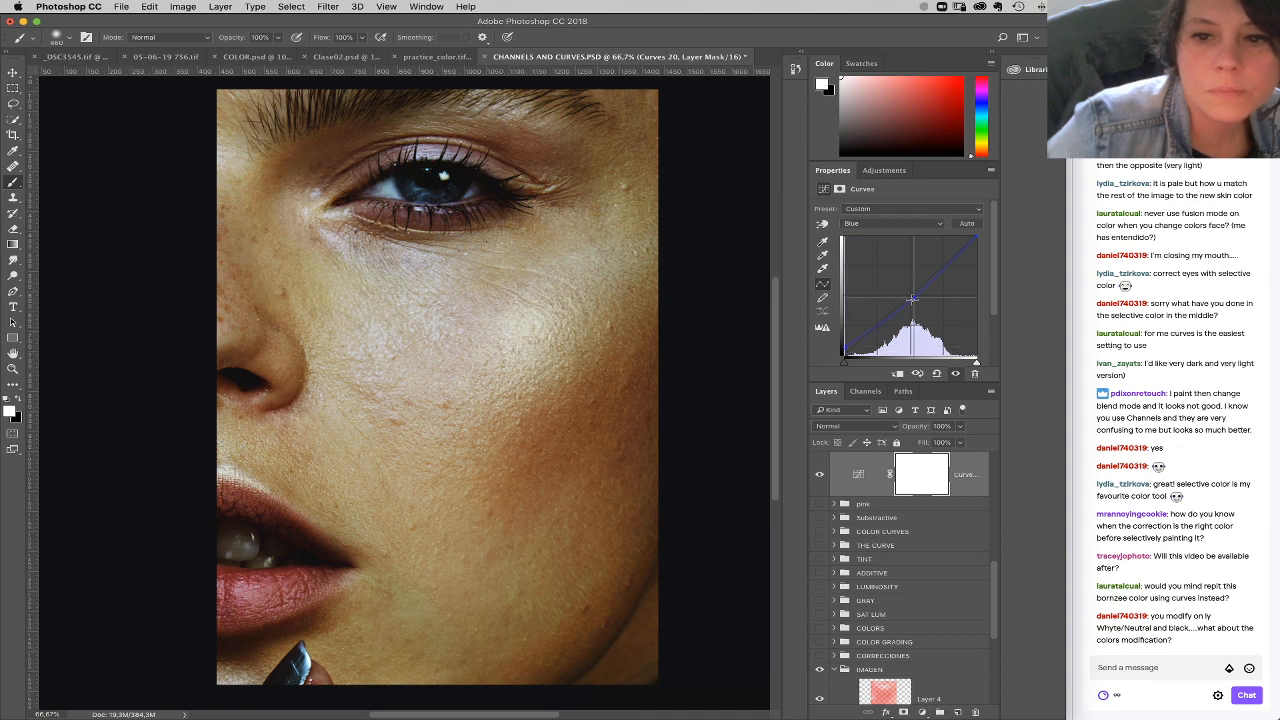
drag(845, 347, 845, 346)
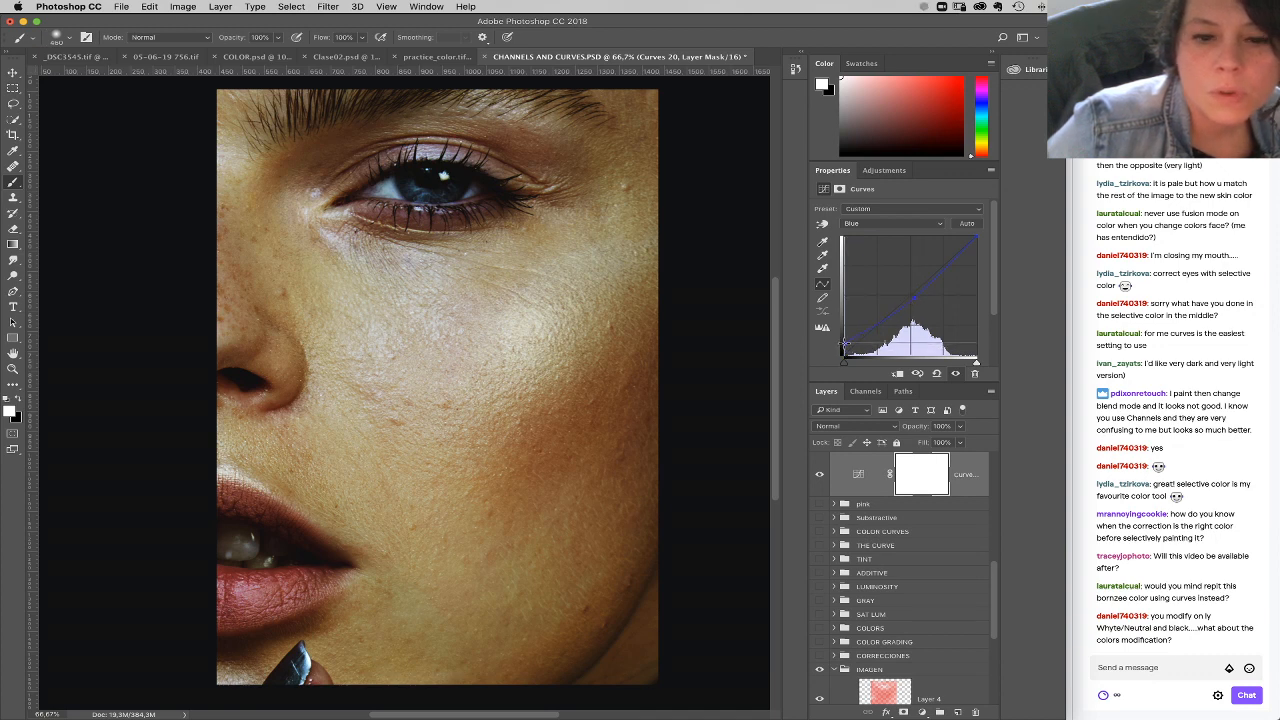
Step: Refine the upper and lower midtone points of the composite RGB curve
click(896, 223)
click(898, 196)
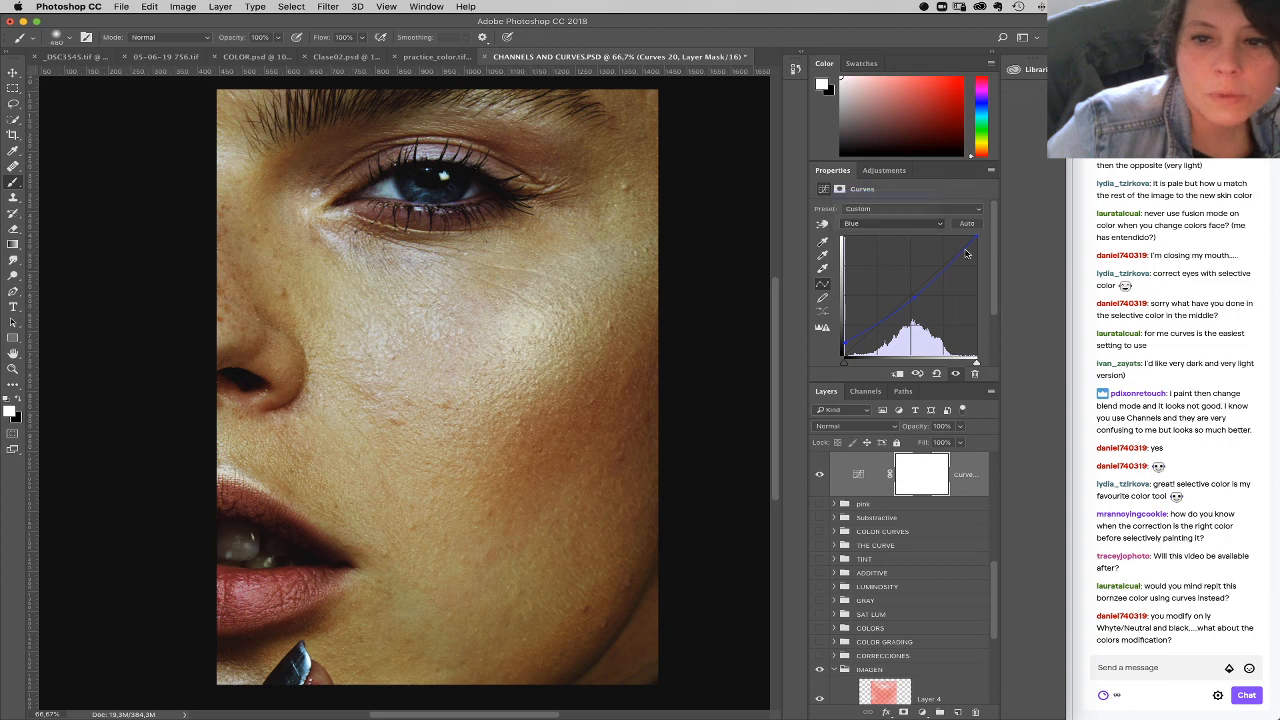
drag(938, 276, 937, 275)
click(902, 325)
drag(901, 325, 904, 327)
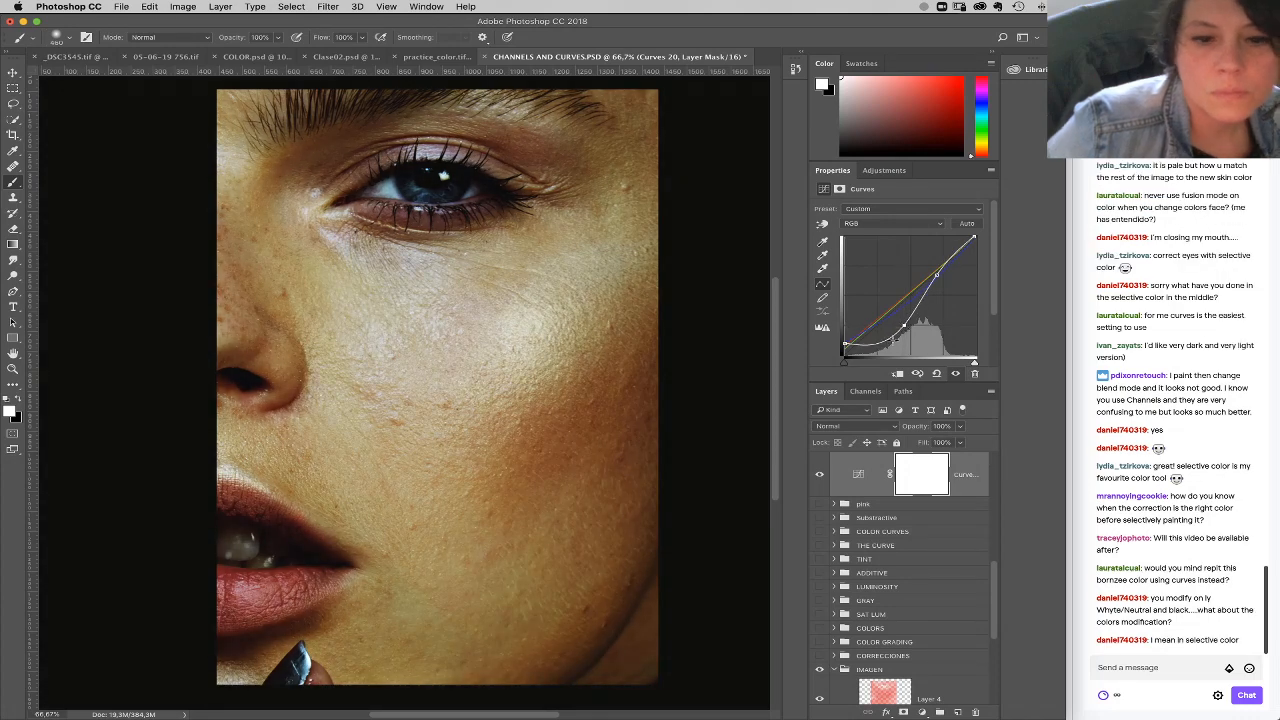
Step: Invert the Curves layer's mask to black and paint the cheek white with a soft brush at 100% opacity
key(super+i)
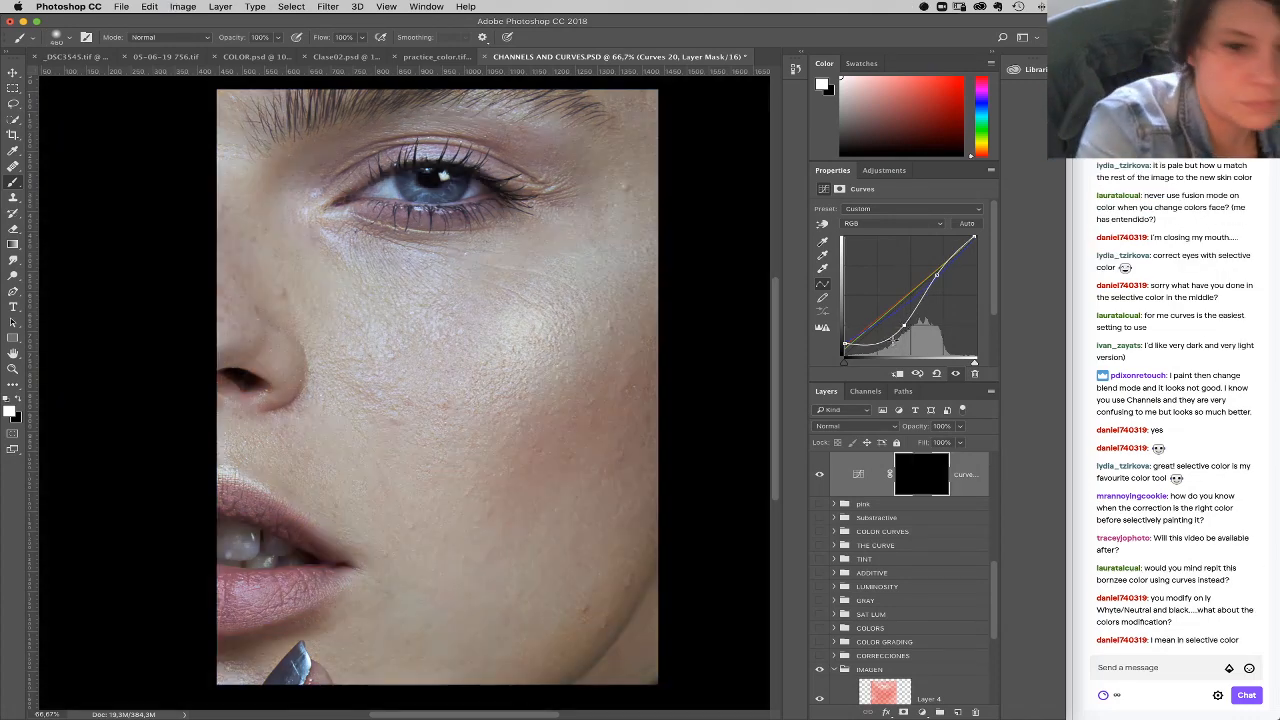
drag(466, 447, 668, 430)
mouse_move(579, 438)
mouse_down()
mouse_move(565, 448)
mouse_move(578, 484)
mouse_move(552, 475)
mouse_up()
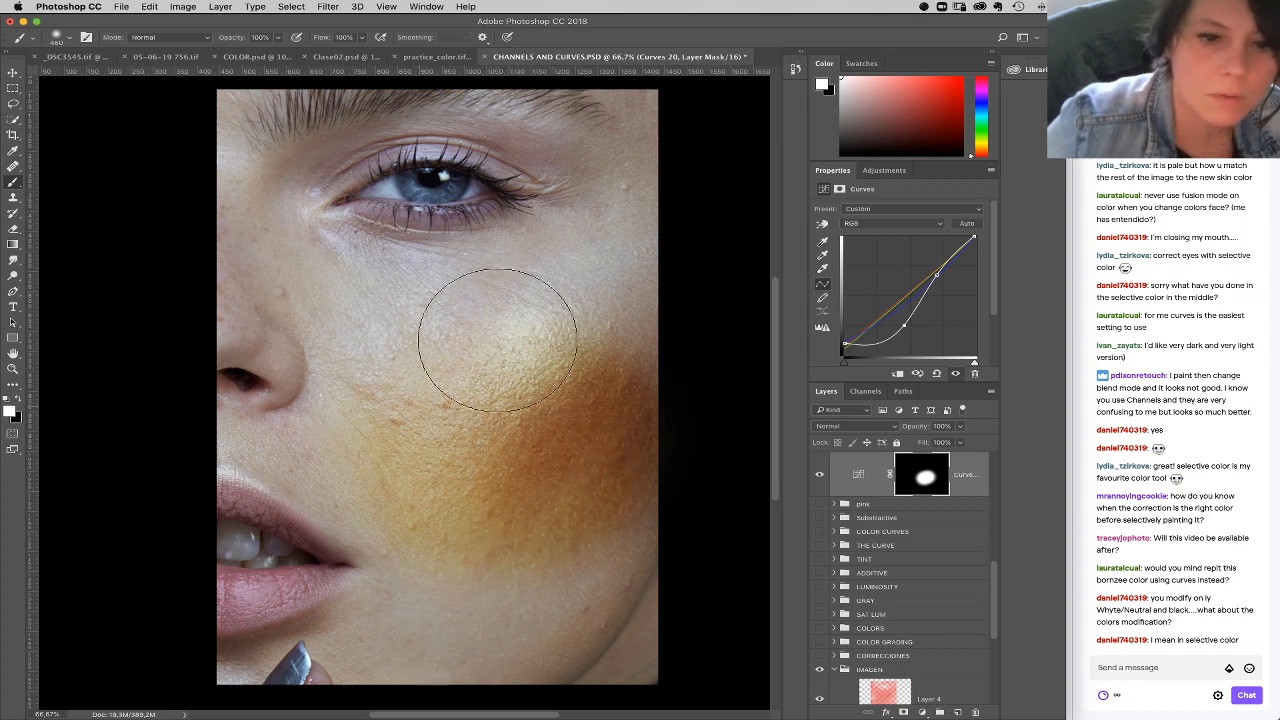
Step: Adjust the Green curve with a slightly lower white point, a raised black point and a new midtone point
click(897, 224)
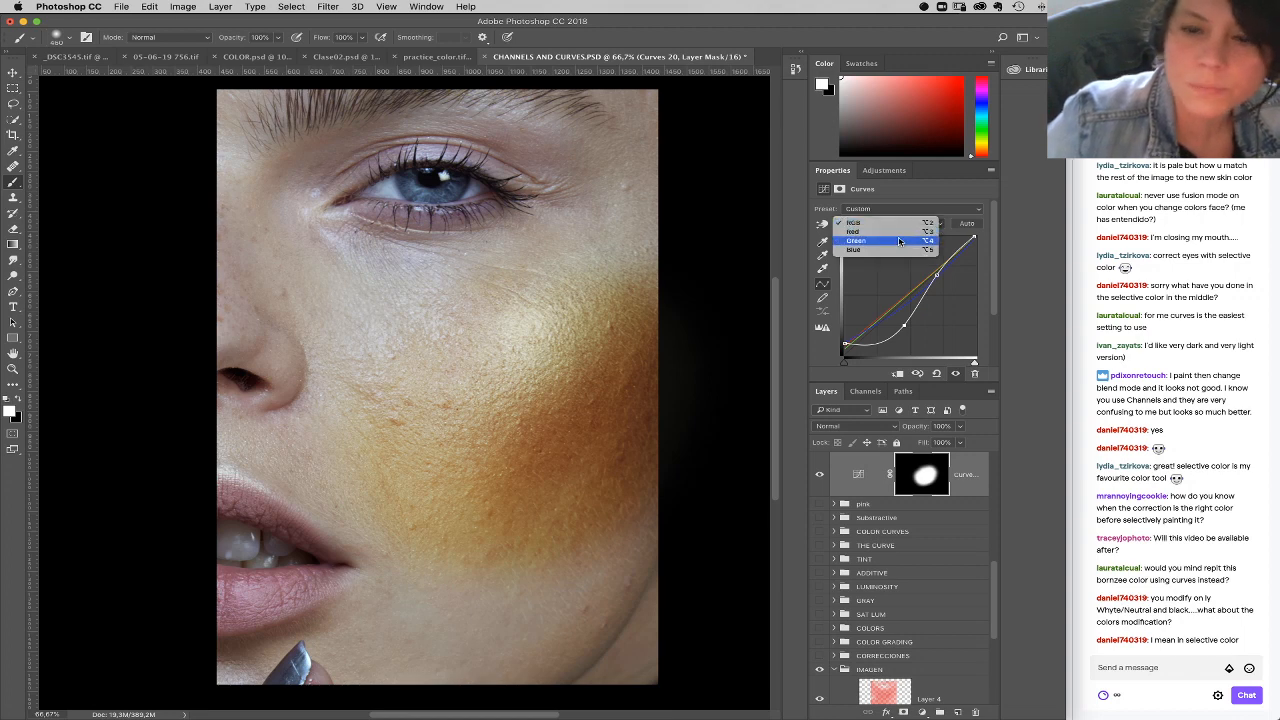
click(900, 241)
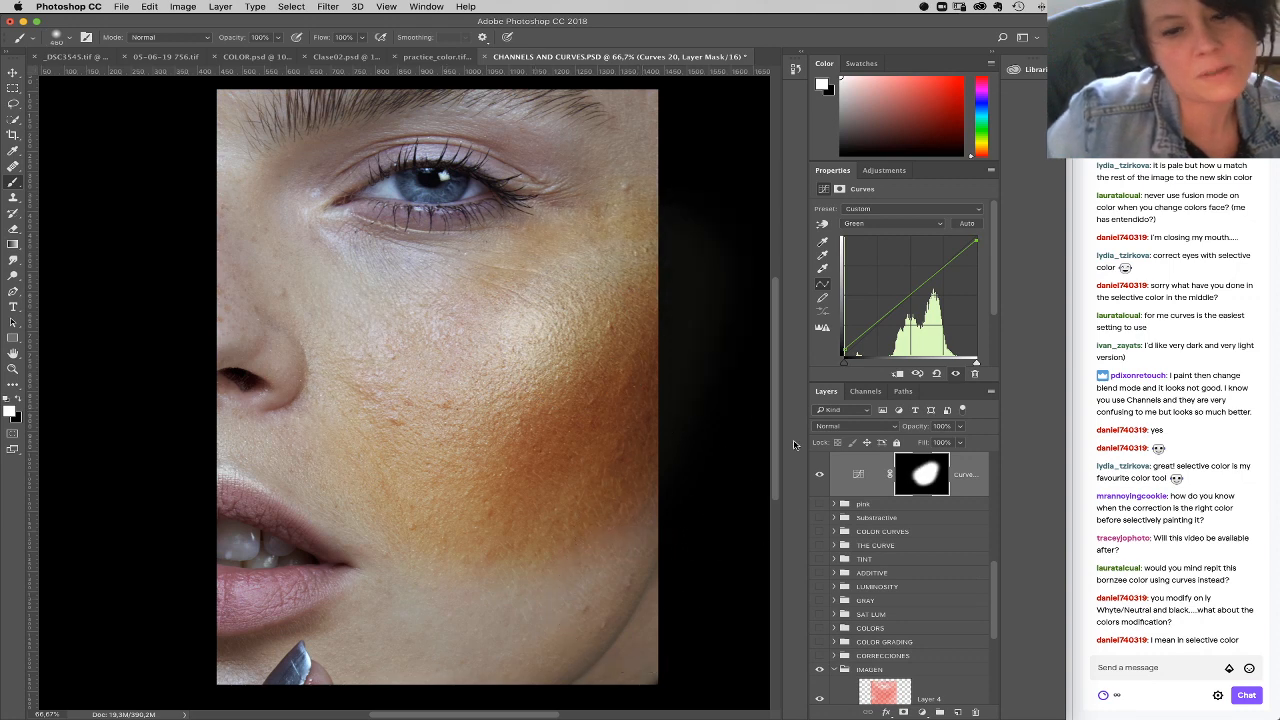
drag(845, 350, 844, 348)
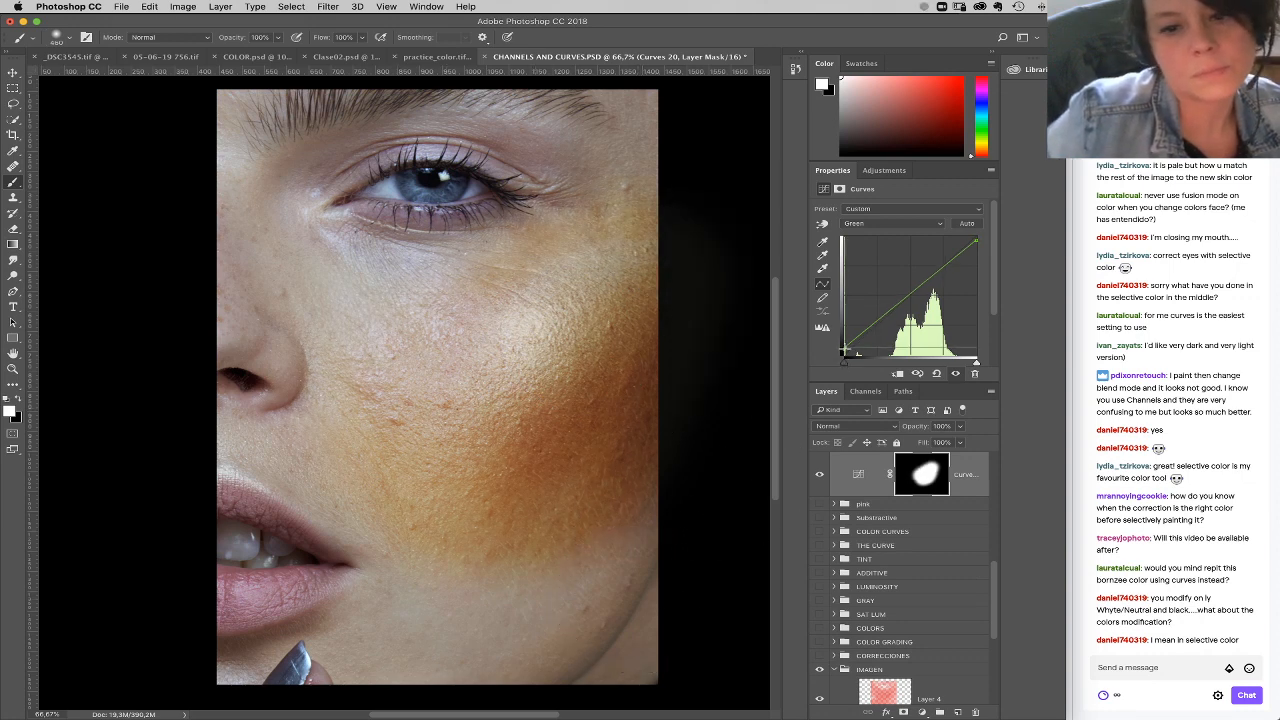
click(906, 299)
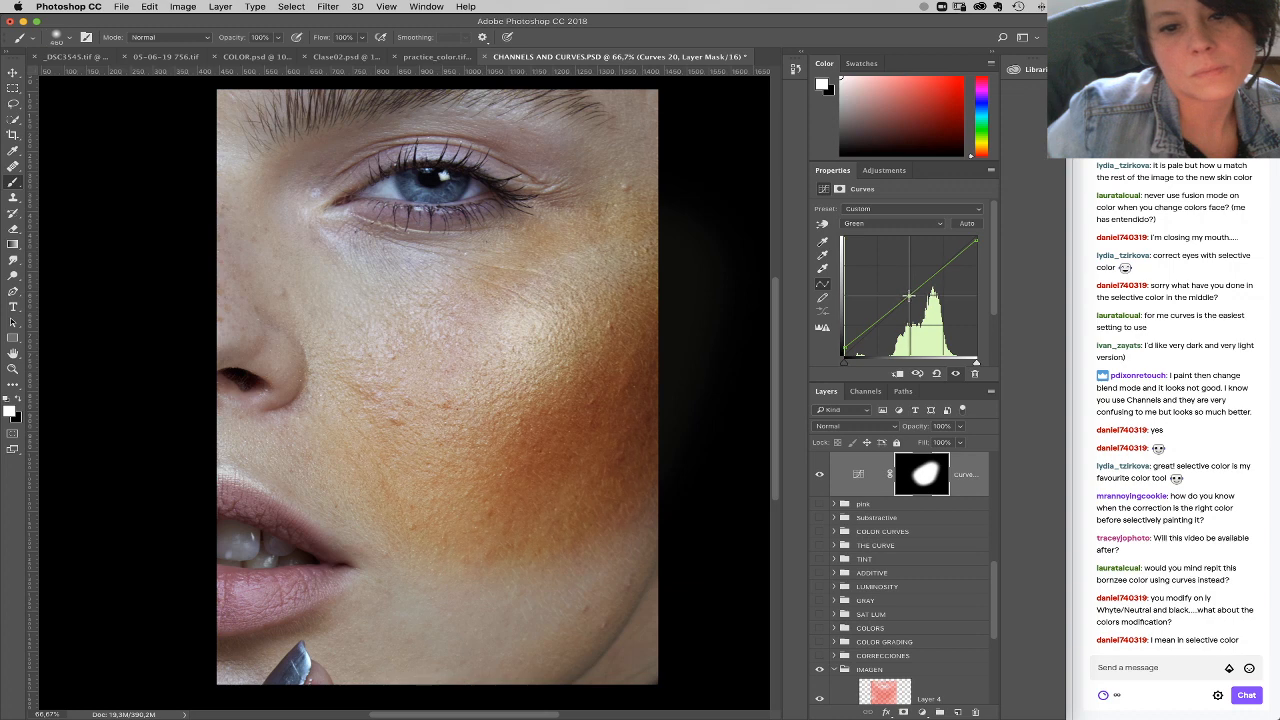
Step: Deepen the RGB curve's shadows and midtones with an extra low point, and pull its white point inward to brighten the highlights
click(899, 221)
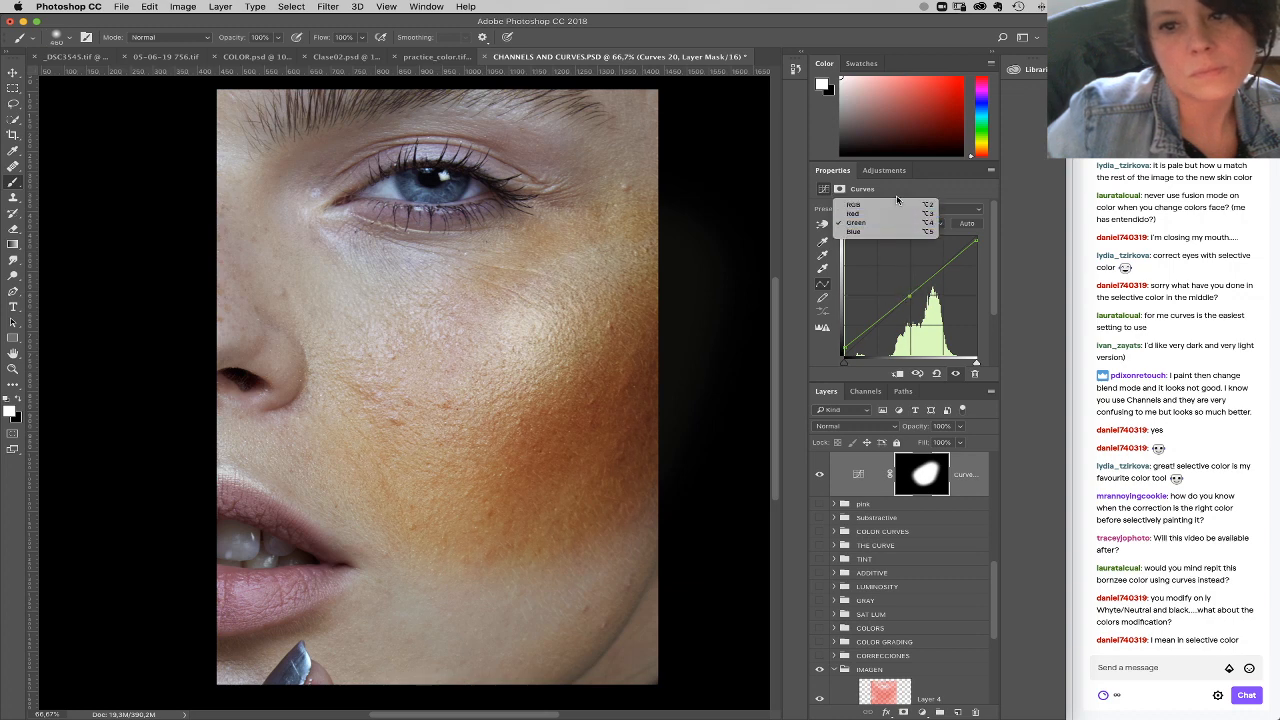
click(854, 205)
drag(880, 341, 909, 319)
mouse_move(937, 275)
mouse_down()
mouse_move(961, 233)
mouse_move(940, 275)
mouse_up()
mouse_move(909, 319)
mouse_down()
mouse_move(877, 343)
mouse_move(911, 320)
mouse_up()
click(845, 344)
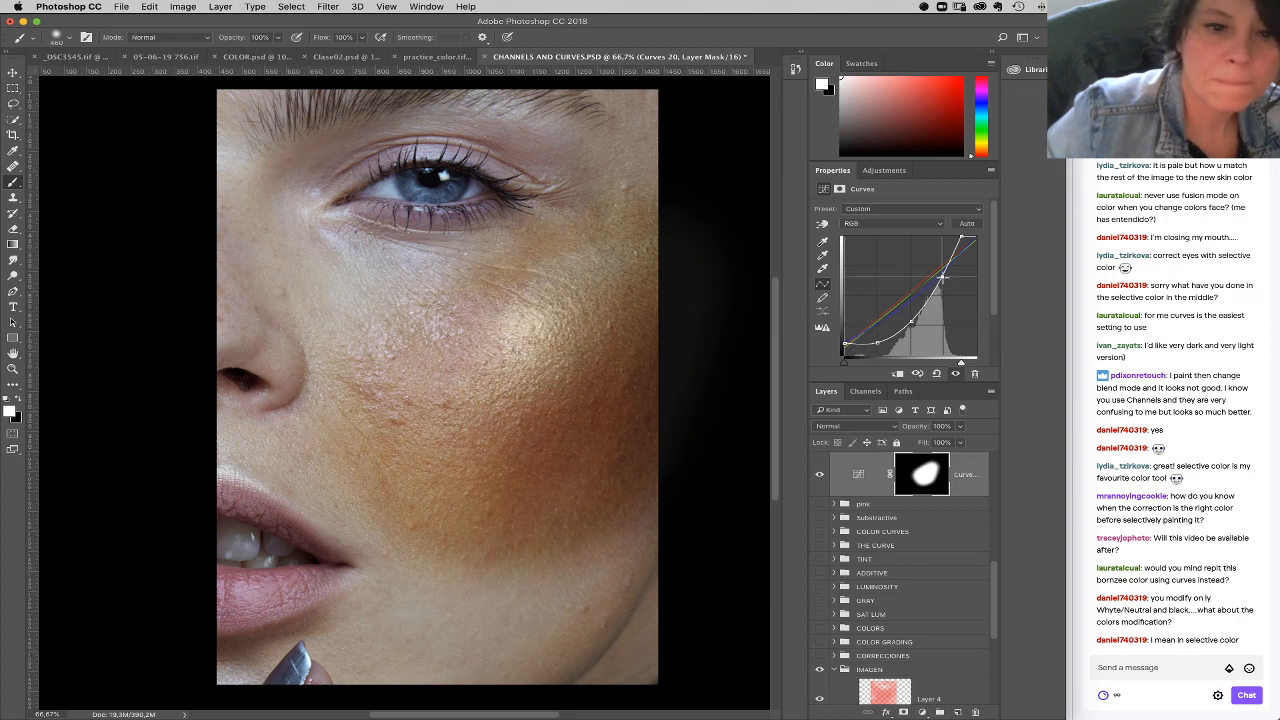
drag(912, 322, 873, 342)
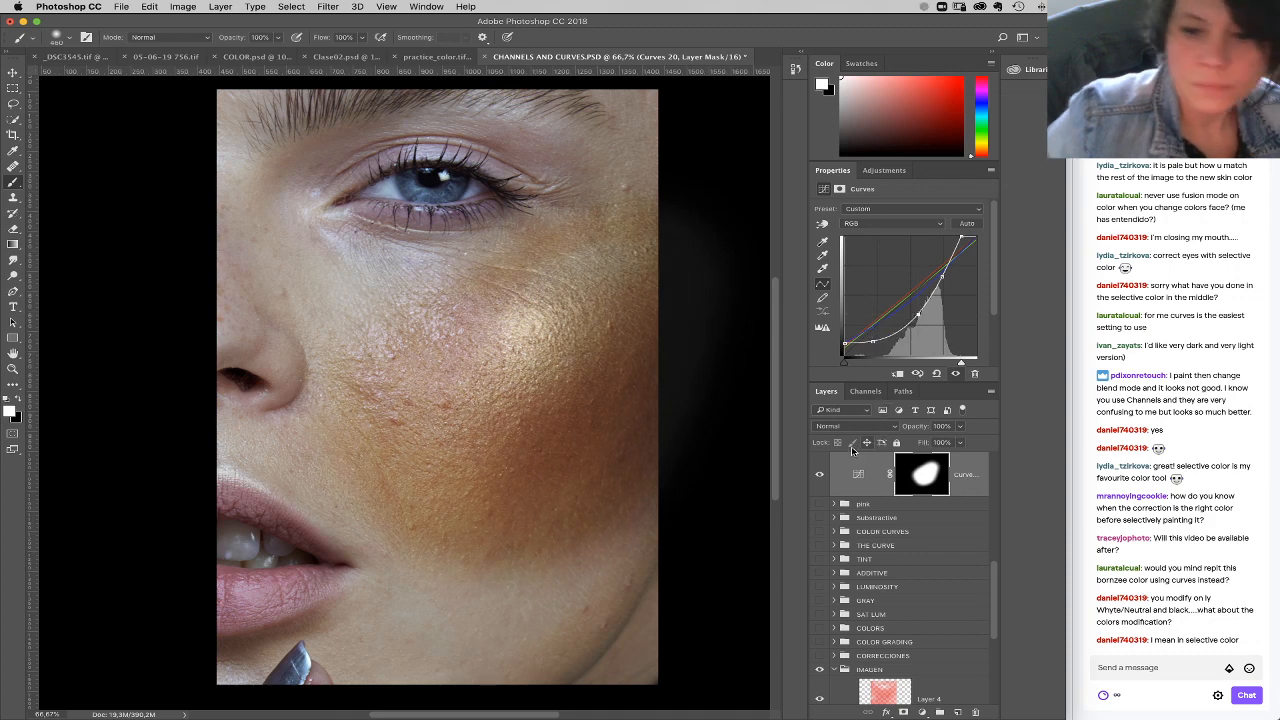
drag(962, 237, 964, 238)
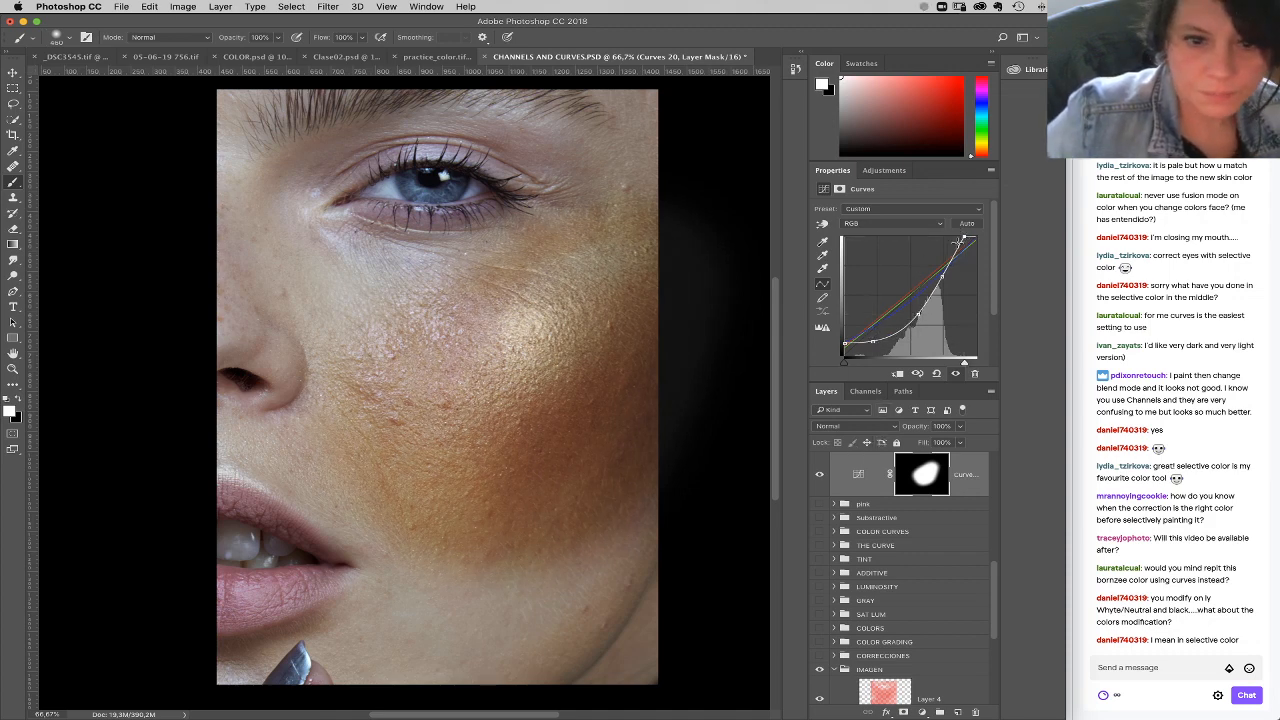
Step: Raise the midtone points of the Green and Red curves slightly to shift the cheek toward golden
click(893, 223)
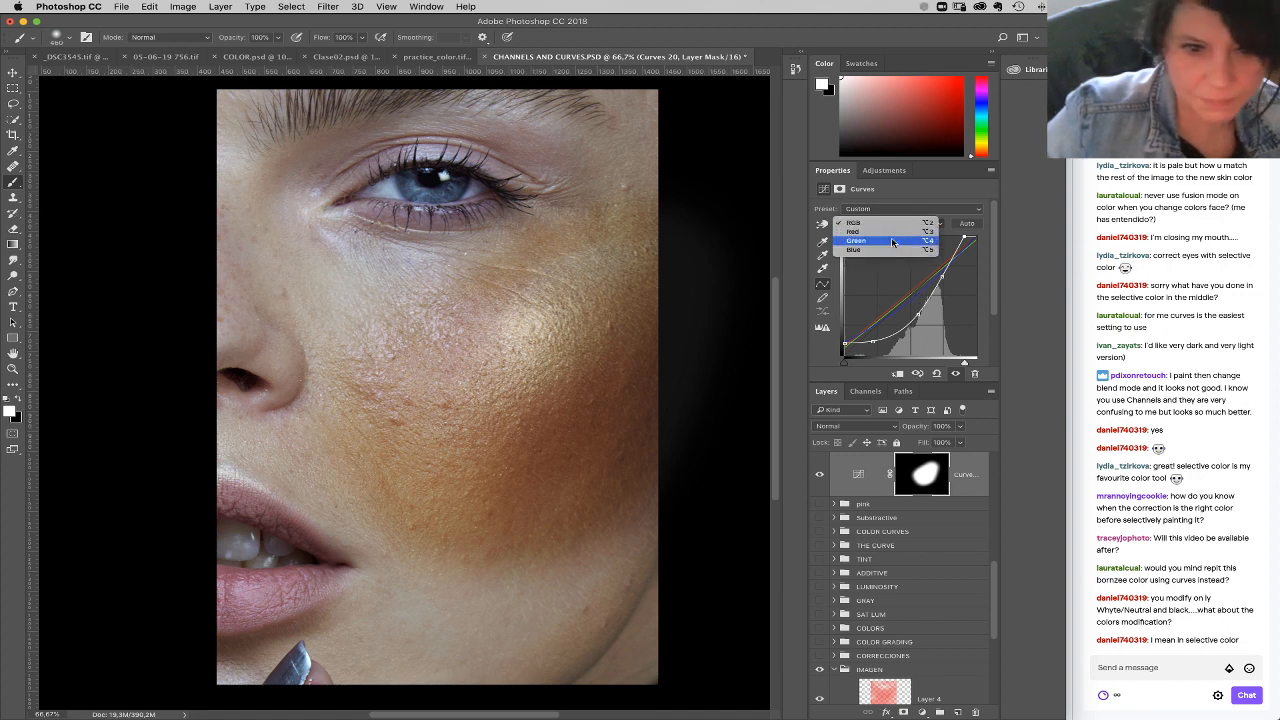
click(890, 240)
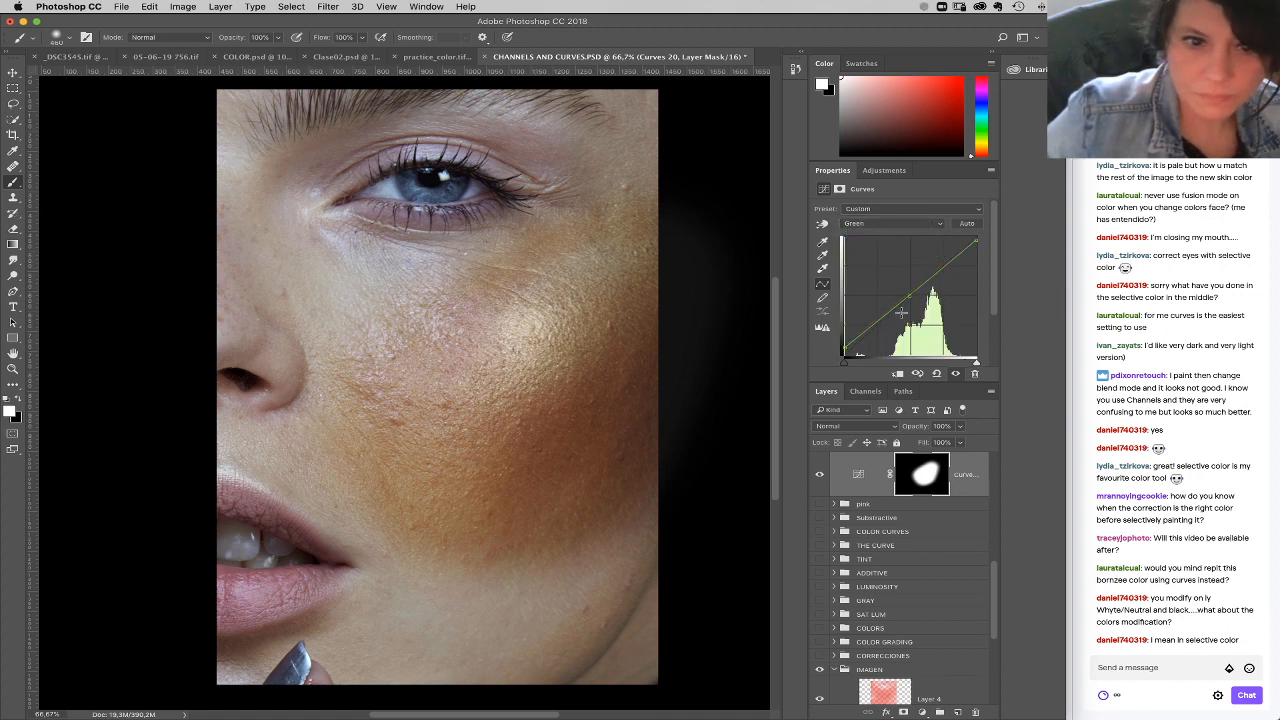
drag(910, 294, 905, 296)
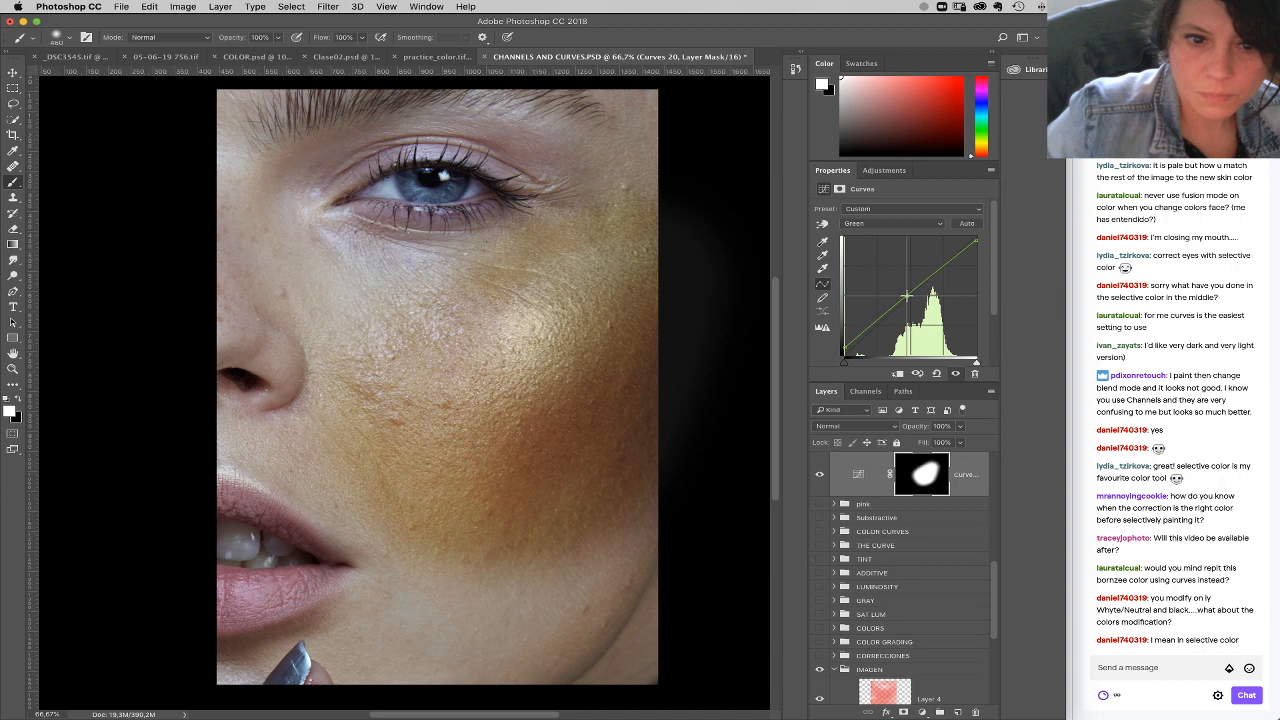
click(890, 224)
click(890, 212)
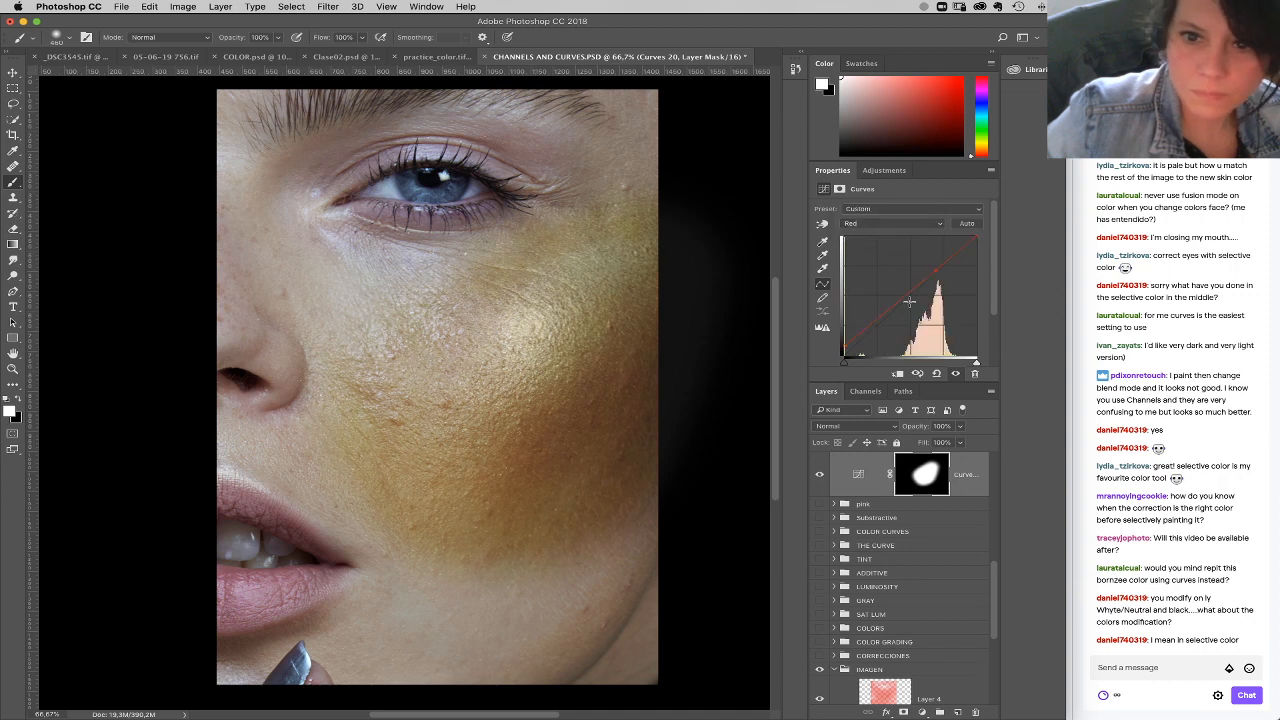
drag(930, 272, 922, 277)
Step: Fine-tune the midtone point of the Blue curve
click(900, 224)
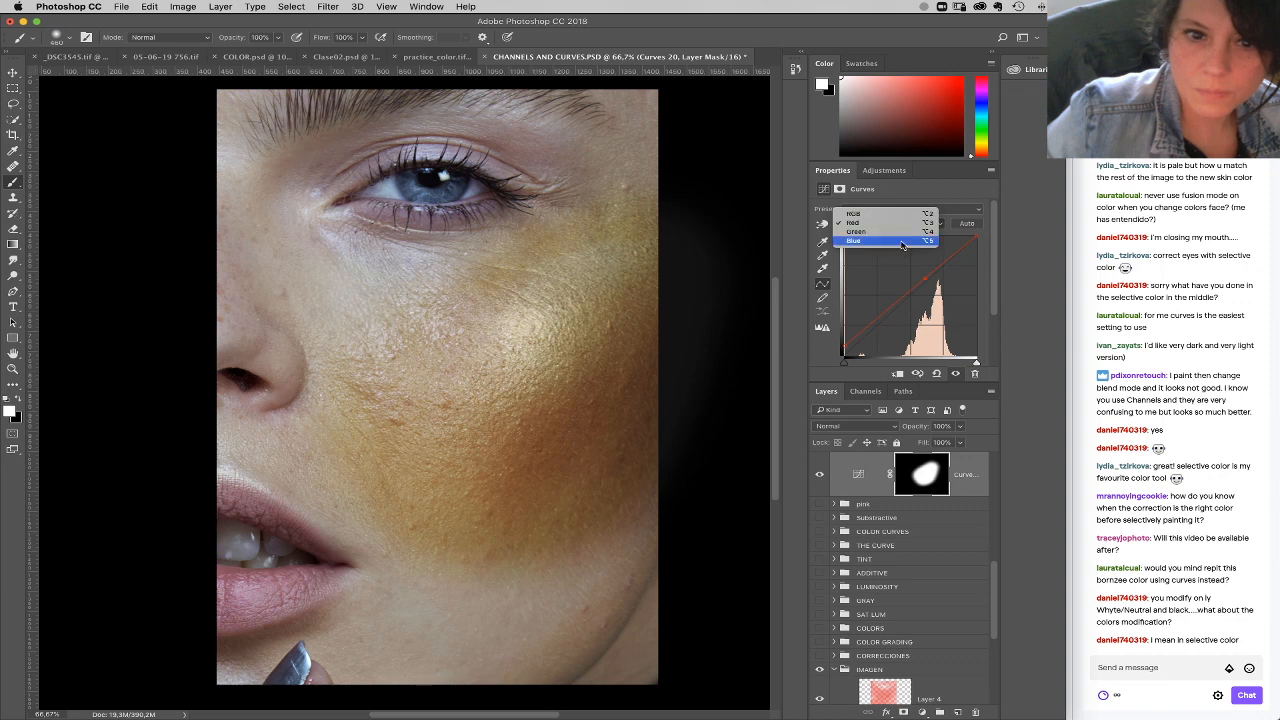
click(903, 243)
click(918, 291)
drag(916, 296, 914, 297)
Step: Lower the RGB curve's black point and readjust its lower midtones to deepen the shadows
click(903, 223)
click(904, 197)
drag(846, 343, 912, 318)
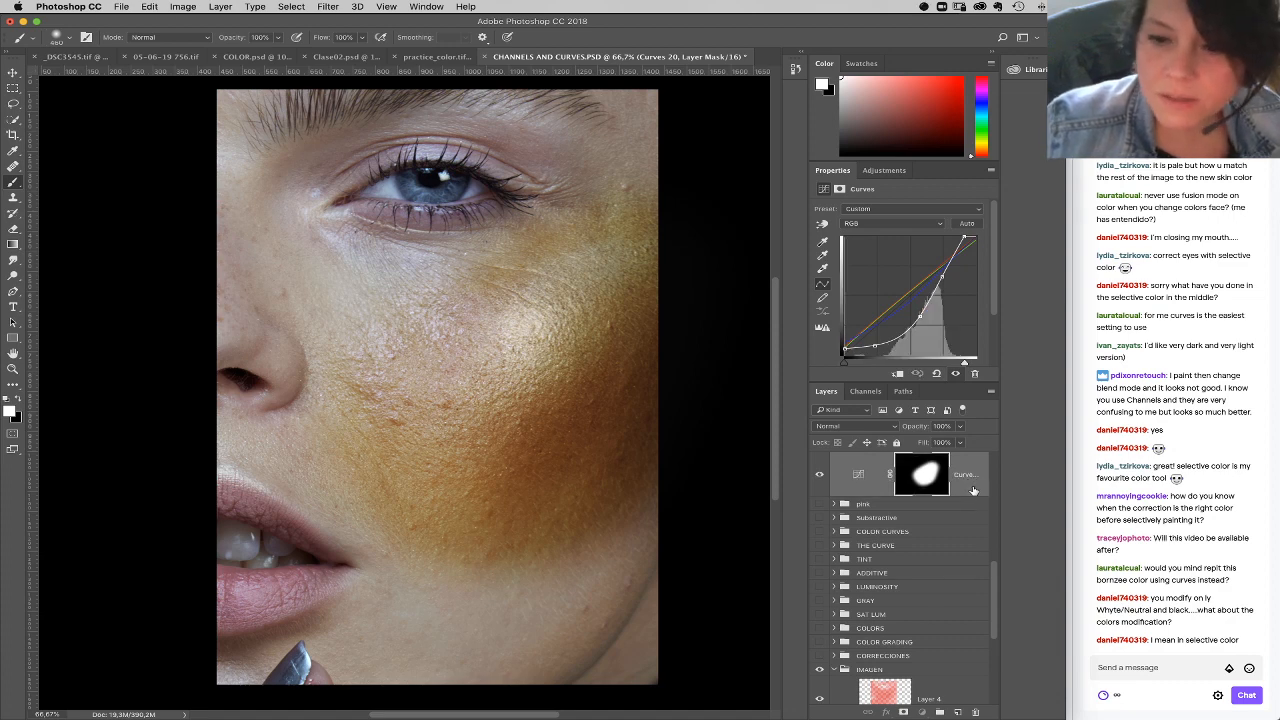
Step: Delete the bronzing Curves layer above the pink group
drag(960, 478, 975, 709)
Step: Add a Selective Color adjustment layer above the pink group and set its blend mode to Soft Light
click(939, 712)
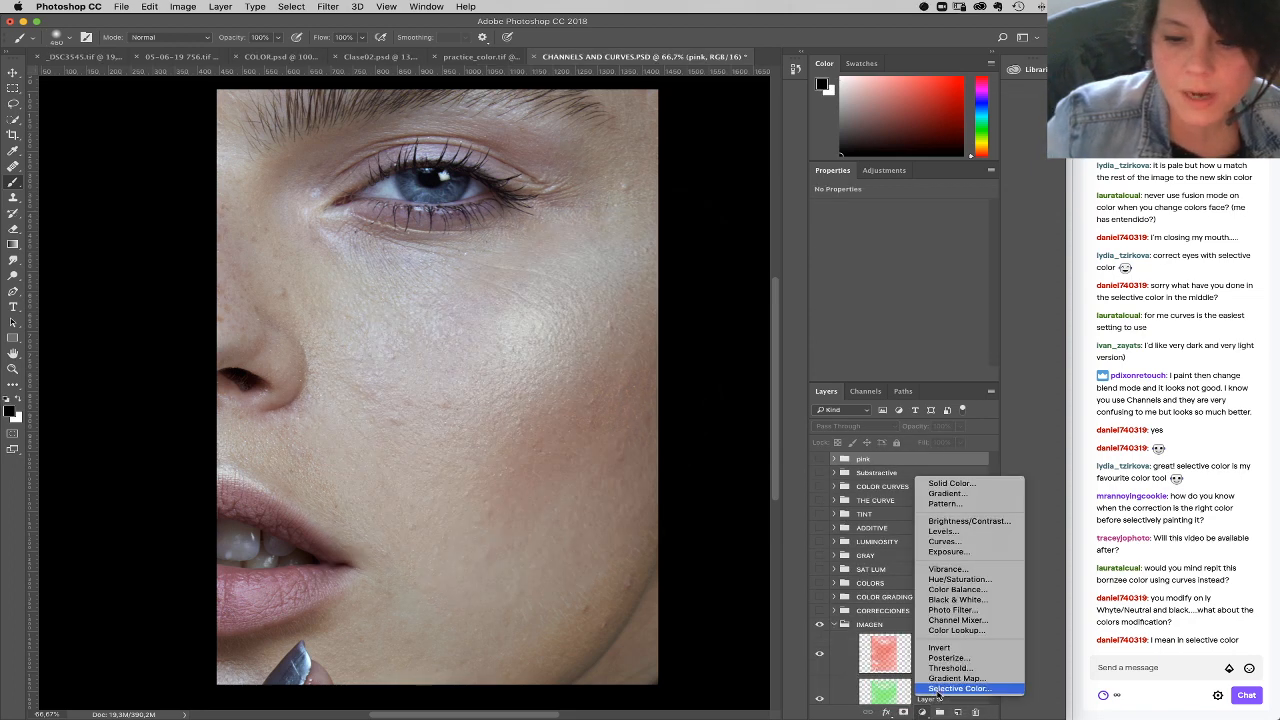
click(957, 689)
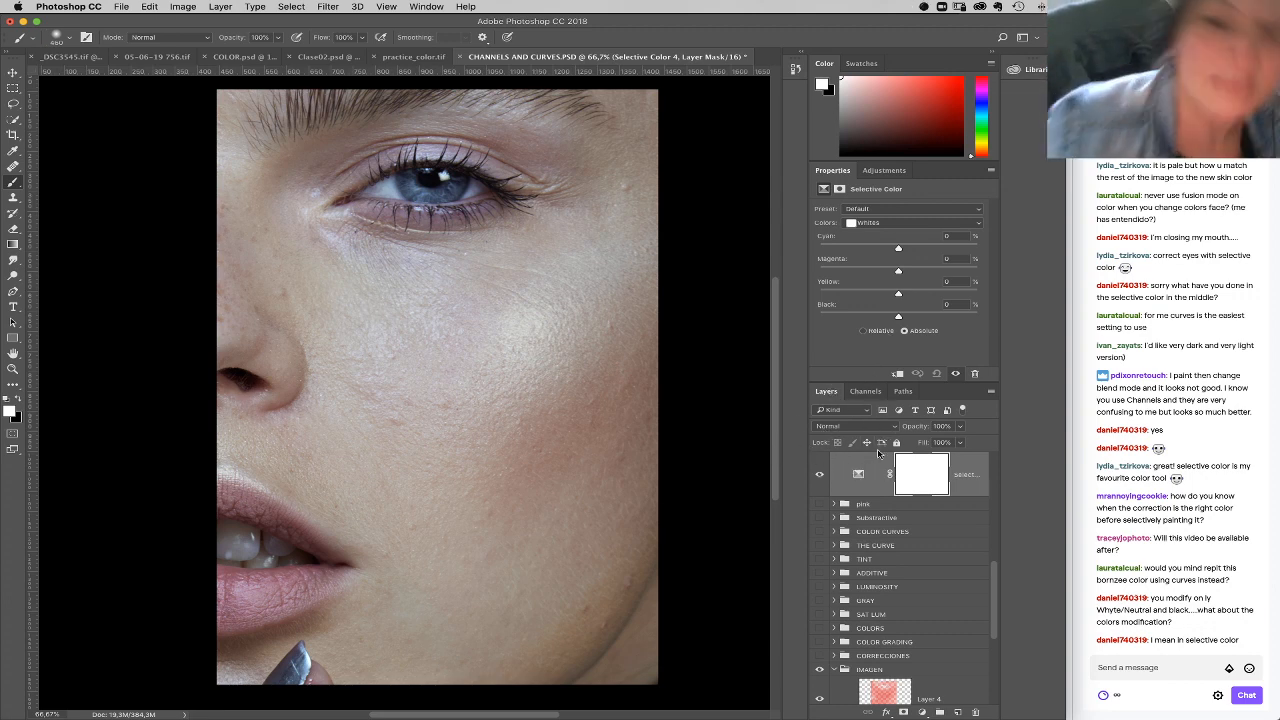
click(855, 426)
click(850, 563)
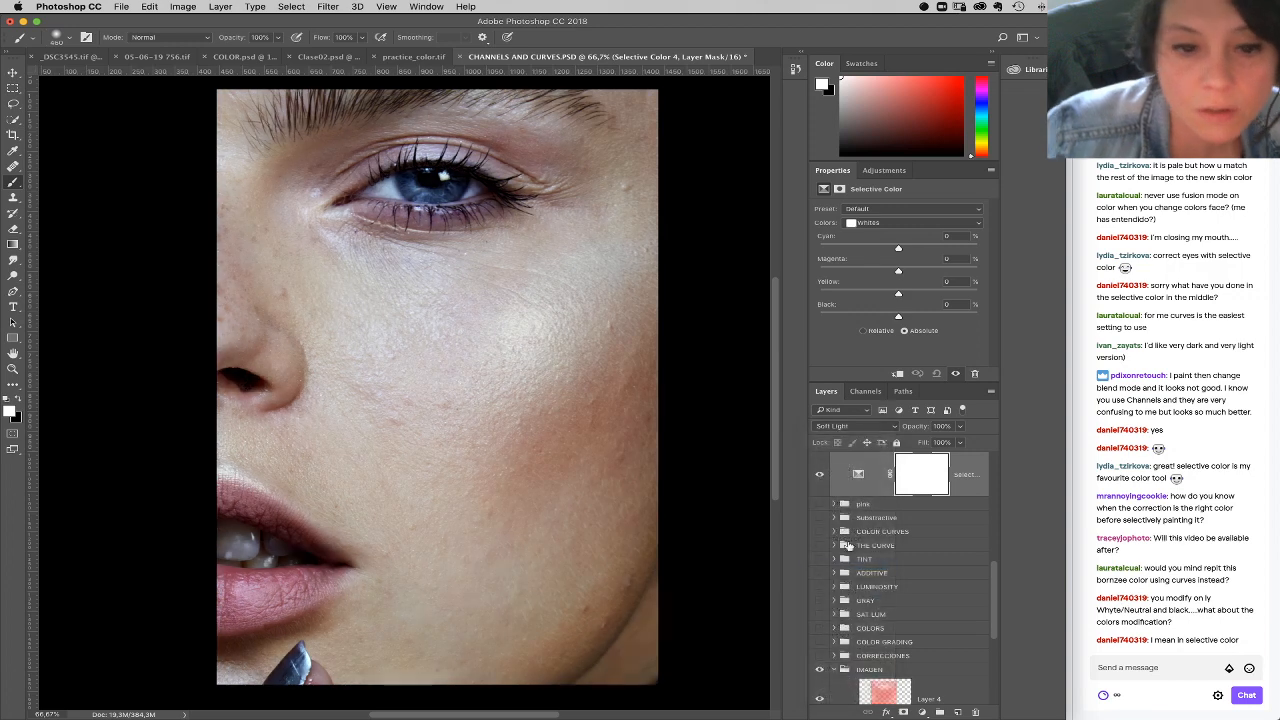
Step: Try the Overlay blend mode on the Selective Color layer and delete the layer
click(843, 413)
click(846, 418)
click(873, 427)
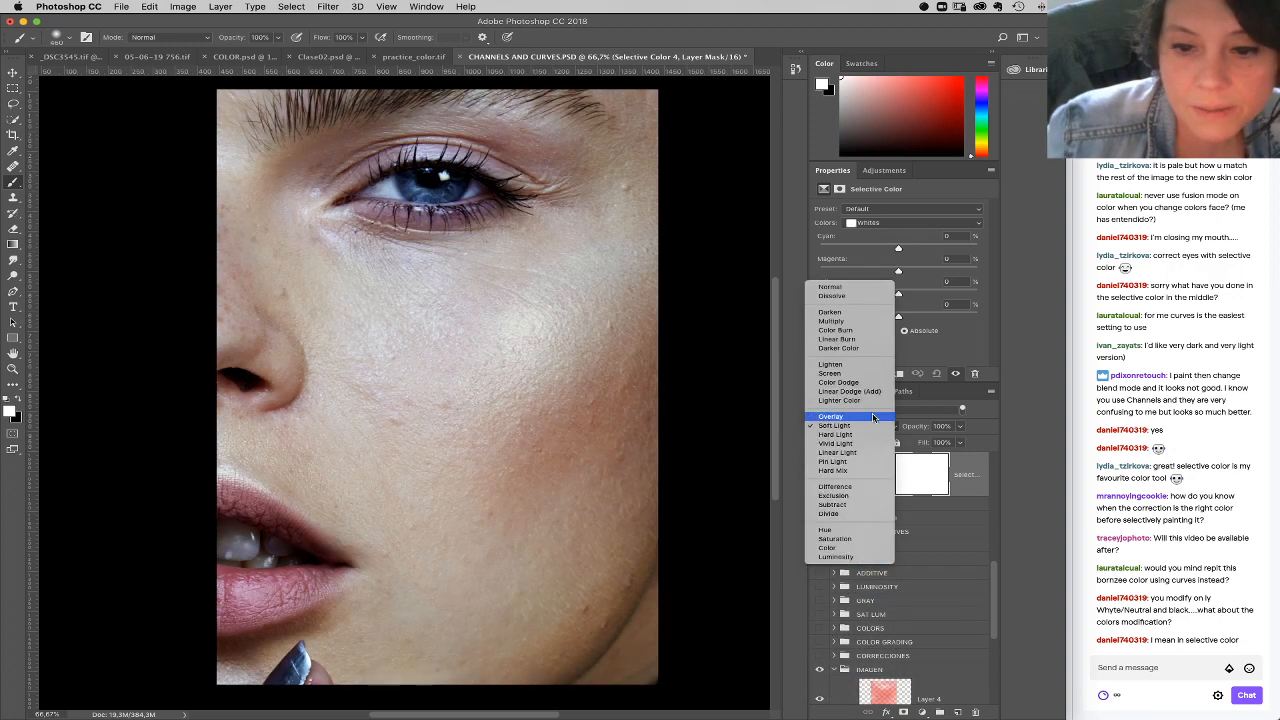
click(868, 418)
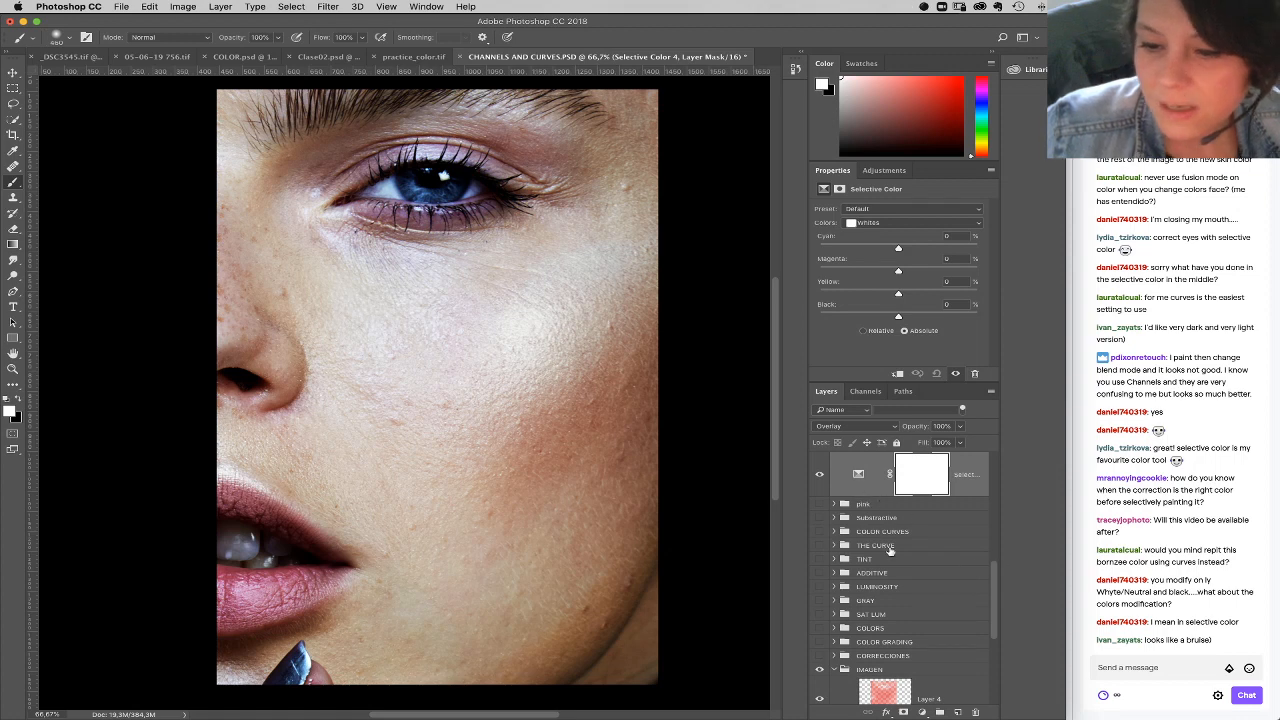
drag(979, 487, 975, 712)
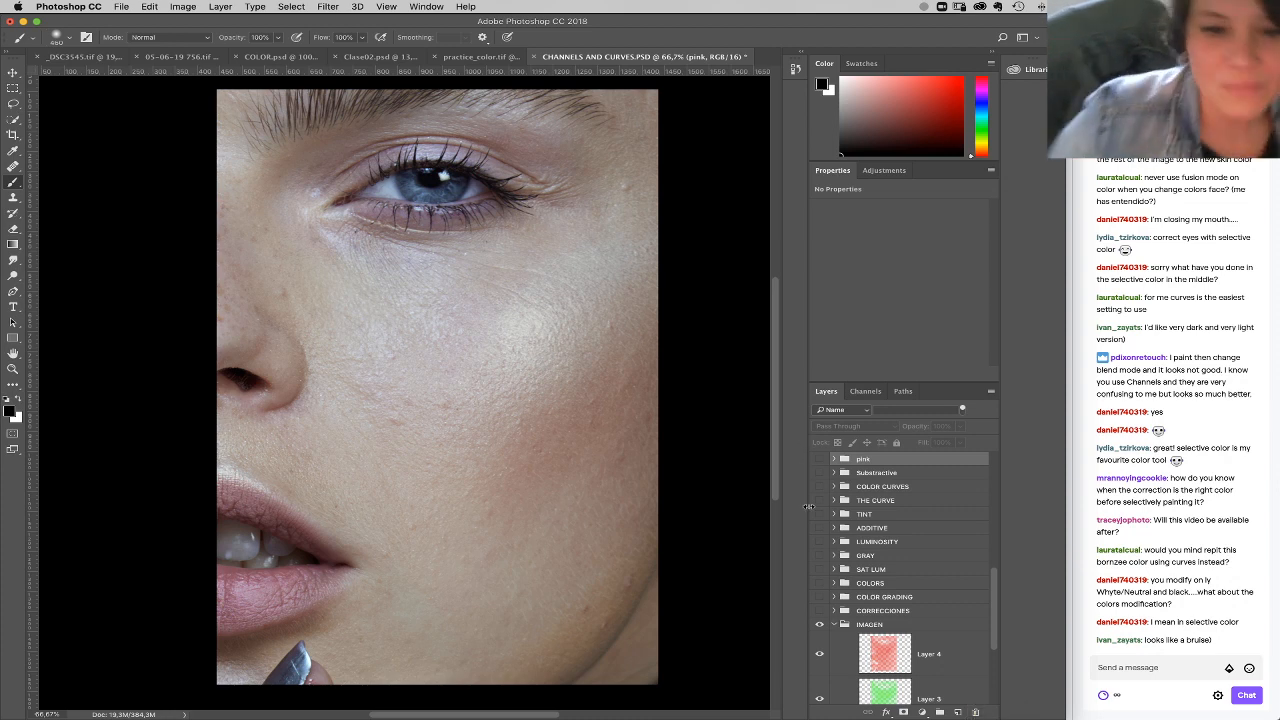
Step: Add a Curves adjustment layer above the pink group and pull the RGB curve's upper midtones down to darken the skin
click(922, 712)
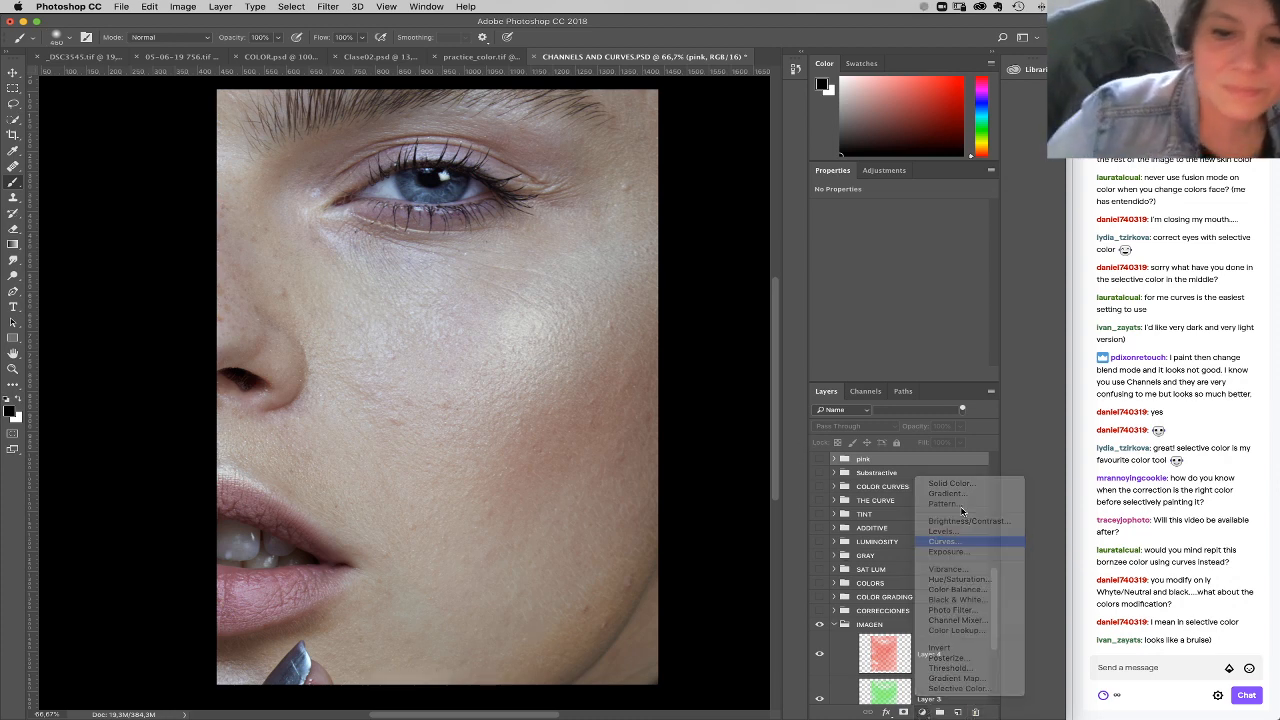
click(955, 541)
drag(945, 266, 927, 298)
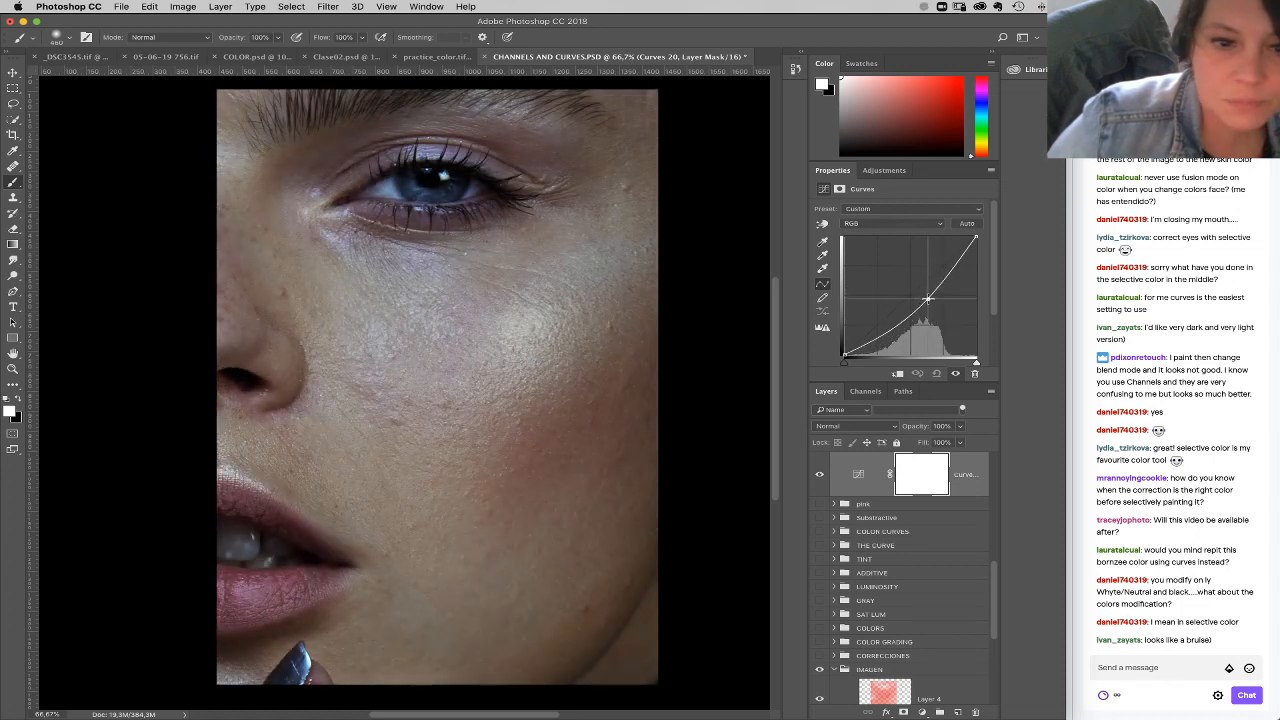
Step: Lower the midtone point of the Blue curve to add yellow to the skin
click(886, 224)
click(870, 231)
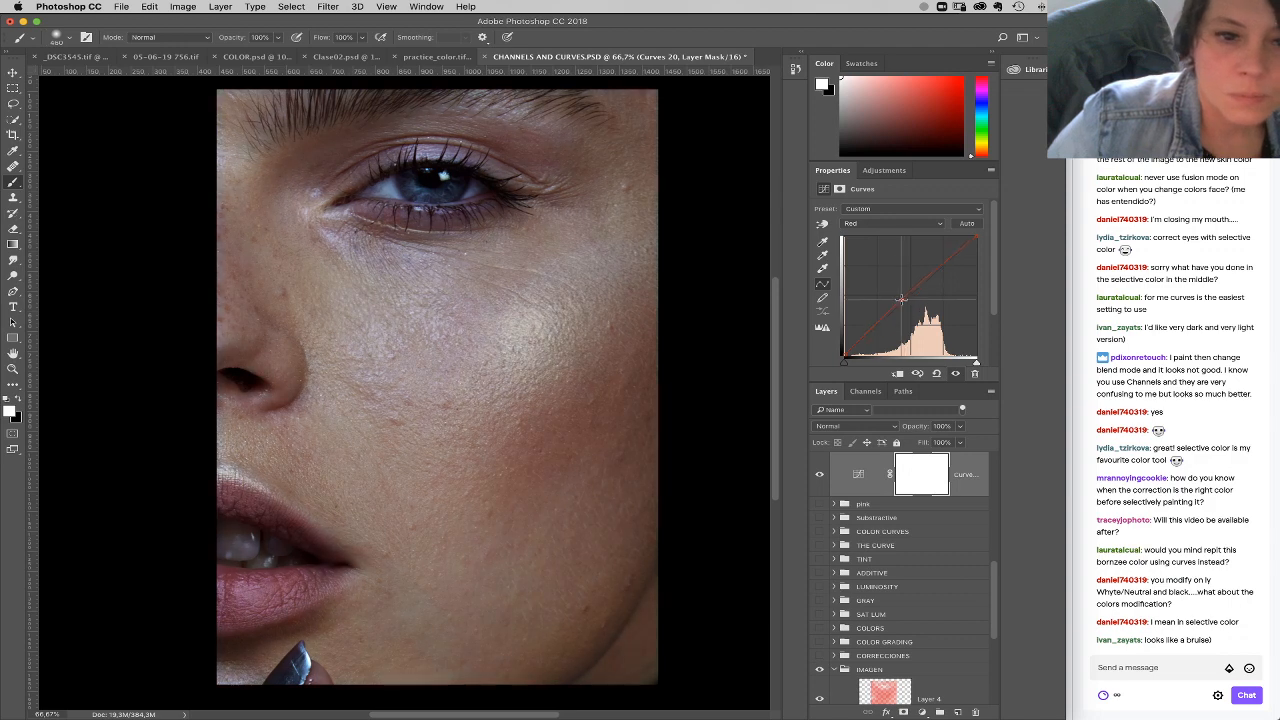
click(888, 224)
click(902, 246)
click(911, 307)
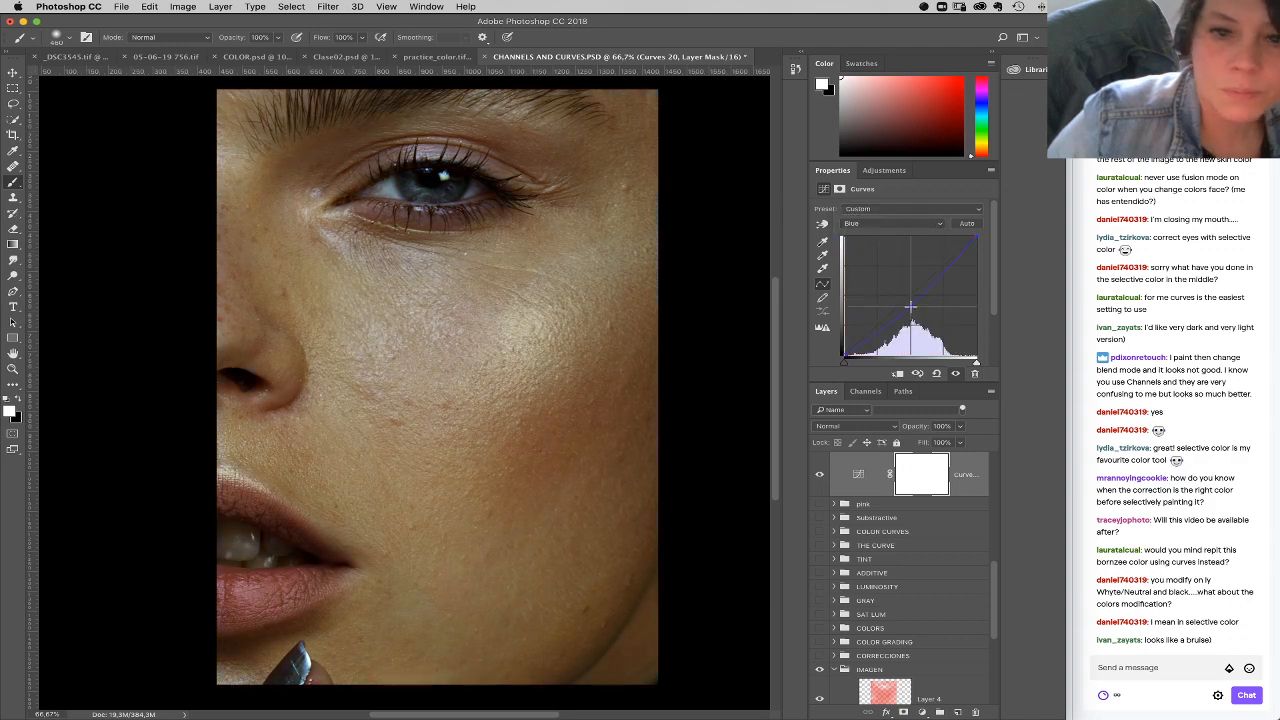
Step: Raise the shadow and midtone points of the Green curve
click(893, 224)
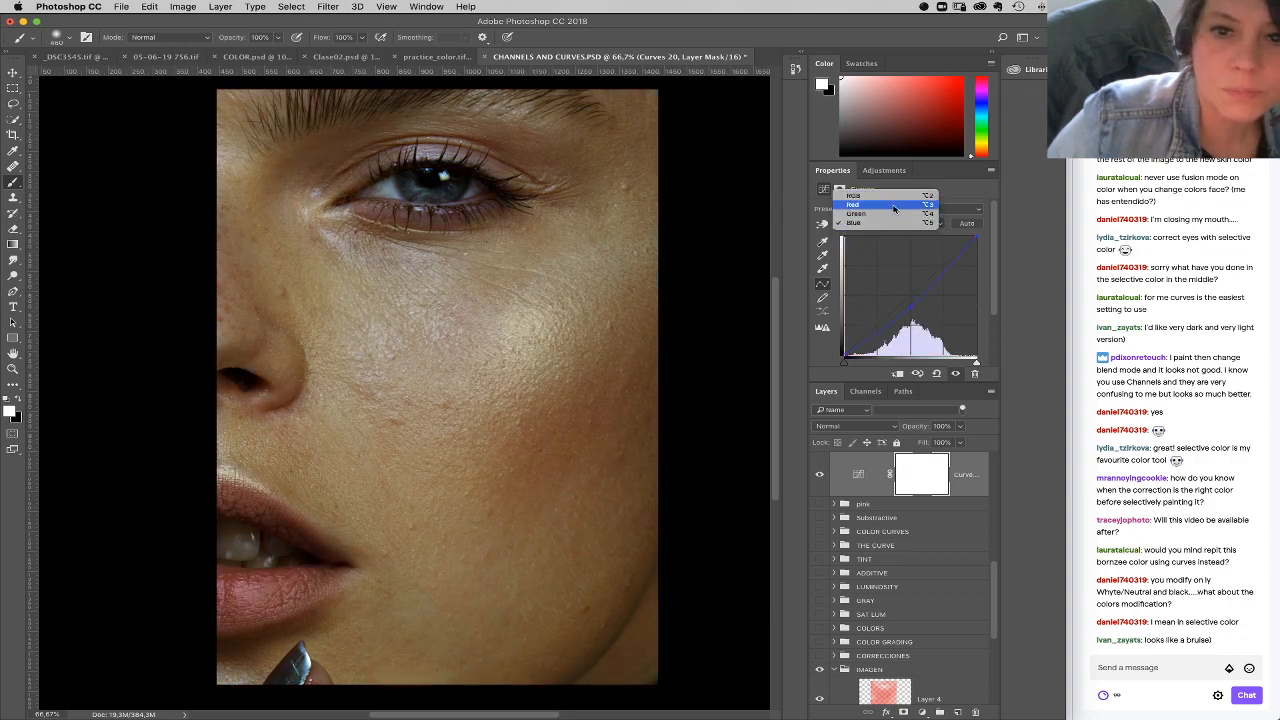
click(895, 213)
click(866, 332)
click(914, 289)
Step: Lift the Red curve's black point, and shift the RGB curve's black point inward while lowering its midtones
click(882, 224)
click(885, 213)
drag(846, 355, 844, 348)
click(873, 226)
click(880, 212)
drag(845, 355, 906, 328)
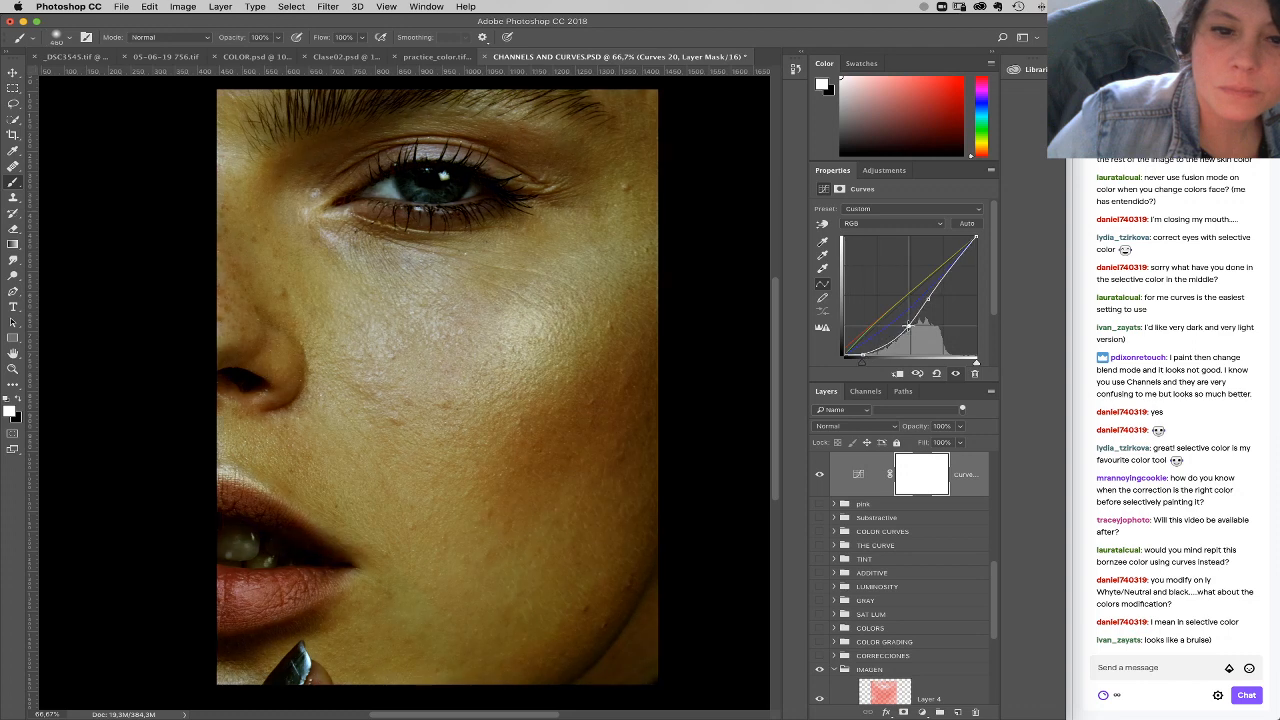
Step: Invert the Curves layer mask to black and paint the bronze tone back in over the cheek
key(super+i)
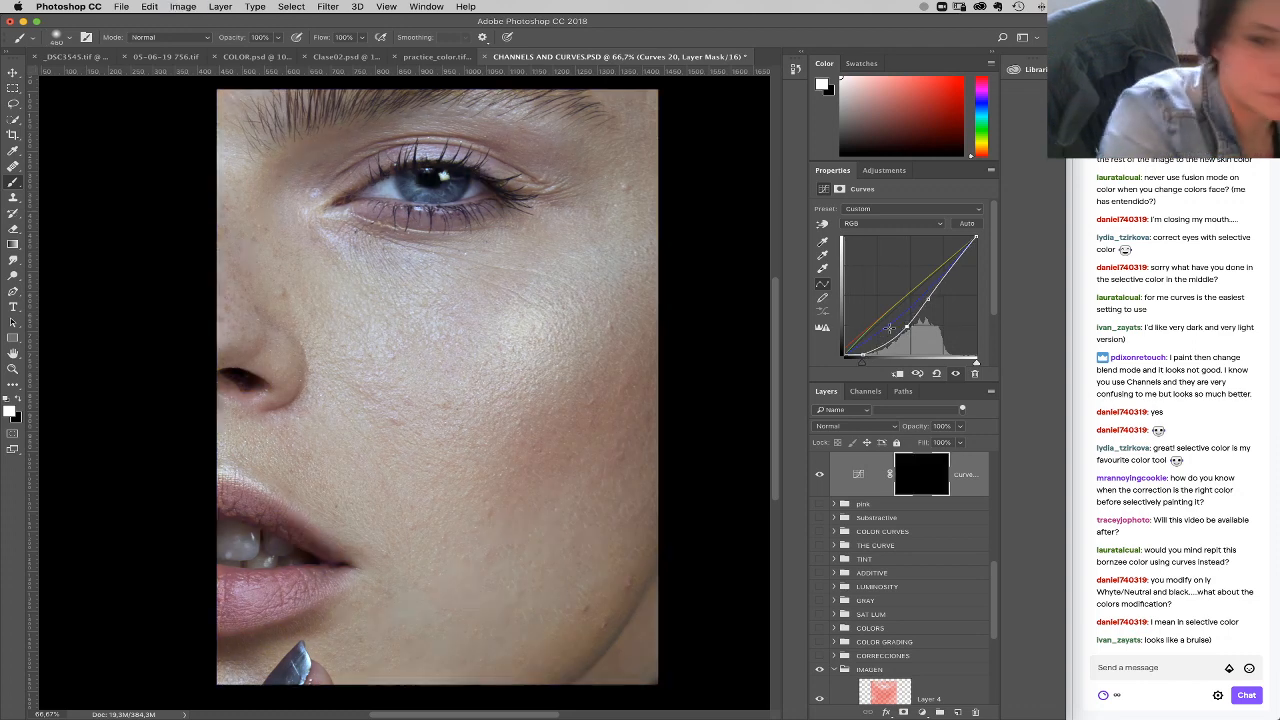
mouse_move(390, 470)
mouse_down()
mouse_move(573, 497)
mouse_move(400, 357)
mouse_move(310, 400)
mouse_up()
Step: Lower the Green curve's white point and readjust its midtone and shadow points to shift the skin toward orange-brown
click(890, 223)
click(899, 250)
click(915, 222)
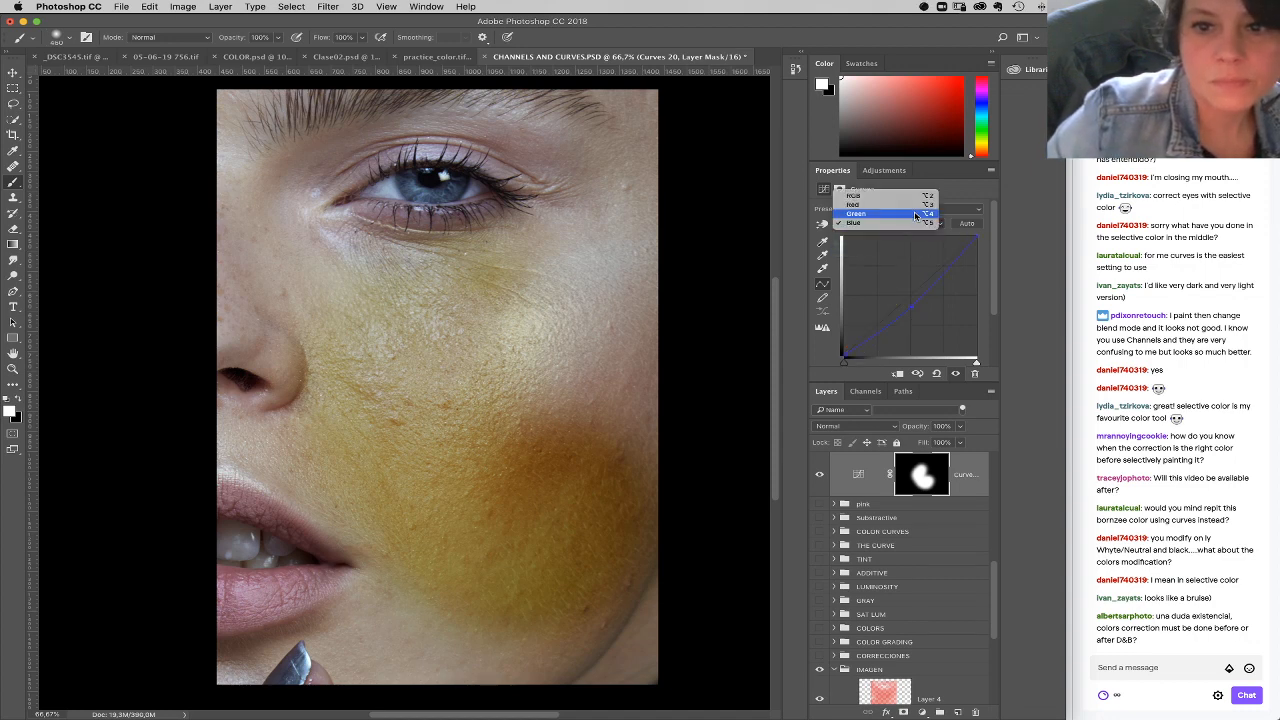
click(915, 213)
drag(977, 240, 981, 246)
drag(915, 290, 915, 296)
drag(865, 334, 864, 332)
Step: Paint white on the Curves mask over the rest of the skin, covering the nose, cheek, jaw and forehead
mouse_move(648, 255)
mouse_down()
mouse_move(350, 285)
mouse_move(270, 260)
mouse_up()
mouse_move(398, 439)
mouse_down()
mouse_move(356, 422)
mouse_move(494, 506)
mouse_move(448, 589)
mouse_move(453, 618)
mouse_move(428, 628)
mouse_move(512, 626)
mouse_up()
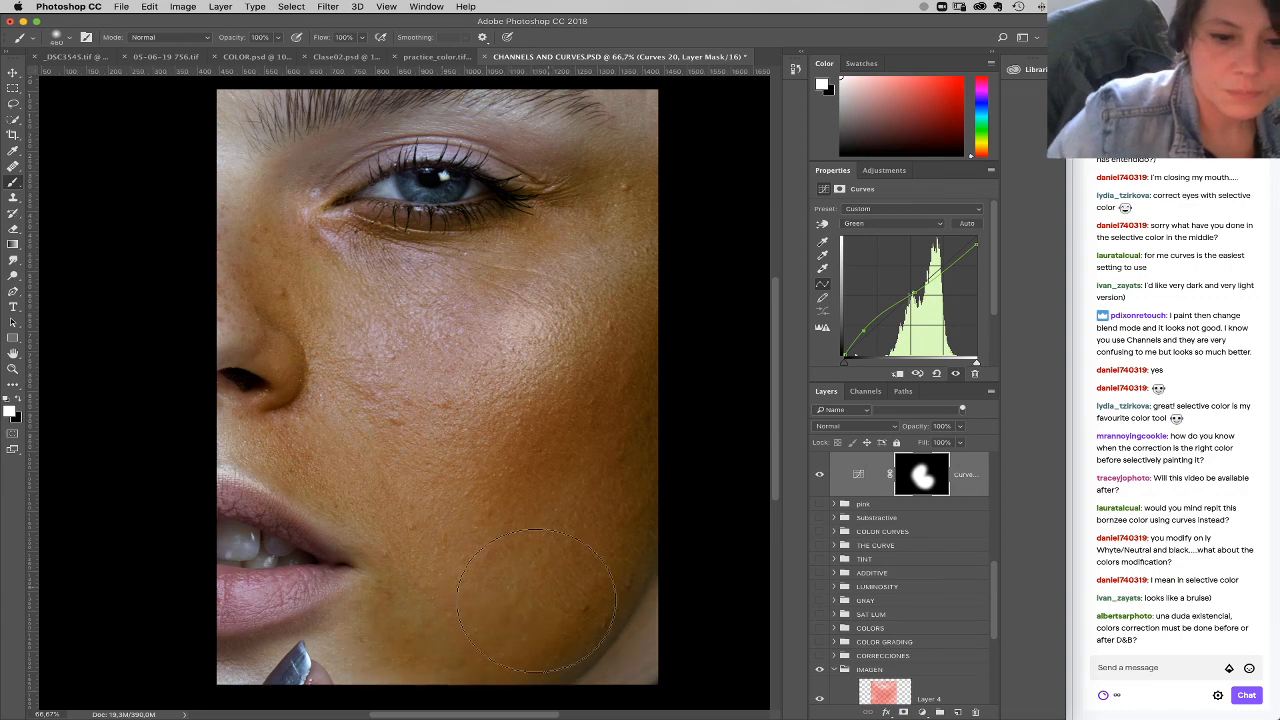
mouse_move(670, 300)
mouse_down()
mouse_move(640, 200)
mouse_move(495, 120)
mouse_move(240, 110)
mouse_up()
Step: Load the Alpha 1 channel as a selection and return to the composite RGB view of the layers
click(866, 391)
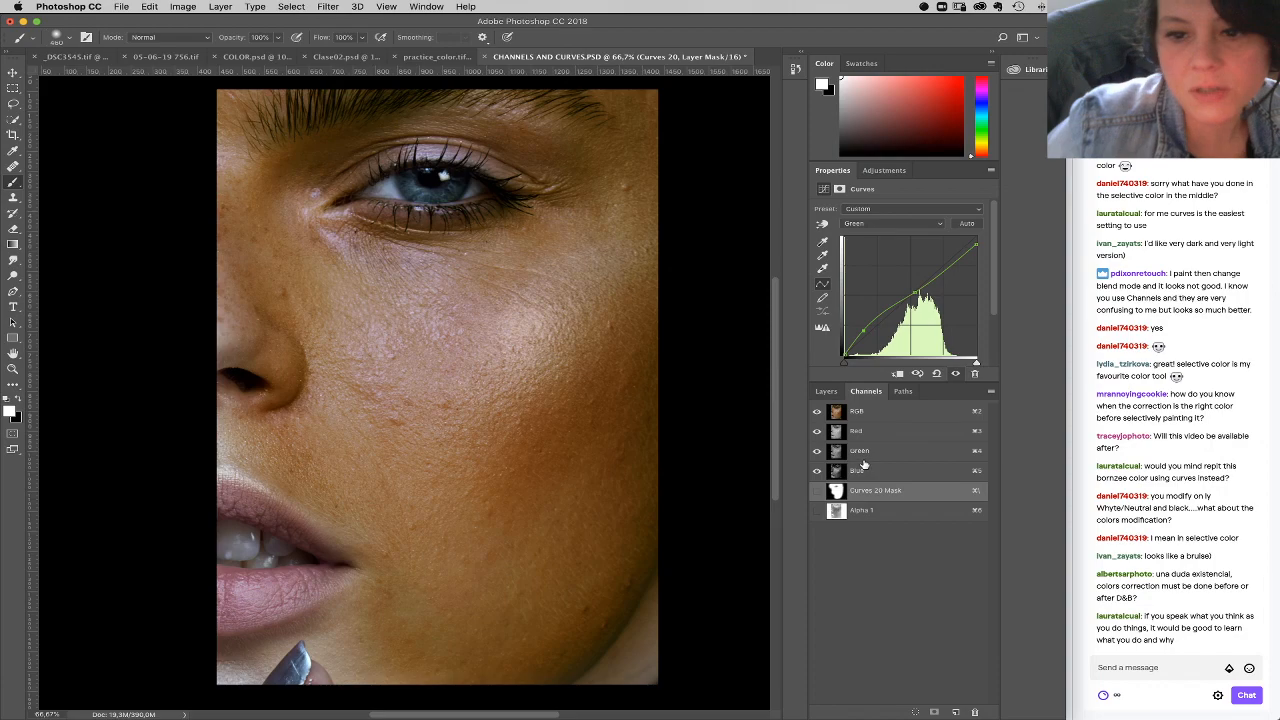
super+click(838, 418)
click(836, 511)
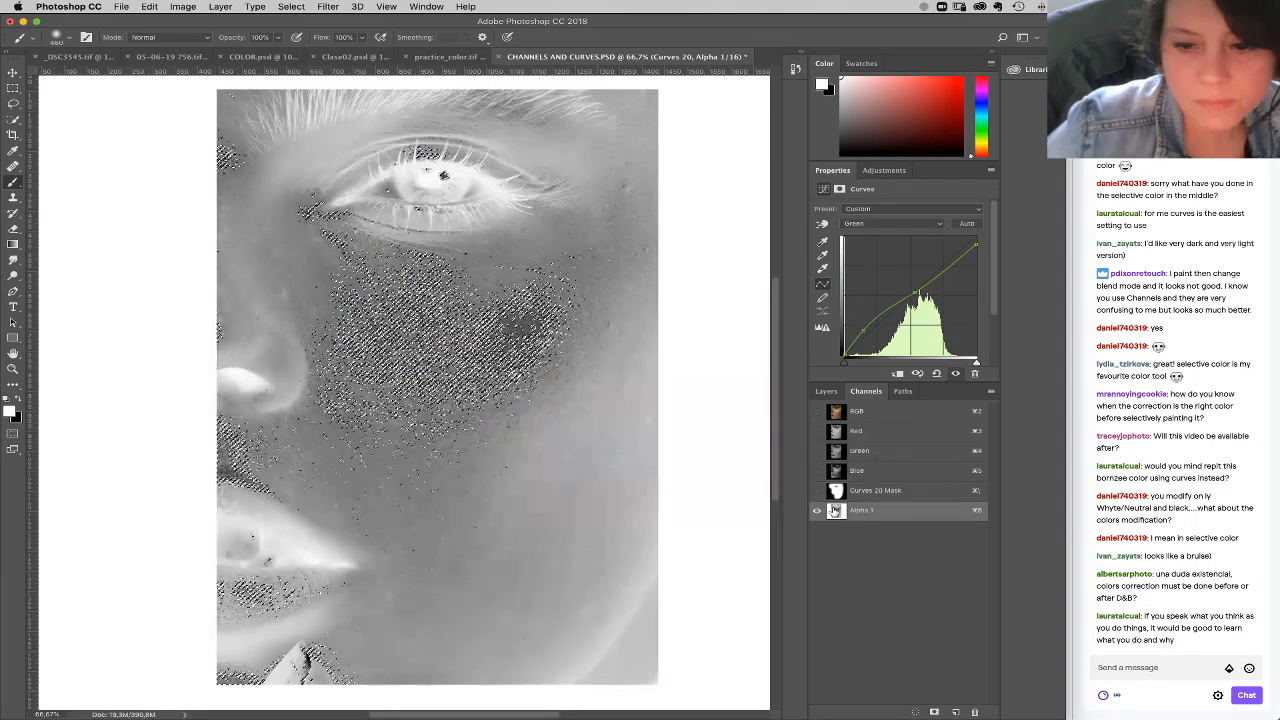
click(860, 411)
click(827, 391)
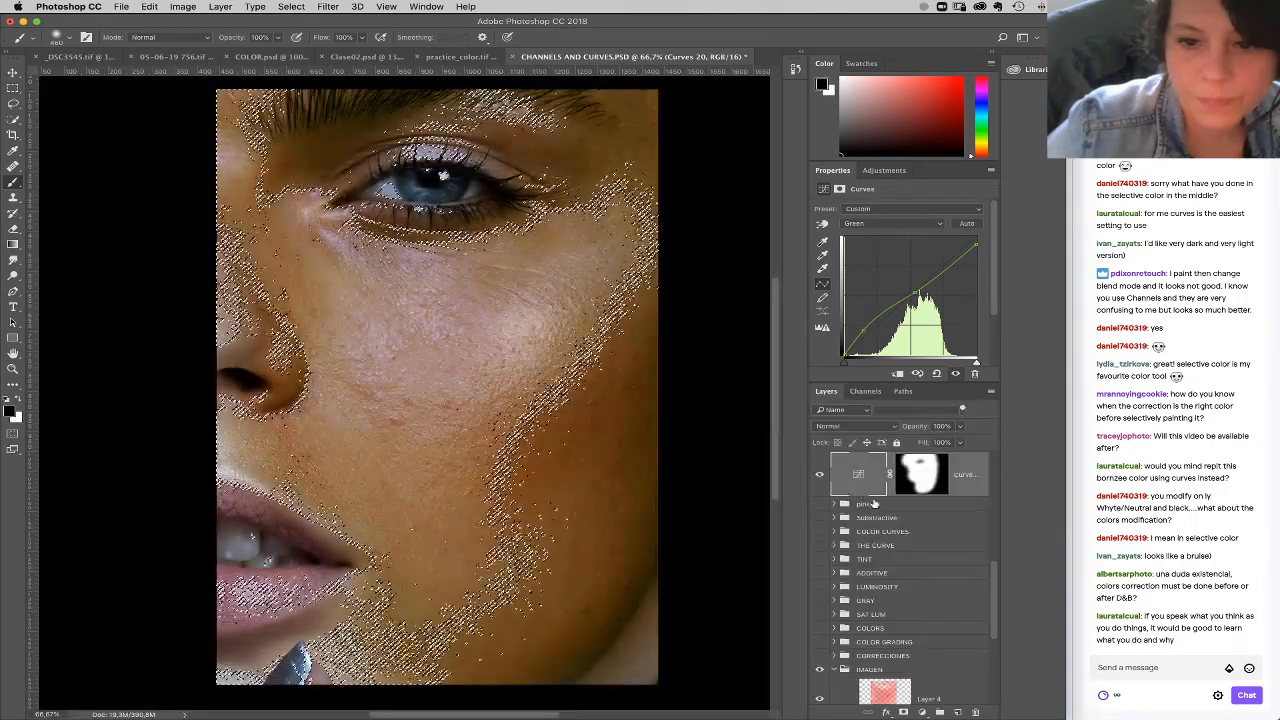
Step: Fill the selection with black on the Curves layer mask and deselect
click(922, 488)
key(super+BackSpace)
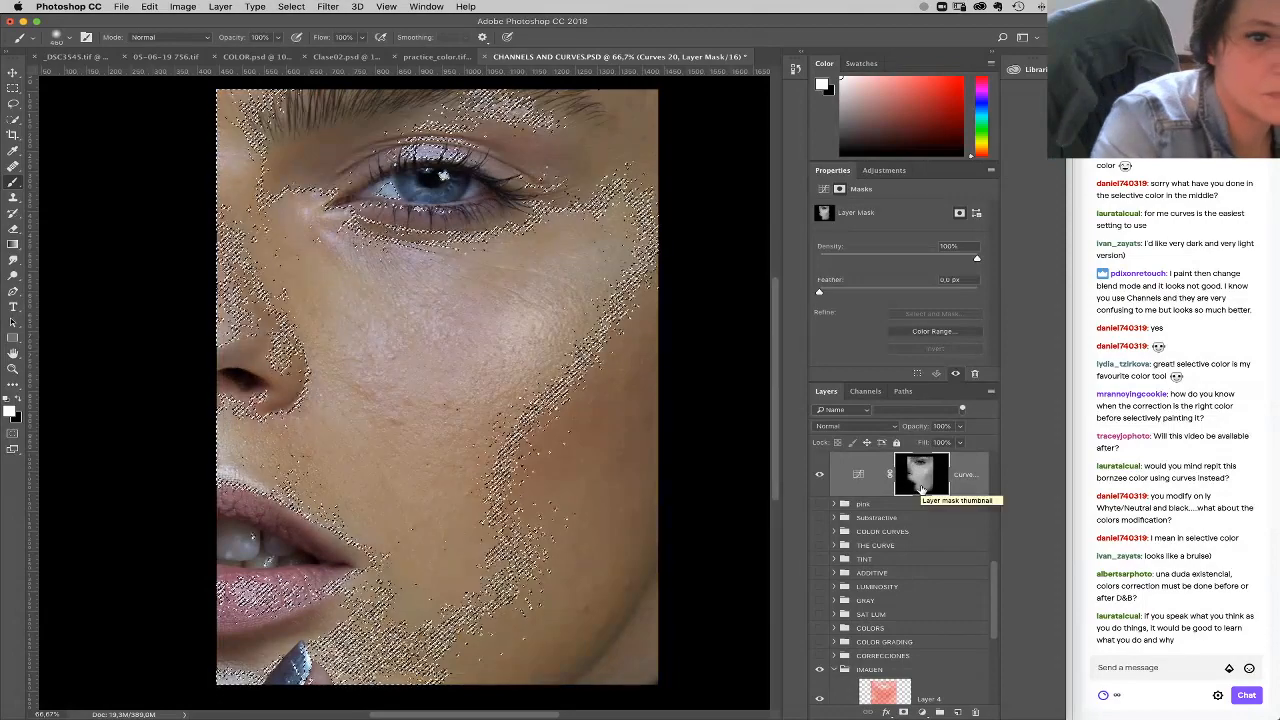
key(super+d)
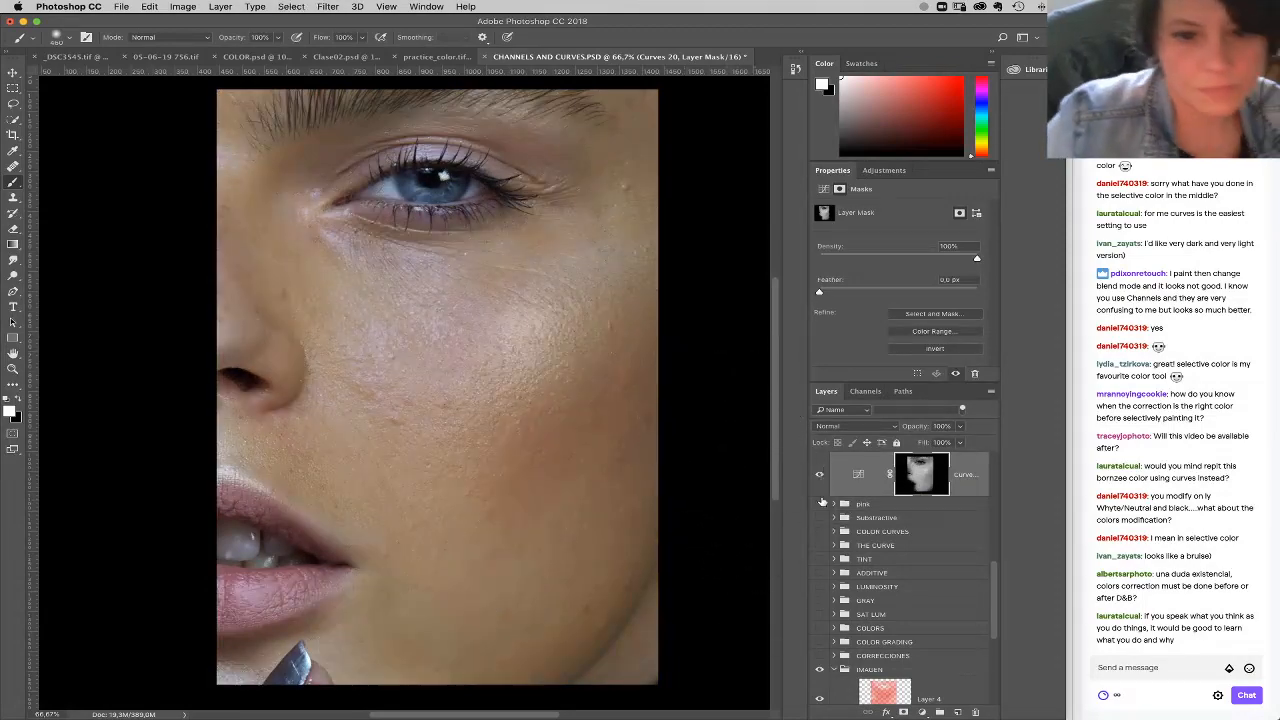
Step: Brighten the Curves layer mask with Levels, setting the white input level to 140
click(860, 478)
click(920, 477)
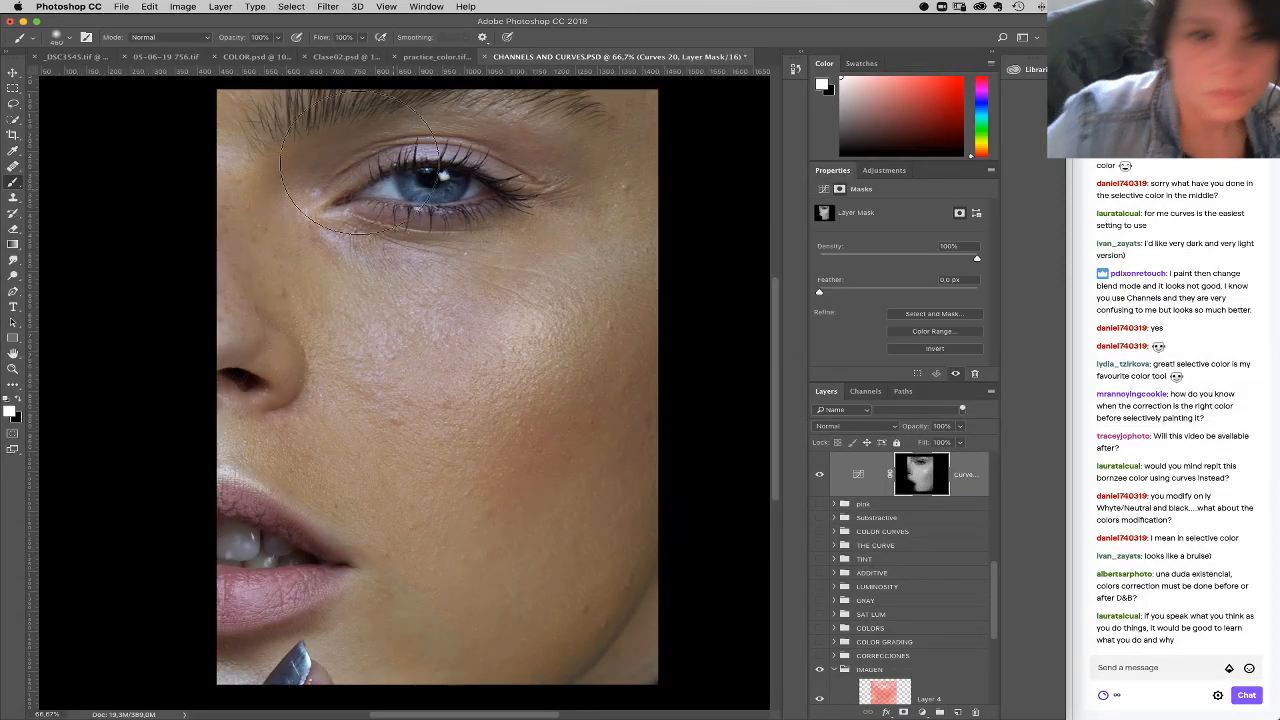
click(183, 7)
mouse_move(215, 37)
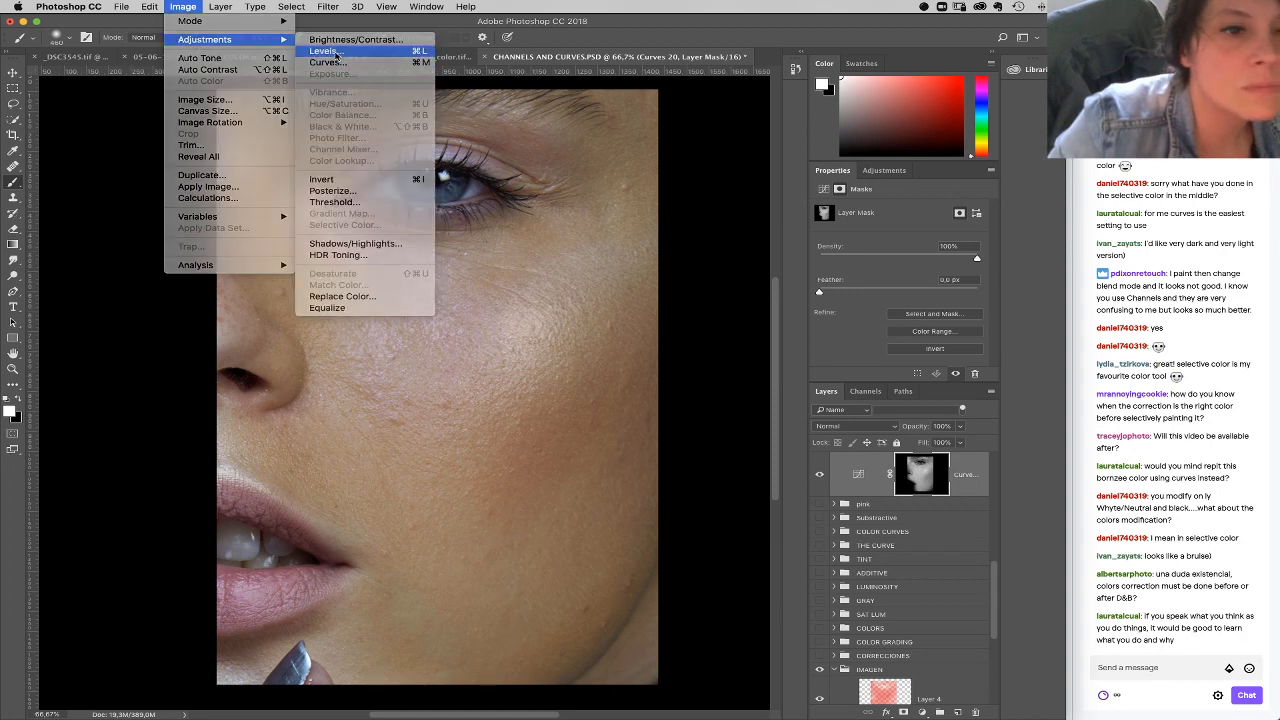
click(345, 49)
drag(799, 528, 724, 527)
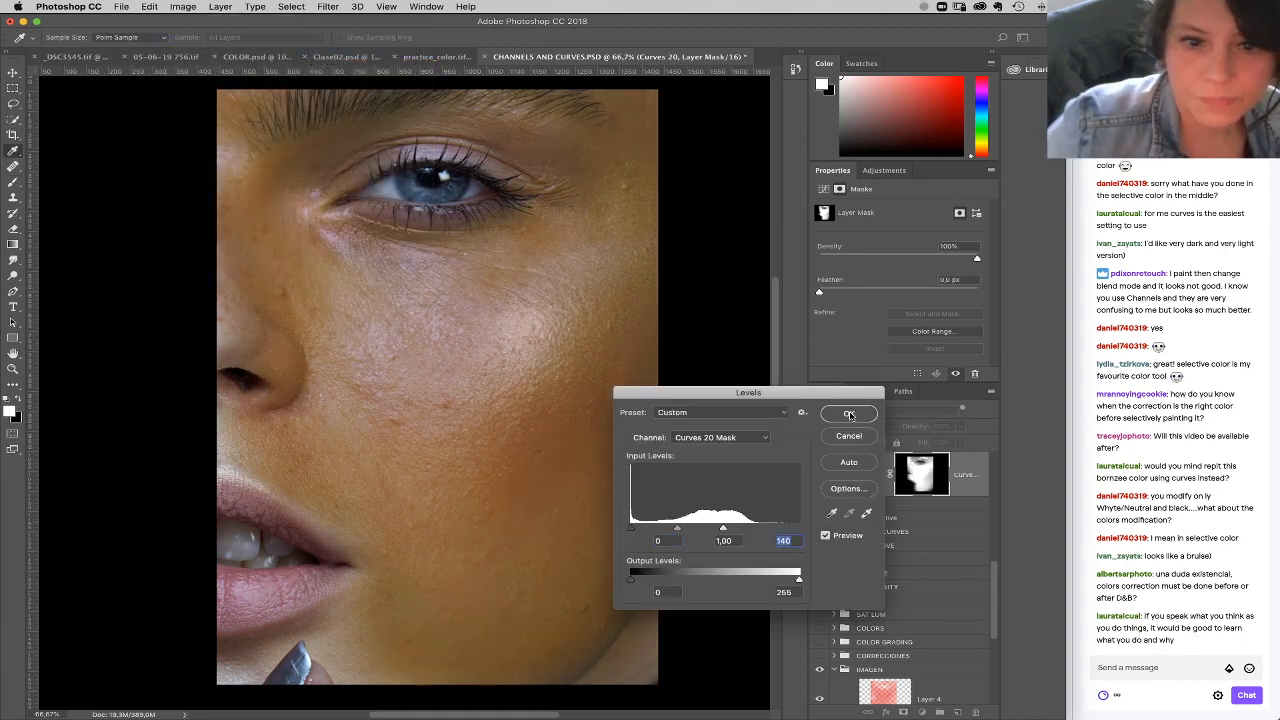
click(848, 413)
Step: Compare the portrait with and without the bronzing Curves layer, and delete that layer
click(819, 475)
click(819, 475)
click(968, 486)
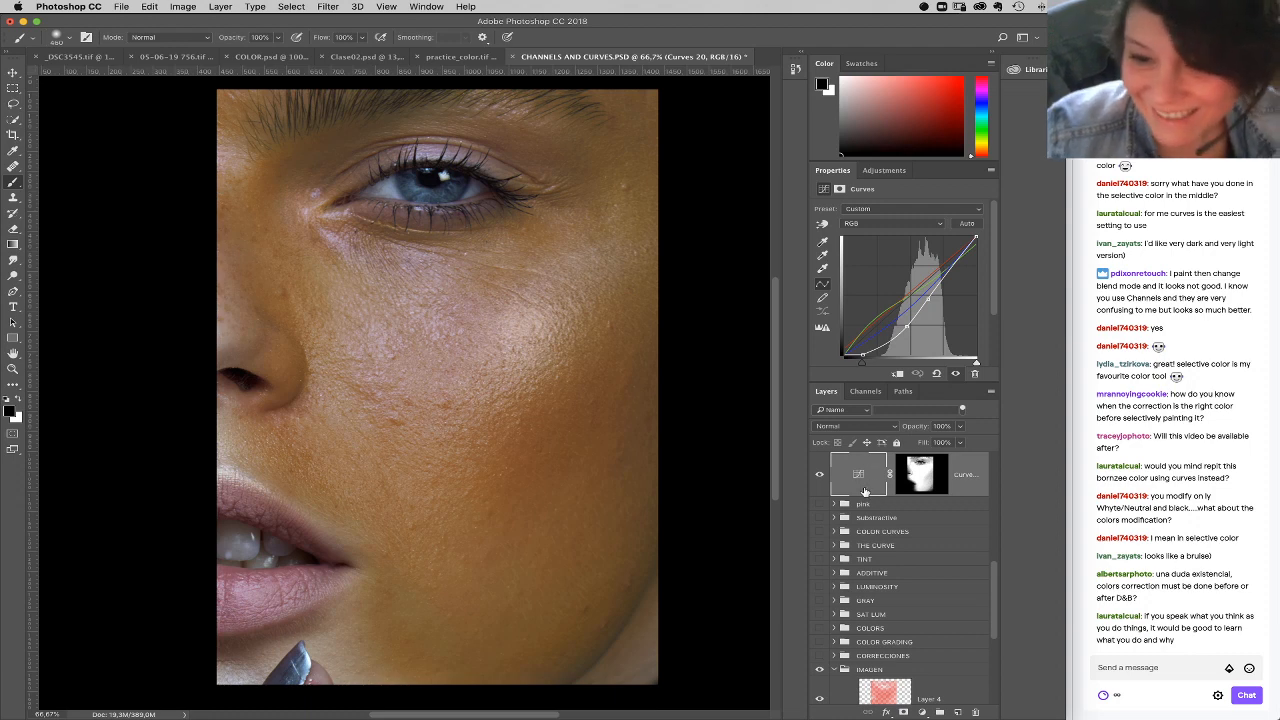
drag(868, 489, 977, 712)
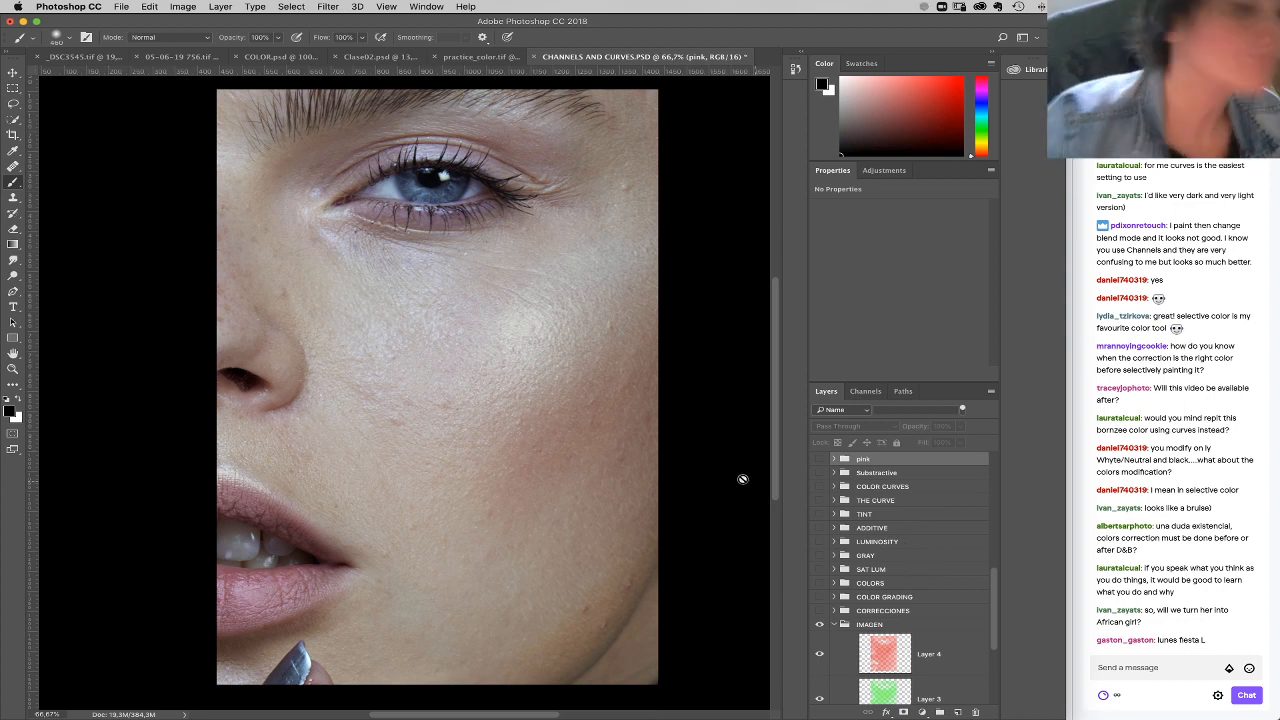
Step: Collapse the IMAGEN group and add a new empty layer above the pink group
drag(684, 525, 700, 528)
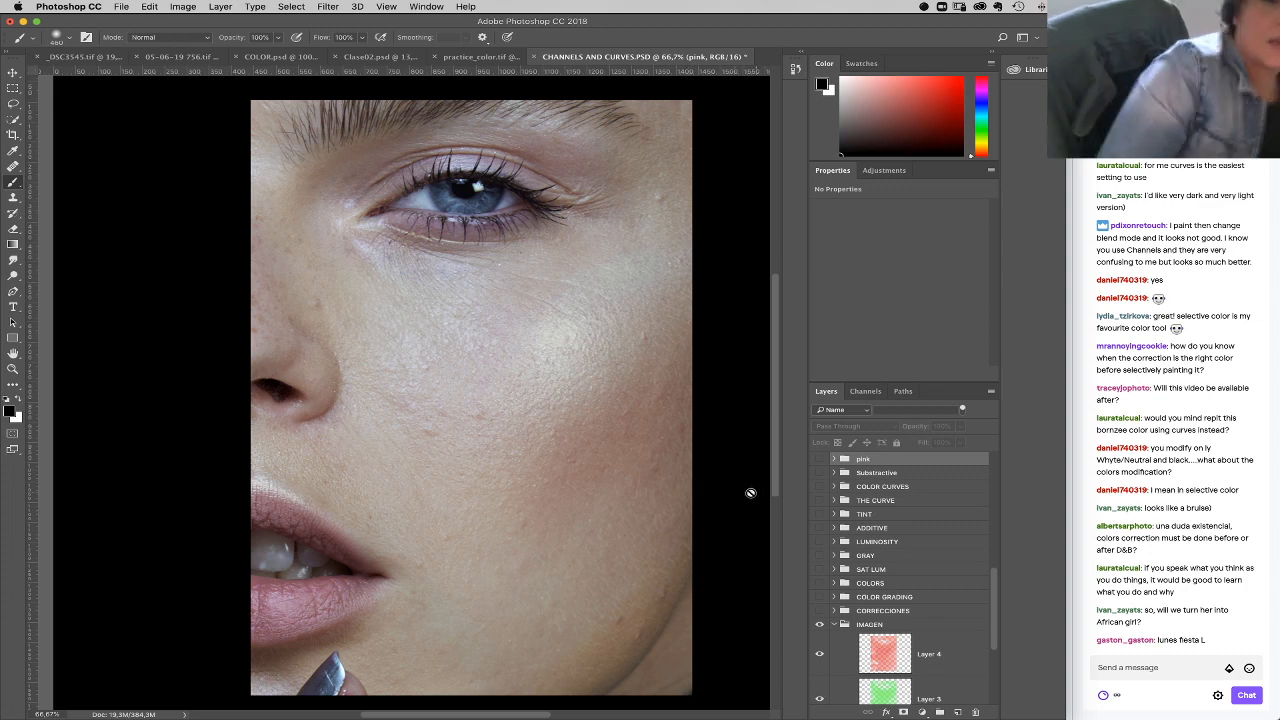
click(835, 624)
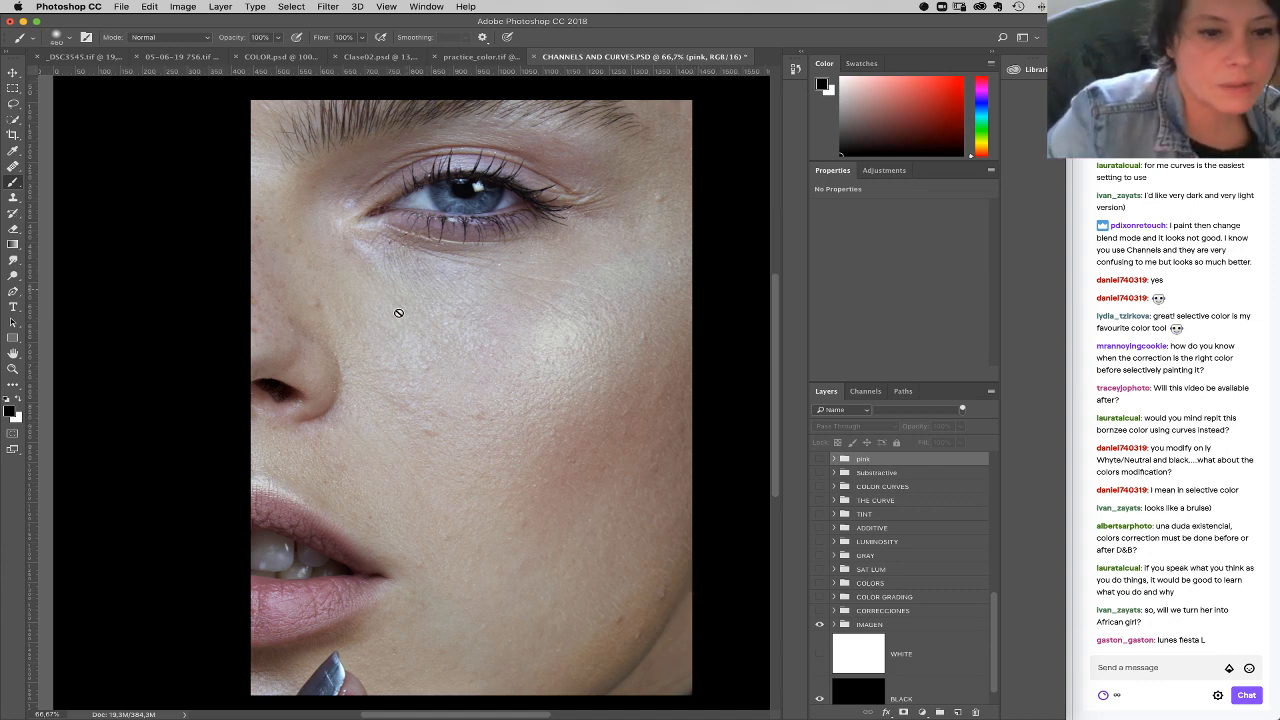
drag(540, 413, 575, 393)
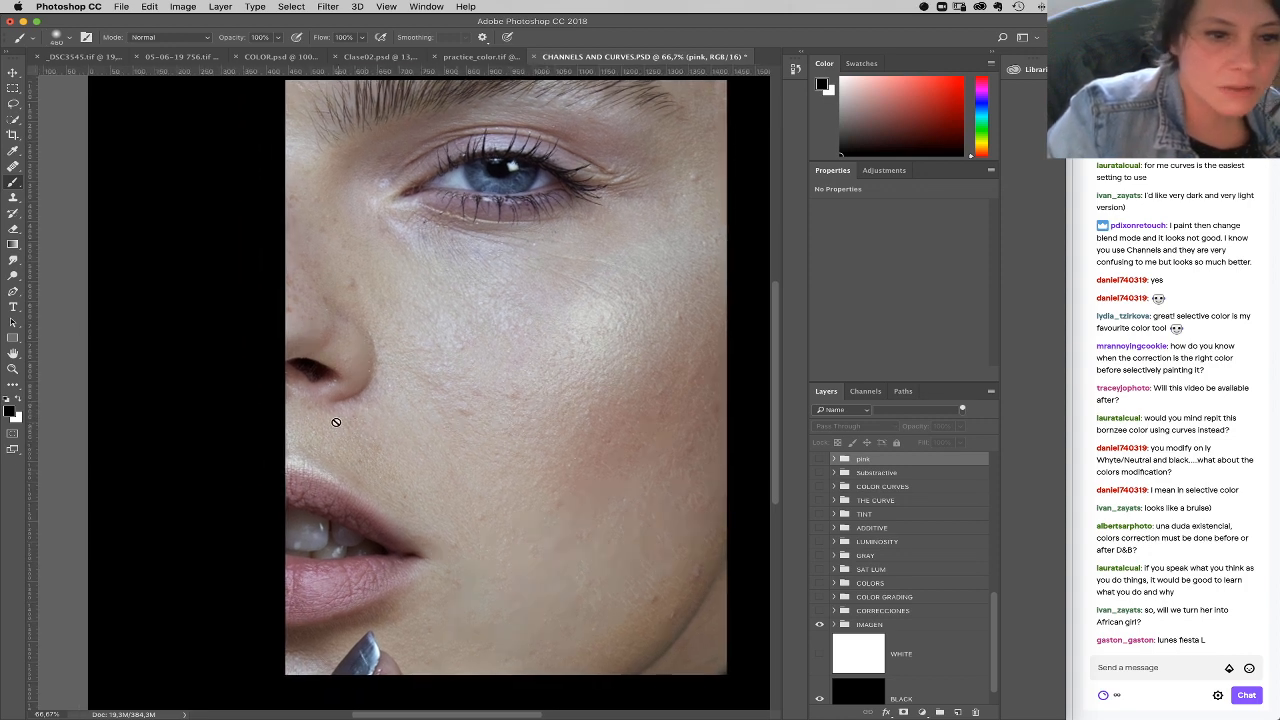
click(957, 709)
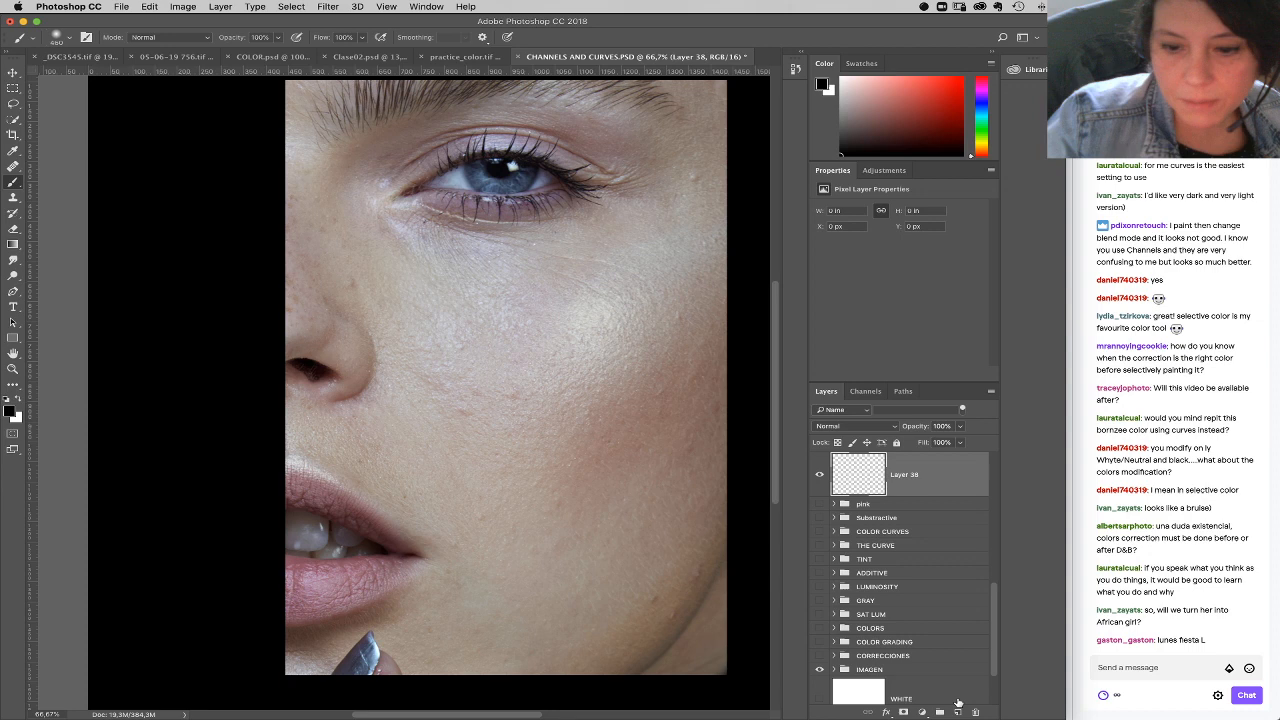
Step: Set the foreground color to a bright, saturated green
click(10, 410)
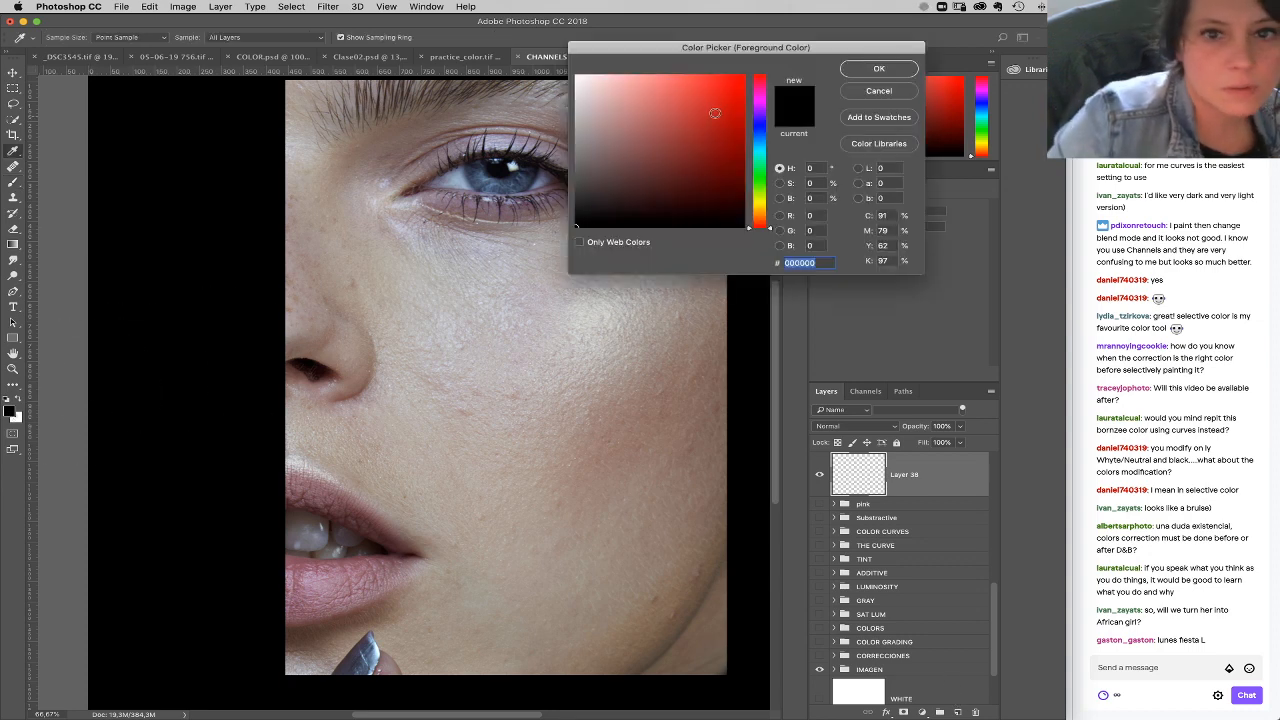
drag(735, 79, 729, 167)
click(763, 182)
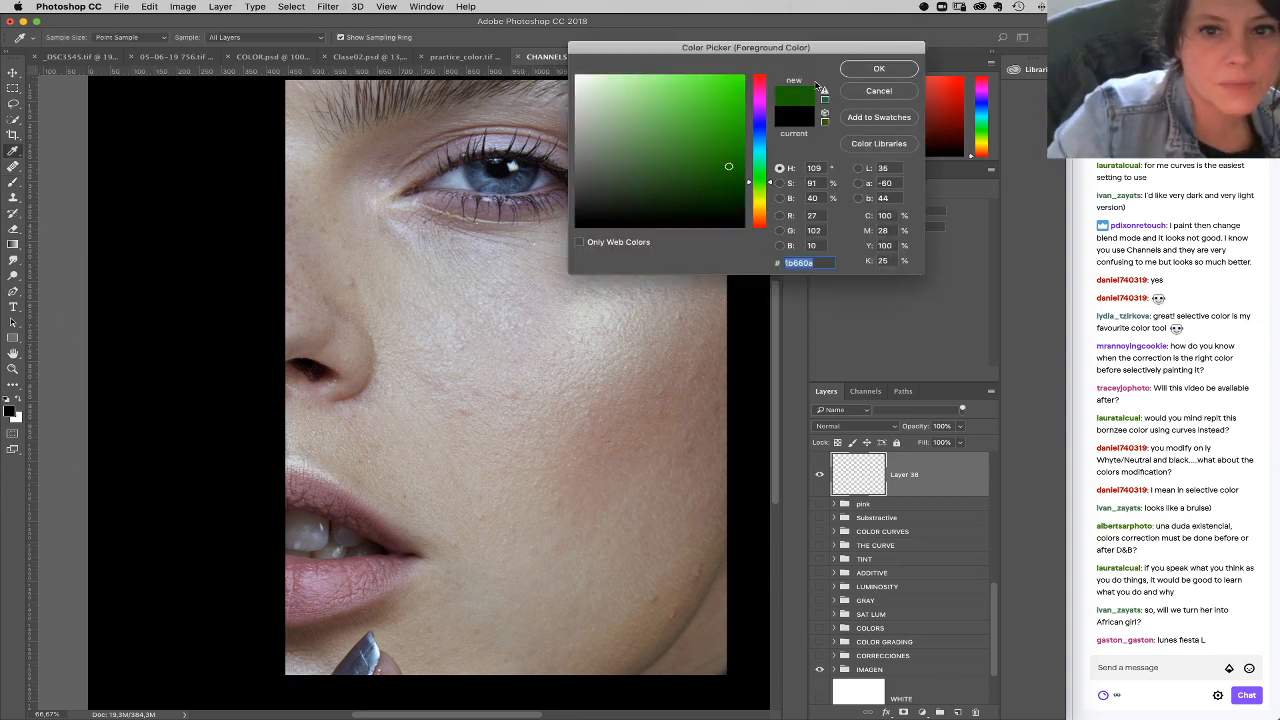
click(730, 79)
click(879, 68)
Step: Paint green around the eye with a smaller brush, adding strokes at 40% opacity beyond the outer corner
right_click(606, 142)
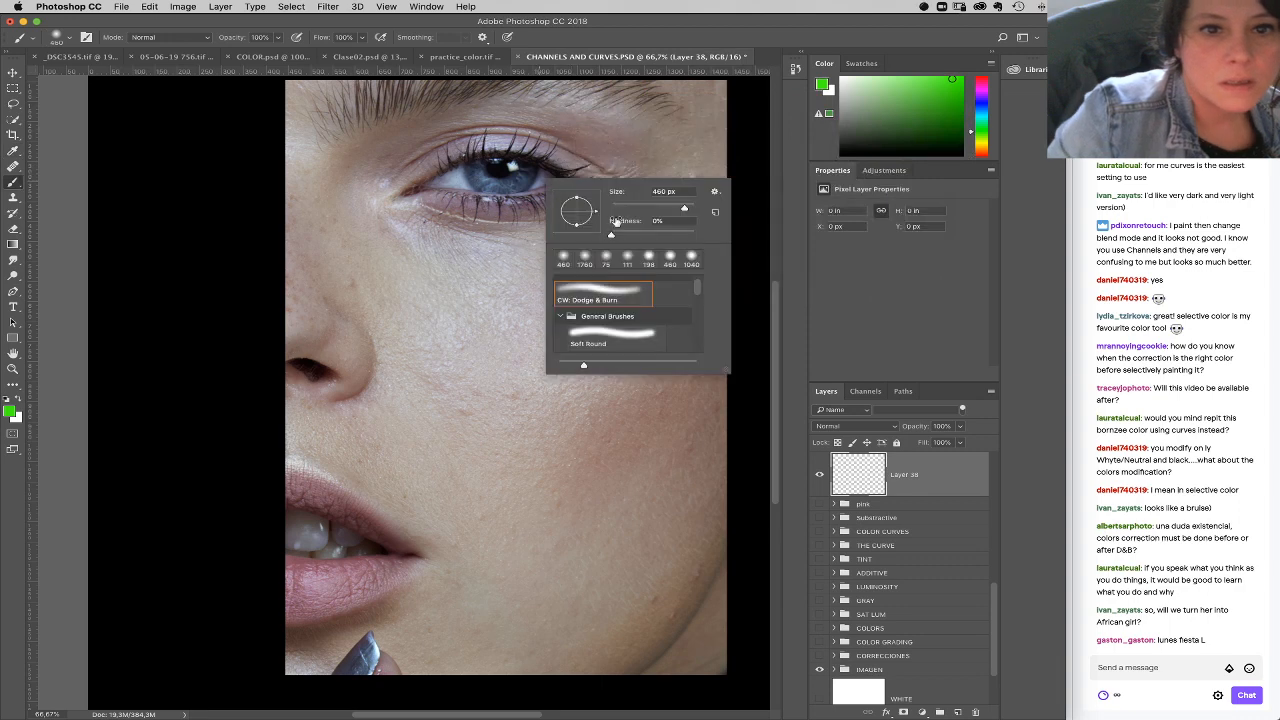
mouse_move(432, 204)
mouse_down()
mouse_move(553, 205)
mouse_move(508, 217)
mouse_move(419, 175)
mouse_move(537, 149)
mouse_move(446, 152)
mouse_move(520, 147)
mouse_move(410, 182)
mouse_up()
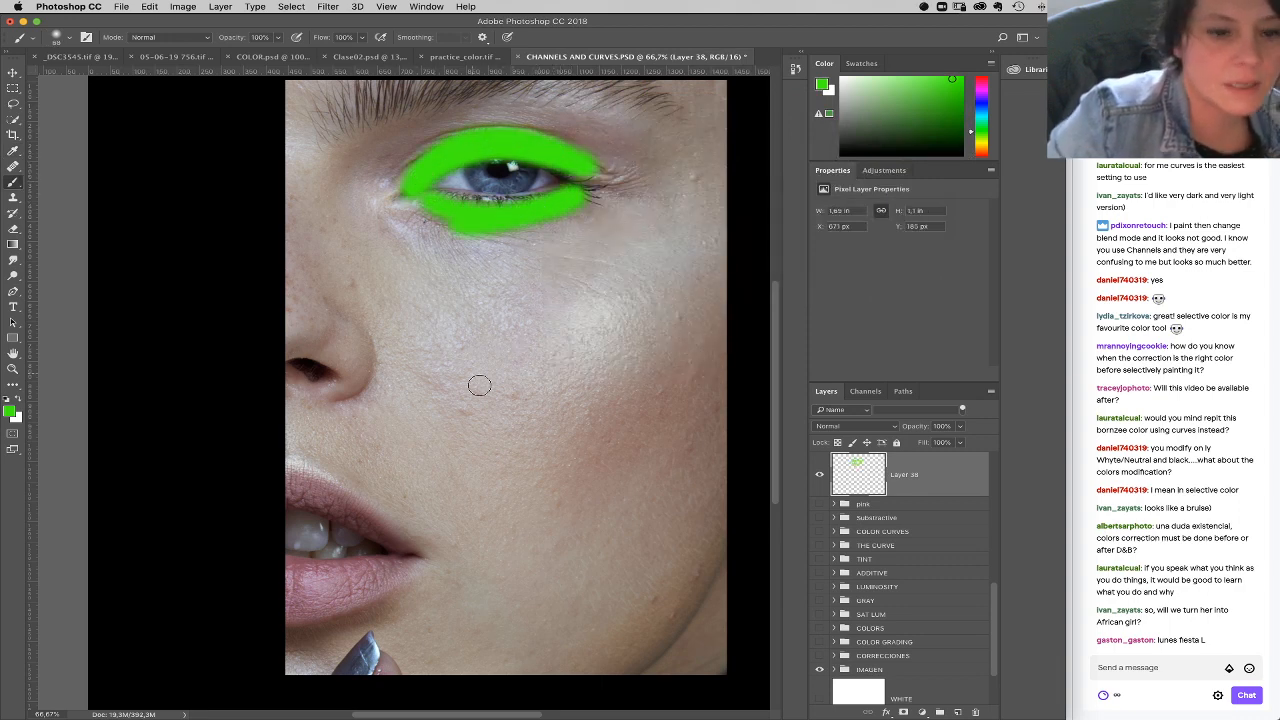
key(4)
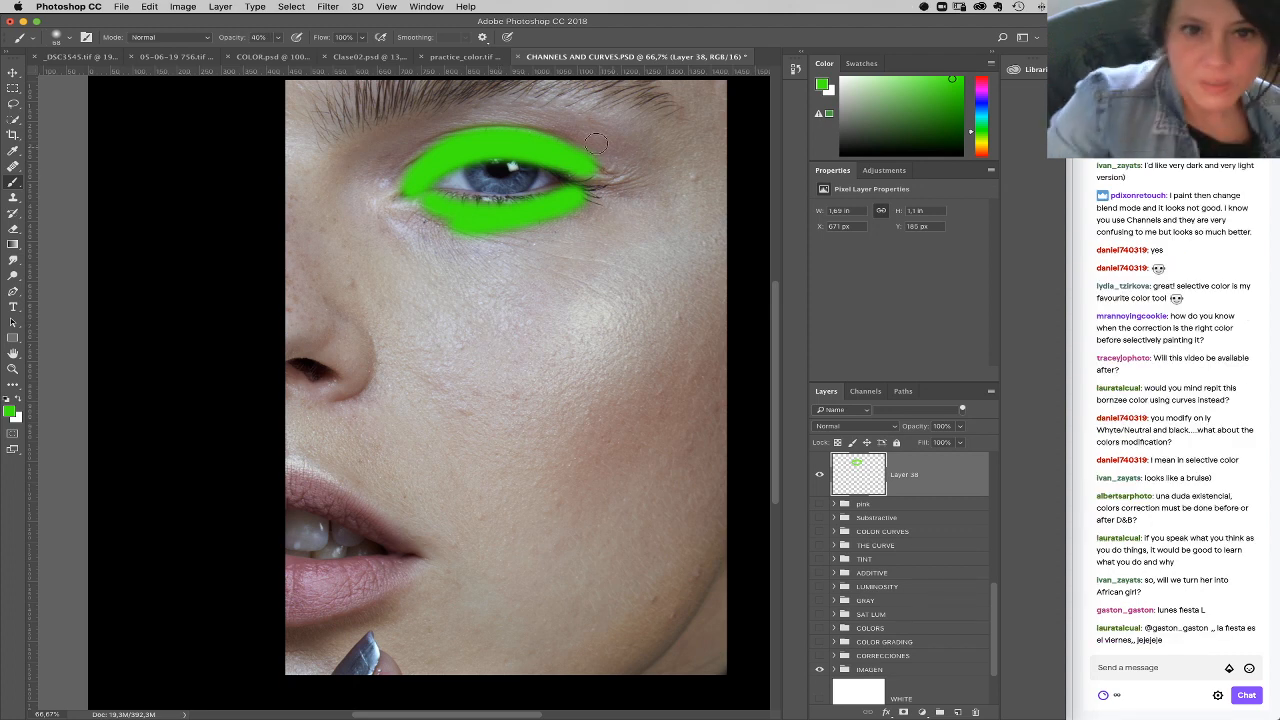
mouse_move(567, 134)
mouse_down()
mouse_move(617, 155)
mouse_move(592, 141)
mouse_move(655, 125)
mouse_up()
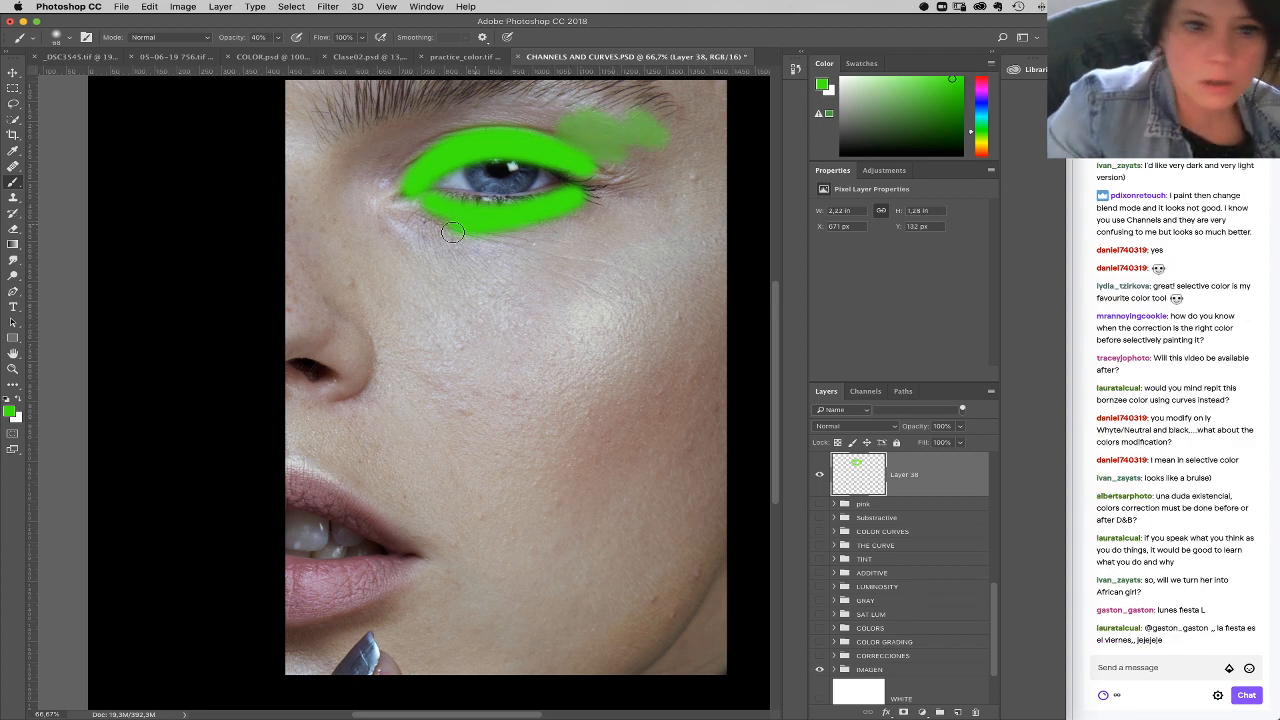
Step: Paint green strokes at 40% opacity near the inner eye corner and around the nose, and at 20% opacity across the cheek
drag(379, 212, 409, 257)
mouse_move(288, 352)
mouse_down()
mouse_move(376, 364)
mouse_move(306, 399)
mouse_move(339, 419)
mouse_move(290, 399)
mouse_move(350, 364)
mouse_up()
key(2)
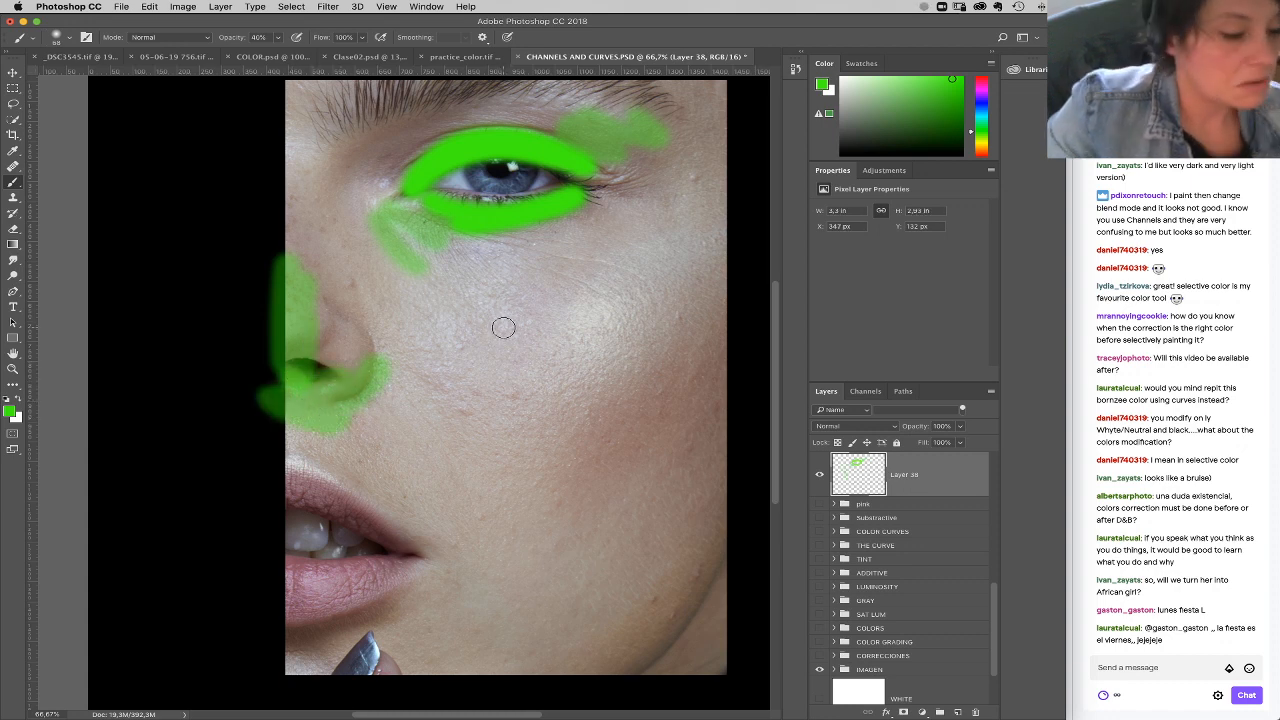
mouse_move(483, 318)
mouse_down()
mouse_move(565, 296)
mouse_move(595, 254)
mouse_move(467, 320)
mouse_move(445, 298)
mouse_up()
mouse_move(510, 428)
mouse_down()
mouse_move(707, 350)
mouse_move(653, 386)
mouse_move(618, 437)
mouse_move(669, 408)
mouse_up()
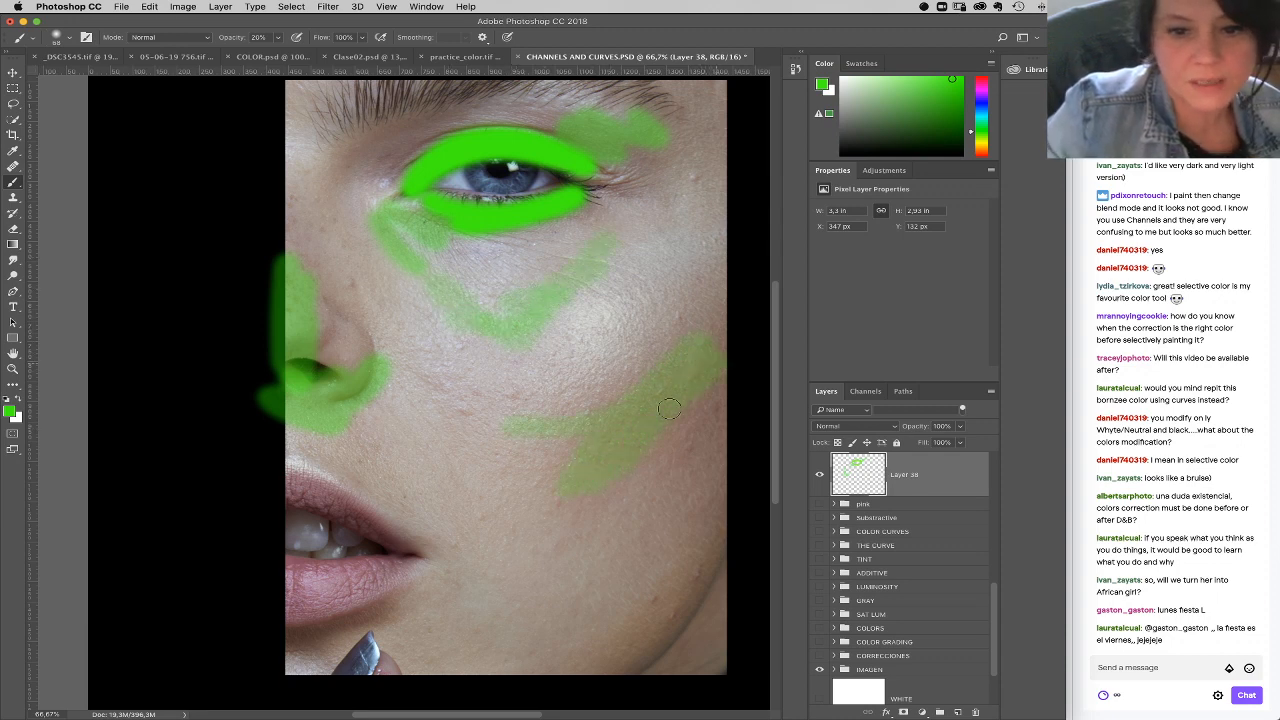
Step: Compare the portrait with and without the green makeup, and delete that paint layer
click(819, 474)
click(819, 474)
mouse_move(880, 484)
mouse_down()
mouse_move(970, 555)
mouse_move(960, 690)
mouse_move(972, 706)
mouse_up()
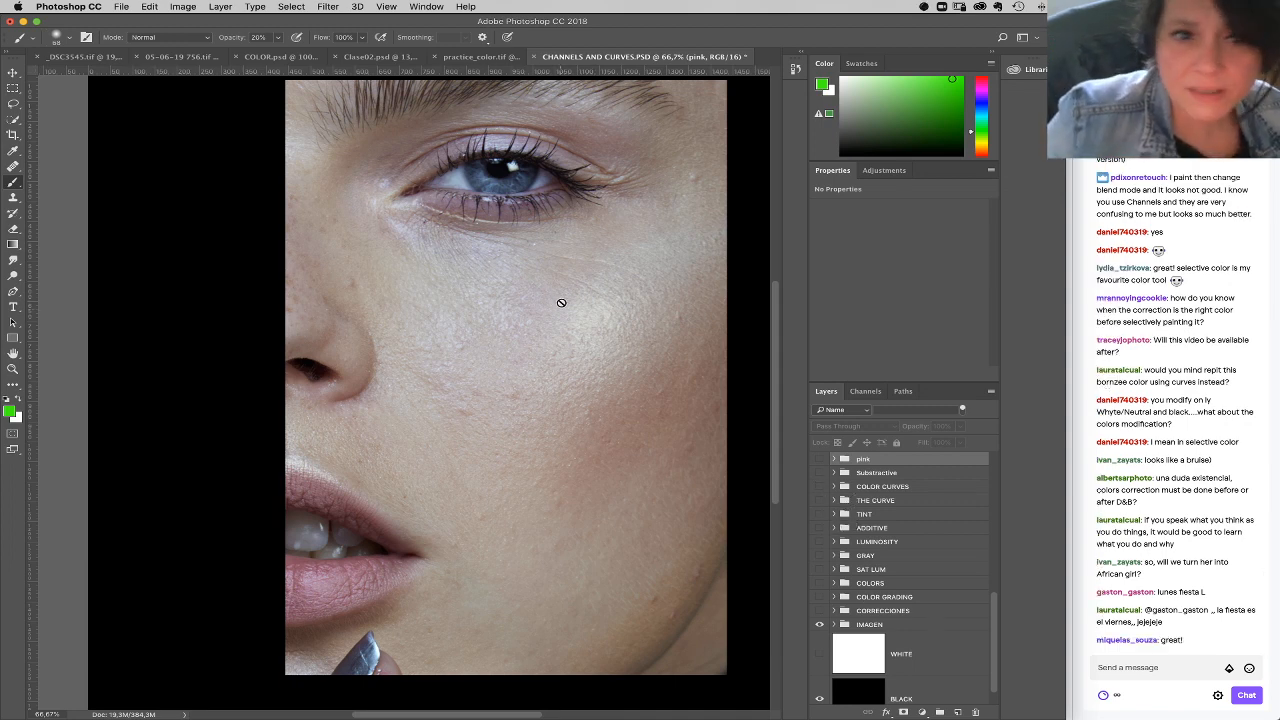
Step: Add a Solid Color fill layer with hue 0, saturation 0 and brightness 50, and set its blend mode to Luminosity
mouse_move(606, 316)
mouse_down()
mouse_move(626, 351)
mouse_move(611, 337)
mouse_move(600, 363)
mouse_up()
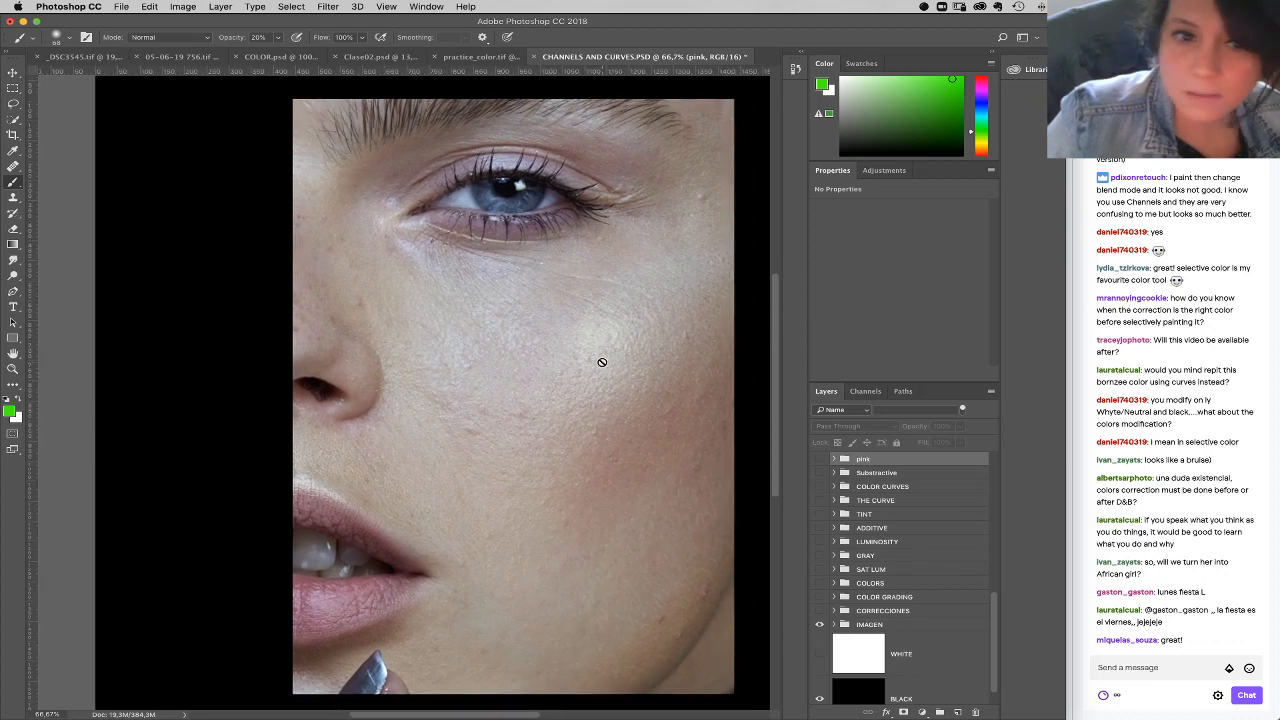
click(921, 712)
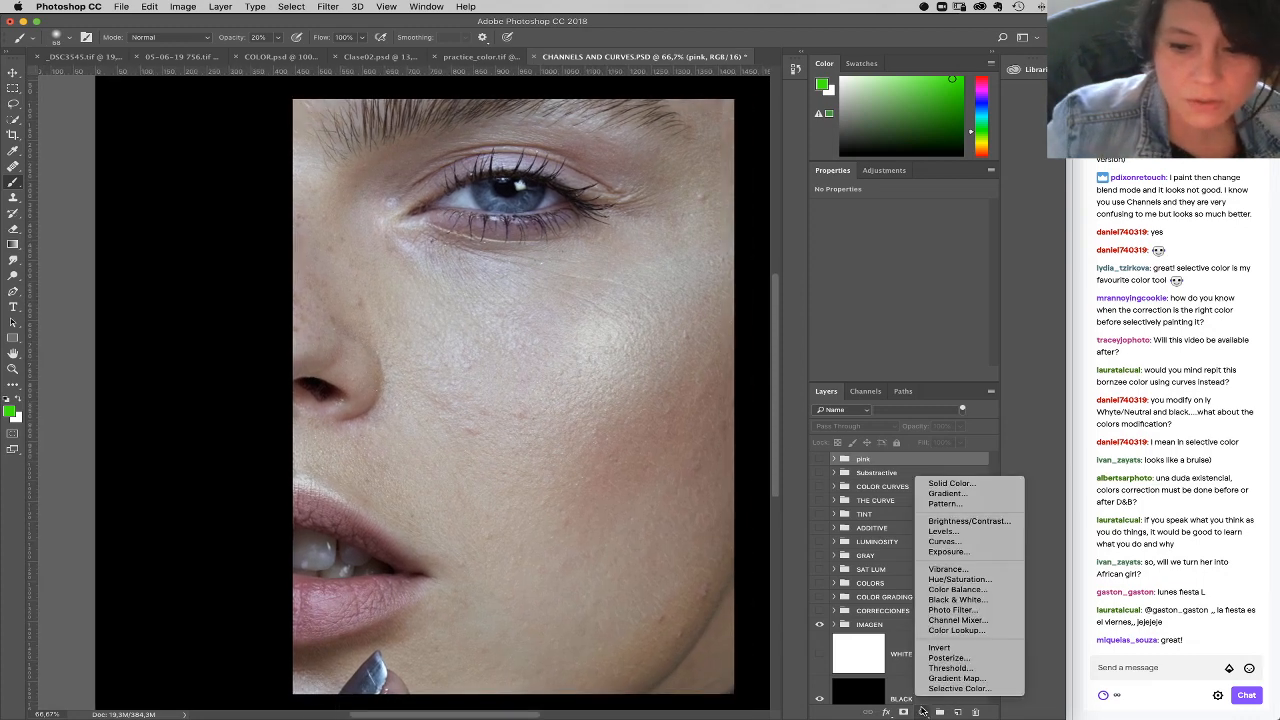
click(948, 483)
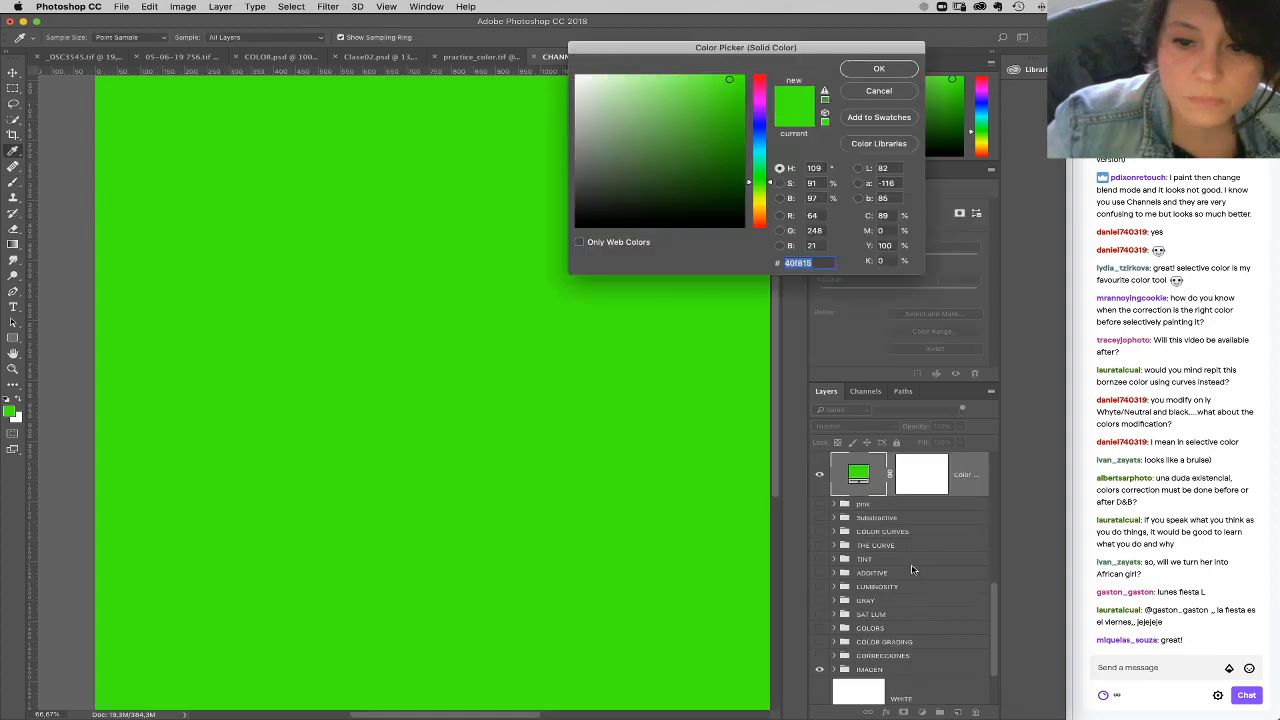
click(824, 168)
text(0)
key(Tab)
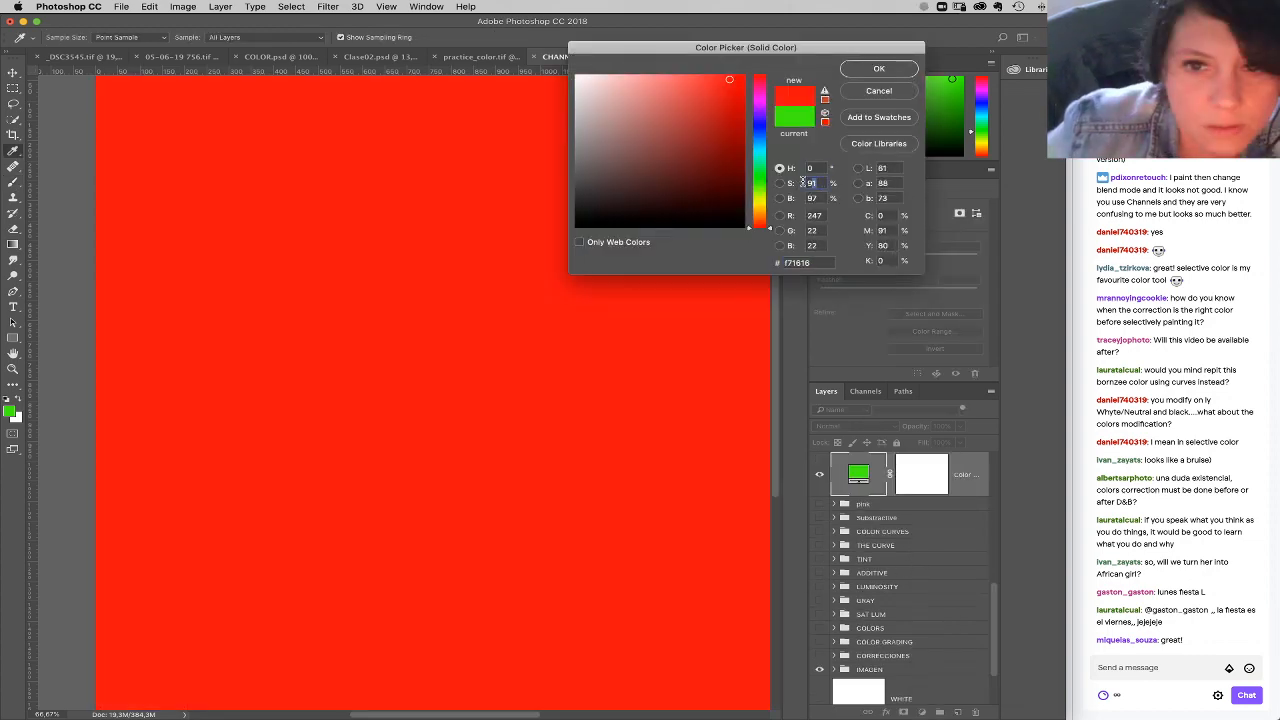
text(0)
key(Tab)
text(50)
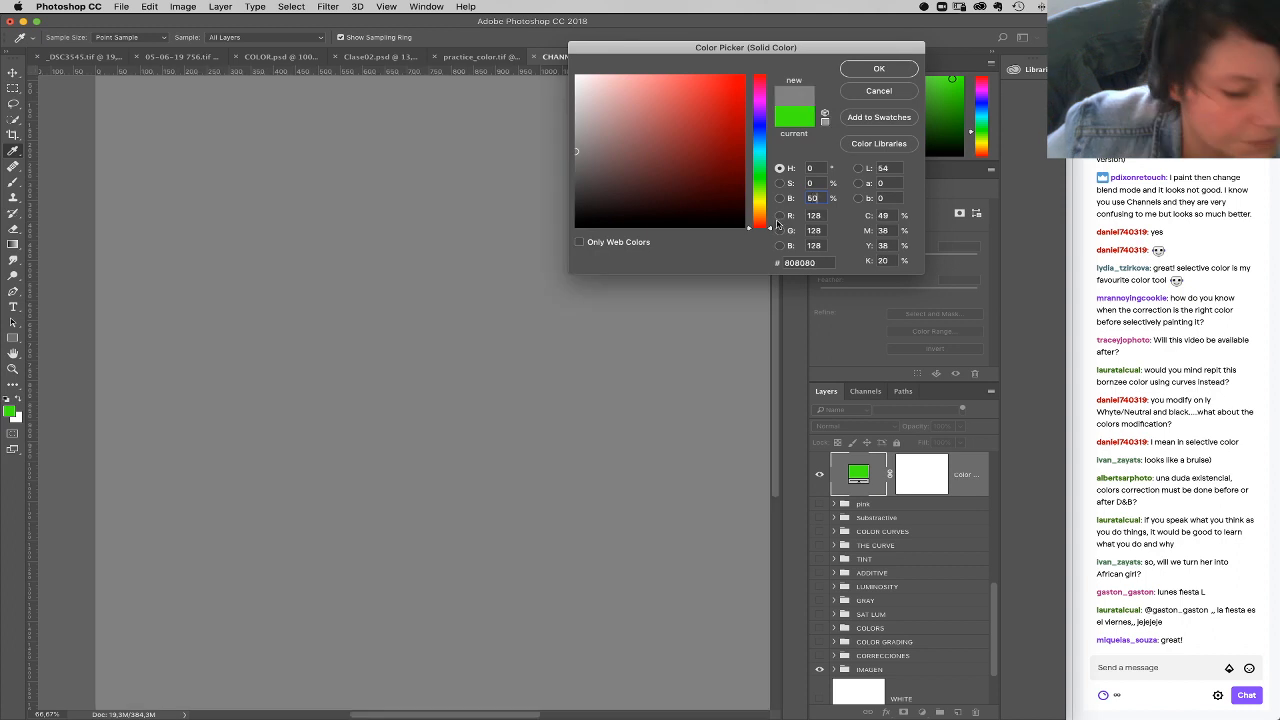
key(Return)
click(865, 427)
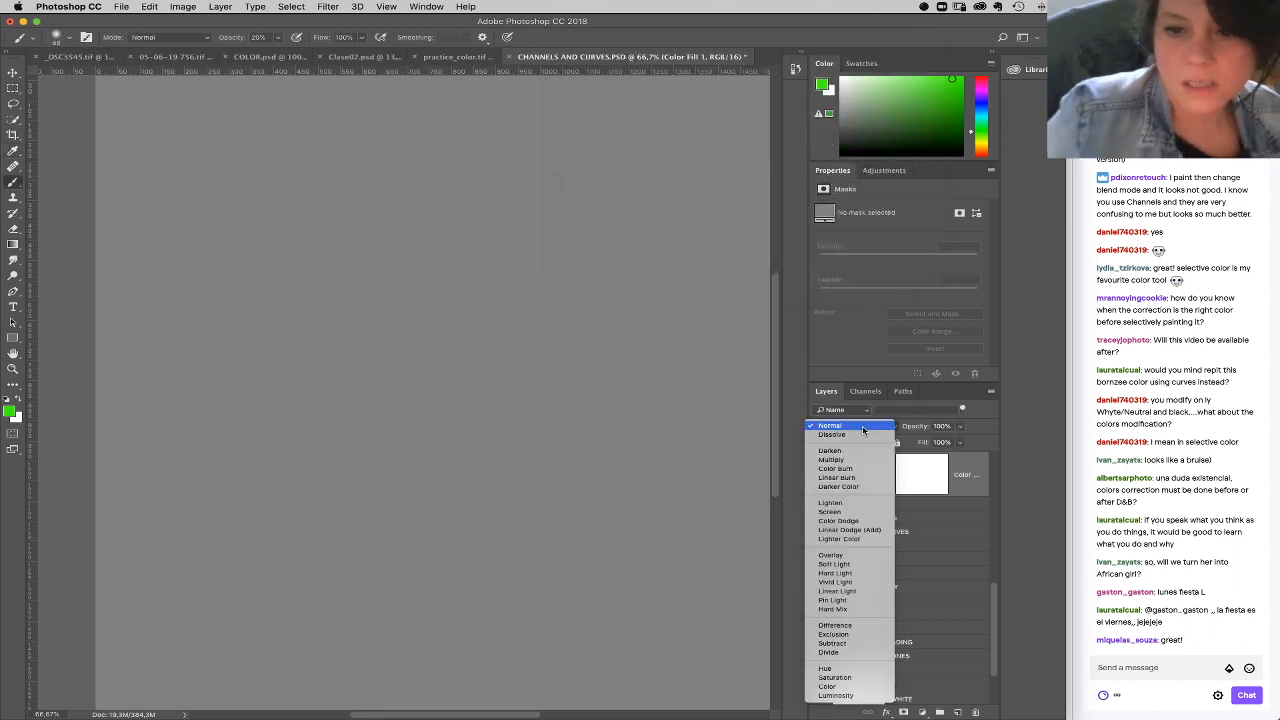
click(838, 695)
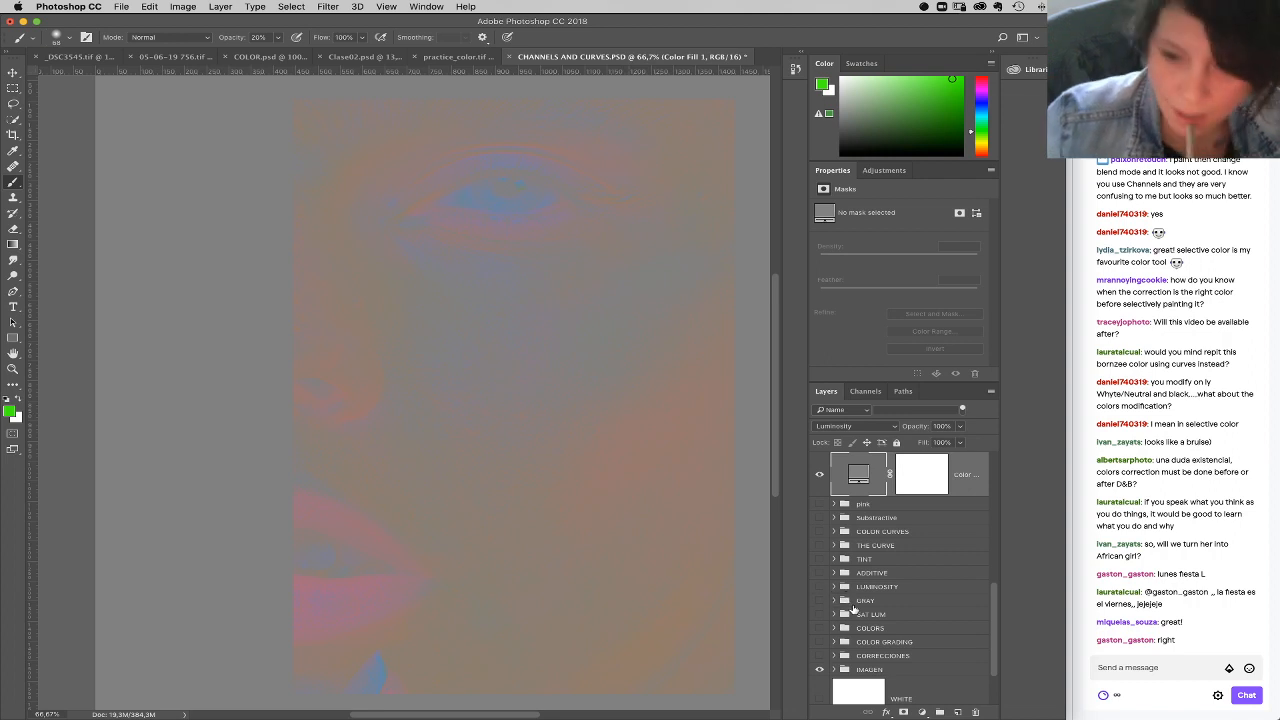
Step: Add a Hue/Saturation adjustment layer above the gray fill and raise the master saturation to +64
click(921, 712)
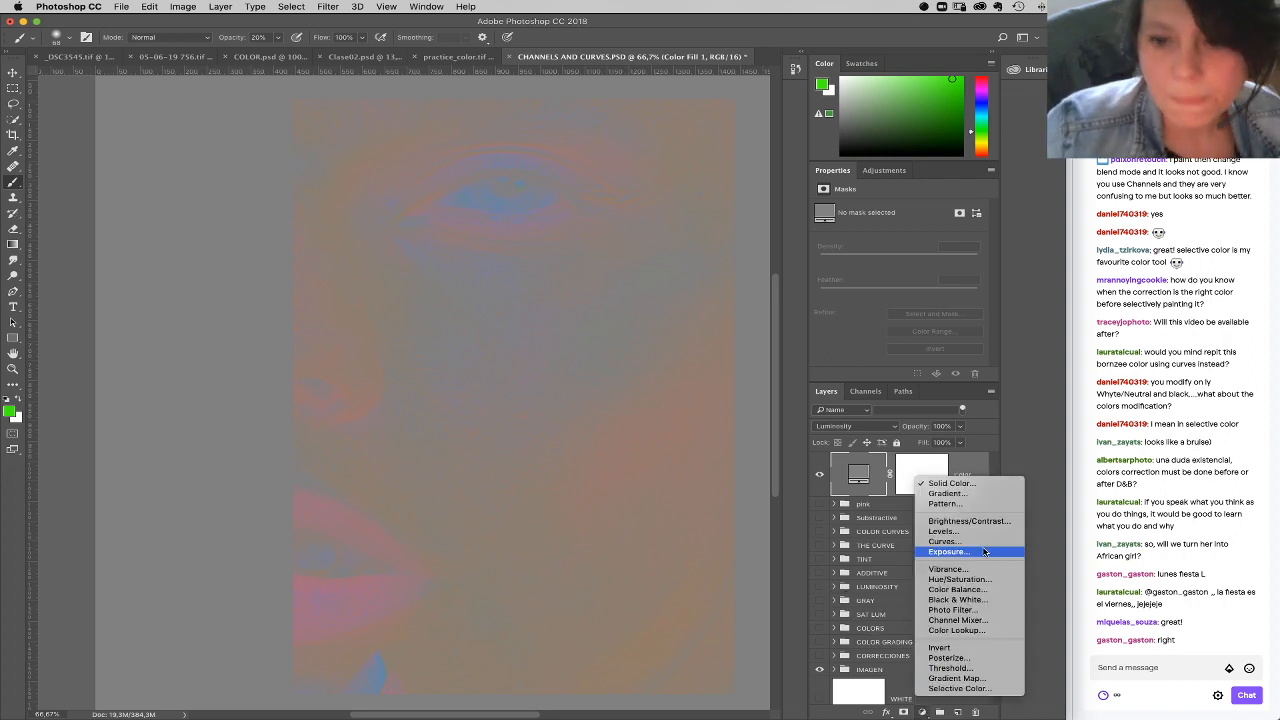
click(975, 580)
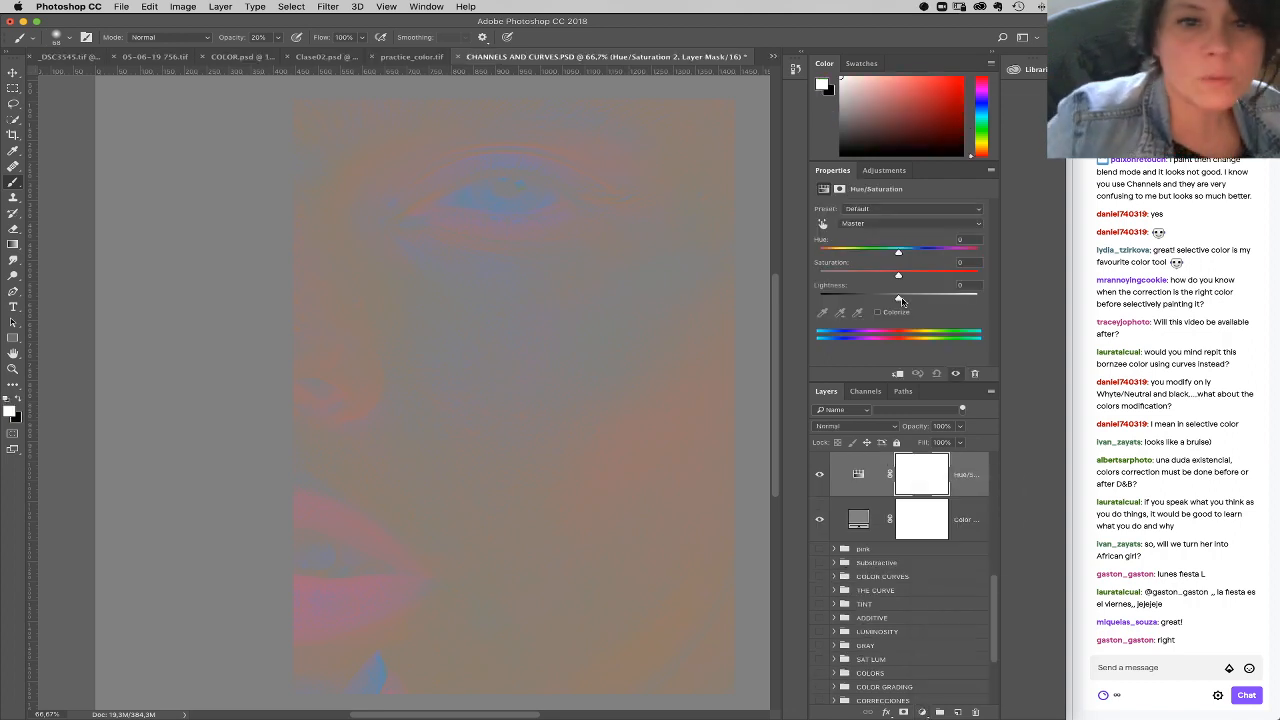
drag(899, 277, 947, 278)
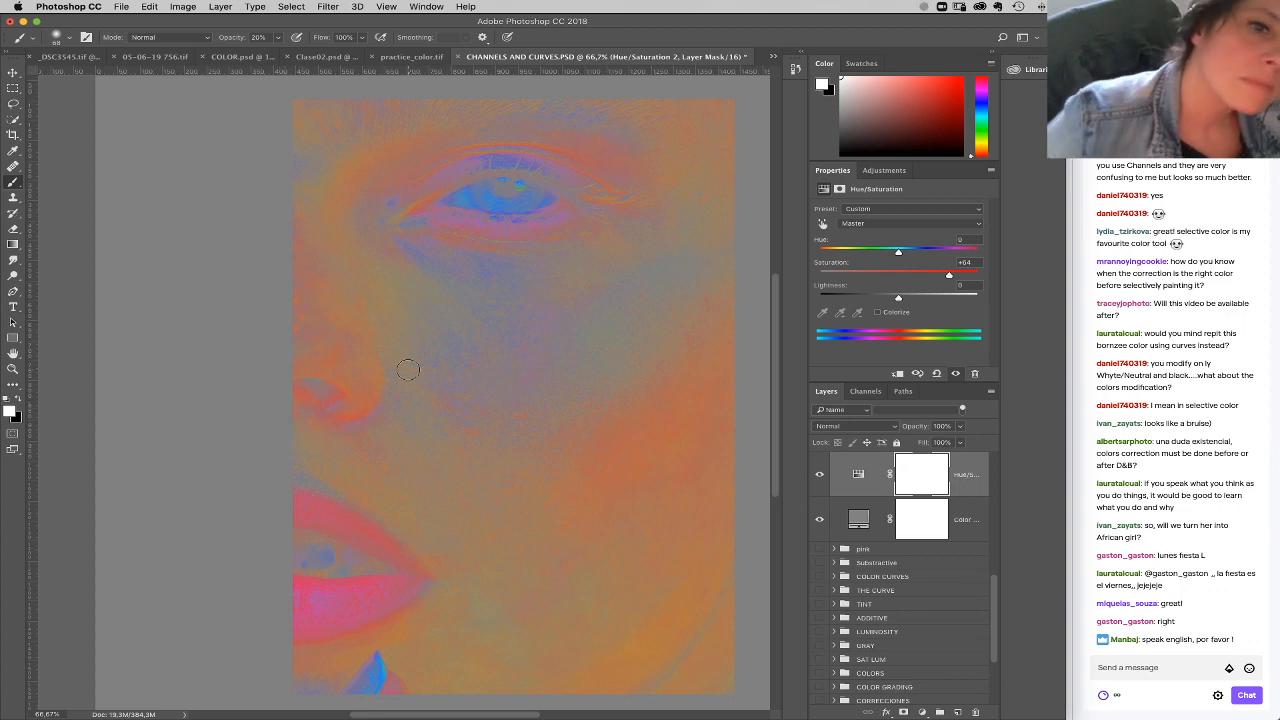
Step: Add a Black & White adjustment layer and set Magentas, Blues, Cyans and Greens to 300
click(923, 712)
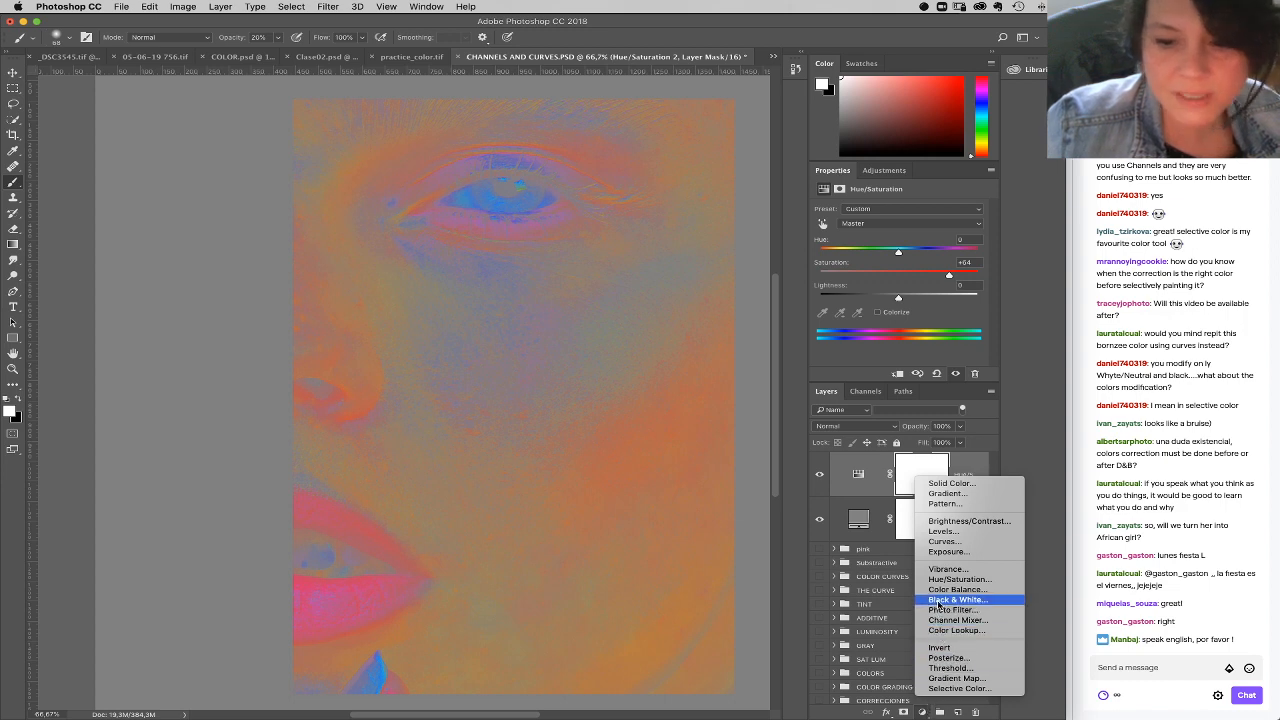
click(940, 601)
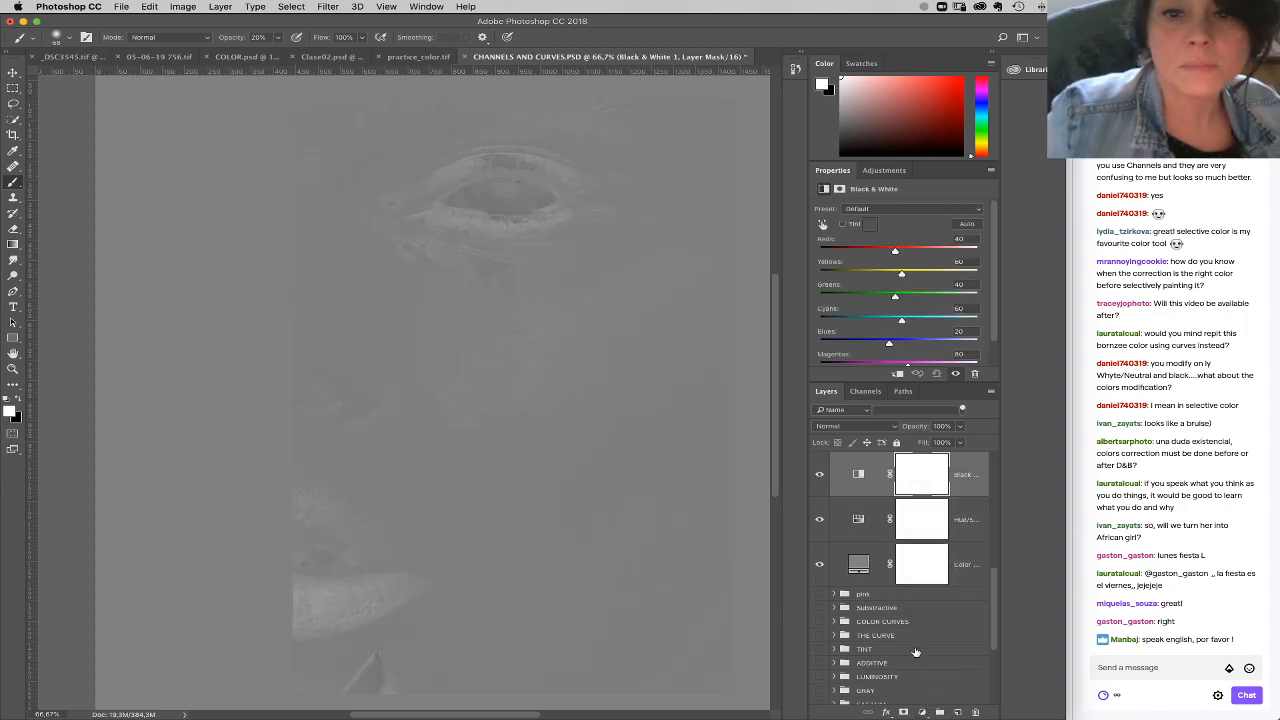
drag(915, 346, 985, 347)
scroll(998, 336, down, 1)
drag(907, 346, 980, 346)
scroll(1000, 309, up, 1)
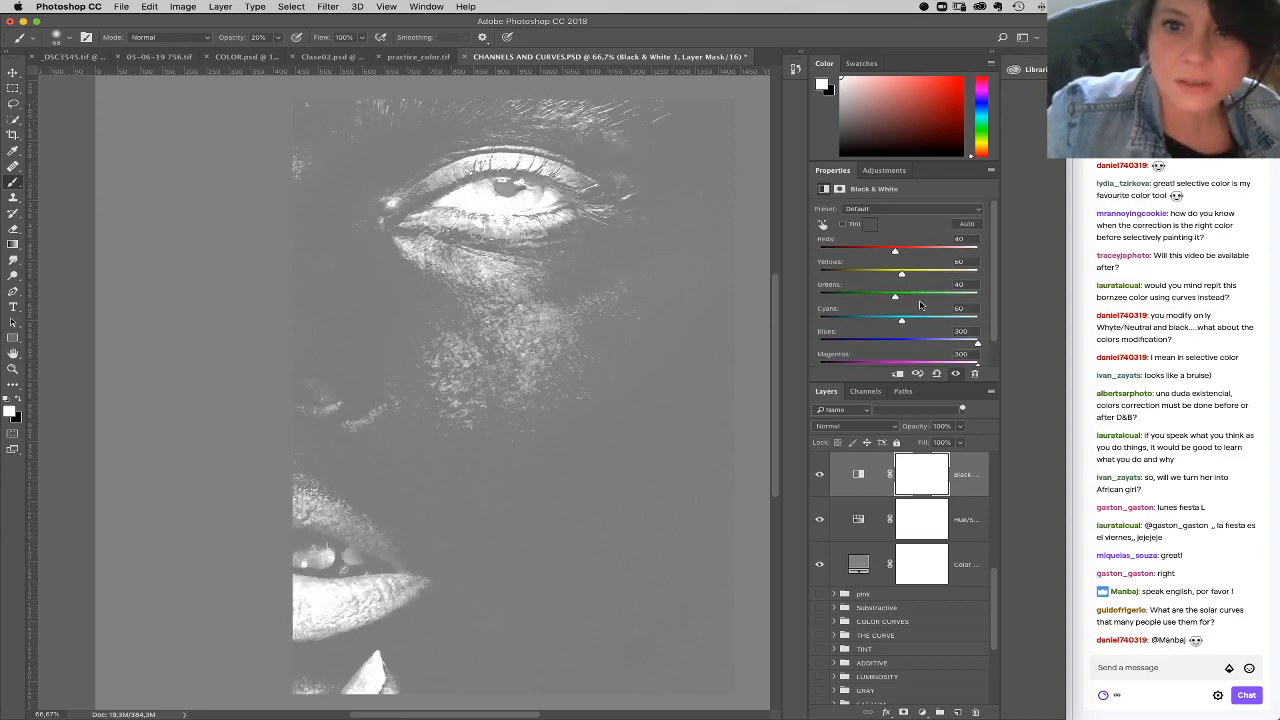
drag(902, 322, 984, 322)
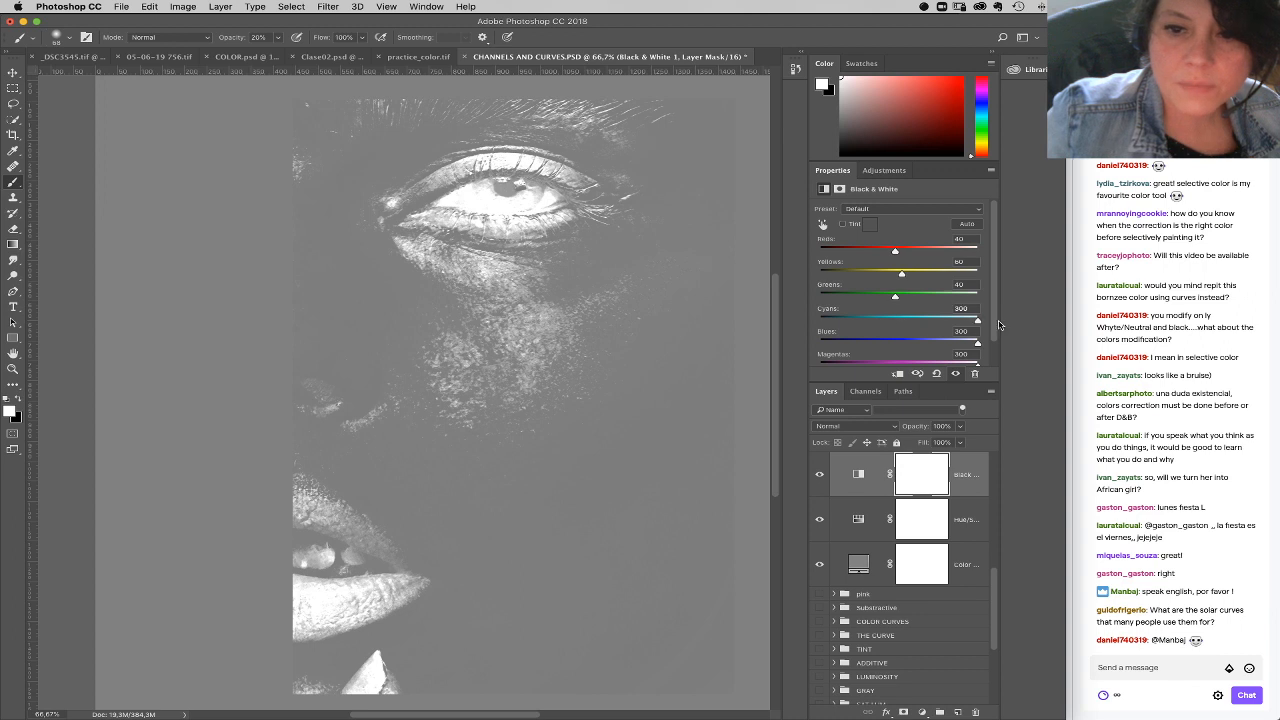
drag(896, 298, 984, 299)
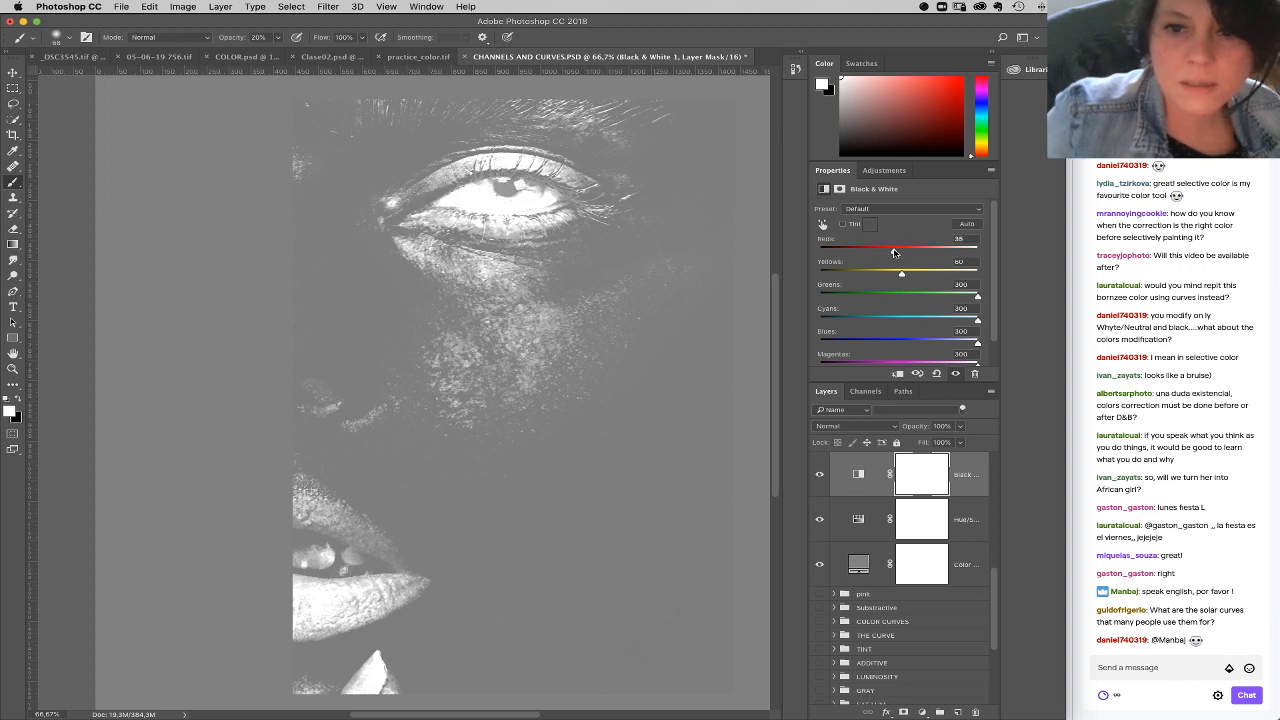
Step: Strengthen the skin contrast in the Black & White adjustment by setting Reds to 54 and Yellows to -143
mouse_move(905, 253)
mouse_down()
mouse_move(879, 283)
mouse_move(857, 279)
mouse_move(899, 256)
mouse_up()
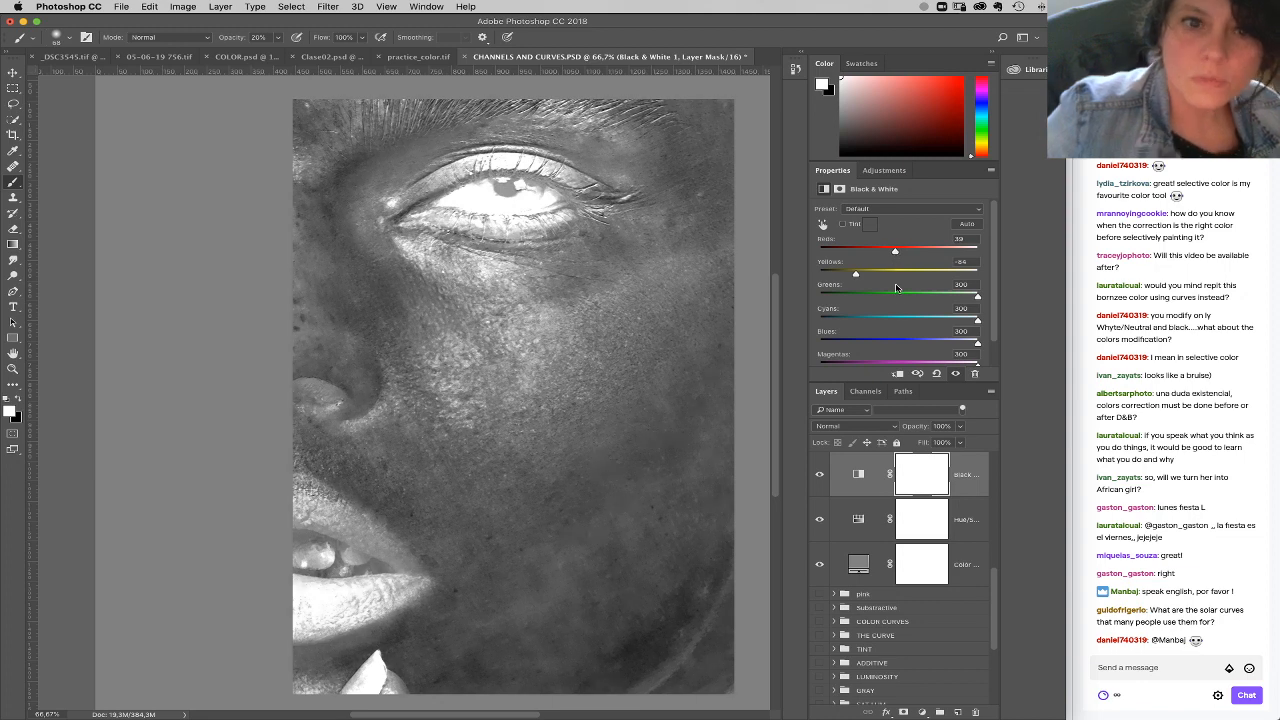
drag(851, 277, 846, 278)
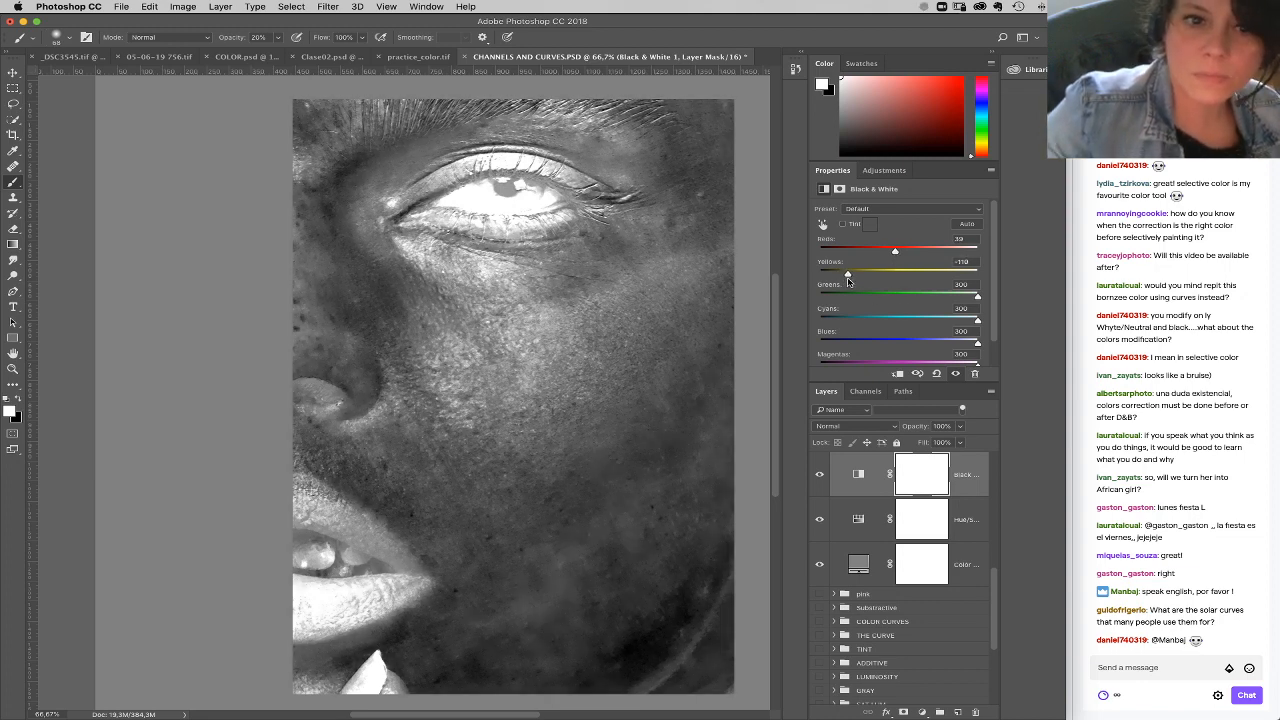
drag(847, 277, 900, 253)
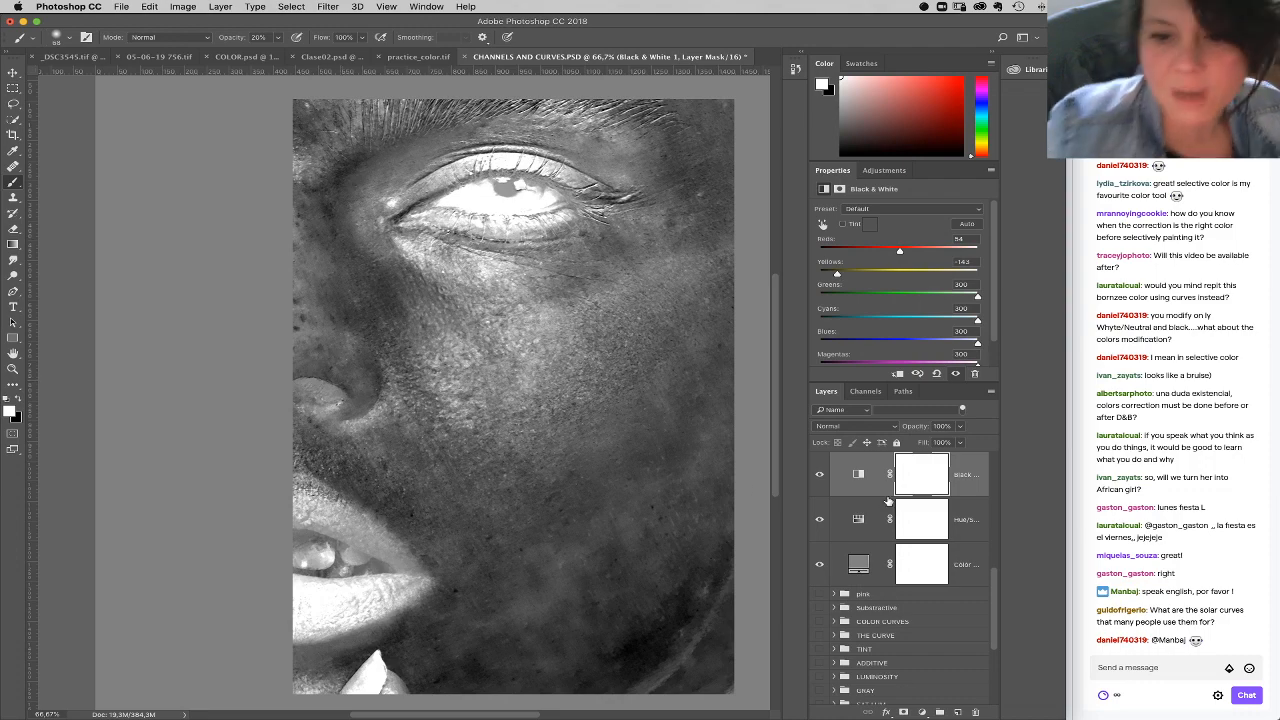
Step: Load the RGB composite channel's luminosity as a selection and add a Curves adjustment layer masked by it
click(866, 391)
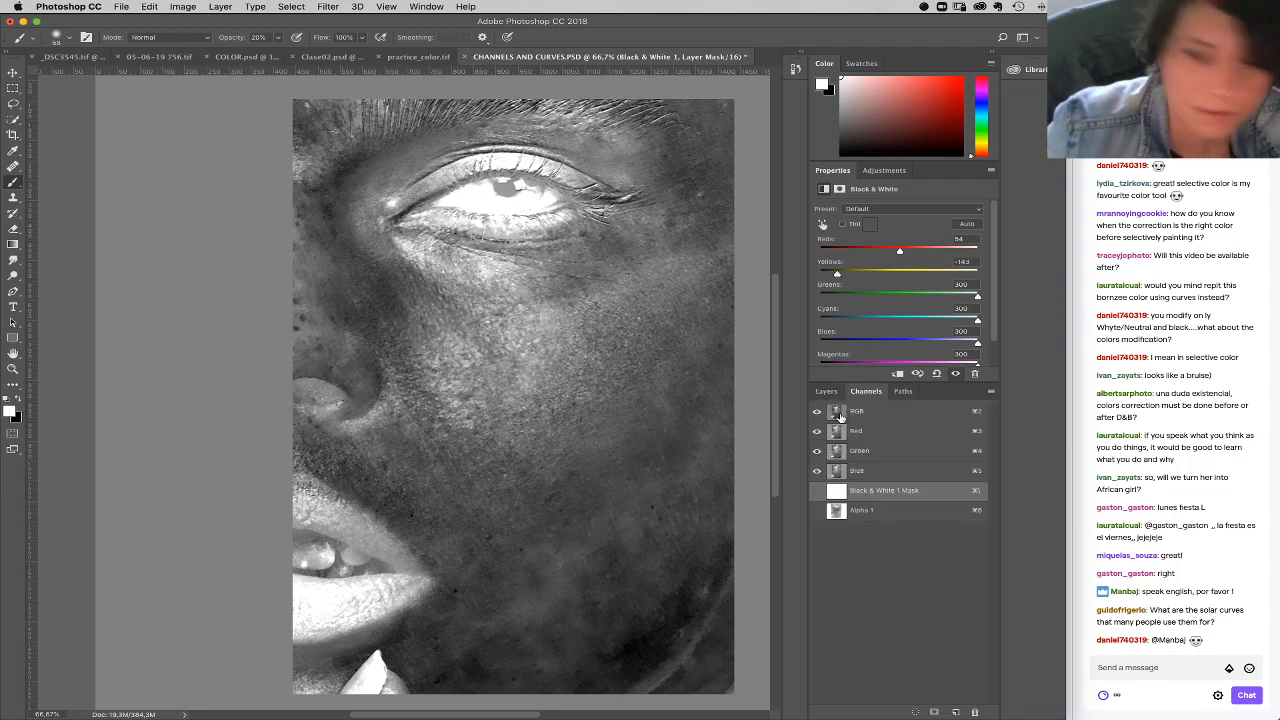
super+click(836, 413)
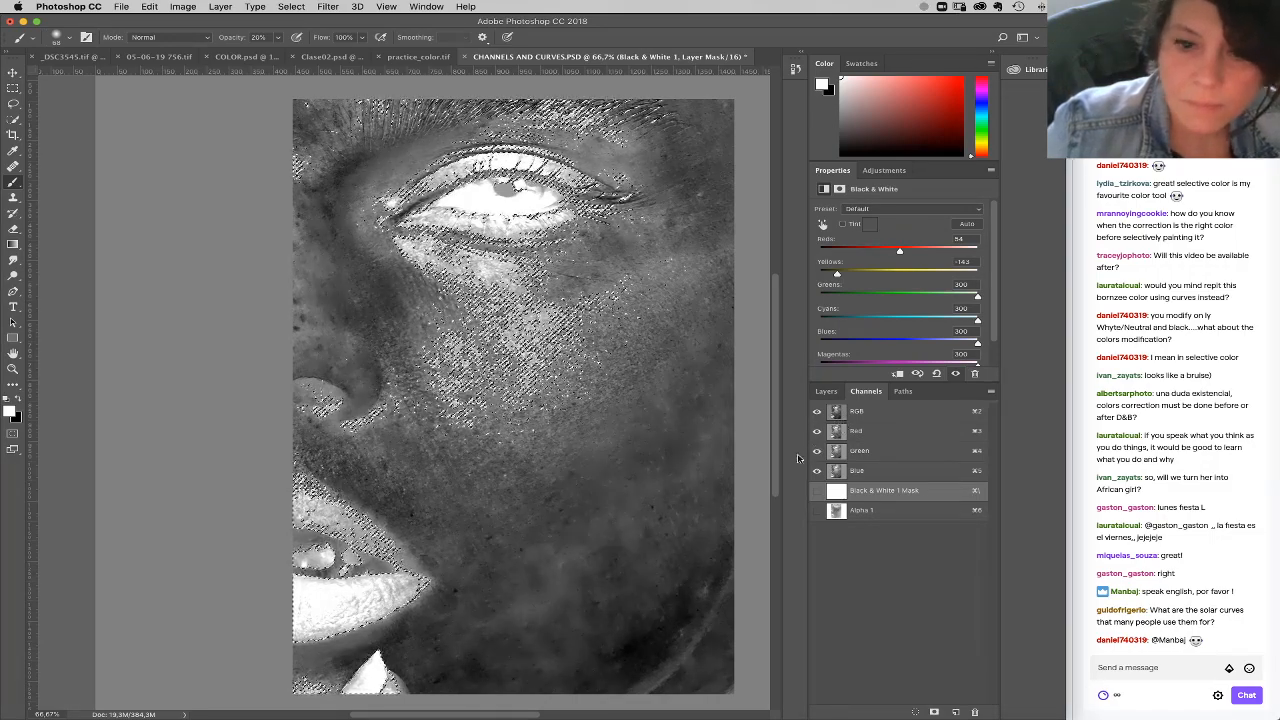
click(828, 392)
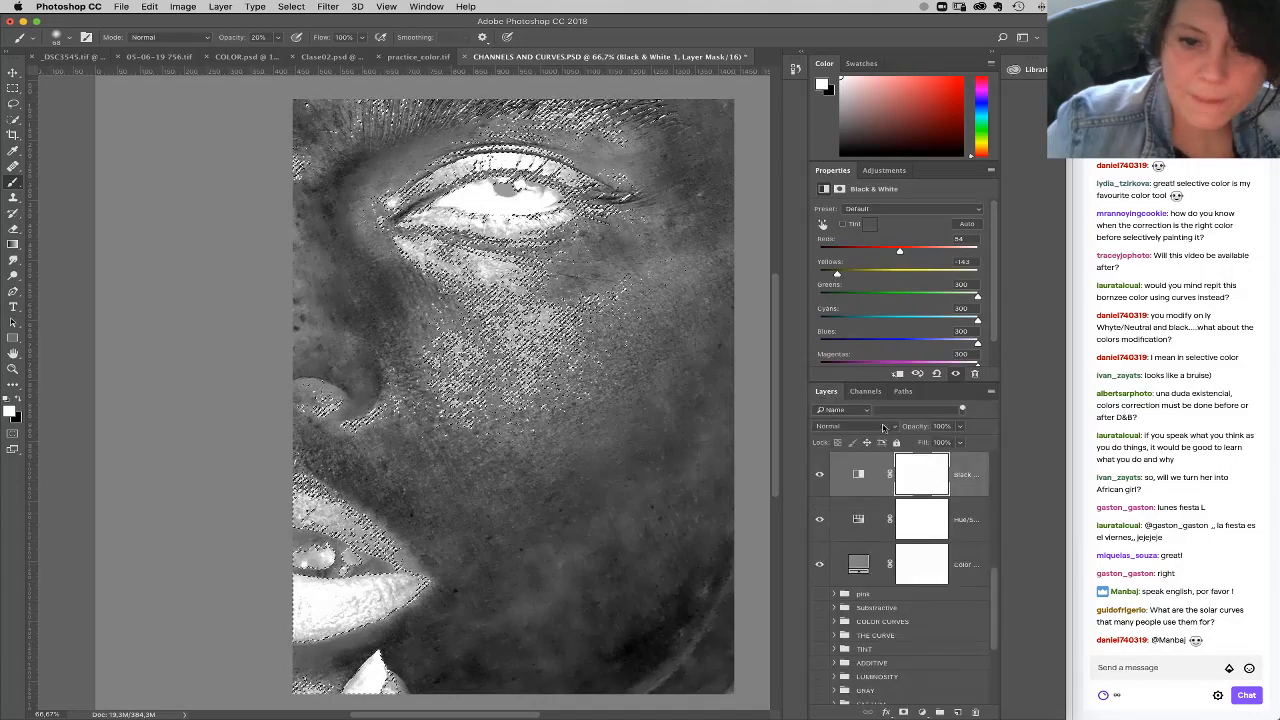
click(867, 391)
click(872, 411)
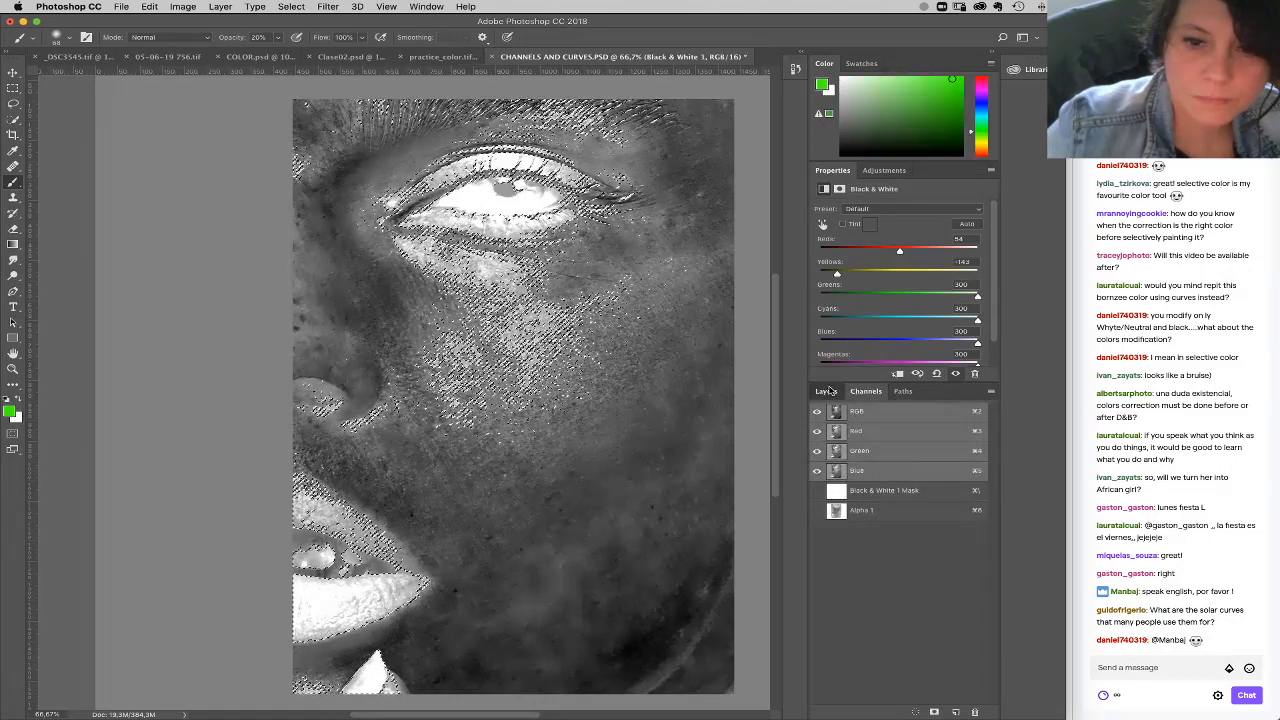
click(828, 391)
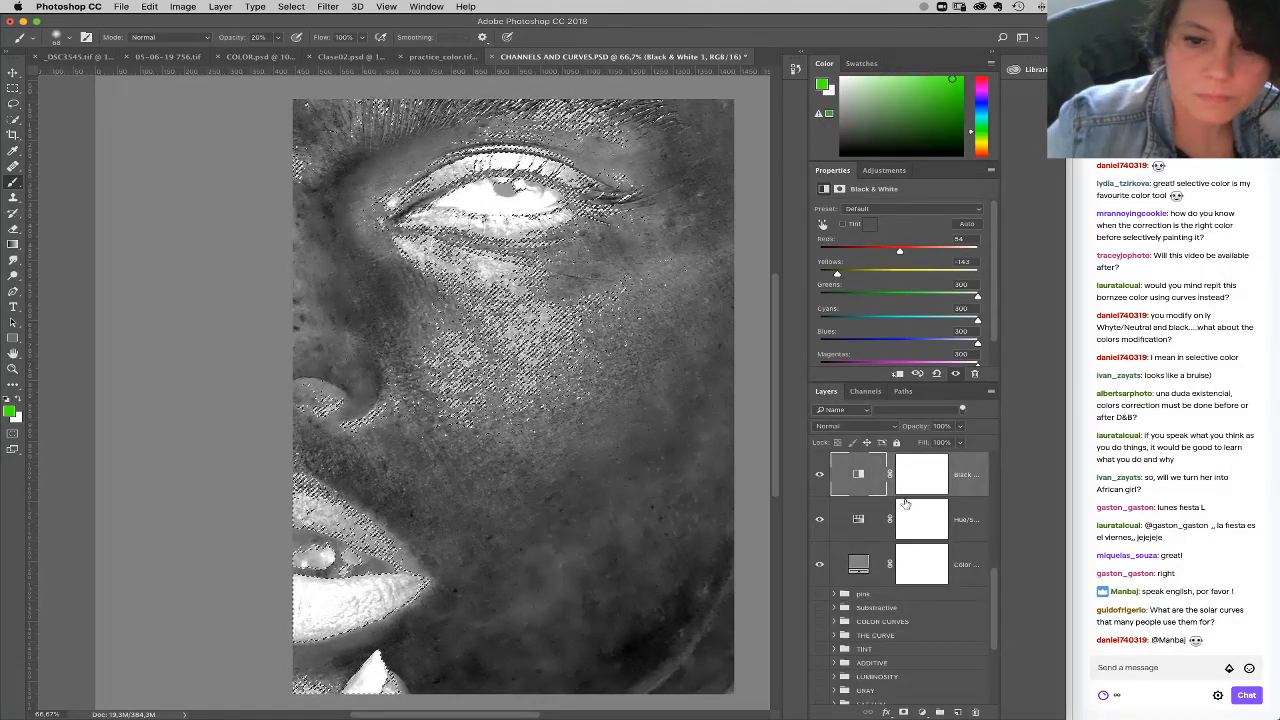
click(921, 712)
click(962, 543)
Step: Group the Black & White, Hue/Saturation and gray fill layers as EYE HELP, and hide the group
click(974, 535)
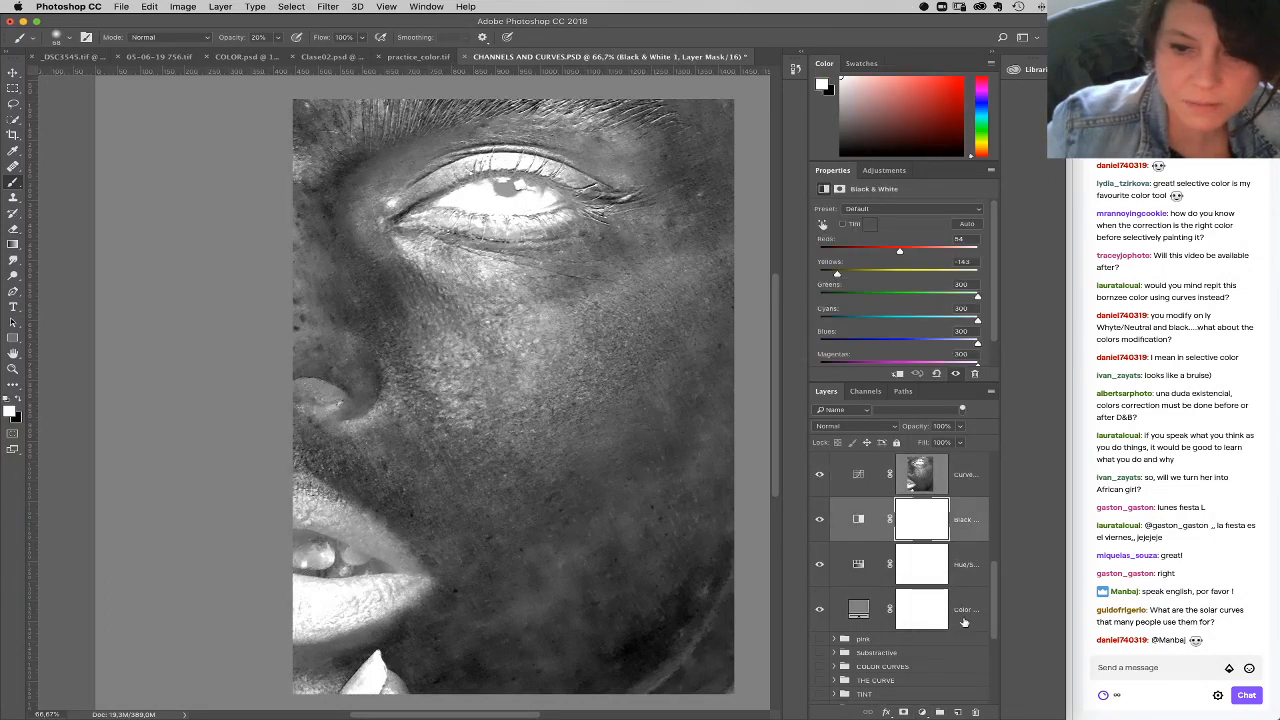
shift+click(966, 620)
drag(954, 580, 940, 712)
double_click(867, 505)
text(re)
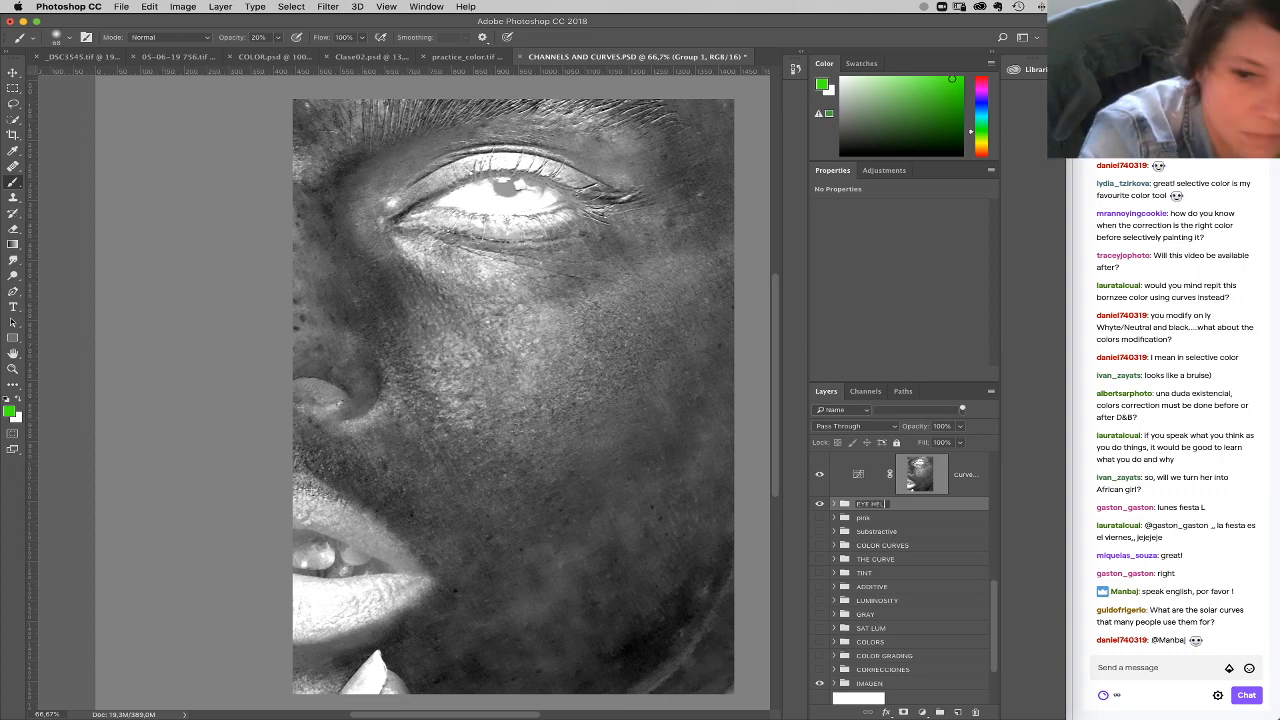
key(Return)
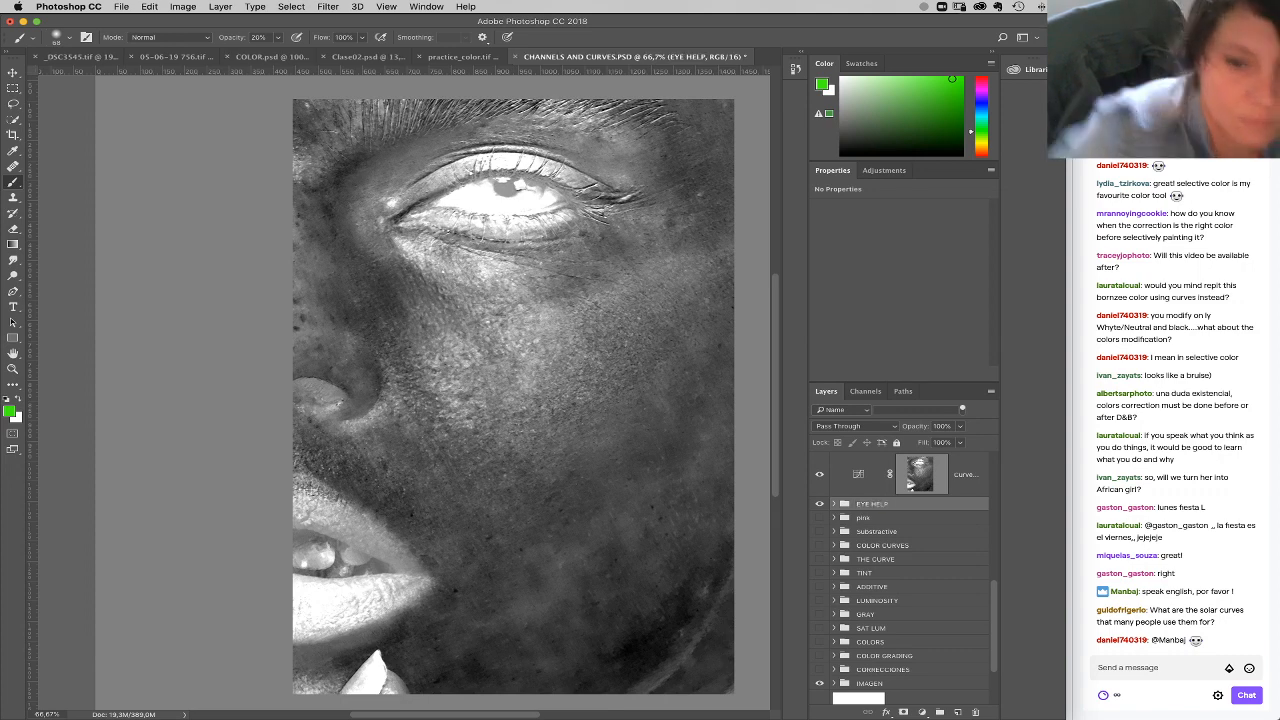
click(820, 505)
Step: Lower the midtones of the Blue channel slightly in the masked Curves layer
click(858, 477)
click(879, 224)
click(876, 258)
drag(910, 303, 905, 306)
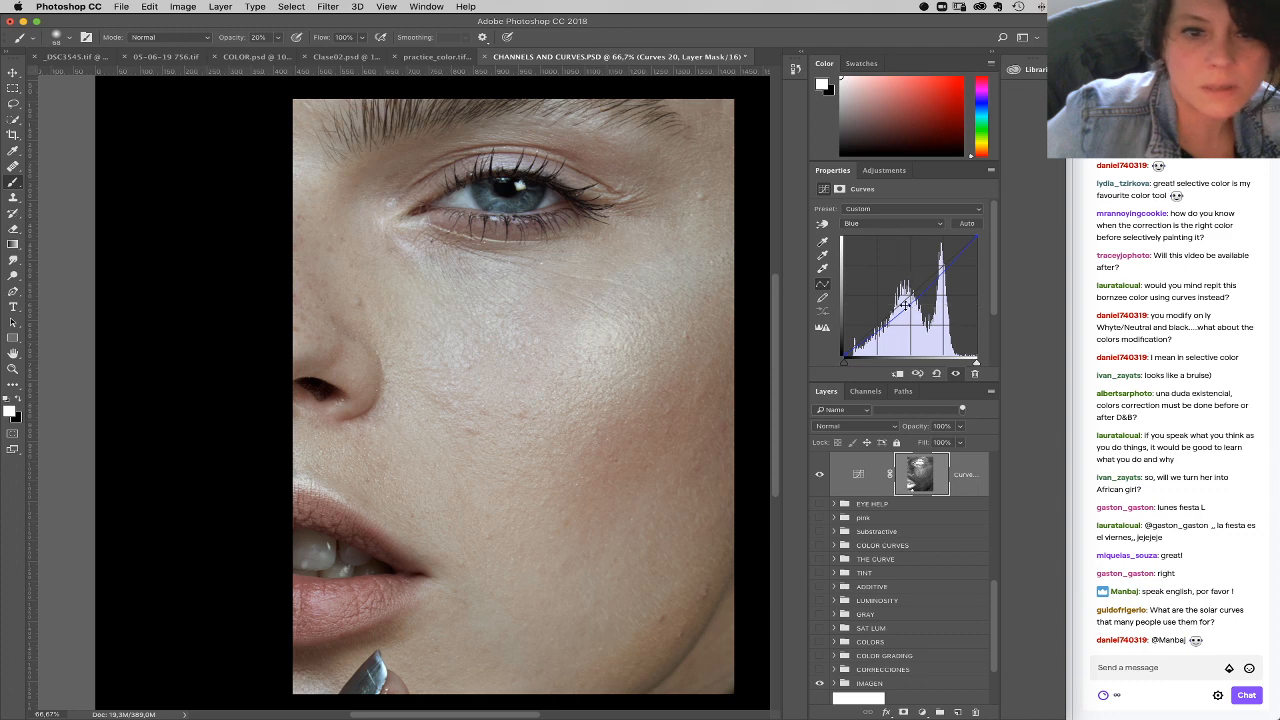
Step: Brighten the masked Curves layer's RGB curve by raising the midtones and black point, and lower its white point slightly
click(893, 221)
click(895, 196)
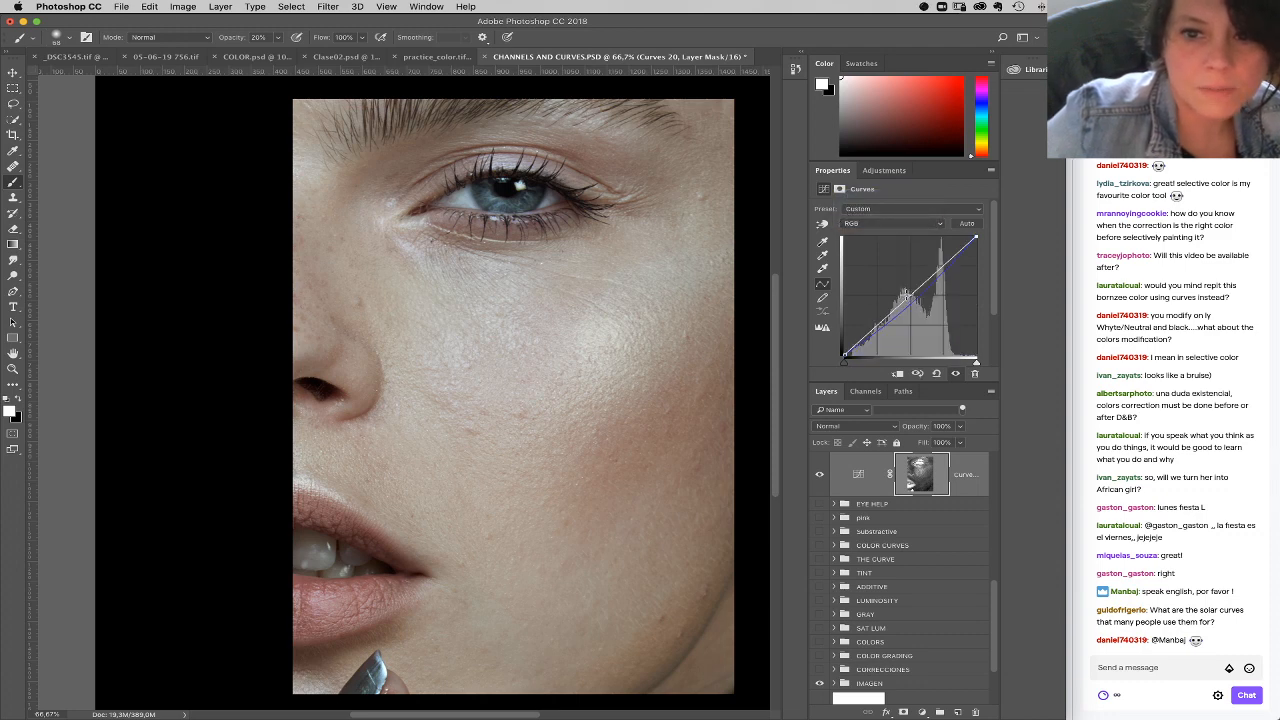
drag(904, 294, 900, 296)
click(845, 351)
drag(844, 347, 843, 343)
drag(976, 238, 977, 242)
drag(844, 349, 846, 339)
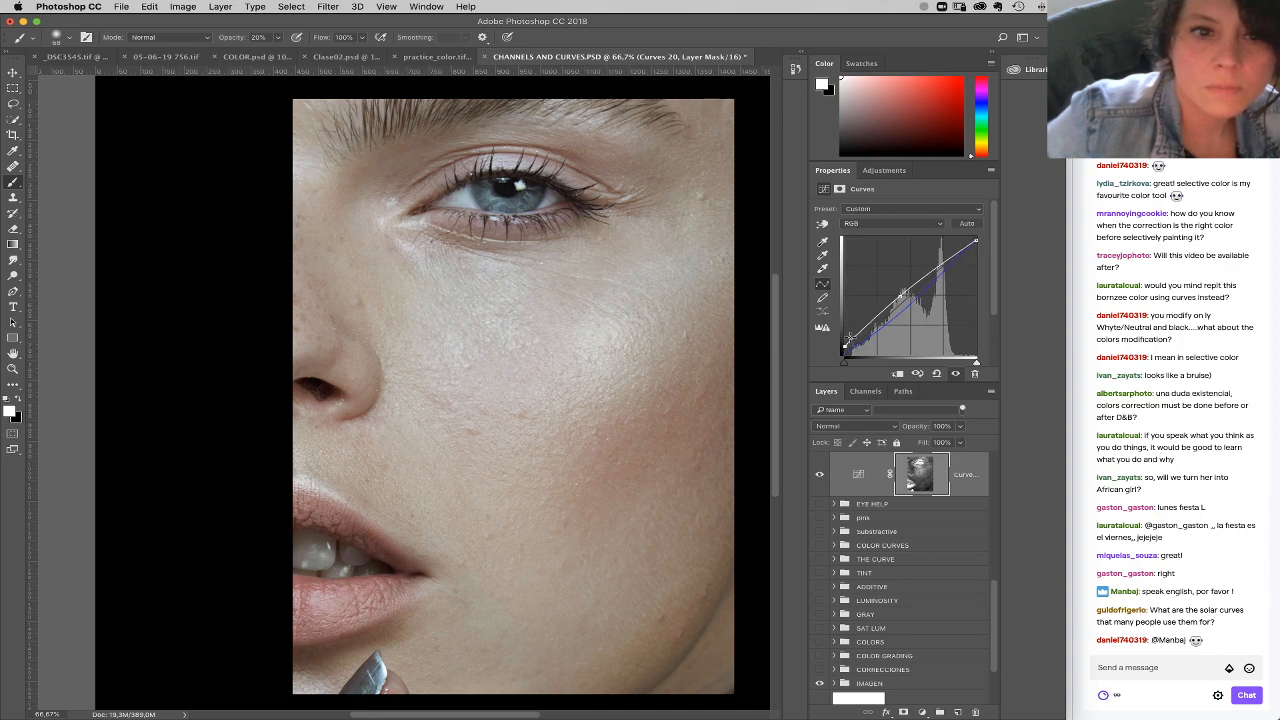
drag(899, 297, 899, 295)
Step: Adjust the Green channel's black point slightly in the masked Curves layer, and return to its Blue channel
click(885, 223)
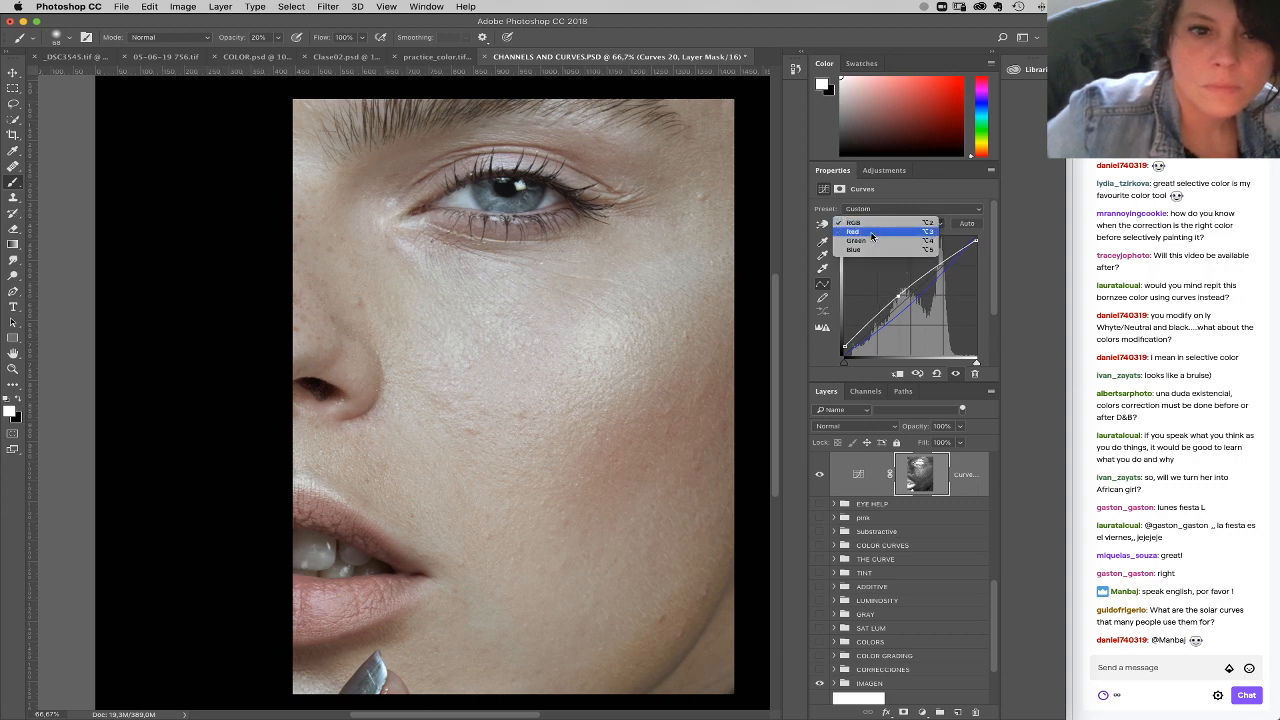
click(872, 242)
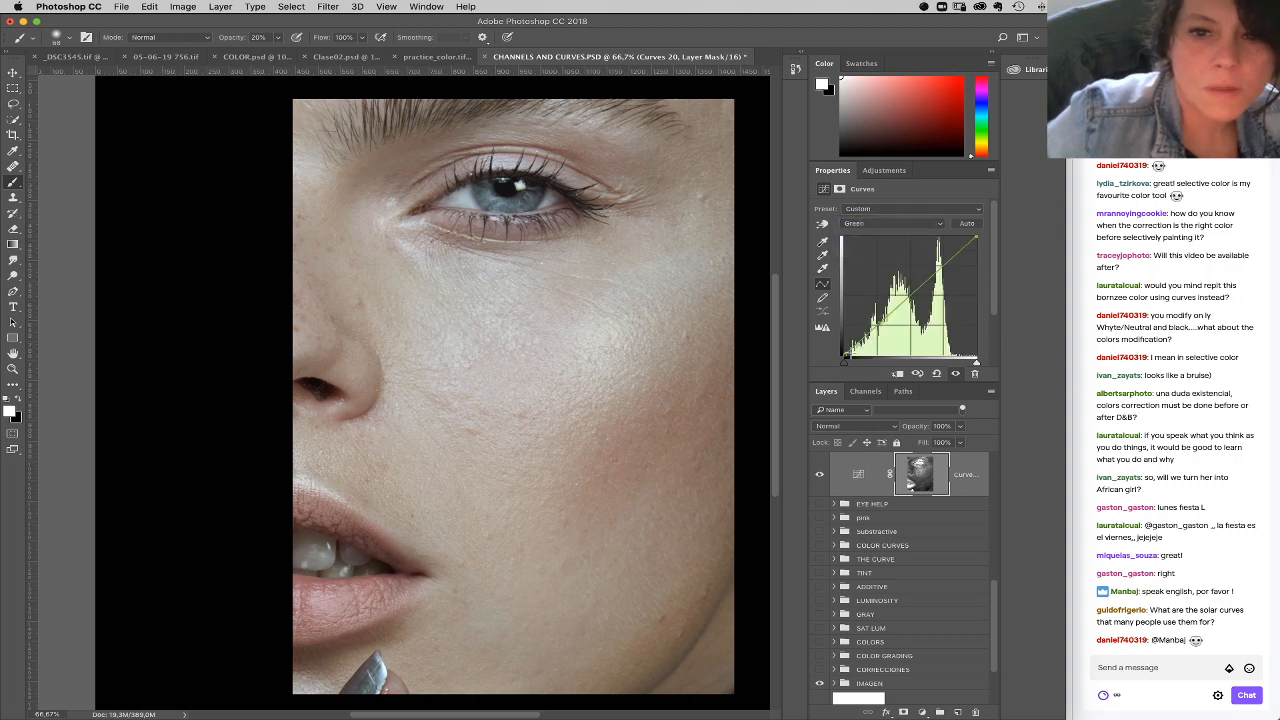
drag(845, 355, 843, 356)
click(910, 225)
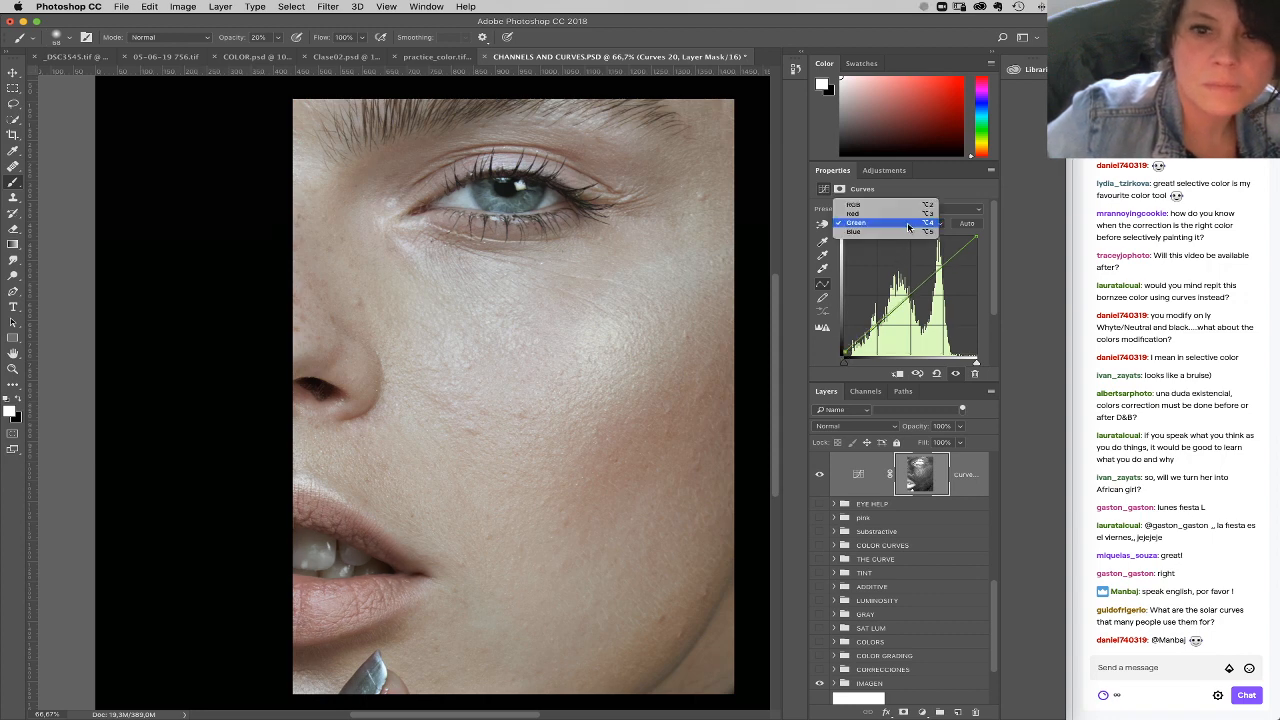
click(895, 231)
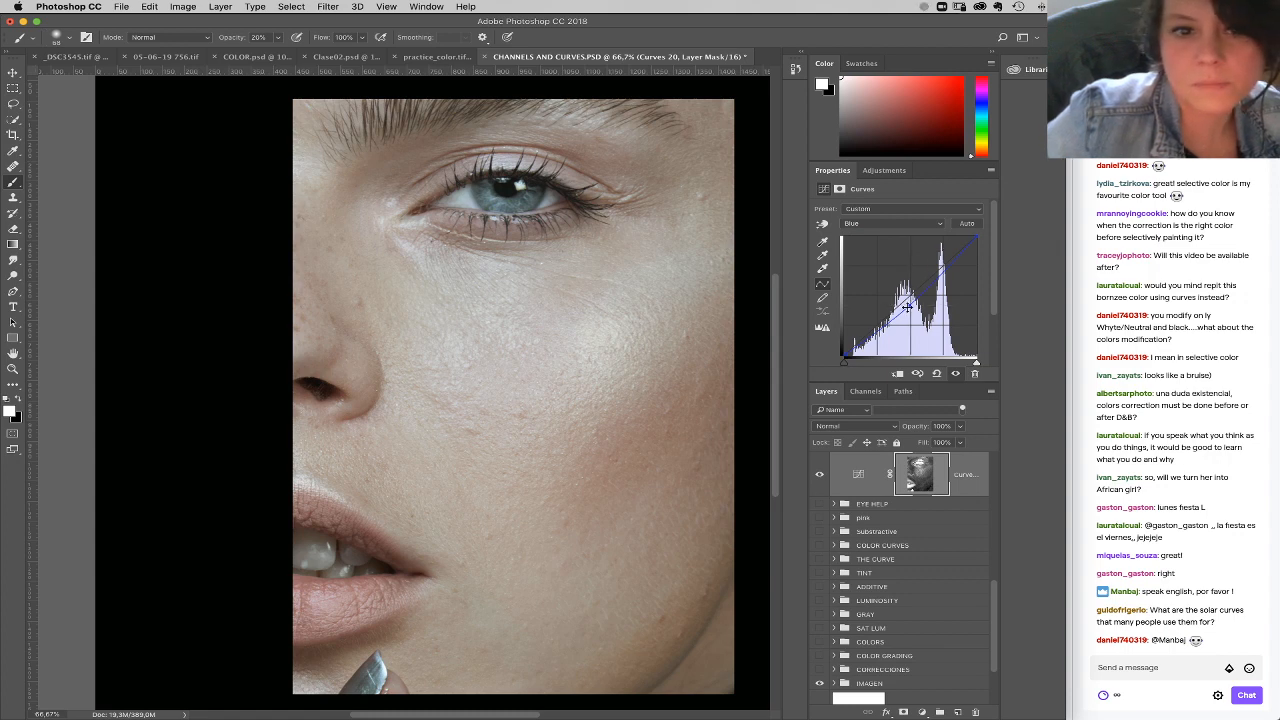
Step: Put the masked Curves layer into a new group and add a black layer mask to that group
drag(978, 485, 940, 711)
alt+click(903, 711)
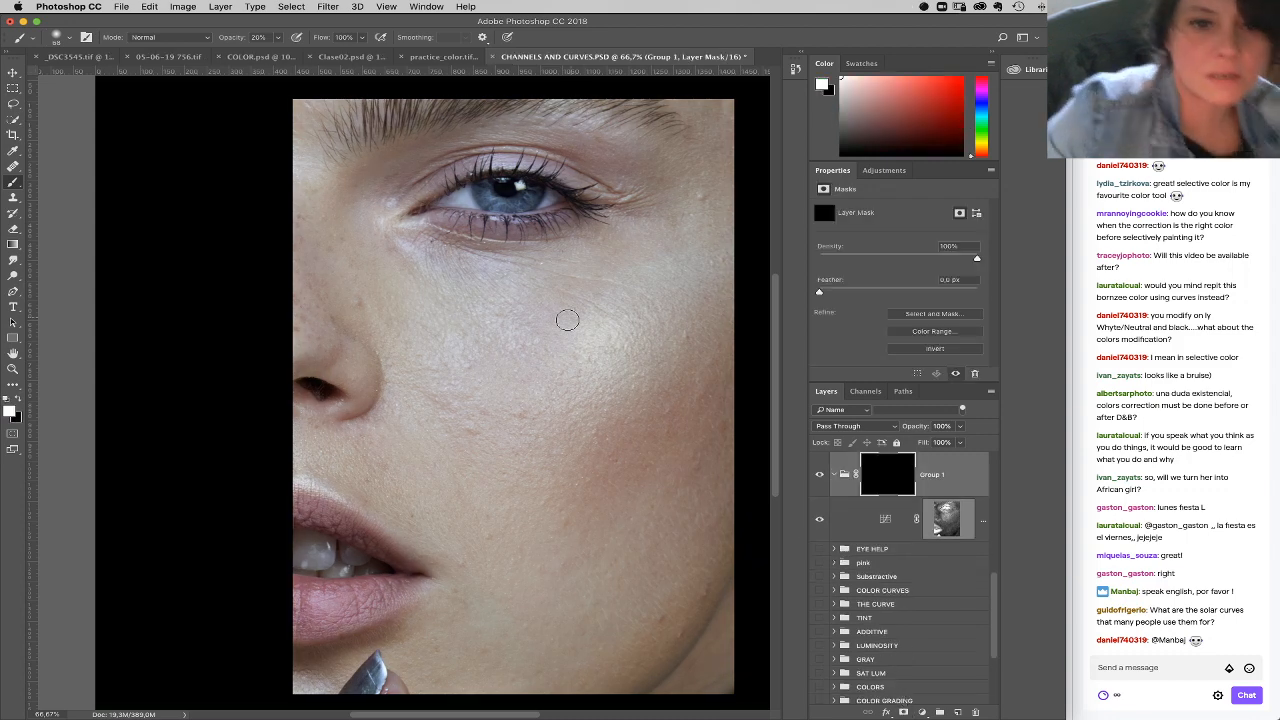
Step: Paint white on the group mask around the eye and nostril with a 159 px brush at 100% opacity
right_click(452, 421)
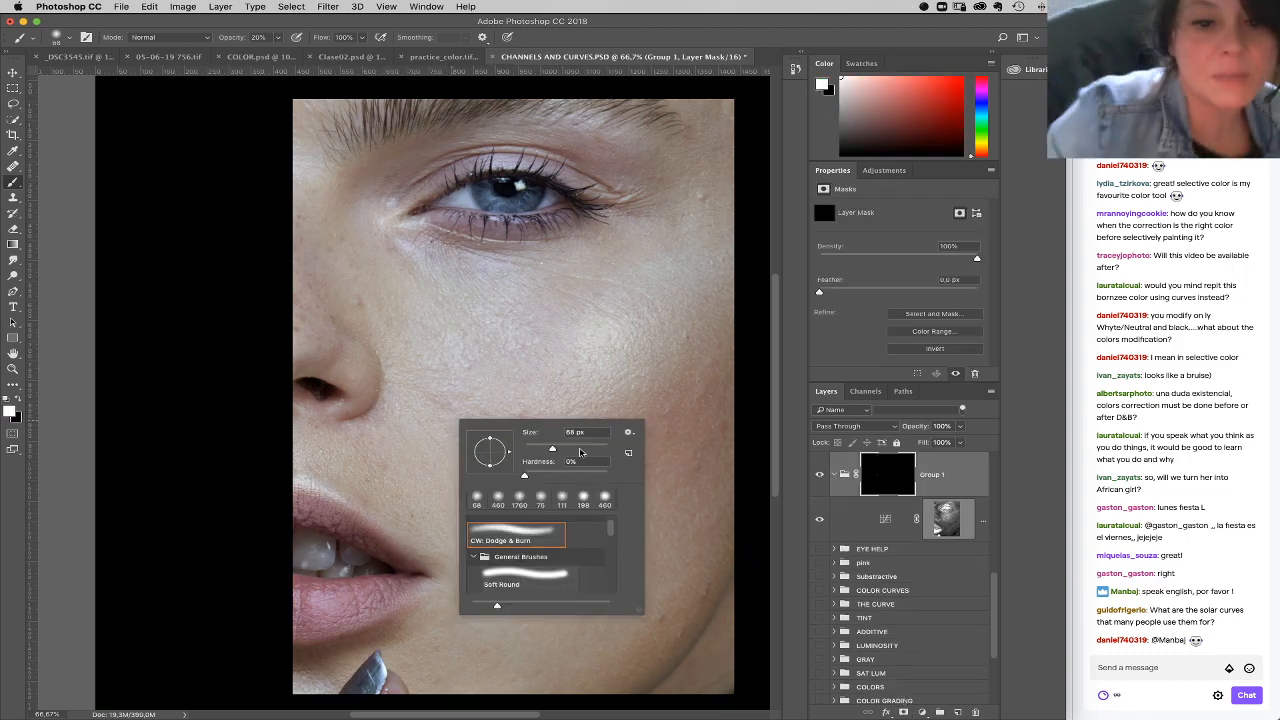
click(278, 38)
drag(279, 50, 300, 50)
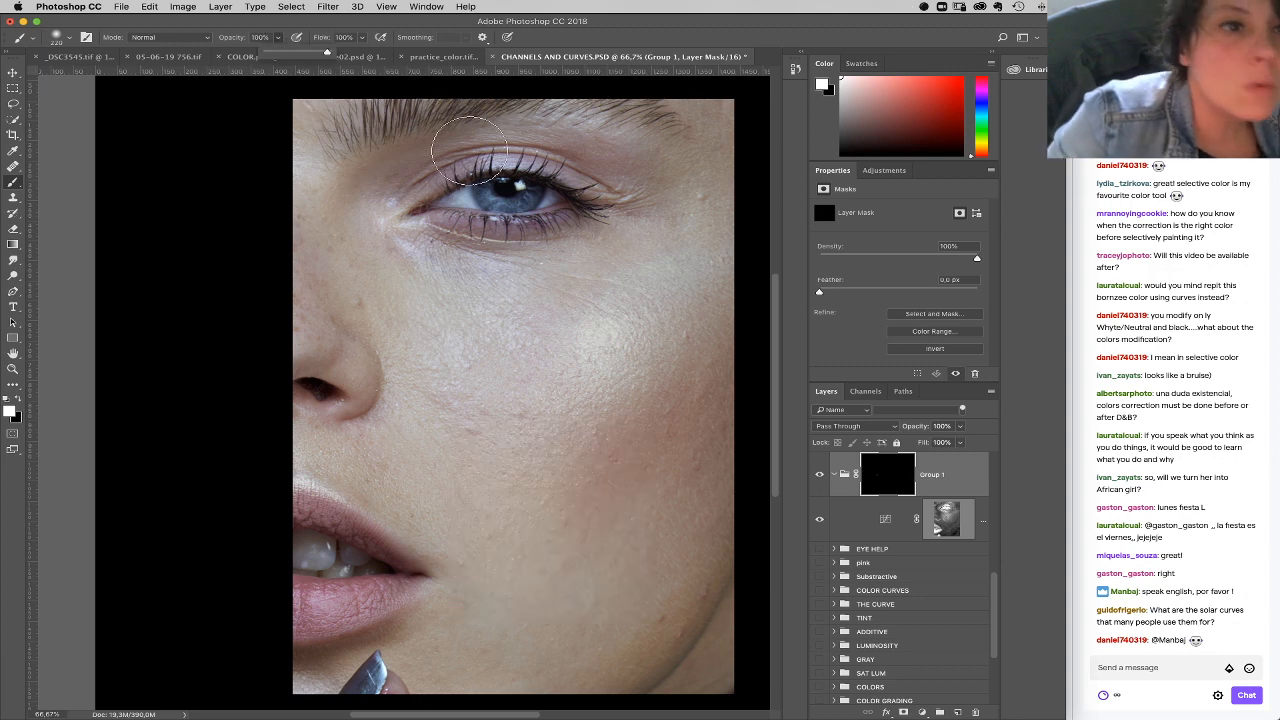
right_click(526, 308)
mouse_move(420, 182)
mouse_down()
mouse_move(496, 158)
mouse_move(657, 203)
mouse_move(403, 242)
mouse_up()
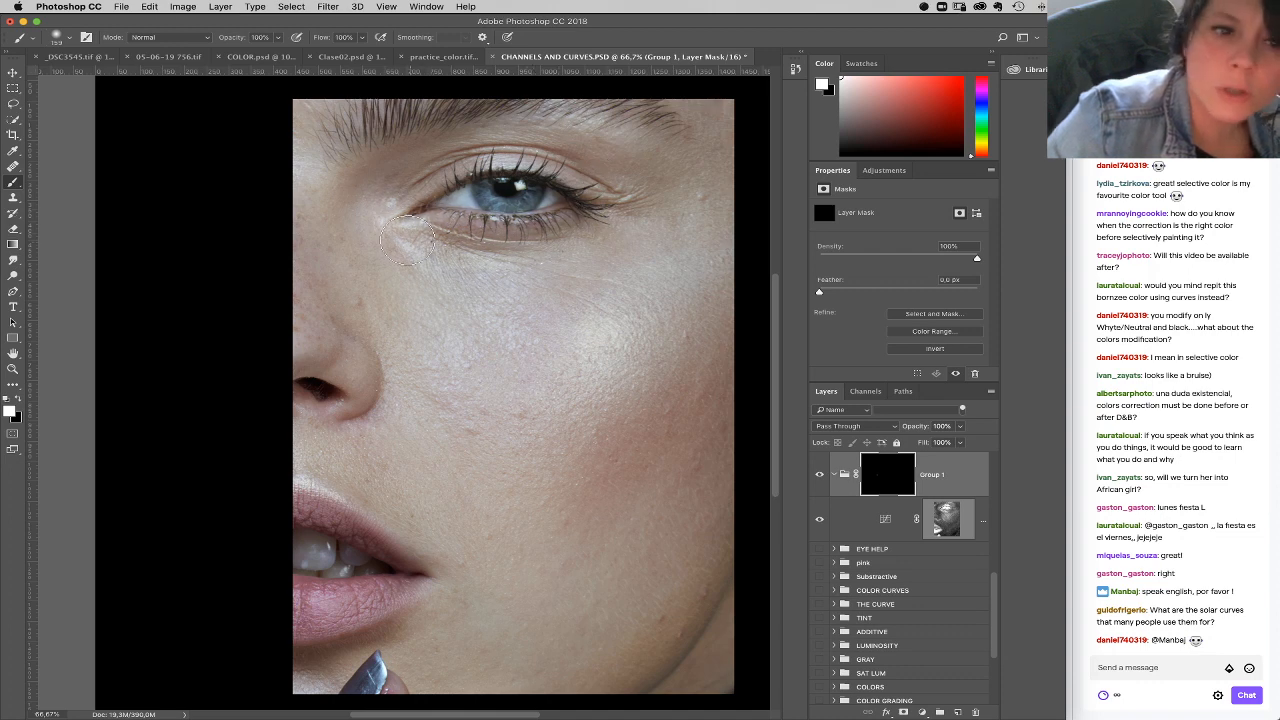
drag(305, 383, 365, 385)
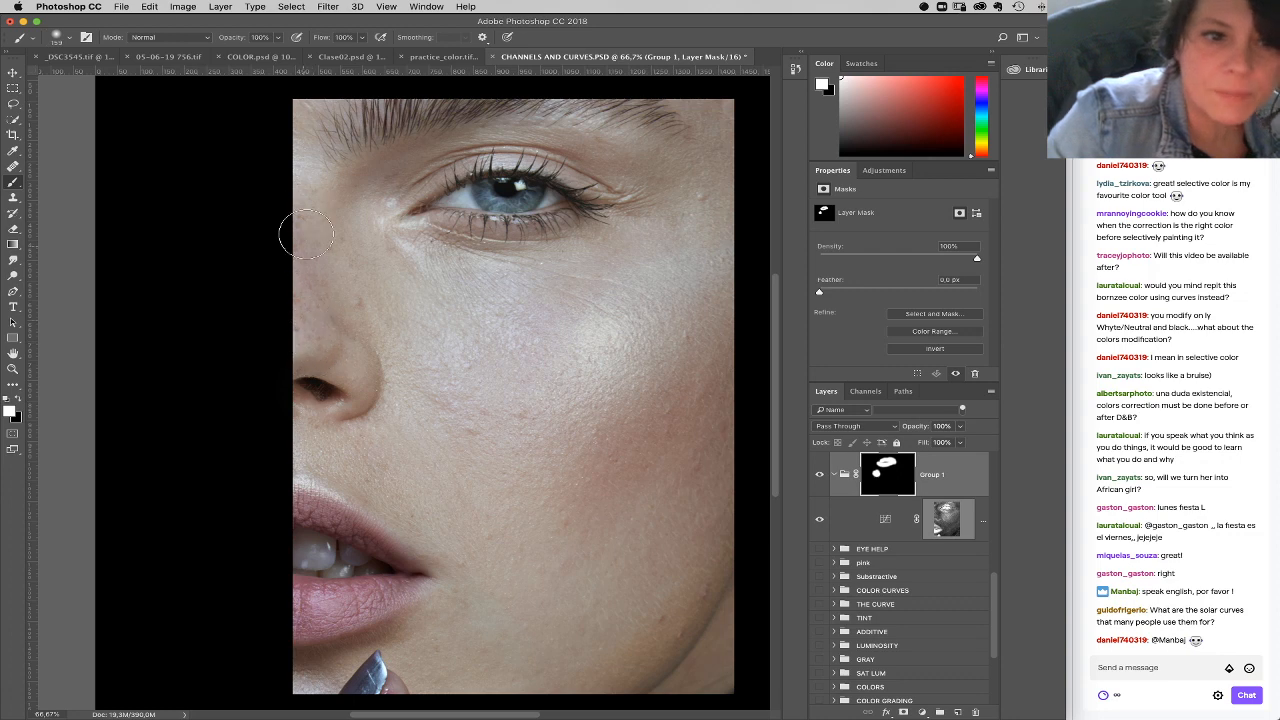
Step: Enlarge the brush to 236 px and paint the cheek below the eye into the group mask
right_click(506, 335)
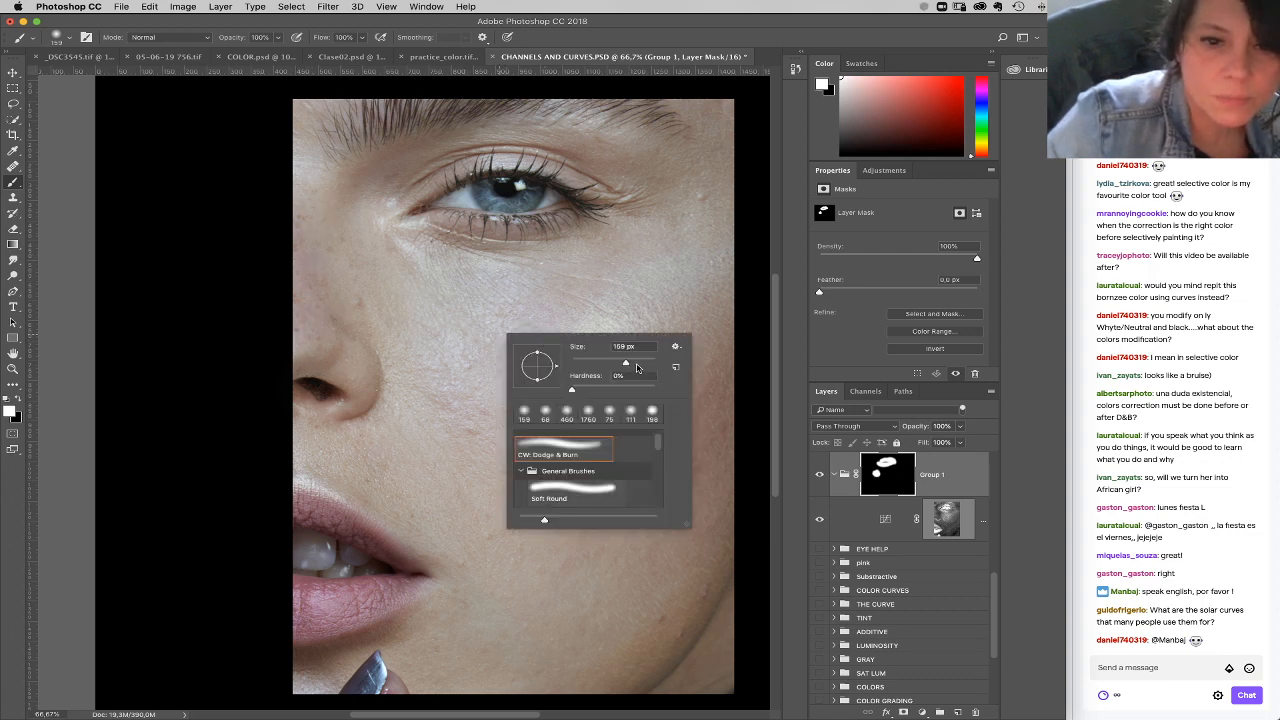
click(636, 362)
click(480, 296)
mouse_move(484, 331)
mouse_down()
mouse_move(482, 376)
mouse_move(508, 378)
mouse_up()
Step: Undo the last brush stroke and paint the cheek and mouth-corner skin into the group mask at 20% opacity
click(795, 68)
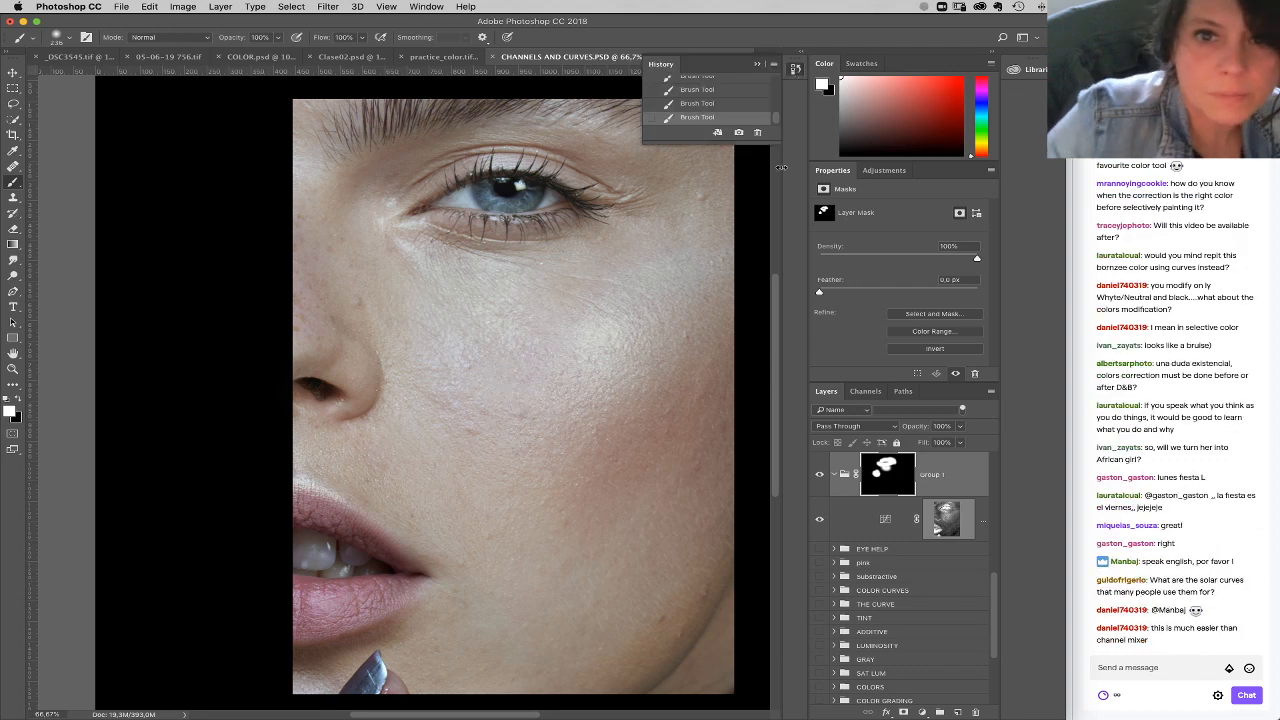
click(716, 104)
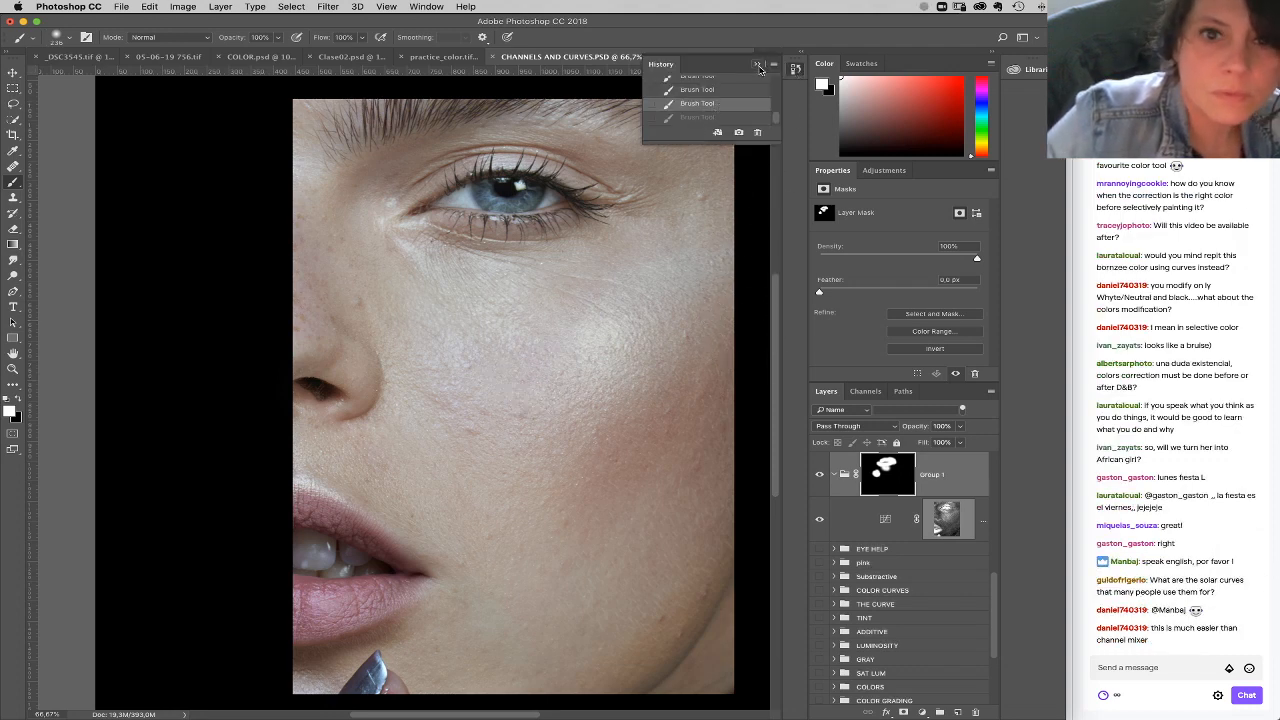
click(757, 64)
key(2)
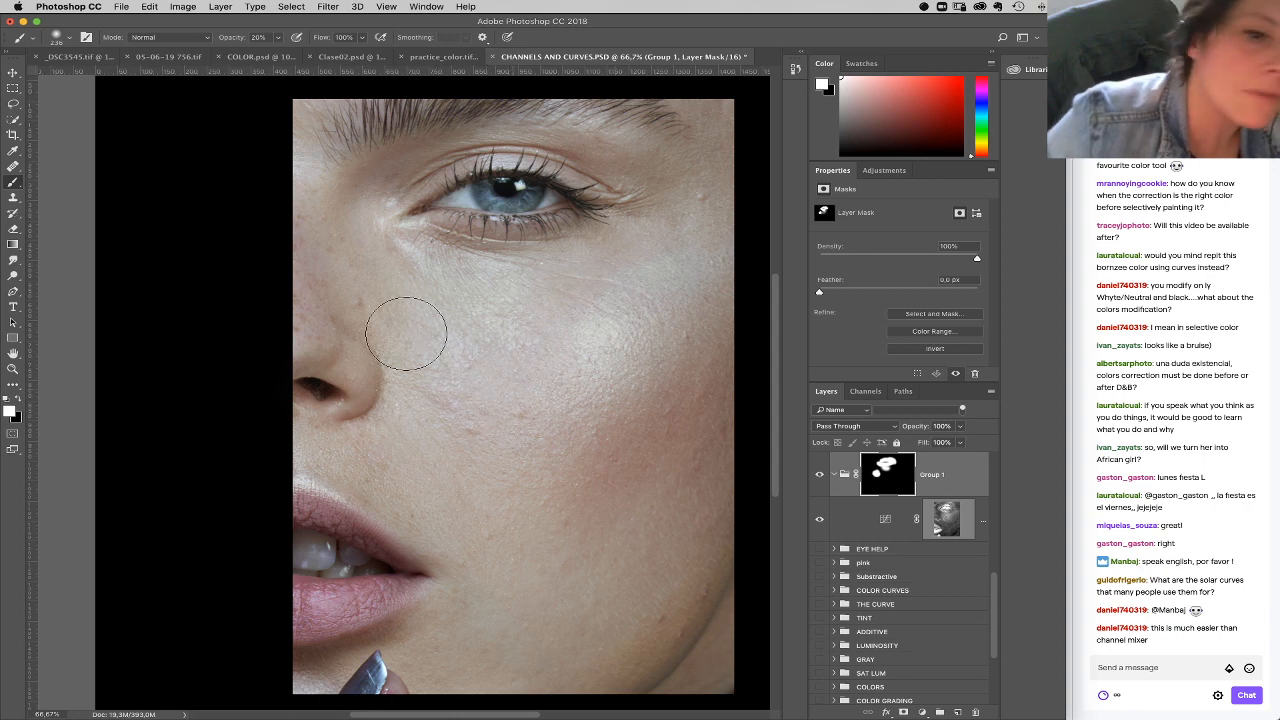
mouse_move(365, 435)
mouse_down()
mouse_move(342, 414)
mouse_move(349, 443)
mouse_move(456, 520)
mouse_up()
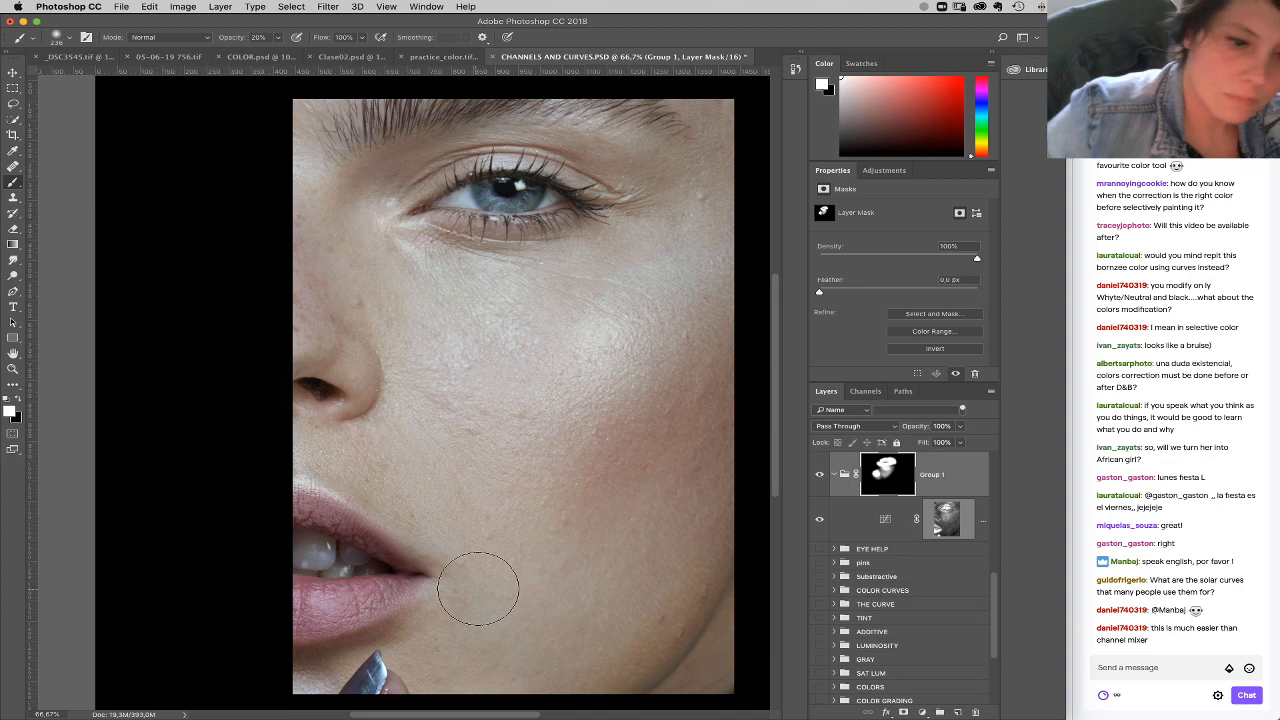
Step: Compare the whole face with and without the masked Curves group
key(super+minus)
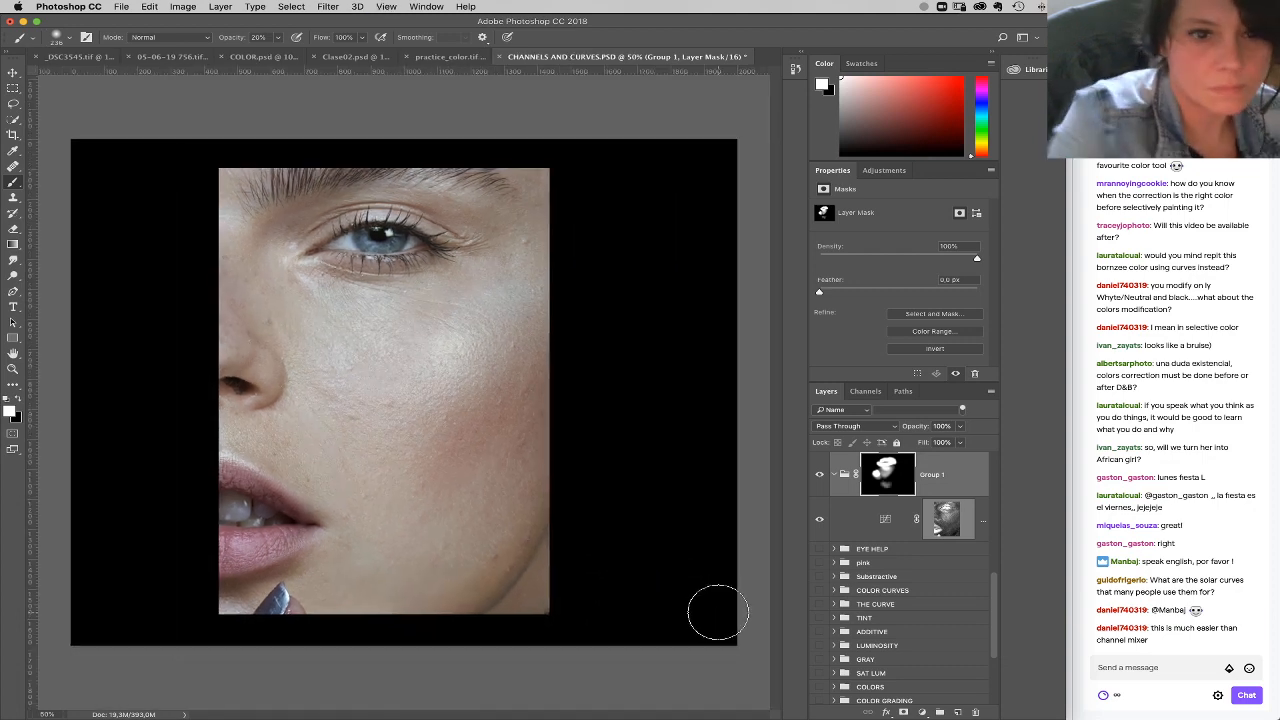
click(820, 476)
click(820, 476)
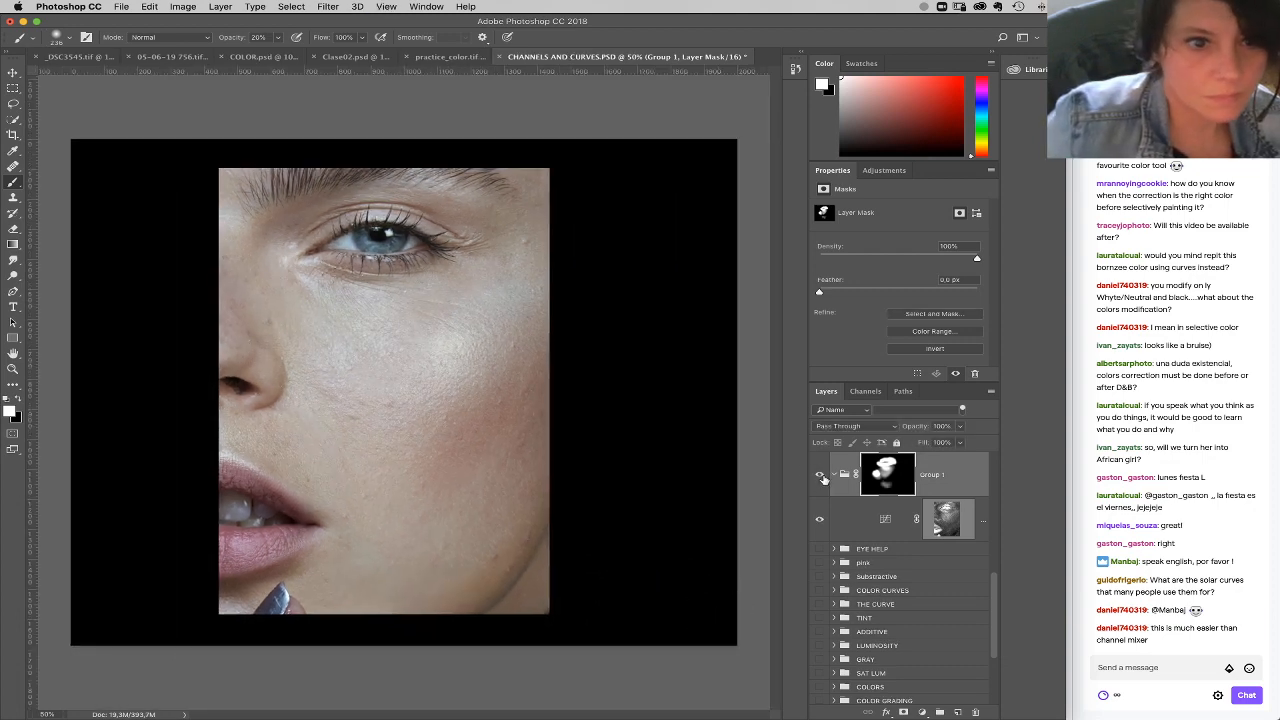
click(820, 476)
click(820, 476)
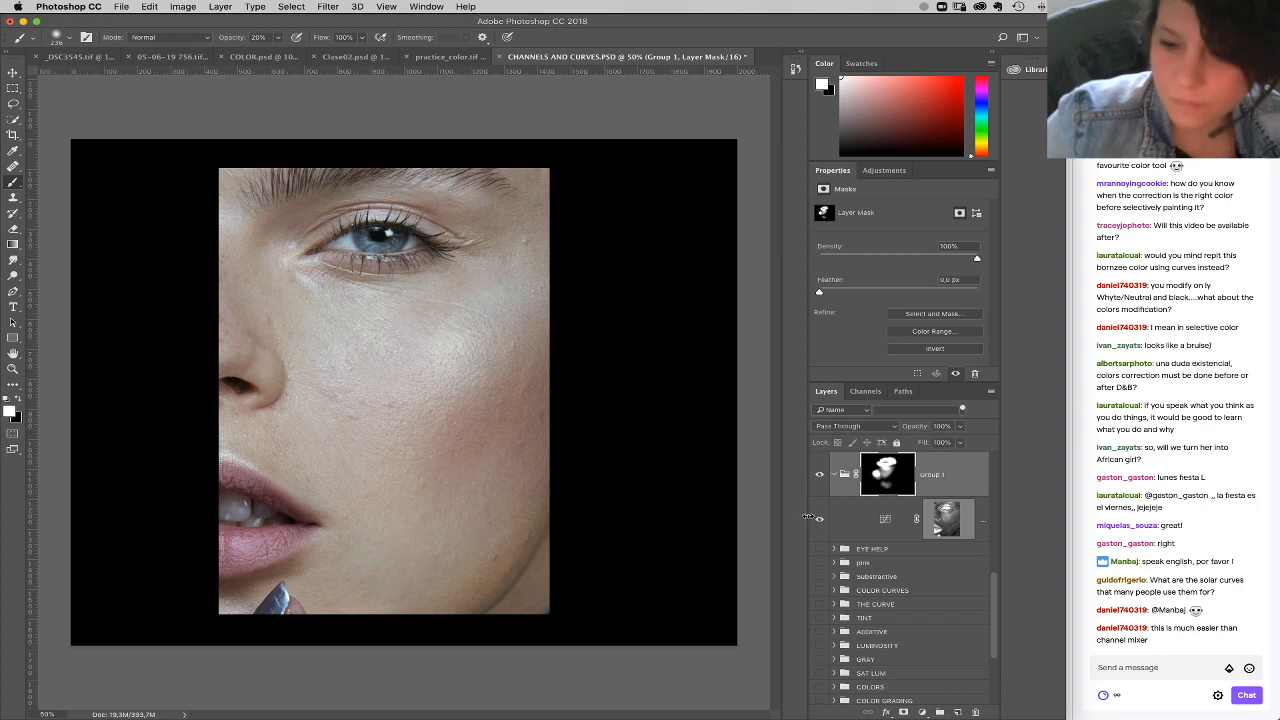
Step: Paint black over the iris on the group mask with a 91 px brush at 100% opacity
key(0)
right_click(430, 280)
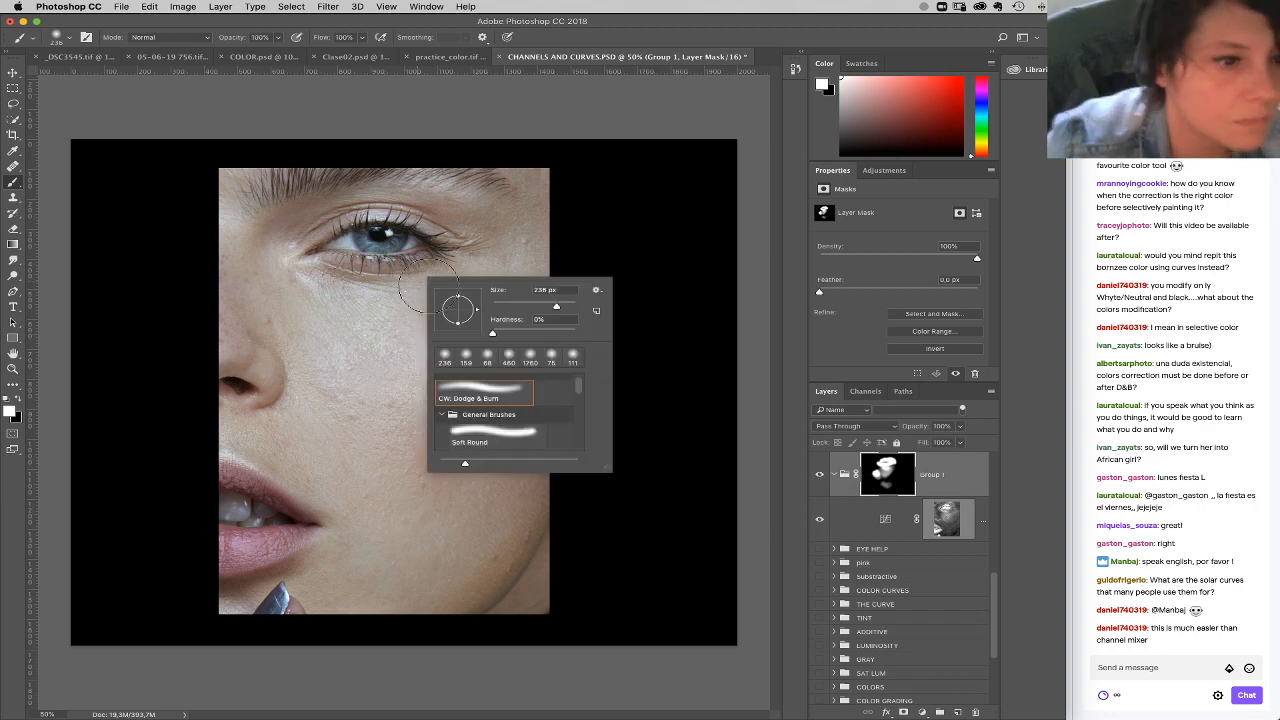
click(530, 304)
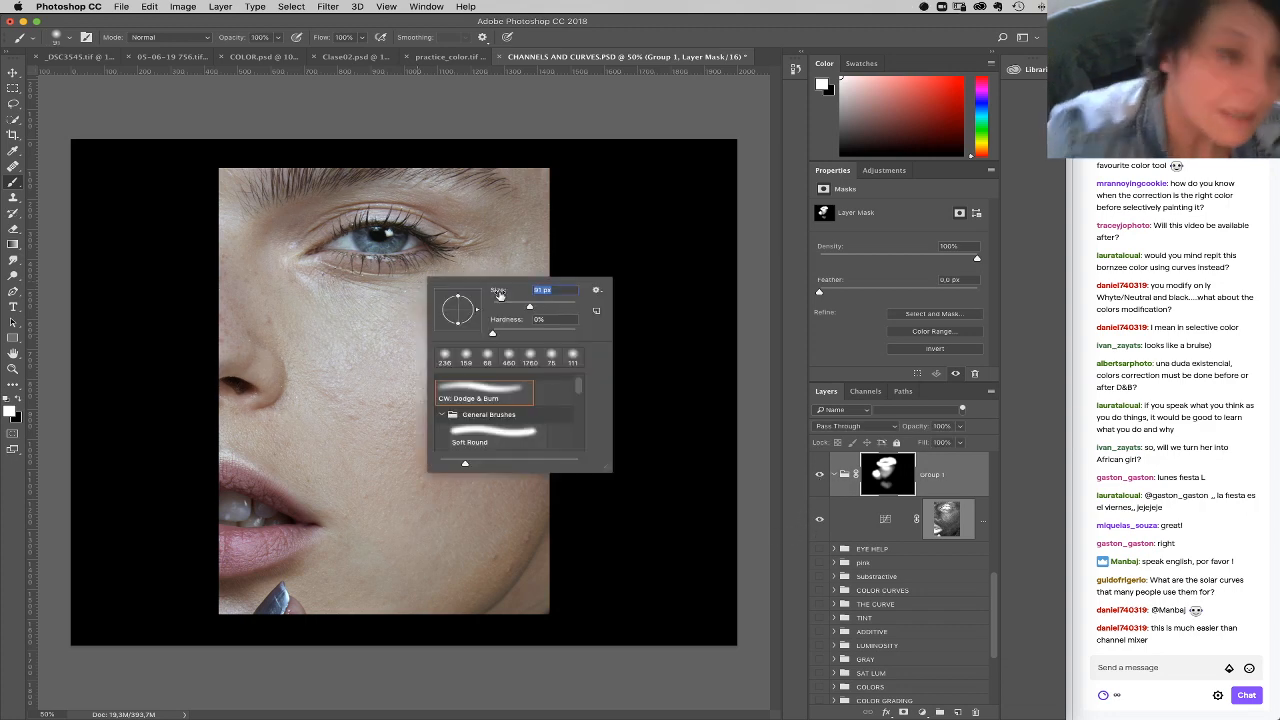
click(18, 402)
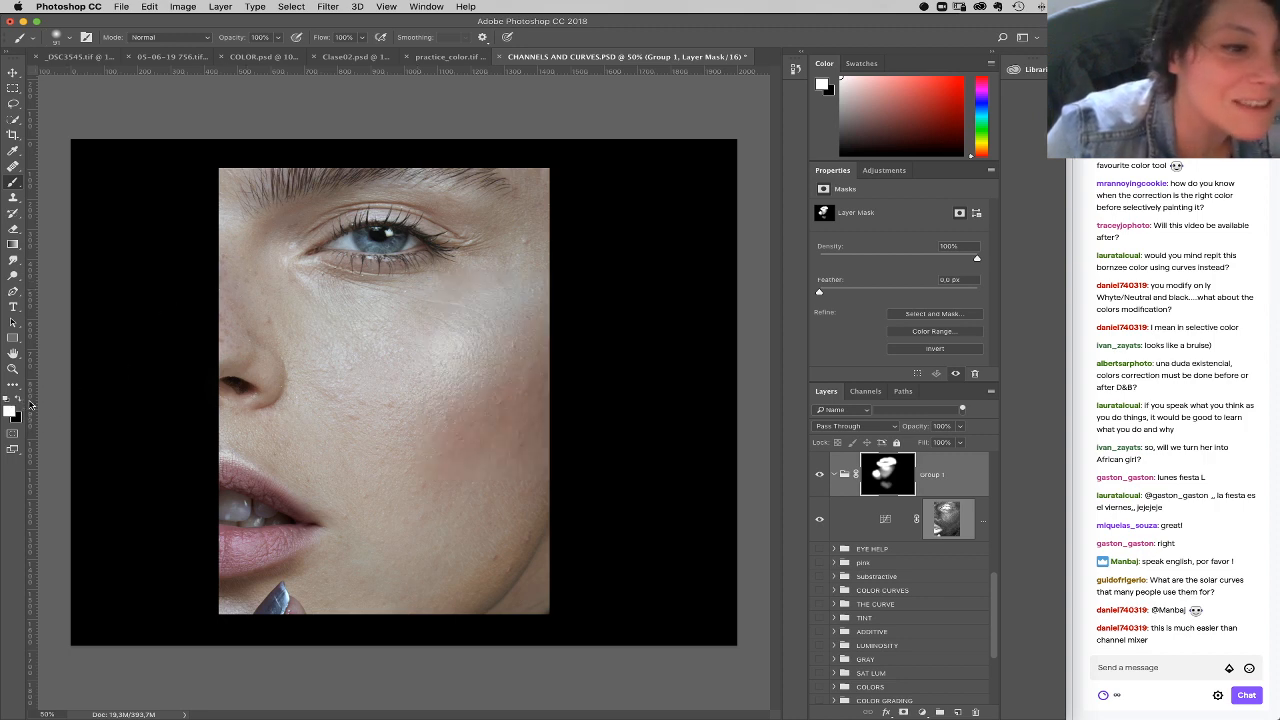
click(18, 400)
drag(340, 243, 415, 240)
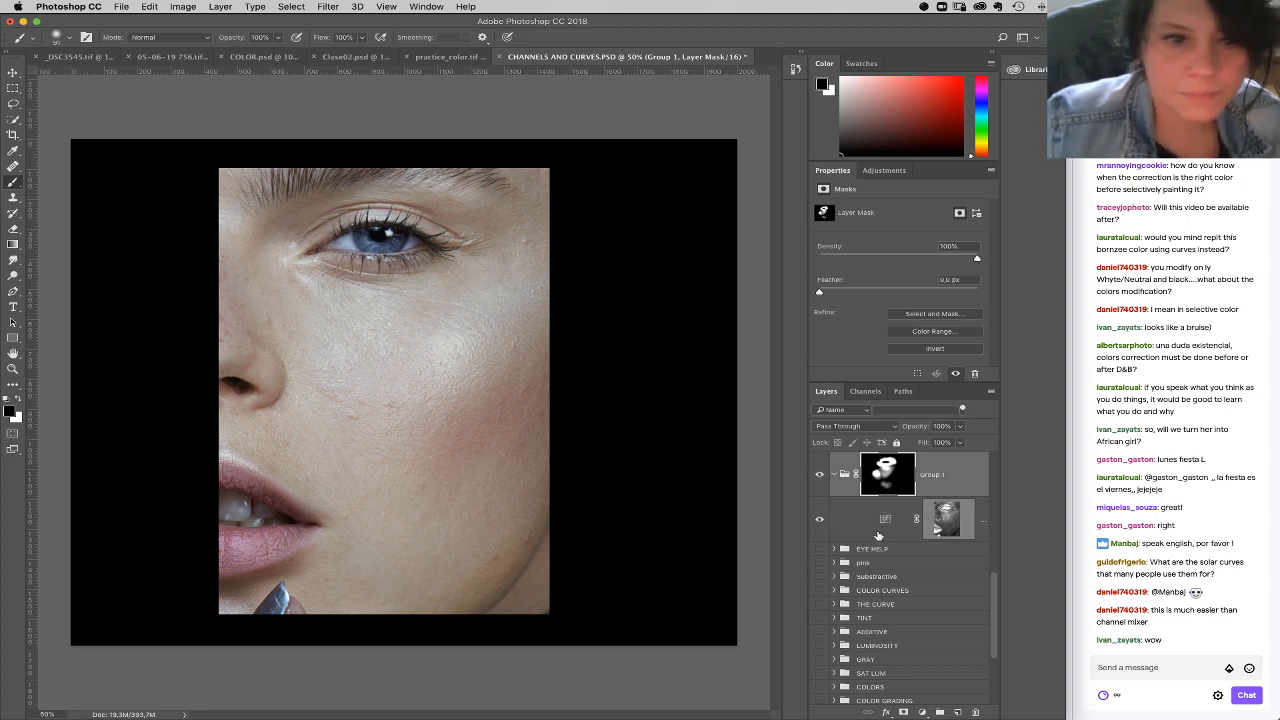
Step: Hide the masked Curves group and add a Selective Color adjustment layer directly above the EYE HELP group
click(821, 478)
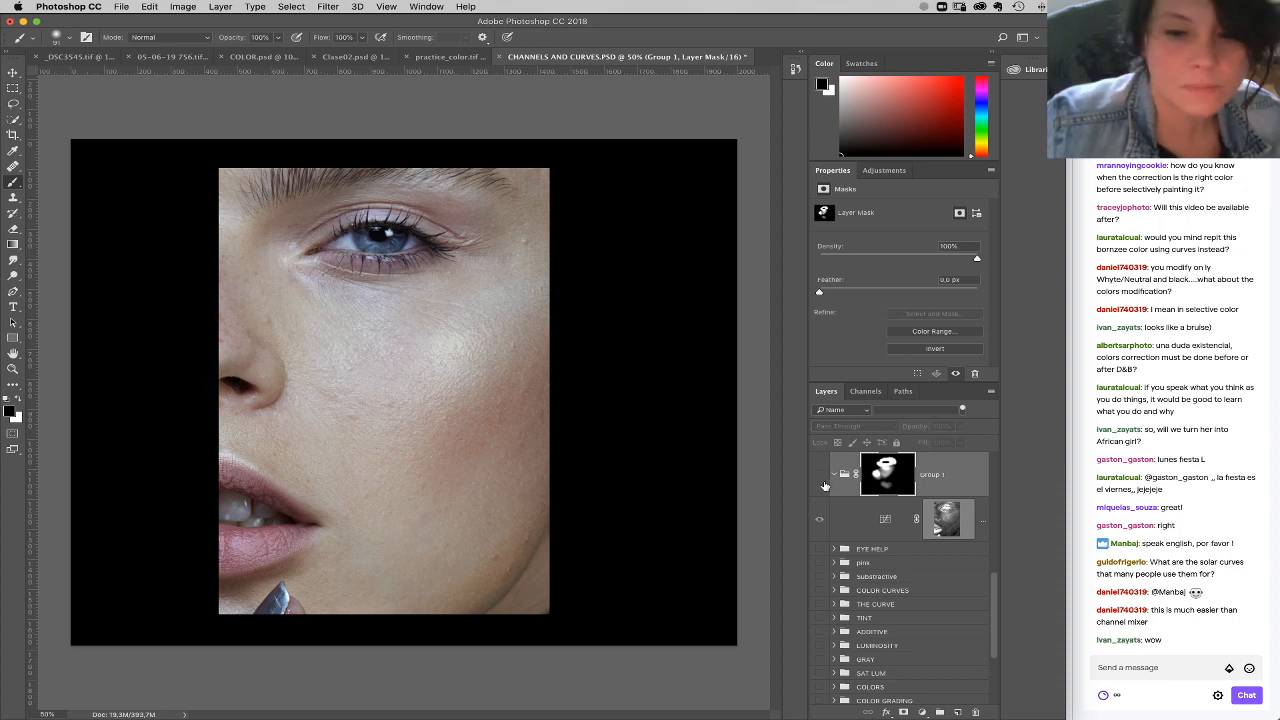
click(868, 550)
click(13, 369)
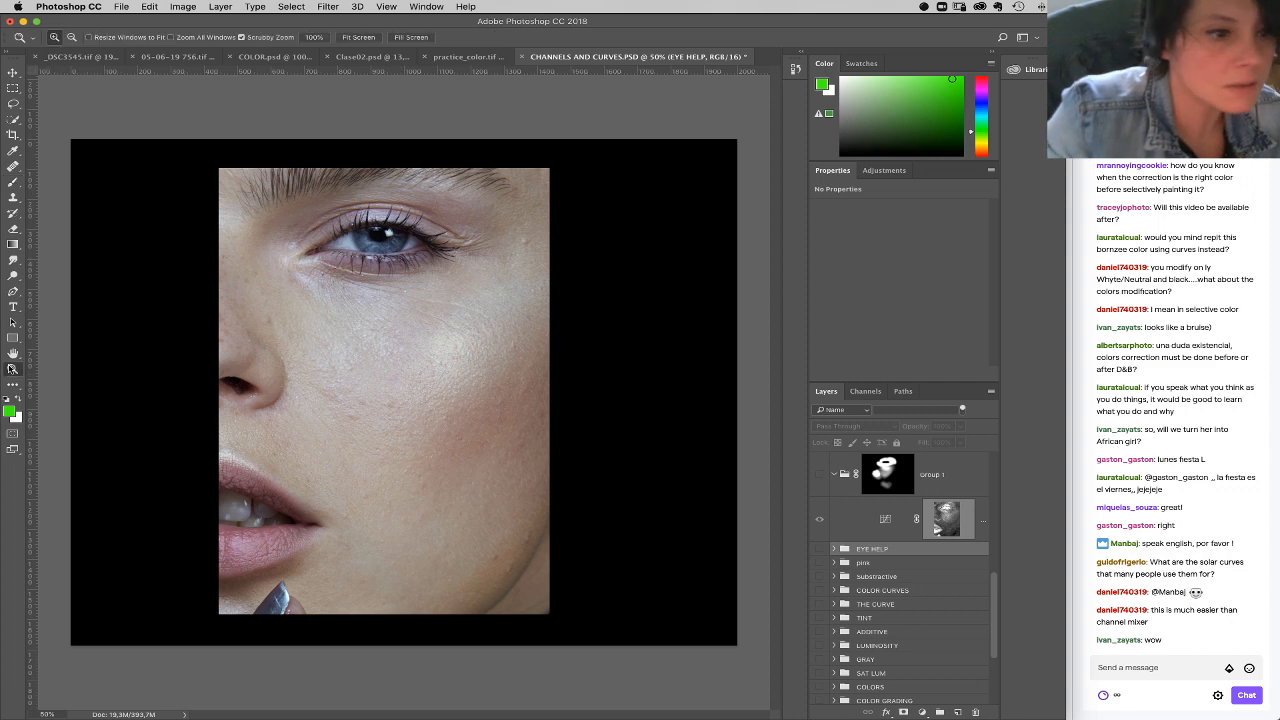
click(423, 216)
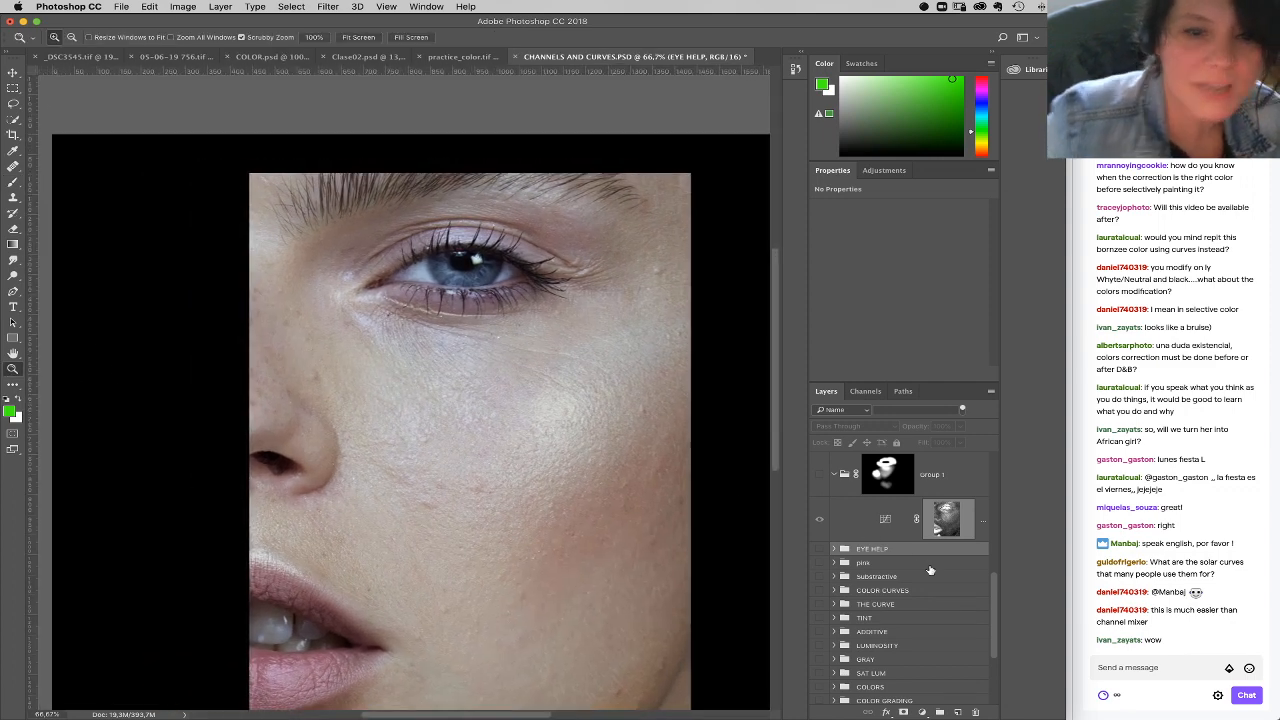
click(921, 712)
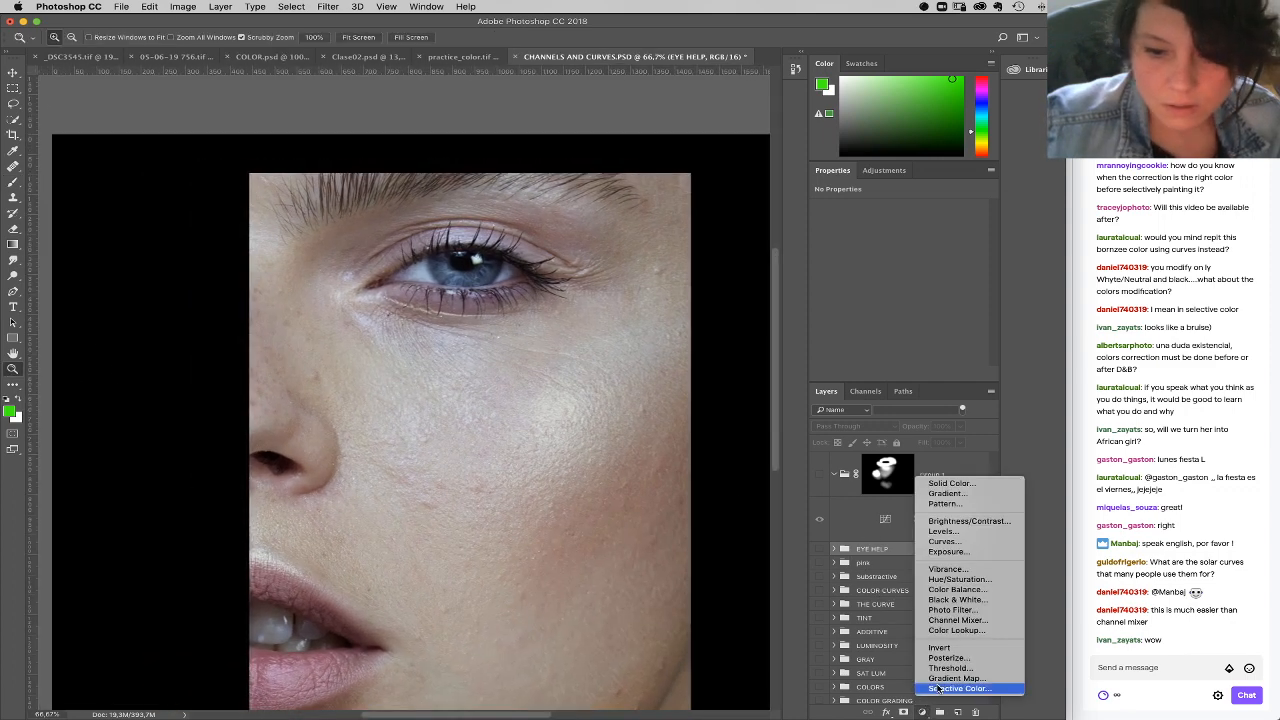
click(940, 689)
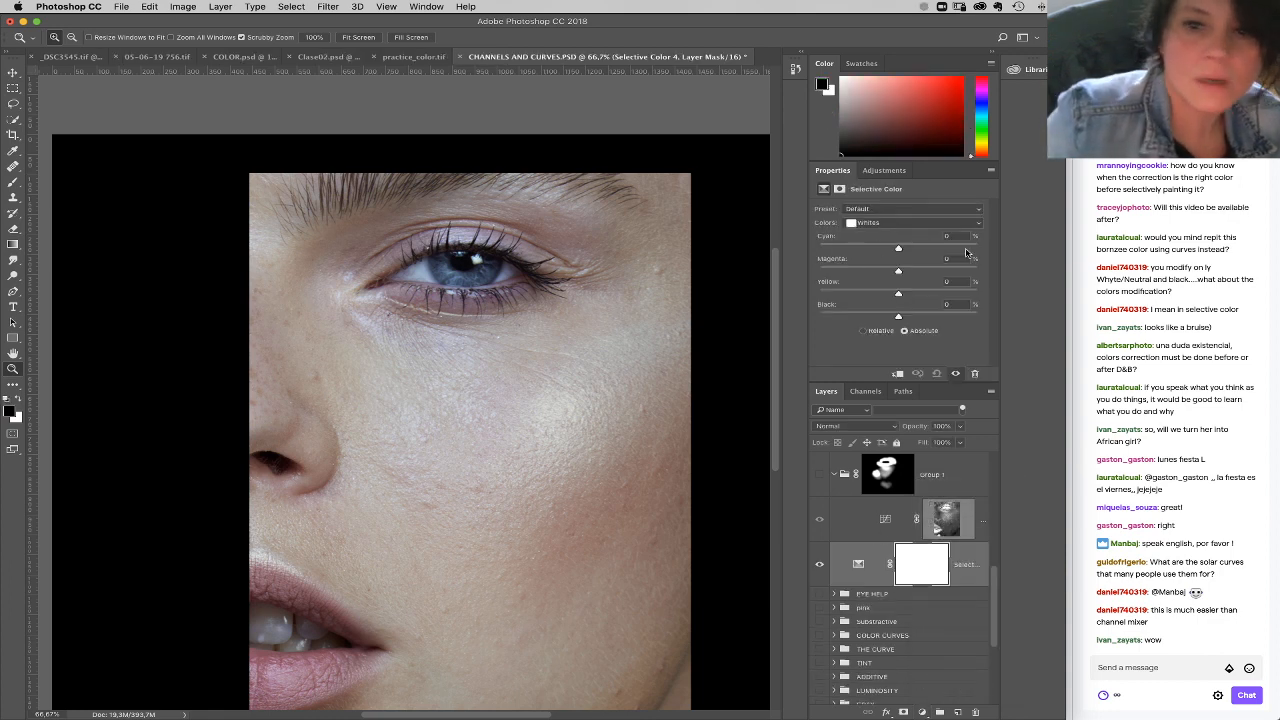
Step: Set Magenta to -100% for the Yellows in the Selective Color layer
click(893, 223)
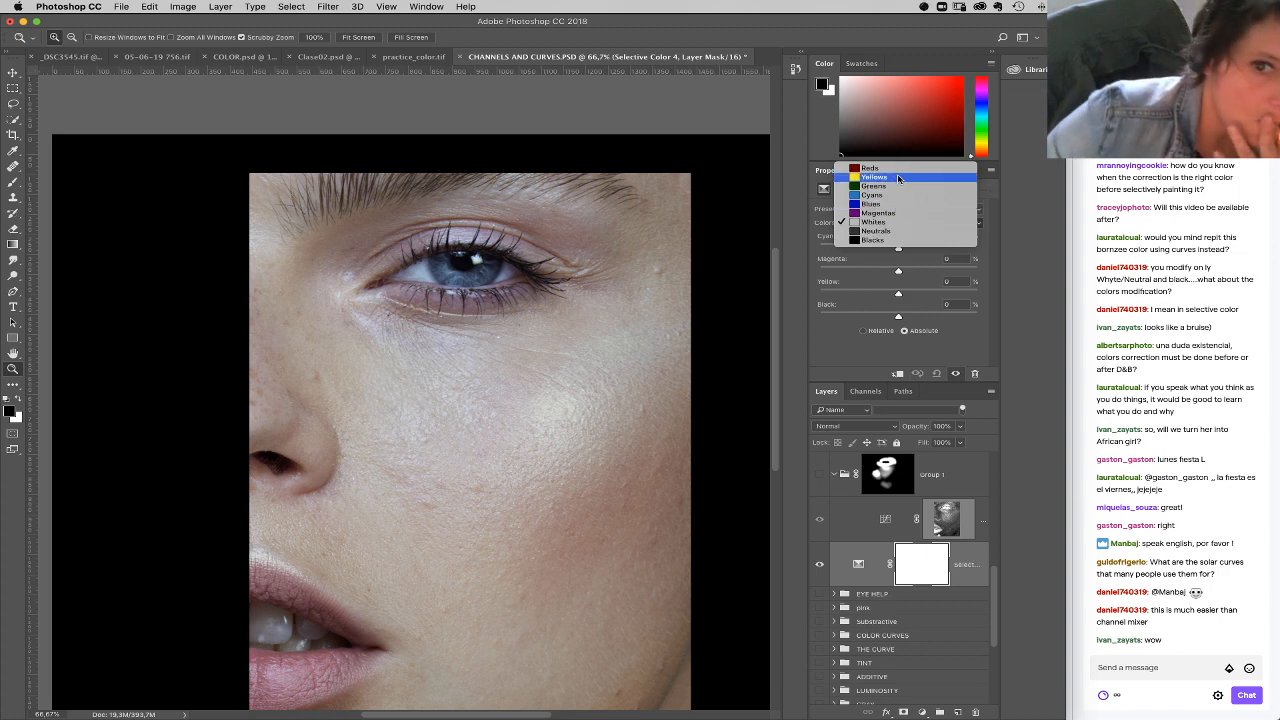
click(898, 178)
click(878, 270)
drag(878, 270, 783, 278)
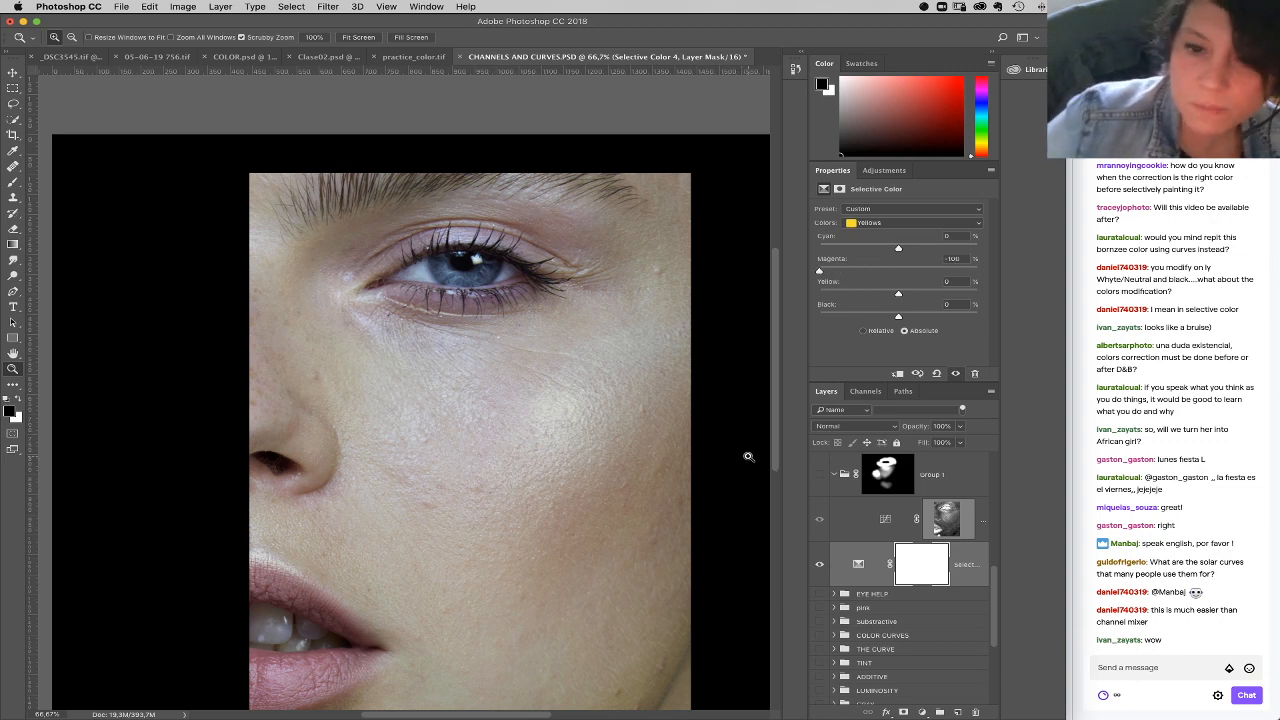
Step: Set Magenta to +54% for the Reds in the Selective Color layer
click(917, 222)
click(918, 213)
click(910, 272)
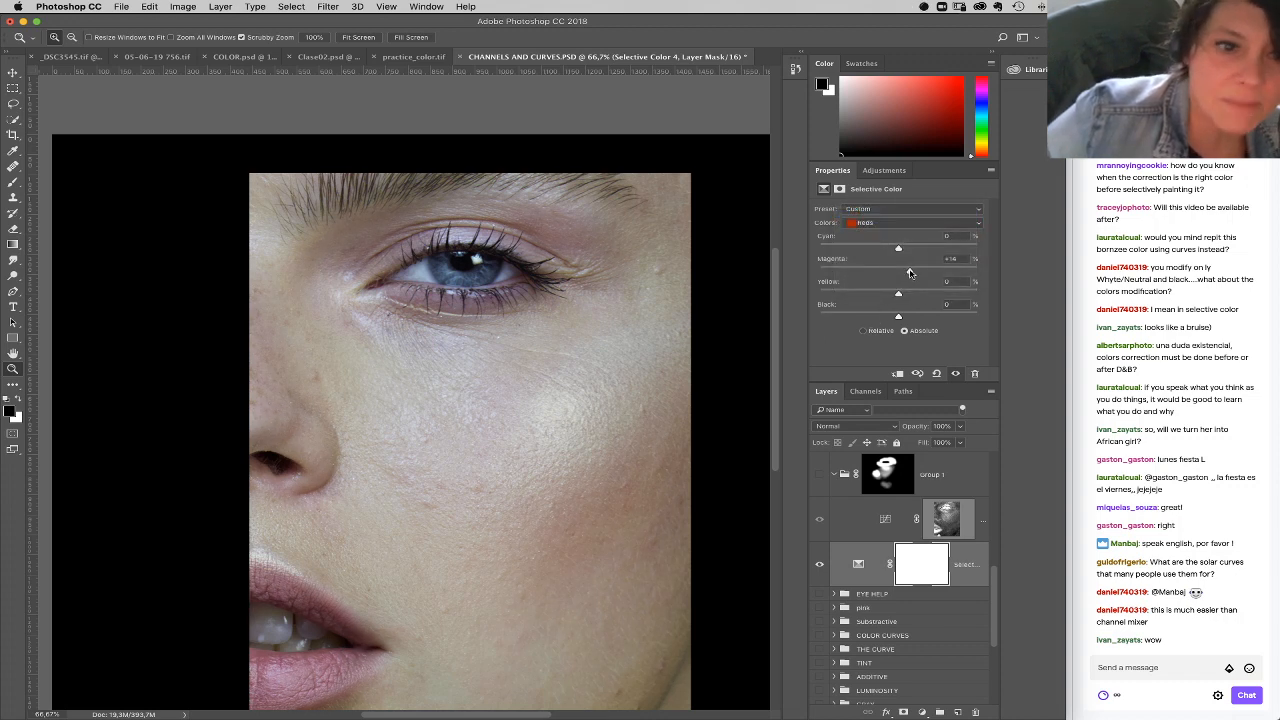
drag(920, 273, 941, 275)
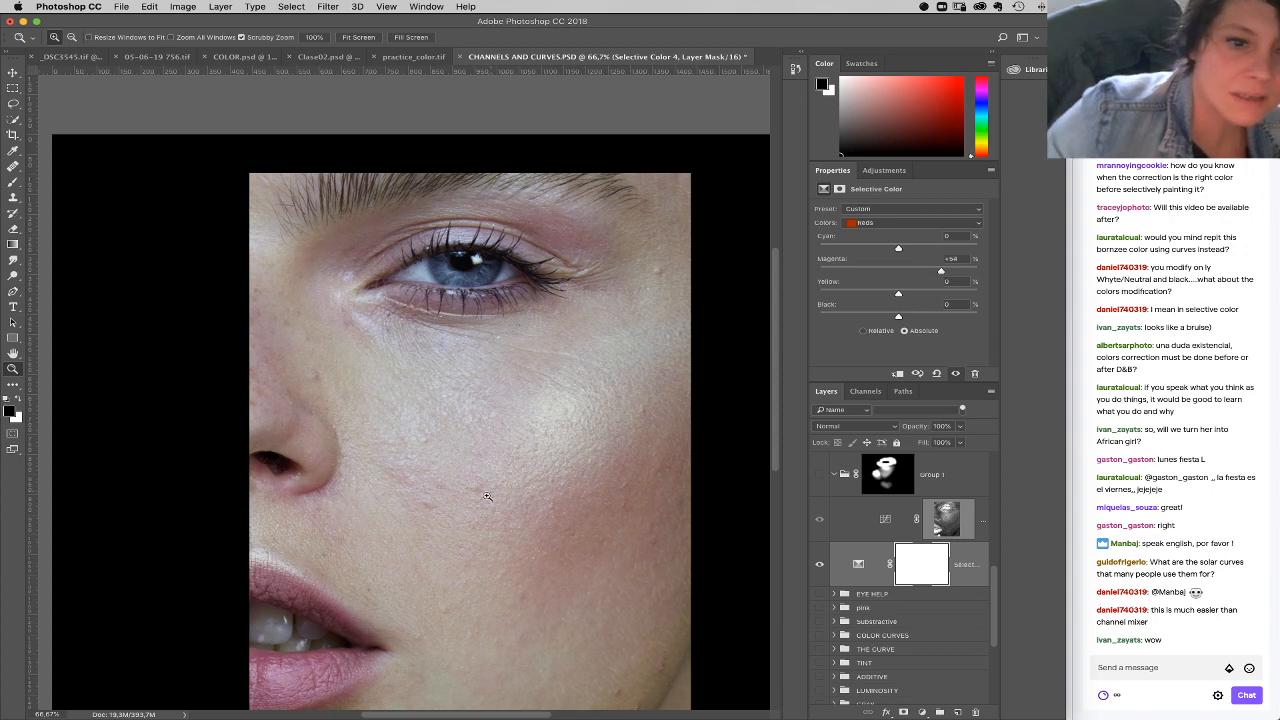
scroll(394, 423, down, 2)
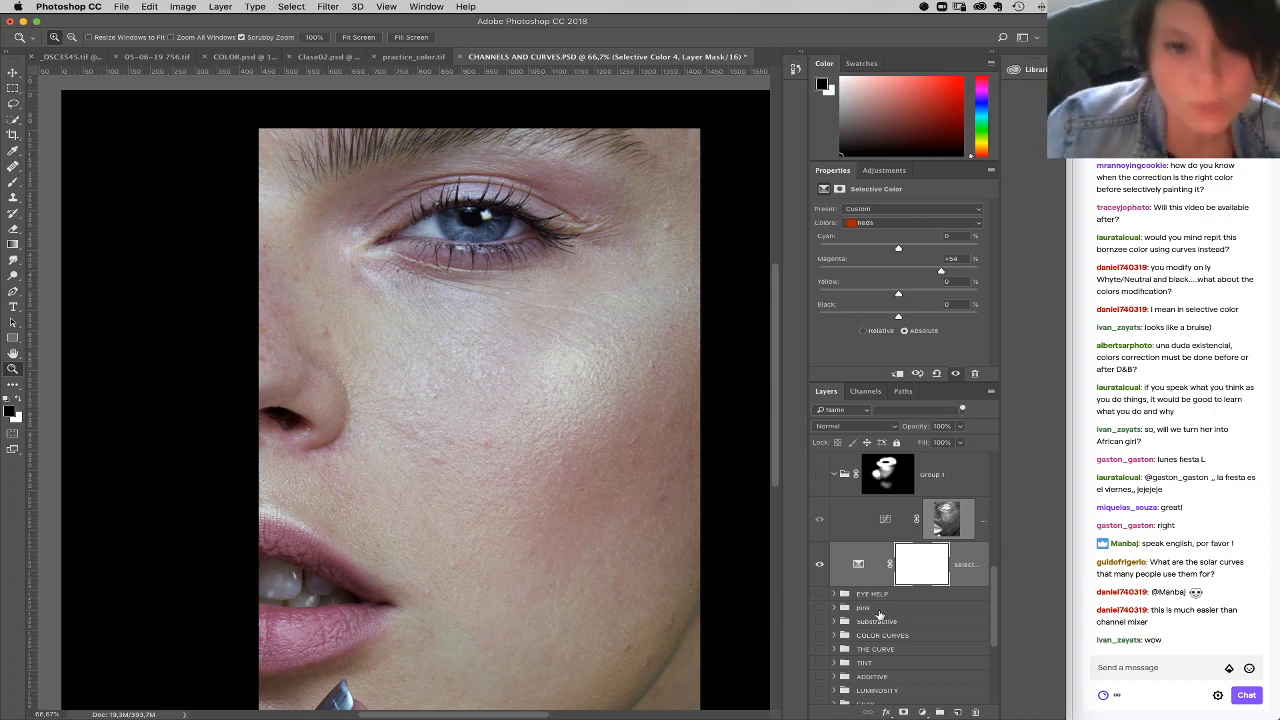
Step: Set Cyan to +45% for the Yellows in the Selective Color layer
click(902, 222)
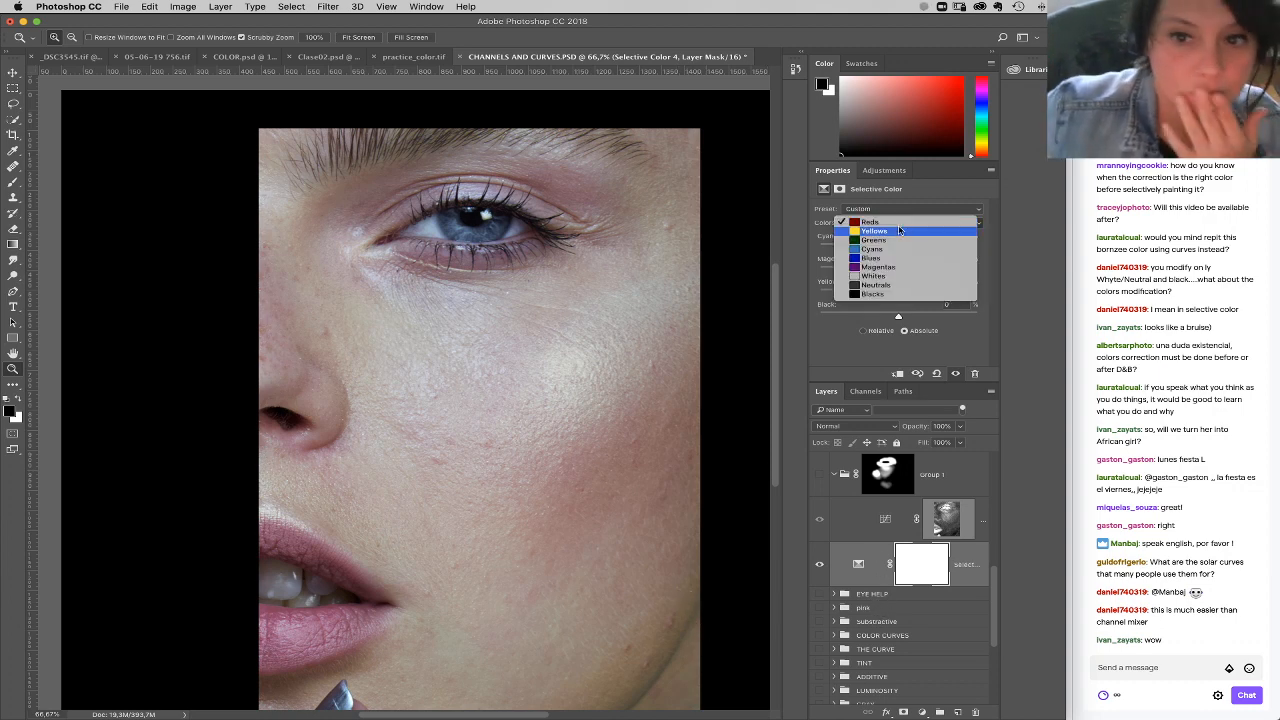
click(872, 231)
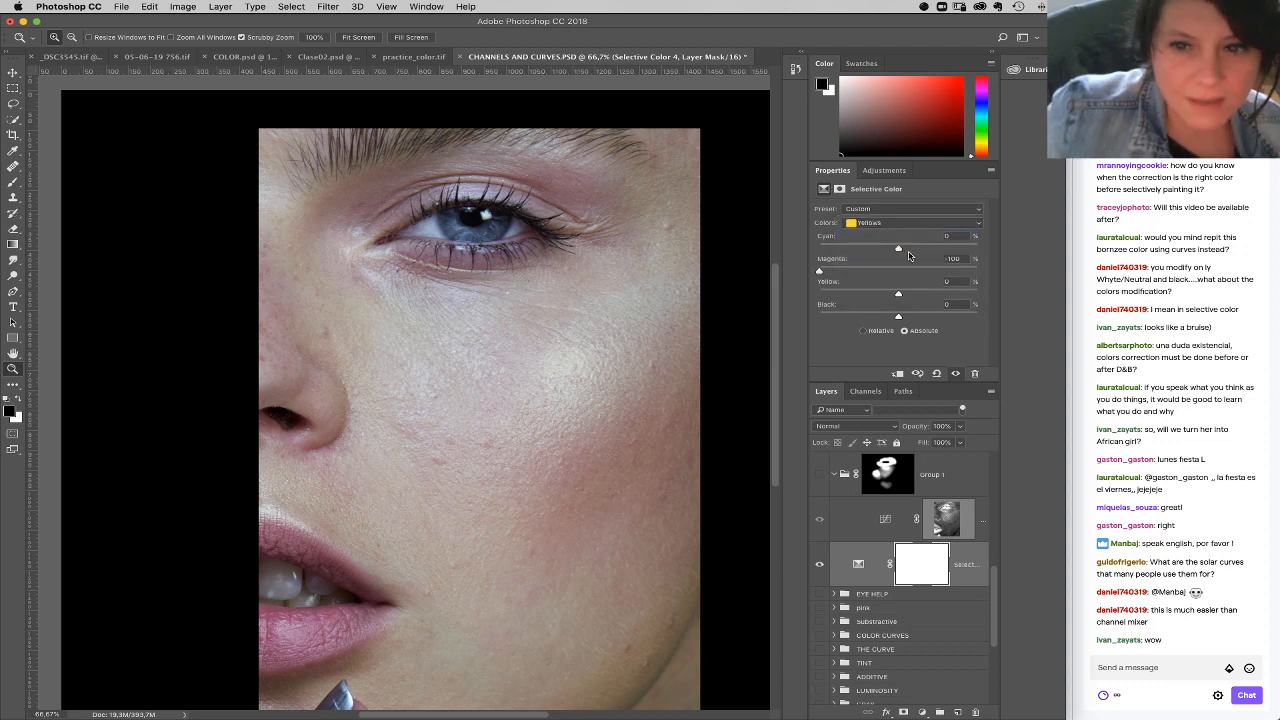
drag(899, 250, 933, 250)
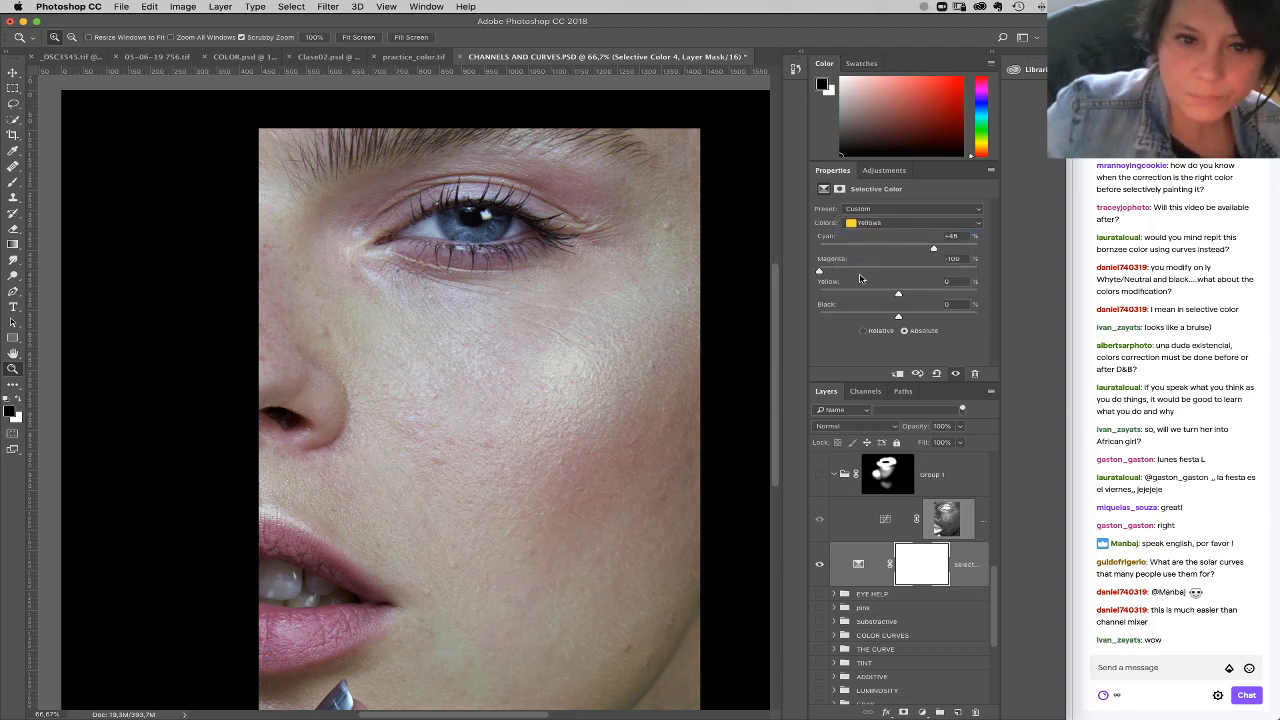
Step: Set Cyan to -26% for the Reds in the Selective Color layer
click(903, 223)
click(893, 213)
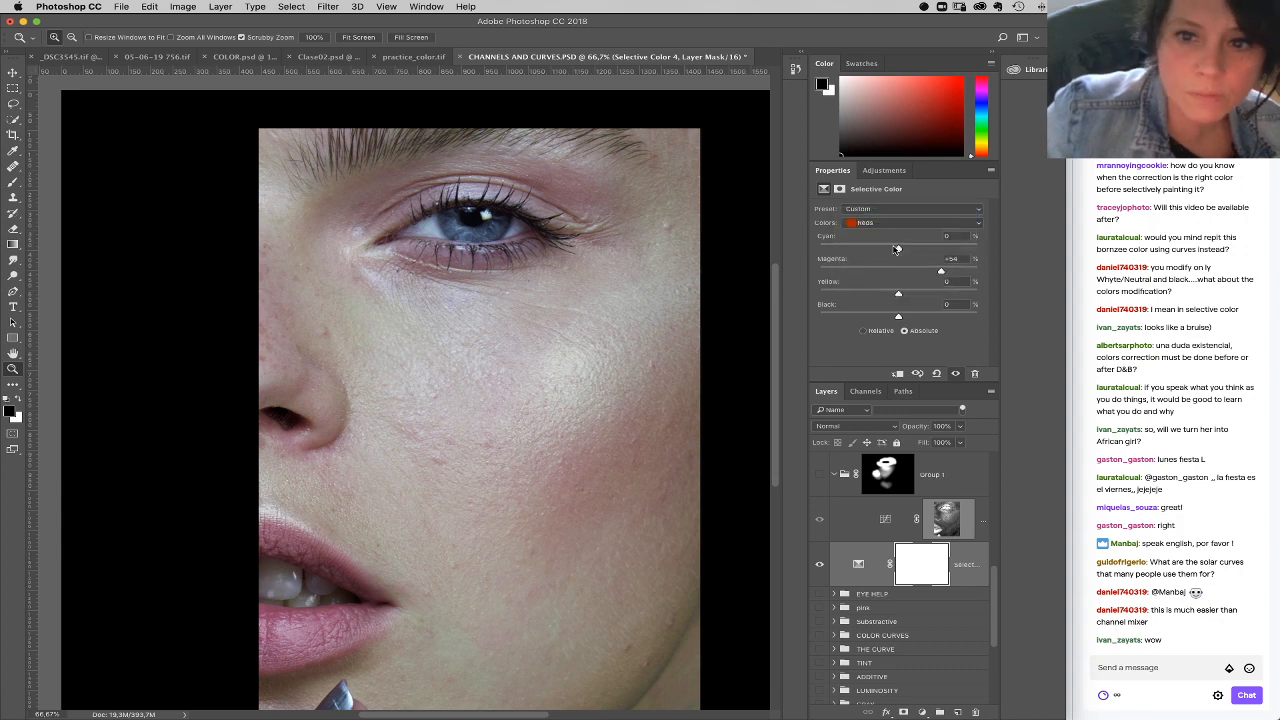
drag(892, 250, 879, 250)
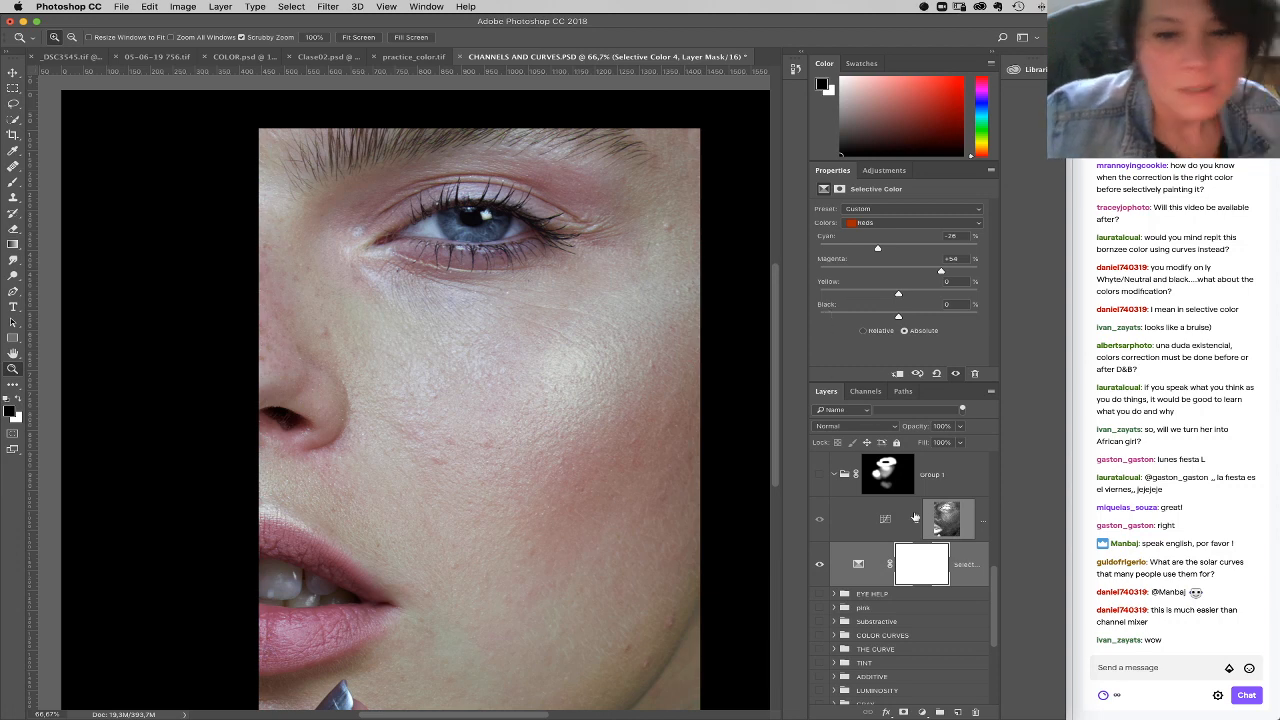
Step: Add a Channel Mixer adjustment layer above the Selective Color layer and make it monochrome
click(923, 712)
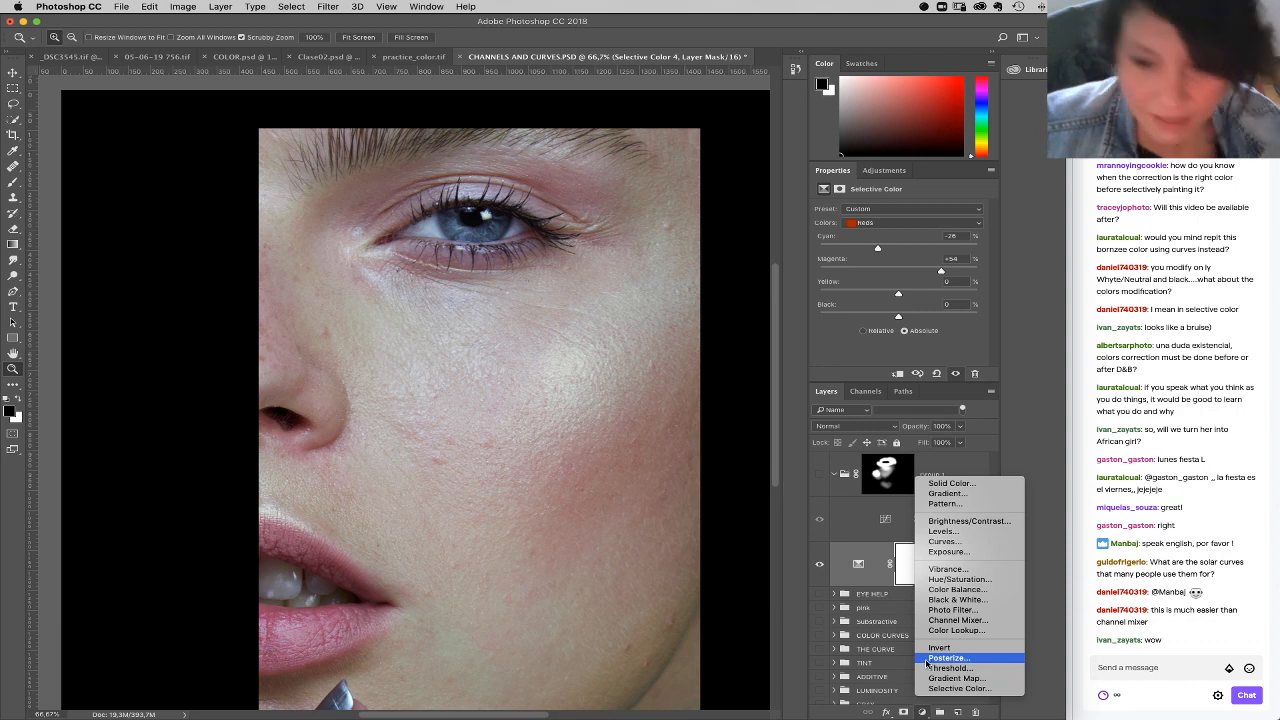
click(934, 620)
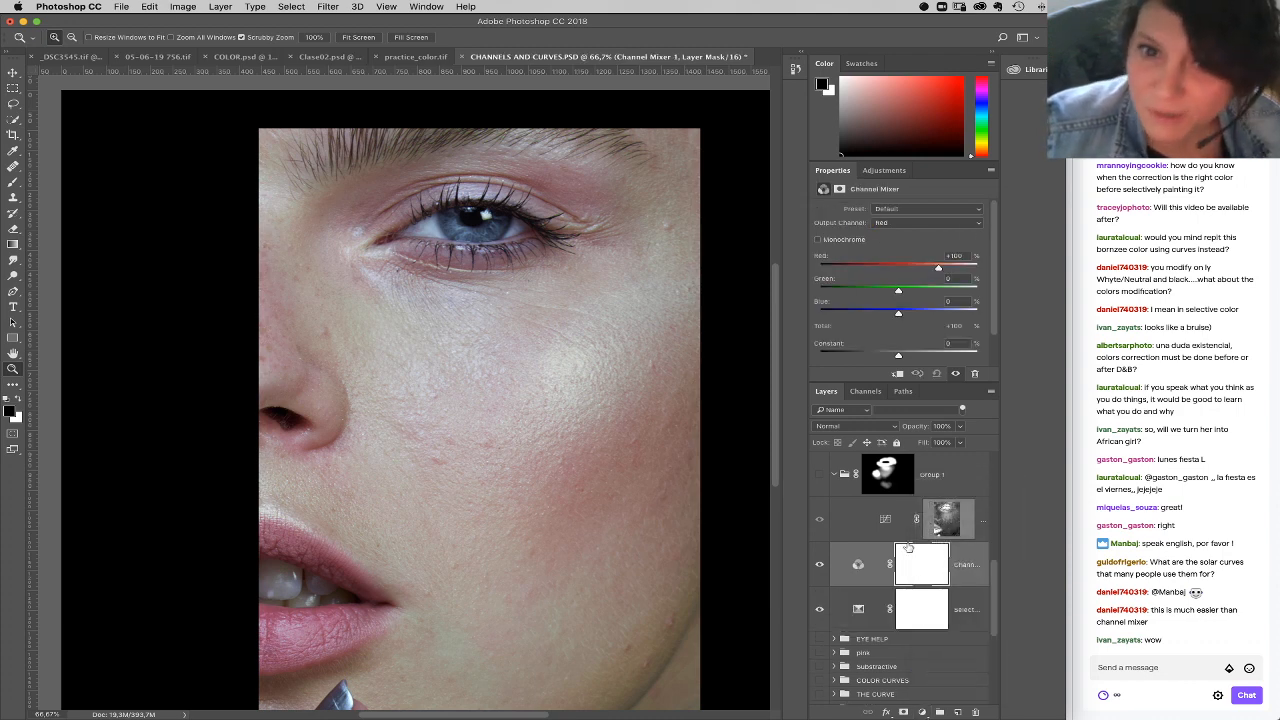
click(817, 239)
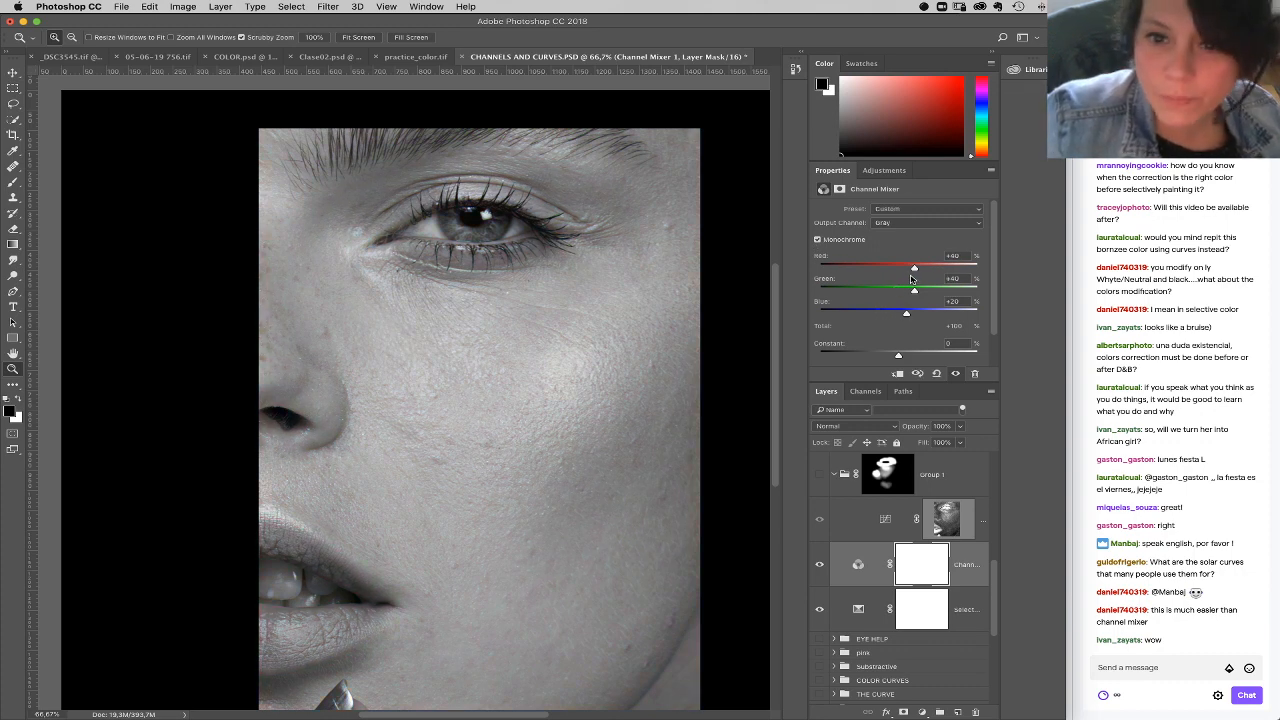
Step: Set the monochrome Channel Mixer to Red +126%, Green -200% and Blue +129%
drag(913, 270, 927, 270)
drag(908, 316, 852, 292)
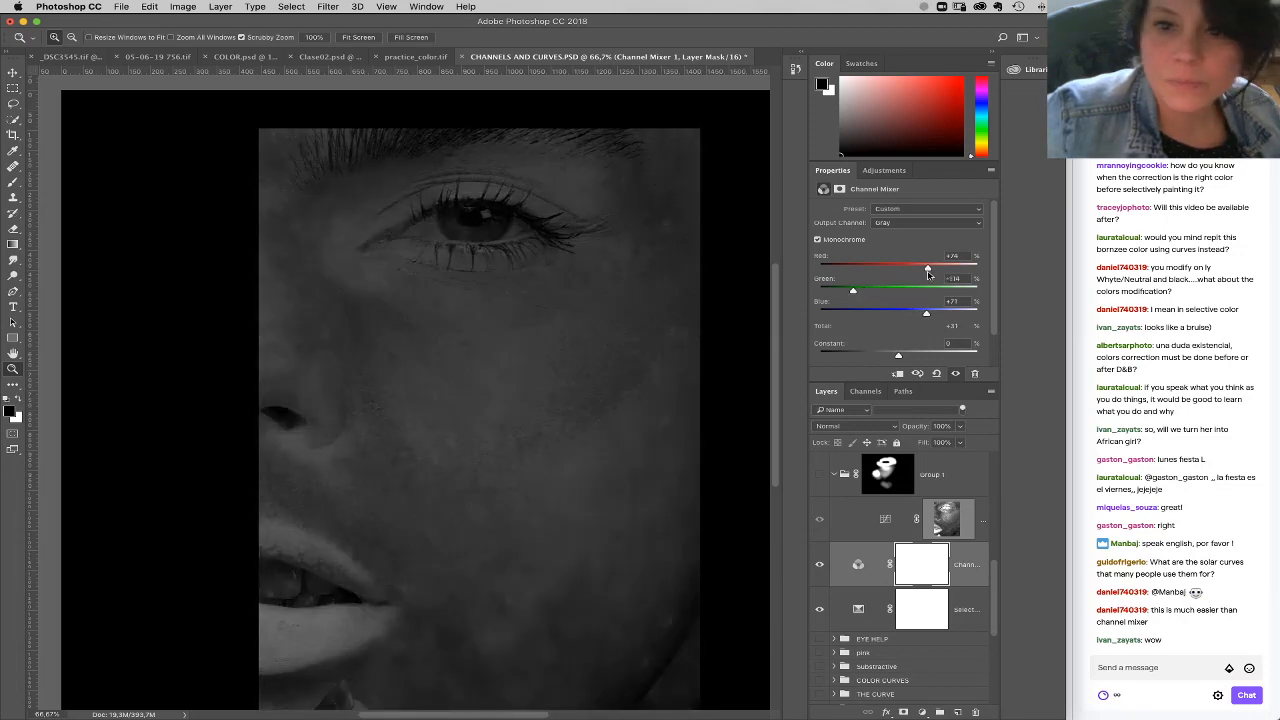
drag(927, 318, 946, 316)
drag(928, 270, 939, 270)
drag(853, 291, 820, 290)
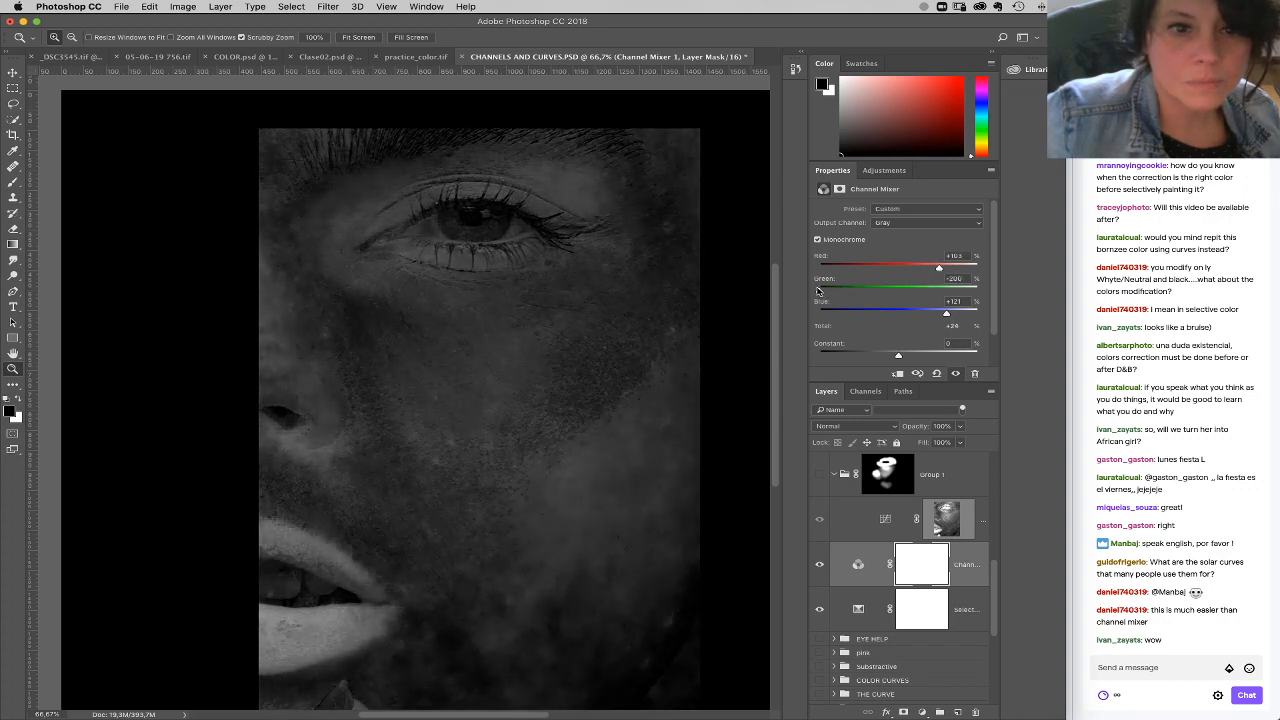
drag(939, 269, 950, 311)
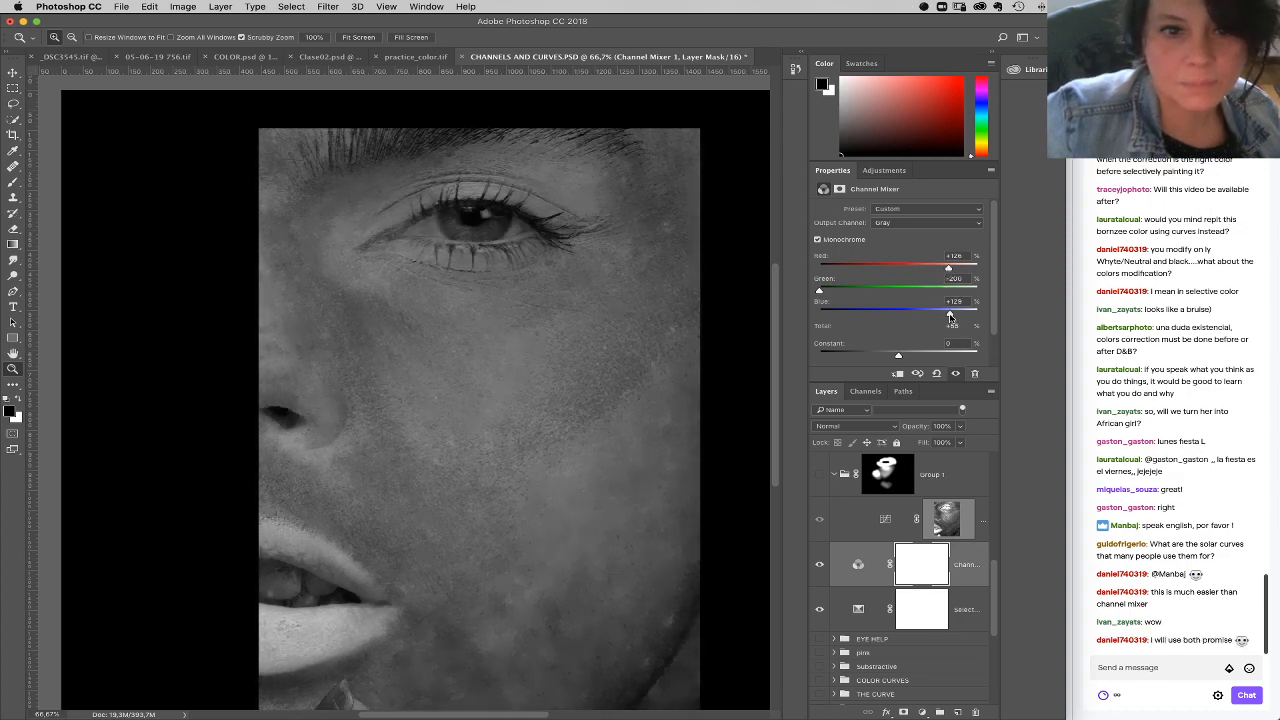
Step: Set the Channel Mixer's Constant to -61%, Red to +141% and Blue to +171%, and hide that layer
drag(897, 352, 890, 358)
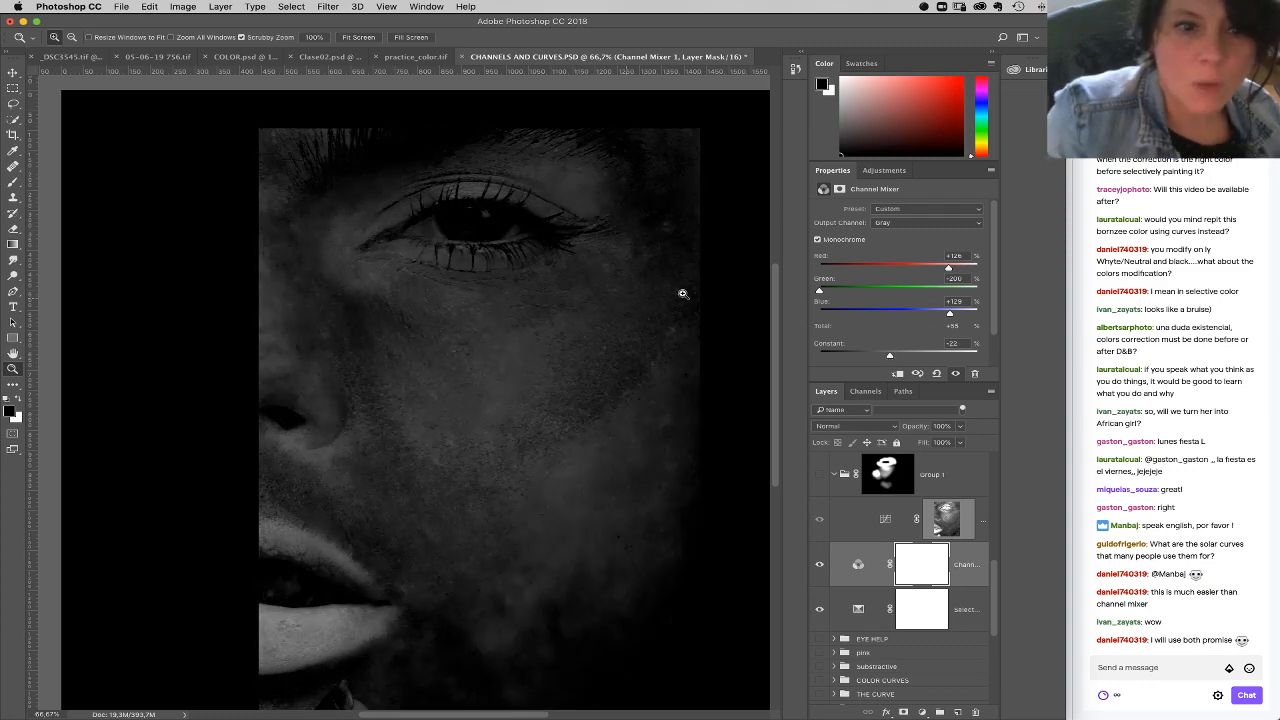
drag(949, 268, 953, 268)
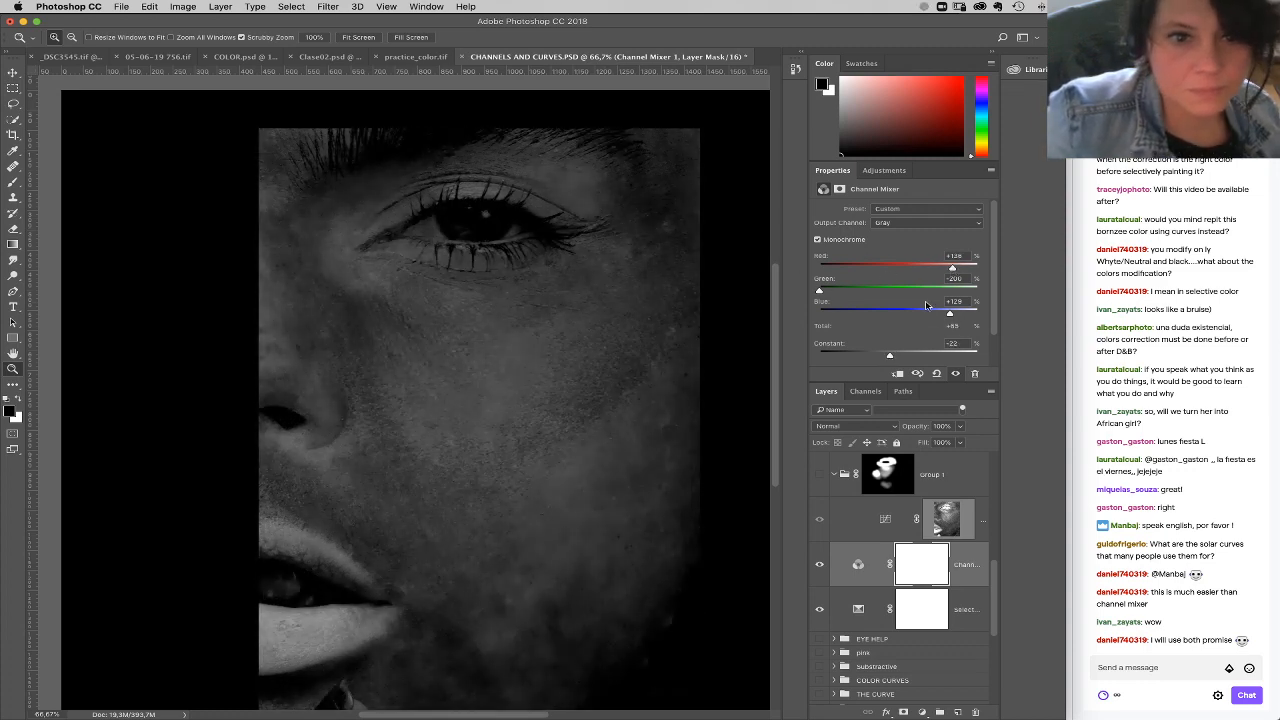
drag(885, 357, 880, 356)
drag(950, 313, 967, 315)
drag(954, 270, 956, 270)
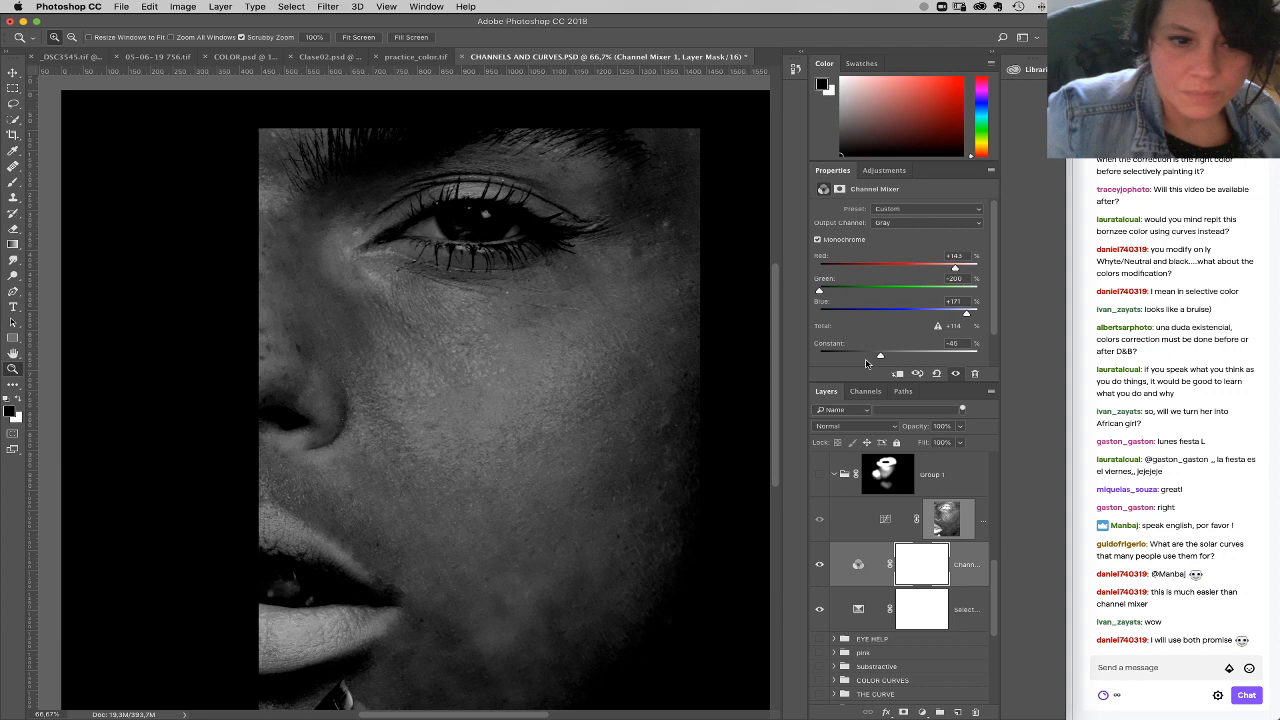
drag(879, 357, 874, 357)
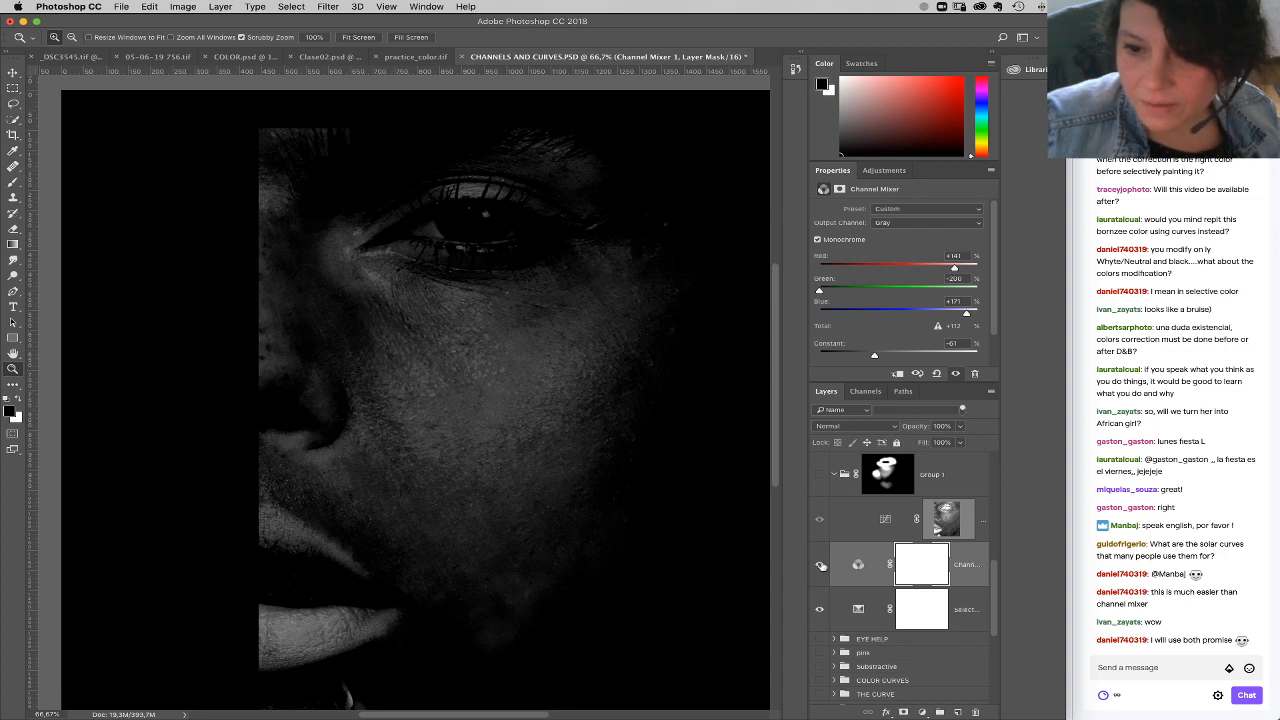
click(821, 565)
Step: Try a Black & White adjustment layer with Reds -82, Yellows -171, Blues 300 and Magentas 300, and delete it
click(921, 711)
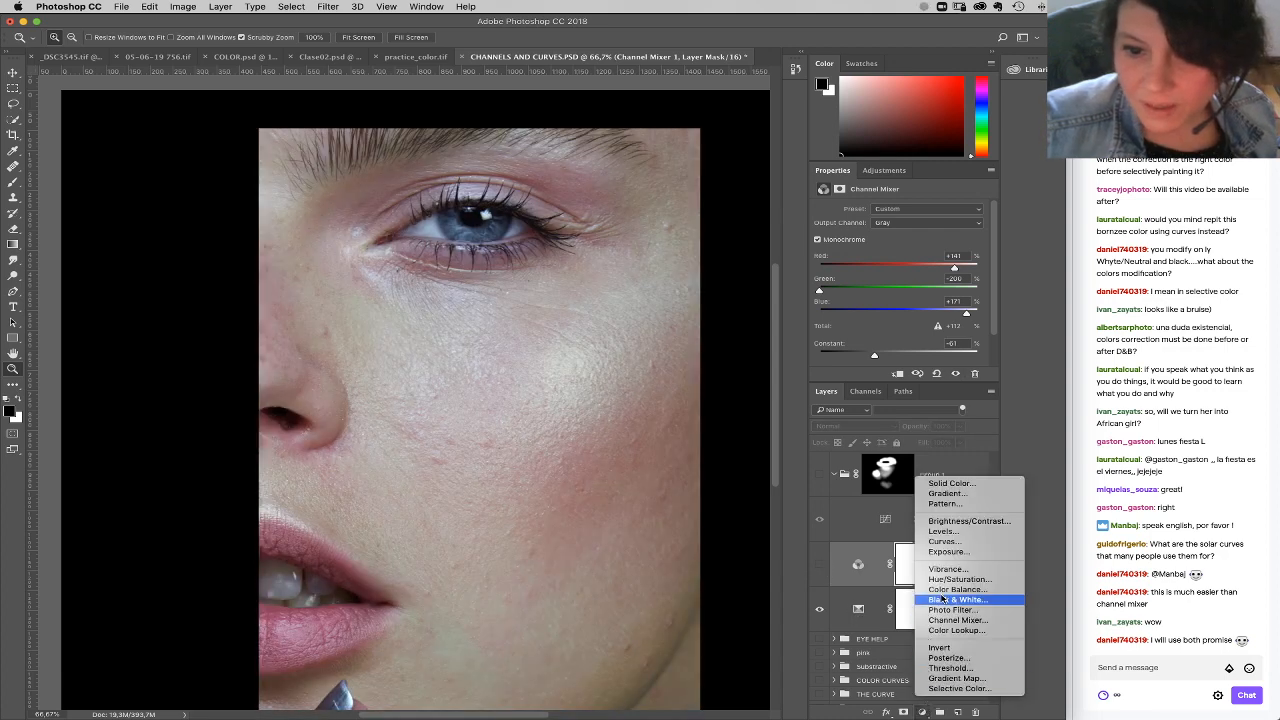
click(942, 600)
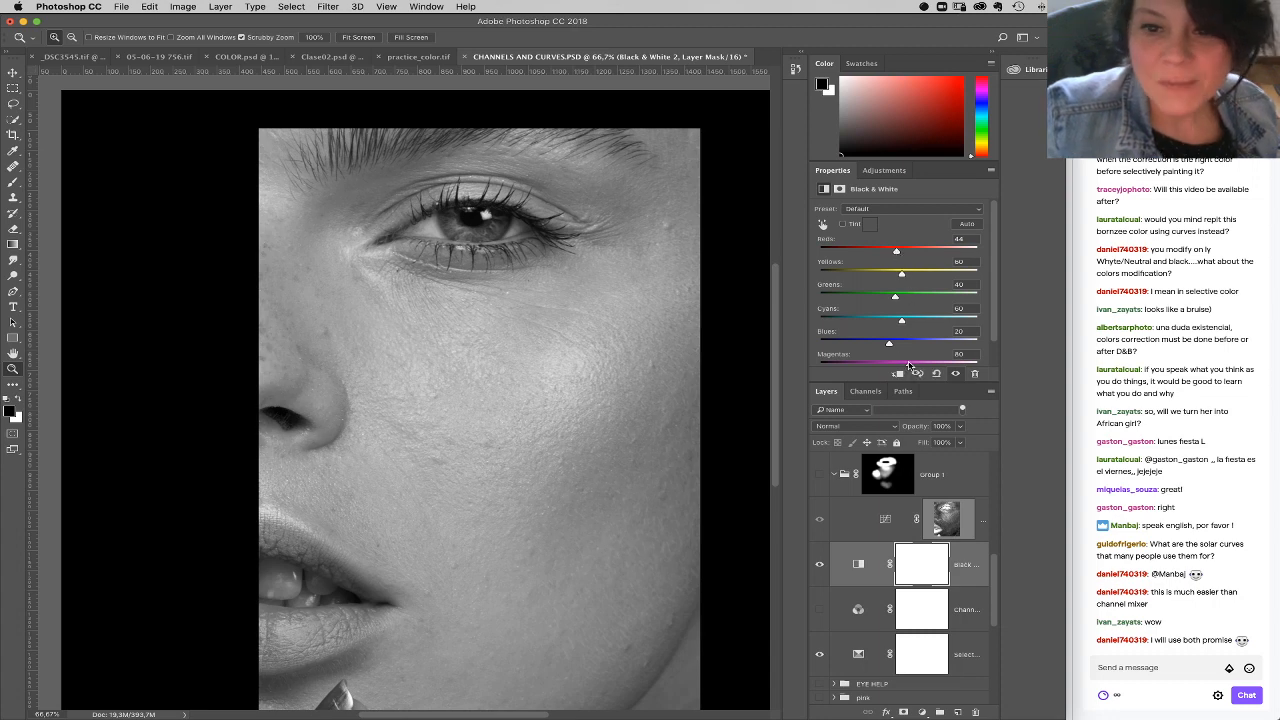
drag(985, 356, 990, 357)
drag(899, 271, 878, 272)
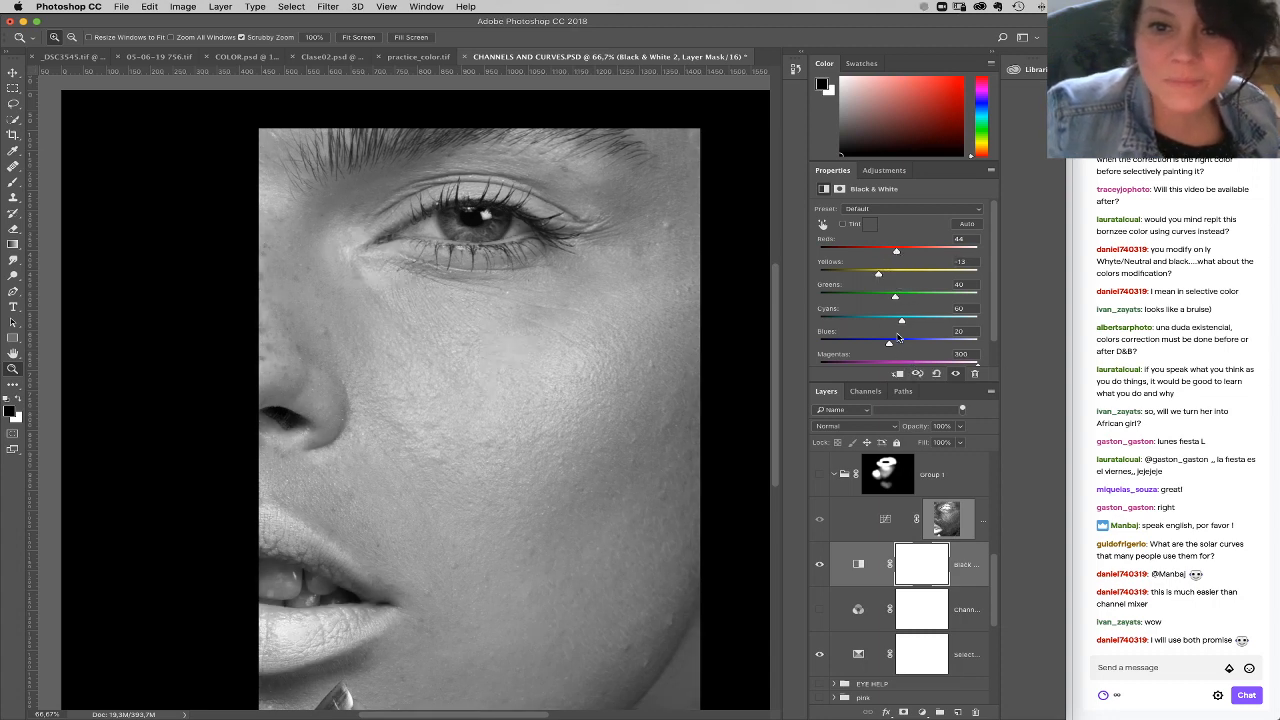
drag(890, 343, 977, 343)
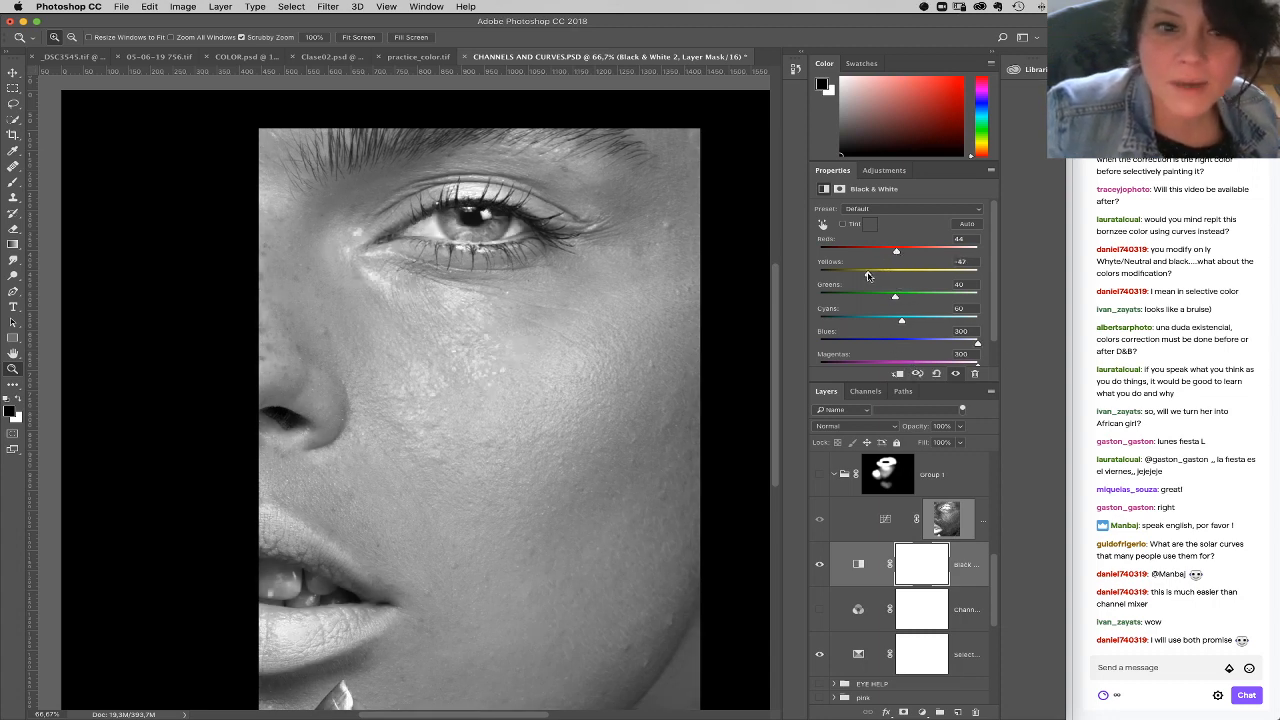
drag(858, 275, 858, 249)
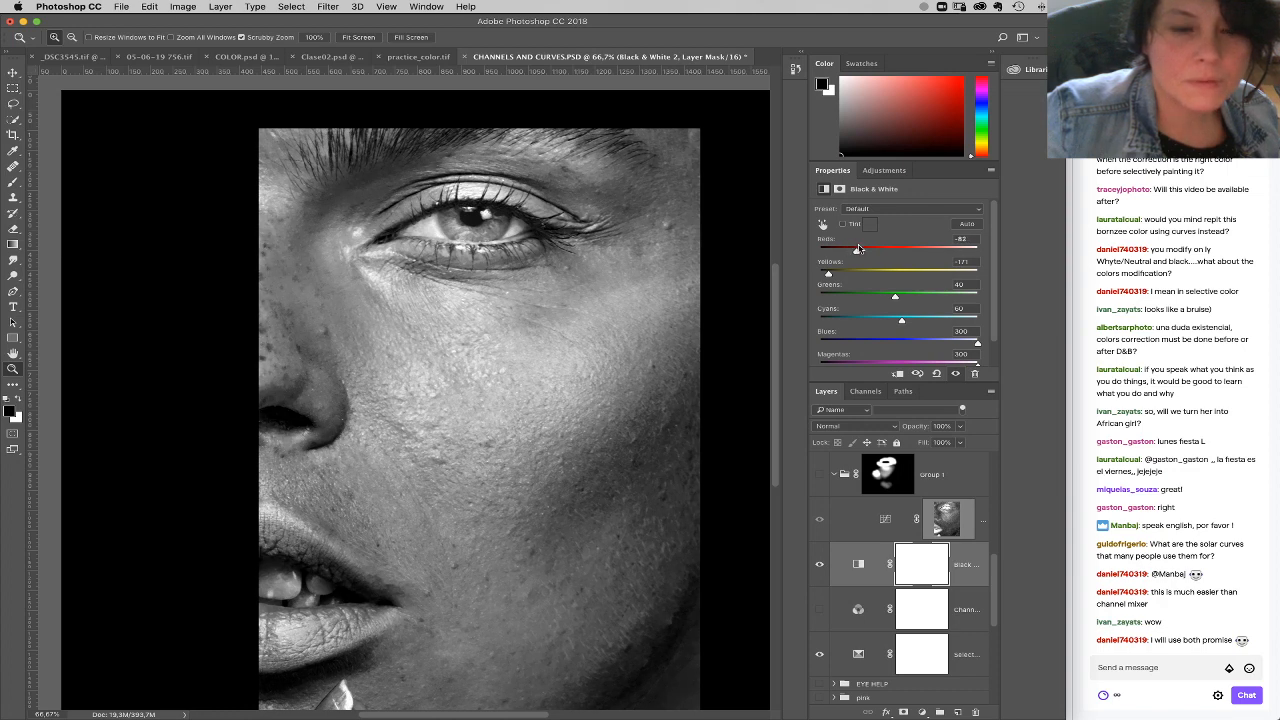
drag(970, 567, 975, 712)
Step: Move the Selective Color layer directly above Group 1 in the layer stack
click(883, 511)
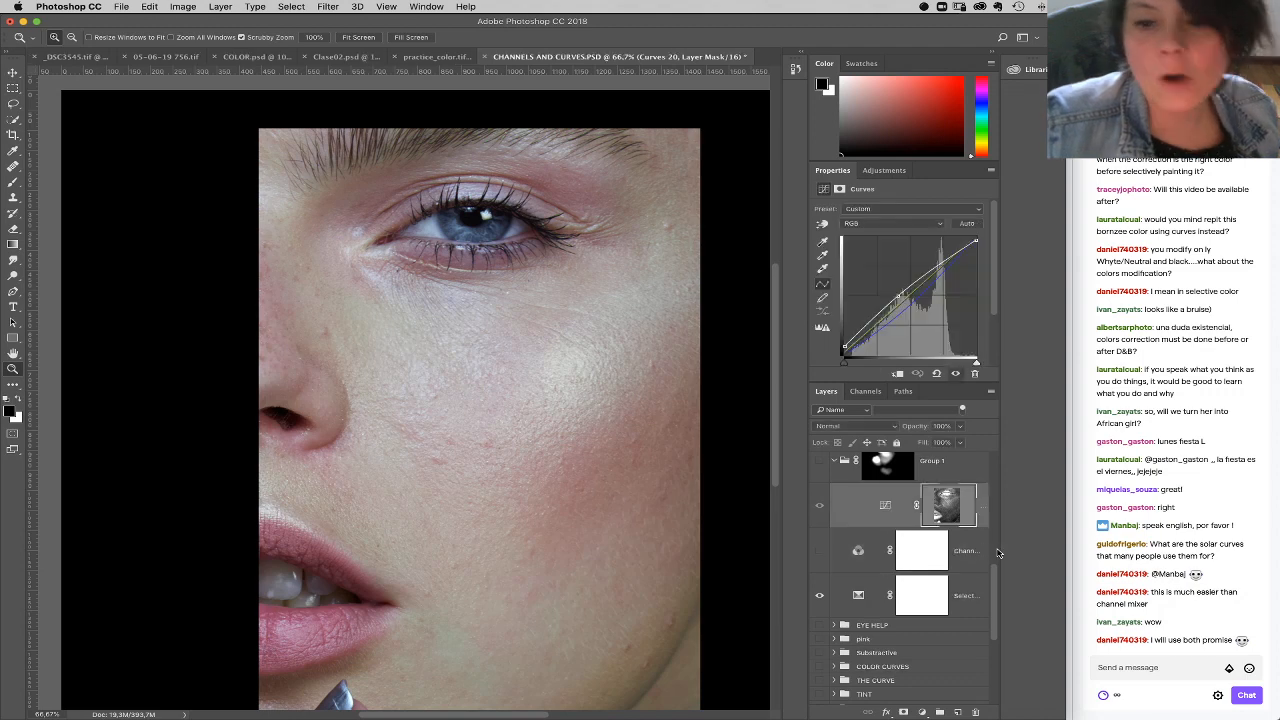
drag(996, 596, 994, 566)
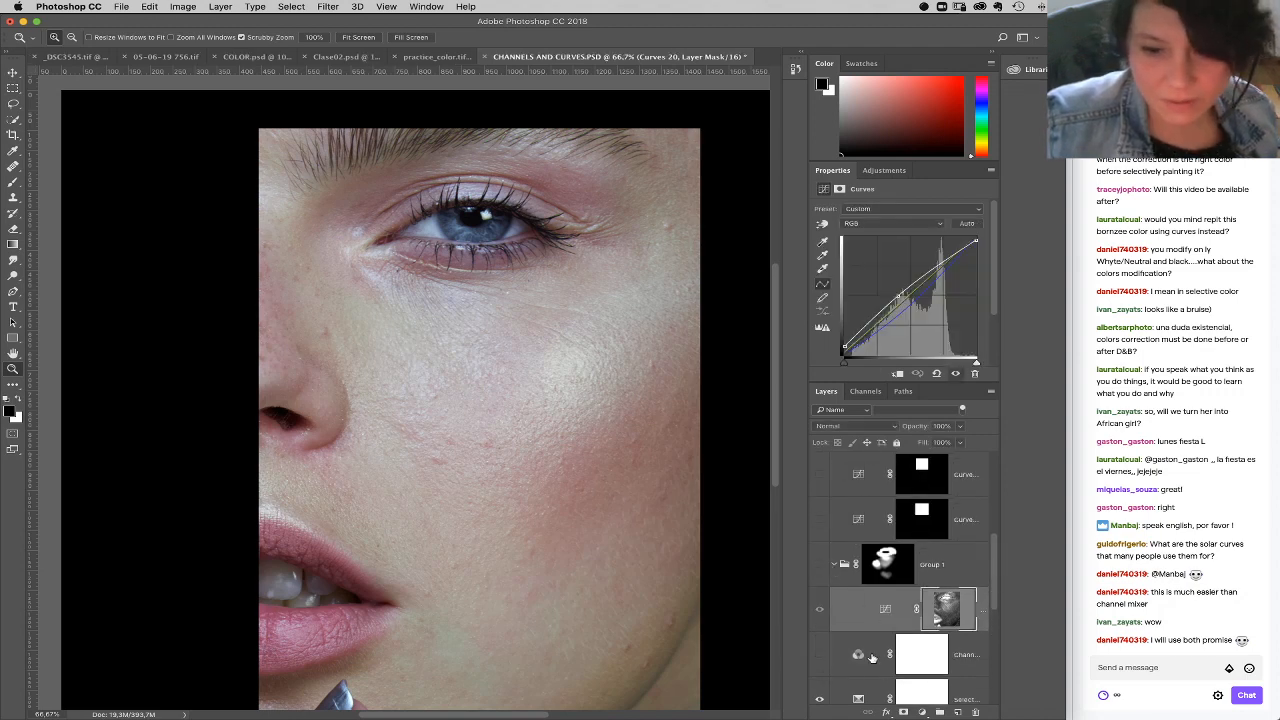
drag(860, 690, 860, 548)
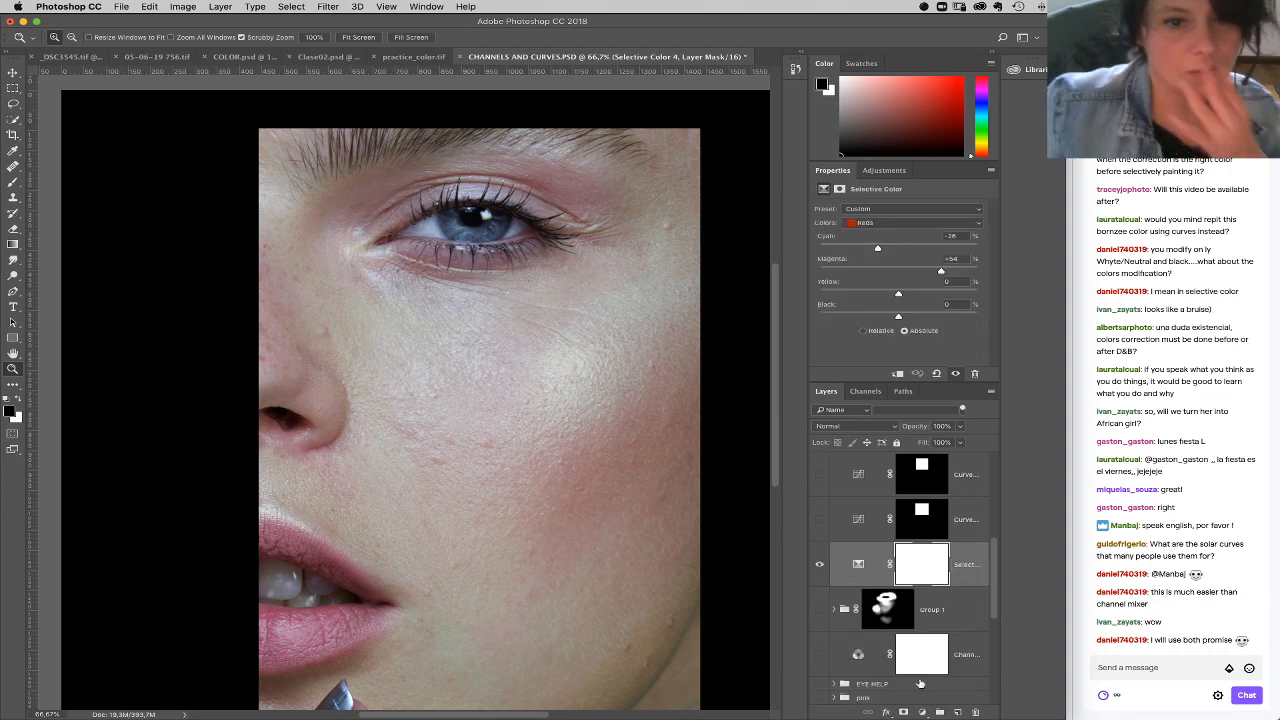
Step: Add a Black & White layer above Selective Color with Magentas 300, Yellows -200, Blues 300 and Reds -141
click(922, 712)
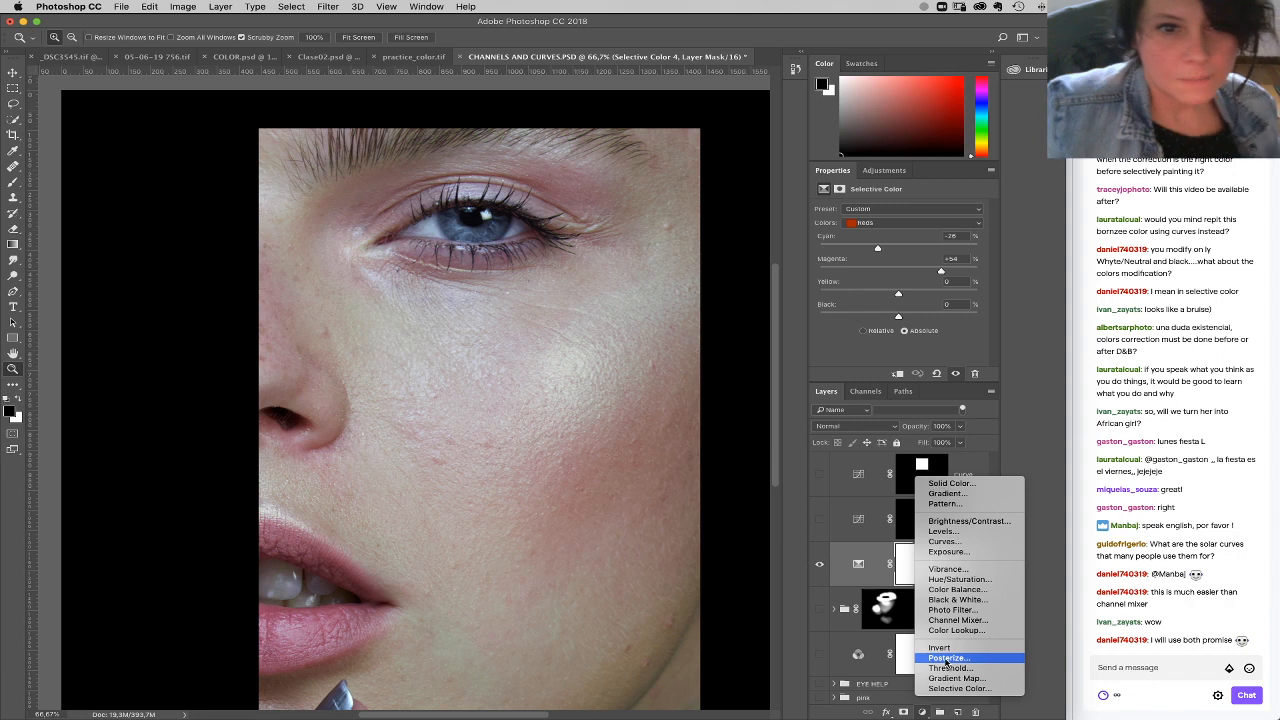
click(955, 599)
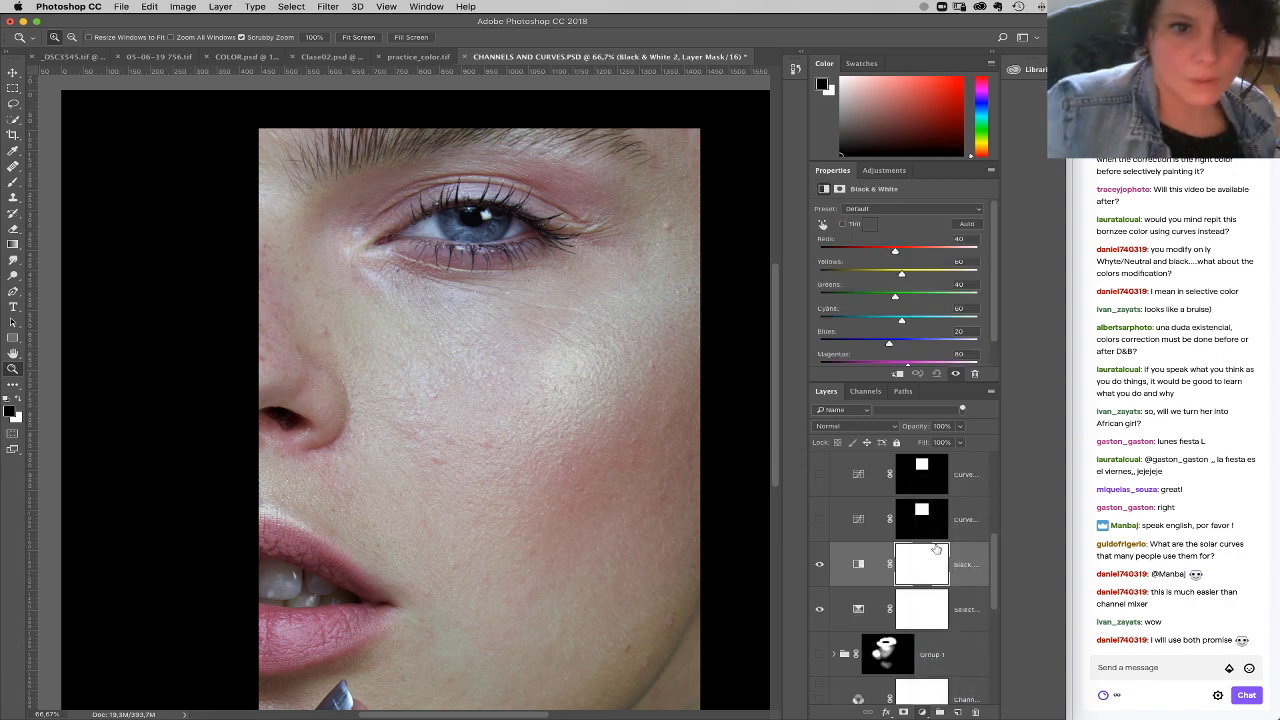
scroll(912, 365, down, 2)
drag(909, 338, 976, 340)
drag(855, 248, 794, 251)
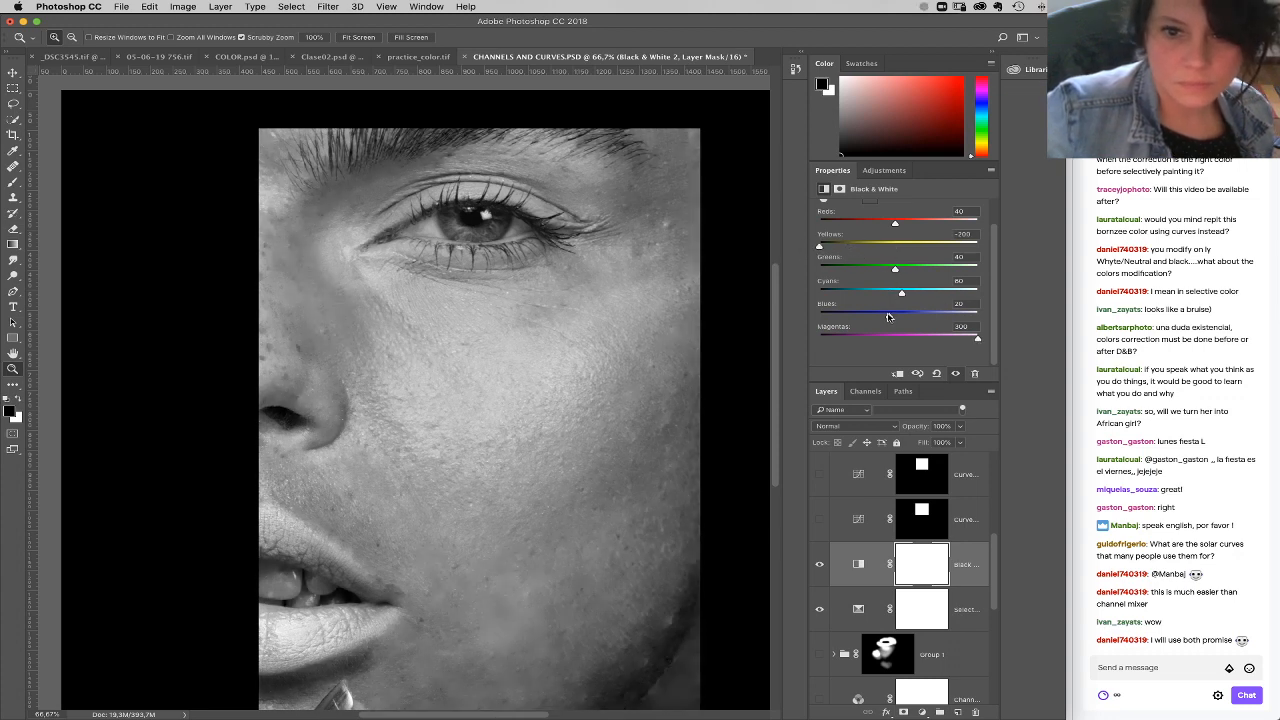
drag(887, 318, 980, 318)
drag(895, 223, 837, 221)
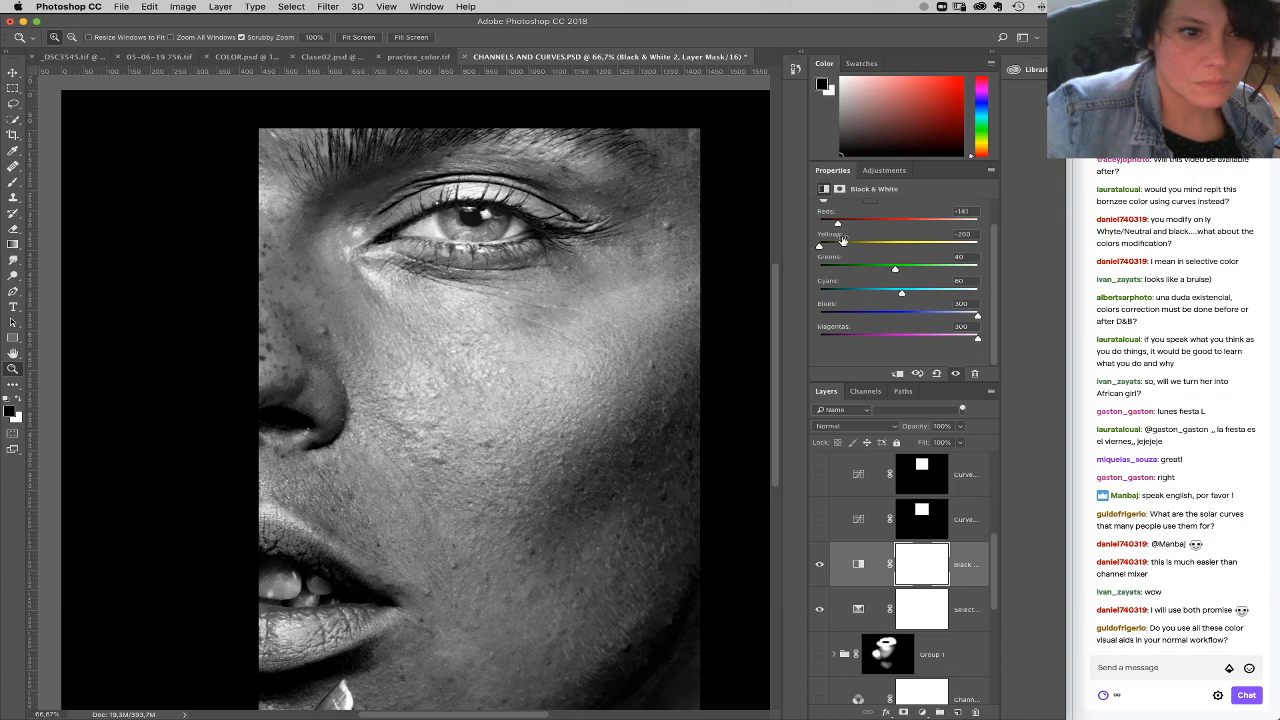
Step: Compare the portrait with and without the Black & White layer, and delete that layer
click(821, 567)
click(821, 567)
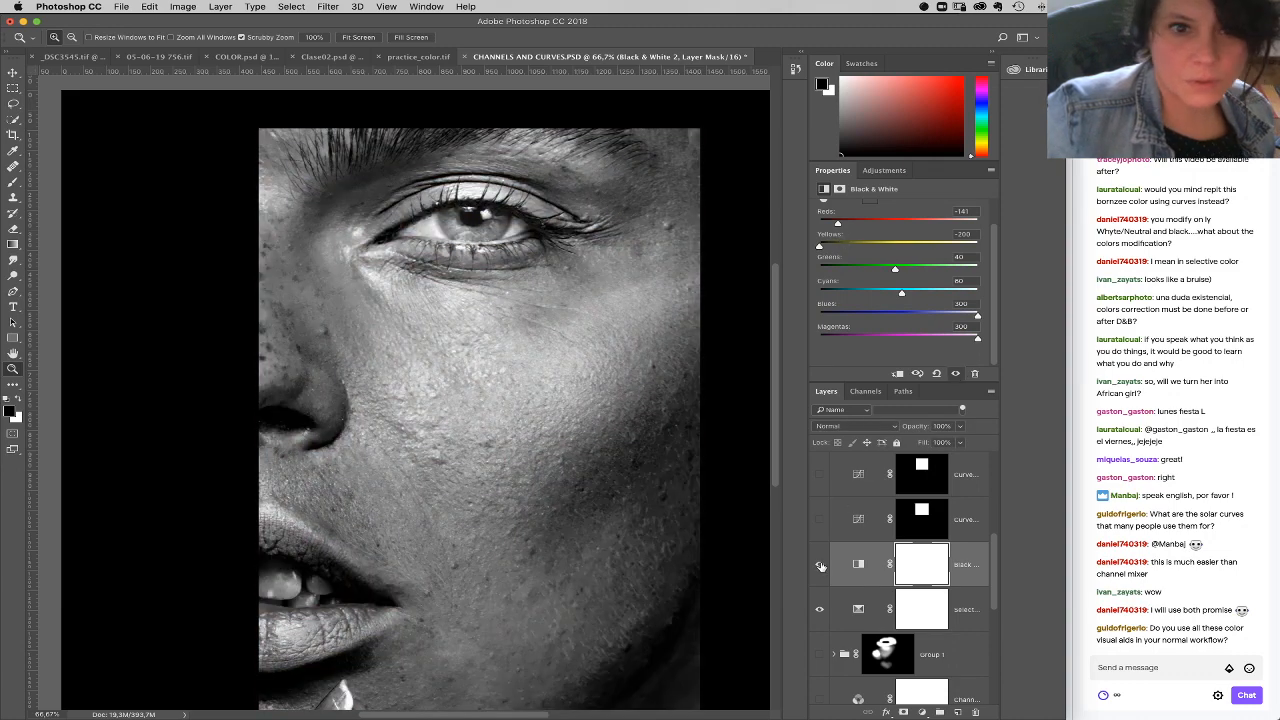
key(Delete)
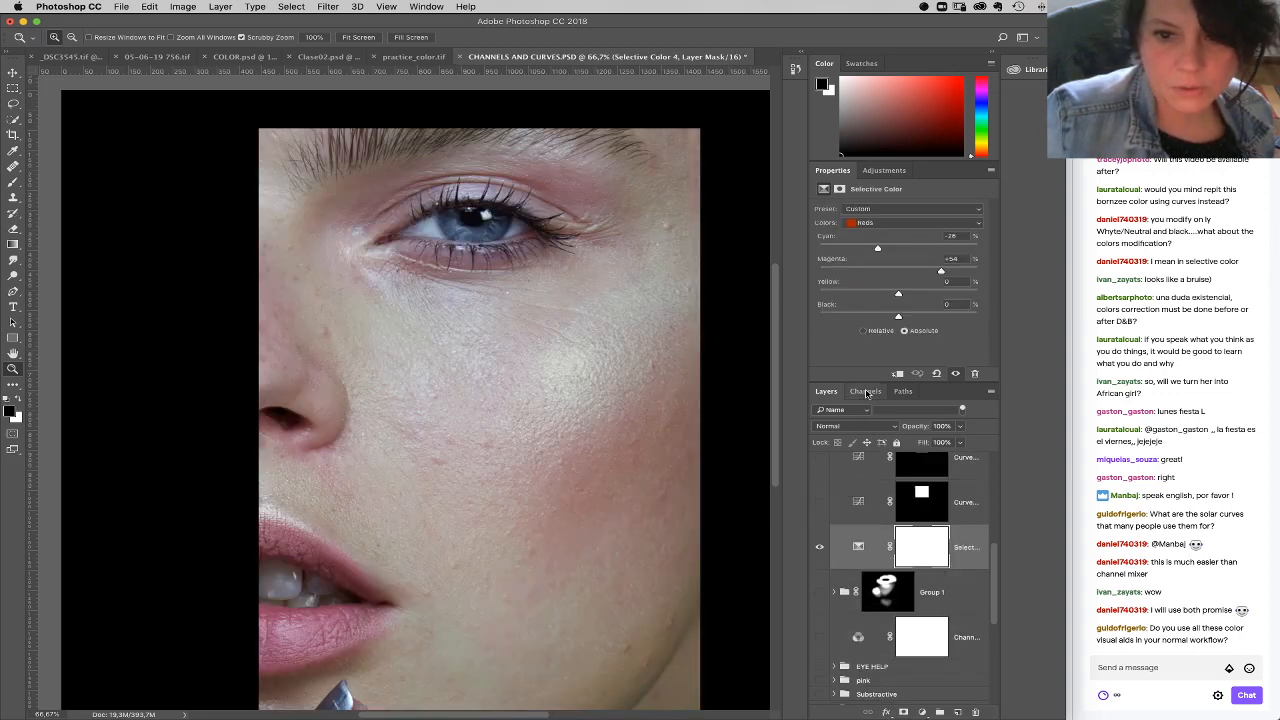
Step: Select the IMAGEN group, inspect the Red, Green and Blue channels individually, and return to the RGB composite and layer list
drag(1002, 615, 965, 687)
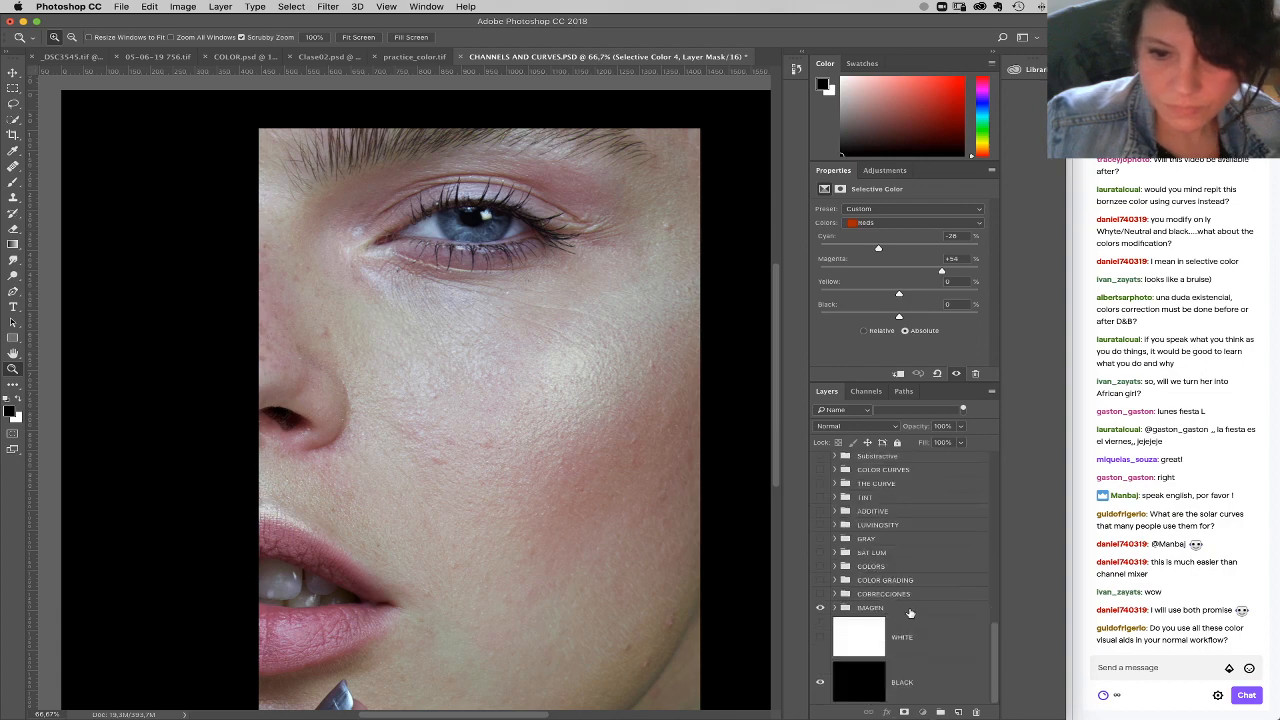
click(910, 612)
drag(997, 635, 980, 490)
click(866, 392)
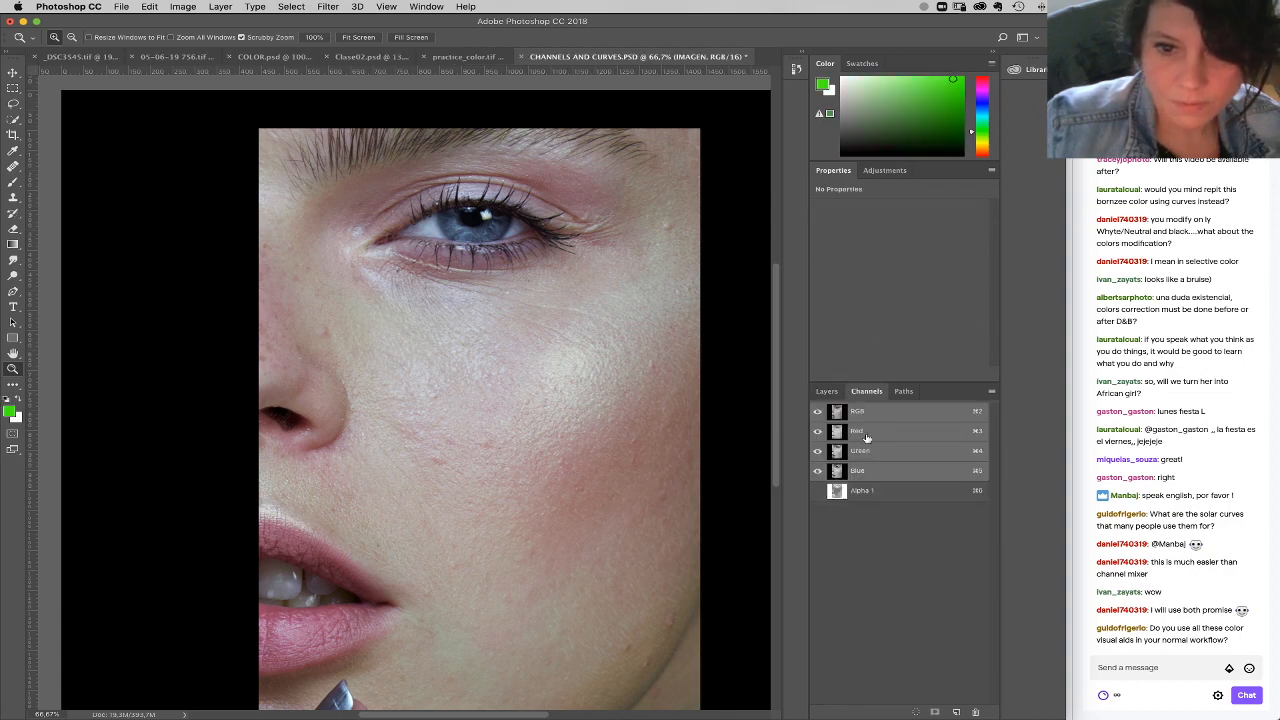
click(838, 435)
click(843, 451)
click(847, 469)
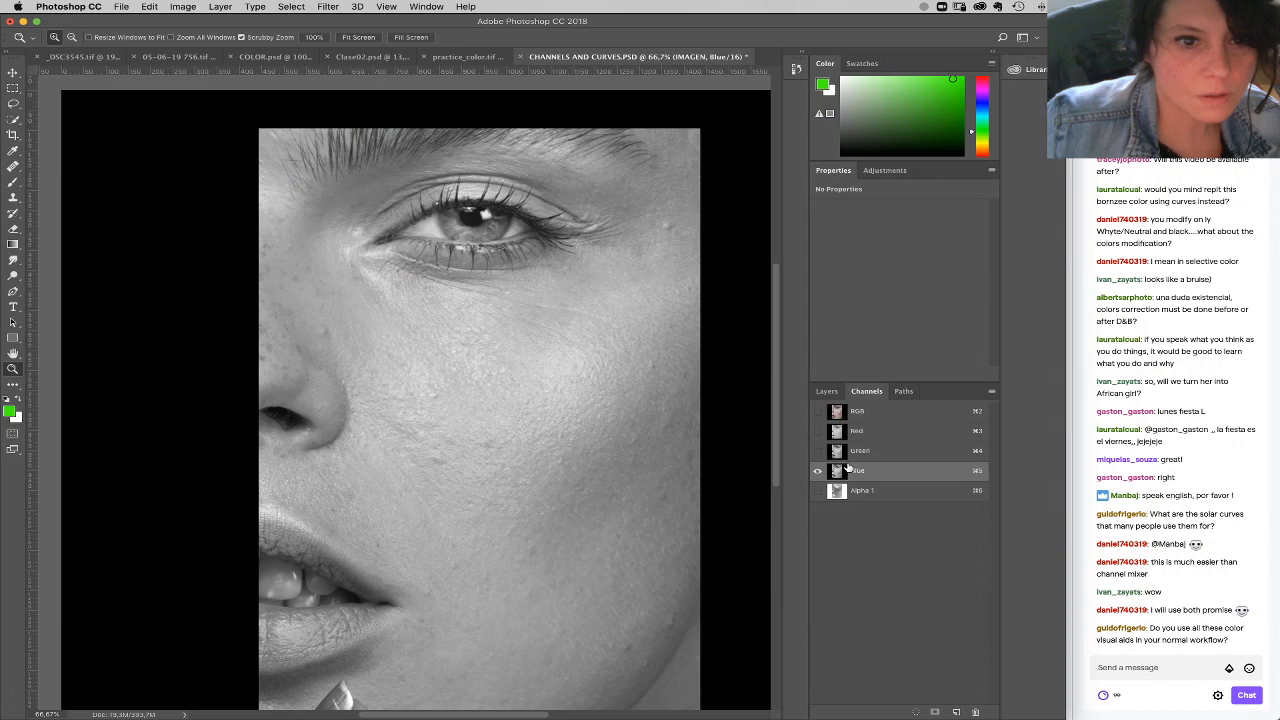
click(842, 412)
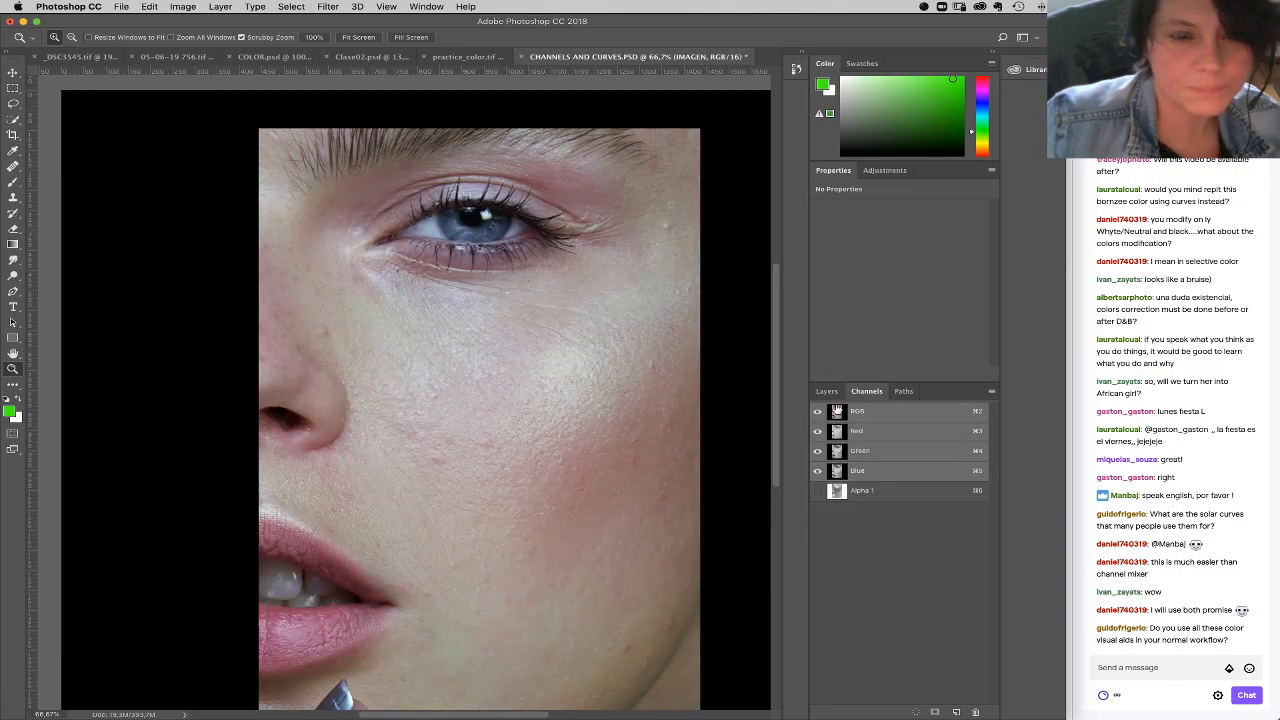
click(828, 392)
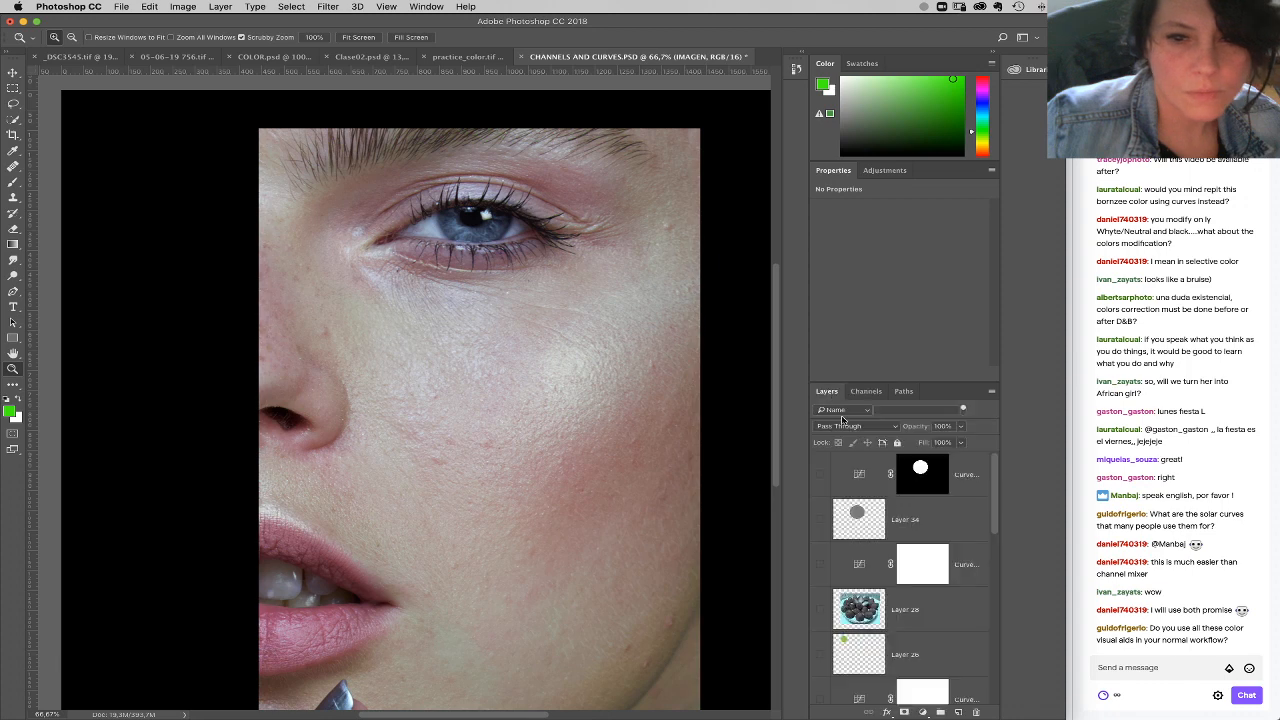
Step: Add a Black & White layer above Selective Color with Yellows -200, Magentas 300, Blues 300 and Reds -158
scroll(992, 570, down, 5)
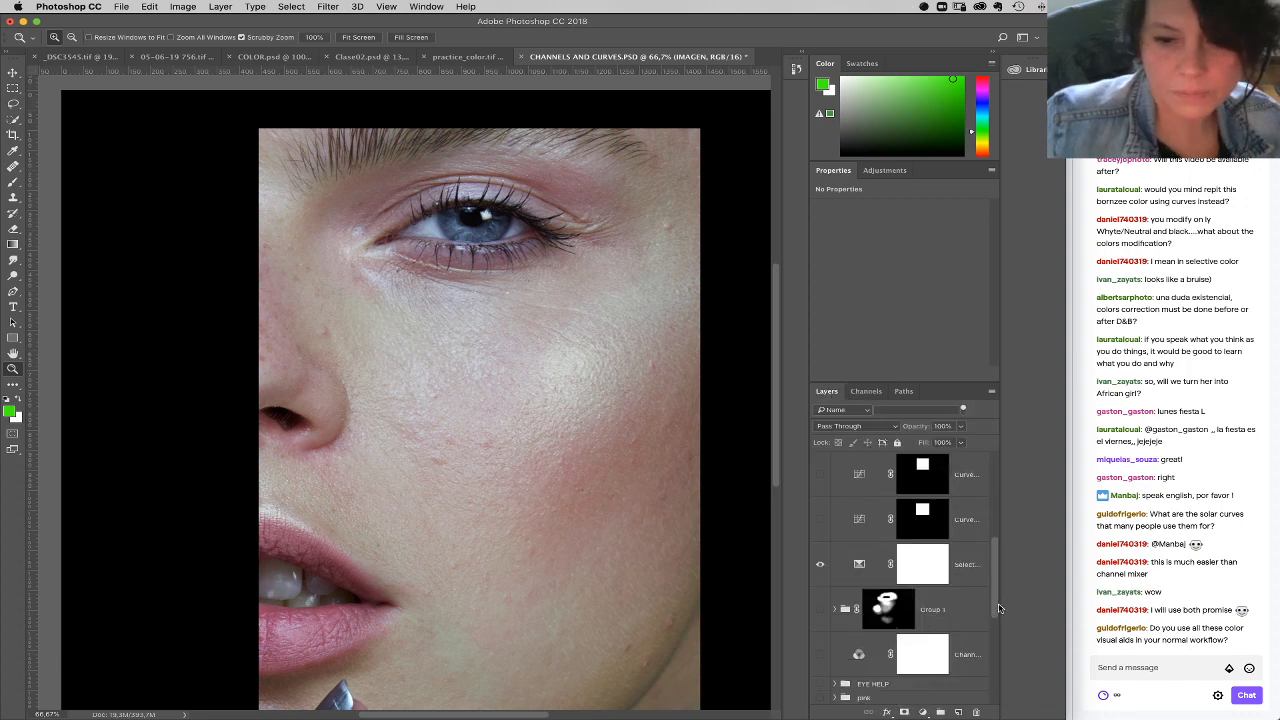
click(940, 564)
click(922, 711)
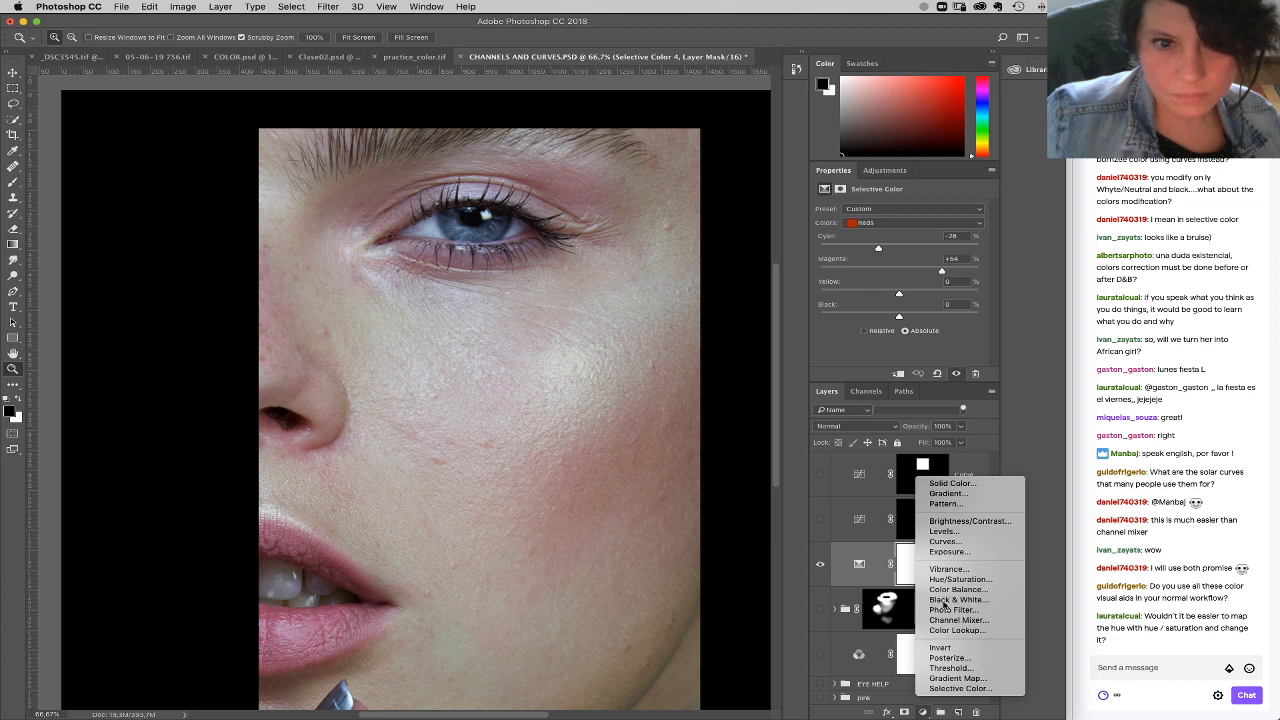
click(945, 600)
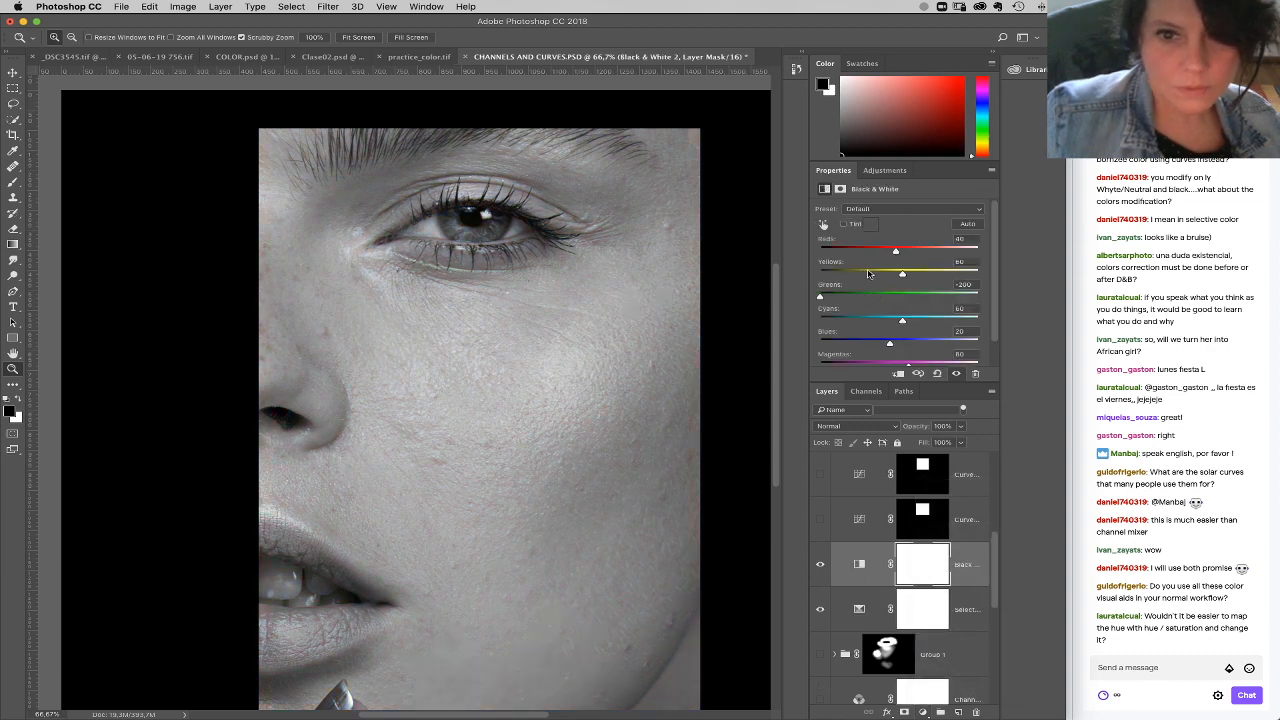
drag(865, 274, 820, 276)
drag(909, 363, 978, 363)
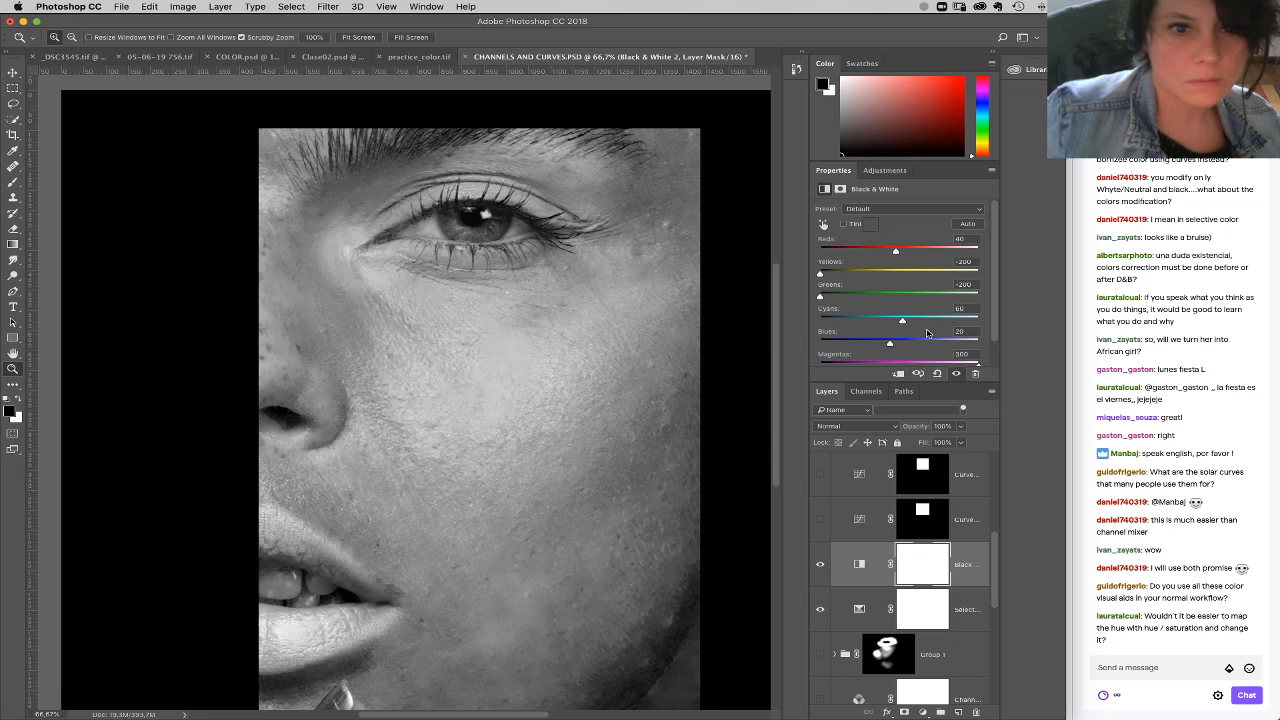
drag(896, 253, 866, 255)
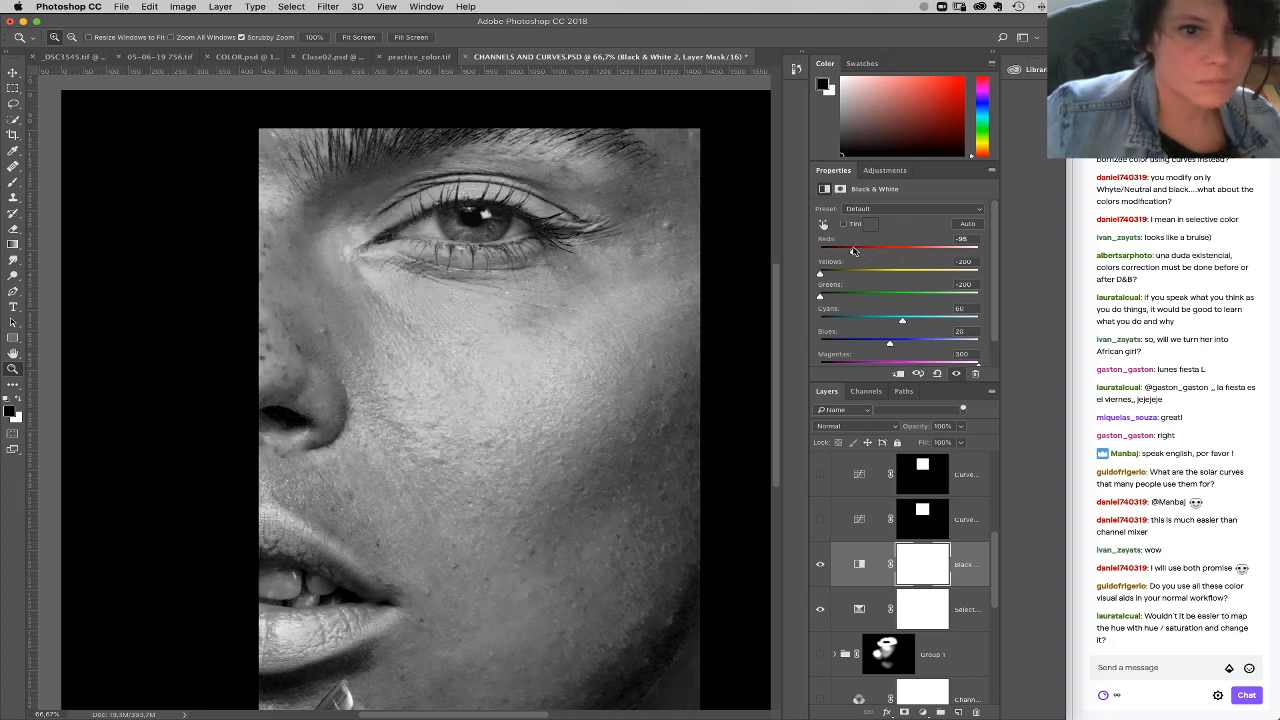
drag(847, 251, 840, 251)
drag(887, 340, 990, 341)
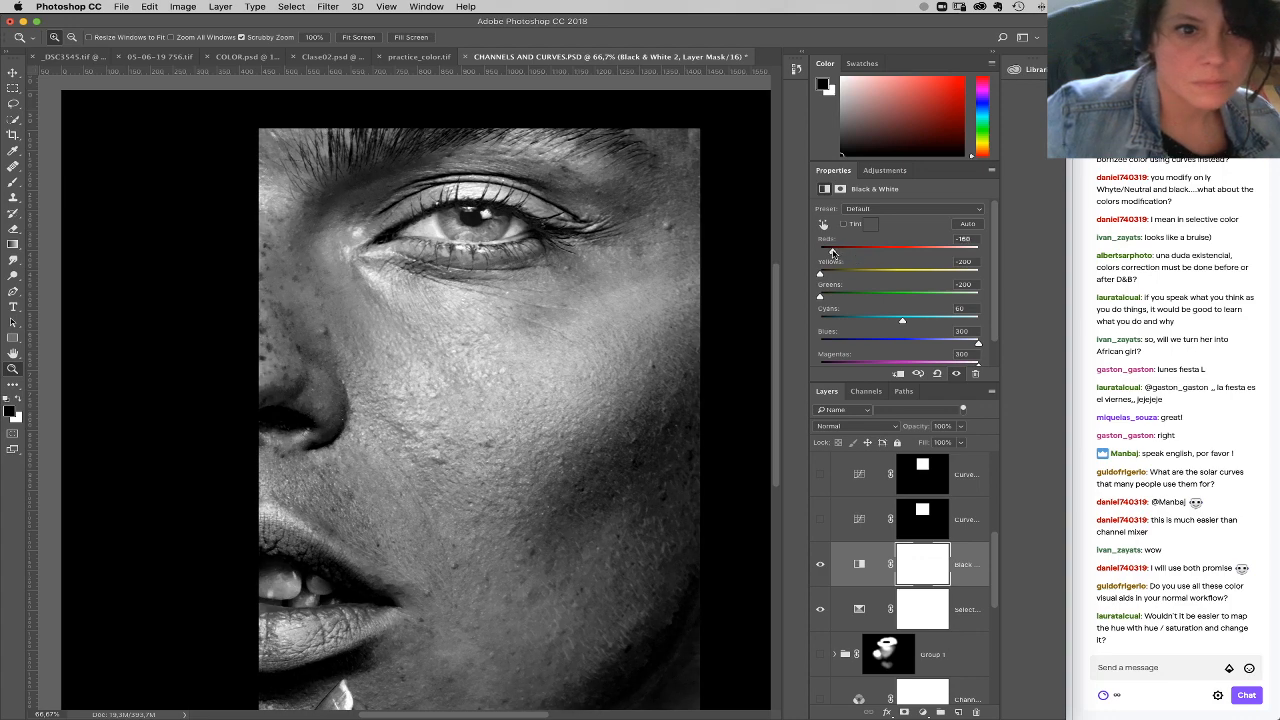
Step: Load the RGB composite's luminosity as a selection and add a Curves layer masked by it
click(866, 391)
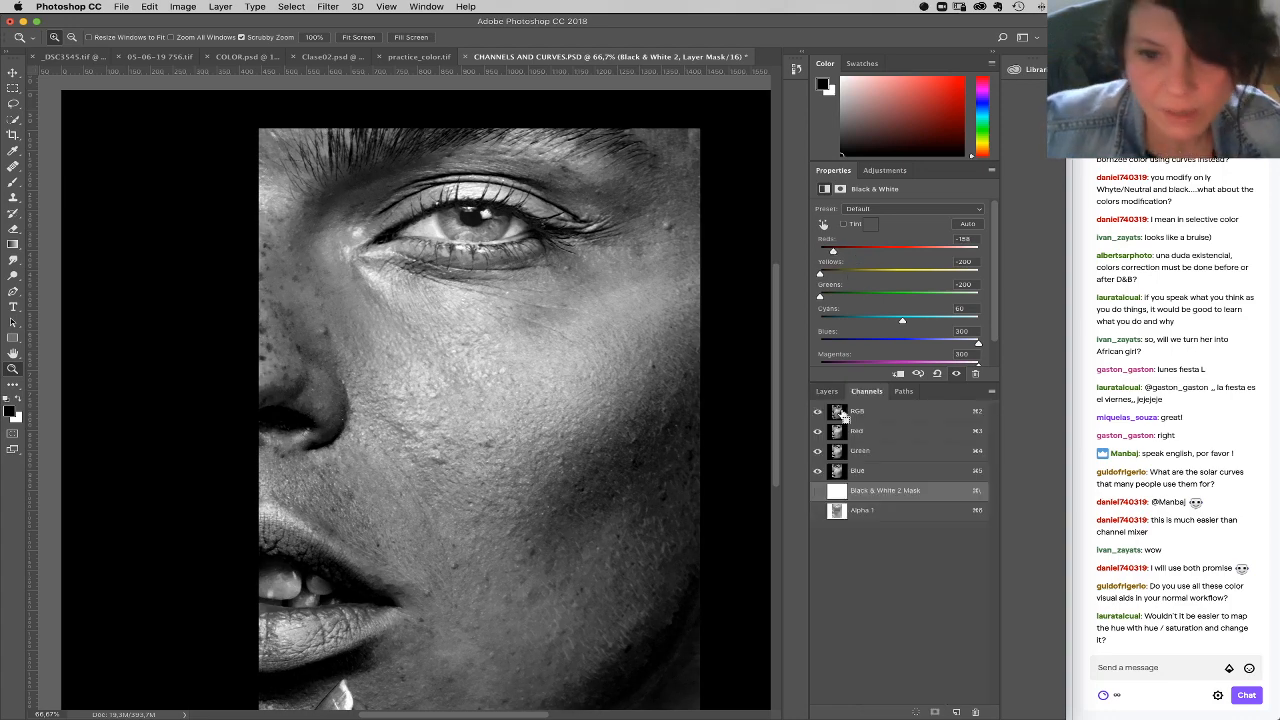
super+click(838, 412)
click(826, 391)
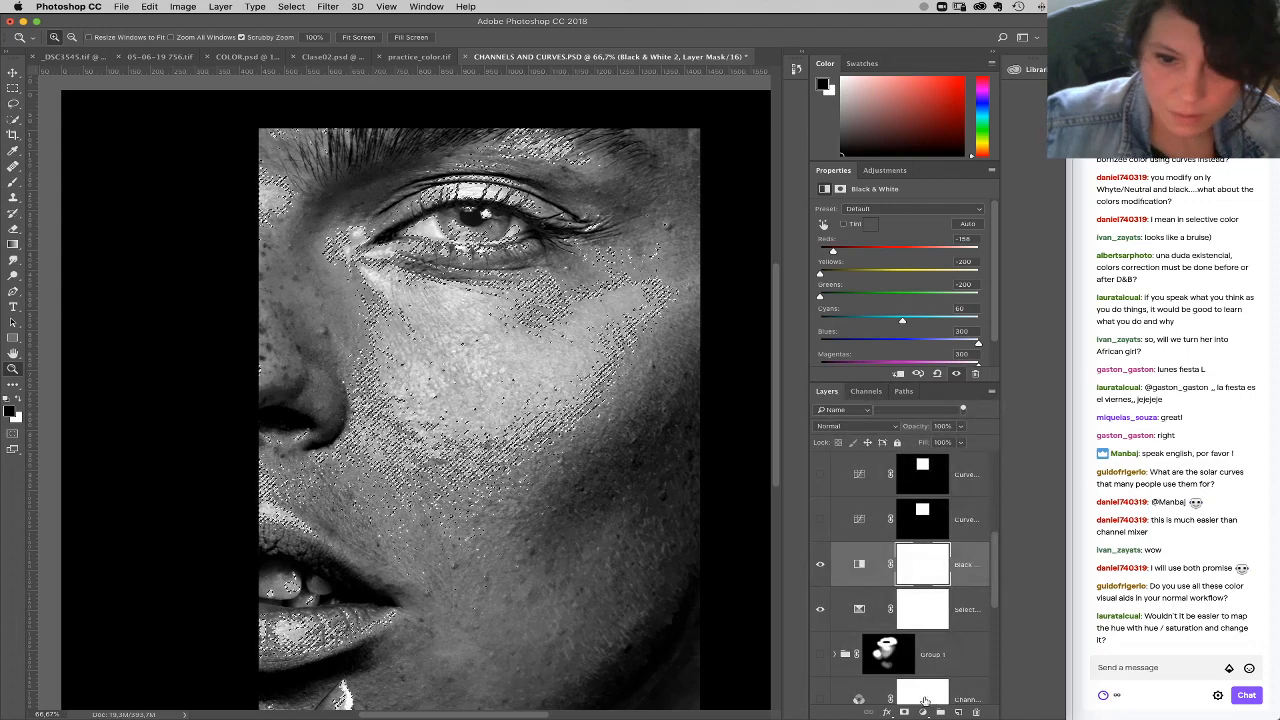
click(923, 713)
click(945, 540)
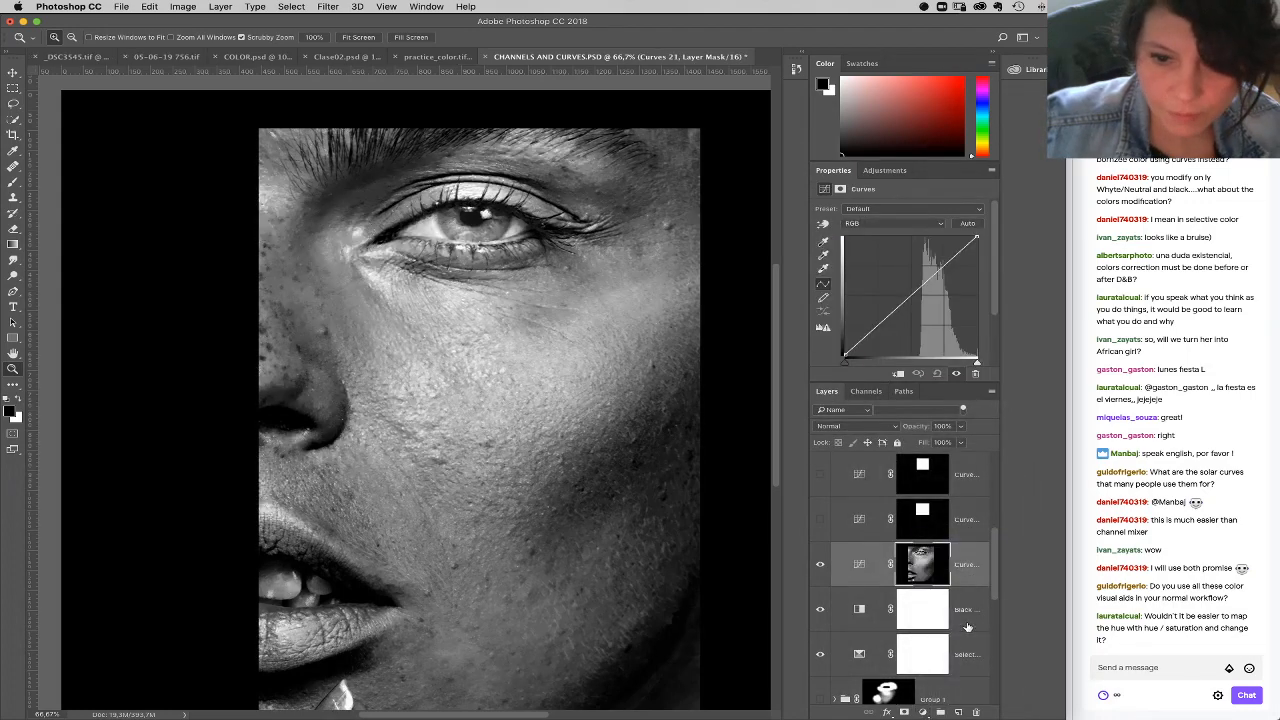
Step: Group the Black & White and Selective Color layers and name the group 2
click(968, 604)
shift+click(967, 658)
drag(967, 651, 940, 712)
double_click(868, 594)
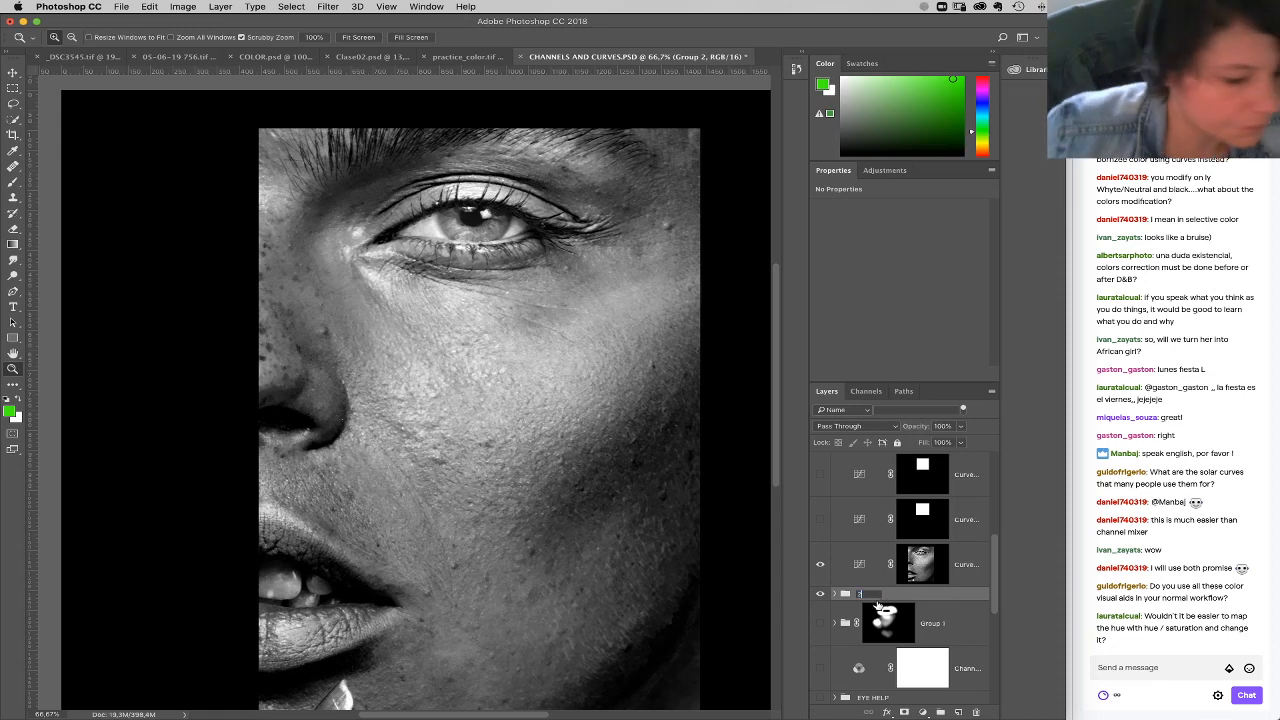
Step: Target the Curves layer's RGB composite channel and hide group 2 to see the portrait in color
click(906, 569)
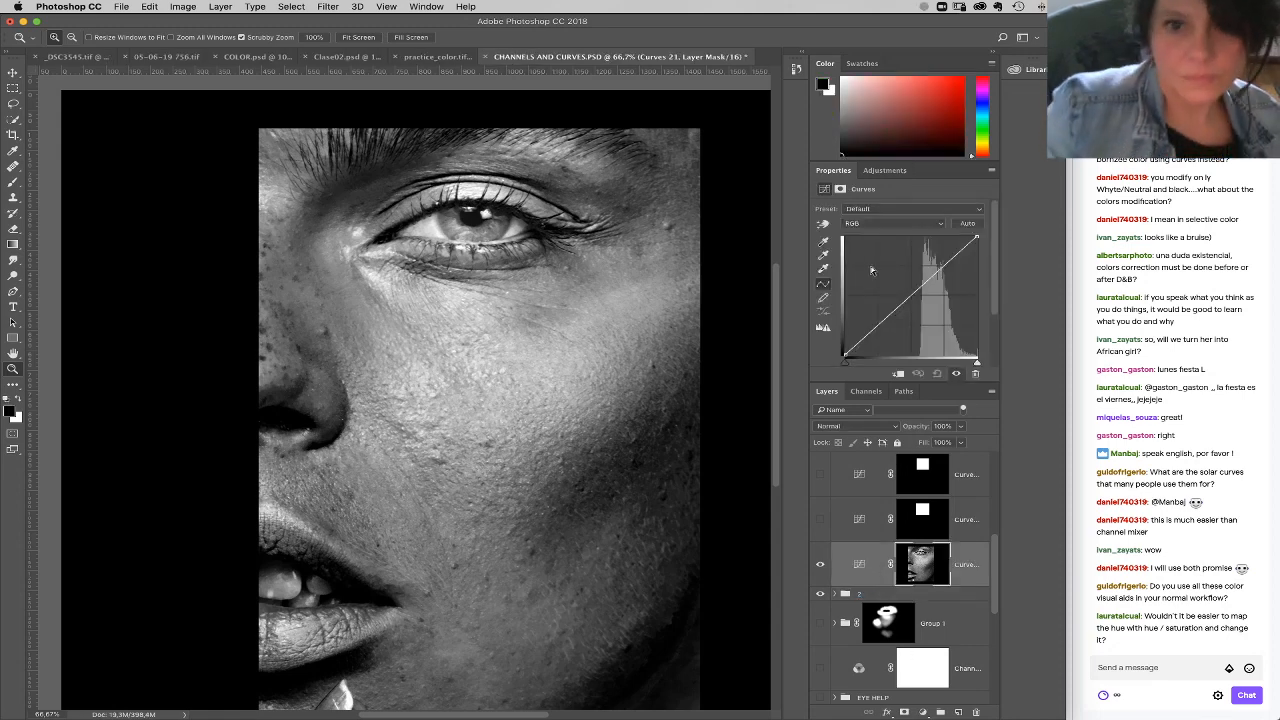
click(866, 392)
click(883, 411)
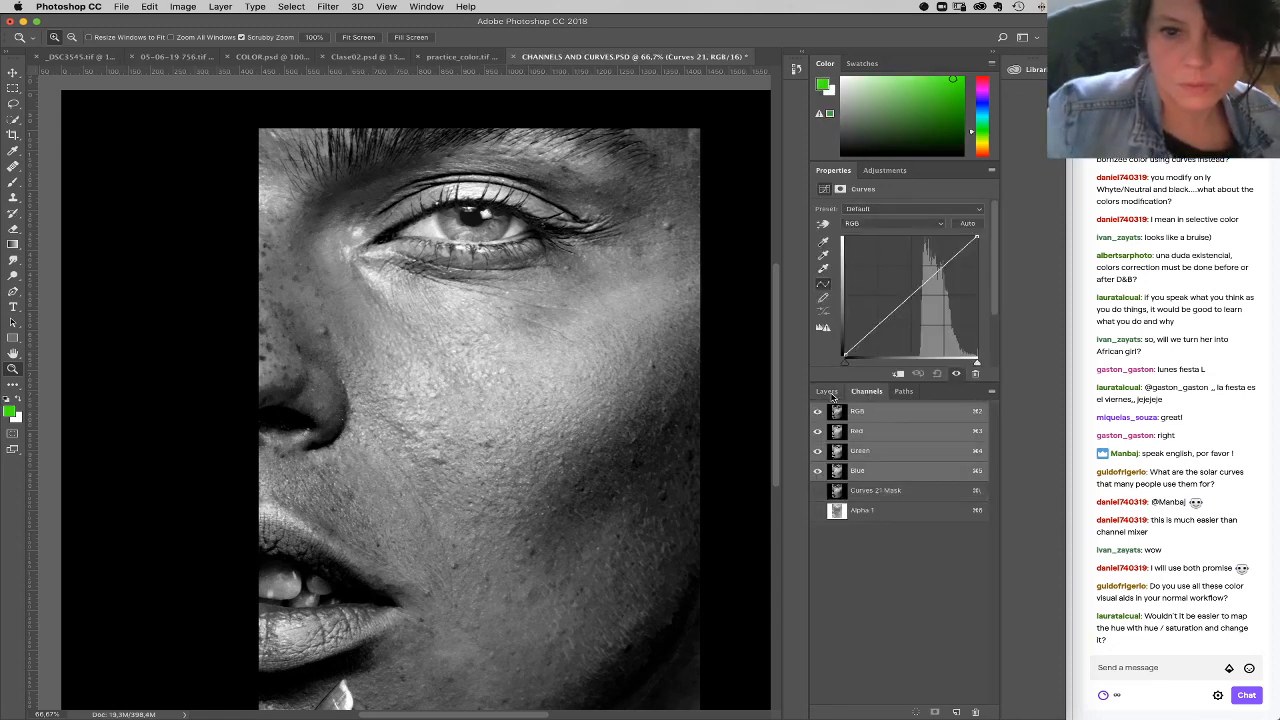
click(828, 392)
click(868, 391)
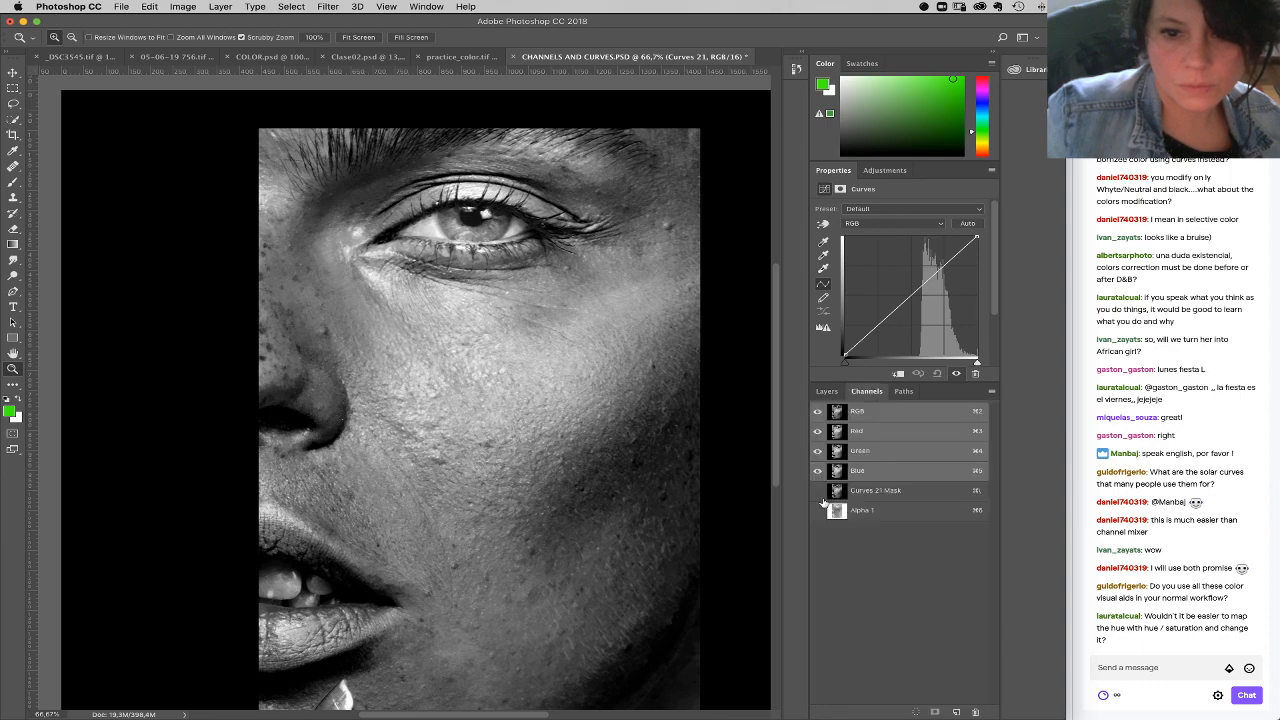
click(827, 391)
click(820, 594)
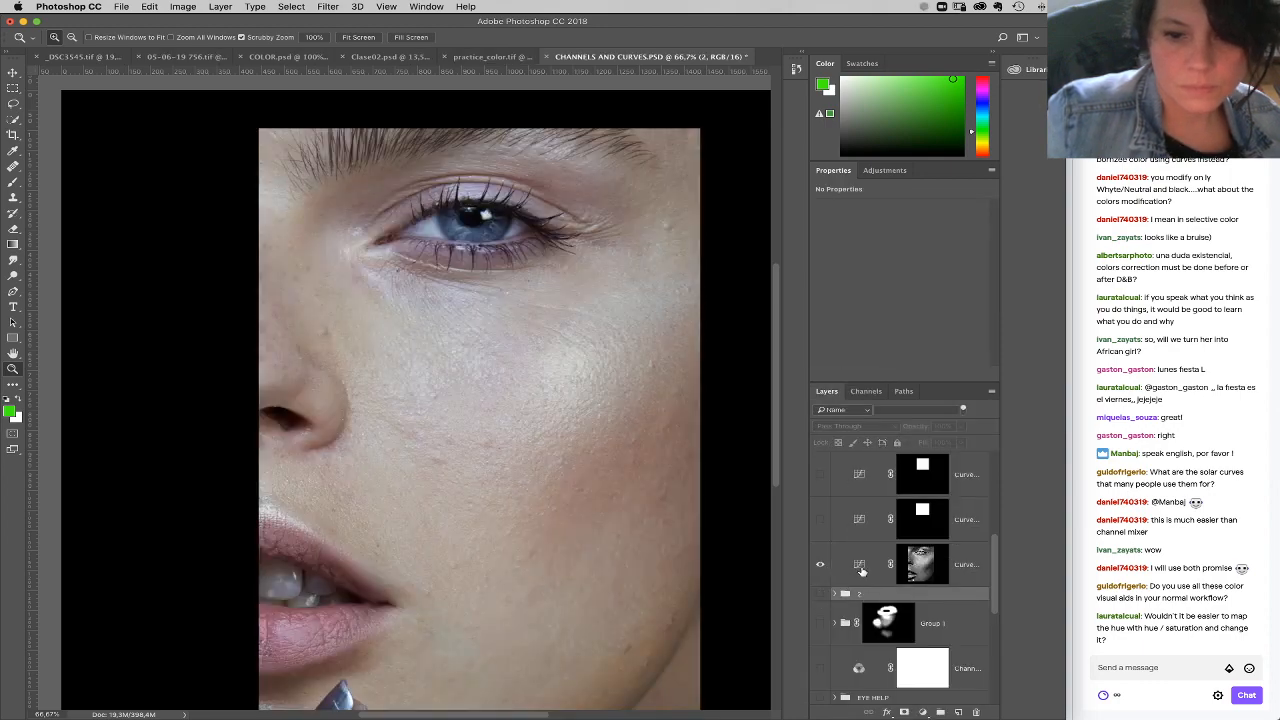
Step: Pull the Blue curve's midtones slightly down on the masked Curves layer
click(922, 564)
click(883, 226)
click(870, 240)
click(872, 226)
click(872, 231)
click(913, 301)
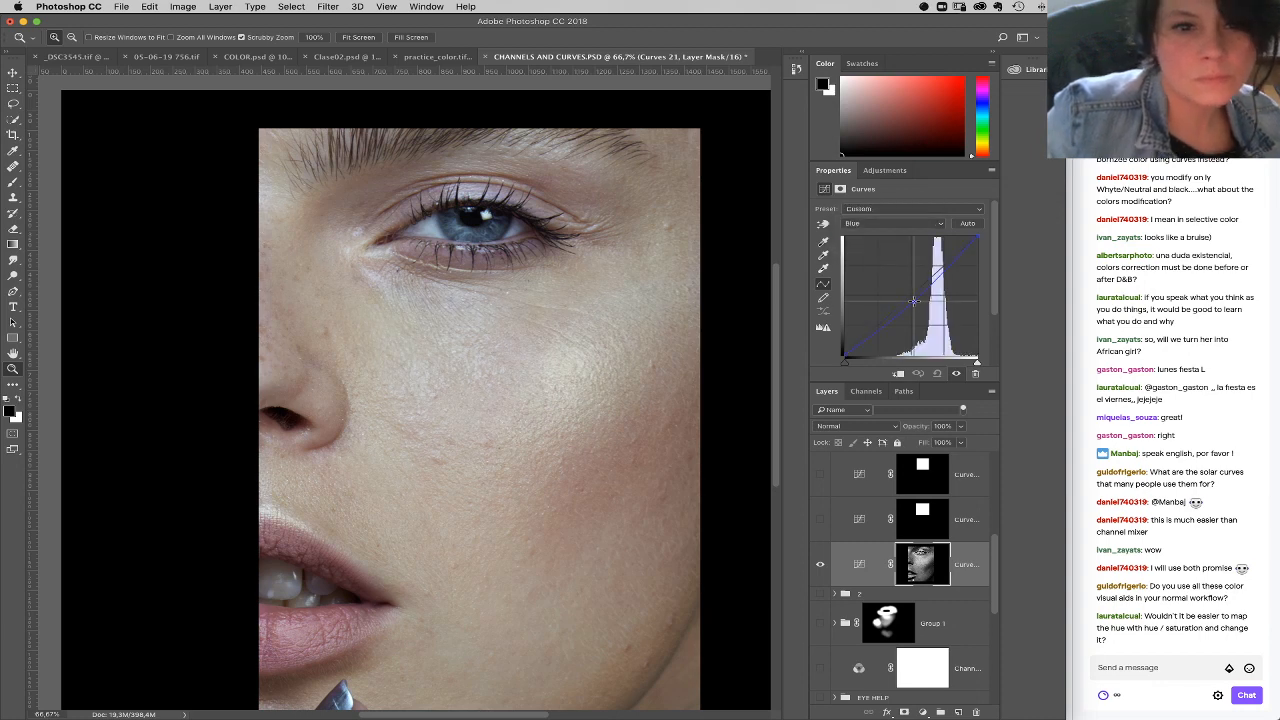
drag(913, 301, 915, 302)
Step: Raise the midtones of the RGB curve and adjust the Green curve's black point on the same Curves layer
click(883, 224)
click(875, 193)
drag(904, 297, 899, 287)
click(893, 223)
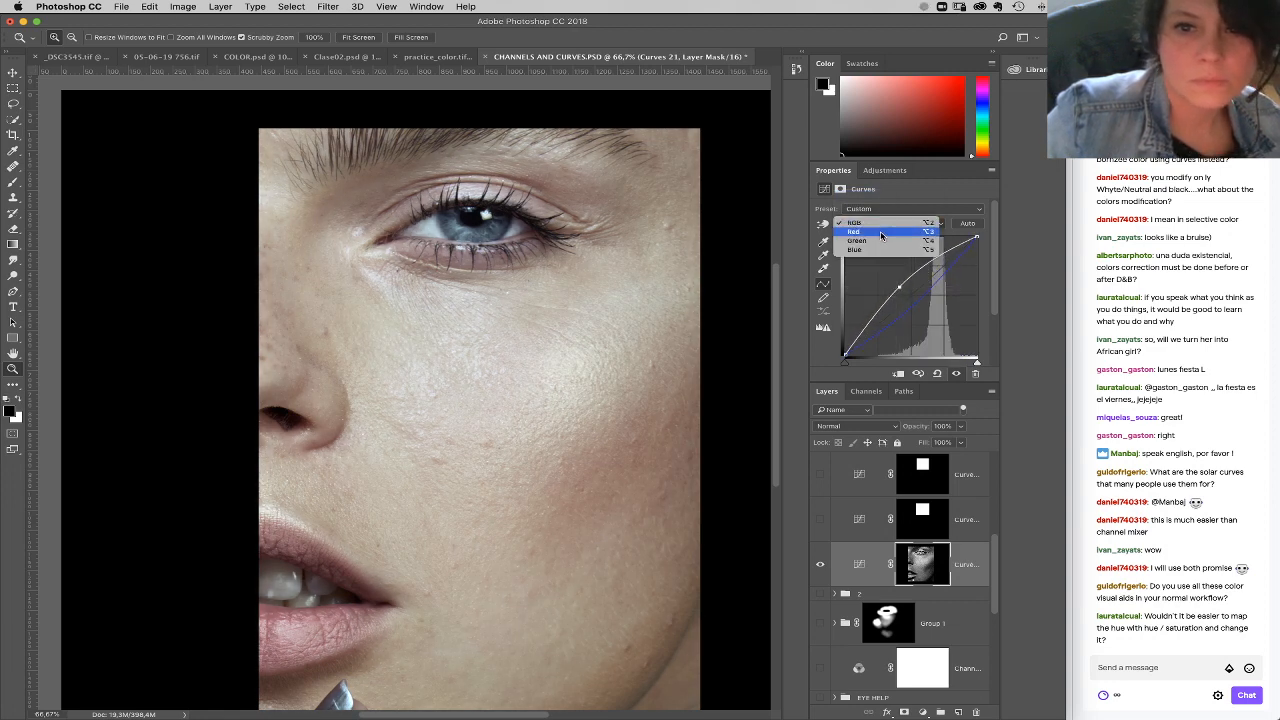
click(857, 241)
drag(845, 355, 844, 356)
Step: Put the Curves layer in a group with a black mask and paint white around the eye with an enlarged brush
drag(868, 563, 942, 711)
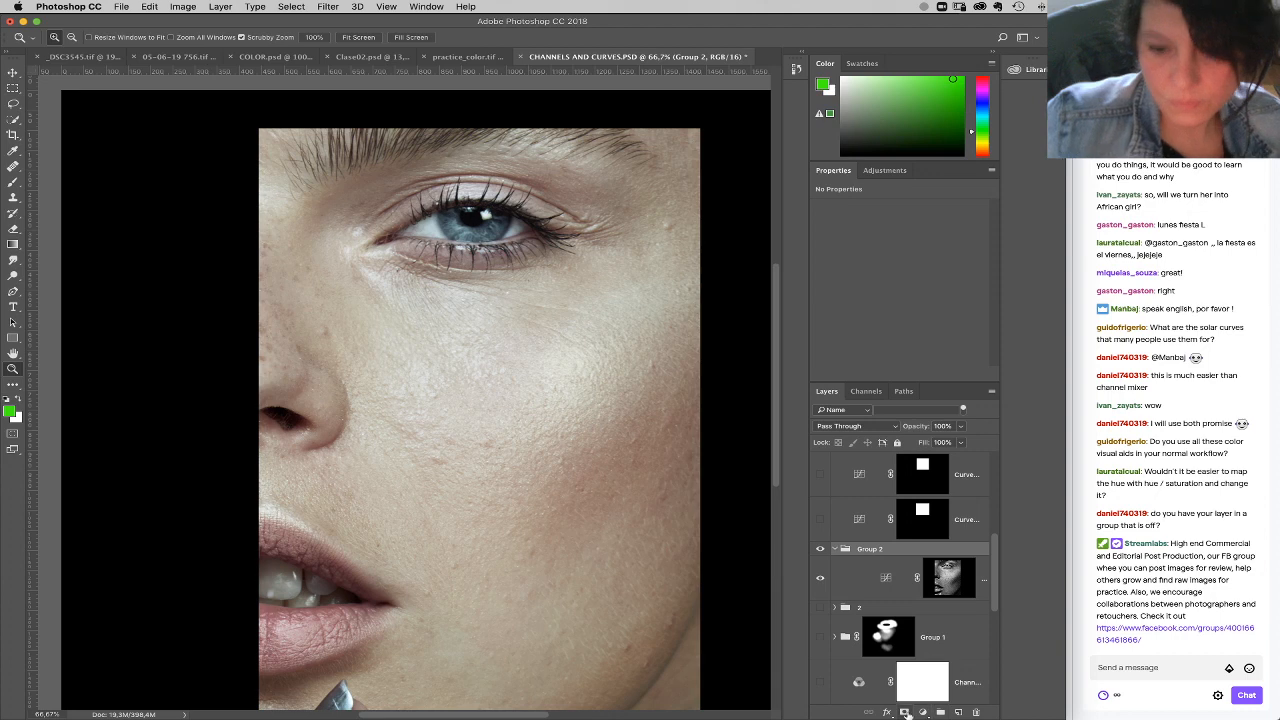
alt+click(905, 712)
key(b)
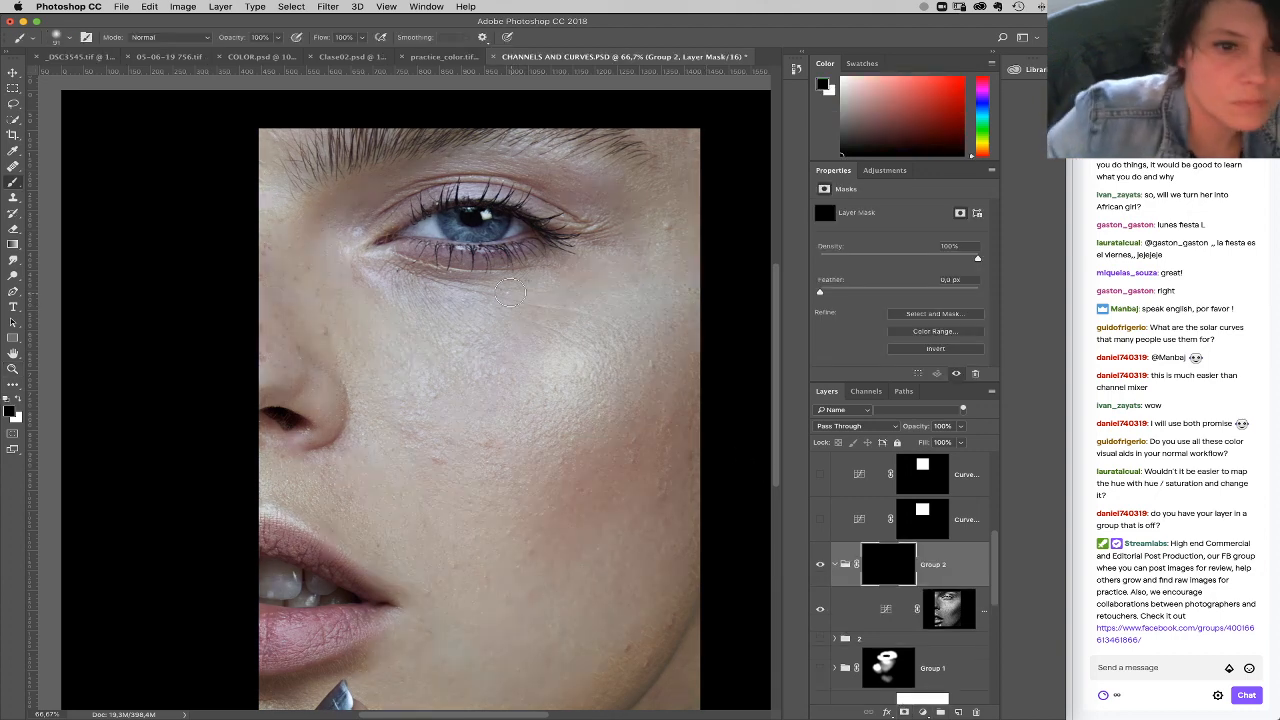
key(x)
drag(405, 247, 558, 232)
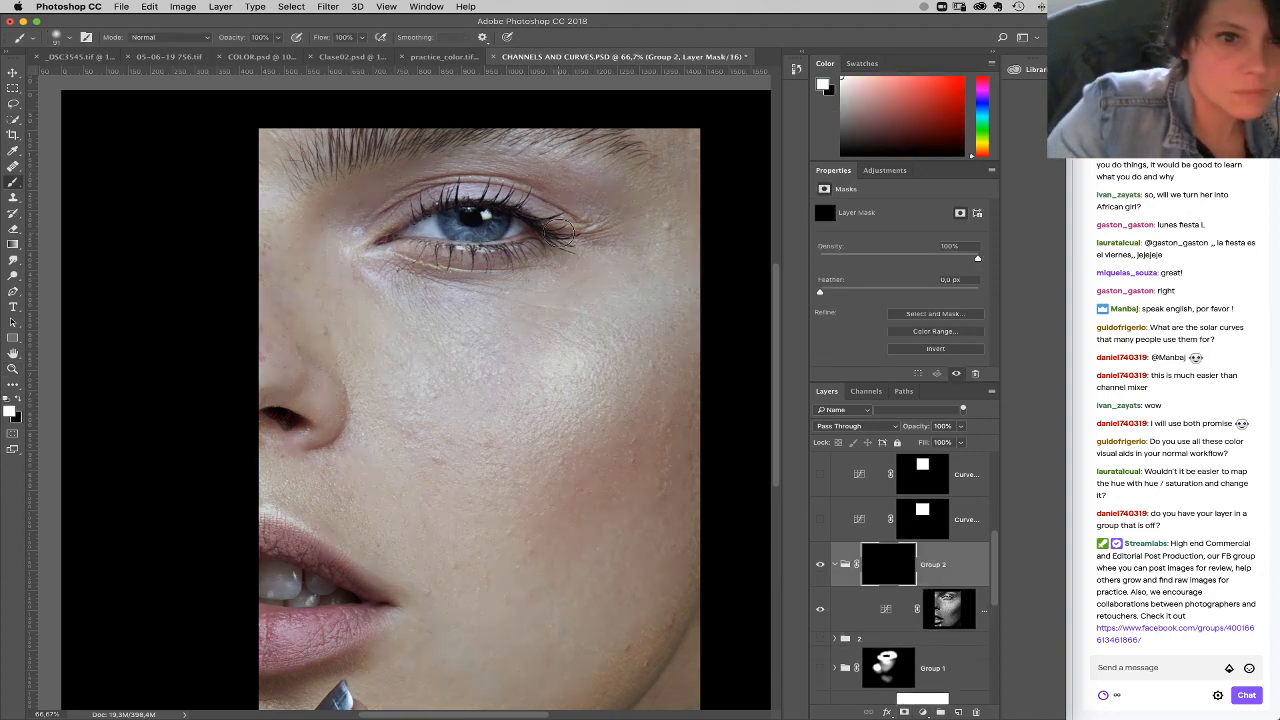
right_click(528, 261)
click(641, 296)
mouse_move(566, 197)
mouse_down()
mouse_move(563, 184)
mouse_move(593, 189)
mouse_move(435, 191)
mouse_move(451, 190)
mouse_move(417, 197)
mouse_move(400, 235)
mouse_move(609, 272)
mouse_up()
Step: Delete the masked group holding the Curves layer, and show and expand group 2
drag(945, 580, 976, 712)
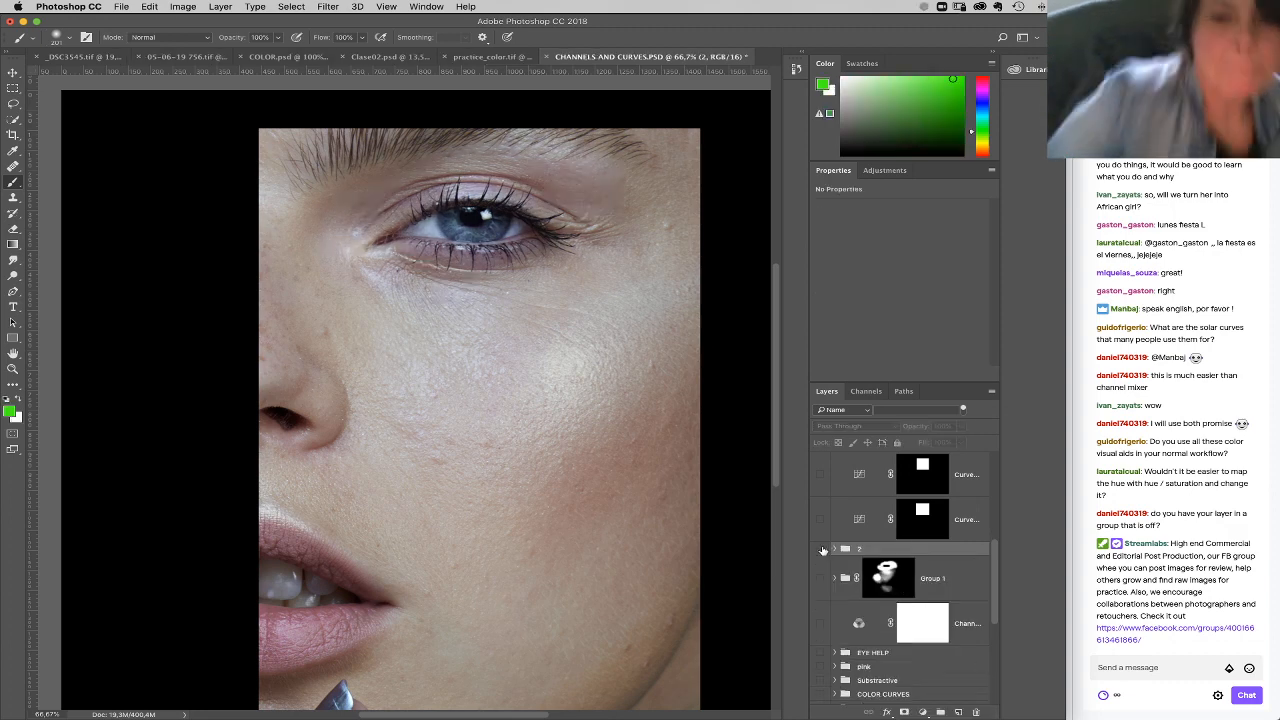
click(821, 549)
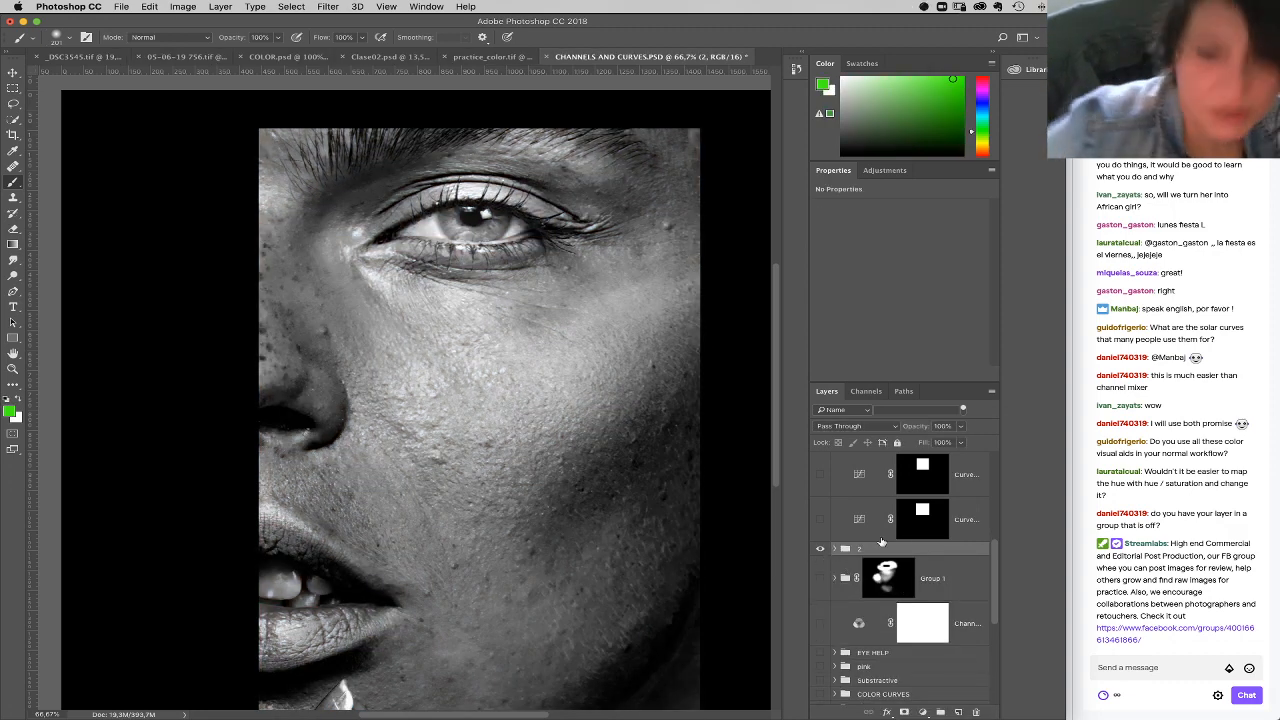
click(835, 549)
Step: Undo the removal of the Black & White layer's mask and delete the whole Black & White layer from group 2
drag(946, 594, 976, 711)
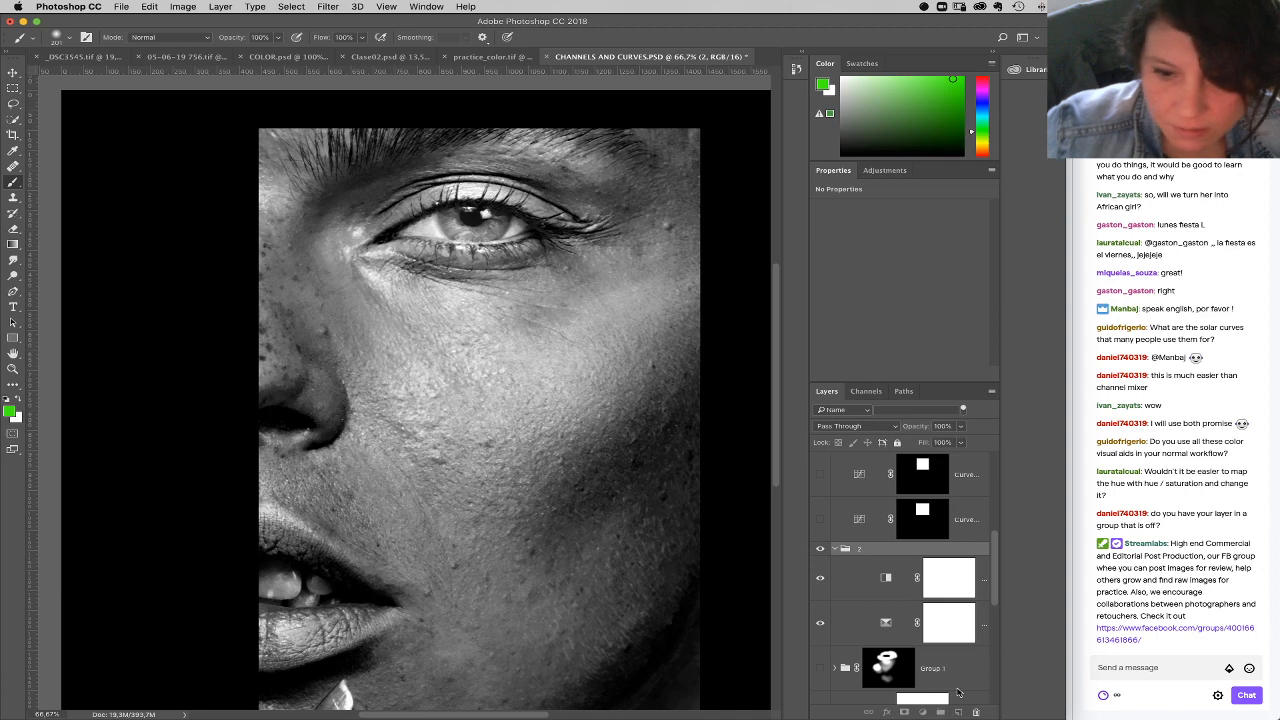
click(738, 243)
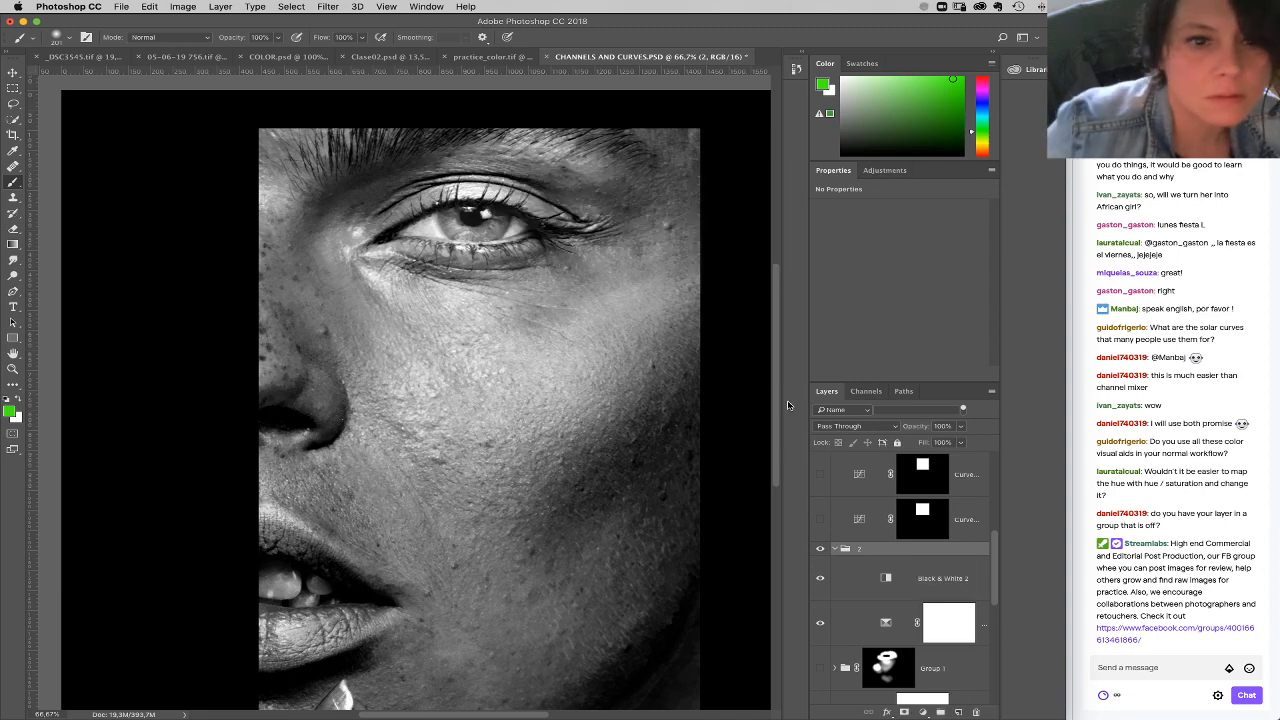
click(870, 577)
key(super+z)
click(889, 577)
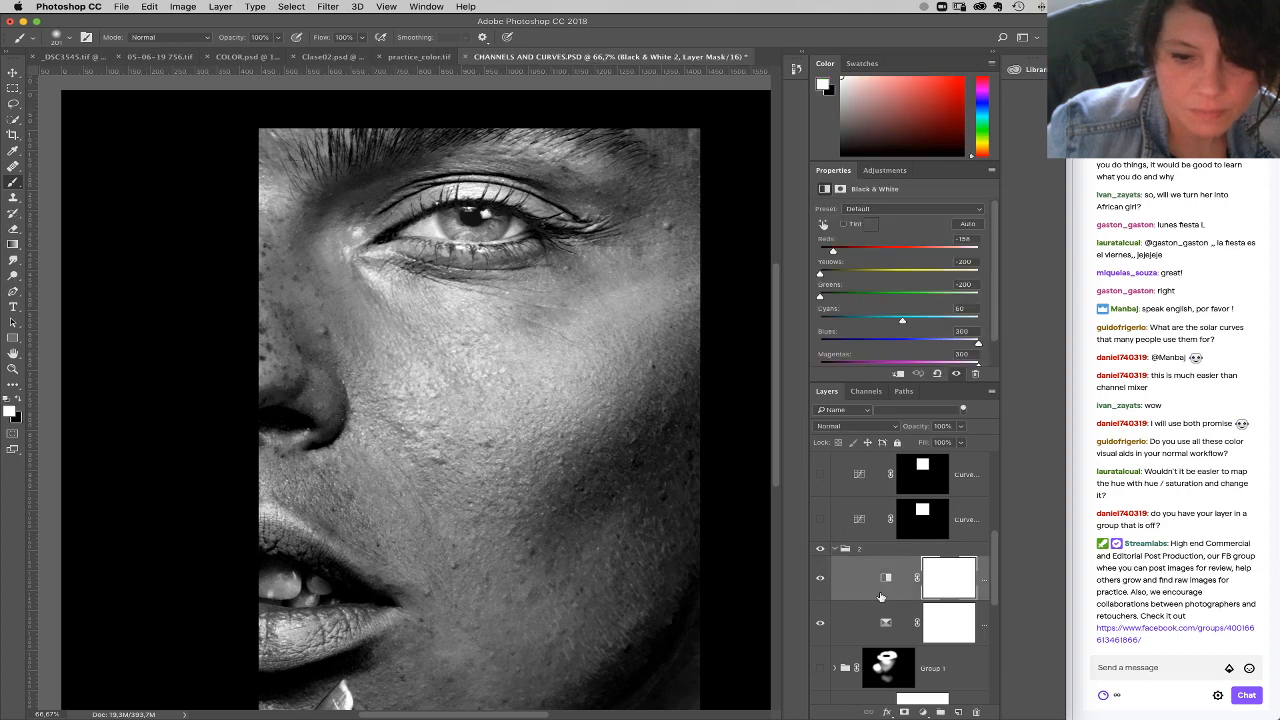
key(BackSpace)
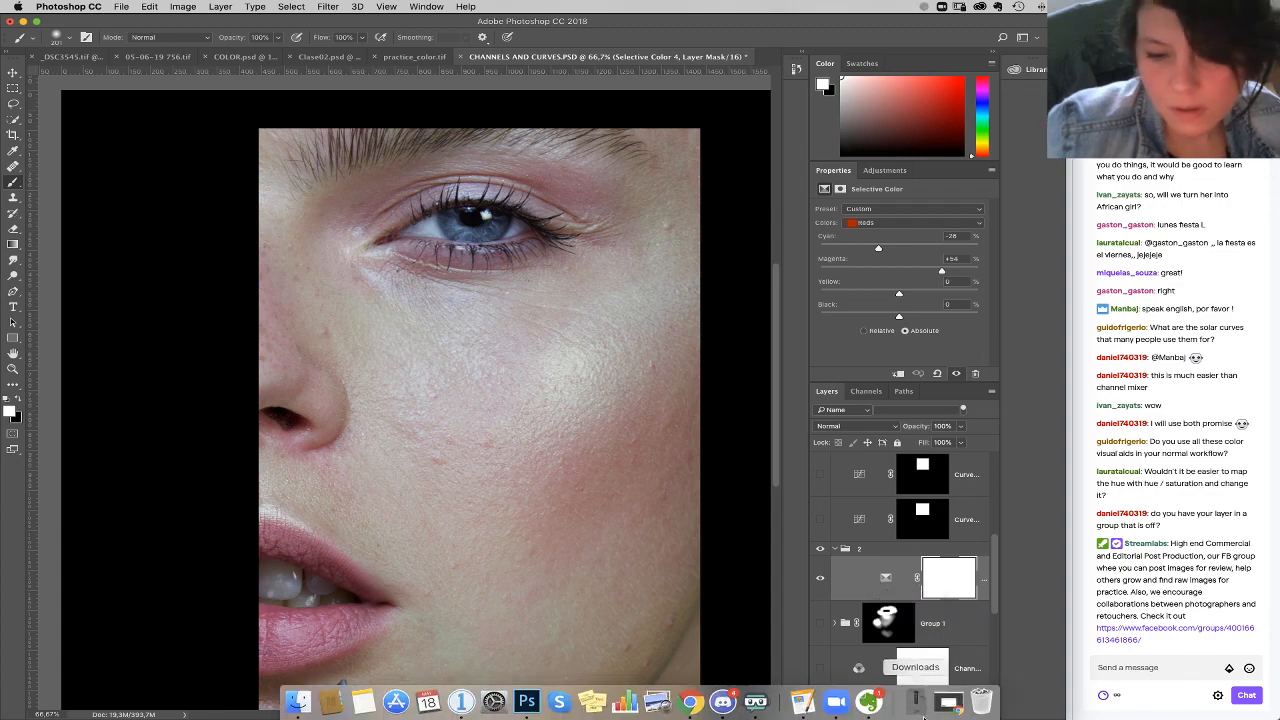
Step: Add a second Selective Color layer above the first one in group 2 and set Black to +100 for Neutrals
click(915, 703)
click(929, 704)
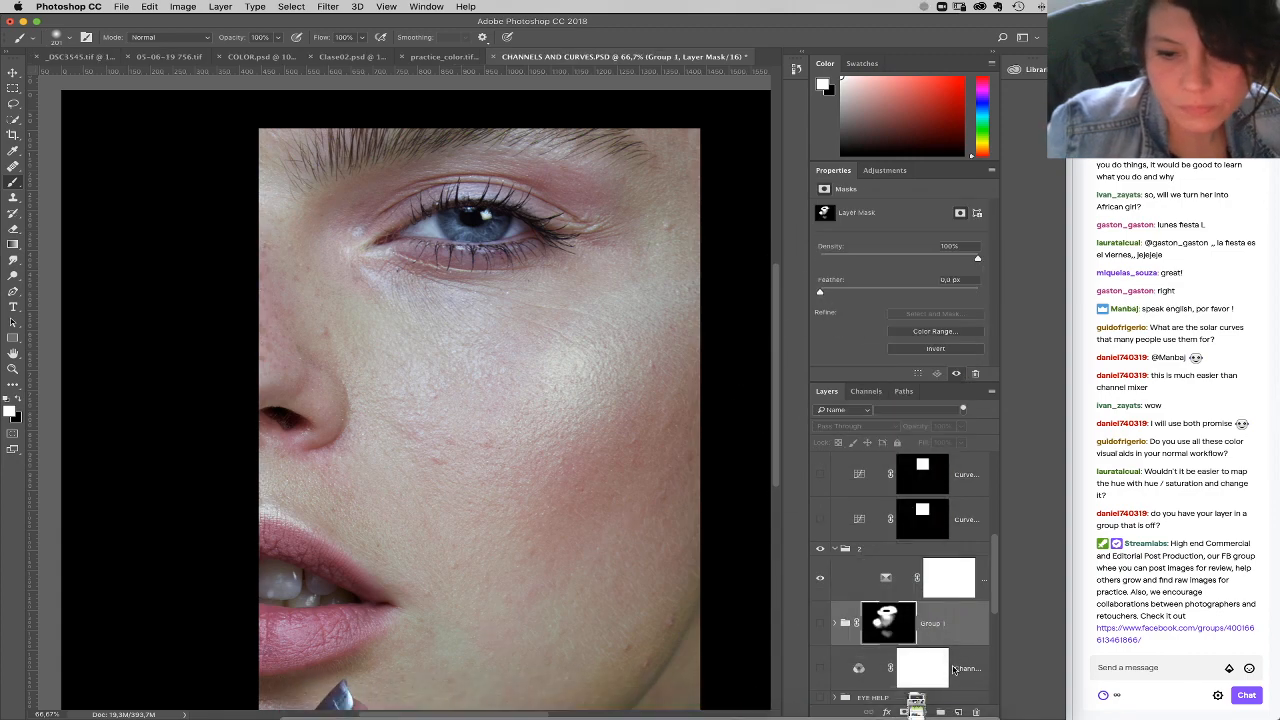
click(922, 711)
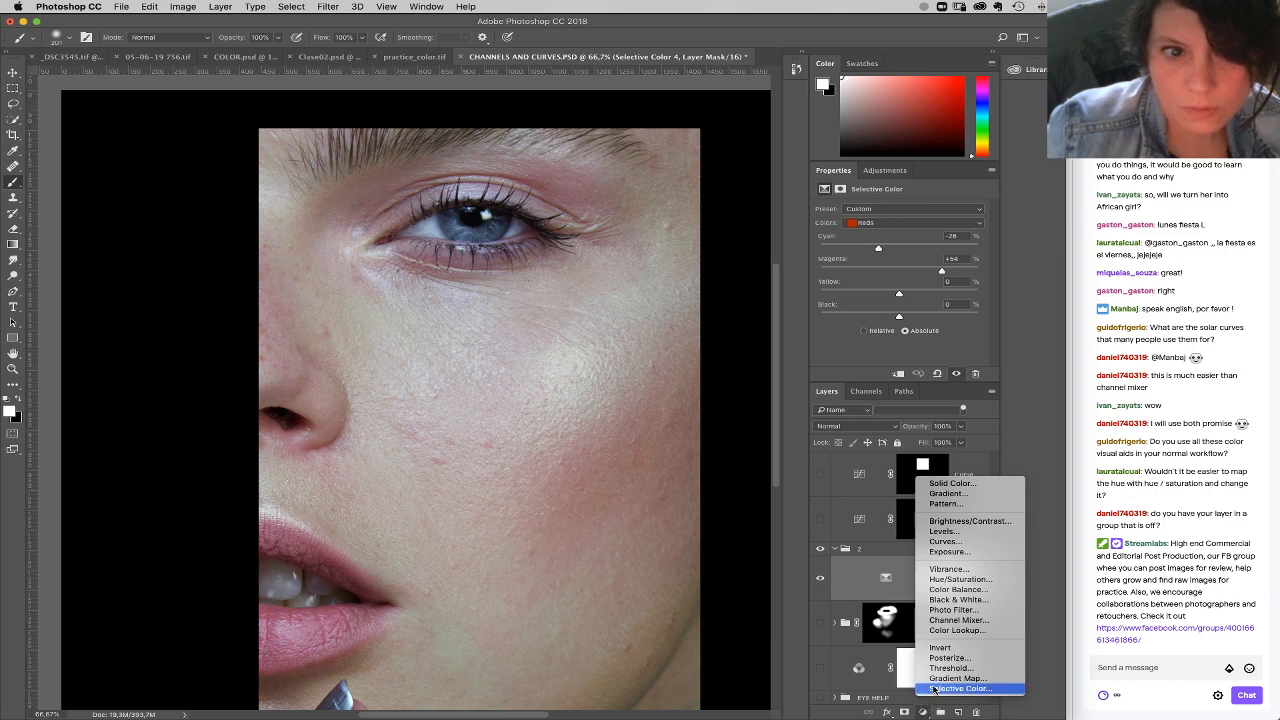
click(934, 689)
click(897, 224)
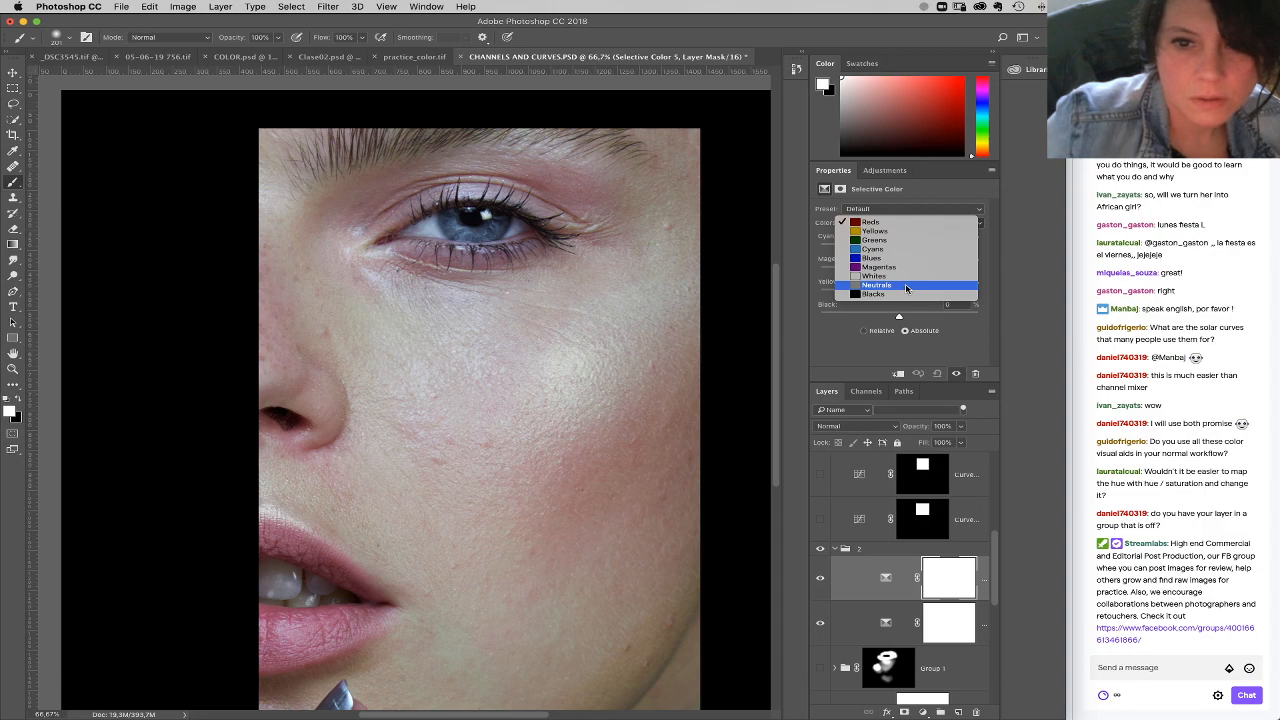
click(907, 289)
drag(900, 318, 978, 317)
Step: Set Black to +100 for the Blacks and Whites ranges of the new Selective Color layer
click(888, 224)
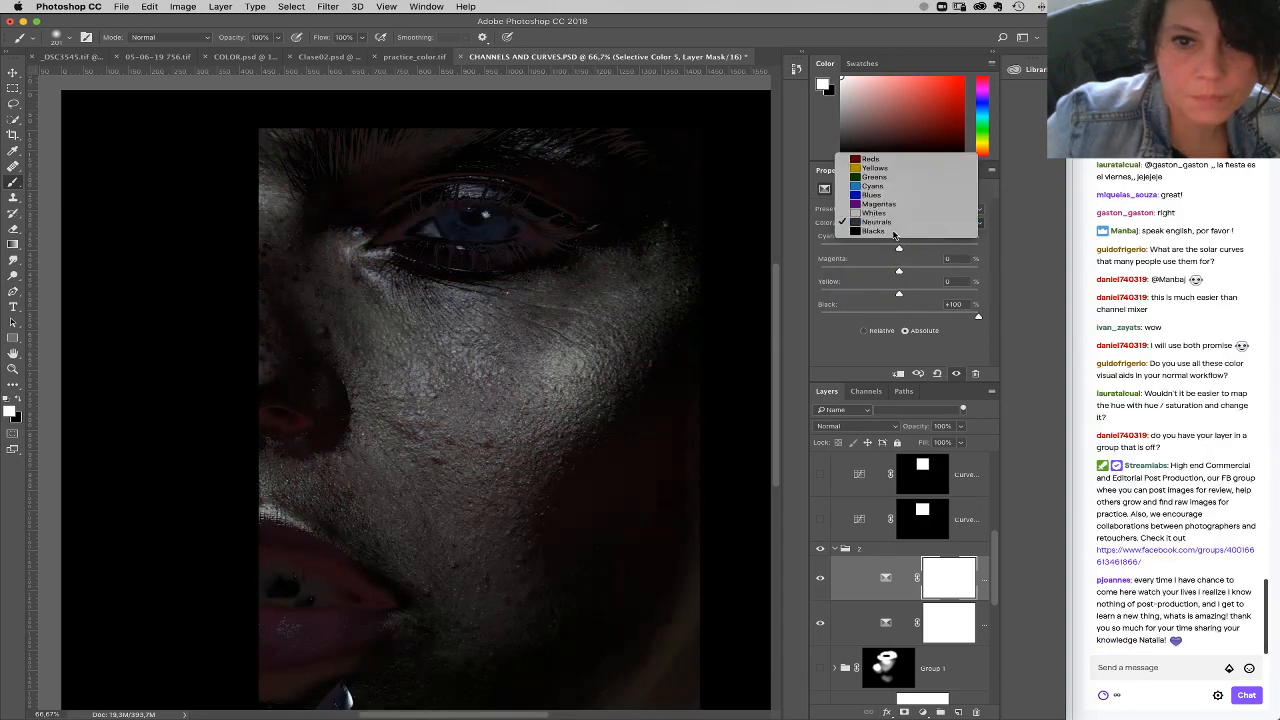
click(894, 231)
drag(900, 318, 978, 317)
click(892, 222)
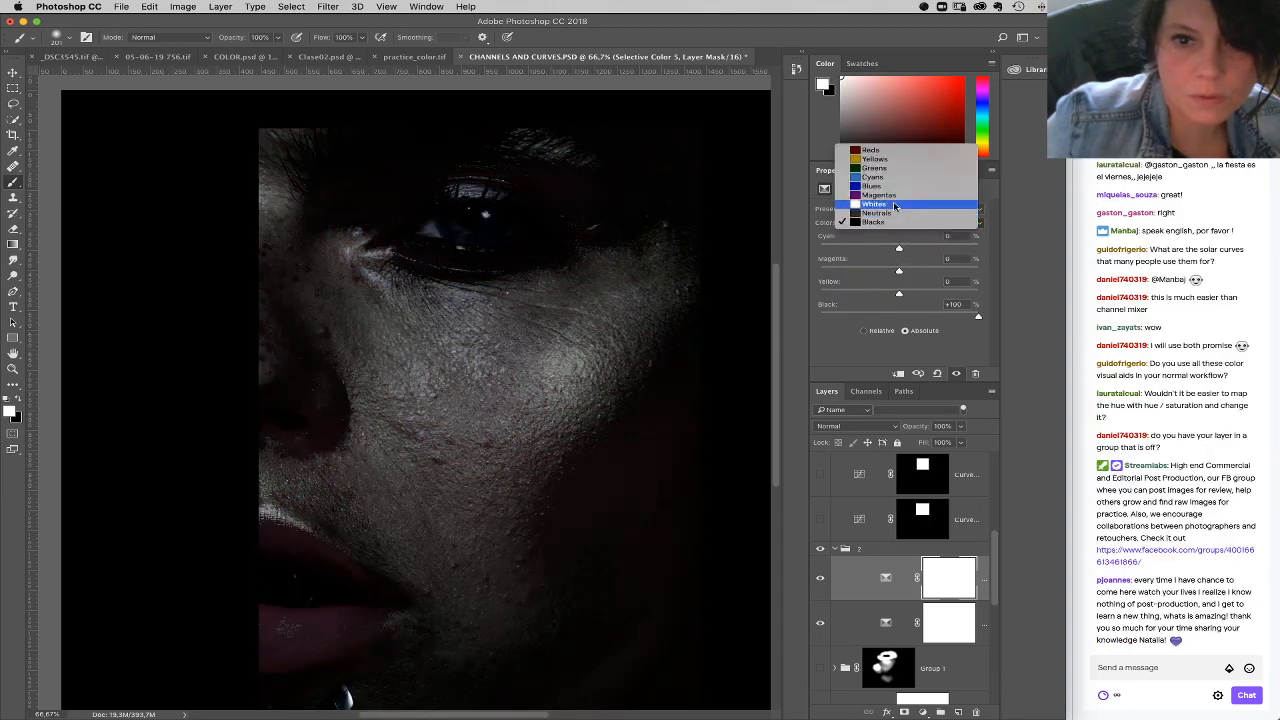
click(894, 206)
drag(900, 318, 978, 317)
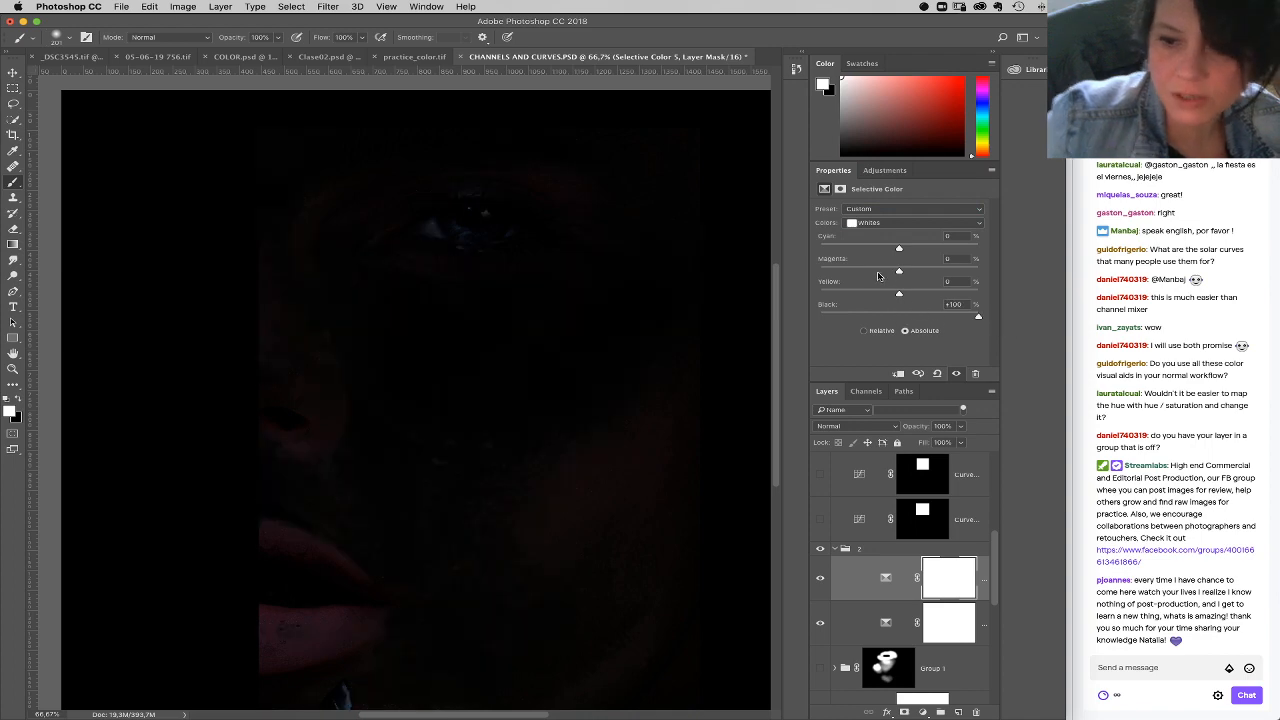
Step: Set Black to -100 for the Reds and Yellows ranges of the new Selective Color layer
click(890, 222)
click(889, 169)
mouse_move(898, 249)
mouse_down()
mouse_move(823, 249)
mouse_move(898, 249)
mouse_up()
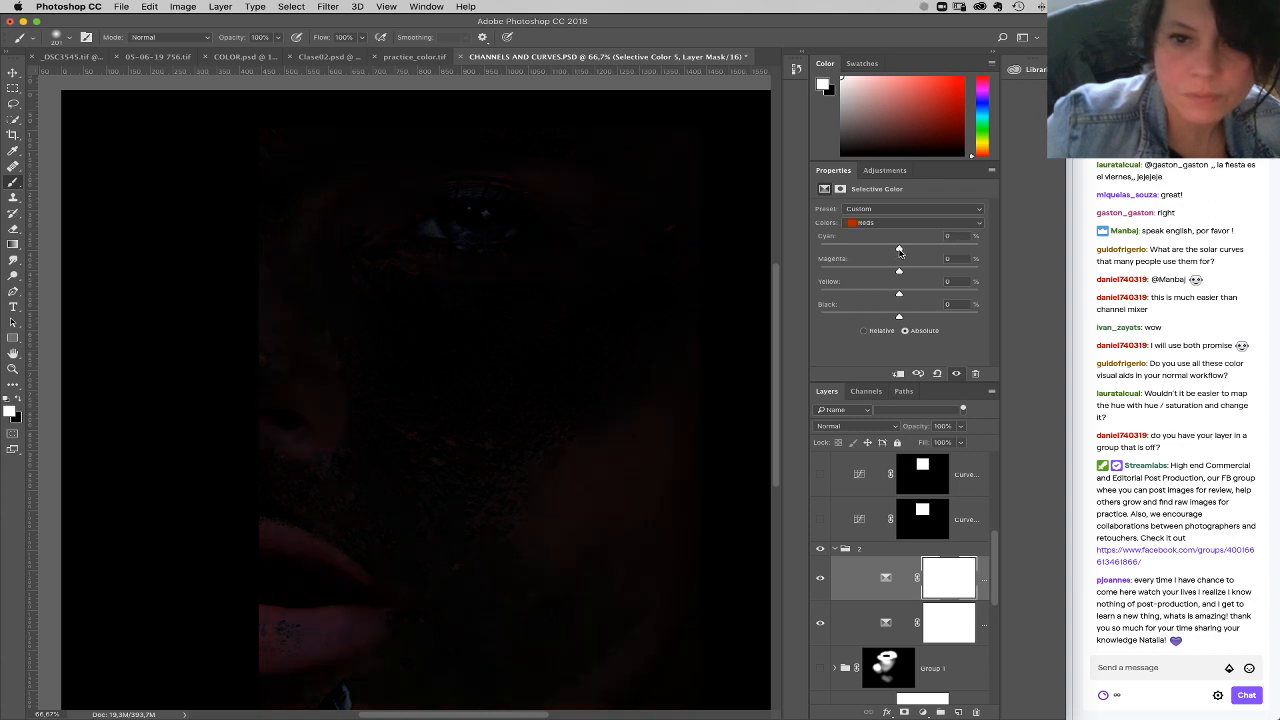
drag(899, 317, 800, 312)
click(883, 223)
click(881, 233)
drag(899, 317, 795, 306)
Step: Set Black to -100 for the Greens, Cyans, Blues and Magentas ranges, and return to the Whites range
click(883, 223)
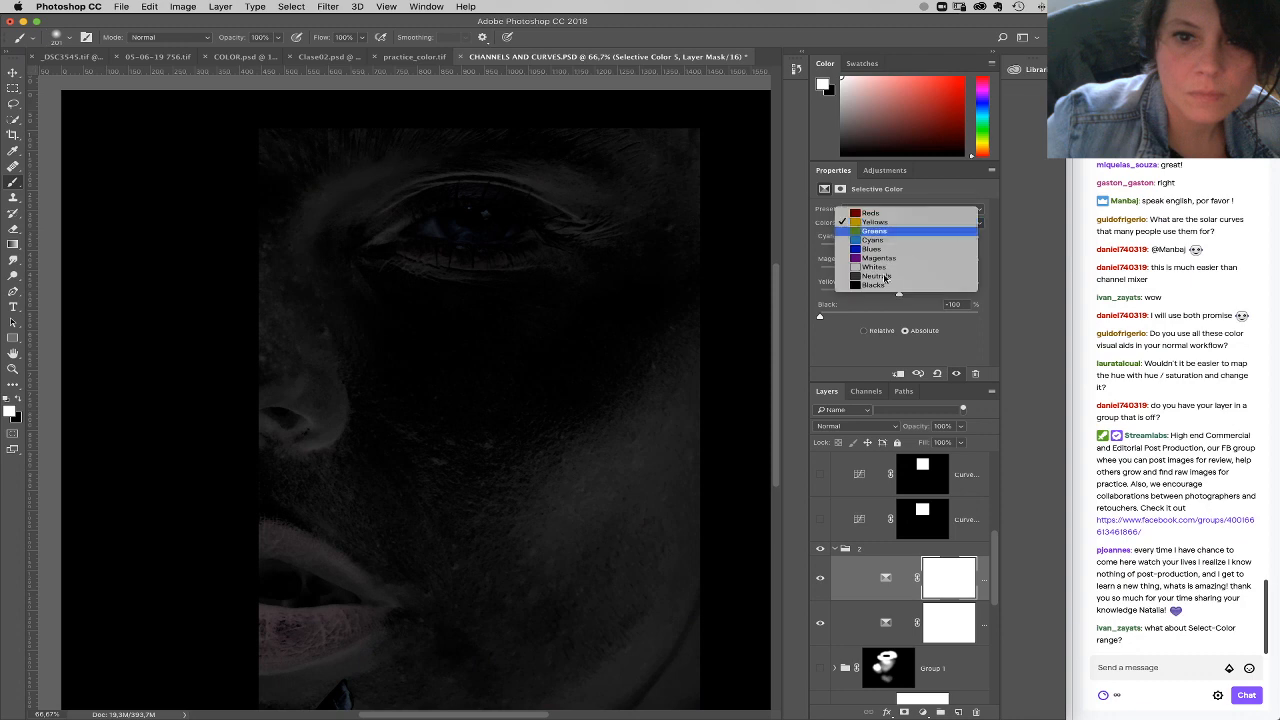
click(881, 234)
click(883, 223)
click(880, 232)
click(900, 223)
click(880, 231)
drag(899, 317, 810, 316)
click(884, 223)
click(885, 235)
drag(899, 317, 812, 316)
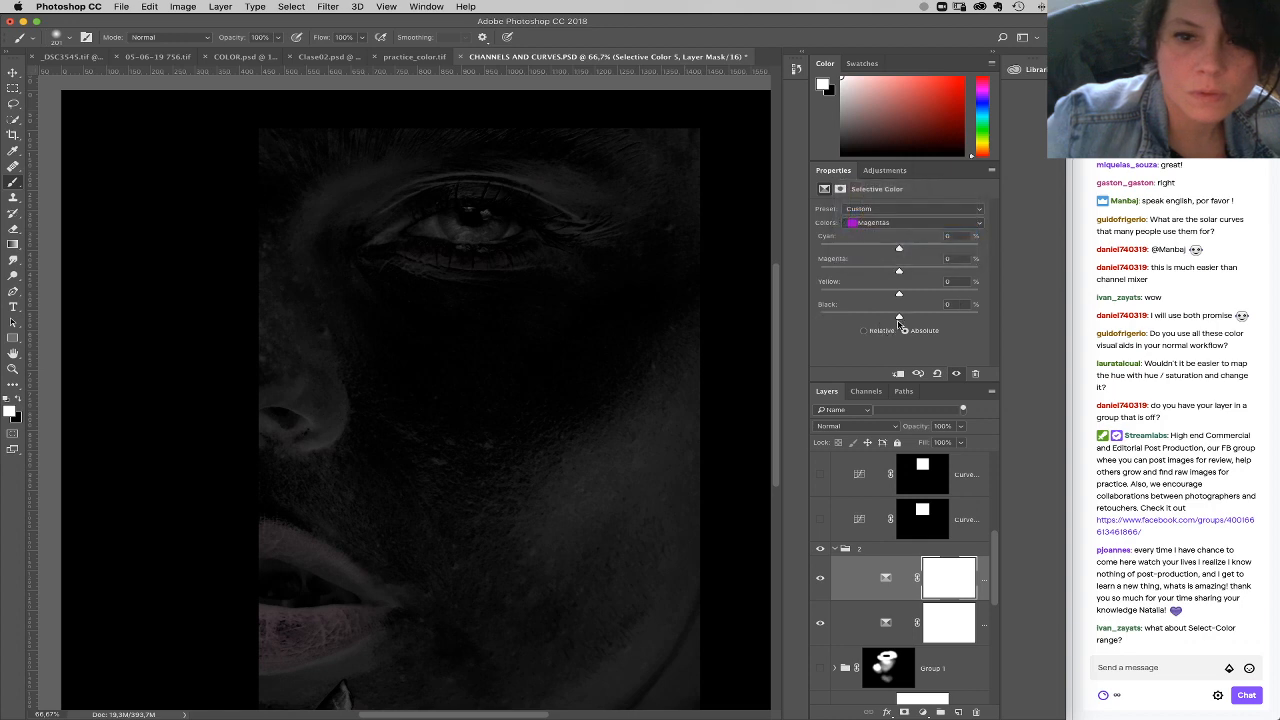
click(891, 224)
click(893, 232)
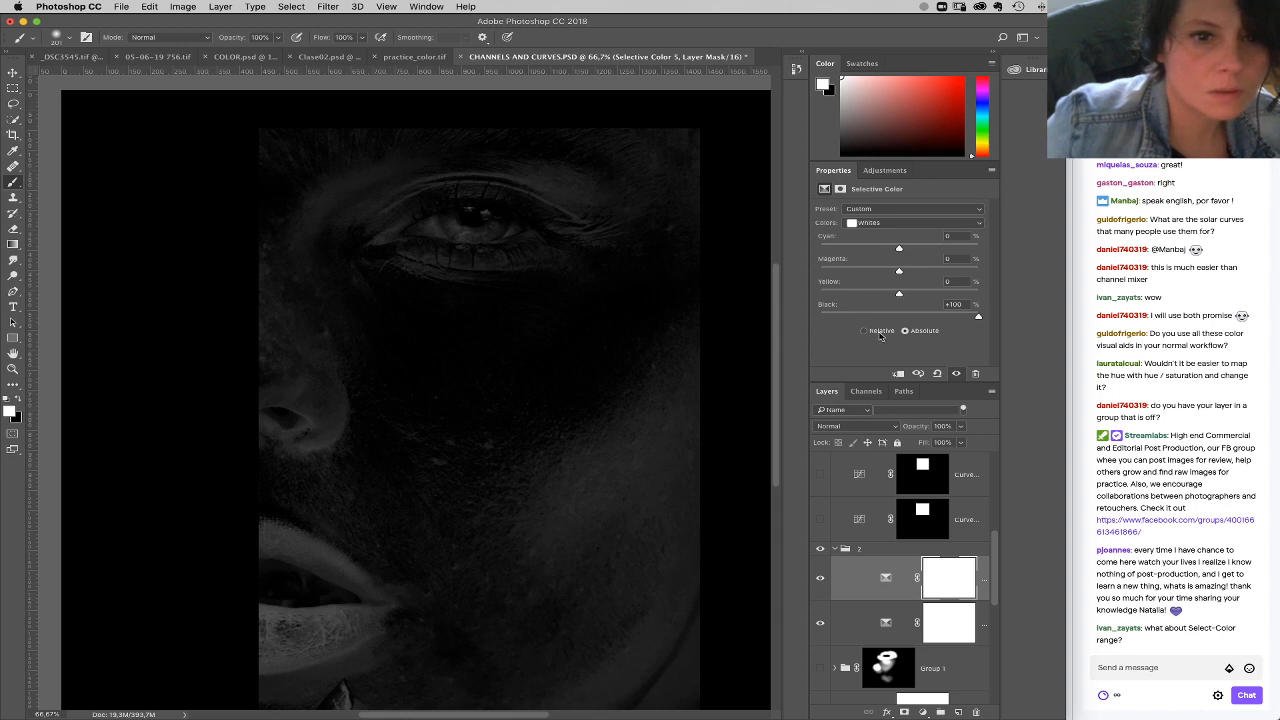
Step: Compare the image with and without the upper Selective Color layer in group 2, and delete that layer
click(821, 579)
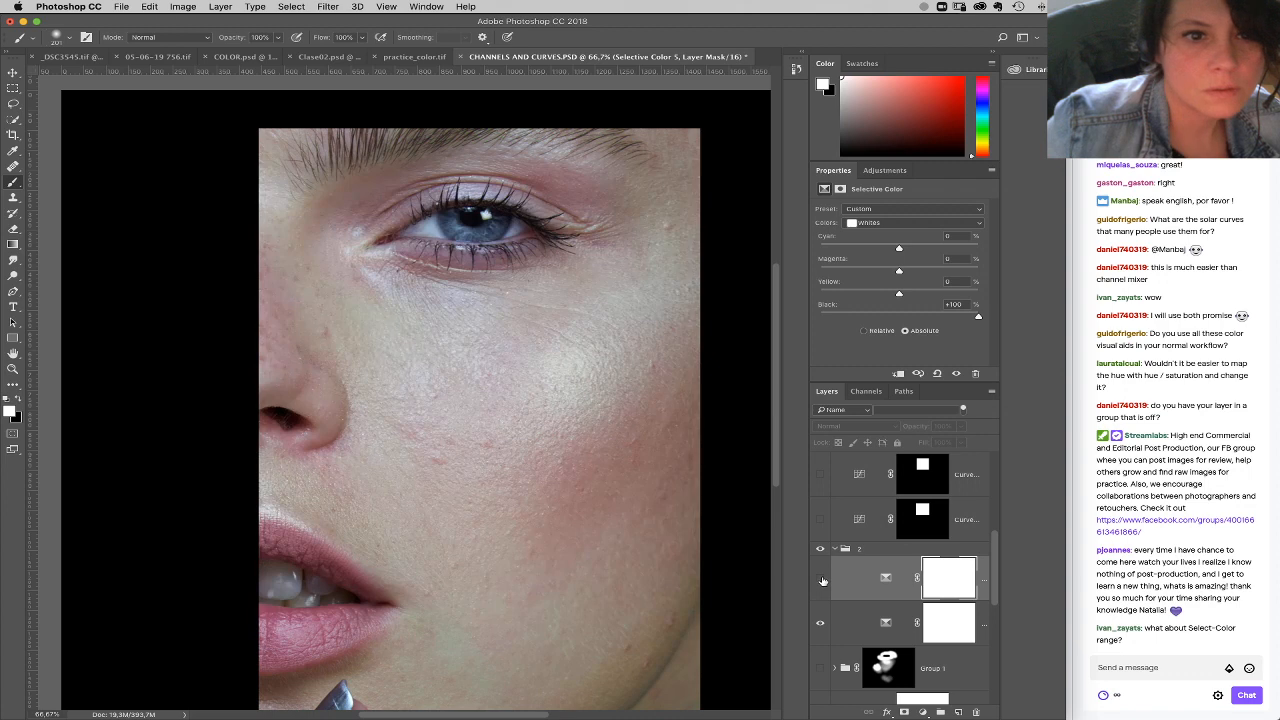
click(821, 579)
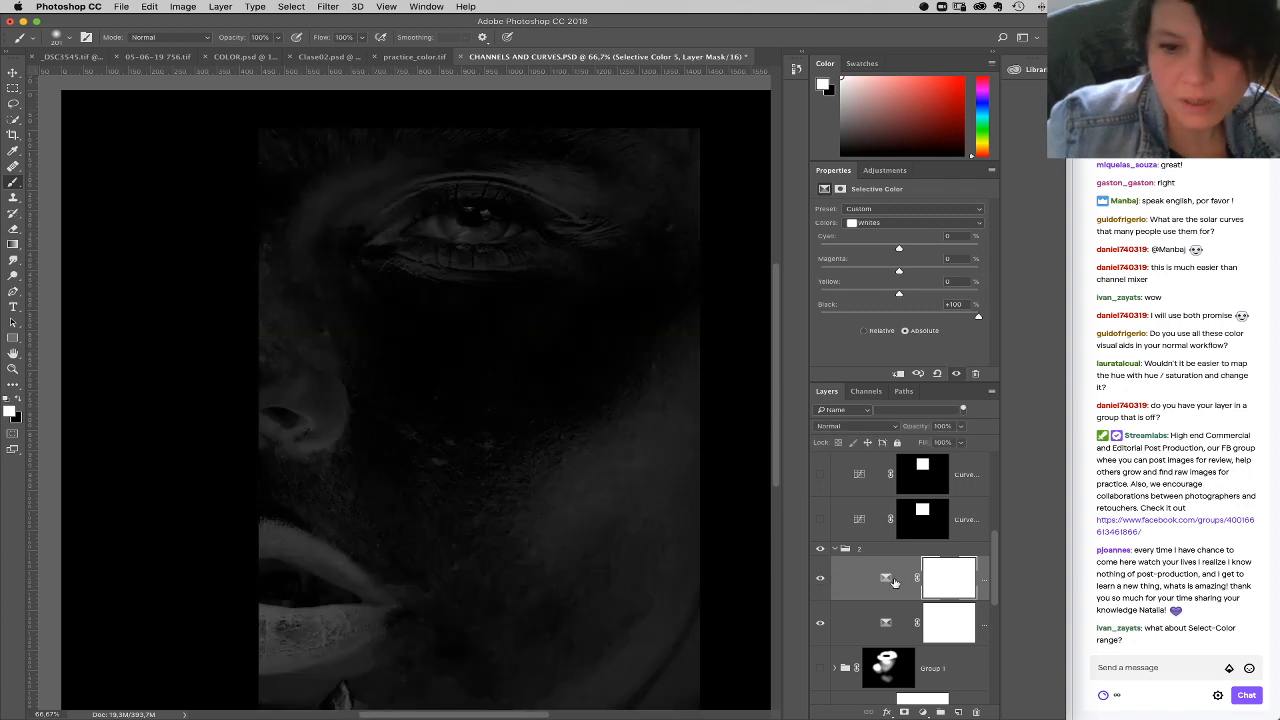
drag(897, 597, 976, 712)
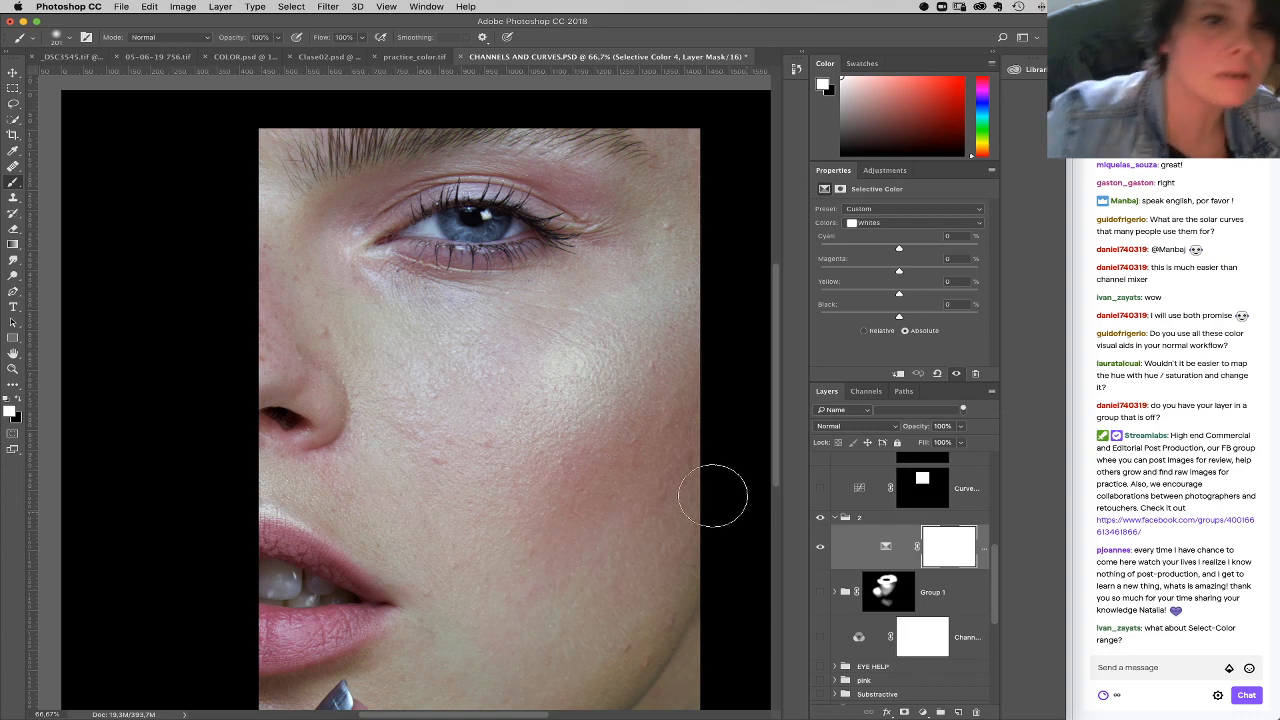
click(291, 7)
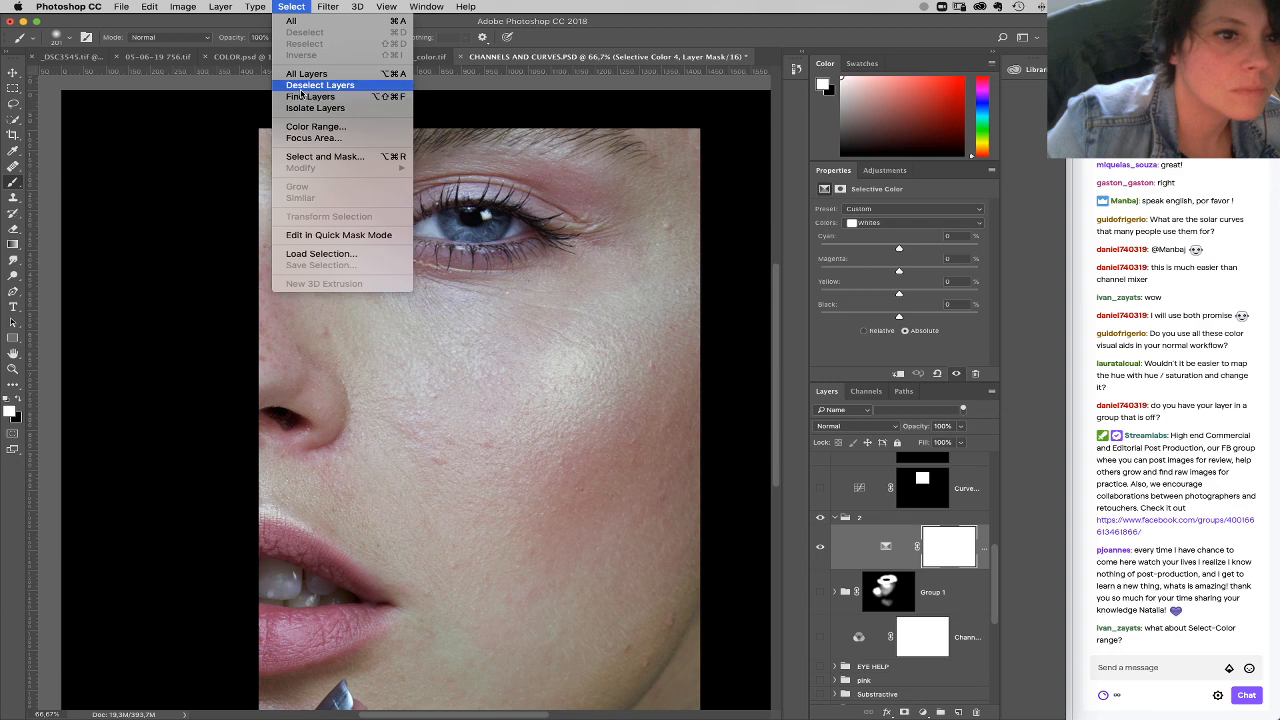
click(292, 8)
scroll(927, 640, down, 5)
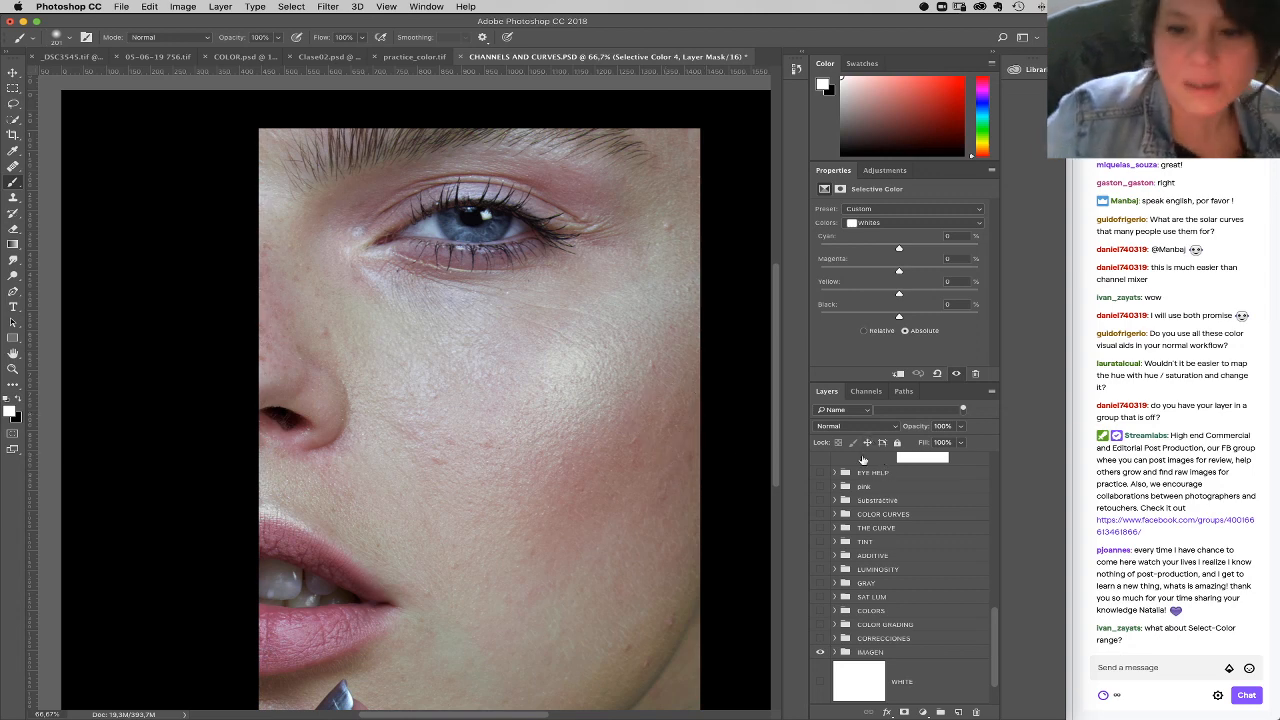
scroll(930, 600, up, 10)
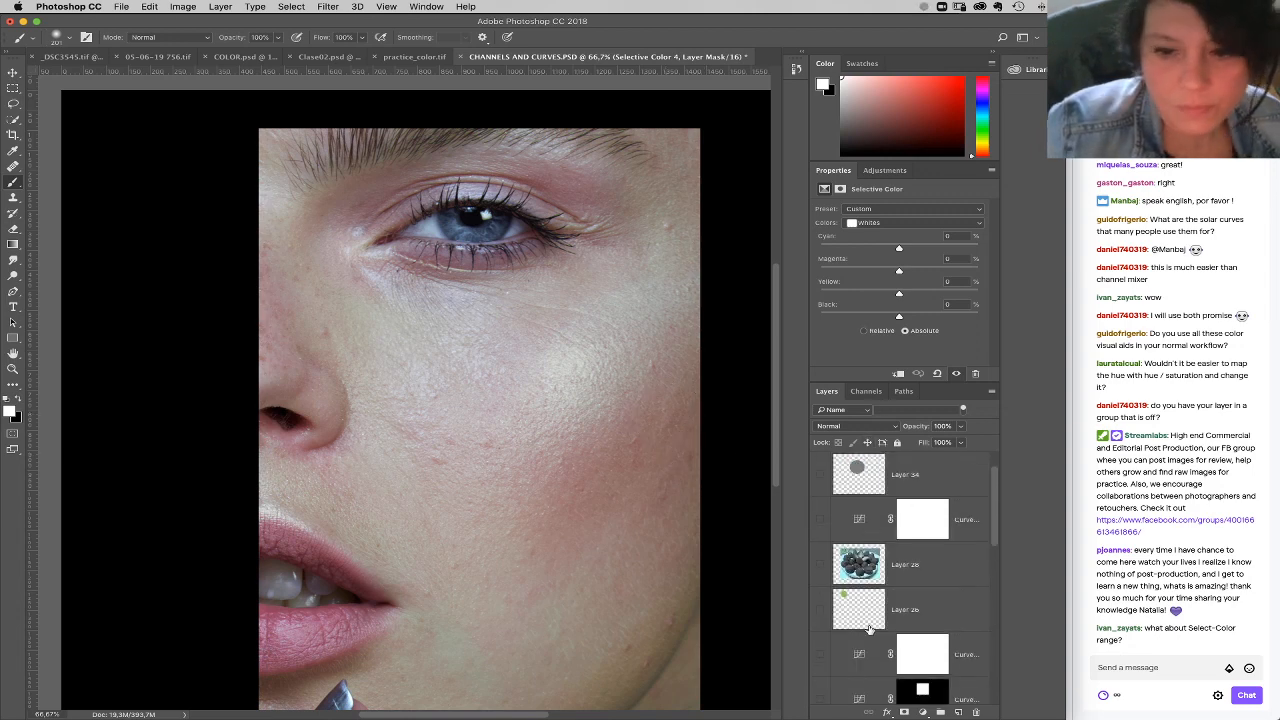
scroll(997, 567, down, 5)
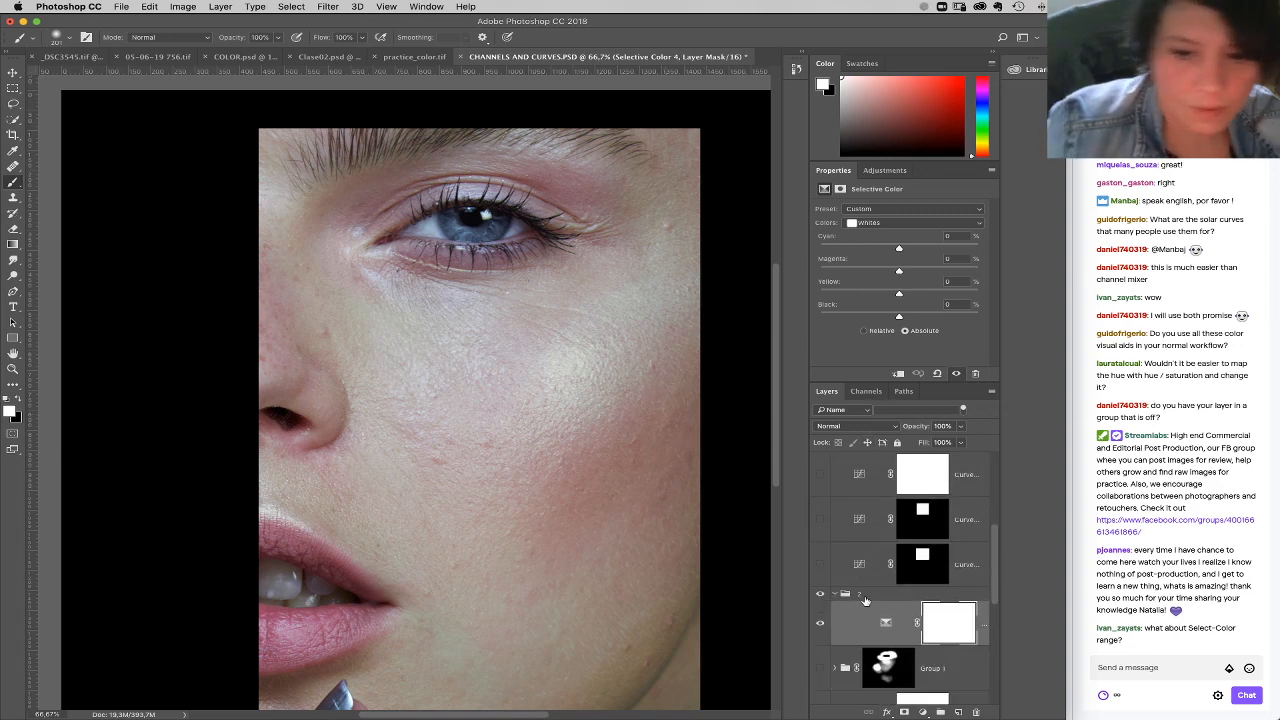
Step: Stamp the visible image onto a new layer above group 2 and examine its Red, Green and Blue channels
click(866, 598)
click(866, 619)
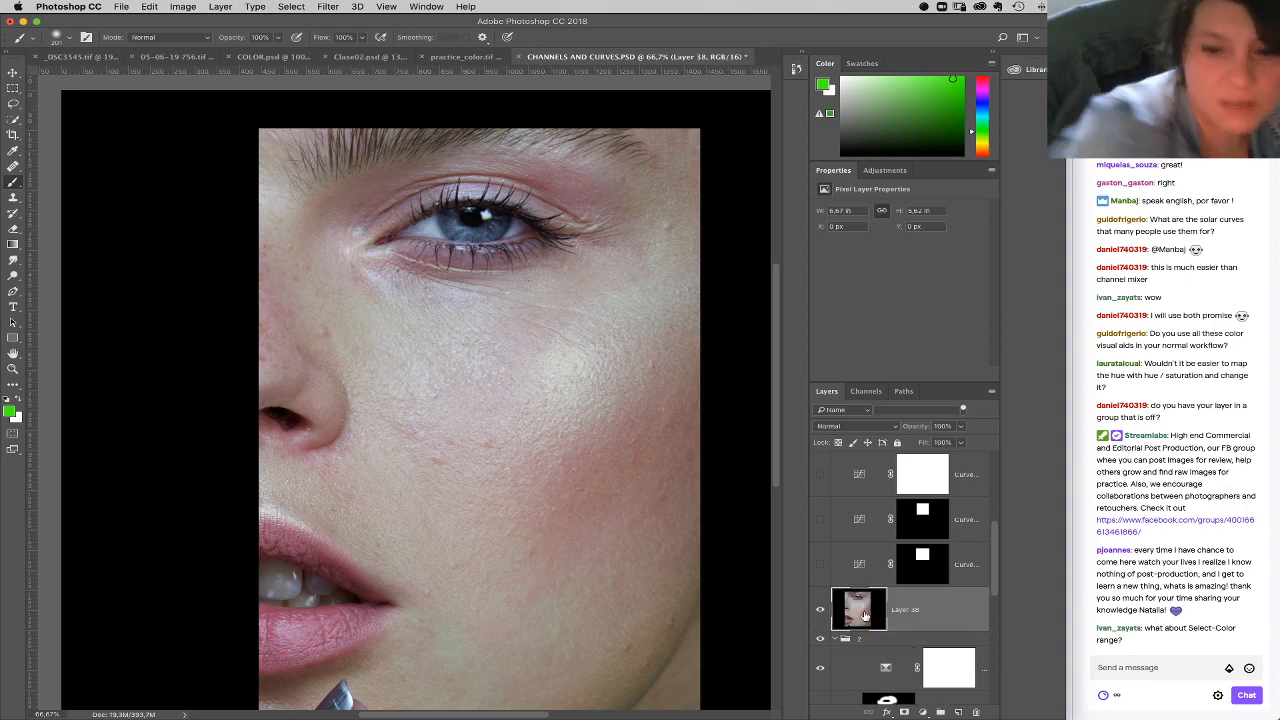
click(866, 391)
click(867, 437)
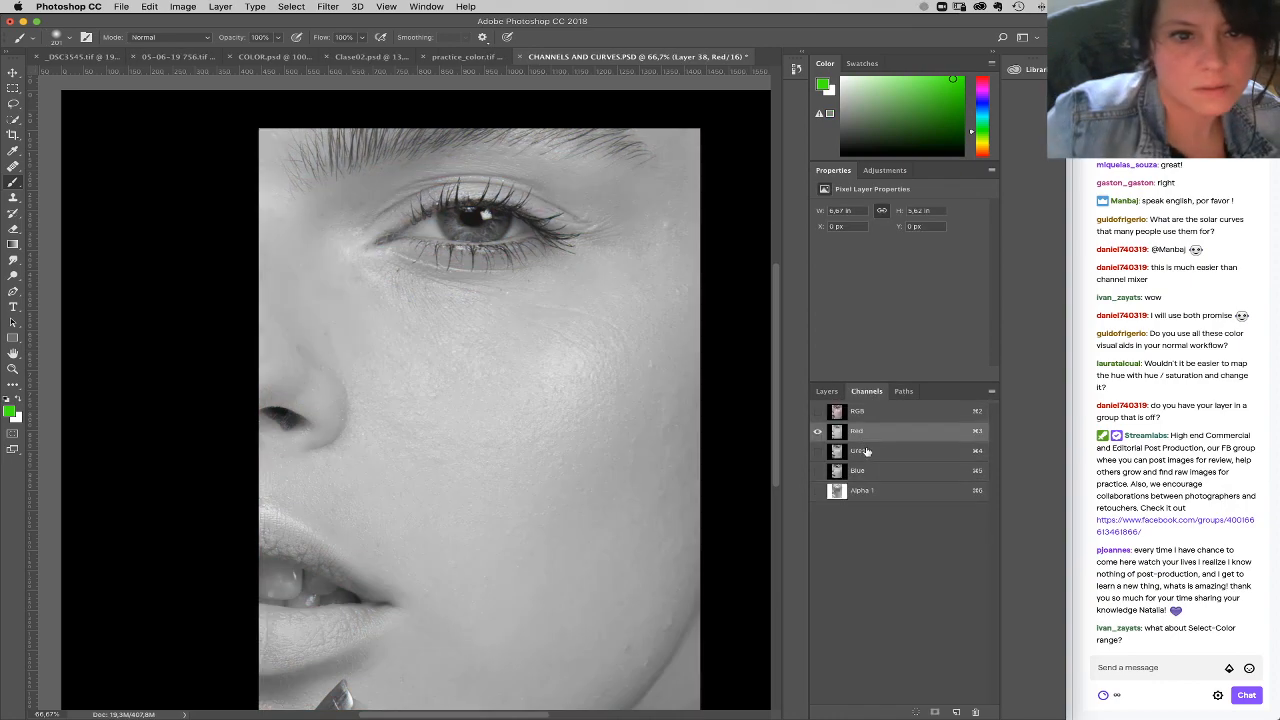
click(865, 453)
click(867, 472)
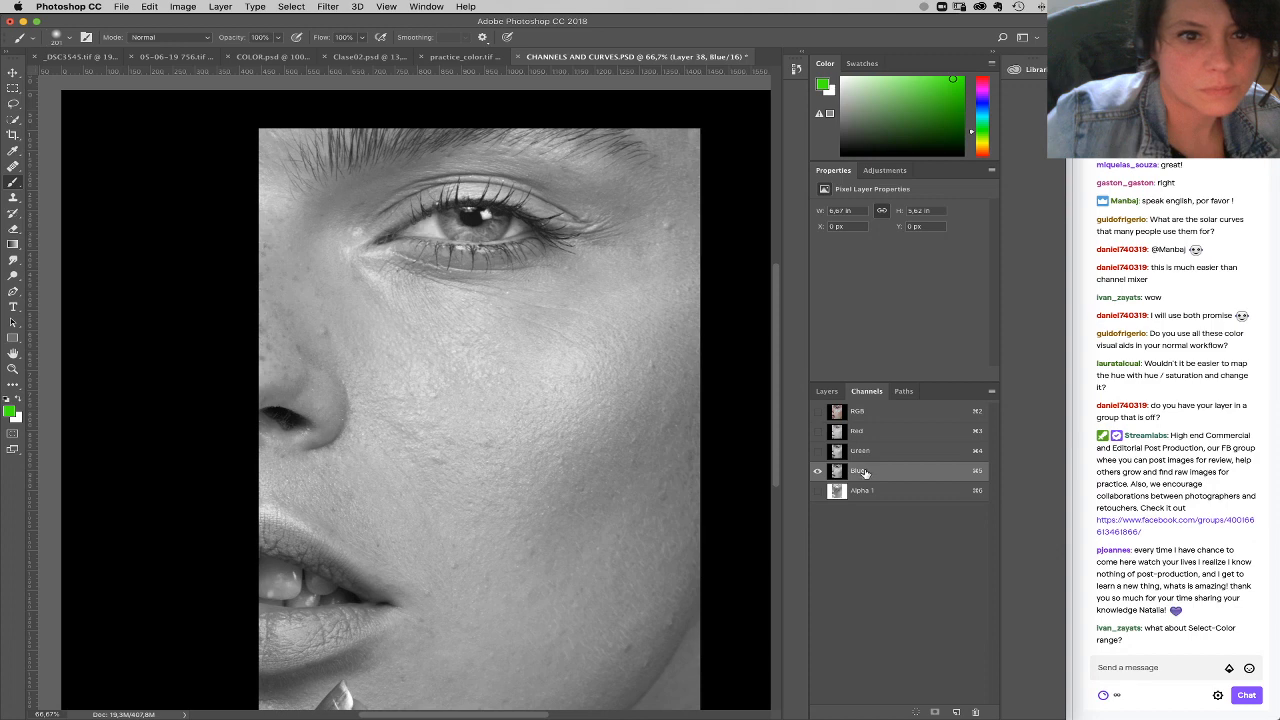
click(867, 456)
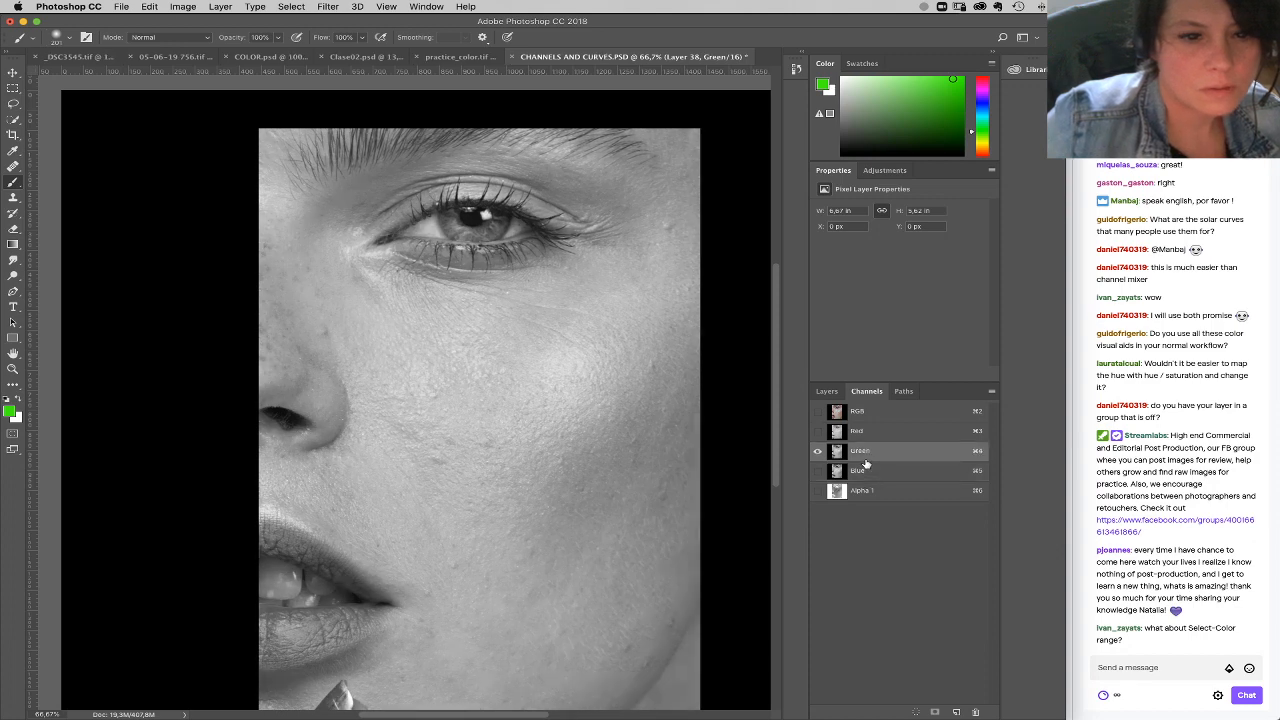
click(845, 411)
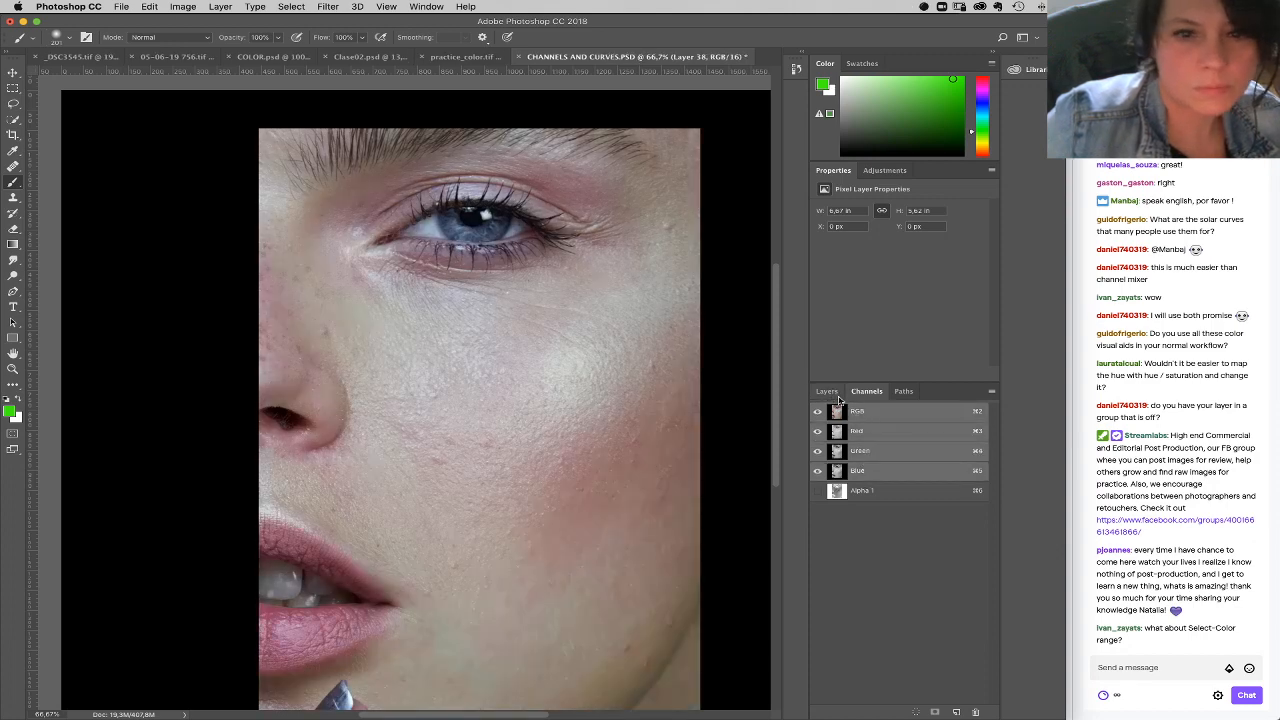
Step: View the Red, Green and Blue channels once more and delete the stamped layer above group 2
click(857, 431)
click(862, 453)
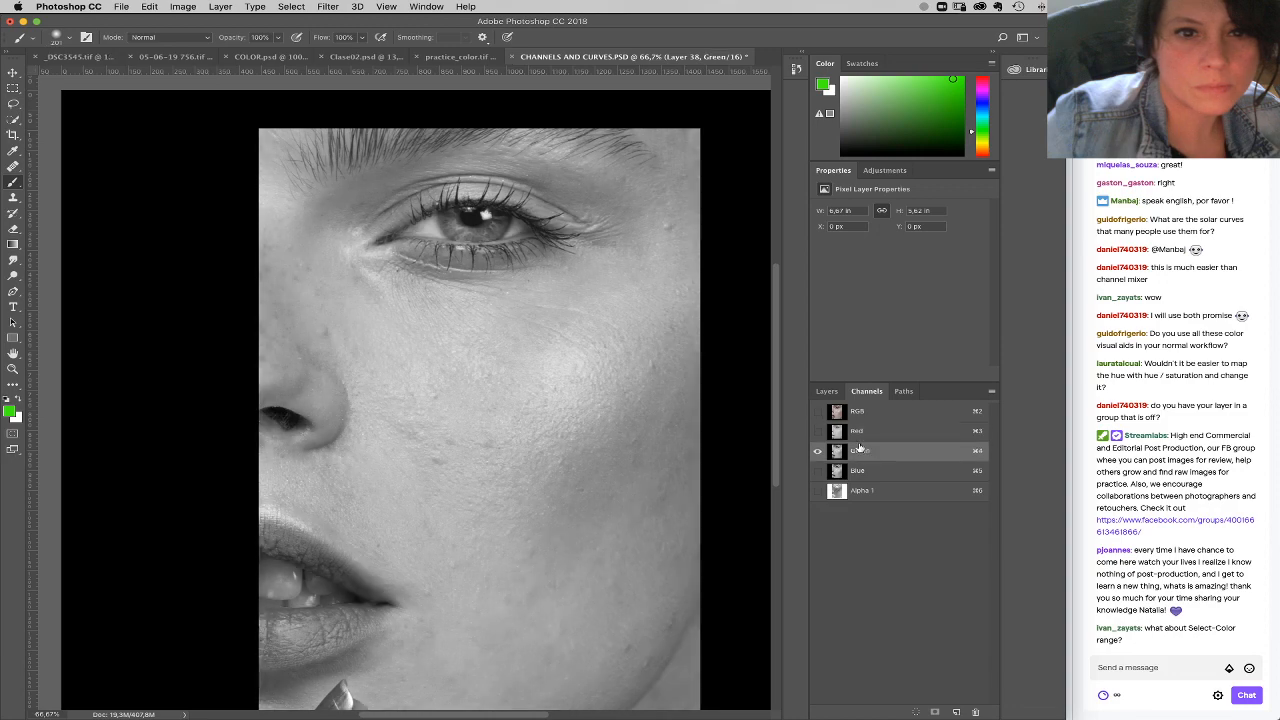
click(862, 470)
click(826, 391)
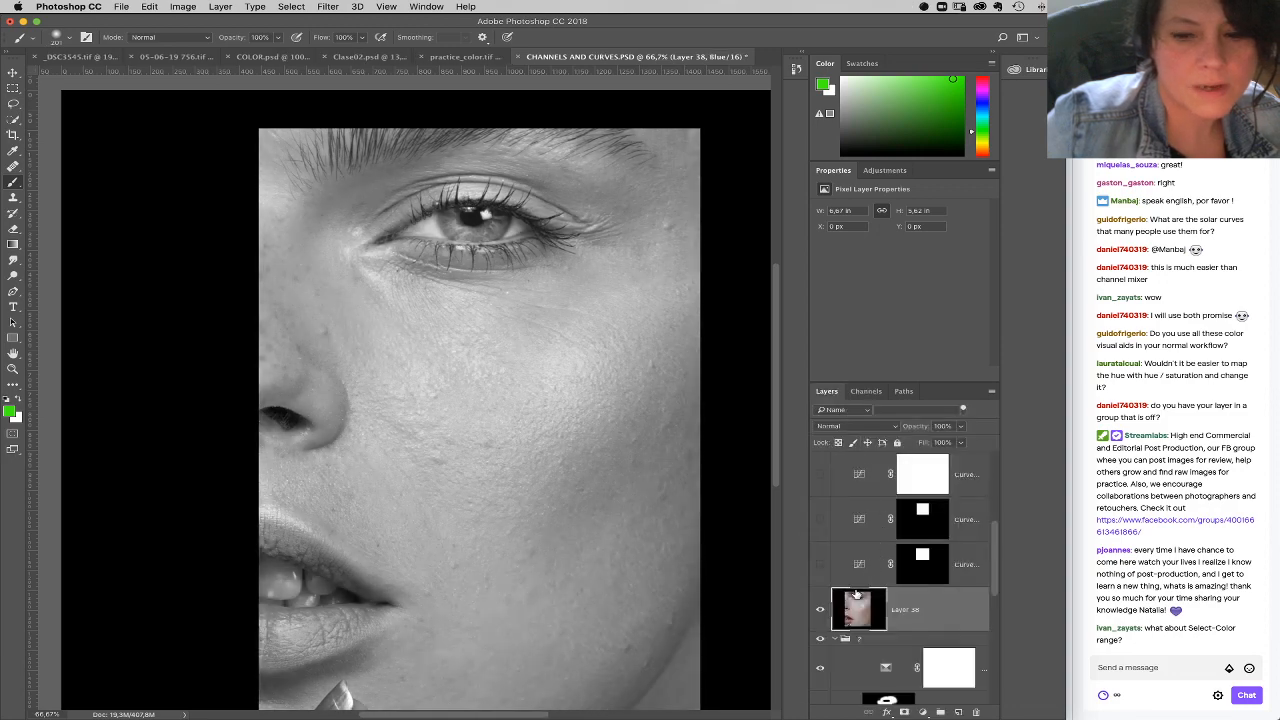
drag(949, 614, 977, 712)
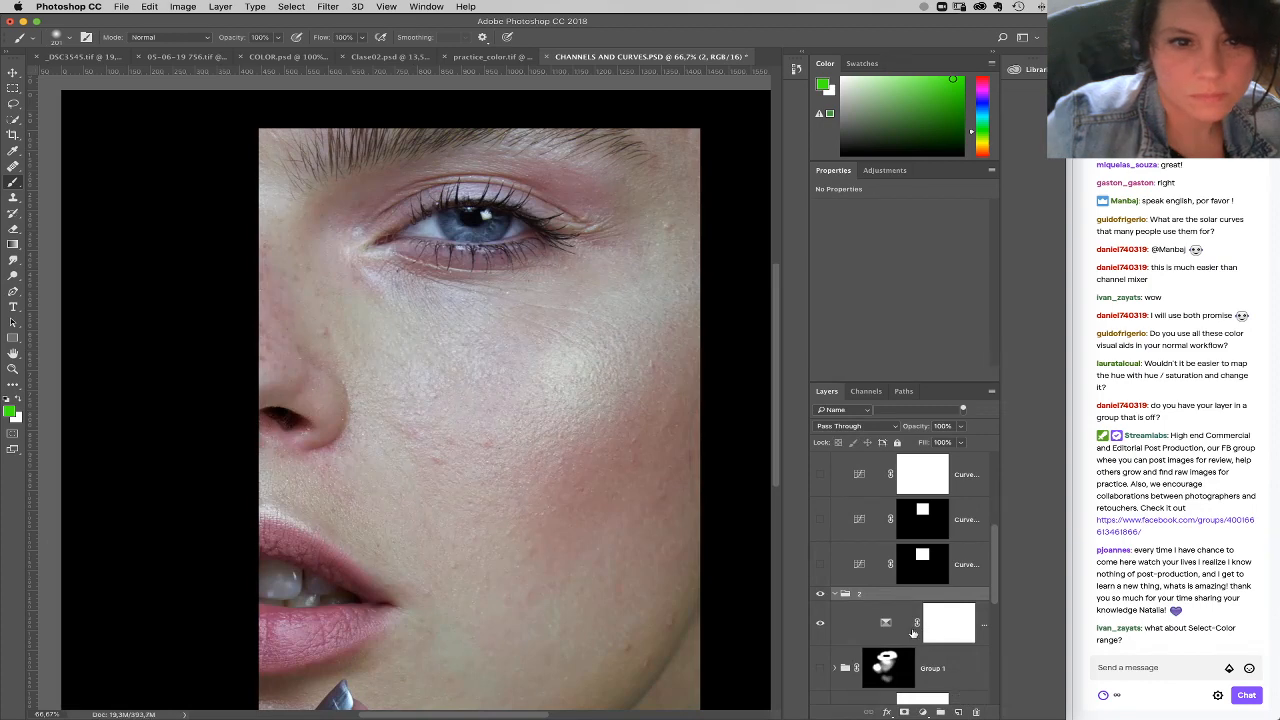
Step: Add a Channel Mixer layer in group 2, make it monochrome and set Constant to -7
click(924, 712)
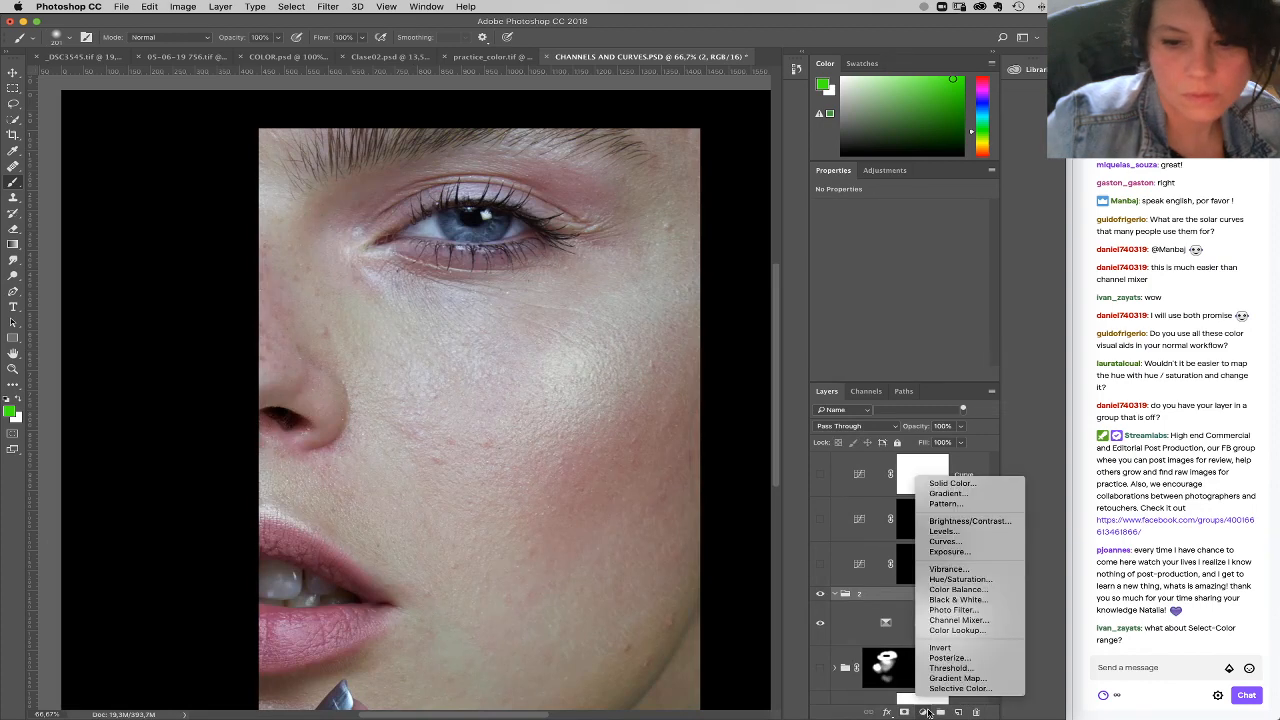
click(950, 621)
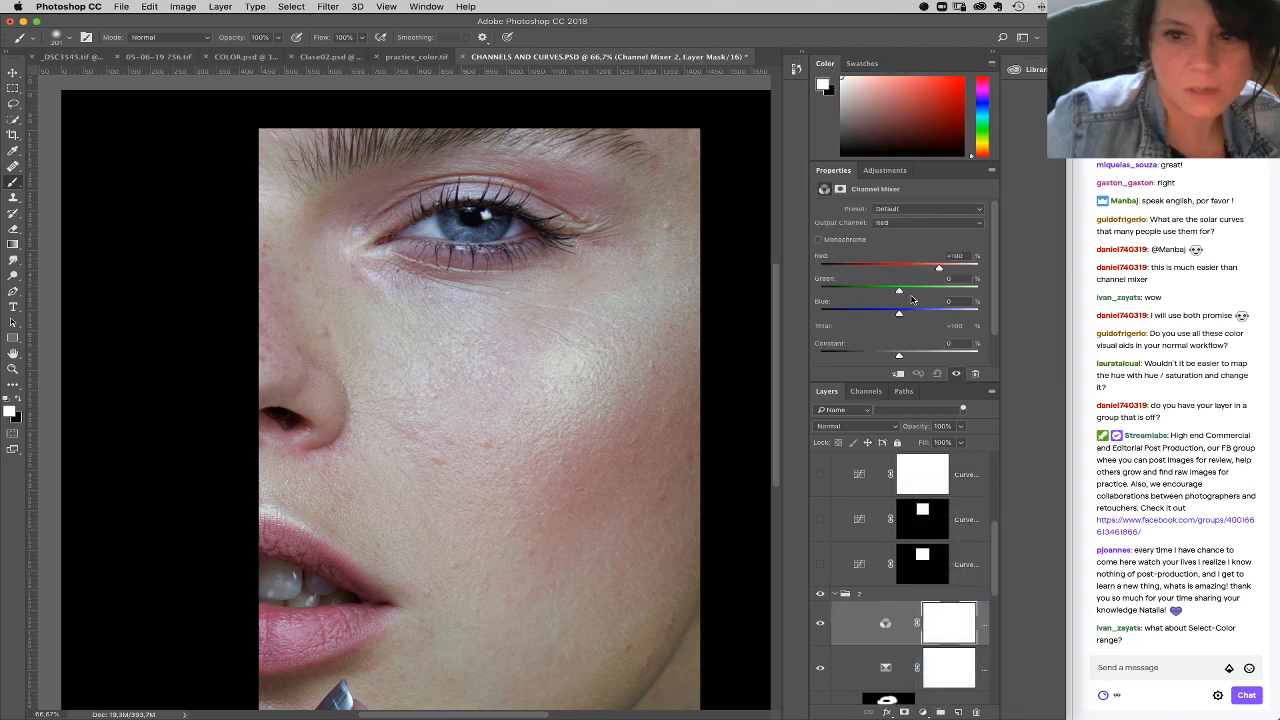
click(818, 240)
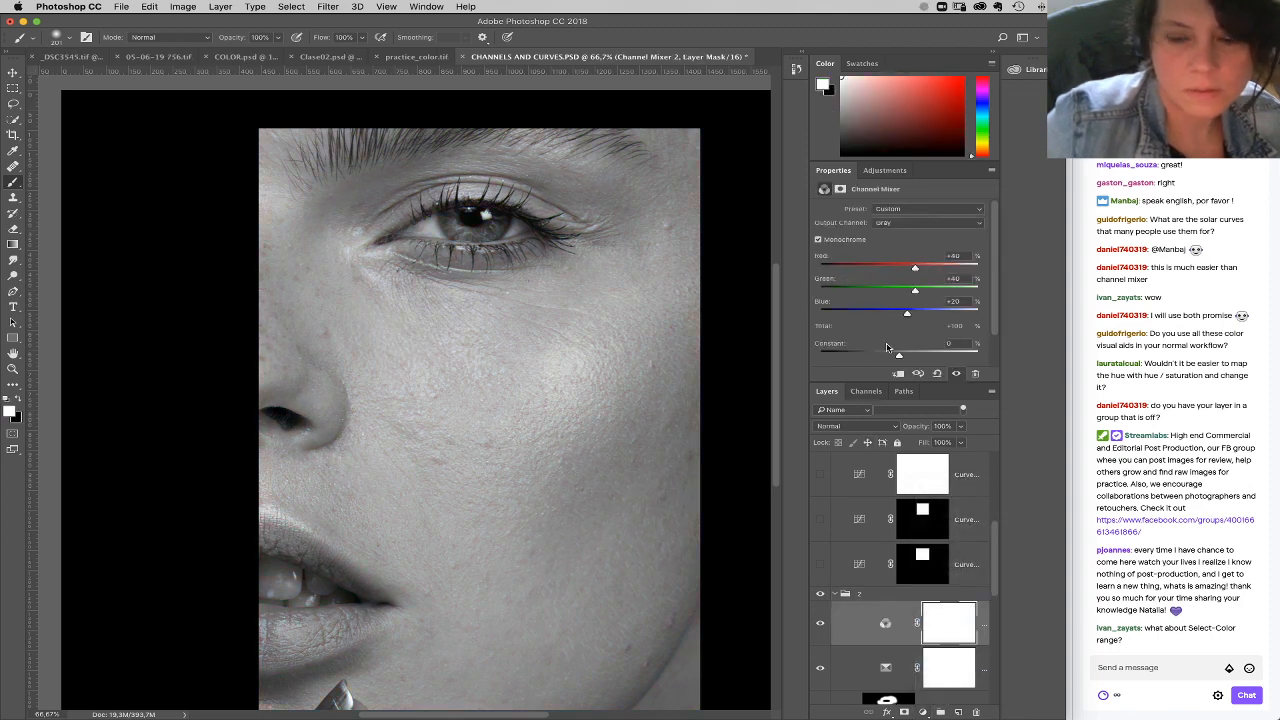
drag(899, 355, 896, 357)
Step: Set the Channel Mixer's Green to -200, Blue to +126 and Red to +92
drag(914, 290, 819, 290)
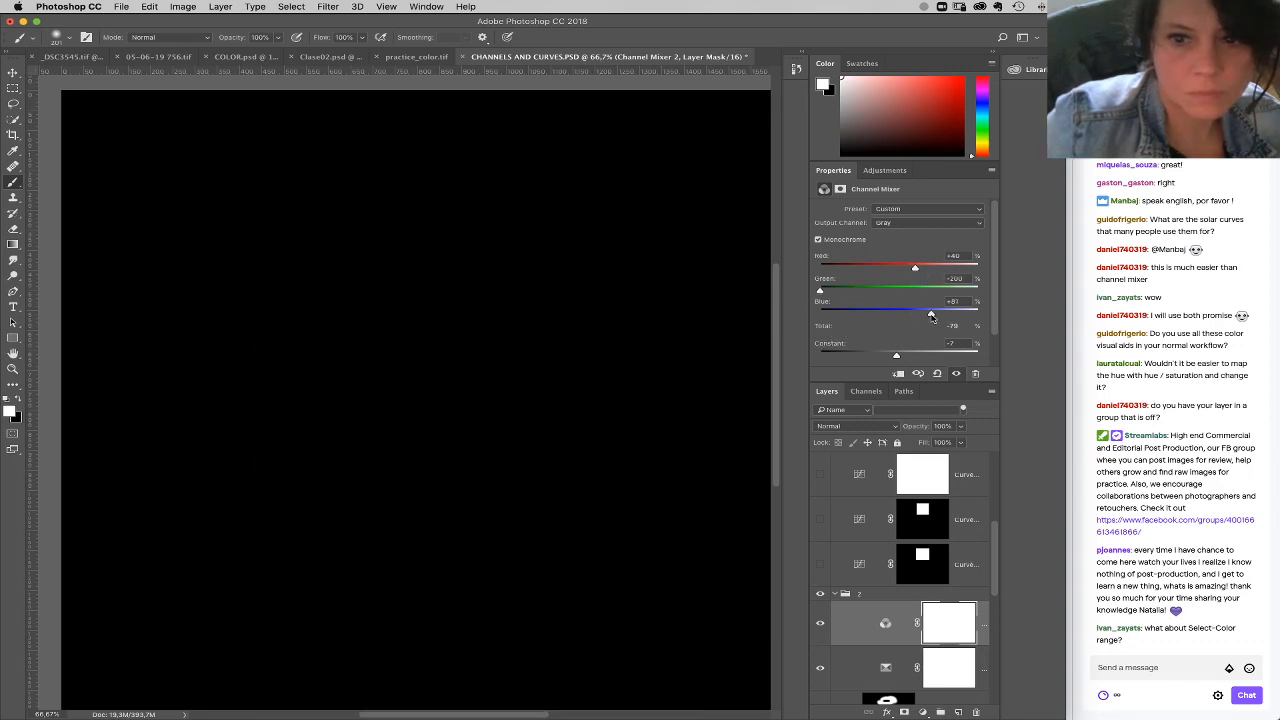
drag(931, 316, 949, 313)
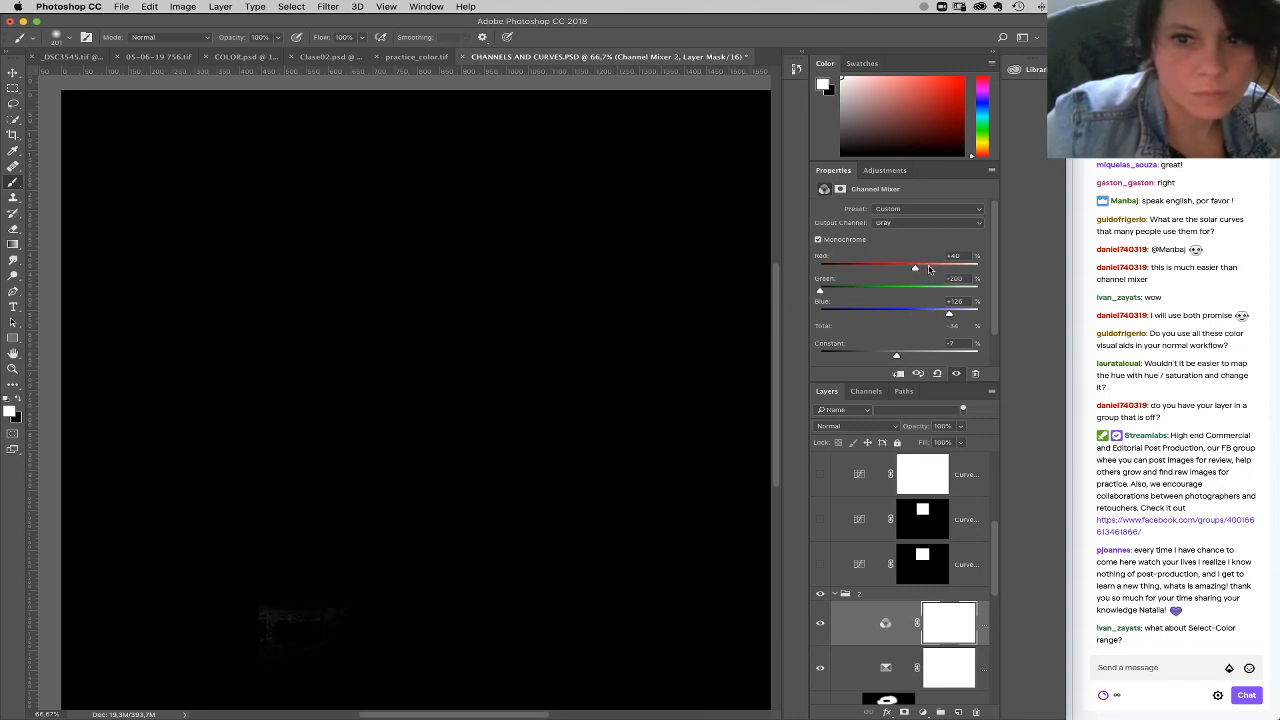
drag(914, 268, 933, 269)
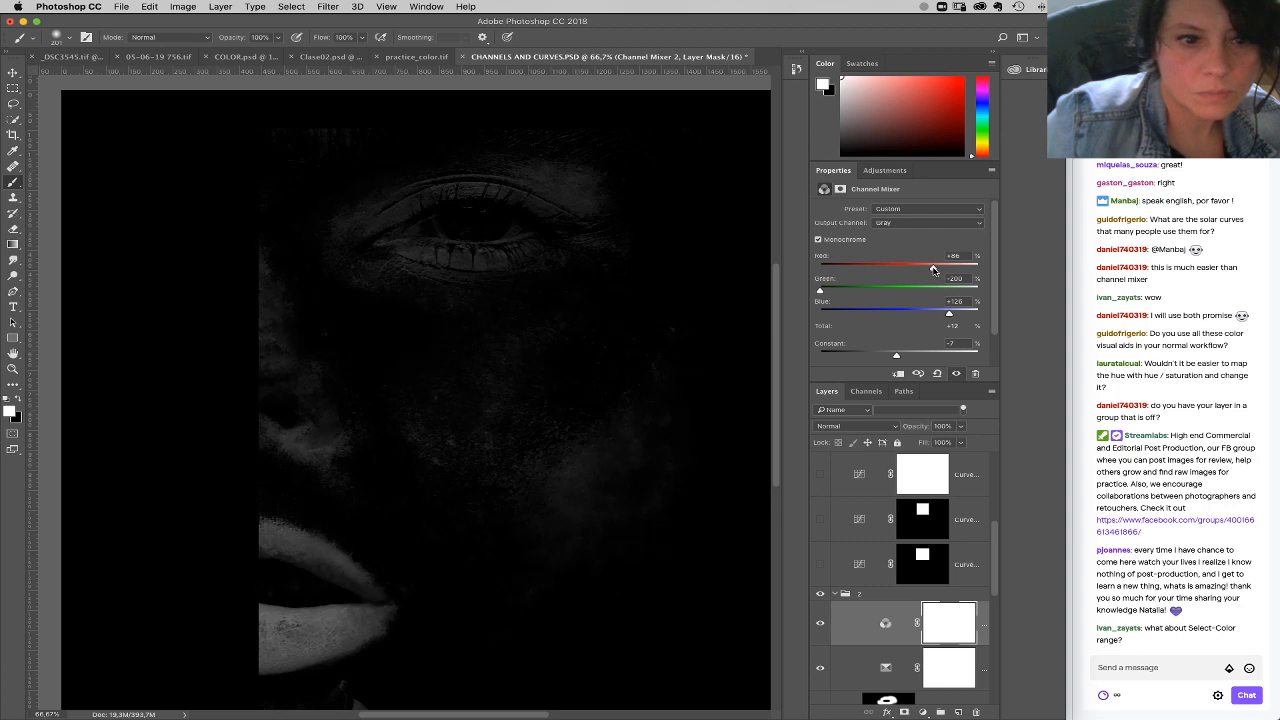
drag(935, 269, 936, 269)
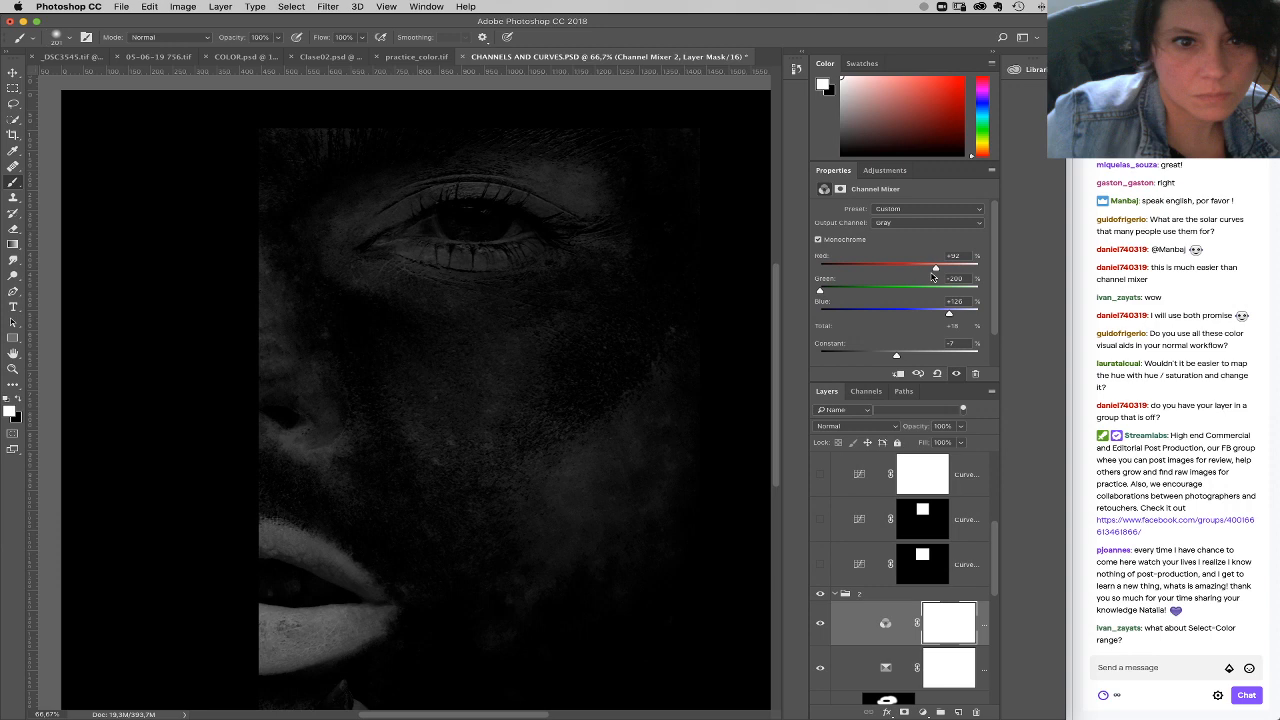
Step: Load the Red channel as a selection and save it as a new alpha channel
click(866, 391)
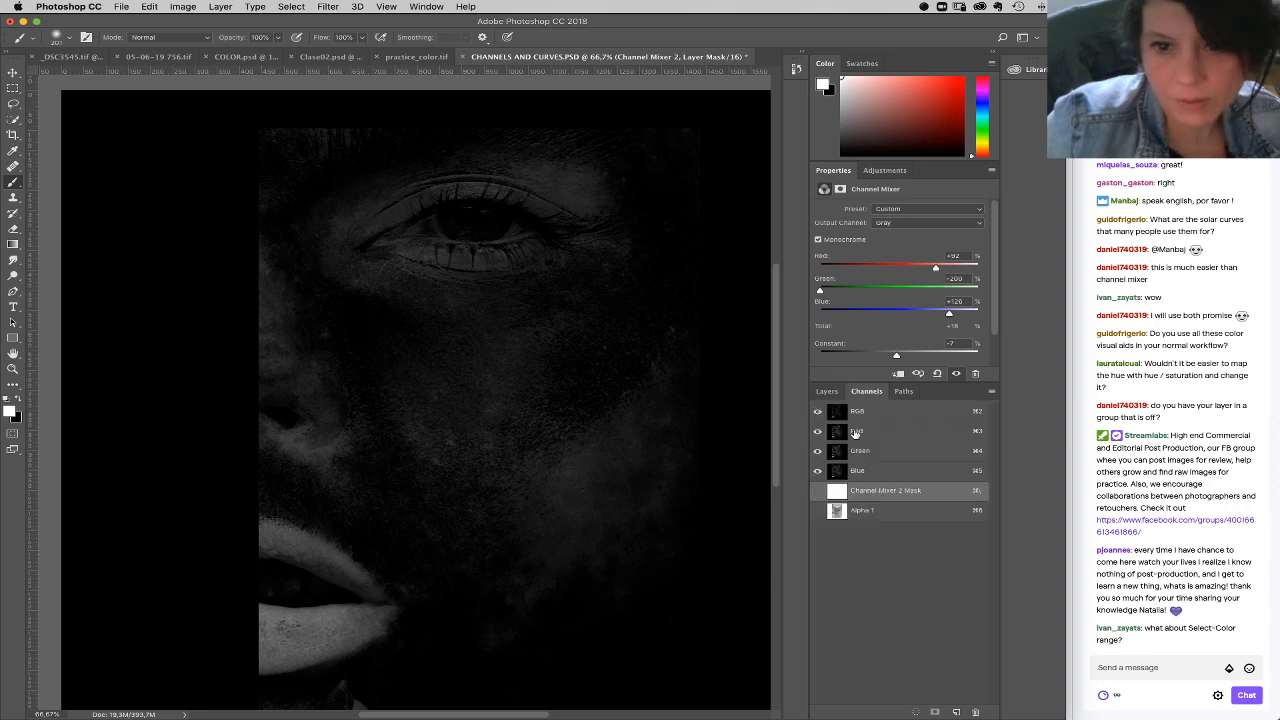
super+click(841, 428)
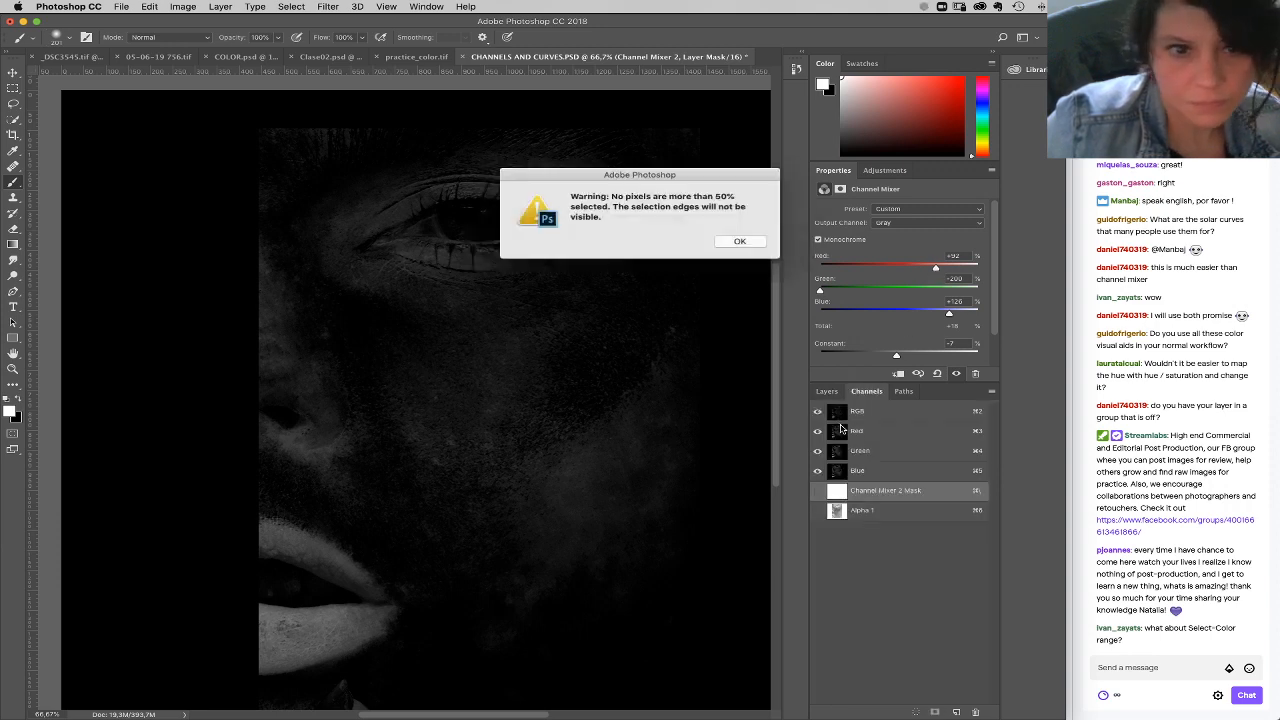
click(738, 241)
click(935, 712)
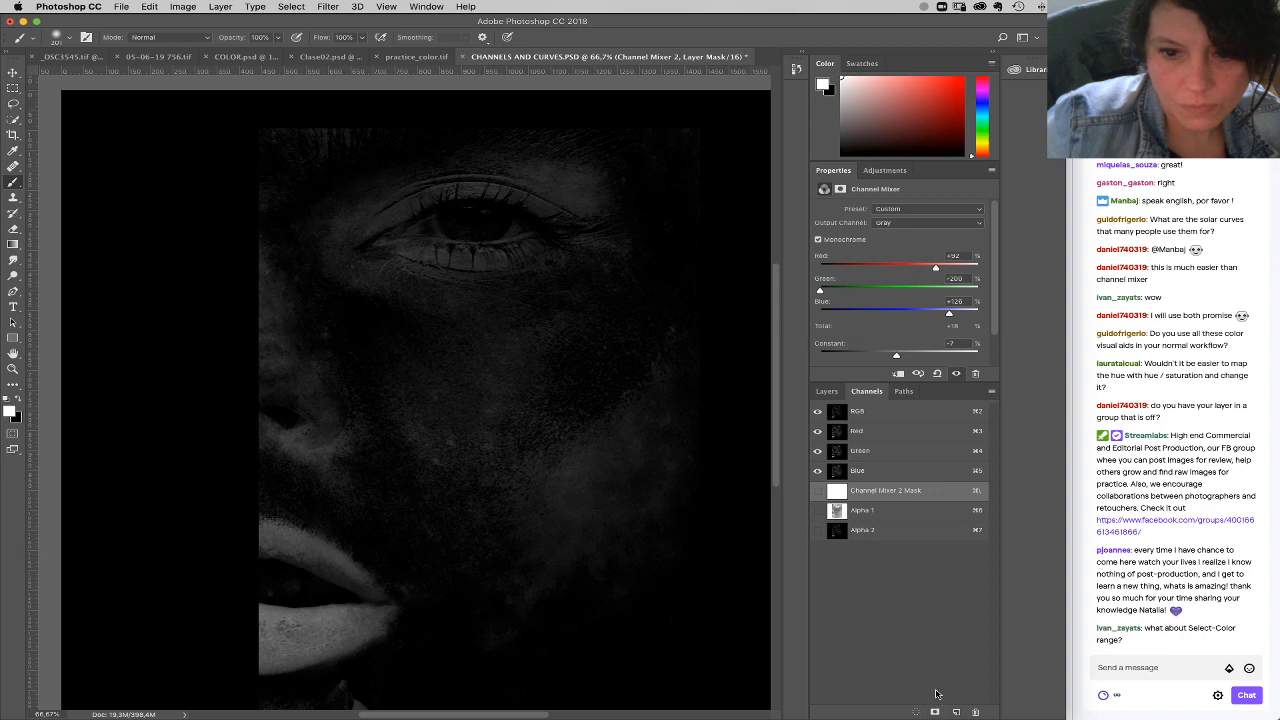
Step: Brighten the Alpha 2 channel with Levels by setting the white input level to about 133
click(840, 532)
click(195, 6)
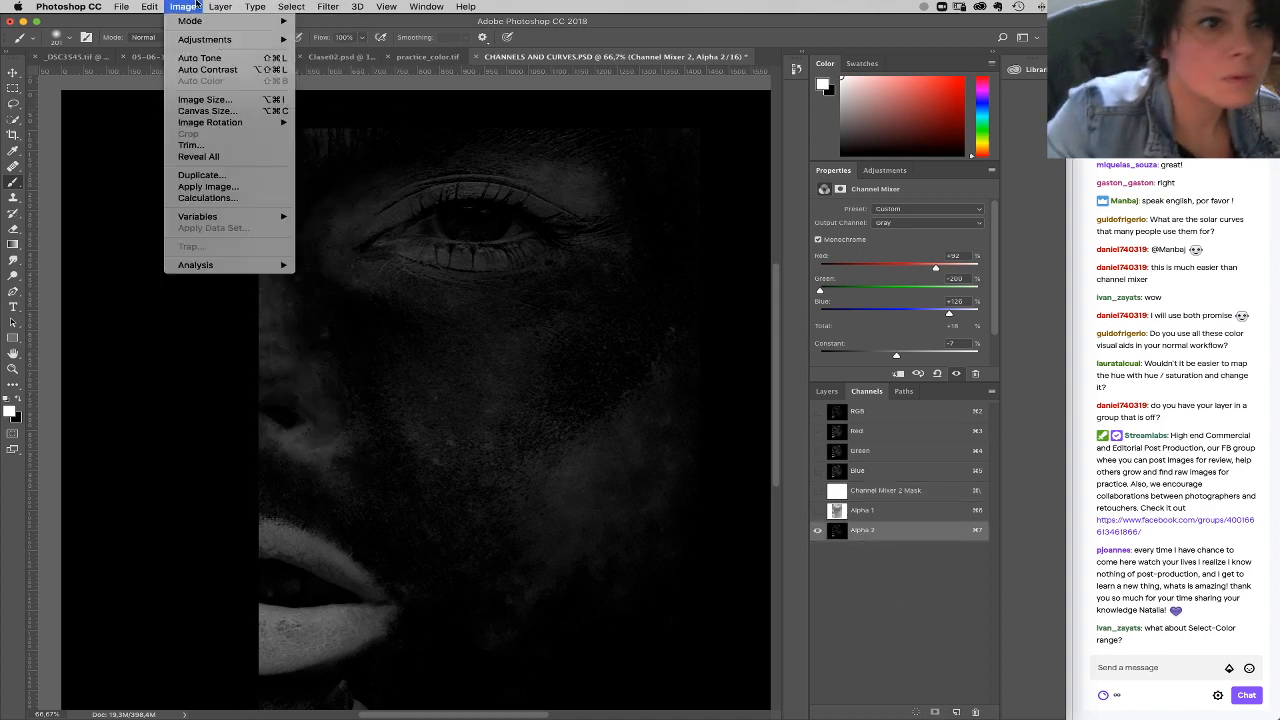
mouse_move(218, 40)
click(338, 56)
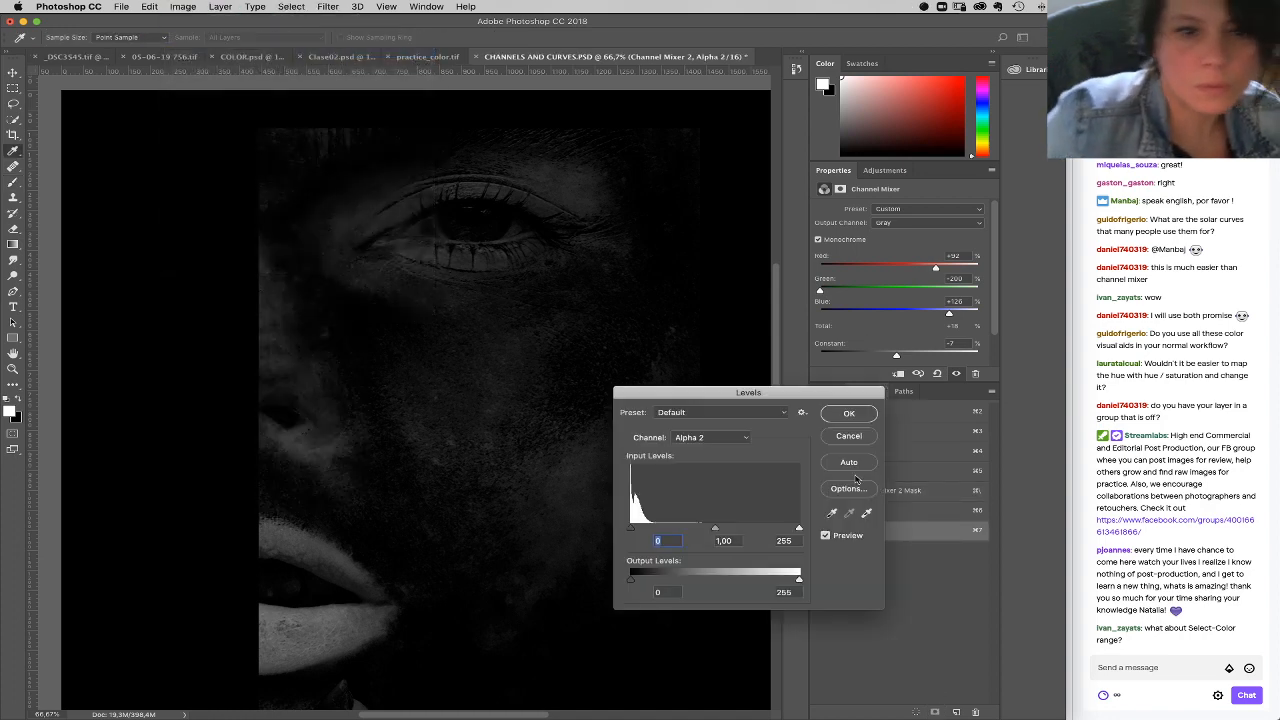
drag(799, 529, 721, 529)
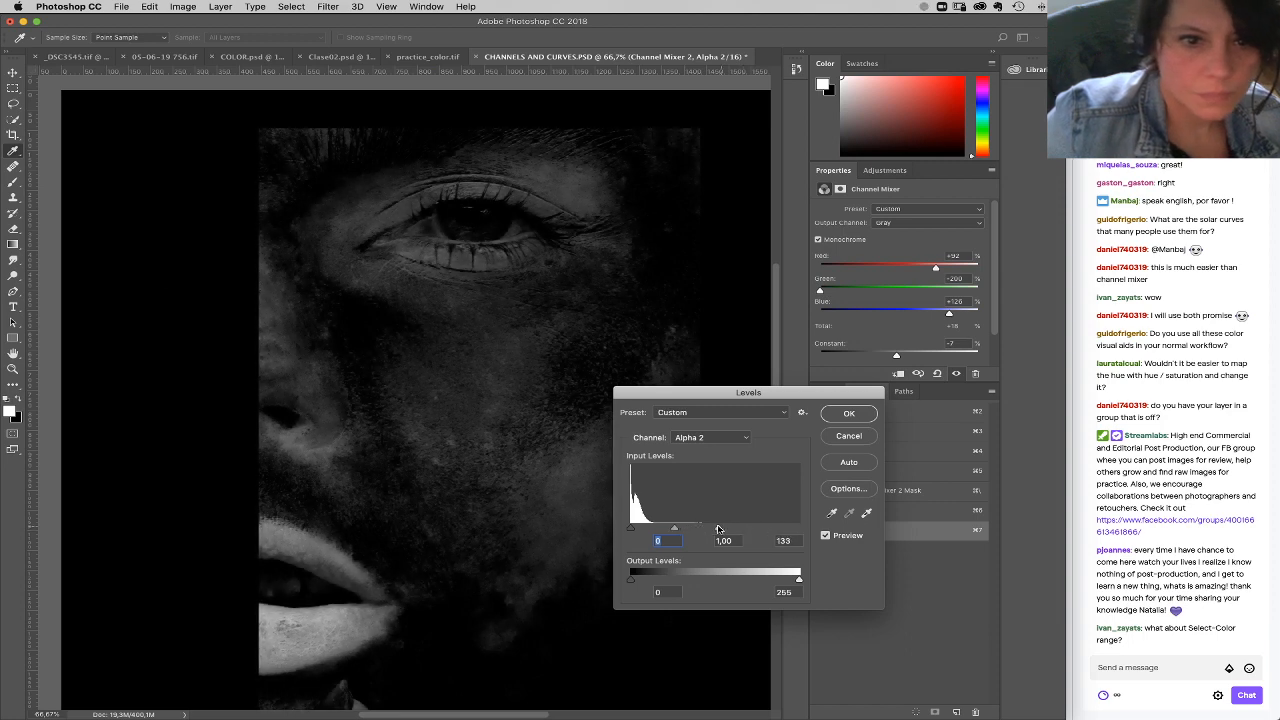
click(845, 418)
Step: Load Alpha 2 as a selection, return to the RGB composite, and hide group 2
key(b)
super+click(837, 531)
click(868, 413)
click(827, 391)
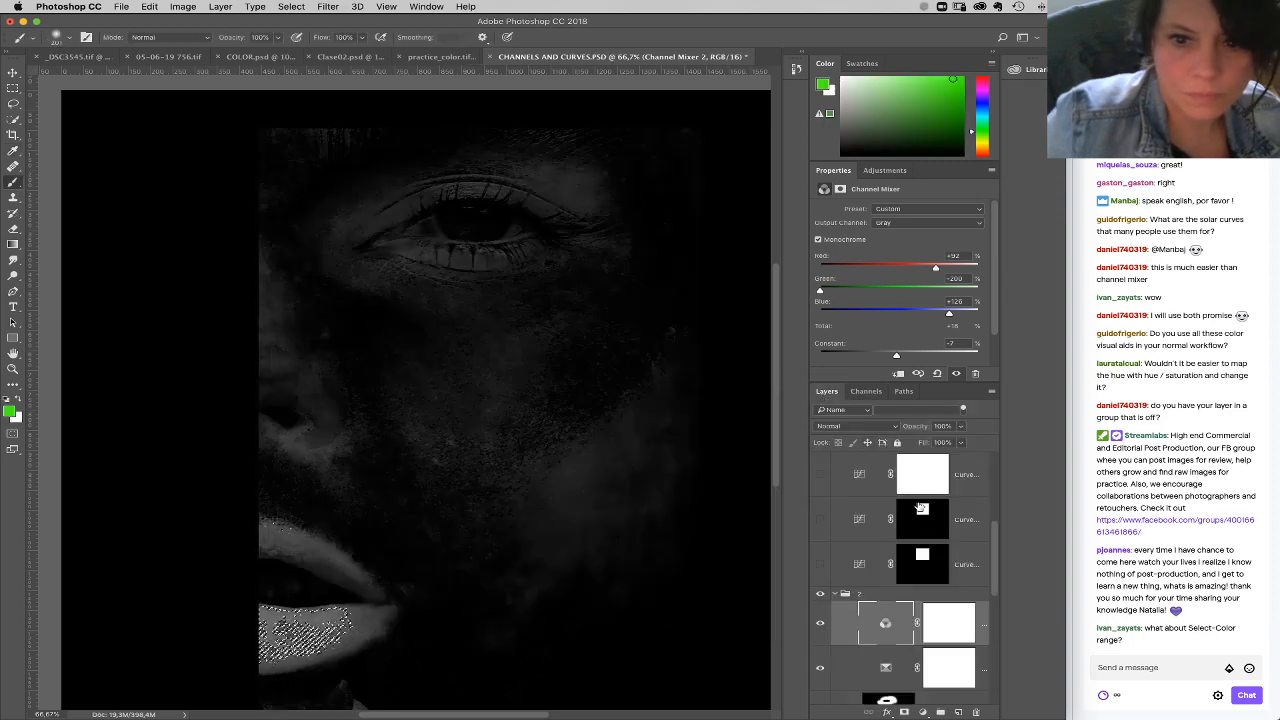
click(821, 594)
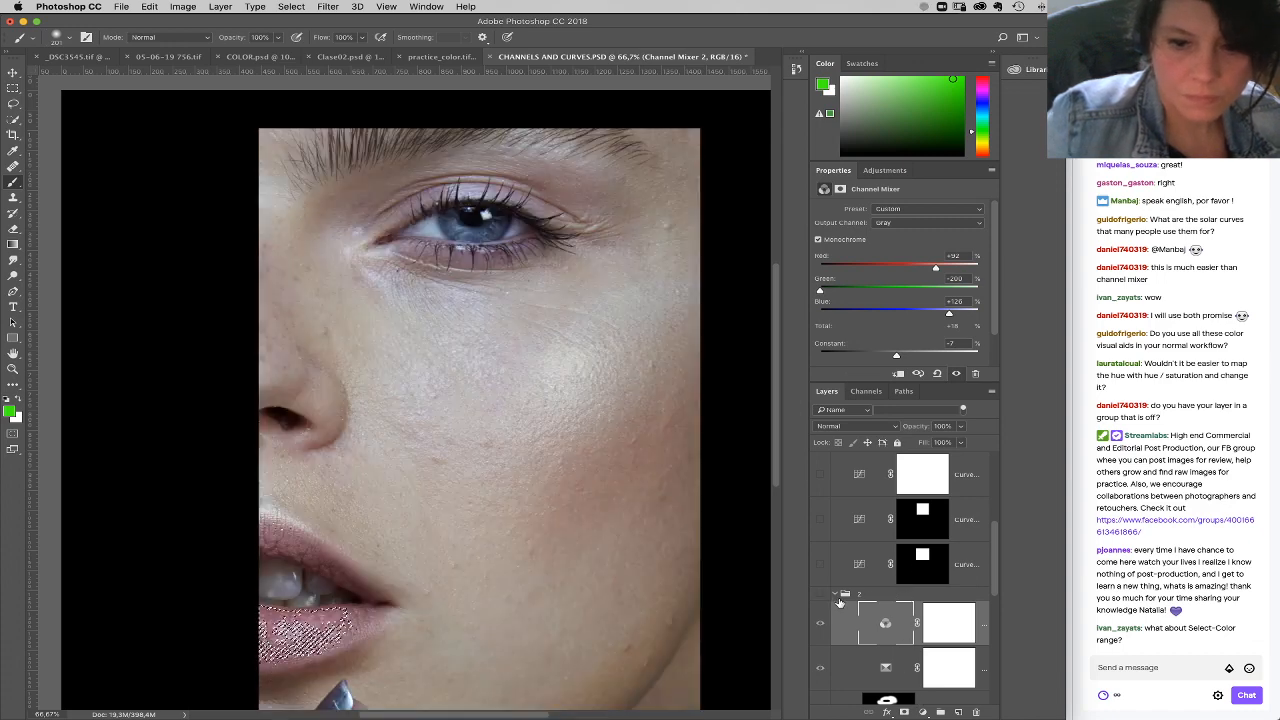
click(840, 598)
Step: Add a Curves layer masked by the selection and lower the midtones of its Blue curve
click(922, 712)
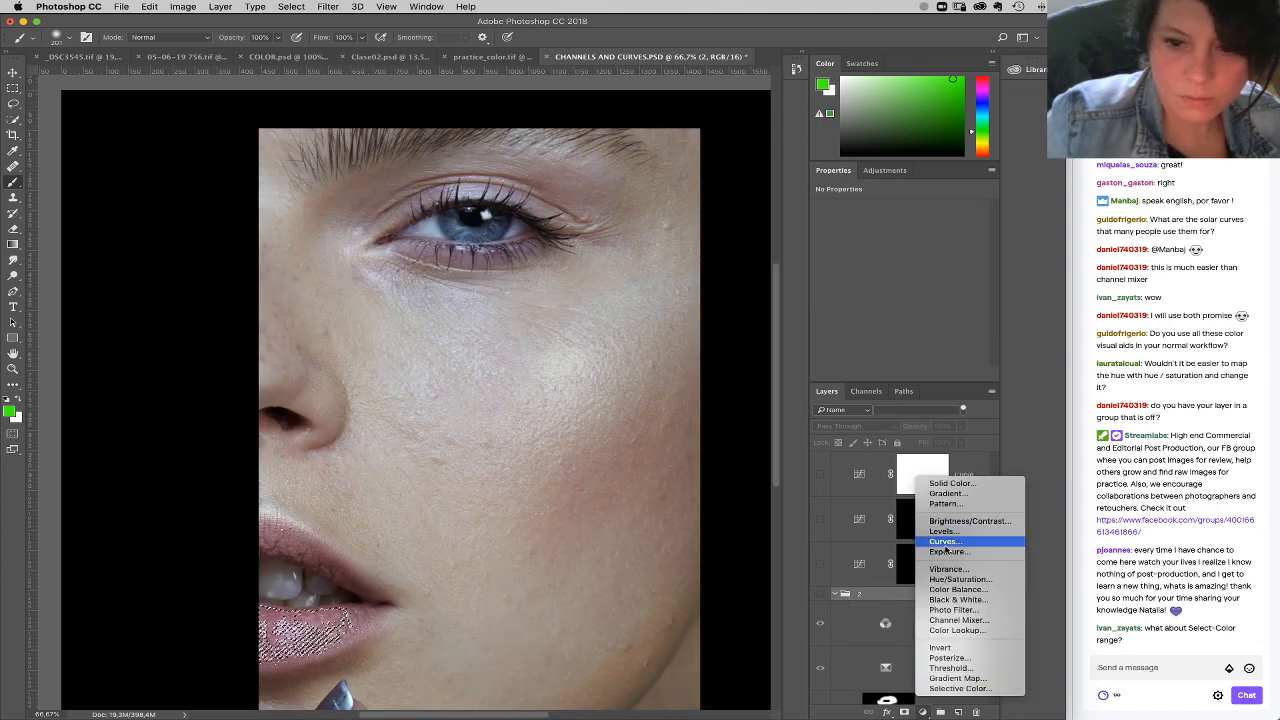
click(945, 542)
click(890, 223)
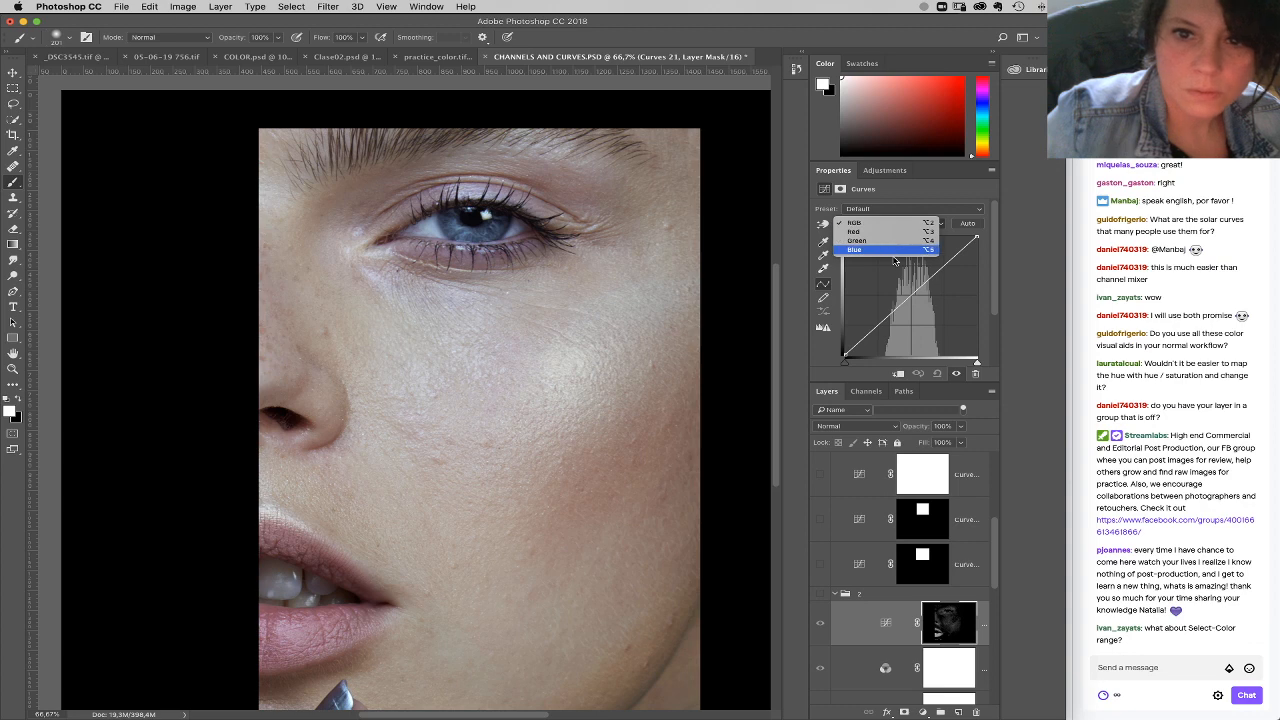
click(893, 252)
drag(914, 295, 923, 306)
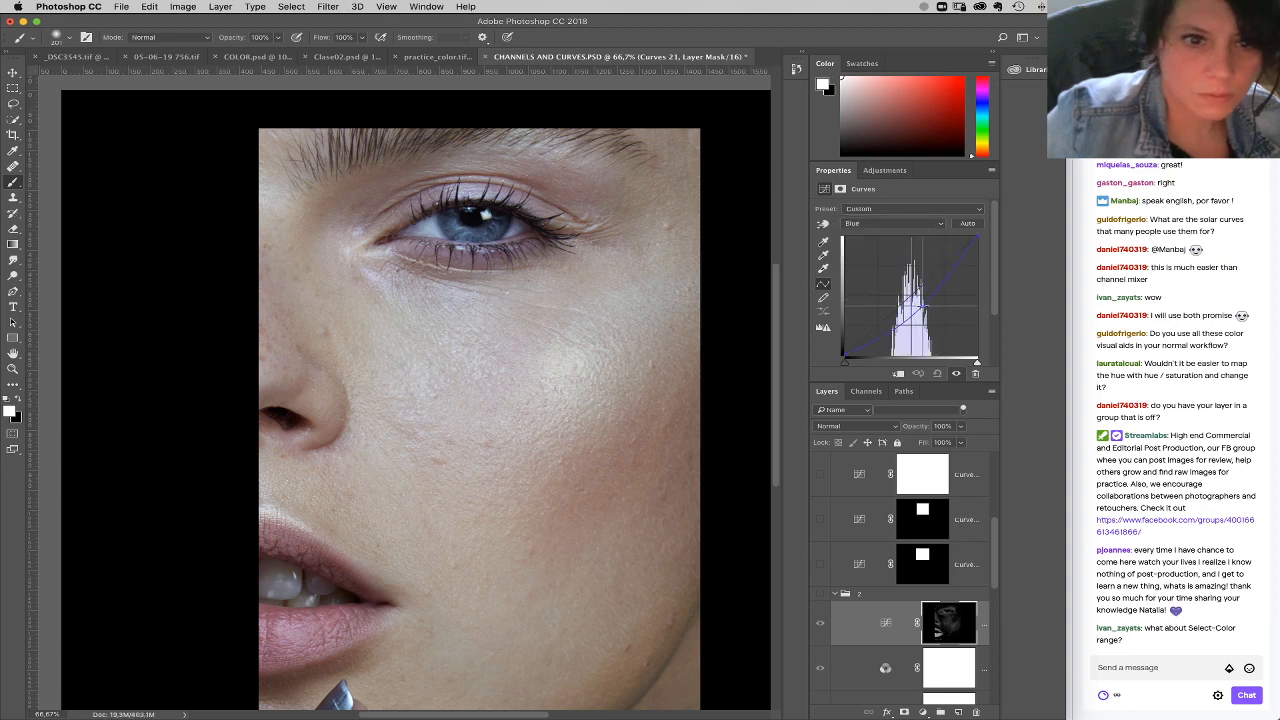
Step: Move the Curves layer out of and above group 2, and raise the midtones of its RGB curve
drag(880, 622, 868, 592)
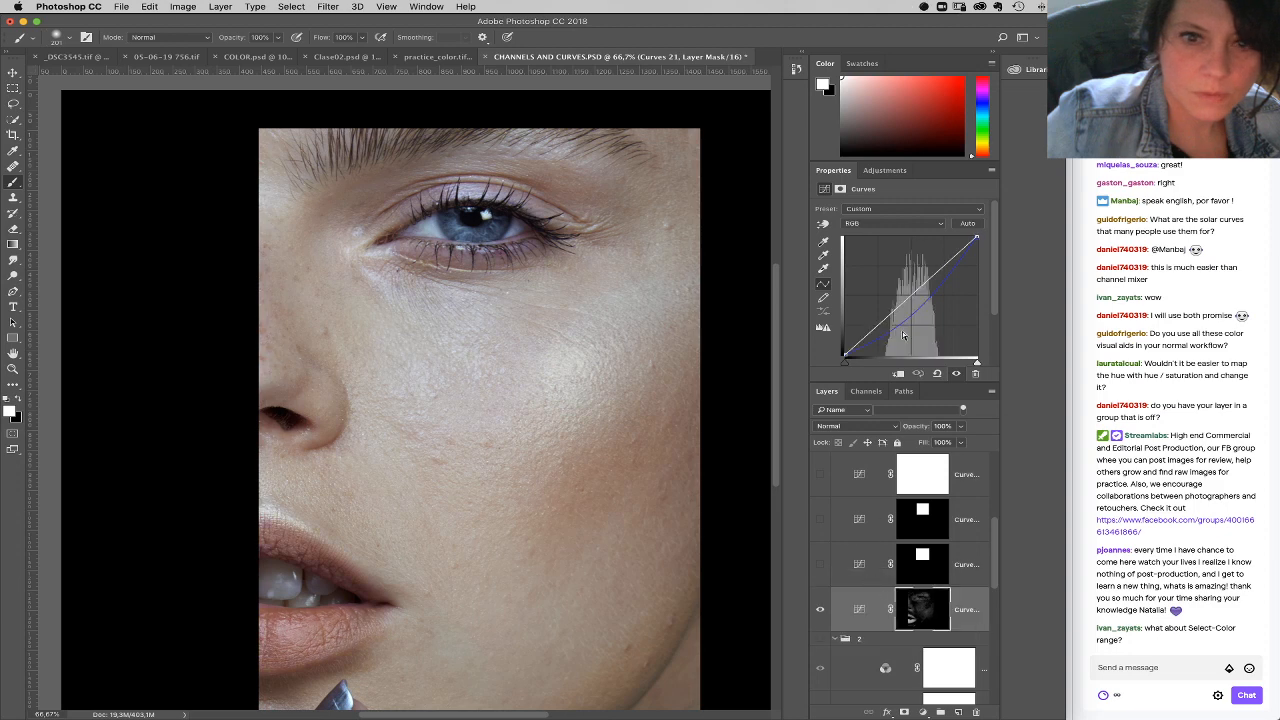
click(886, 224)
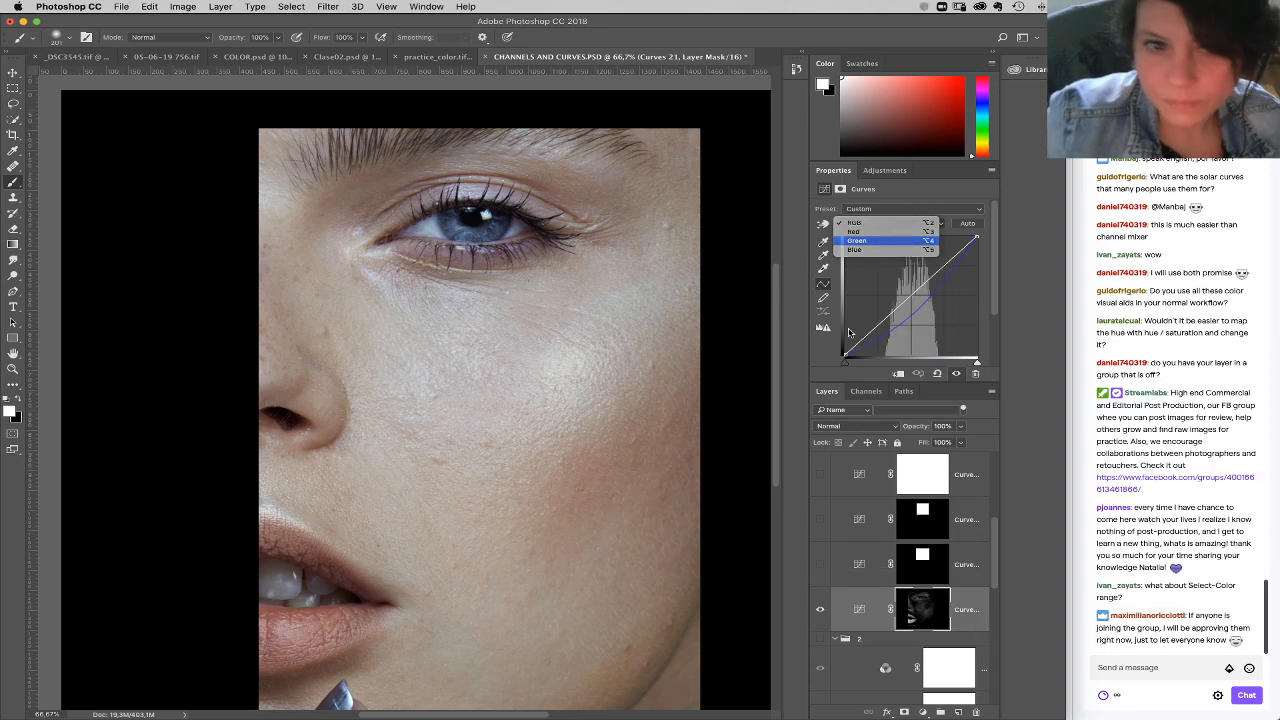
click(886, 244)
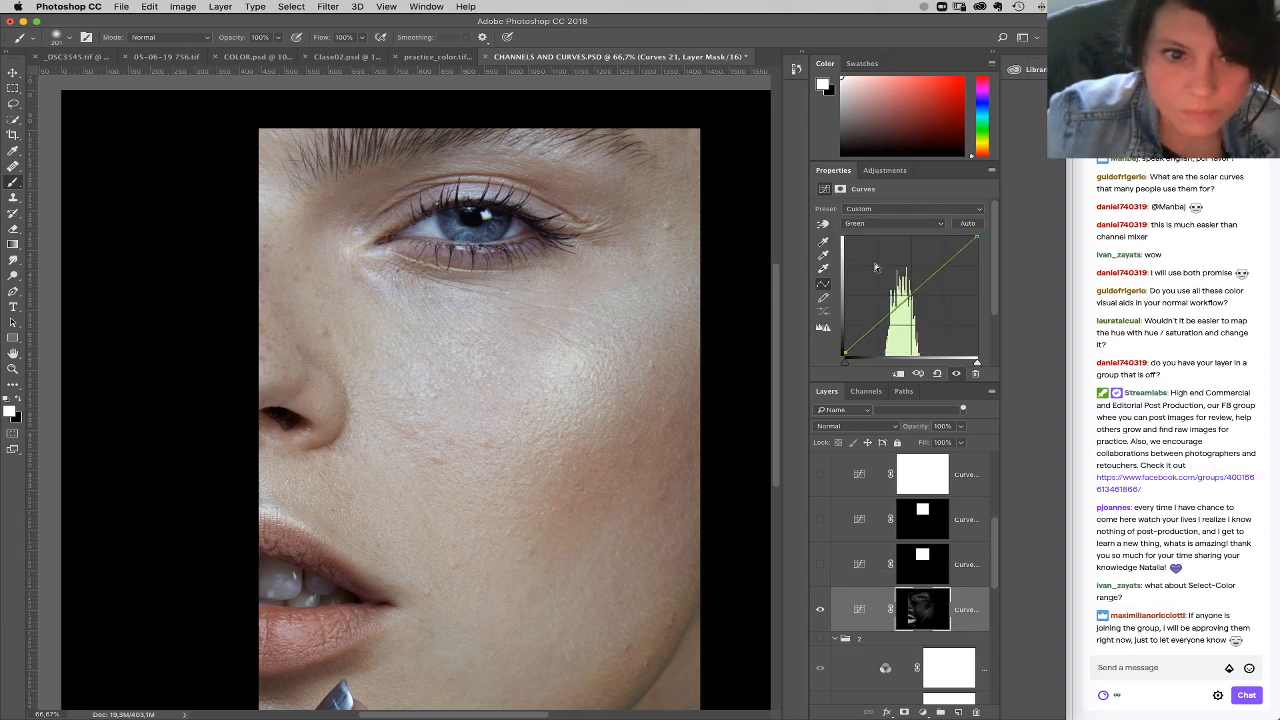
click(891, 225)
click(880, 205)
drag(906, 300, 903, 290)
Step: Shift the Blue curve's black point slightly inward and raise the RGB curve's midtones a little further
click(903, 221)
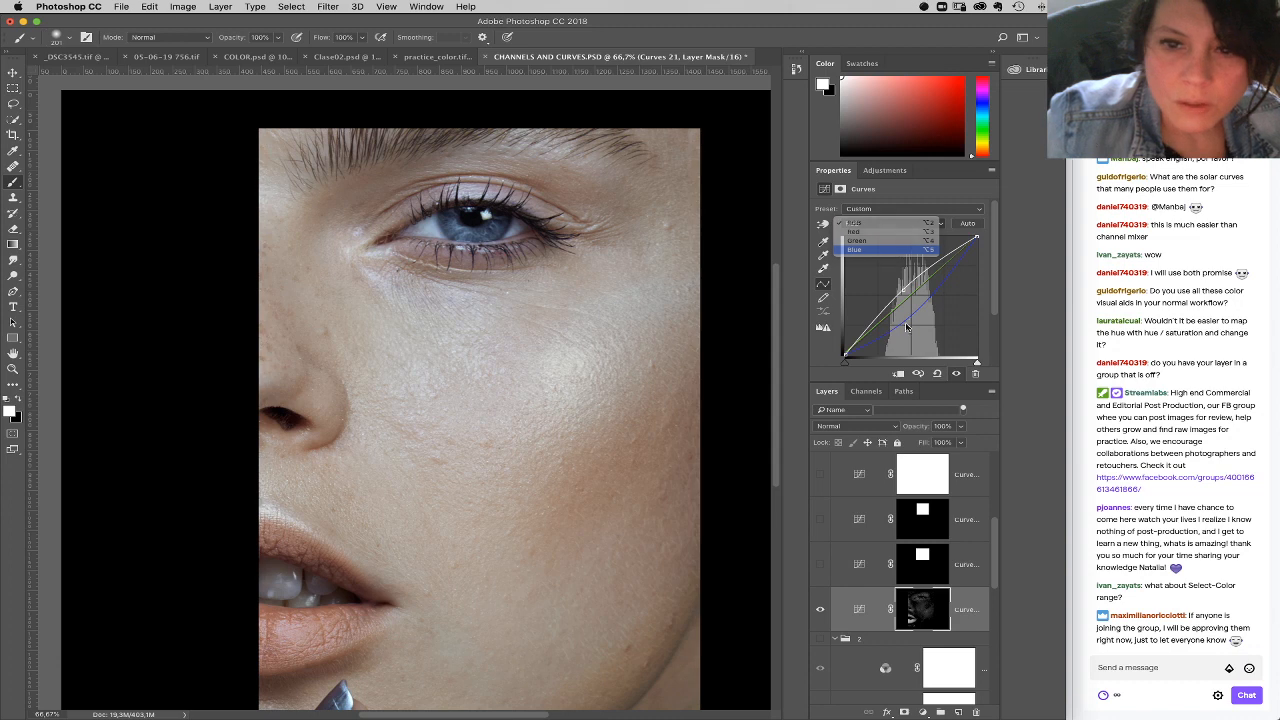
click(899, 258)
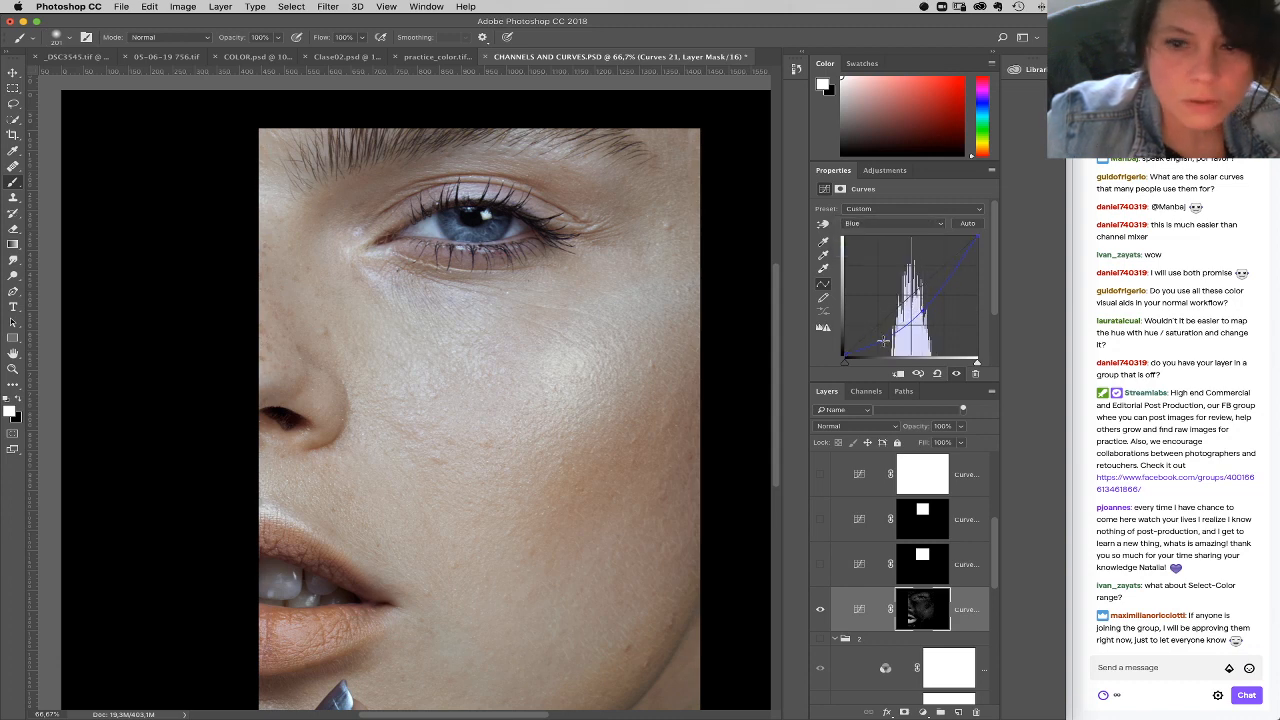
drag(846, 357, 853, 364)
click(905, 223)
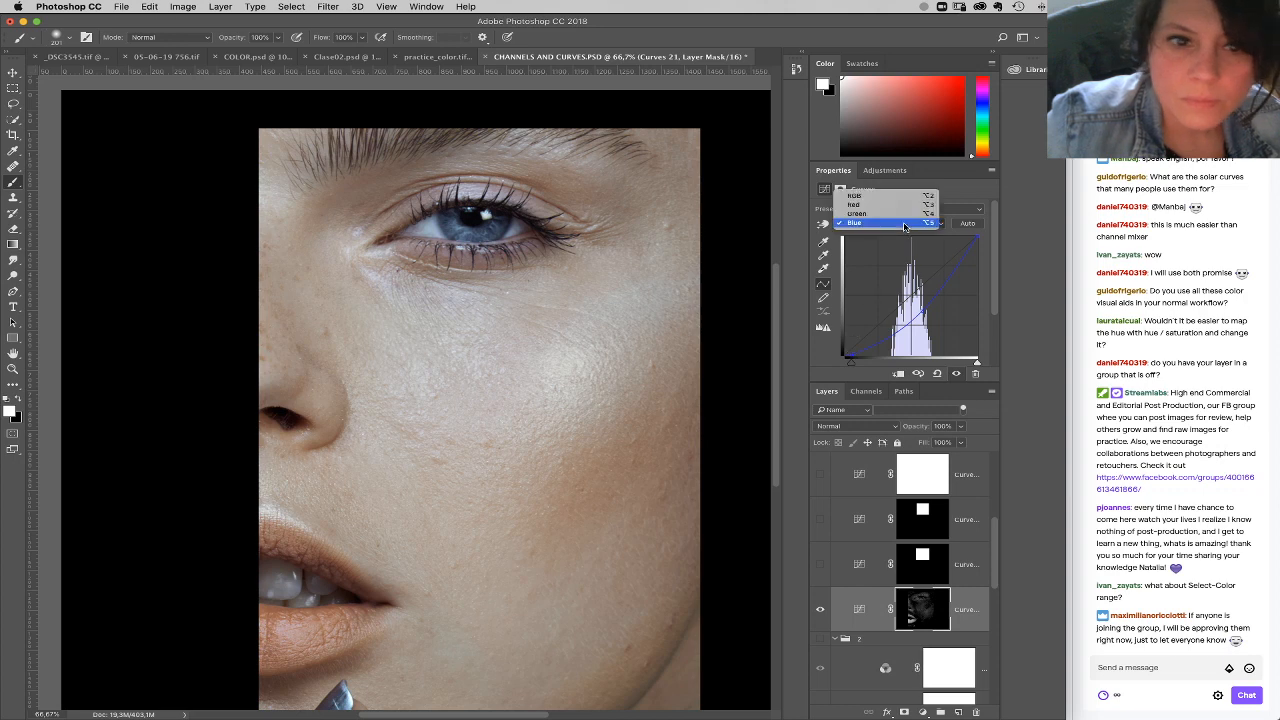
click(865, 195)
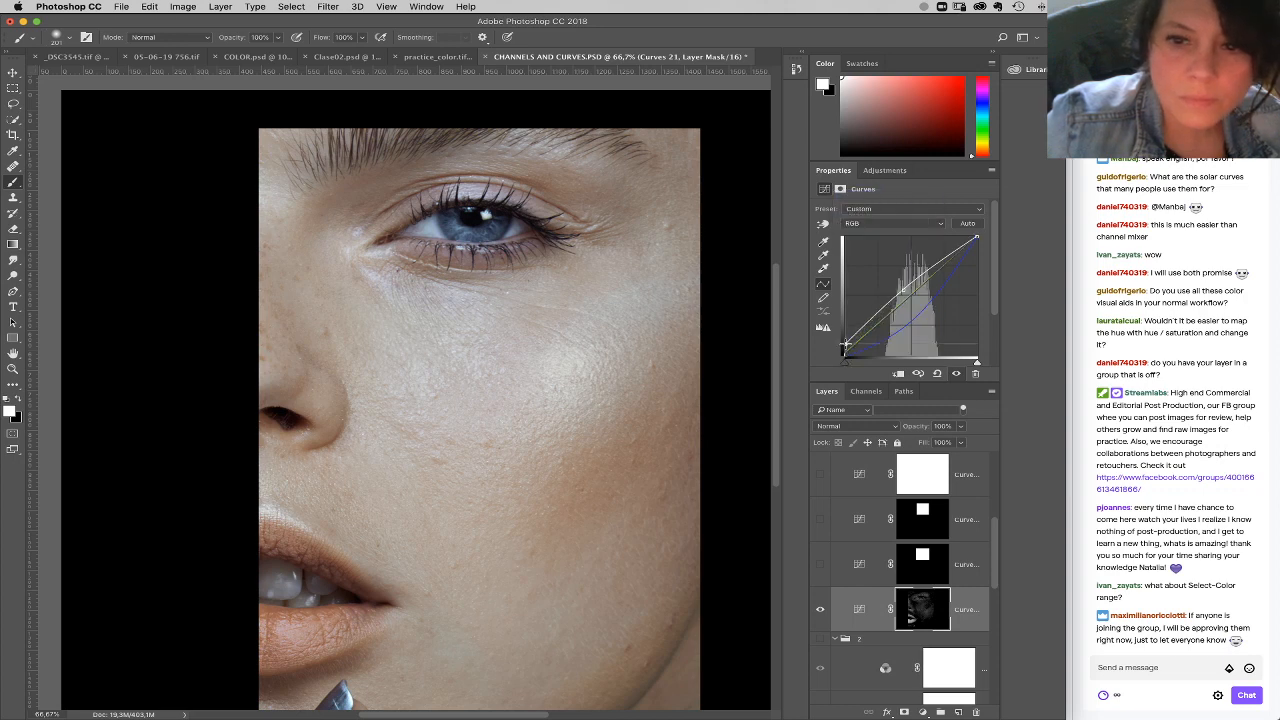
drag(903, 290, 901, 285)
click(907, 224)
click(906, 247)
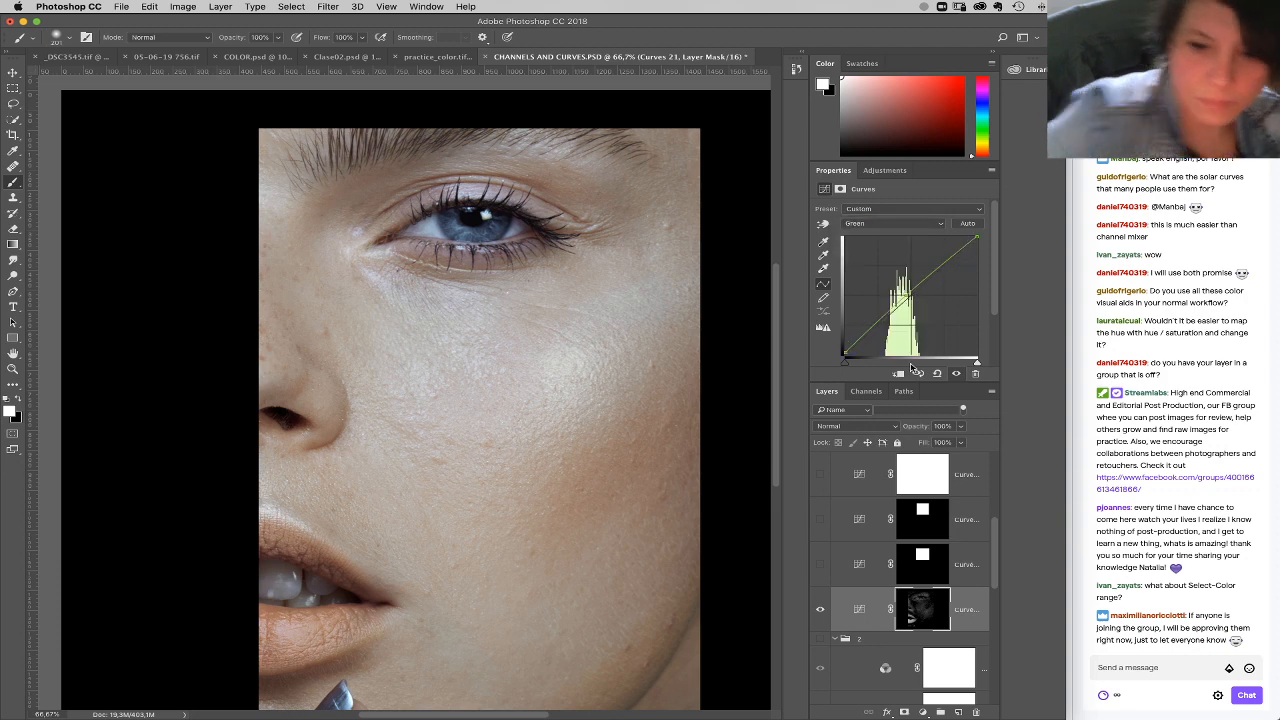
Step: Place the Curves layer in a new group with a black mask and paint white over the skin around the eye
drag(975, 612, 939, 712)
alt+click(904, 712)
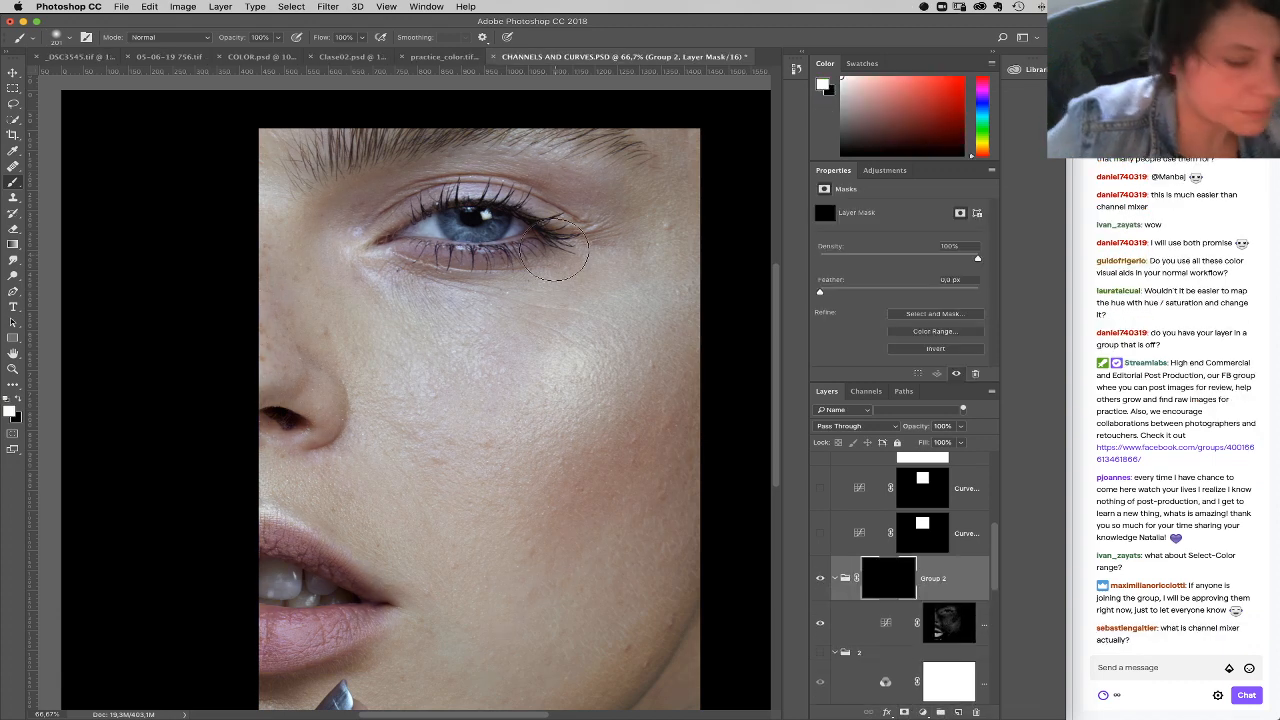
right_click(491, 284)
drag(611, 311, 605, 311)
mouse_move(418, 248)
mouse_down()
mouse_move(526, 238)
mouse_move(564, 212)
mouse_move(520, 189)
mouse_move(384, 215)
mouse_move(469, 172)
mouse_up()
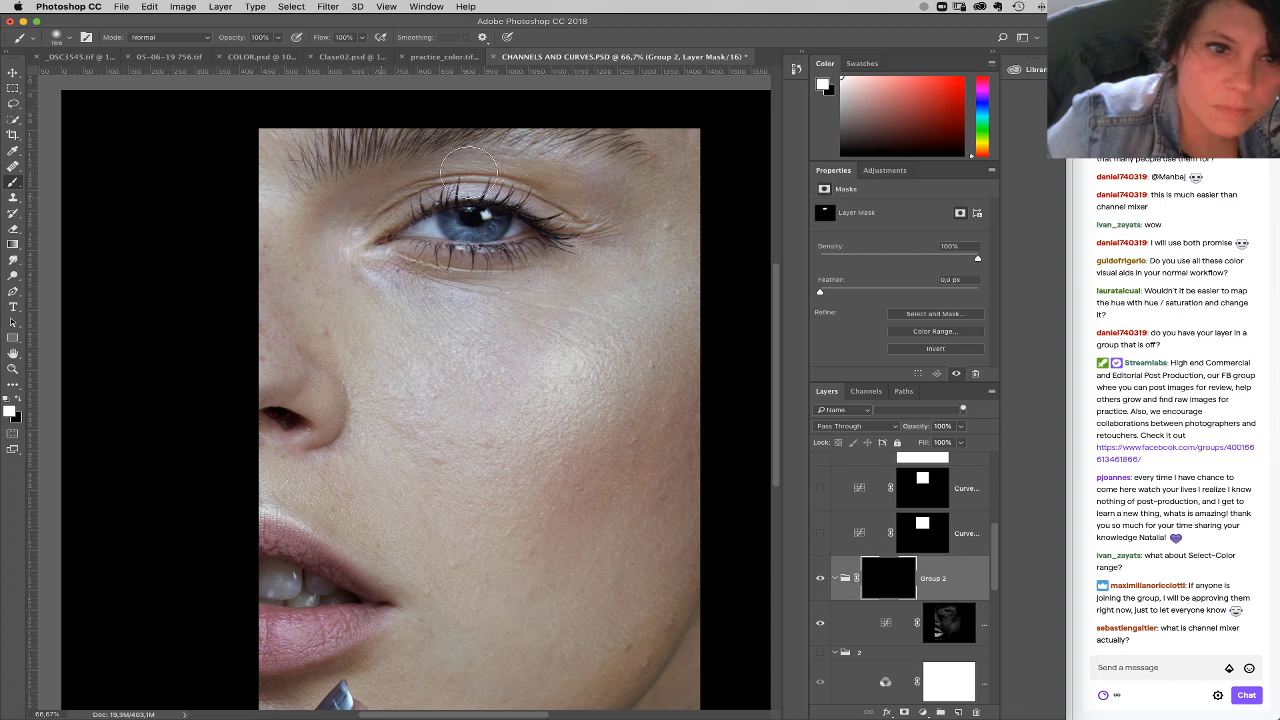
right_click(505, 280)
click(588, 304)
drag(449, 260, 481, 254)
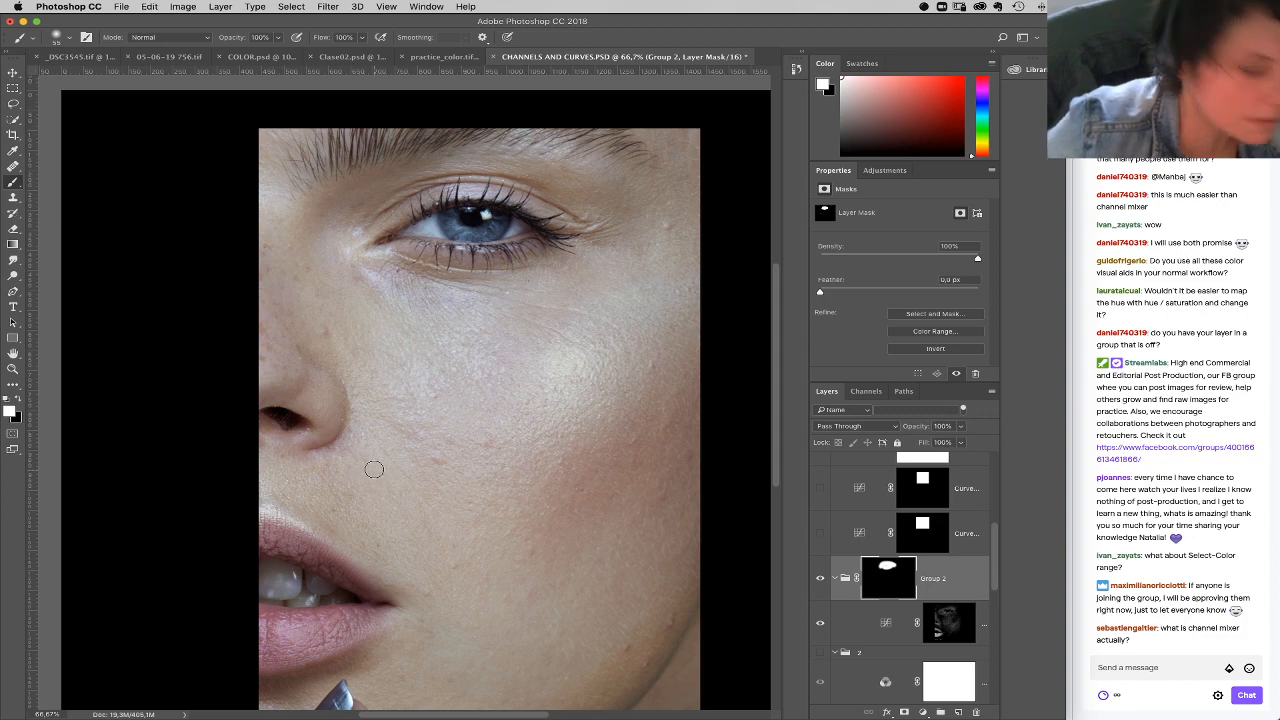
Step: Paint the group mask at 40% brush opacity over the side of the nose and under-eye cheek, and hide Group 2
key(4)
right_click(374, 469)
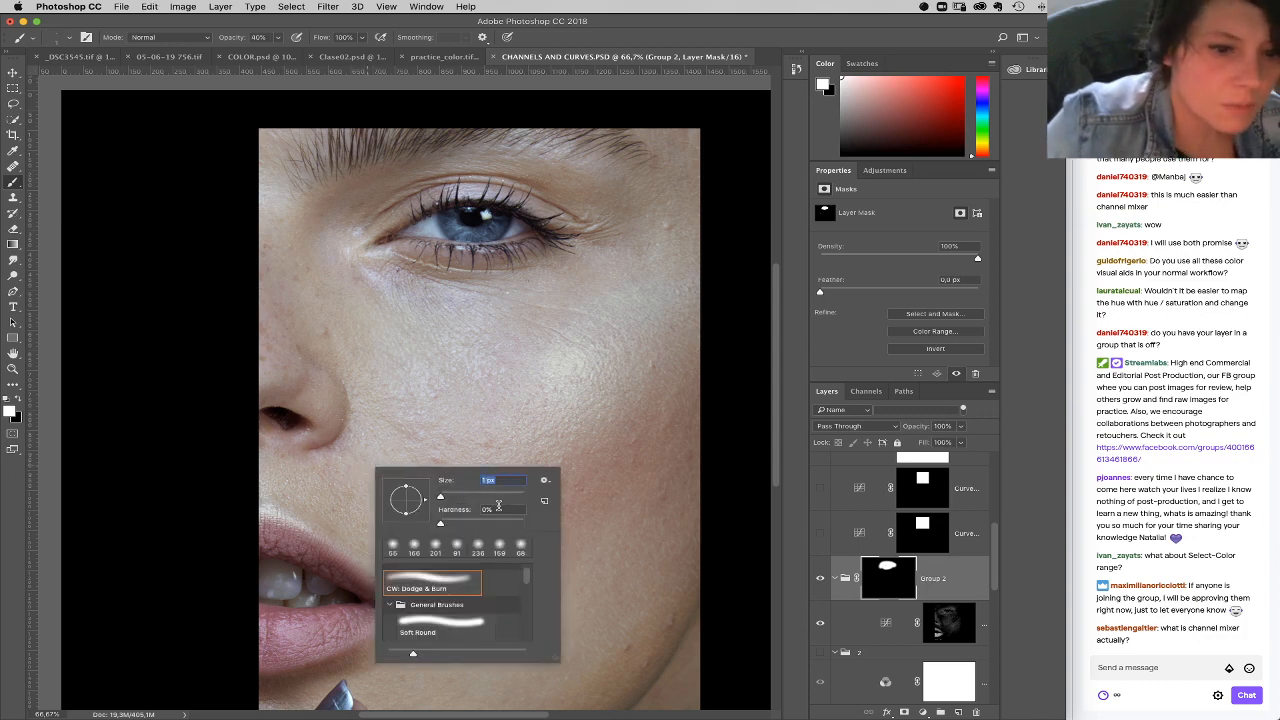
click(504, 494)
mouse_move(282, 427)
mouse_down()
mouse_move(343, 433)
mouse_move(289, 412)
mouse_move(279, 373)
mouse_up()
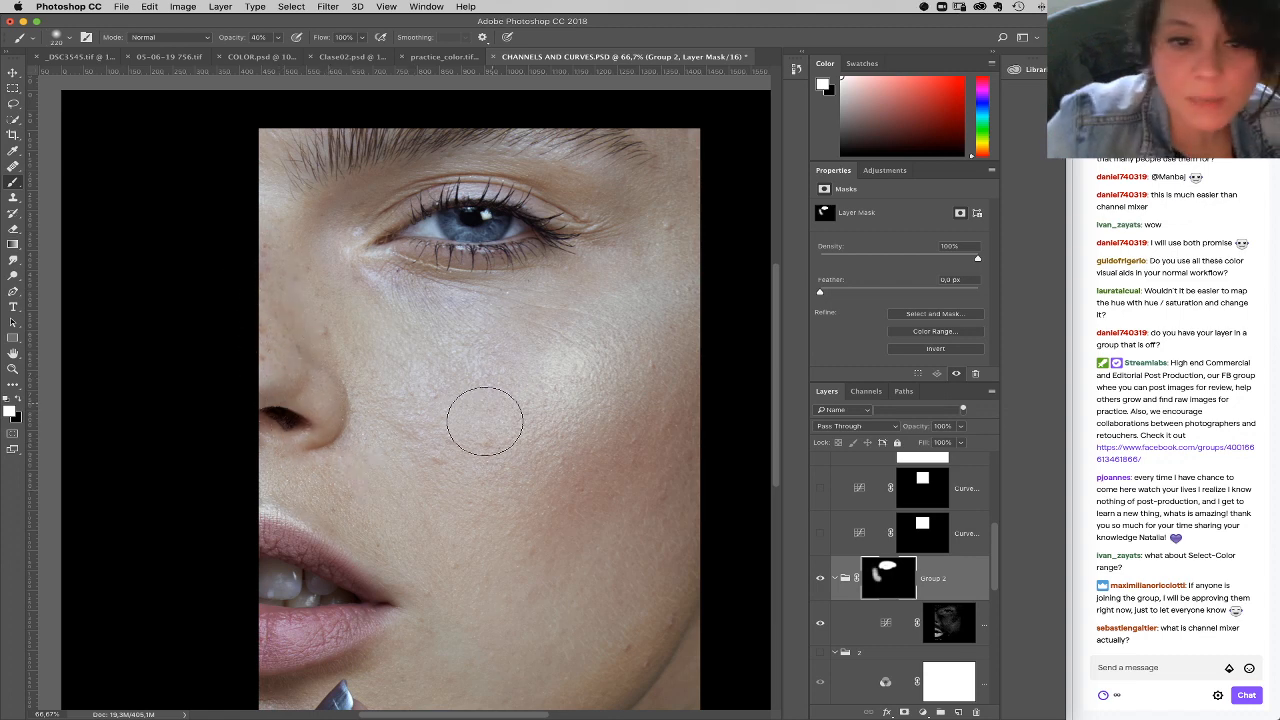
mouse_move(434, 290)
mouse_down()
mouse_move(512, 331)
mouse_move(443, 322)
mouse_move(407, 296)
mouse_move(450, 362)
mouse_move(479, 317)
mouse_up()
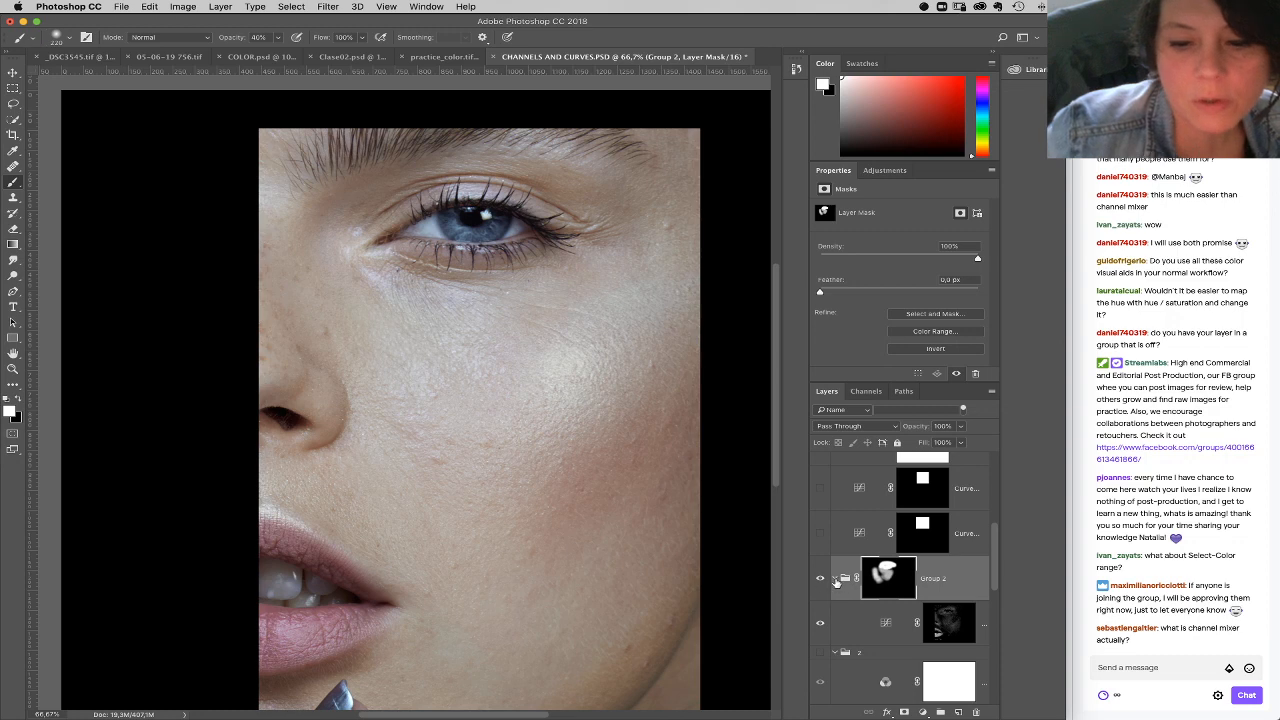
click(836, 579)
click(820, 578)
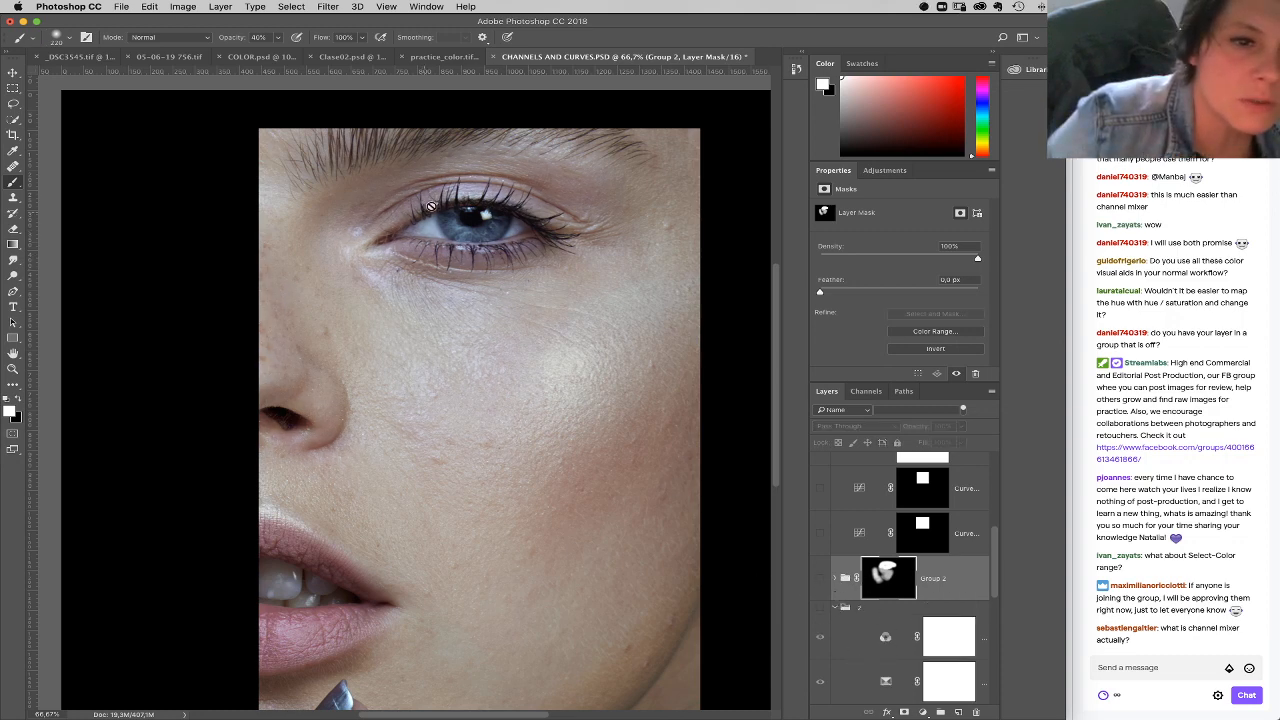
Step: Add a Hue/Saturation layer above Group 2 and sample the lower eyelid as its Magentas target color
click(922, 712)
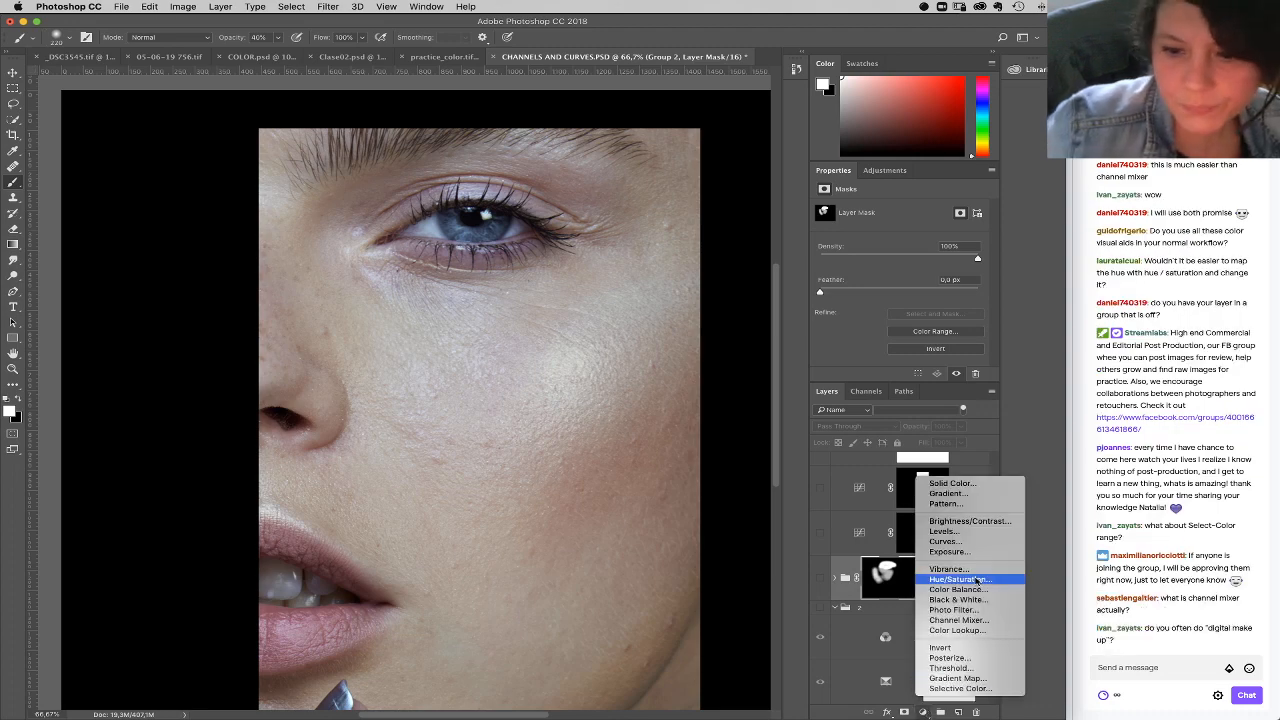
click(965, 581)
click(13, 369)
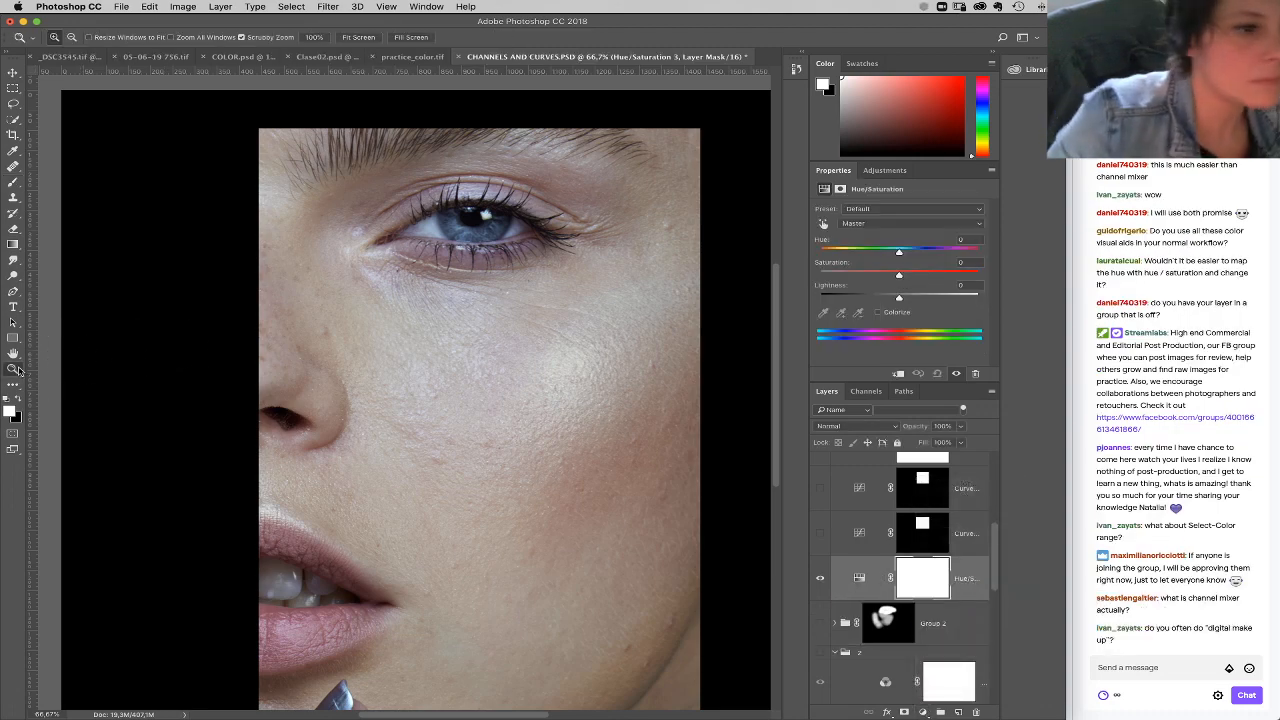
click(490, 244)
click(490, 244)
click(490, 244)
drag(525, 293, 535, 410)
alt+click(564, 340)
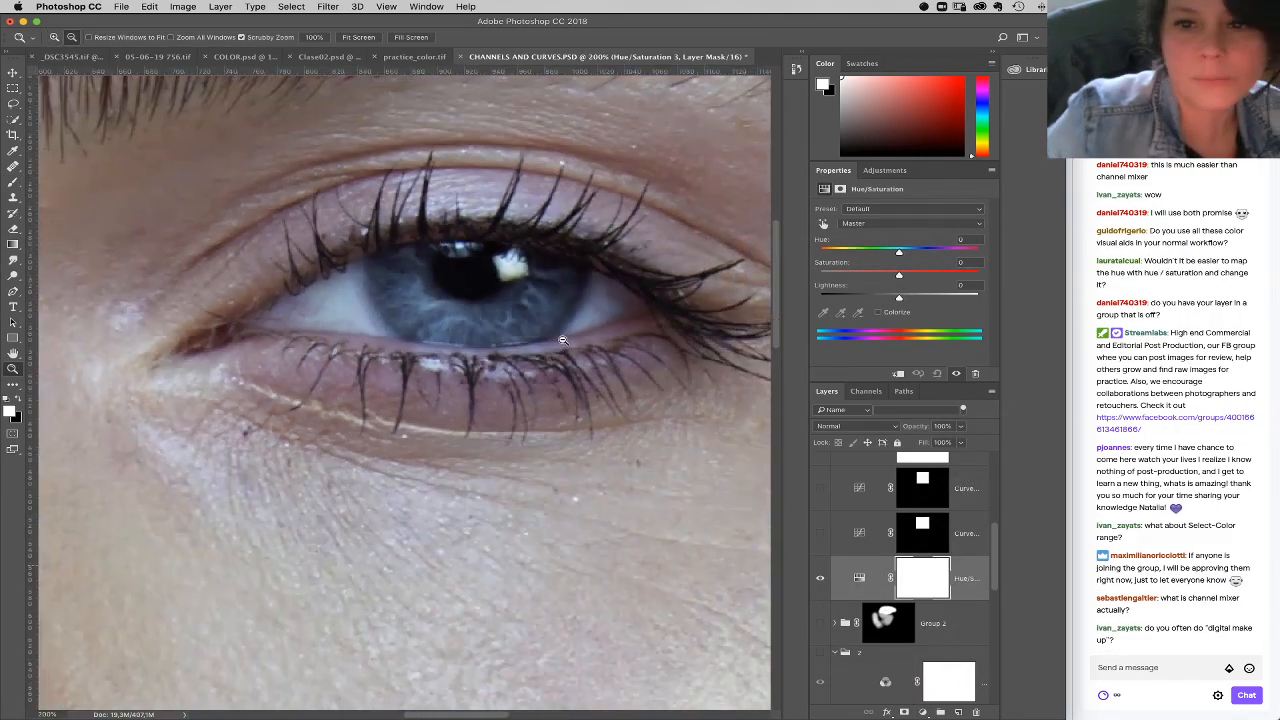
alt+click(564, 340)
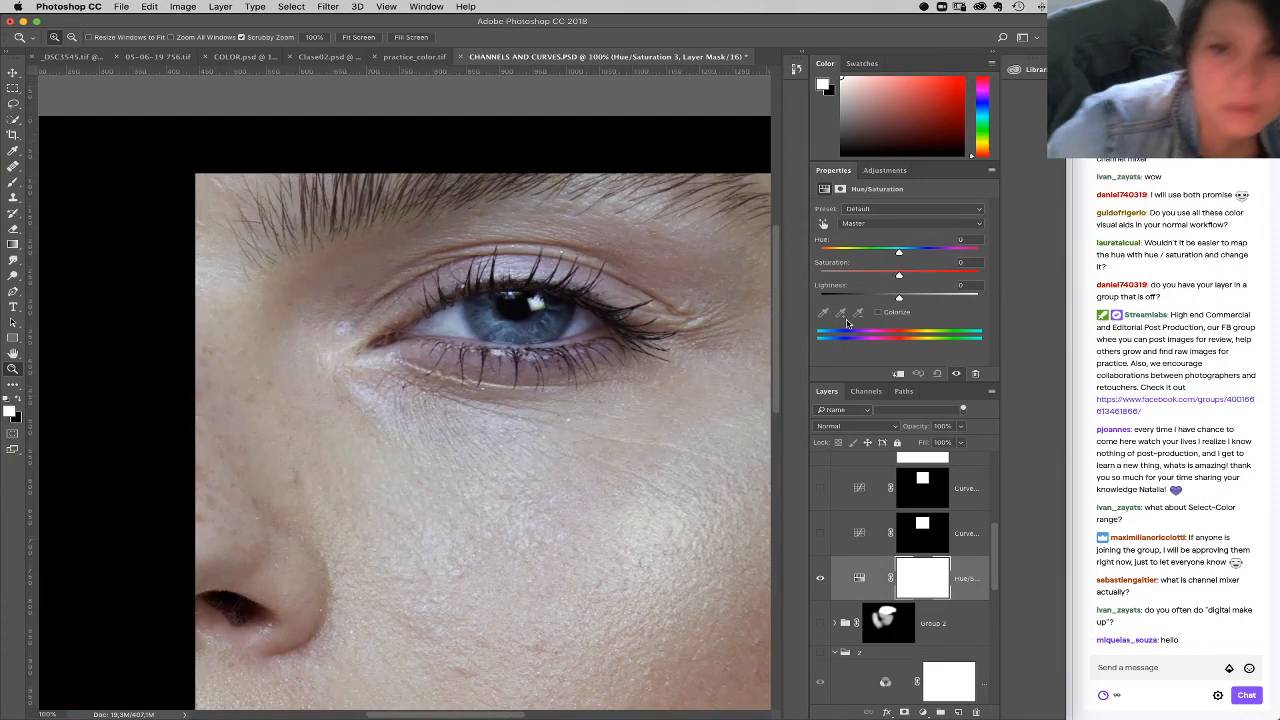
click(872, 224)
click(875, 278)
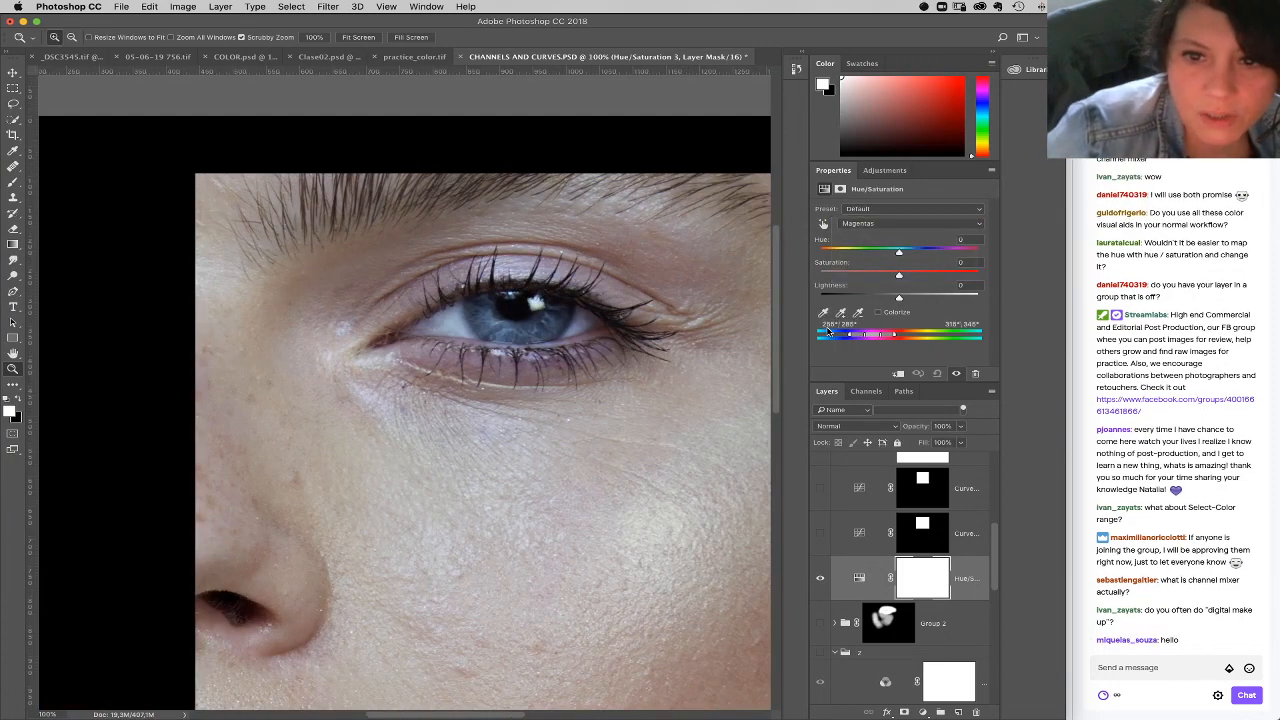
click(558, 357)
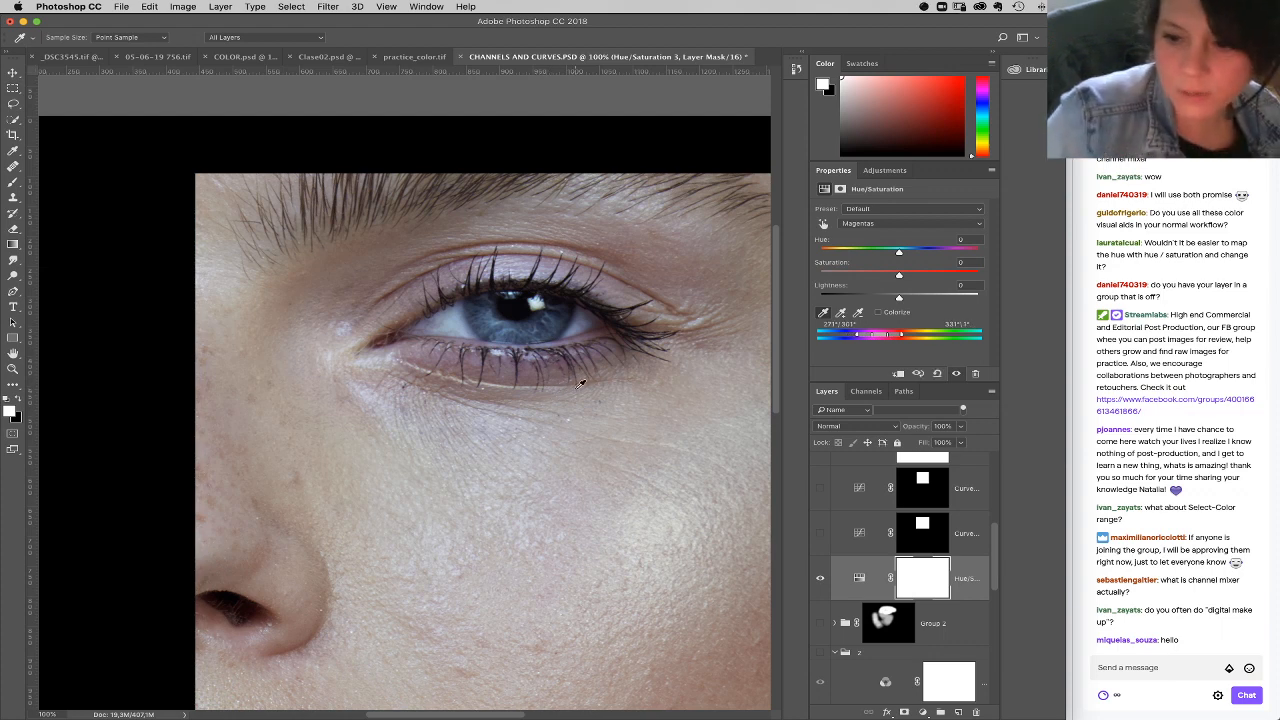
Step: Widen the Magentas range with more eyelid samples, setting its hue to +39 and lightness to +2
drag(899, 251, 934, 254)
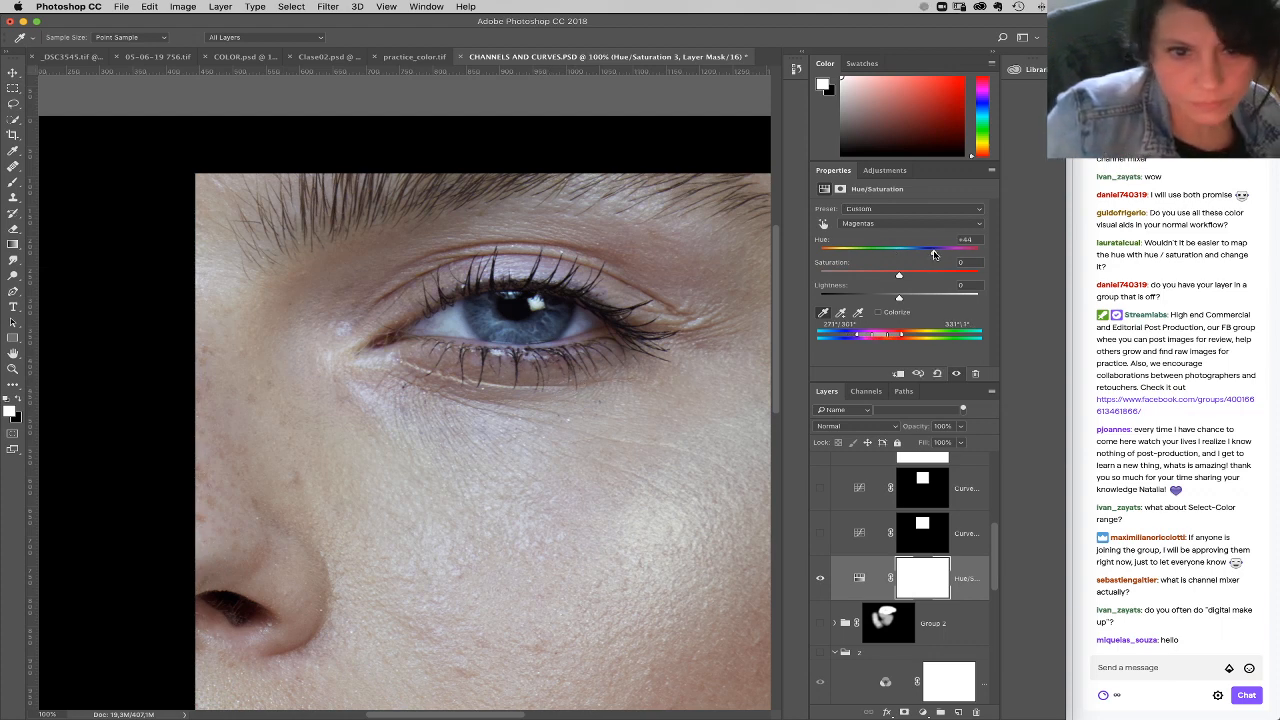
click(528, 266)
click(557, 359)
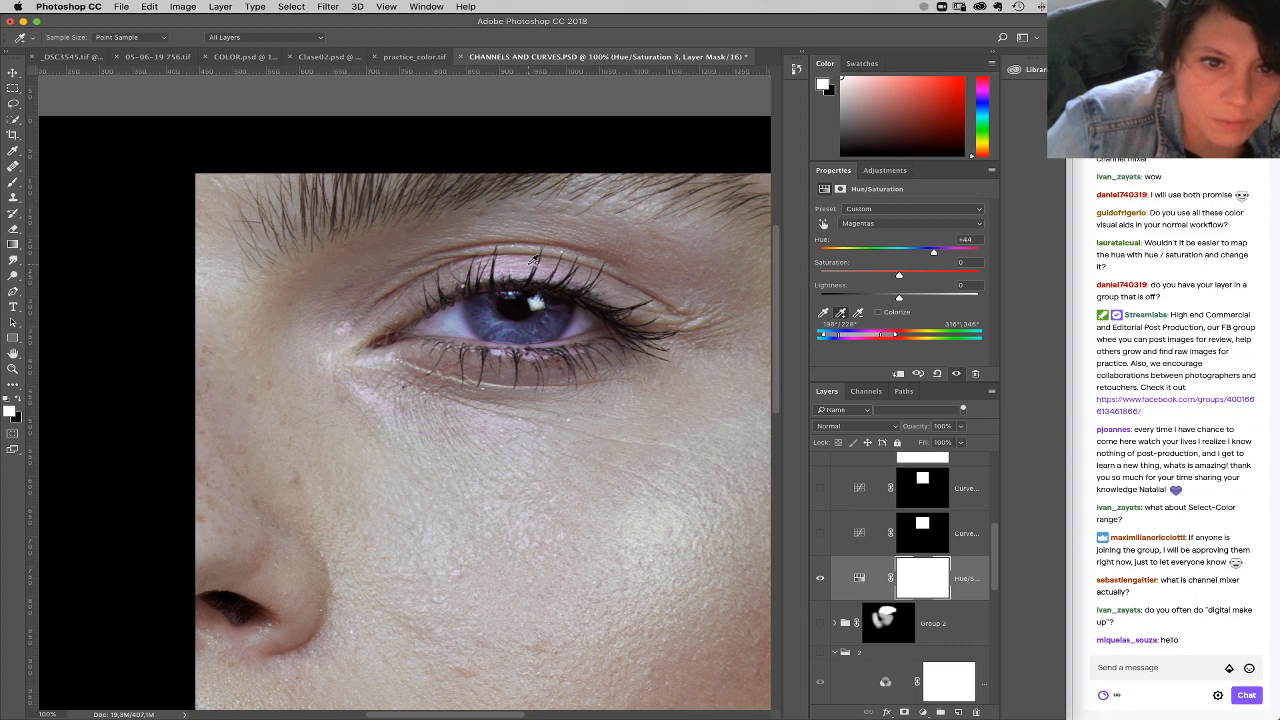
click(515, 265)
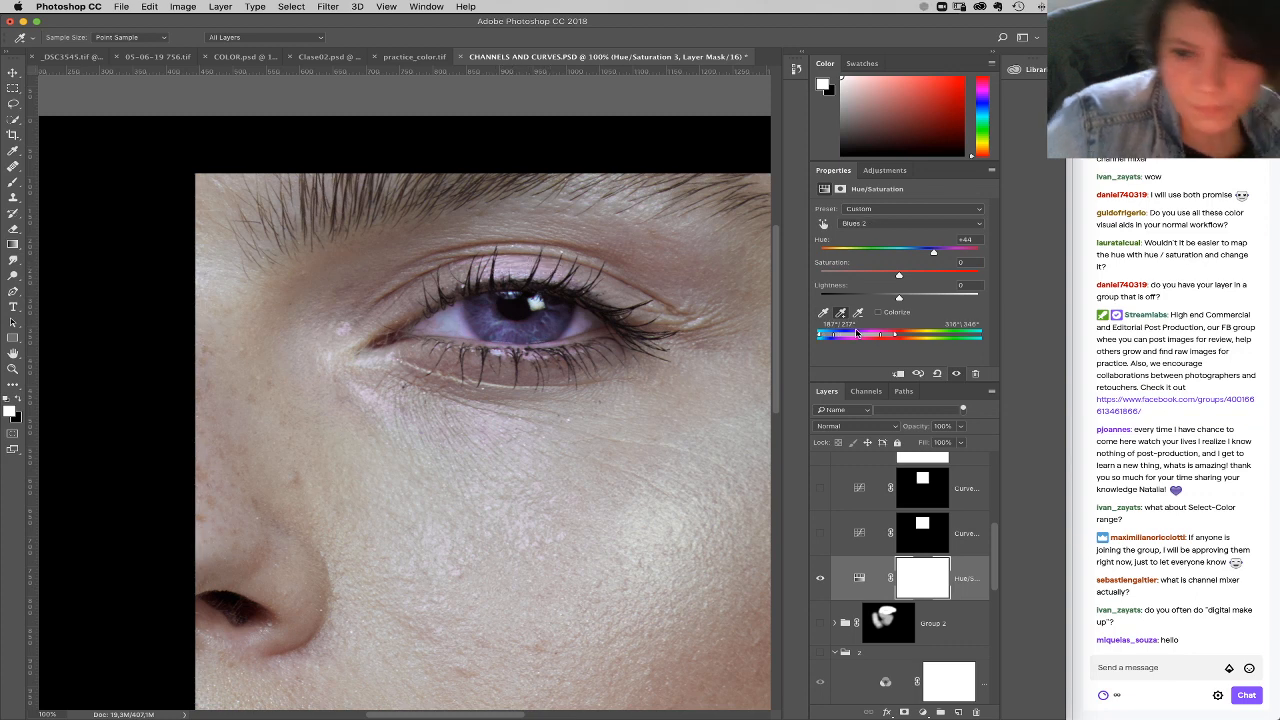
drag(895, 336, 829, 339)
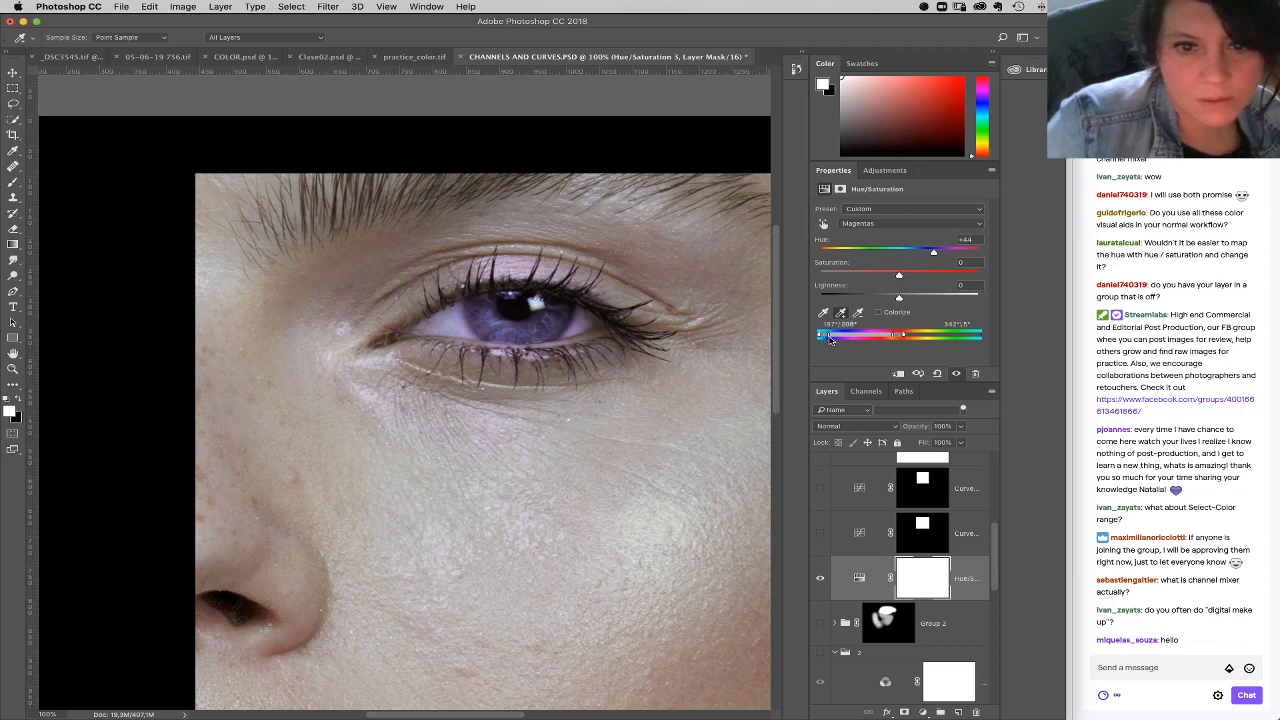
drag(935, 253, 929, 256)
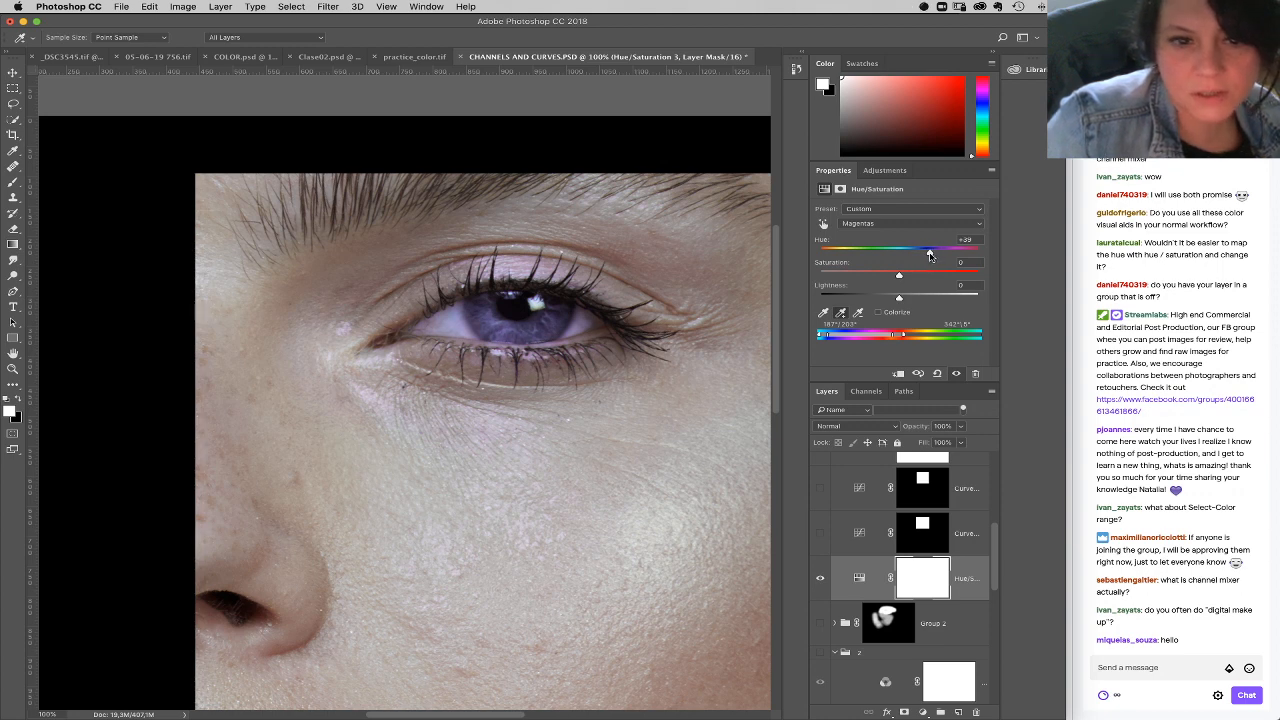
drag(901, 297, 899, 298)
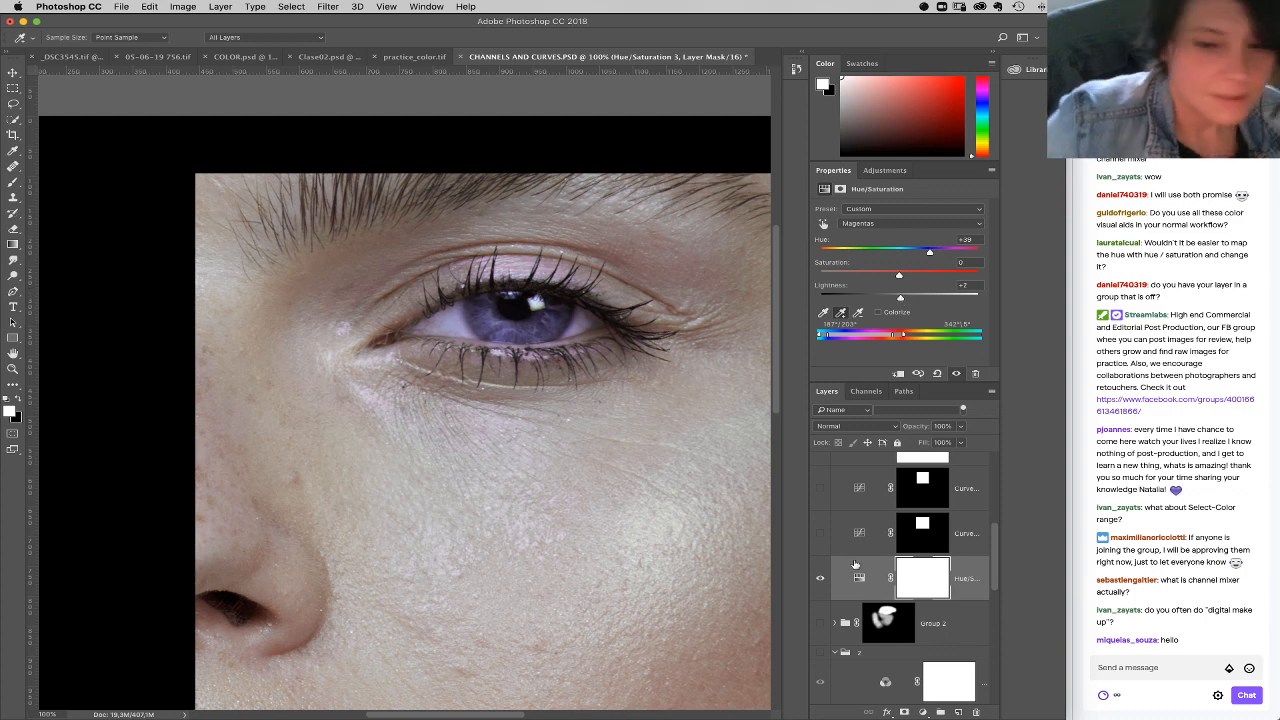
Step: Try limiting the hue correction to the eyelids by painting on the inverted mask, and delete the Hue/Saturation layer
key(ctrl+i)
key(b)
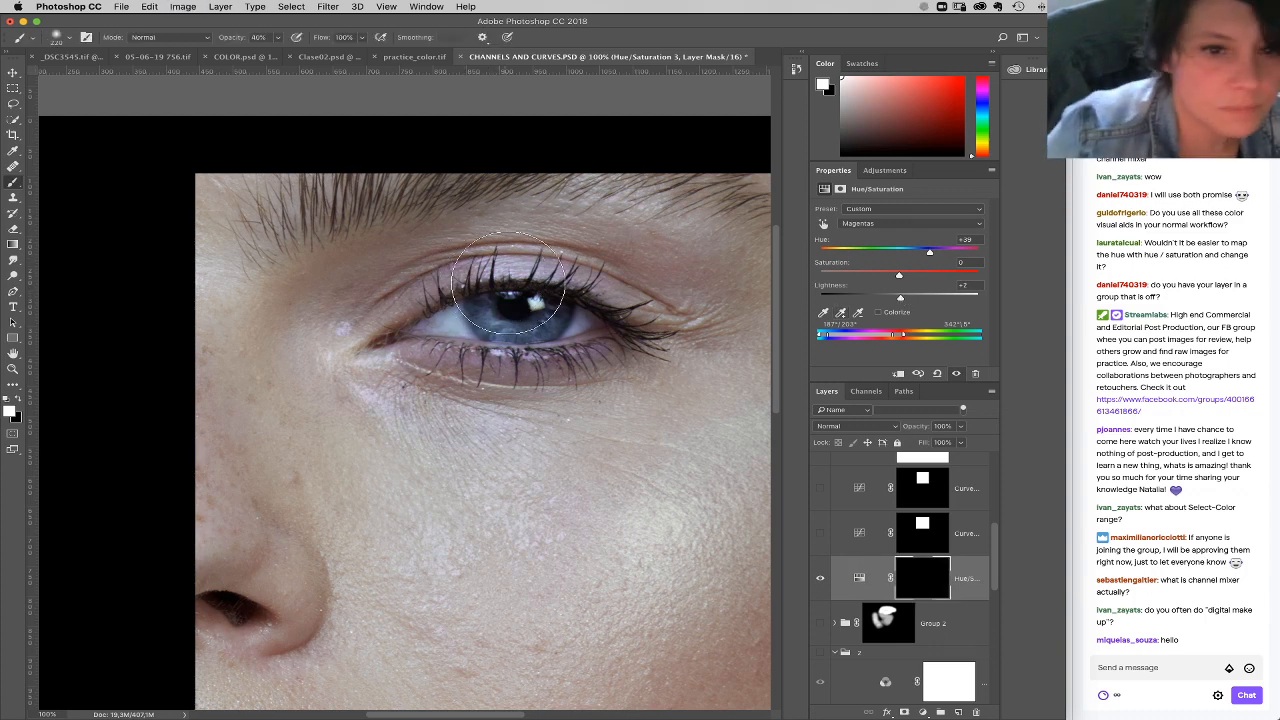
right_click(505, 298)
click(604, 317)
mouse_move(399, 311)
mouse_down()
mouse_move(576, 266)
mouse_move(469, 277)
mouse_move(651, 305)
mouse_move(617, 290)
mouse_move(438, 357)
mouse_move(572, 358)
mouse_move(525, 366)
mouse_move(431, 329)
mouse_up()
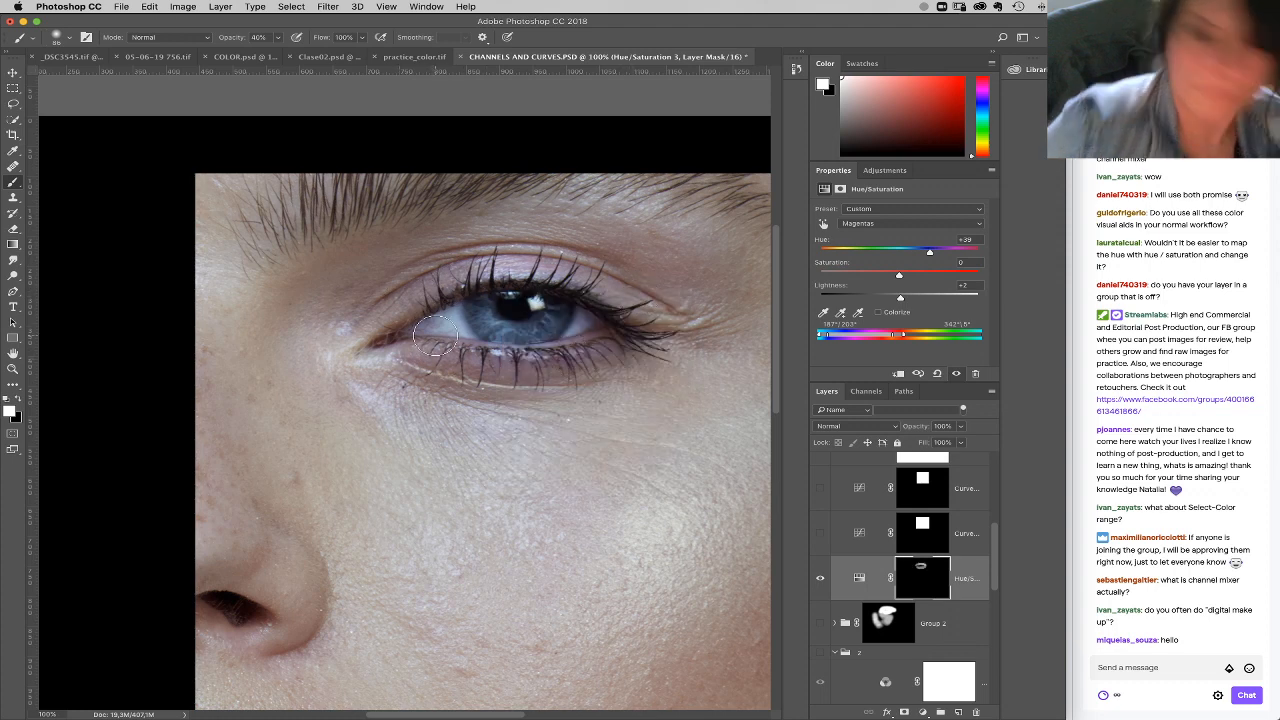
drag(968, 590, 975, 711)
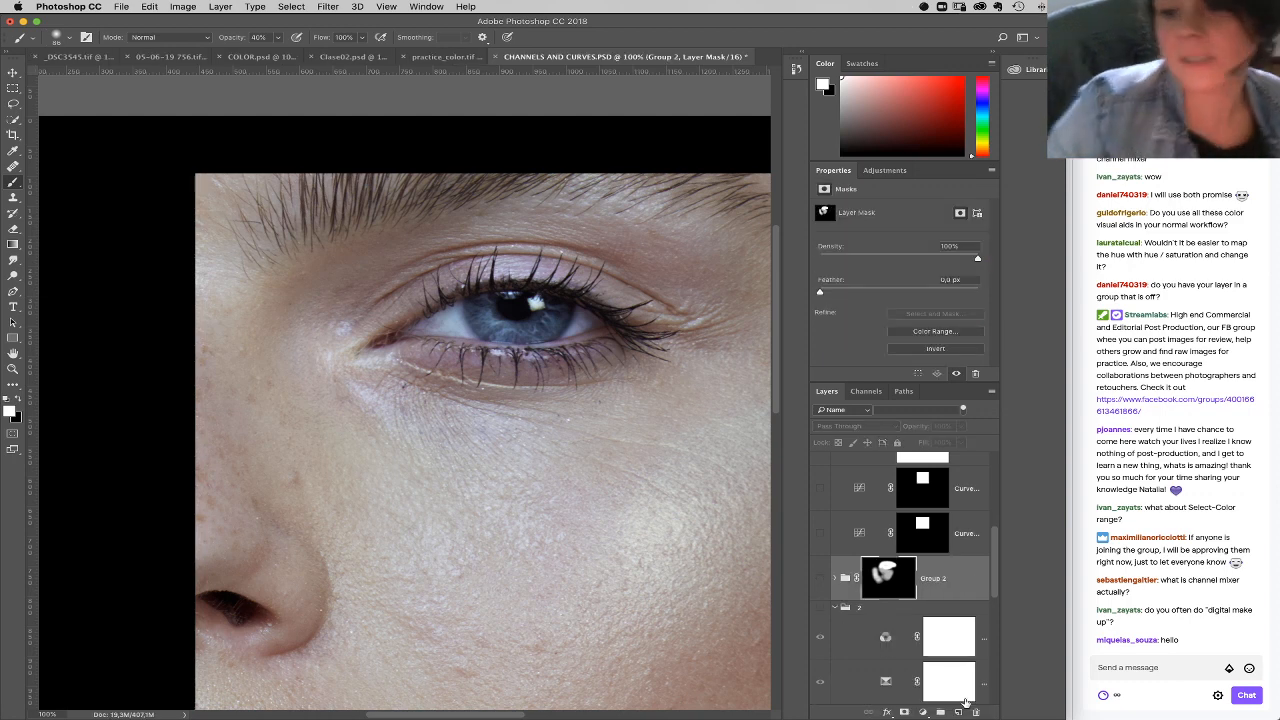
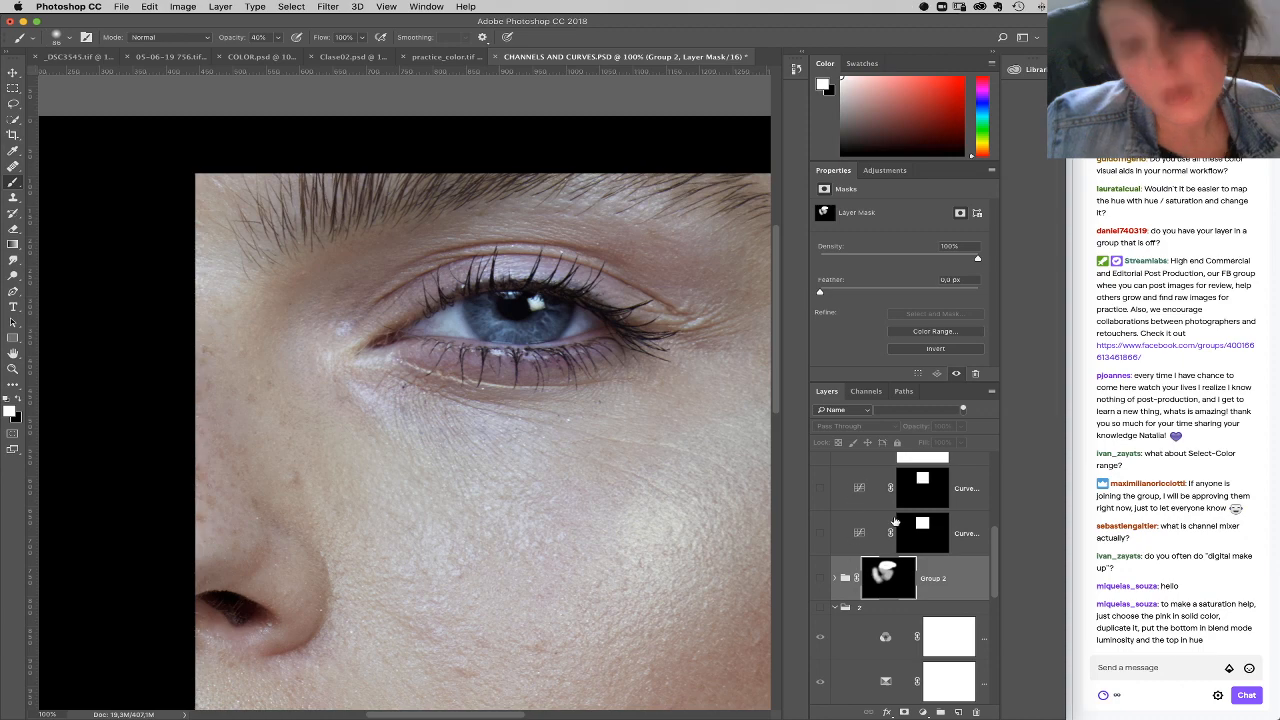
Step: Expand Group 2, turn on the visual-aid group "2" and hide its Channel Mixer layer, then select that layer
click(821, 579)
click(825, 608)
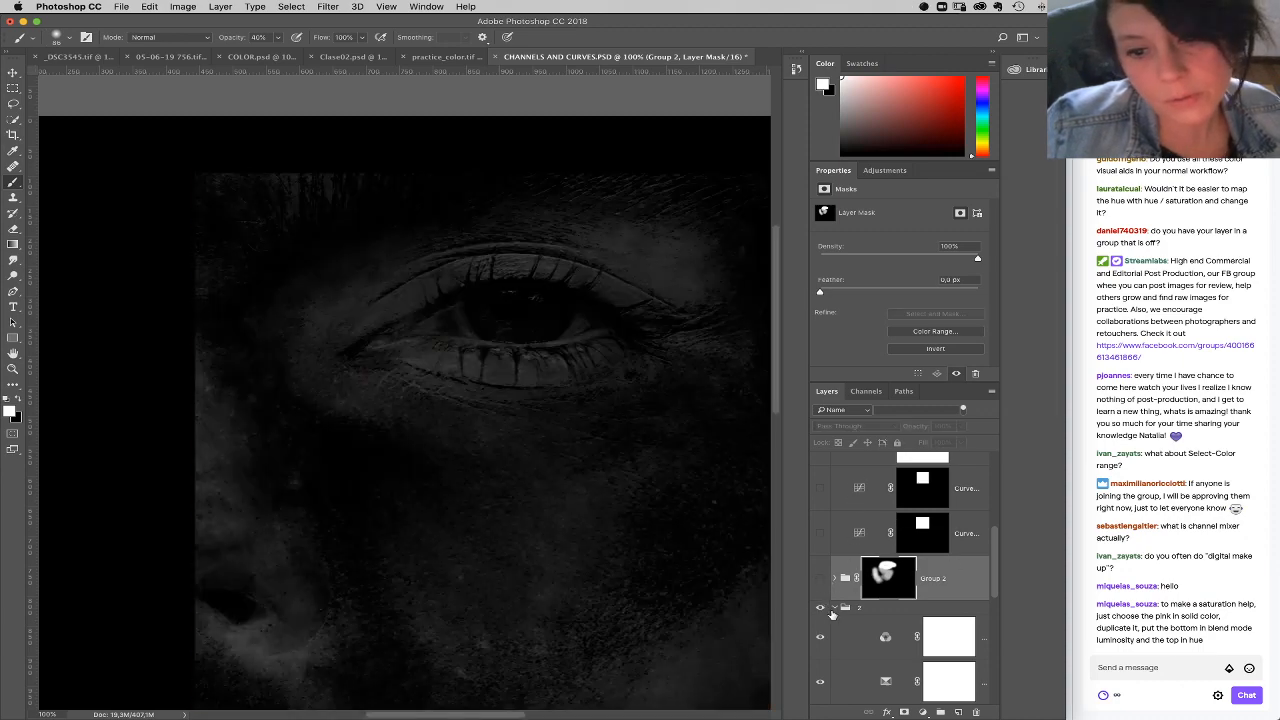
click(825, 608)
click(835, 578)
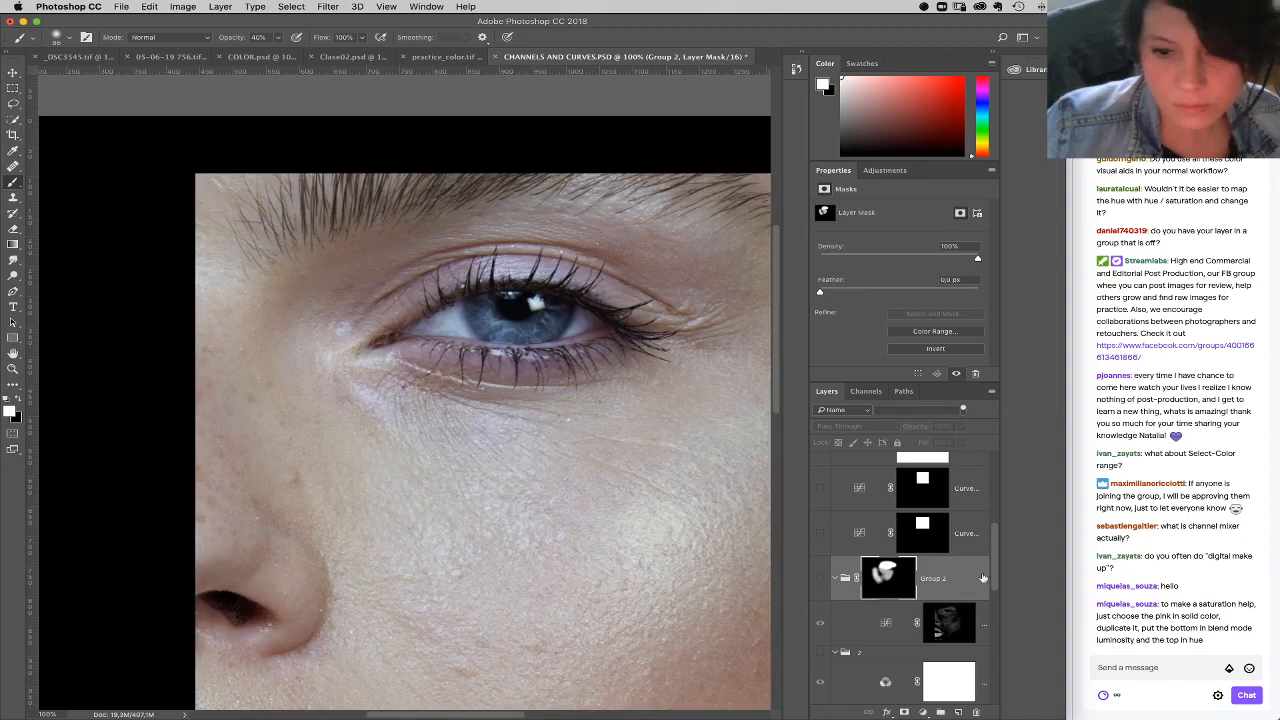
scroll(876, 612, down, 2)
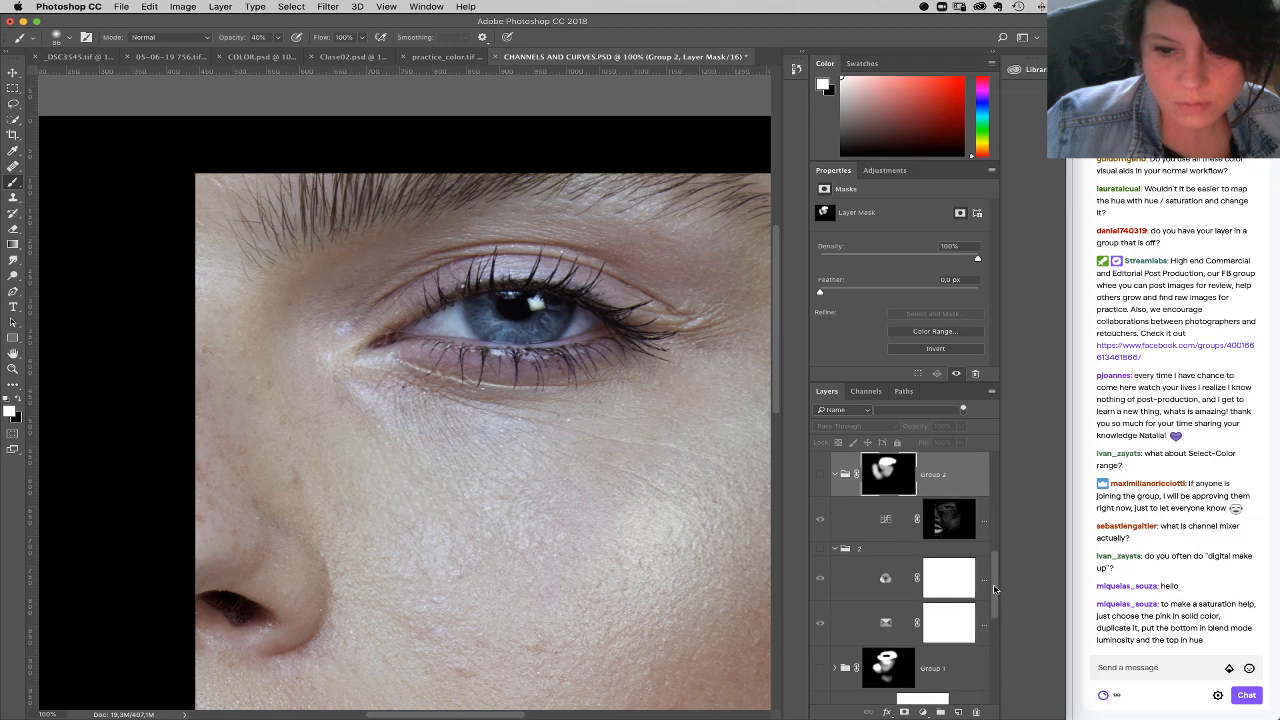
click(821, 549)
click(821, 579)
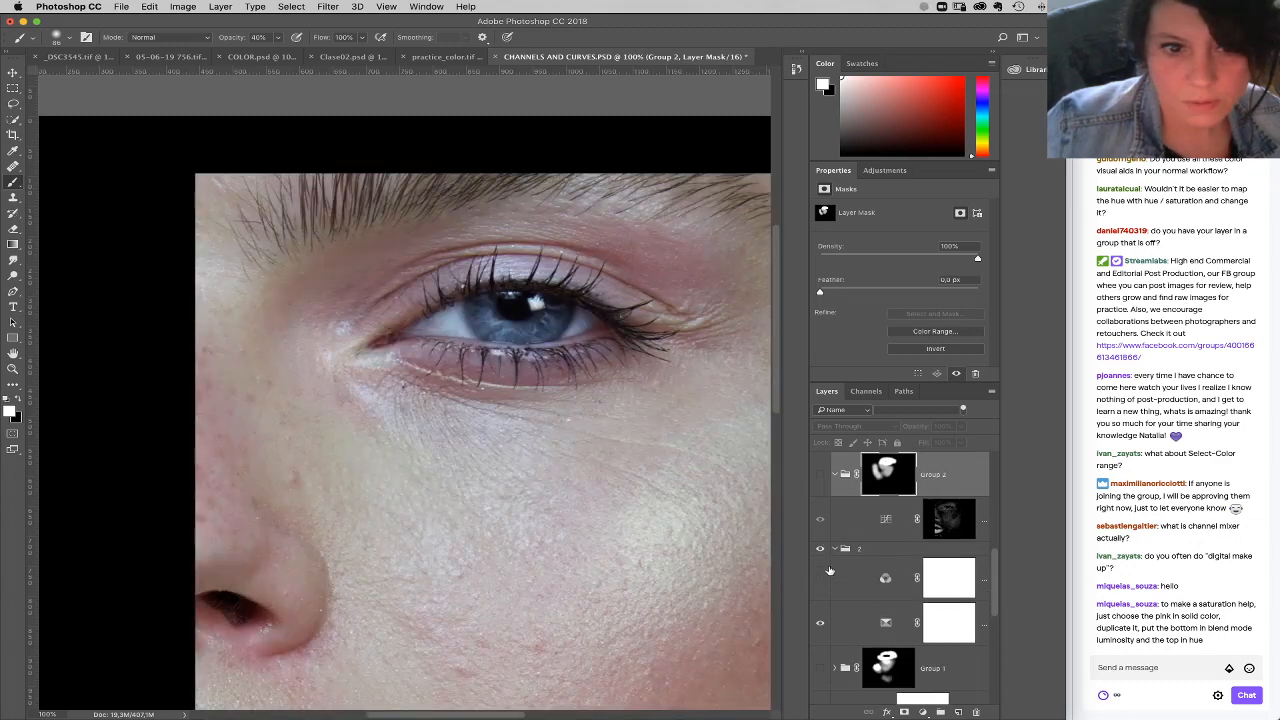
click(896, 582)
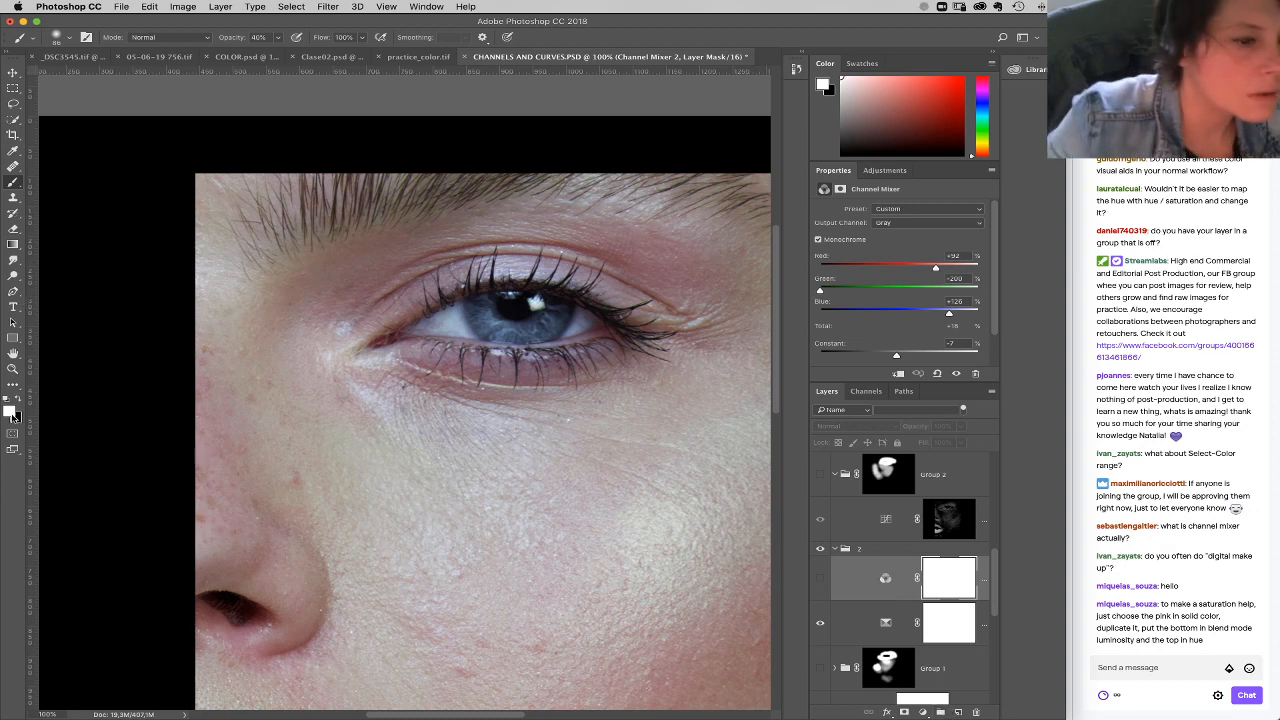
Step: Add a new layer above the Channel Mixer and stamp the visible image into it
click(13, 413)
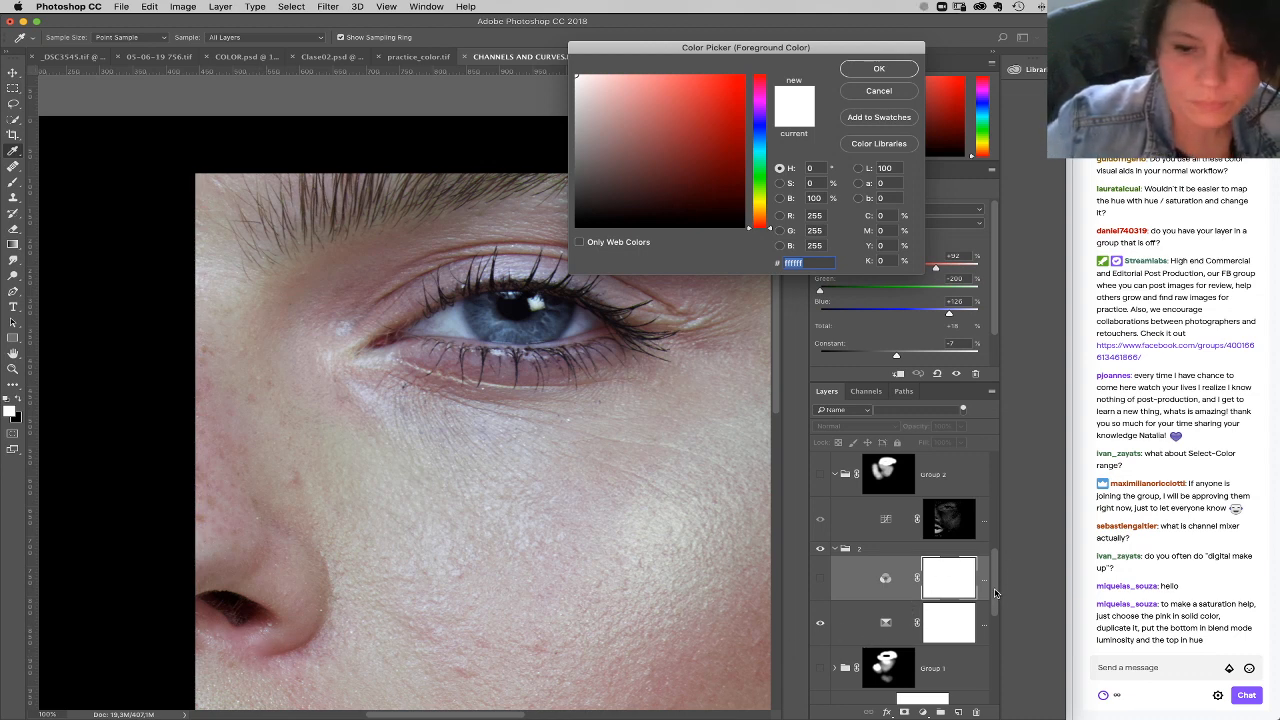
click(880, 72)
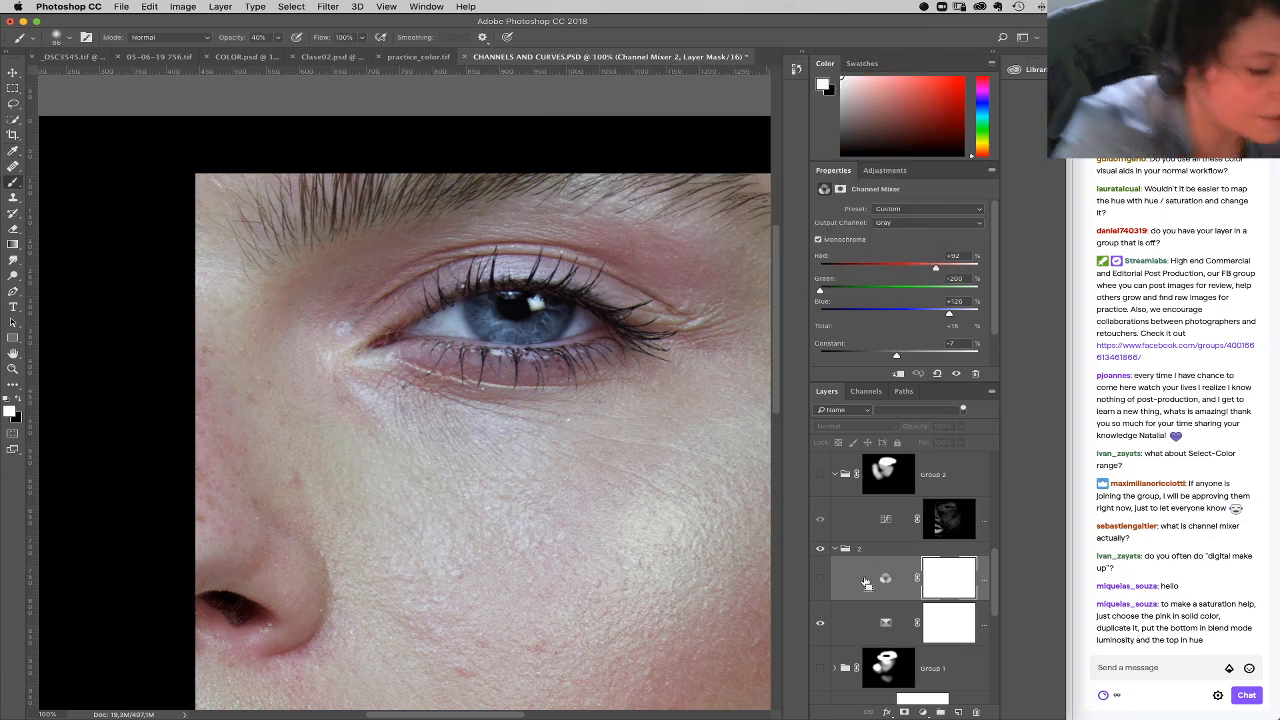
click(958, 712)
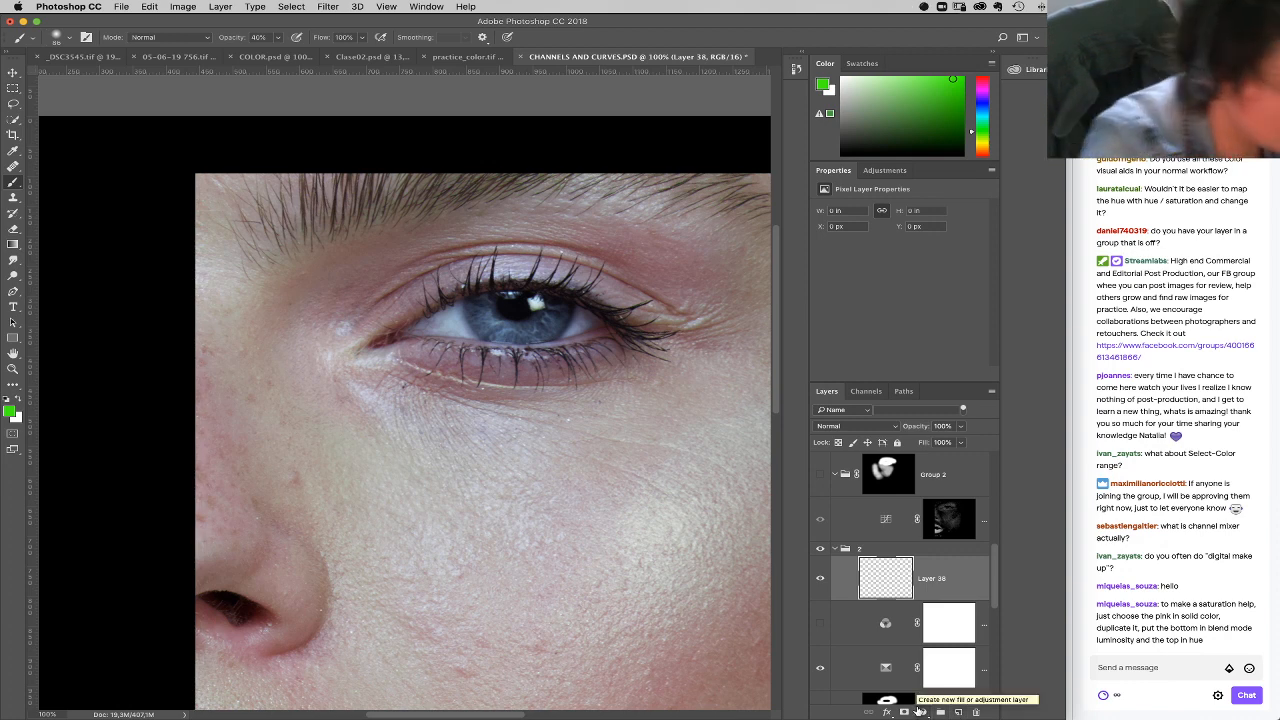
key(super+alt+shift+e)
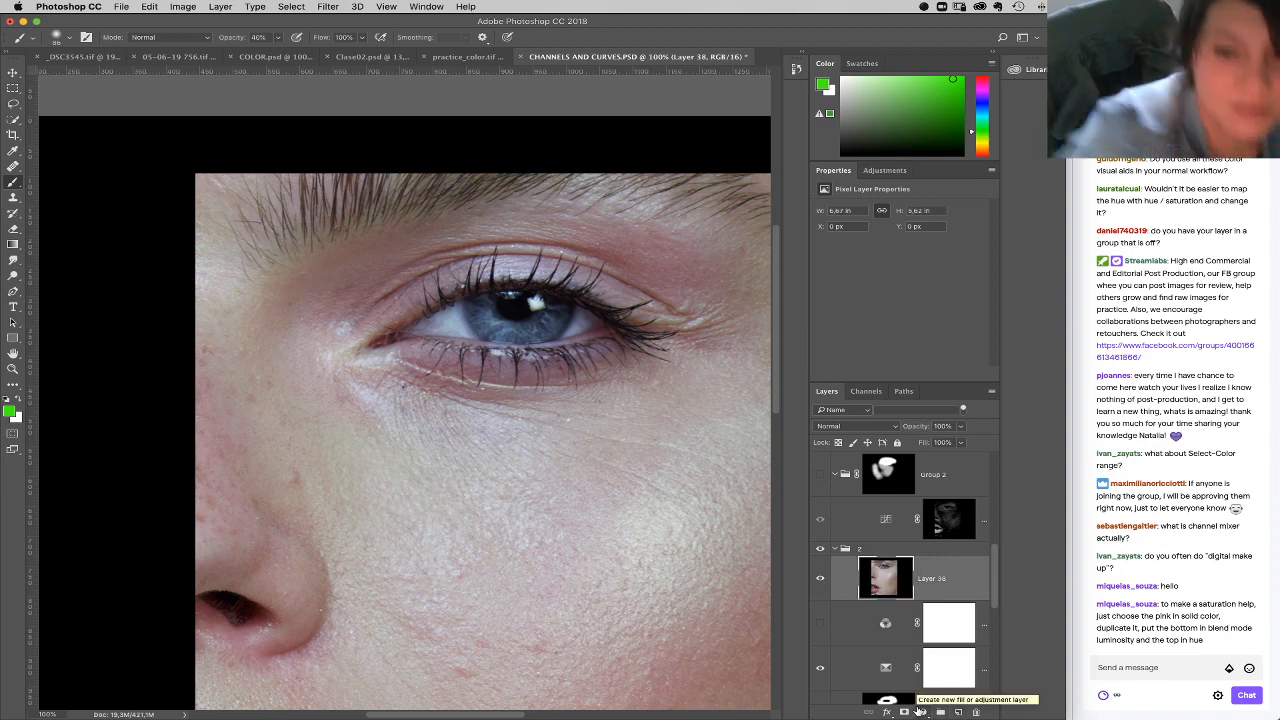
Step: Sample a pink from the lower eyelid as the foreground color and delete the stamped image layer
click(11, 410)
click(433, 363)
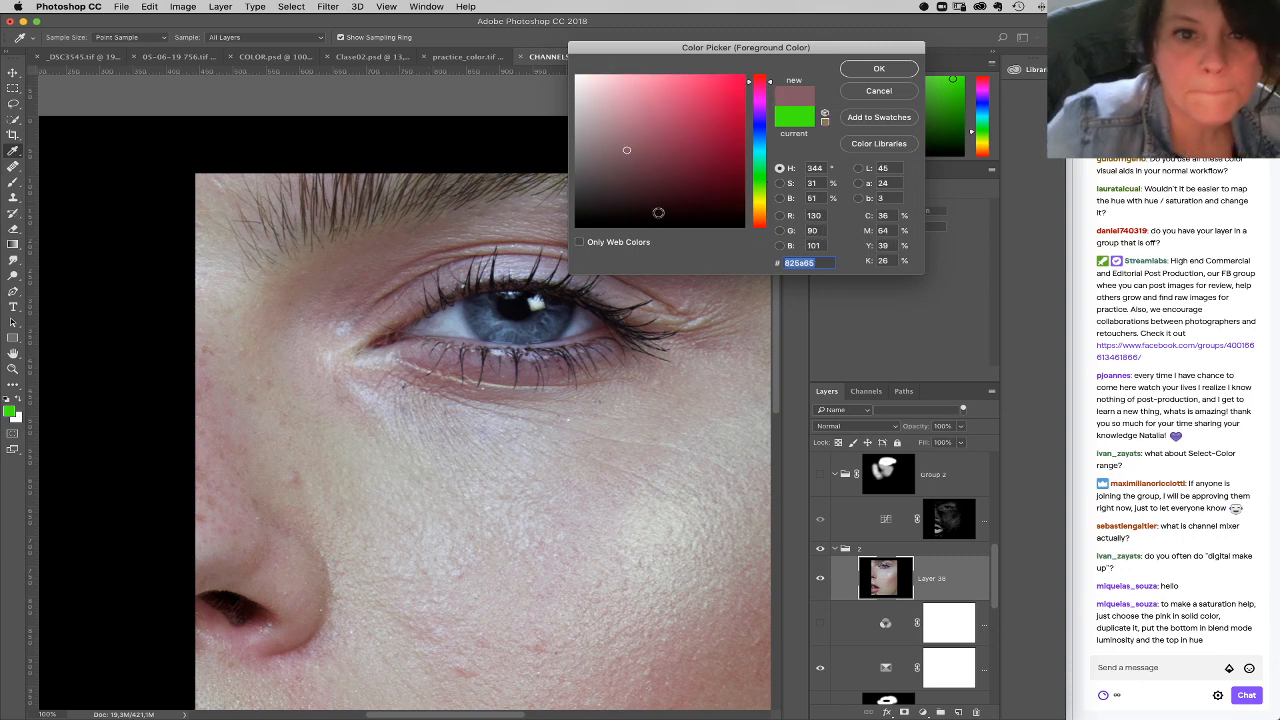
click(879, 68)
key(b)
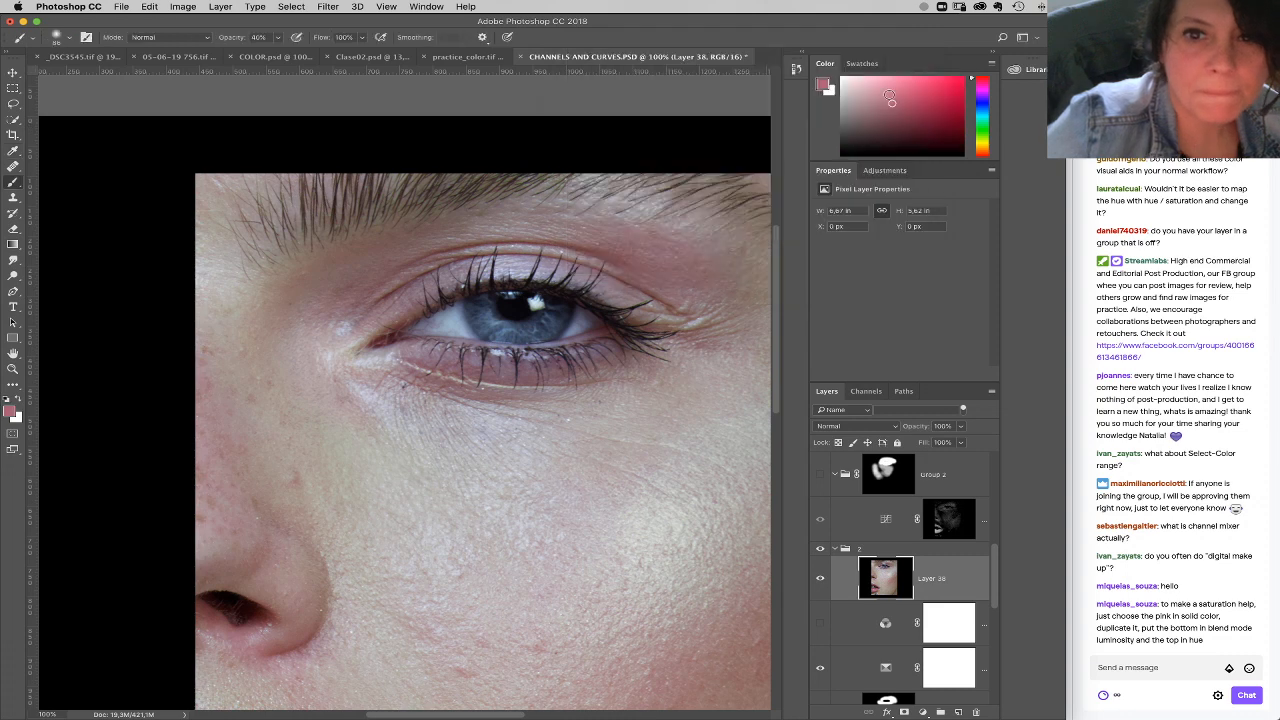
drag(967, 578, 976, 712)
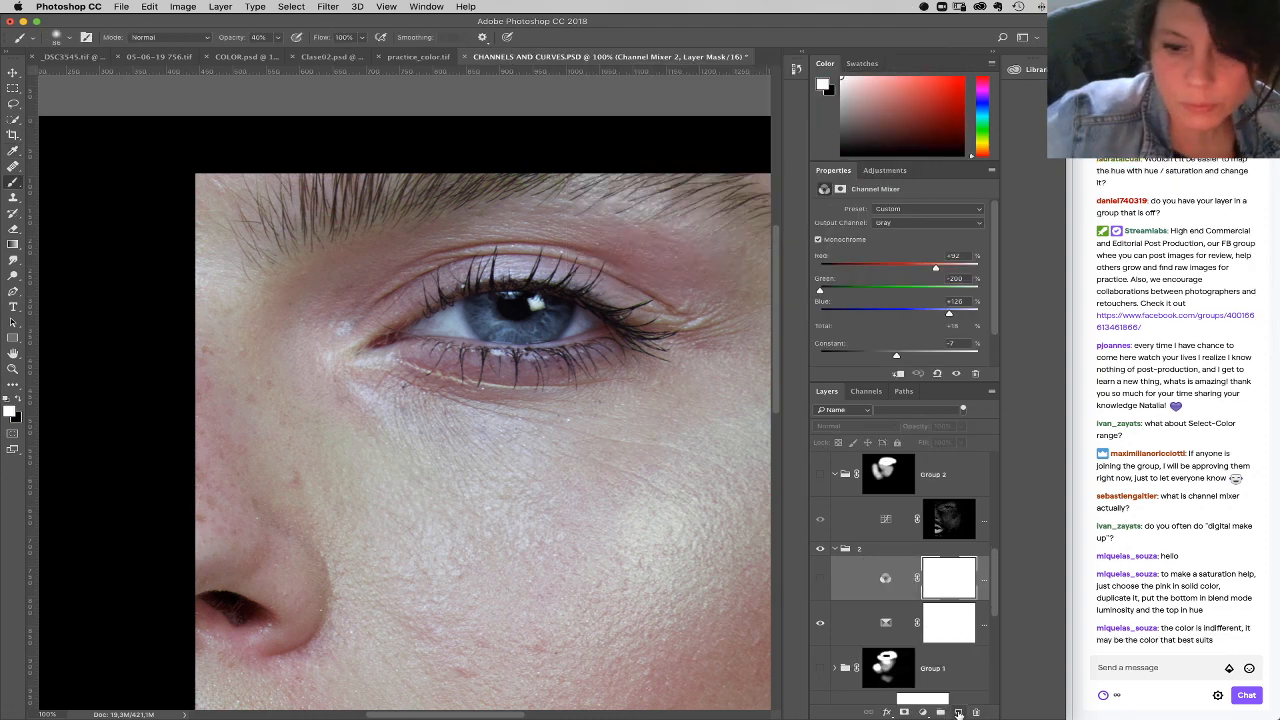
Step: Fill a new layer above the Channel Mixer with the sampled pink and set its blend mode to Difference
click(958, 712)
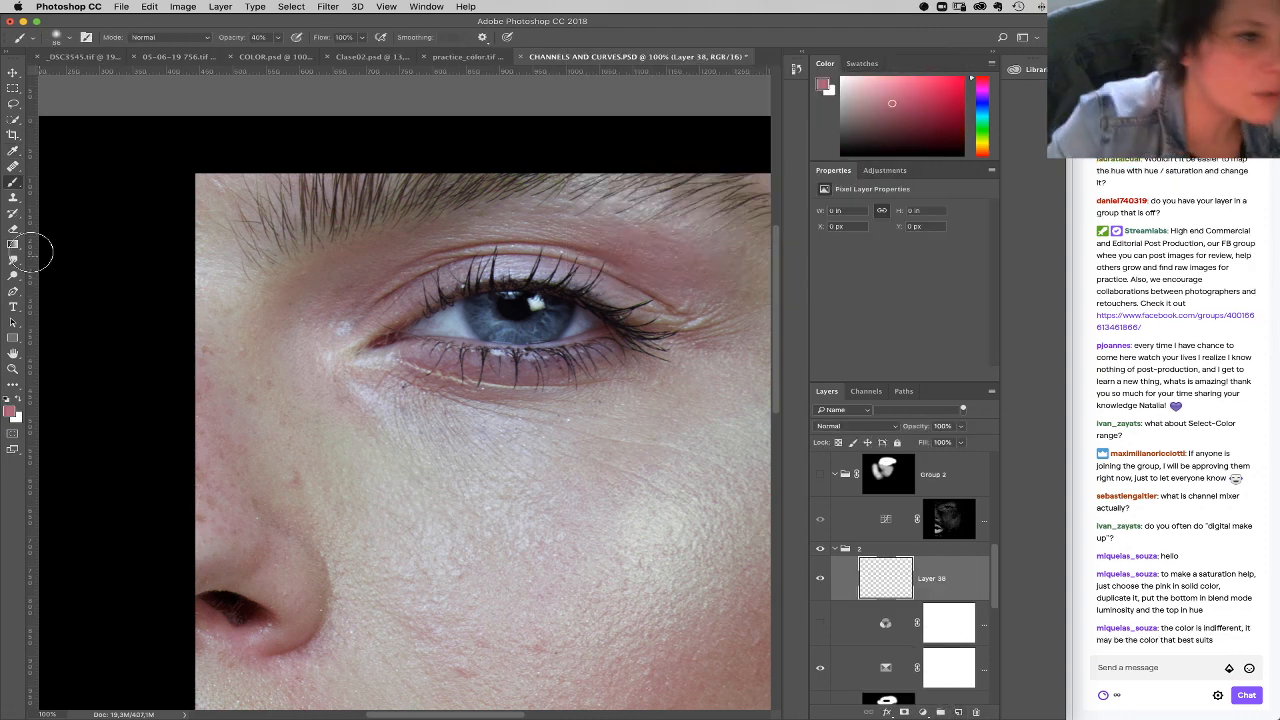
click(13, 244)
click(62, 254)
click(250, 272)
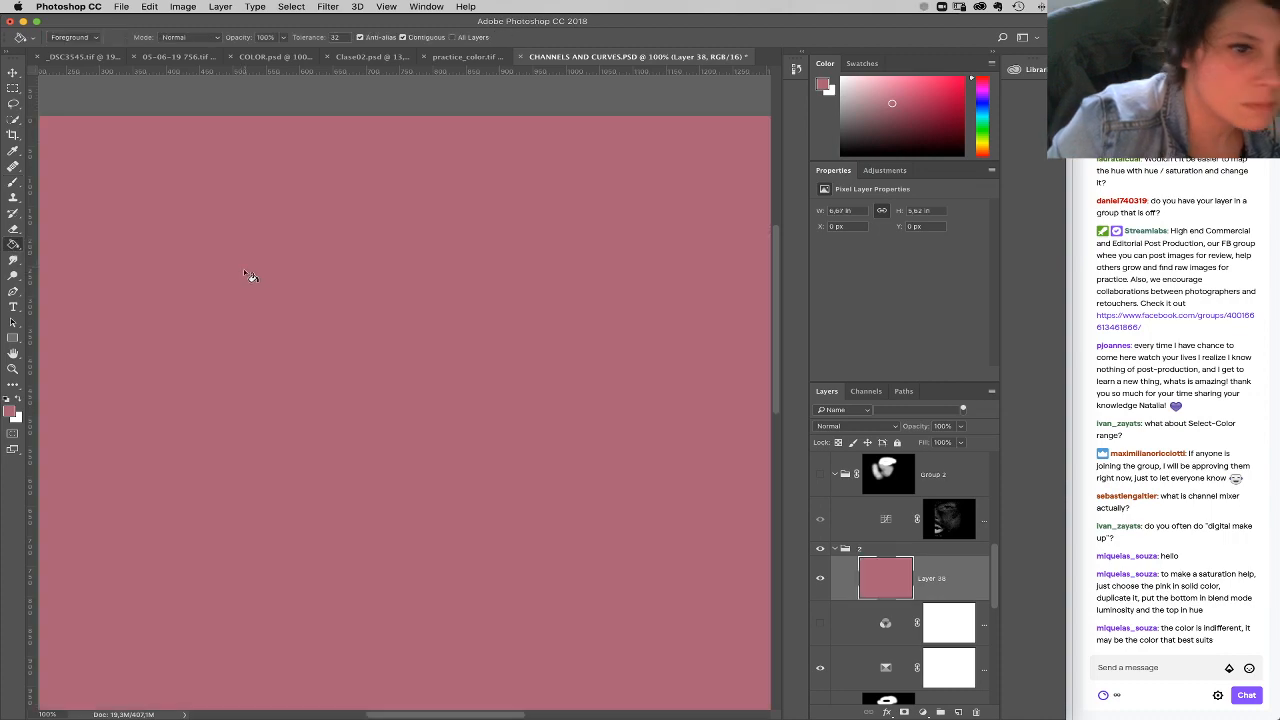
click(858, 426)
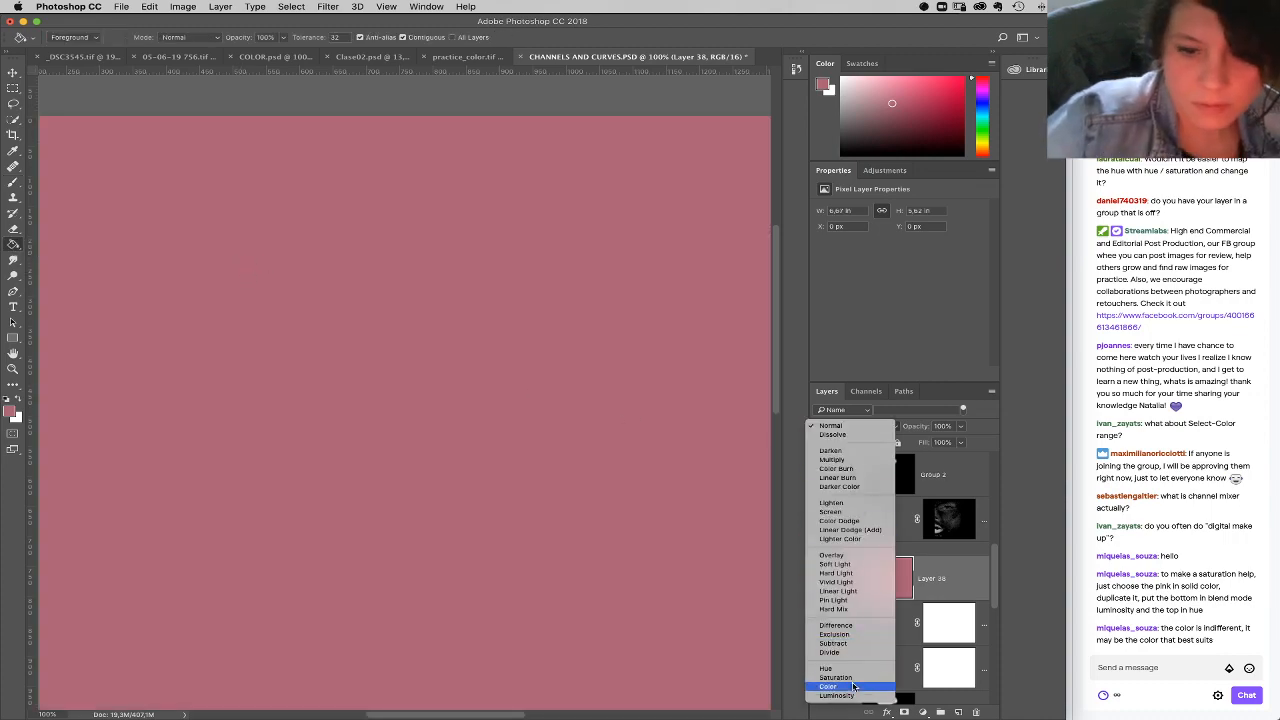
click(856, 626)
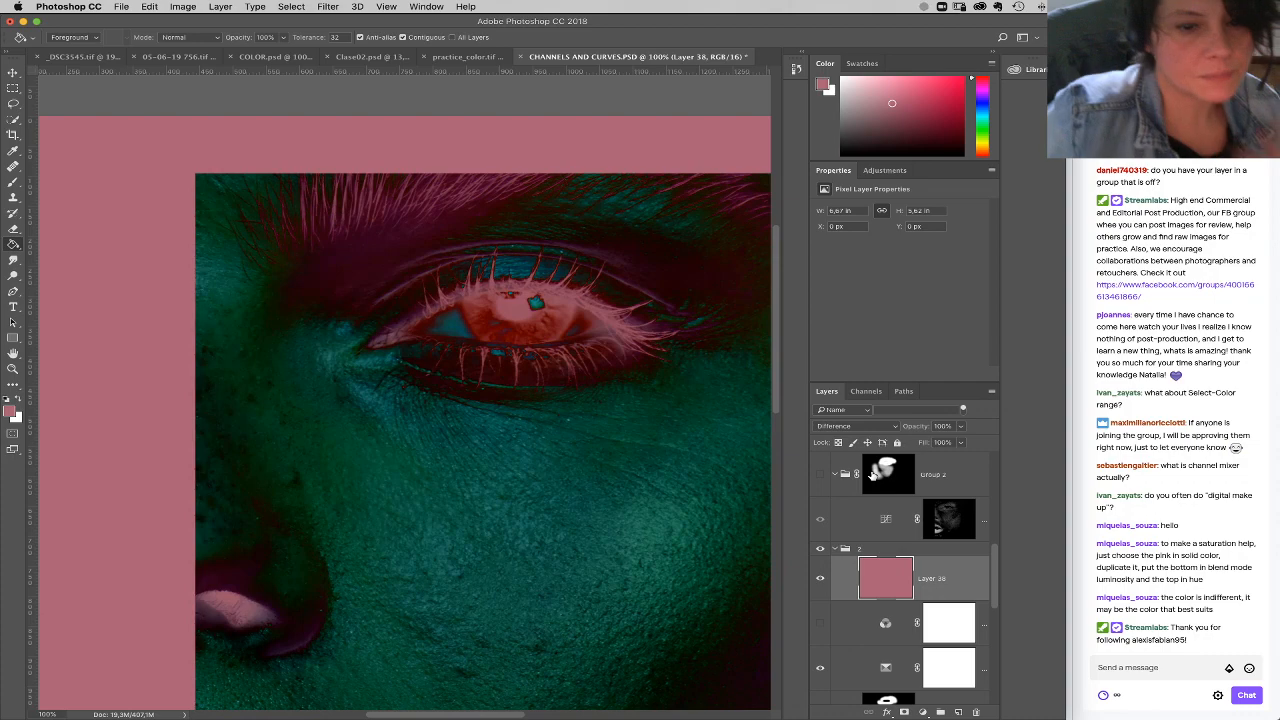
Step: Fit the image on screen and compare it with and without the pink Difference layer, leaving that layer hidden
click(13, 368)
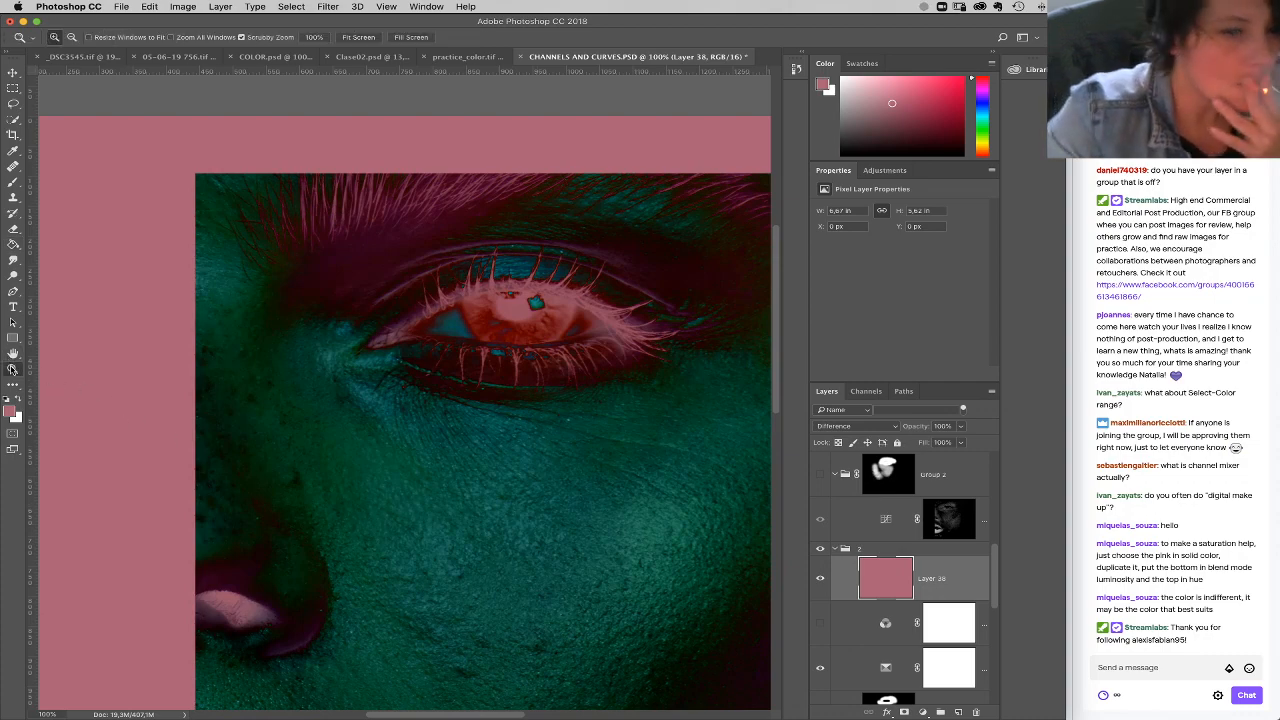
right_click(589, 385)
click(609, 391)
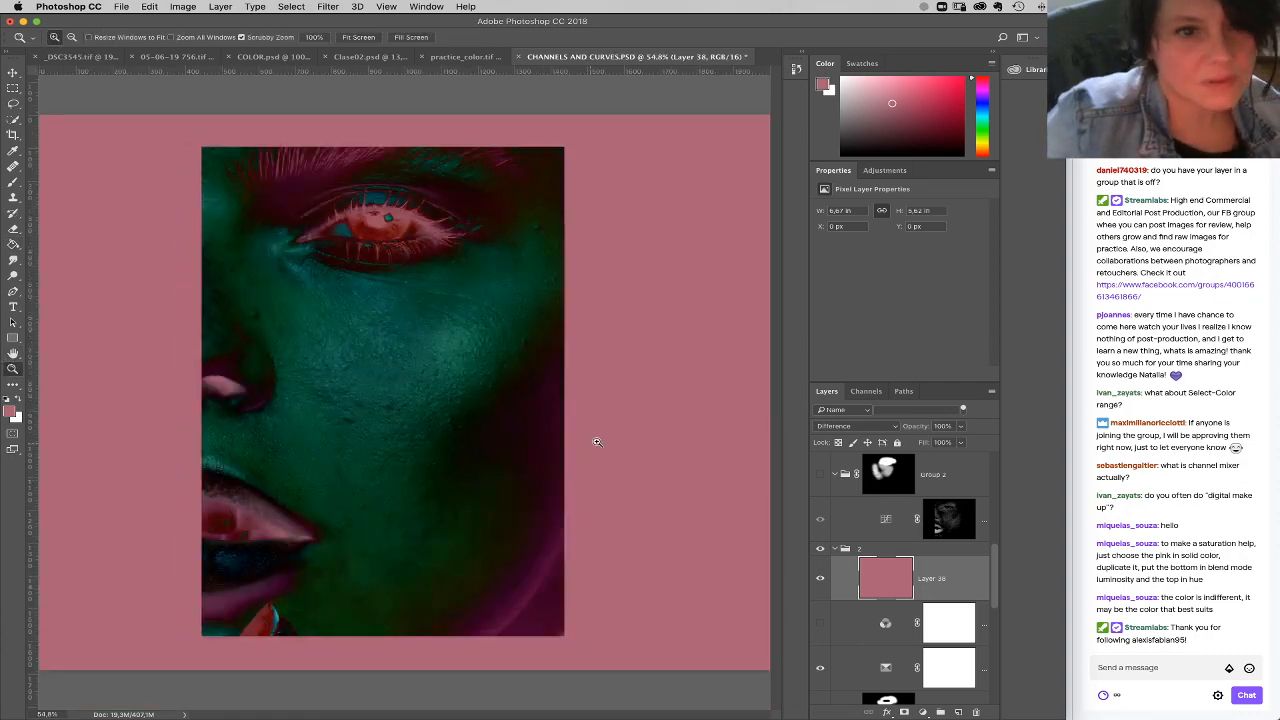
click(820, 580)
click(820, 580)
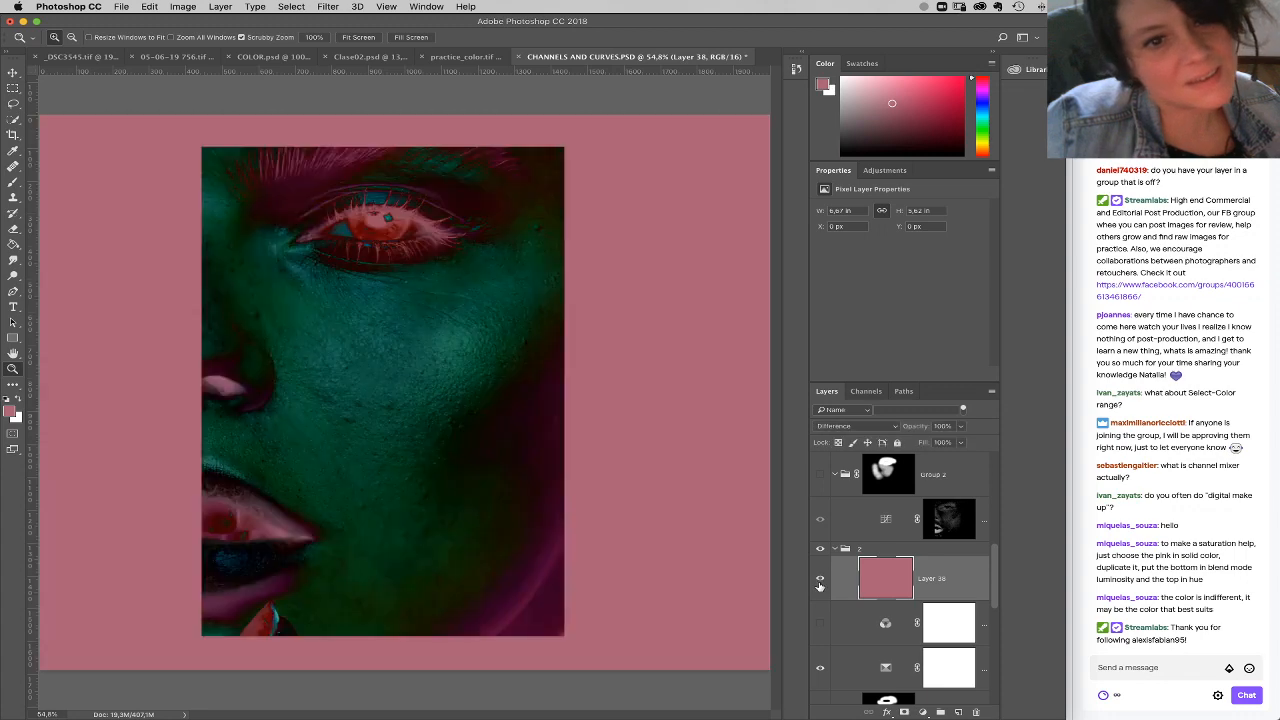
click(820, 580)
click(820, 580)
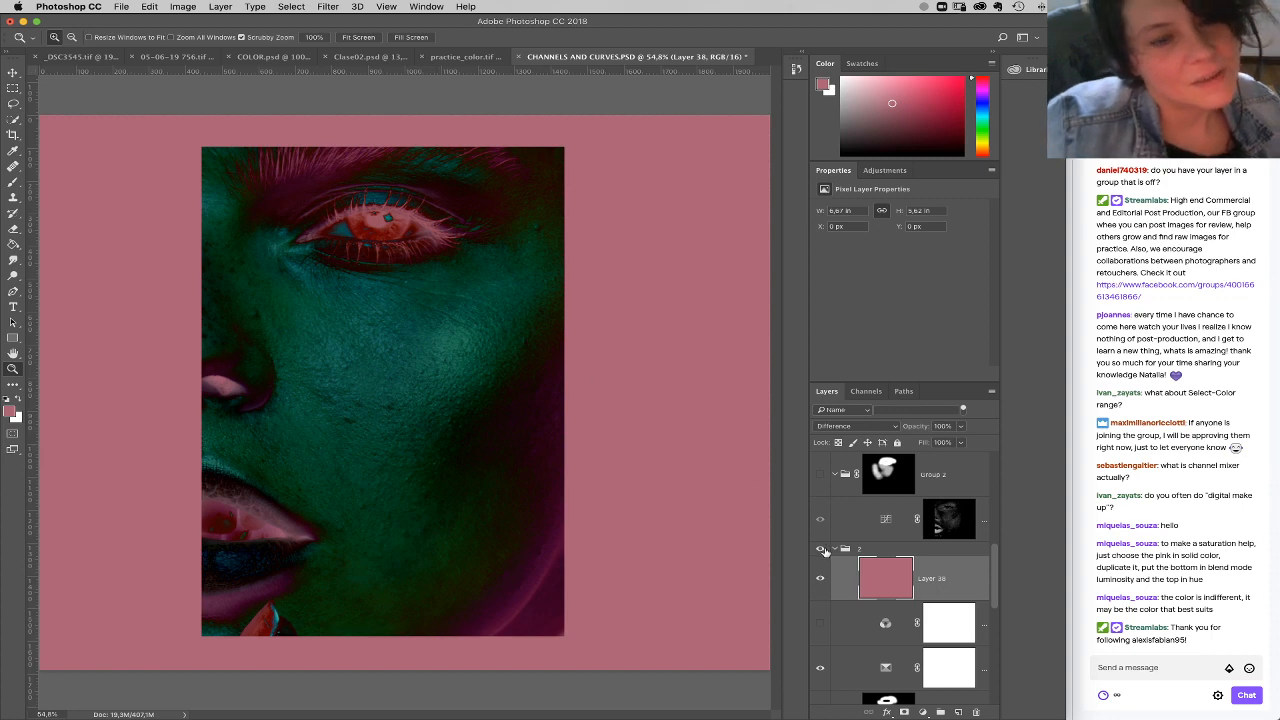
click(820, 580)
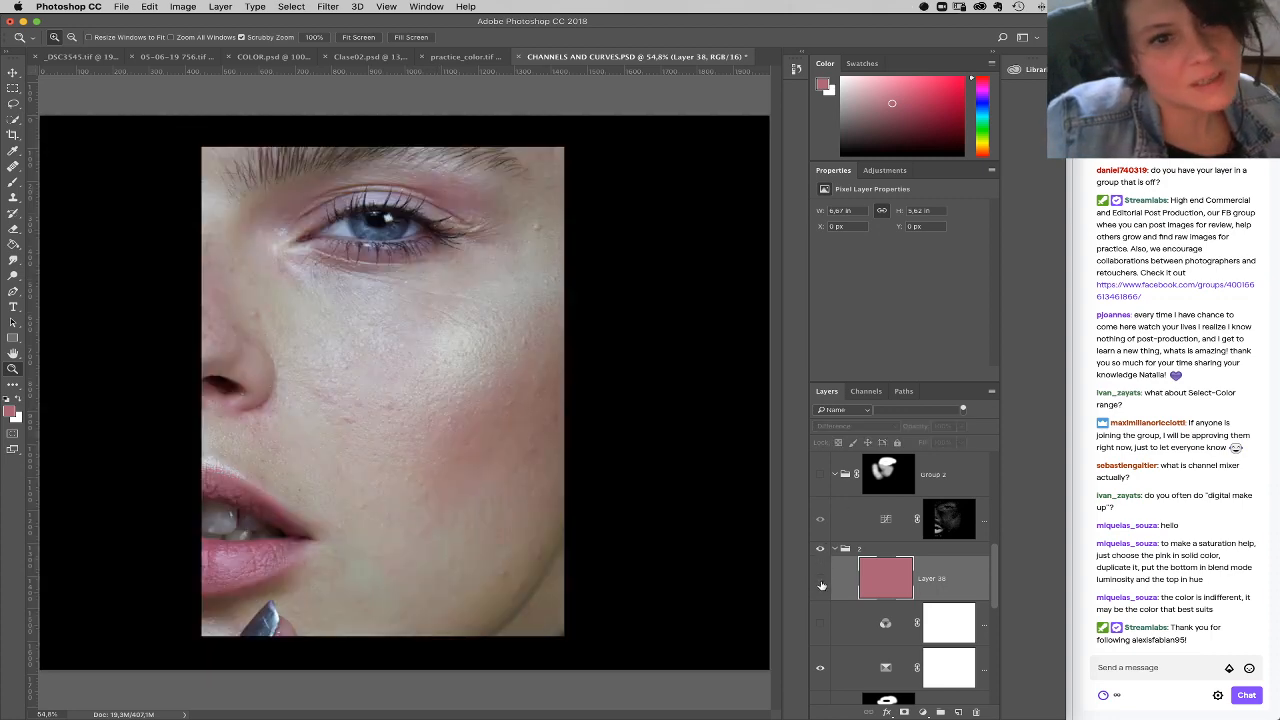
click(820, 580)
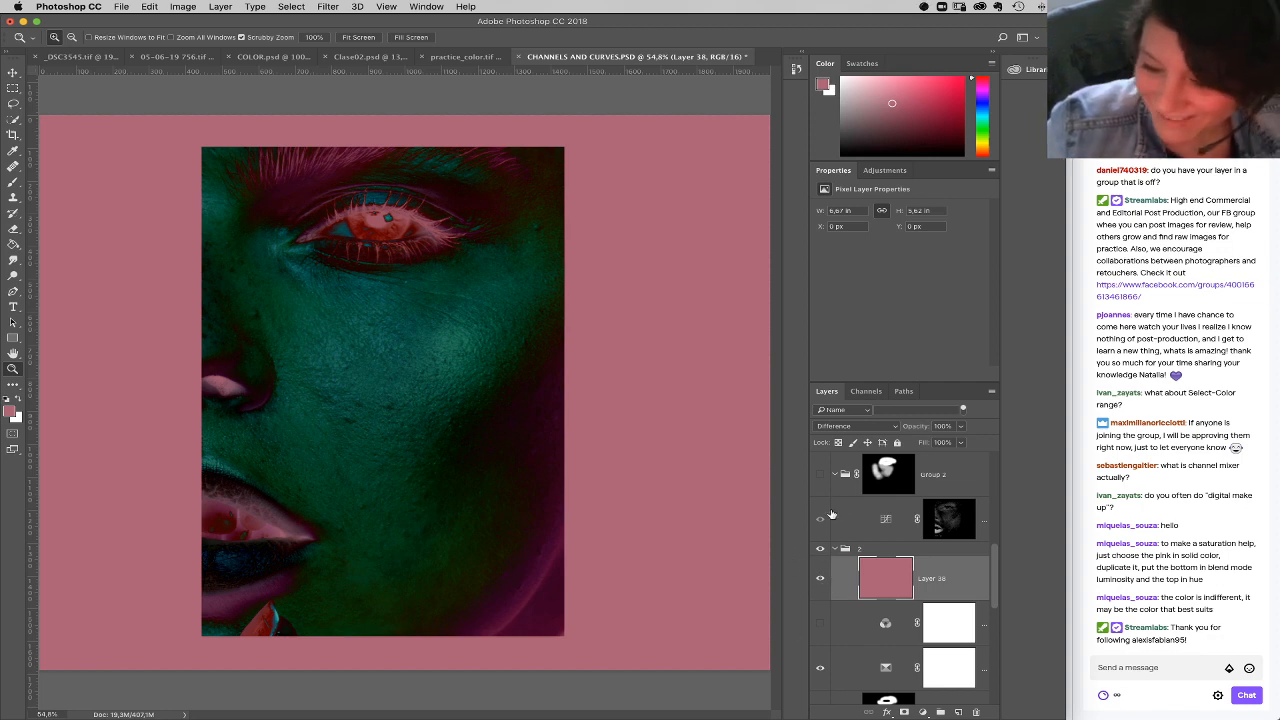
click(822, 585)
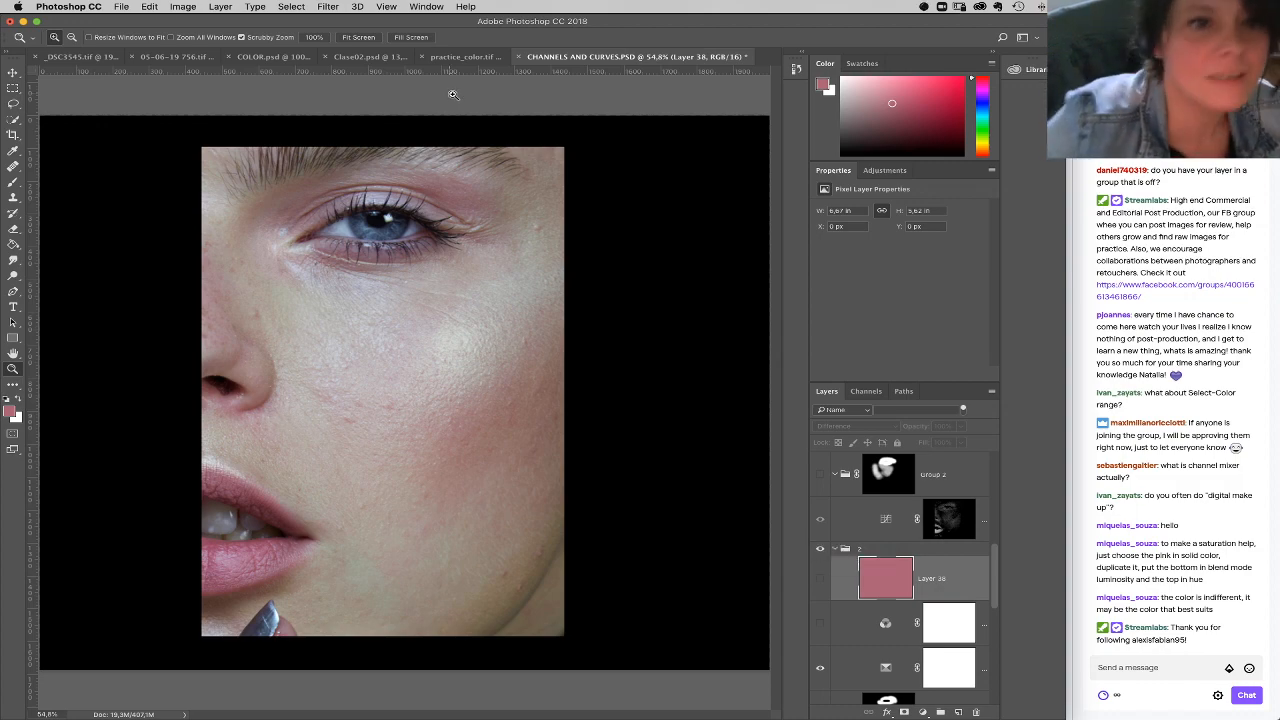
Step: In Clase02.psd, fill a new top layer with the brown-gray sampled from the backdrop and set it to Difference
click(472, 57)
click(405, 57)
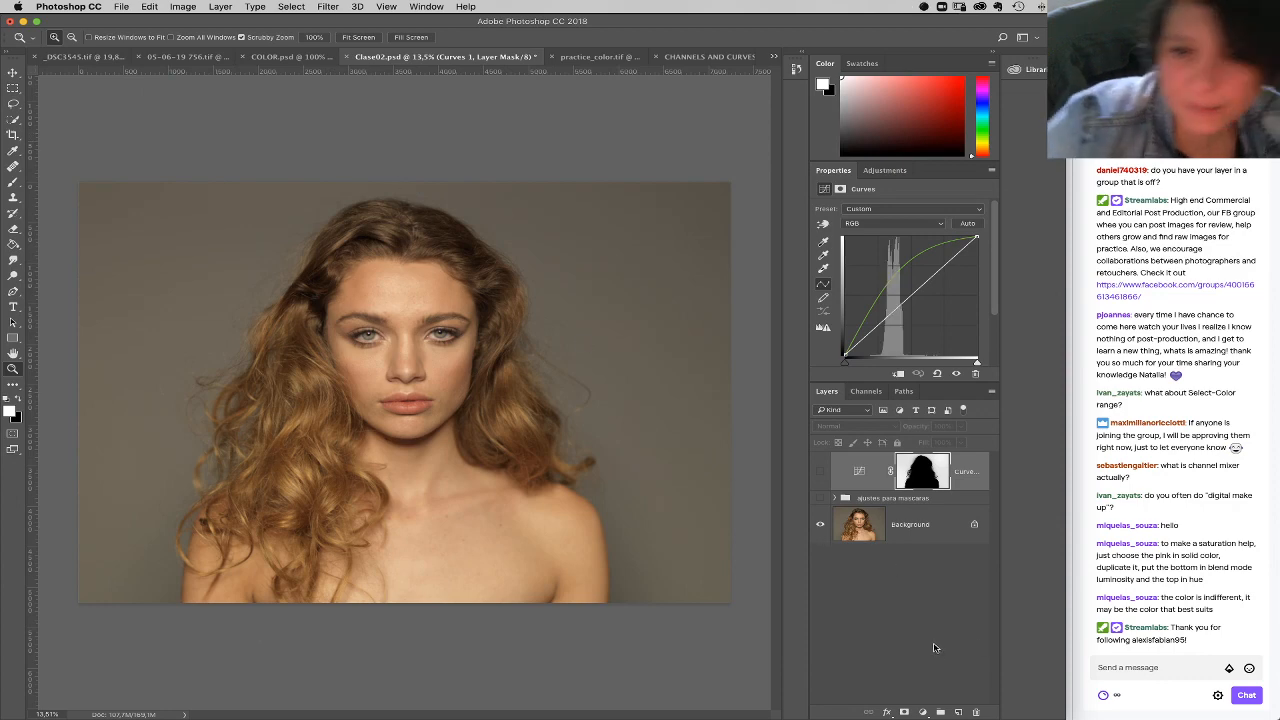
click(957, 712)
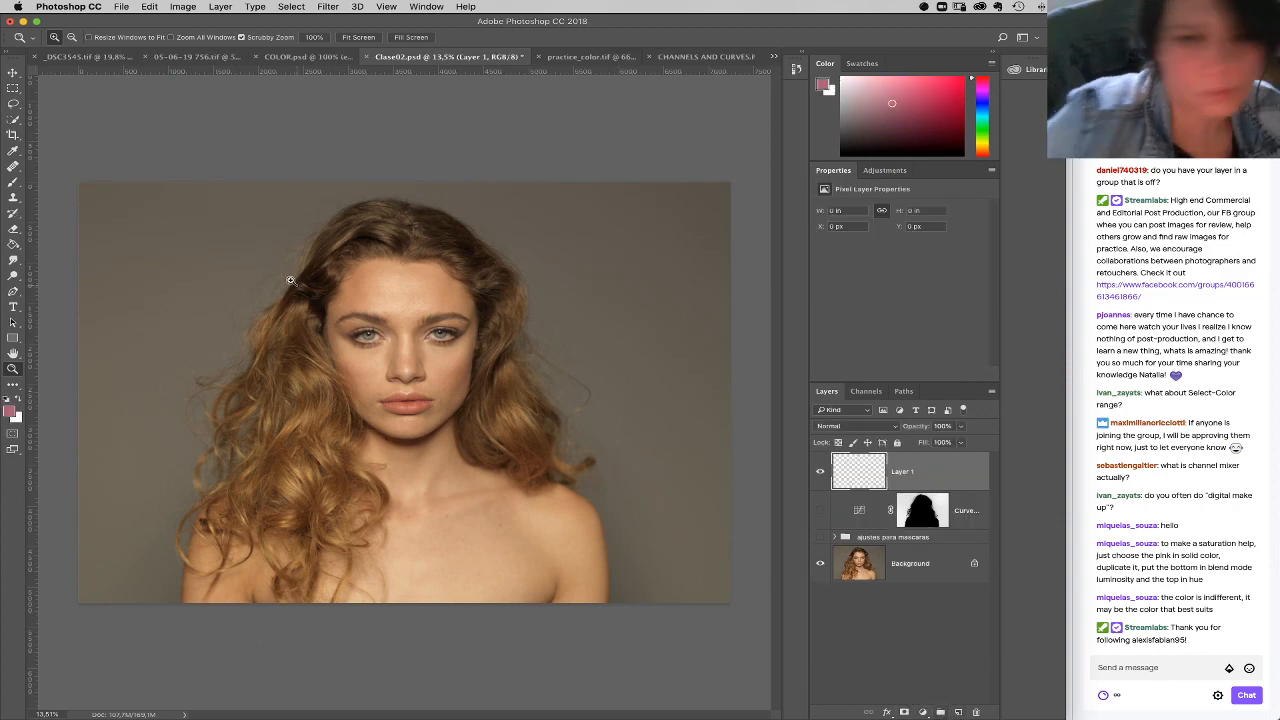
click(13, 244)
alt+click(127, 273)
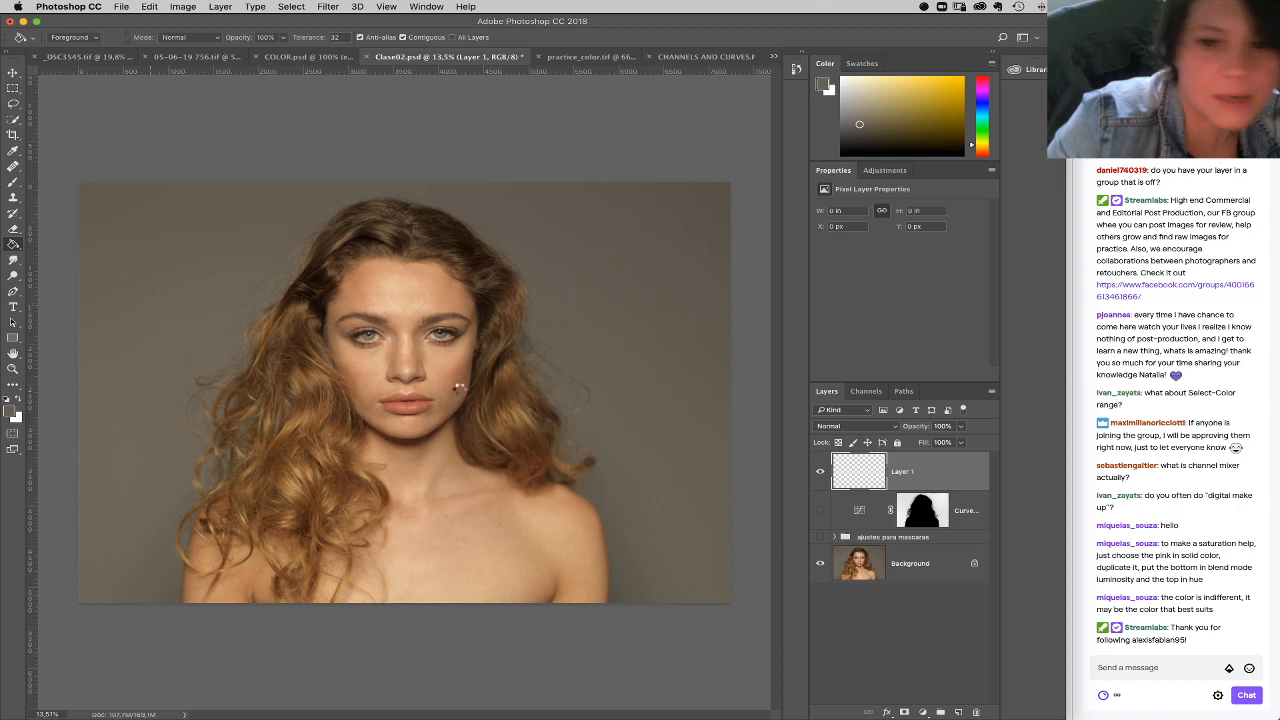
click(458, 386)
click(878, 427)
click(874, 630)
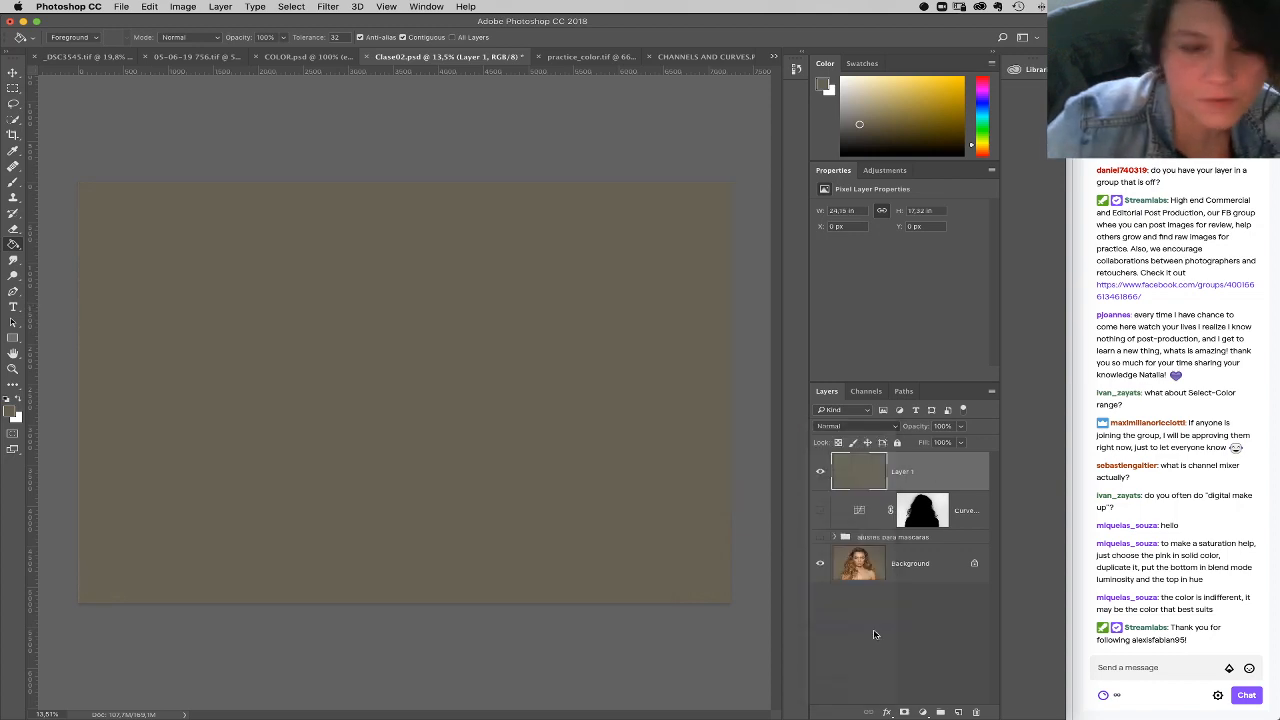
Step: Examine the hair edges against the backdrop with and without the Difference layer, leaving that layer hidden
click(13, 368)
drag(247, 357, 388, 410)
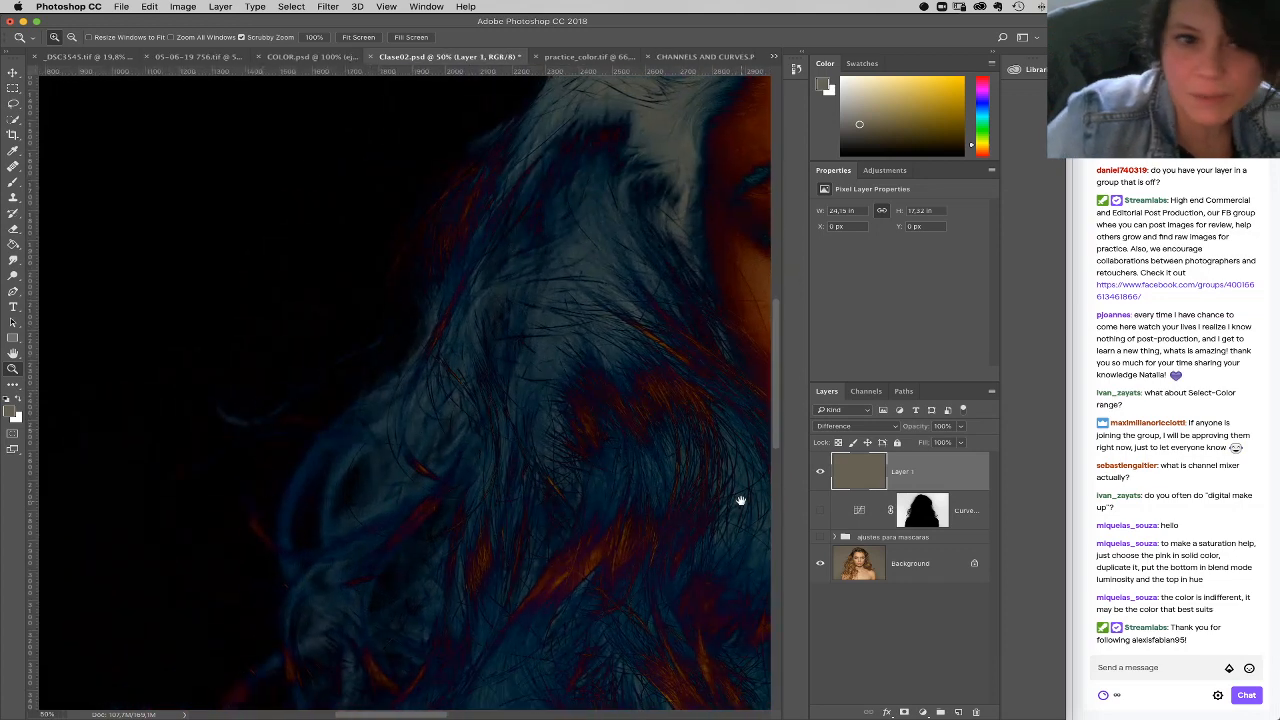
drag(740, 500, 724, 492)
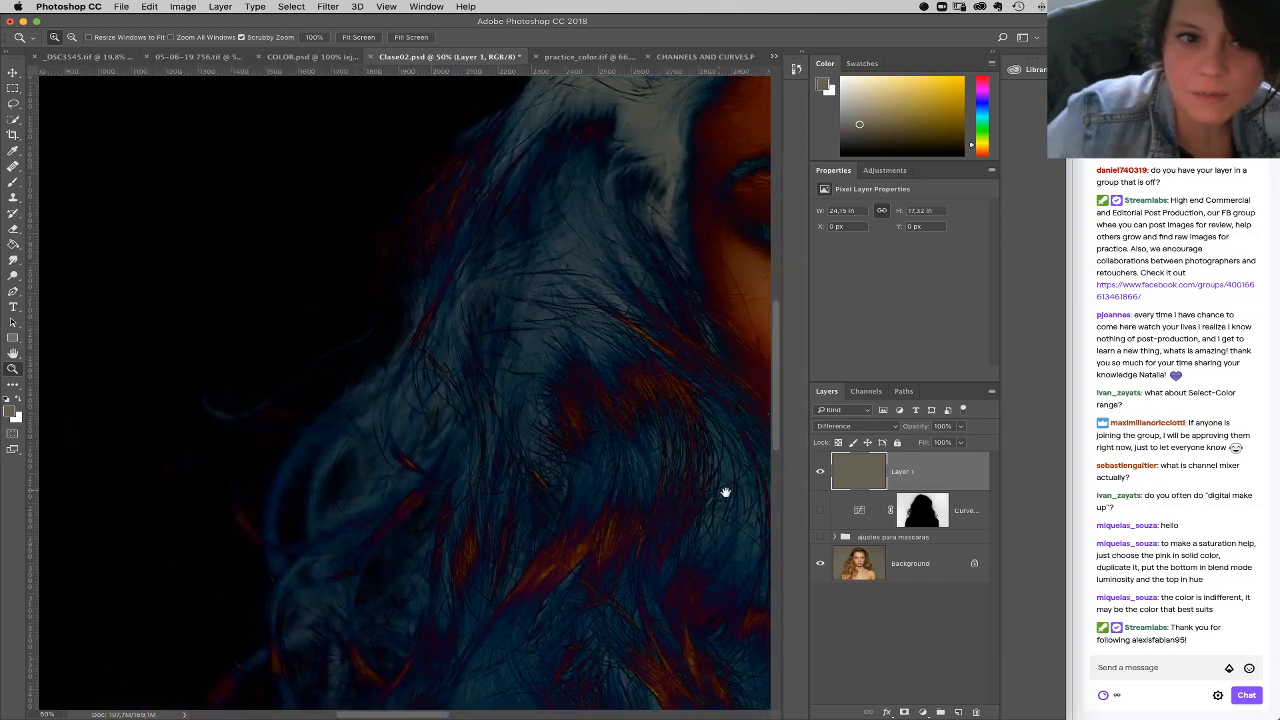
click(820, 472)
click(820, 479)
click(817, 481)
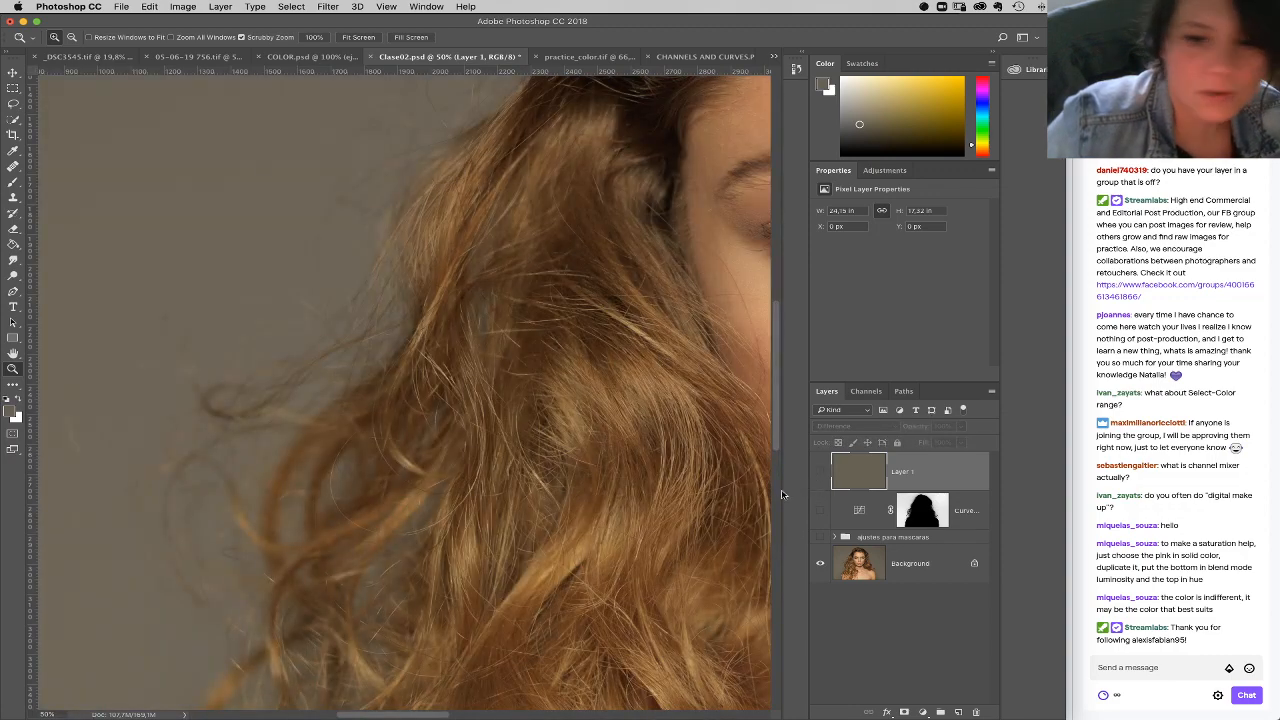
click(820, 474)
click(820, 481)
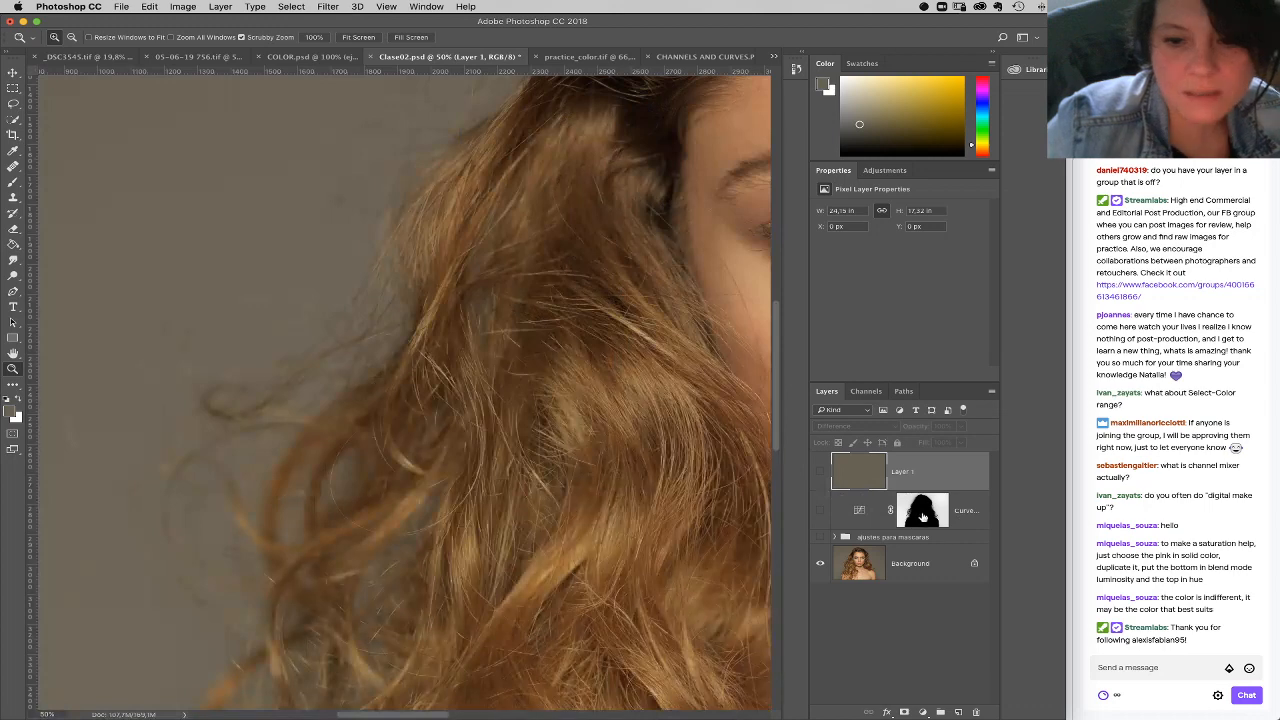
Step: View the Curves layer's mask on its own and fit it on screen to inspect the hair silhouette
alt+click(922, 513)
right_click(735, 482)
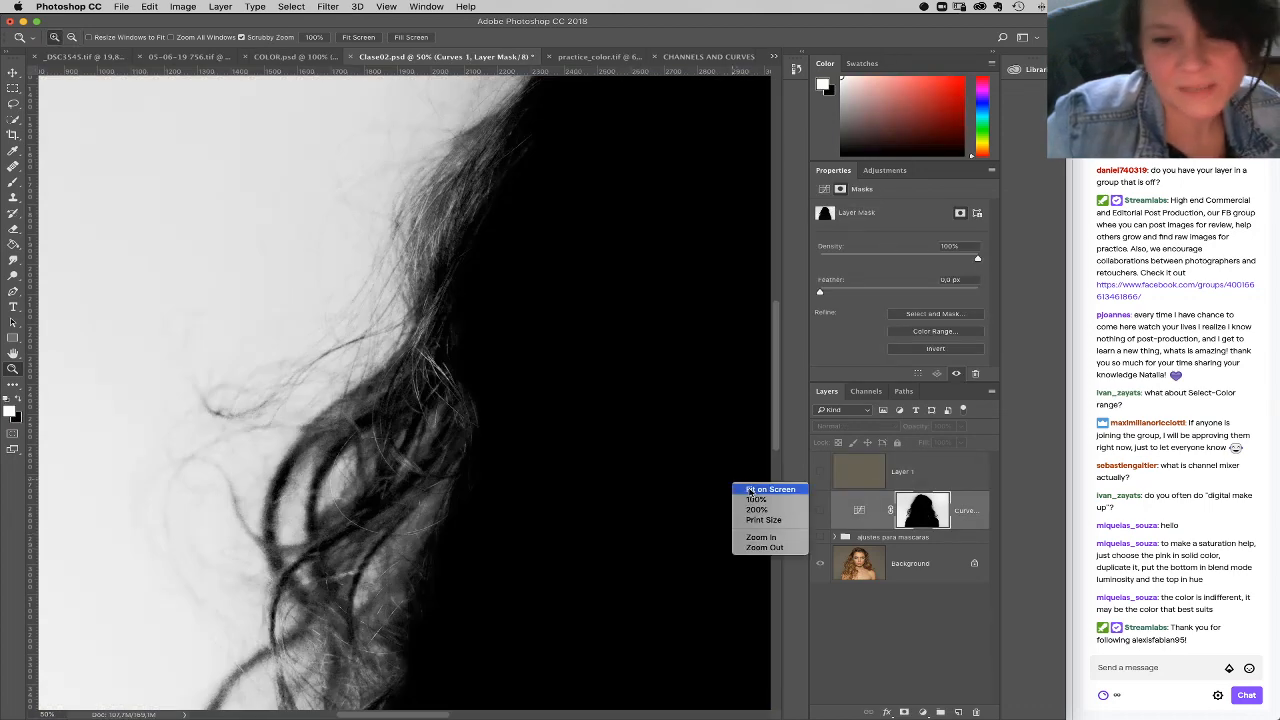
click(762, 489)
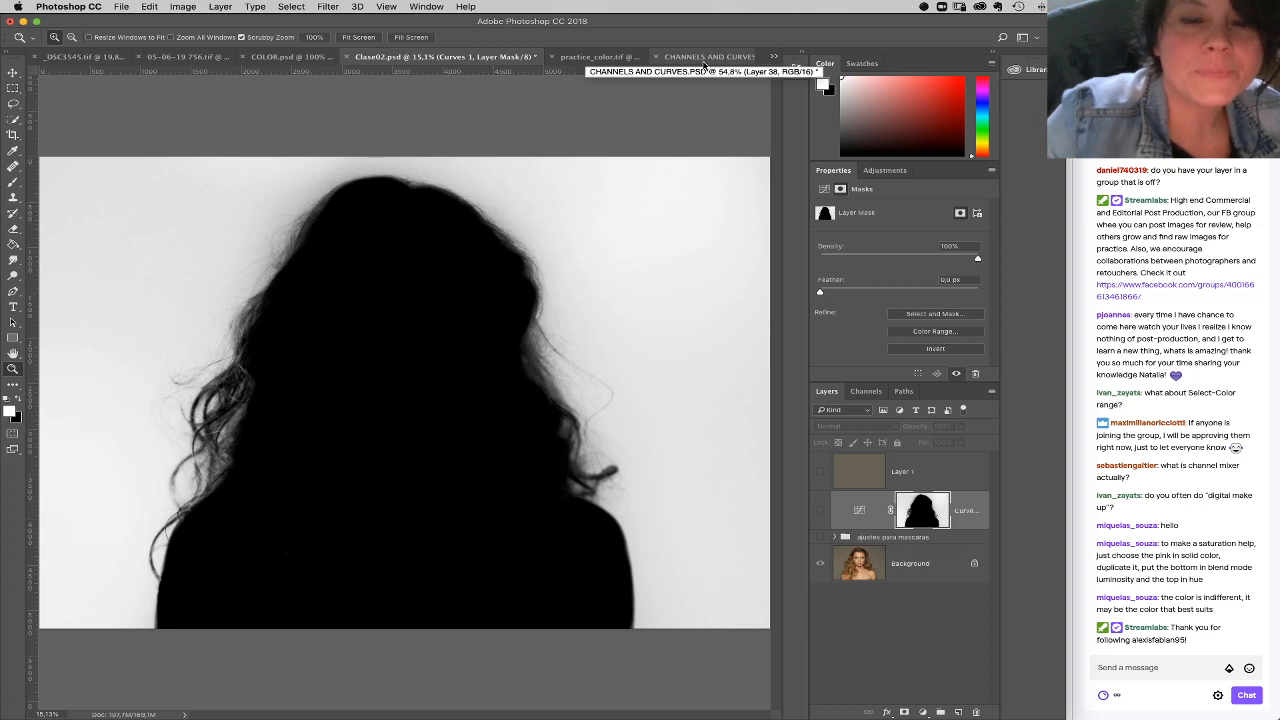
Step: Return to CHANNELS AND CURVES.PSD and delete the pink Difference layer and the masked Curves layer inside Group 2
click(704, 57)
drag(975, 680, 975, 712)
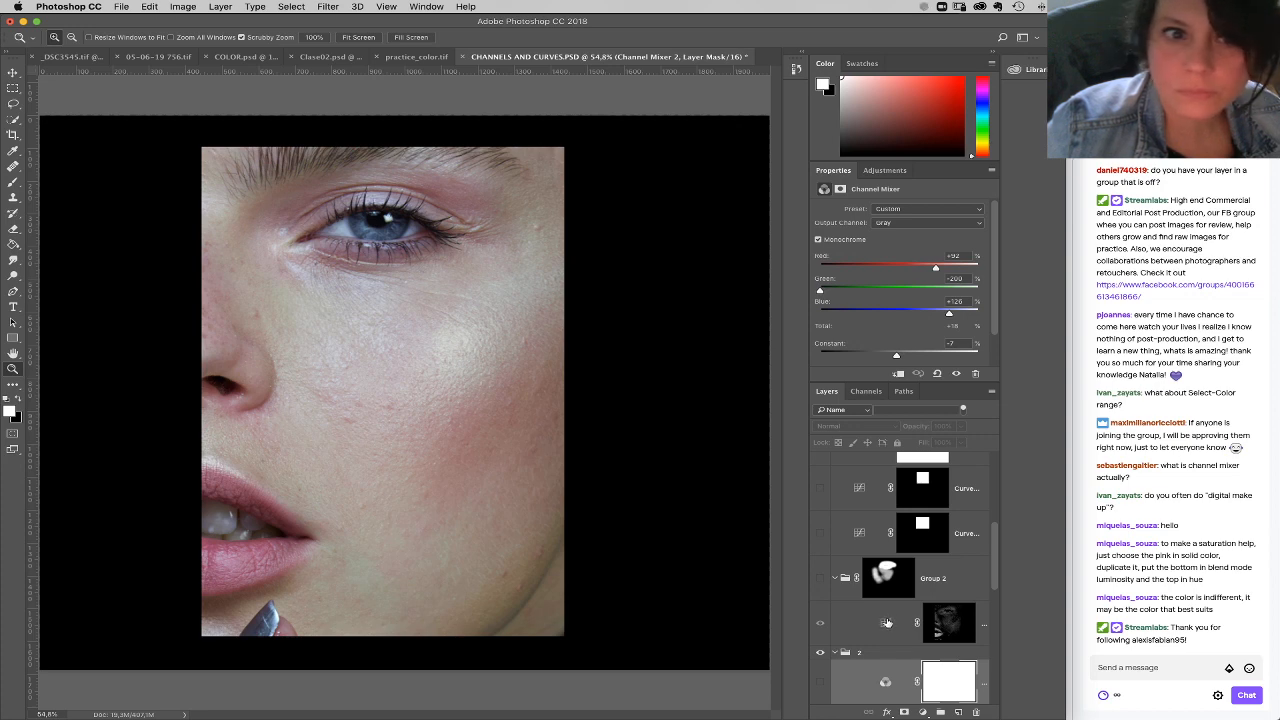
drag(893, 621, 976, 712)
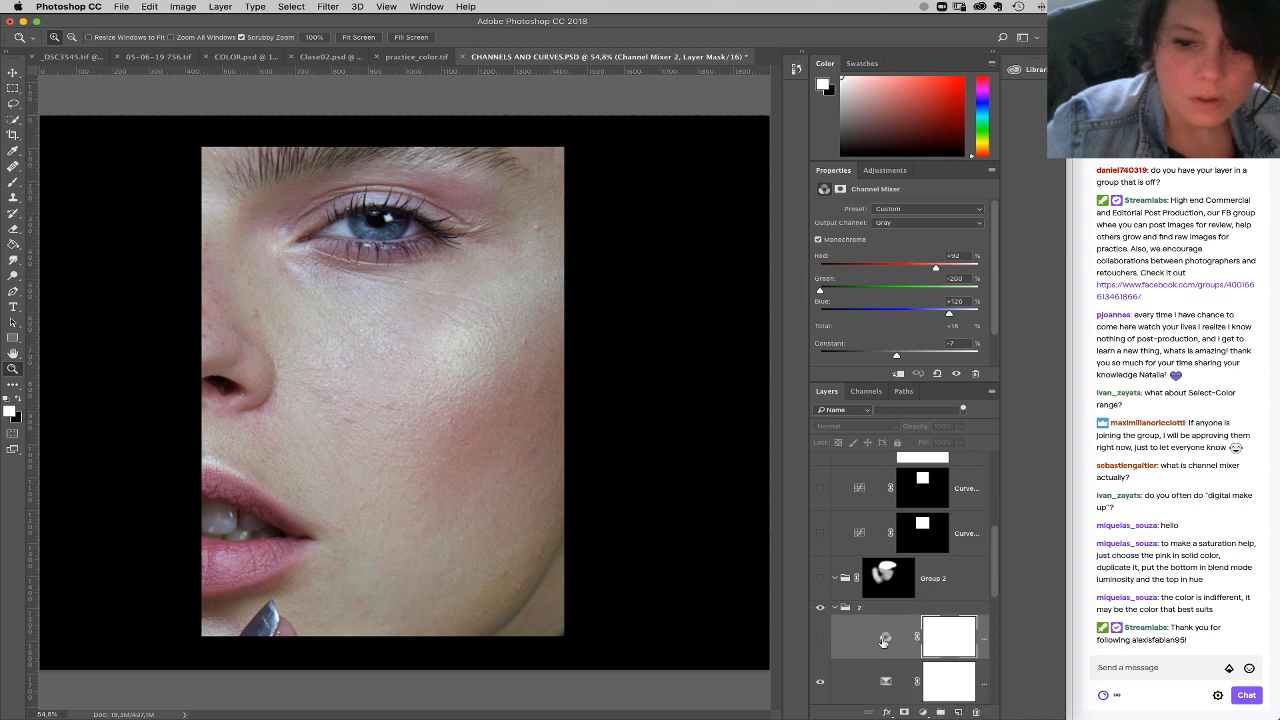
Step: Delete the Channel Mixer layers, the group named 2, Group 1 and Group 2 above the EYE HELP group
drag(977, 713, 977, 712)
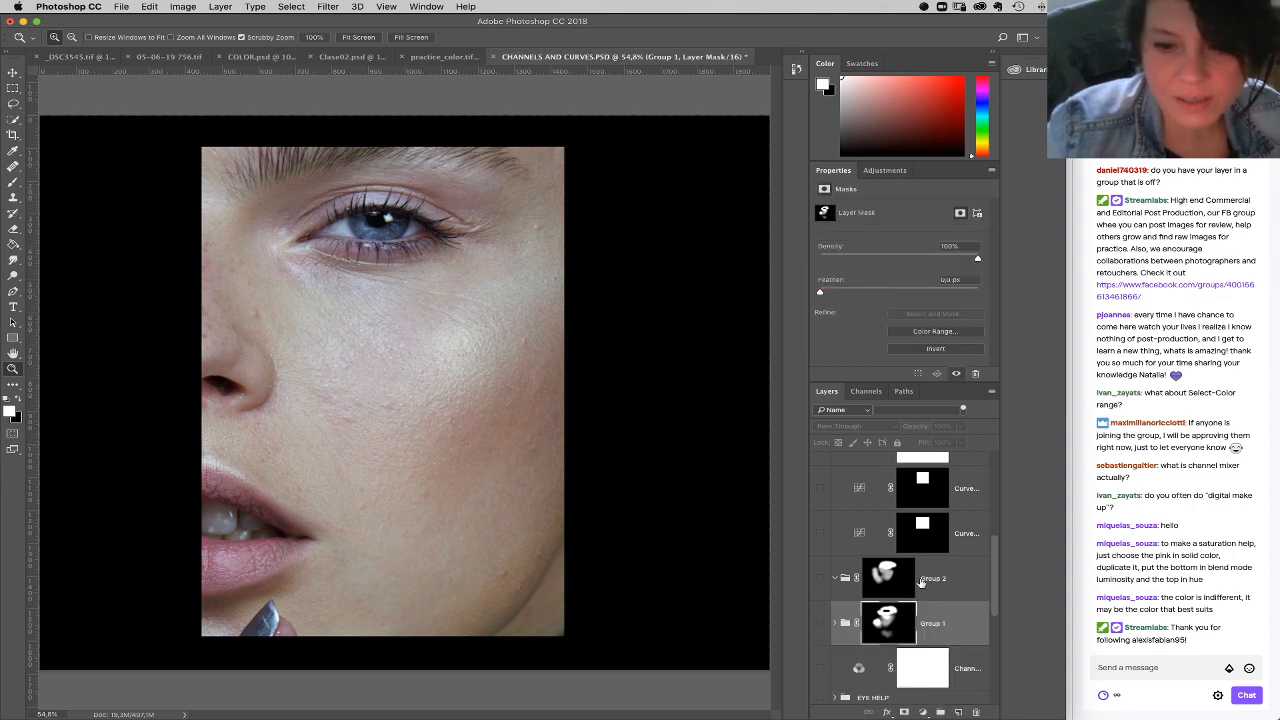
drag(948, 622, 976, 712)
drag(944, 589, 976, 711)
drag(870, 582, 979, 714)
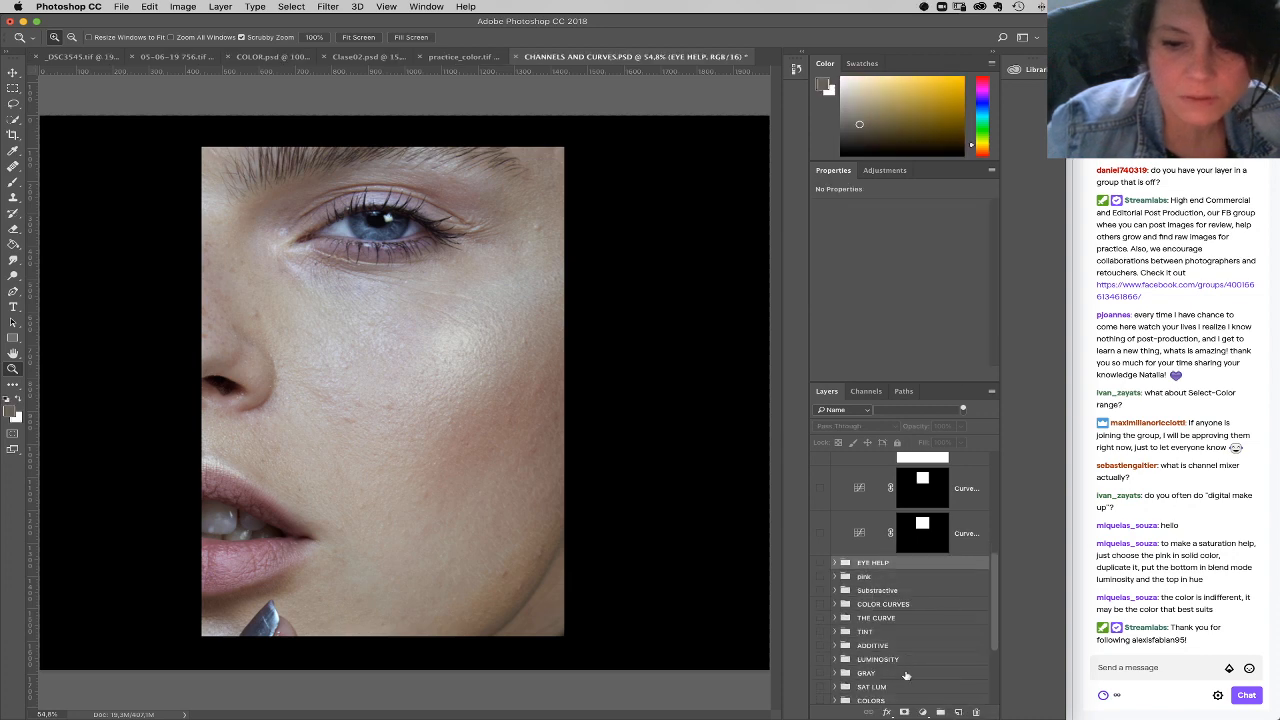
Step: Add a Color Balance adjustment above EYE HELP and set its Shadows Yellow–Blue value to -21
click(922, 712)
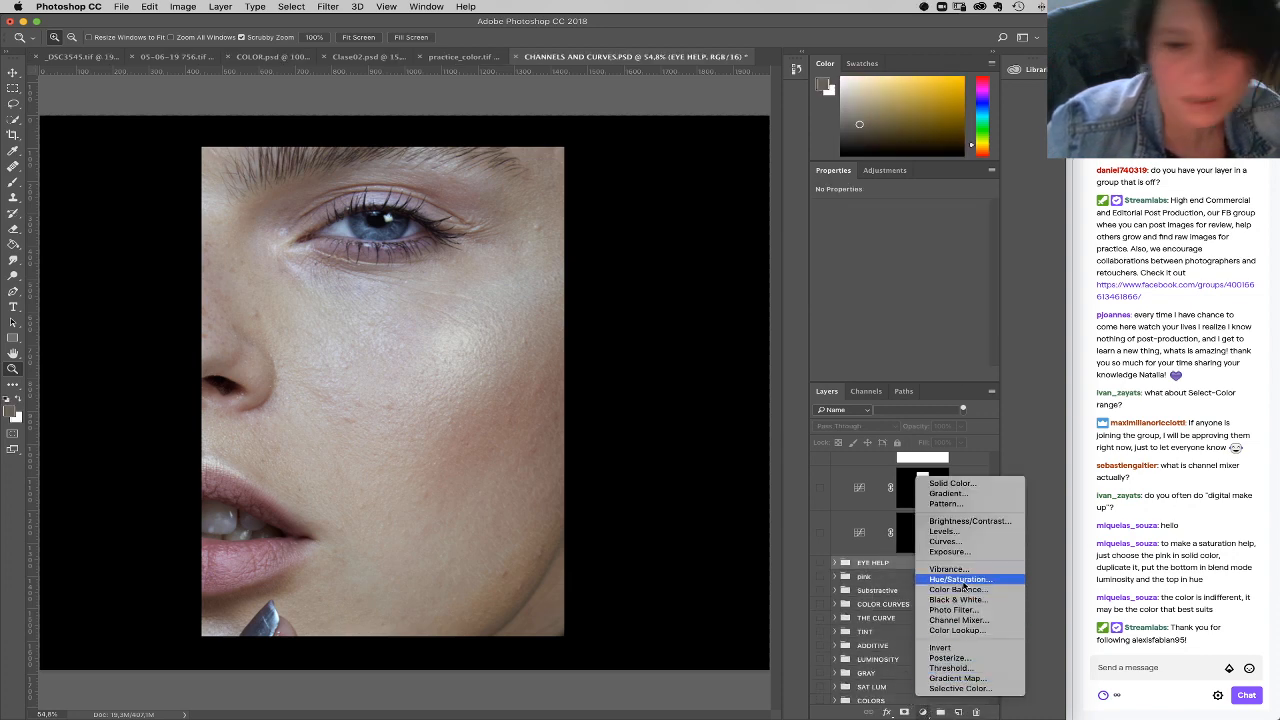
click(962, 592)
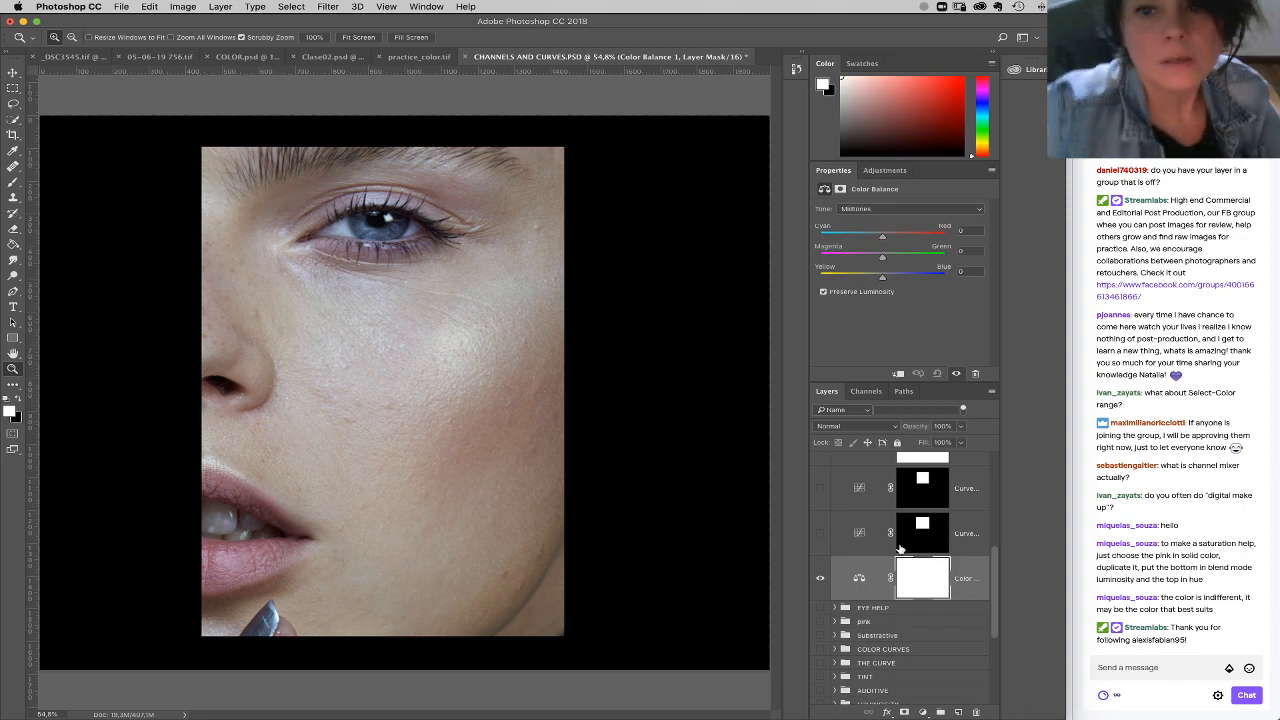
click(881, 212)
click(884, 200)
drag(873, 281, 867, 281)
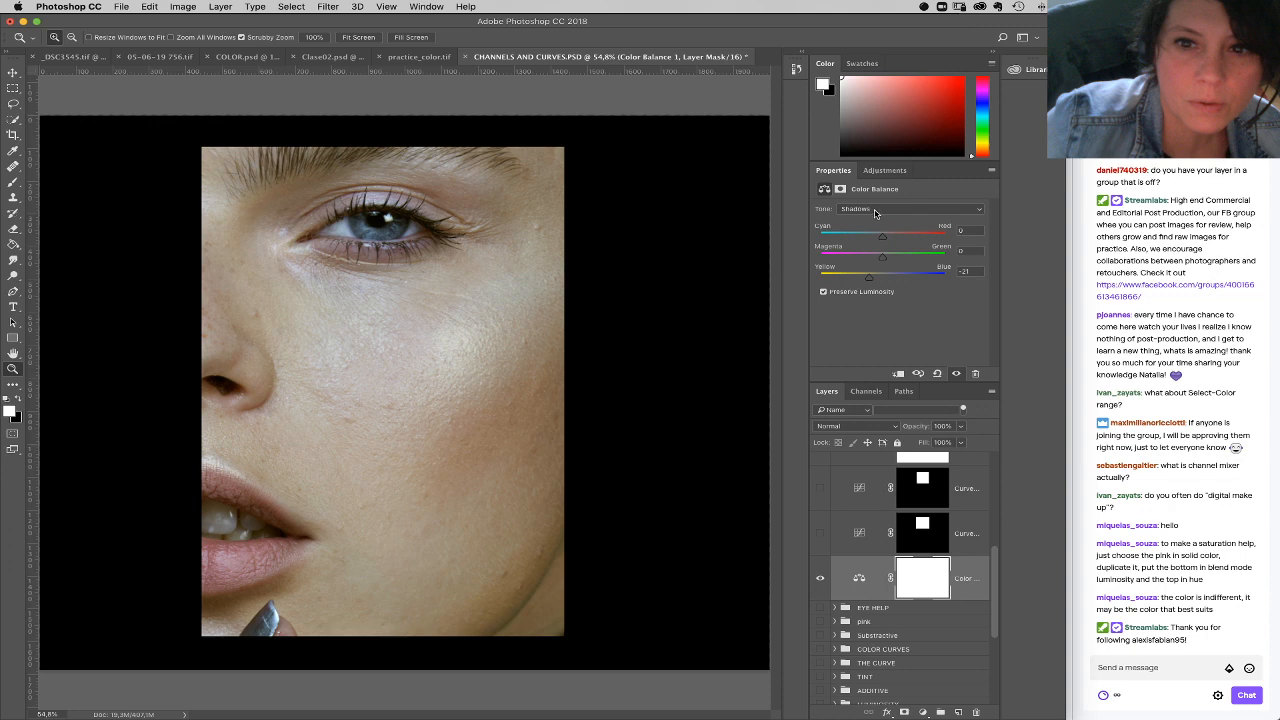
Step: Set Color Balance Midtones to Magenta–Green +5 and Yellow–Blue -10, and Highlights Yellow–Blue to -9
click(876, 210)
click(872, 217)
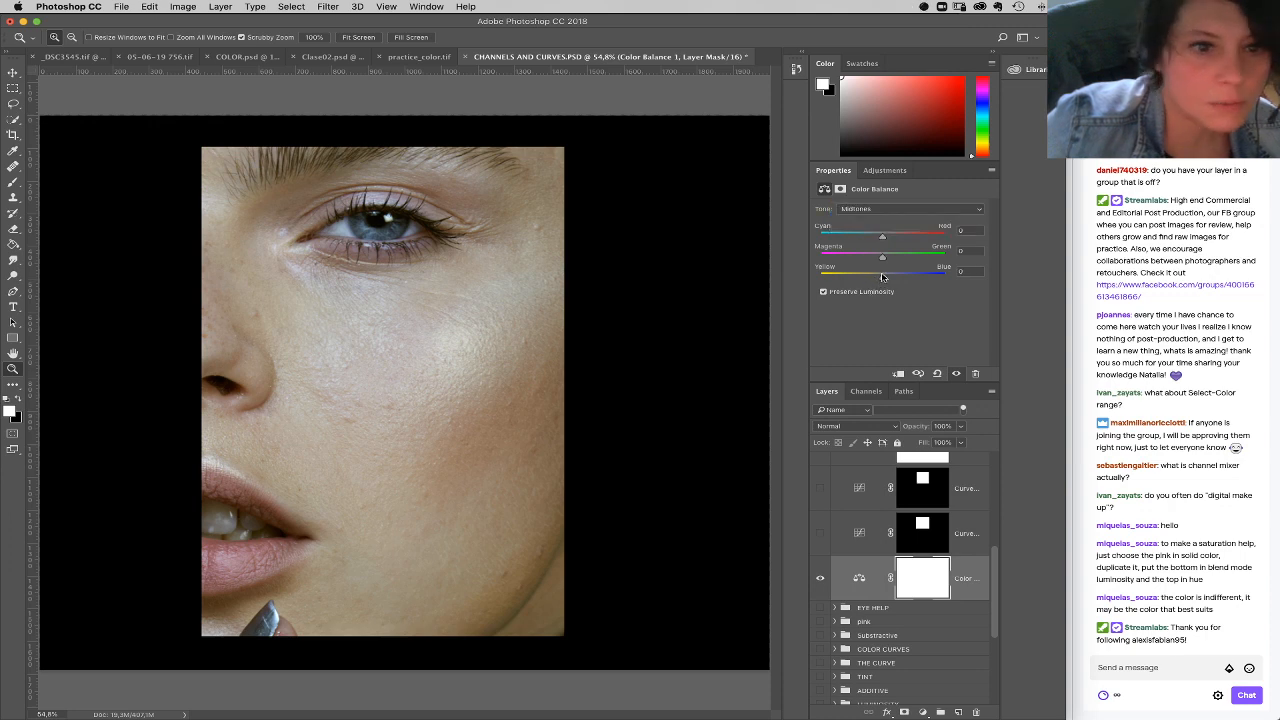
drag(882, 274, 885, 261)
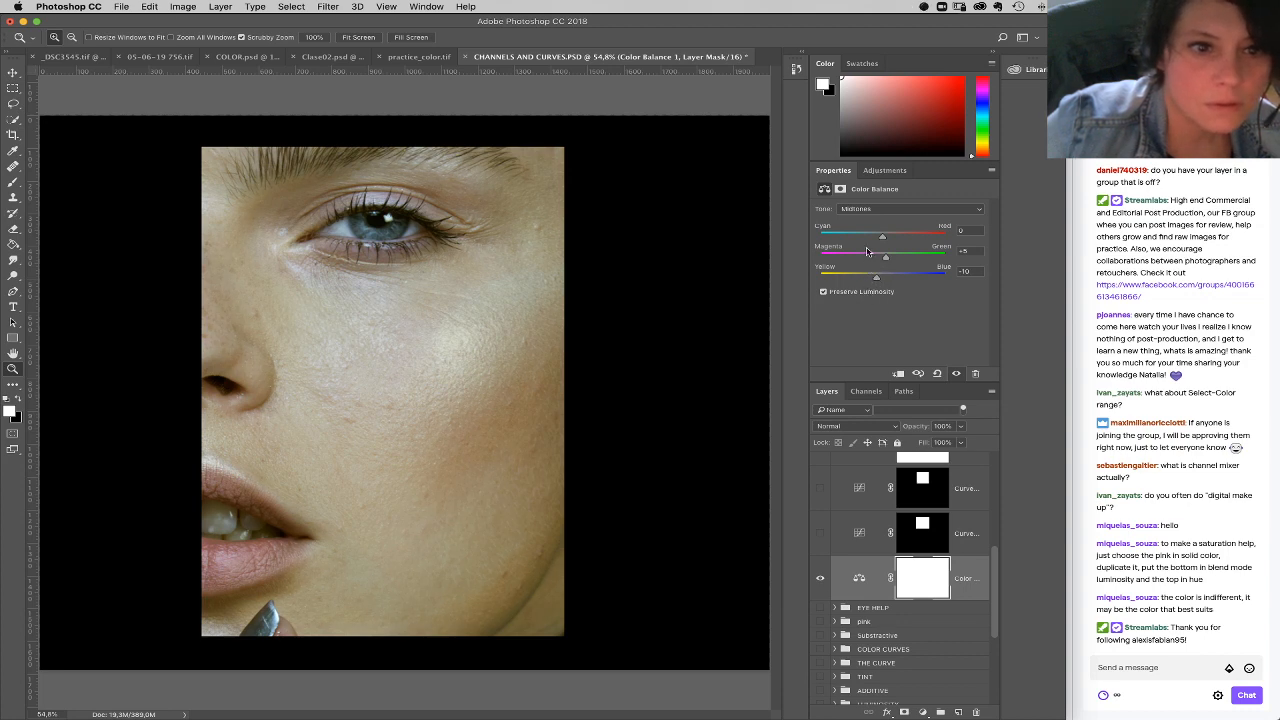
click(879, 208)
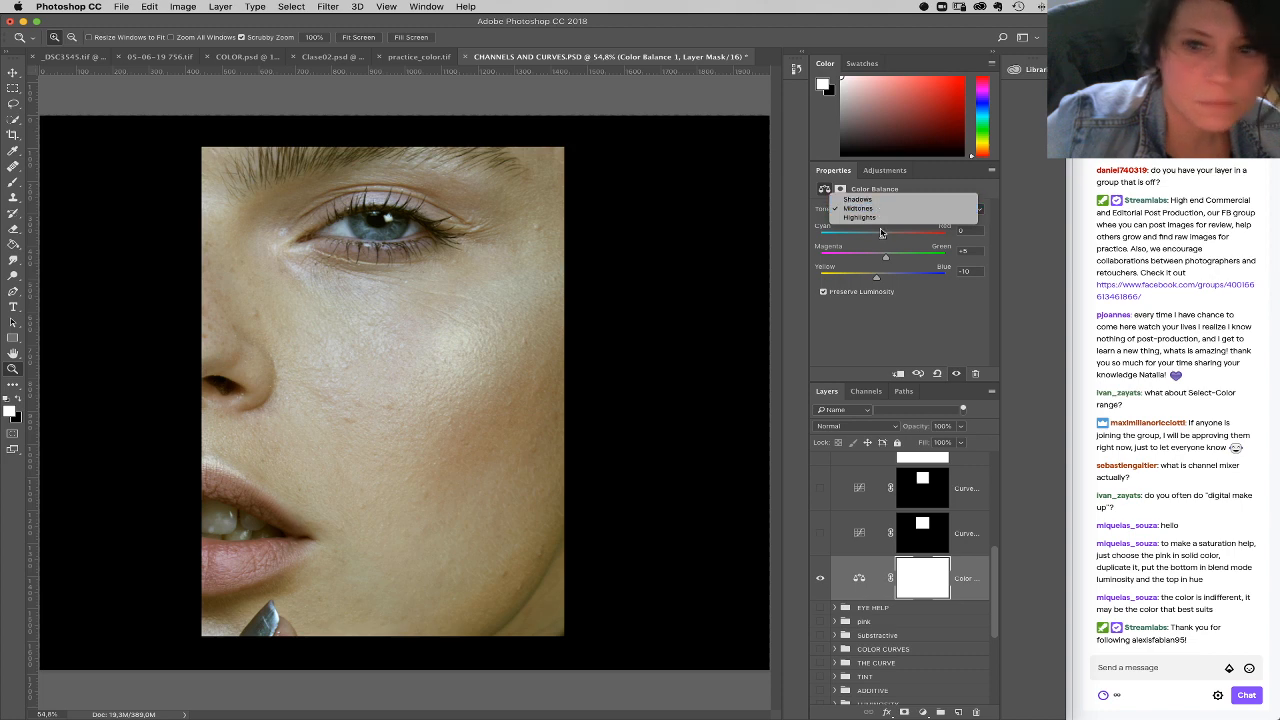
click(862, 217)
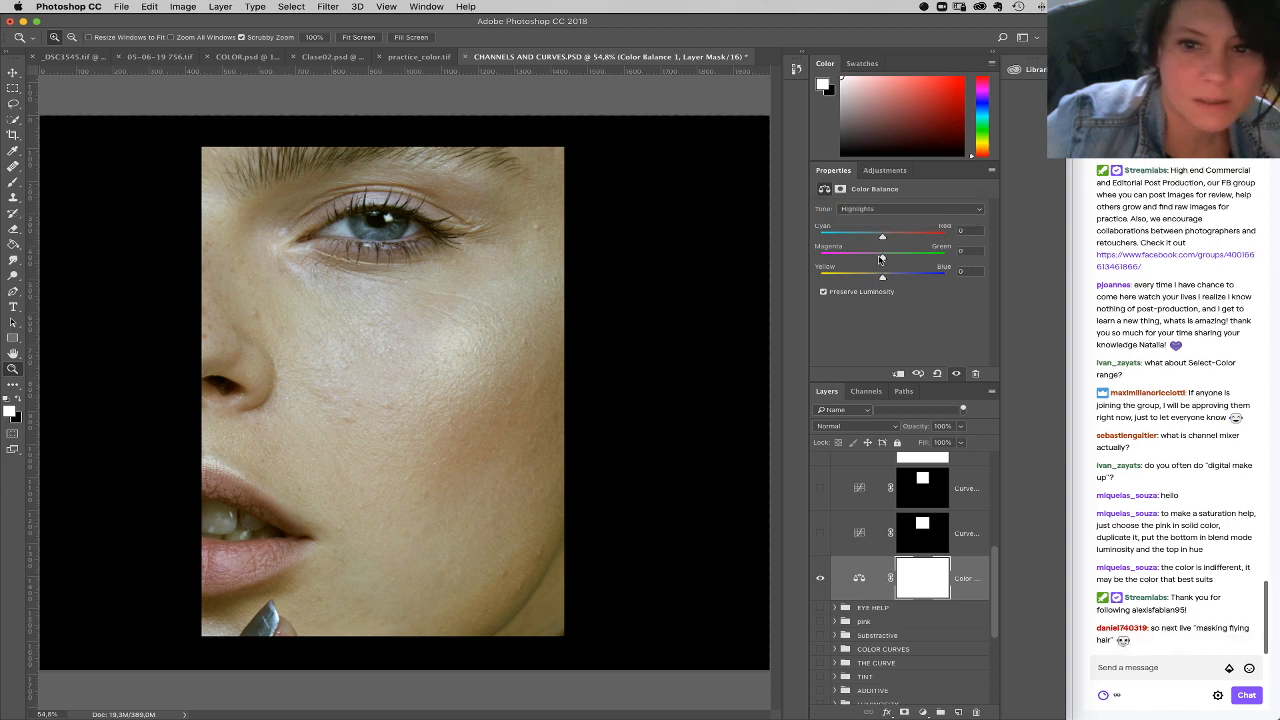
drag(881, 281, 877, 281)
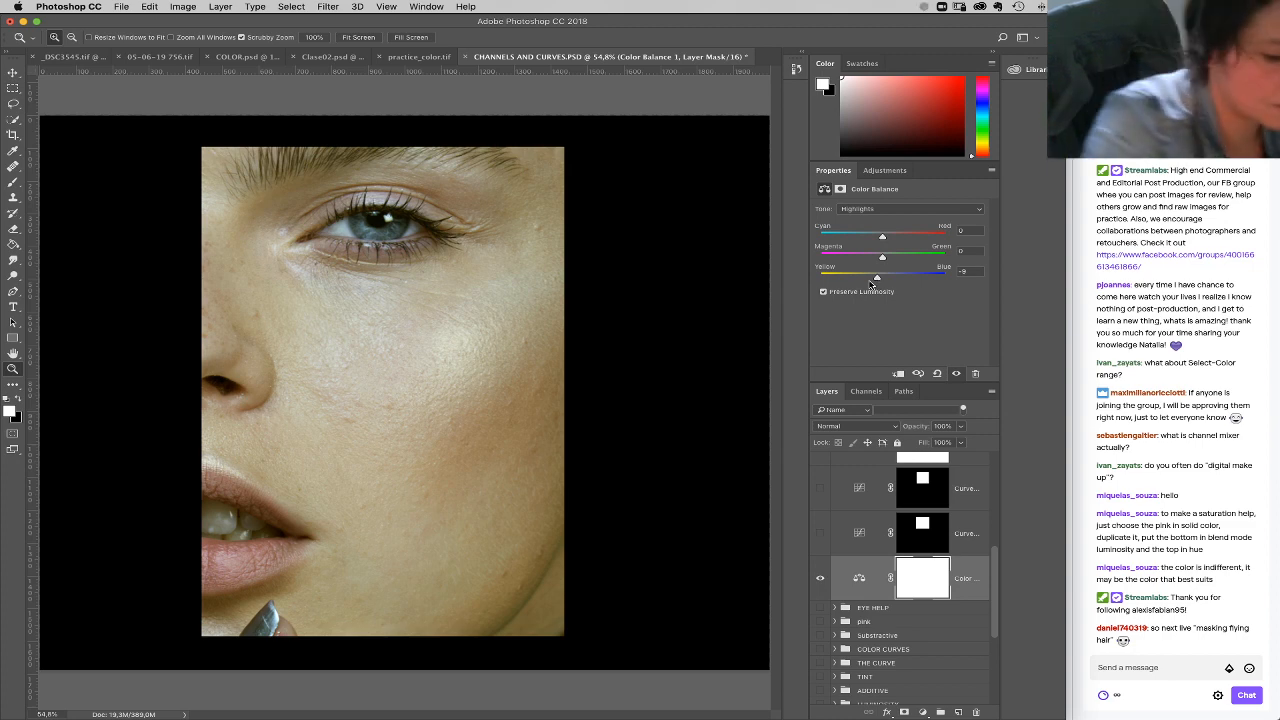
Step: Invert the Color Balance mask to black and paint the correction in with white over the upper and lower eyelids
key(super+i)
key(b)
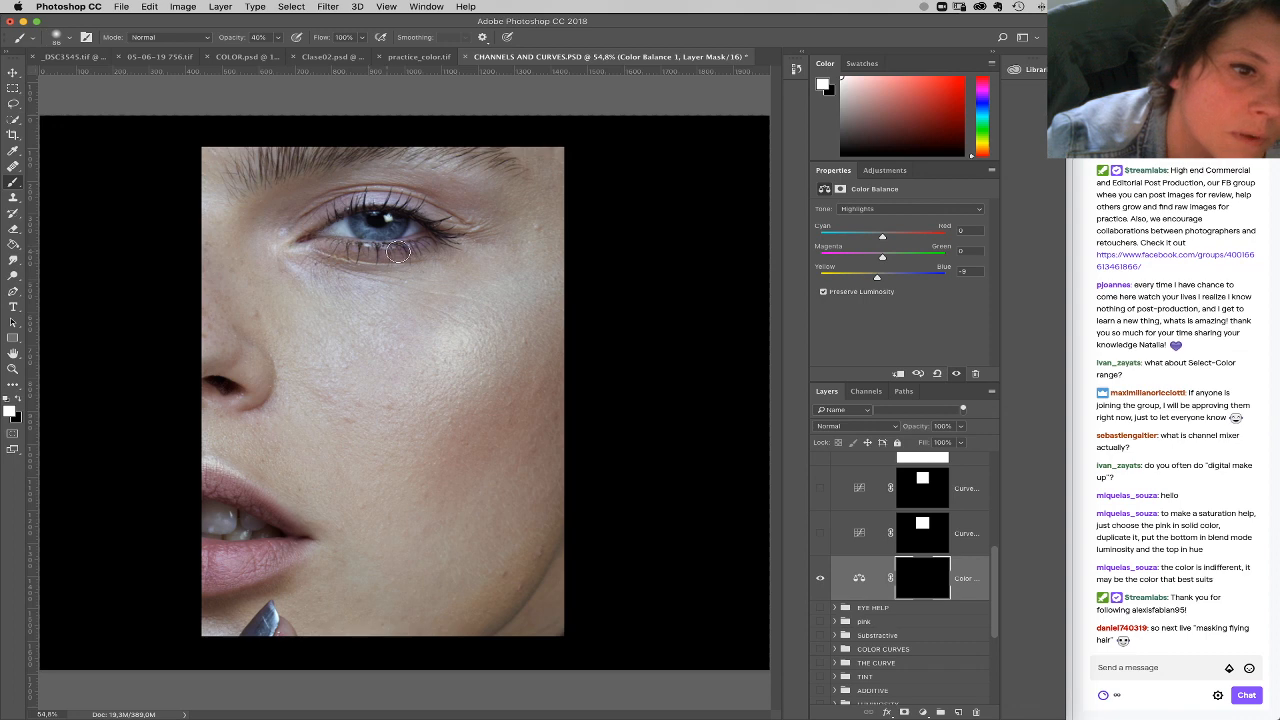
mouse_move(432, 243)
mouse_down()
mouse_move(316, 240)
mouse_move(368, 248)
mouse_up()
mouse_move(360, 203)
mouse_down()
mouse_move(454, 219)
mouse_move(425, 185)
mouse_move(437, 204)
mouse_move(353, 198)
mouse_move(457, 217)
mouse_up()
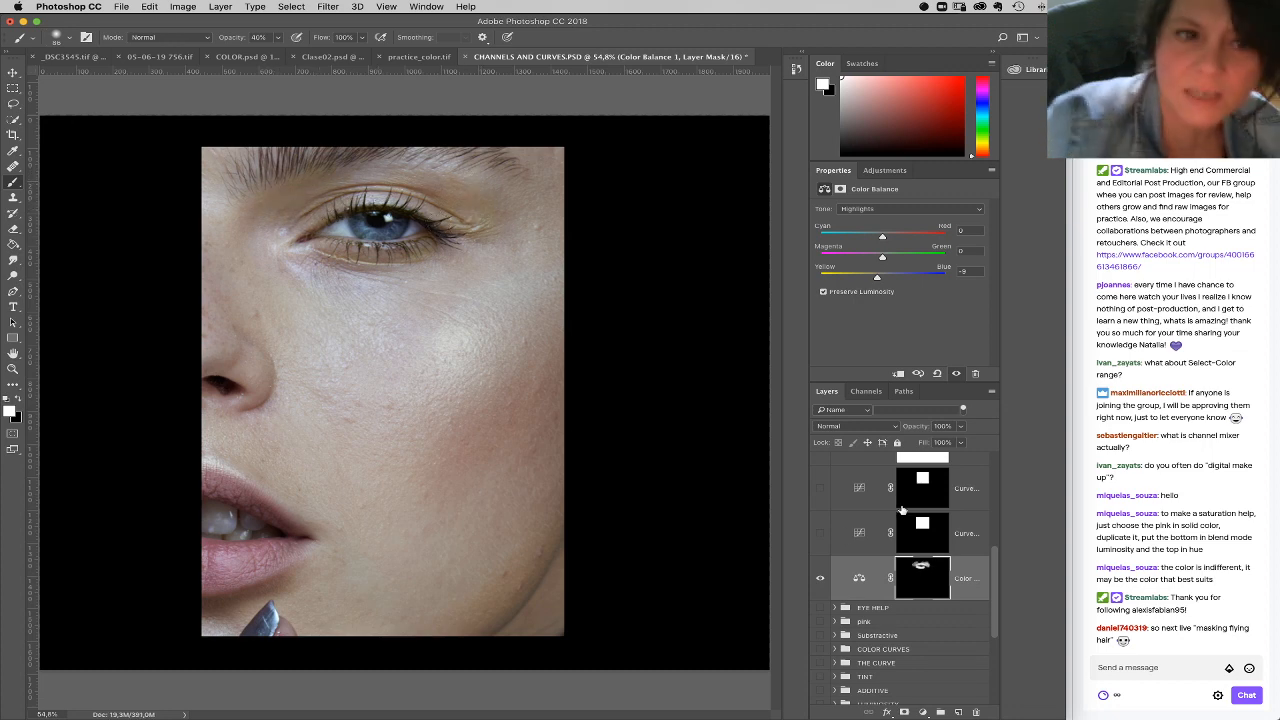
Step: Refine the Color Balance with Midtones Cyan–Red +3 and Yellow–Blue +1, and Highlights Cyan–Red +3 and Yellow–Blue -3
click(861, 588)
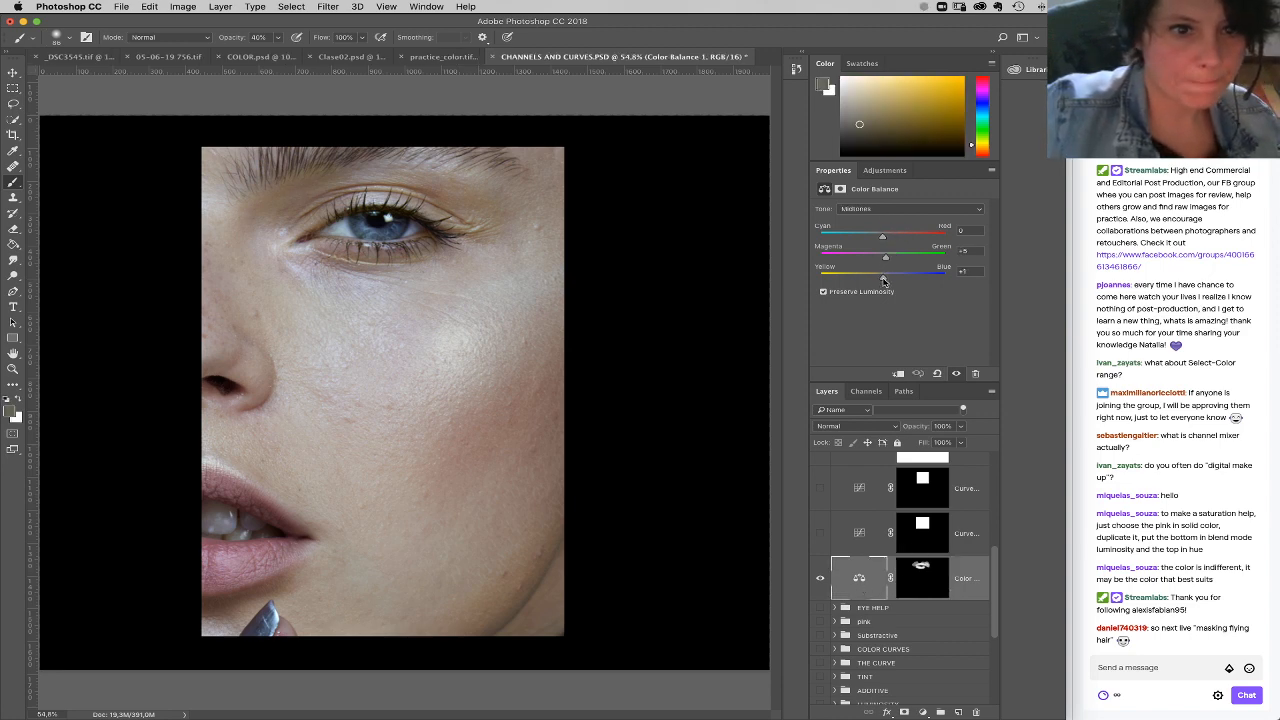
drag(884, 281, 880, 277)
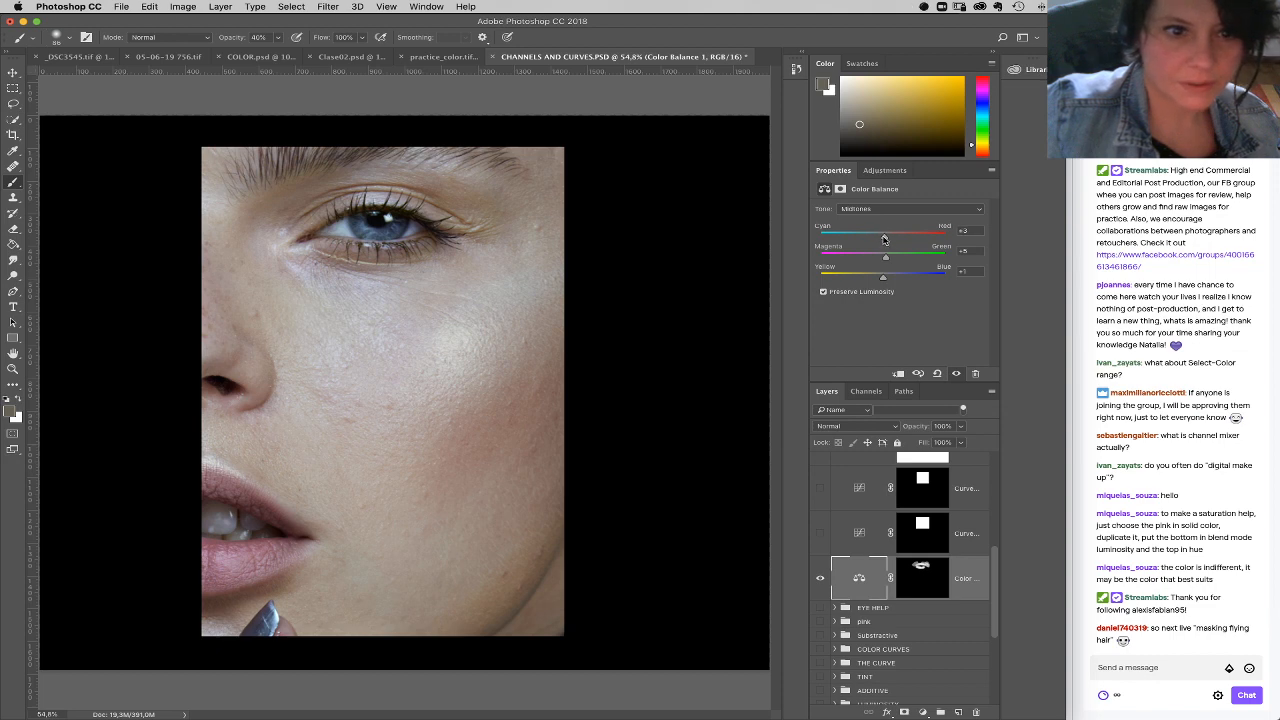
click(888, 209)
click(888, 221)
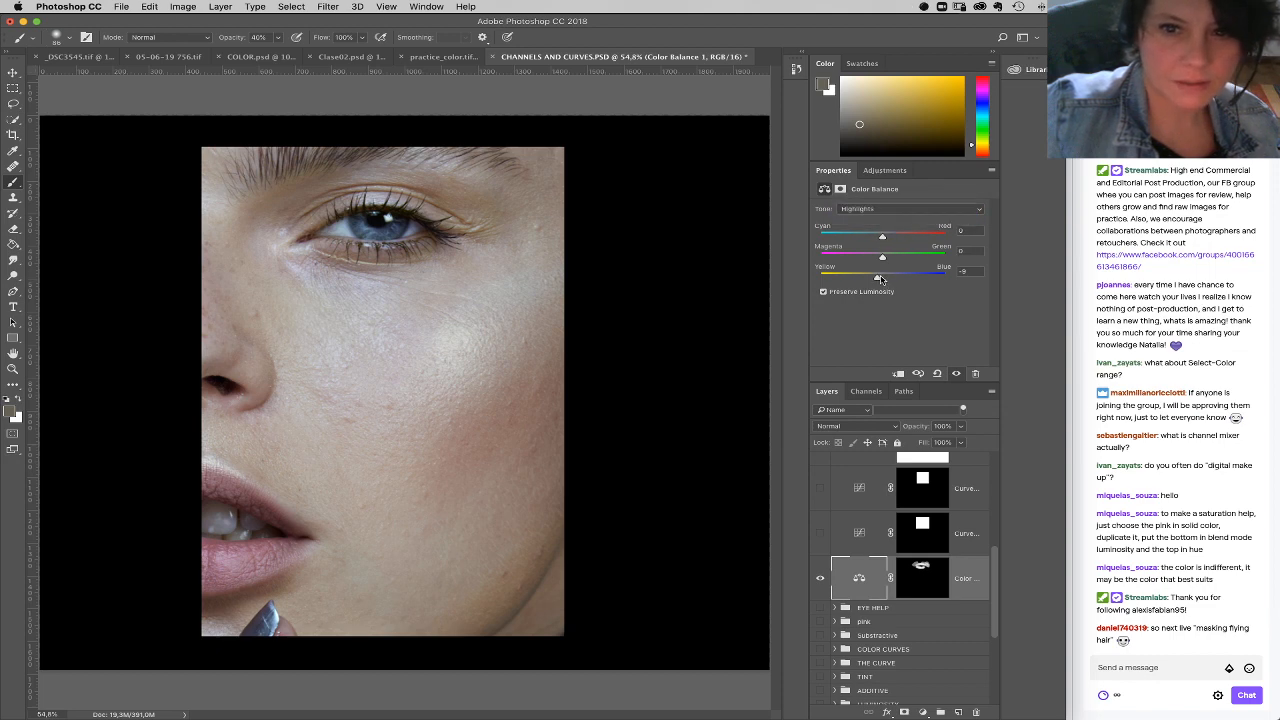
drag(882, 238, 884, 240)
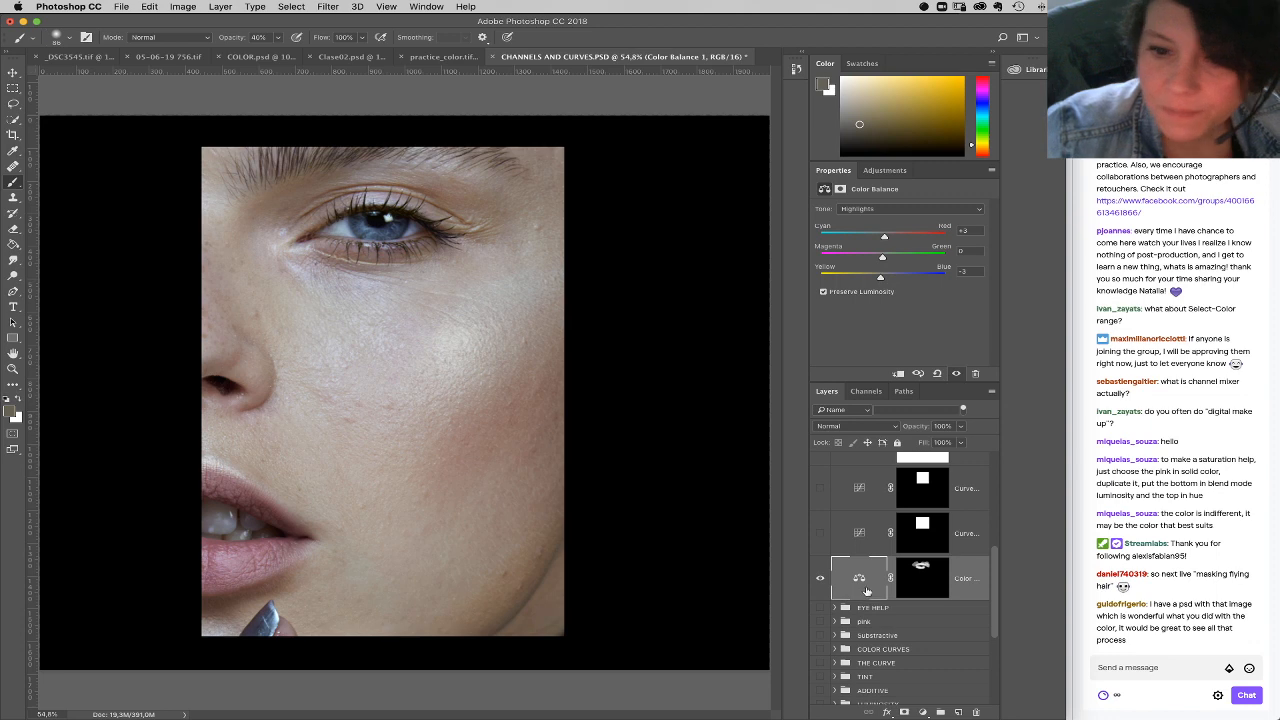
Step: Clip a Hue/Saturation adjustment to the Color Balance layer, setting Master saturation to -18 and Yellows saturation to -12
click(924, 712)
click(959, 580)
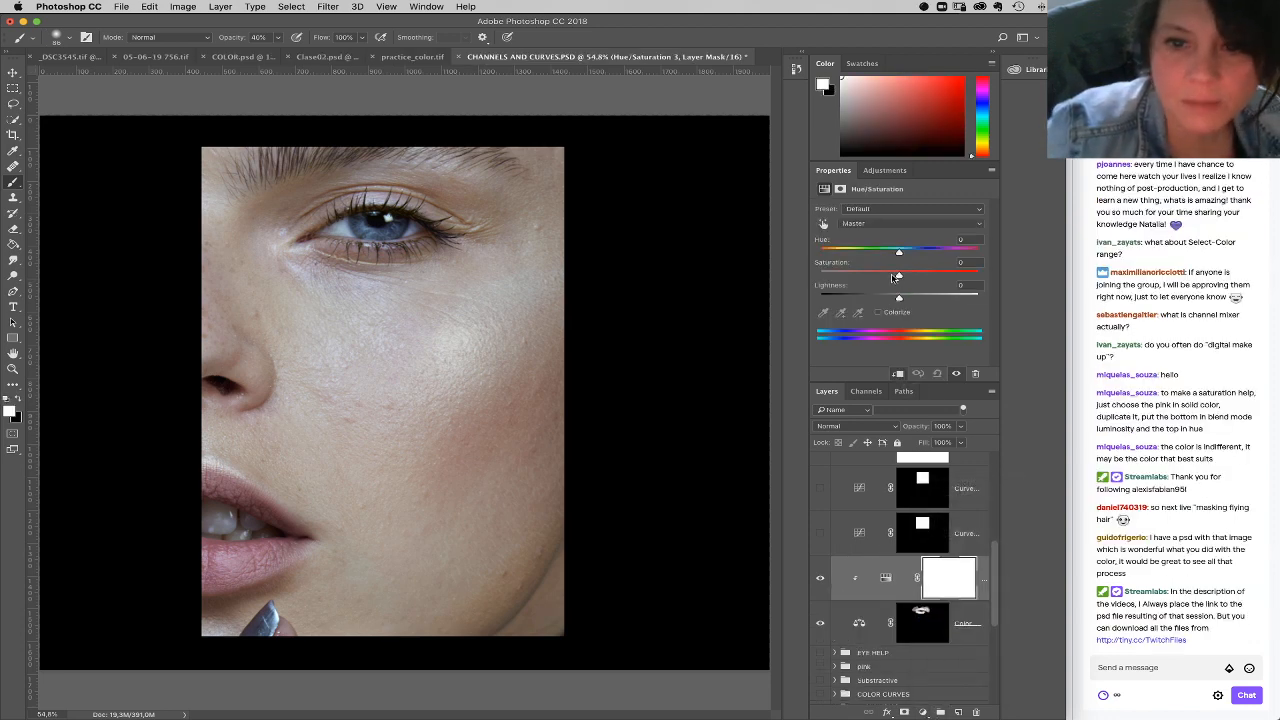
drag(899, 273, 888, 276)
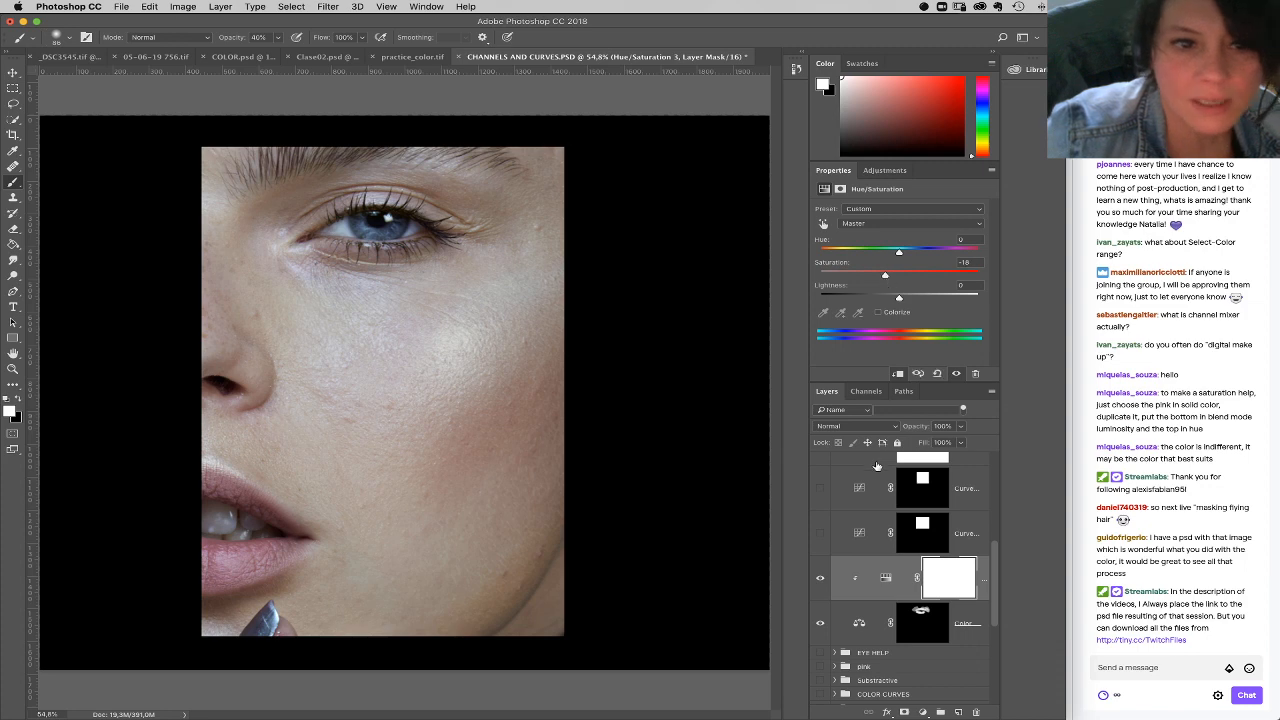
click(880, 228)
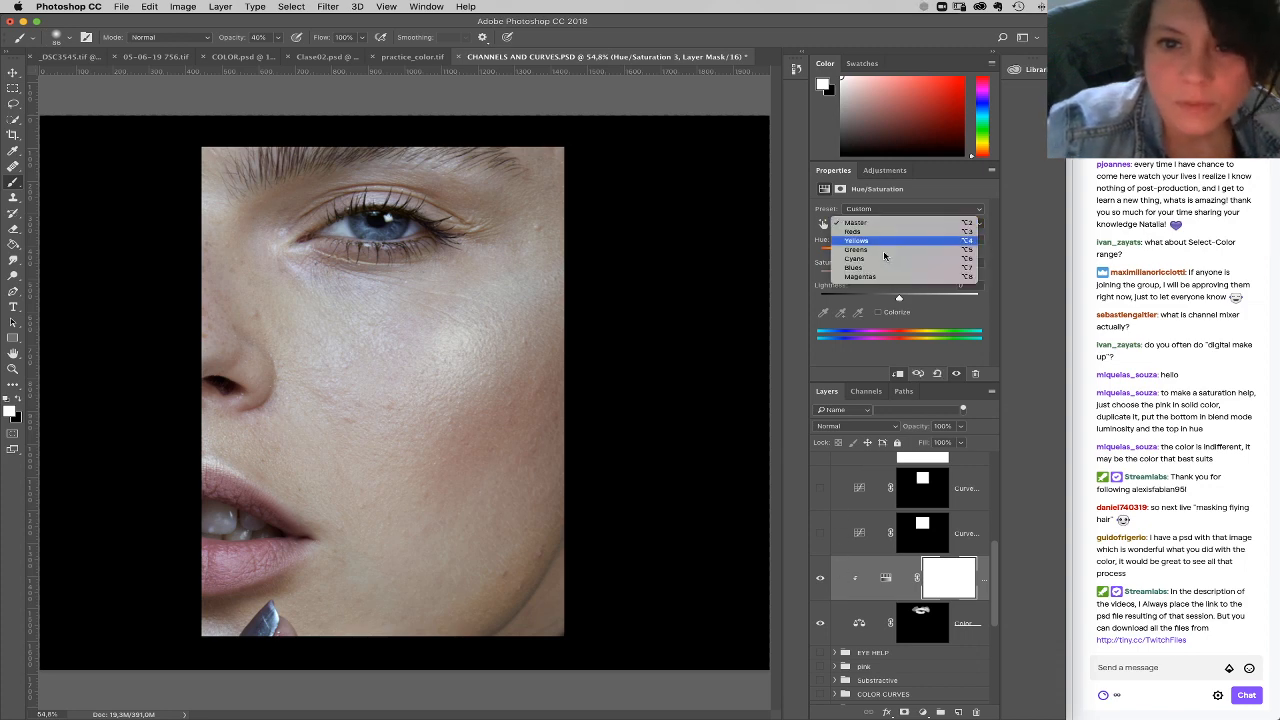
click(885, 241)
drag(898, 274, 890, 274)
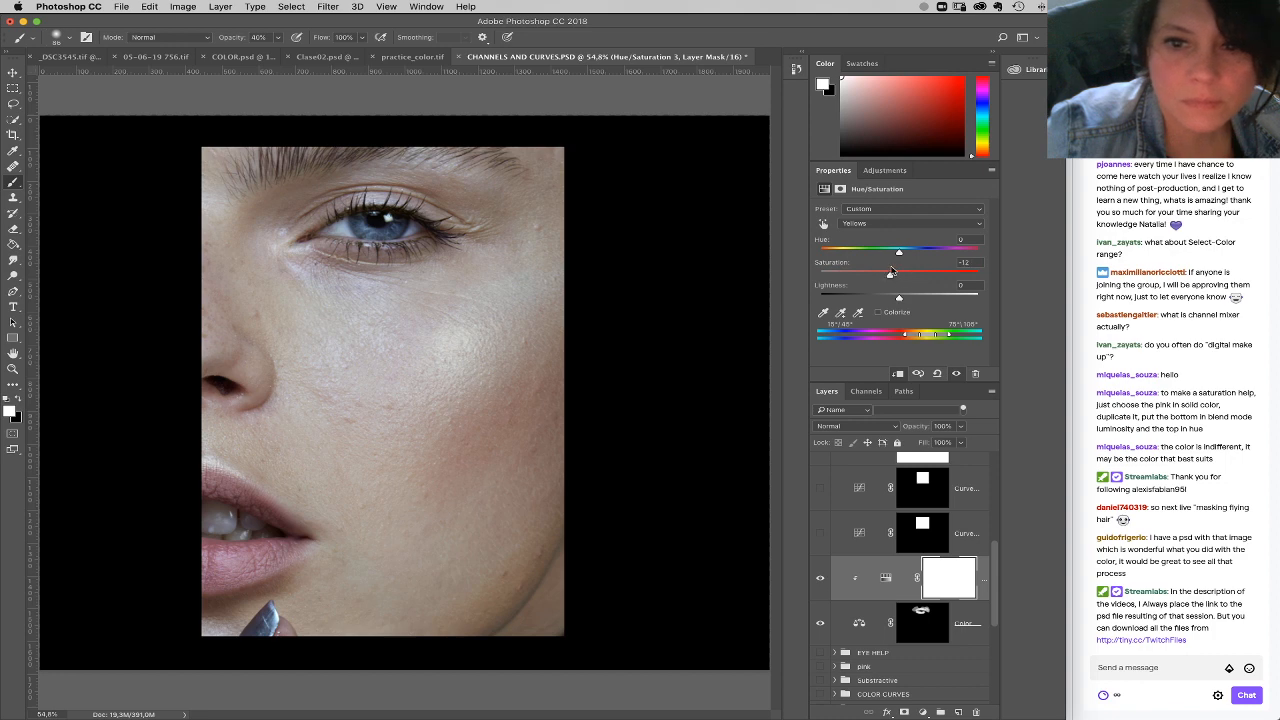
Step: Try a hue shift in the clipped Hue/Saturation adjustment, setting the Yellows hue to -7
click(898, 224)
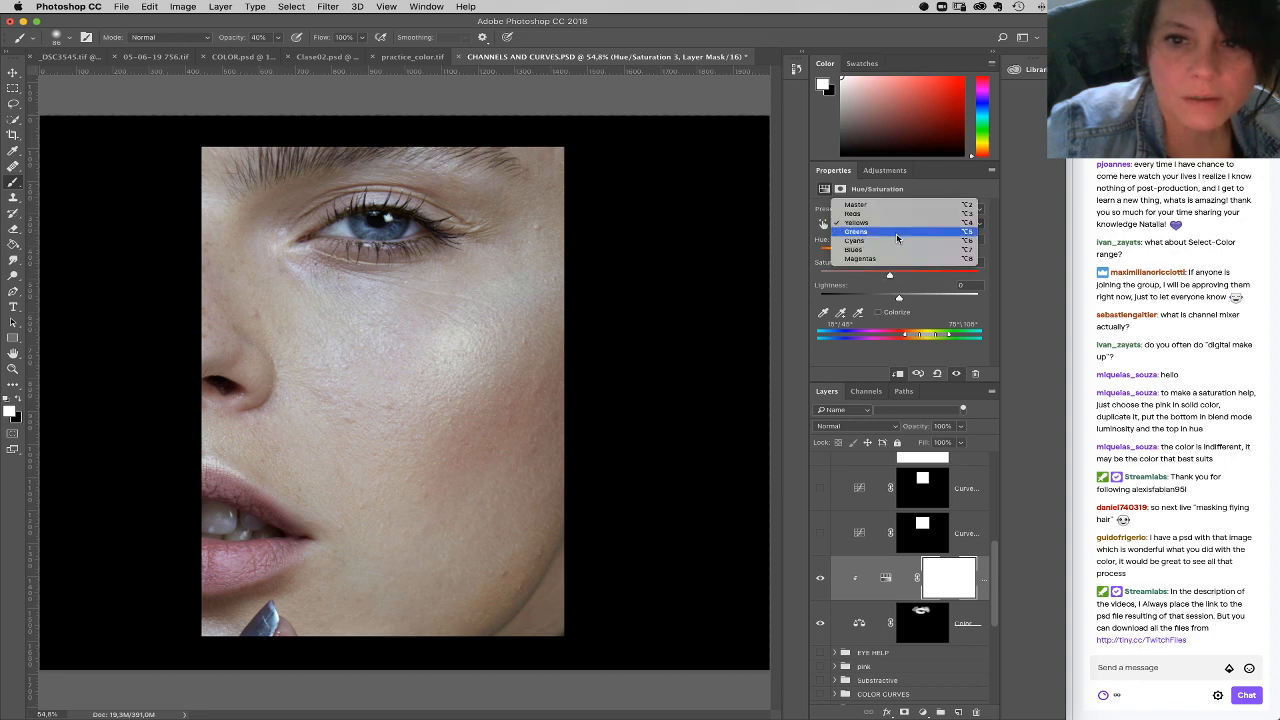
click(895, 213)
drag(898, 252, 894, 255)
click(907, 224)
click(905, 236)
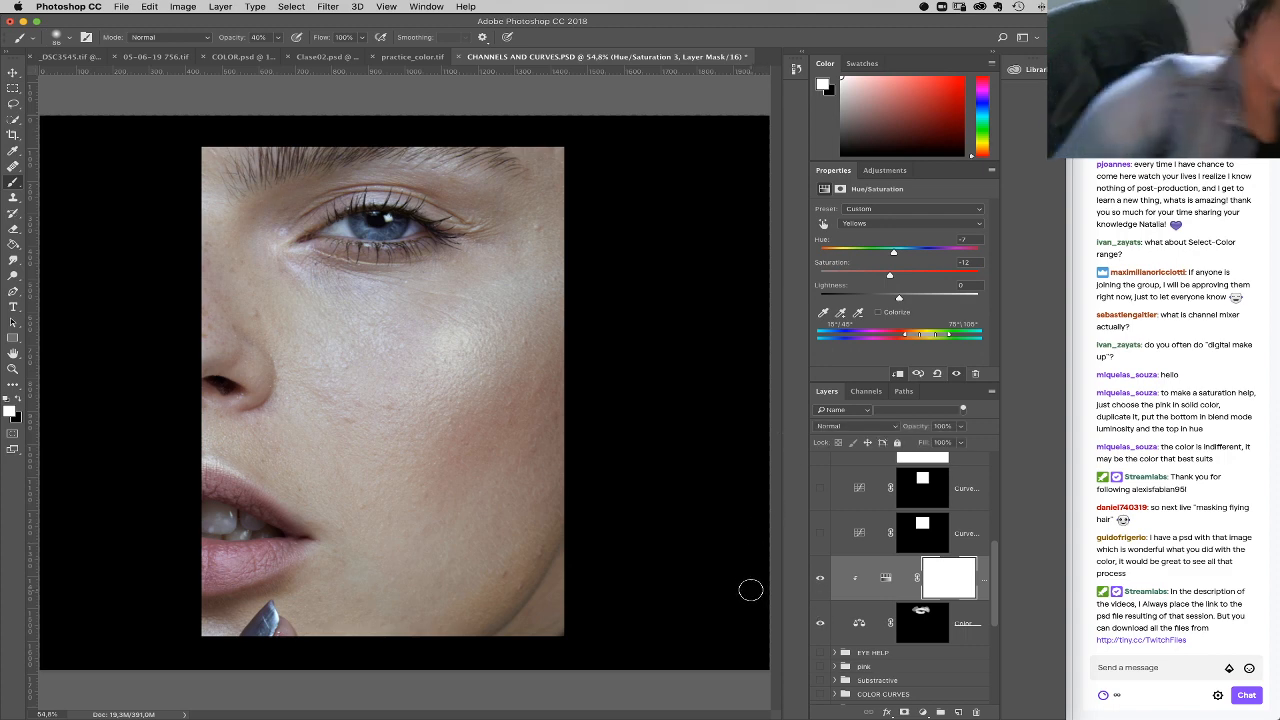
Step: Delete the Color Balance layer together with its clipped Hue/Saturation adjustment
drag(873, 630, 976, 711)
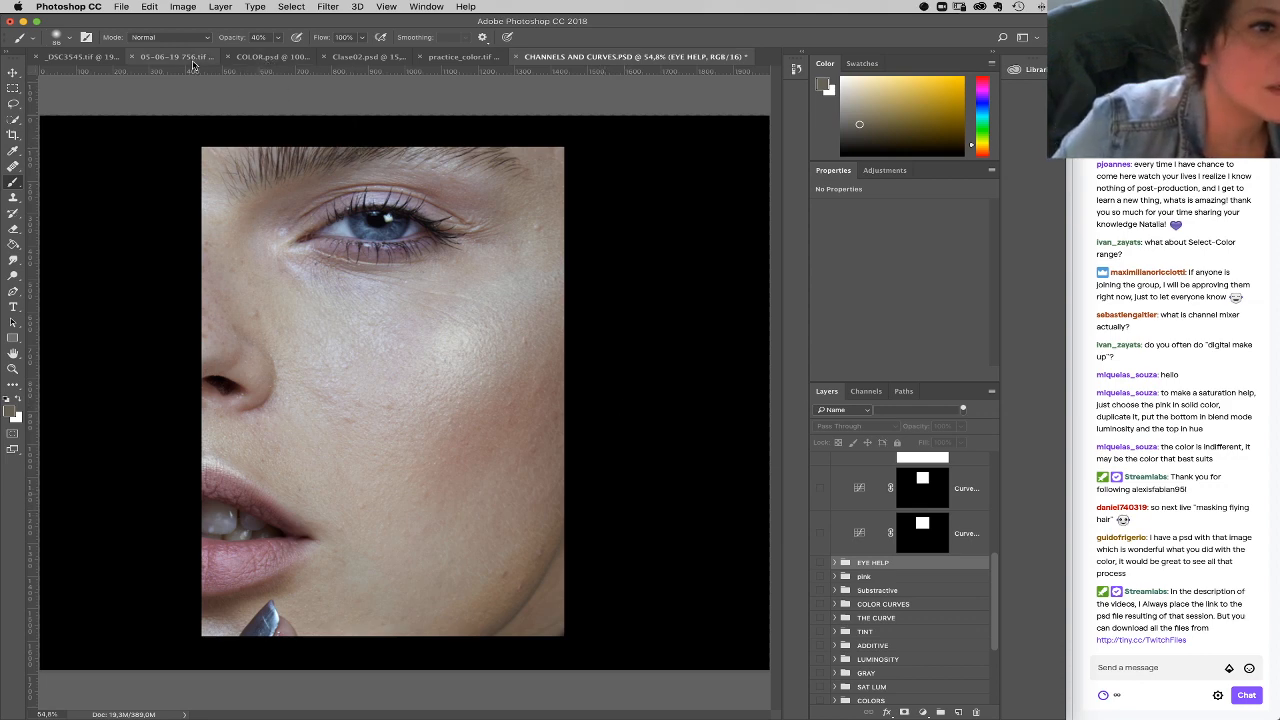
Step: In practice_color.tif, show the gray Layer 2 and black Layer 3 squares and review the color swatches and written instructions
click(462, 57)
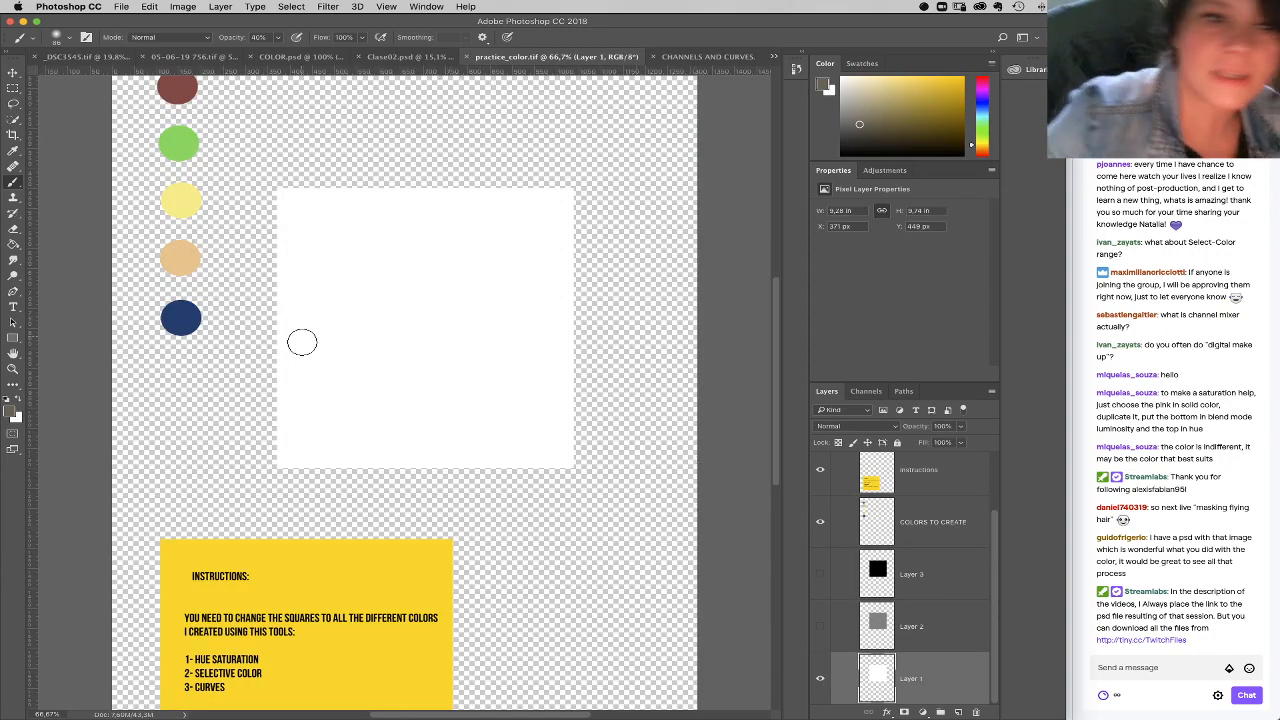
click(821, 679)
click(821, 679)
click(821, 626)
click(820, 574)
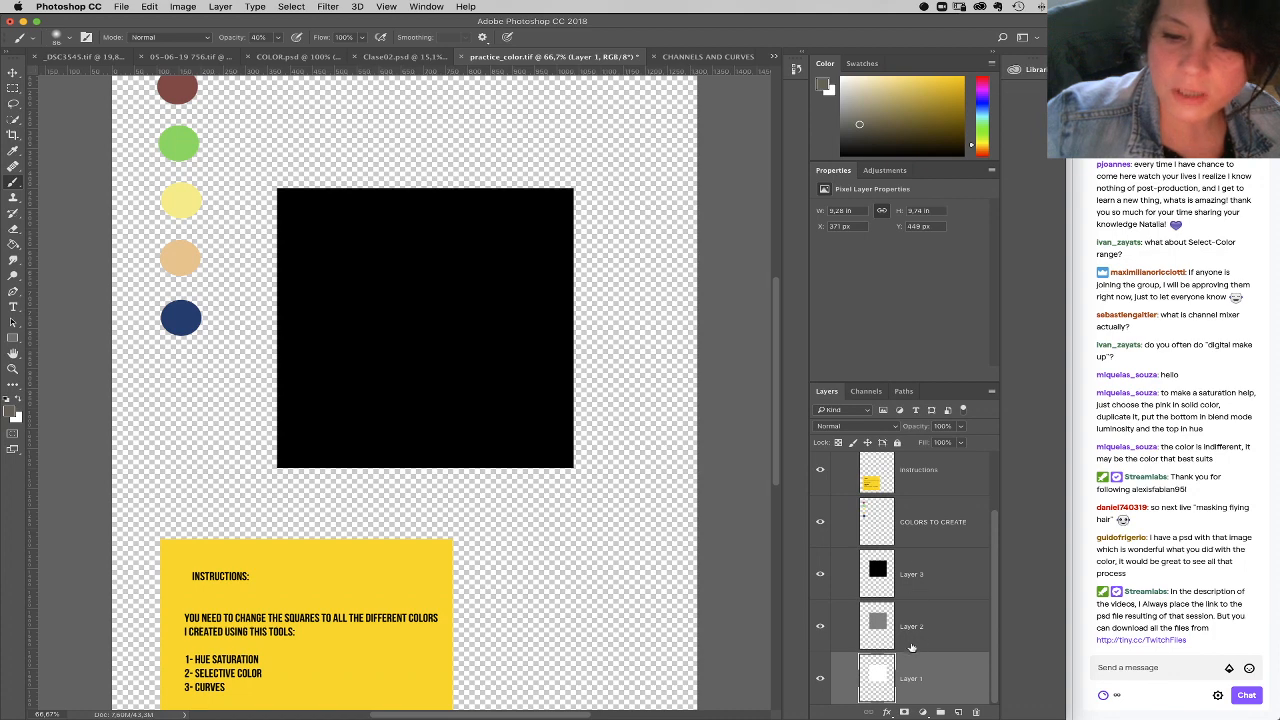
scroll(222, 116, up, 1)
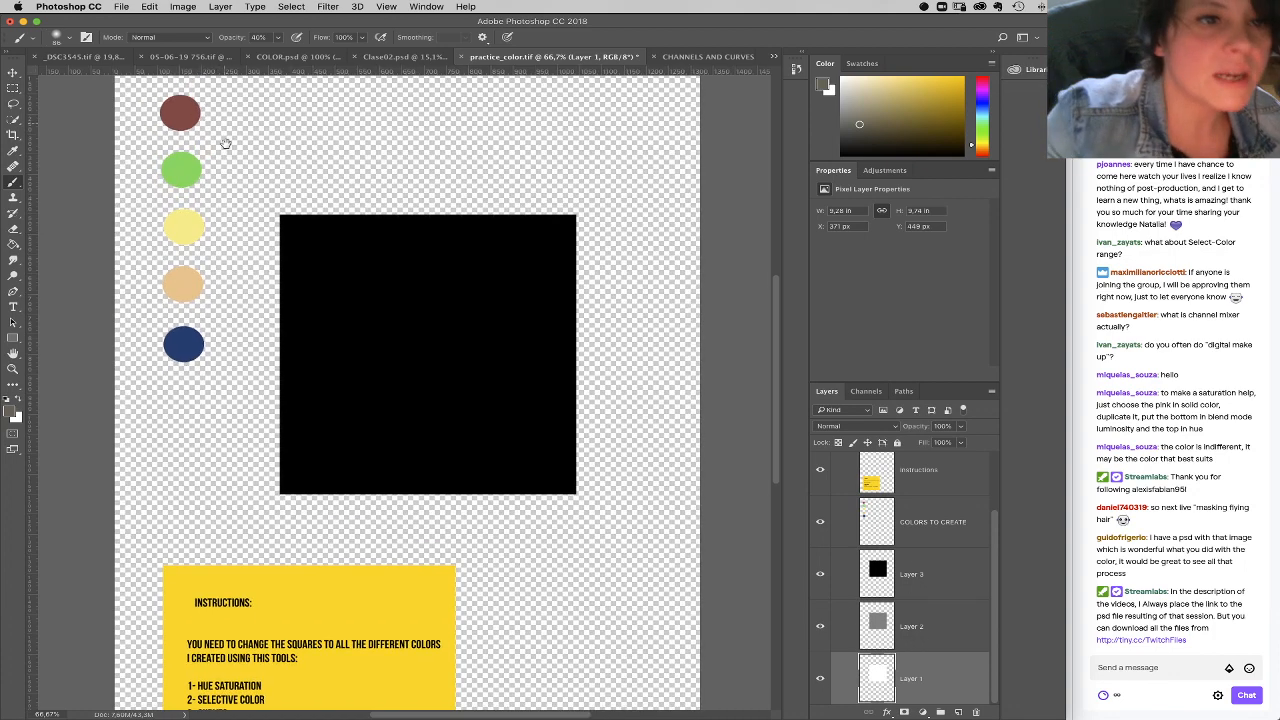
scroll(212, 418, down, 2)
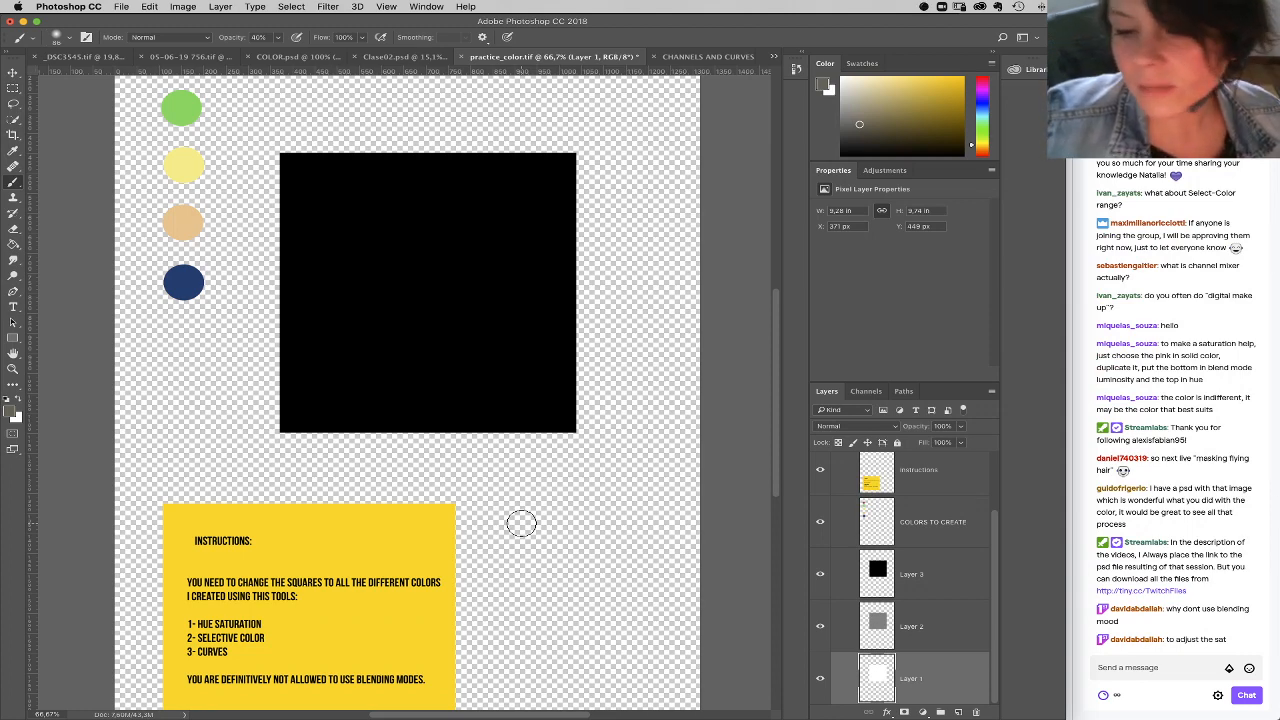
Step: Return to CHANNELS AND CURVES.PSD, inspect the eye area at 100%, and fit the whole image on screen again
click(708, 56)
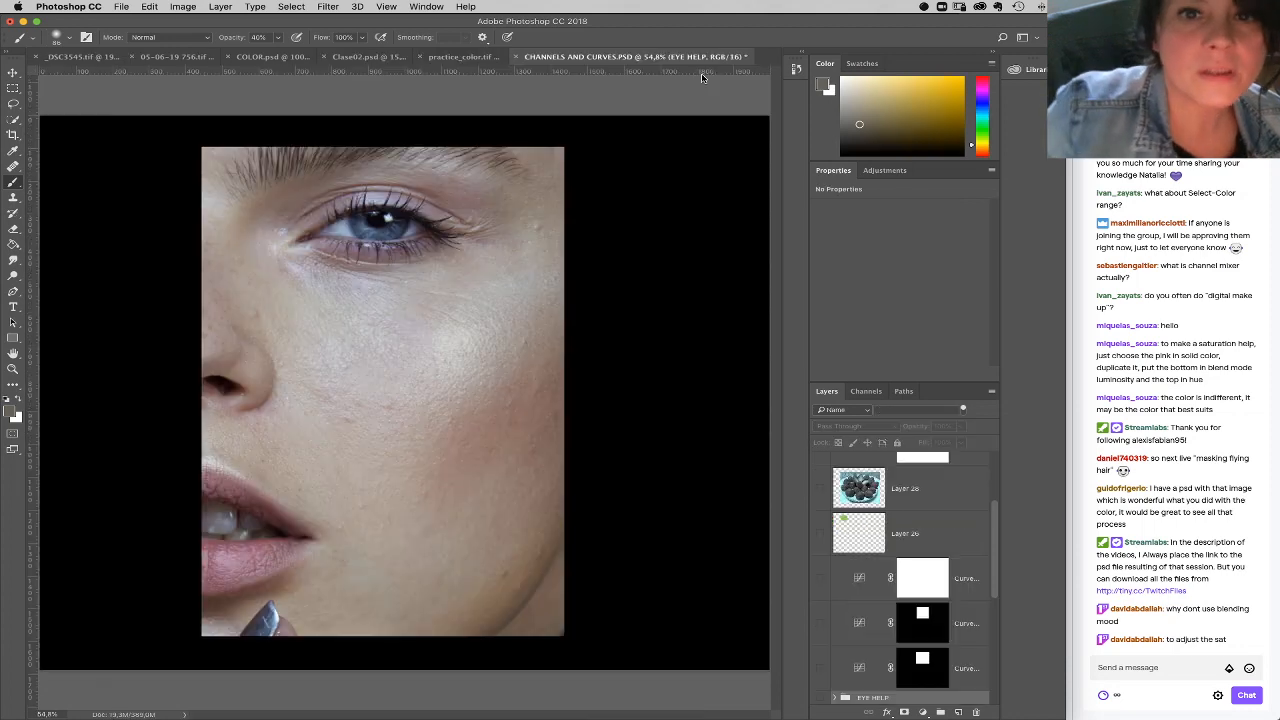
key(z)
click(440, 177)
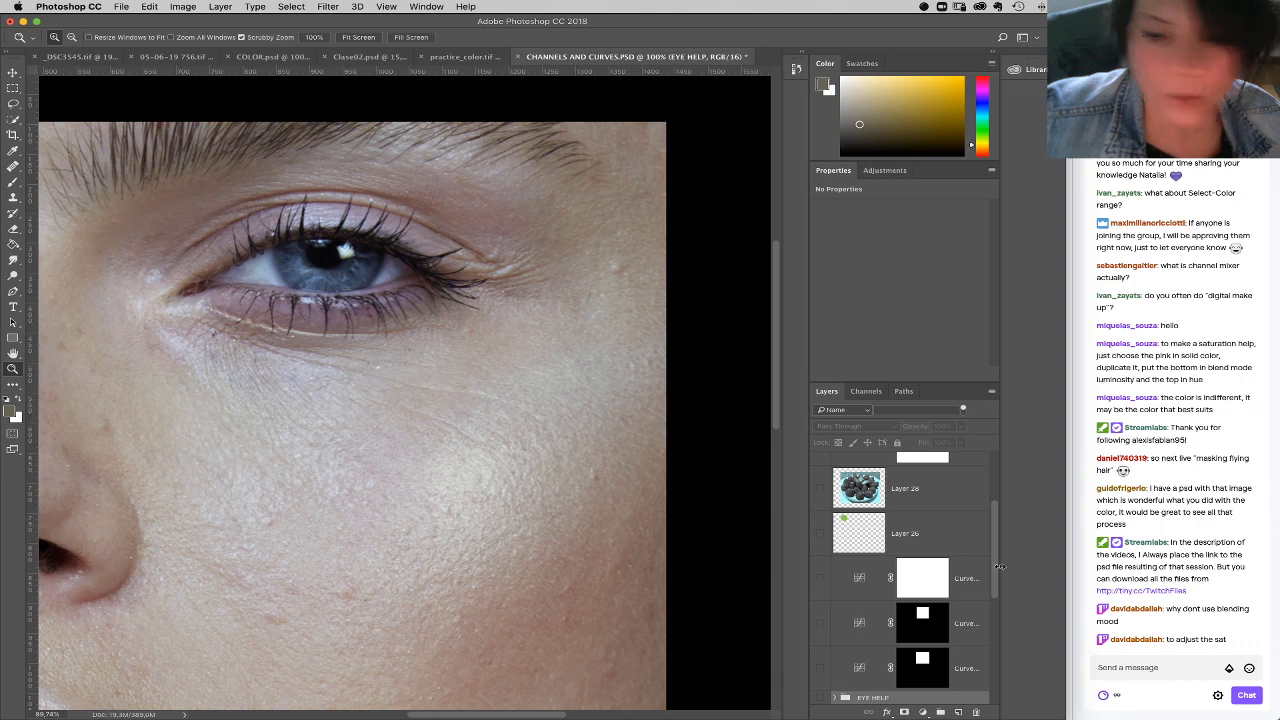
scroll(998, 580, down, 2)
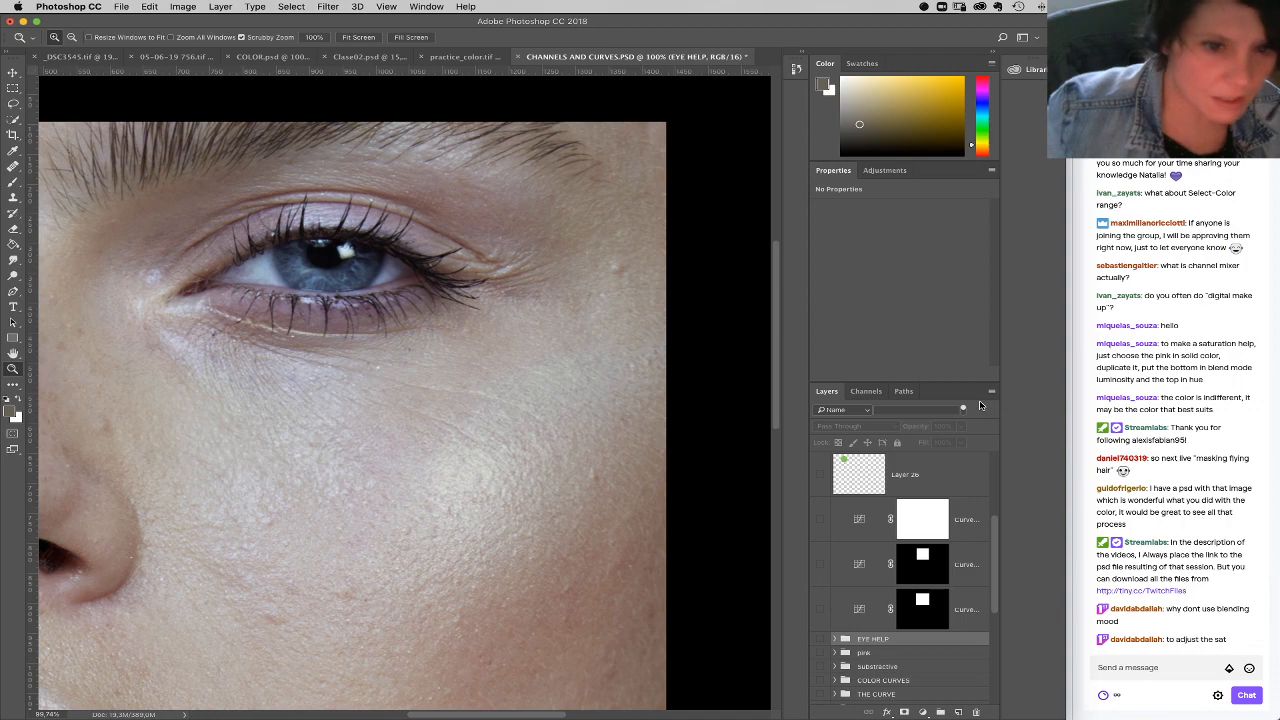
right_click(512, 455)
click(537, 473)
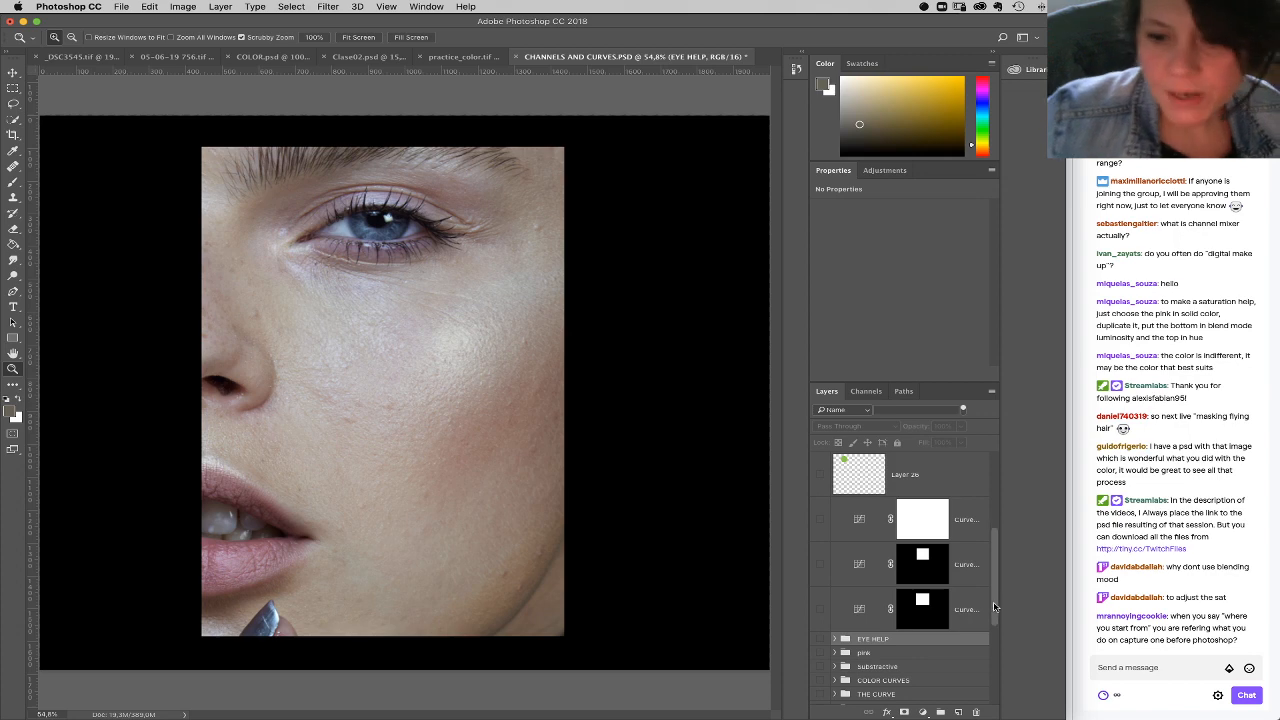
Step: In the IMAGEN group, pull the channel layers apart by moving red Layer 4 to about X 1007 px and green Layer 3 to about X -91 px
scroll(995, 597, down, 5)
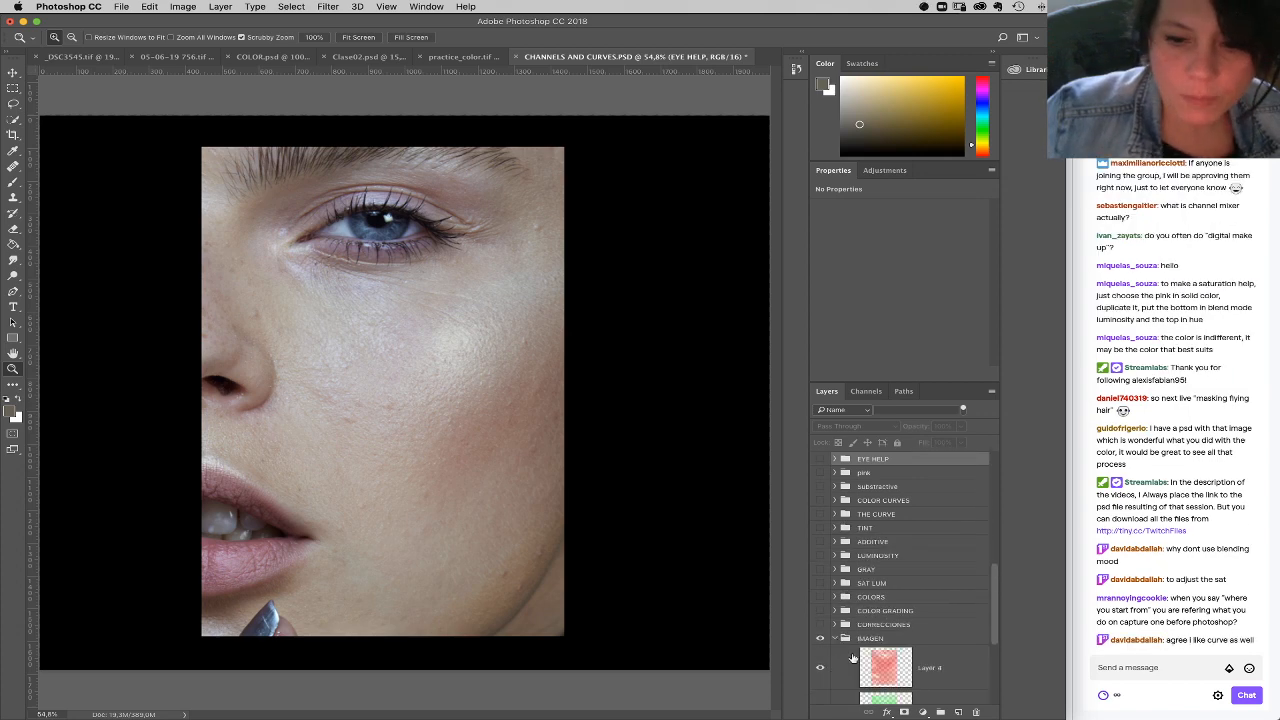
click(13, 72)
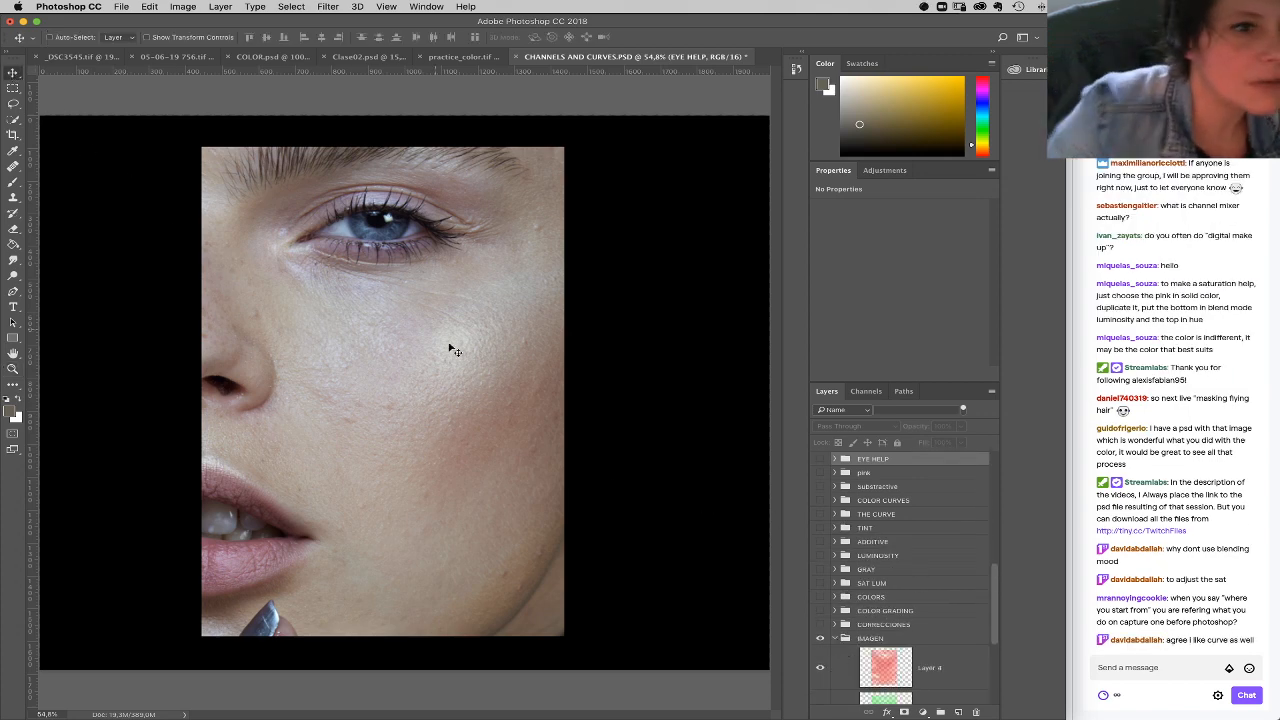
right_click(456, 356)
click(480, 372)
drag(463, 383, 623, 380)
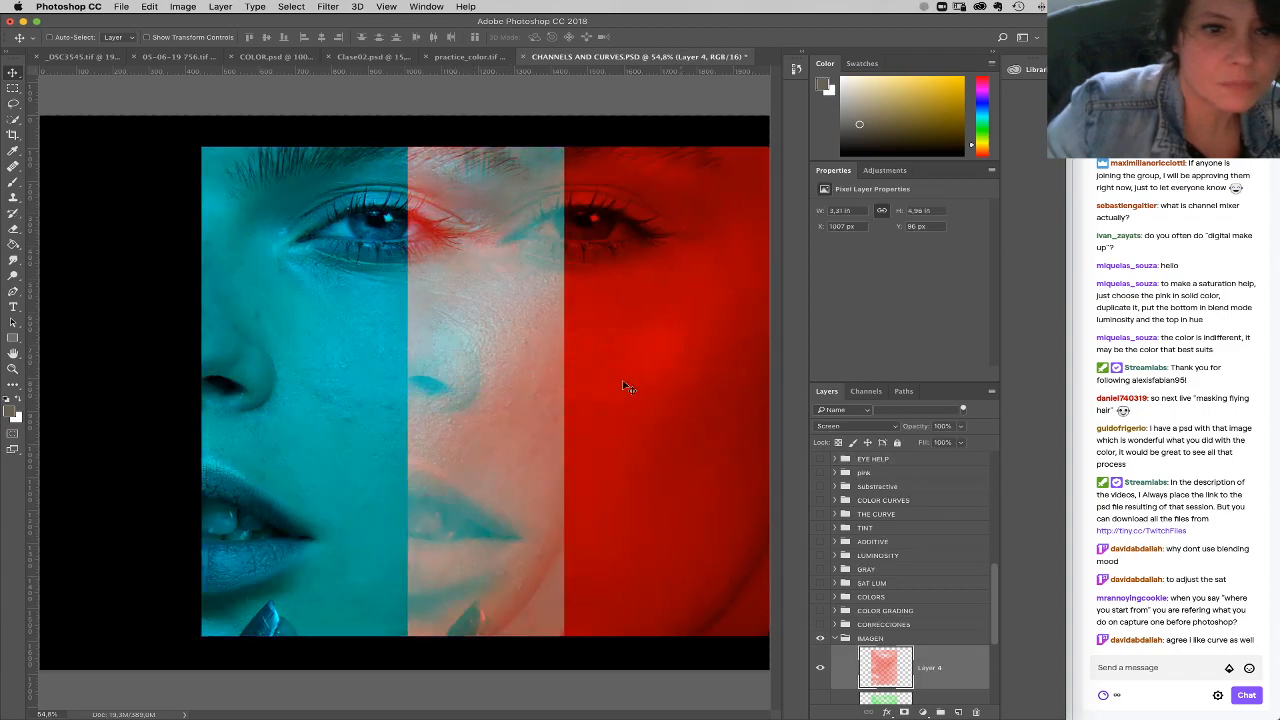
right_click(341, 388)
click(345, 388)
drag(345, 388, 172, 430)
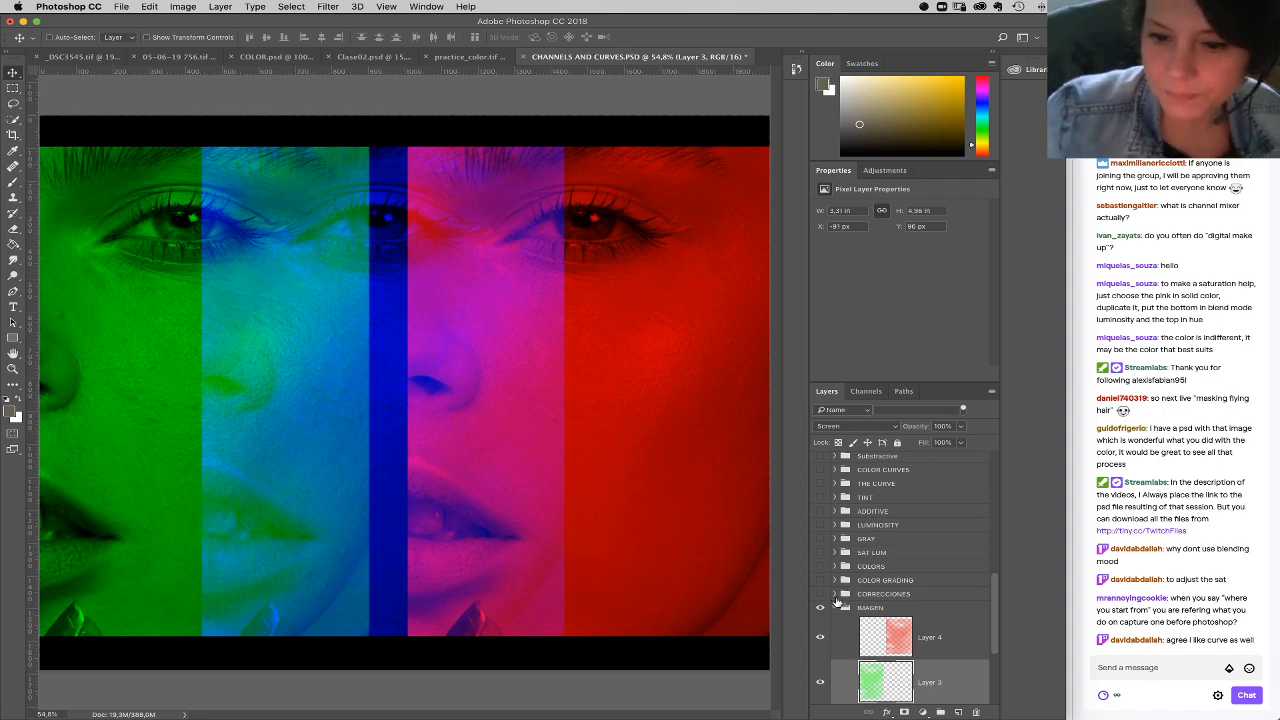
Step: Select Layer 4, Layer 3 and Layer 1 in the IMAGEN group and align their horizontal centers to recombine the color portrait
click(952, 638)
drag(997, 631, 997, 660)
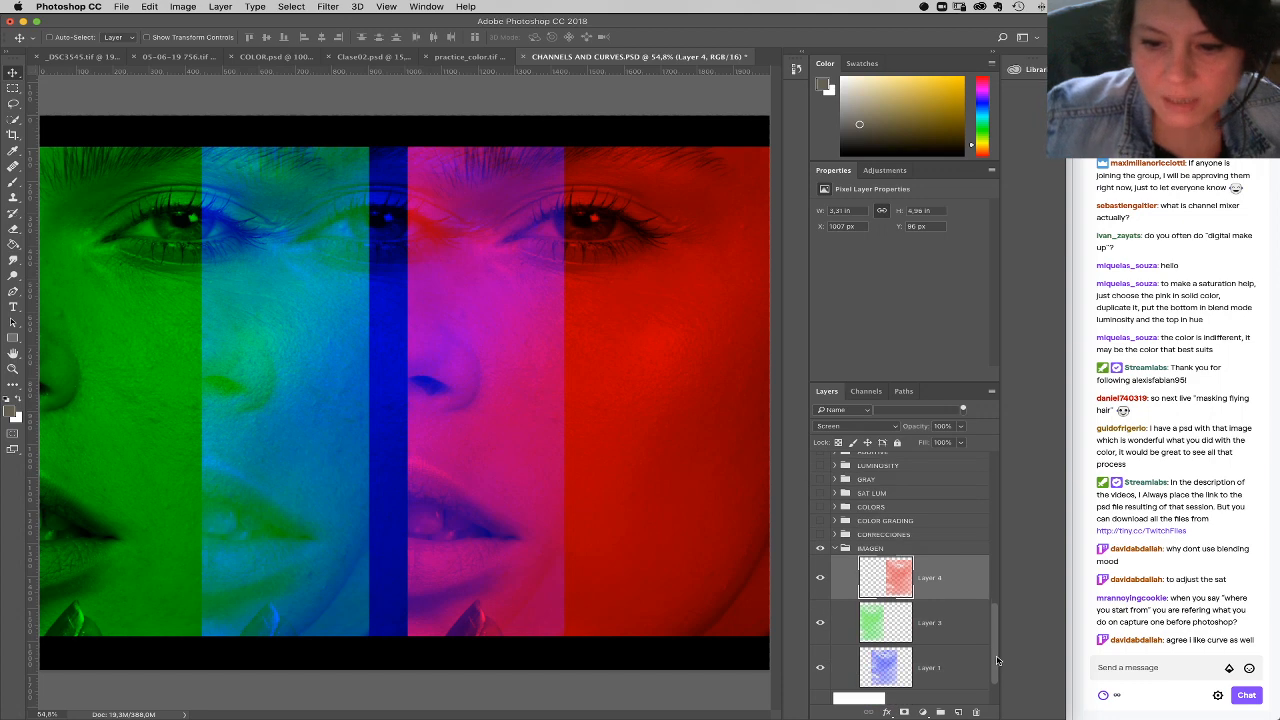
shift+click(948, 655)
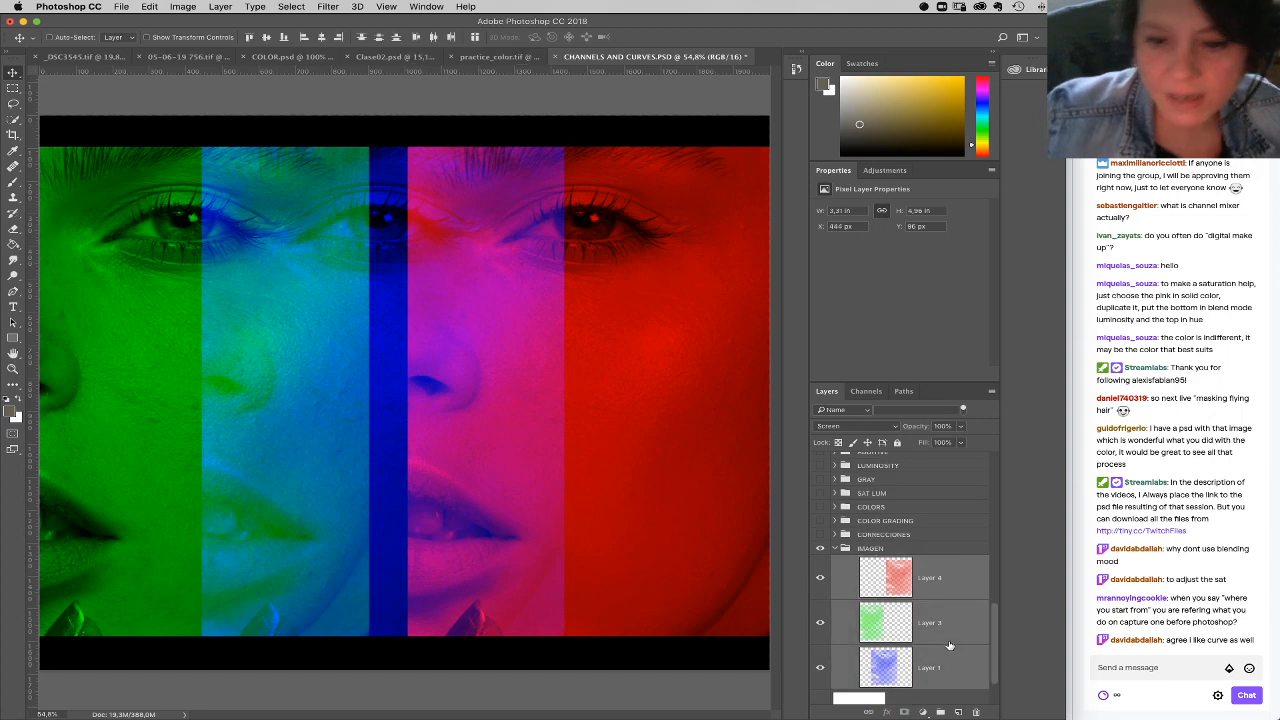
click(322, 37)
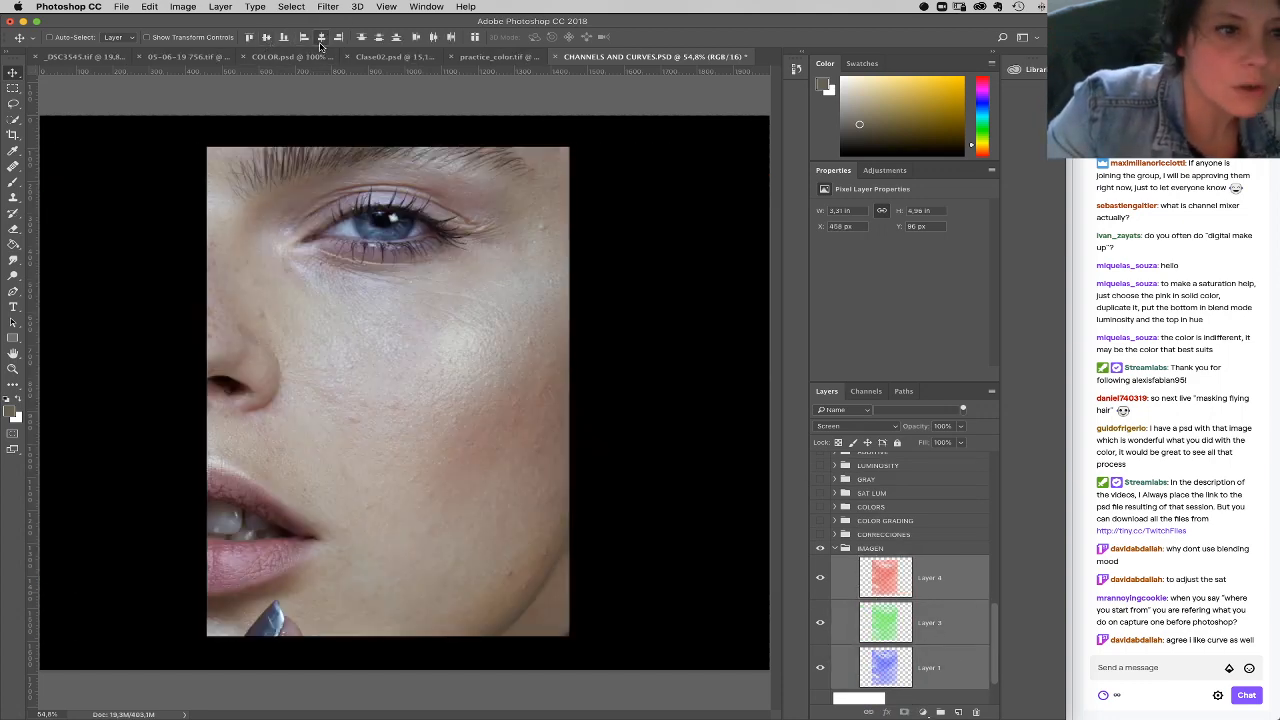
Step: Collapse and hide the IMAGEN group, and show the ADDITIVE group over the black background
click(835, 549)
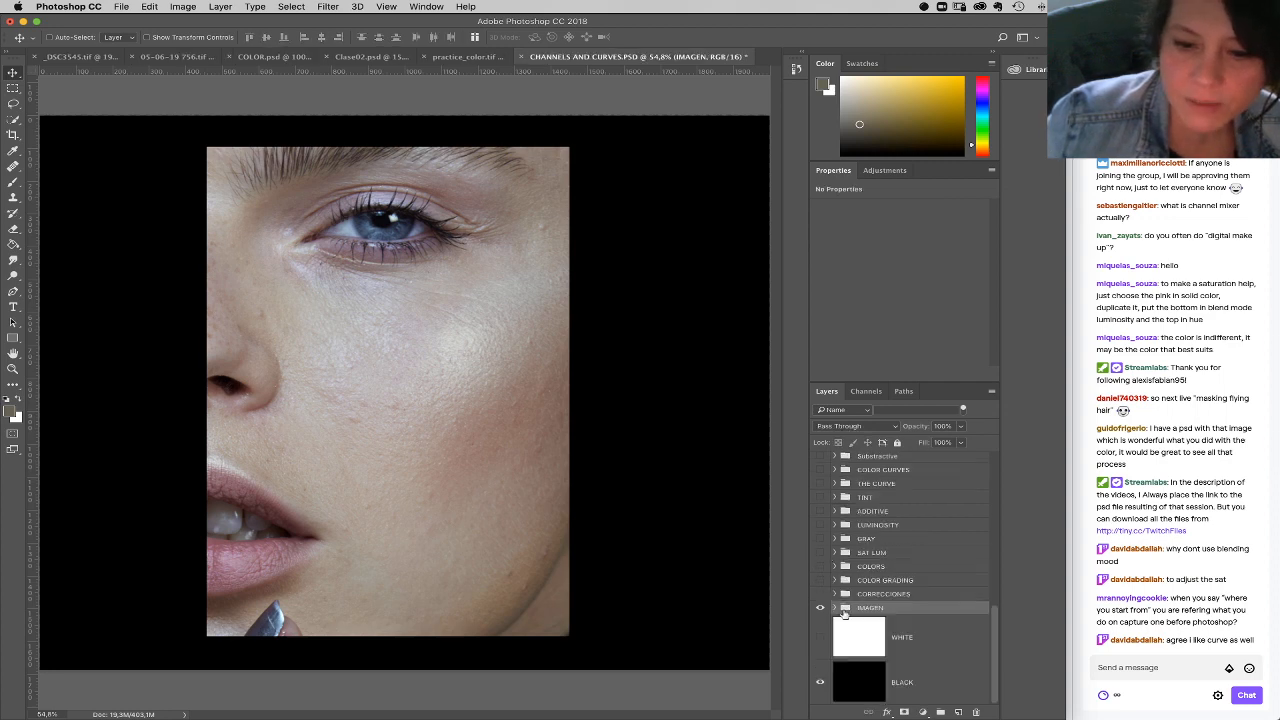
click(821, 609)
click(820, 637)
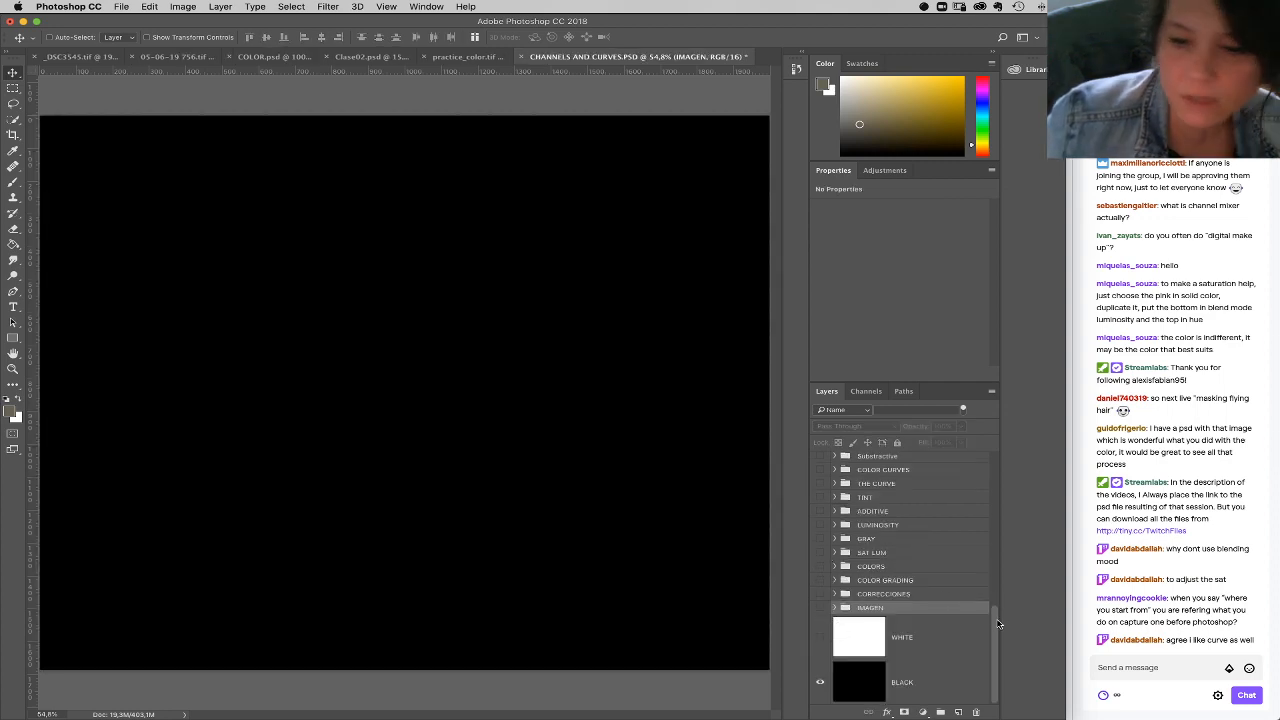
scroll(940, 600, up, 5)
drag(996, 550, 1001, 594)
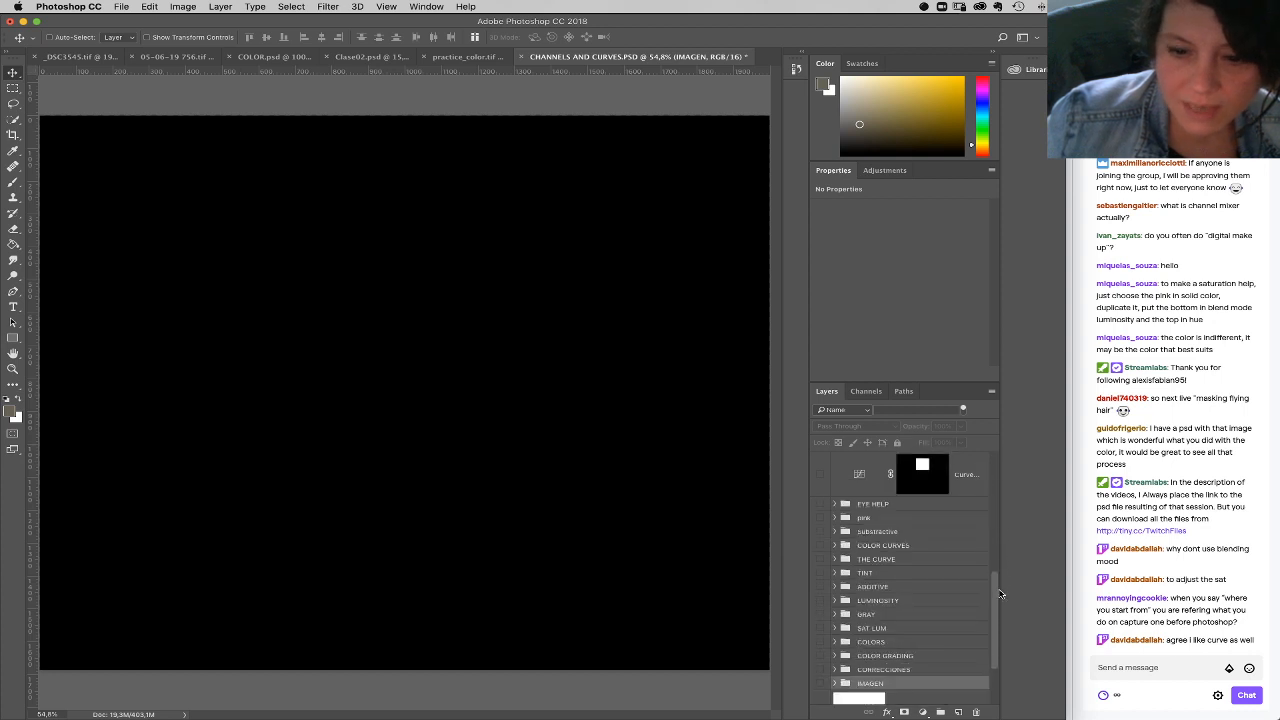
click(820, 587)
Step: Expand the ADDITIVE group, select its blue, red and green circle layers, and set their opacity to 100%
right_click(556, 285)
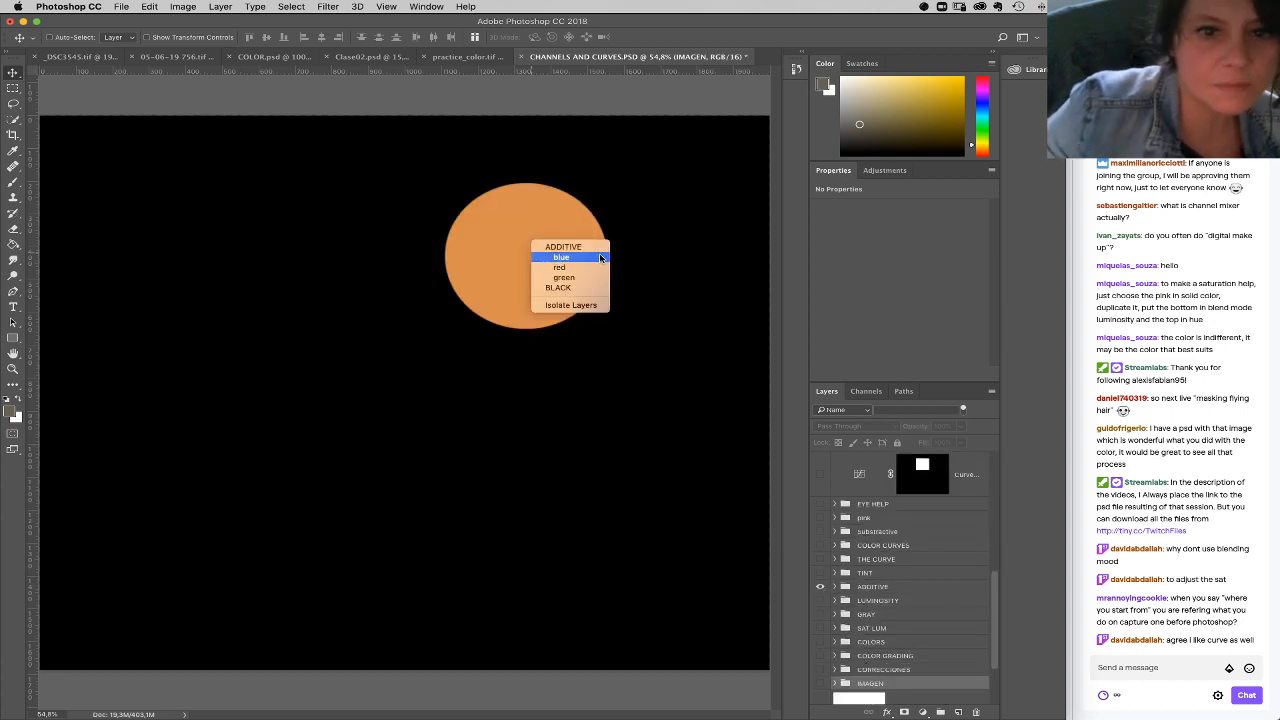
click(600, 258)
click(835, 587)
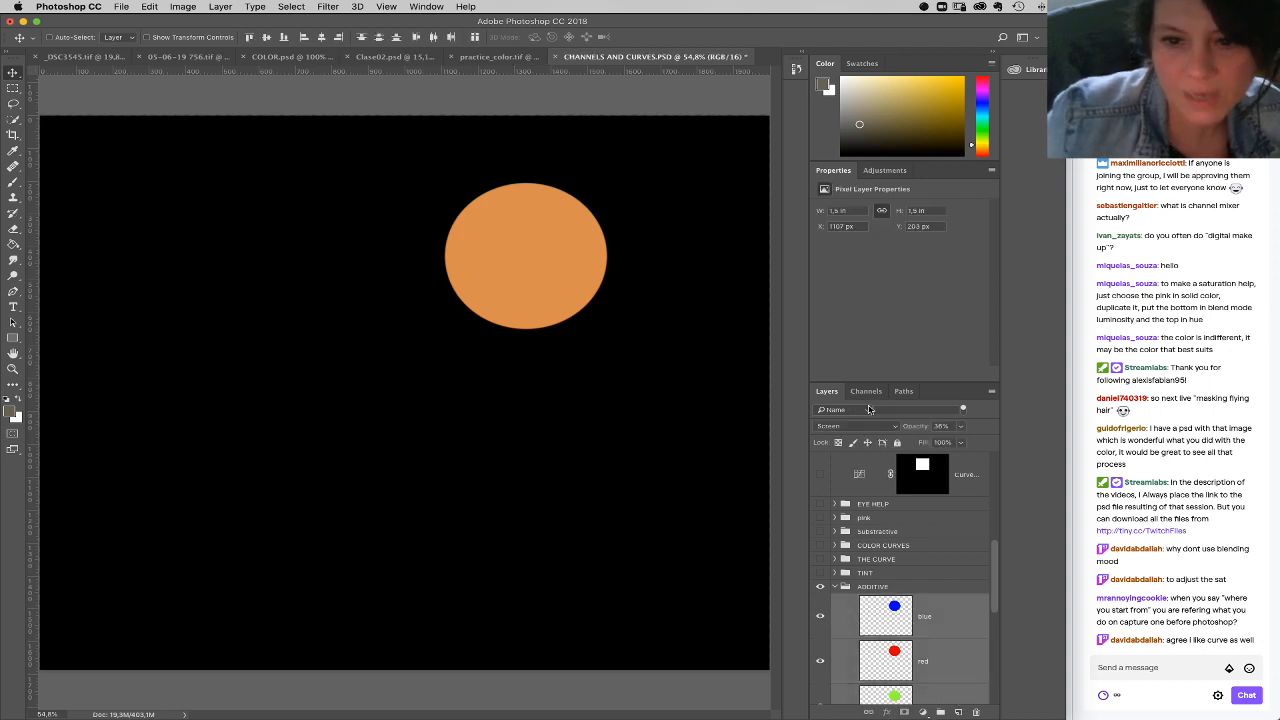
click(963, 428)
drag(965, 443, 1034, 455)
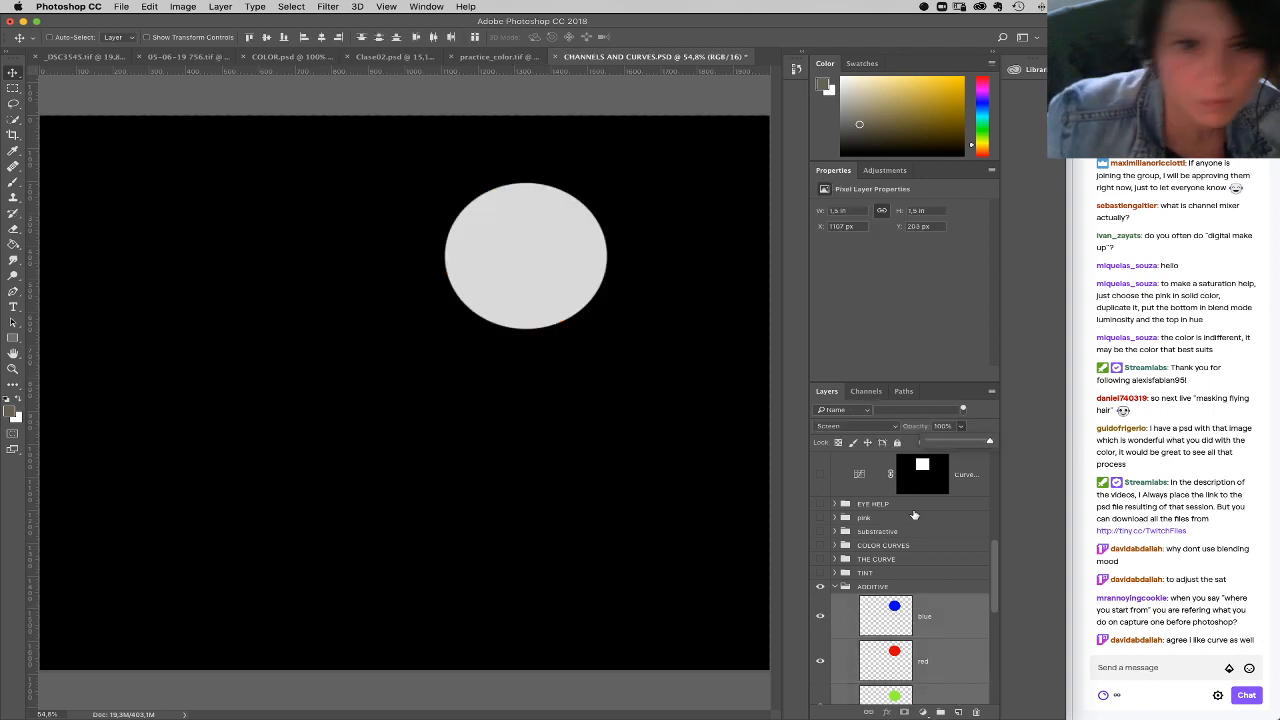
Step: Move the blue circle away from the other two, to about X 775 px, Y 233 px
click(924, 622)
right_click(465, 254)
click(514, 254)
drag(514, 254, 395, 264)
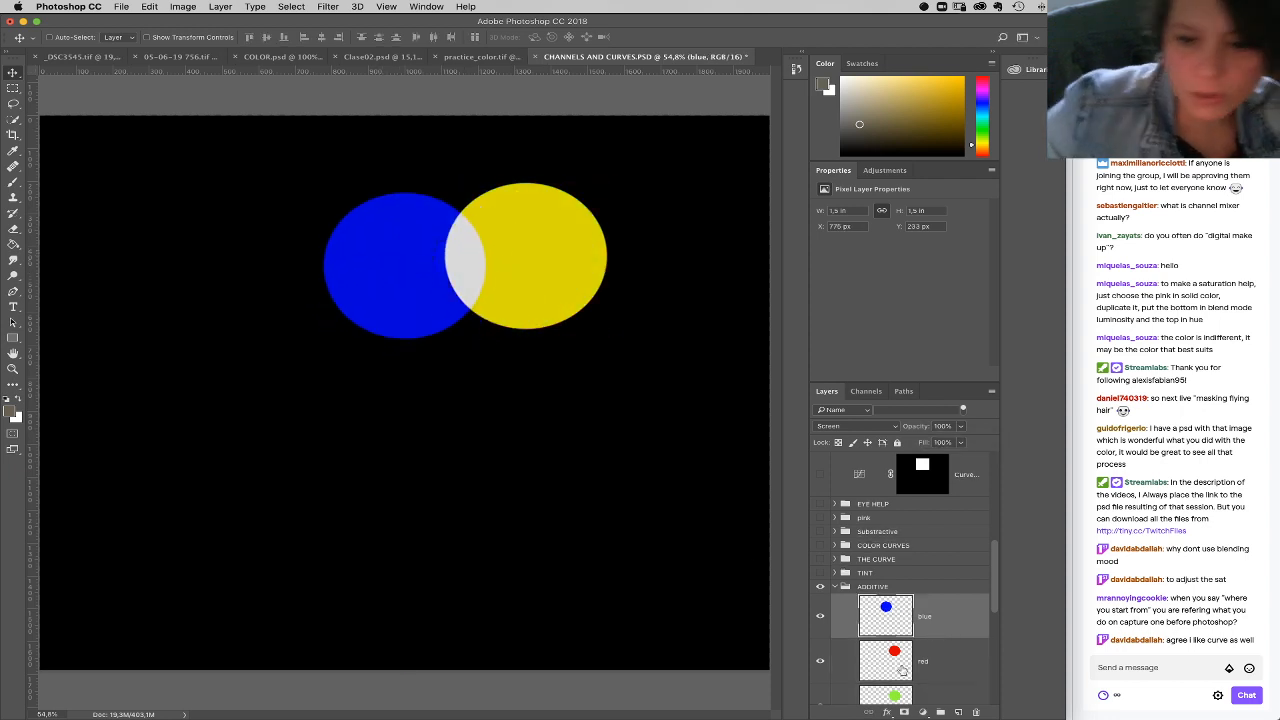
Step: Move the red circle to about X 962 px, Y 428 px so that it partly overlaps both the blue and green circles
click(899, 669)
drag(499, 270, 443, 359)
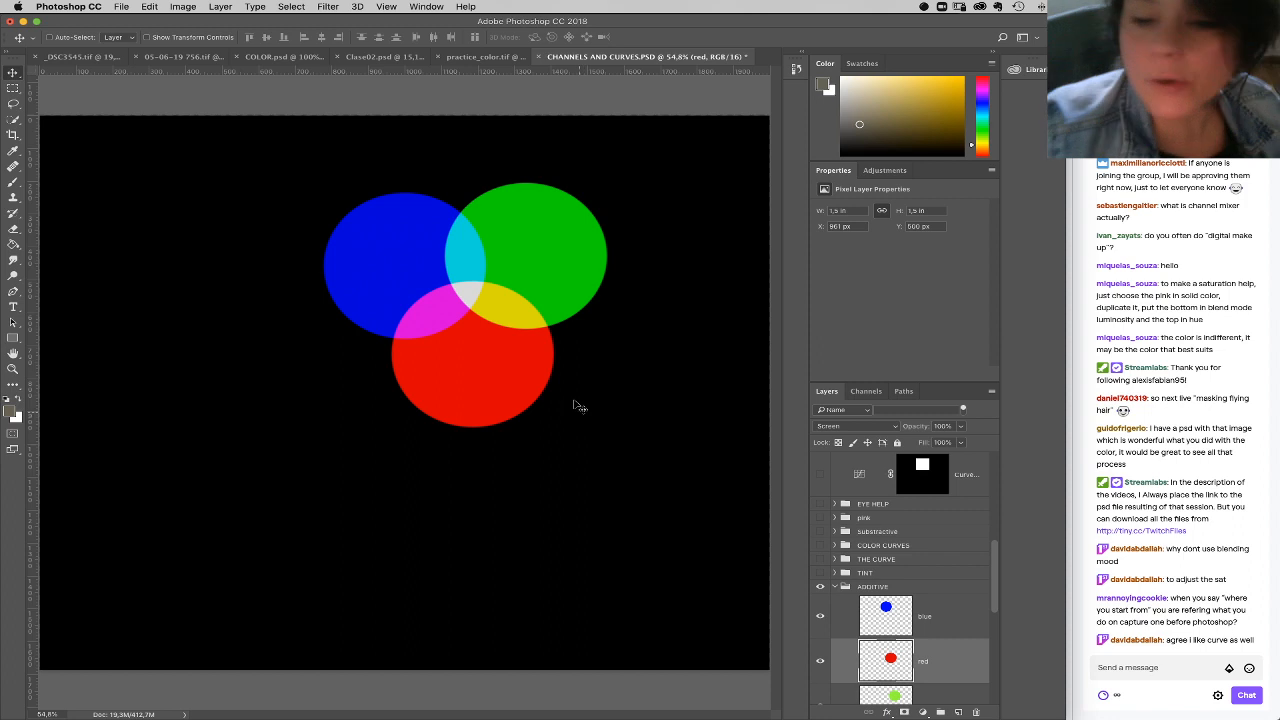
mouse_move(427, 295)
mouse_down()
mouse_move(455, 305)
mouse_move(428, 271)
mouse_up()
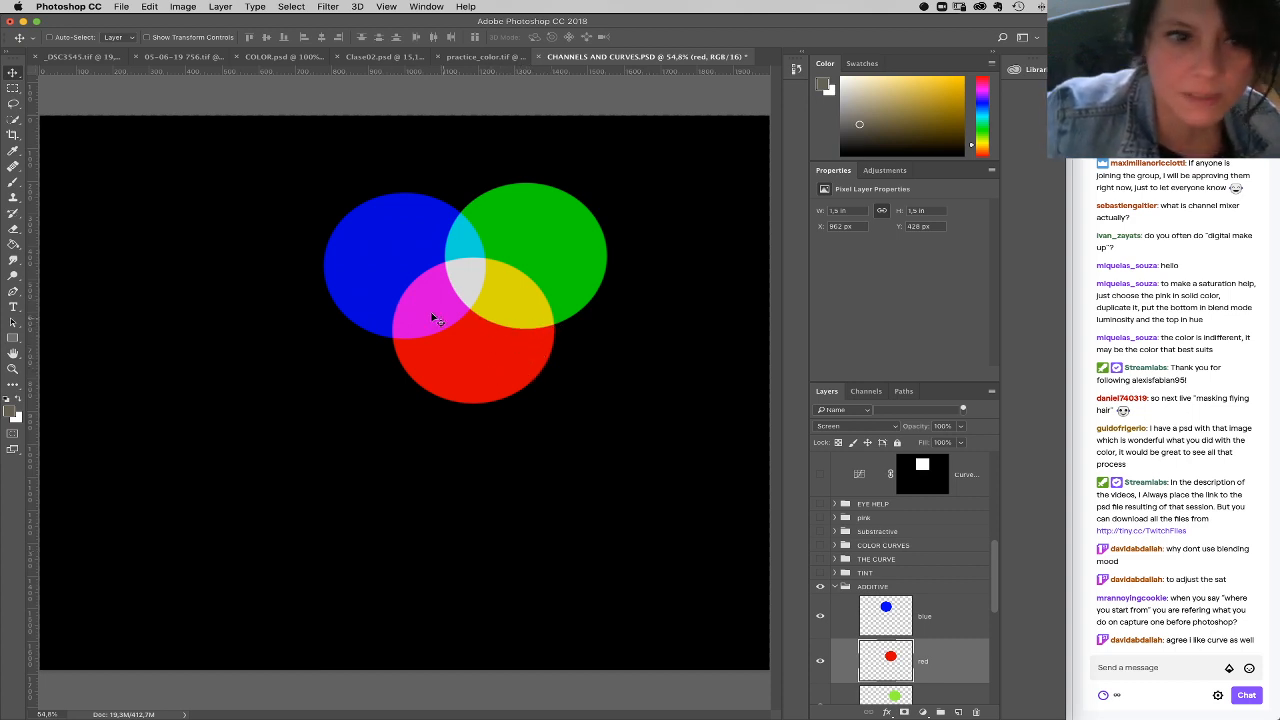
Step: Move the green circle below the others and stack the red circle exactly over it at about X 882 px, Y 942 px
right_click(554, 257)
click(566, 258)
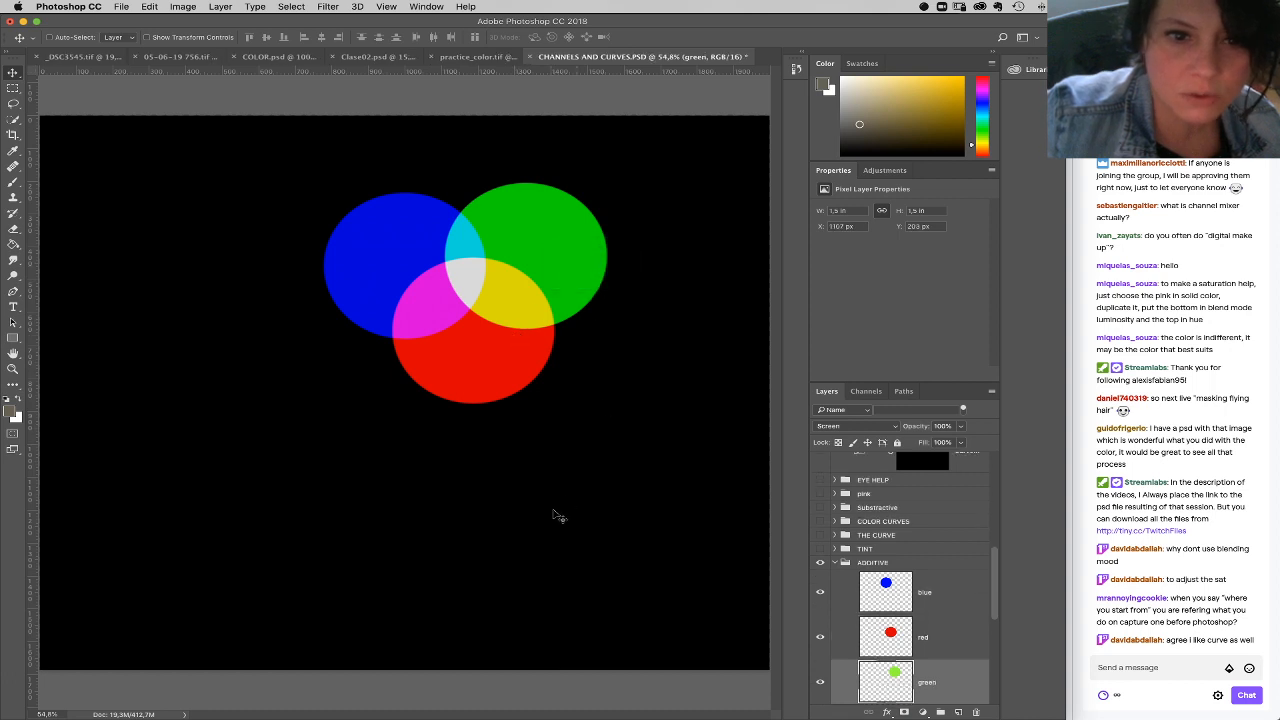
right_click(546, 245)
click(566, 242)
drag(563, 243, 476, 488)
right_click(513, 366)
click(540, 372)
drag(540, 372, 494, 528)
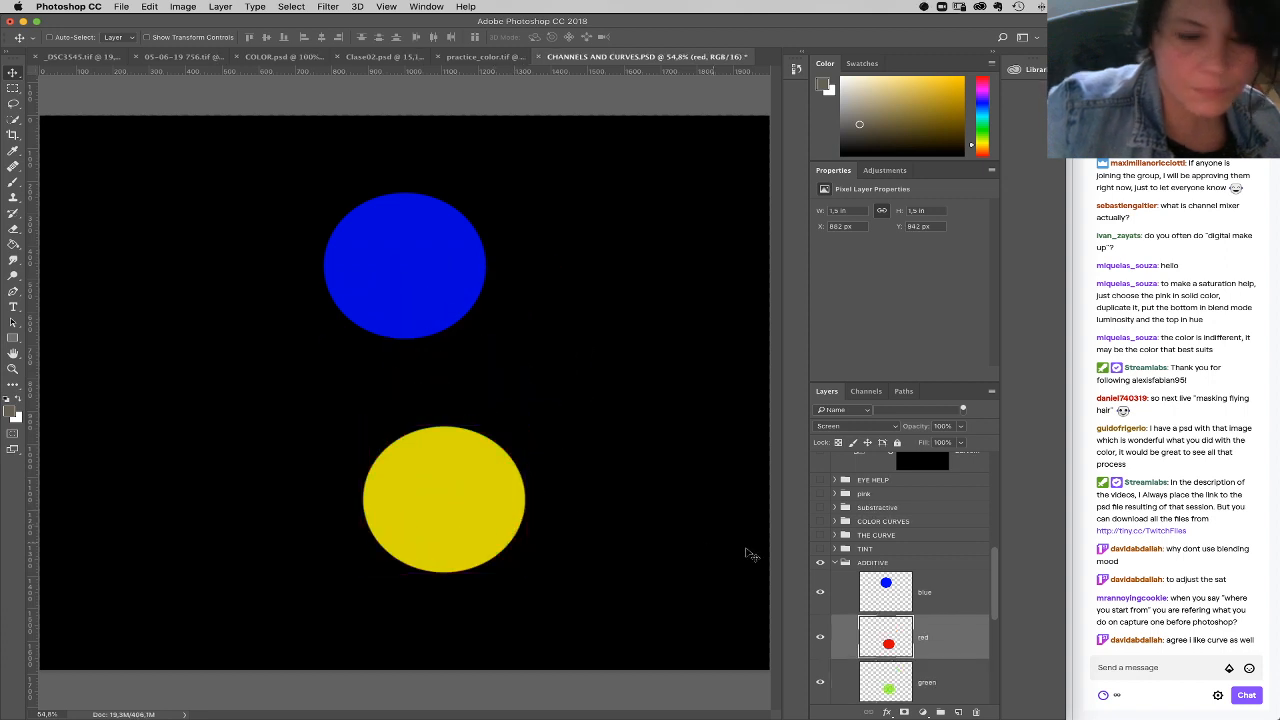
Step: Set the green layer's opacity to 50%
click(944, 680)
click(945, 427)
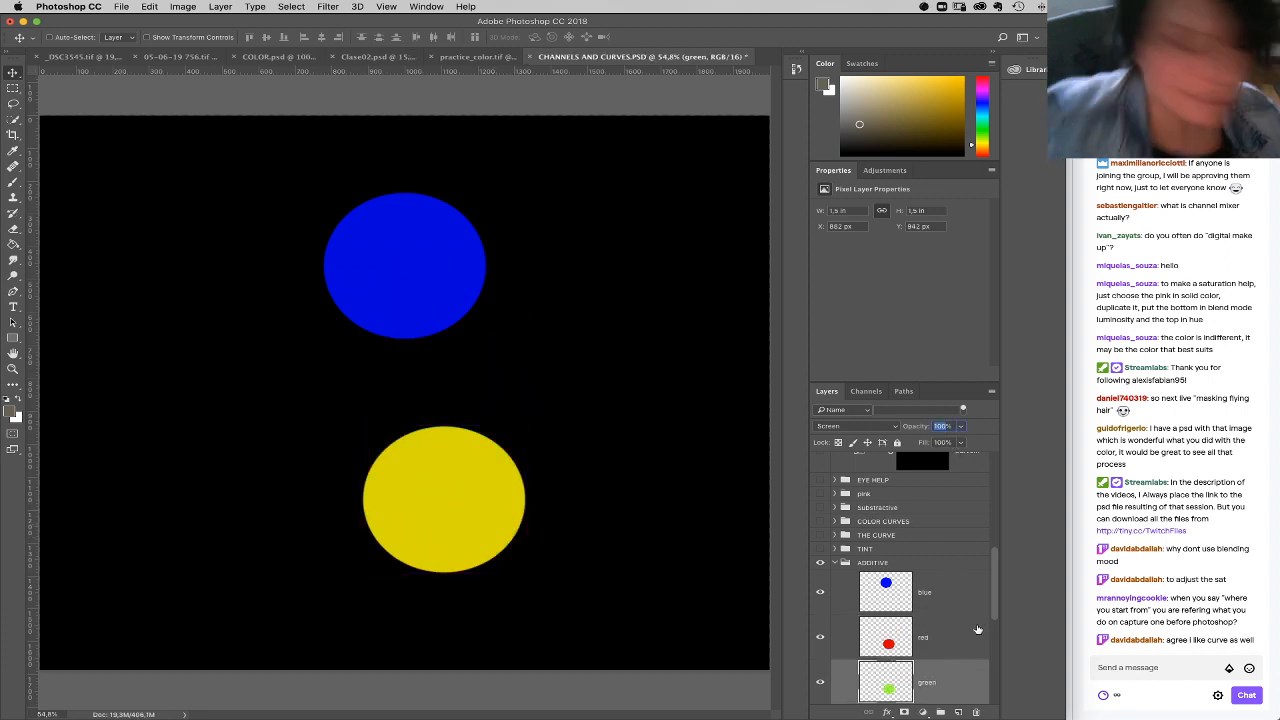
text(50)
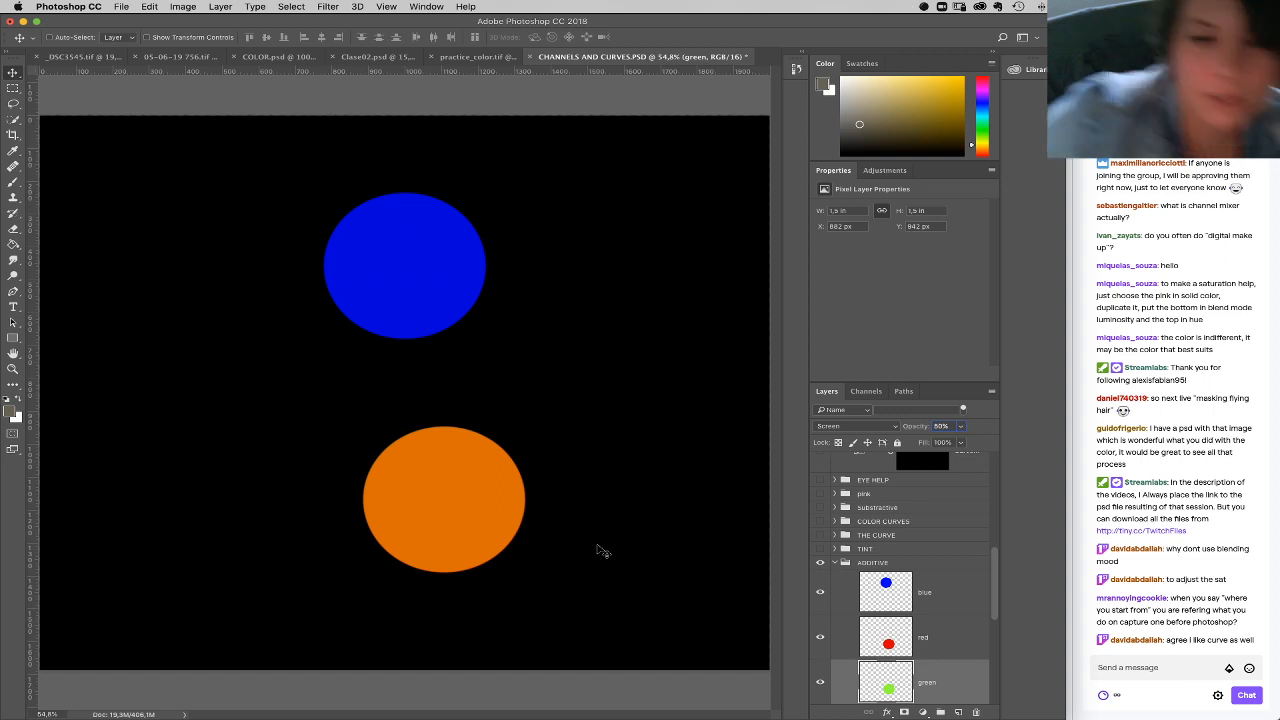
Step: Stack the blue circle over the red and green circles and reduce the blue layer's opacity to 35%
click(920, 580)
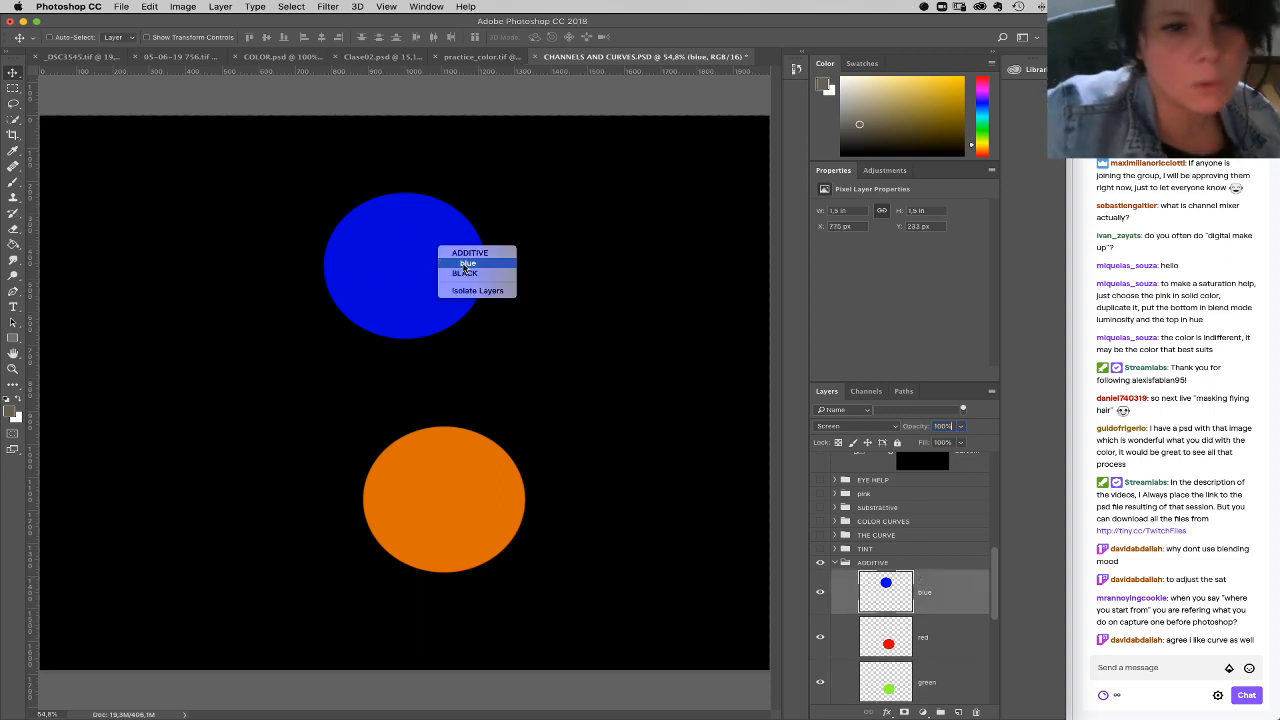
drag(432, 330, 492, 503)
click(965, 427)
click(930, 442)
drag(930, 442, 910, 444)
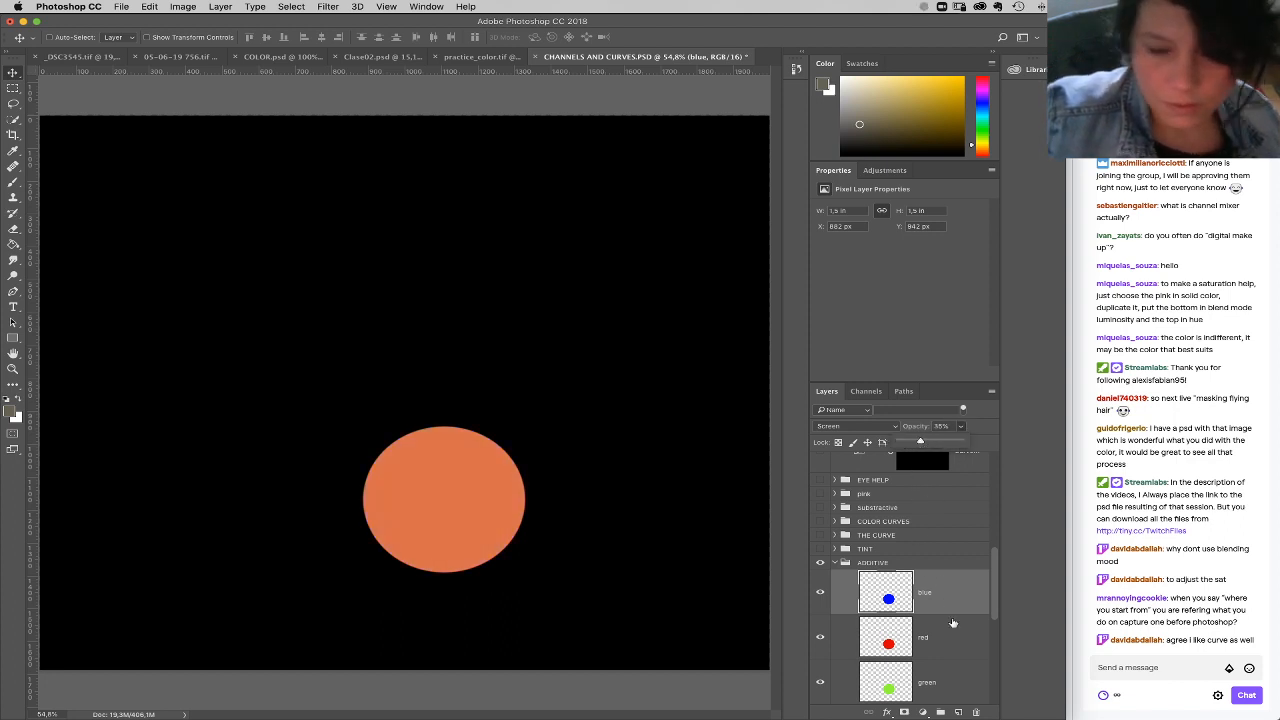
Step: Raise the green layer's opacity to 64% and the blue layer's opacity to about 48% to lighten the skin-like orange
click(940, 648)
click(935, 682)
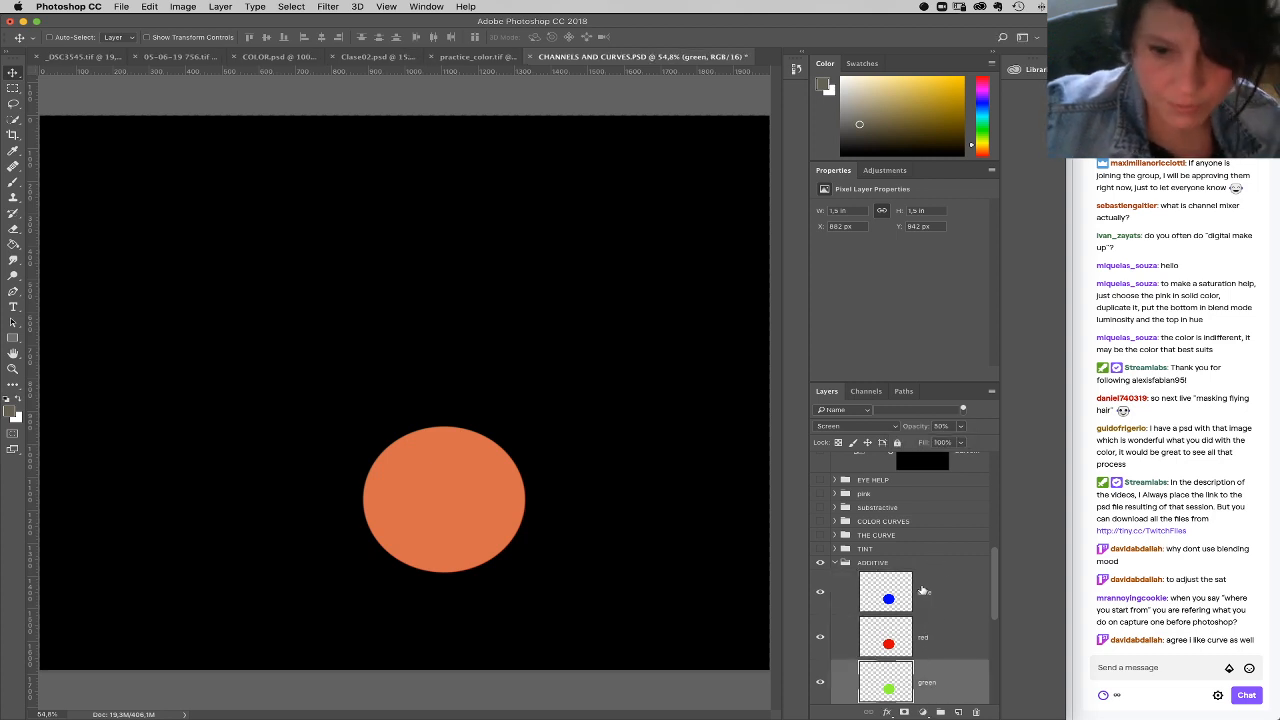
click(961, 426)
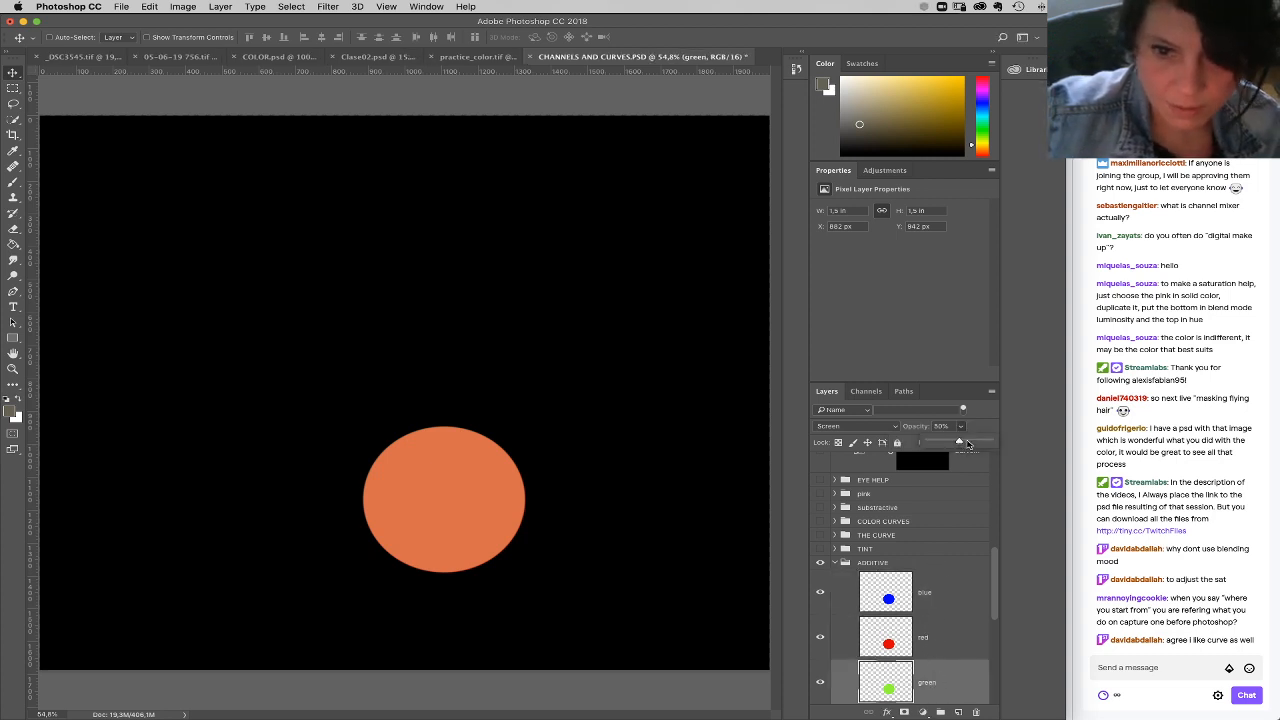
drag(960, 446, 968, 443)
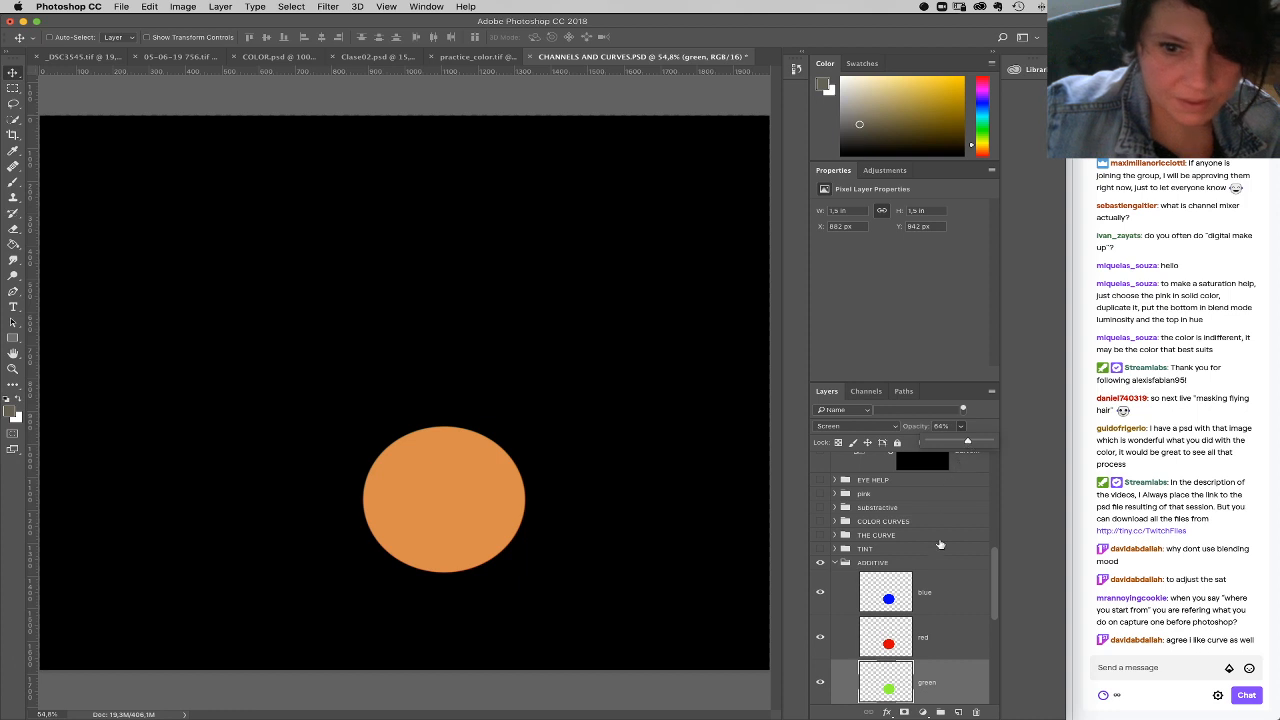
click(940, 602)
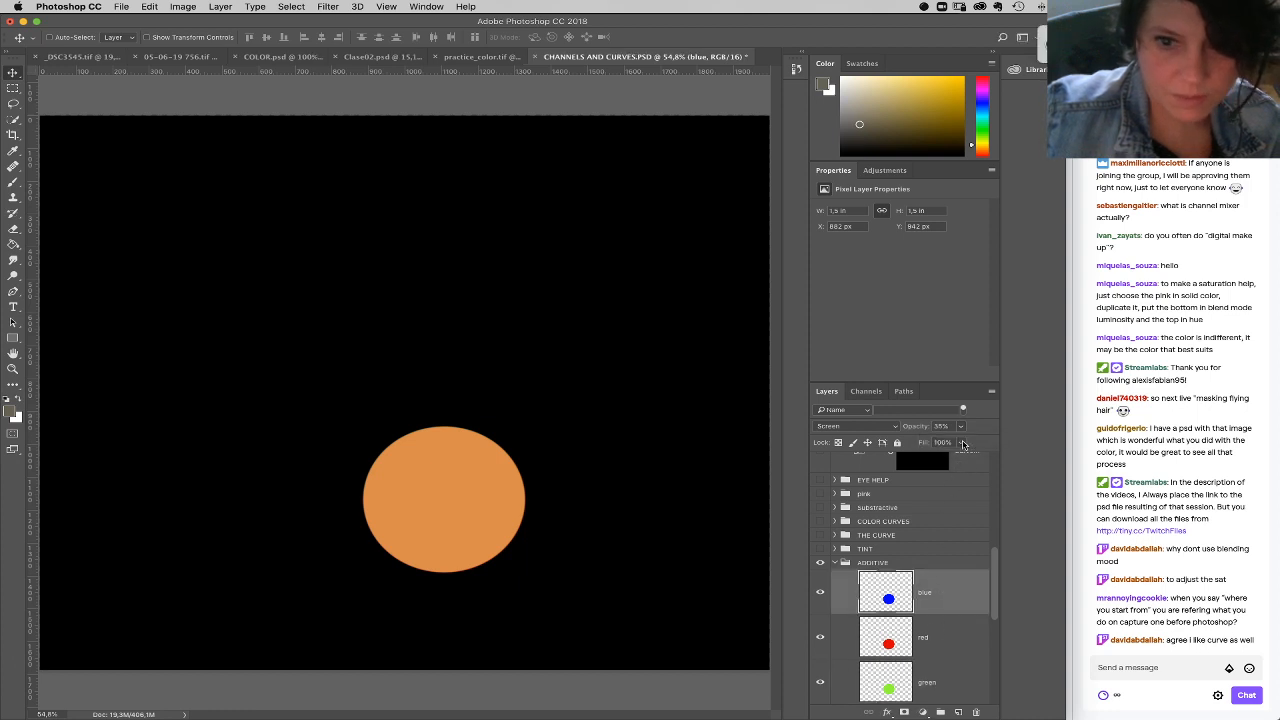
click(961, 428)
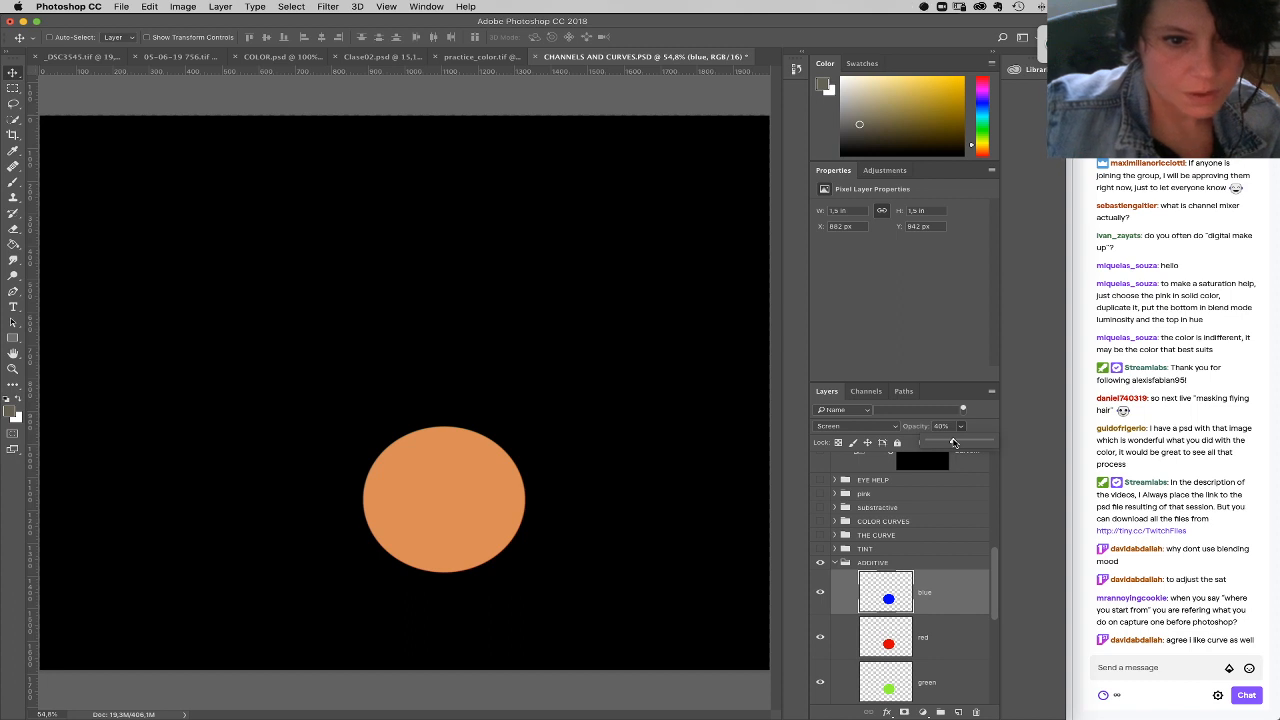
Step: Fine-tune the green layer's opacity to 72%
click(949, 677)
click(962, 428)
drag(963, 443, 965, 443)
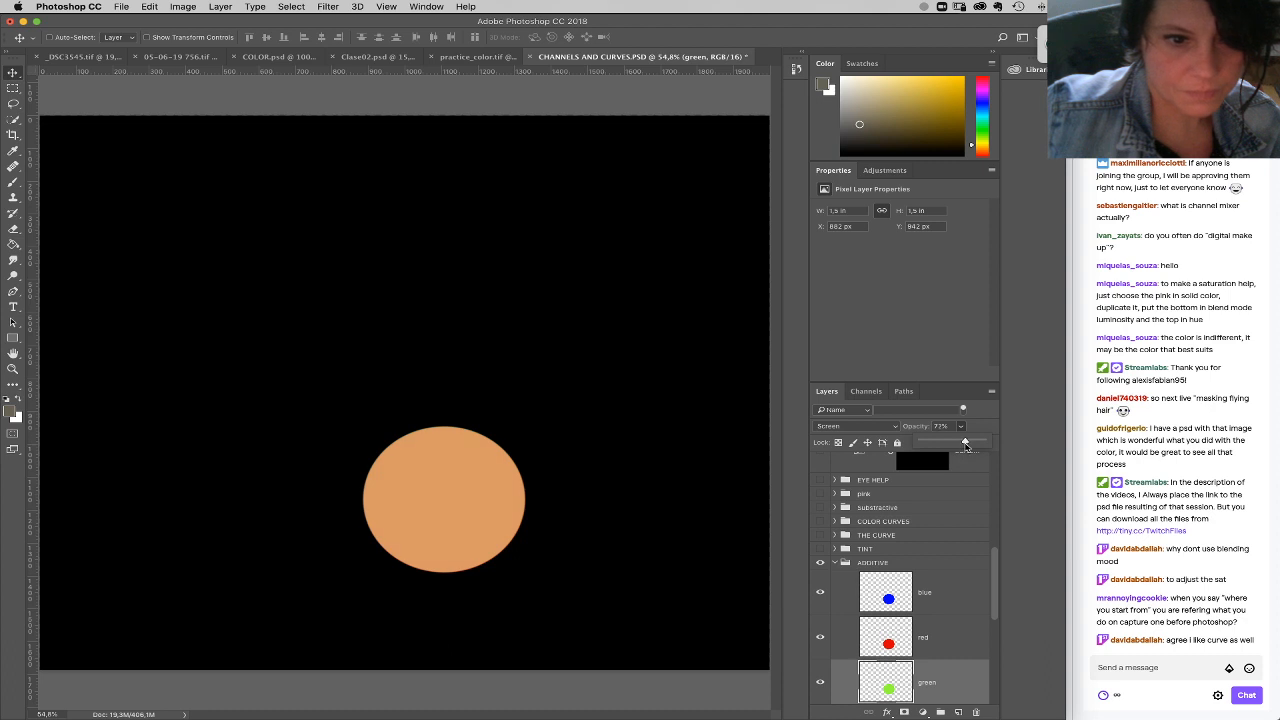
drag(965, 443, 963, 443)
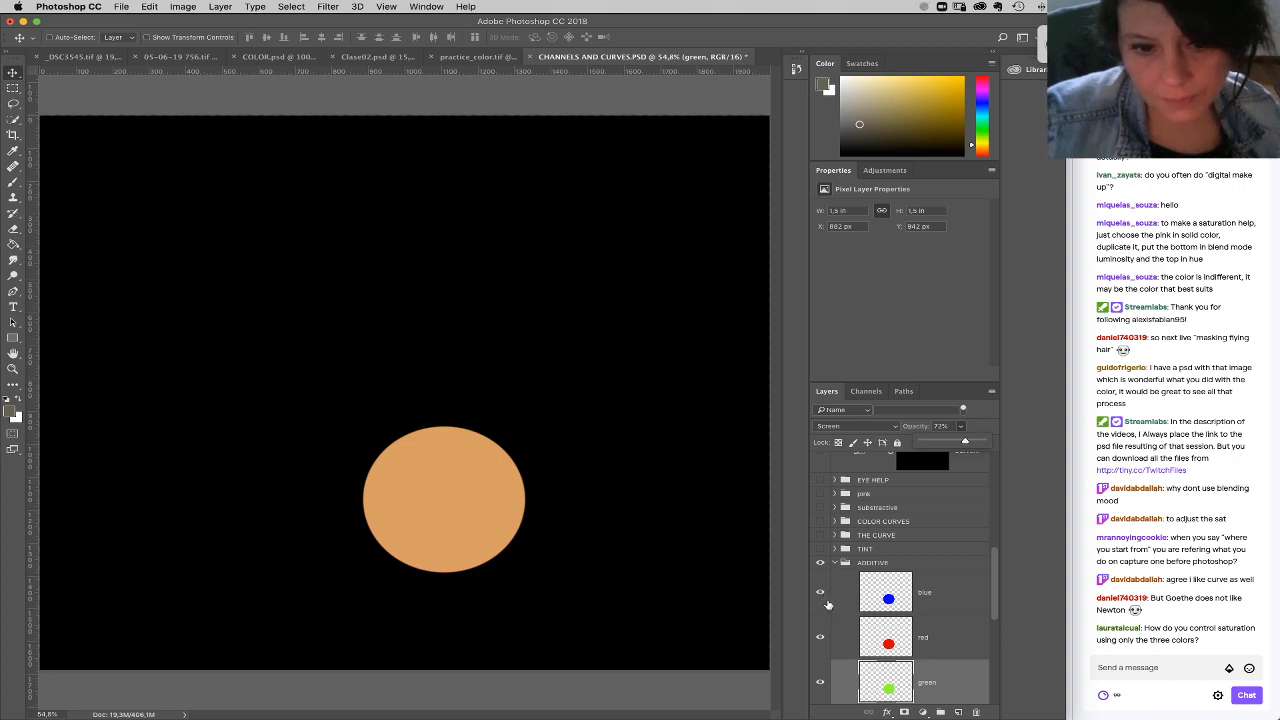
Step: Lower the blue layer's opacity and set the green layer's opacity to 50% for a more saturated orange
click(938, 602)
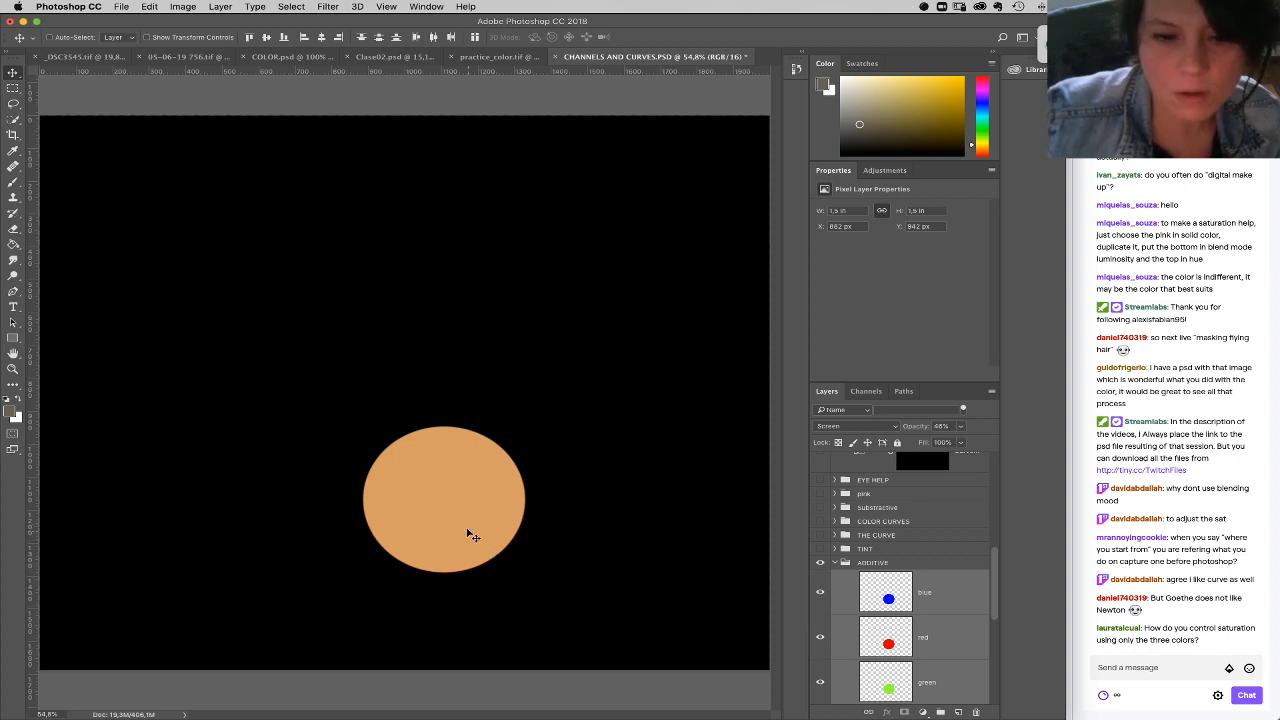
click(951, 606)
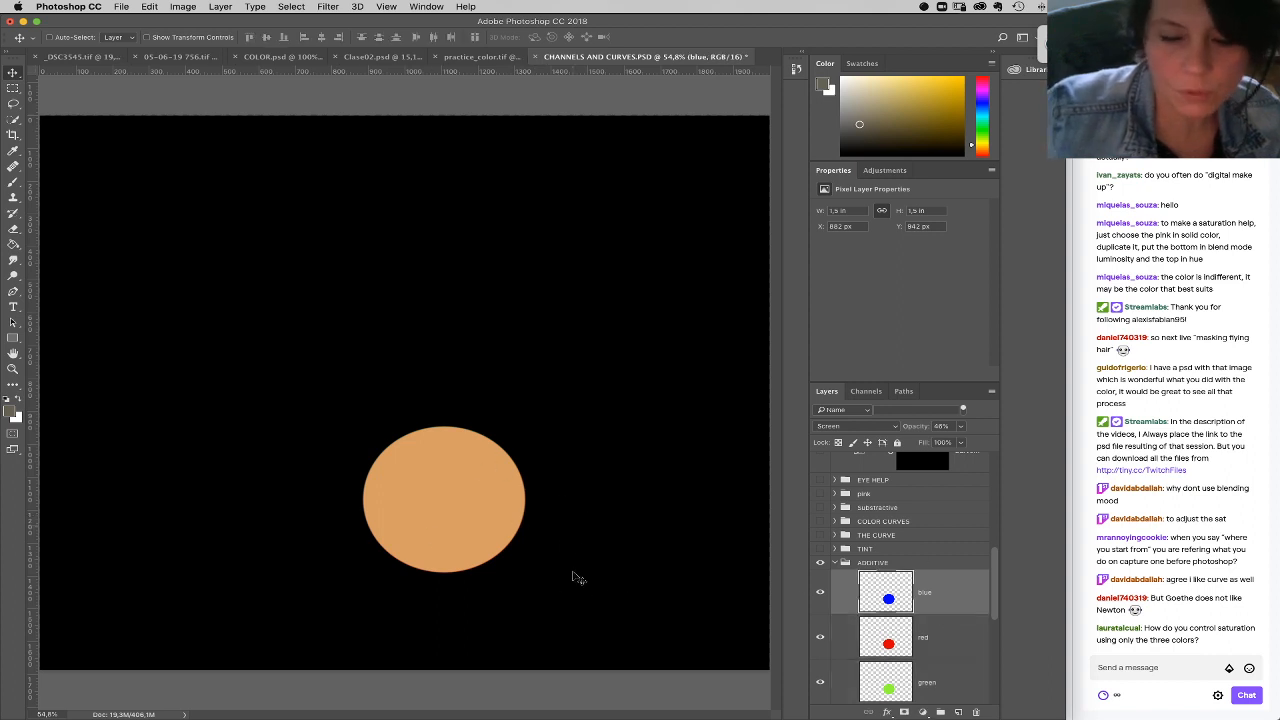
click(961, 426)
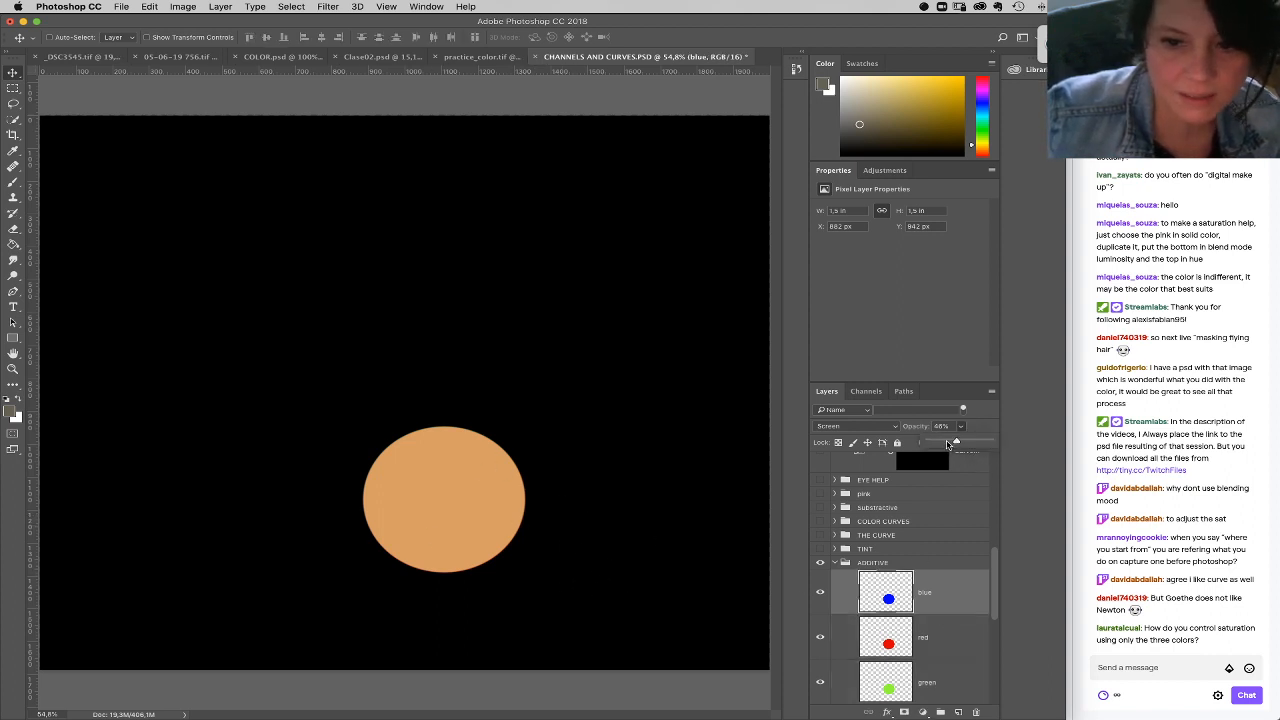
click(935, 667)
click(961, 428)
click(947, 443)
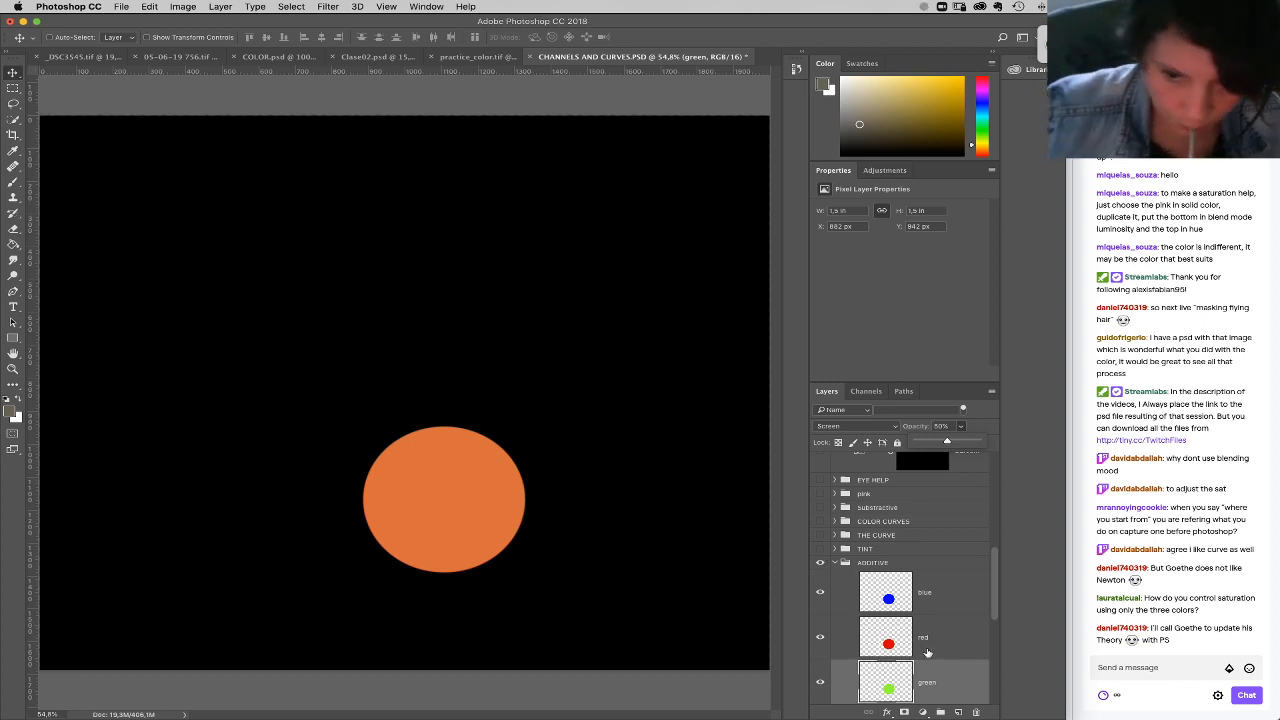
Step: Try lowering the opacity of the blue, red and green layers together to 24%
shift+click(945, 604)
drag(961, 427, 943, 442)
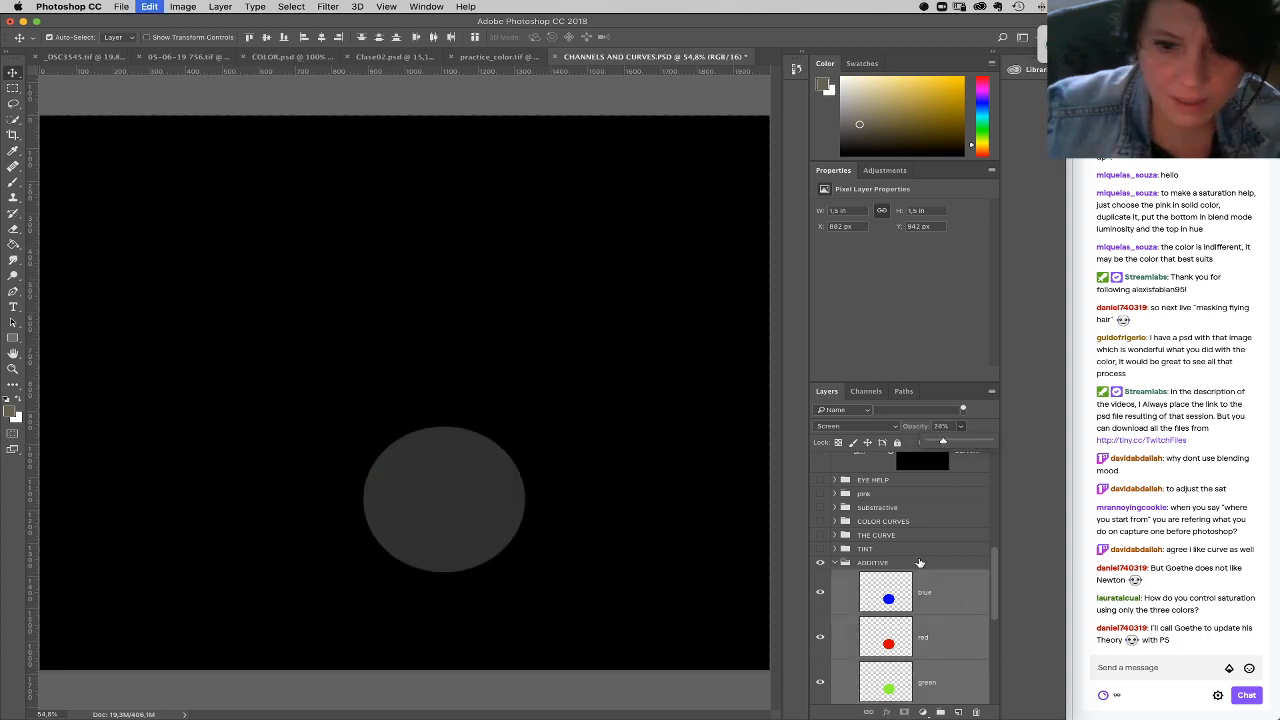
key(0)
Step: Darken the mixed color by lowering the red layer's opacity and reducing the green layer's opacity to 36%
click(934, 636)
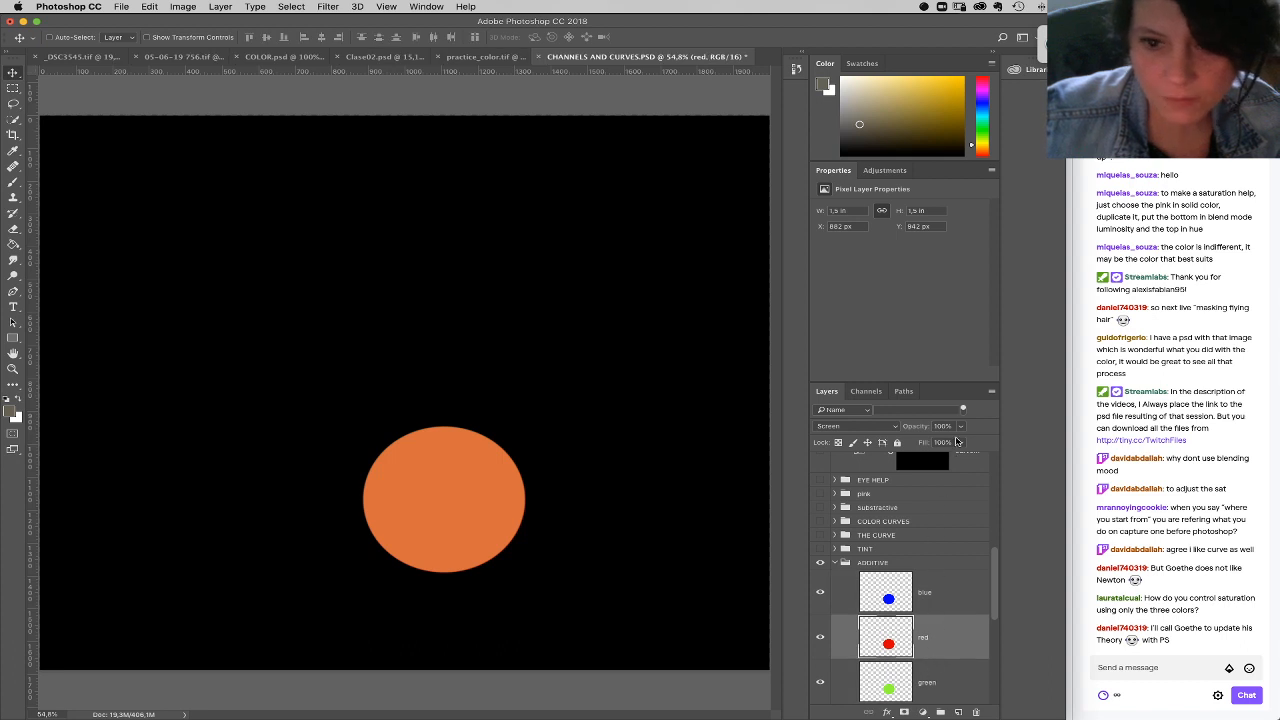
key(5)
click(936, 684)
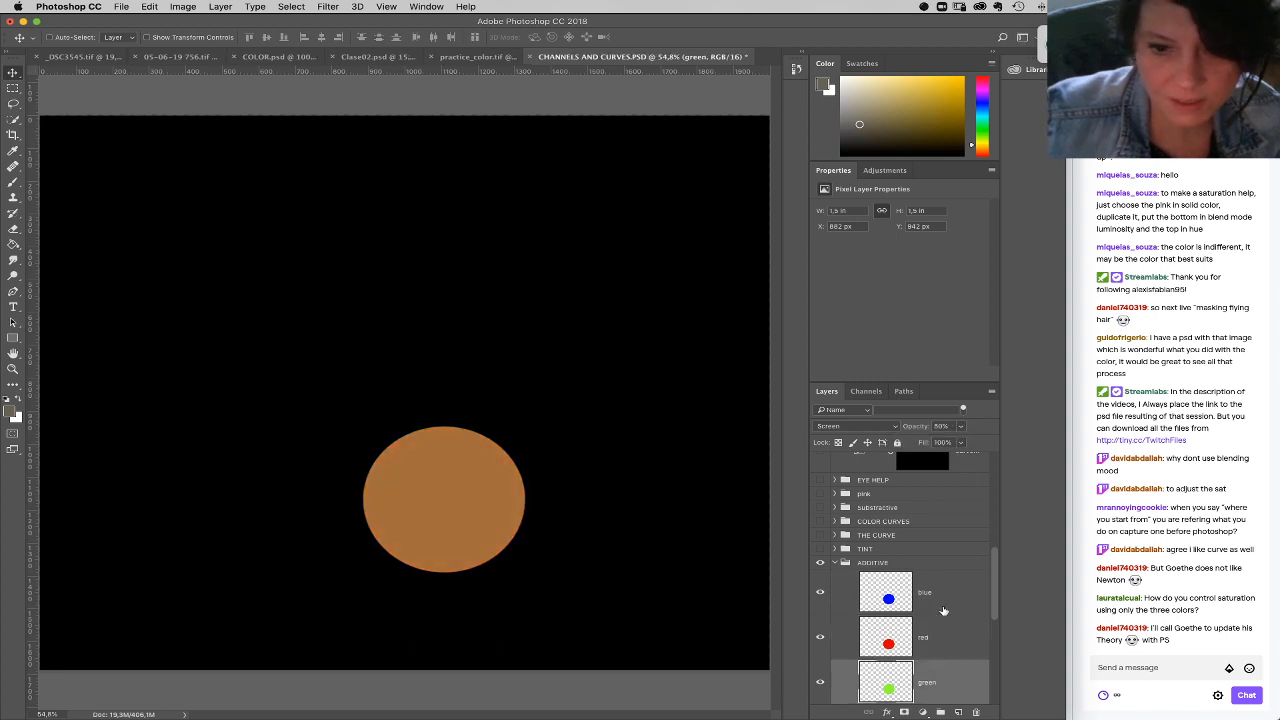
click(961, 427)
drag(959, 443, 951, 443)
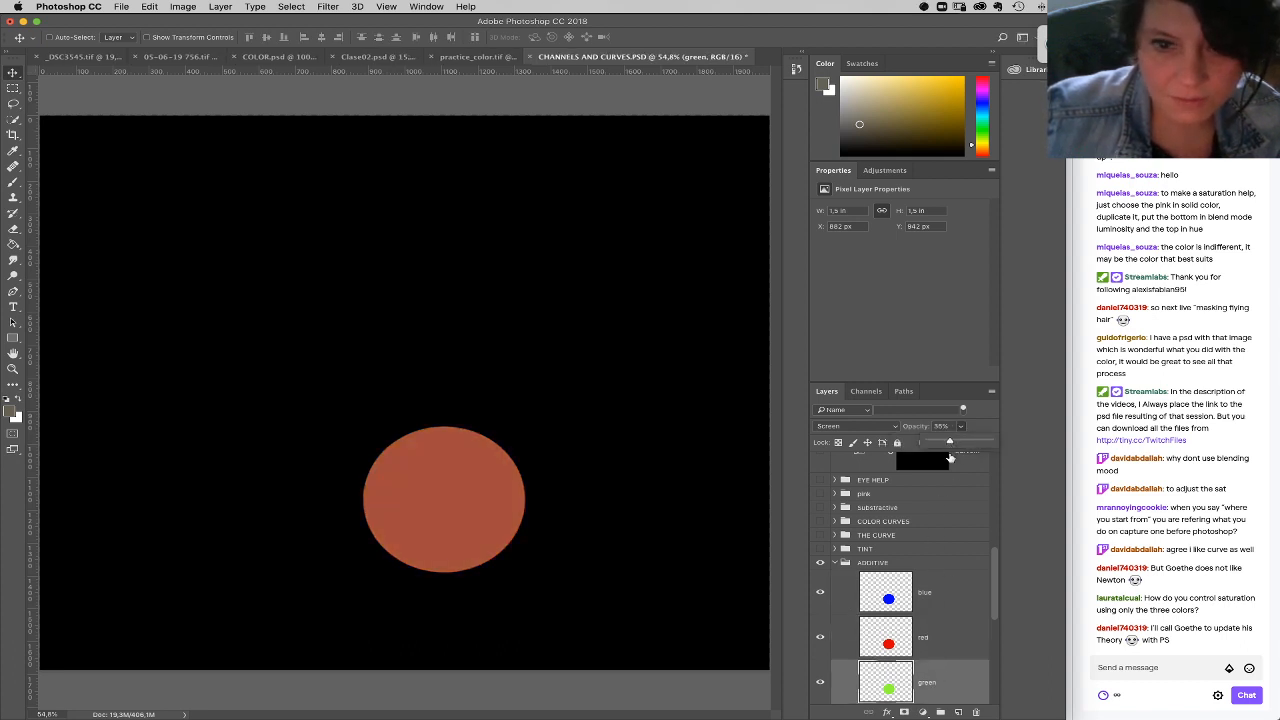
Step: Reduce the blue layer's opacity to 10%
click(926, 596)
click(961, 428)
drag(947, 443, 934, 443)
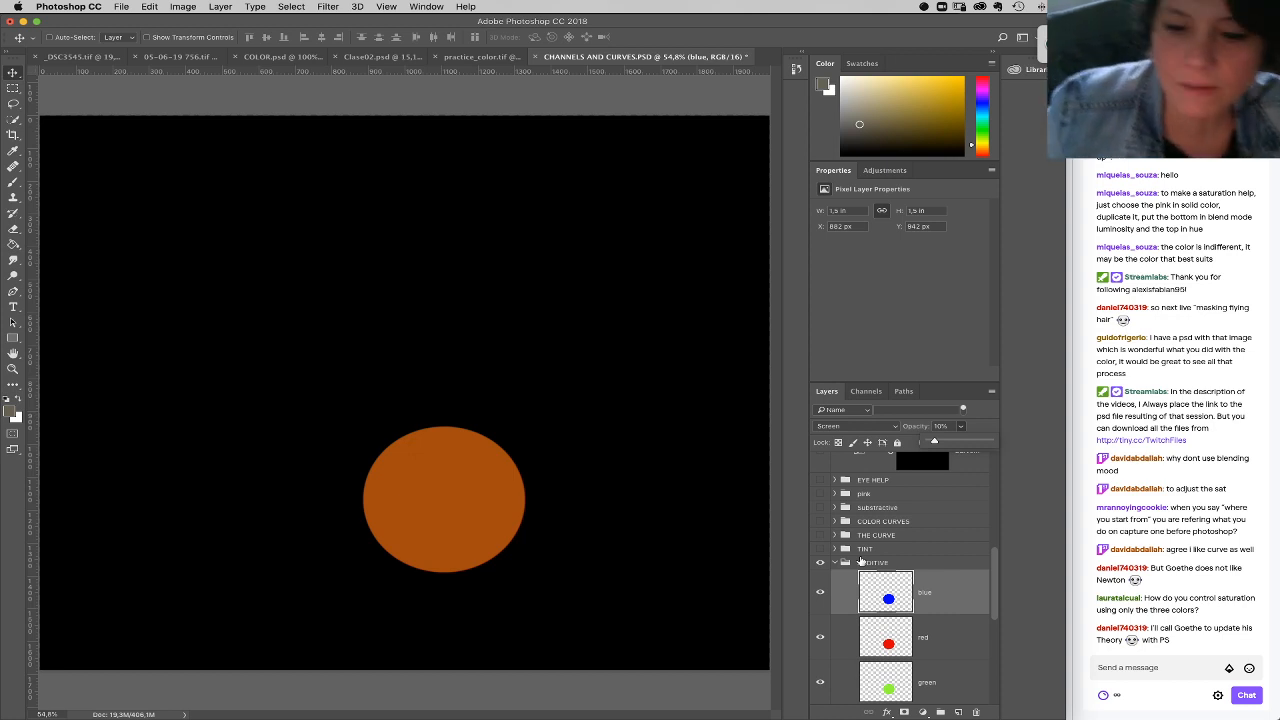
Step: Restore the blue and red layers to 100% opacity and separate both circles from the green one, placing red at about X 450 px, Y 453 px
drag(937, 441, 995, 442)
drag(448, 475, 502, 297)
click(930, 645)
click(962, 426)
drag(960, 441, 1007, 446)
drag(463, 506, 289, 391)
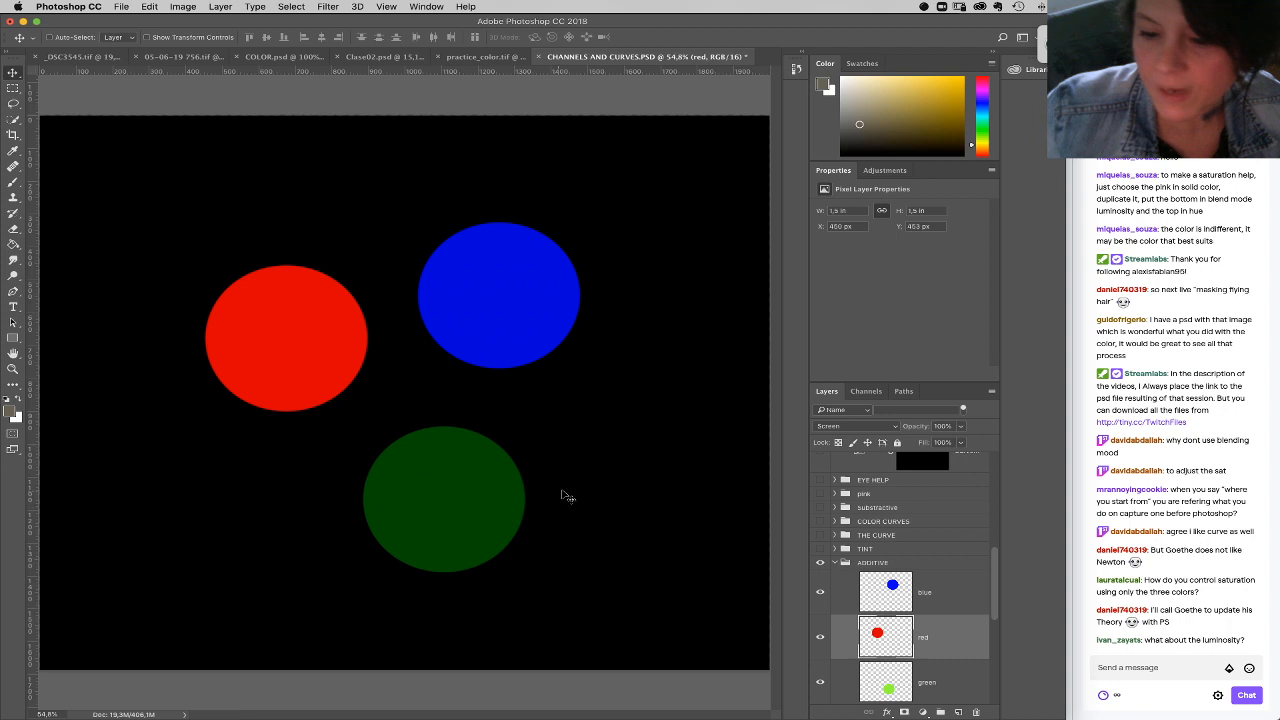
Step: Restore the green layer to 100% opacity
click(910, 681)
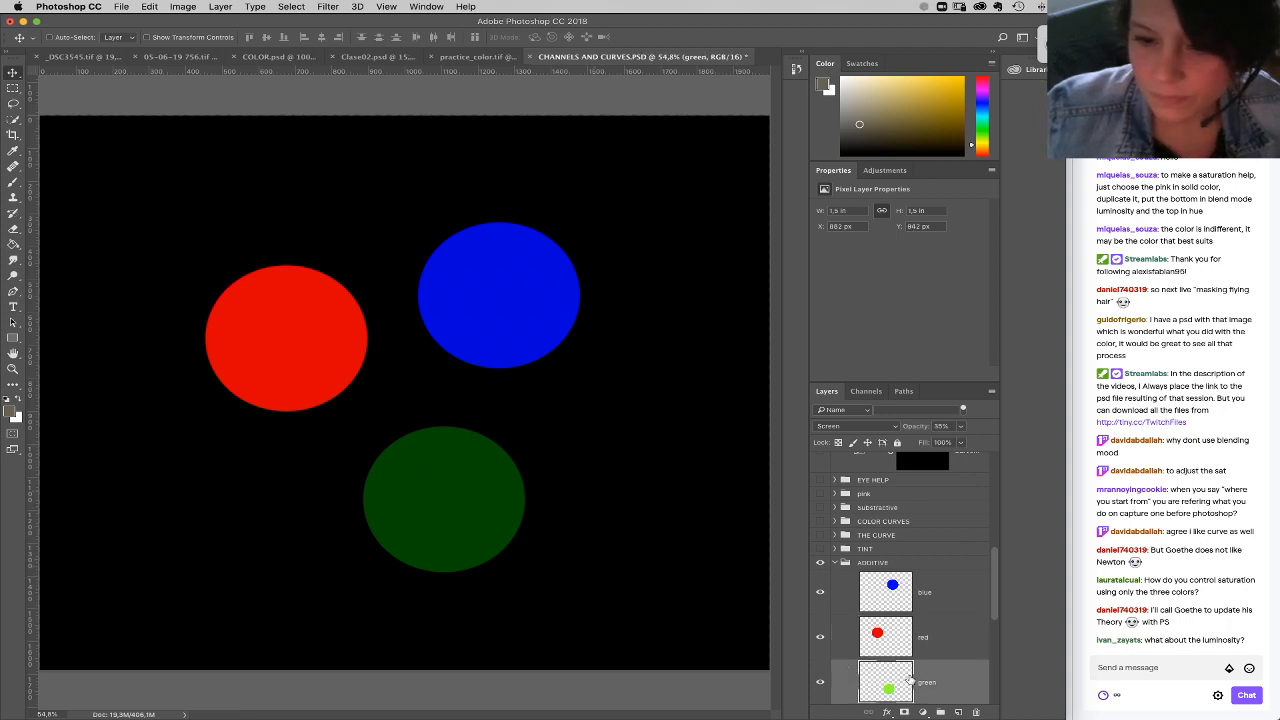
click(961, 427)
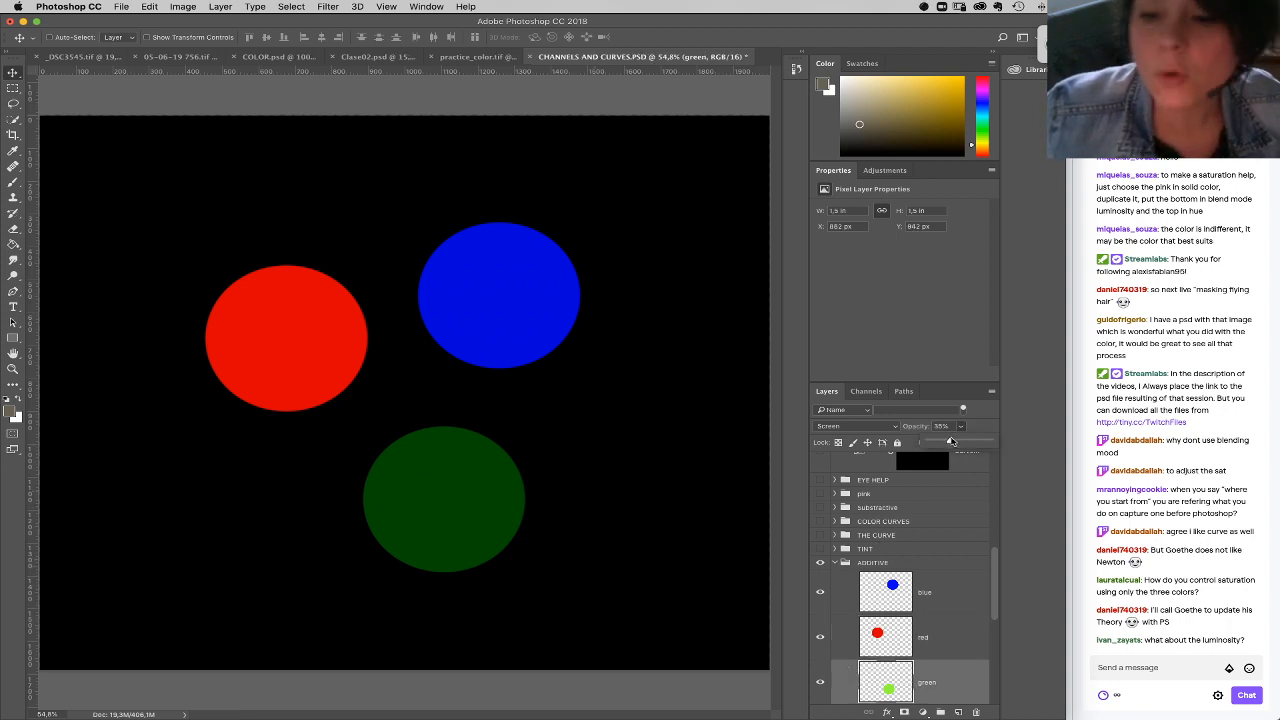
drag(955, 441, 989, 445)
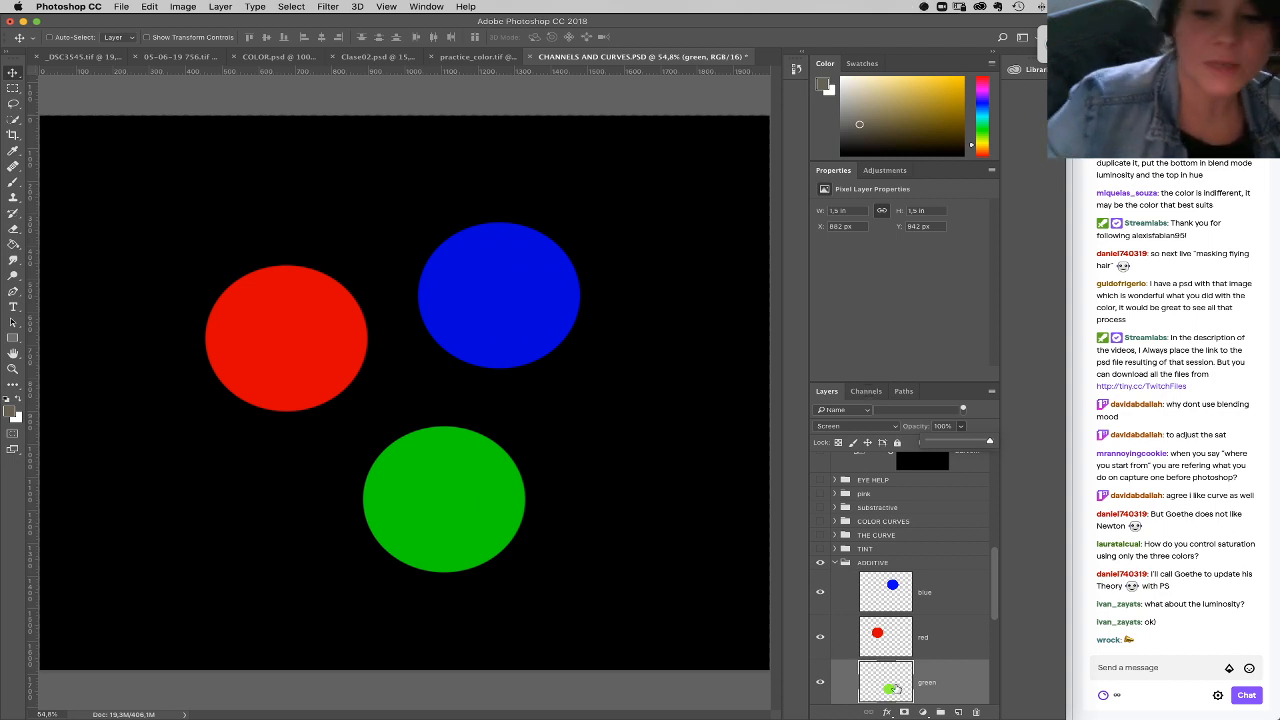
Step: Try darkening the selected green circle with a Hue/Saturation adjustment at Lightness -74, and delete the adjustment layer
super+click(893, 686)
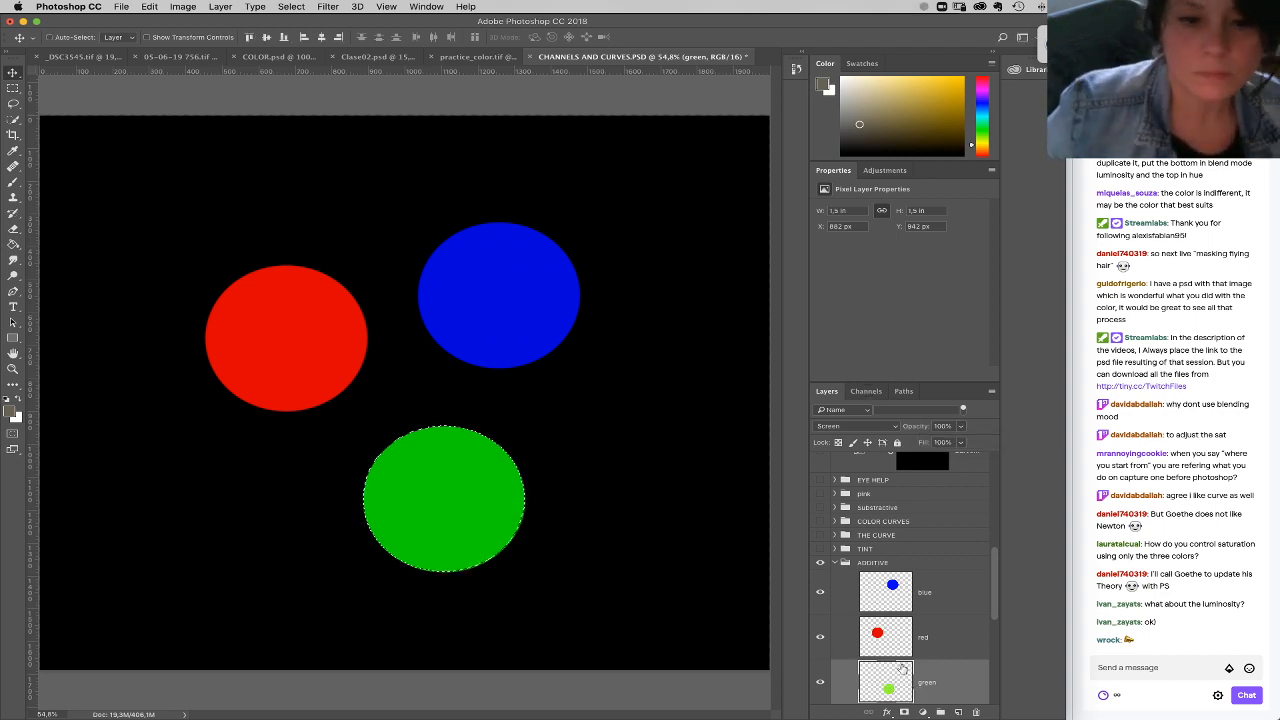
click(922, 711)
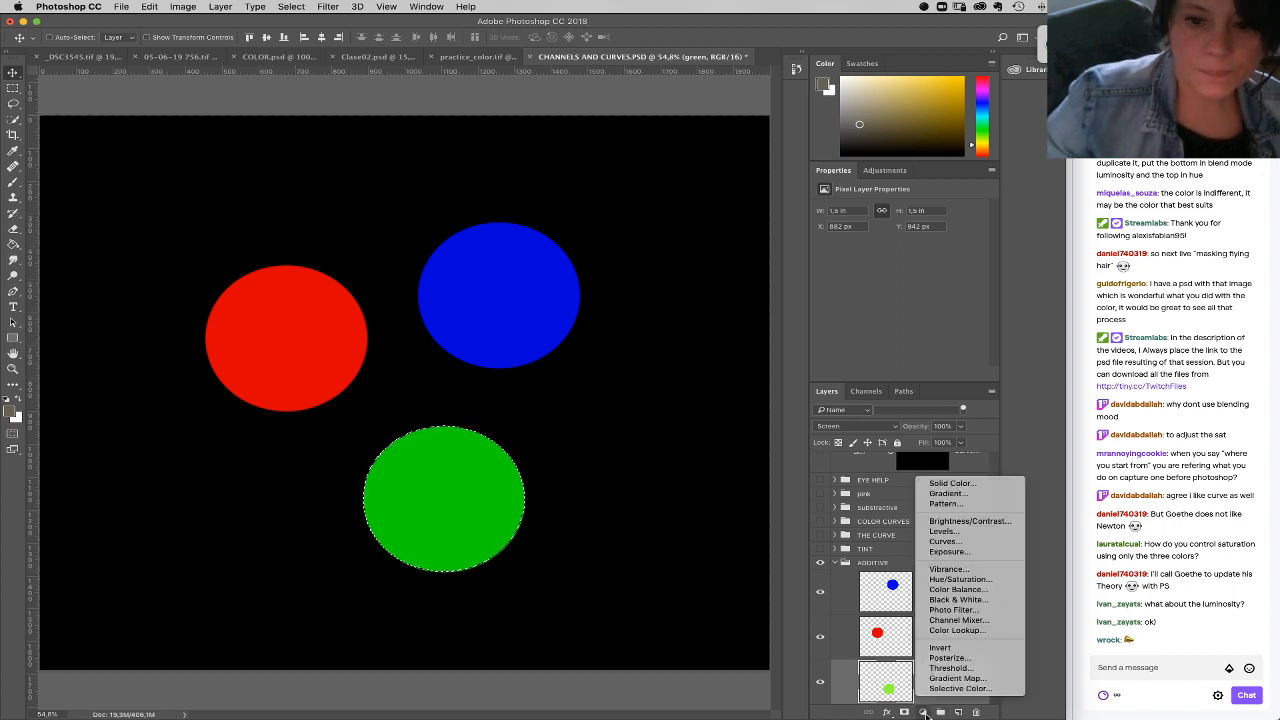
click(968, 580)
drag(899, 298, 839, 302)
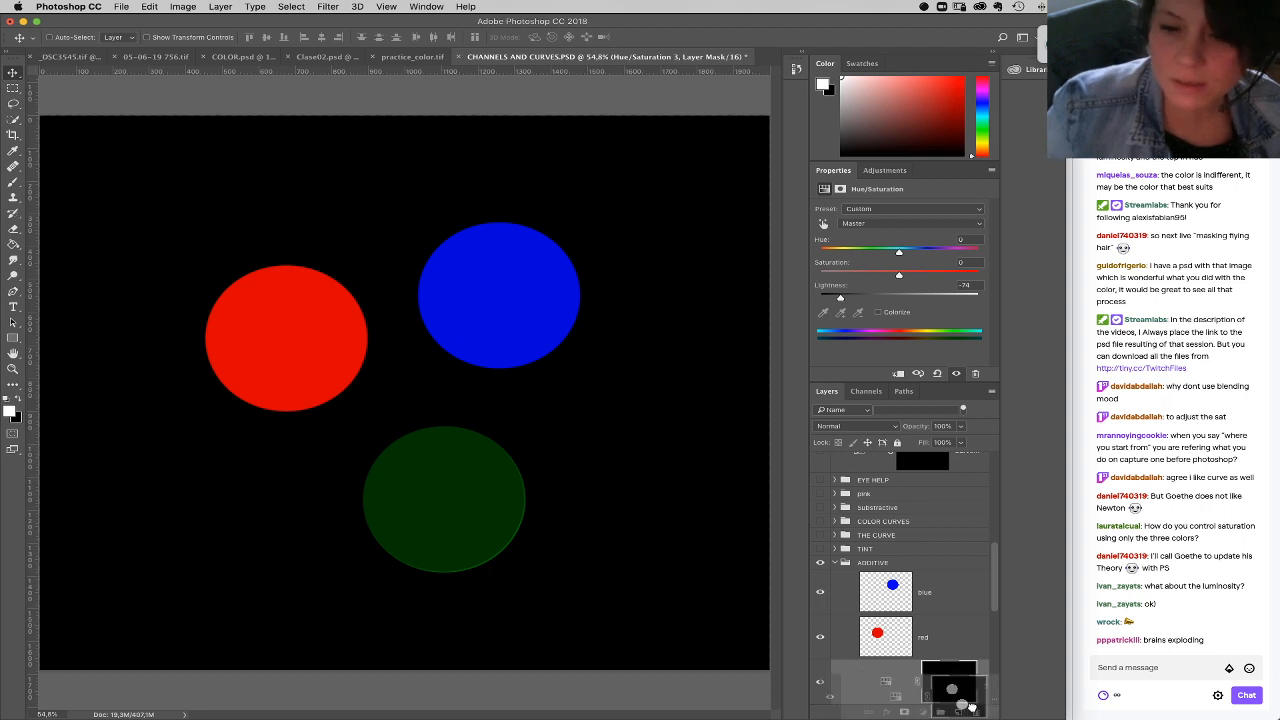
drag(952, 689, 972, 712)
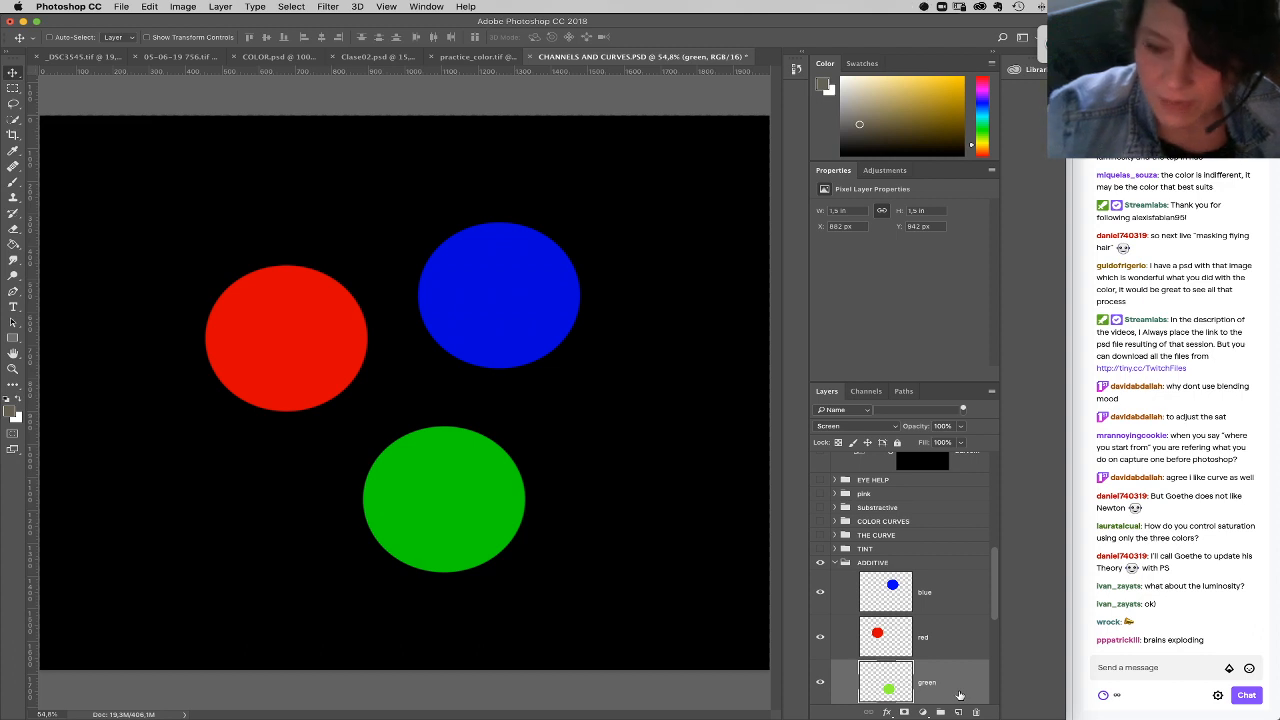
Step: Try recoloring the green circle by selecting it, filling it with yellow (R 252, G 255, B 2) and deselecting
super+click(888, 680)
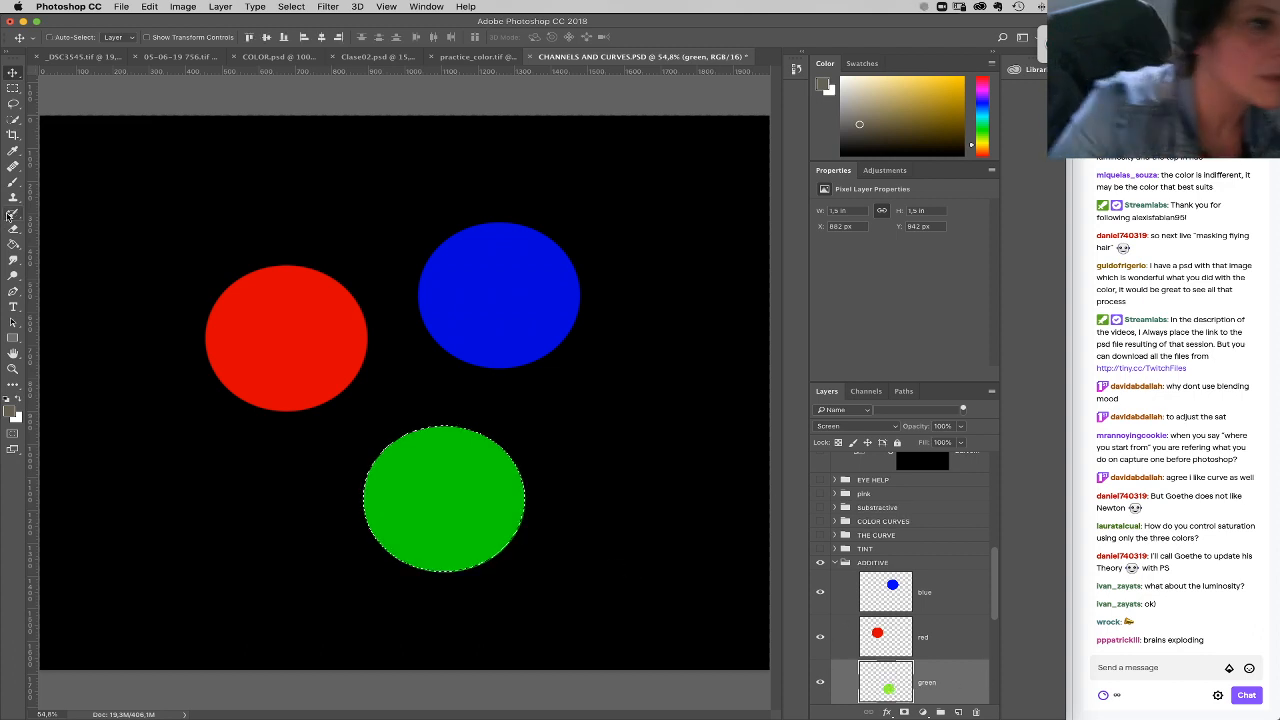
click(13, 246)
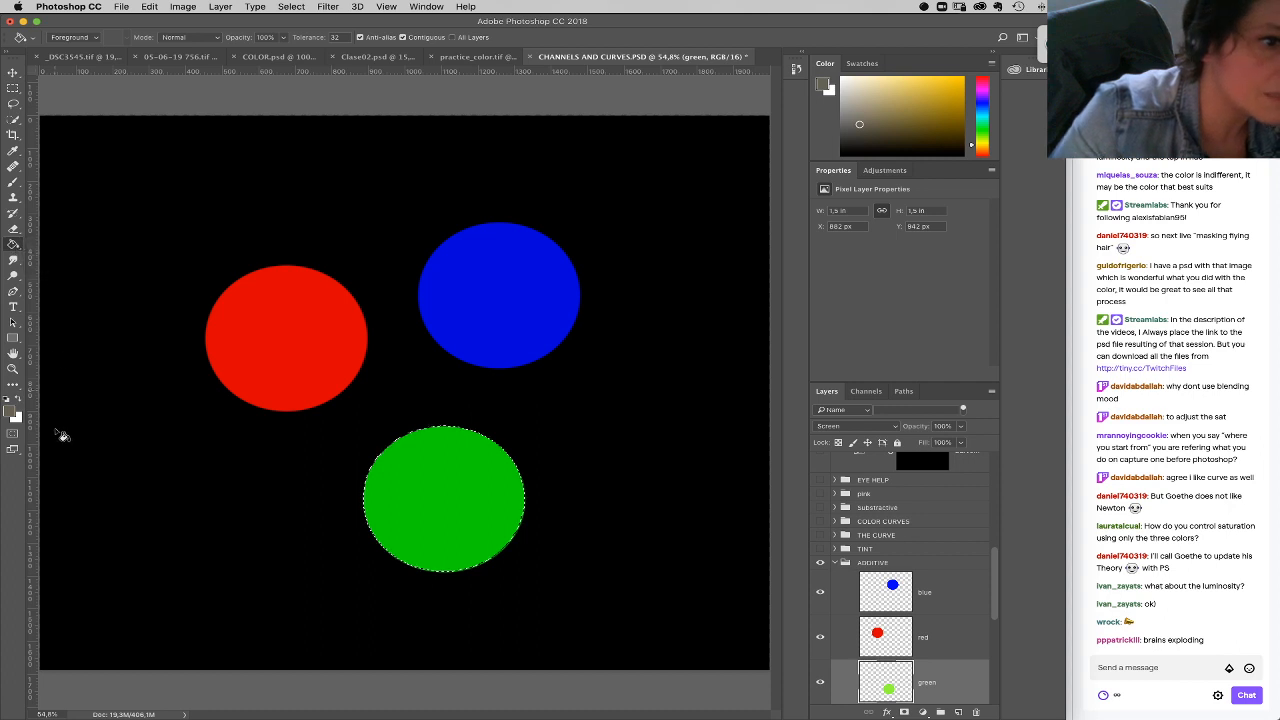
click(14, 418)
click(735, 91)
drag(737, 88, 743, 75)
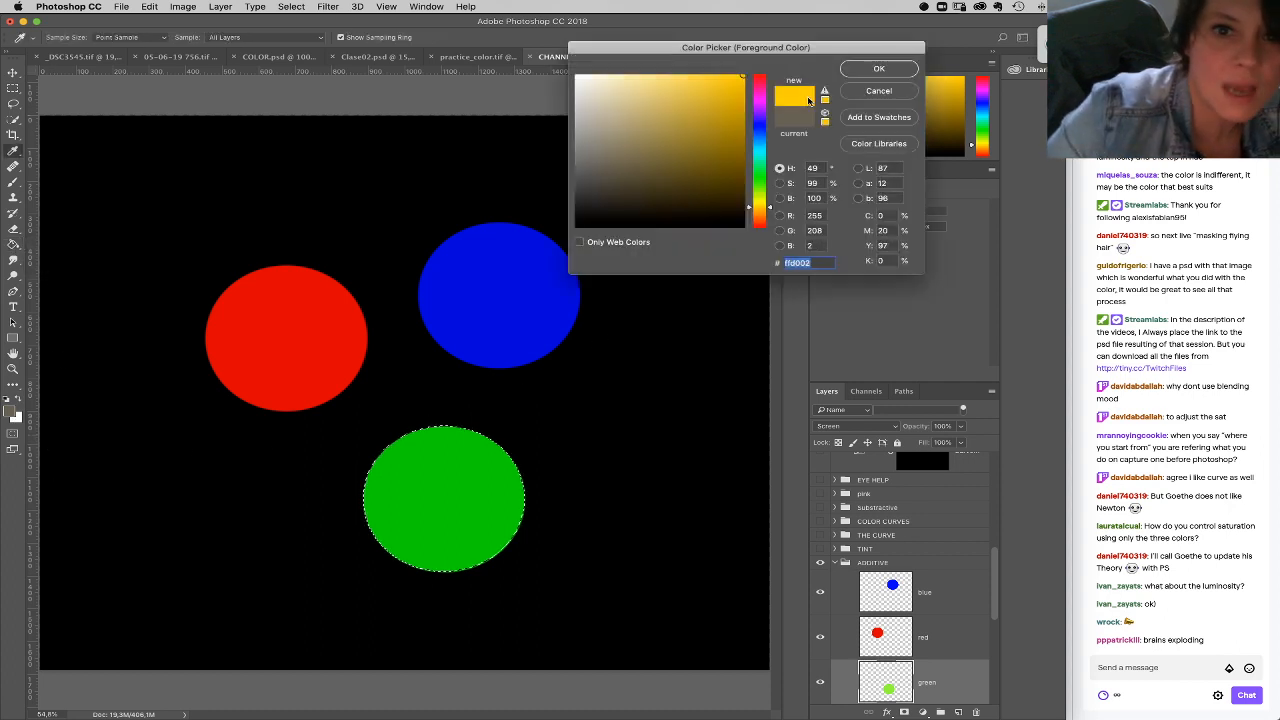
drag(769, 207, 769, 203)
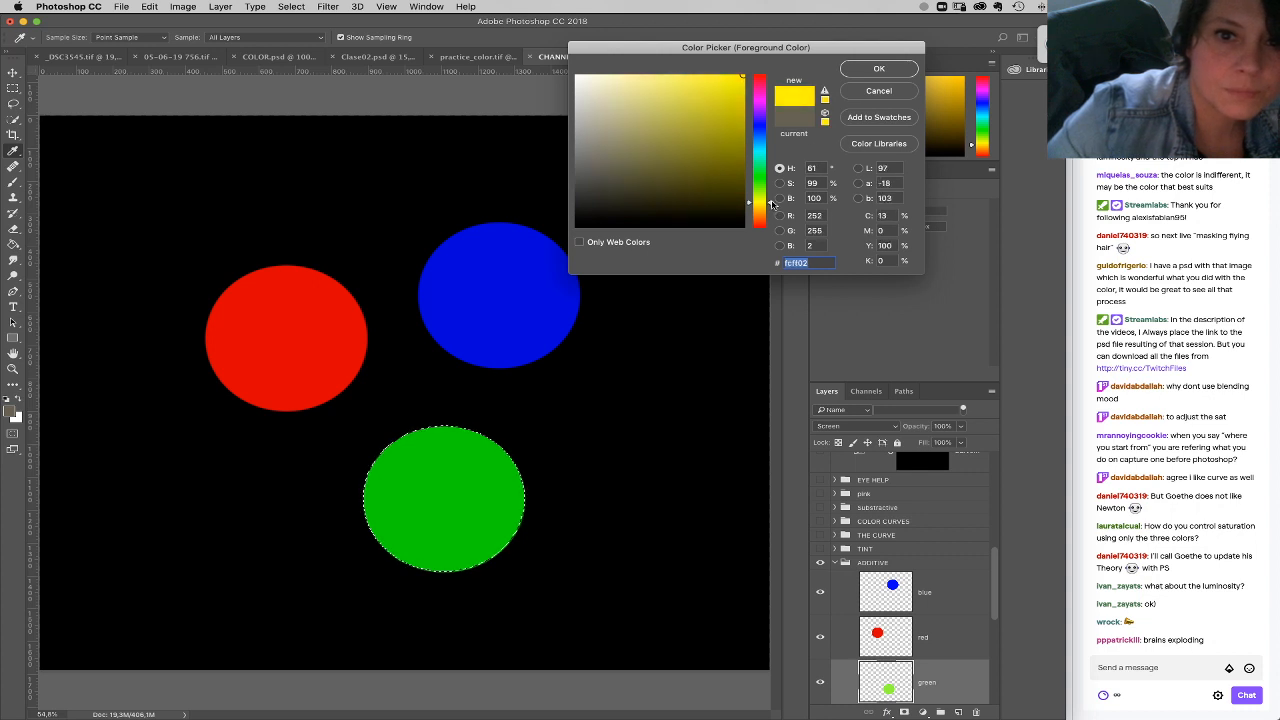
click(879, 68)
key(g)
click(515, 490)
key(super+d)
Step: Try a Hue/Saturation adjustment at Saturation +64 and Lightness -77 on the yellow circle, and delete the adjustment layer
click(921, 712)
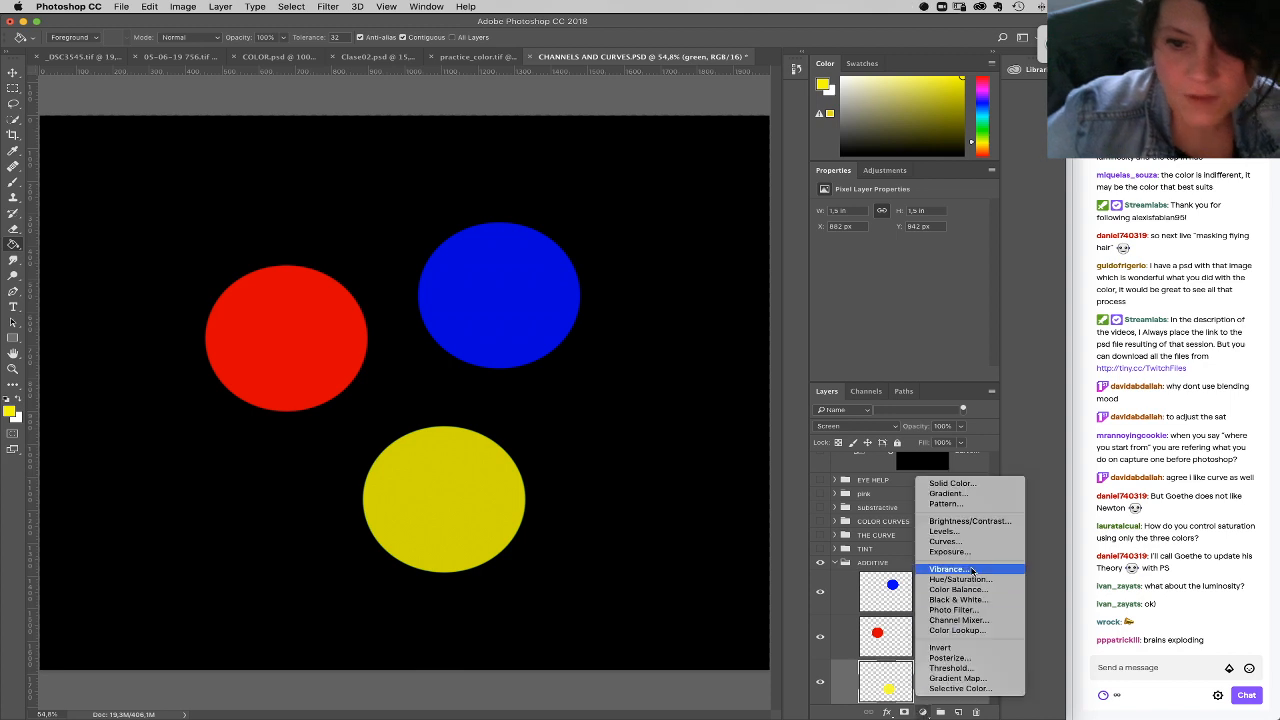
click(972, 582)
drag(898, 298, 951, 284)
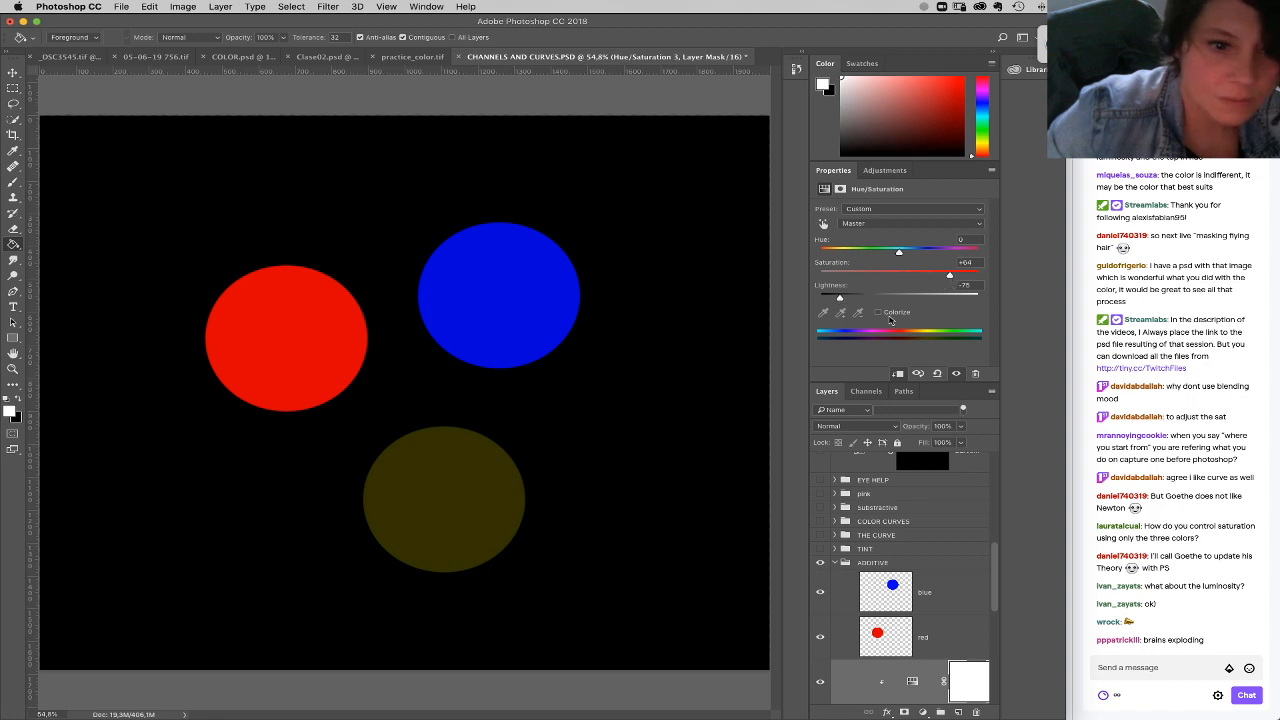
drag(841, 300, 838, 301)
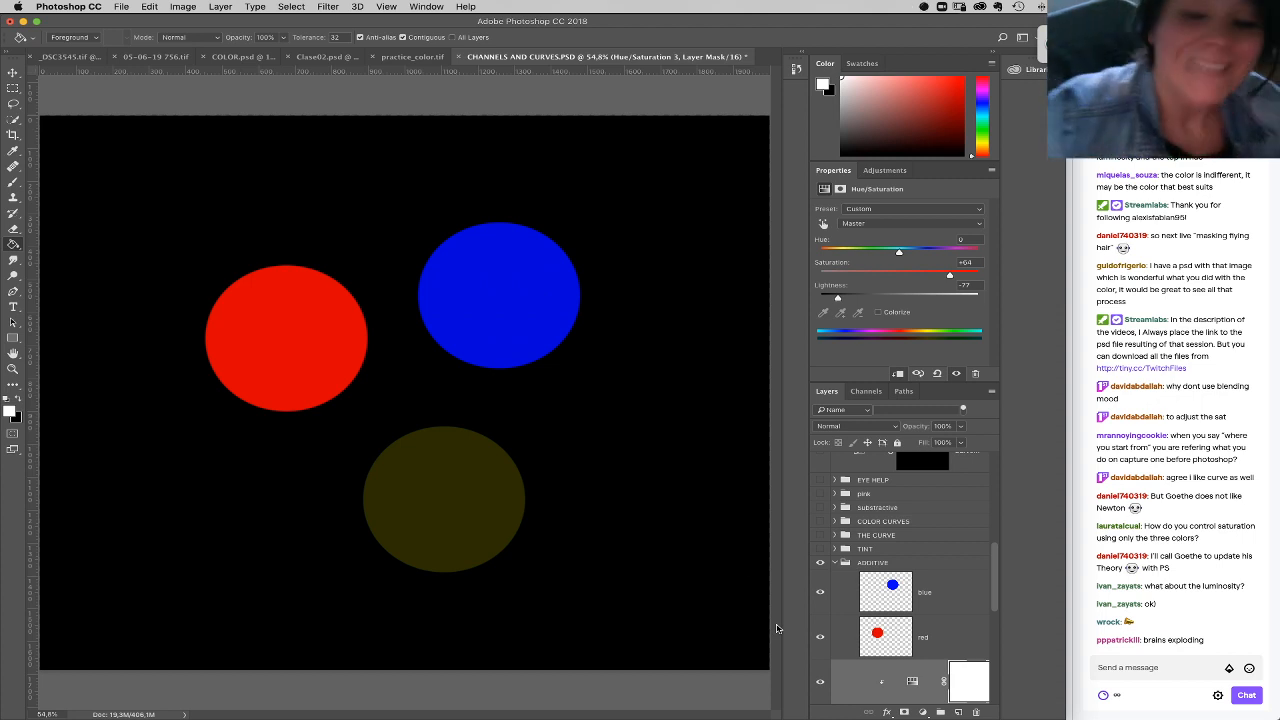
drag(912, 684, 975, 712)
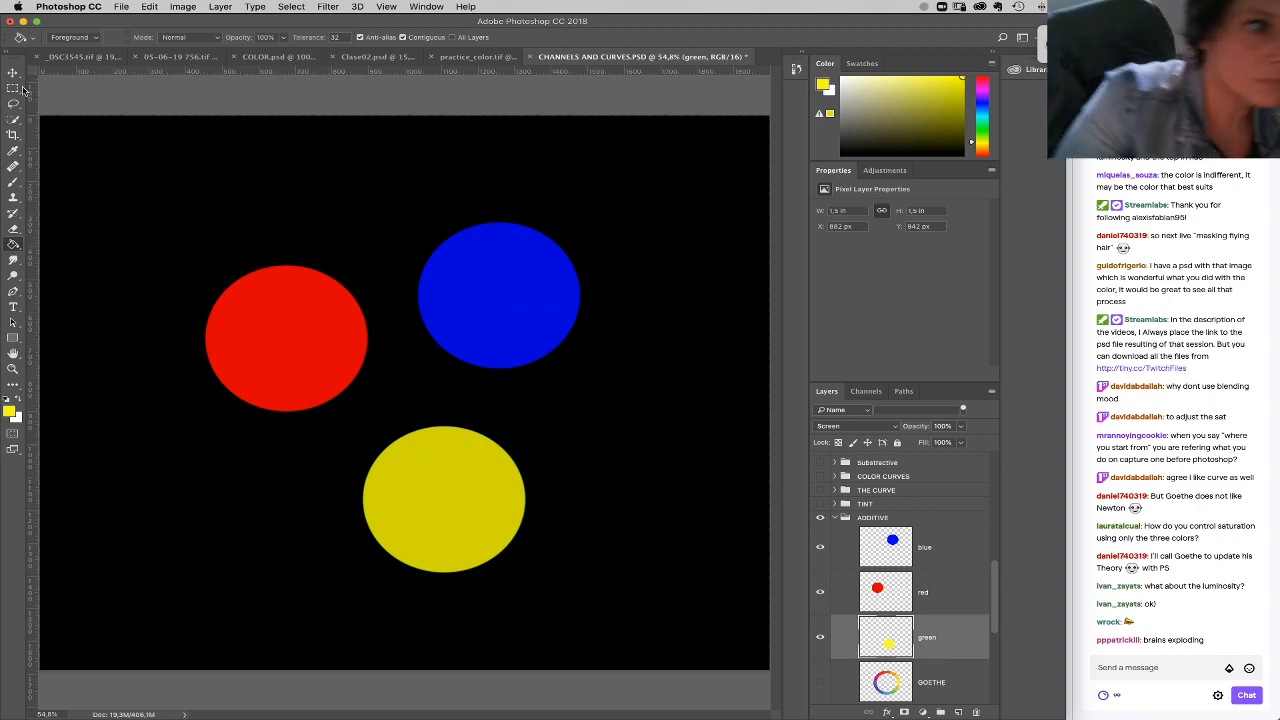
Step: Try repositioning the circles, shifting red to about X 432 px, yellow slightly lower, and blue to about X 1089 px, Y 384 px
click(13, 72)
click(930, 592)
drag(309, 386, 303, 386)
right_click(512, 320)
right_click(456, 481)
click(459, 490)
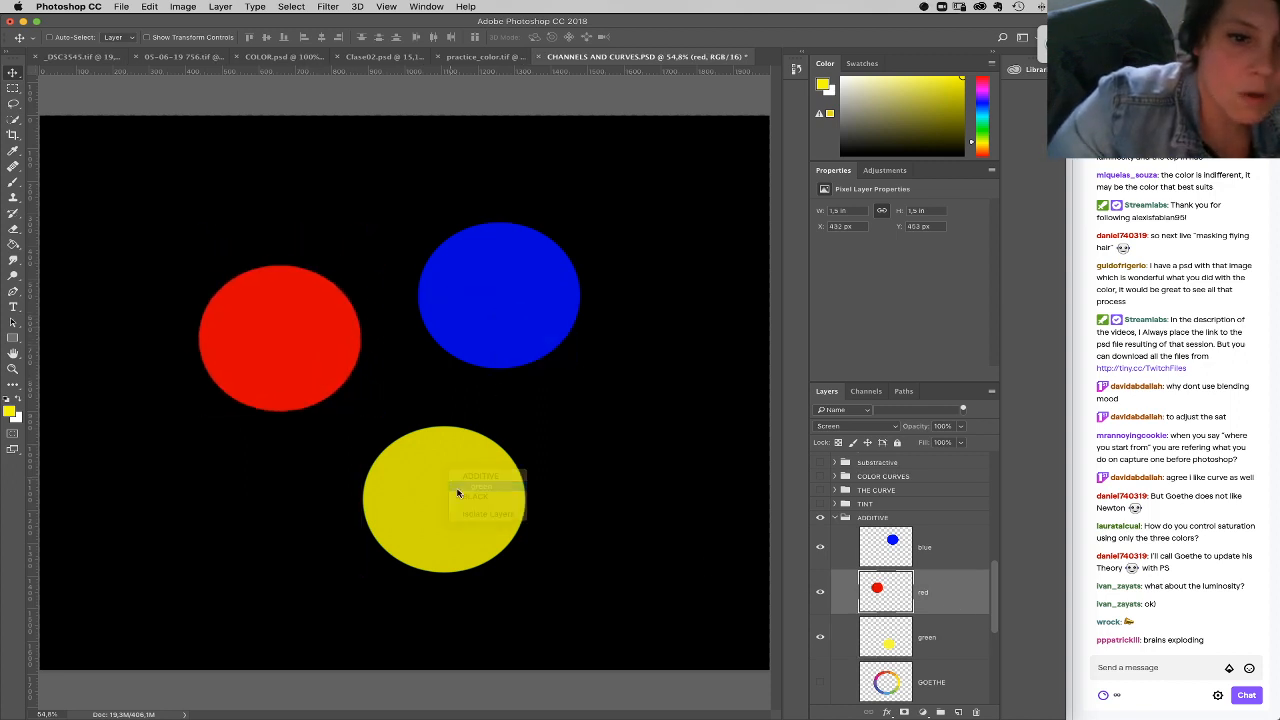
drag(460, 500, 466, 515)
right_click(509, 297)
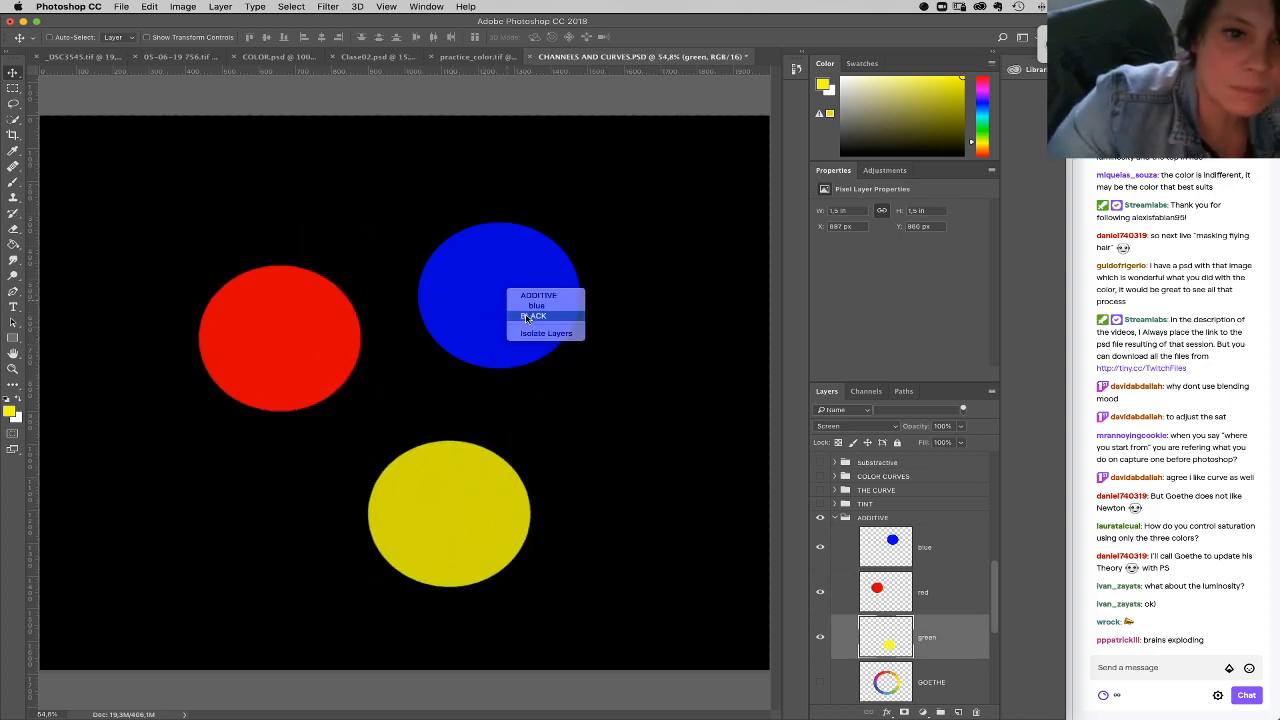
click(535, 322)
right_click(512, 298)
click(537, 313)
drag(503, 314, 524, 337)
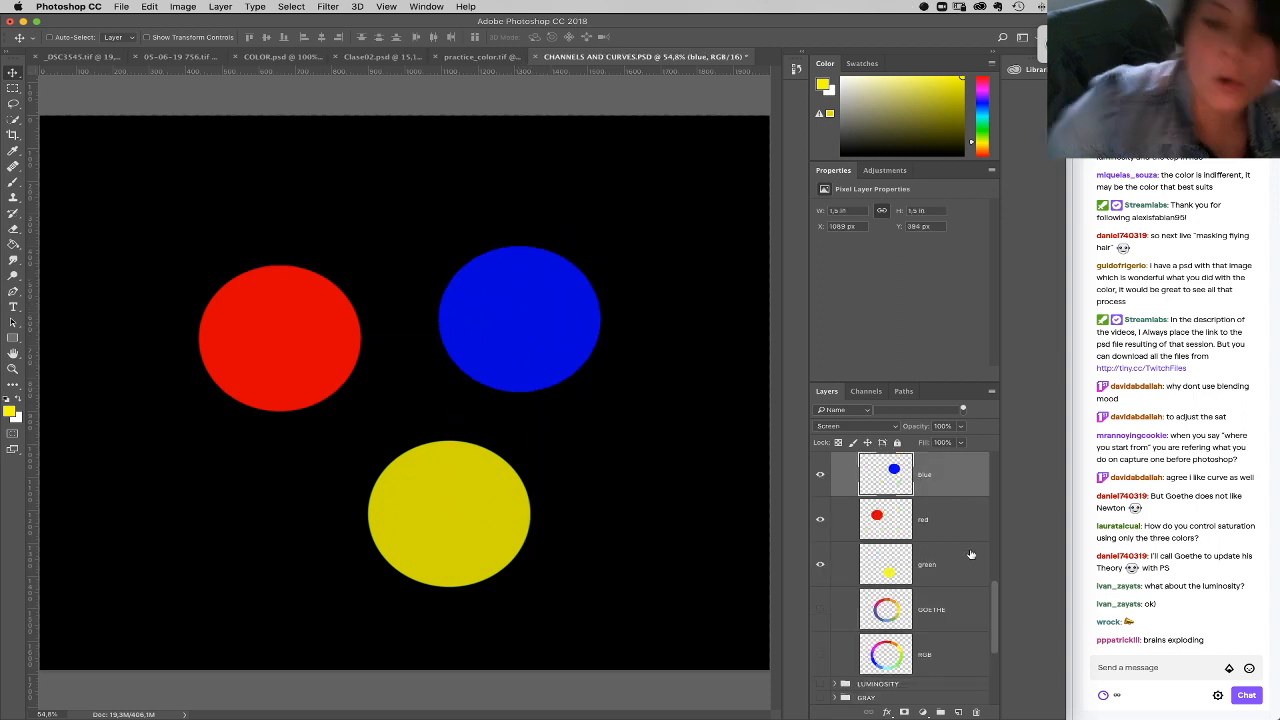
Step: Revert the document history to the state before the yellow fill and the circle moves
click(796, 69)
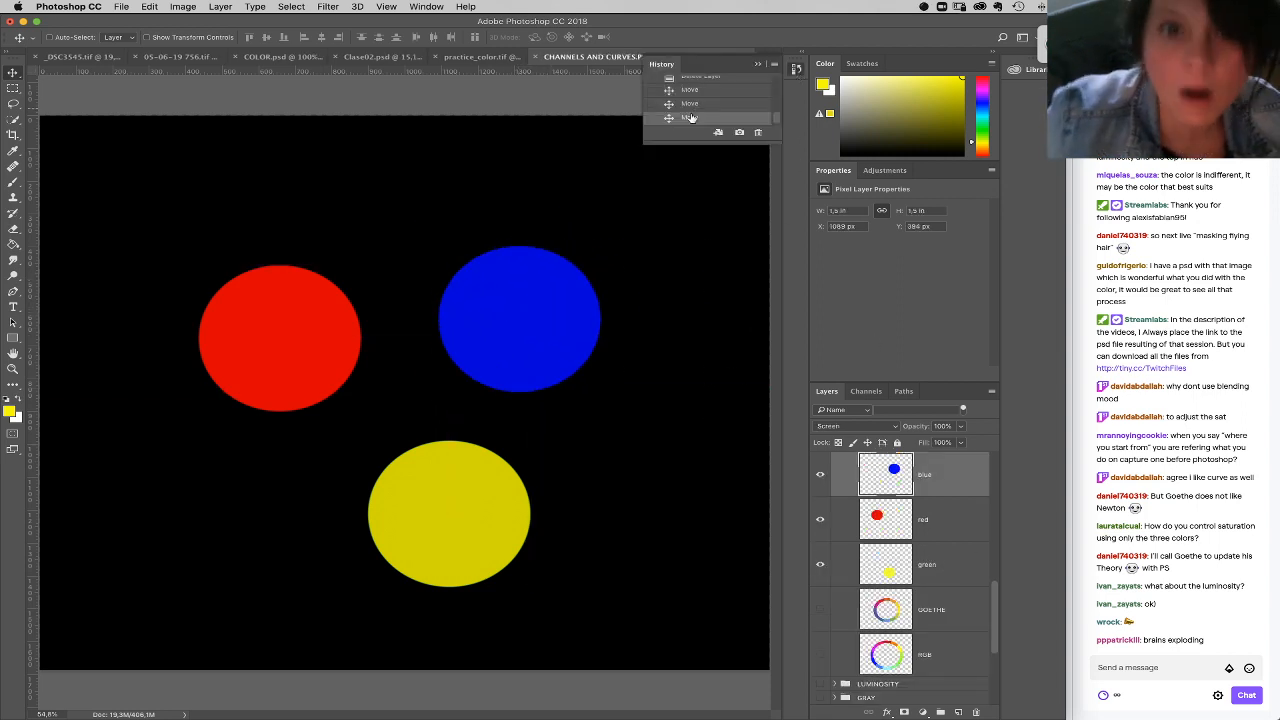
click(713, 85)
scroll(780, 120, up, 2)
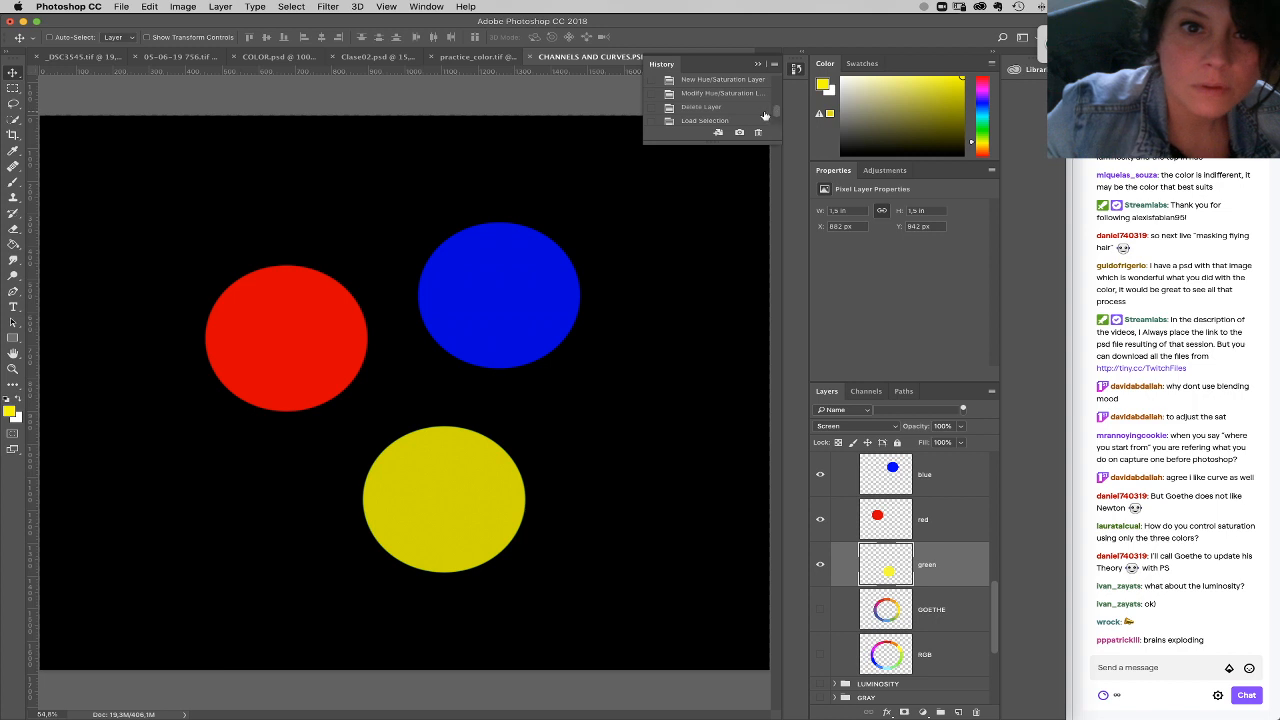
click(745, 108)
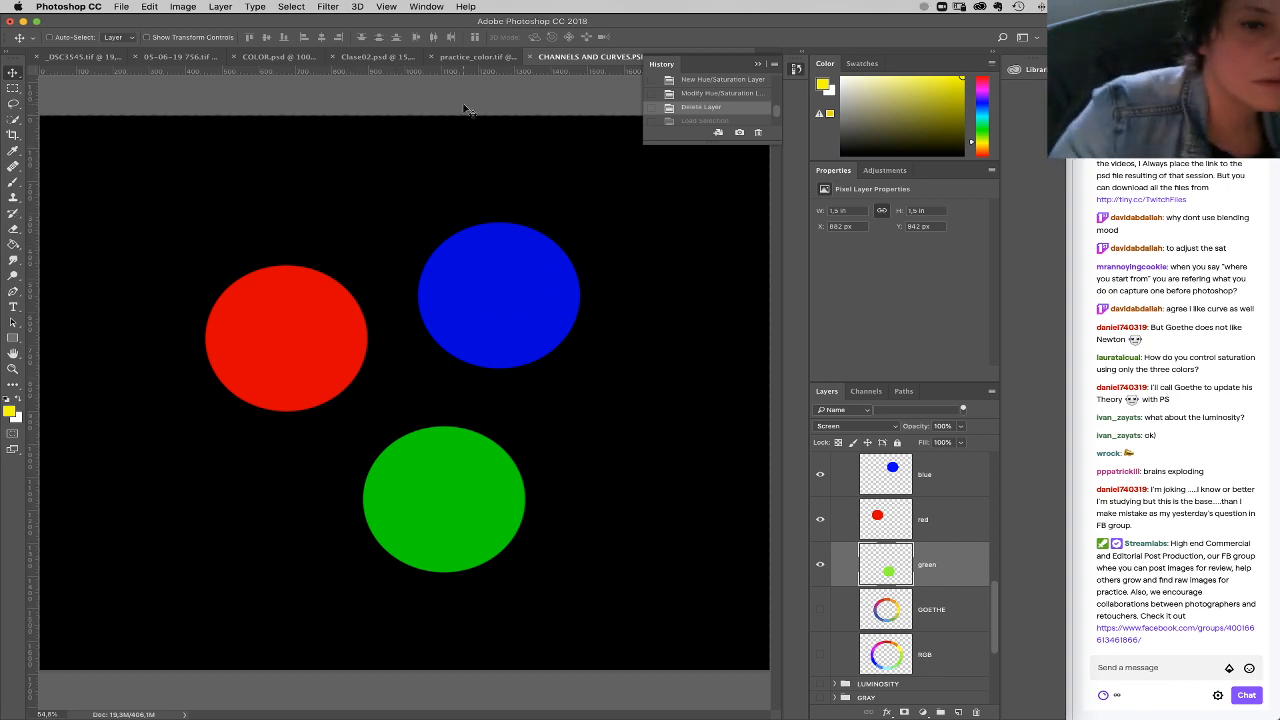
Step: Switch to the COLOR.psd document and show the whole color wheel
click(389, 59)
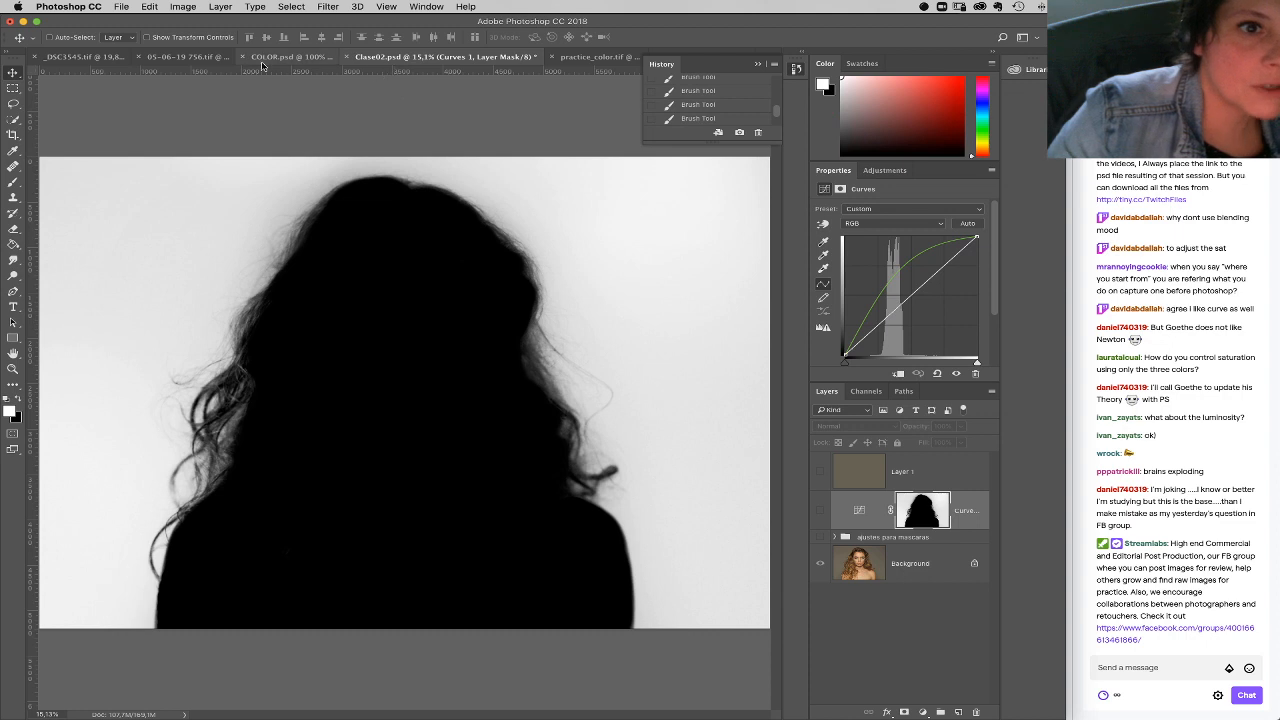
click(288, 58)
drag(338, 191, 395, 221)
key(super+minus)
key(super+minus)
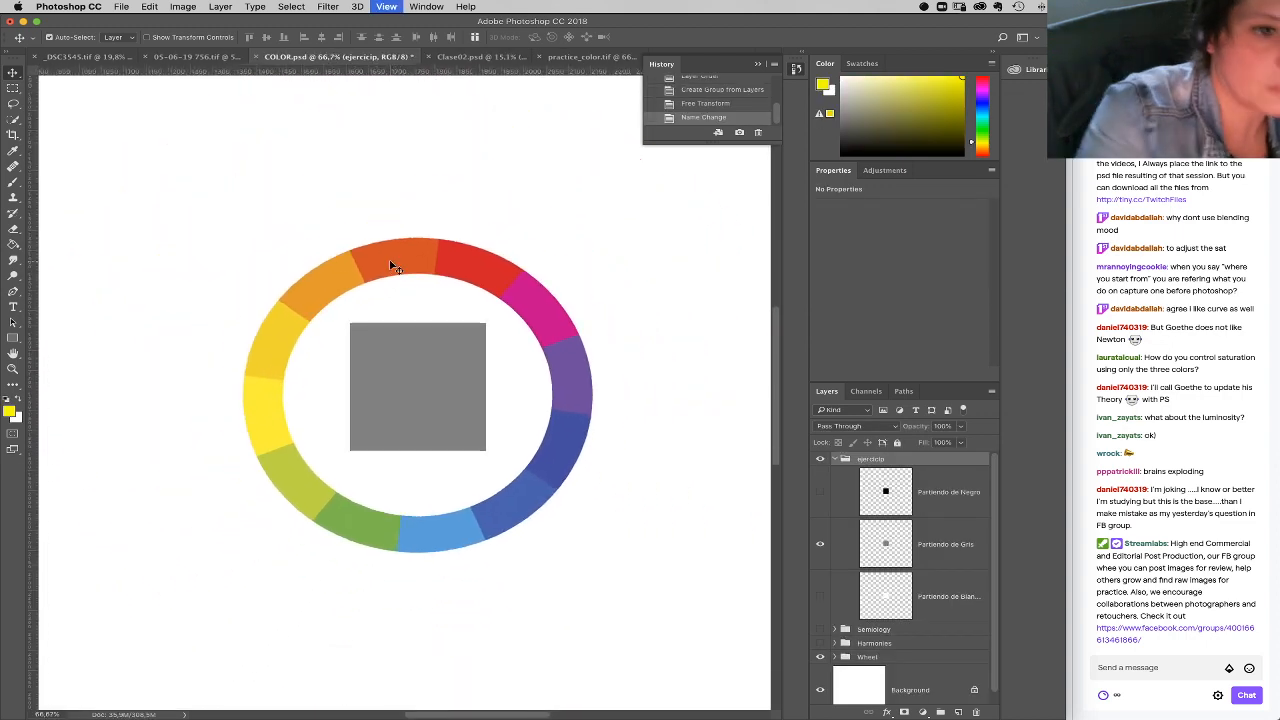
Step: Add a new layer above all the groups, and collapse and hide the ejercicio group
click(958, 711)
mouse_move(869, 480)
mouse_down()
mouse_move(880, 452)
mouse_move(843, 466)
mouse_move(870, 455)
mouse_up()
click(834, 511)
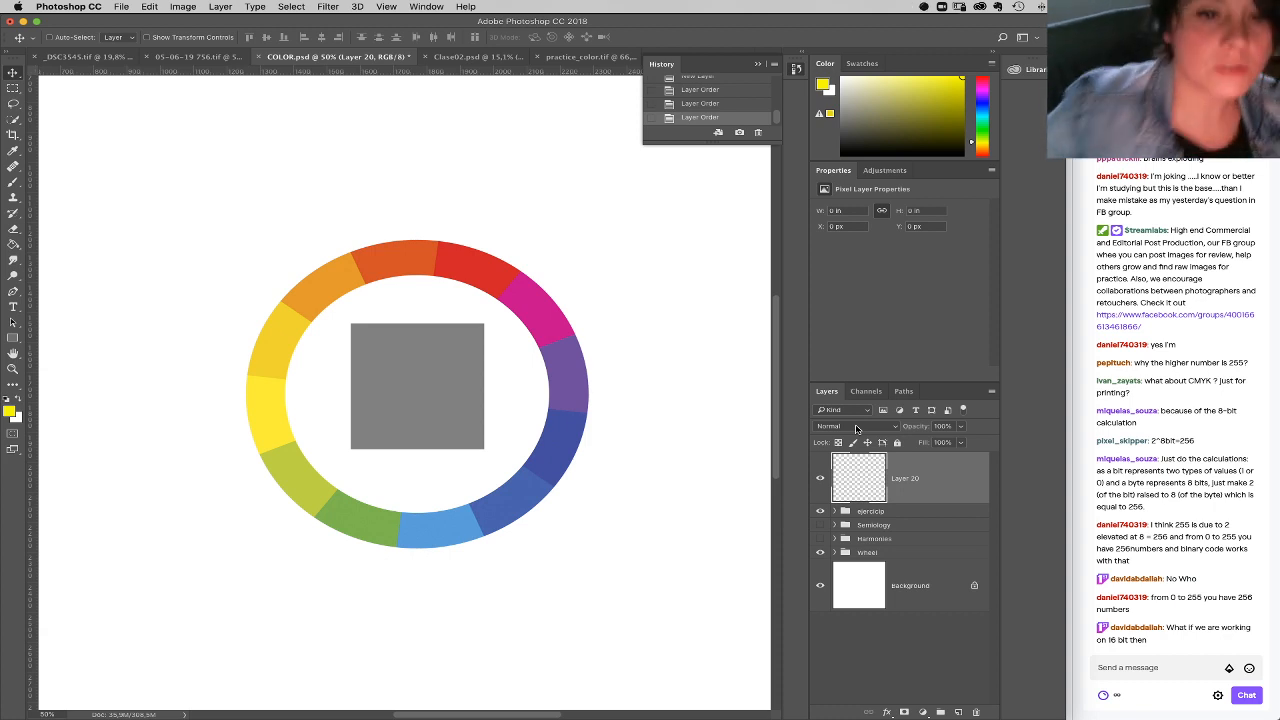
click(820, 511)
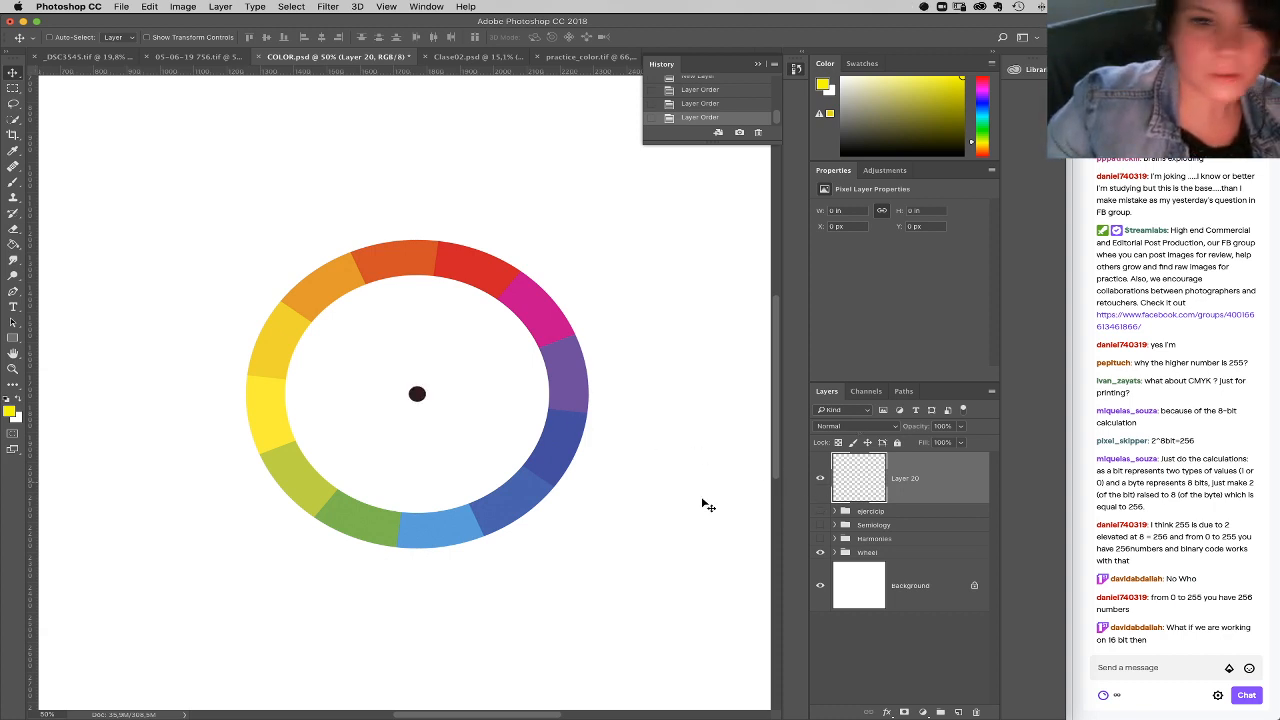
Step: Set up a black 17 px brush and paint a test dab beside the color wheel
click(13, 182)
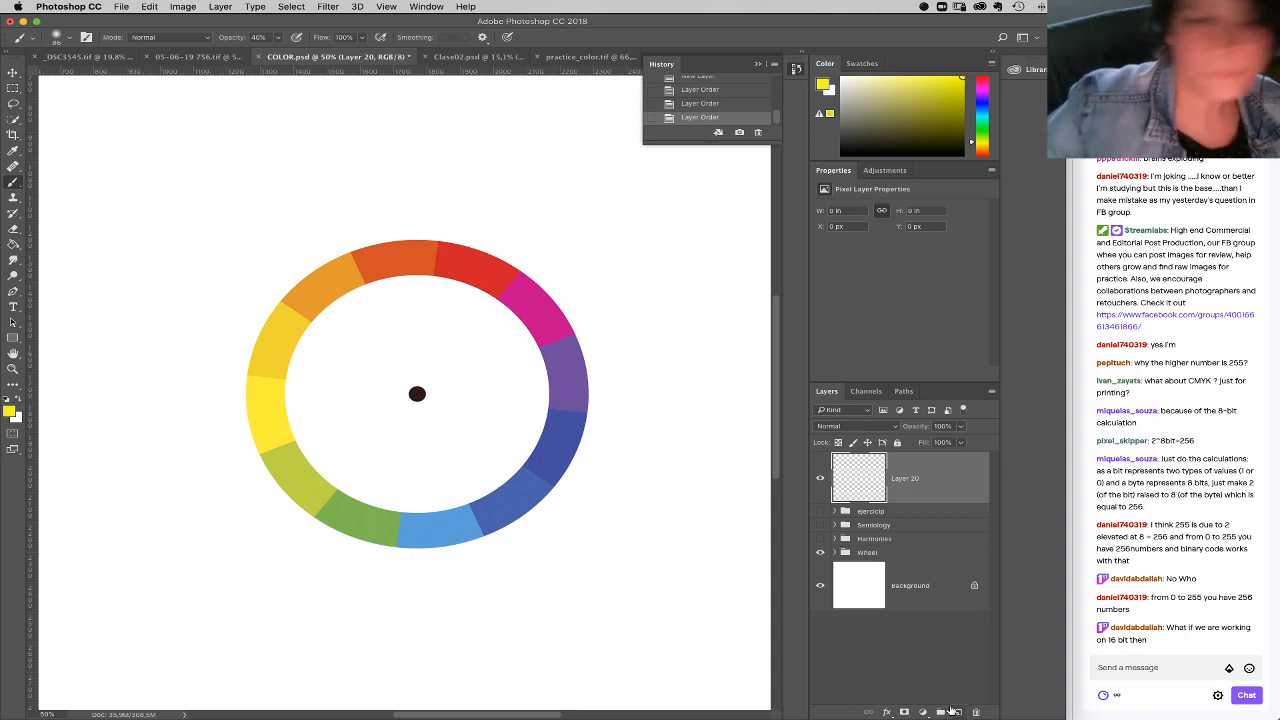
key(d)
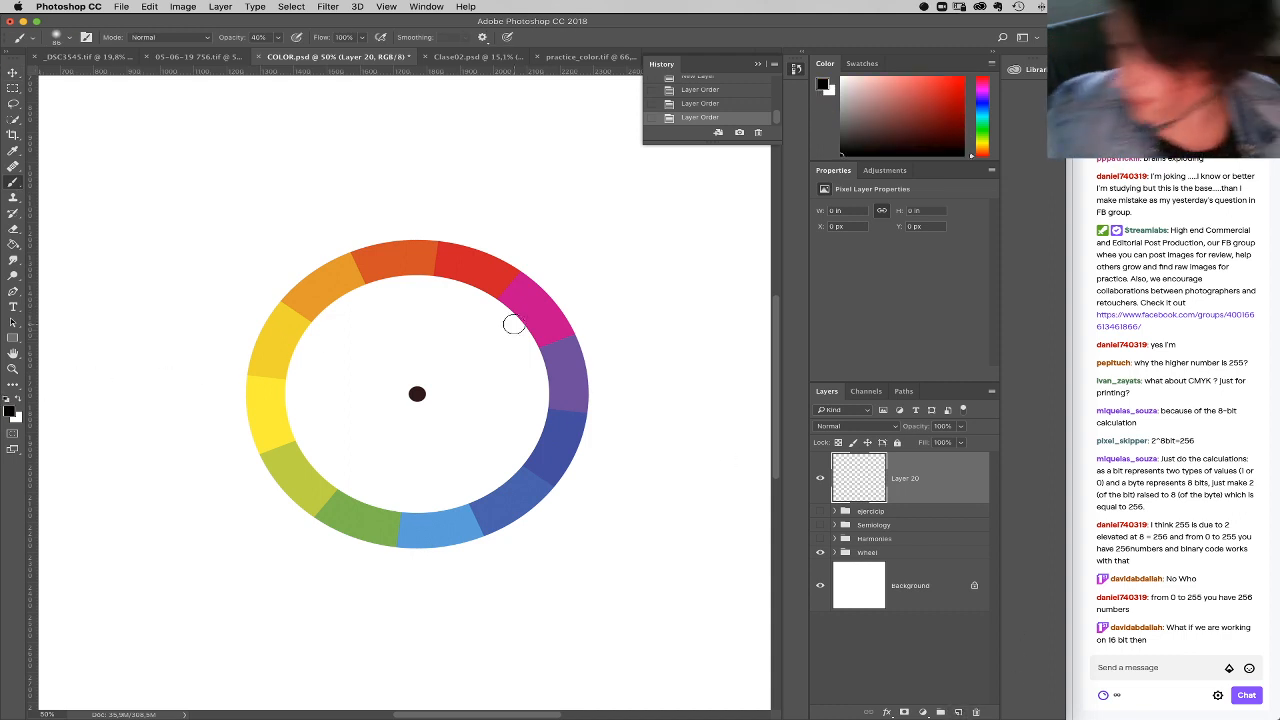
right_click(714, 403)
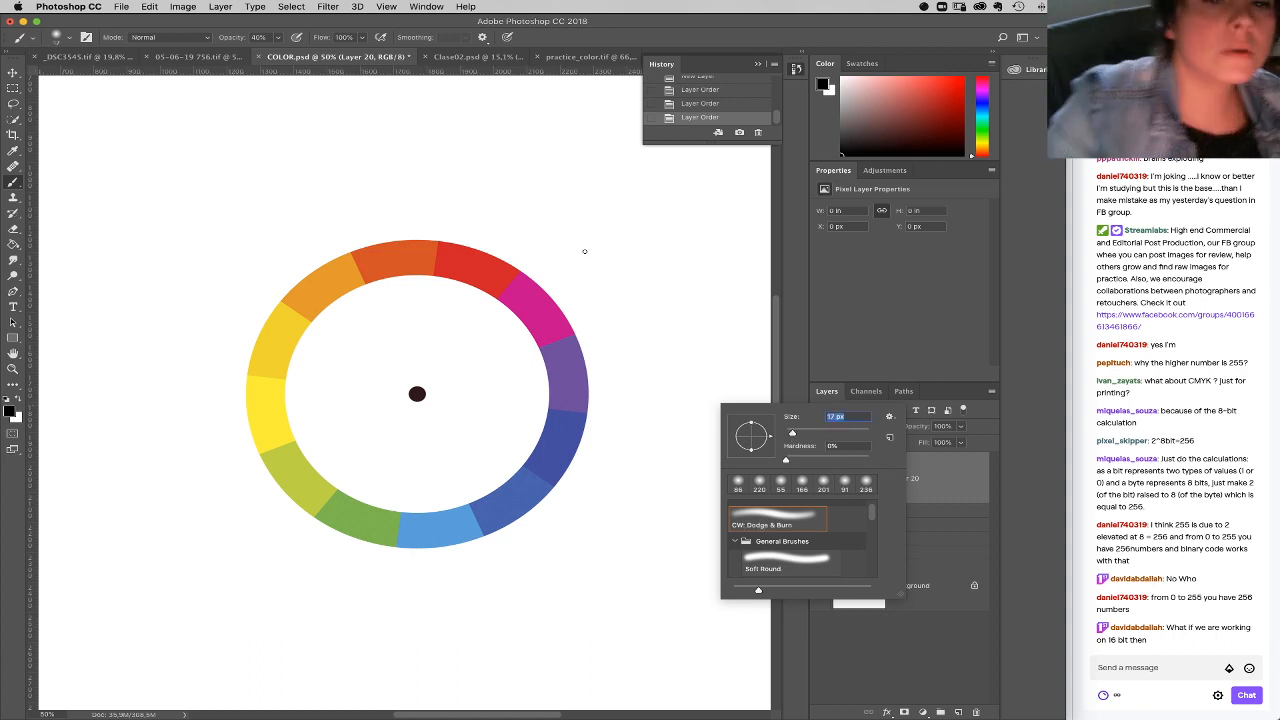
click(639, 281)
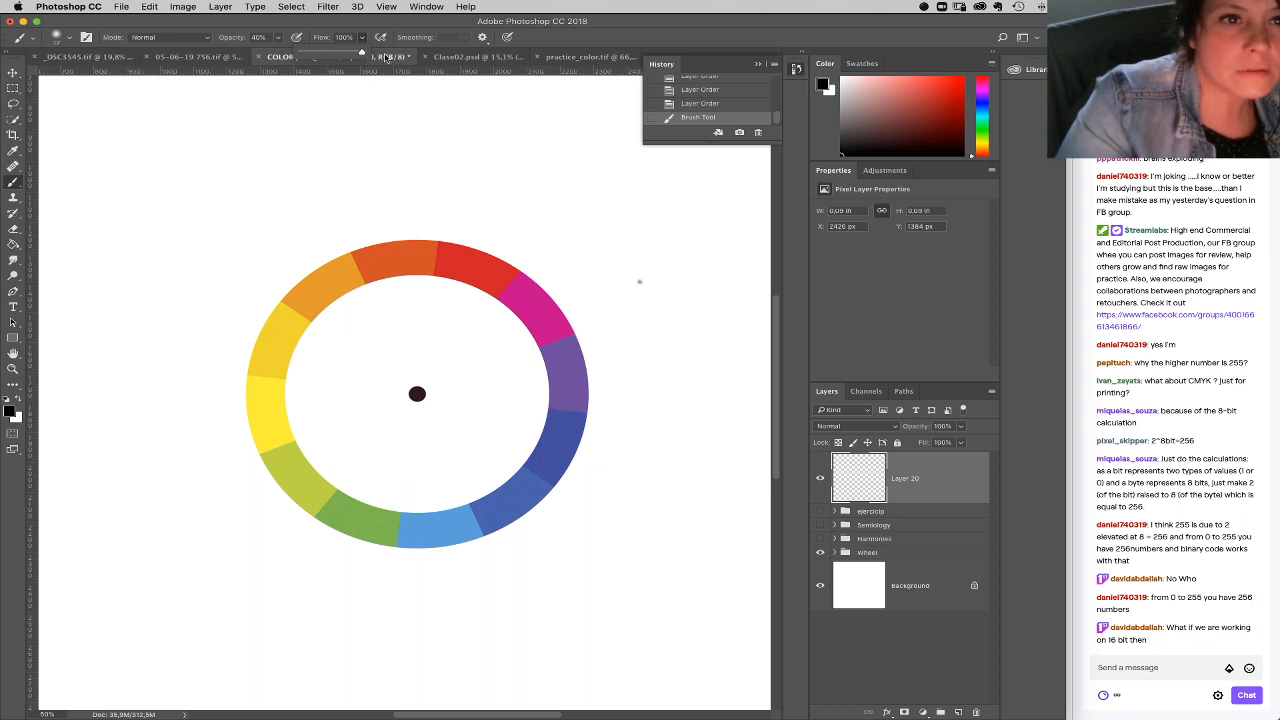
Step: Sketch an outline around the orange-to-purple section of the wheel, and retrace it with the brush at 100% opacity
drag(329, 206, 376, 316)
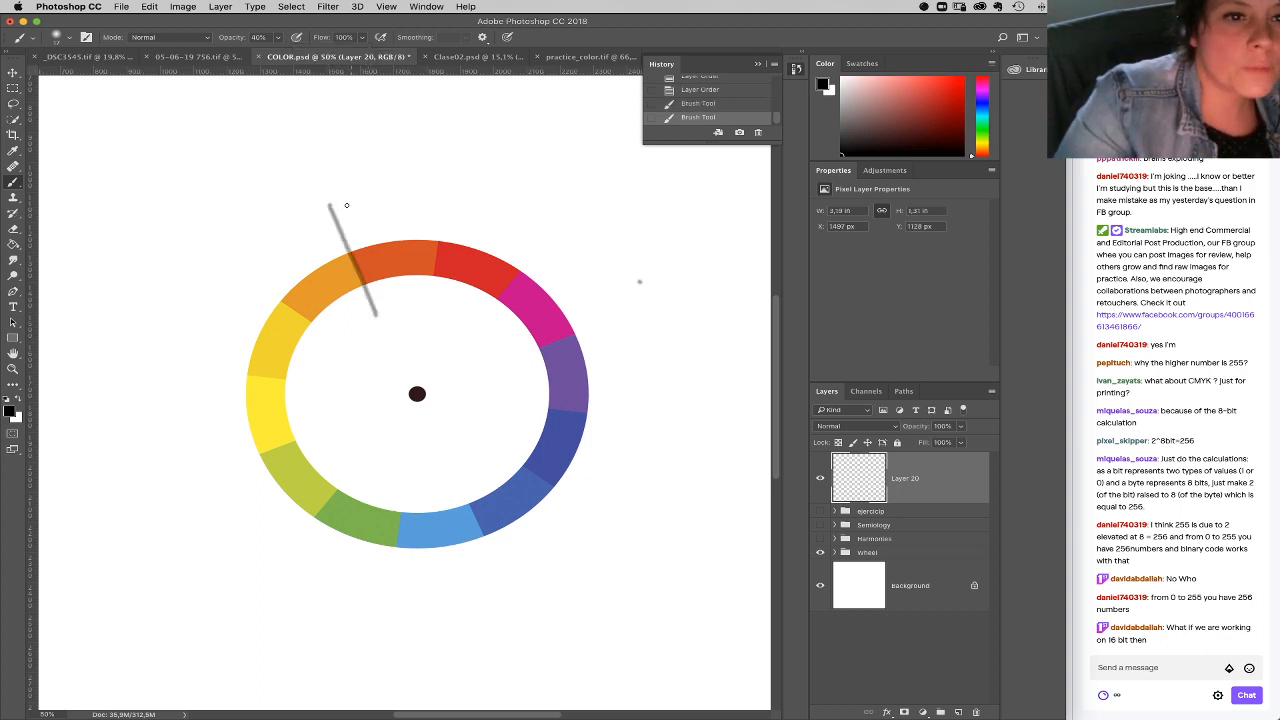
mouse_move(330, 203)
mouse_down()
mouse_move(436, 206)
mouse_move(545, 243)
mouse_move(607, 341)
mouse_move(630, 414)
mouse_move(555, 412)
mouse_up()
key(0)
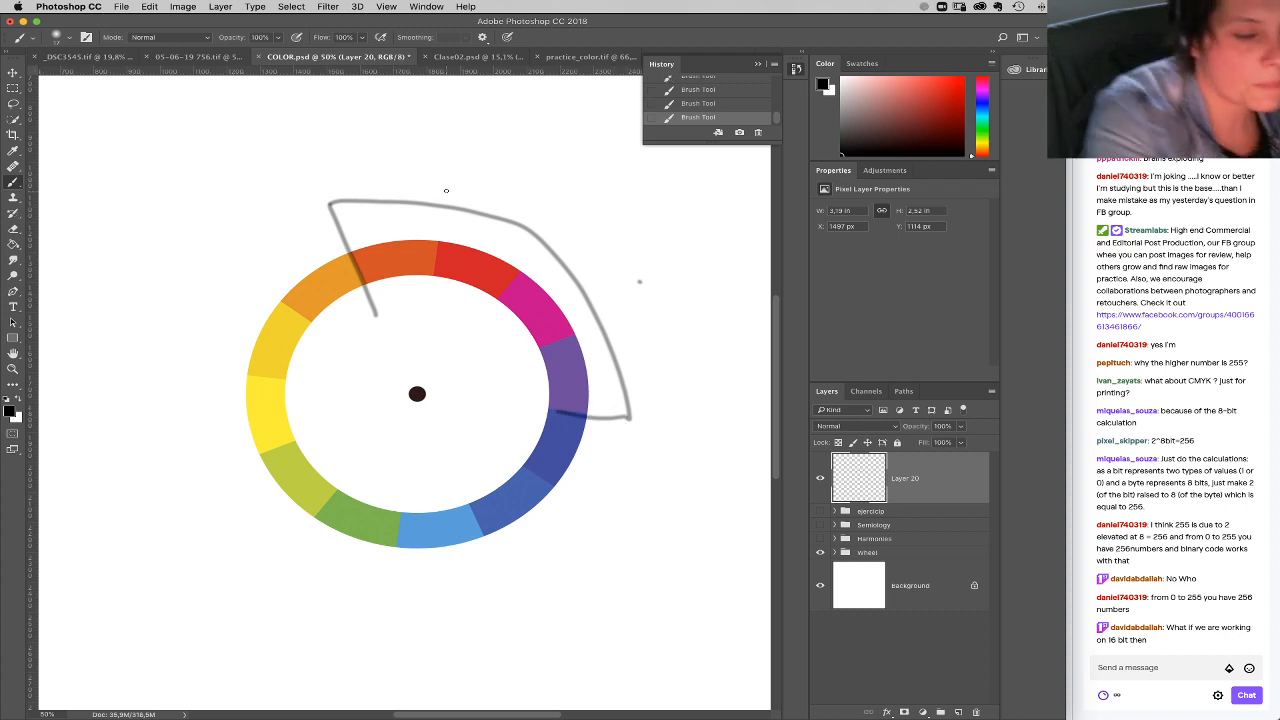
mouse_move(376, 316)
mouse_down()
mouse_move(329, 206)
mouse_move(423, 196)
mouse_move(546, 252)
mouse_move(604, 424)
mouse_move(548, 408)
mouse_up()
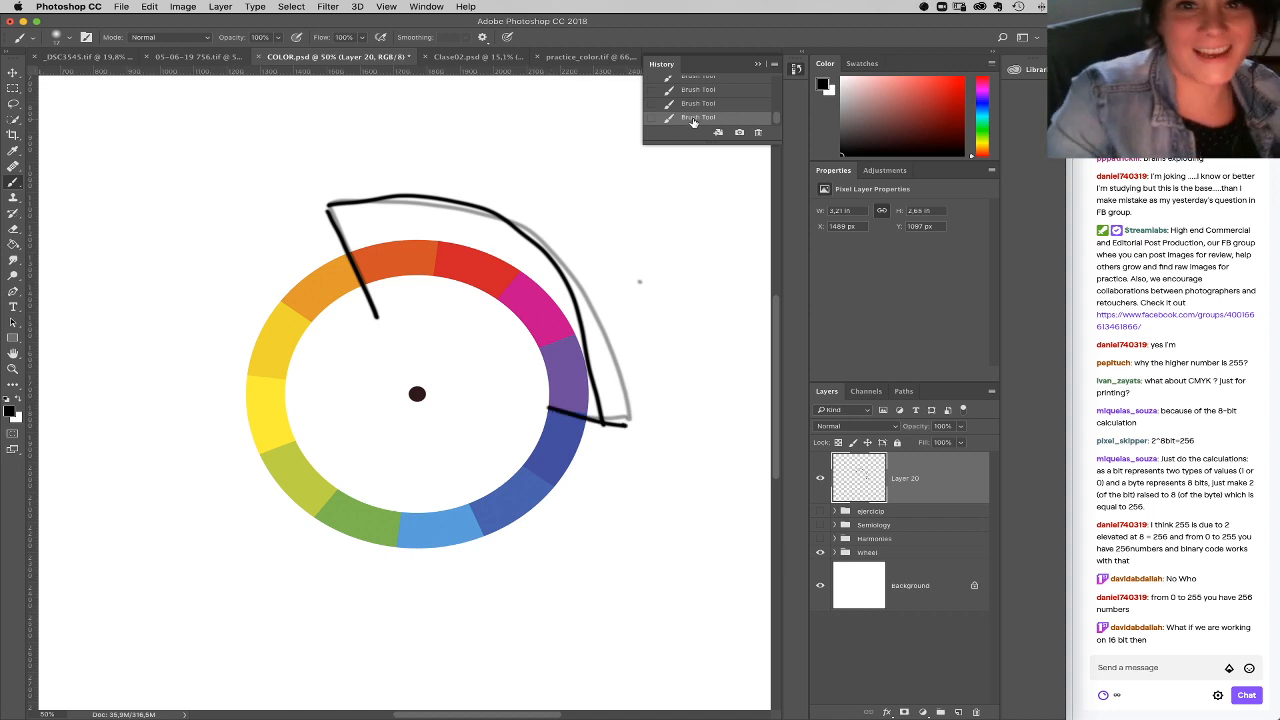
Step: Undo the outline strokes back to the first short line at the orange section's boundary
scroll(780, 121, up, 1)
click(726, 107)
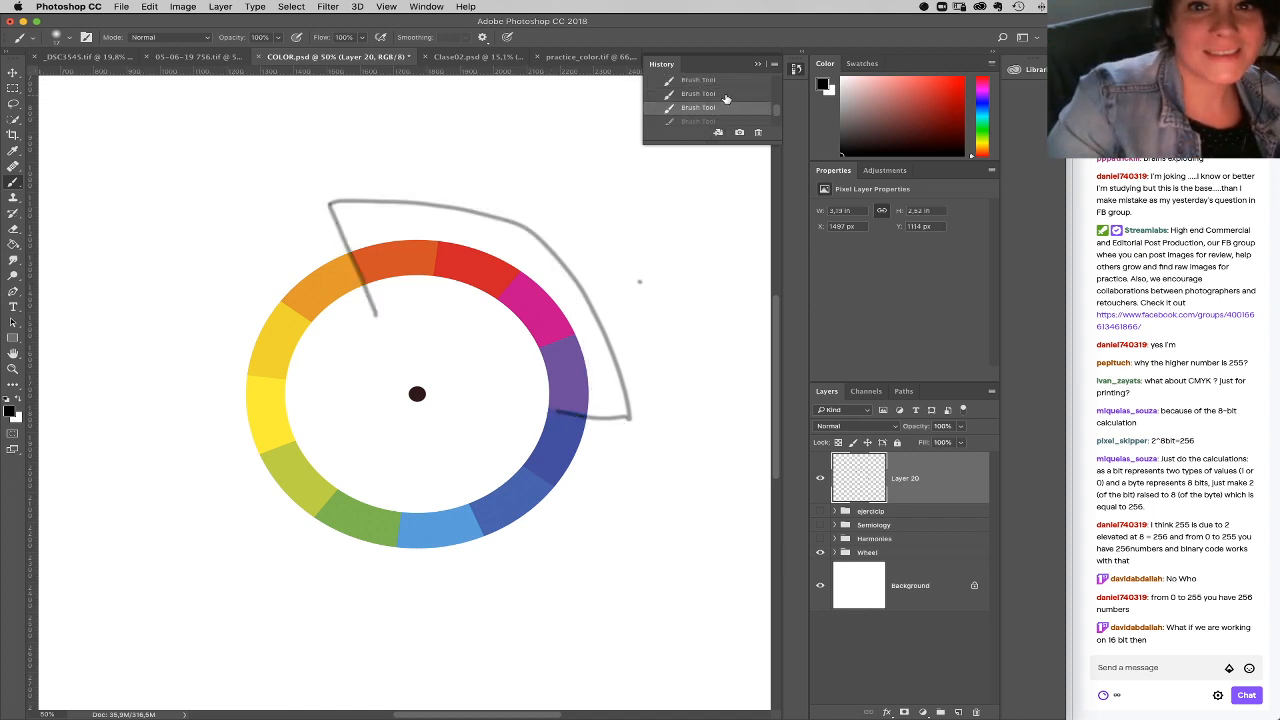
click(726, 94)
click(726, 80)
Step: Outline the orange-to-purple section of the wheel in solid black and handwrite the label RED above it
mouse_move(378, 316)
mouse_down()
mouse_move(340, 200)
mouse_move(421, 197)
mouse_move(569, 282)
mouse_move(620, 446)
mouse_up()
drag(546, 408, 628, 405)
mouse_move(490, 160)
mouse_down()
mouse_move(528, 192)
mouse_move(545, 171)
mouse_move(572, 195)
mouse_up()
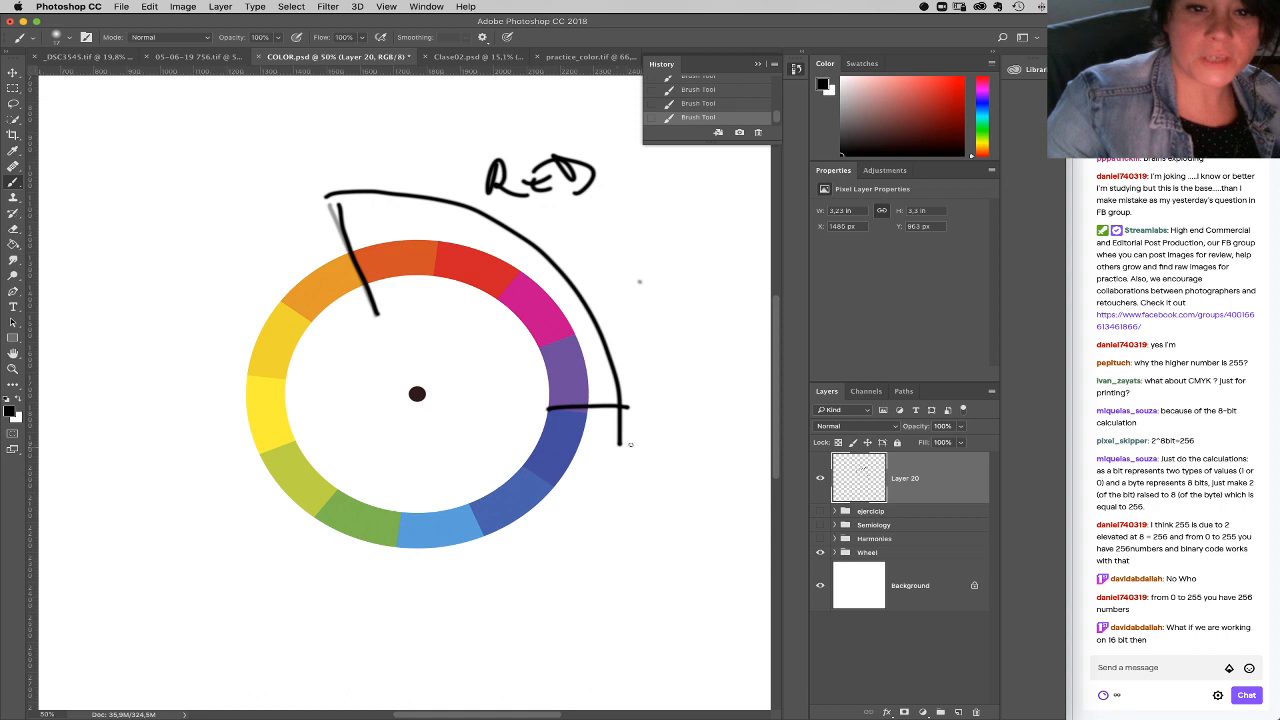
Step: Outline the dark-blue-to-light-blue section of the wheel and the overlapping light-blue-to-yellow-green section in black
mouse_move(626, 410)
mouse_down()
mouse_move(604, 475)
mouse_move(543, 534)
mouse_move(472, 562)
mouse_move(410, 565)
mouse_up()
mouse_move(392, 512)
mouse_down()
mouse_move(395, 565)
mouse_move(436, 562)
mouse_up()
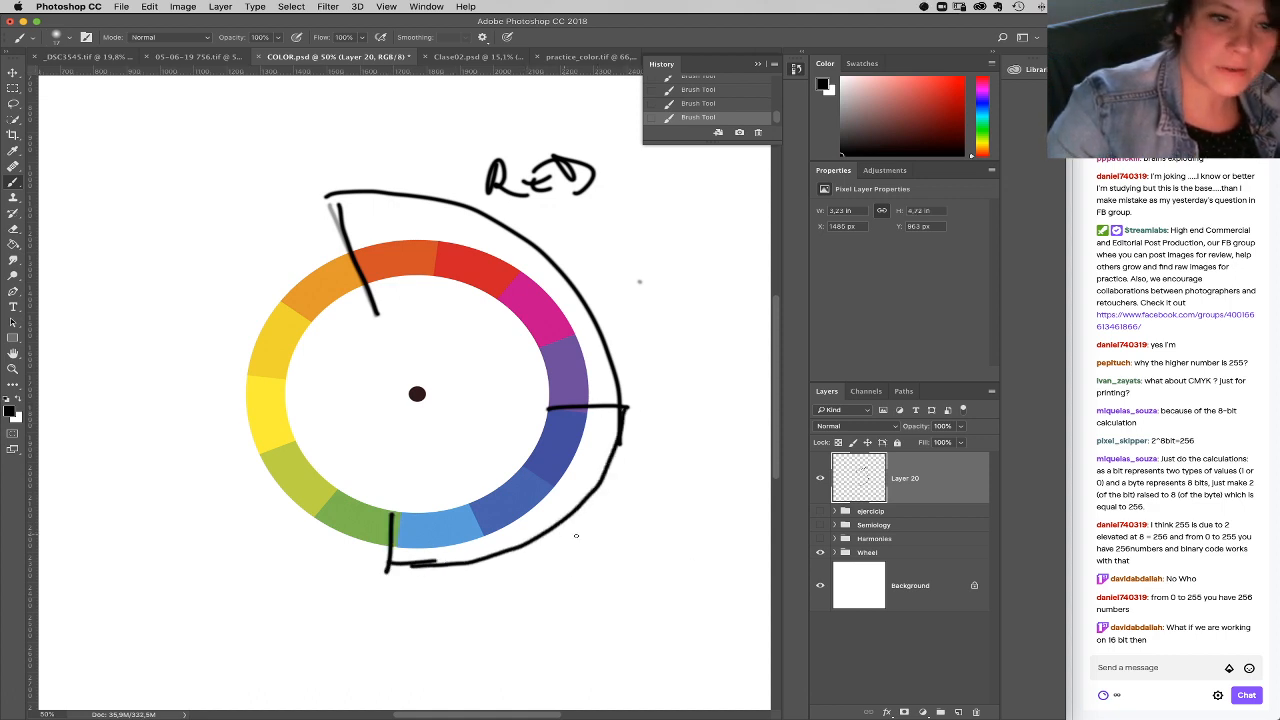
mouse_move(470, 513)
mouse_down()
mouse_move(484, 589)
mouse_move(377, 602)
mouse_move(258, 538)
mouse_move(223, 468)
mouse_move(306, 444)
mouse_up()
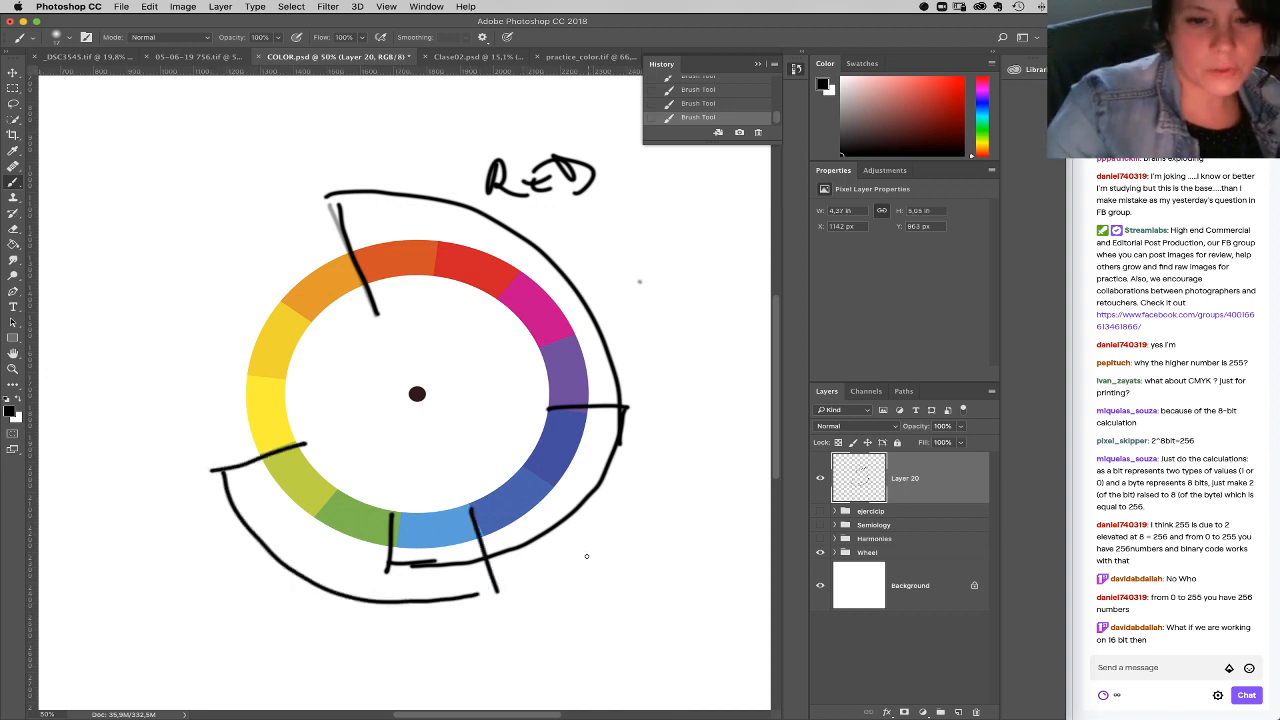
Step: Sweep wide arcs above the red range, extend its outline around the light orange segment, and hide Layer 20
mouse_move(302, 182)
mouse_down()
mouse_move(477, 169)
mouse_move(639, 268)
mouse_move(684, 392)
mouse_move(672, 414)
mouse_move(653, 352)
mouse_move(534, 203)
mouse_move(315, 157)
mouse_move(521, 181)
mouse_move(699, 364)
mouse_move(695, 400)
mouse_up()
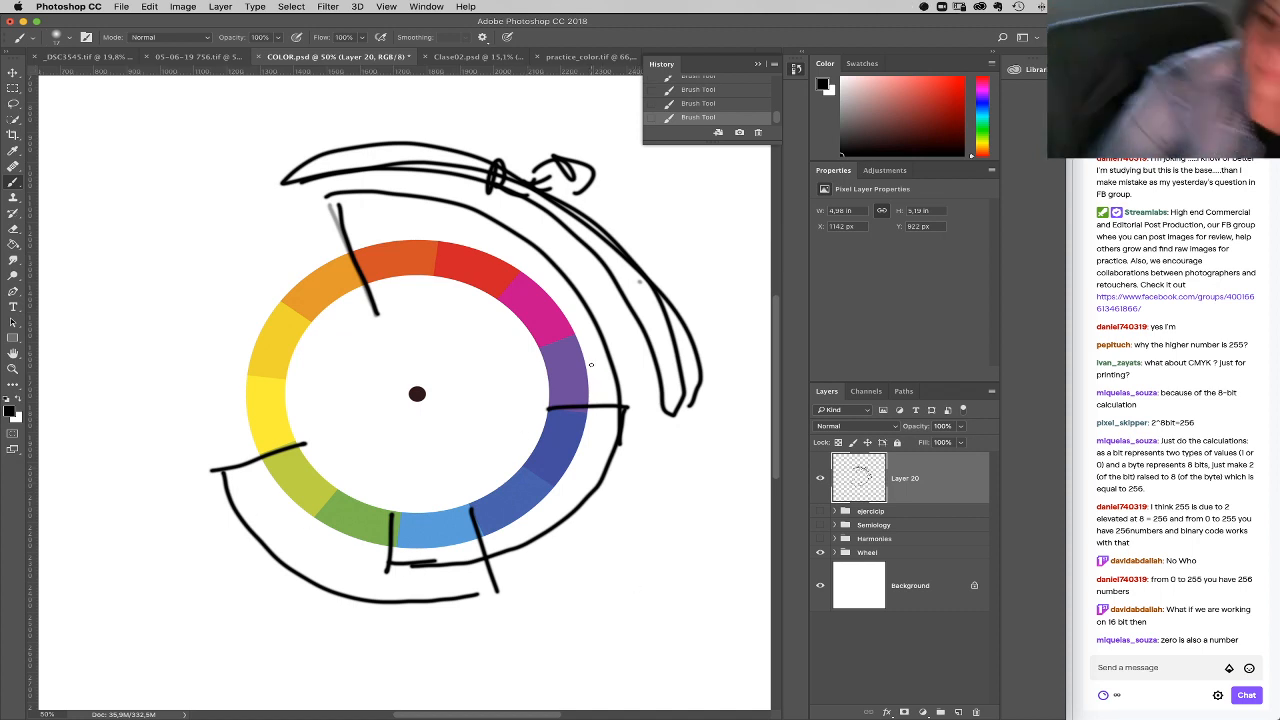
mouse_move(326, 188)
mouse_down()
mouse_move(240, 250)
mouse_move(340, 338)
mouse_up()
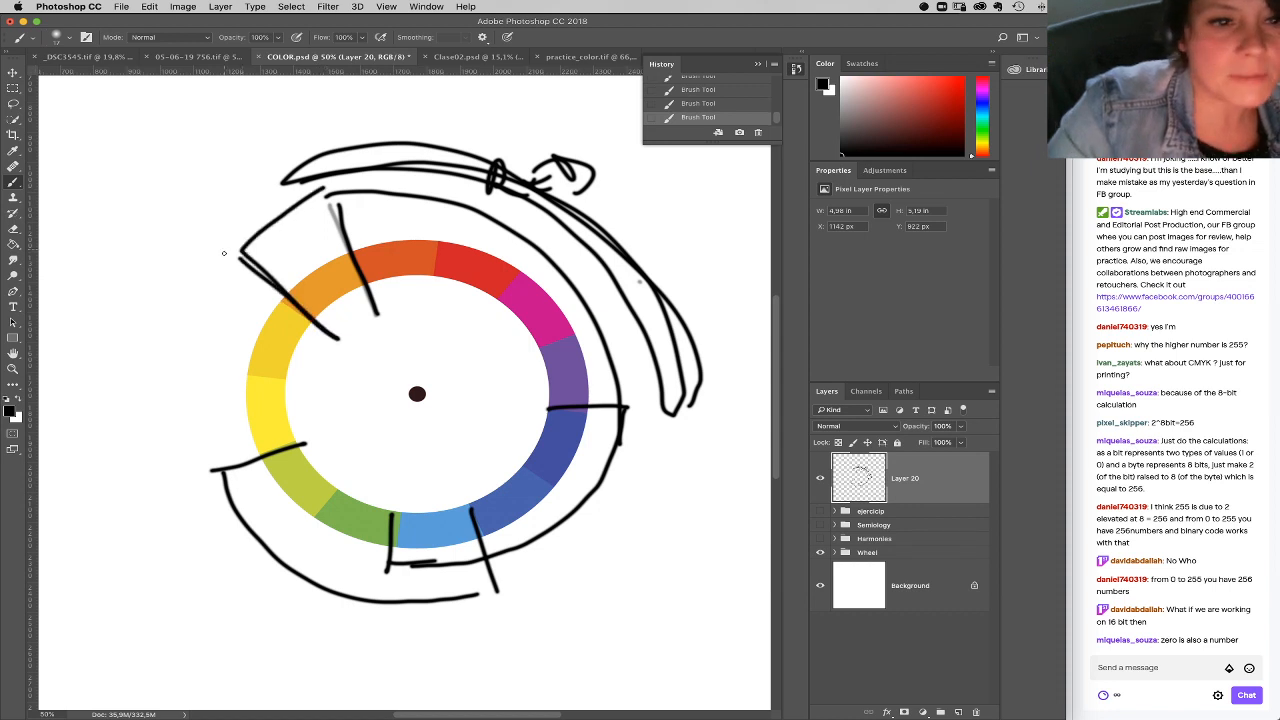
click(821, 477)
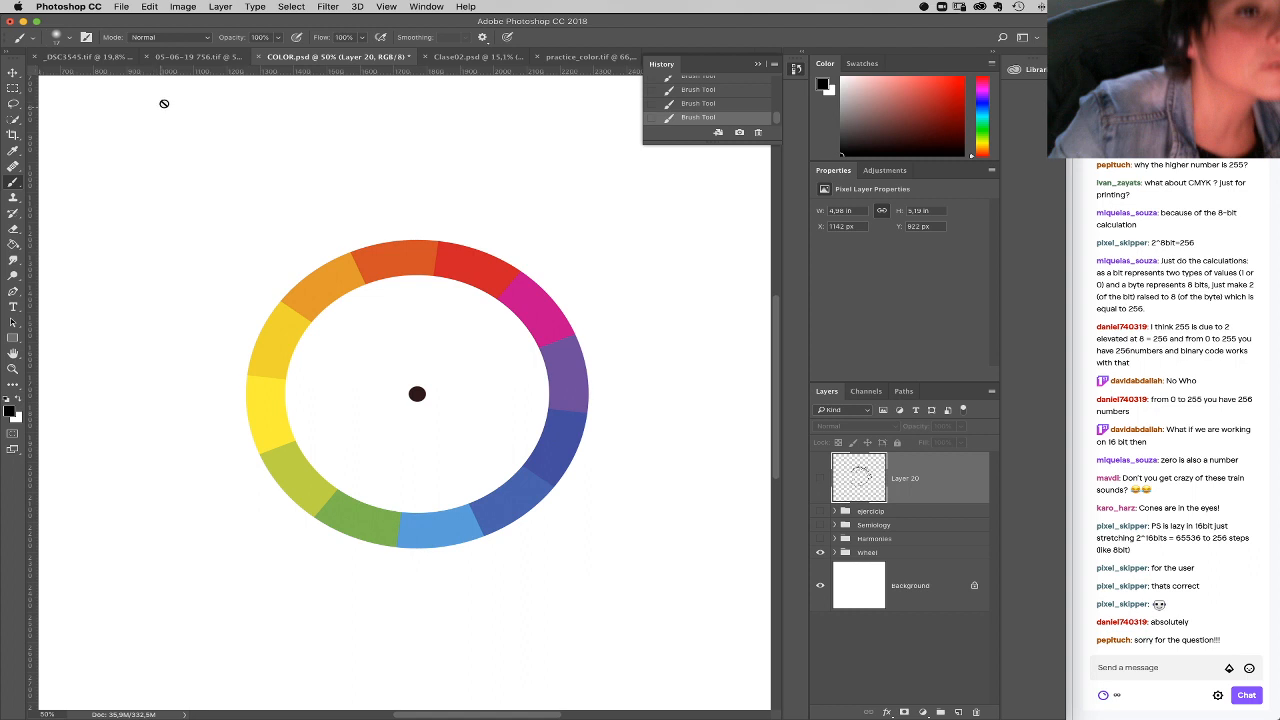
click(121, 7)
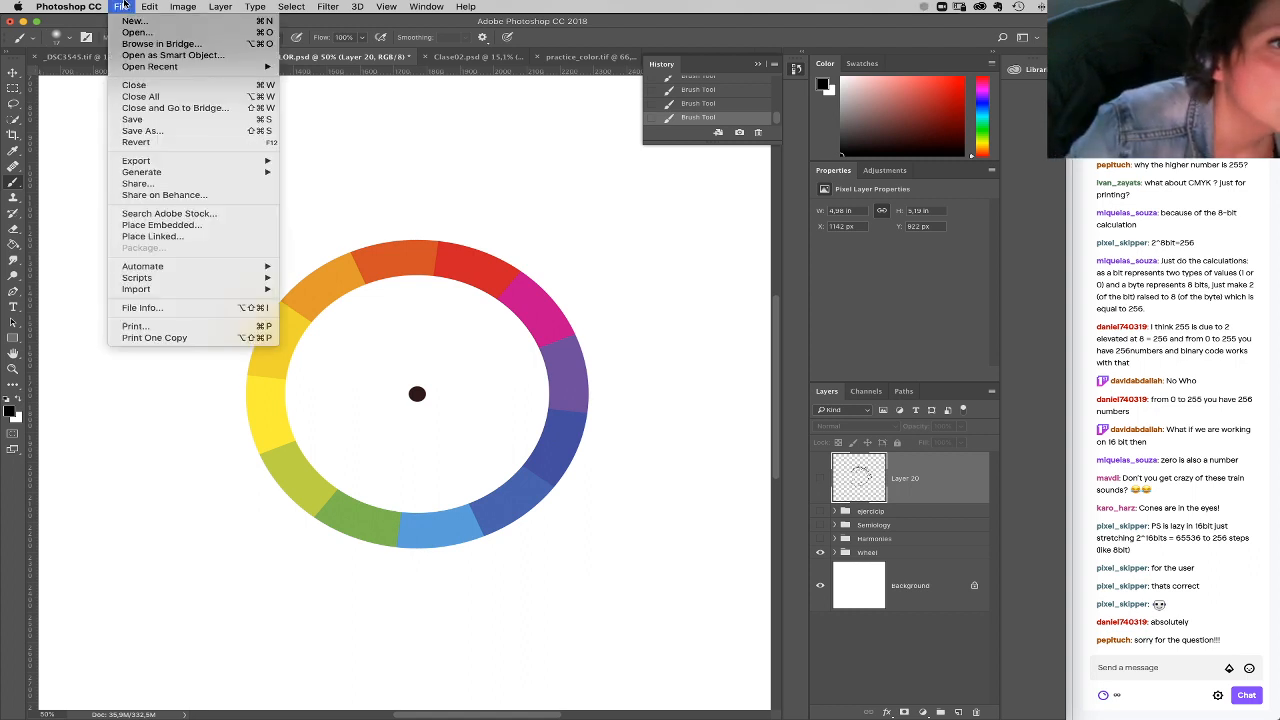
click(150, 38)
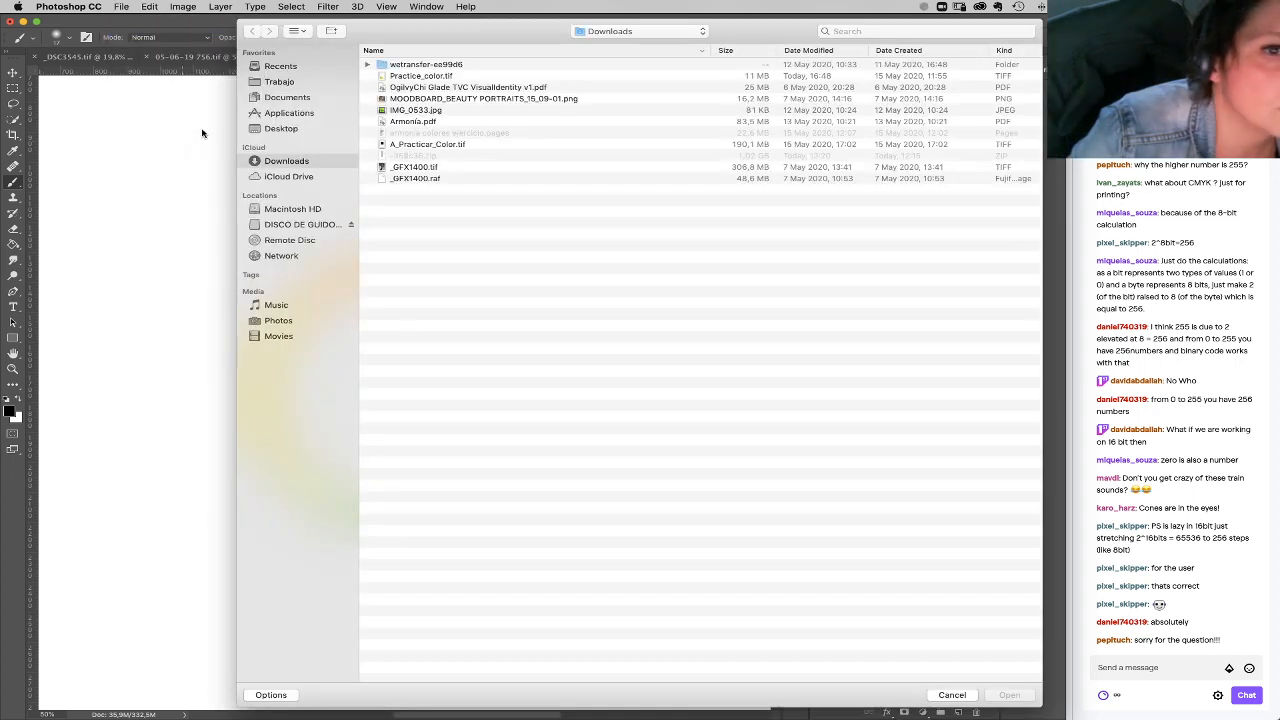
click(952, 695)
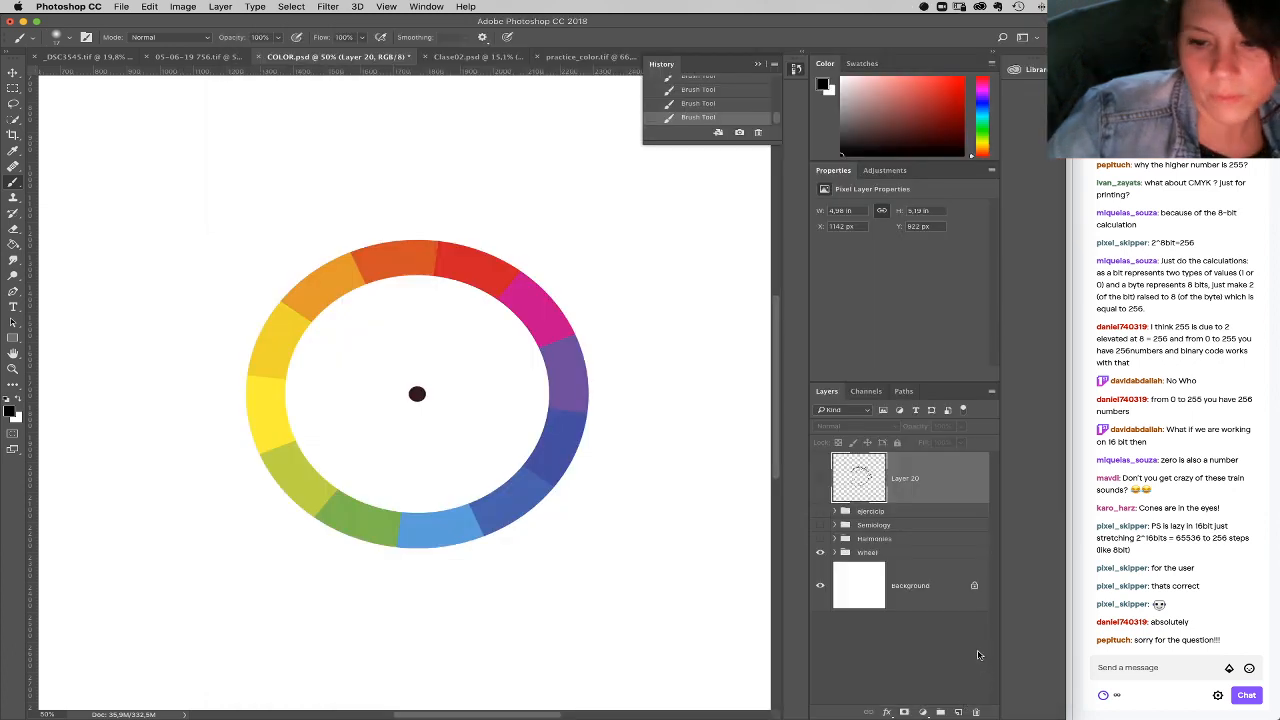
Step: Look through the layers in the Semiology group, and search this Mac for a "straberry" image to open
click(835, 525)
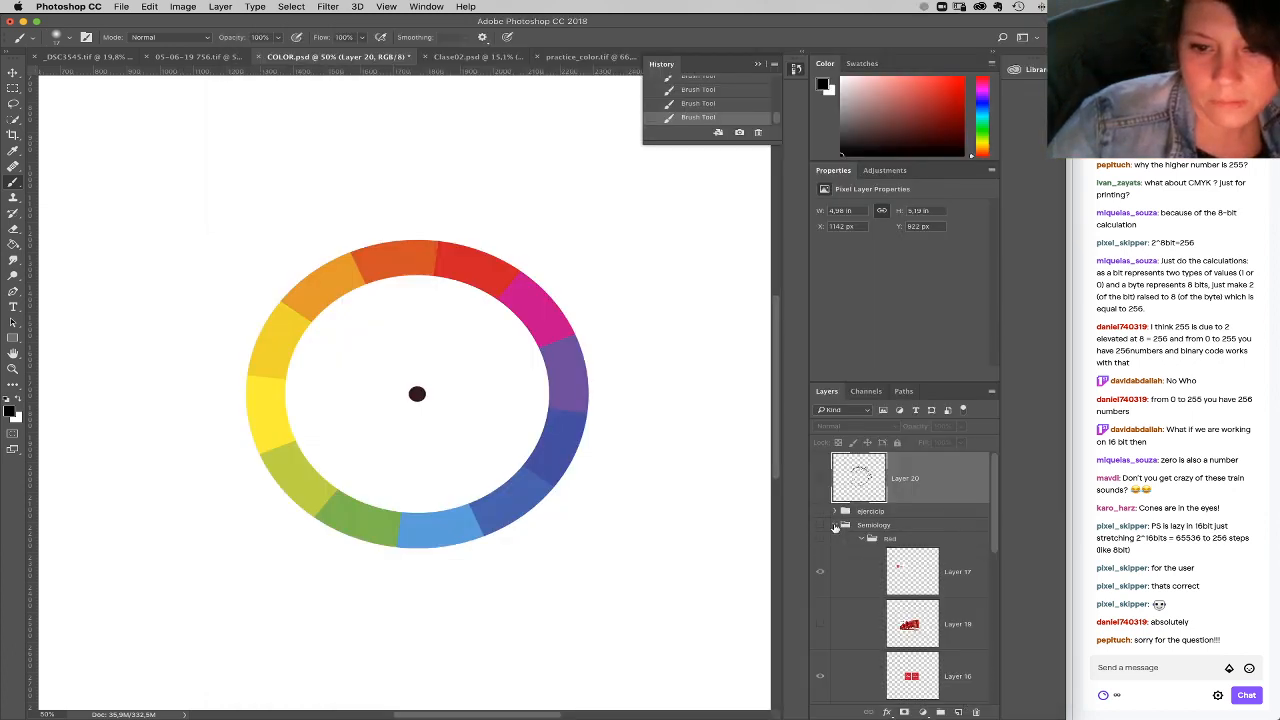
drag(995, 524, 990, 638)
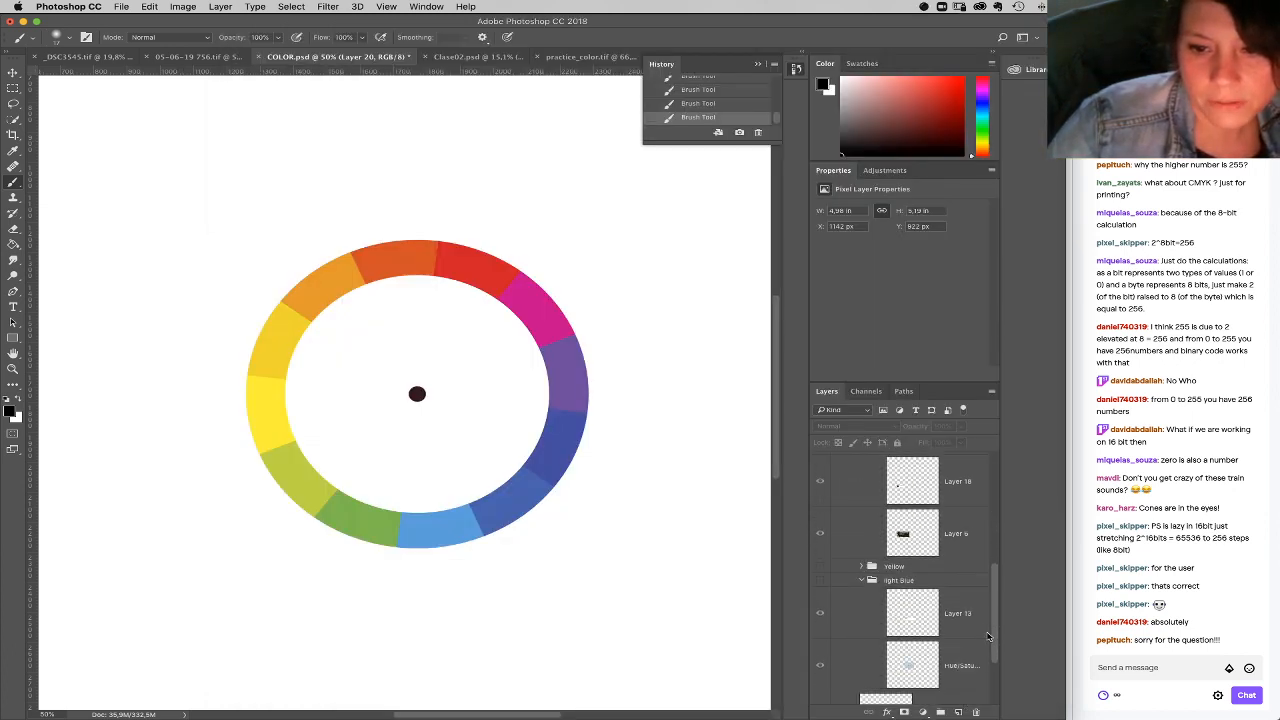
click(121, 7)
click(140, 46)
click(867, 31)
text(stra)
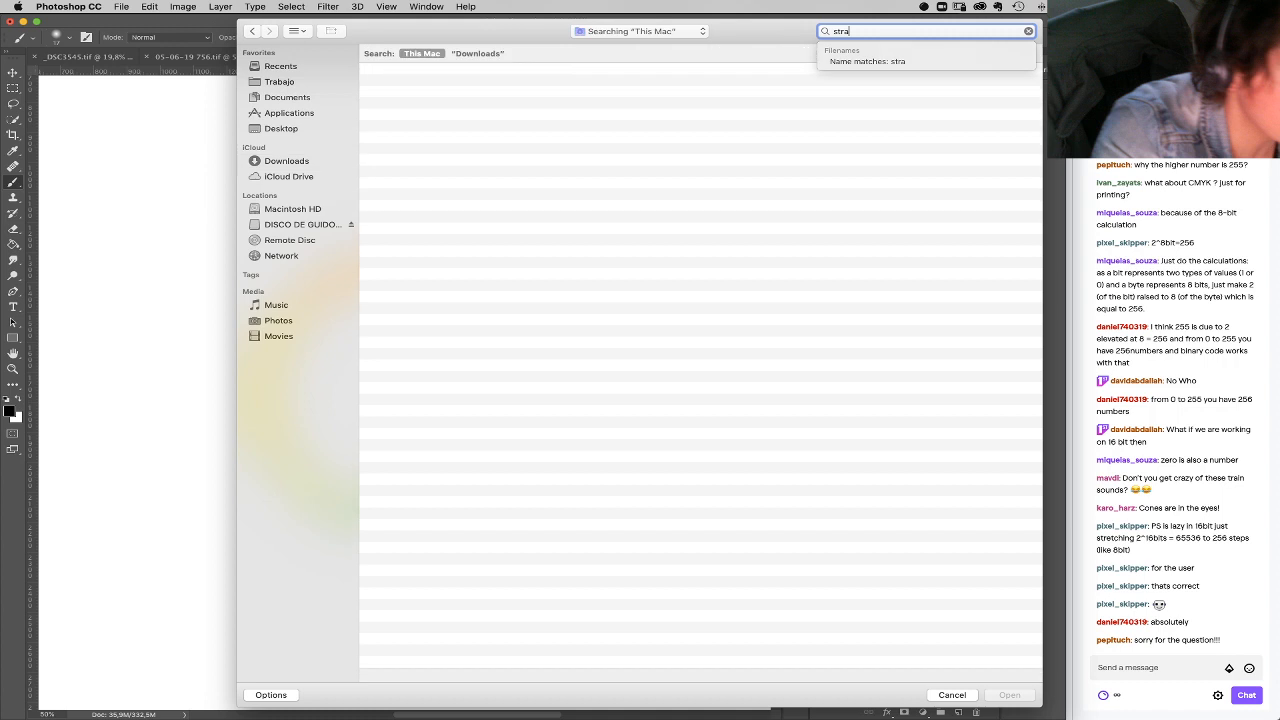
text(berry)
key(Return)
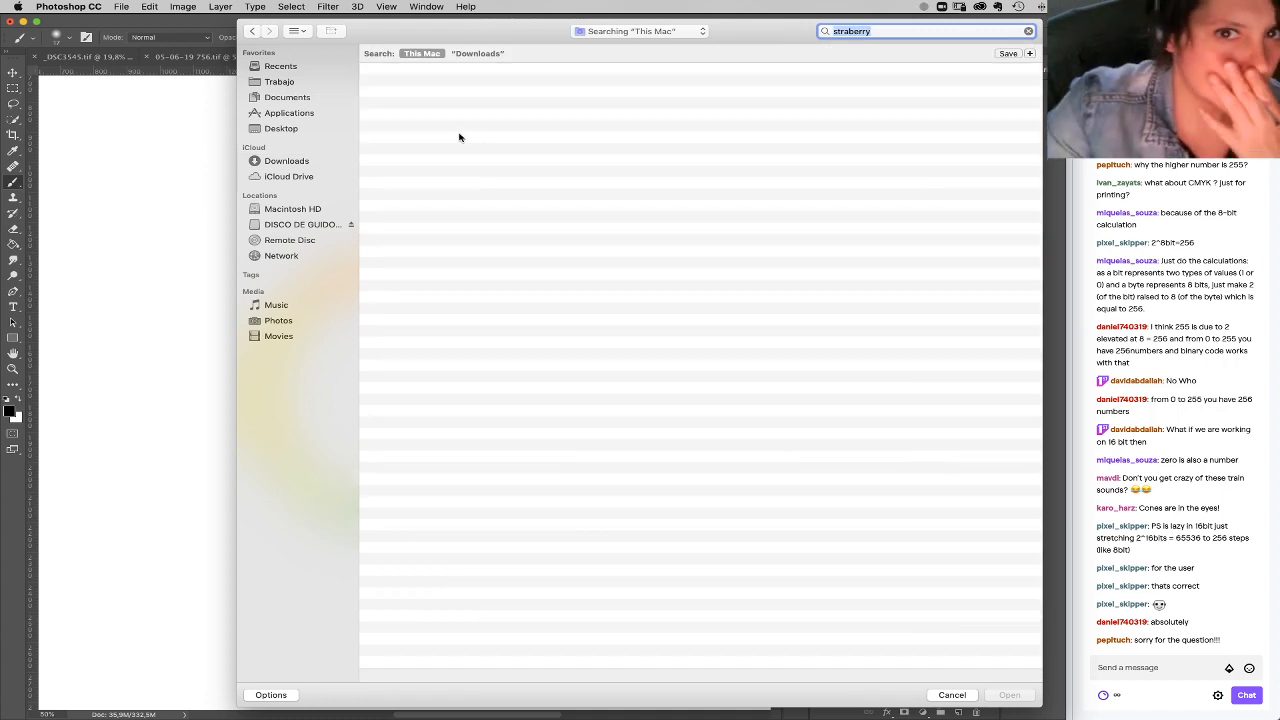
Step: Search this Mac for "frutilla" and open predador.jpg from the cosas visuales folder
text(frutilla)
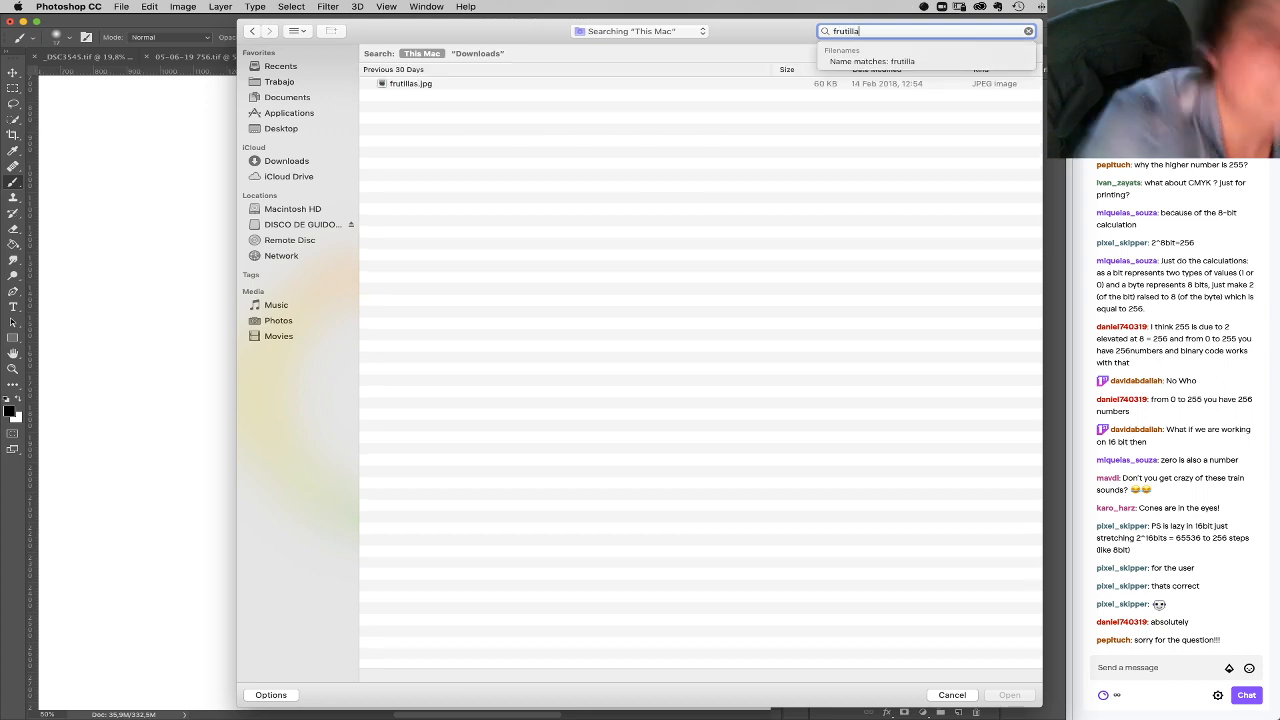
double_click(411, 85)
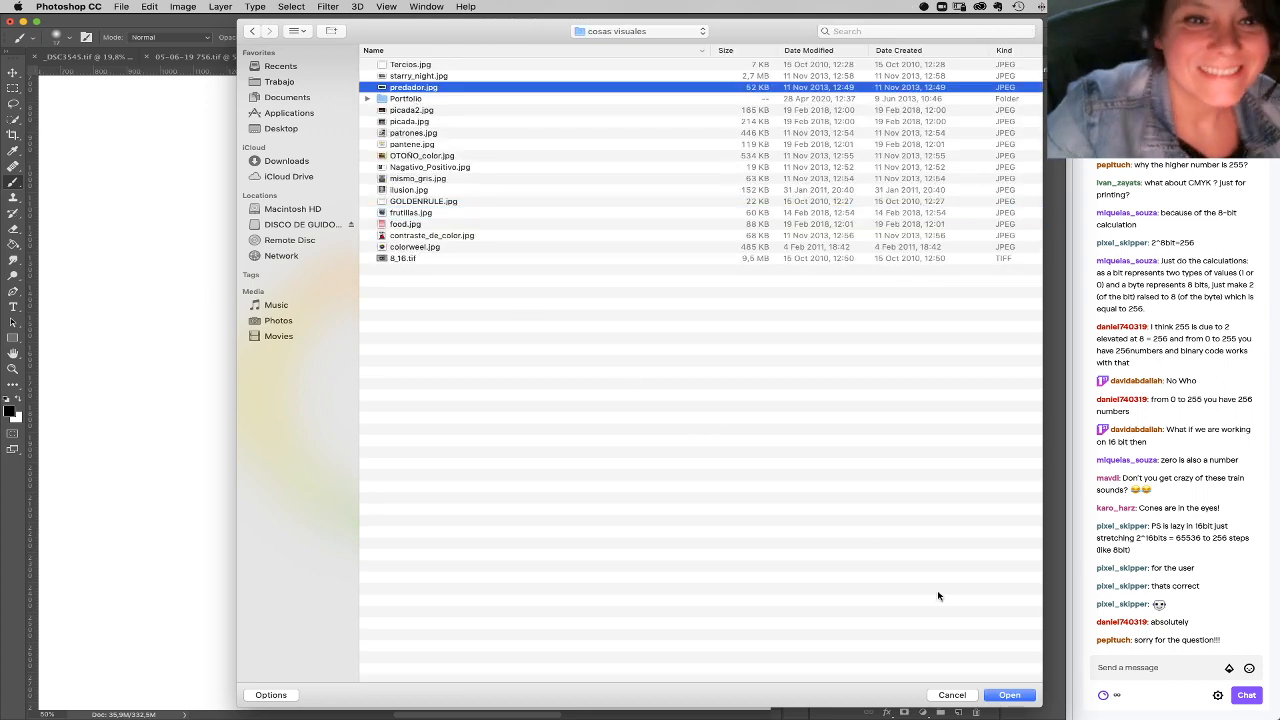
click(1009, 695)
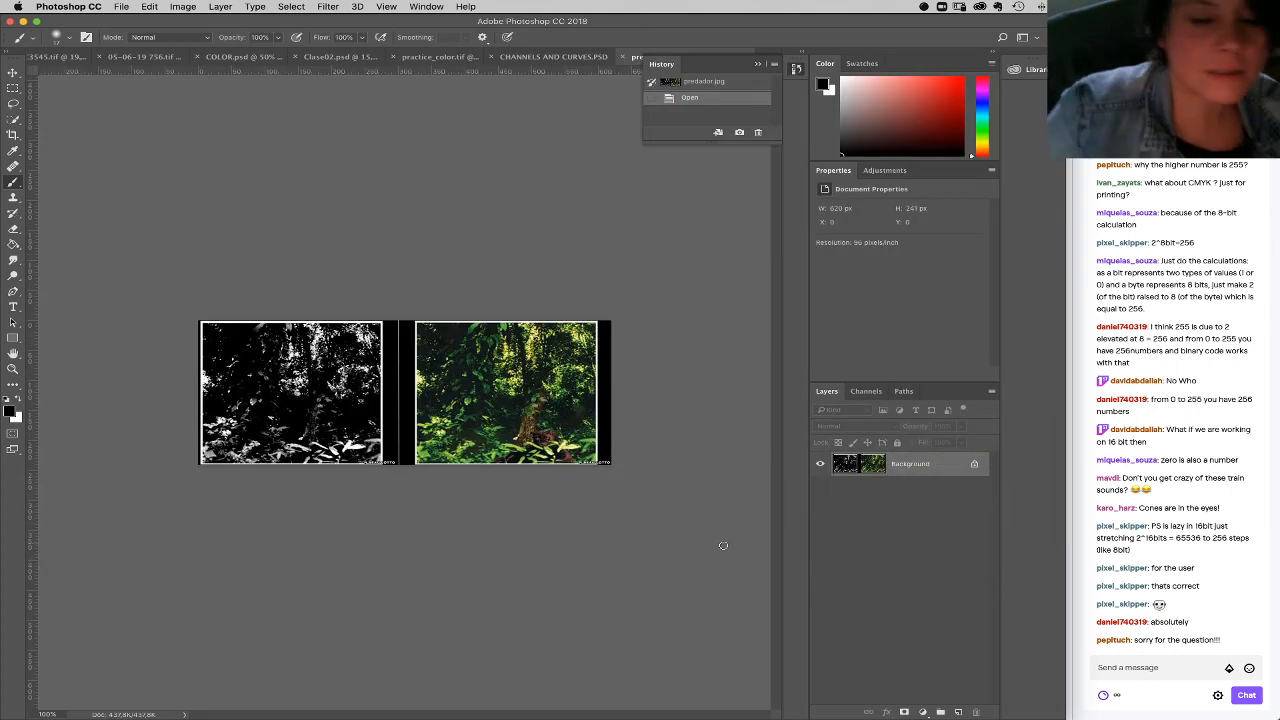
Step: Switch to Finder, search the recent files for "frut", and preview frutillas.jpg
click(298, 710)
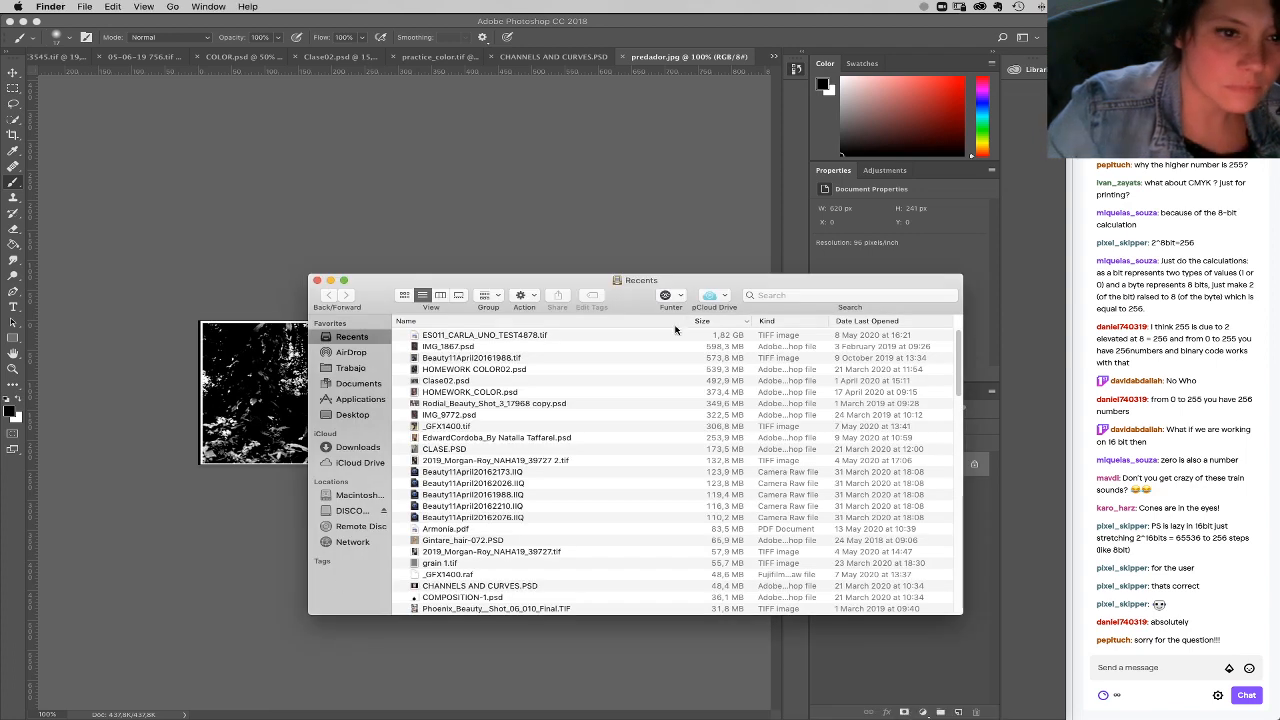
click(812, 295)
text(frut)
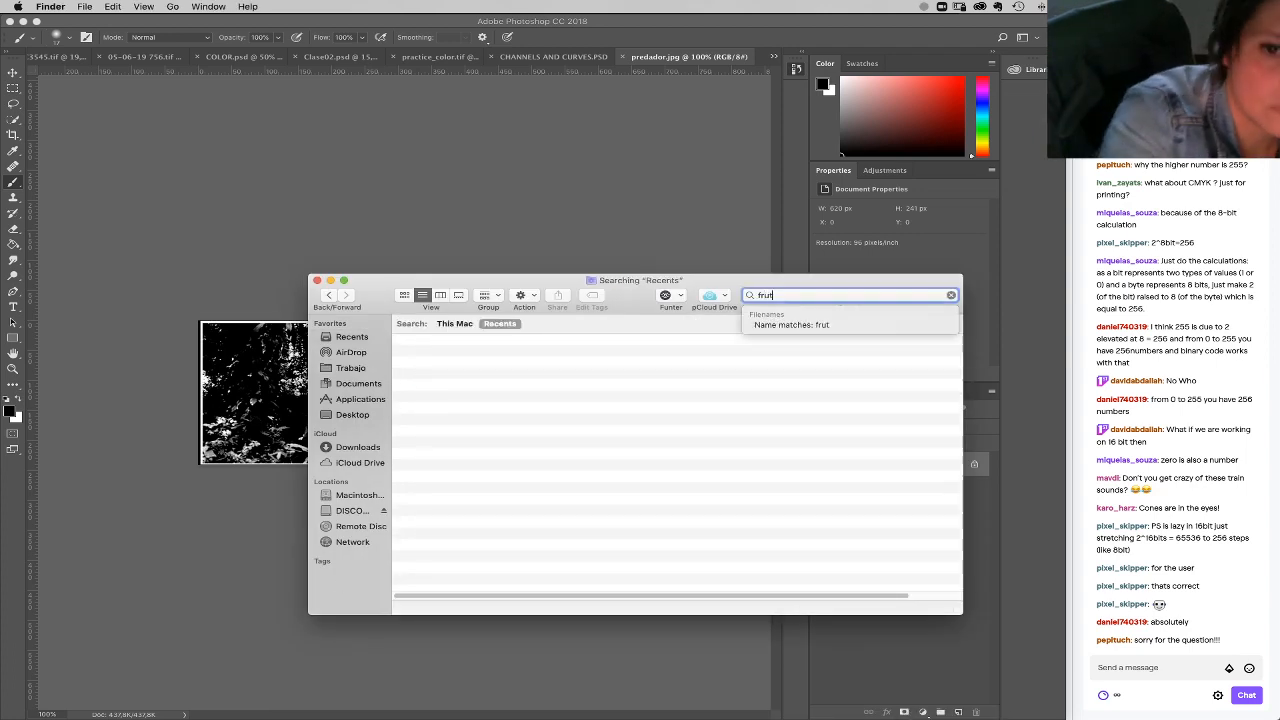
click(441, 354)
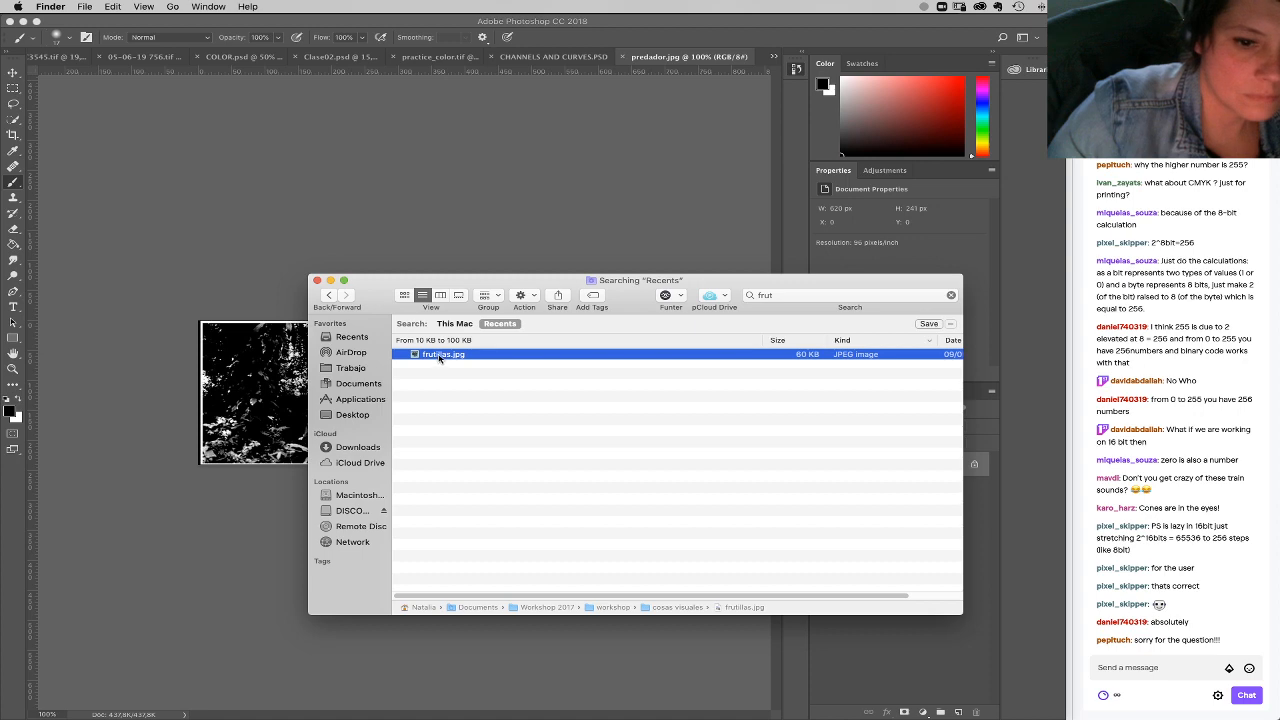
double_click(441, 356)
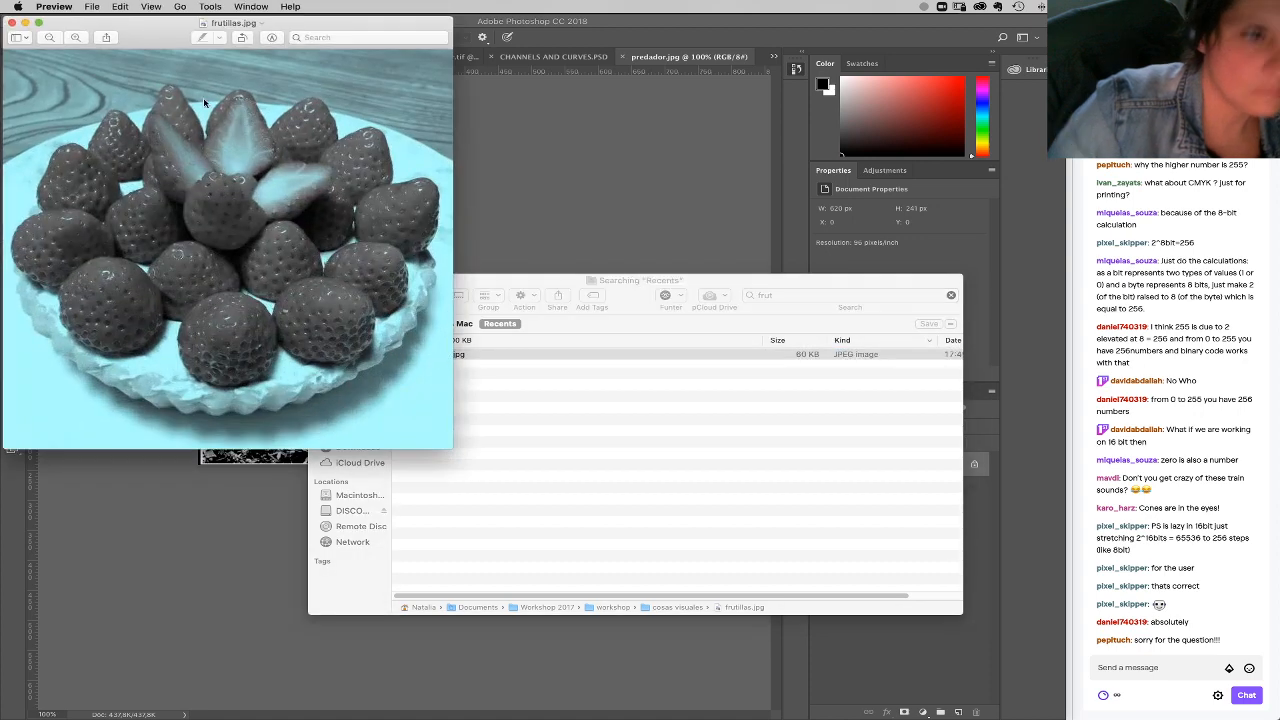
click(12, 23)
Step: Place frutillas.jpg in the predador.jpg document and crop the canvas to the placed layer's bounds
drag(431, 356, 274, 378)
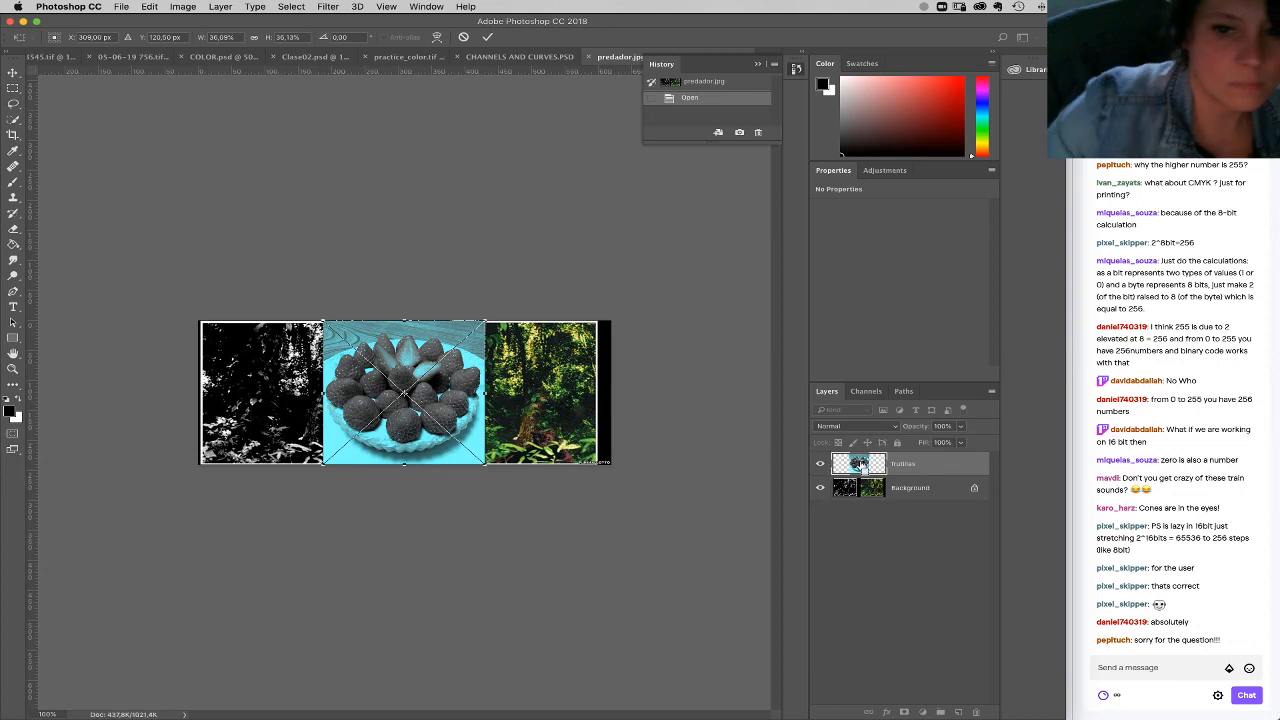
key(Return)
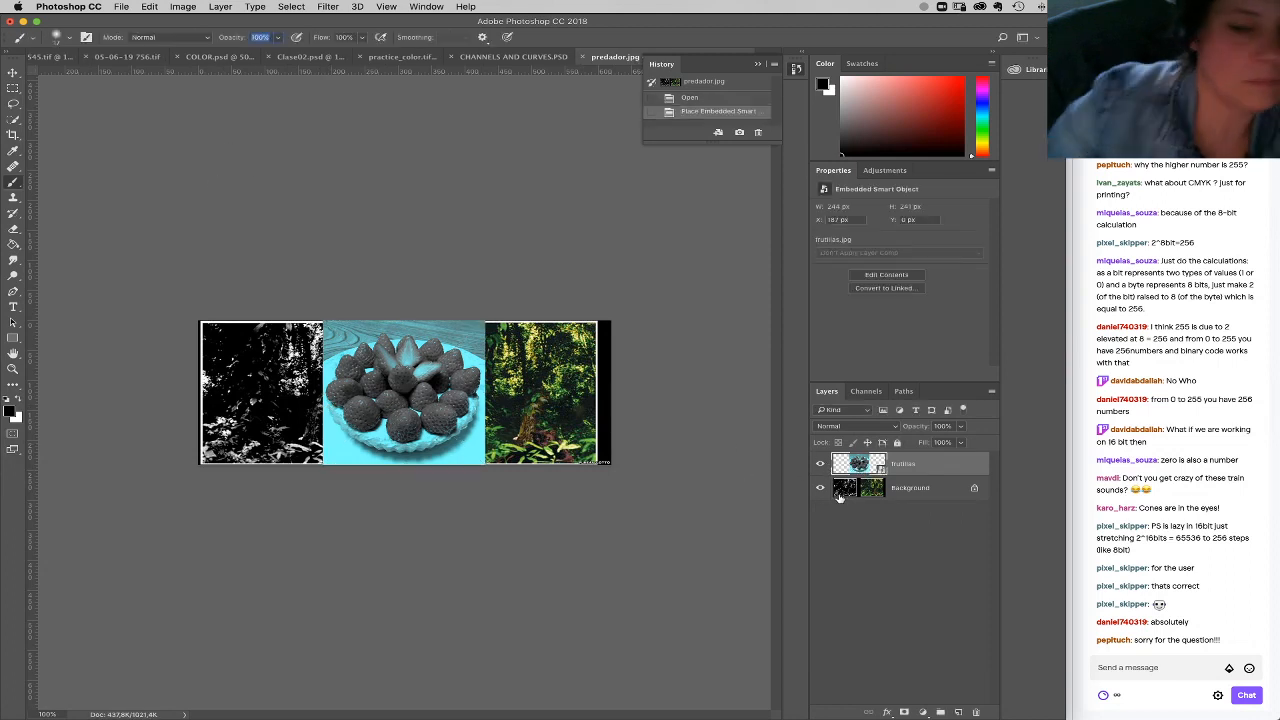
super+click(865, 466)
click(183, 6)
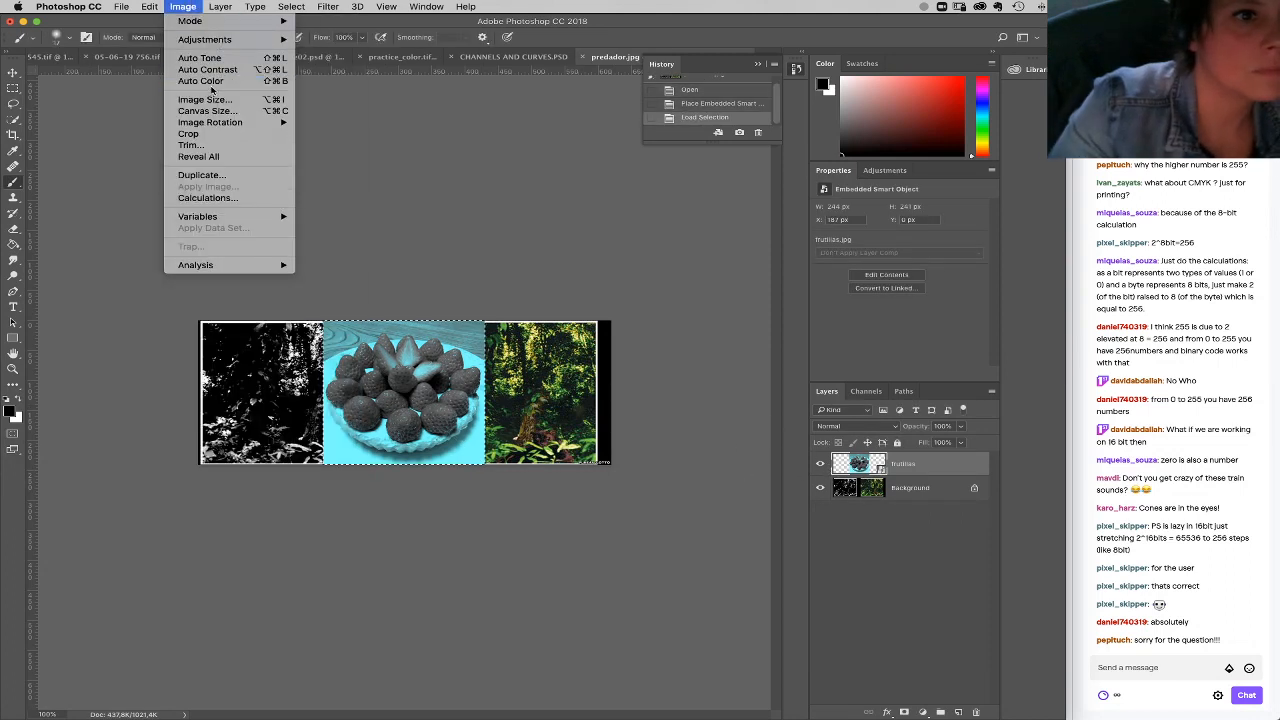
click(214, 137)
click(14, 370)
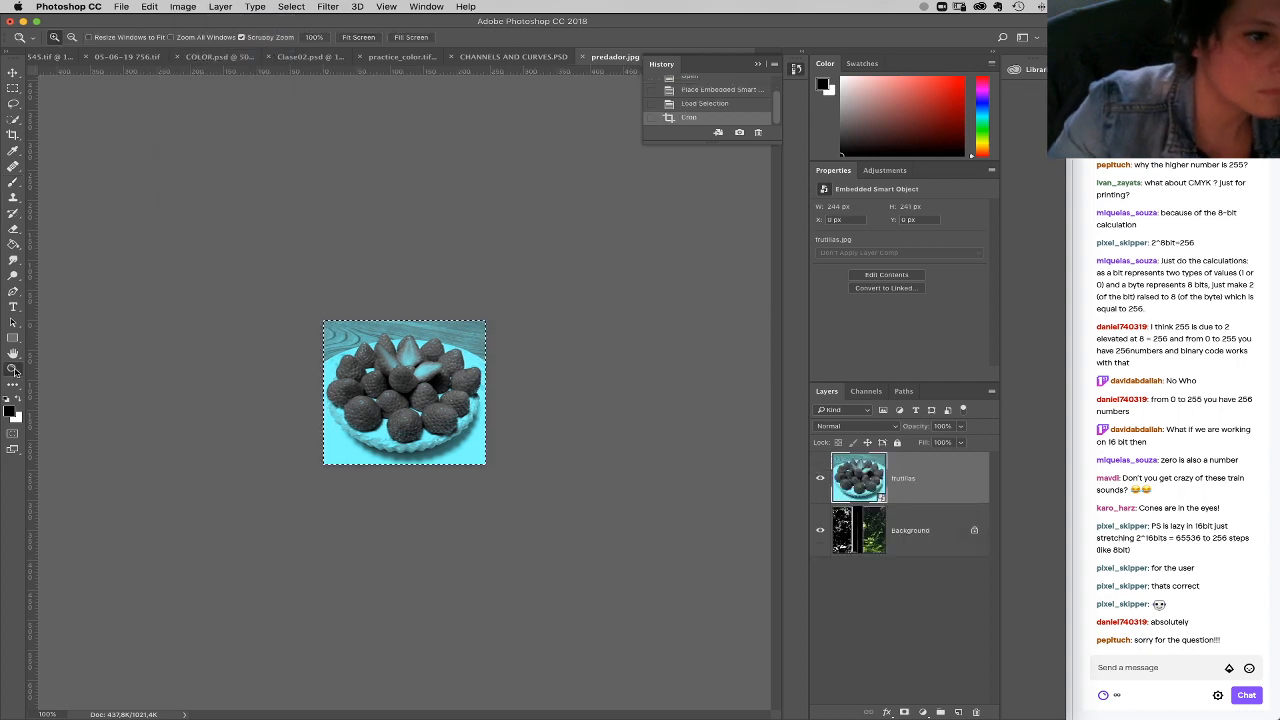
triple_click(439, 390)
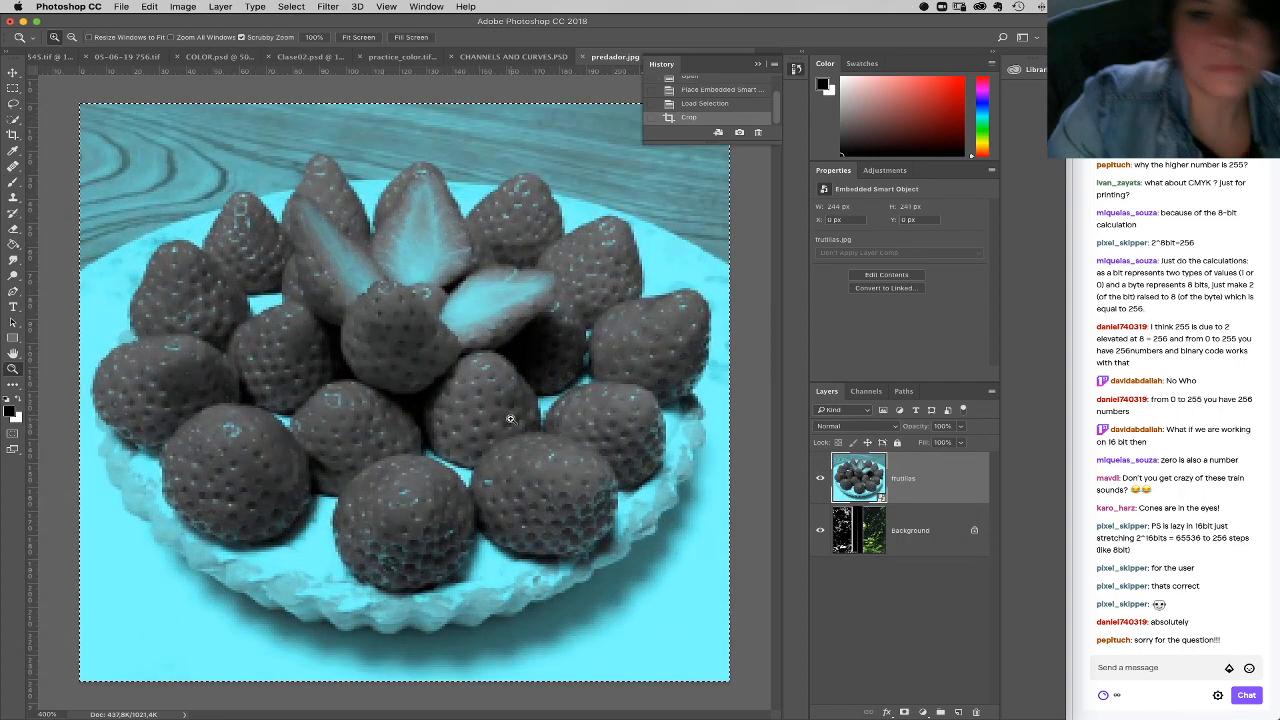
Step: Deselect the canvas and rasterize the frutillas layer
key(super+d)
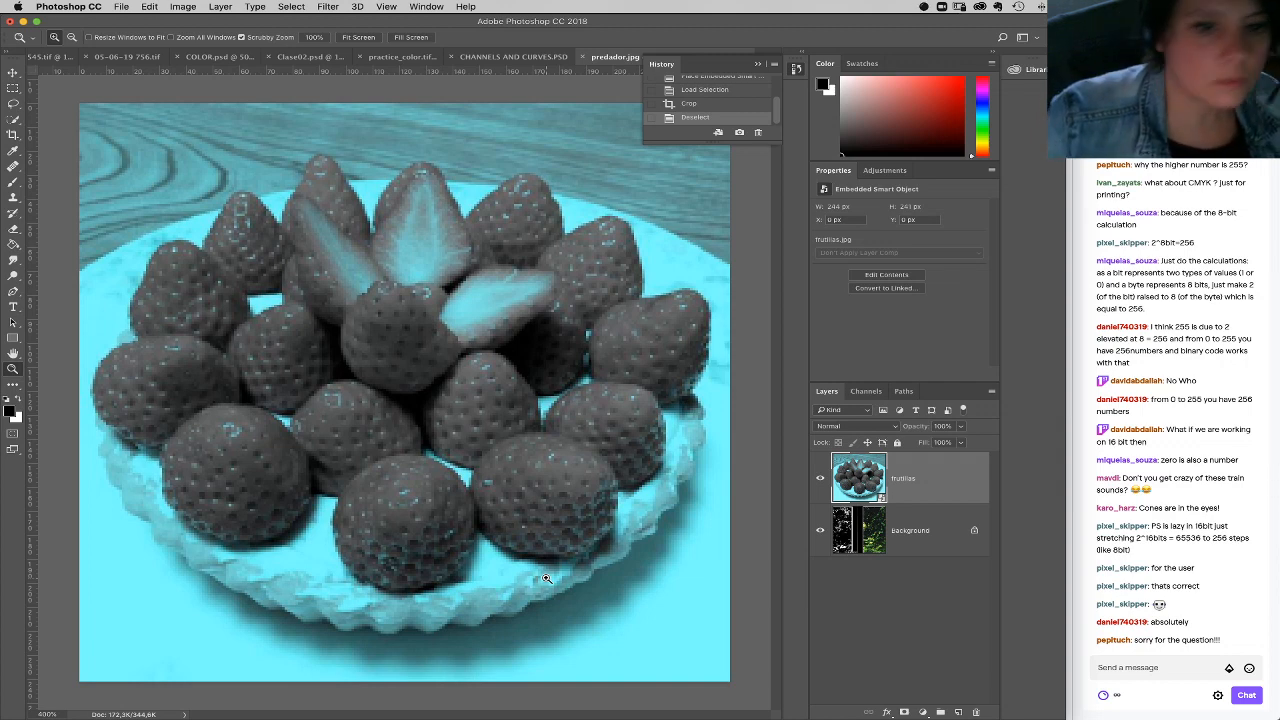
right_click(910, 494)
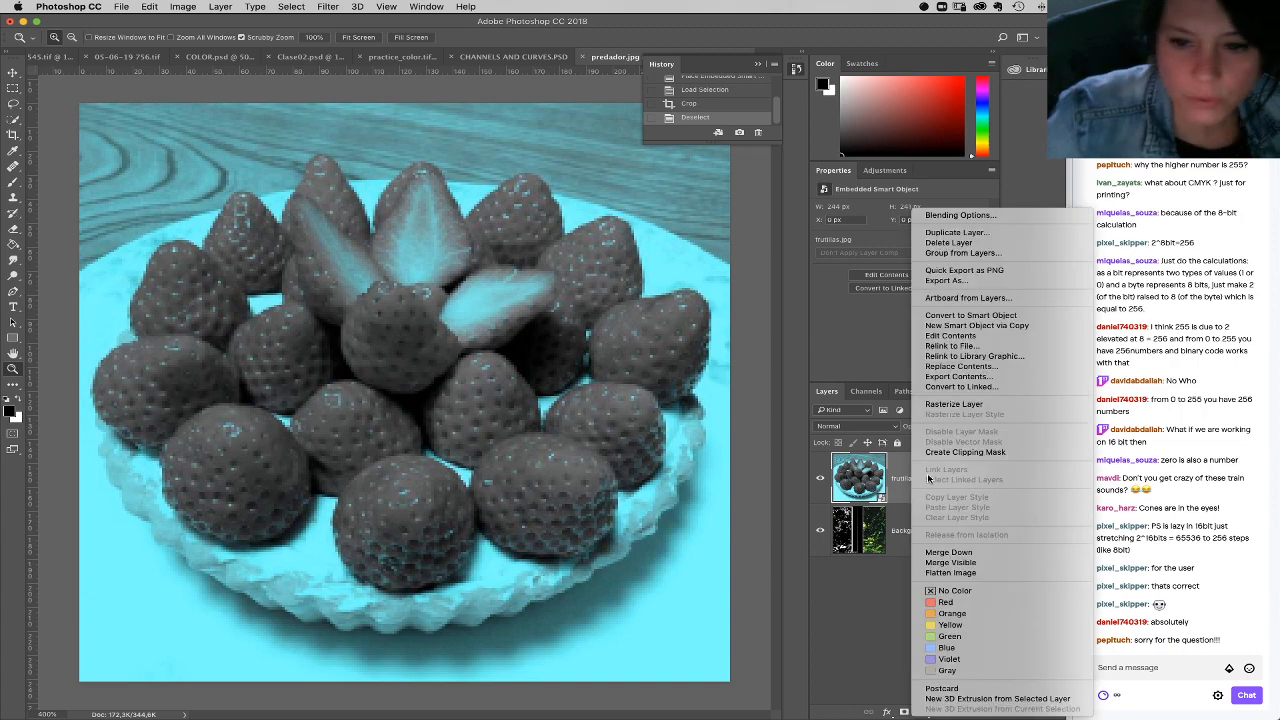
click(954, 404)
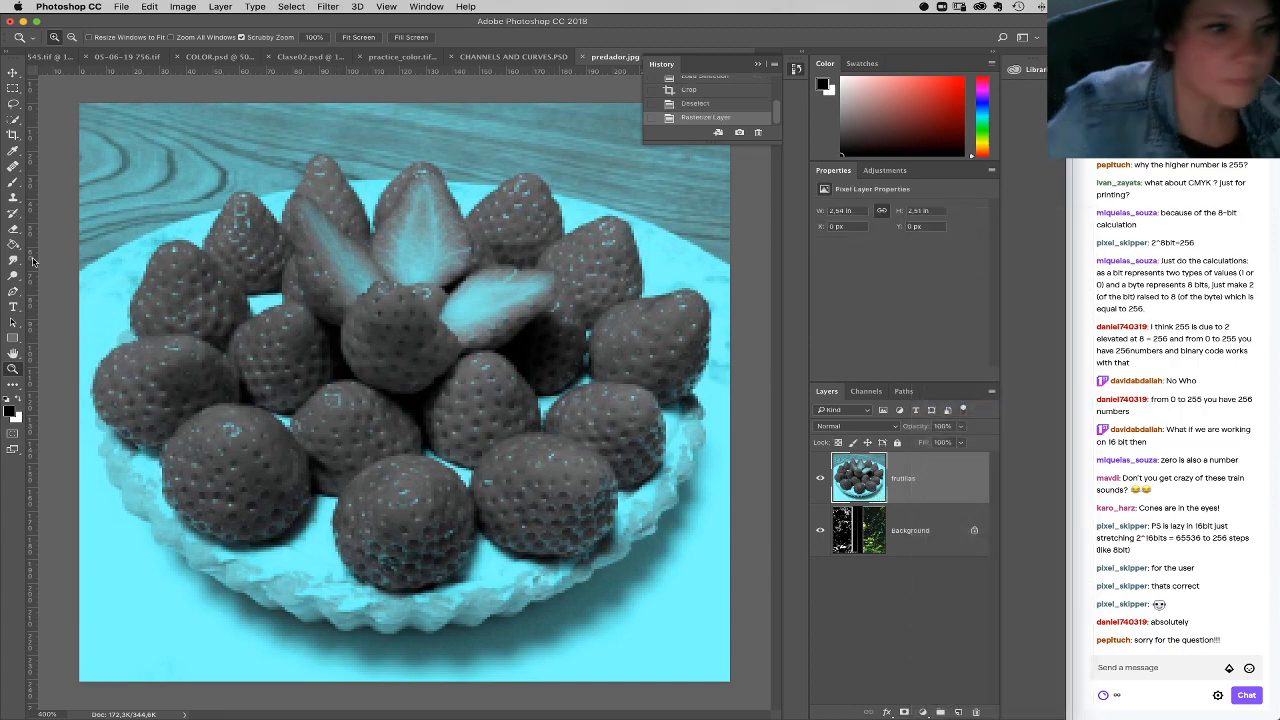
click(12, 410)
click(394, 302)
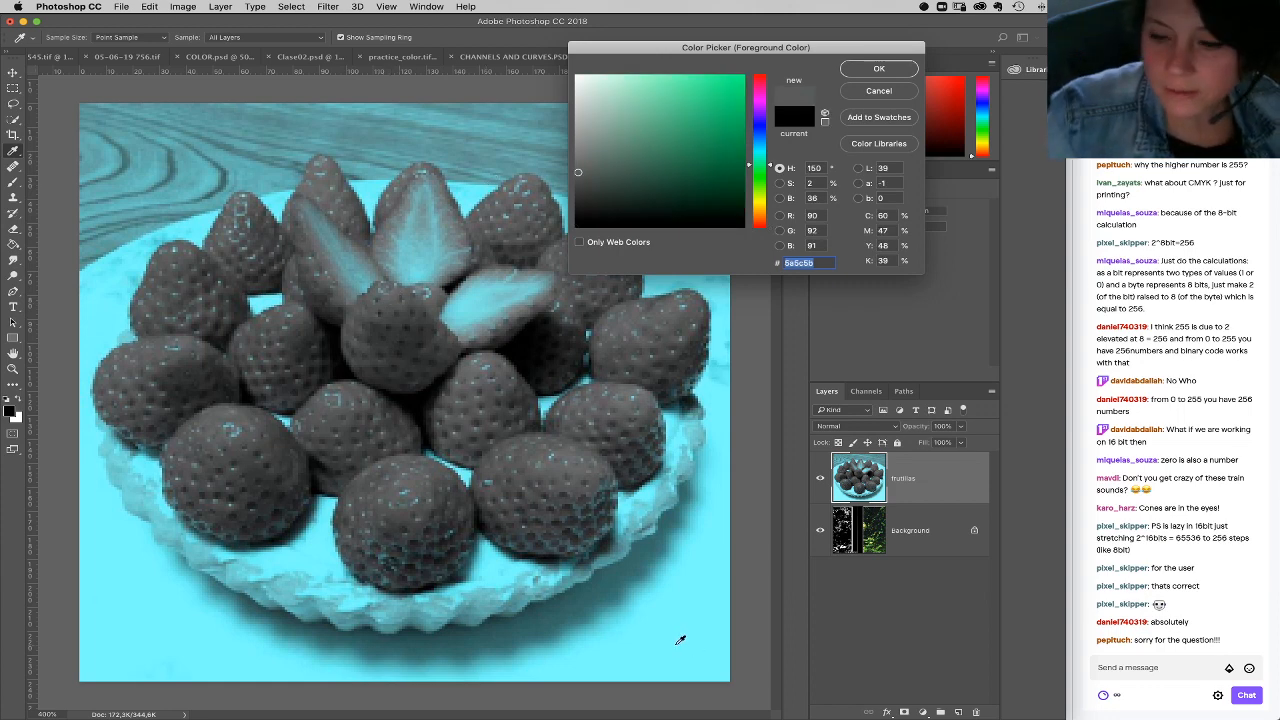
click(856, 94)
Step: Add a new layer above frutillas and fill it with neutral gray at 50% brightness (#808080) using the Paint Bucket
click(958, 712)
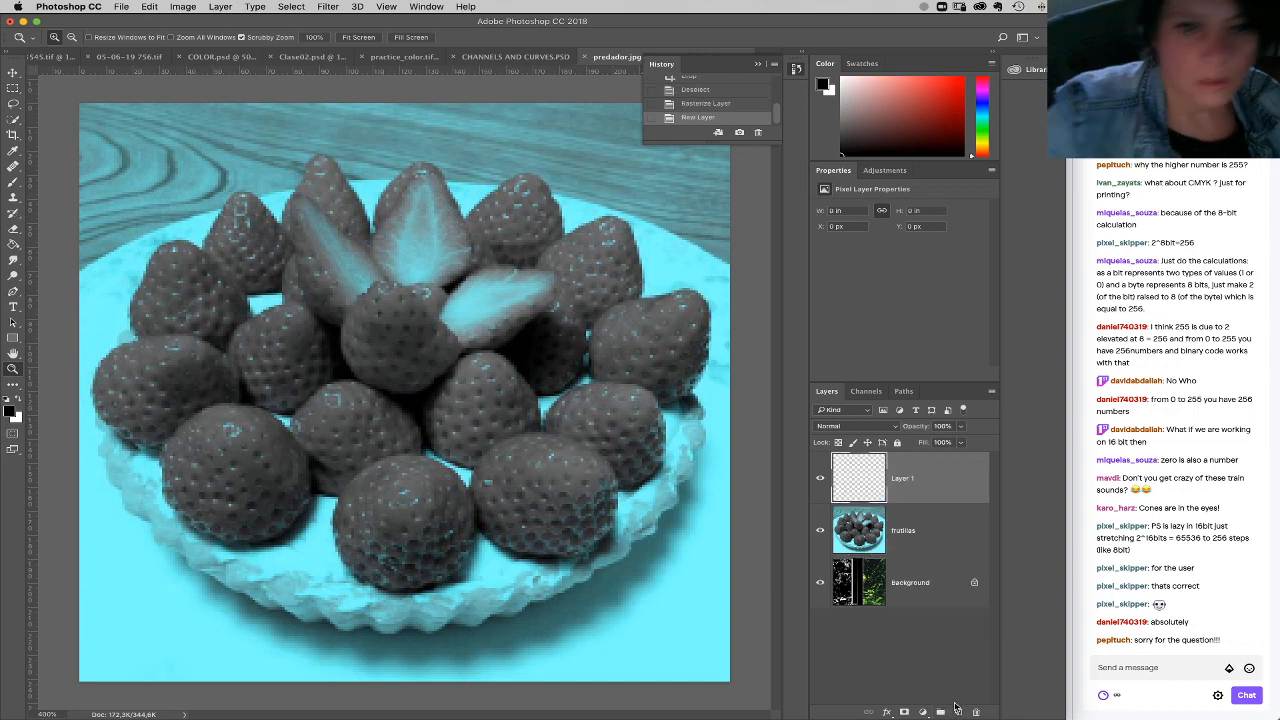
key(i)
click(10, 411)
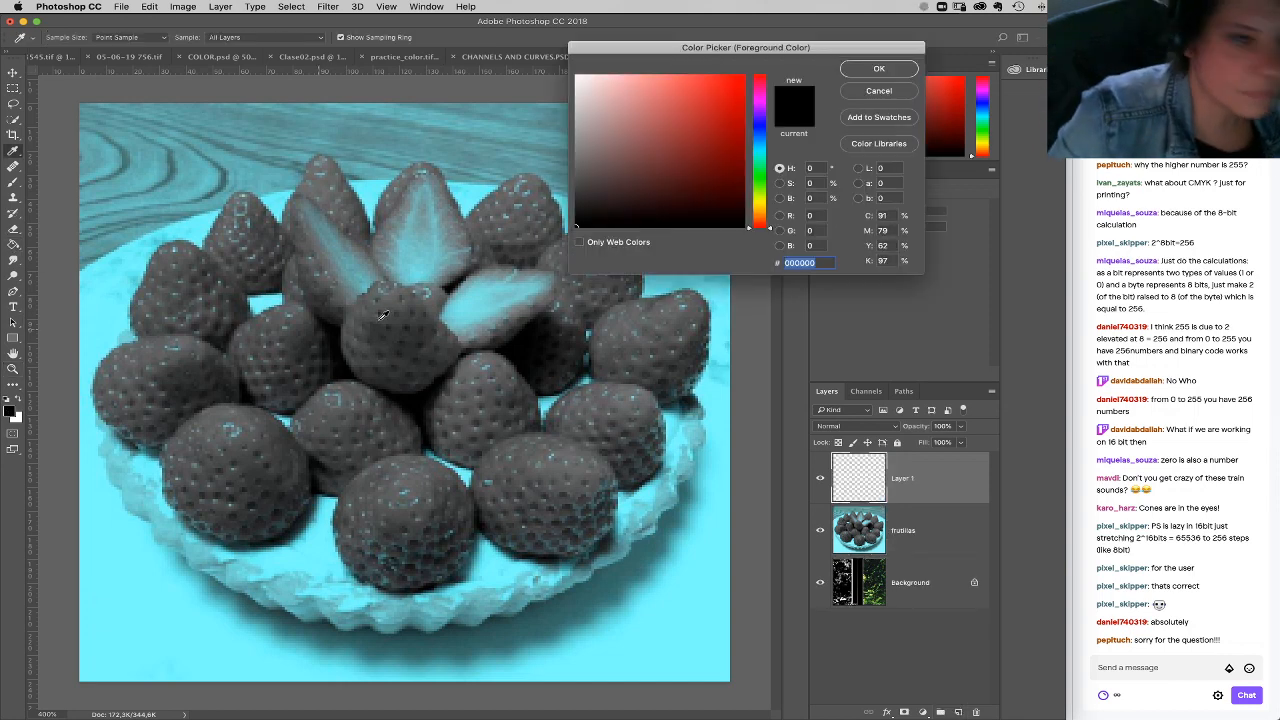
drag(816, 199, 726, 189)
text(50)
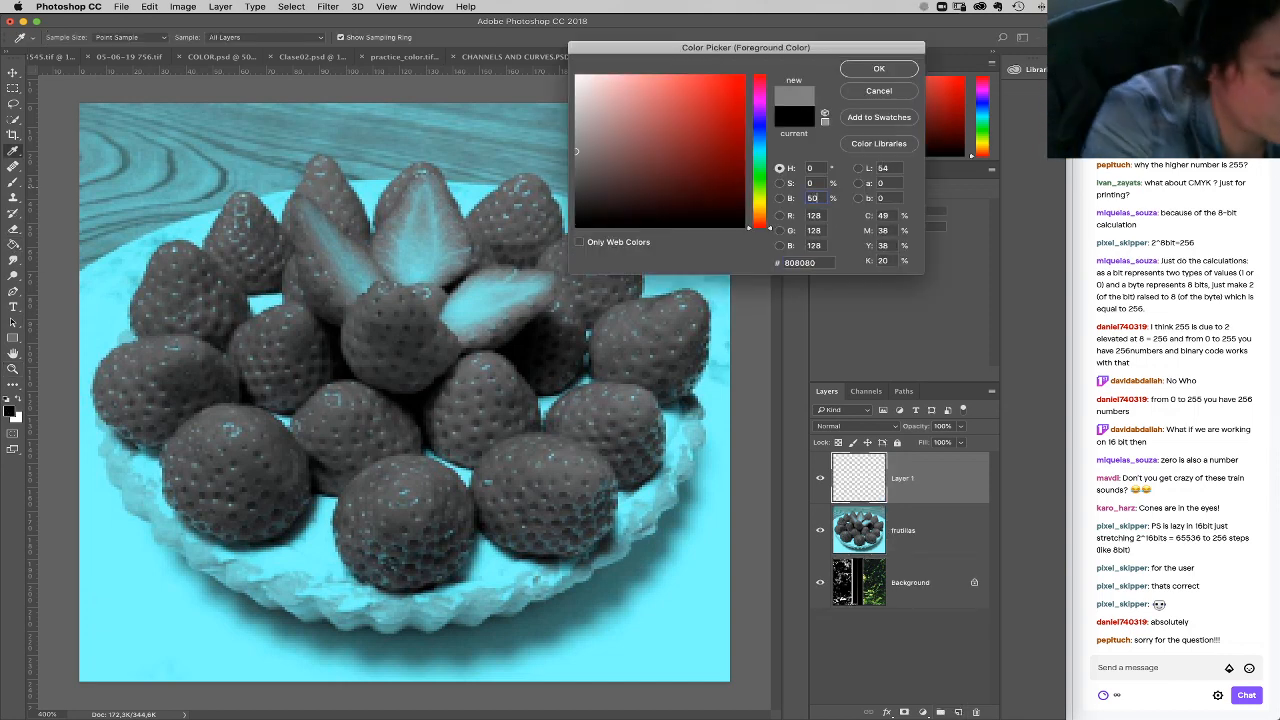
key(Return)
click(349, 301)
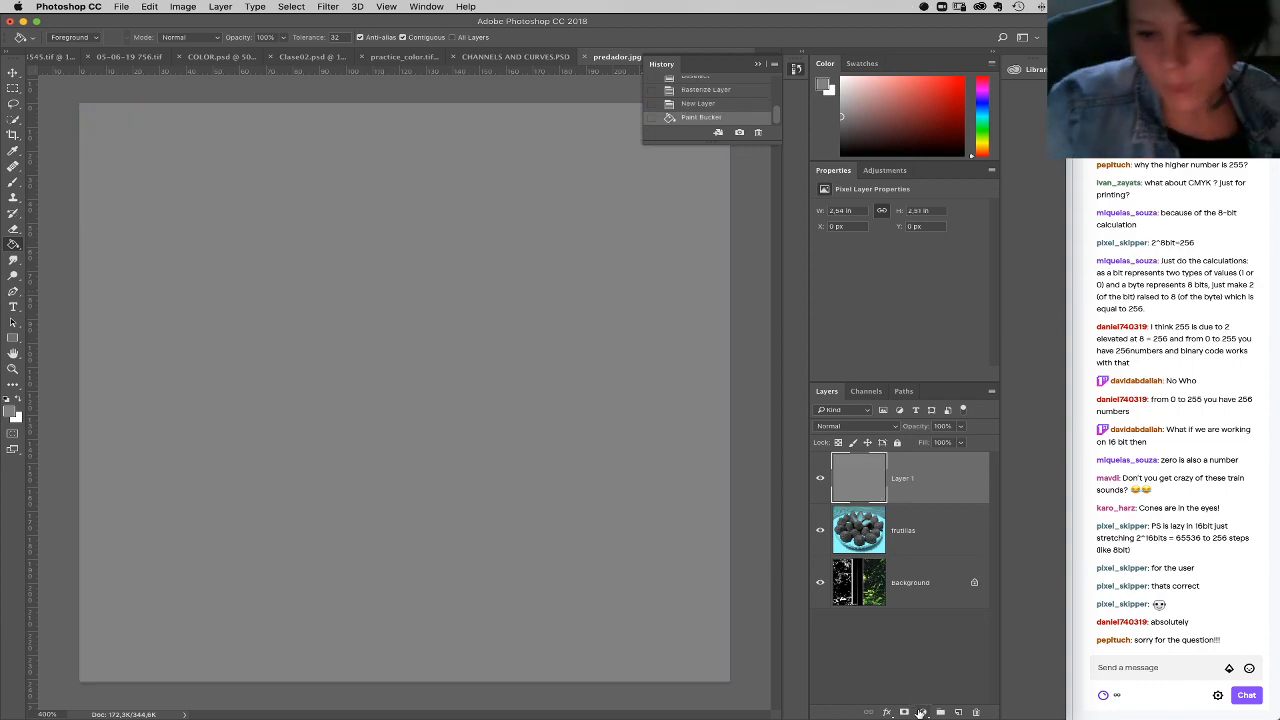
Step: Add an Exposure adjustment clipped to the gray layer, and toggle that layer's visibility to compare it with the strawberries
click(922, 712)
click(940, 552)
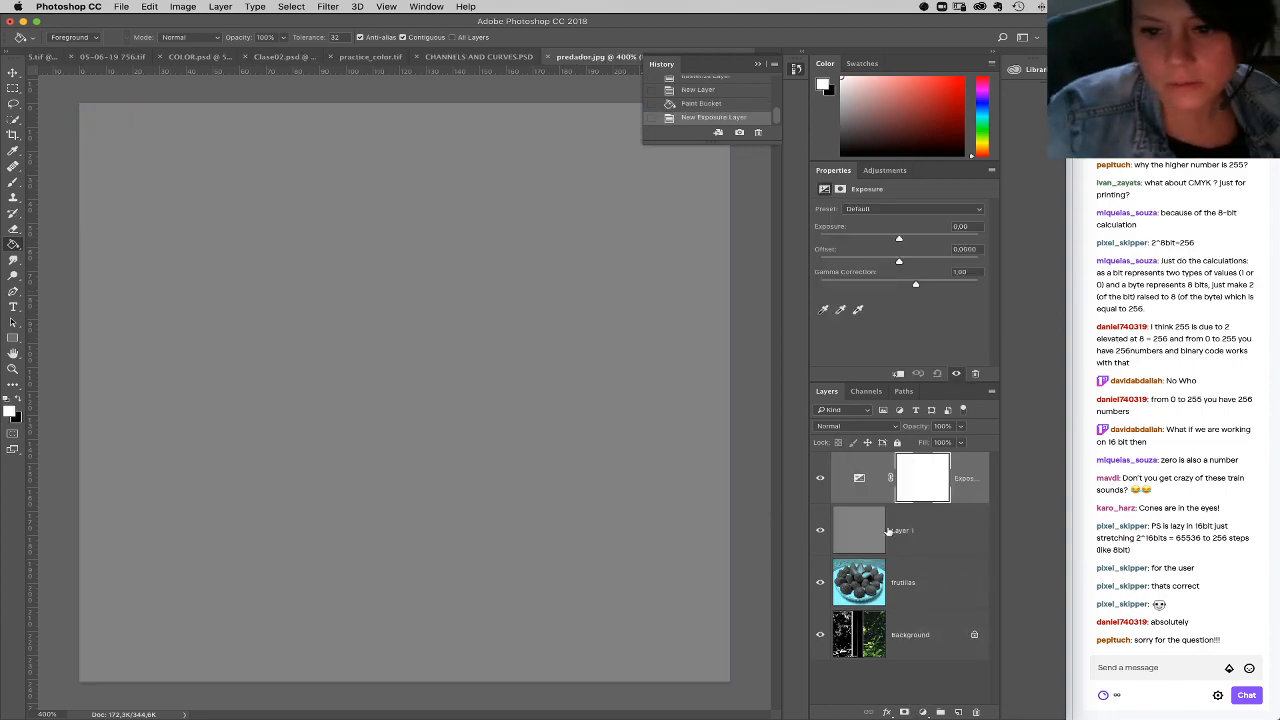
key(ctrl+alt+g)
click(820, 530)
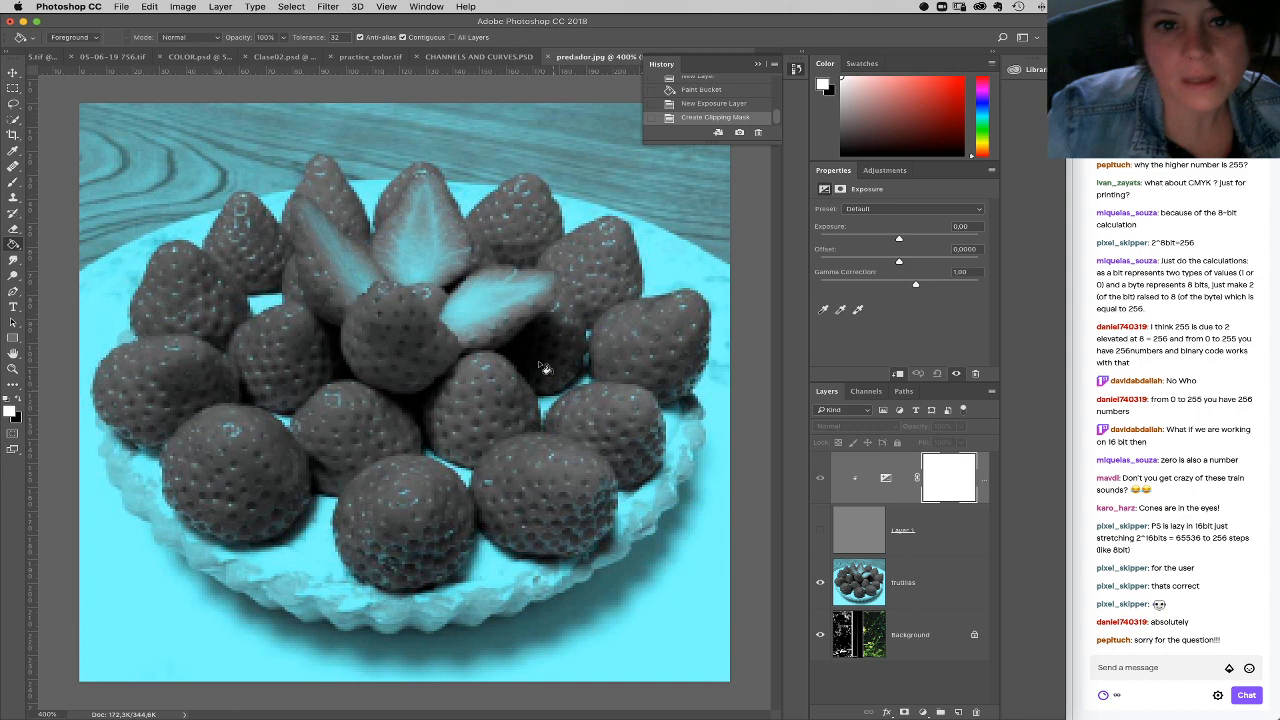
click(820, 530)
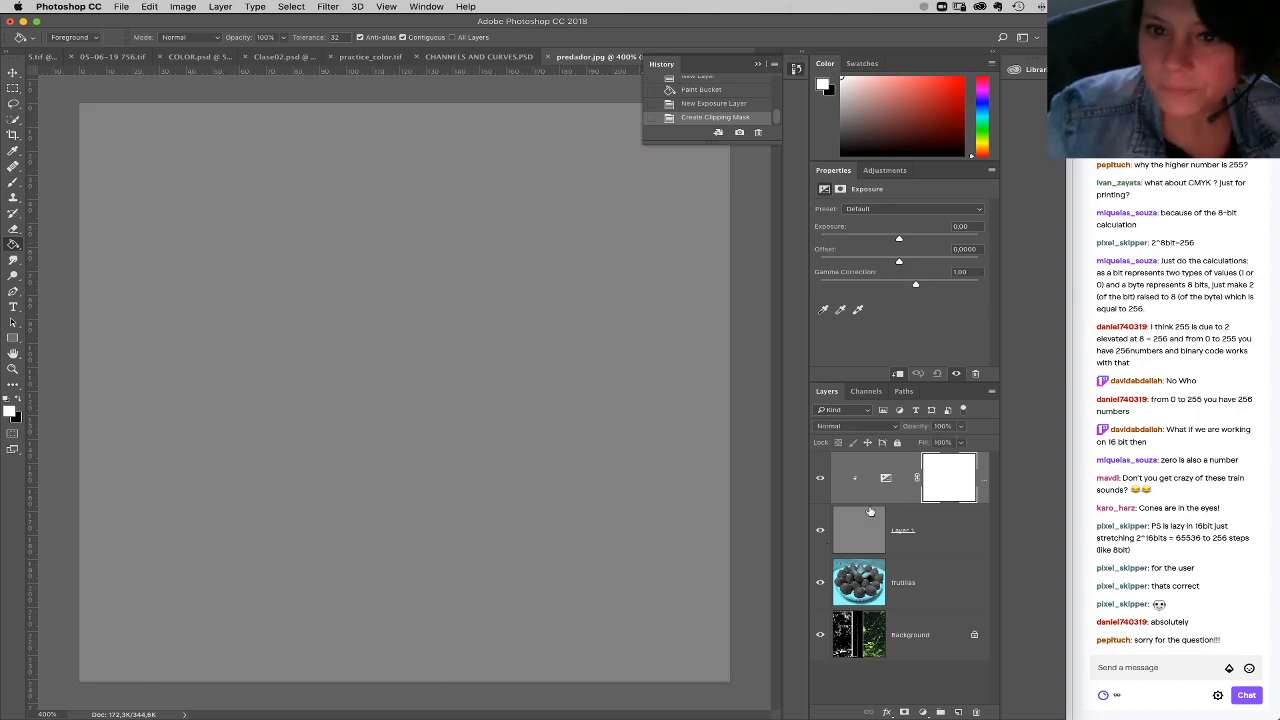
Step: Delete the Exposure adjustment and add a Curves adjustment clipped to the gray layer in its place
drag(887, 477, 976, 712)
click(922, 712)
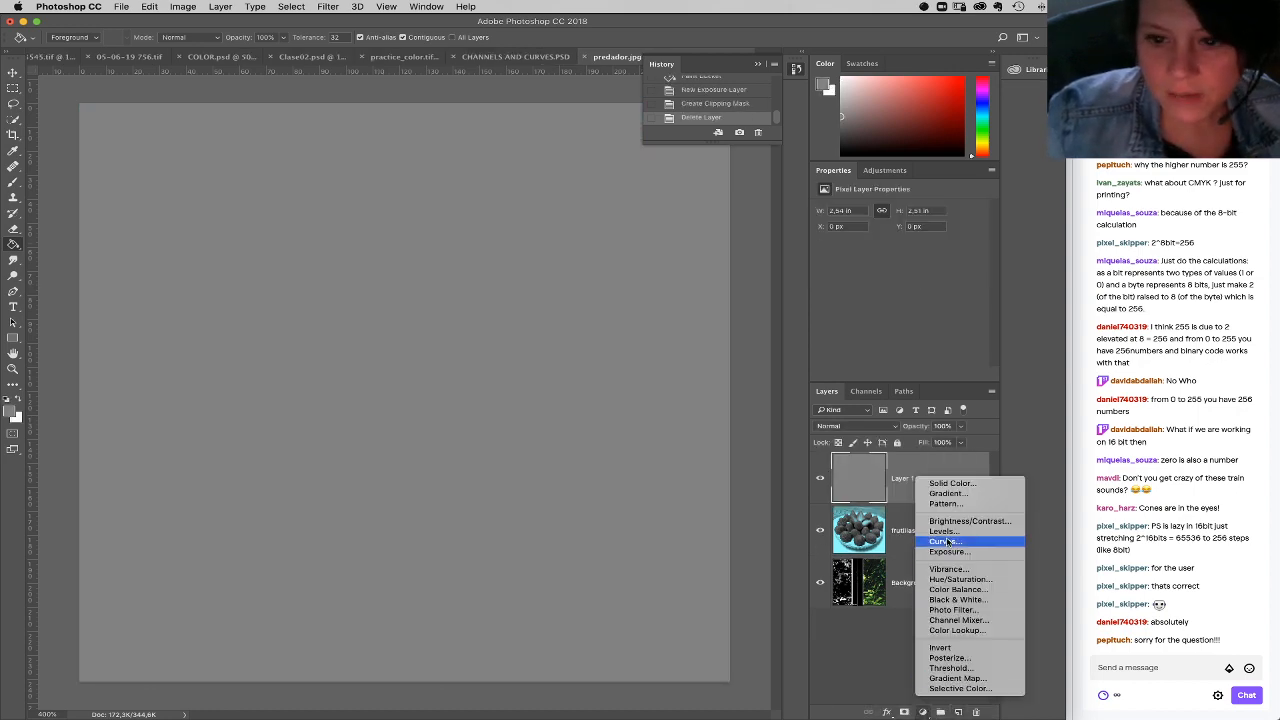
click(945, 541)
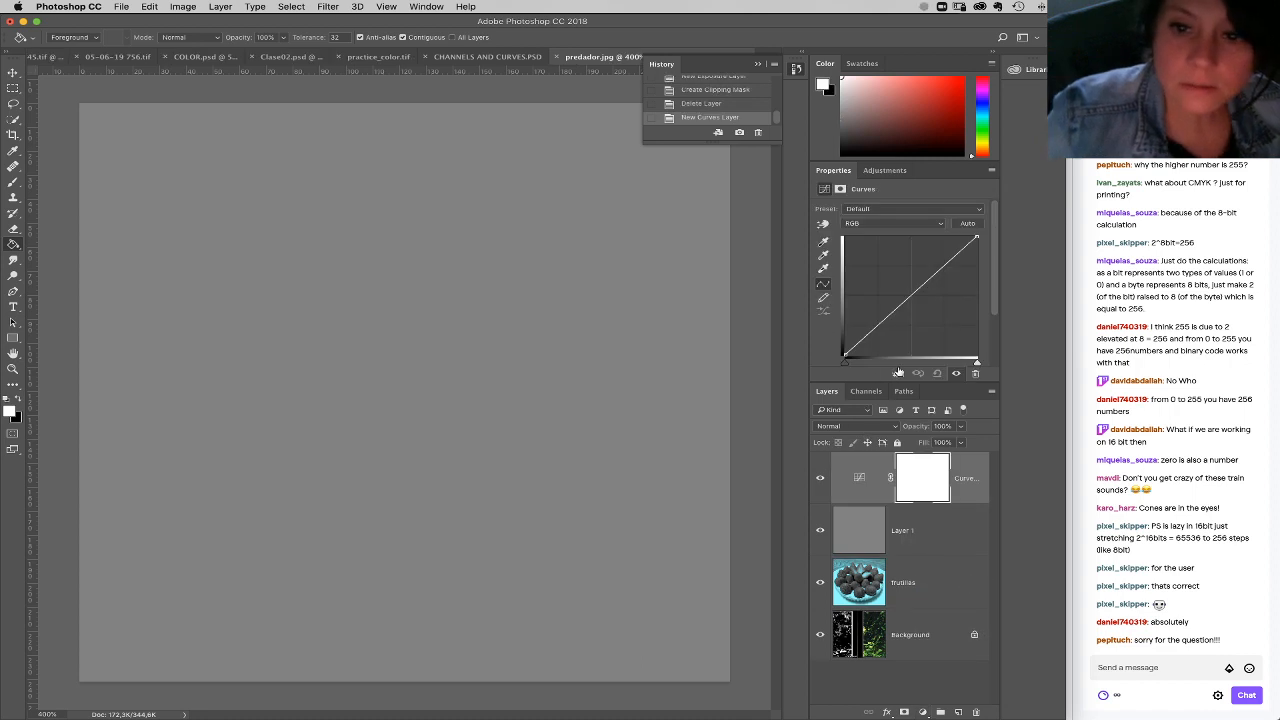
click(897, 373)
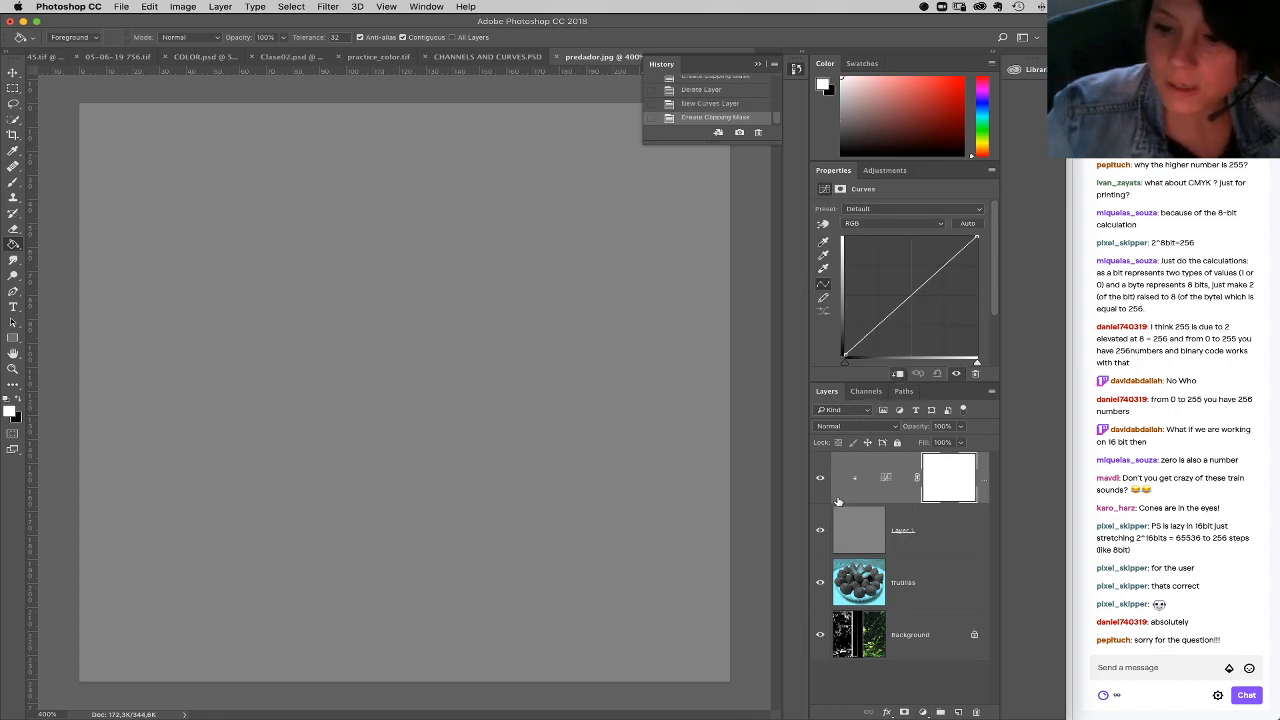
Step: Lower the white endpoints of the blue and green curves to shift the neutral gray to a reddish brown
click(905, 223)
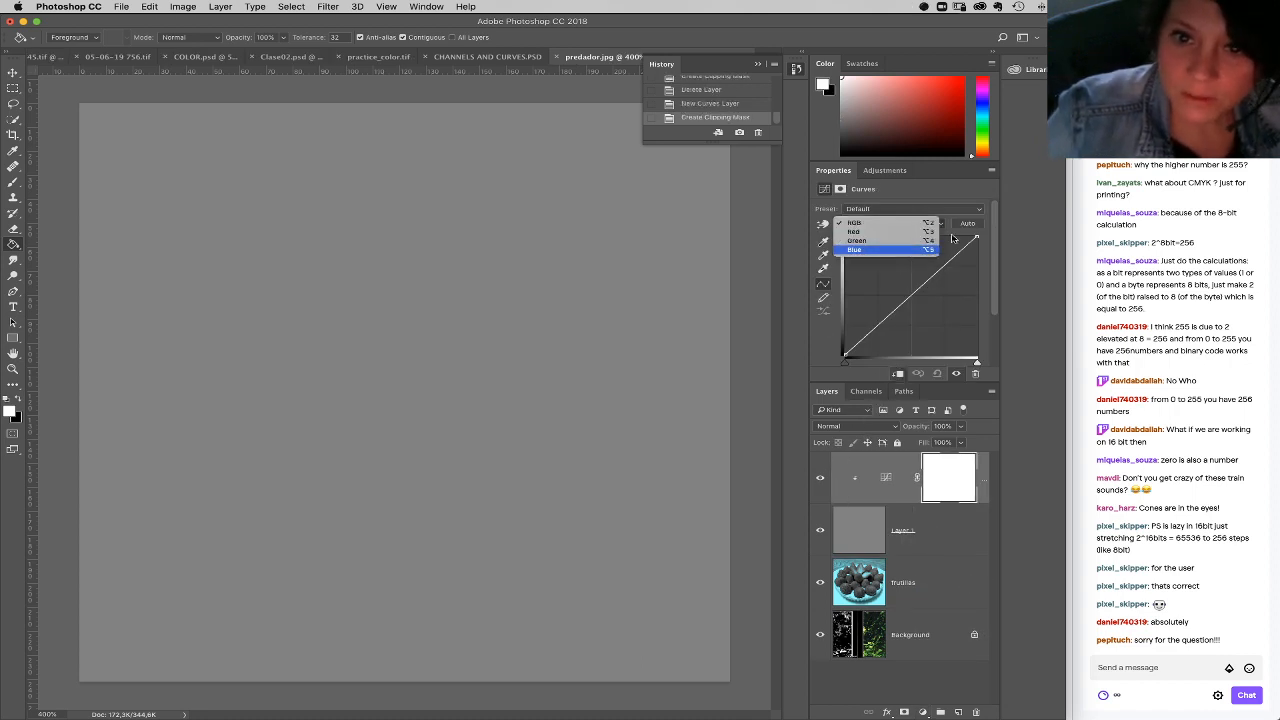
click(900, 249)
drag(976, 237, 976, 293)
click(913, 227)
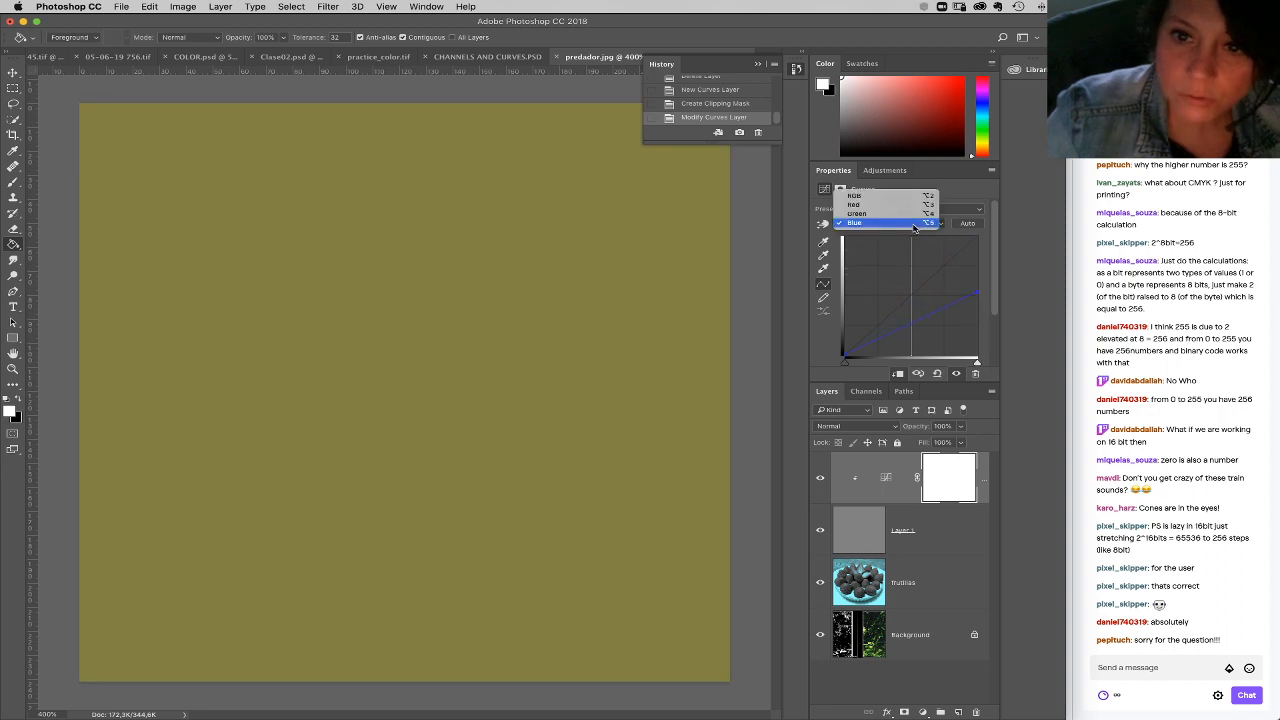
click(914, 213)
drag(976, 238, 982, 285)
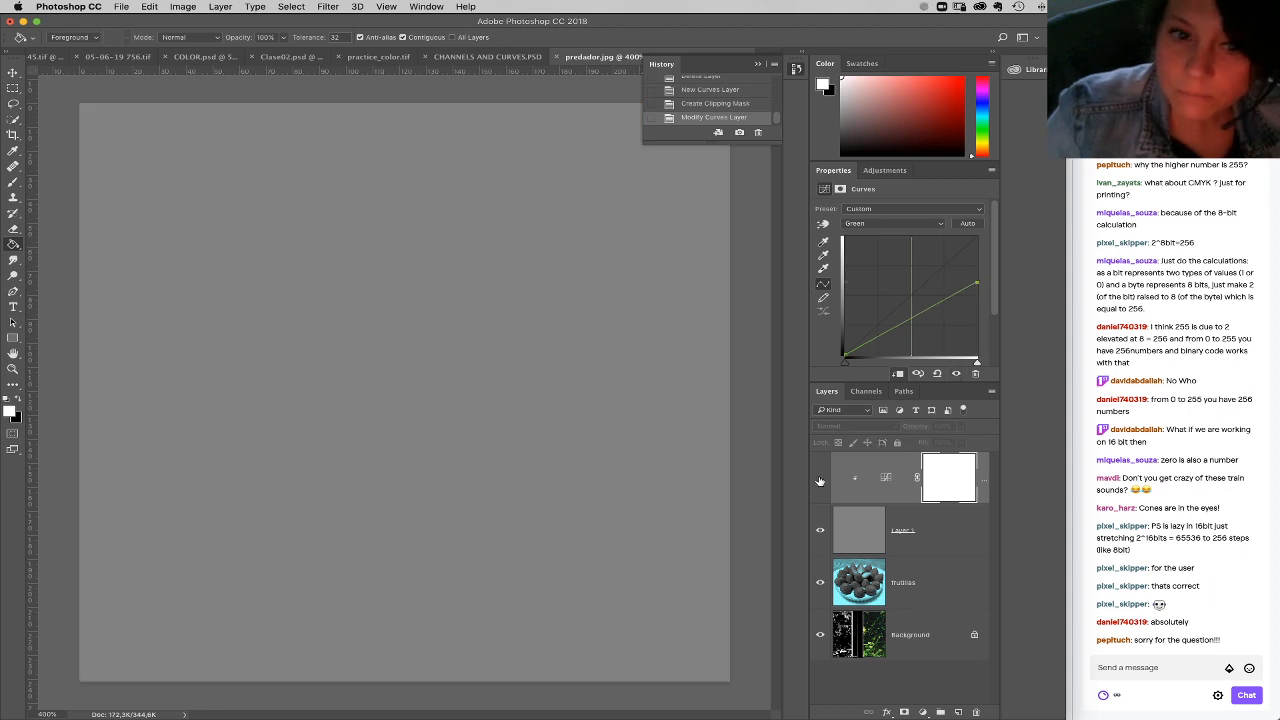
Step: Toggle the Curves adjustment to compare the fill with and without it, and hide Layer 1
click(820, 480)
click(820, 480)
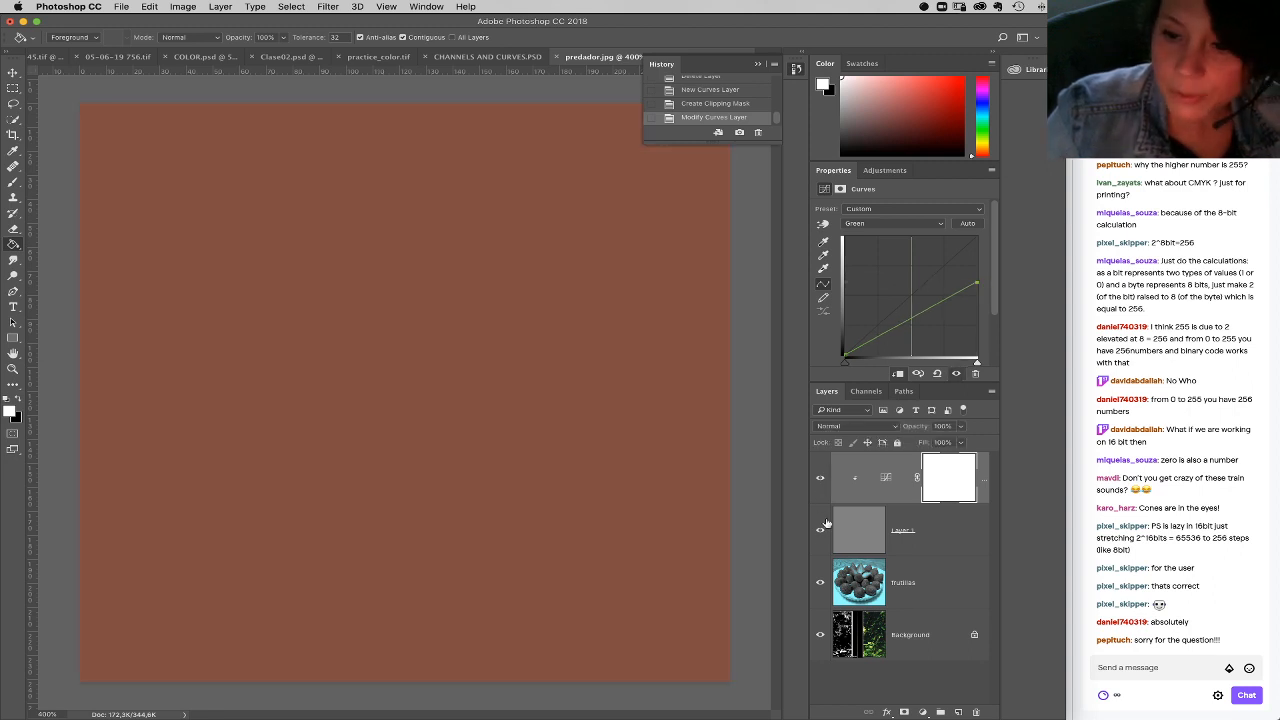
click(820, 530)
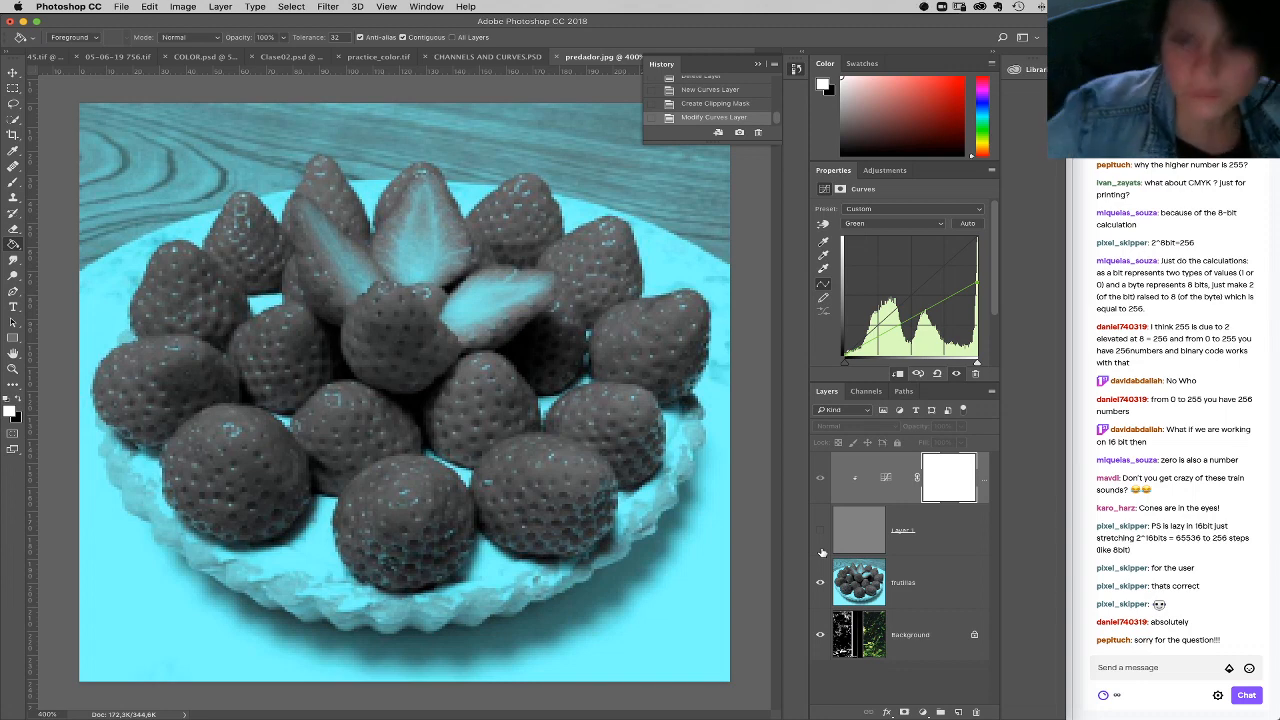
Step: Add a Hue/Saturation adjustment at the top of the layer stack and set the saturation of the Cyans to -100
click(923, 712)
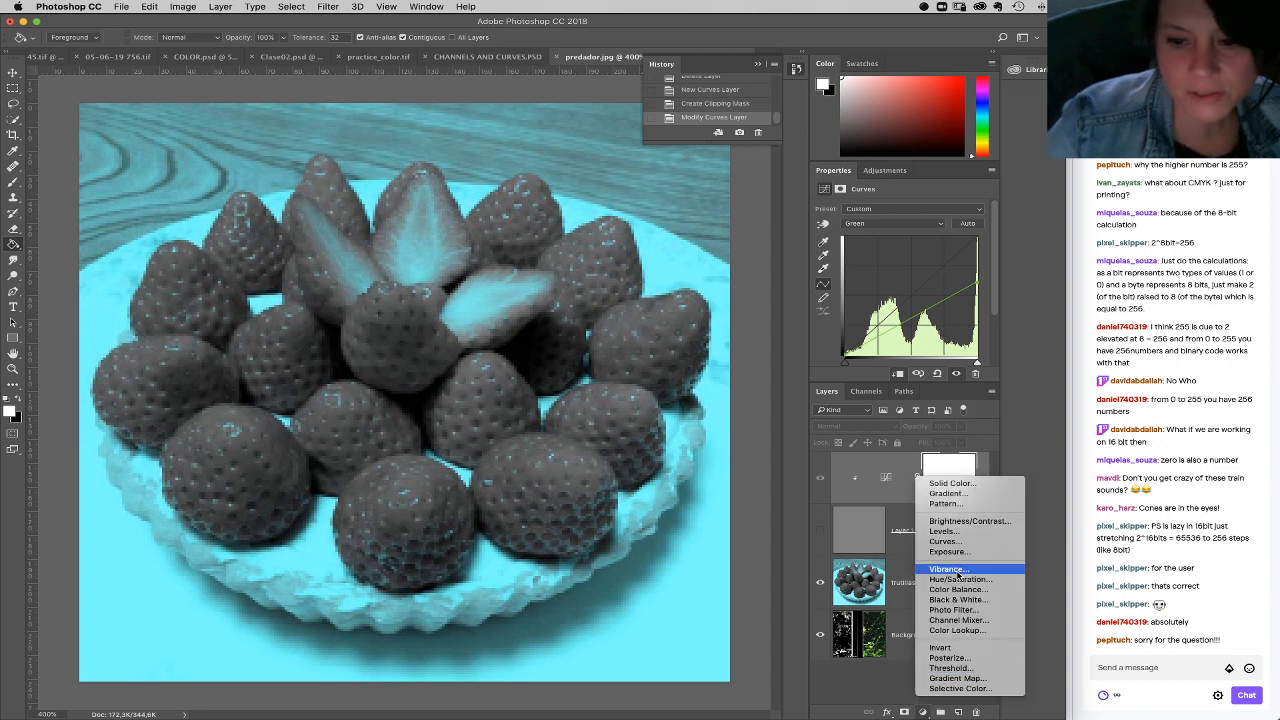
click(956, 579)
click(880, 223)
click(893, 276)
drag(896, 276, 781, 280)
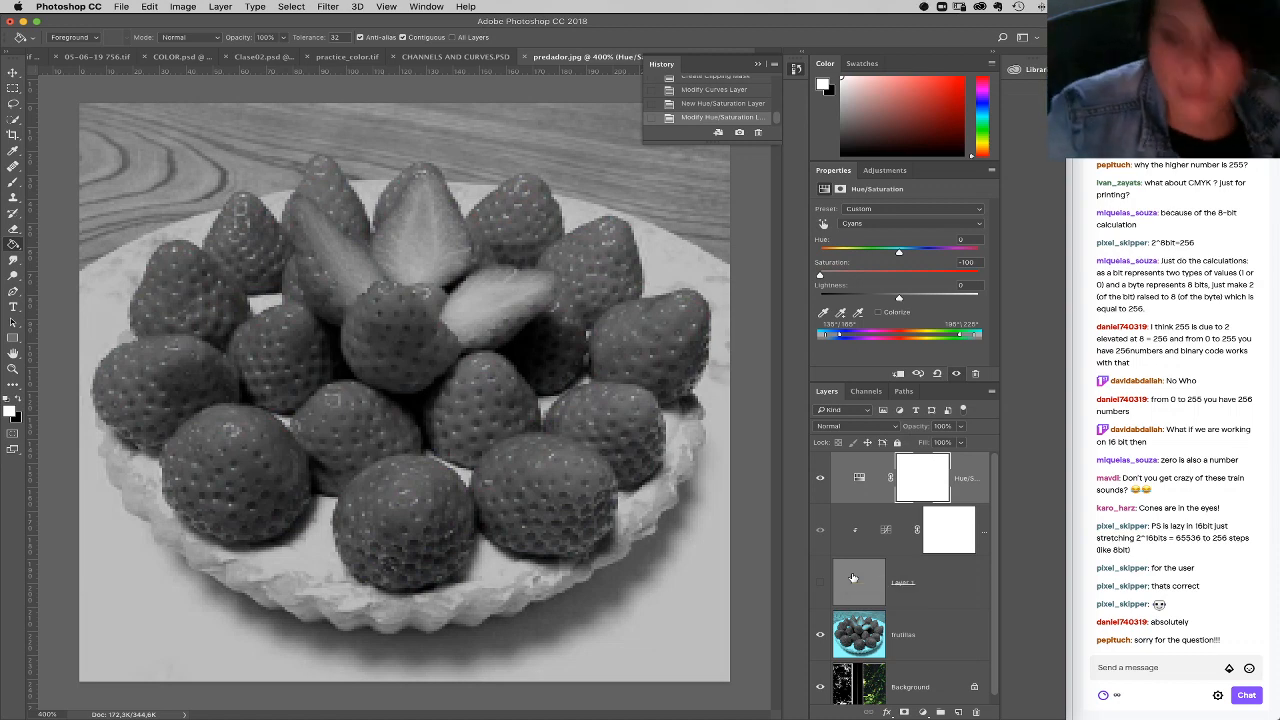
Step: With Hue/Saturation hidden, sample the central strawberry on the frutillas layer in the foreground Color Picker, cancel it, and show the adjustment again
click(821, 478)
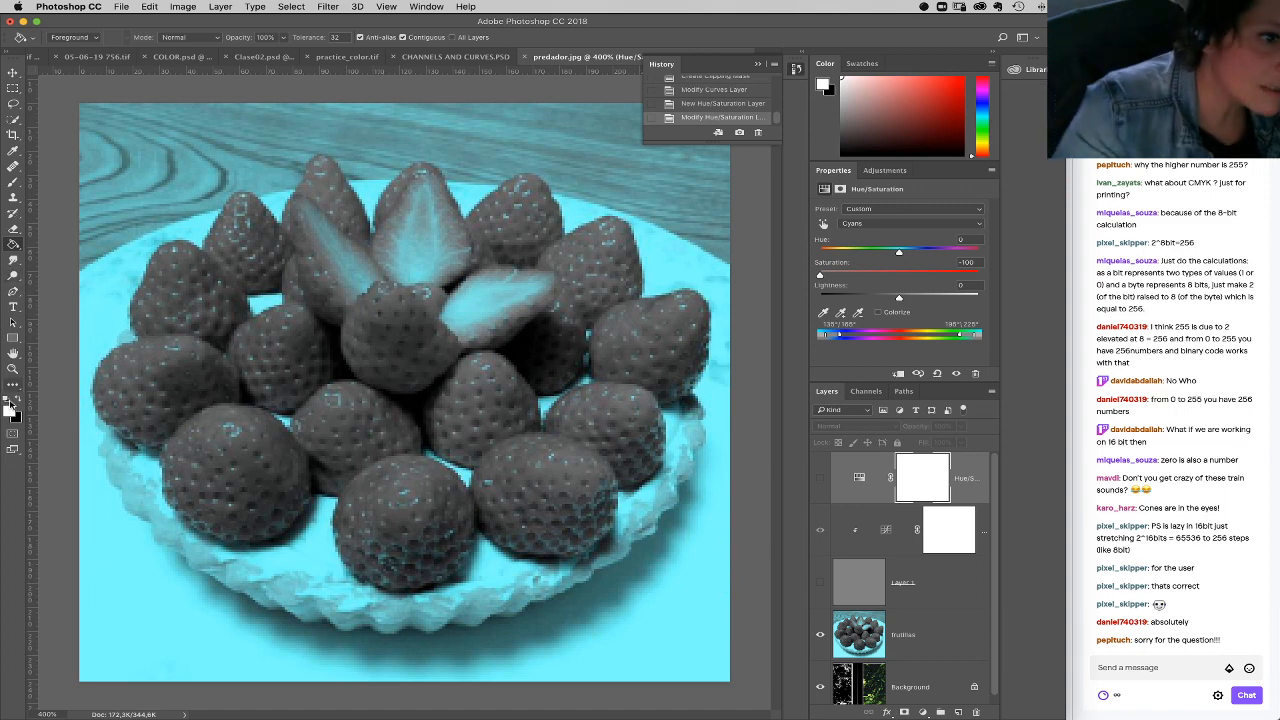
click(9, 408)
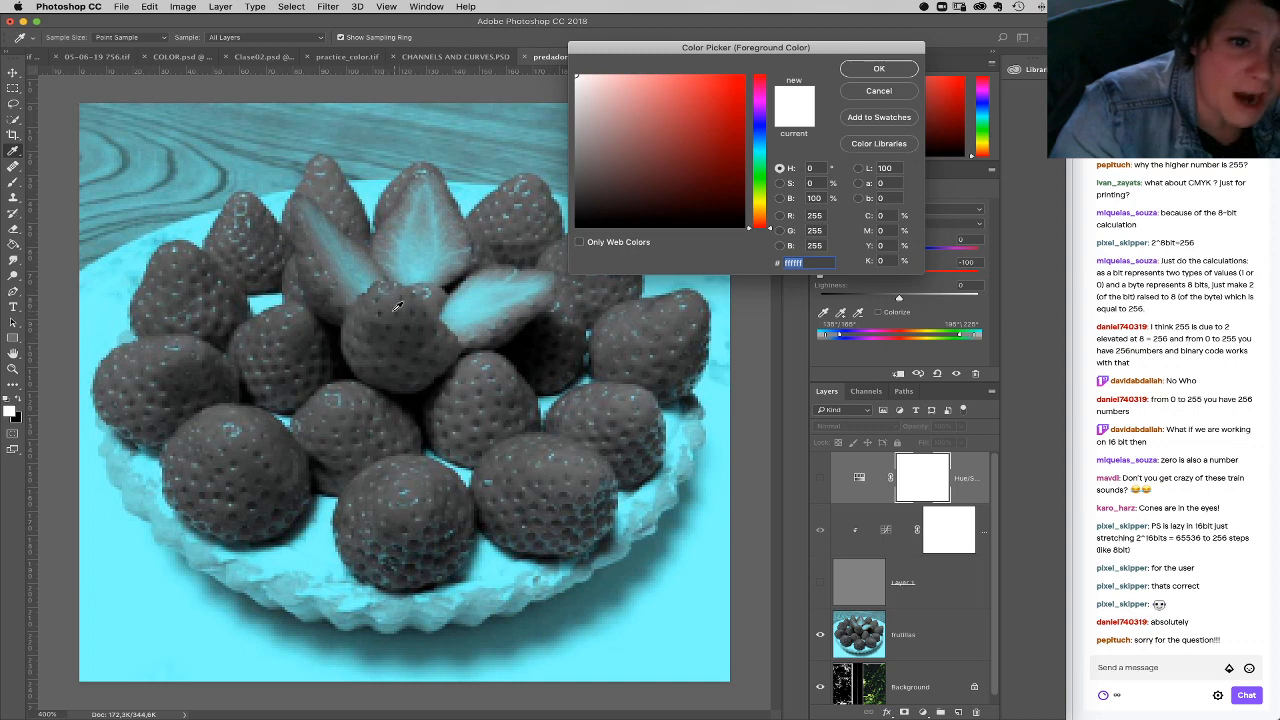
click(863, 93)
click(916, 631)
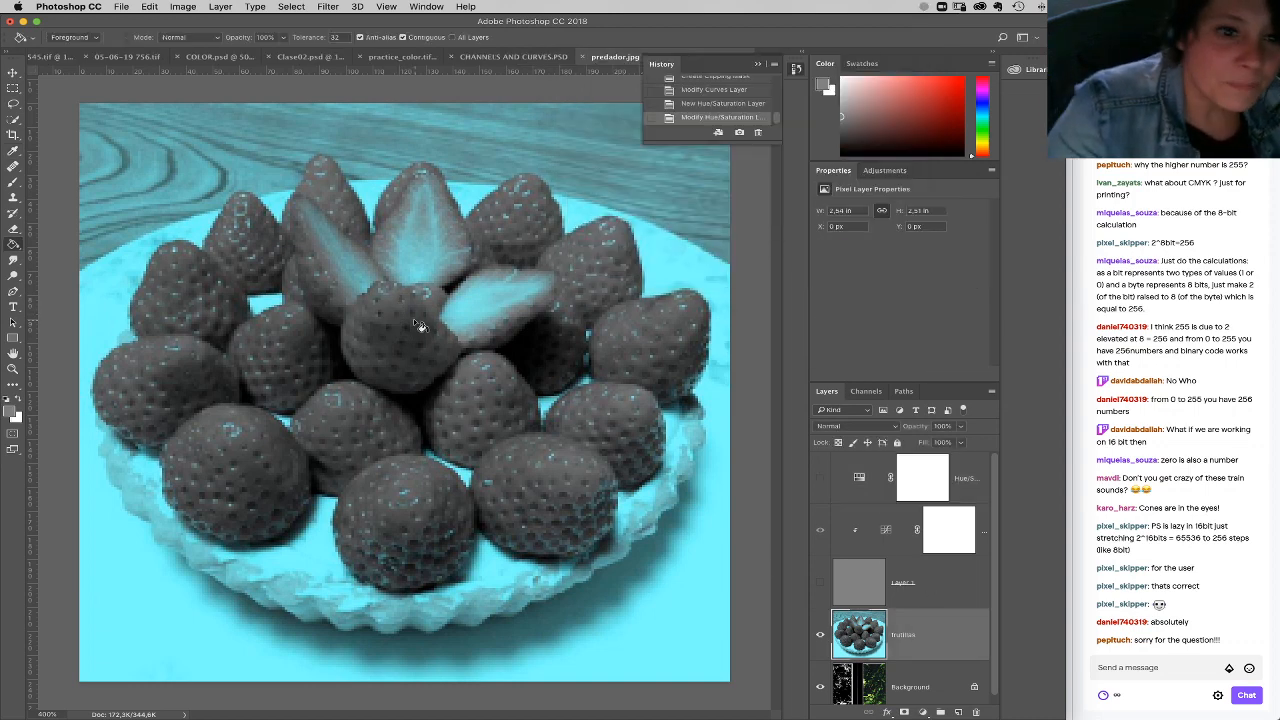
click(12, 411)
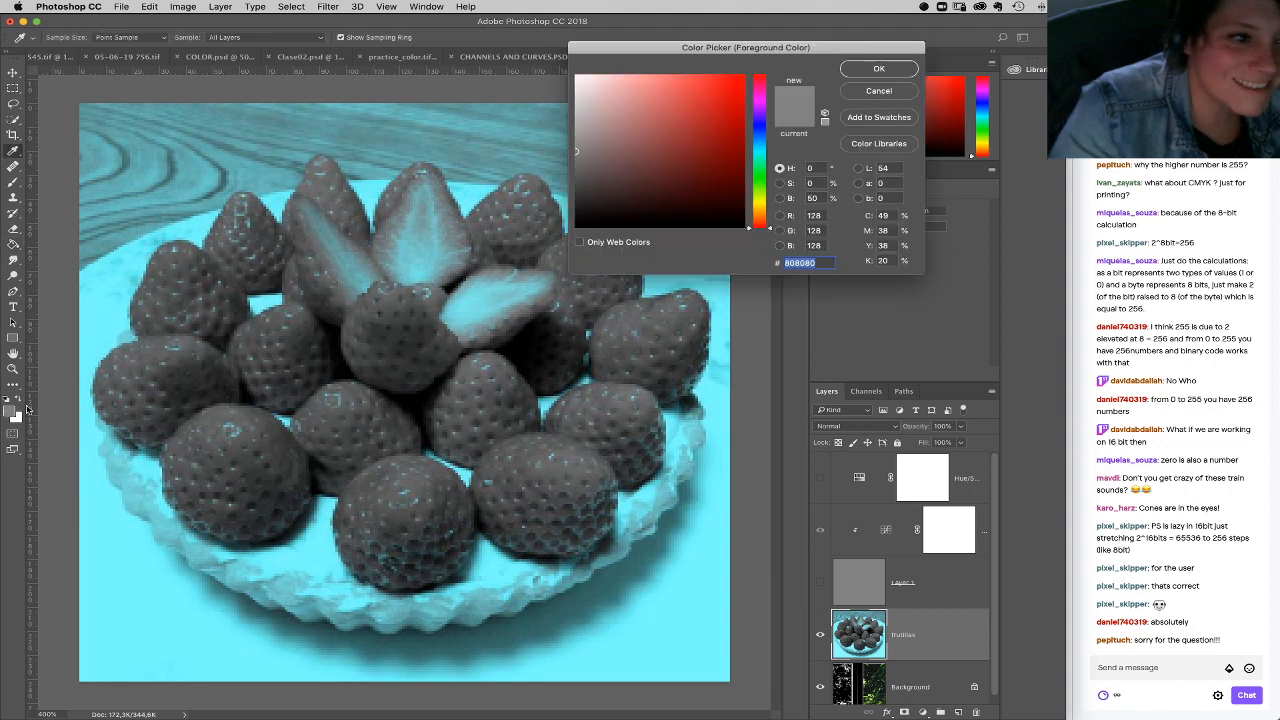
click(397, 297)
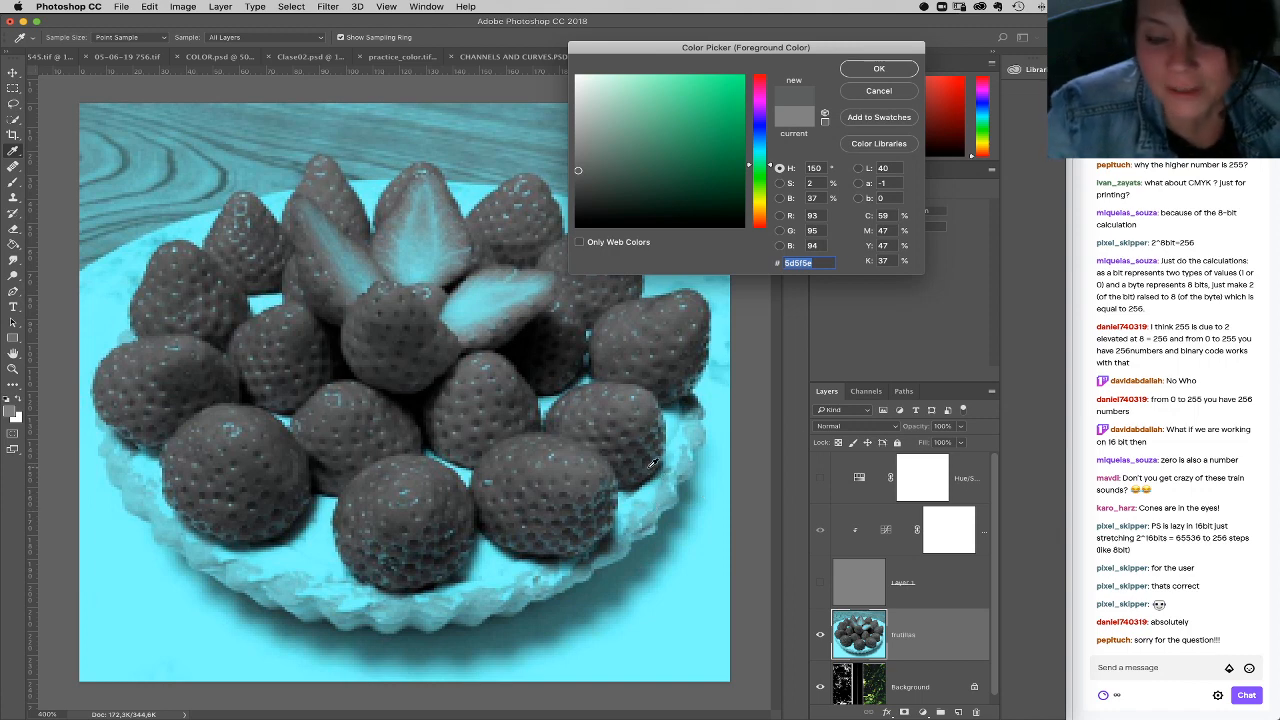
click(879, 91)
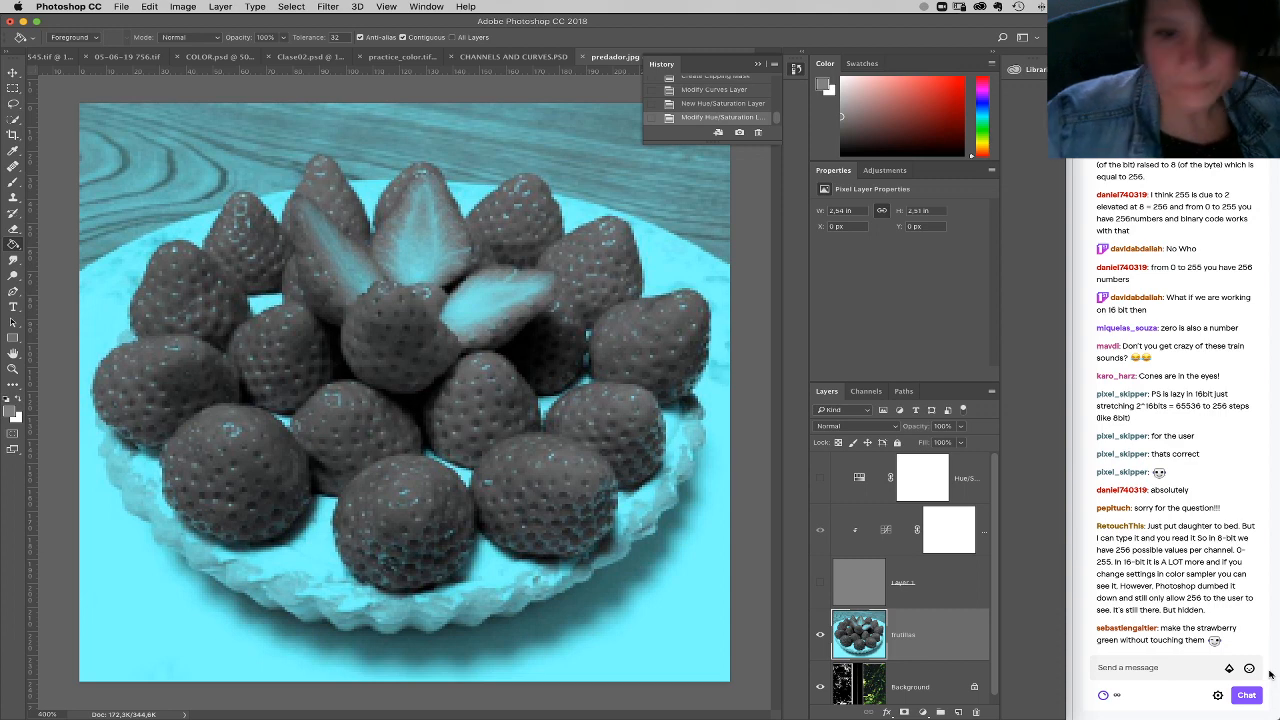
click(821, 479)
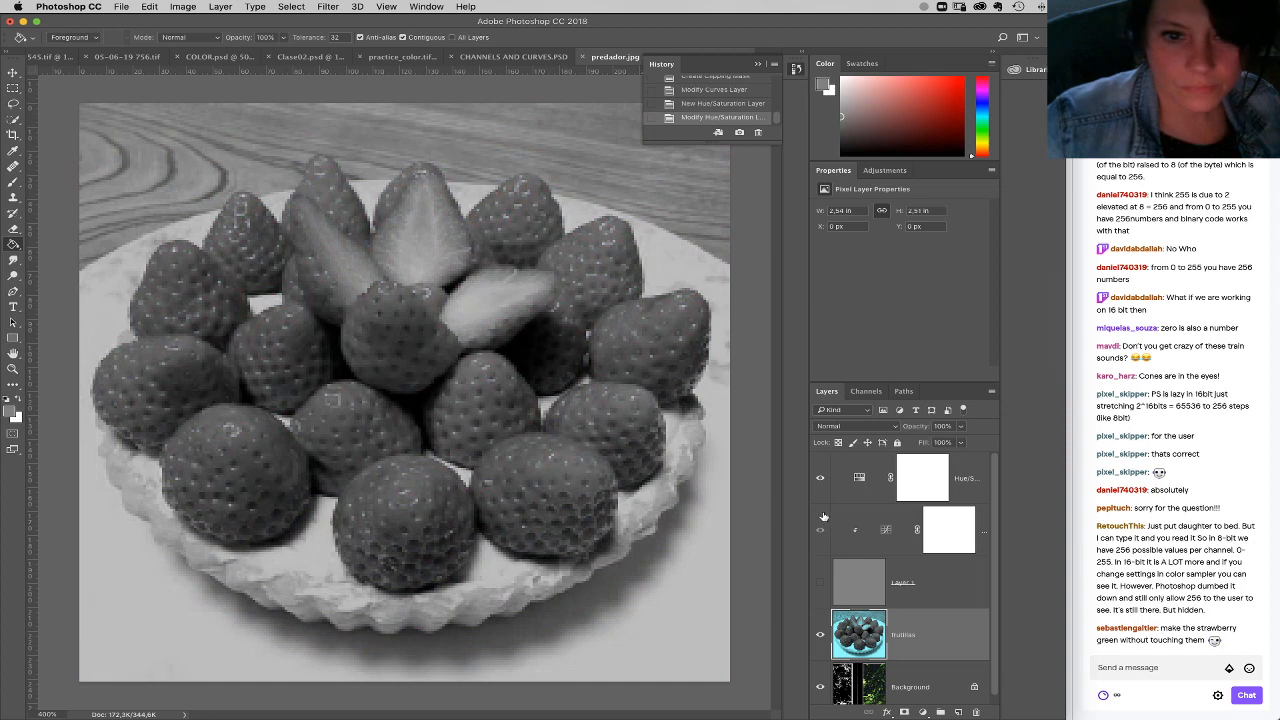
Step: Try tinting the Whites with a Selective Color adjustment placed above the frutillas layer, with Magenta at +54%
click(922, 712)
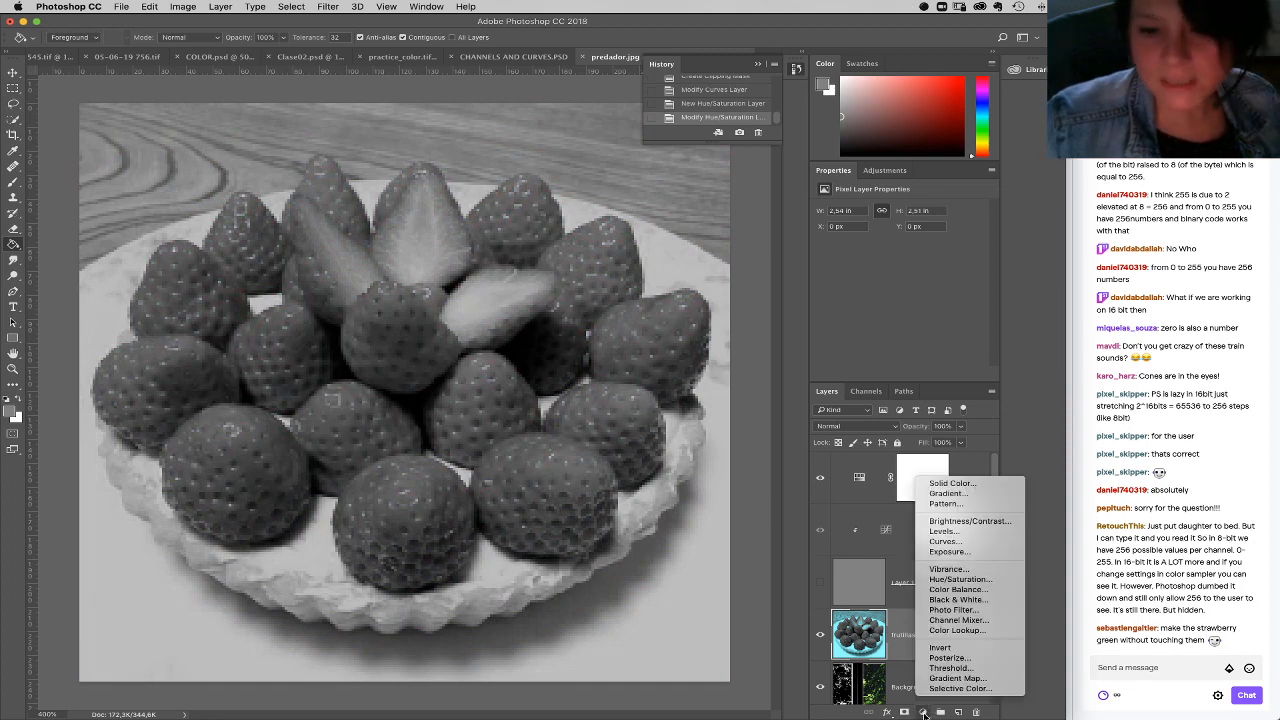
click(958, 688)
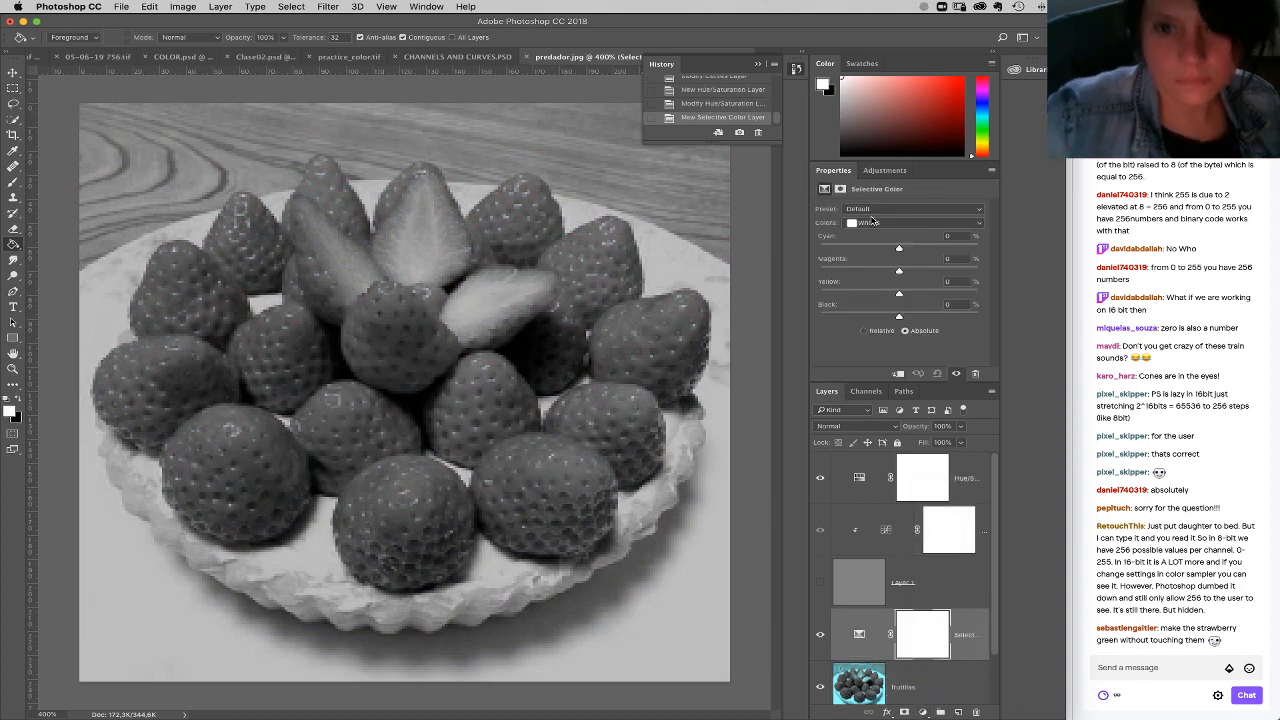
click(873, 222)
click(896, 312)
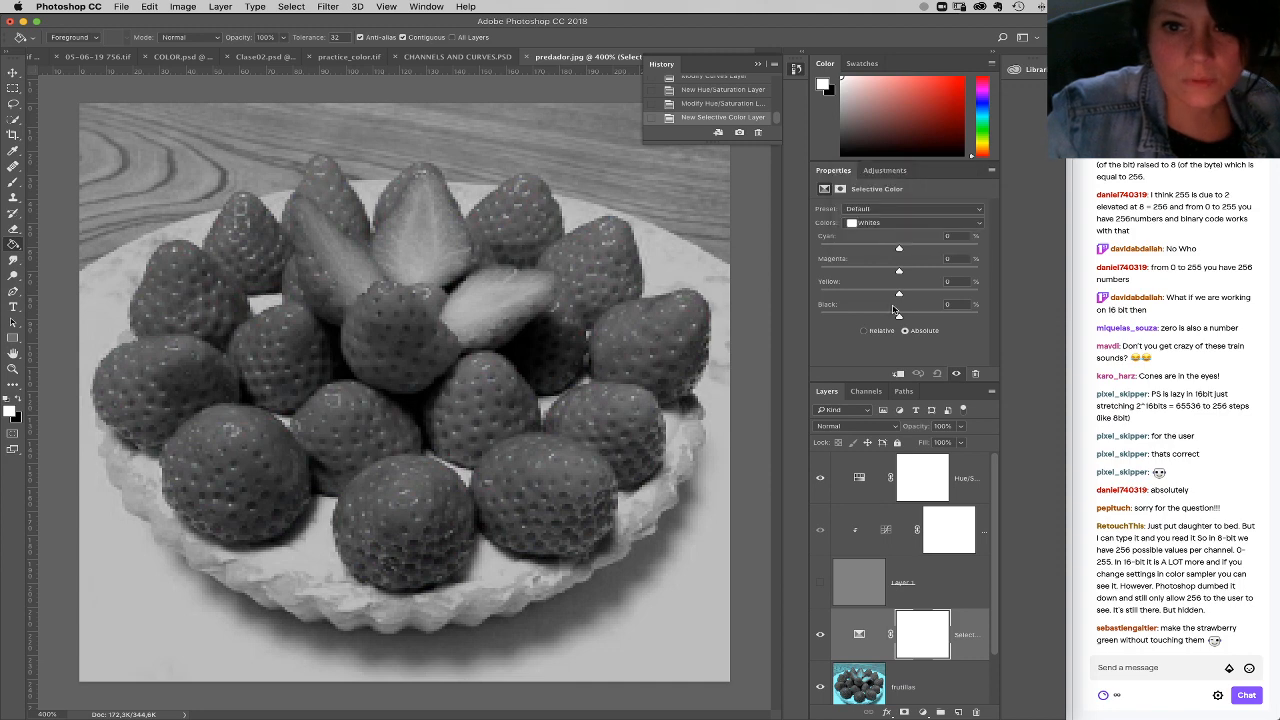
drag(898, 248, 942, 270)
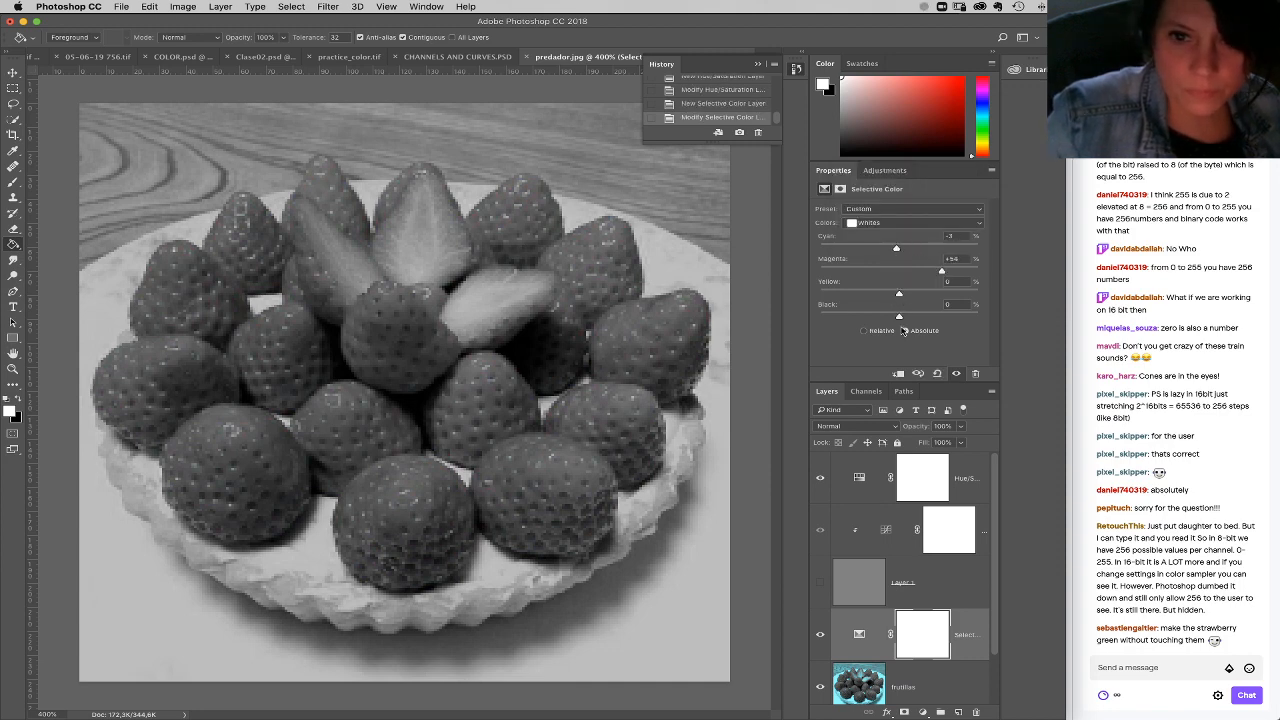
Step: Try the Selective Color adjustment above Hue/Saturation with the Whites' Yellow at -100%, and delete it
drag(862, 625, 854, 456)
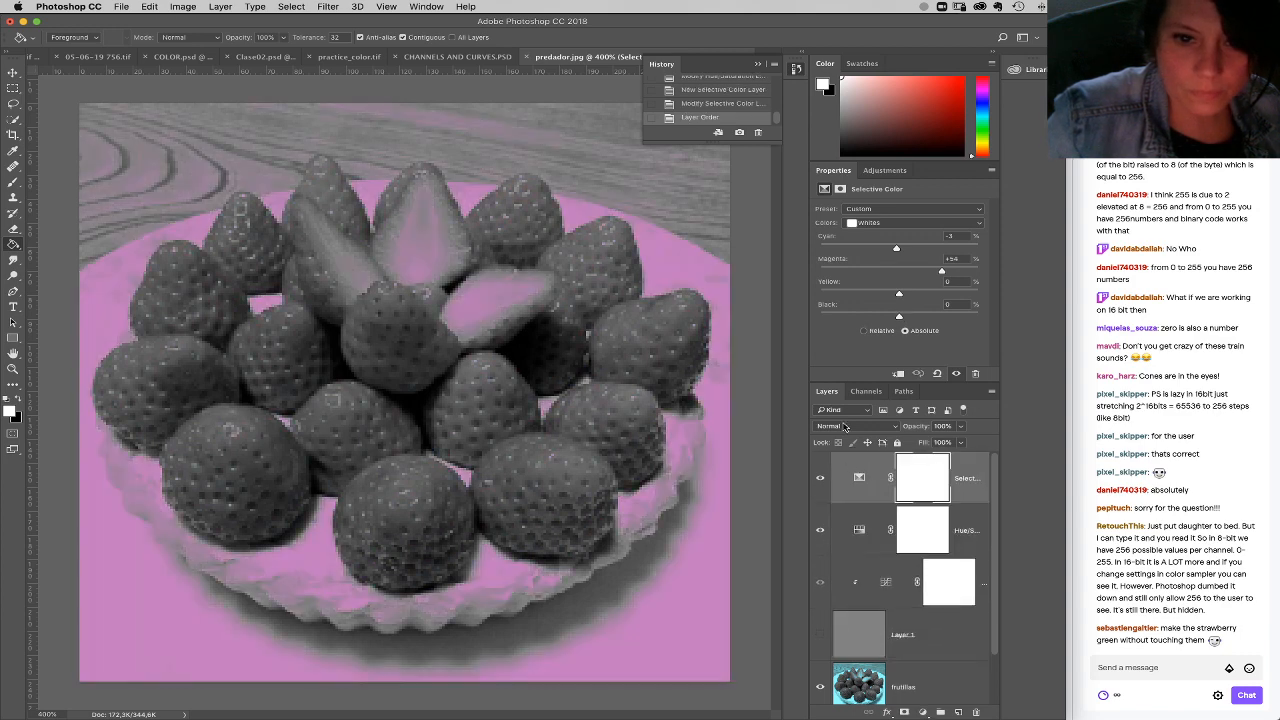
drag(898, 294, 820, 296)
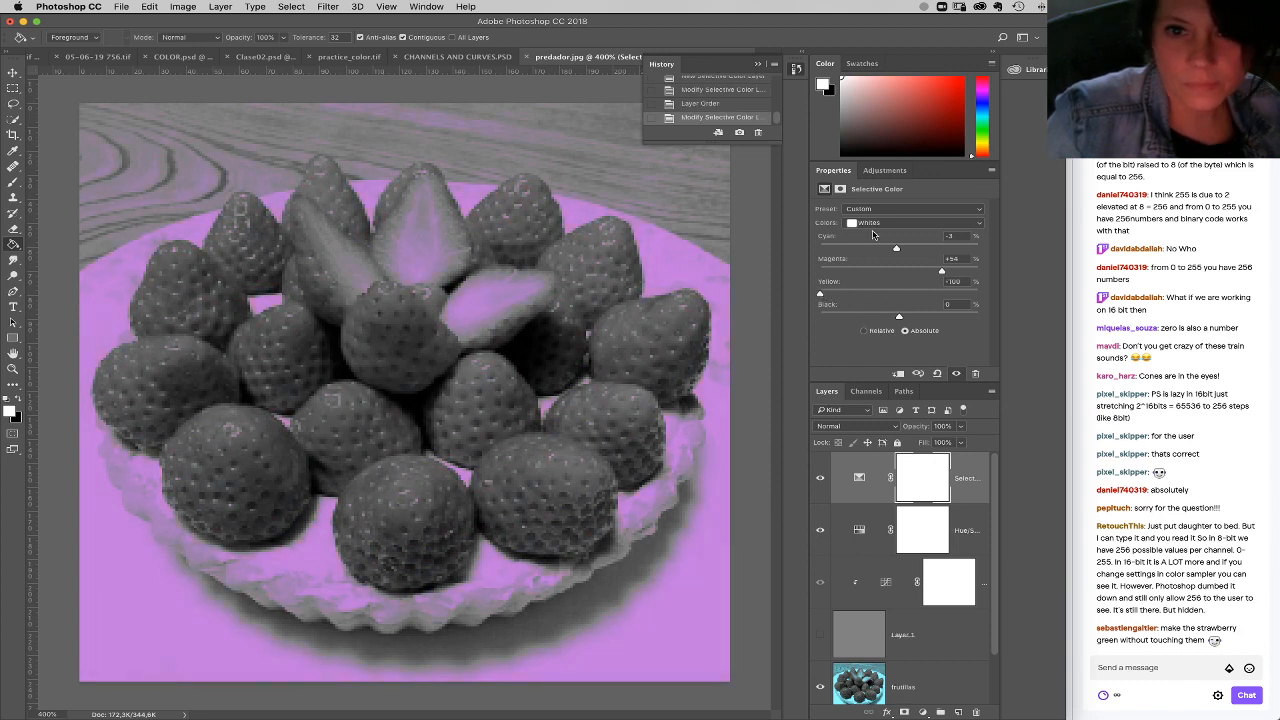
drag(958, 488, 976, 712)
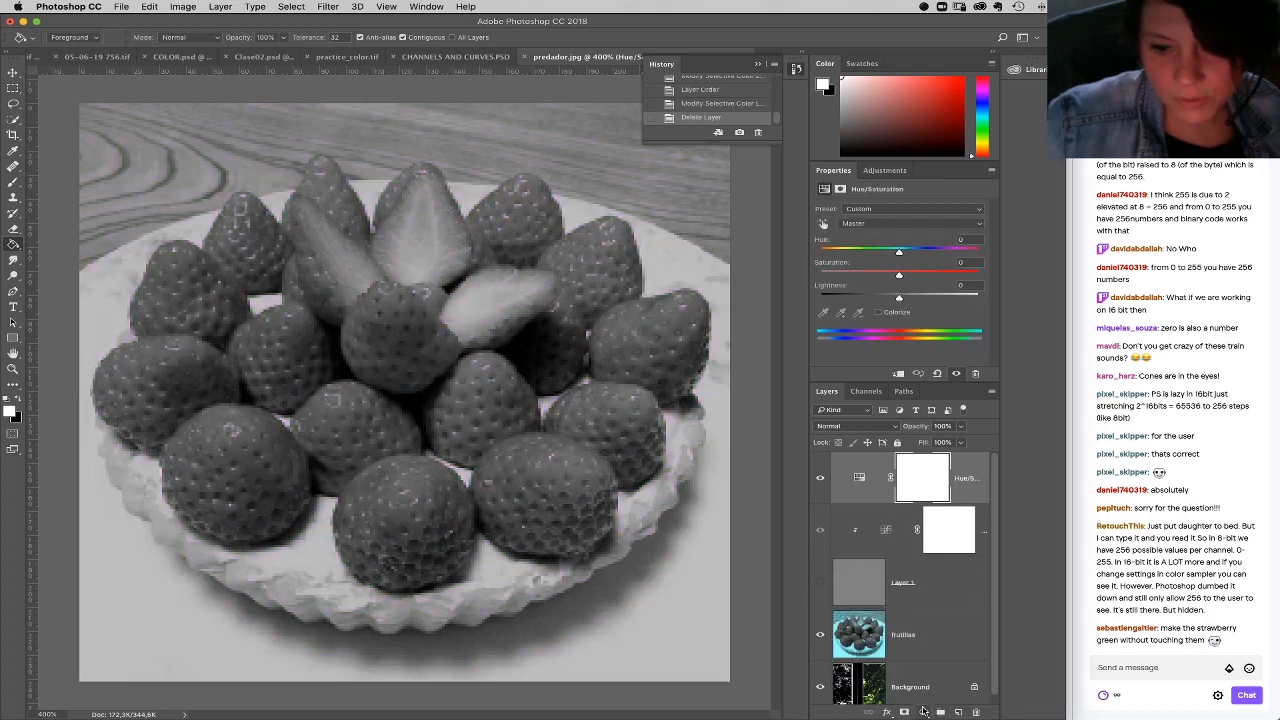
Step: Add a Curves adjustment above Hue/Saturation and strengthen the red channel by moving its white point inward and lifting the midtones slightly
click(924, 711)
click(897, 440)
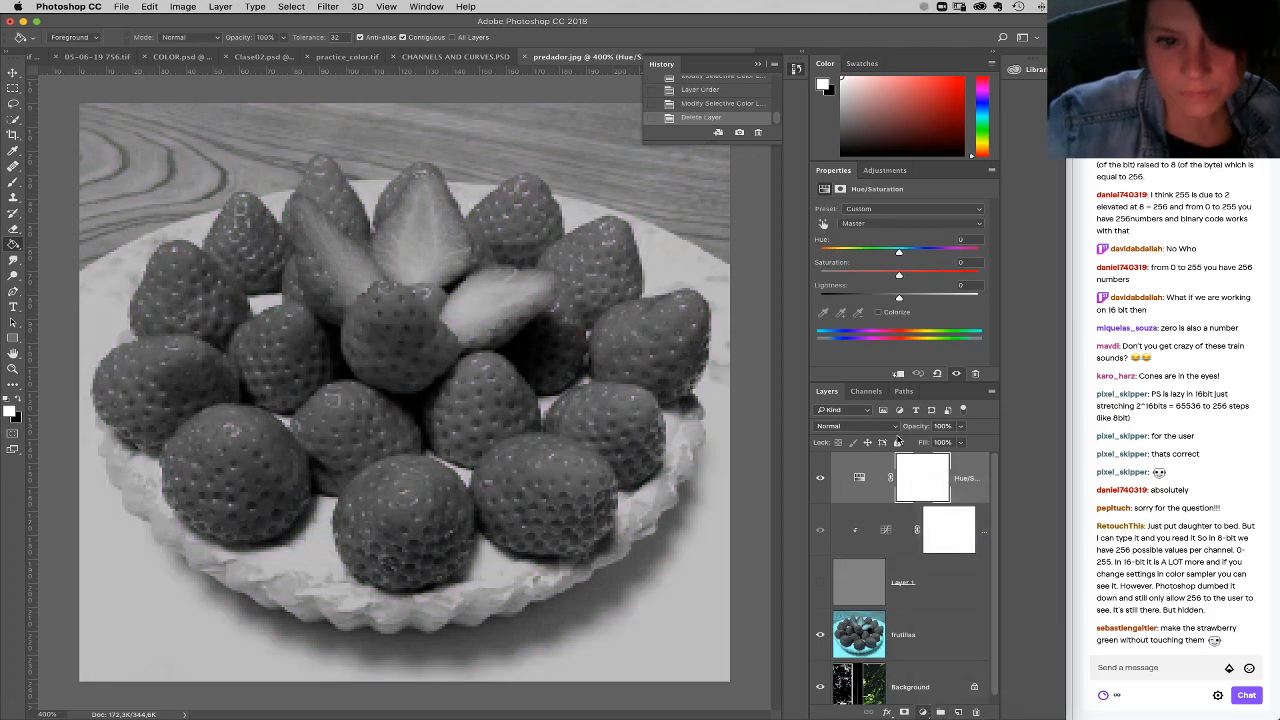
click(912, 222)
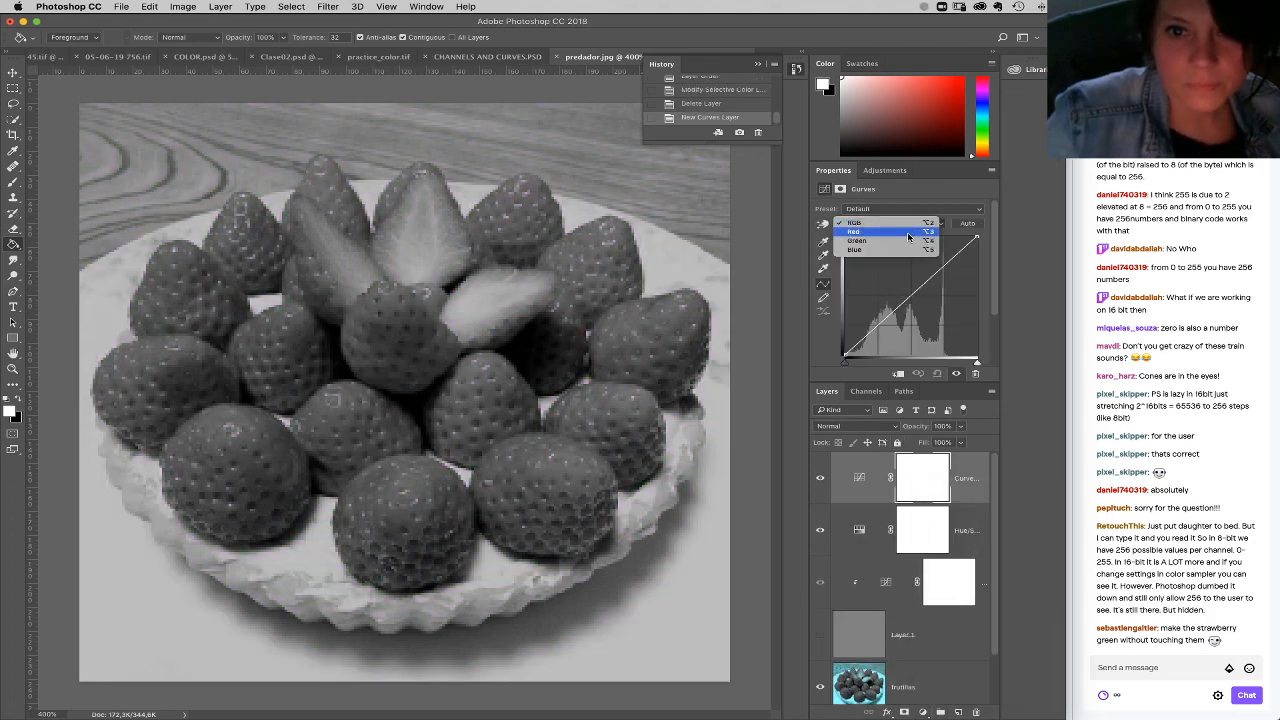
click(908, 235)
drag(977, 237, 958, 236)
mouse_move(900, 311)
mouse_down()
mouse_move(904, 335)
mouse_move(902, 308)
mouse_up()
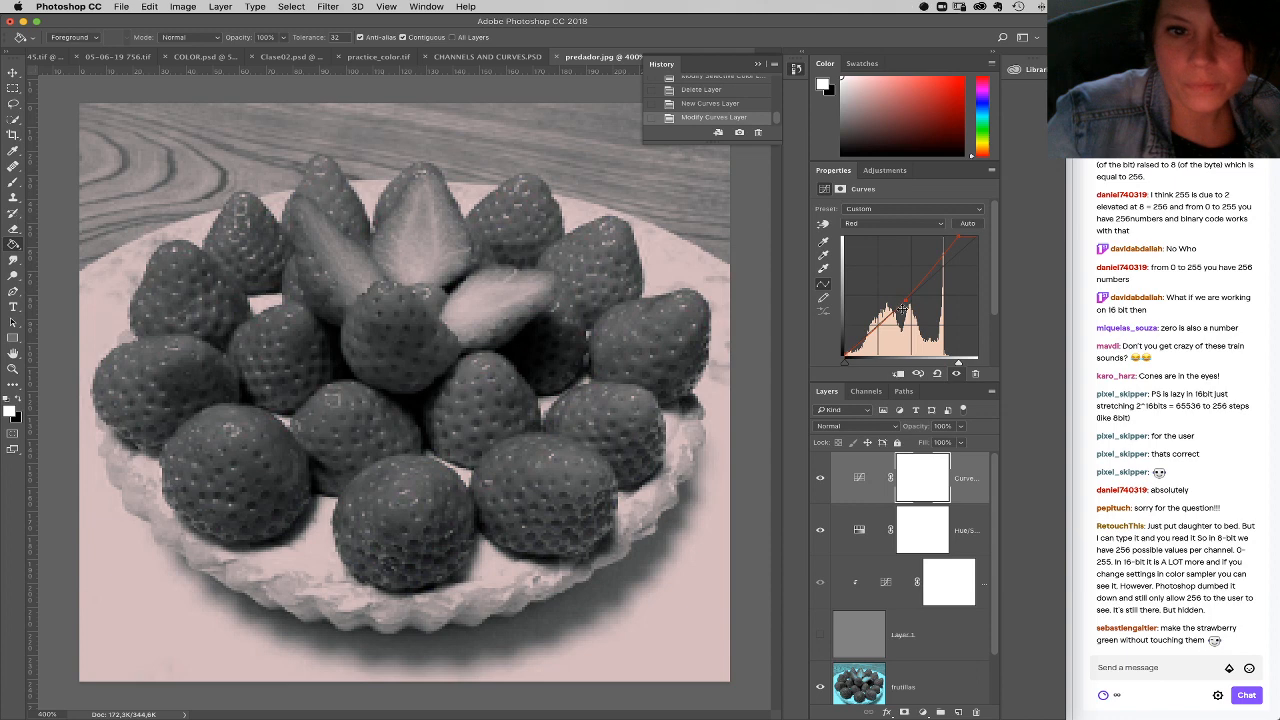
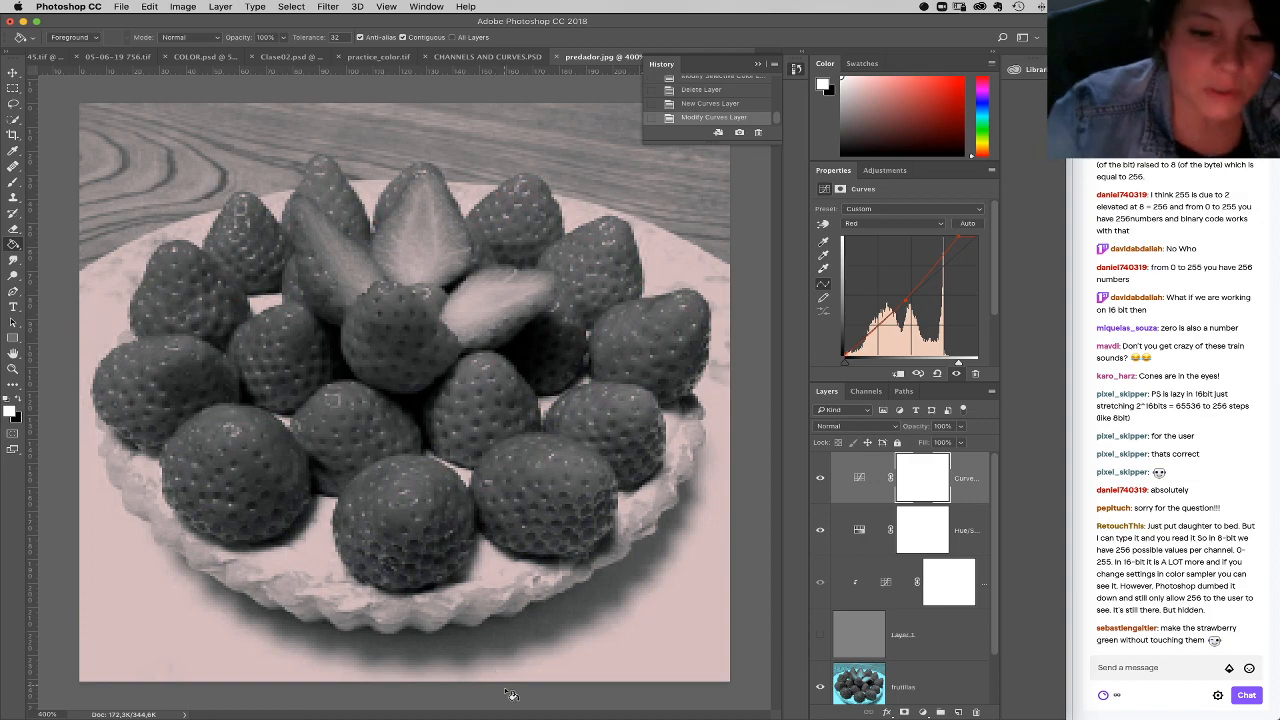
Step: Open the ColorSchemeDesigner3 extension to show its color wheel
click(427, 6)
mouse_move(440, 62)
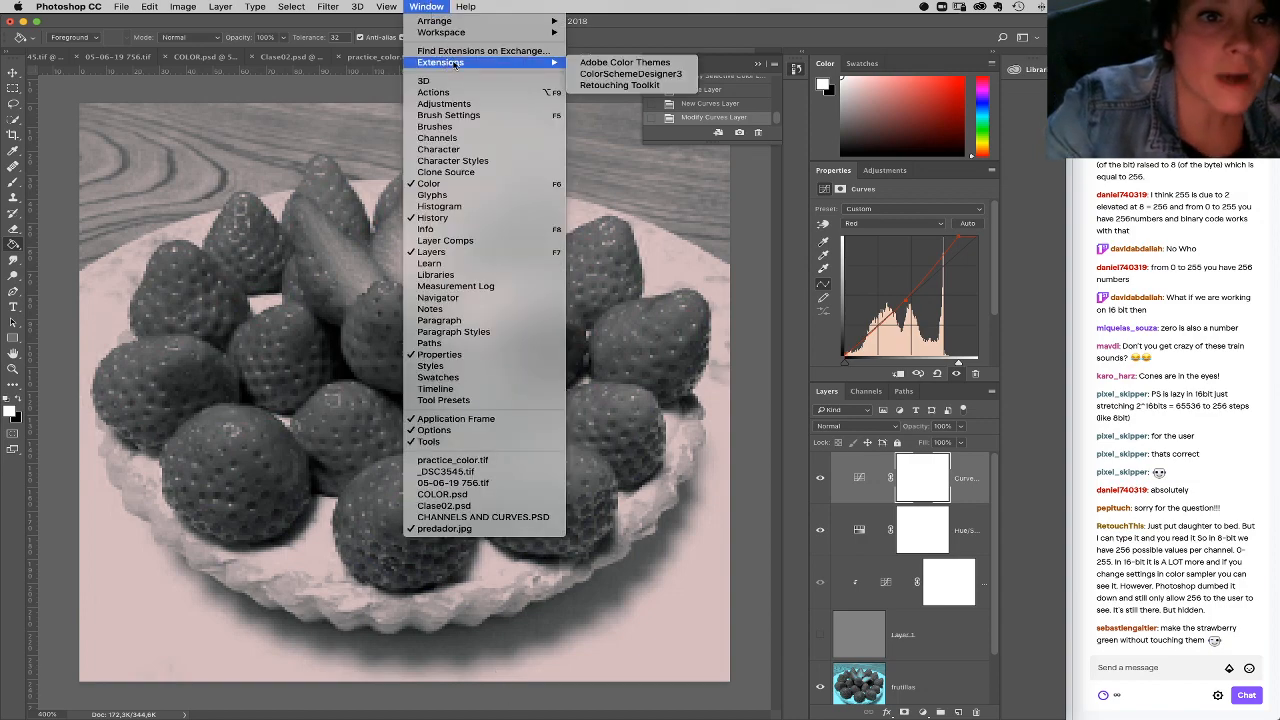
click(620, 75)
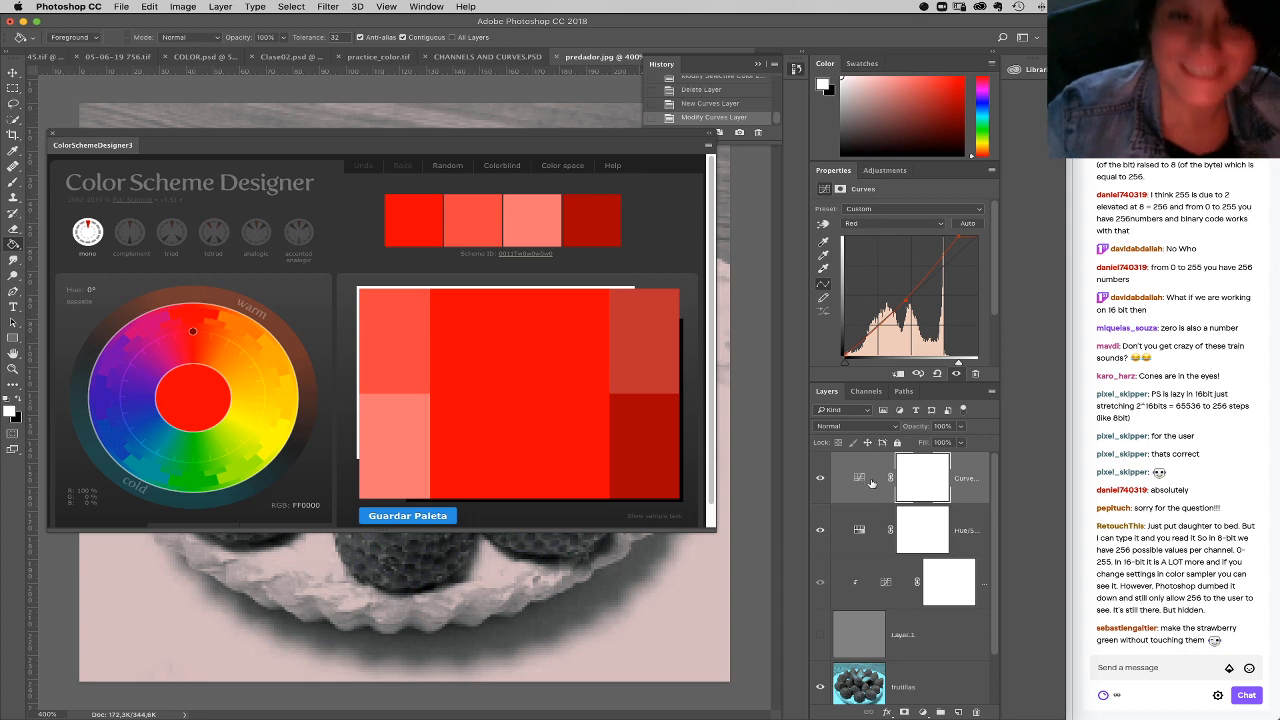
Step: Bring up the document 05-06-19 756.tif, close the color scheme extension, and fit the portrait on screen
click(292, 57)
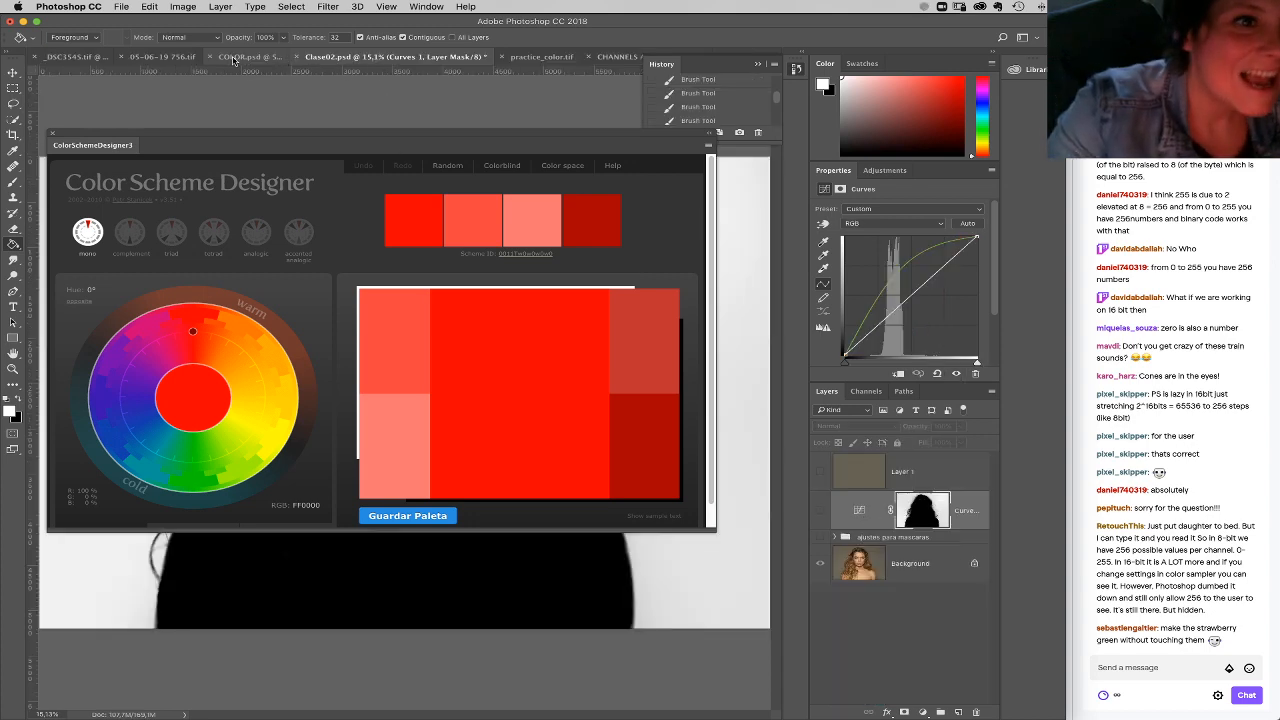
click(160, 57)
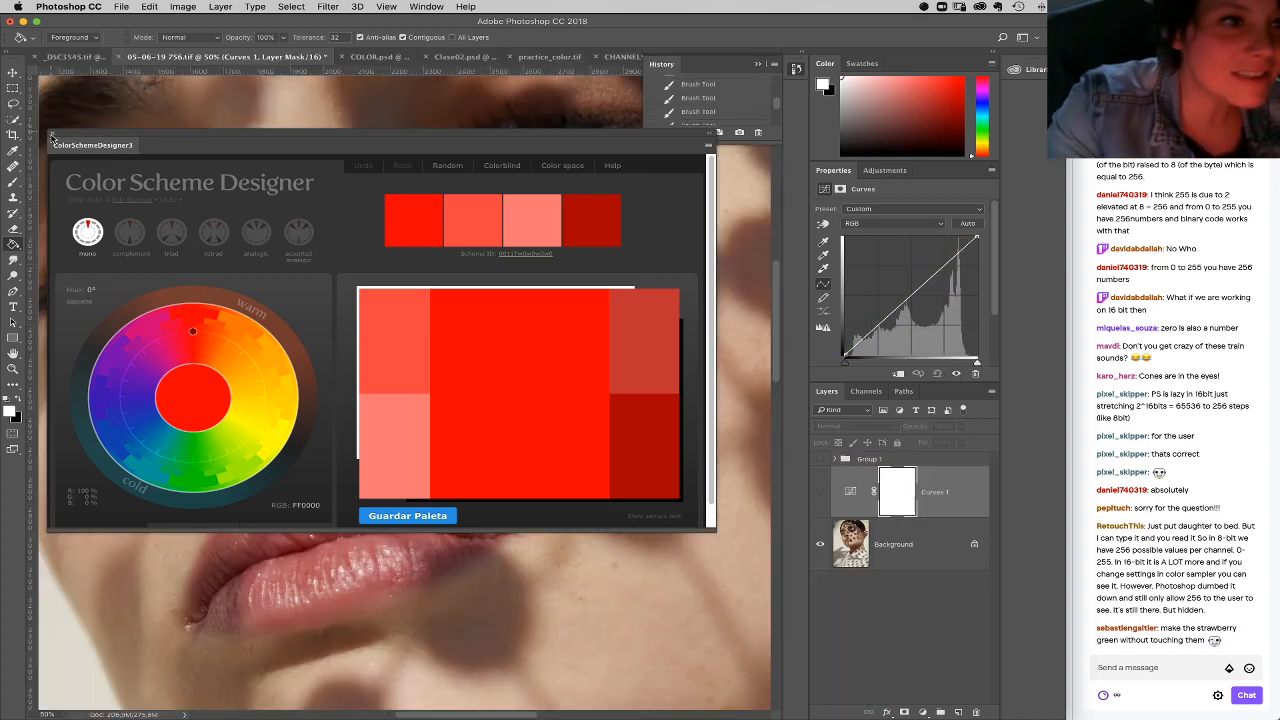
click(53, 132)
click(13, 369)
right_click(628, 313)
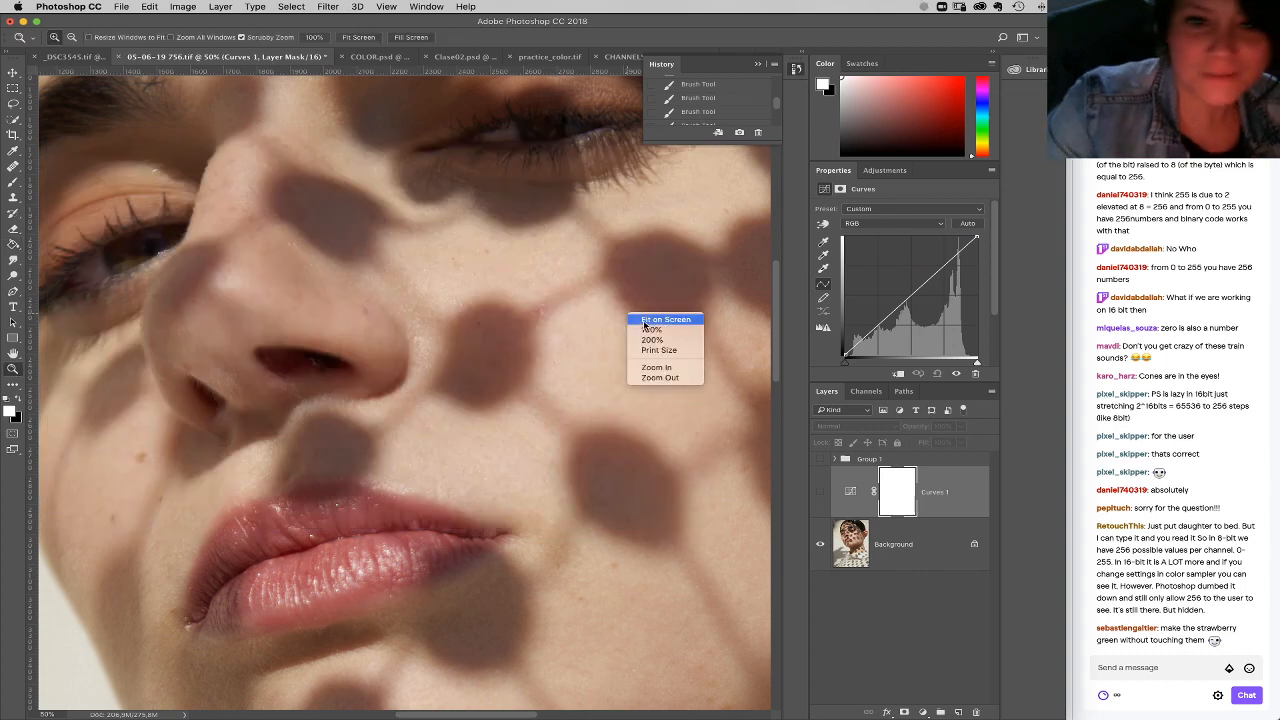
click(660, 322)
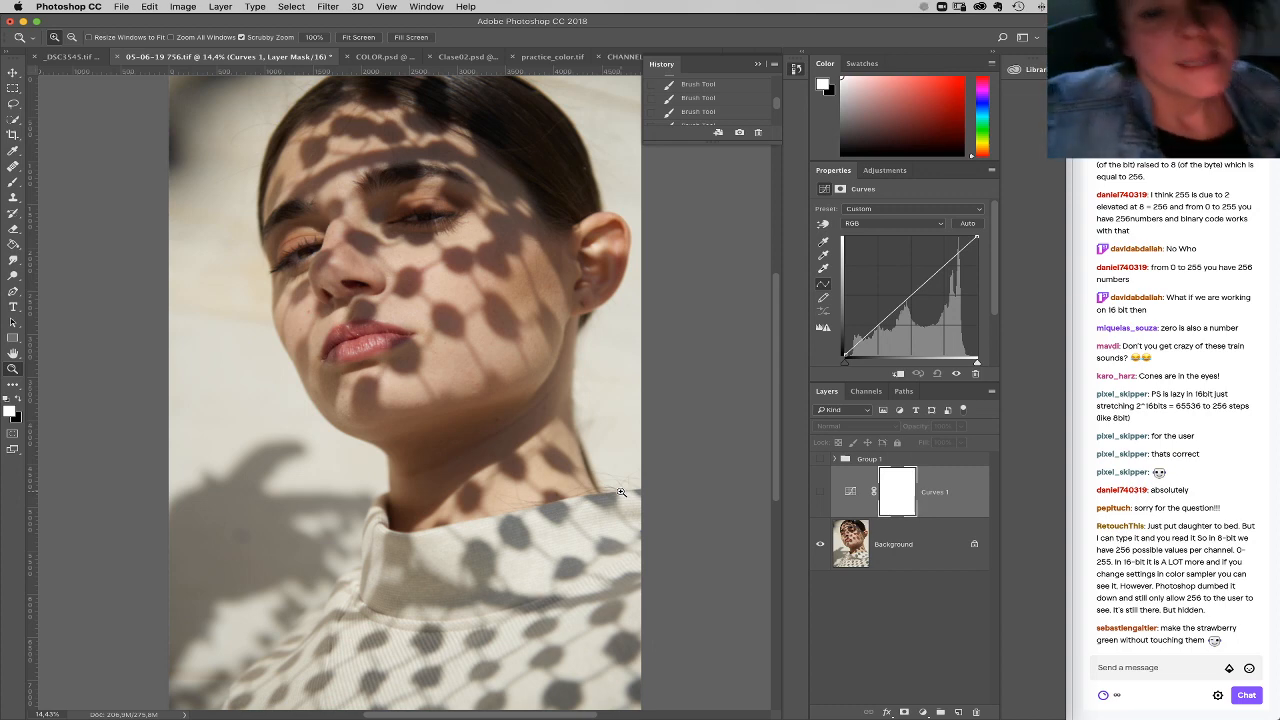
Step: Switch to _DSC3545.tif and delete the Dorado group and the group beneath it, leaving only the Background layer
click(80, 57)
right_click(200, 151)
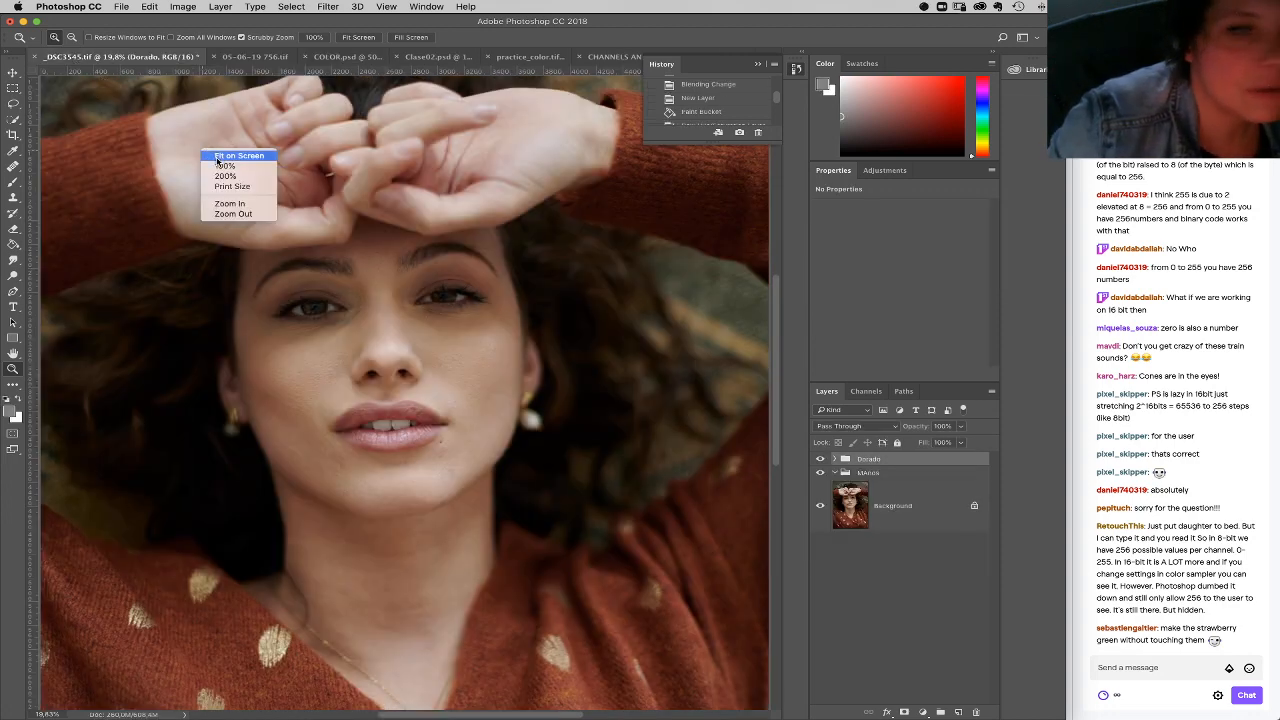
click(220, 160)
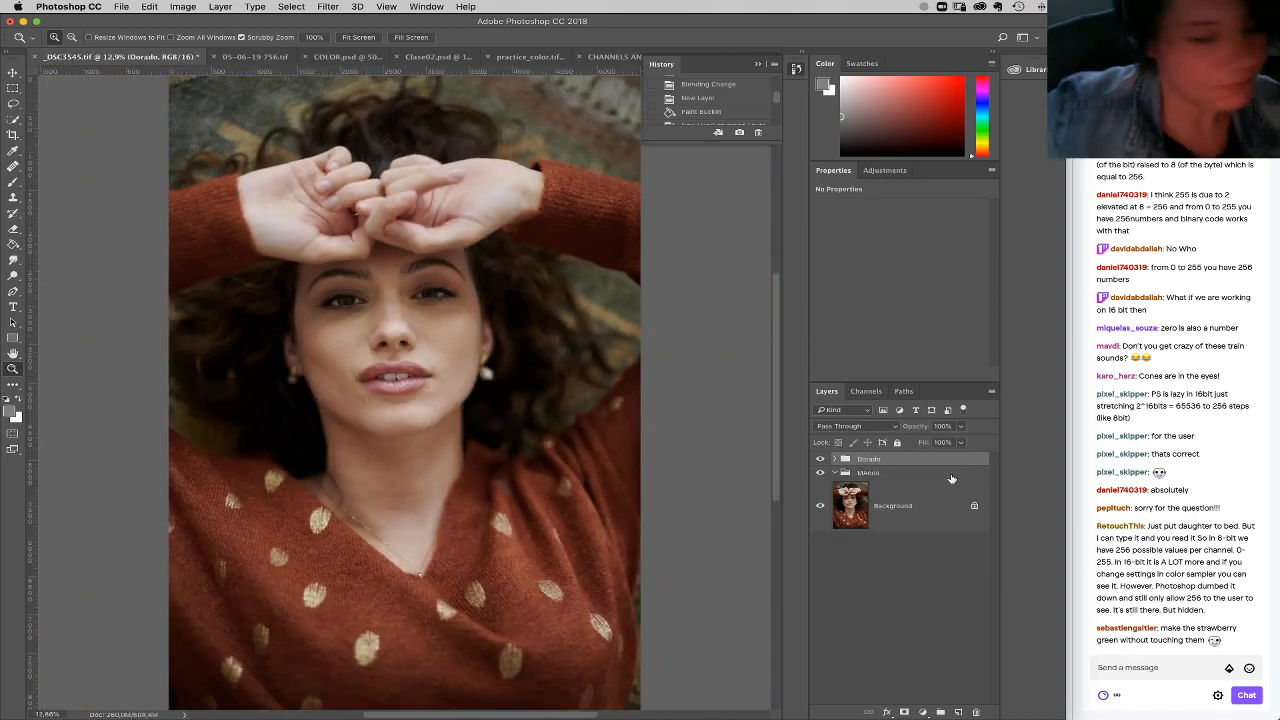
shift+click(953, 475)
drag(960, 465, 975, 710)
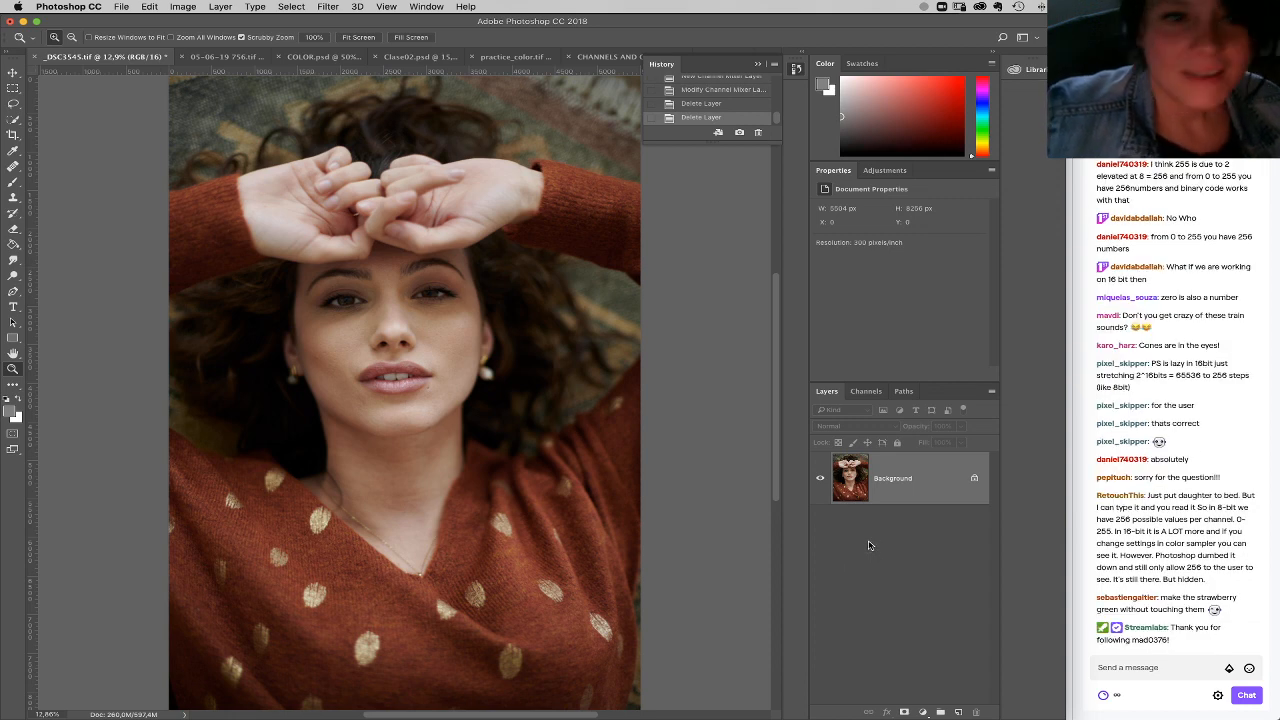
Step: Examine the skin tones of the hands and face in the portrait, both up close and in the full view
drag(449, 276, 546, 354)
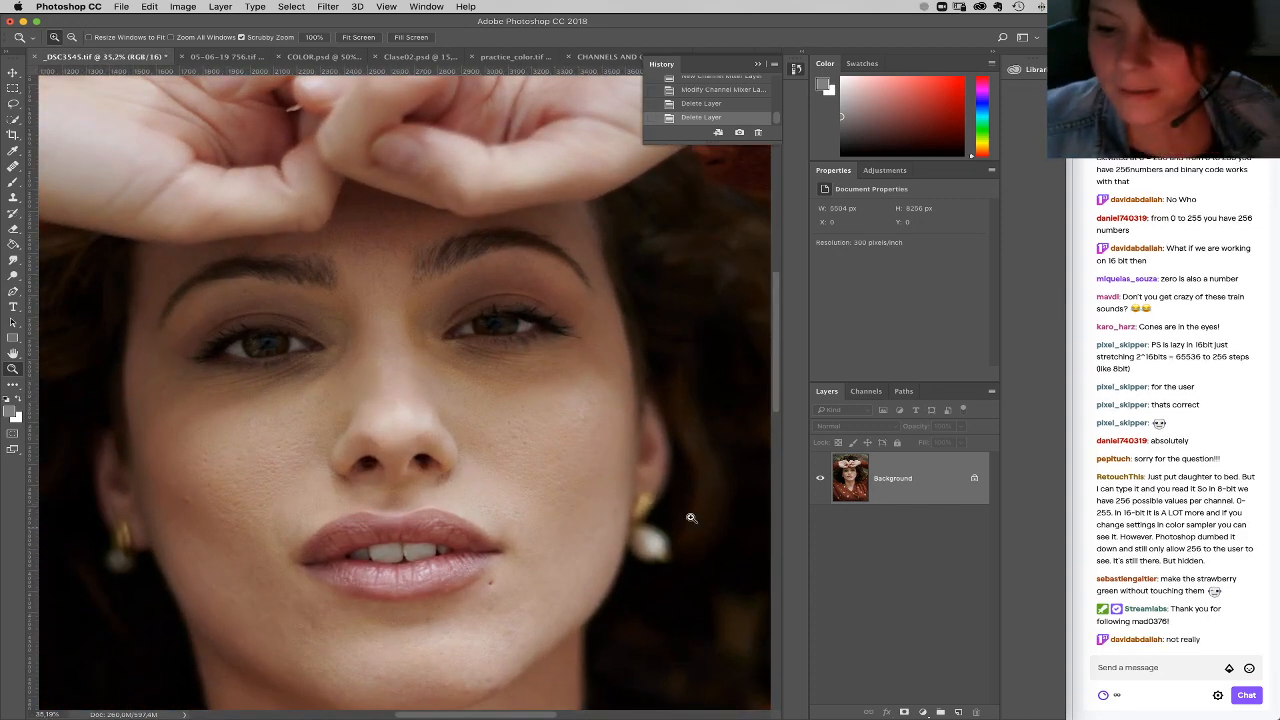
mouse_move(700, 523)
mouse_down()
mouse_move(711, 491)
mouse_move(706, 511)
mouse_up()
right_click(704, 467)
click(726, 584)
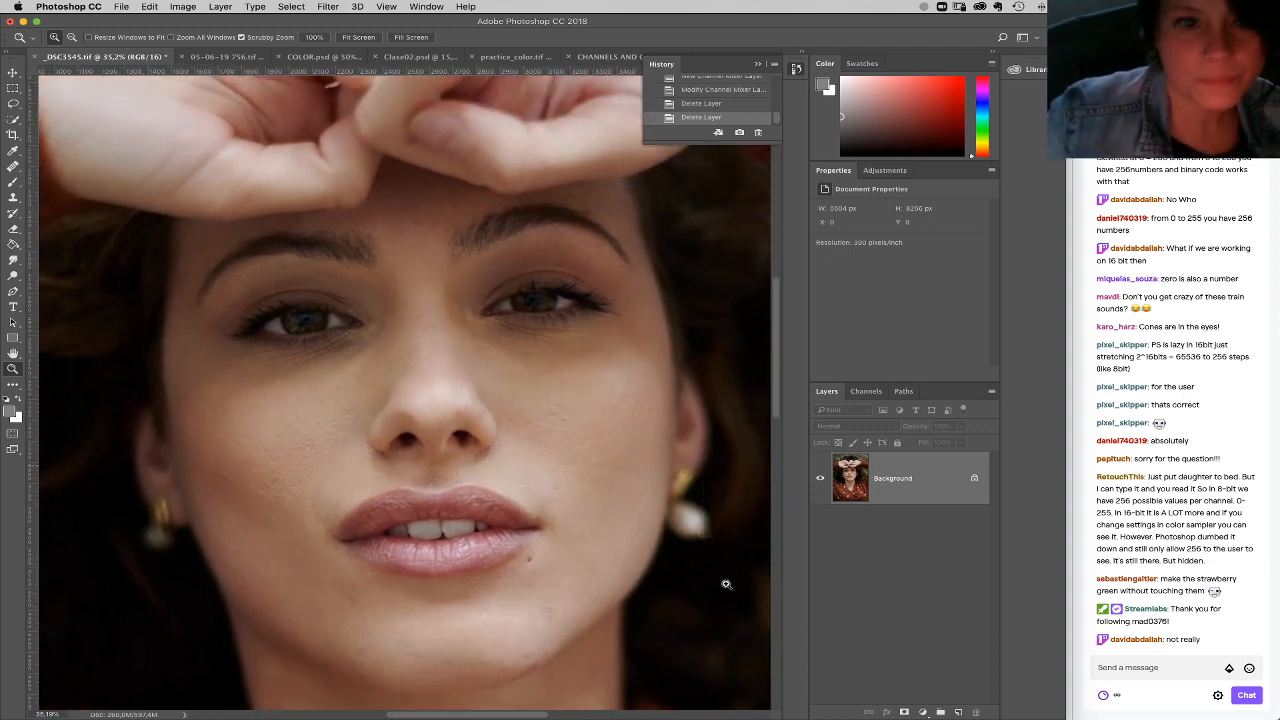
drag(726, 584, 718, 568)
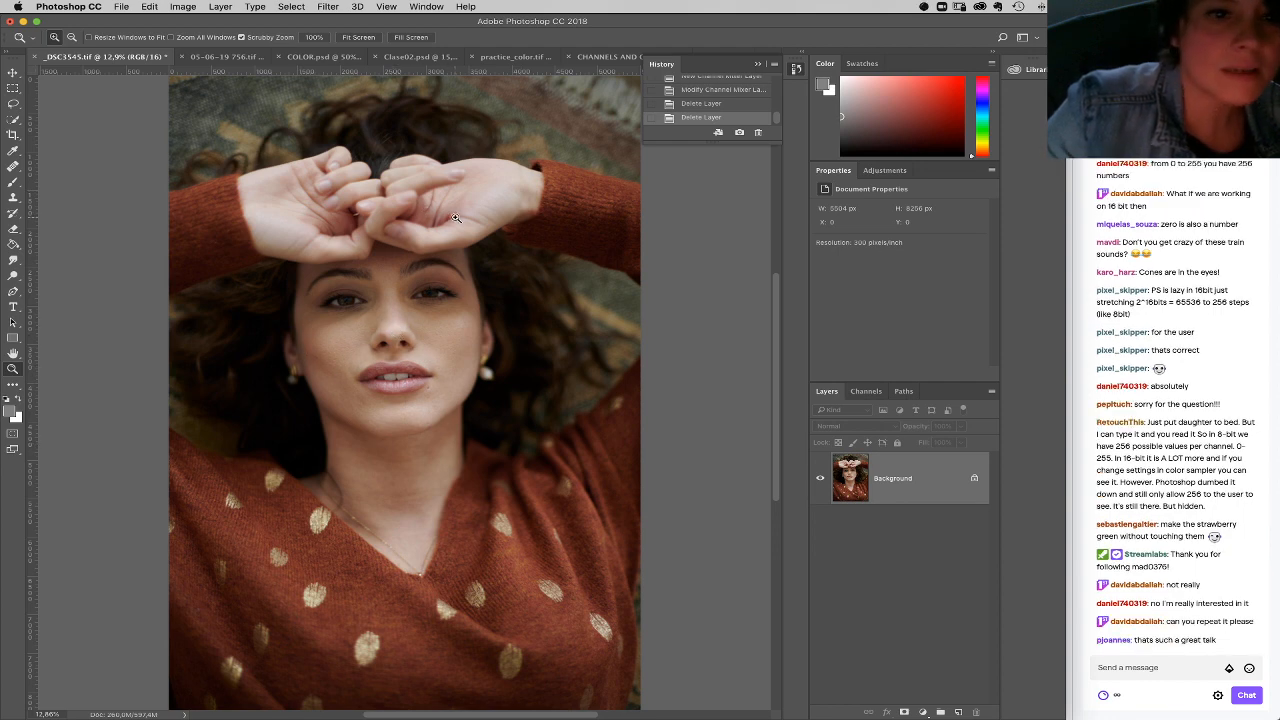
click(341, 235)
drag(518, 269, 482, 301)
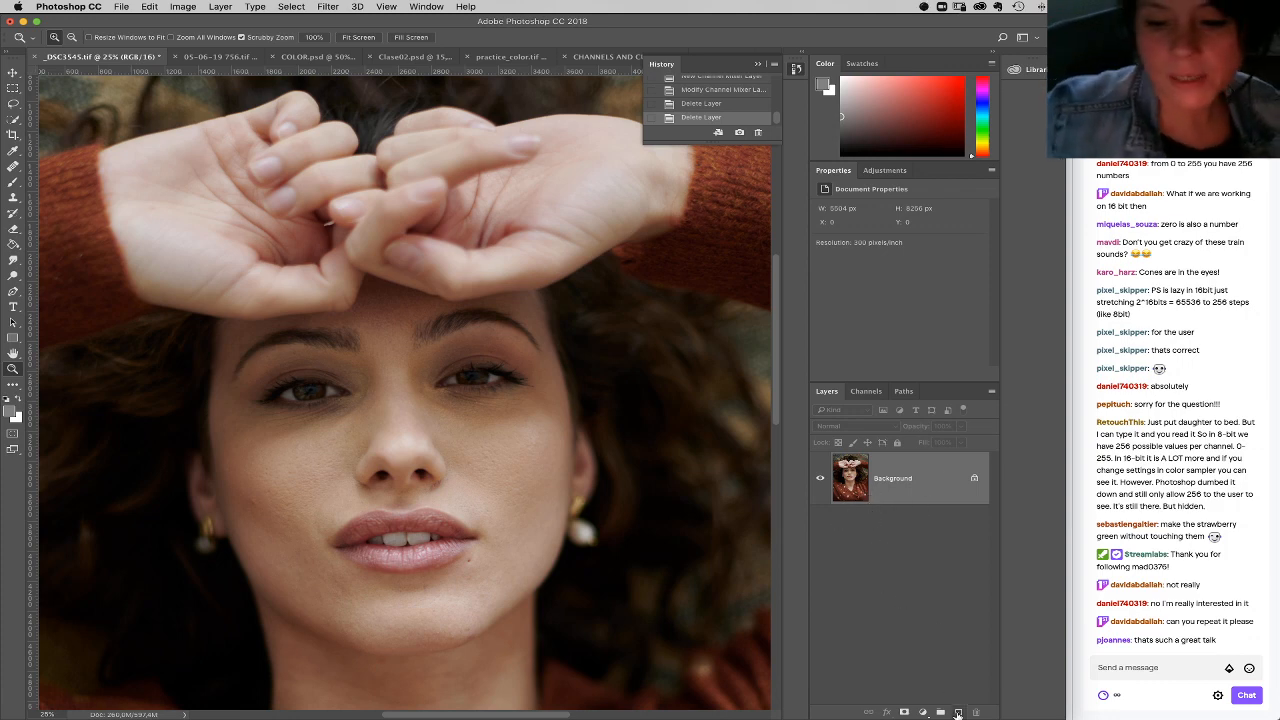
Step: Add a Solid Color fill layer in gray 808080 above the Background and set its blend mode to Luminosity
click(924, 712)
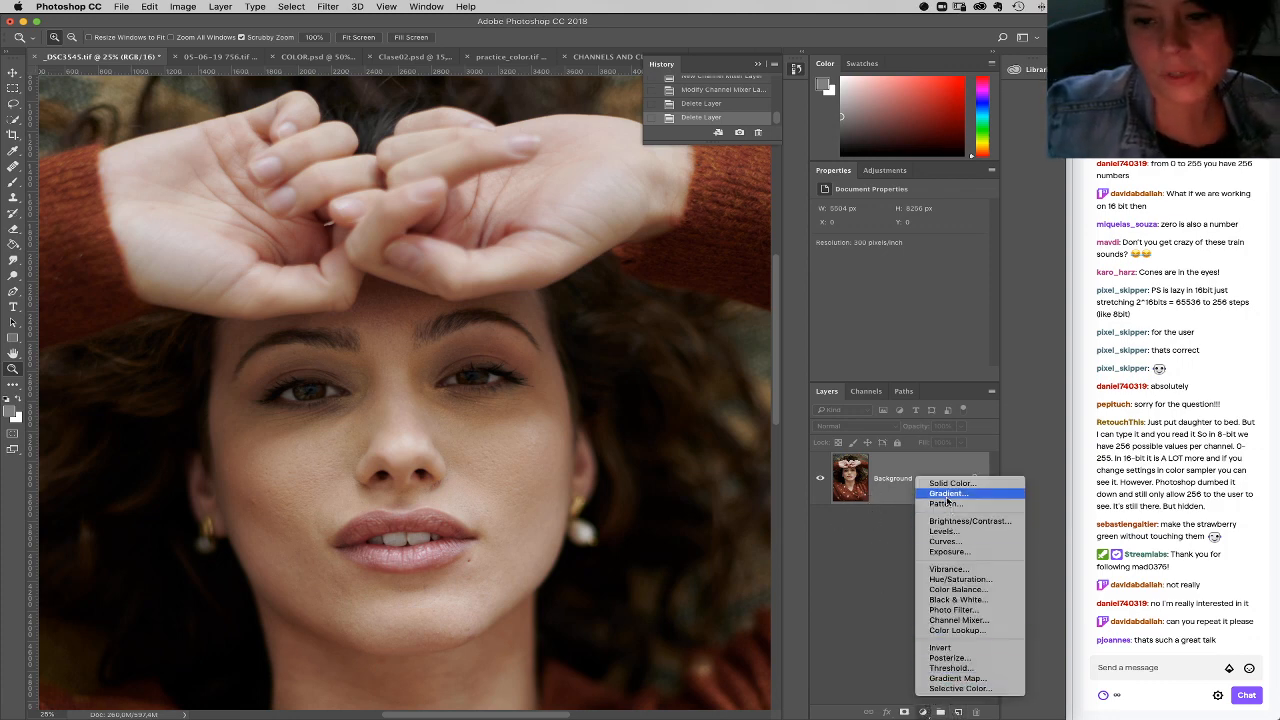
click(945, 483)
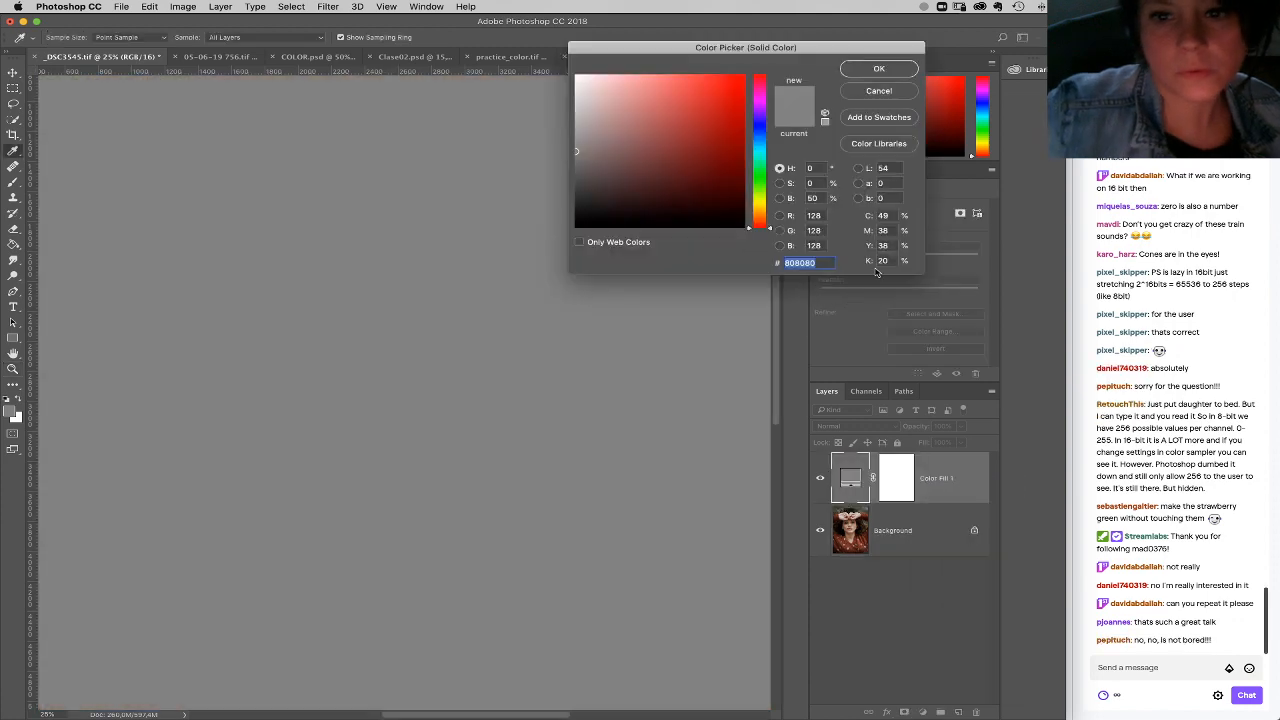
click(878, 69)
click(873, 428)
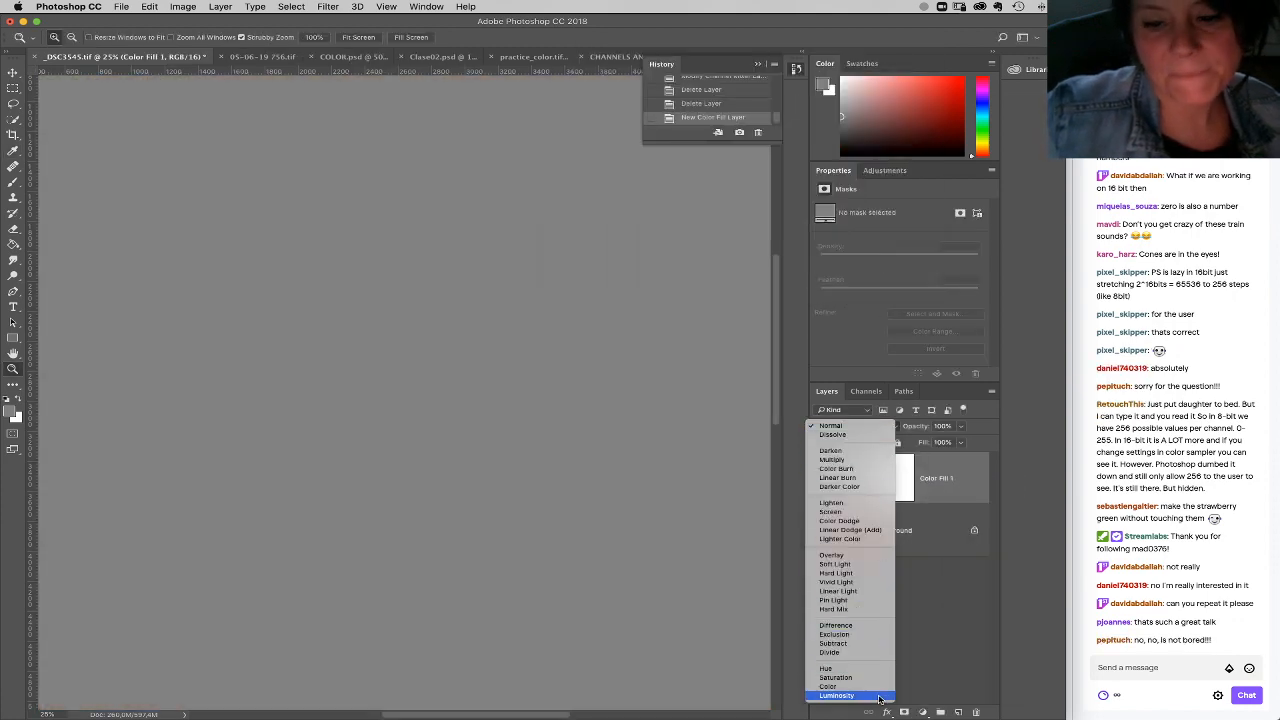
click(877, 697)
Step: Add a Hue/Saturation adjustment above the gray fill with Saturation at +36
click(924, 712)
click(958, 579)
click(924, 275)
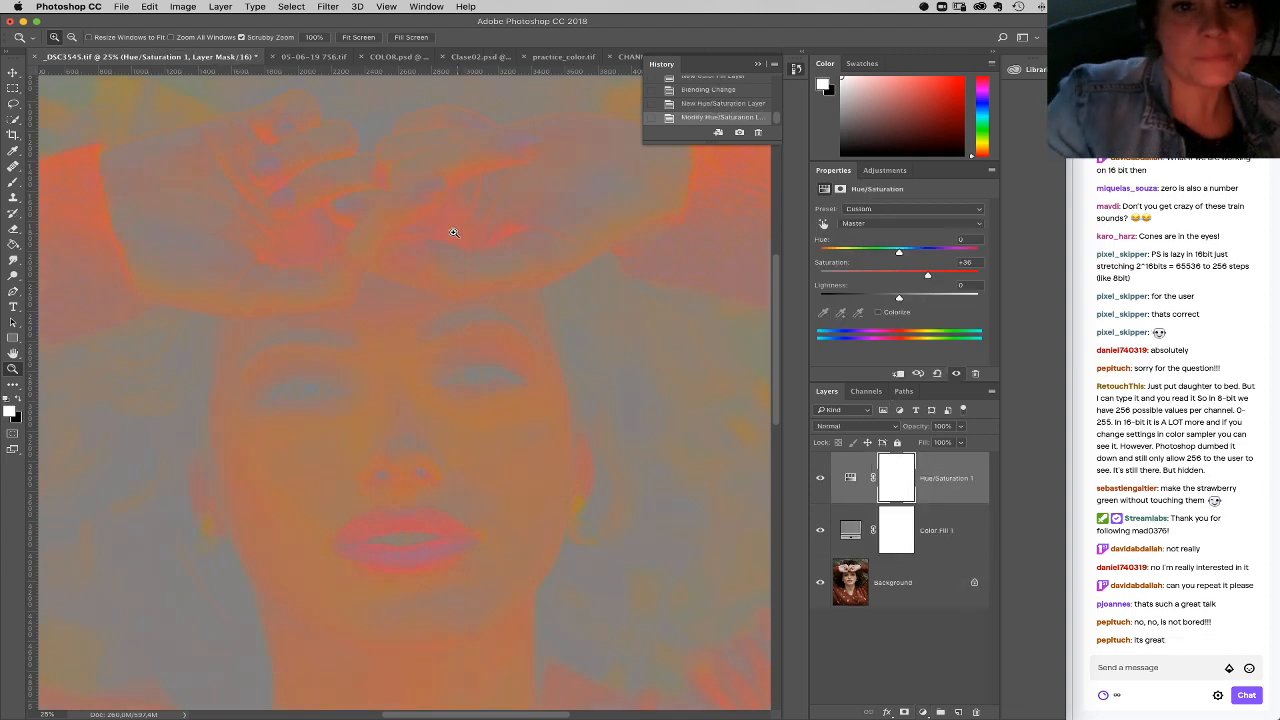
drag(521, 304, 457, 323)
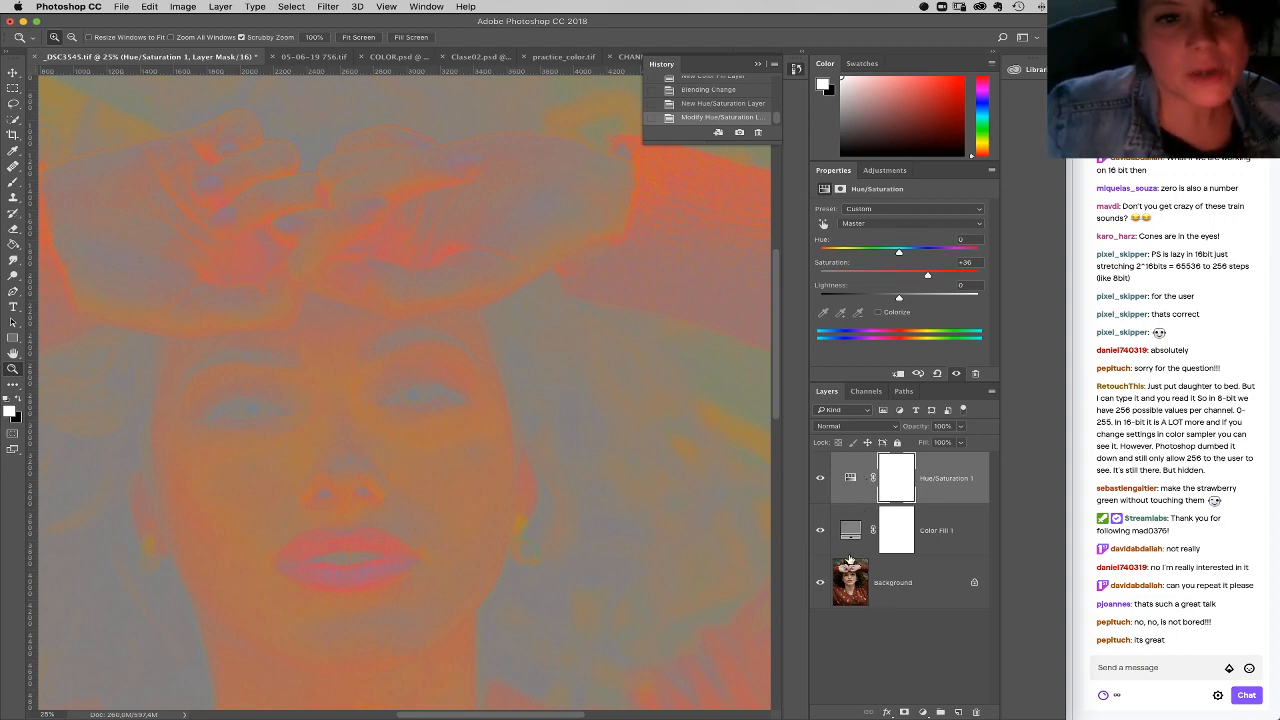
Step: Add a Black & White adjustment on top with Reds 210, Yellows -116, Blues 46 and Magentas 300
click(923, 712)
click(945, 602)
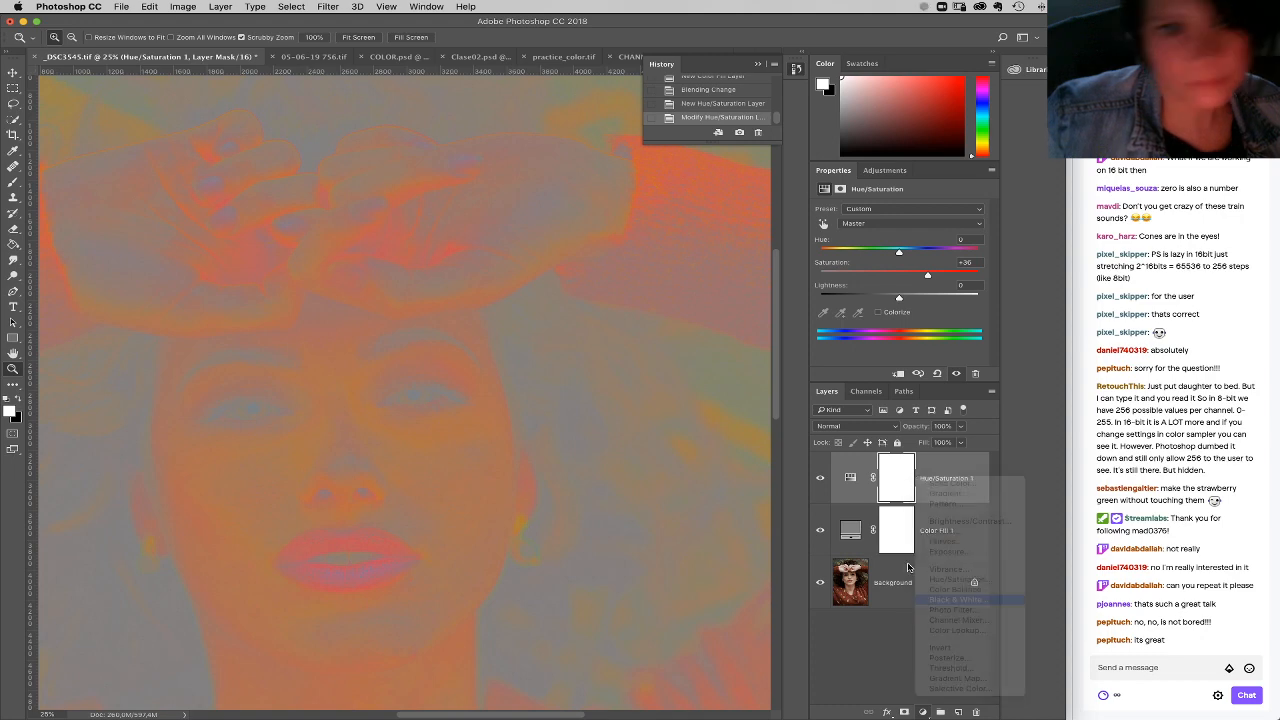
drag(903, 252, 950, 252)
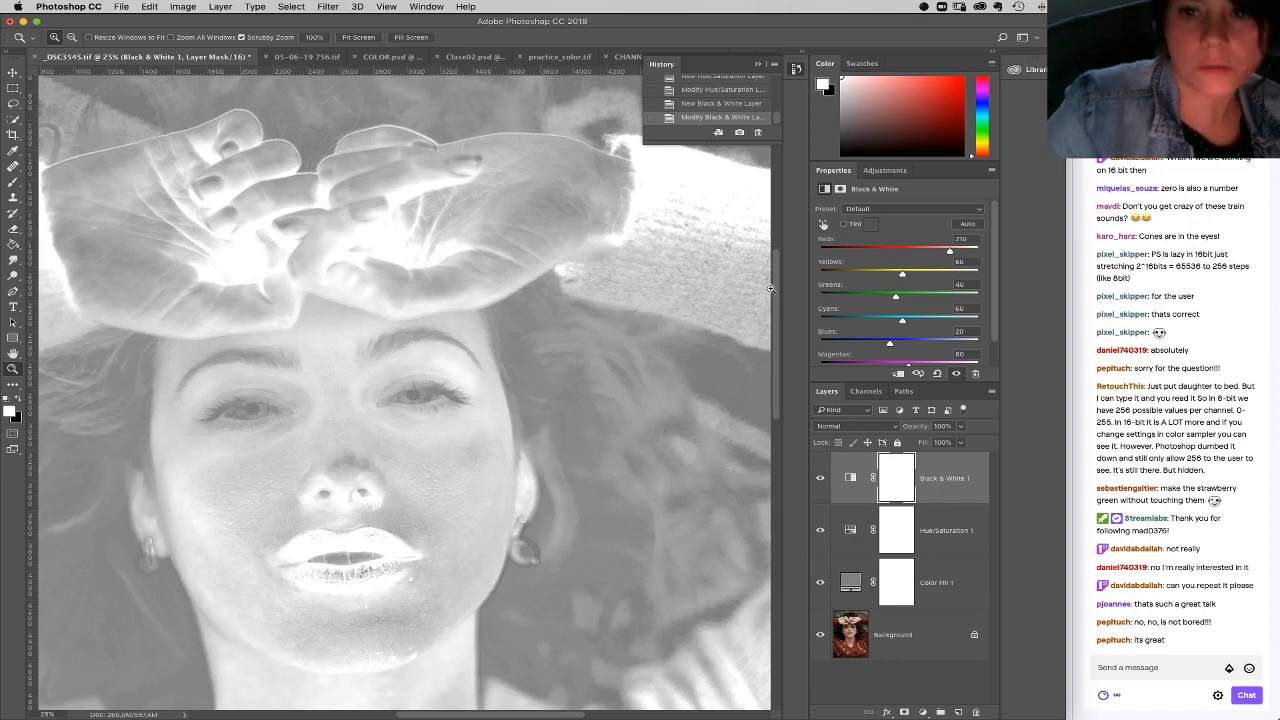
drag(899, 277, 859, 277)
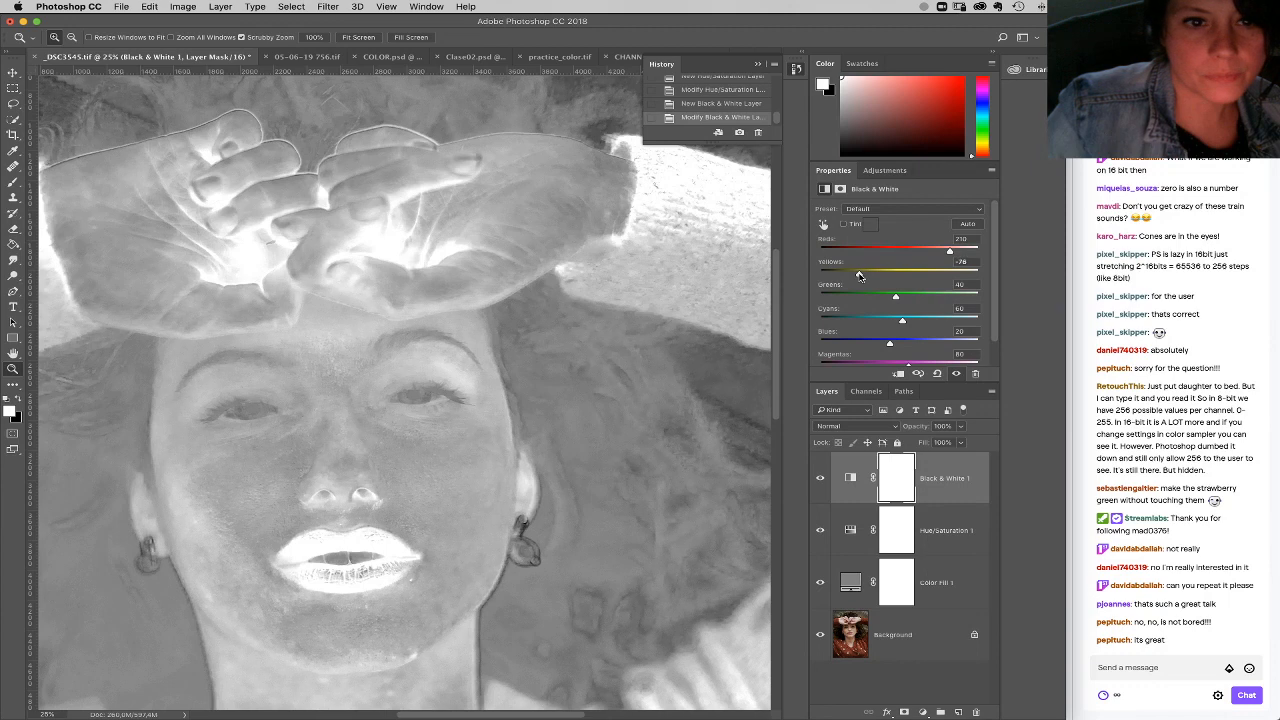
drag(886, 343, 979, 364)
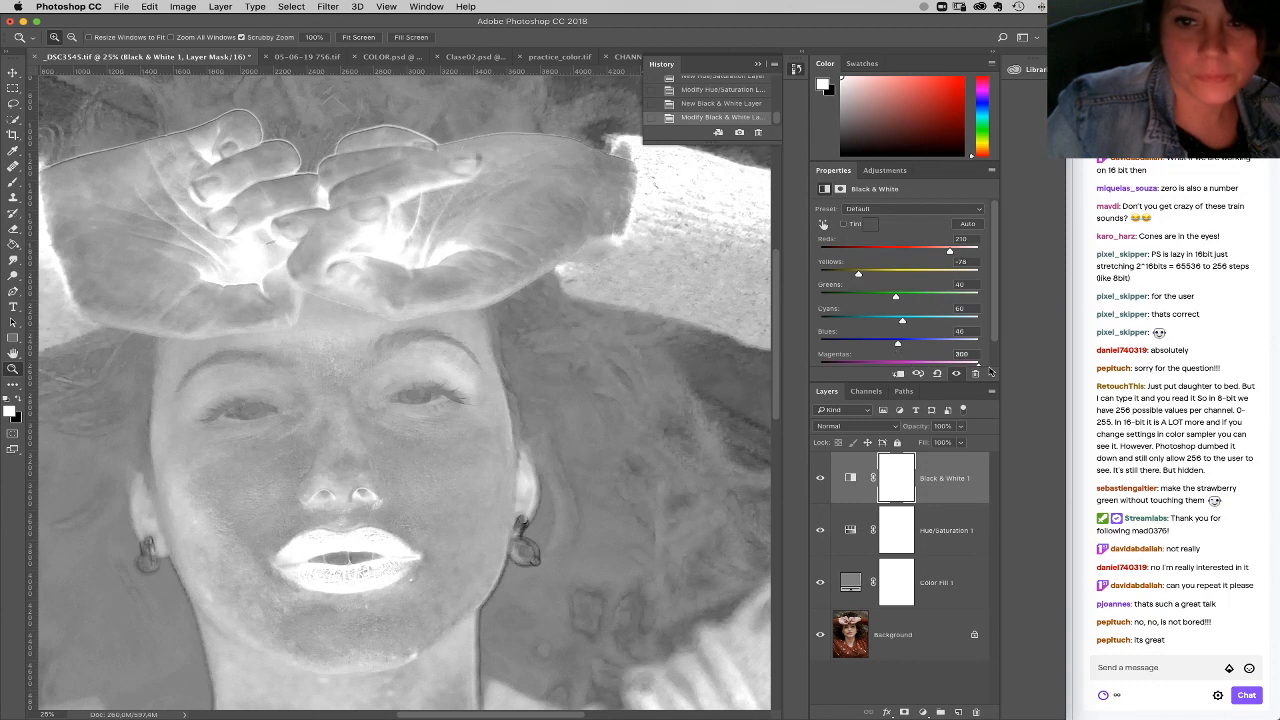
drag(858, 277, 845, 278)
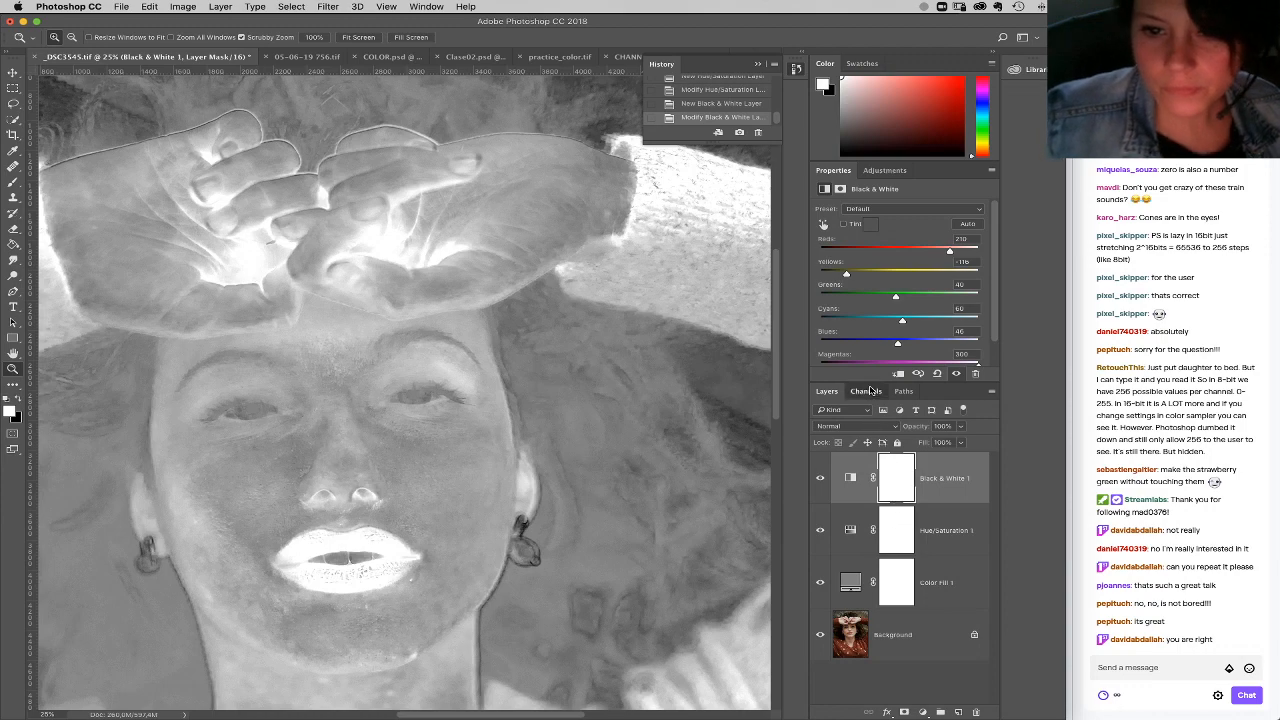
Step: Load the black-and-white image's bright tones as a selection from the channels, and group the three layers above the Background
click(866, 391)
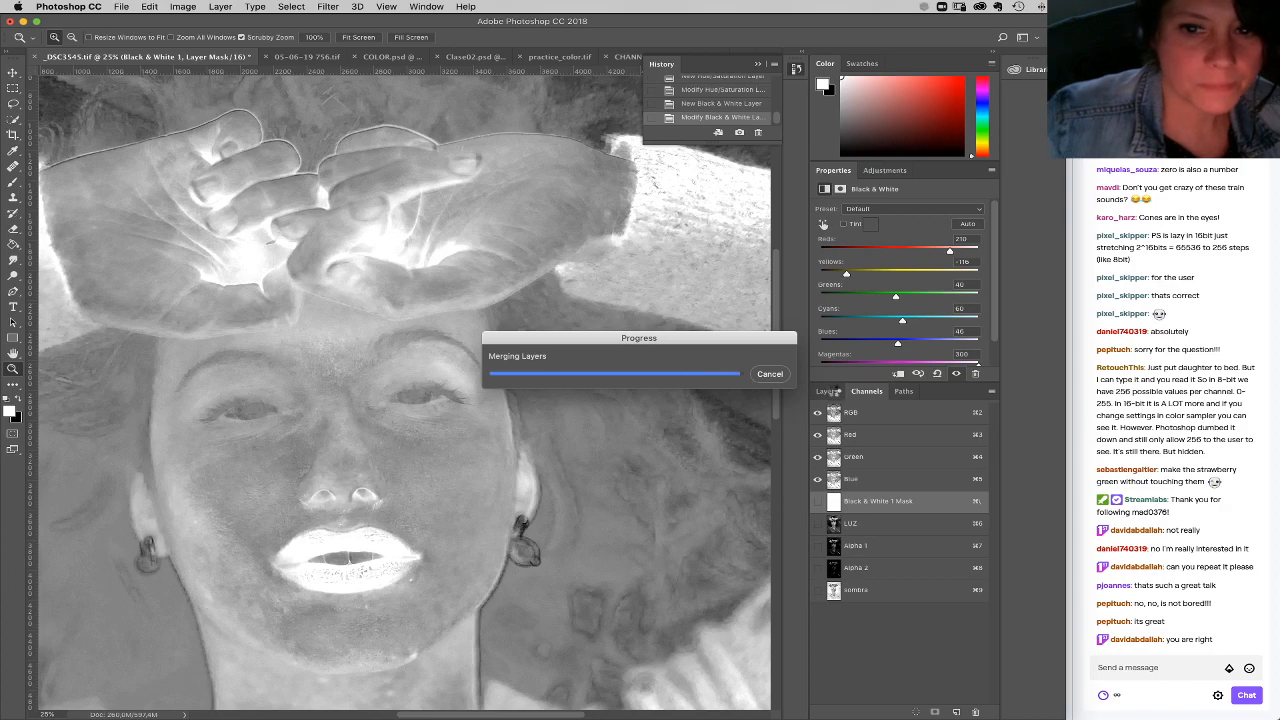
click(828, 391)
shift+click(955, 587)
drag(955, 587, 941, 712)
Step: Add a Curves adjustment masked by the tonal selection above Group 1, and hide that group
click(924, 712)
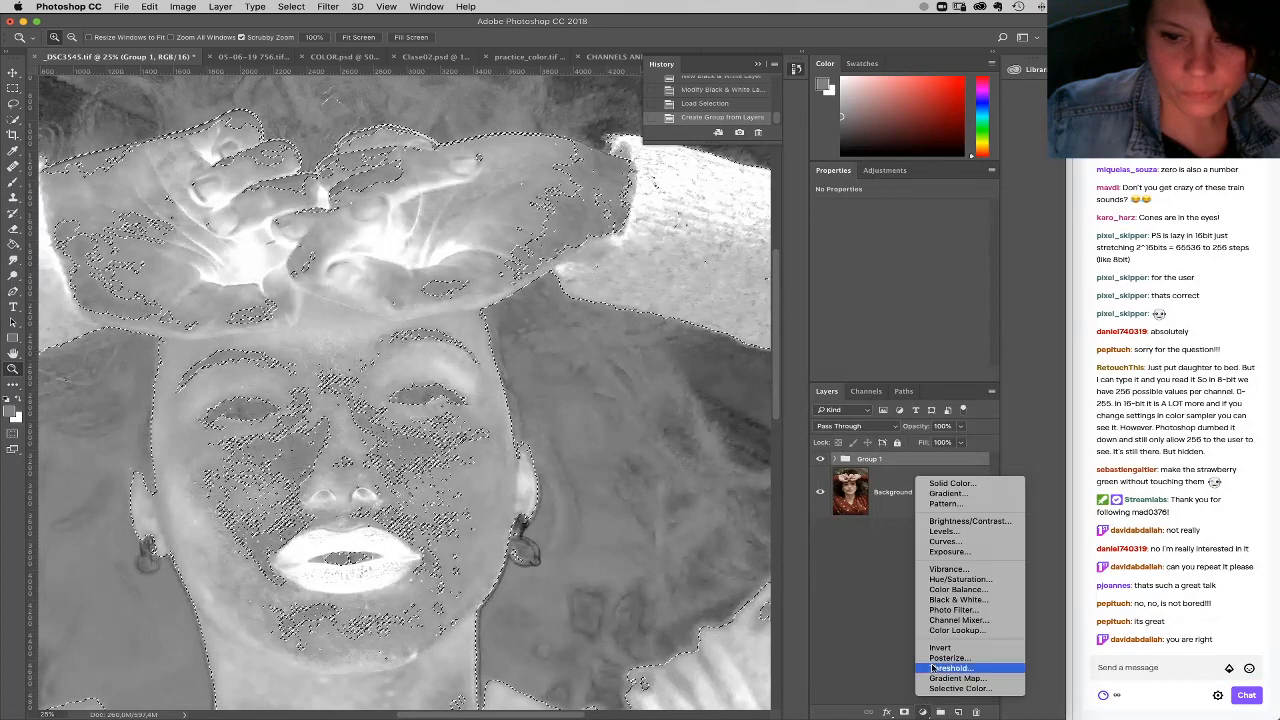
click(944, 541)
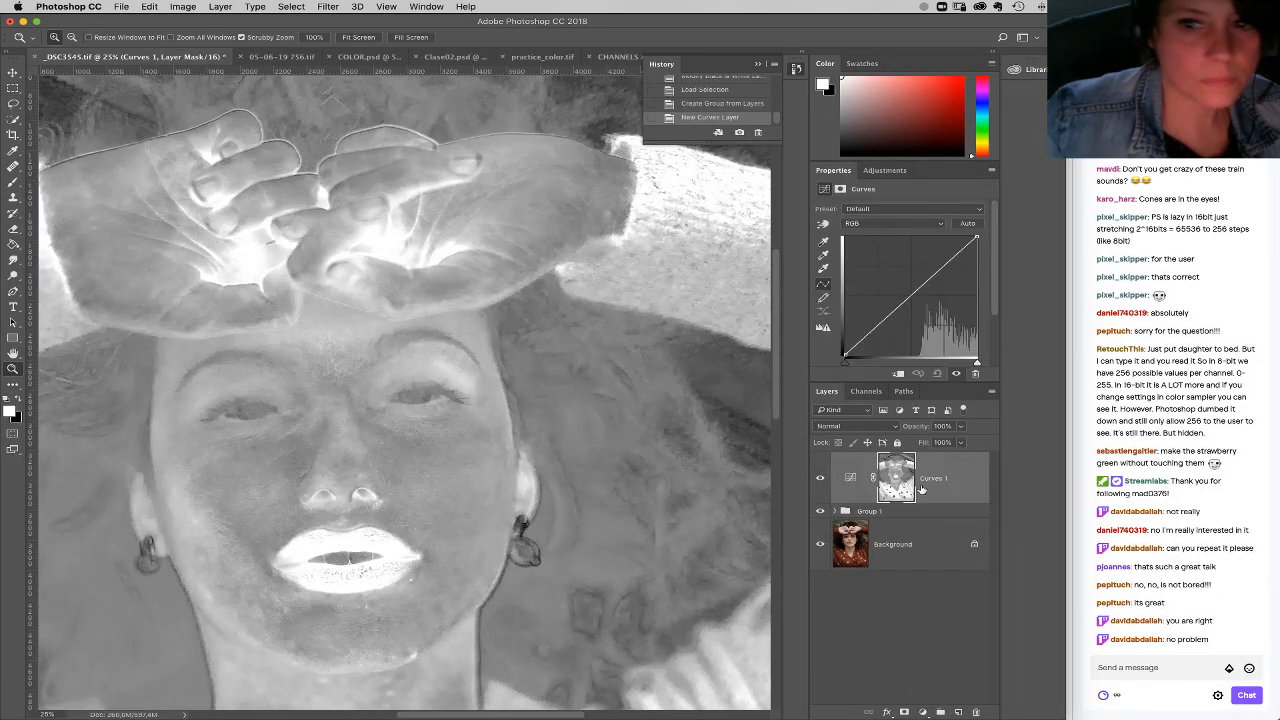
click(820, 511)
Step: Lower the blue channel's midtones slightly in the Curves adjustment, and fine-tune the black point of its RGB curve
click(904, 224)
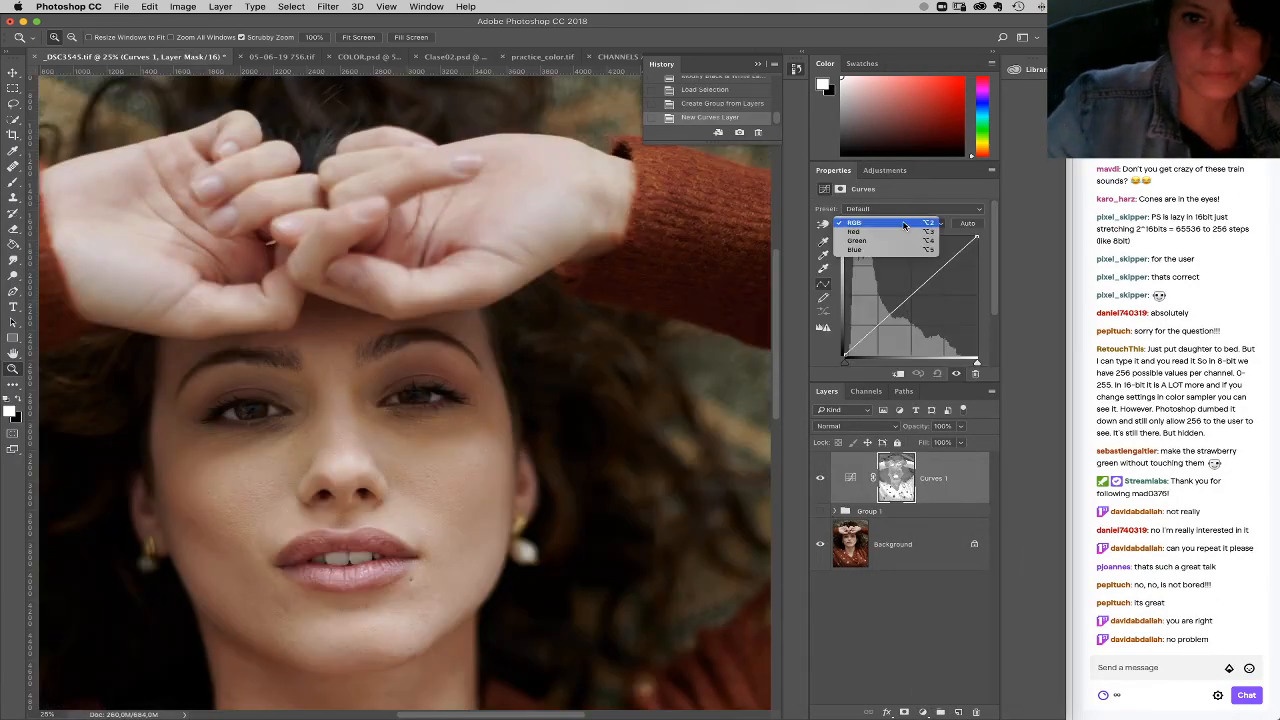
click(903, 250)
click(915, 294)
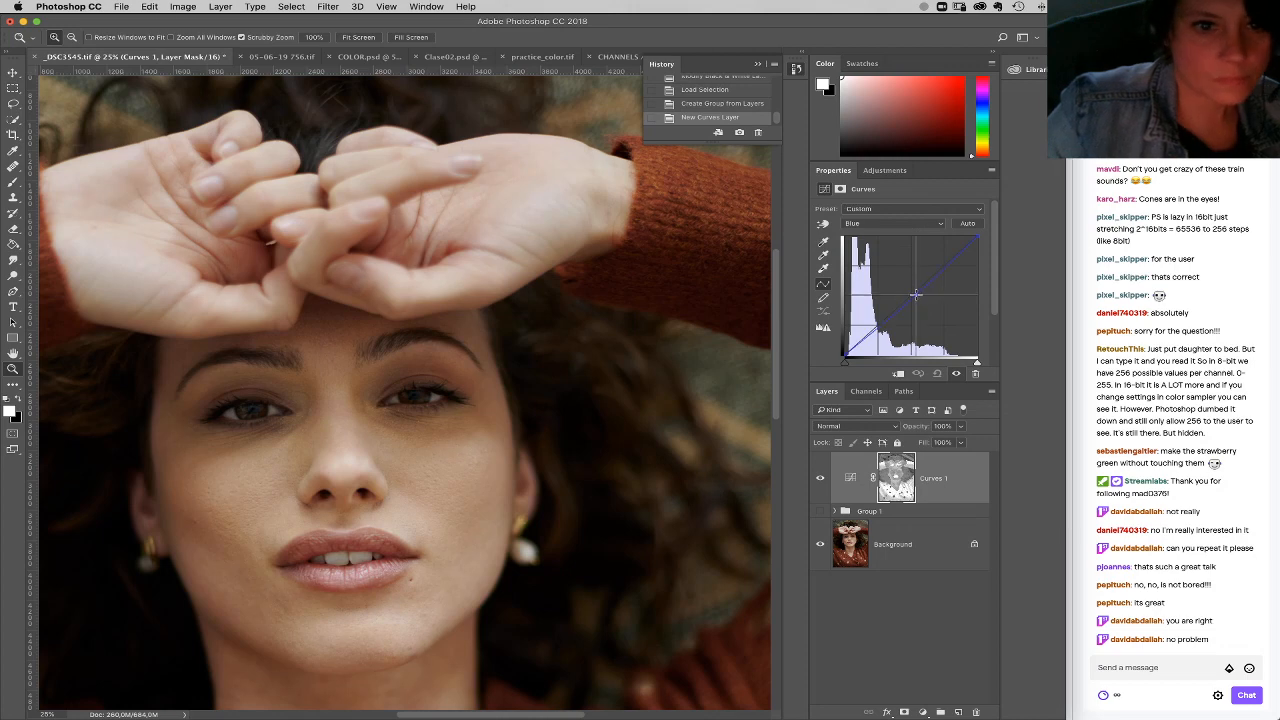
drag(915, 294, 915, 299)
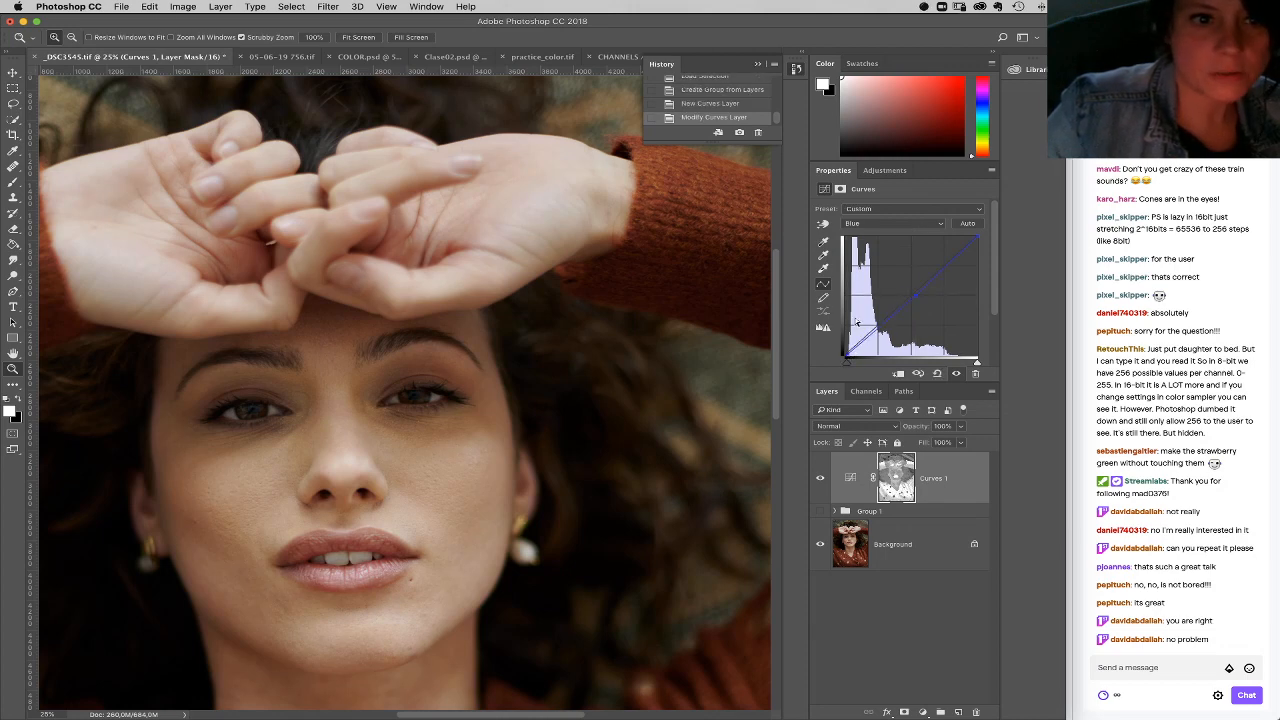
click(888, 223)
click(890, 201)
drag(846, 356, 845, 356)
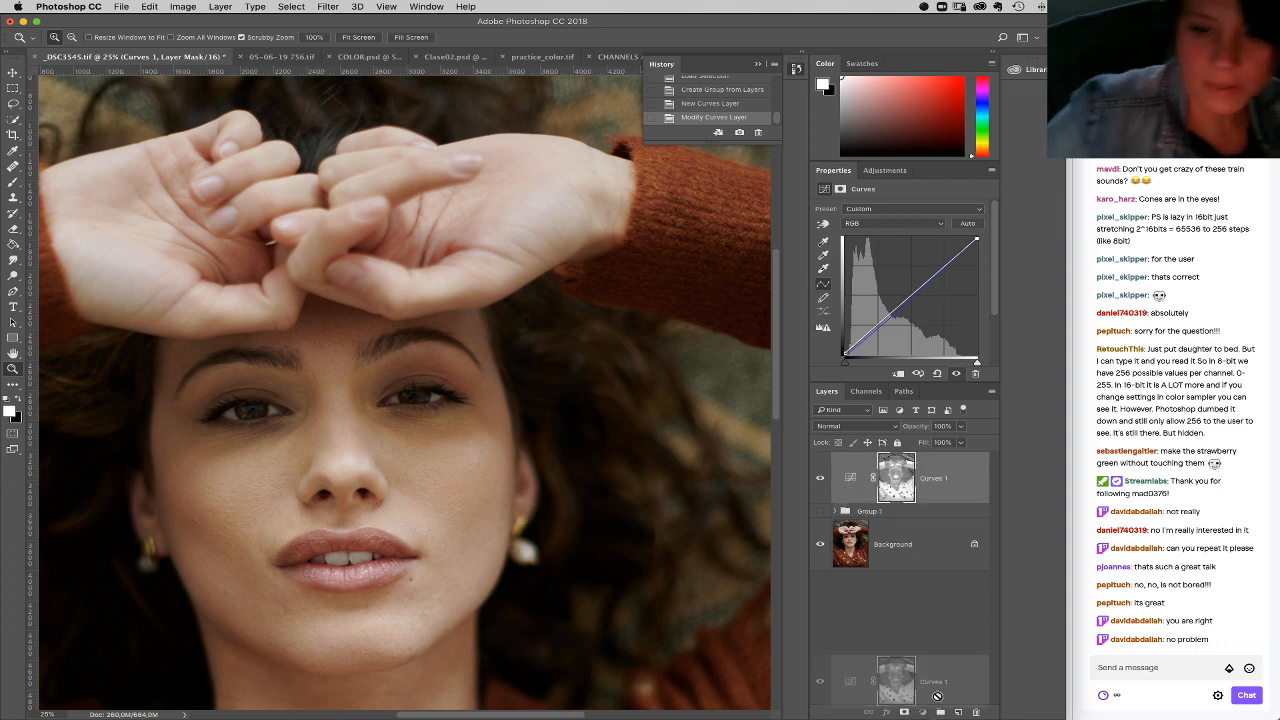
Step: Place the Curves 1 layer in a new group and give the group a black layer mask
mouse_move(950, 712)
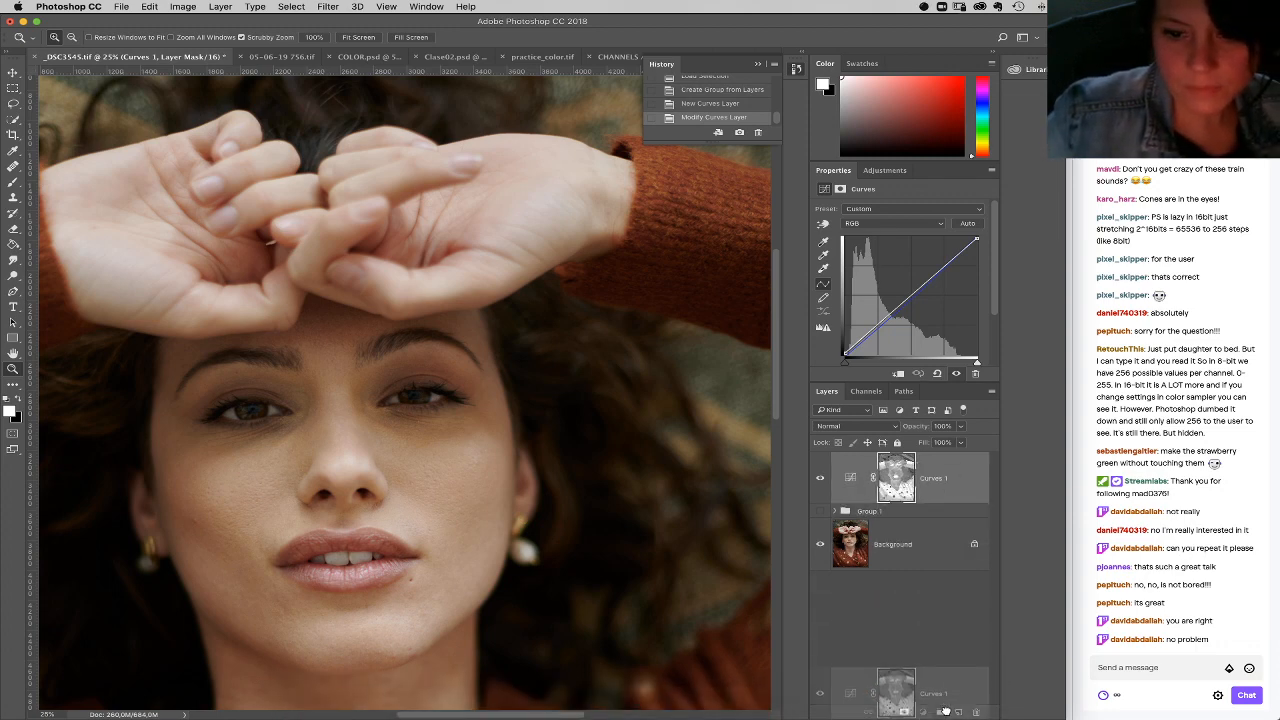
click(940, 712)
alt+click(906, 712)
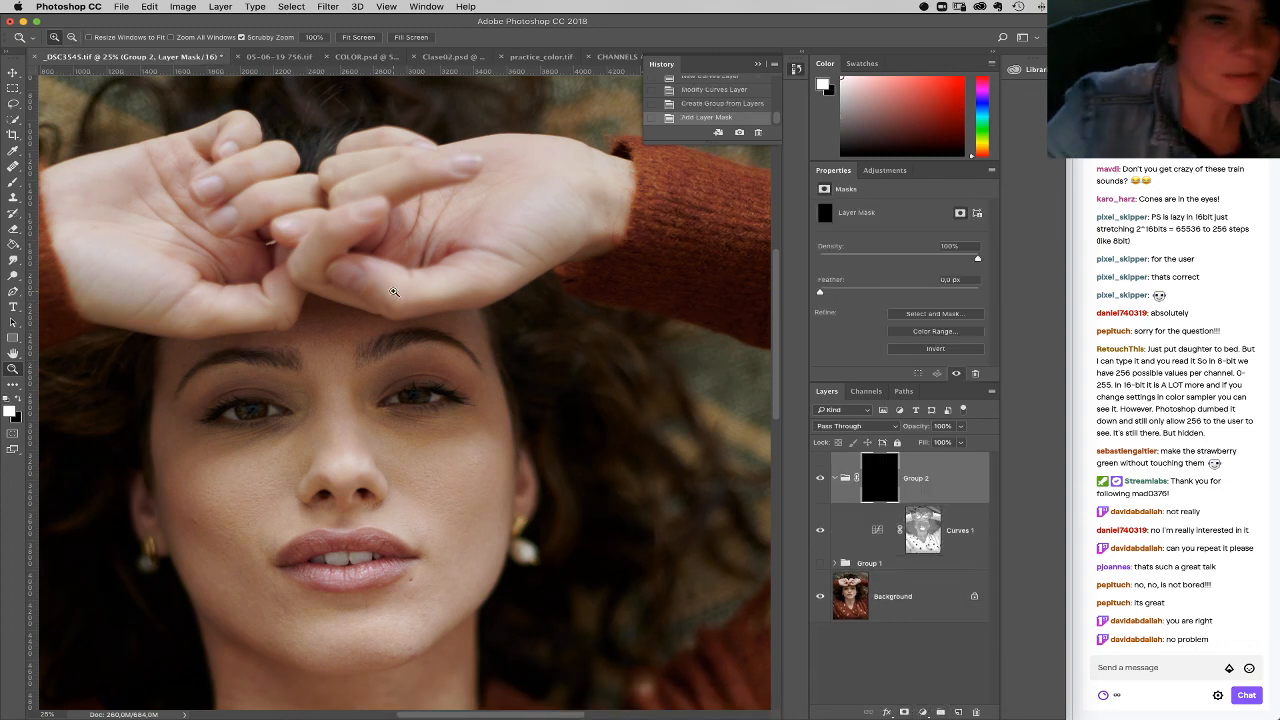
Step: Paint white on Group 2's mask with a small soft brush over the fingers and palm of the hand nearest the earring
key(b)
right_click(460, 270)
click(474, 203)
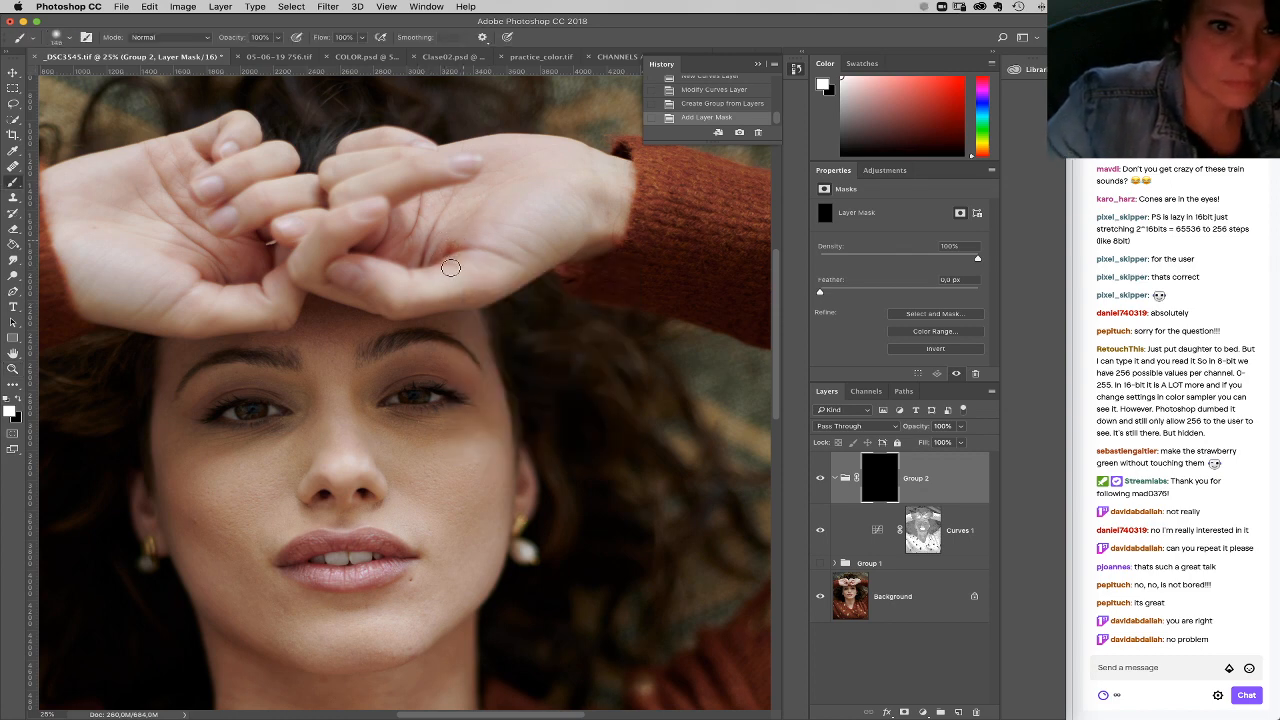
click(388, 219)
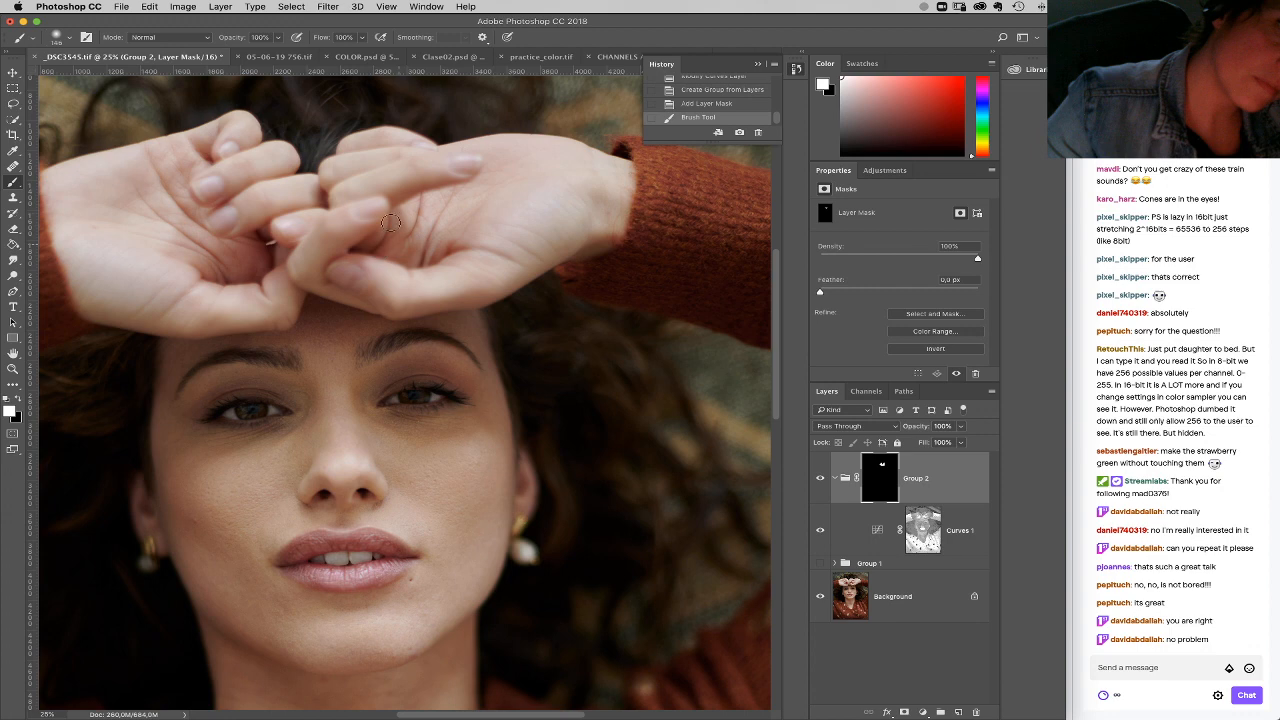
click(365, 222)
click(438, 270)
drag(393, 218, 403, 284)
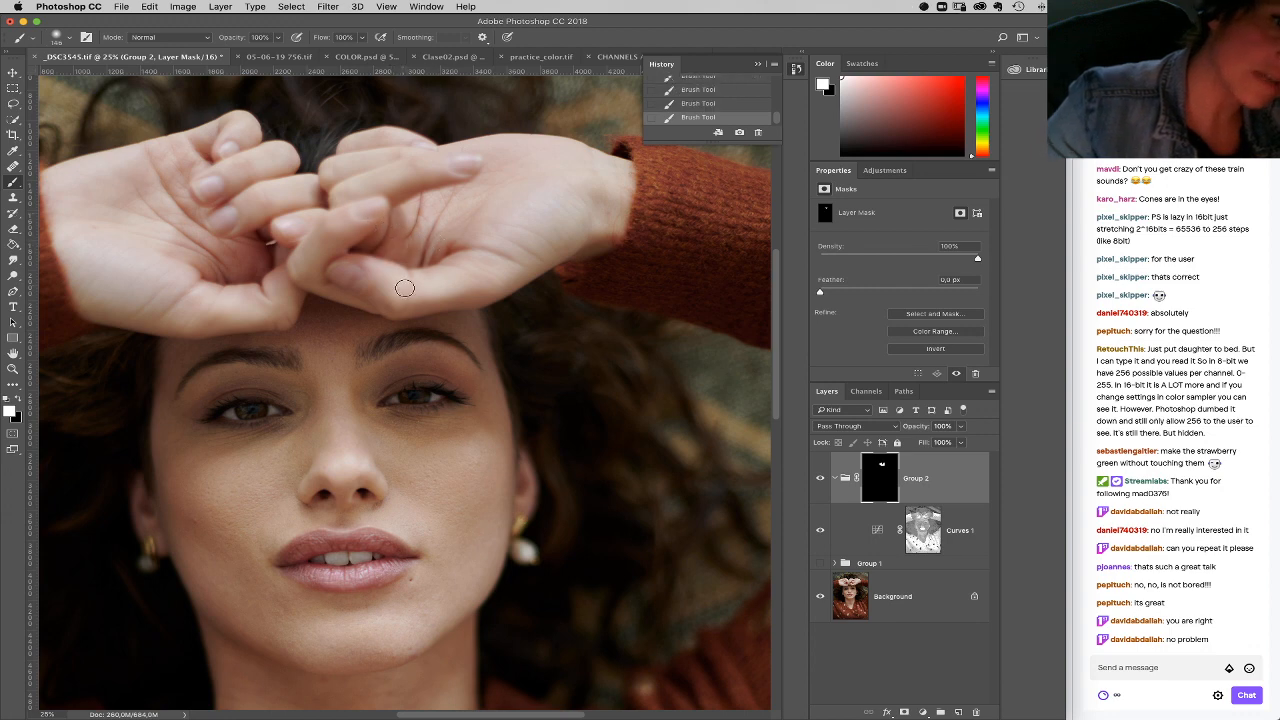
Step: Enlarge the brush to 332 px and paint Group 2's mask white over both palms and the fingers
right_click(459, 265)
drag(591, 294, 607, 294)
click(239, 270)
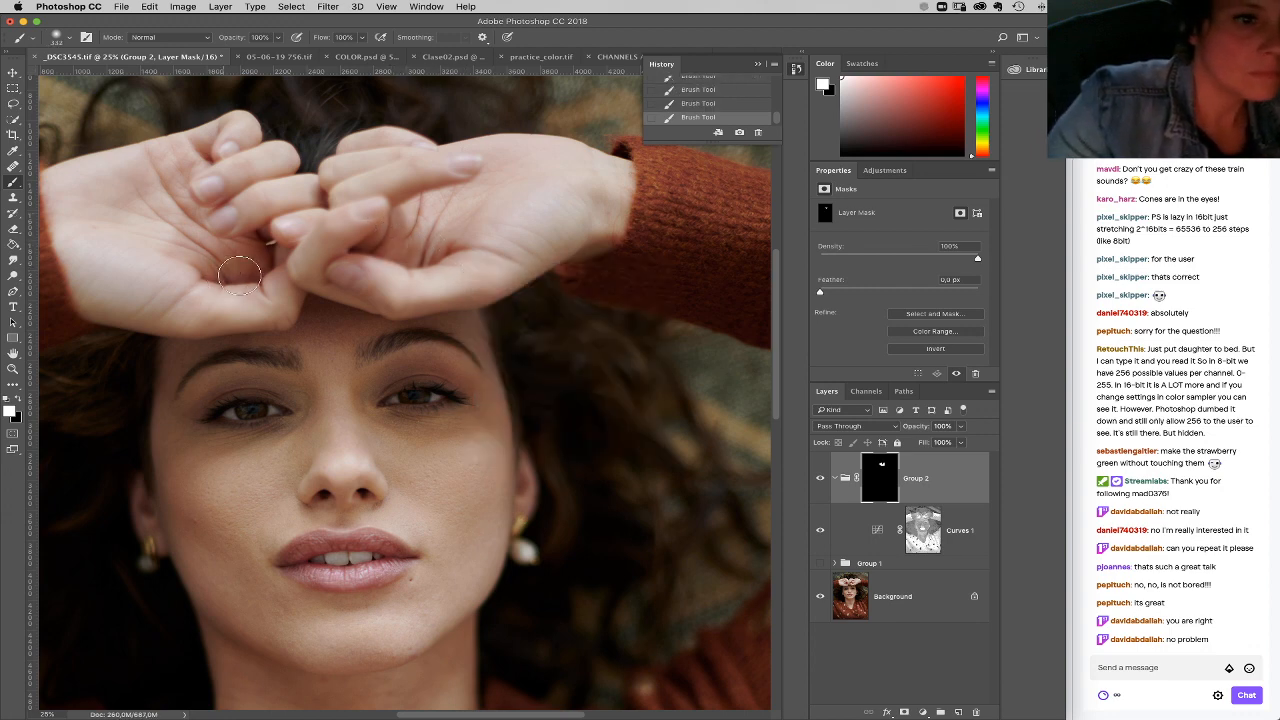
drag(214, 176, 228, 150)
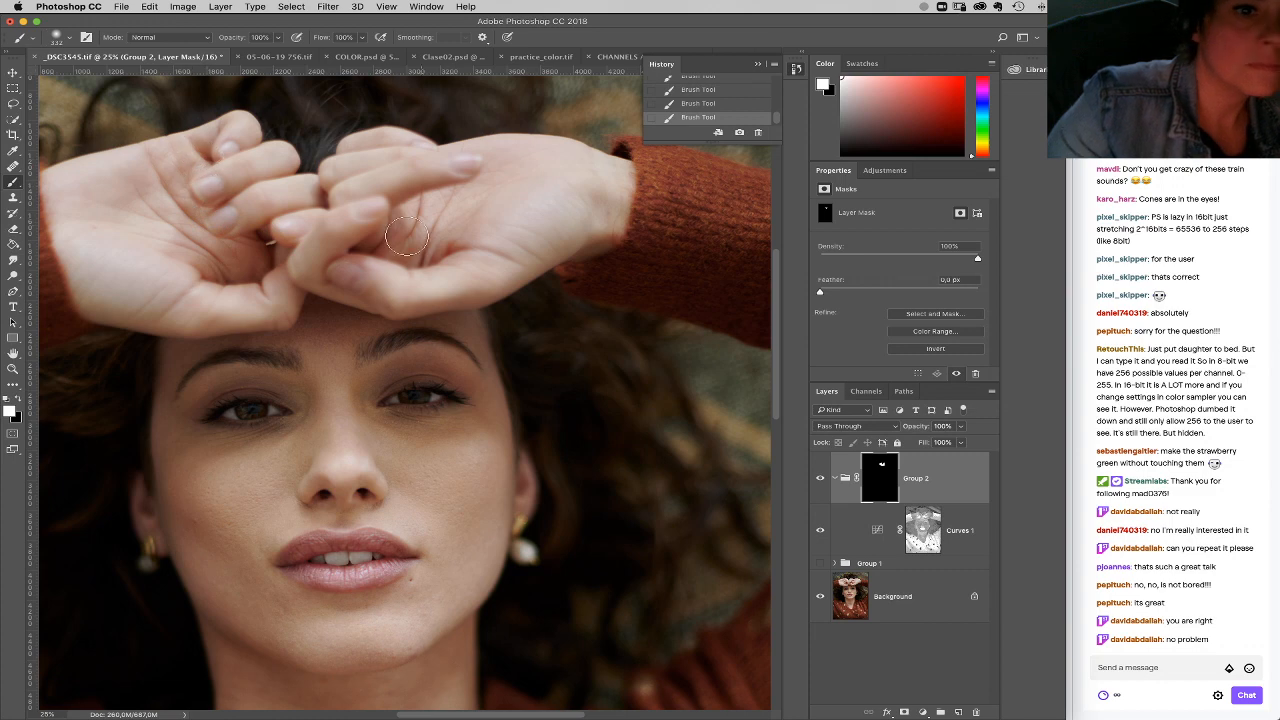
mouse_move(370, 225)
mouse_down()
mouse_move(460, 162)
mouse_move(414, 141)
mouse_move(420, 184)
mouse_move(383, 233)
mouse_up()
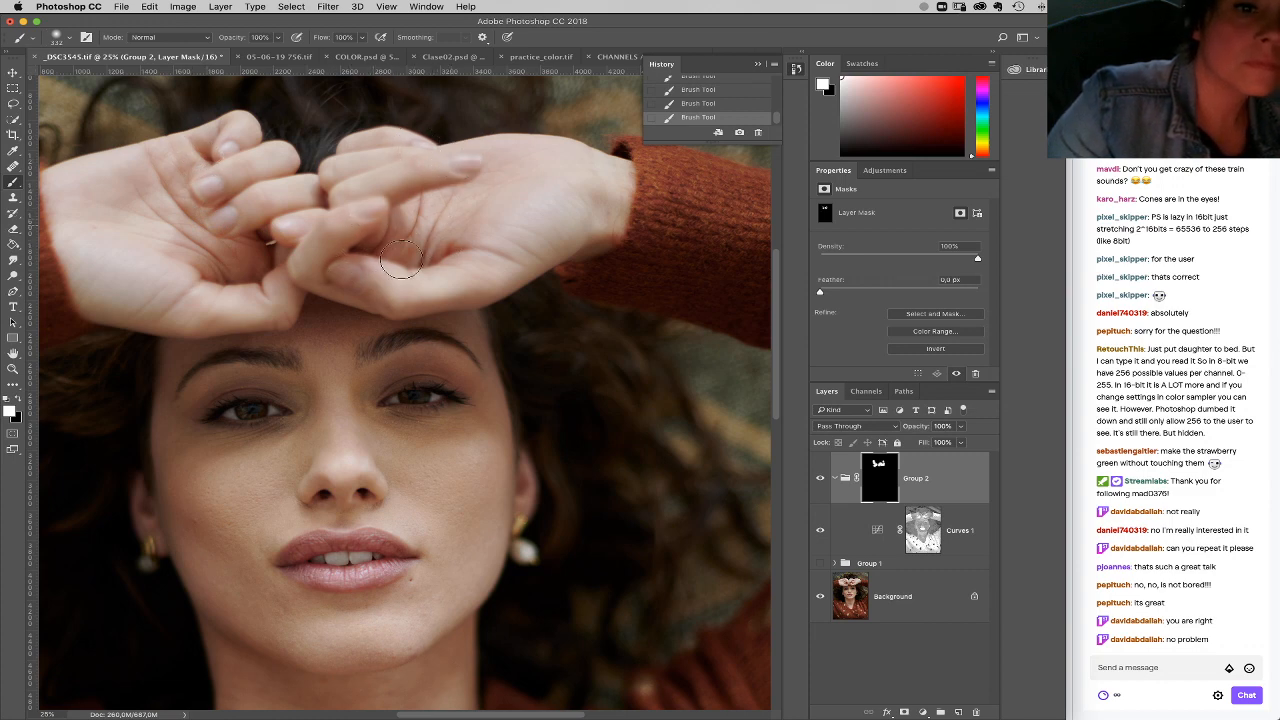
Step: Lower the blue channel's midtones slightly more in the Curves 1 adjustment
click(958, 532)
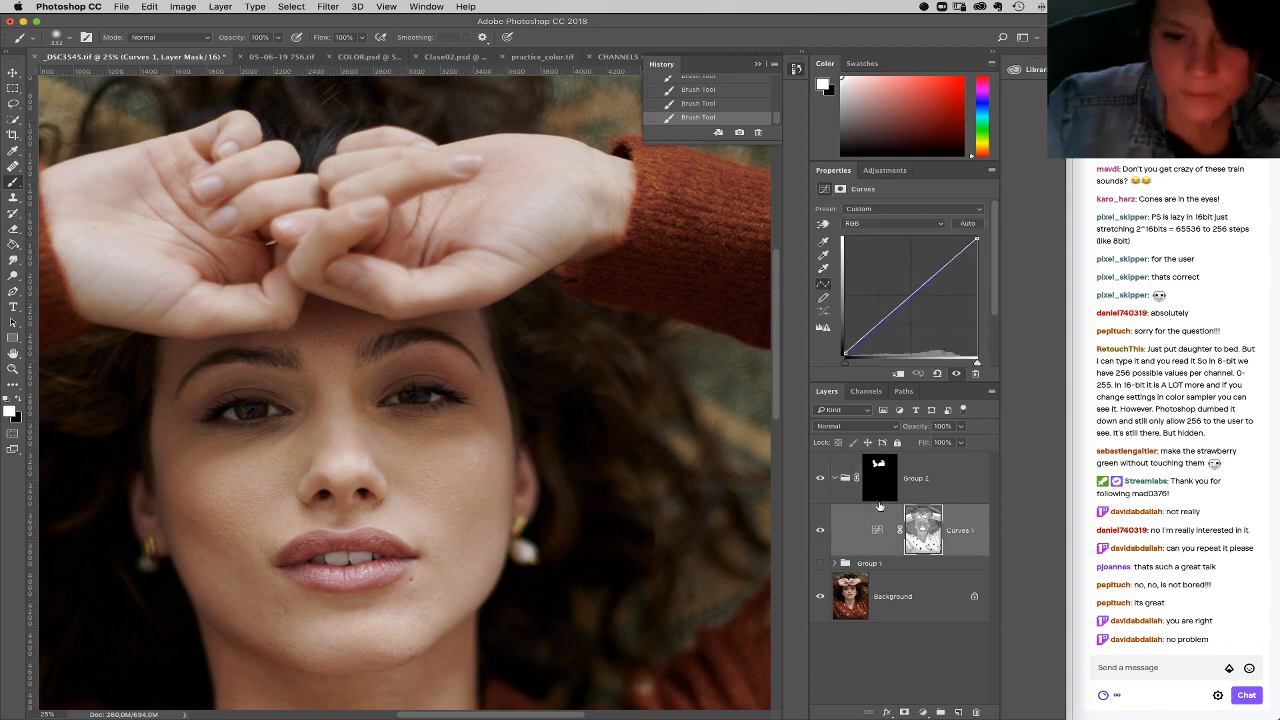
click(872, 223)
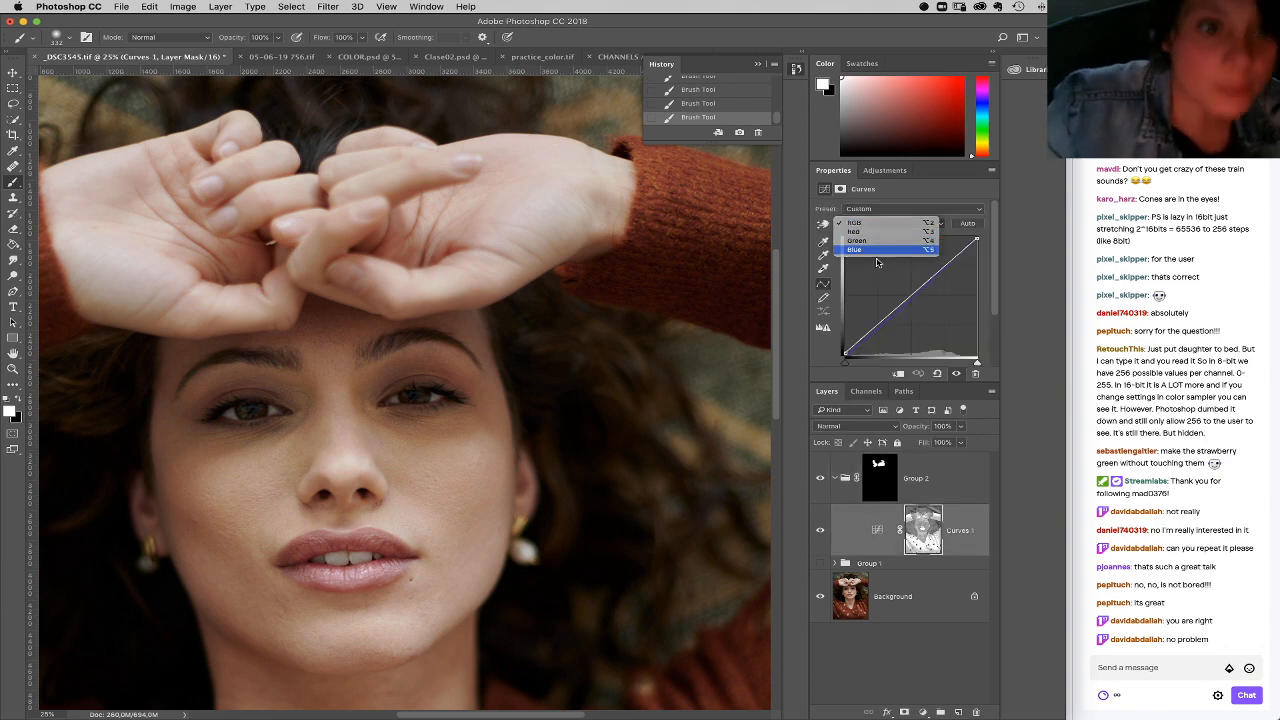
click(870, 249)
drag(914, 294, 916, 297)
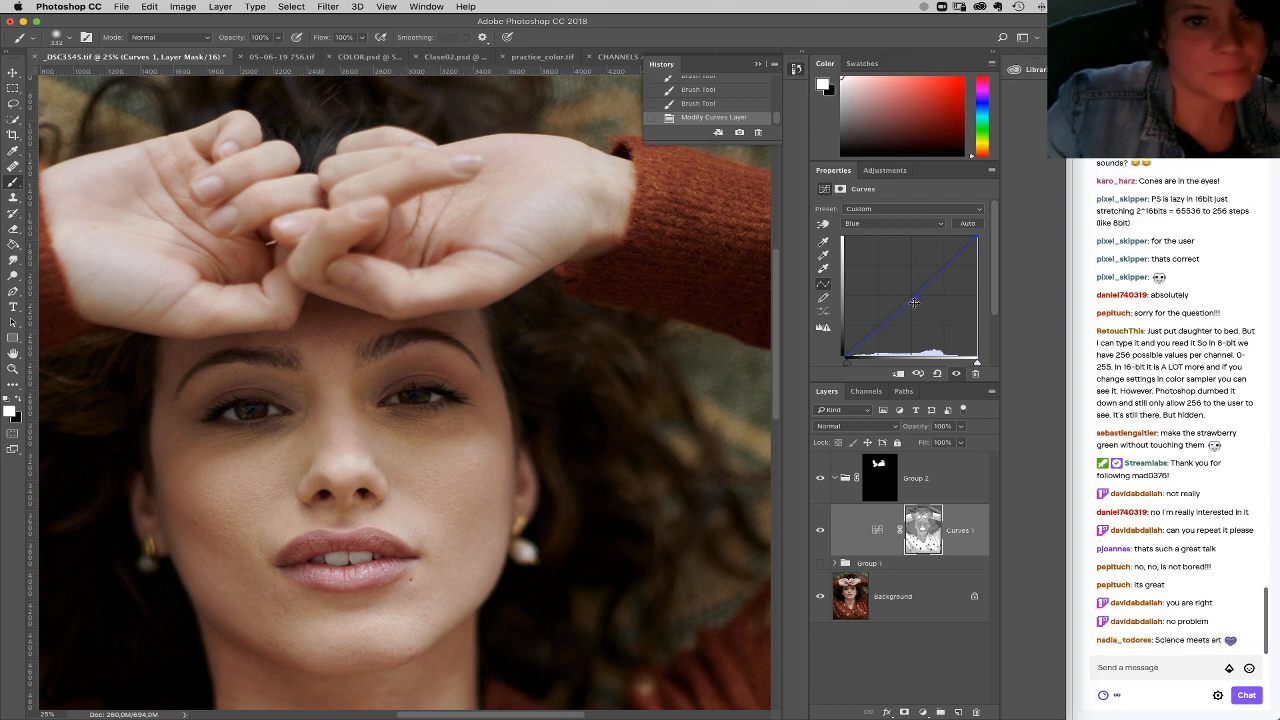
Step: Raise the green channel's midtones slightly in Curves 1, and return the adjustment to its composite RGB curve
click(887, 223)
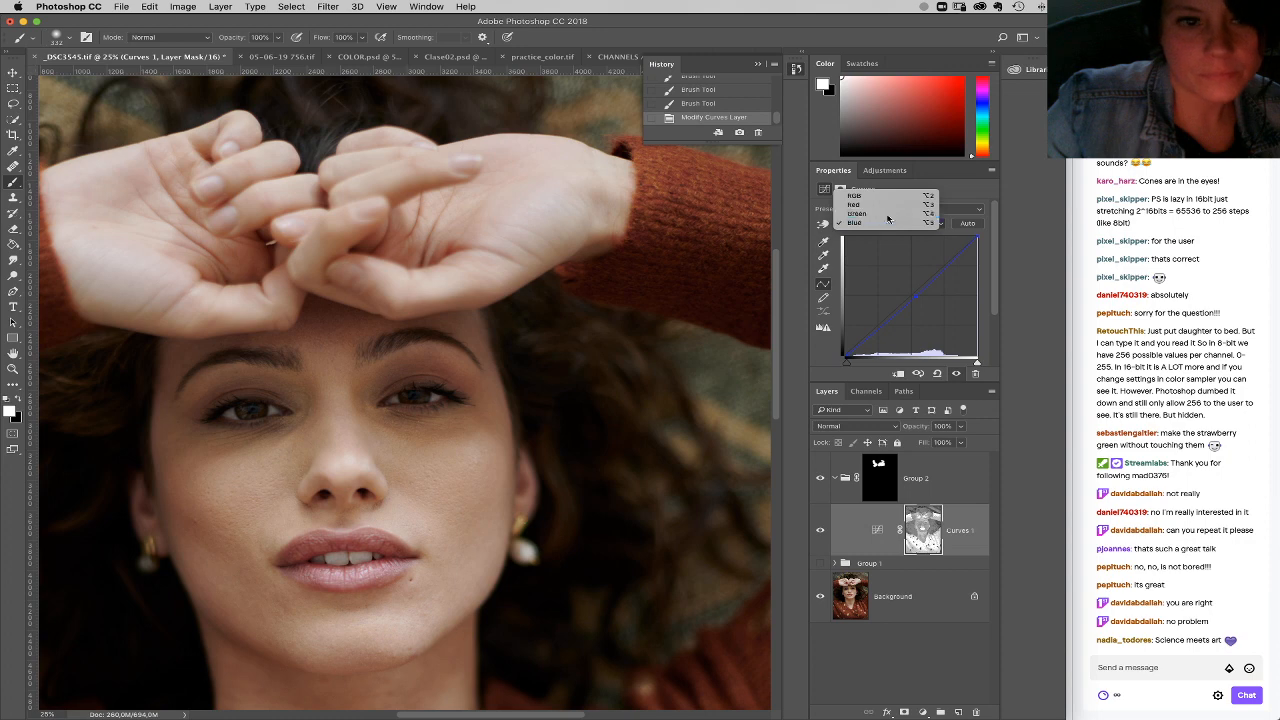
click(886, 213)
click(904, 301)
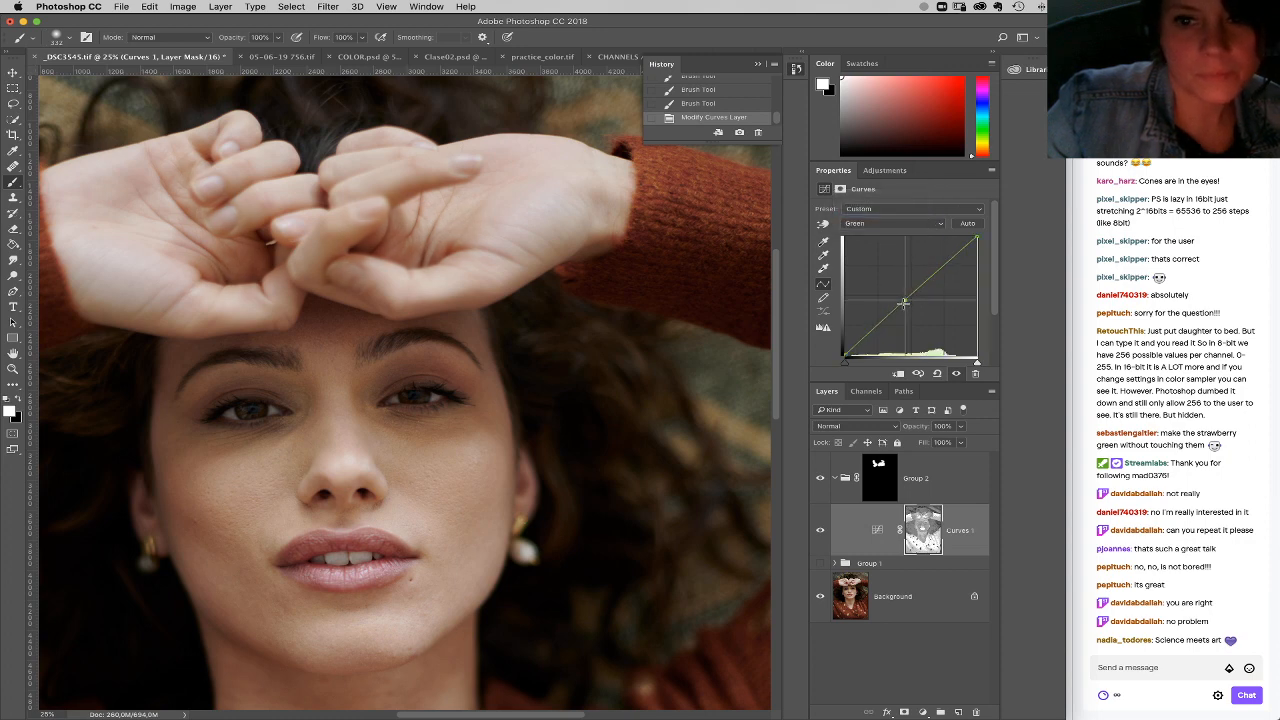
click(893, 223)
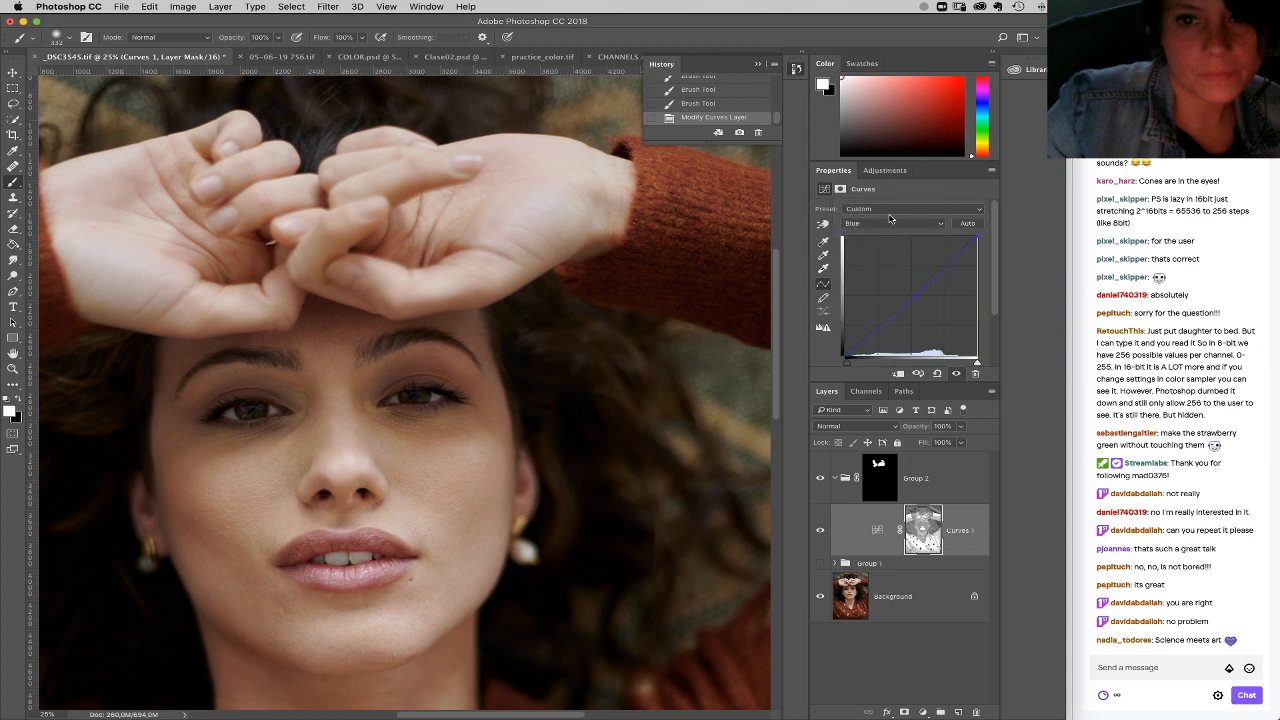
click(893, 223)
click(888, 213)
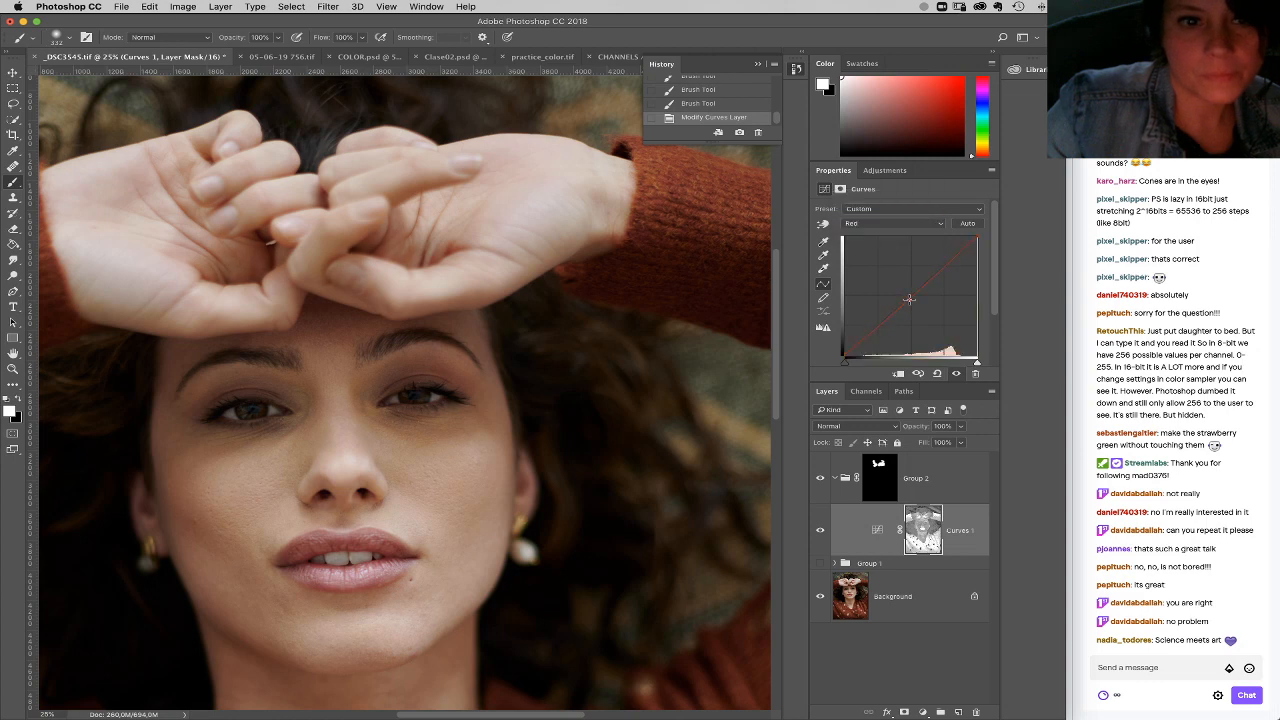
click(893, 223)
click(889, 210)
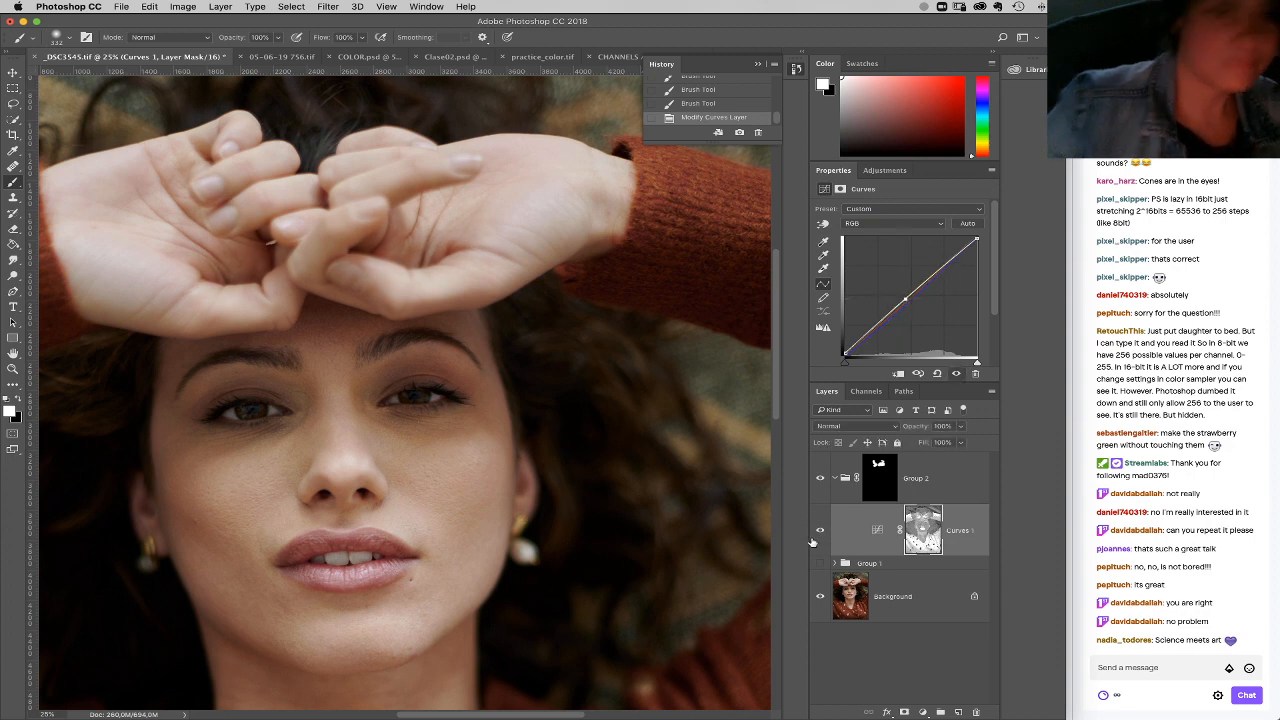
Step: Collapse Group 2 in the layer stack
scroll(629, 491, left, 4)
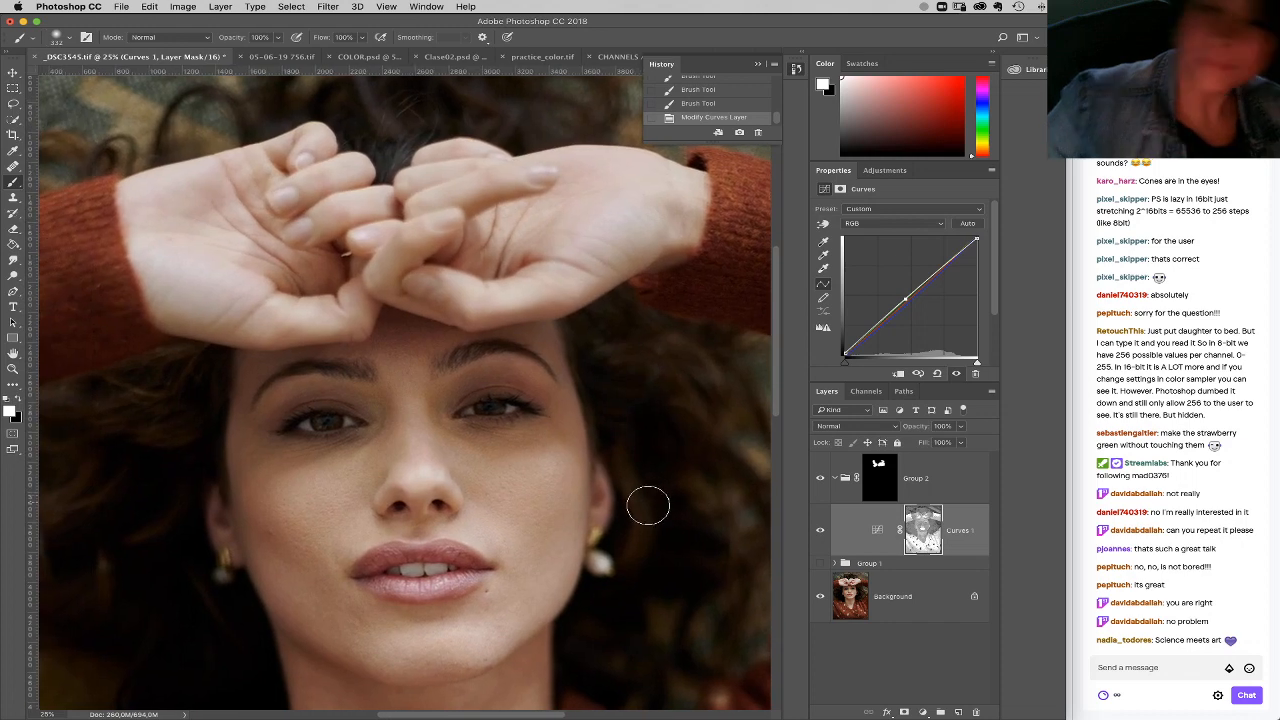
click(923, 712)
click(805, 494)
click(835, 478)
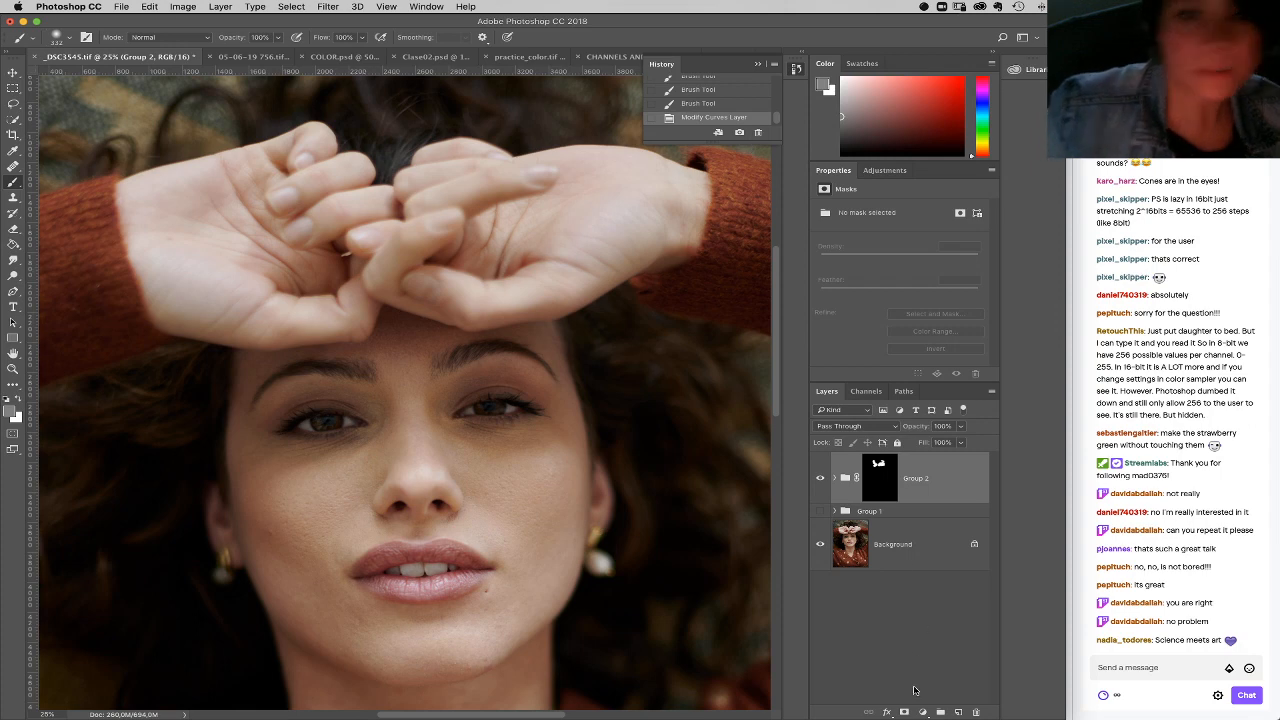
click(923, 712)
click(843, 490)
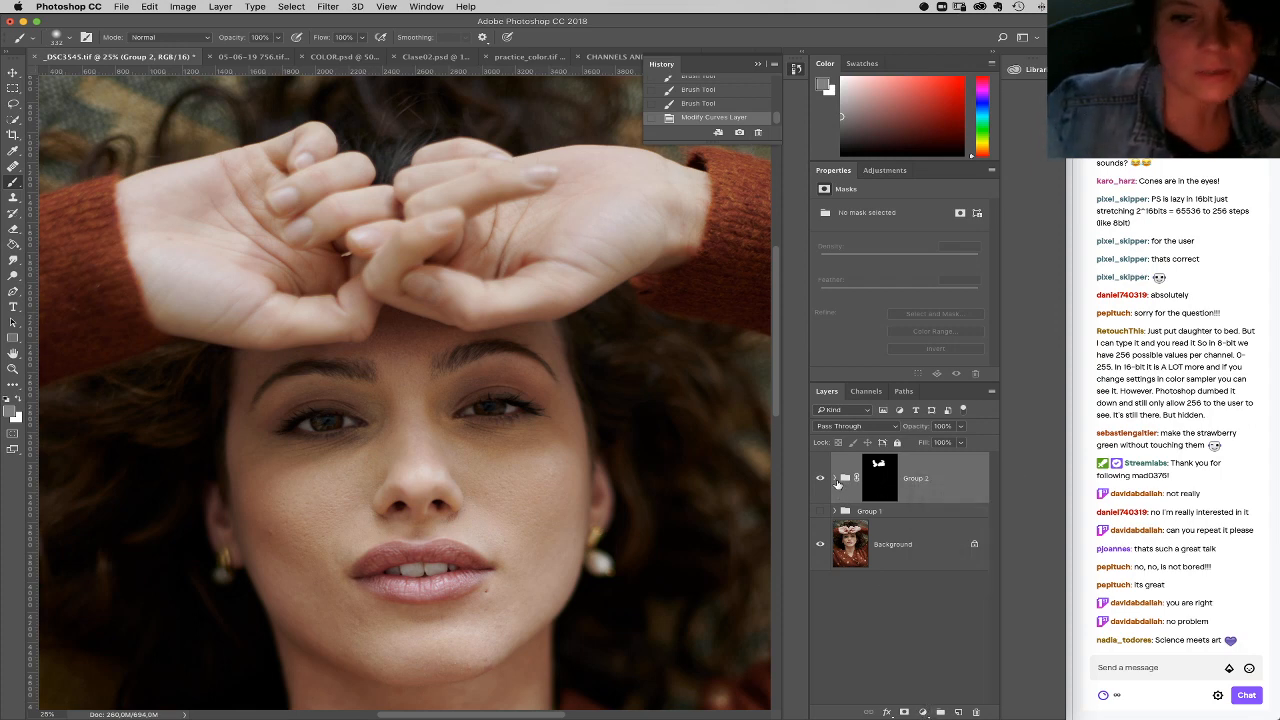
Step: Extend the white area of Group 2's mask broadly over both hands with a 1400 px soft brush
click(888, 484)
right_click(568, 224)
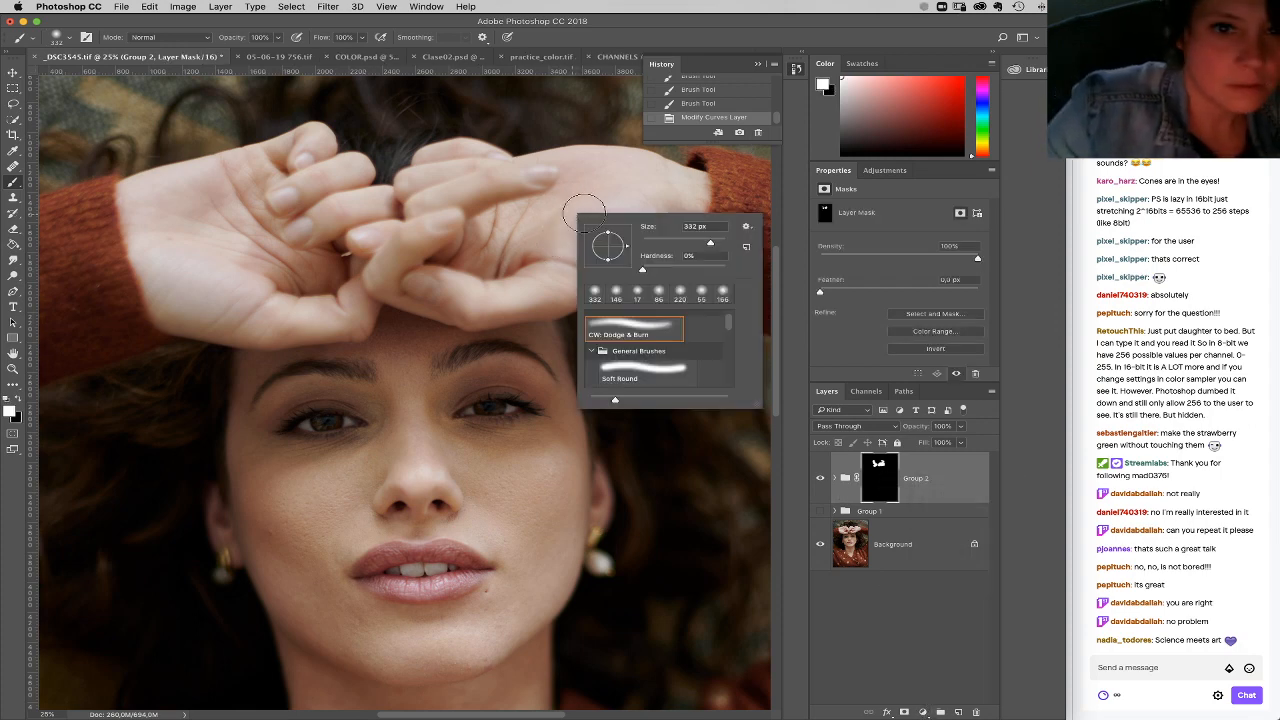
drag(590, 196, 592, 180)
mouse_move(223, 177)
mouse_down()
mouse_move(223, 206)
mouse_move(270, 240)
mouse_up()
Step: Add a new Curves adjustment above Group 2 and pull its RGB midtones down to darken the image
click(922, 712)
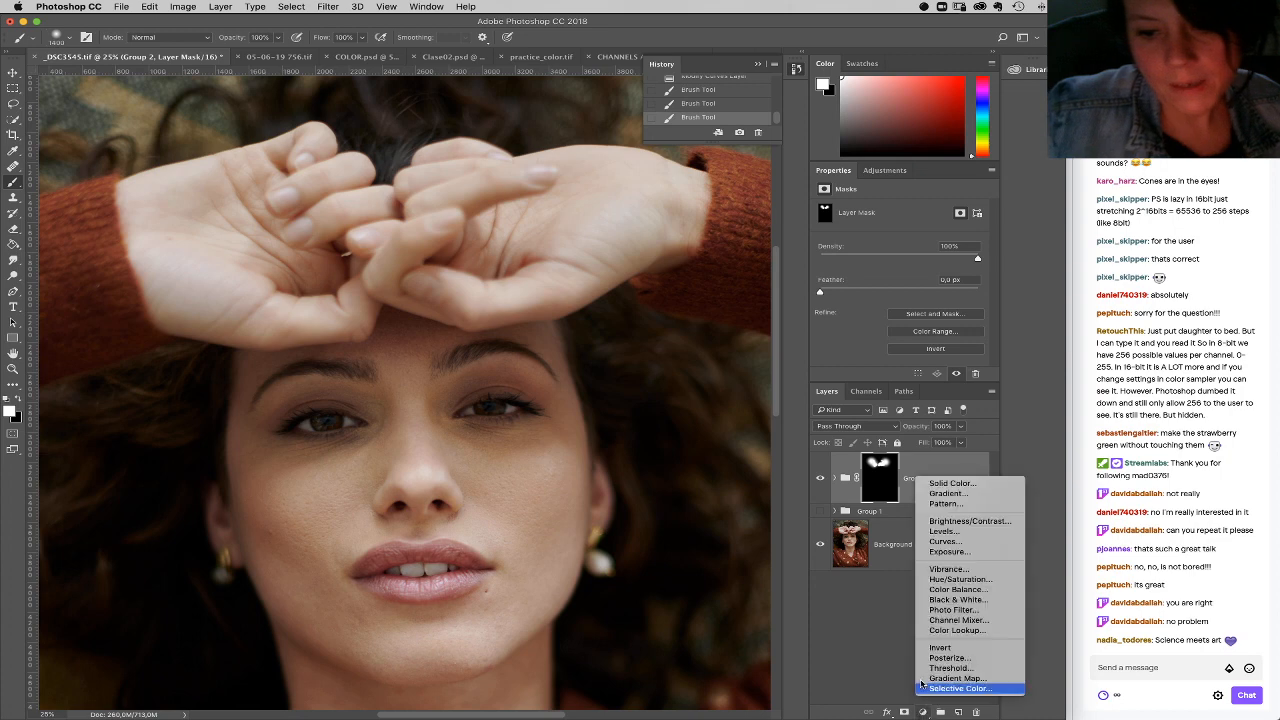
click(950, 546)
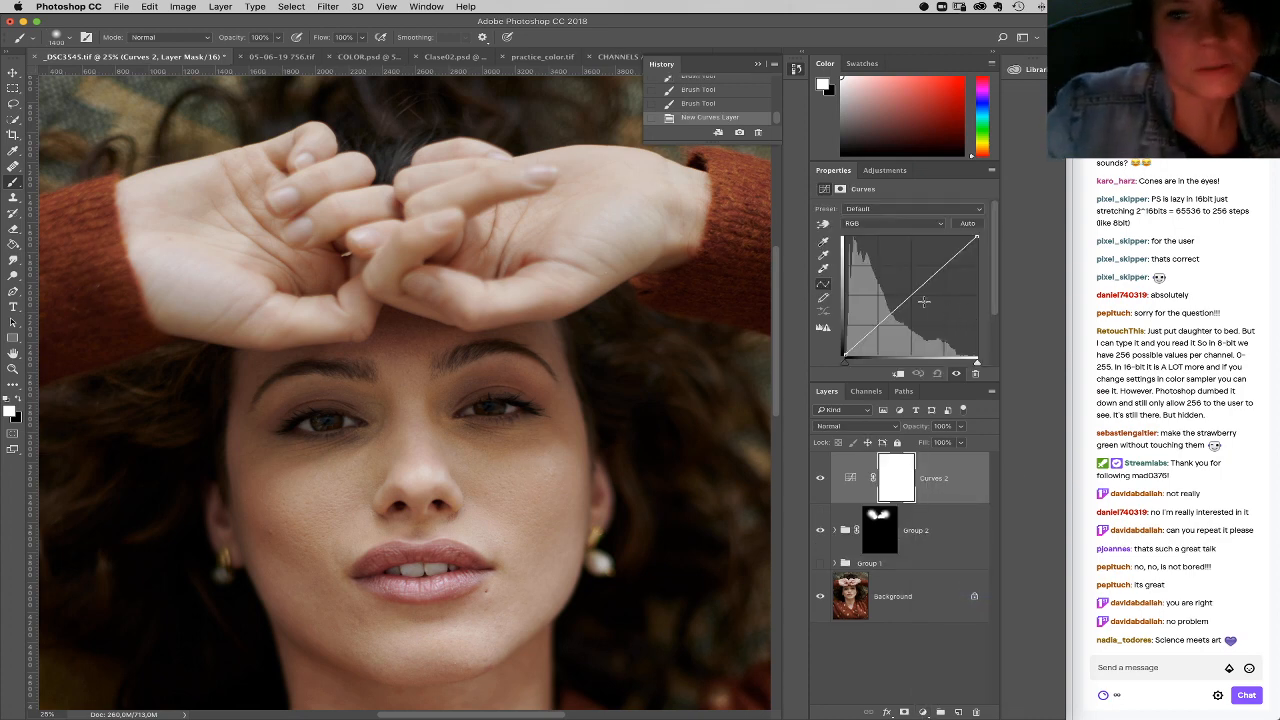
mouse_move(910, 304)
mouse_down()
mouse_move(912, 316)
mouse_move(915, 301)
mouse_up()
Step: Lower the highlight end of the blue channel slightly in the Curves 2 adjustment
click(918, 224)
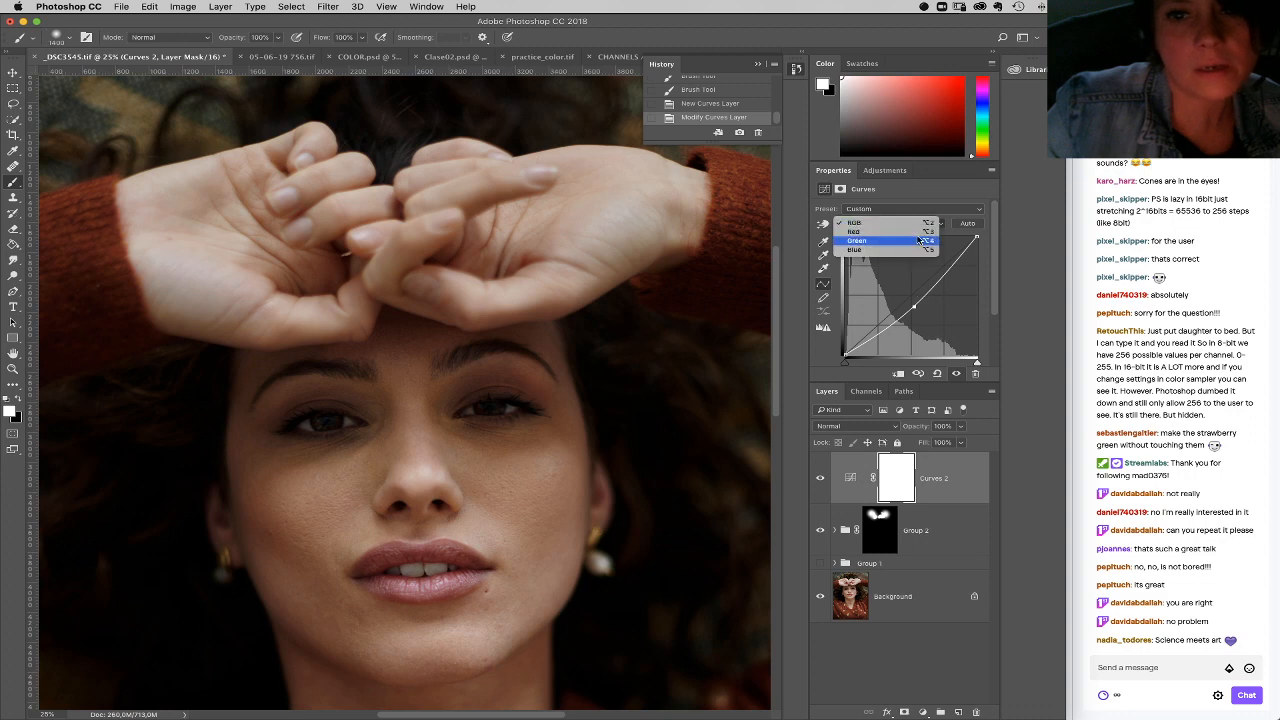
click(930, 241)
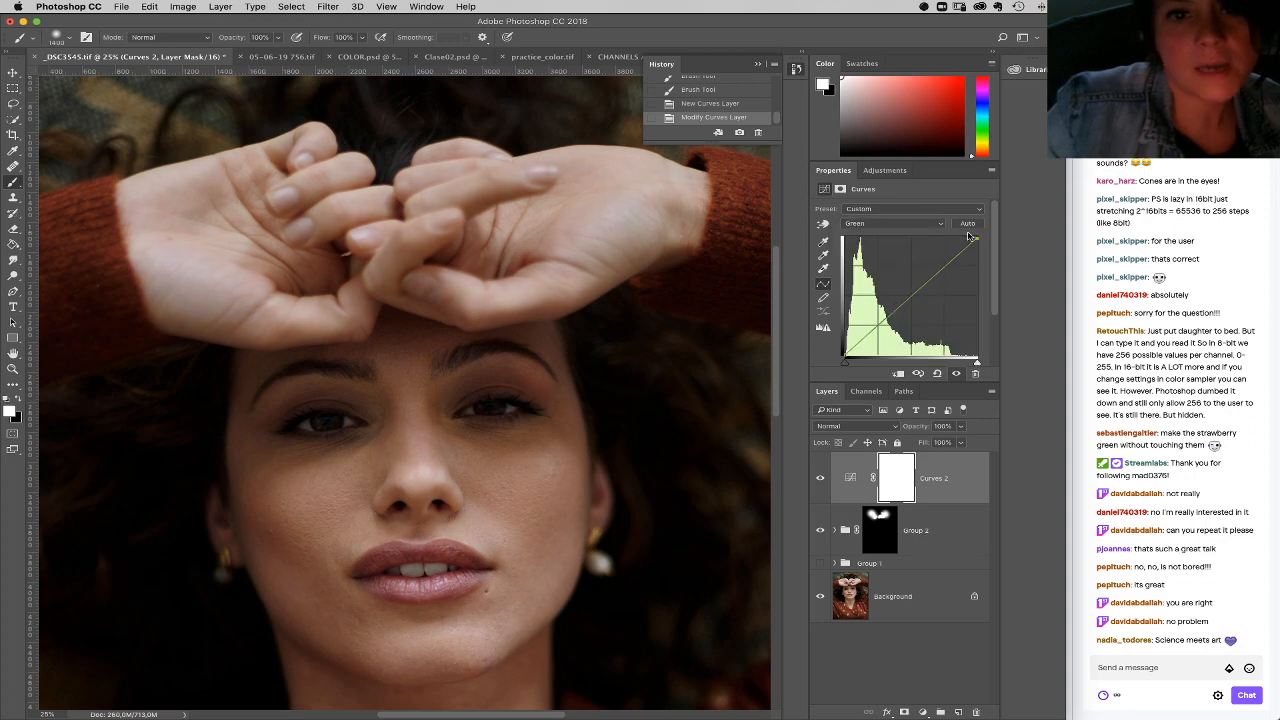
click(918, 226)
click(936, 233)
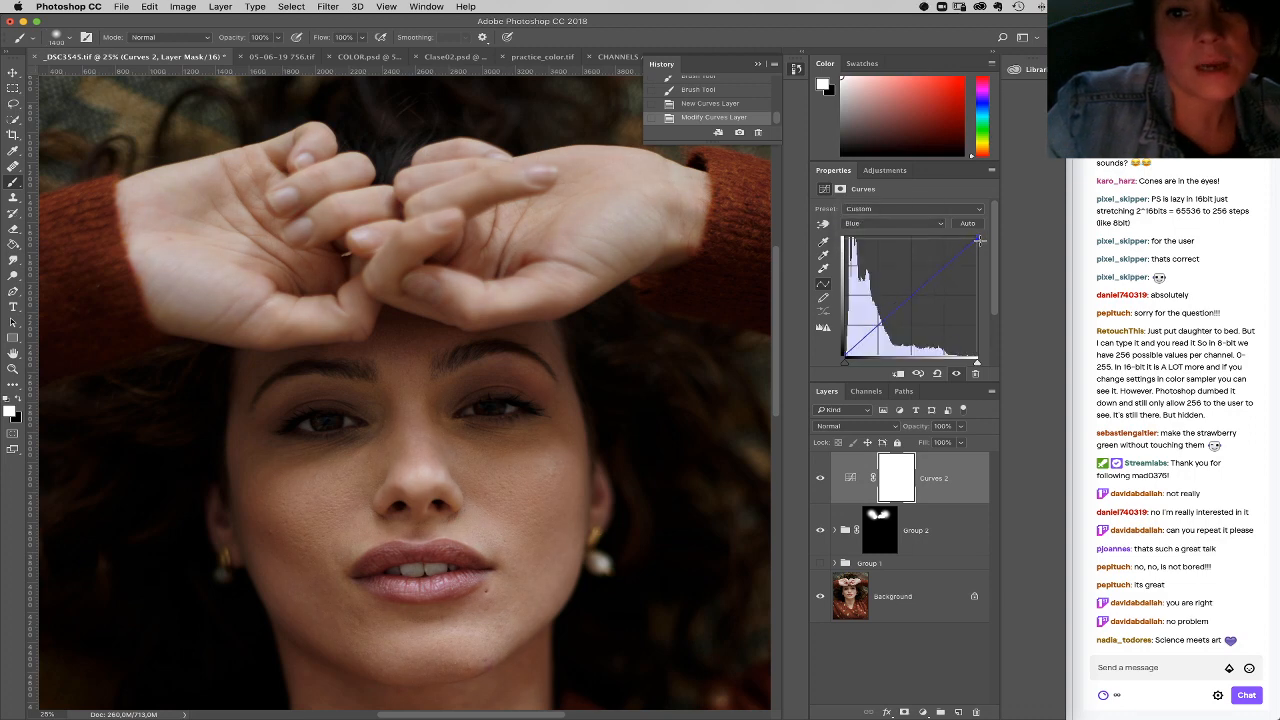
drag(978, 241, 974, 244)
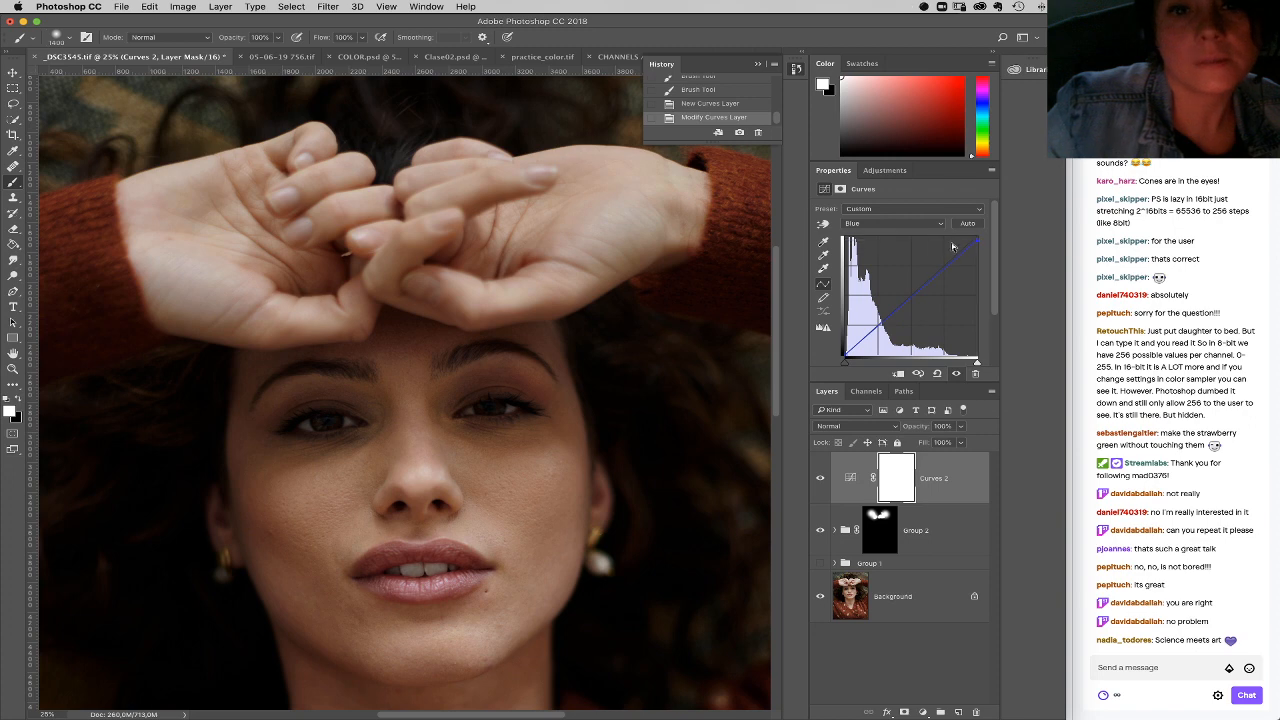
Step: Invert the Curves 2 mask to black and paint the darkening onto both hands with white at 40% opacity
key(super+i)
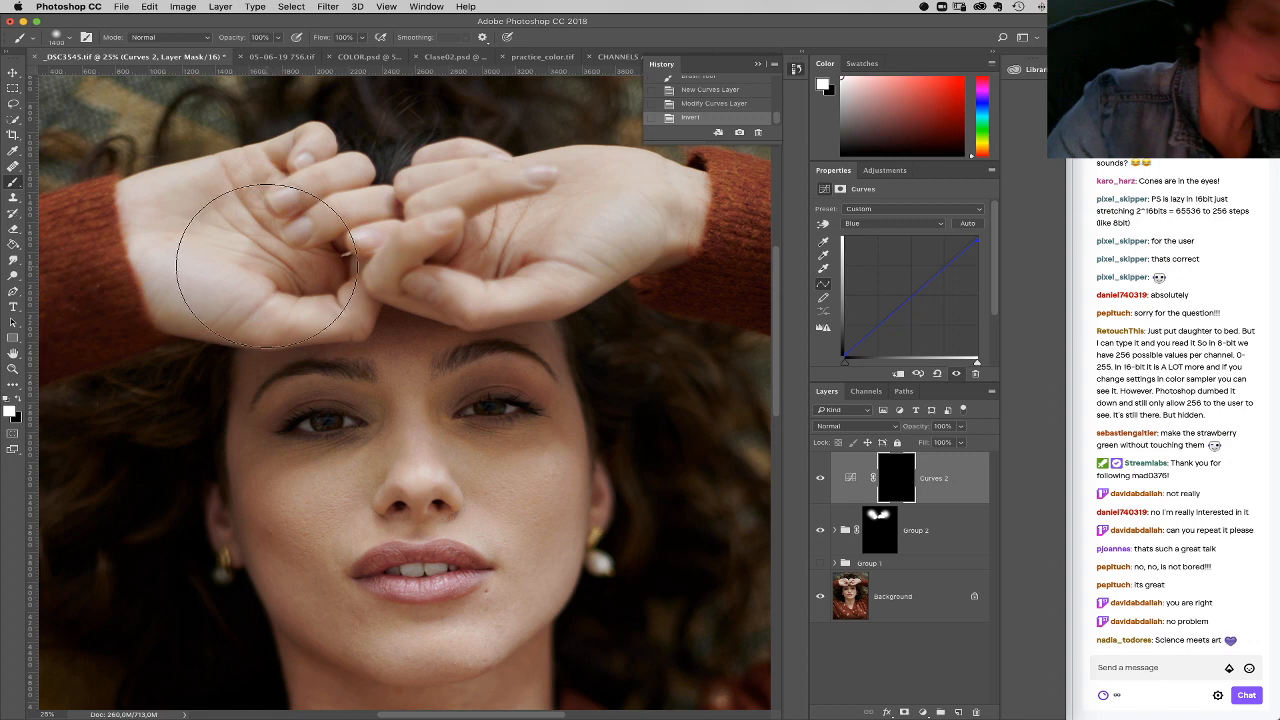
key(4)
drag(251, 260, 231, 254)
click(567, 222)
Step: Refine the Curves 2 mask over the hands with a 428 px brush at 20% opacity
right_click(724, 313)
drag(771, 306, 756, 304)
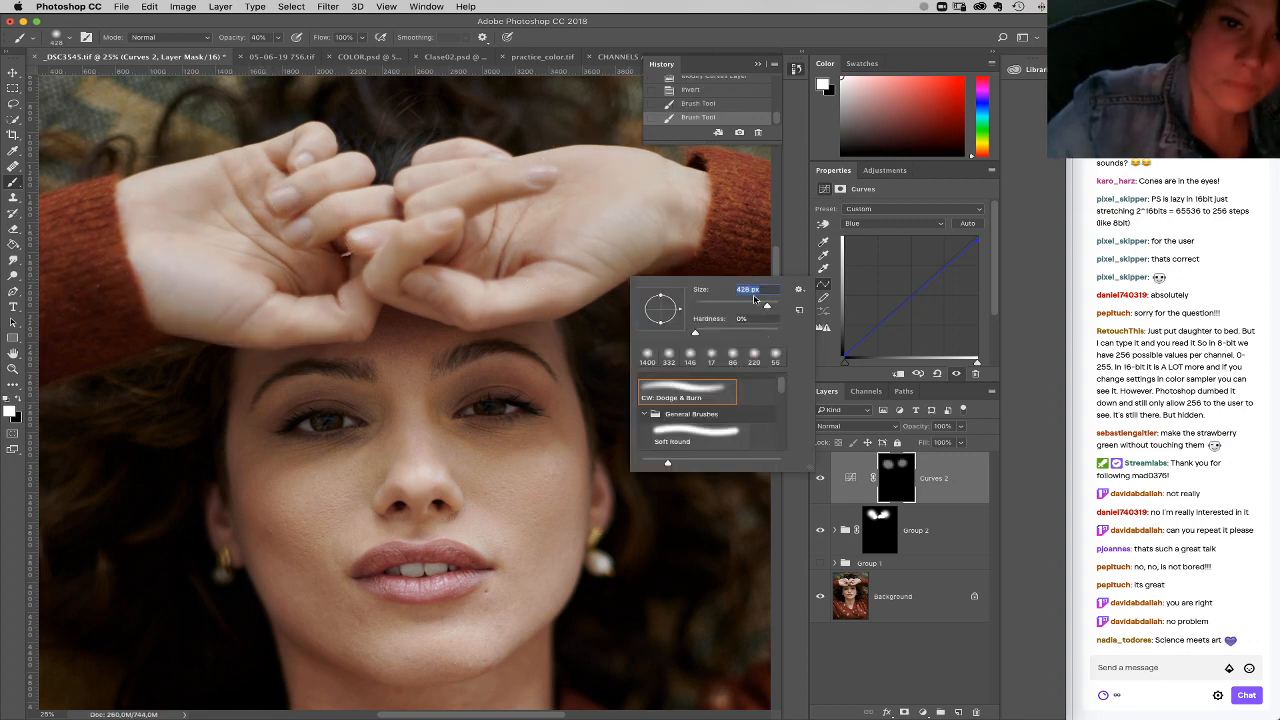
drag(394, 267, 412, 238)
key(super+z)
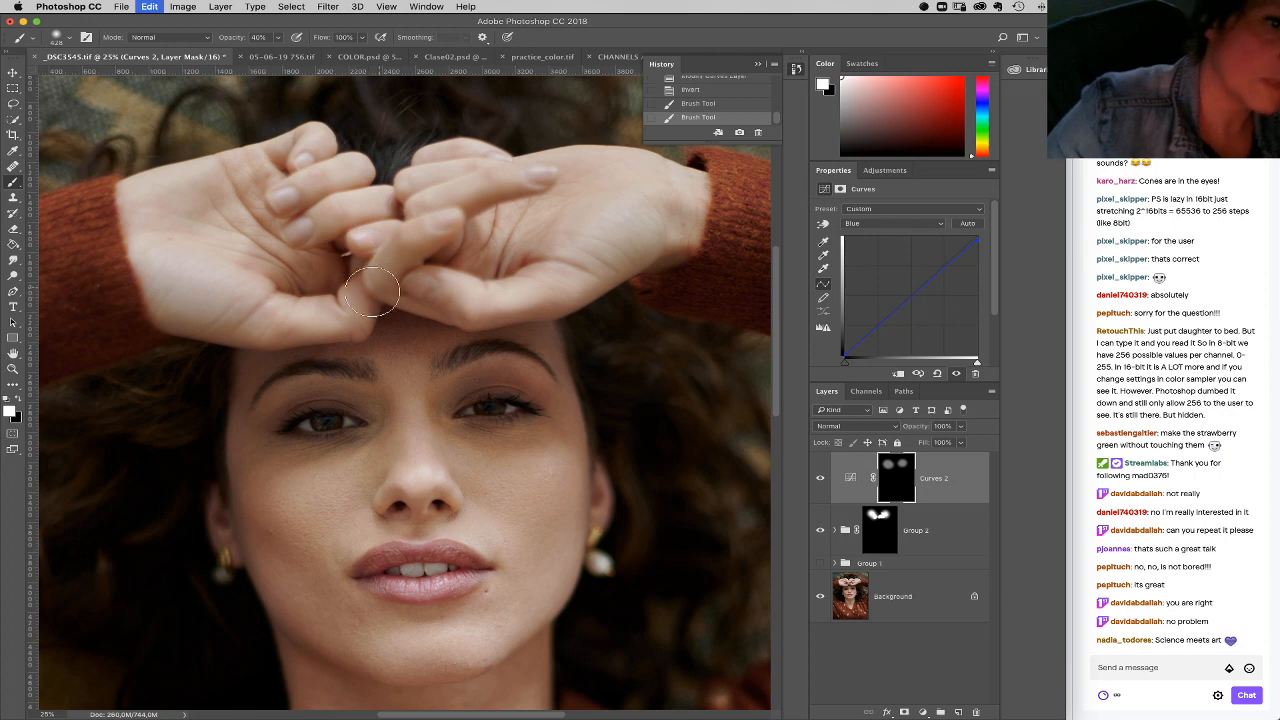
key(super+minus)
key(2)
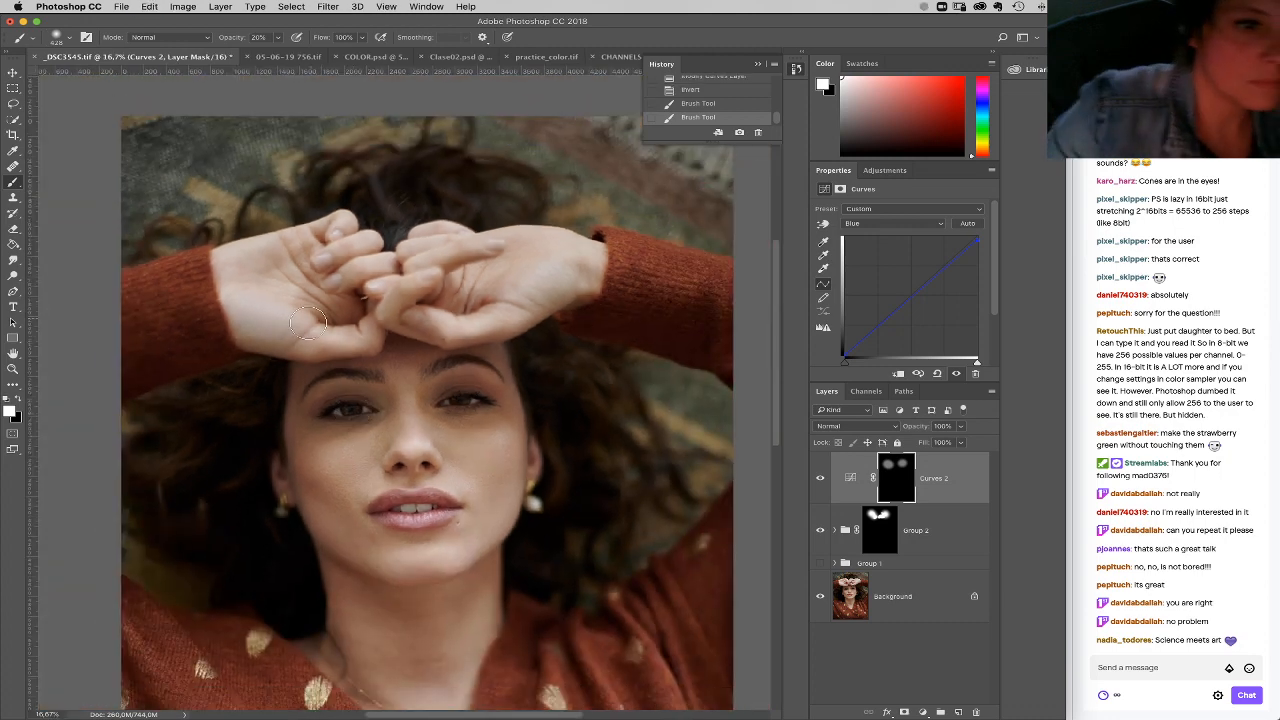
drag(234, 284, 266, 314)
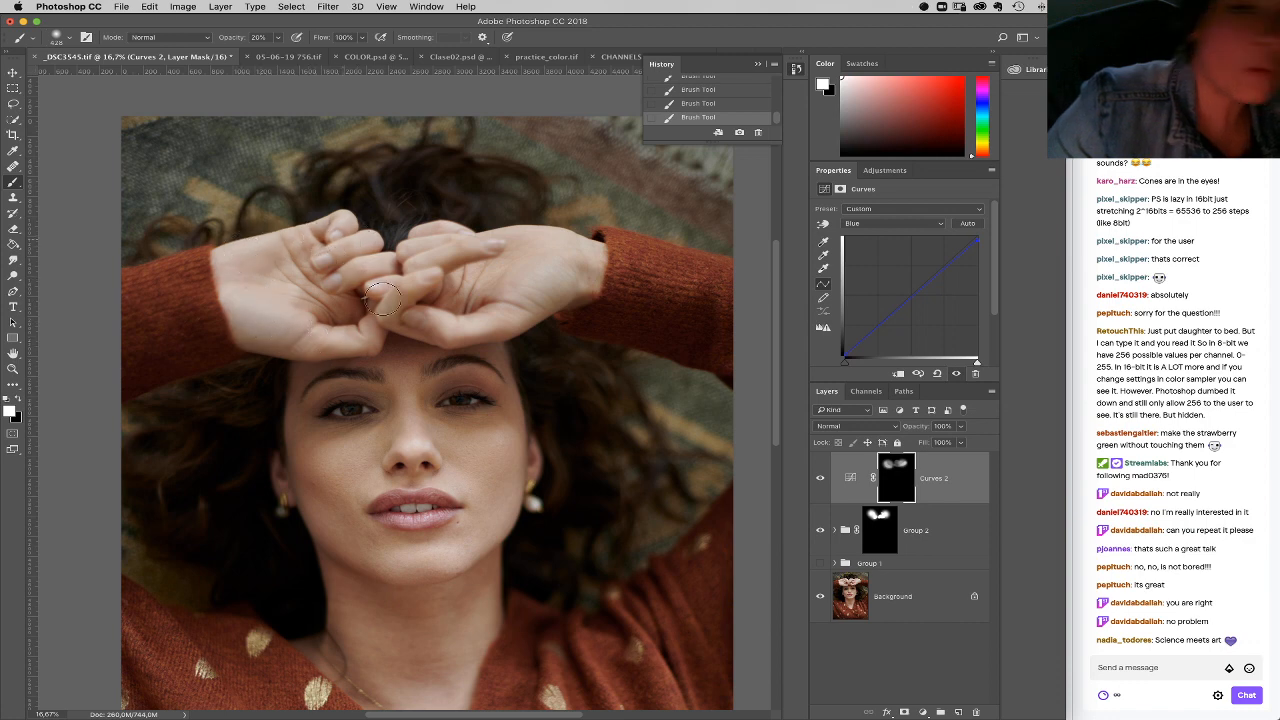
Step: Group Curves 2 together with Group 2, and toggle the new group's visibility to compare before and after
shift+click(957, 538)
drag(958, 510, 940, 712)
click(822, 459)
click(822, 459)
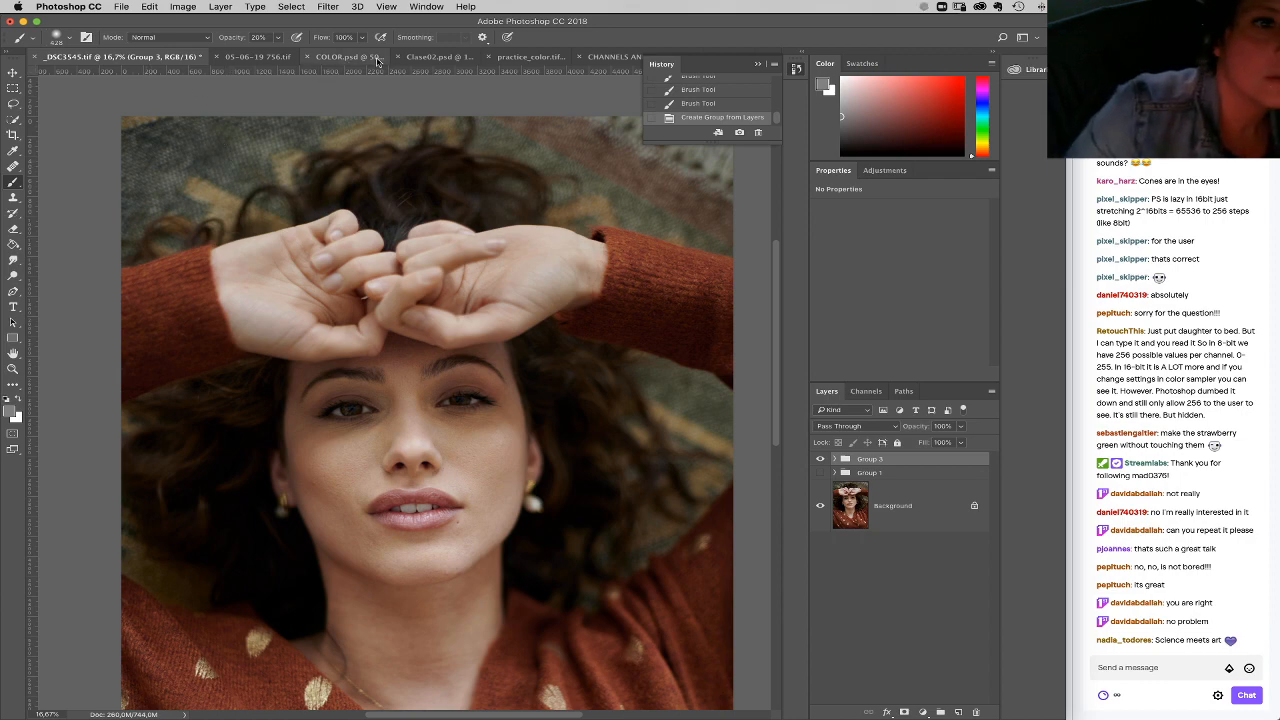
Step: Switch to practice_color.tif and reveal the white square by hiding the squares above it
click(530, 57)
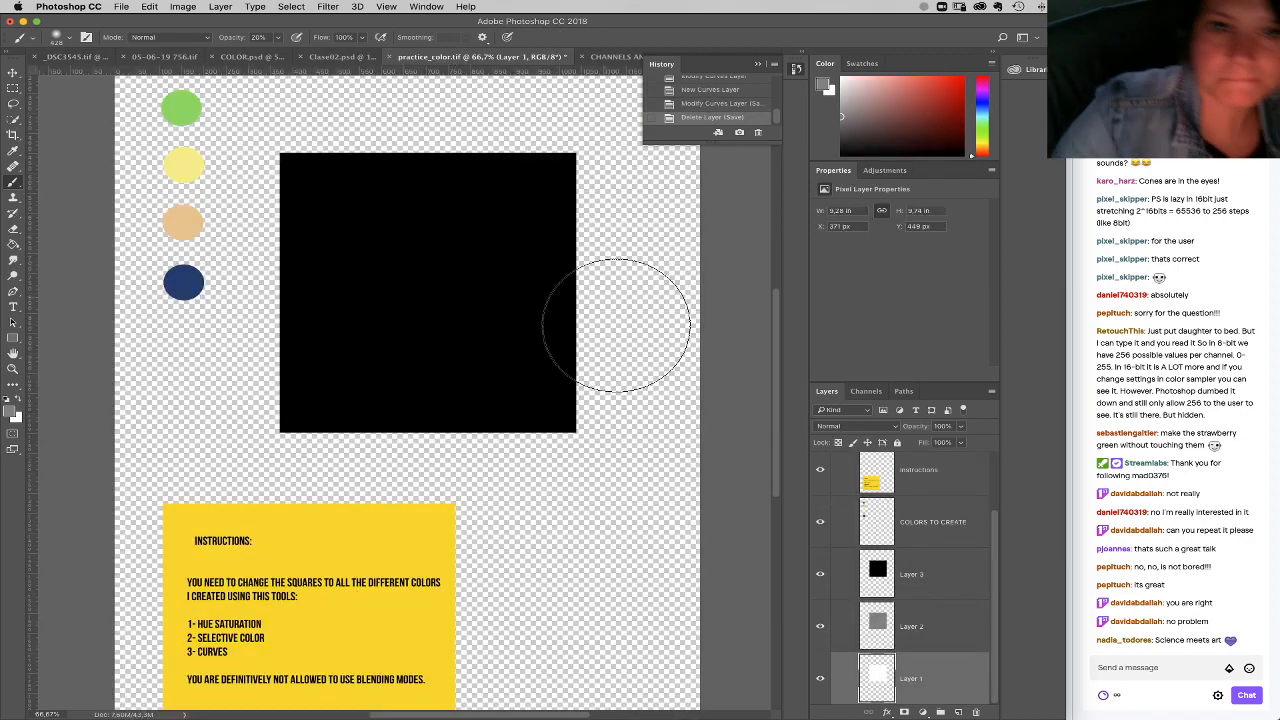
click(820, 625)
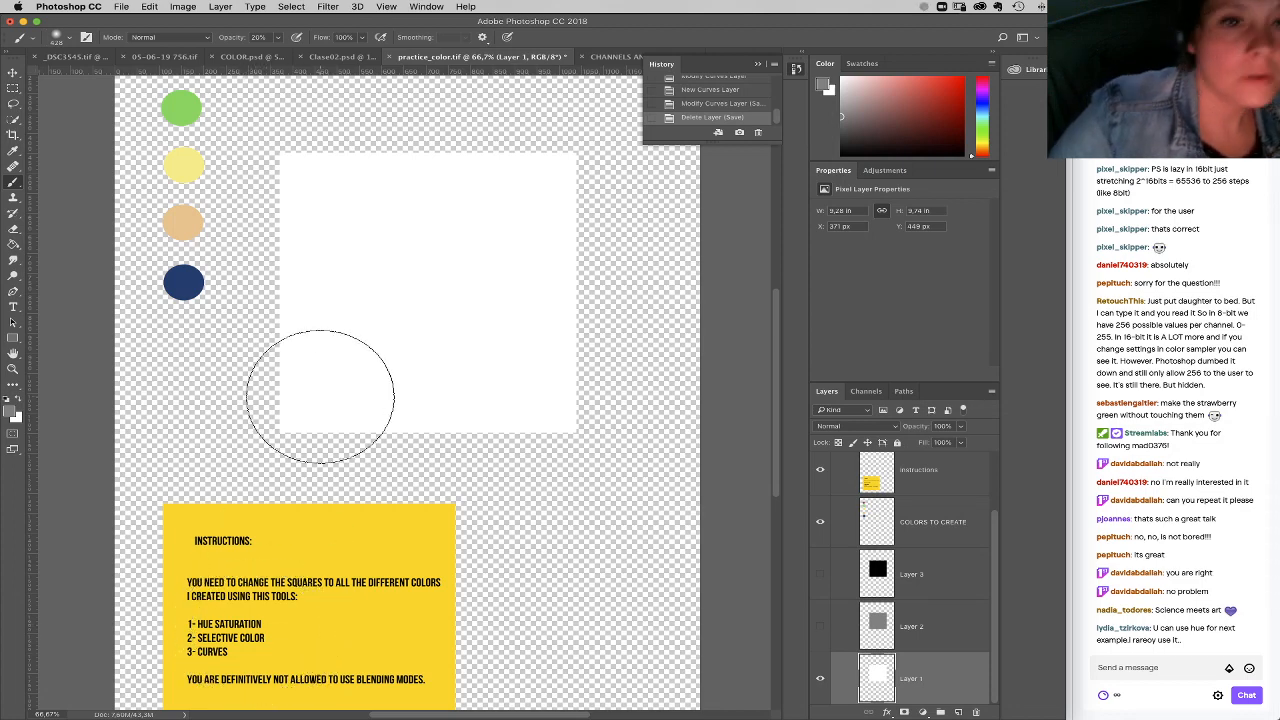
Step: Look through the other open lesson documents, including CHANNELS AND CURVES.PSD and COLOR.psd, and return to the _DSC3545.tif portrait
click(611, 60)
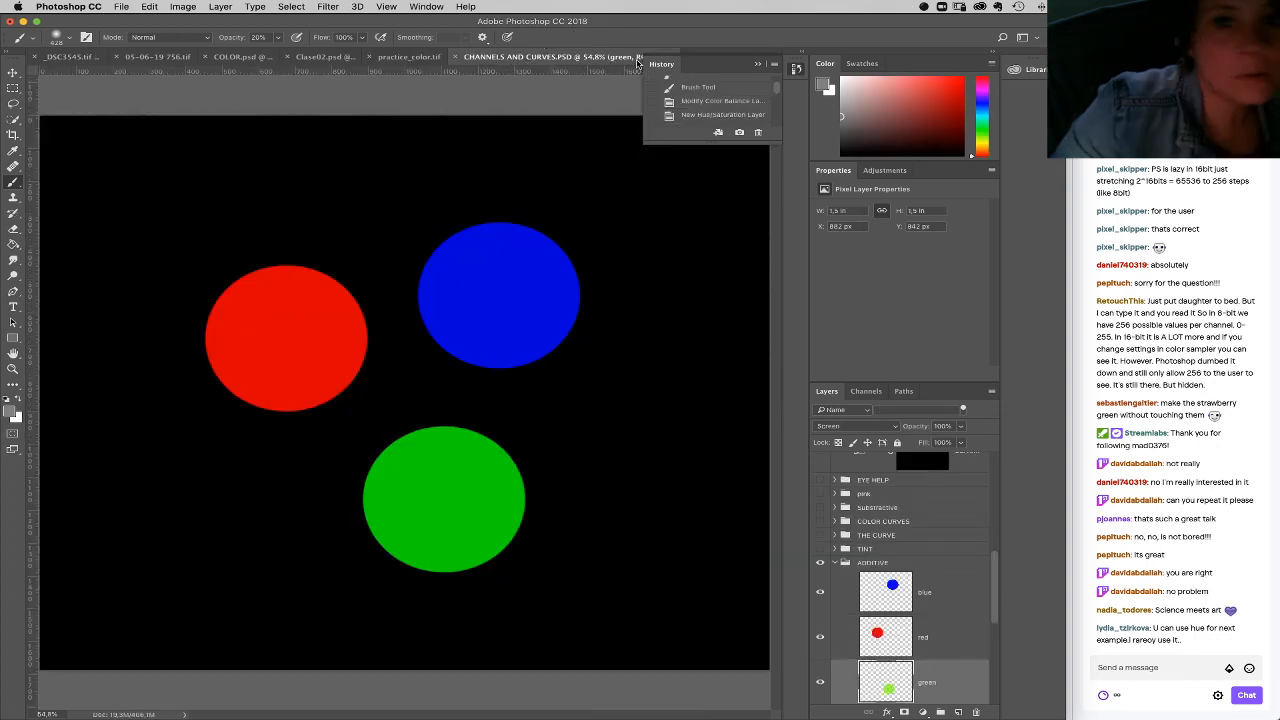
click(400, 60)
click(250, 58)
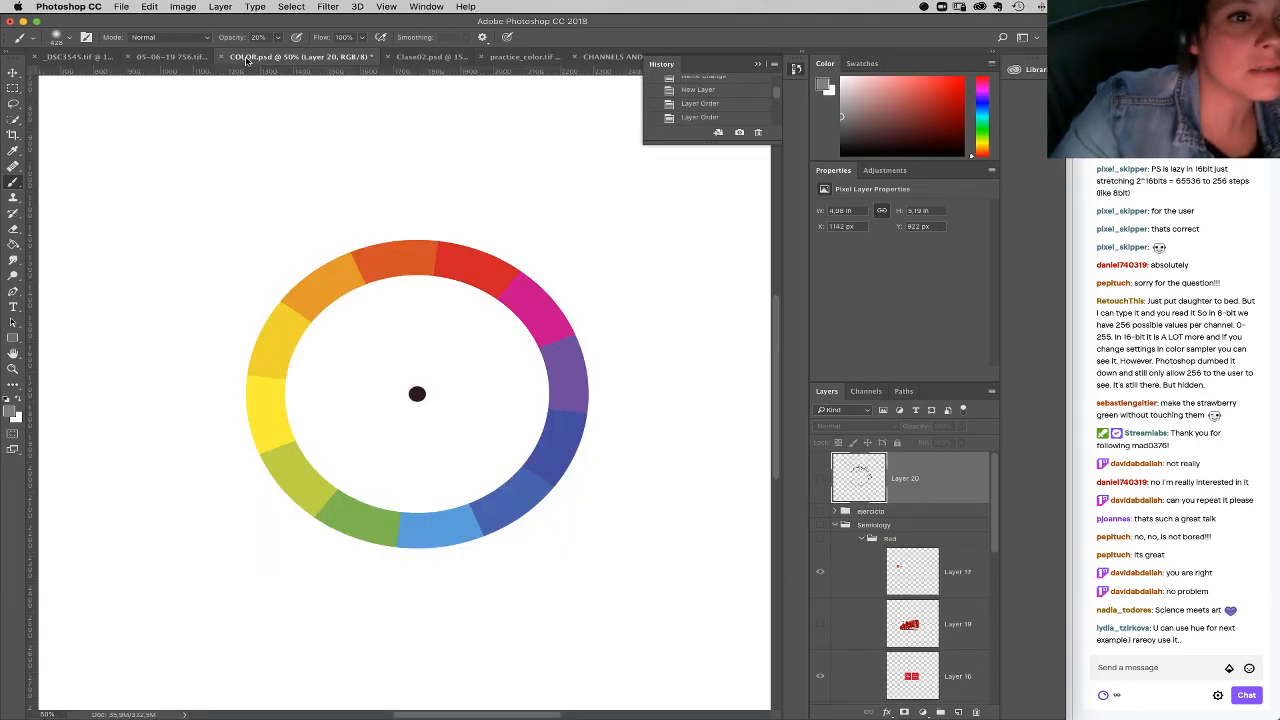
click(172, 60)
click(90, 58)
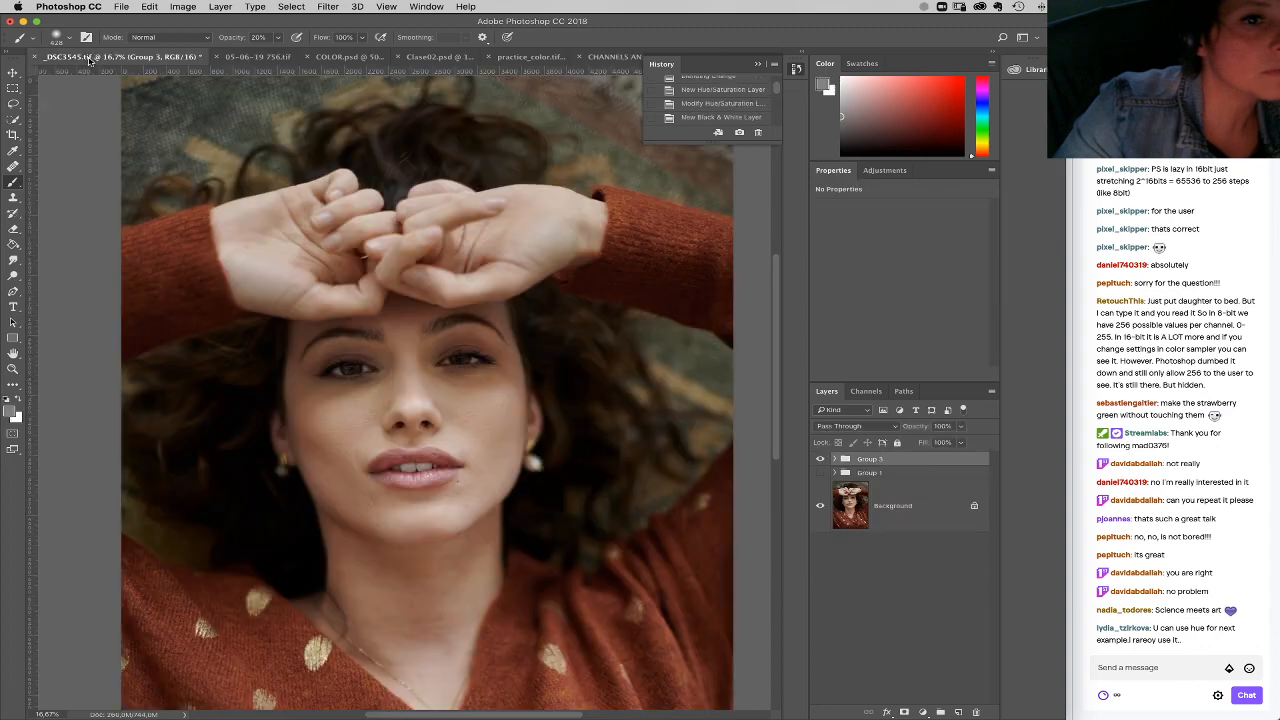
Step: Hide Group 3 so the portrait appears without its Curves corrections
click(820, 459)
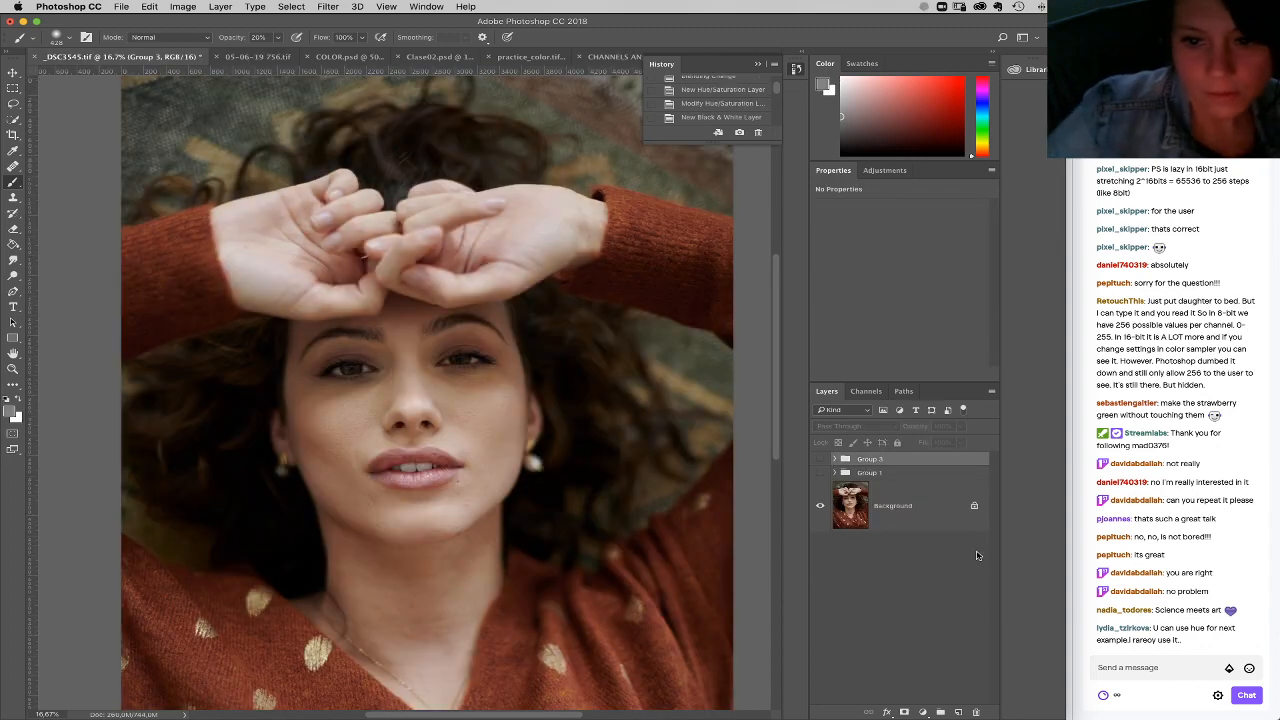
Step: Add a Hue/Saturation layer, narrow its Reds range on the orange side, and shift the Reds hue to +15
click(924, 712)
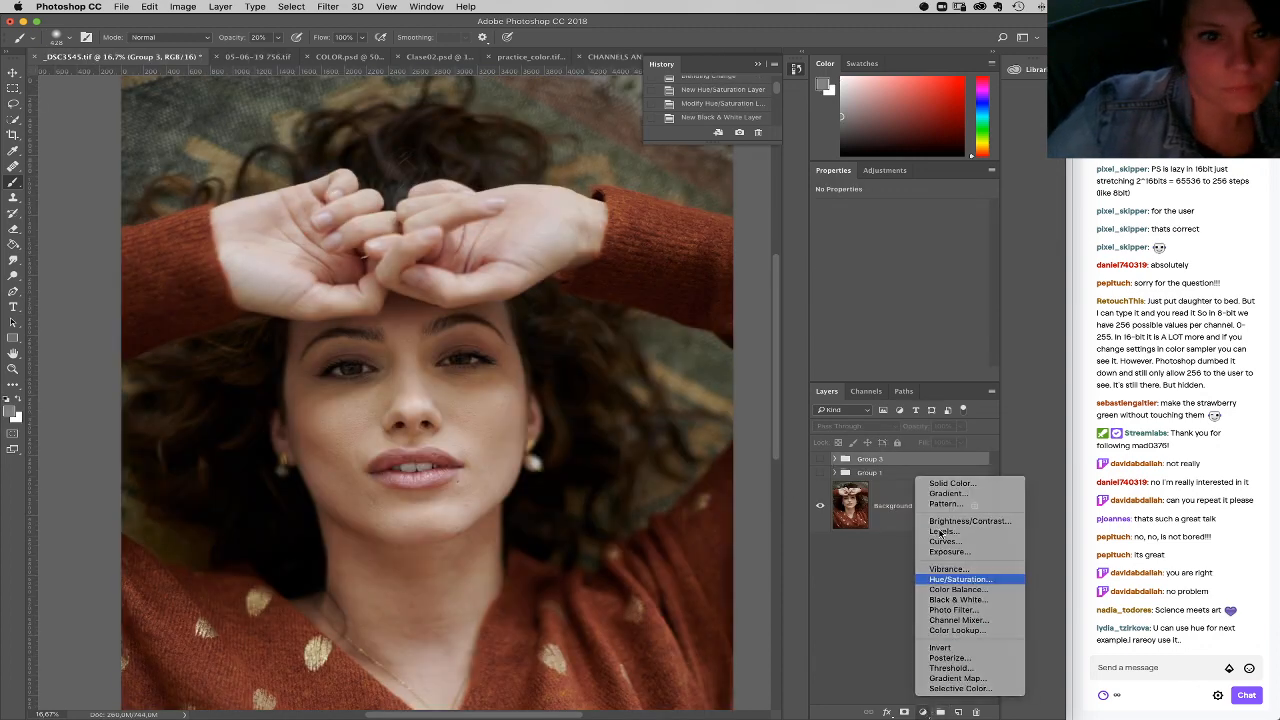
click(955, 579)
click(873, 225)
click(876, 235)
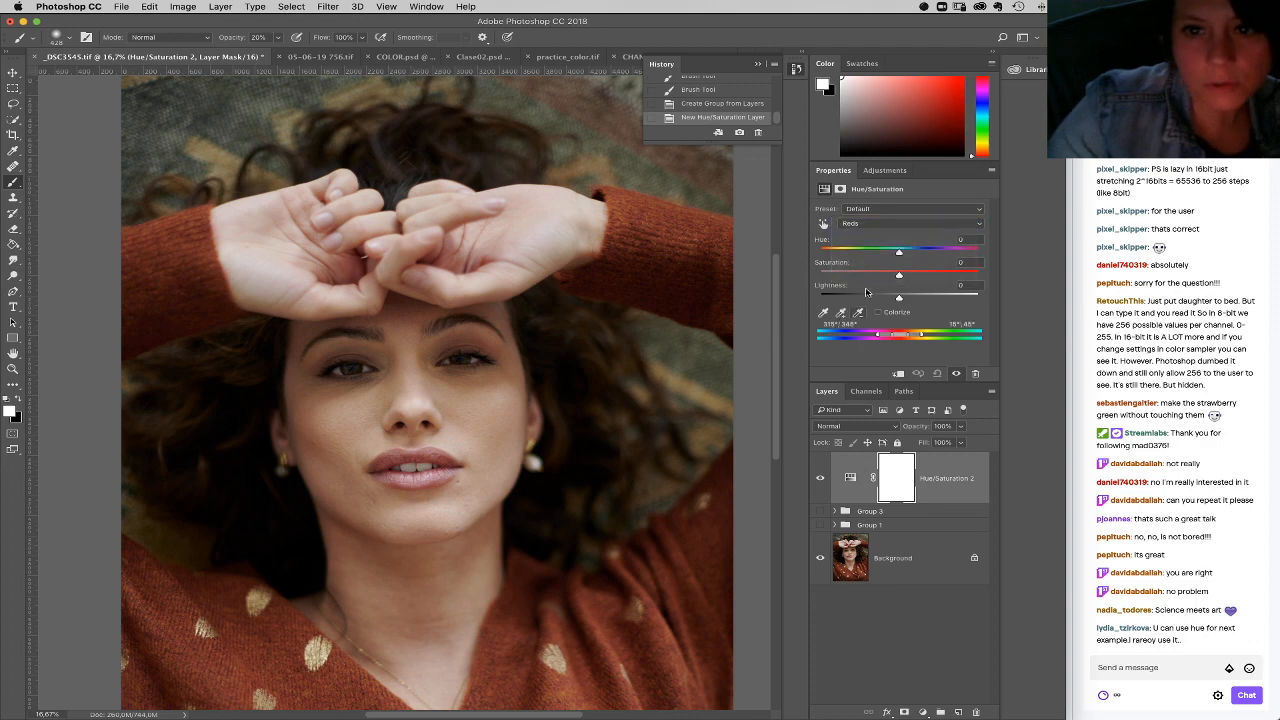
drag(913, 338, 909, 337)
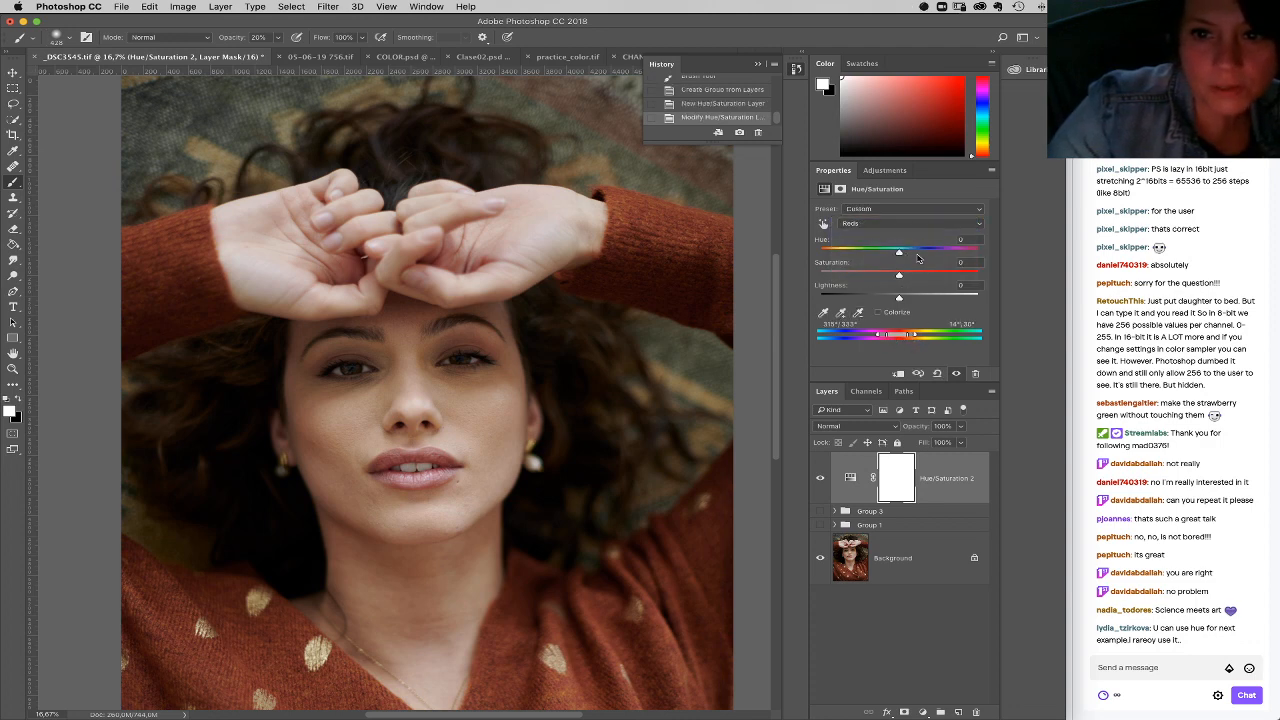
drag(908, 256, 912, 254)
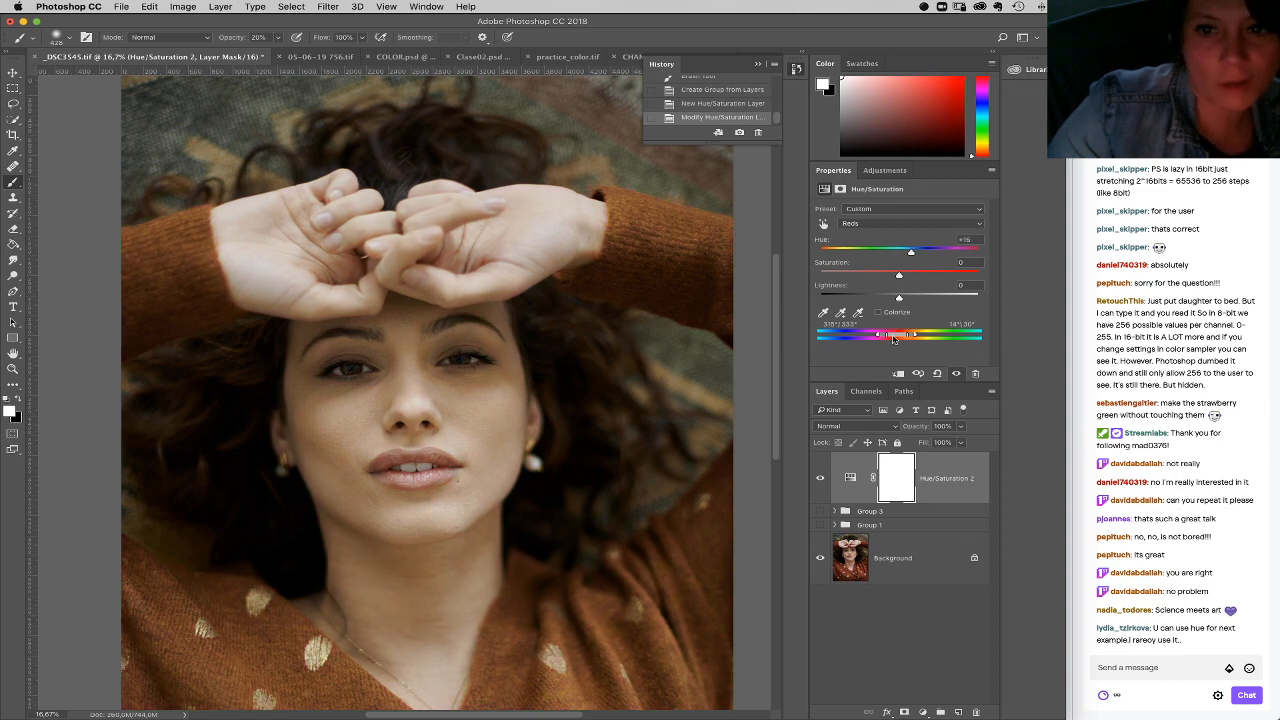
Step: Invert the Hue/Saturation 2 mask to black and paint the effect onto both hands with a 492 px soft white brush
key(super+i)
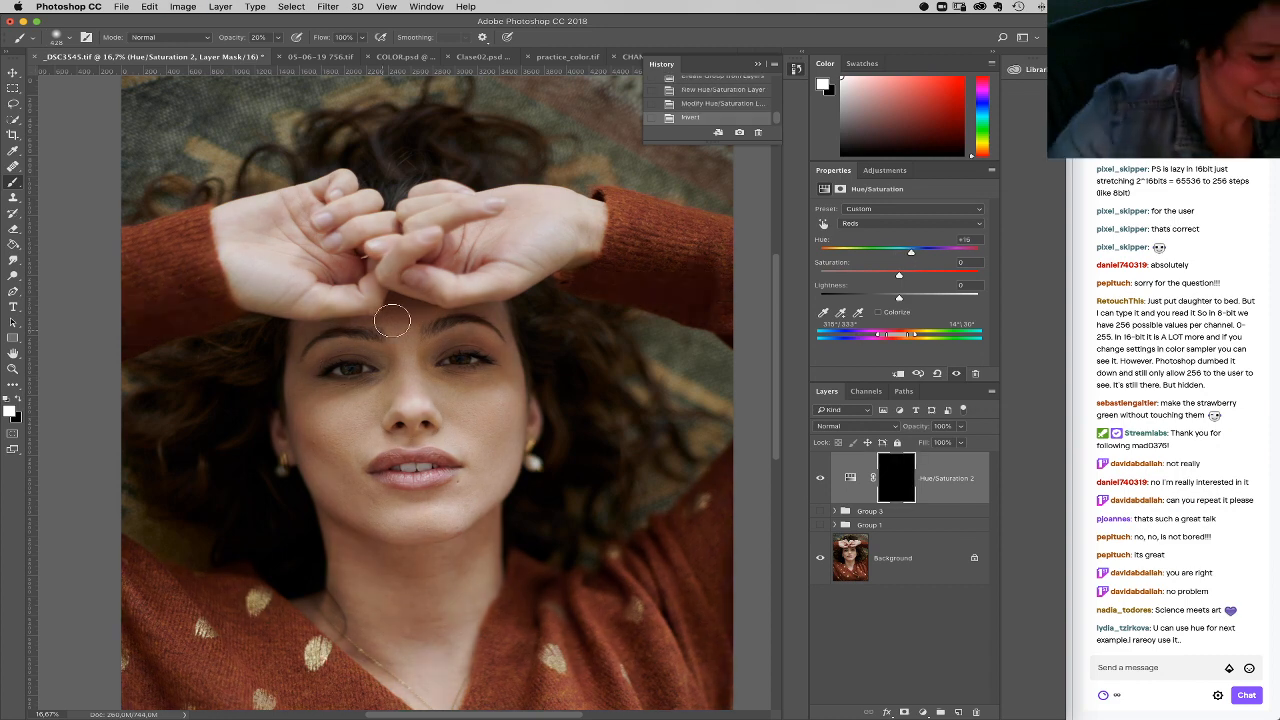
right_click(468, 270)
drag(600, 298, 604, 298)
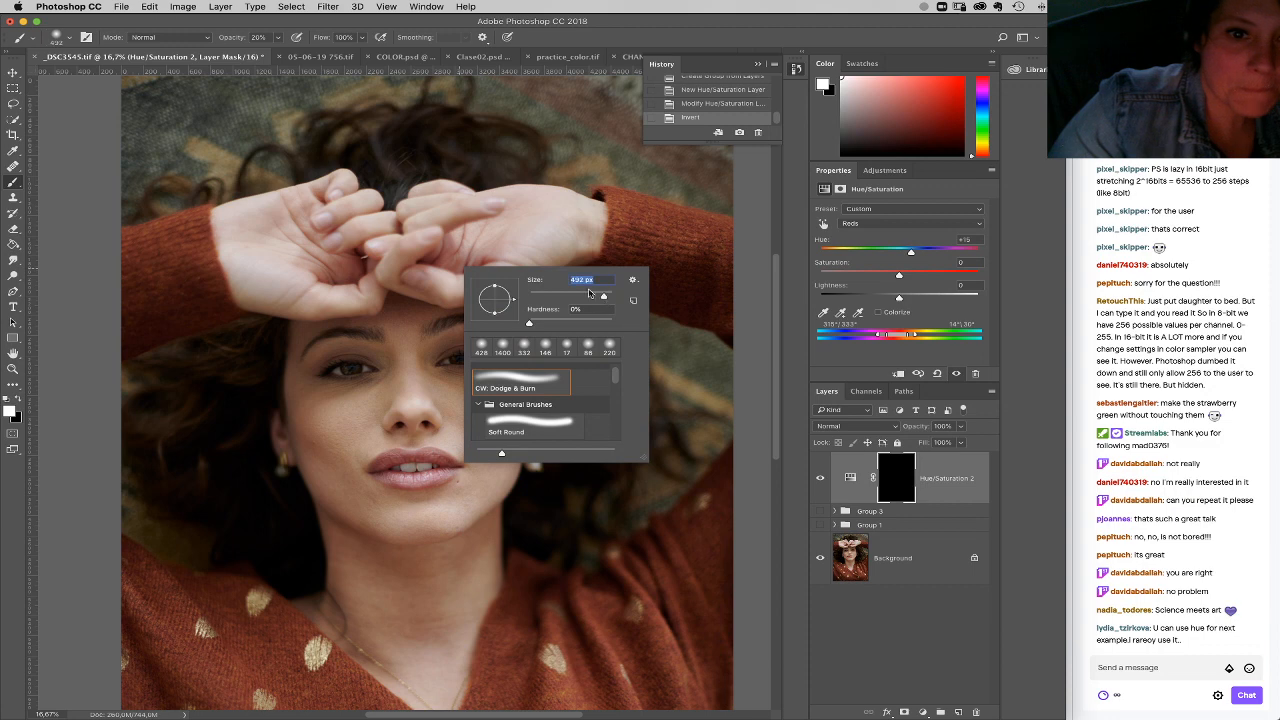
click(437, 277)
mouse_move(494, 249)
mouse_down()
mouse_move(462, 265)
mouse_move(452, 236)
mouse_move(539, 199)
mouse_move(445, 261)
mouse_move(496, 247)
mouse_move(450, 240)
mouse_up()
mouse_move(340, 281)
mouse_down()
mouse_move(319, 265)
mouse_move(363, 275)
mouse_move(362, 257)
mouse_move(316, 263)
mouse_move(330, 235)
mouse_move(285, 212)
mouse_move(330, 195)
mouse_up()
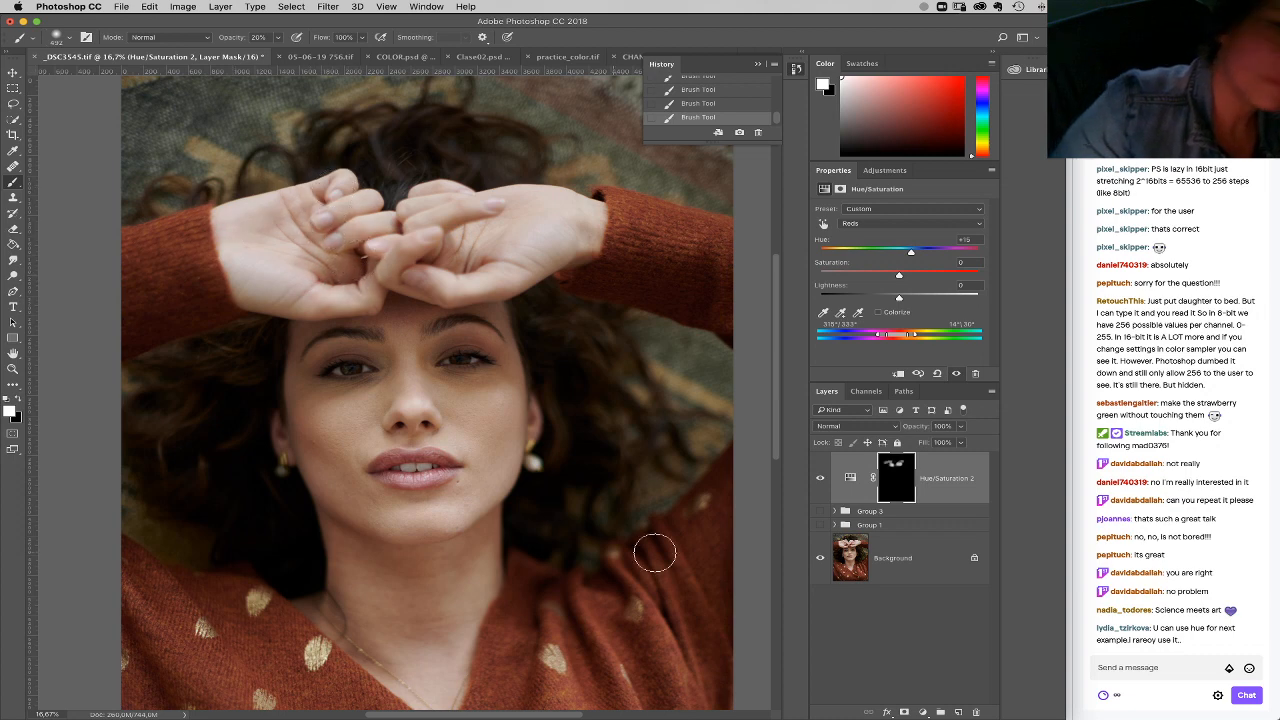
Step: Add another Hue/Saturation layer with Master hue -4, saturation +10 and lightness -10
click(923, 712)
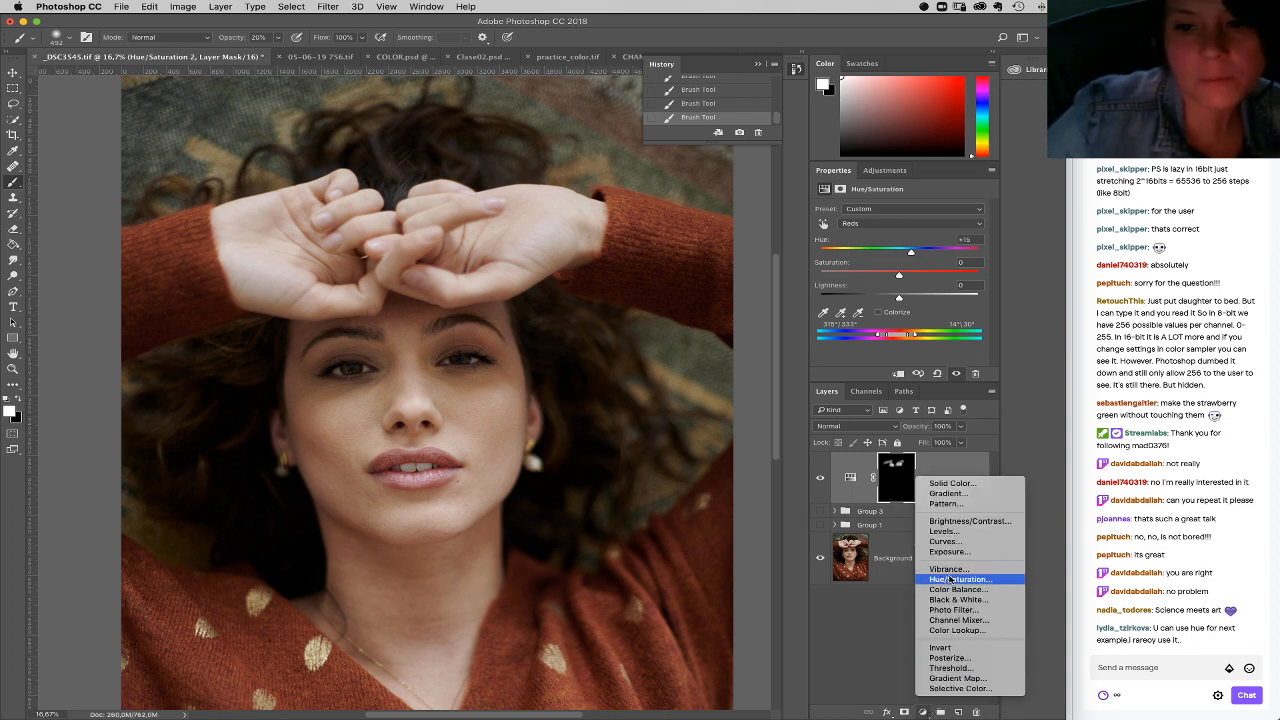
click(955, 580)
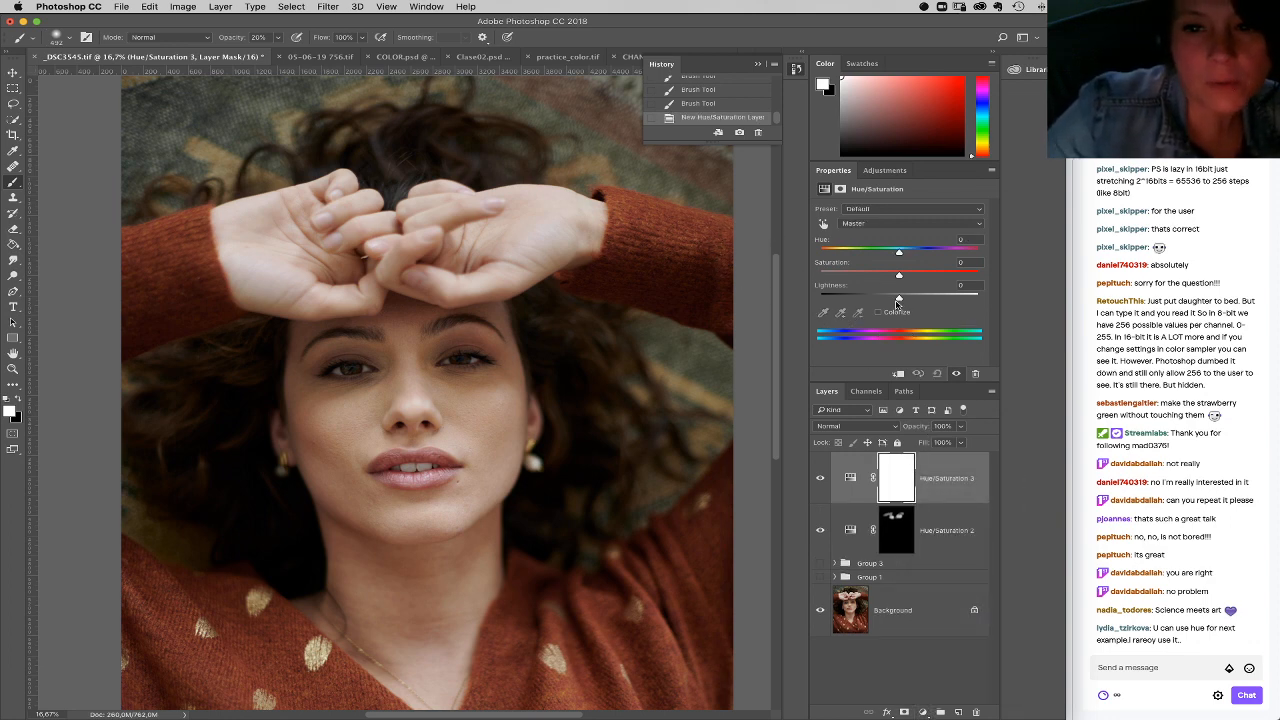
drag(899, 300, 891, 300)
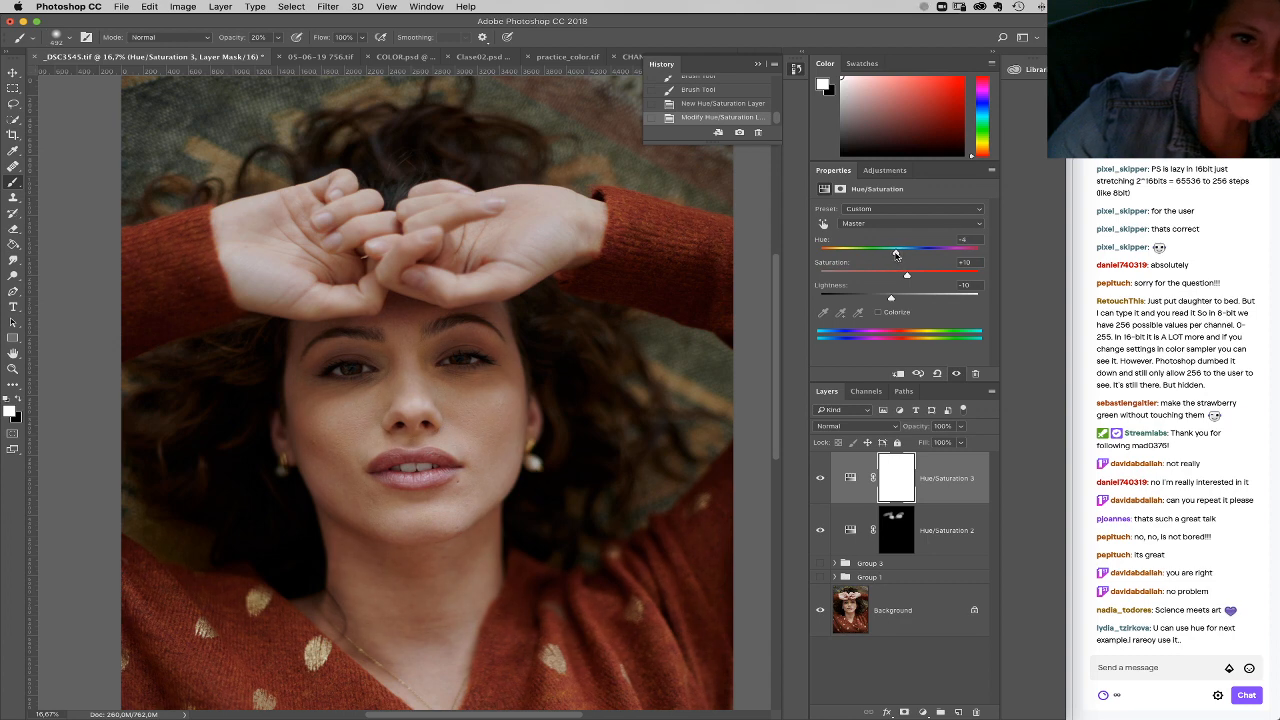
drag(887, 254, 898, 256)
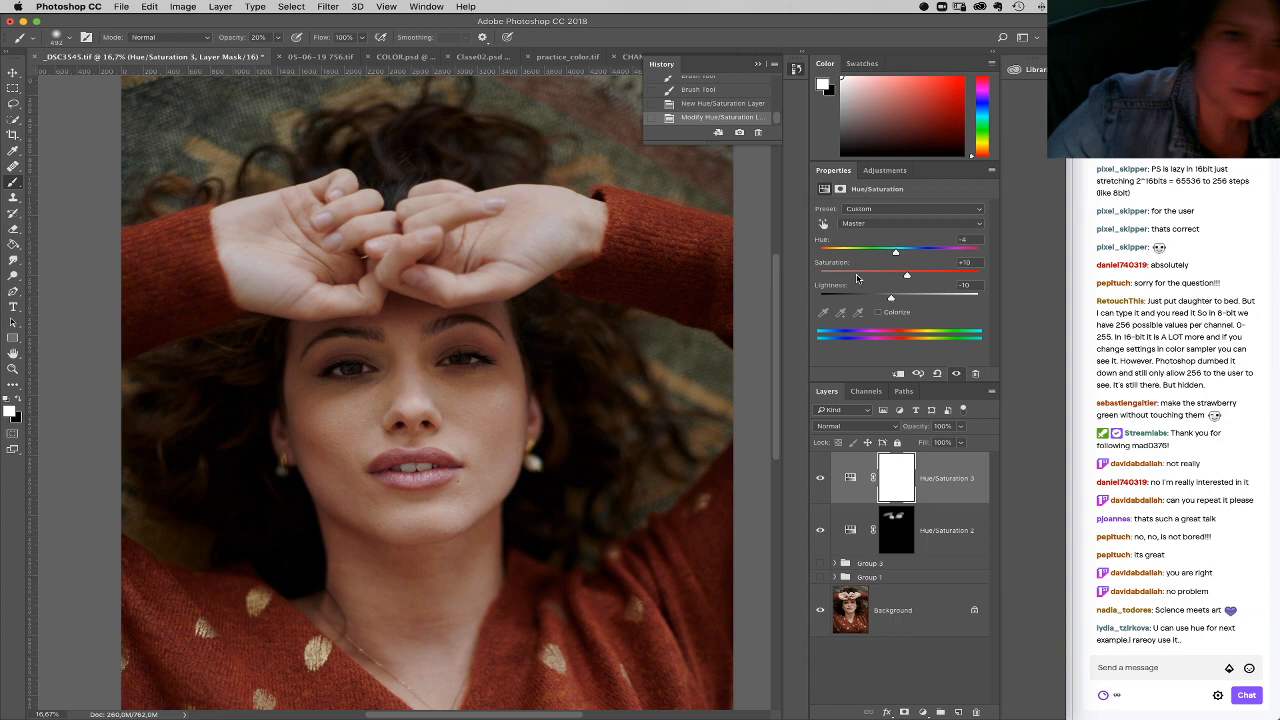
Step: Invert the Hue/Saturation 3 mask, paint the effect over the palms and wrists, and shift the layer's hue further negative
key(super+i)
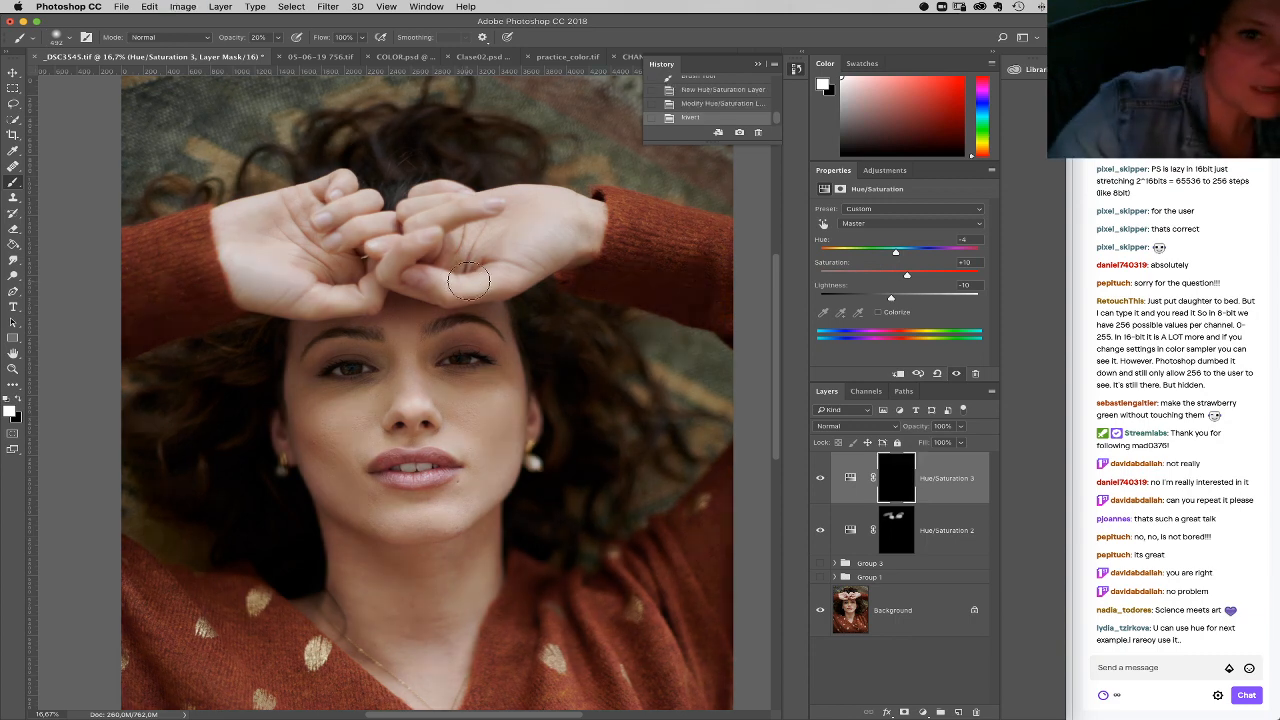
drag(527, 267, 490, 280)
drag(547, 233, 480, 272)
drag(500, 265, 562, 232)
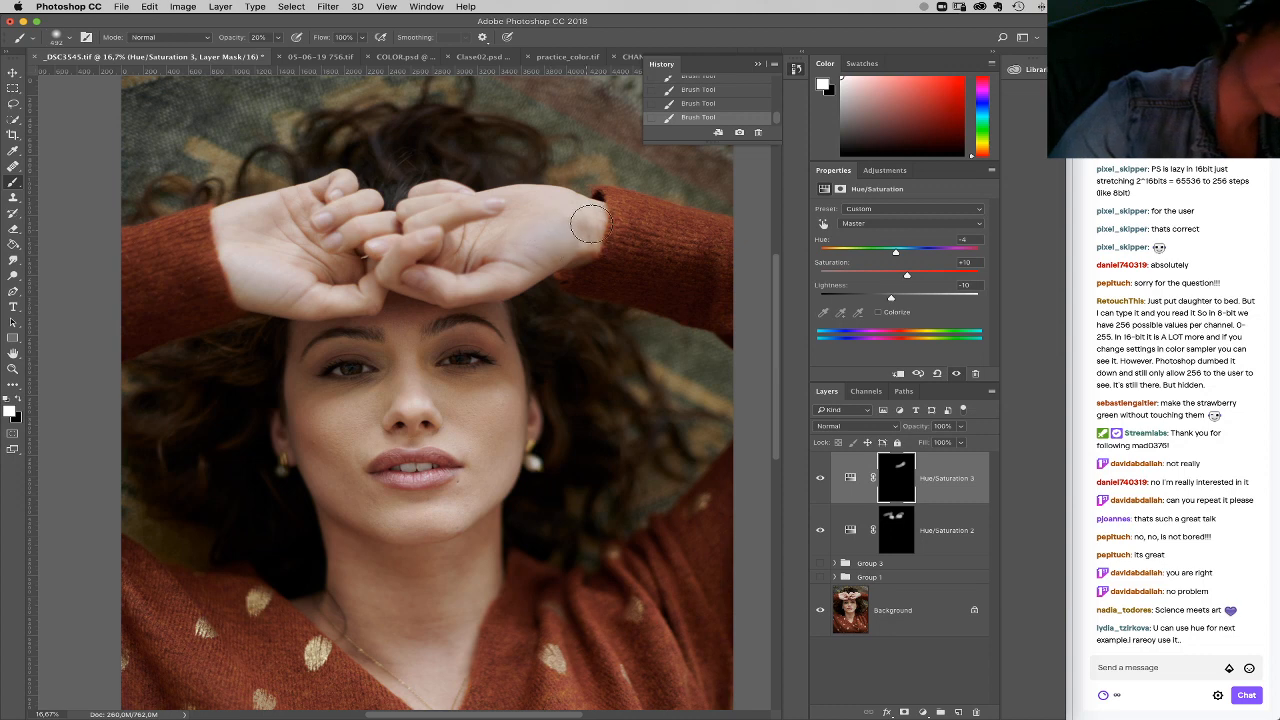
mouse_move(241, 279)
mouse_down()
mouse_move(244, 214)
mouse_move(240, 277)
mouse_move(285, 304)
mouse_move(239, 216)
mouse_up()
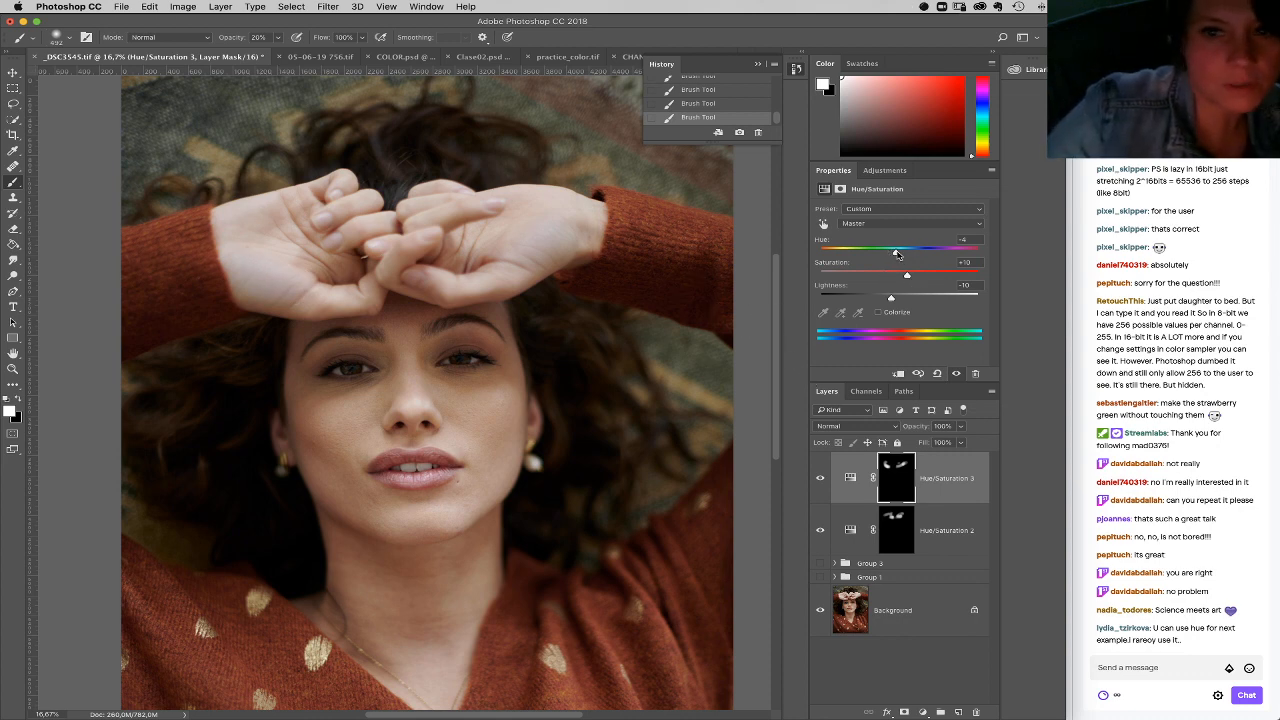
drag(896, 253, 900, 253)
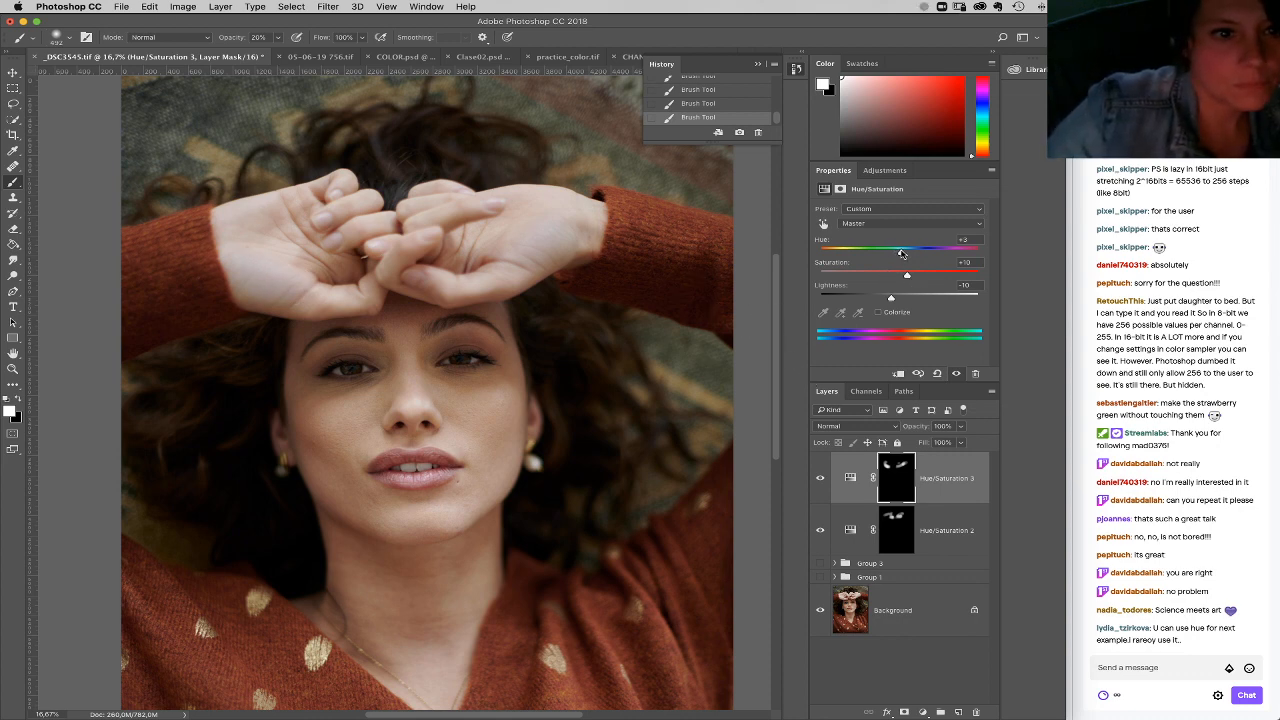
drag(902, 253, 889, 260)
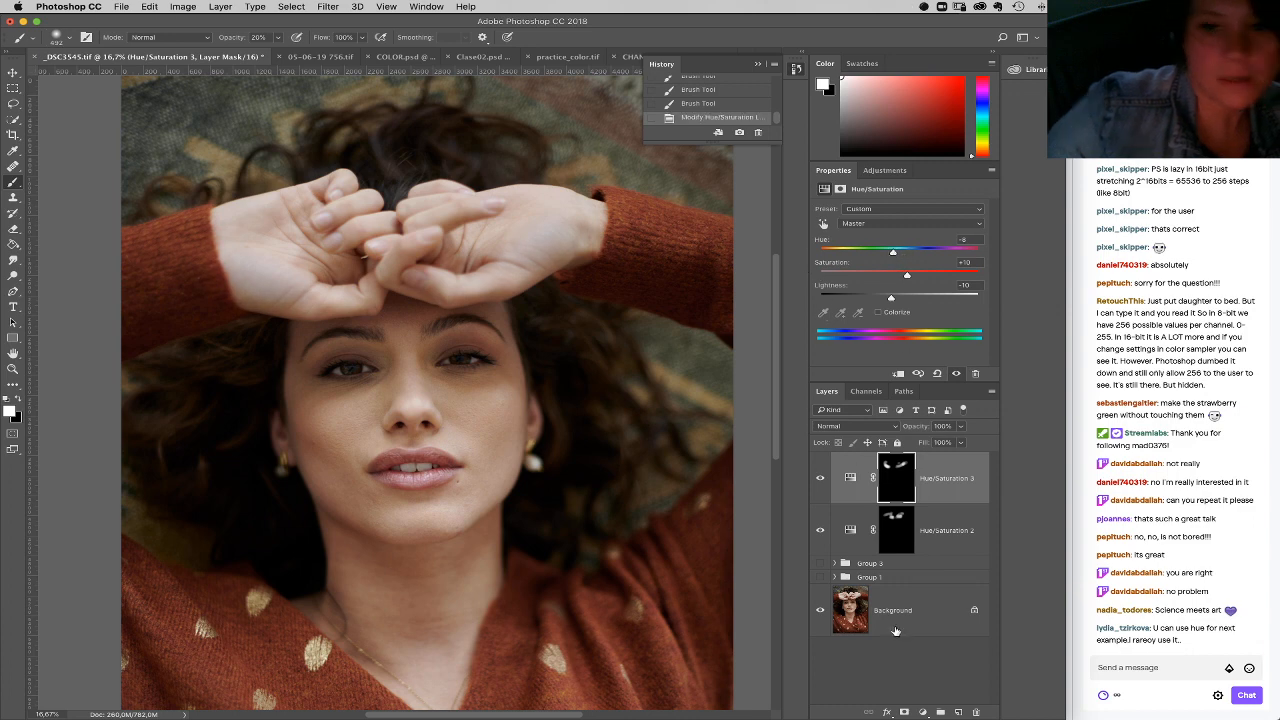
Step: Add a third Hue/Saturation layer with Master hue +4, saturation +12 and lightness -6
click(922, 712)
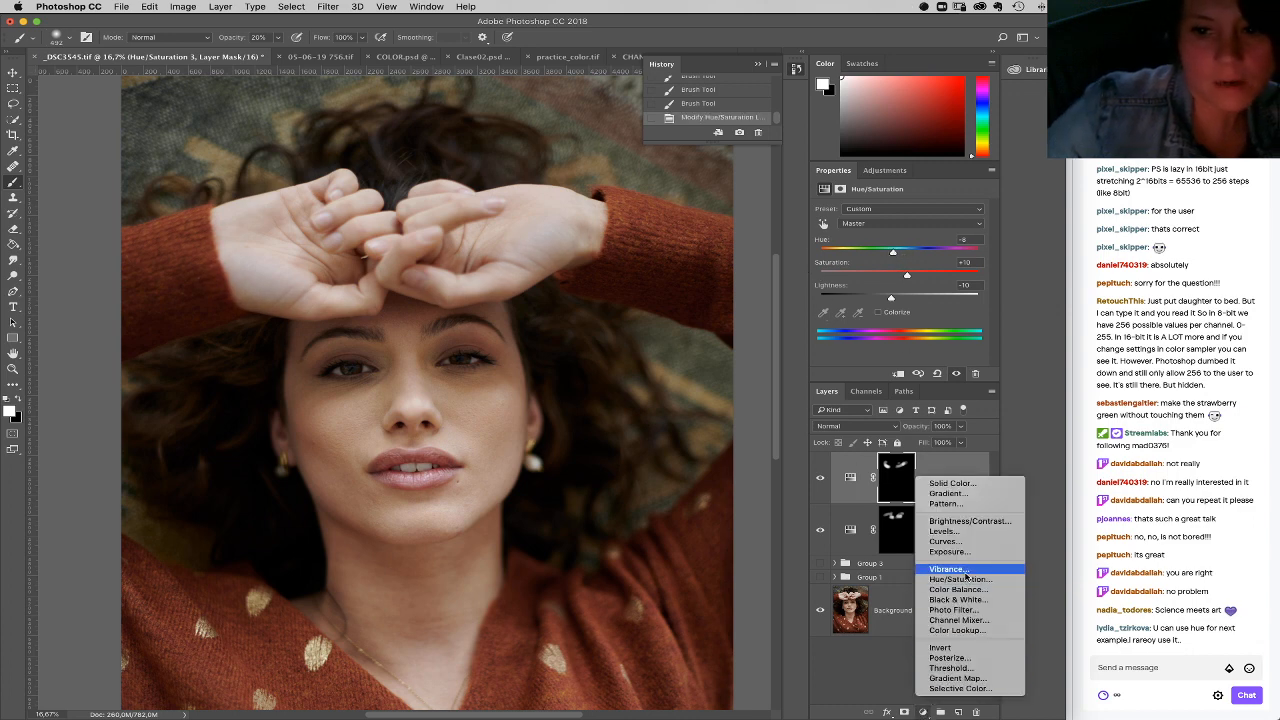
click(963, 580)
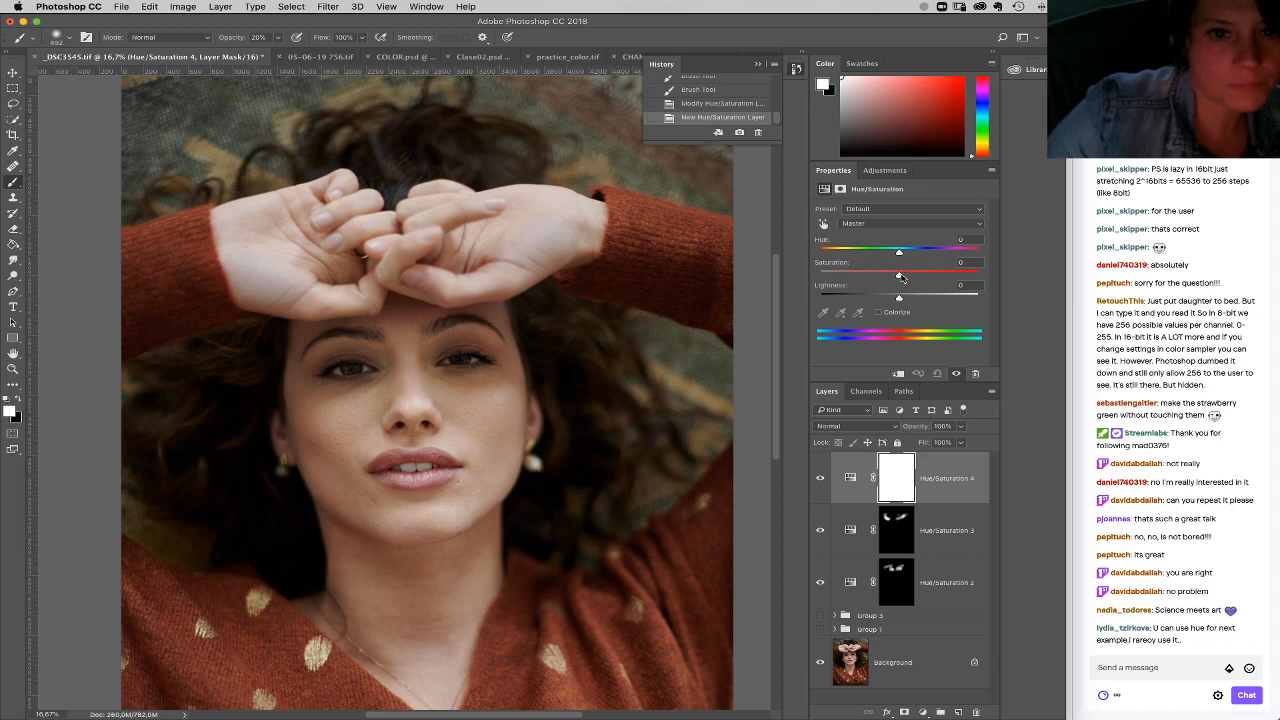
drag(907, 277, 901, 255)
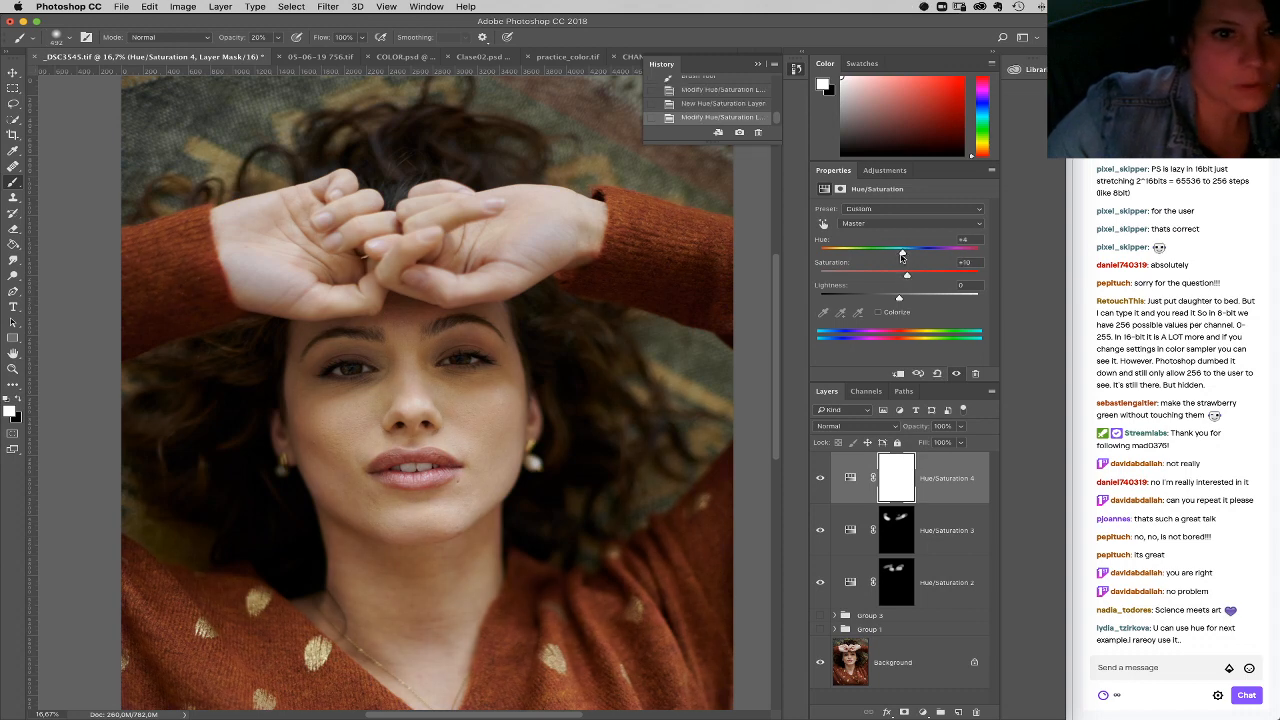
drag(899, 298, 896, 299)
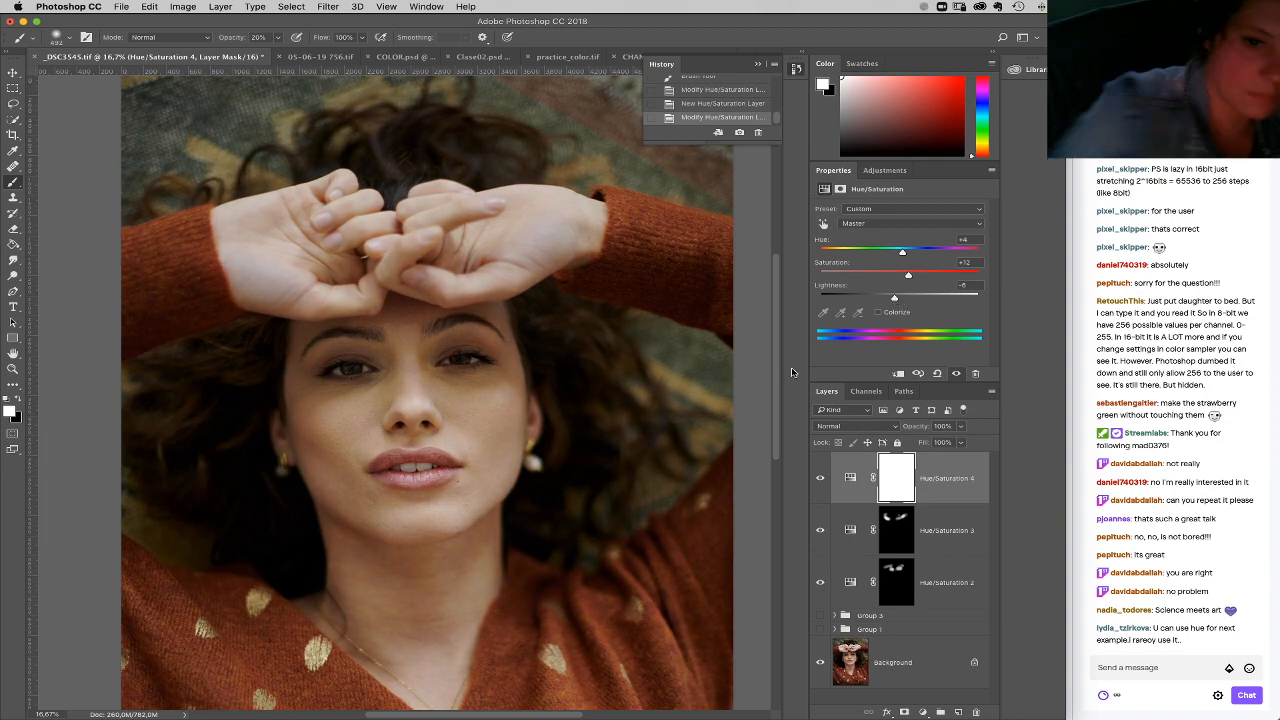
Step: Invert the Hue/Saturation 4 mask and paint the effect in white across both hands
key(ctrl+i)
drag(268, 252, 378, 267)
mouse_move(268, 282)
mouse_down()
mouse_move(238, 232)
mouse_move(258, 213)
mouse_move(308, 288)
mouse_move(335, 271)
mouse_move(366, 191)
mouse_move(431, 204)
mouse_move(479, 264)
mouse_move(543, 253)
mouse_move(596, 220)
mouse_up()
drag(596, 220, 508, 272)
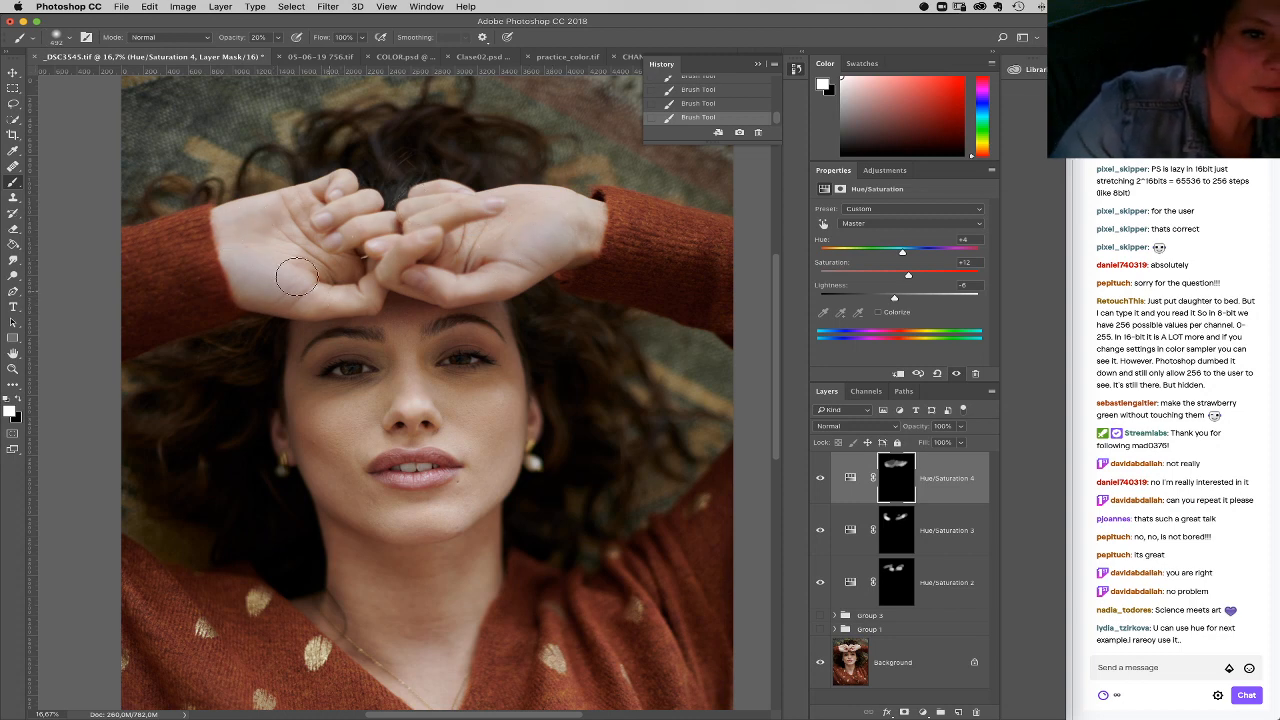
Step: Compare the three Hue/Saturation layers before and after as one group, and delete that group
shift+click(953, 593)
drag(953, 593, 939, 712)
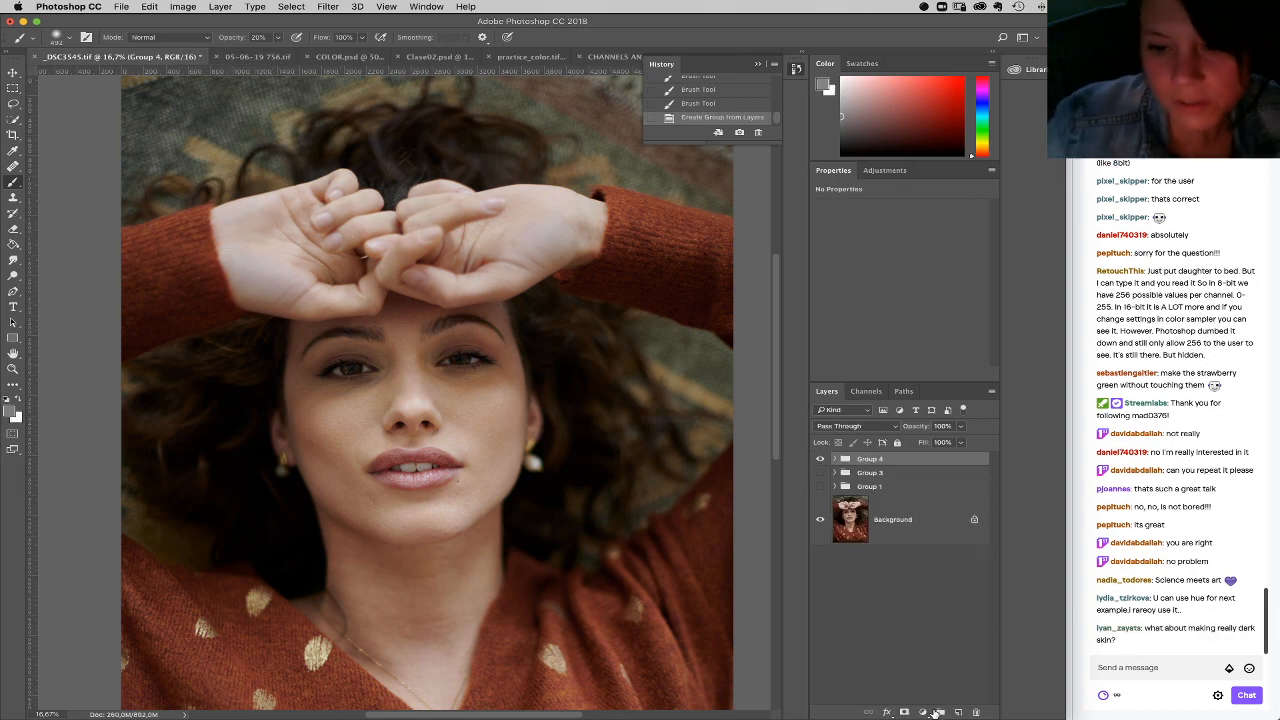
click(821, 461)
click(821, 461)
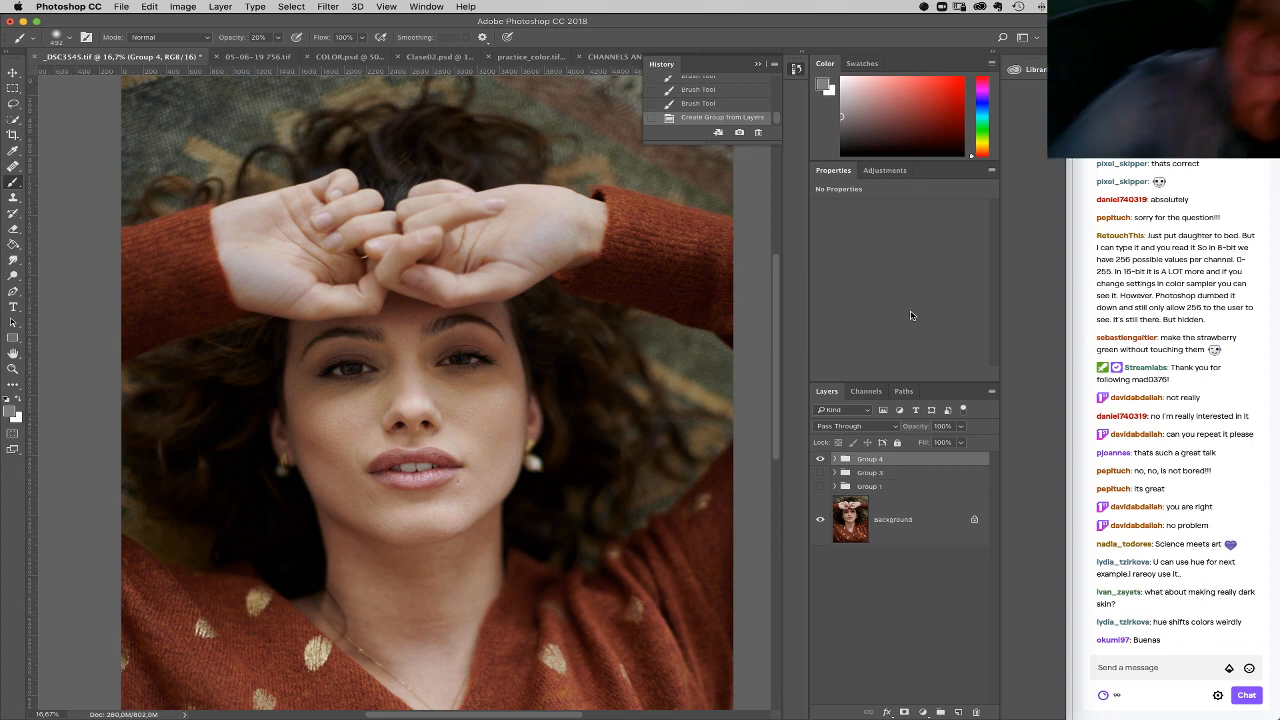
drag(943, 462, 976, 711)
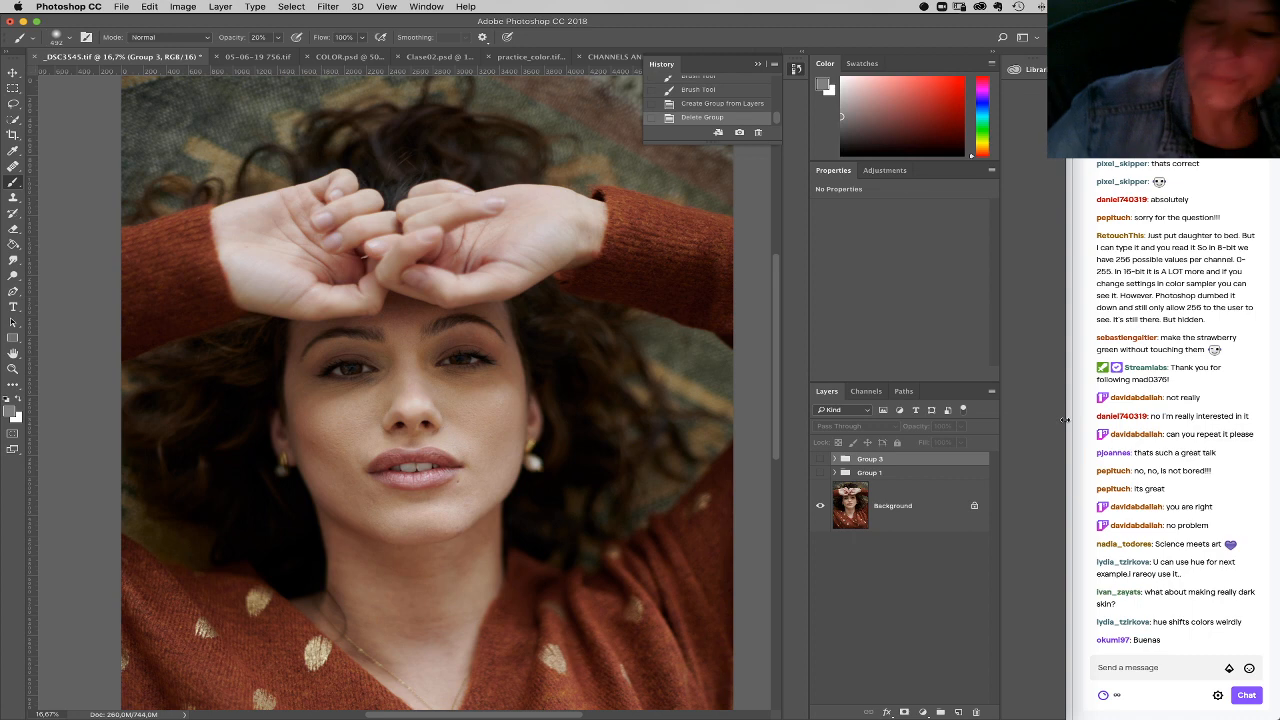
Step: Add a Curves adjustment layer above Group 3 and pull the RGB curve's midtones down strongly to darken the skin
click(451, 446)
click(740, 241)
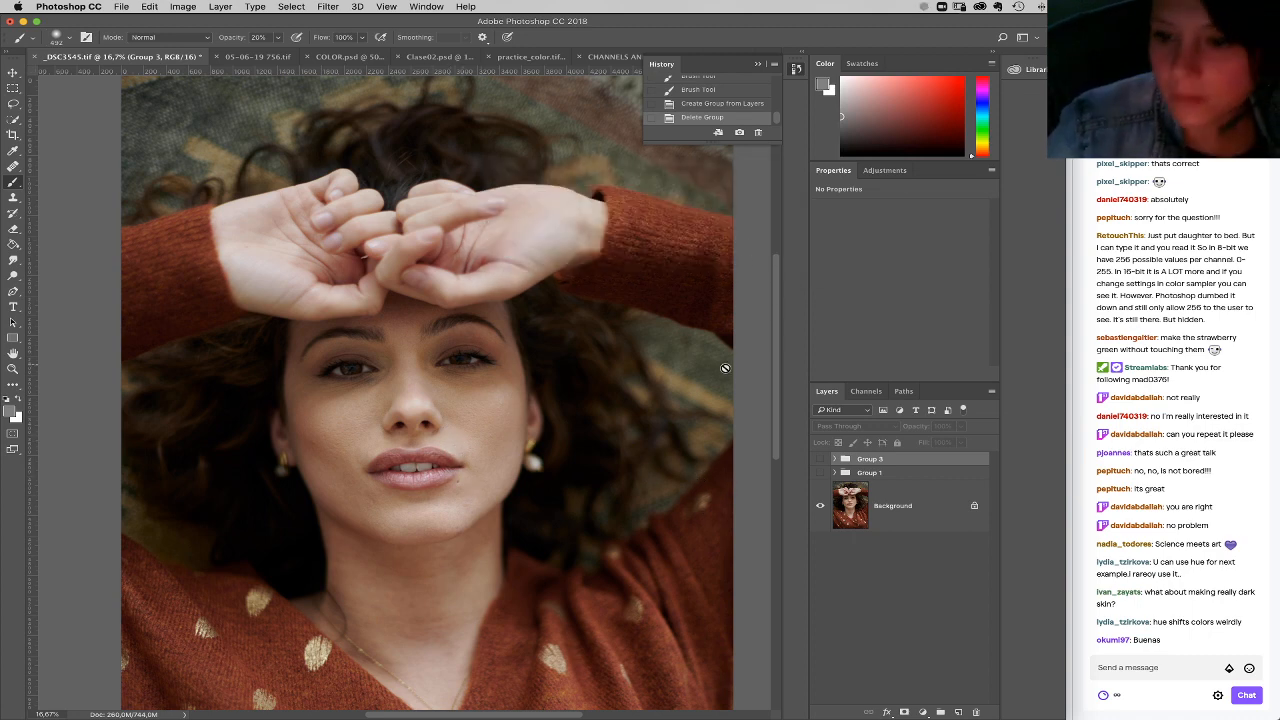
drag(623, 479, 717, 355)
click(13, 369)
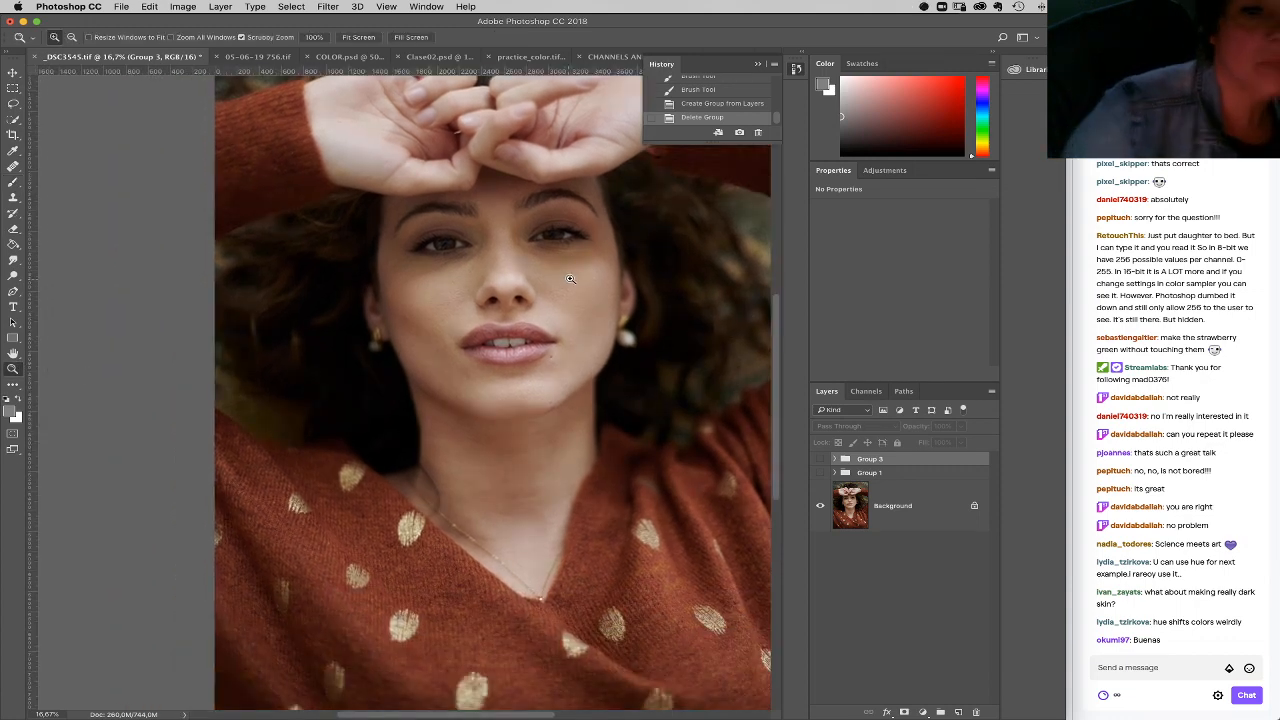
click(605, 240)
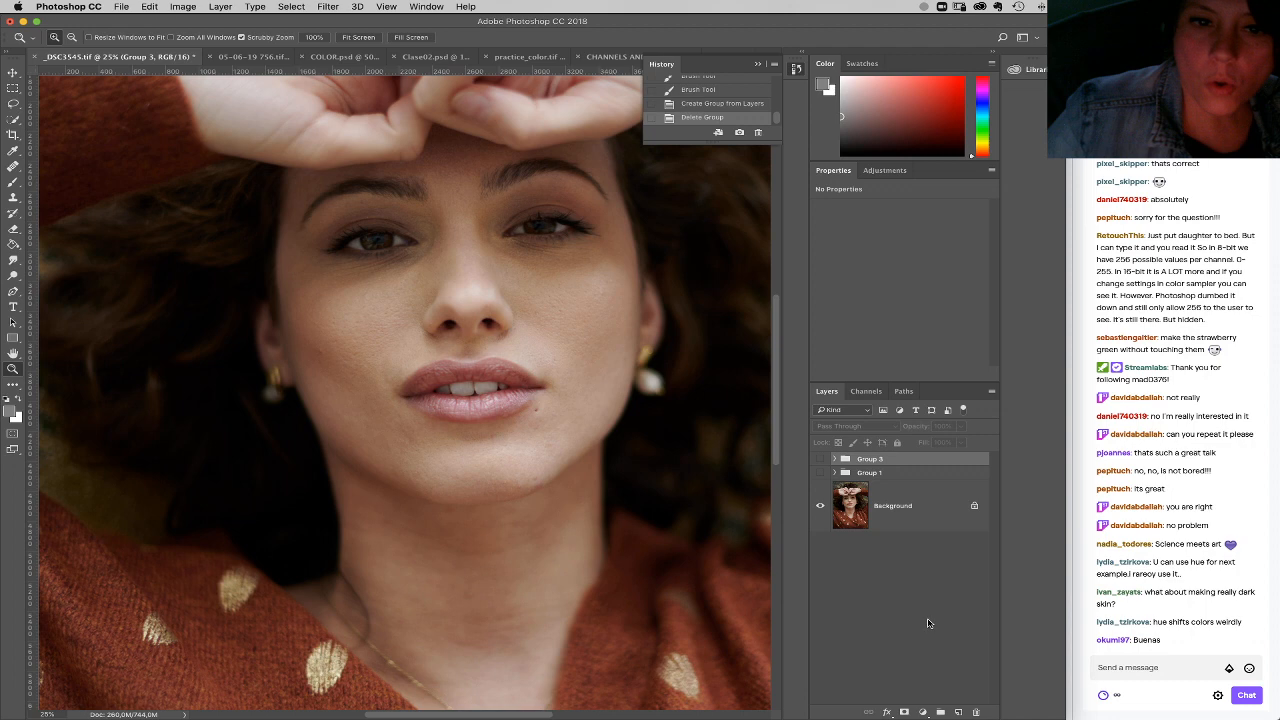
click(922, 711)
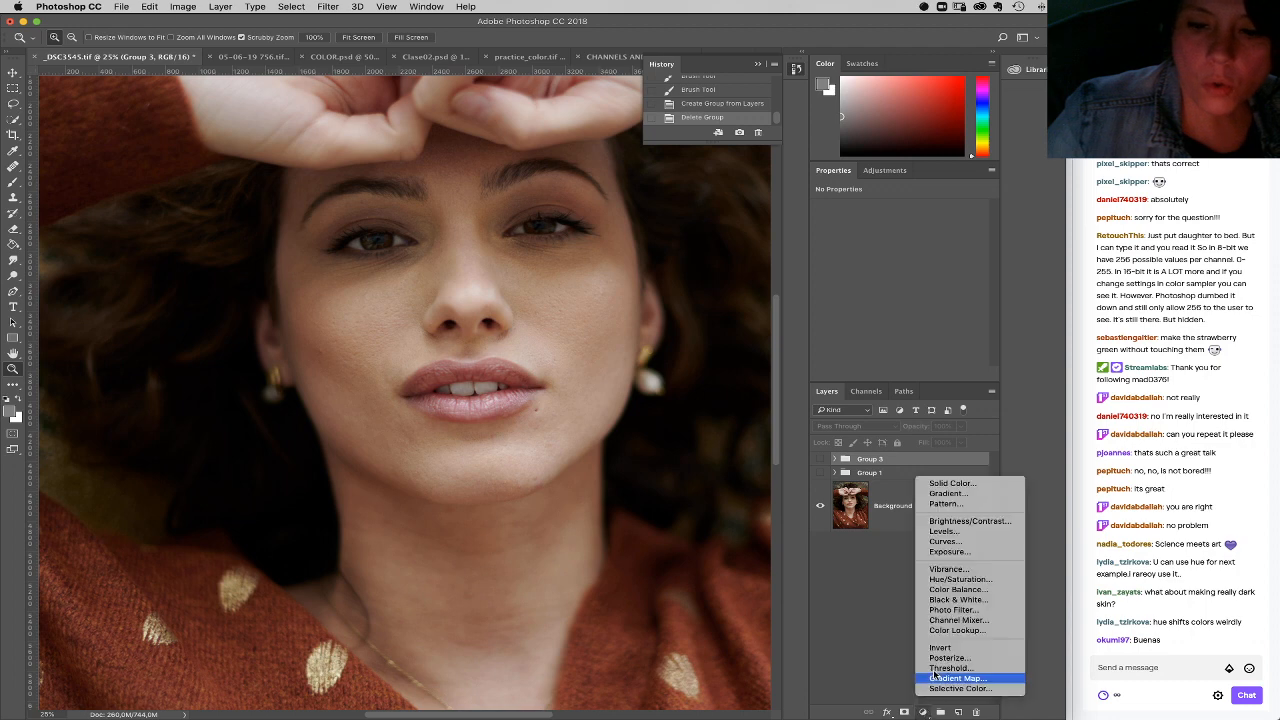
click(948, 541)
drag(910, 311, 929, 306)
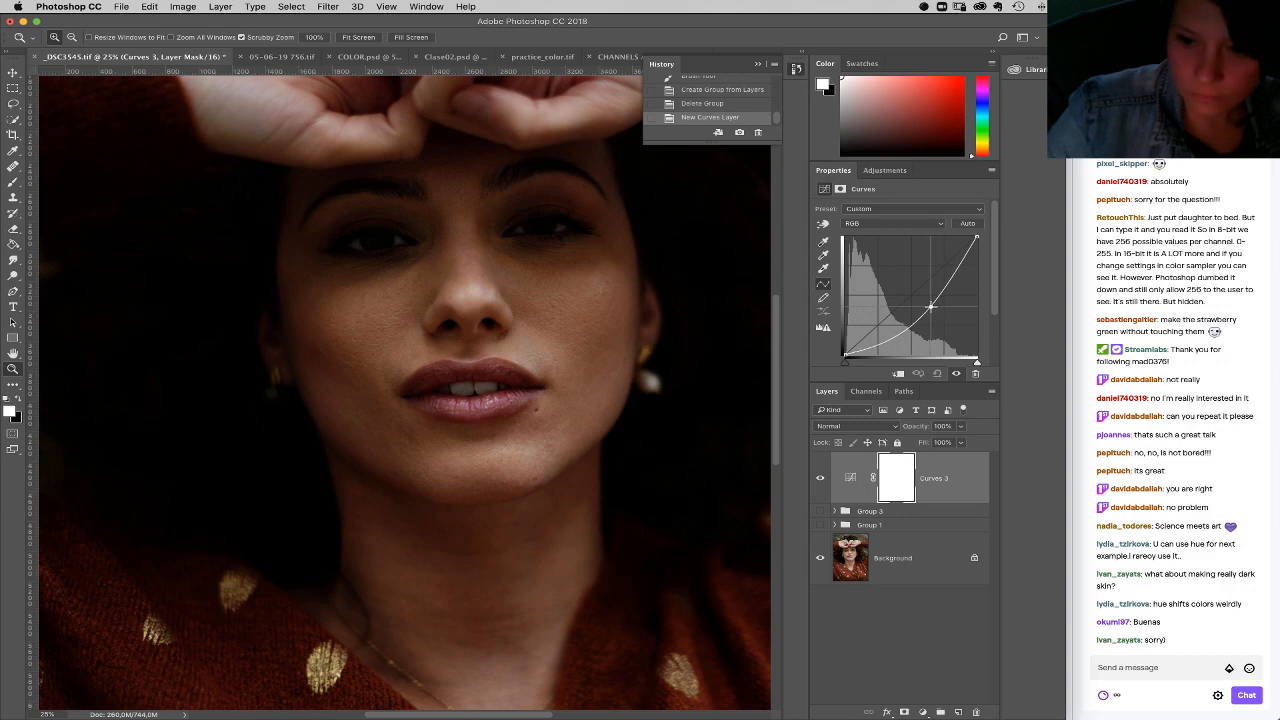
click(931, 308)
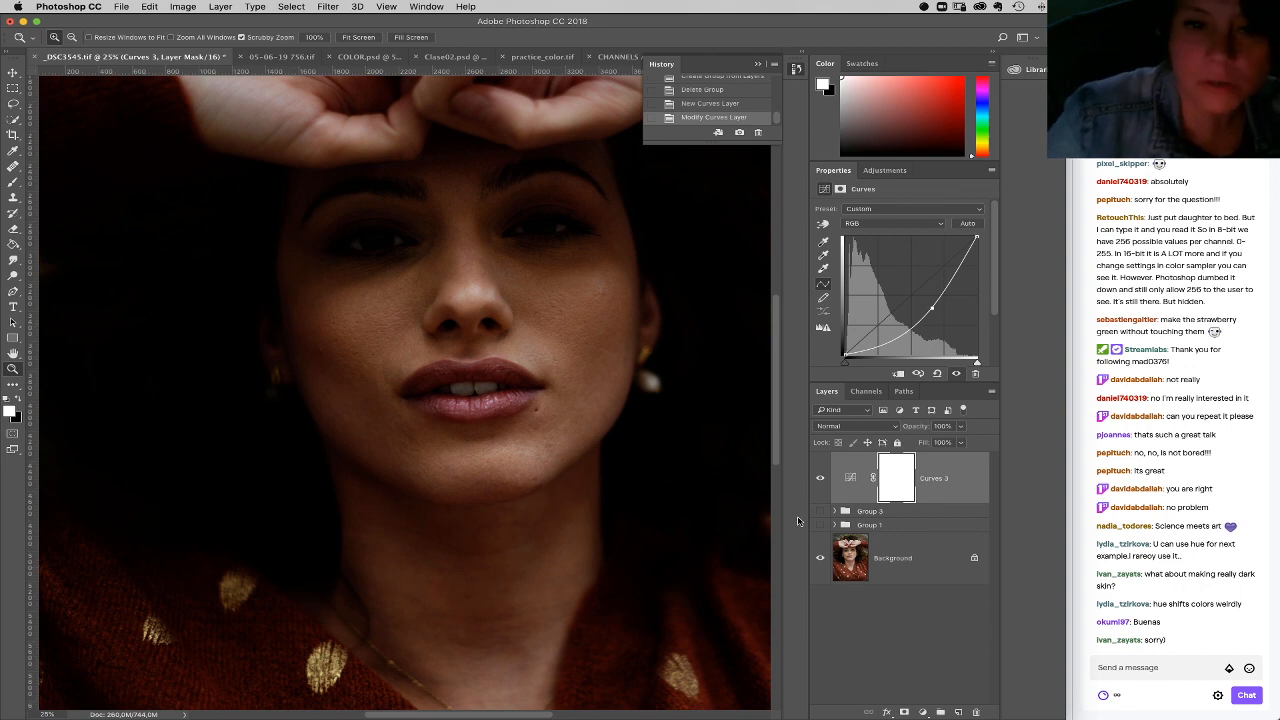
Step: Hide the Curves 3 layer, and try loading the RGB composite channel as a luminosity selection before deselecting it
click(818, 481)
click(866, 391)
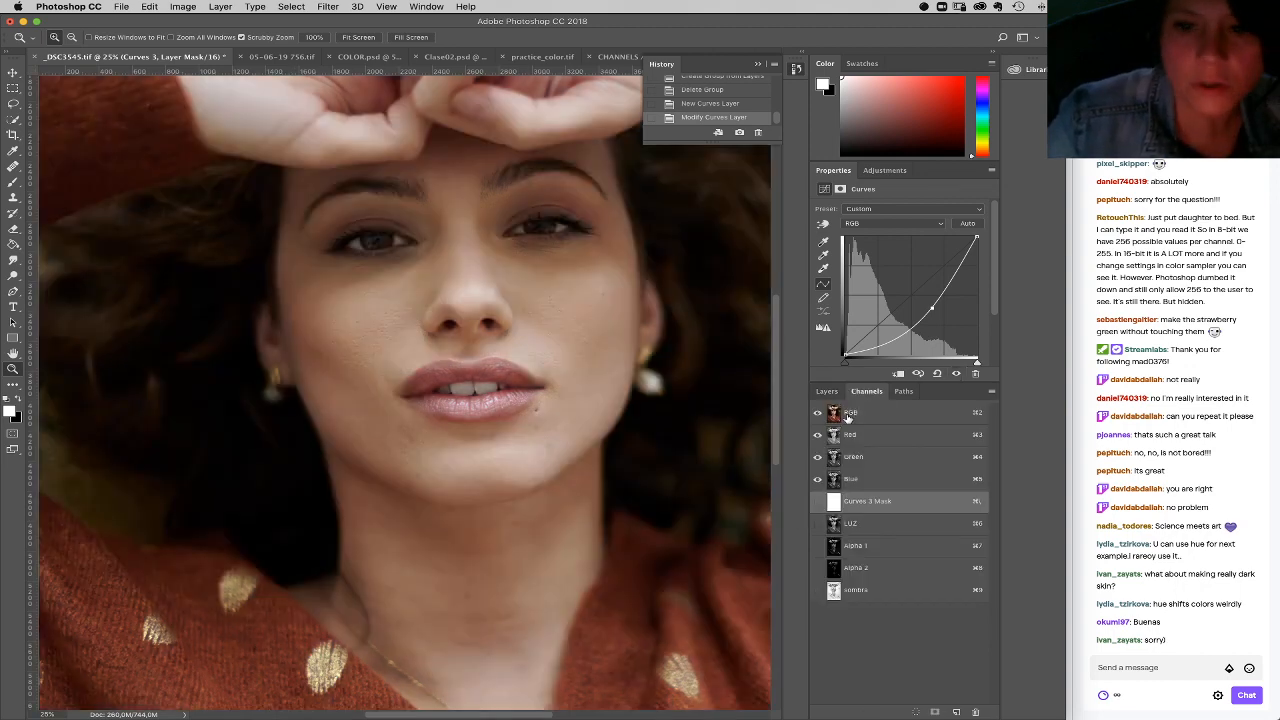
super+click(831, 419)
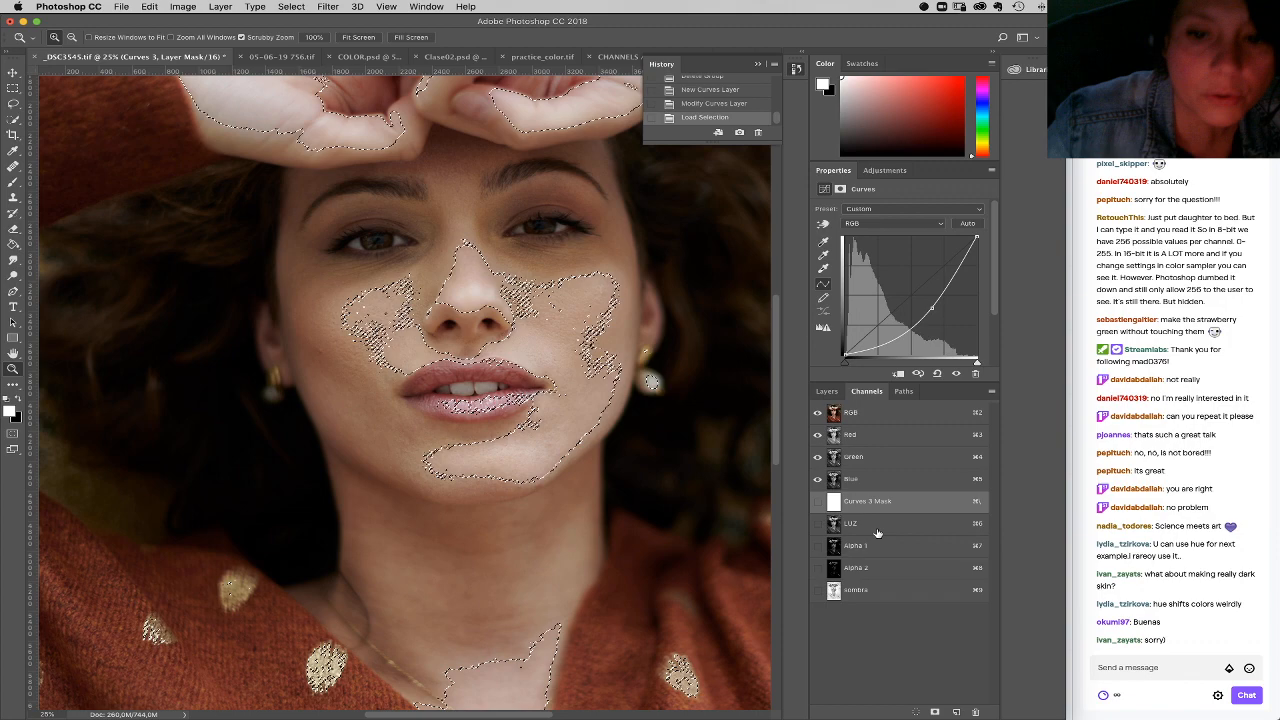
key(super+d)
Step: Display the sombra alpha channel and load it as a selection
click(874, 595)
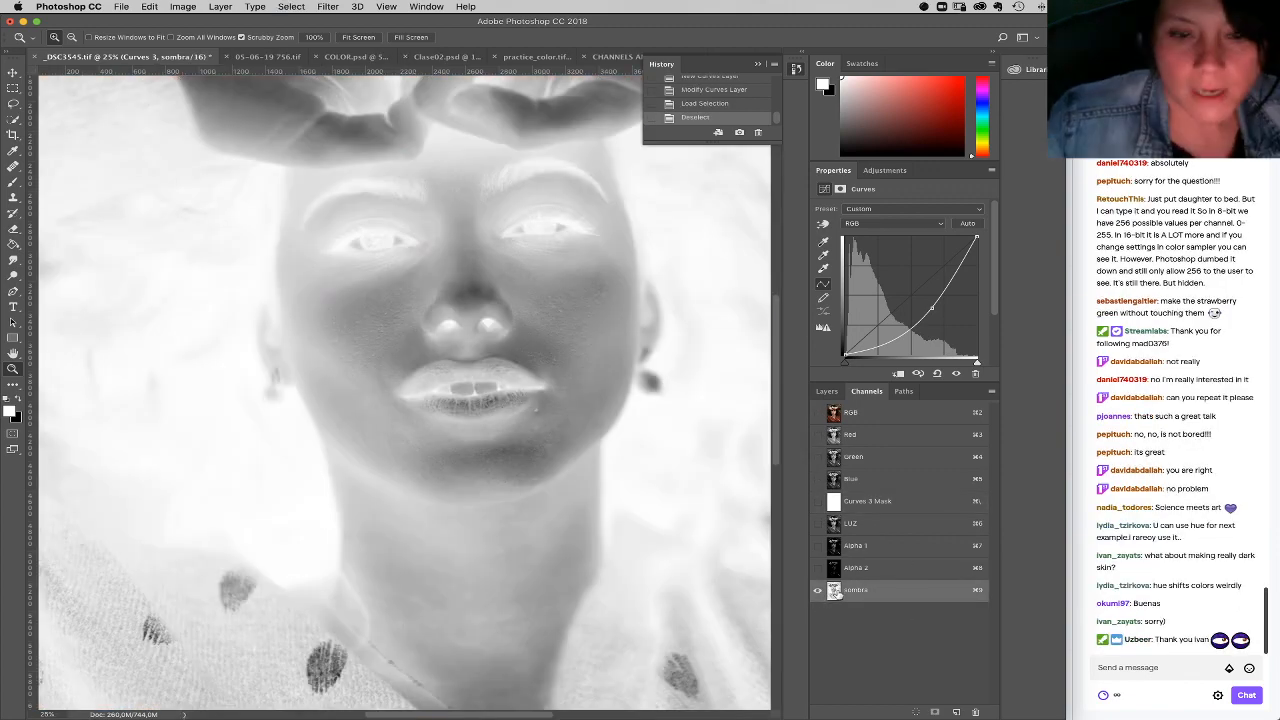
super+click(834, 590)
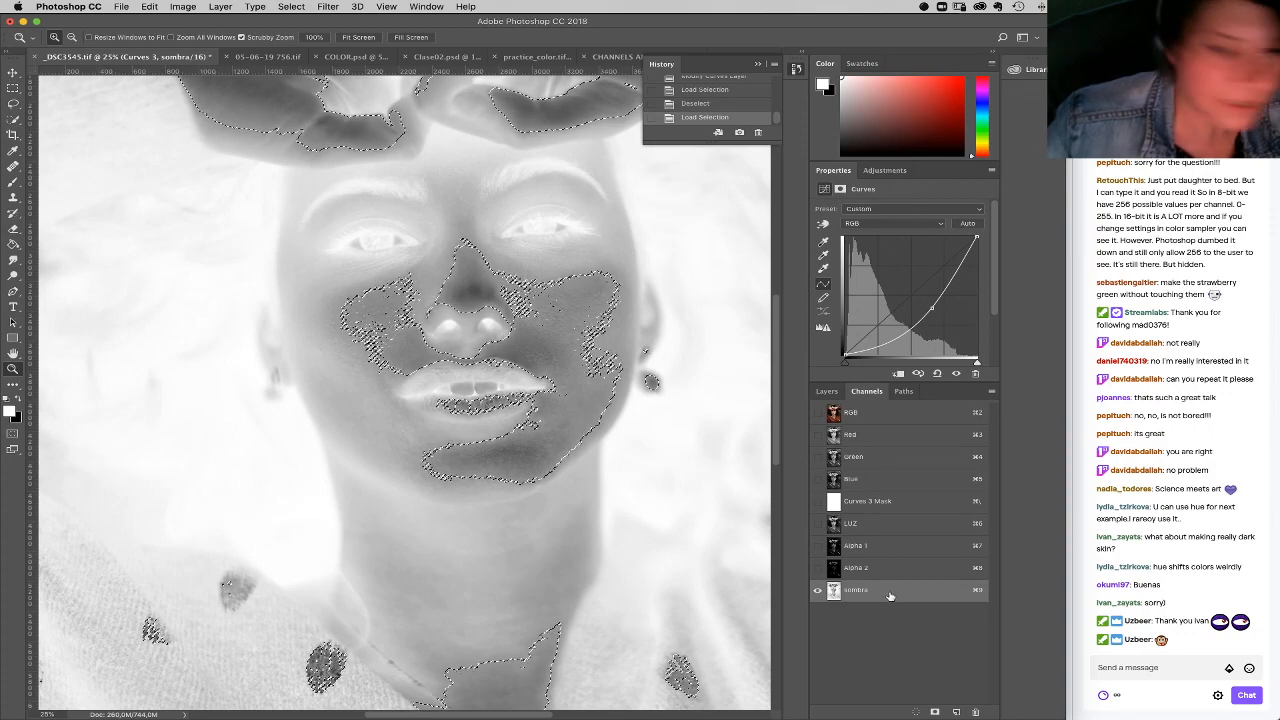
Step: Load the RGB composite's luminosity as a selection, save it as a new alpha channel, deselect, and invert that channel
click(852, 414)
super+click(836, 418)
click(928, 698)
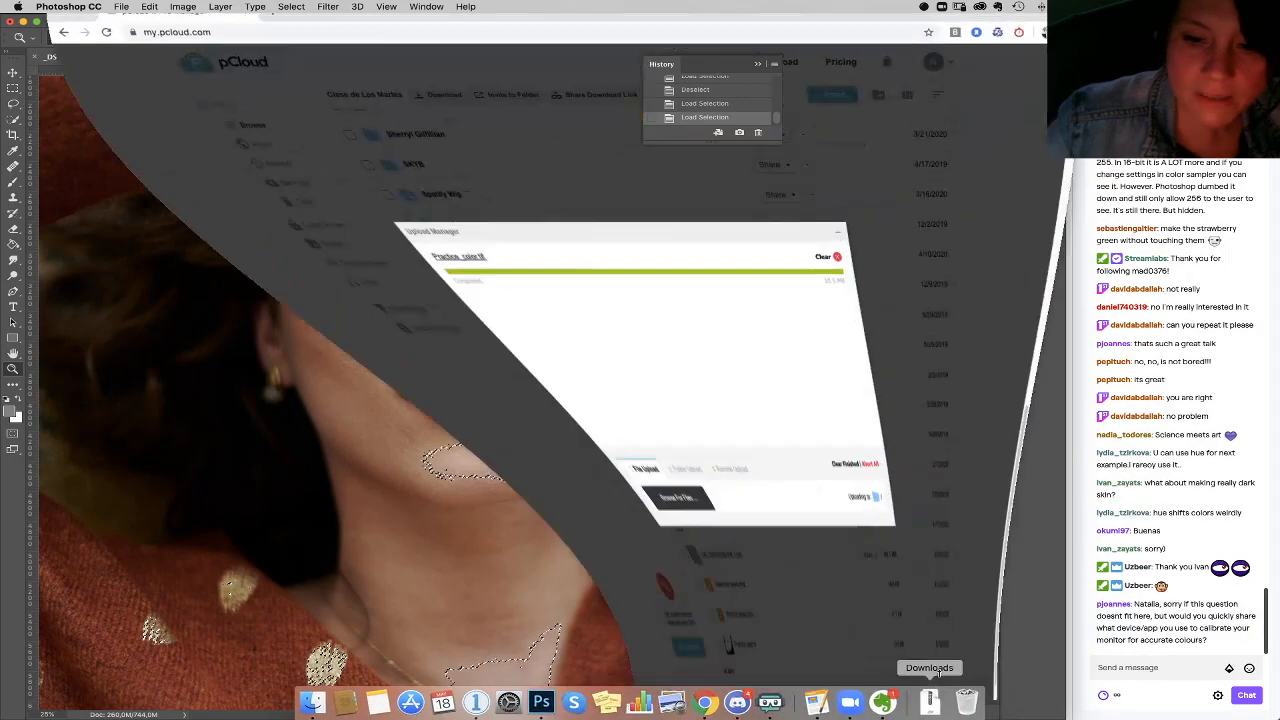
click(71, 27)
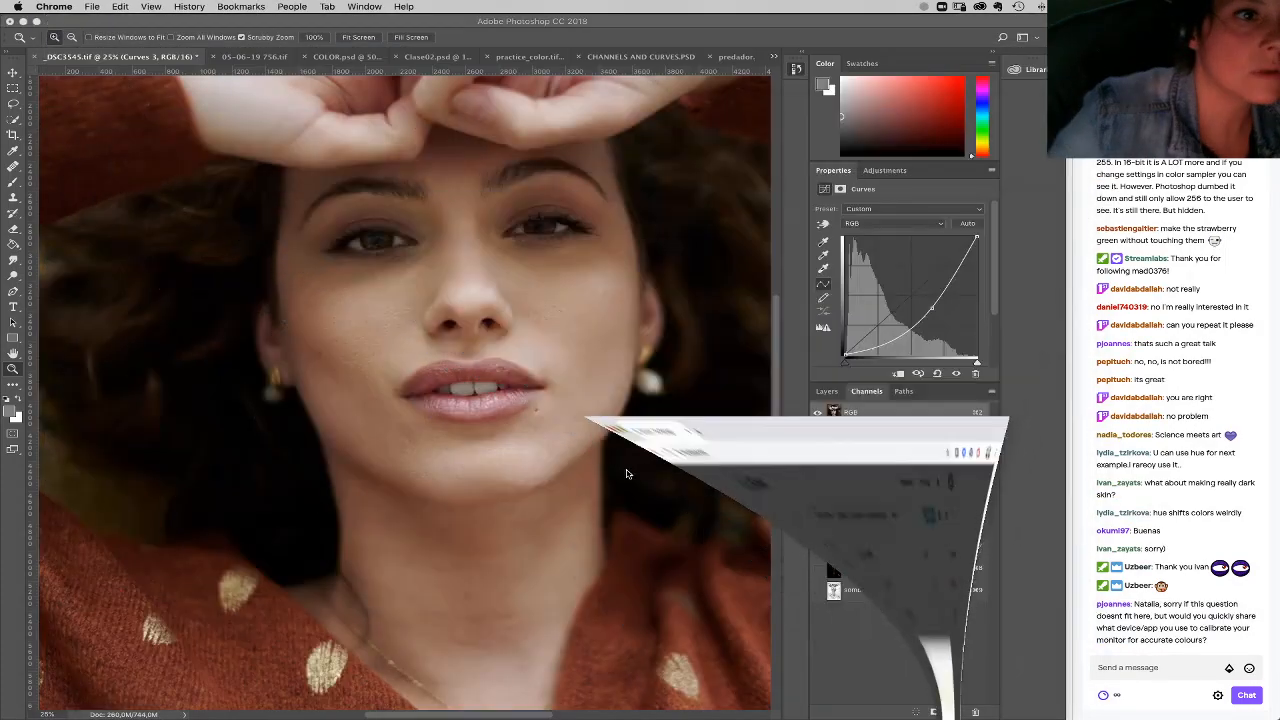
click(899, 612)
key(super+d)
key(super+i)
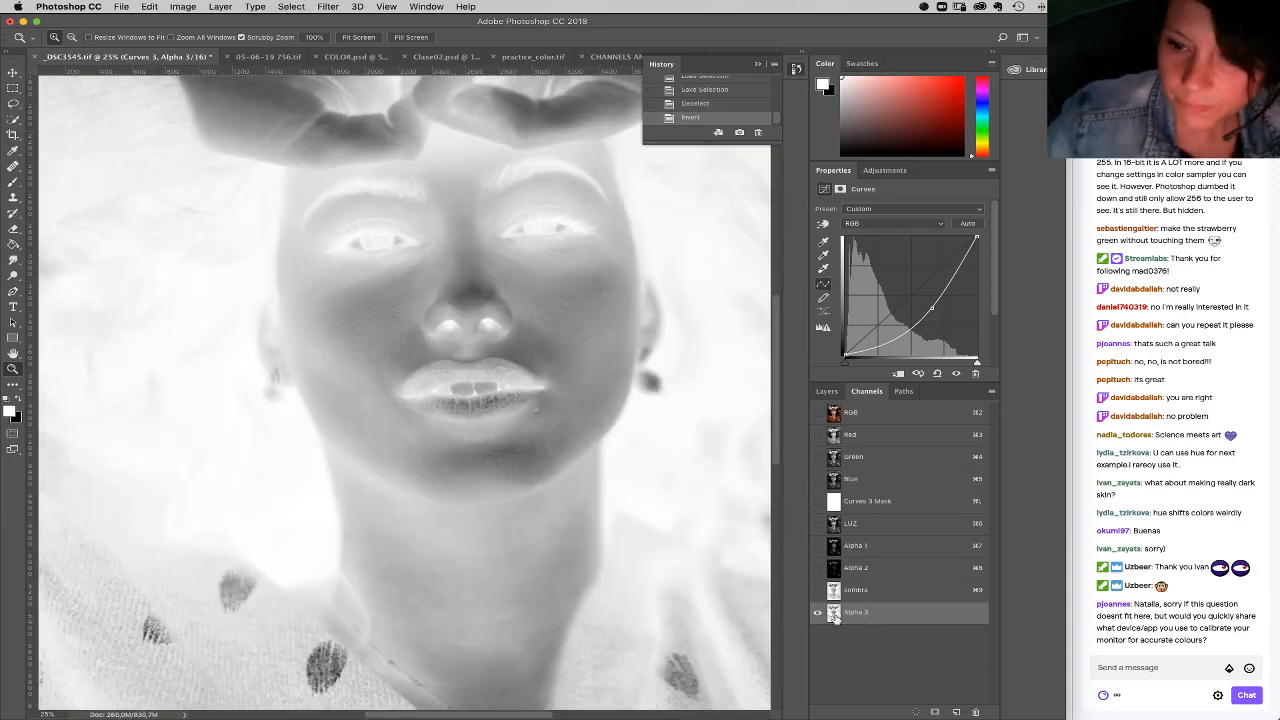
Step: Load the Alpha 3 channel as a selection, intersect it with itself repeatedly to isolate the darkest shadows, and save it as another channel
super+click(834, 613)
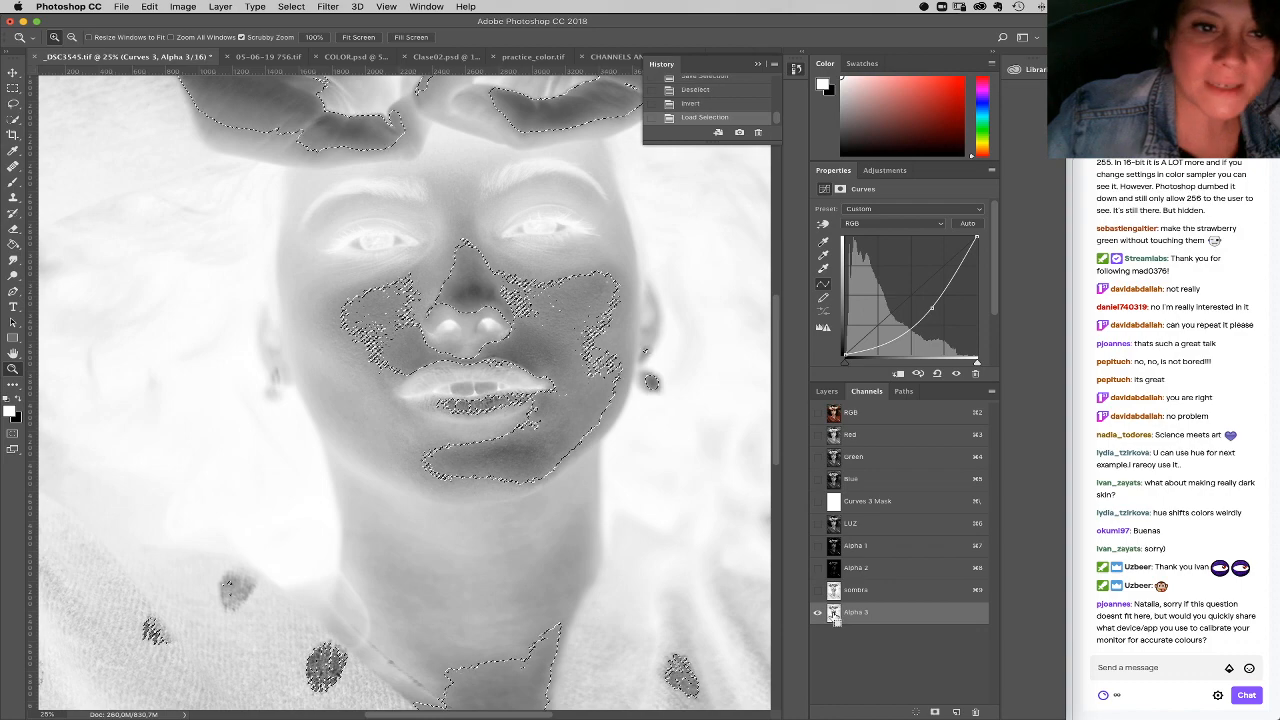
alt+shift+super+click(834, 615)
alt+shift+super+click(835, 614)
alt+shift+super+click(836, 614)
alt+shift+super+click(835, 613)
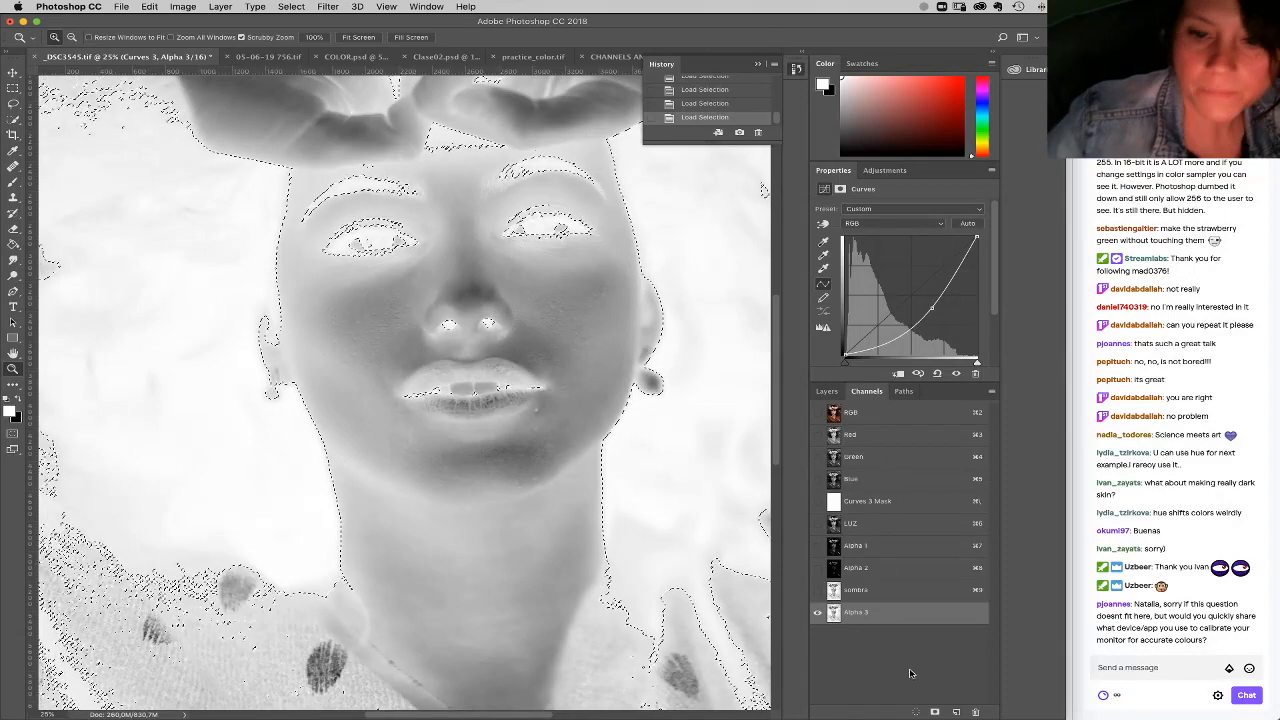
click(935, 712)
click(868, 634)
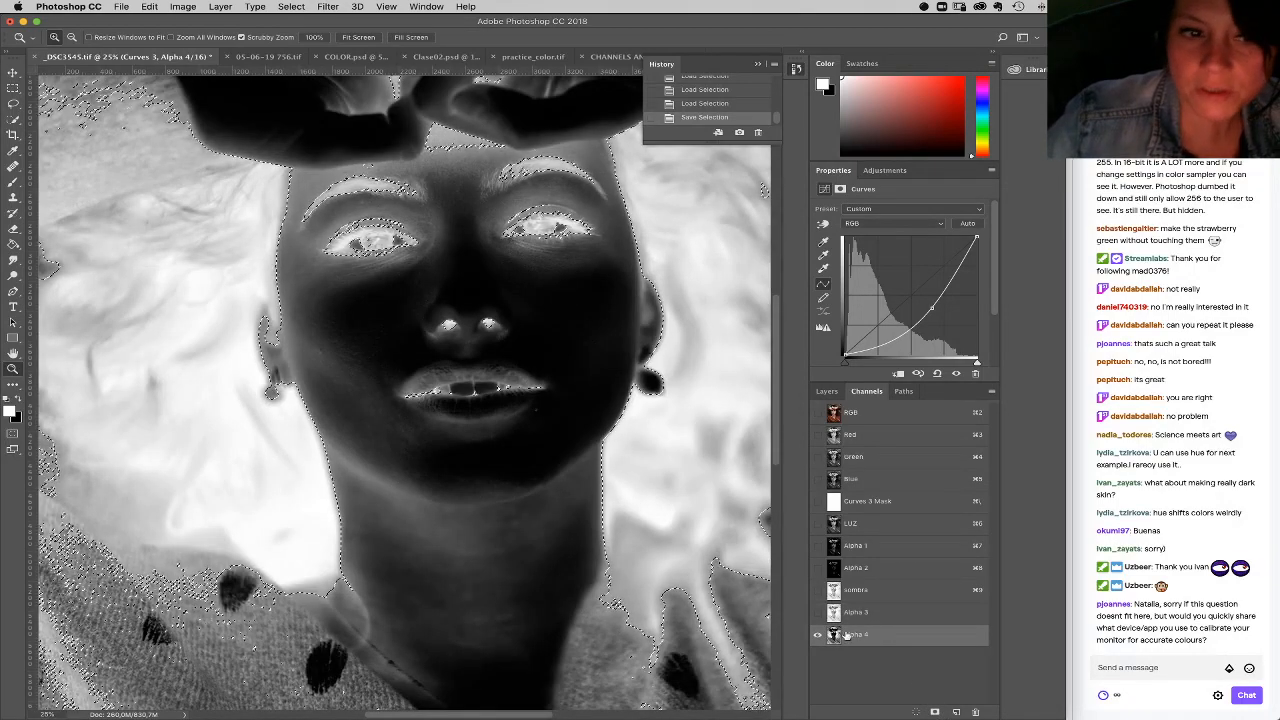
Step: Return to the RGB composite, show Curves 3, clear the shadow selection from its mask to black, and deselect
click(848, 412)
click(827, 391)
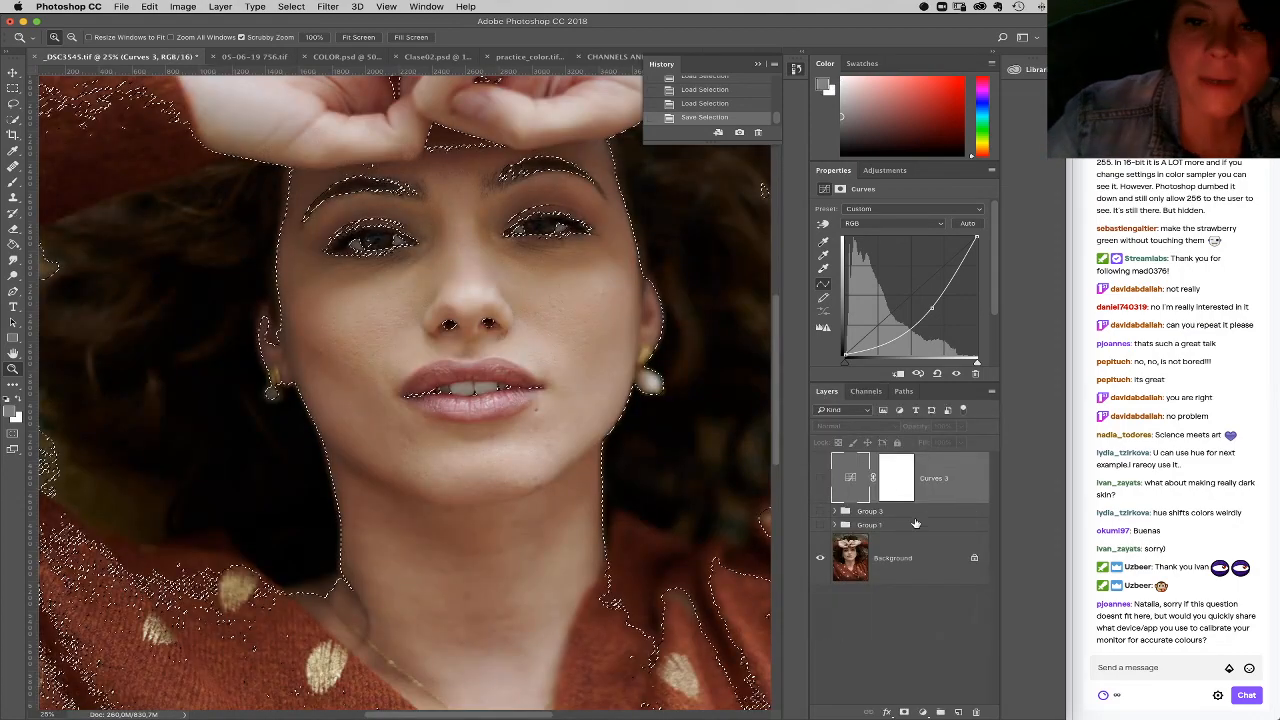
click(895, 488)
click(820, 479)
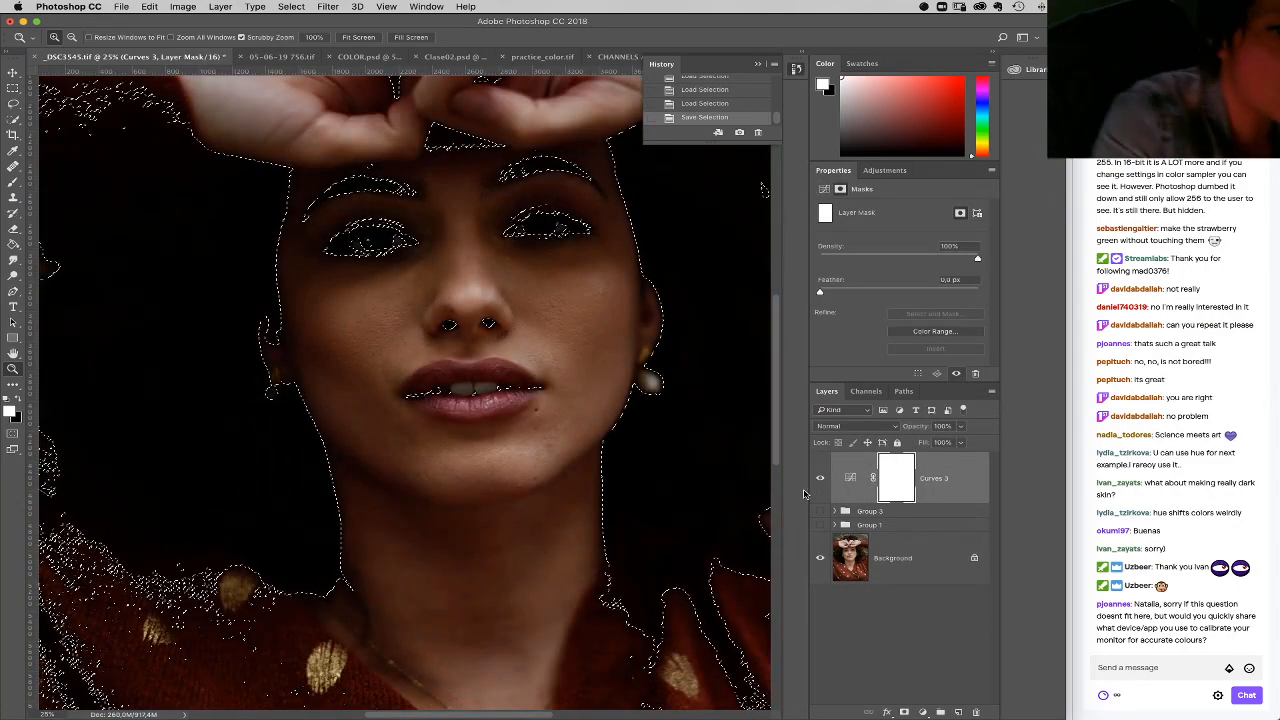
key(Delete)
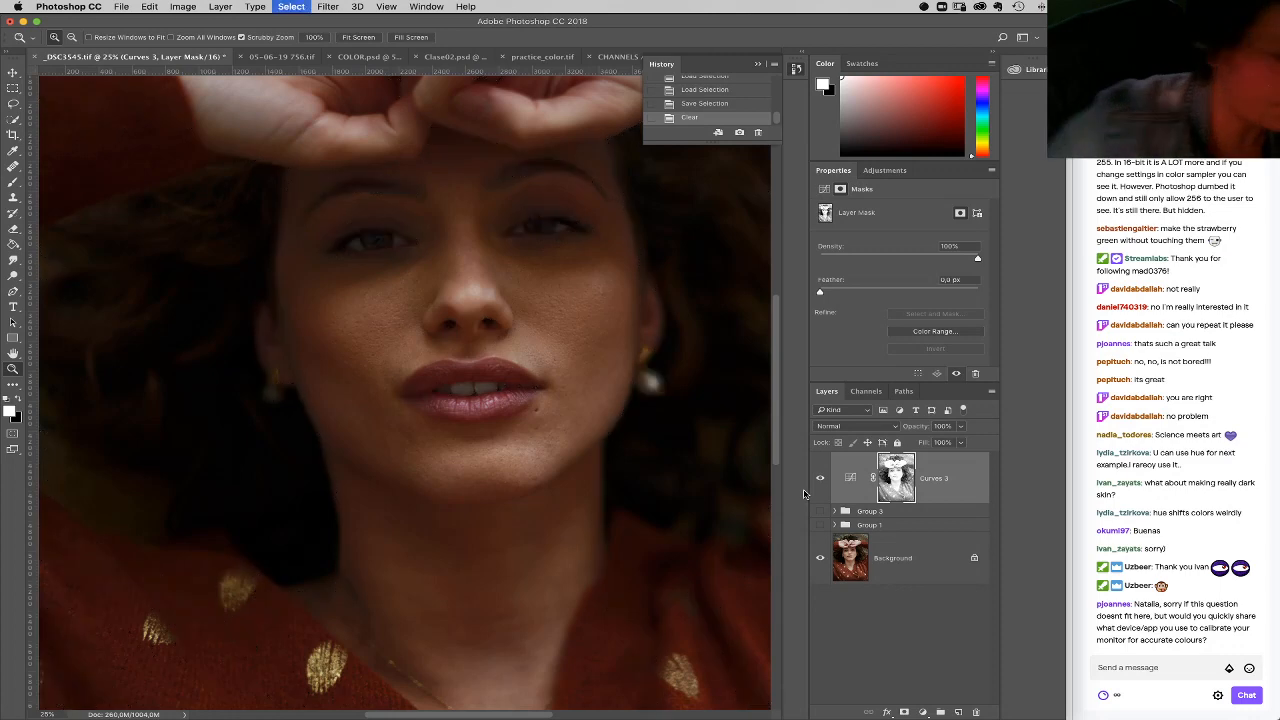
key(super+d)
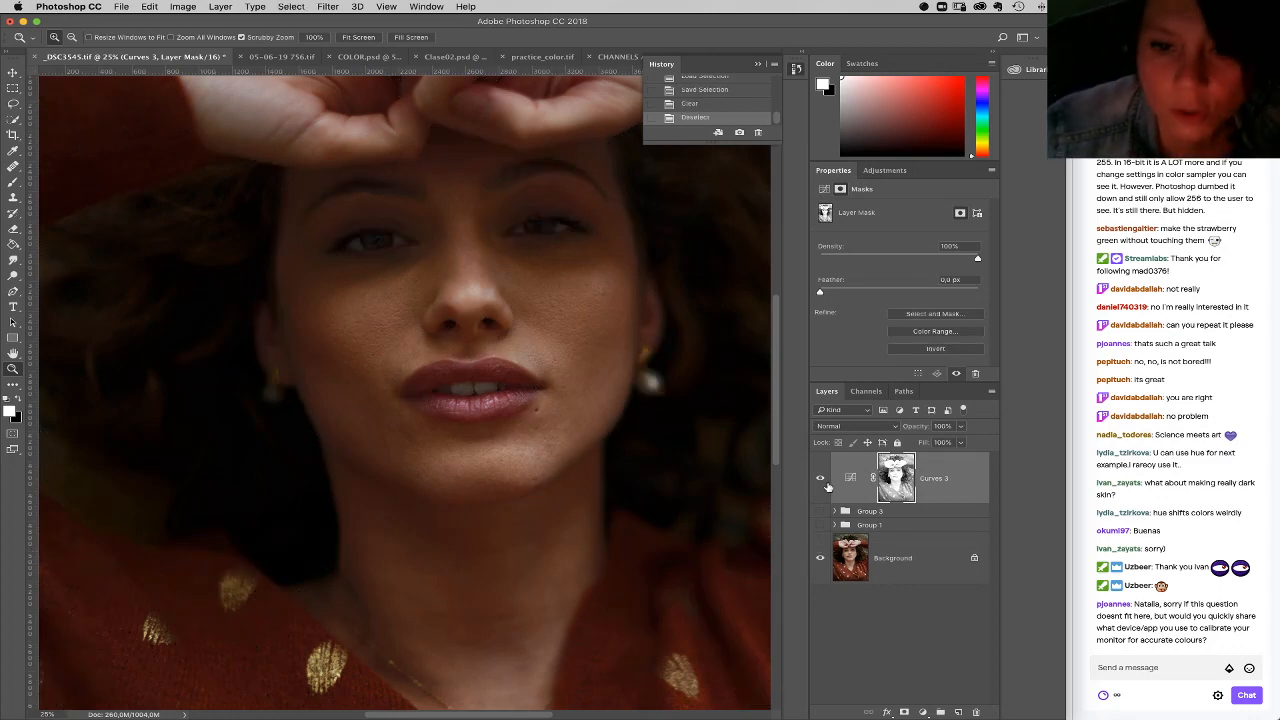
Step: Compare the image with Curves 3 off and on, and readjust the midtone point of its RGB curve
click(821, 480)
click(819, 483)
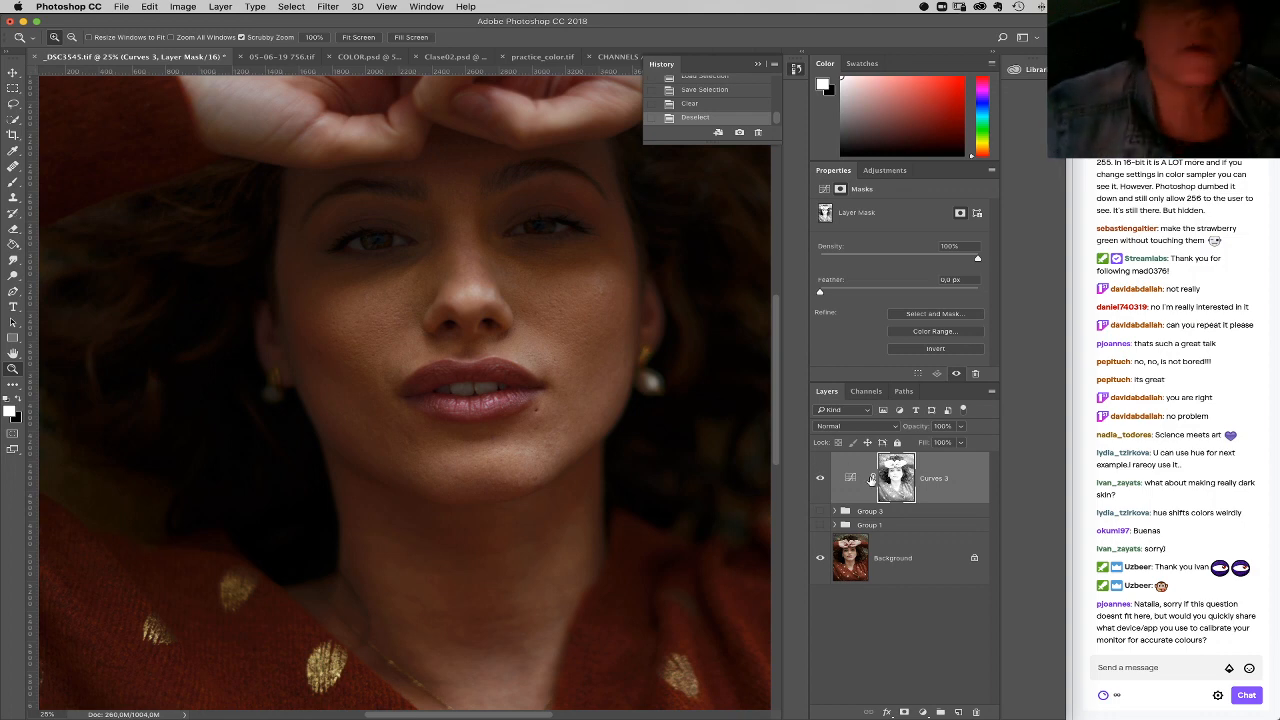
click(850, 479)
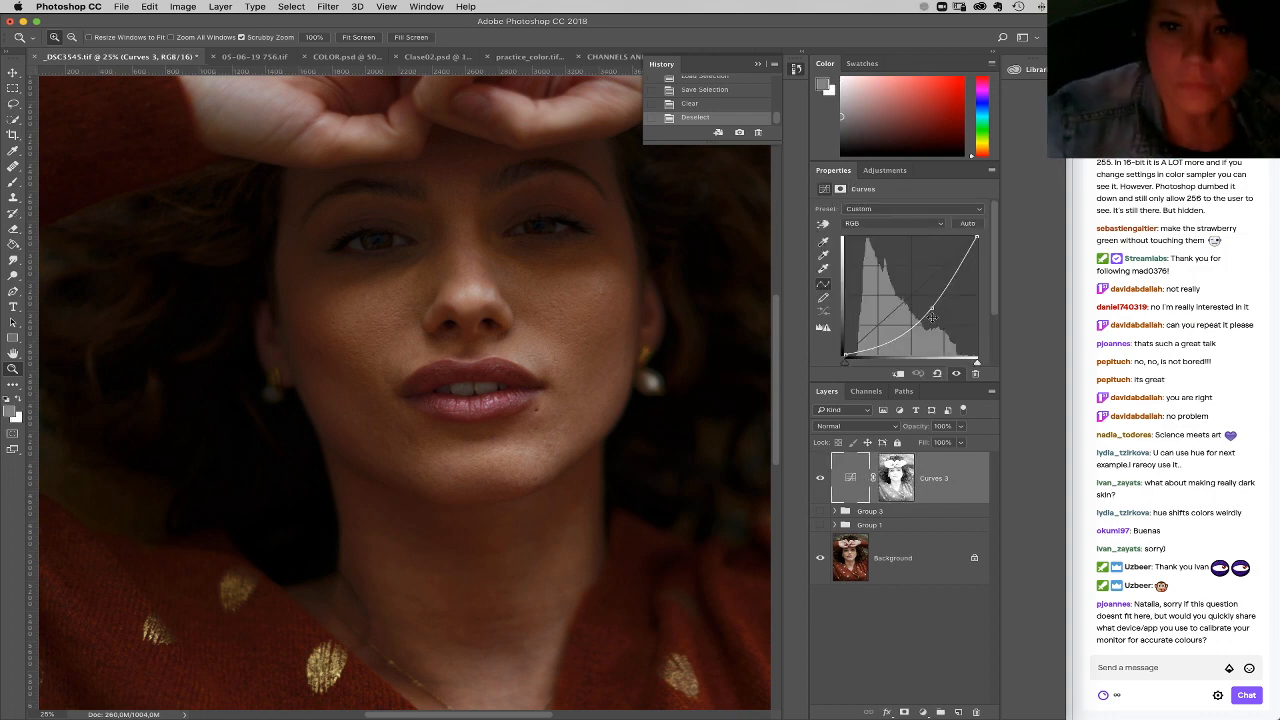
click(932, 316)
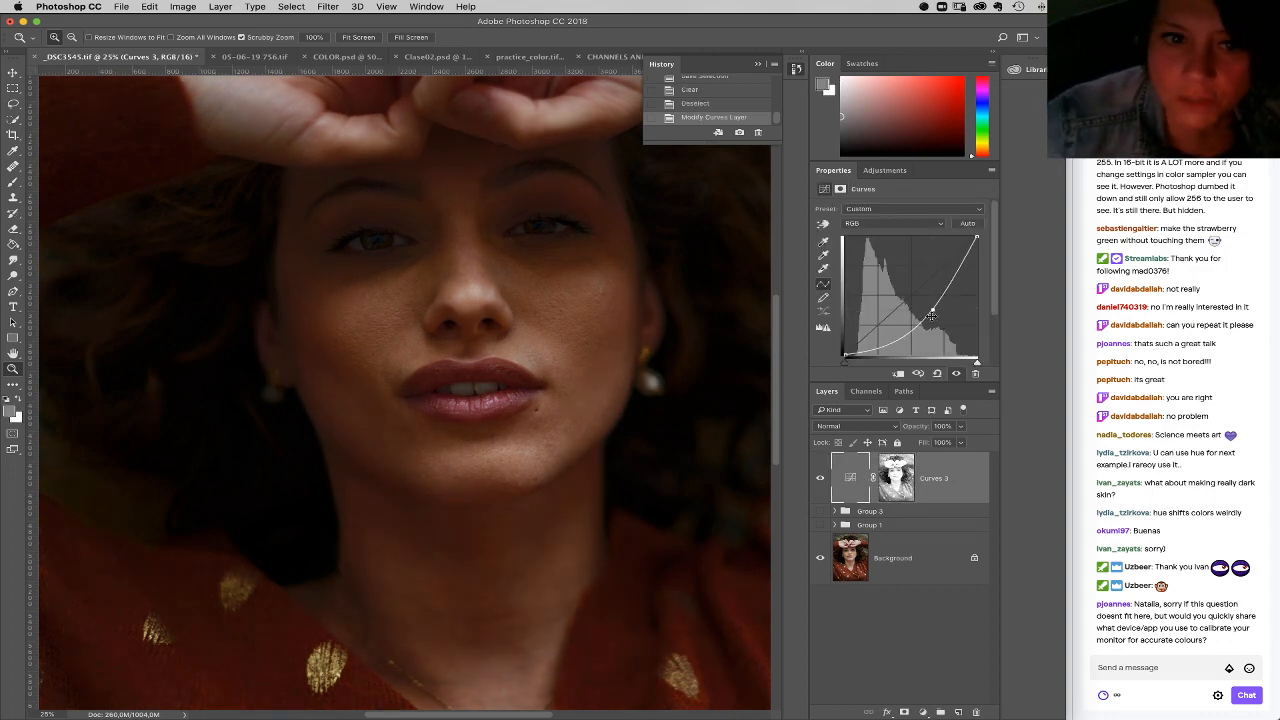
Step: Add a Hue/Saturation adjustment clipped to Curves 3 and reduce its master saturation to -24
click(925, 711)
click(960, 581)
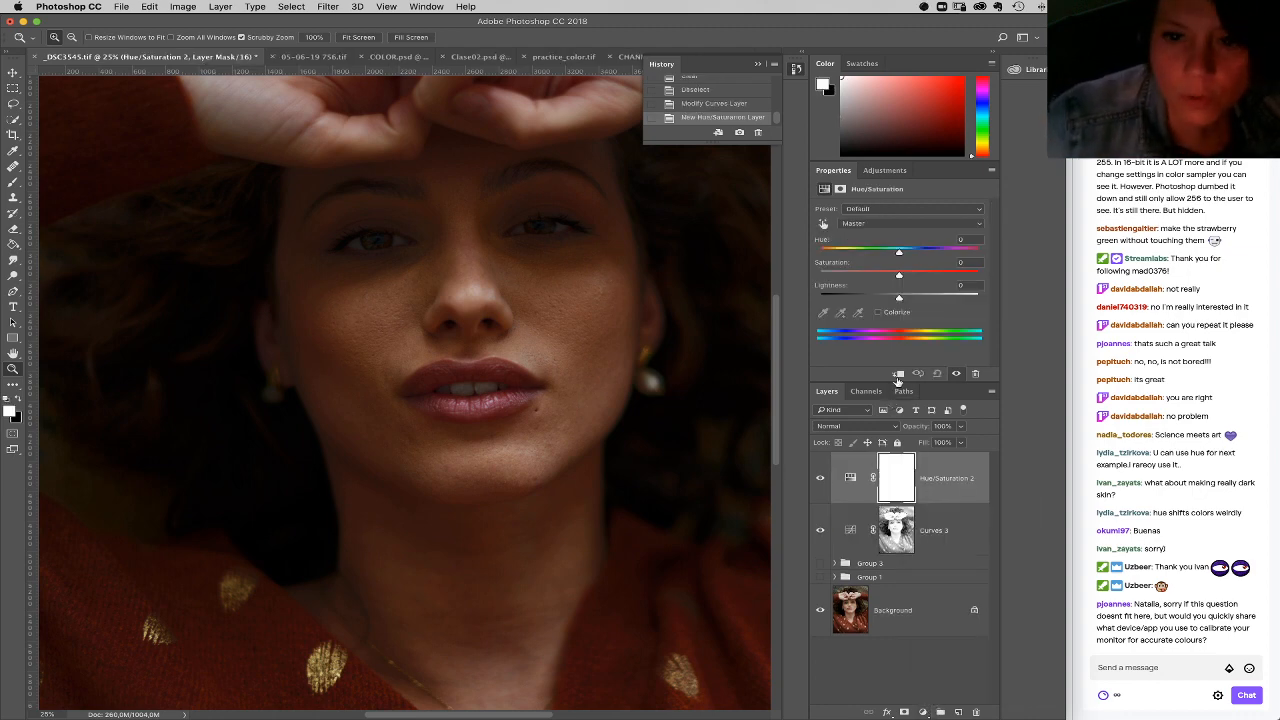
click(898, 373)
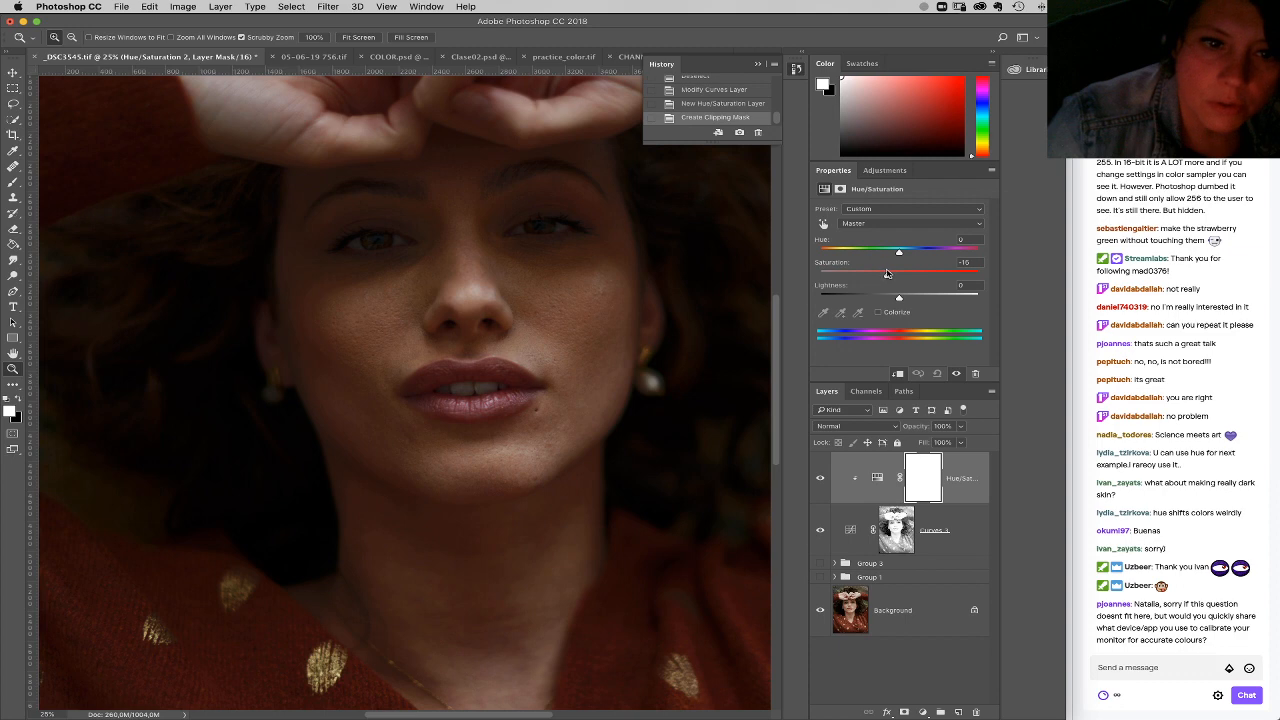
drag(884, 274, 880, 275)
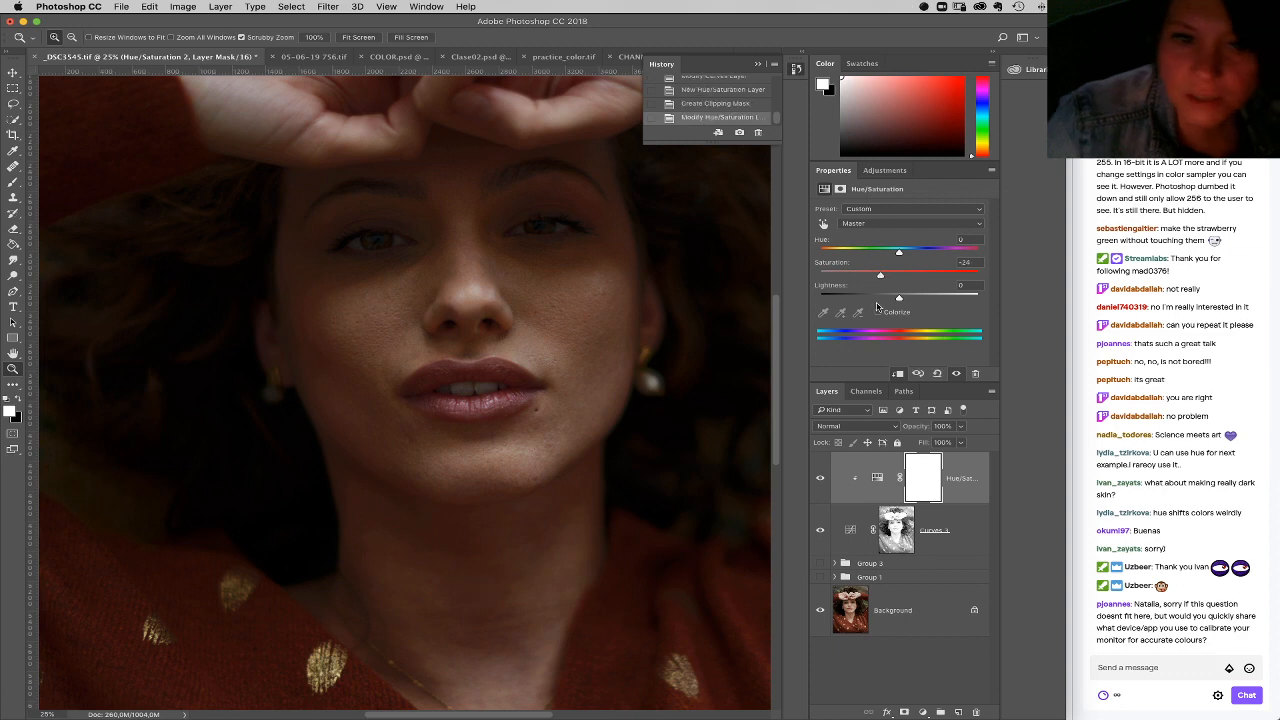
Step: Group the Hue/Saturation and Curves 3 layers and add a black mask to the group
shift+click(960, 528)
drag(963, 526, 940, 711)
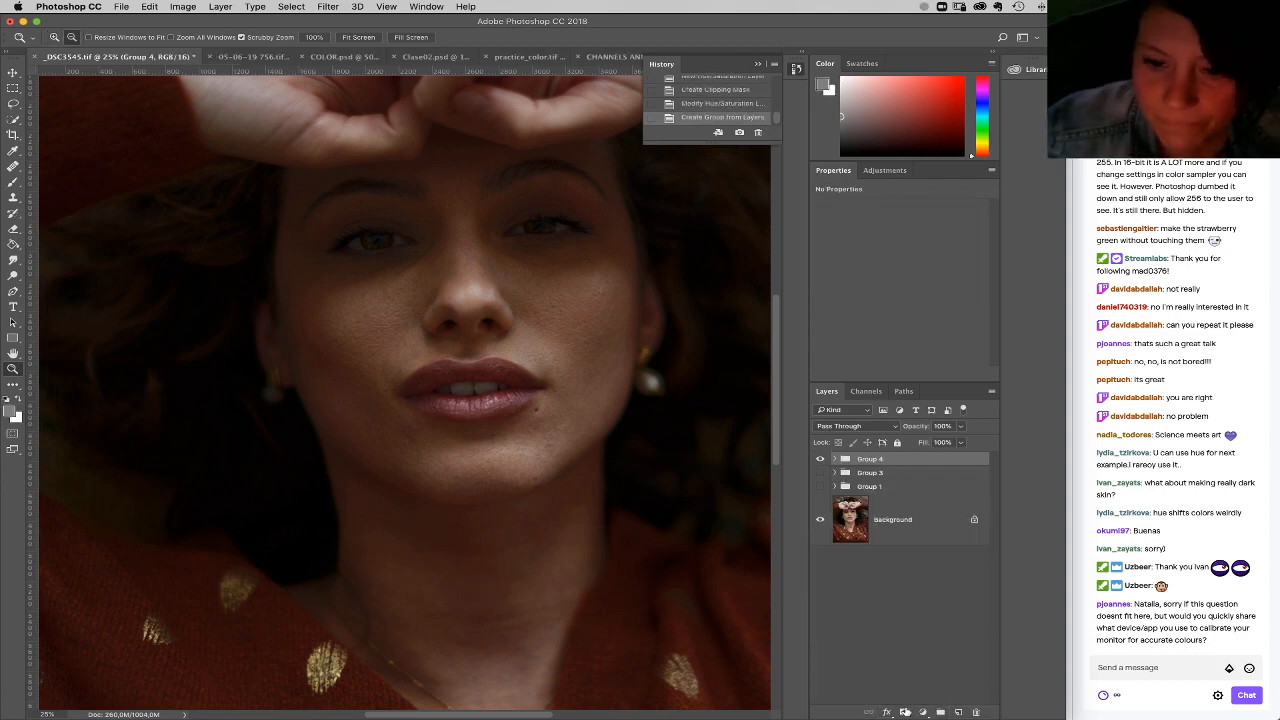
alt+click(904, 711)
Step: Paint Group 4's mask white over the face and neck with a soft brush, raising the brush opacity to 100%
key(b)
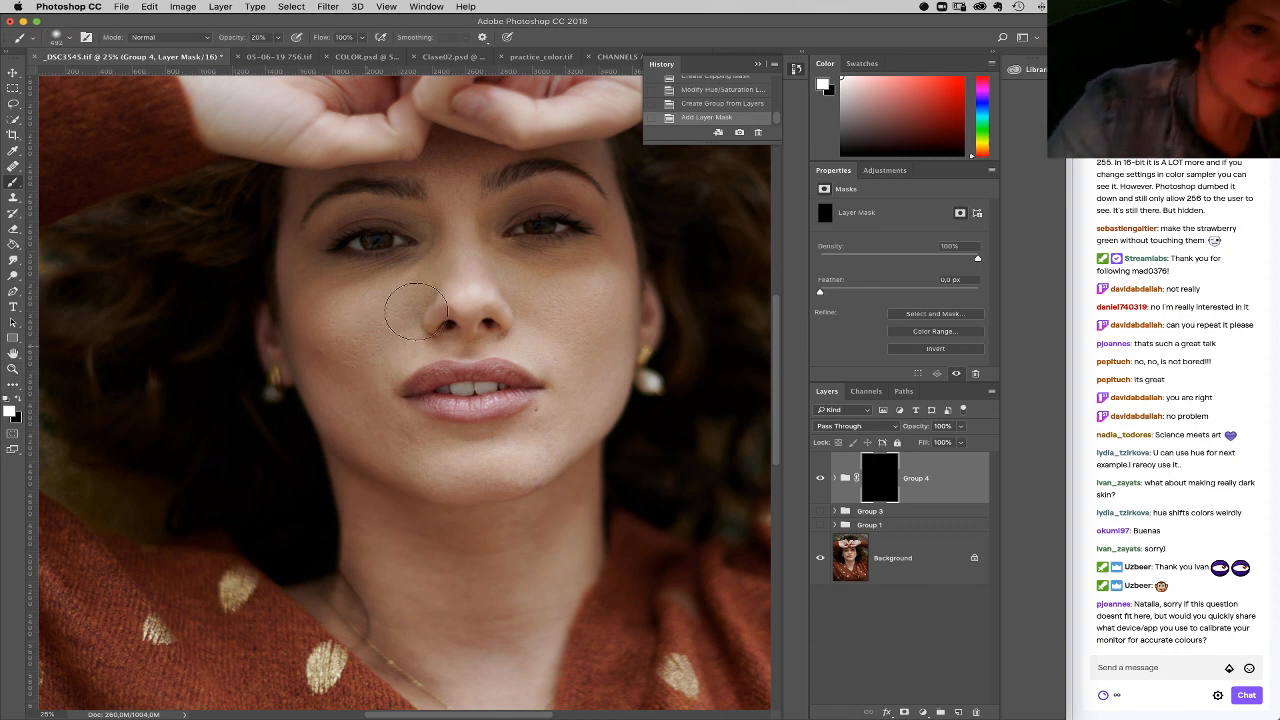
mouse_move(371, 290)
mouse_down()
mouse_move(358, 331)
mouse_move(405, 316)
mouse_move(319, 301)
mouse_move(333, 285)
mouse_move(375, 340)
mouse_move(410, 330)
mouse_move(402, 299)
mouse_up()
mouse_move(390, 306)
mouse_down()
mouse_move(351, 358)
mouse_move(342, 332)
mouse_move(370, 348)
mouse_move(397, 324)
mouse_move(379, 296)
mouse_up()
mouse_move(487, 302)
mouse_down()
mouse_move(541, 297)
mouse_move(490, 316)
mouse_move(554, 334)
mouse_up()
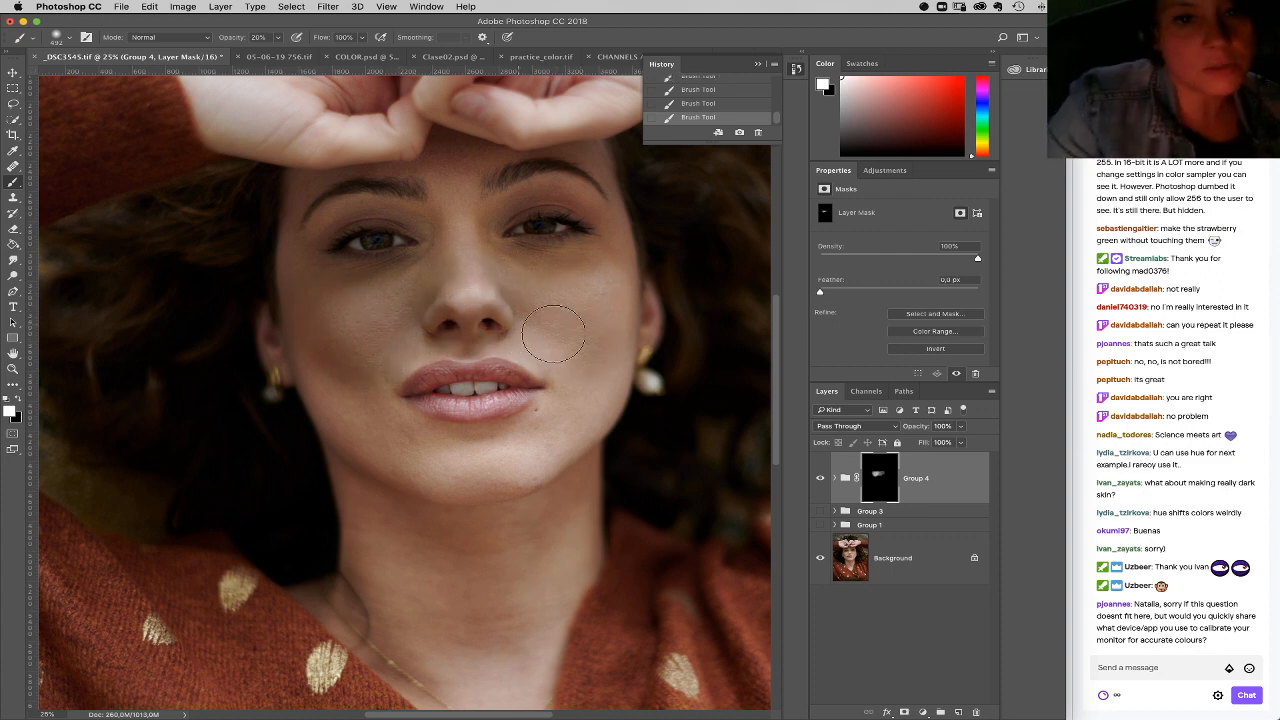
click(87, 37)
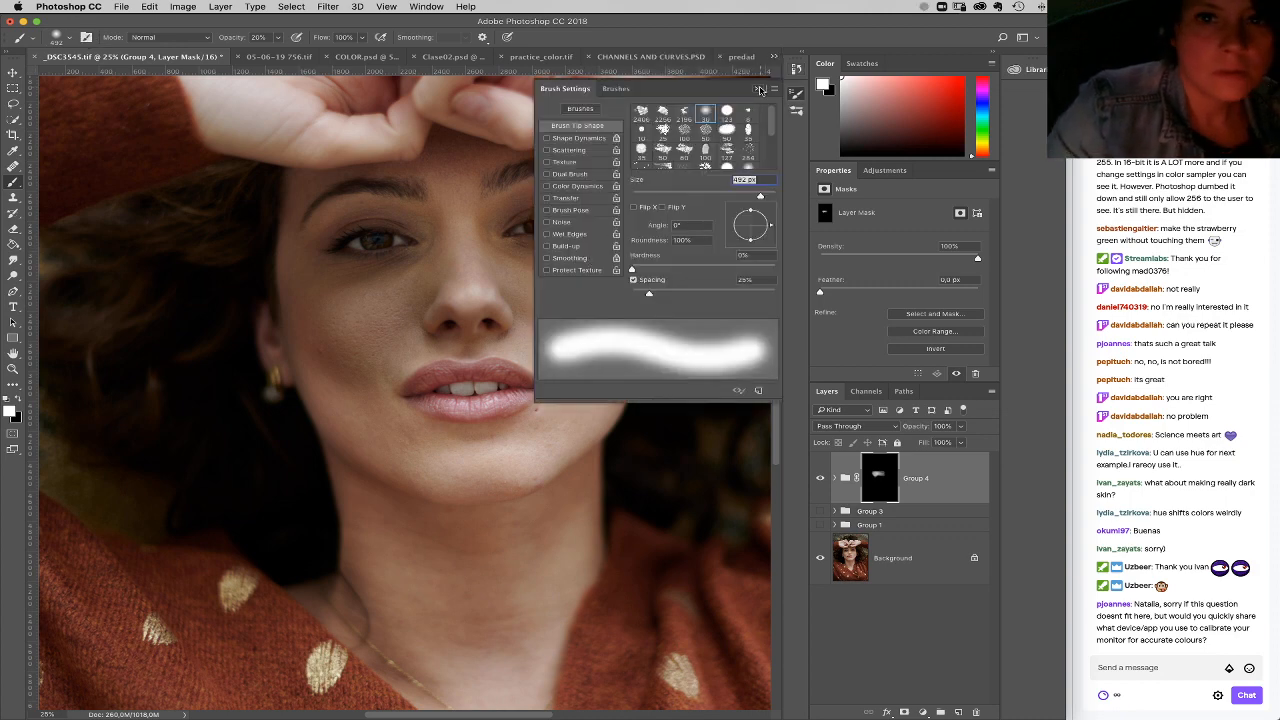
click(760, 90)
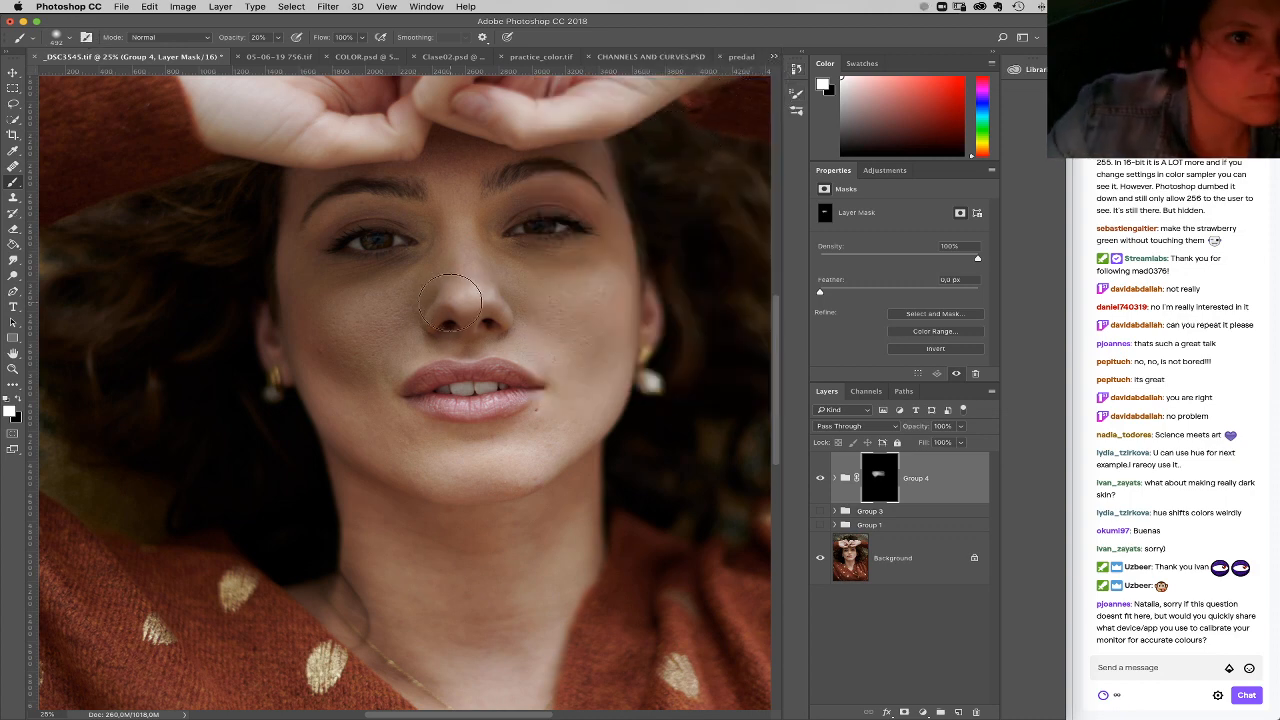
mouse_move(350, 330)
mouse_down()
mouse_move(375, 347)
mouse_move(412, 311)
mouse_move(536, 282)
mouse_move(591, 292)
mouse_move(529, 292)
mouse_move(601, 282)
mouse_move(585, 266)
mouse_move(475, 250)
mouse_move(471, 194)
mouse_move(453, 214)
mouse_move(387, 186)
mouse_move(327, 213)
mouse_move(319, 294)
mouse_move(365, 298)
mouse_move(375, 281)
mouse_move(420, 273)
mouse_move(325, 295)
mouse_move(308, 229)
mouse_move(366, 429)
mouse_move(354, 417)
mouse_move(399, 343)
mouse_move(438, 316)
mouse_move(448, 333)
mouse_move(534, 329)
mouse_move(562, 355)
mouse_move(602, 321)
mouse_move(596, 385)
mouse_move(542, 432)
mouse_move(437, 449)
mouse_move(383, 429)
mouse_move(439, 460)
mouse_move(407, 464)
mouse_move(505, 469)
mouse_move(401, 458)
mouse_move(372, 501)
mouse_move(398, 566)
mouse_move(386, 570)
mouse_move(421, 614)
mouse_move(567, 447)
mouse_move(567, 557)
mouse_move(596, 331)
mouse_move(618, 271)
mouse_move(578, 181)
mouse_move(491, 195)
mouse_move(602, 192)
mouse_move(424, 154)
mouse_move(437, 137)
mouse_move(362, 191)
mouse_move(307, 177)
mouse_move(306, 193)
mouse_move(347, 146)
mouse_move(525, 135)
mouse_move(594, 186)
mouse_move(434, 126)
mouse_move(371, 120)
mouse_move(560, 349)
mouse_move(431, 326)
mouse_move(531, 309)
mouse_move(405, 368)
mouse_move(517, 434)
mouse_move(409, 429)
mouse_move(443, 463)
mouse_move(366, 595)
mouse_move(440, 680)
mouse_move(530, 645)
mouse_move(551, 598)
mouse_move(480, 694)
mouse_move(443, 649)
mouse_up()
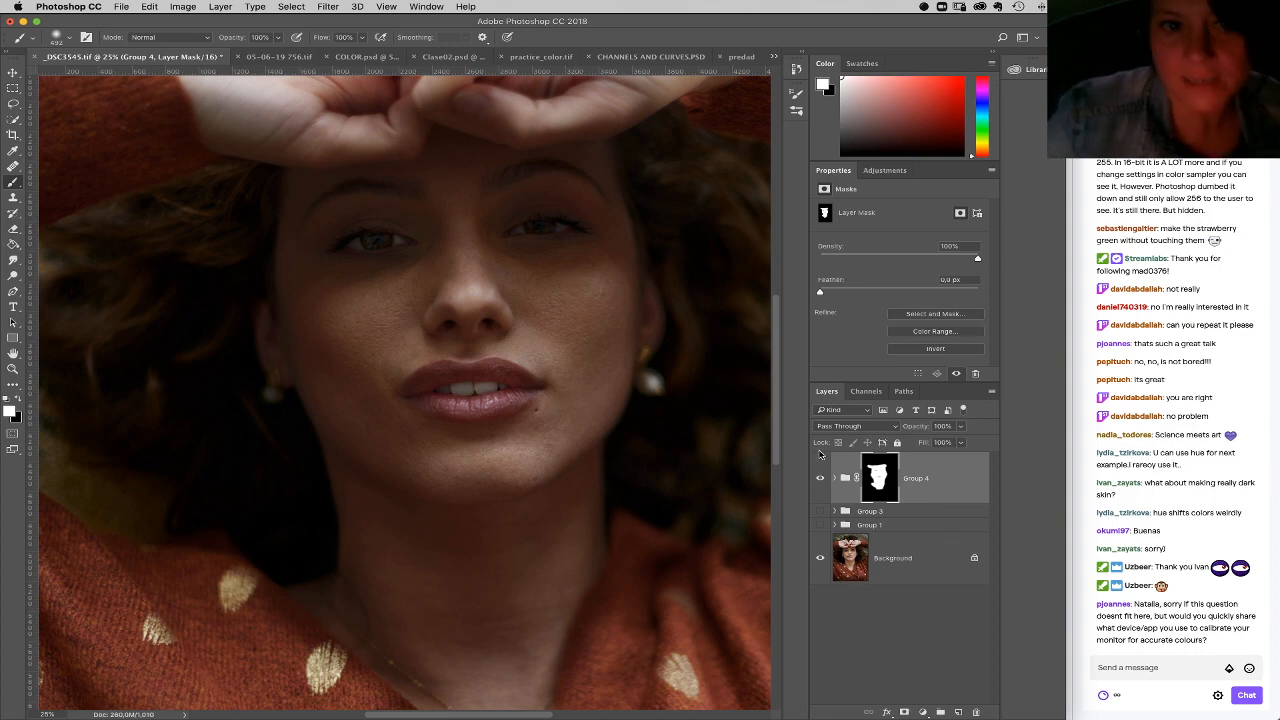
Step: Lower Group 4's opacity to 58%, and reduce the opacity of the Hue/Saturation layer inside it
click(961, 427)
drag(941, 442, 933, 444)
click(836, 486)
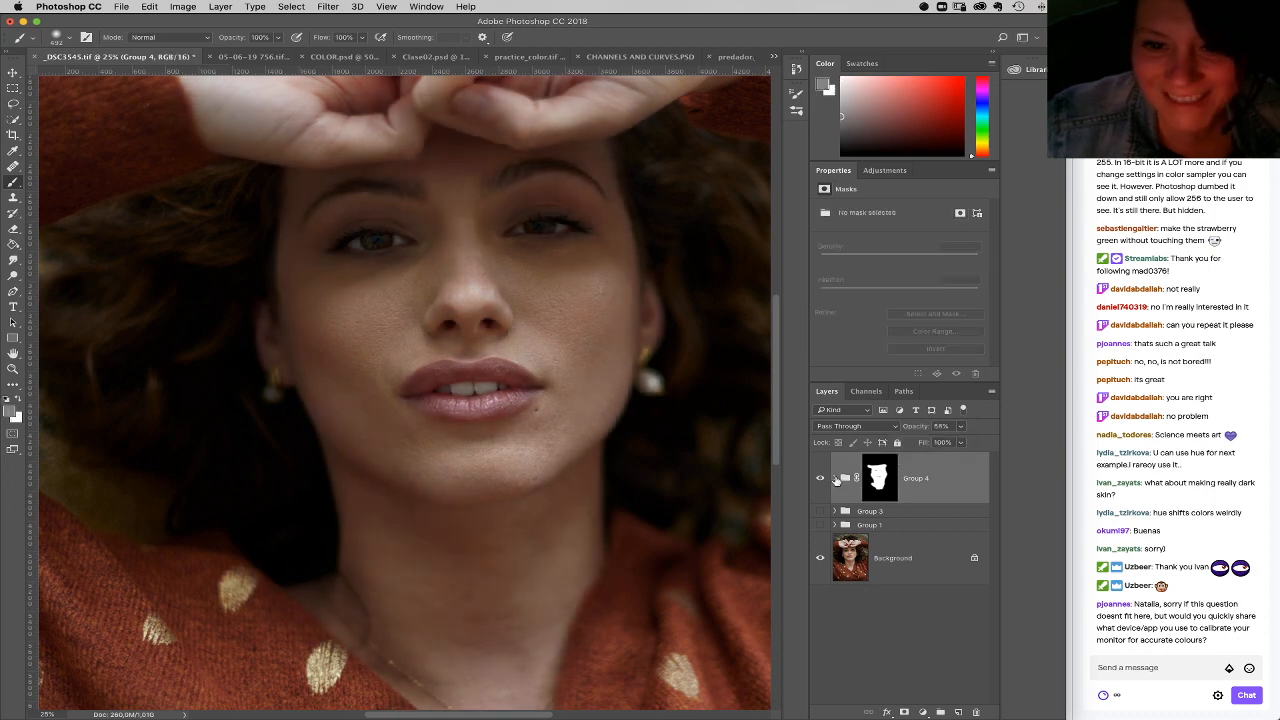
click(835, 479)
click(903, 530)
click(960, 426)
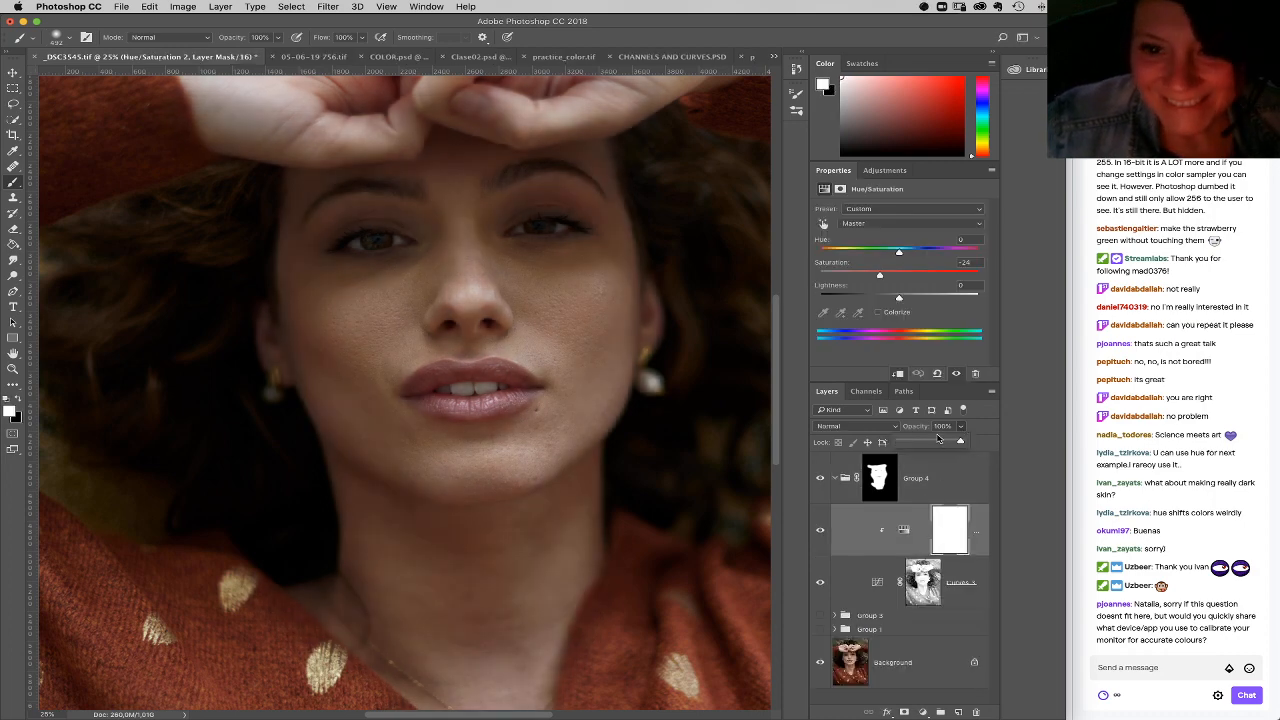
click(876, 586)
click(961, 427)
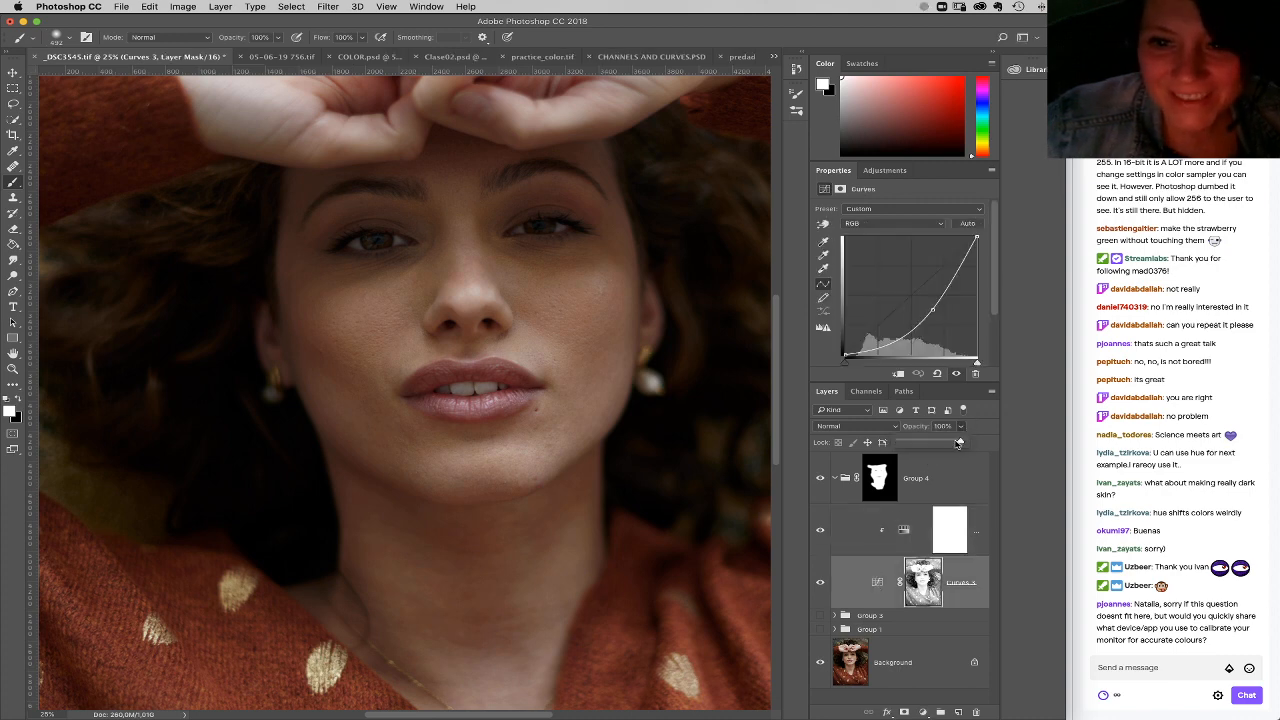
Step: Set Group 4's opacity to 73%
click(940, 478)
click(965, 428)
drag(965, 443, 969, 443)
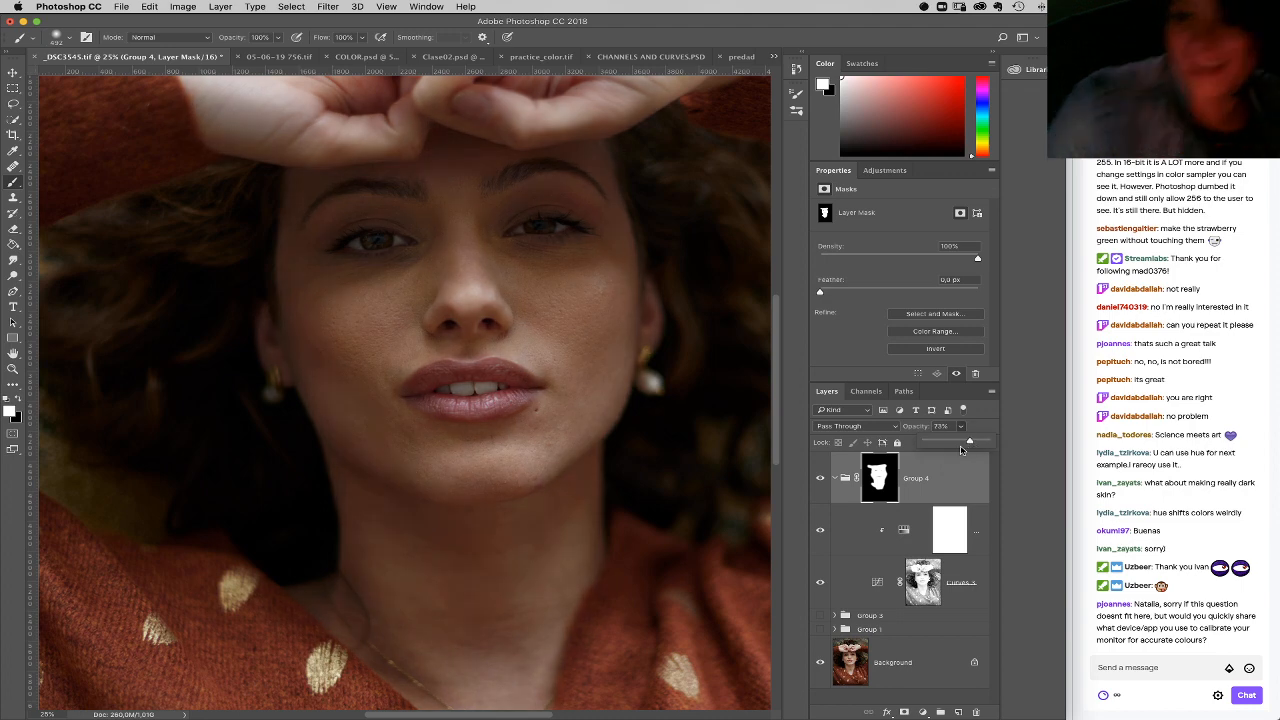
Step: Add a Curves adjustment above the Hue/Saturation layer in Group 4, lifting the highlights and anchoring the shadows for more contrast
click(910, 553)
click(922, 711)
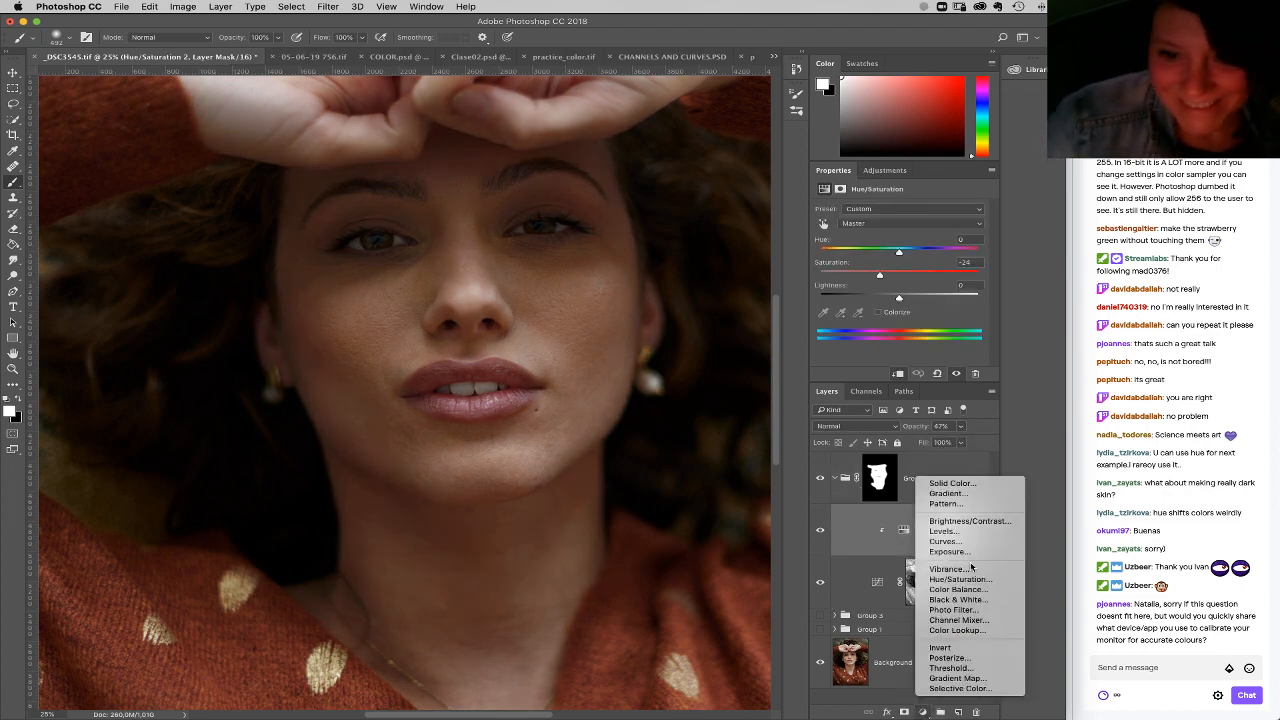
click(935, 546)
drag(934, 275, 935, 263)
click(876, 321)
click(936, 262)
drag(875, 322, 878, 323)
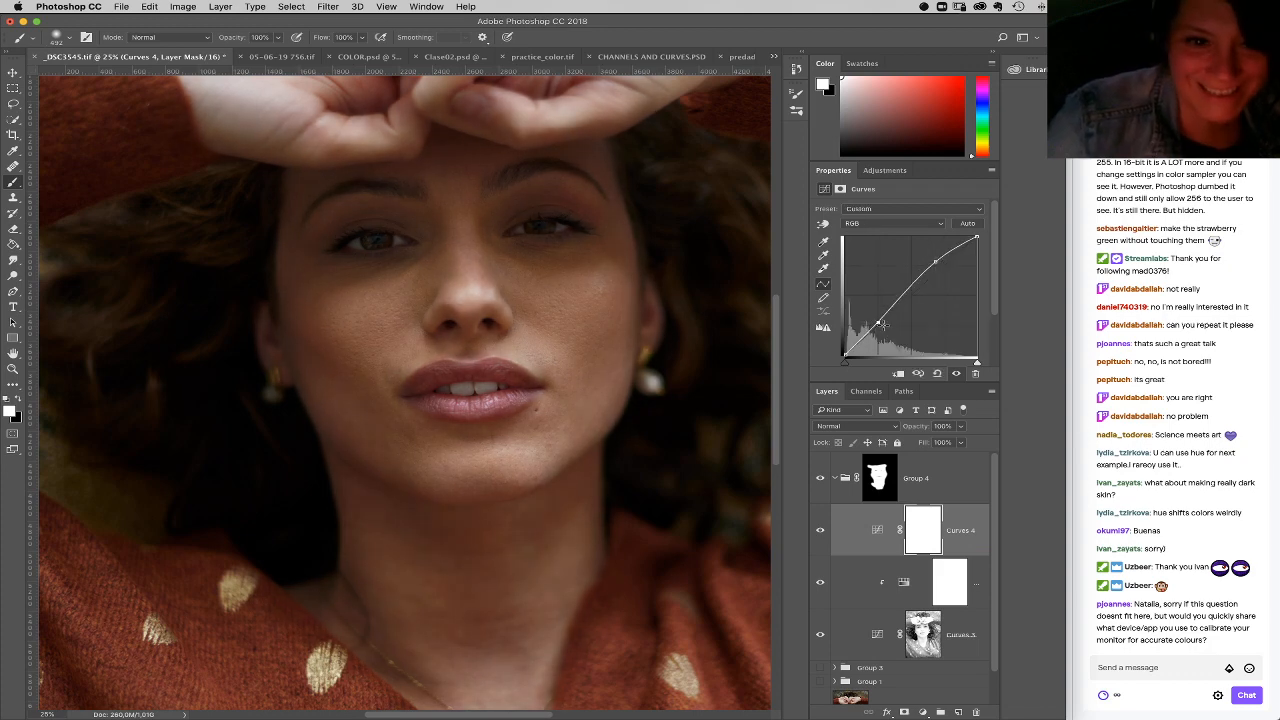
Step: Compare the portrait with Group 4 hidden and shown, and delete the group
click(819, 481)
click(820, 480)
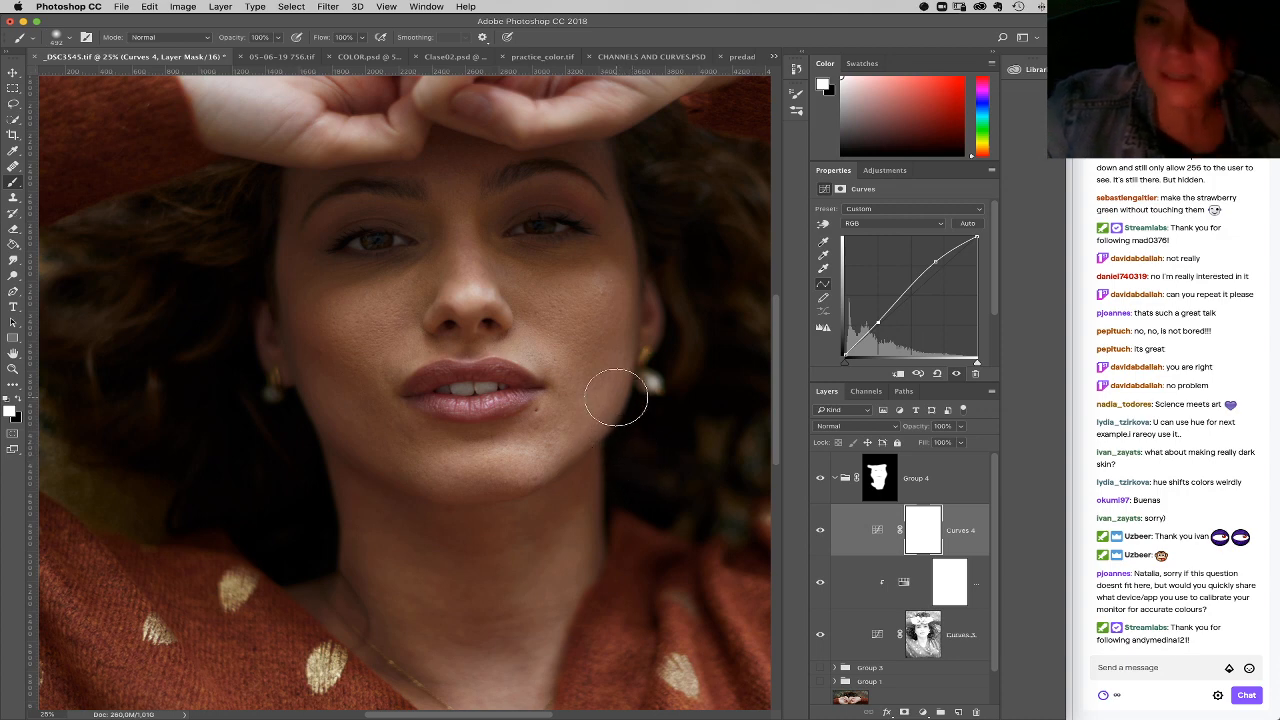
drag(949, 483, 976, 711)
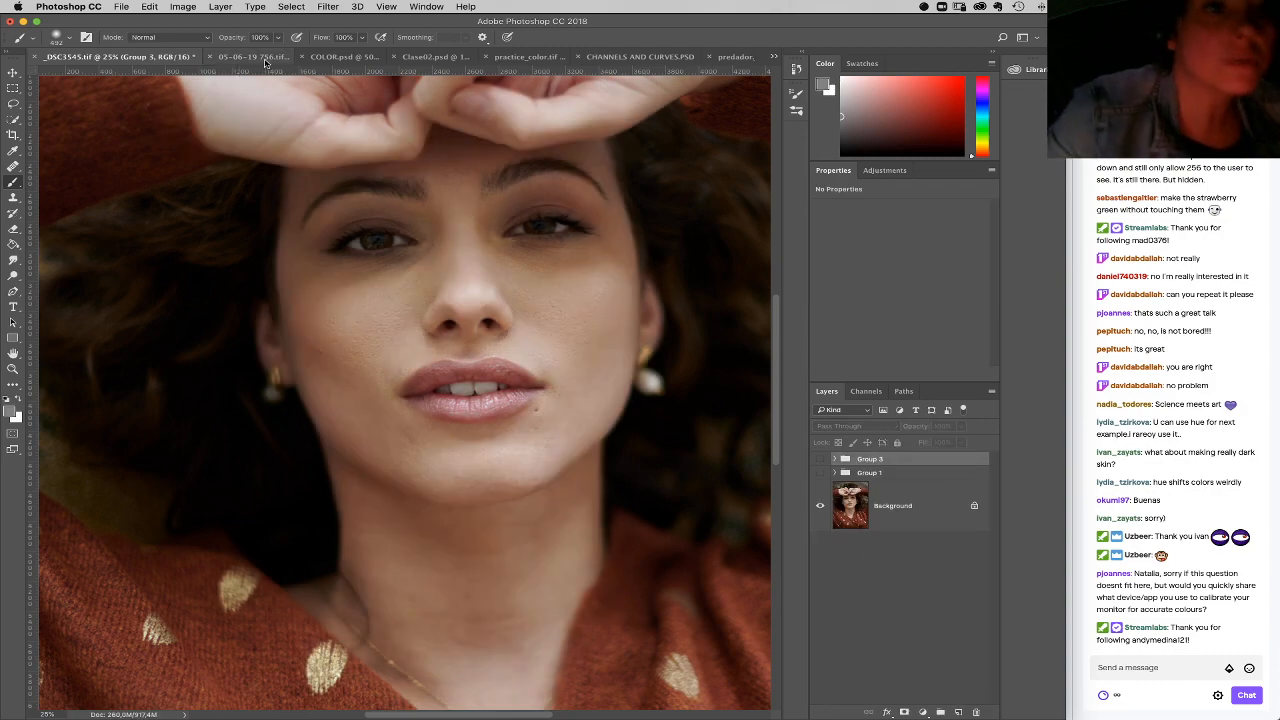
Step: Switch to the practice_color.tif document and bring its yellow instructions card into view
click(434, 57)
click(516, 58)
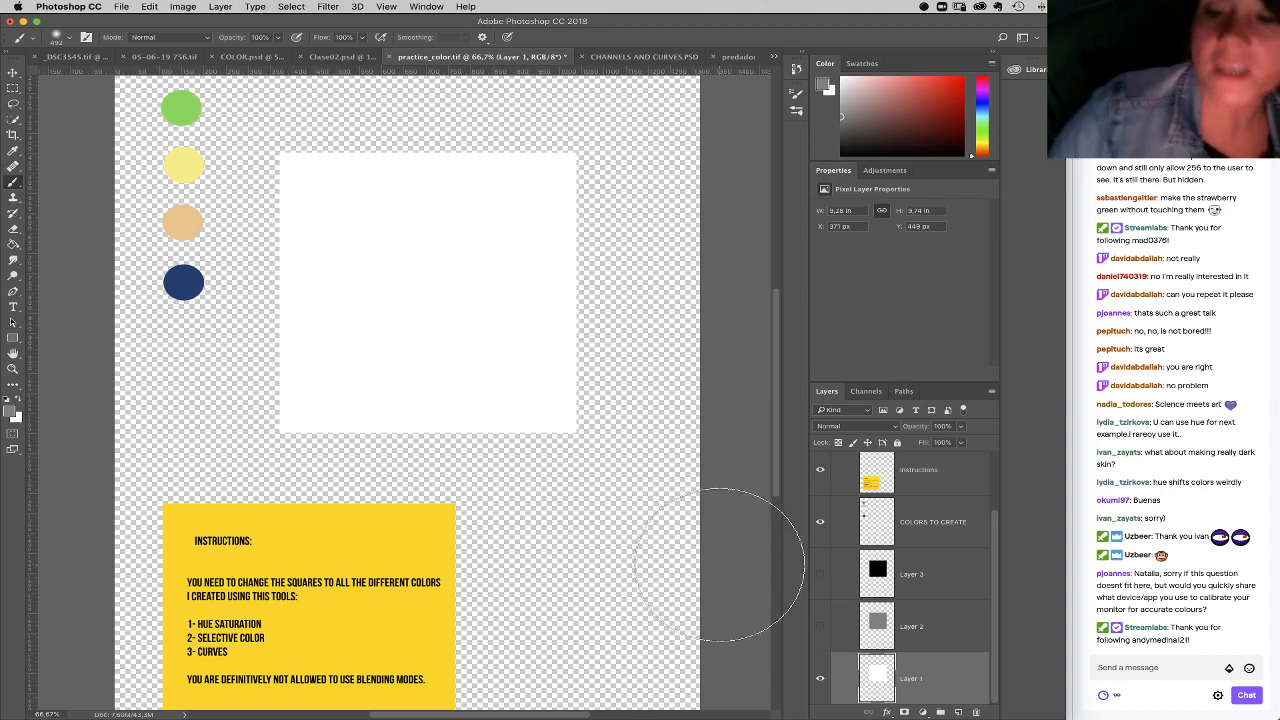
key(z)
scroll(586, 560, down, 2)
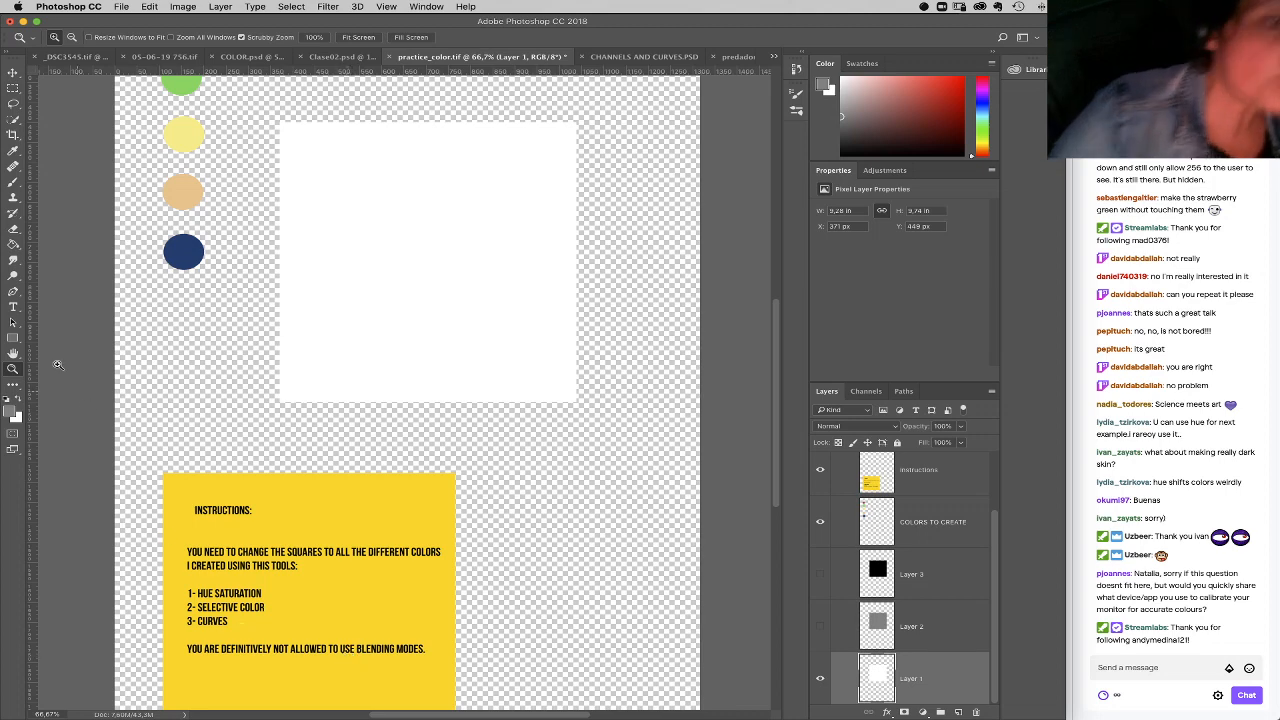
Step: Add the text "or blend if" below the last line of the yellow instructions card
click(13, 306)
click(424, 650)
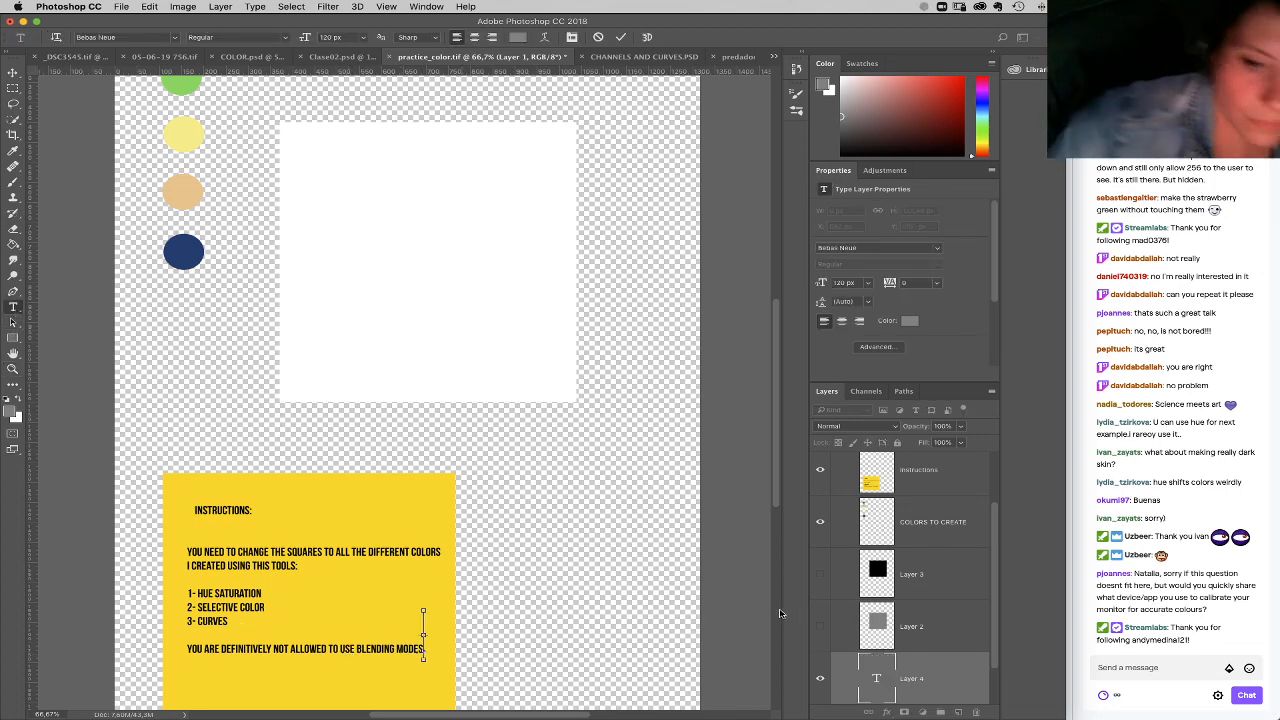
click(943, 484)
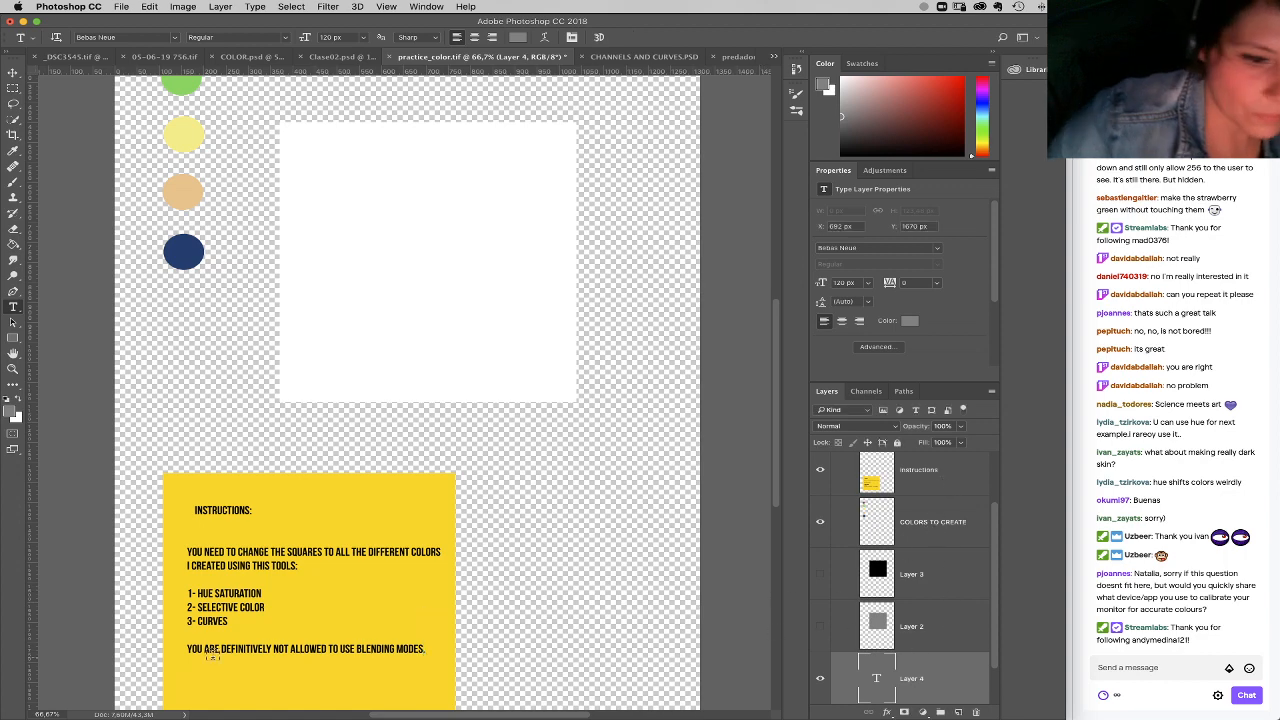
click(198, 675)
text(yo)
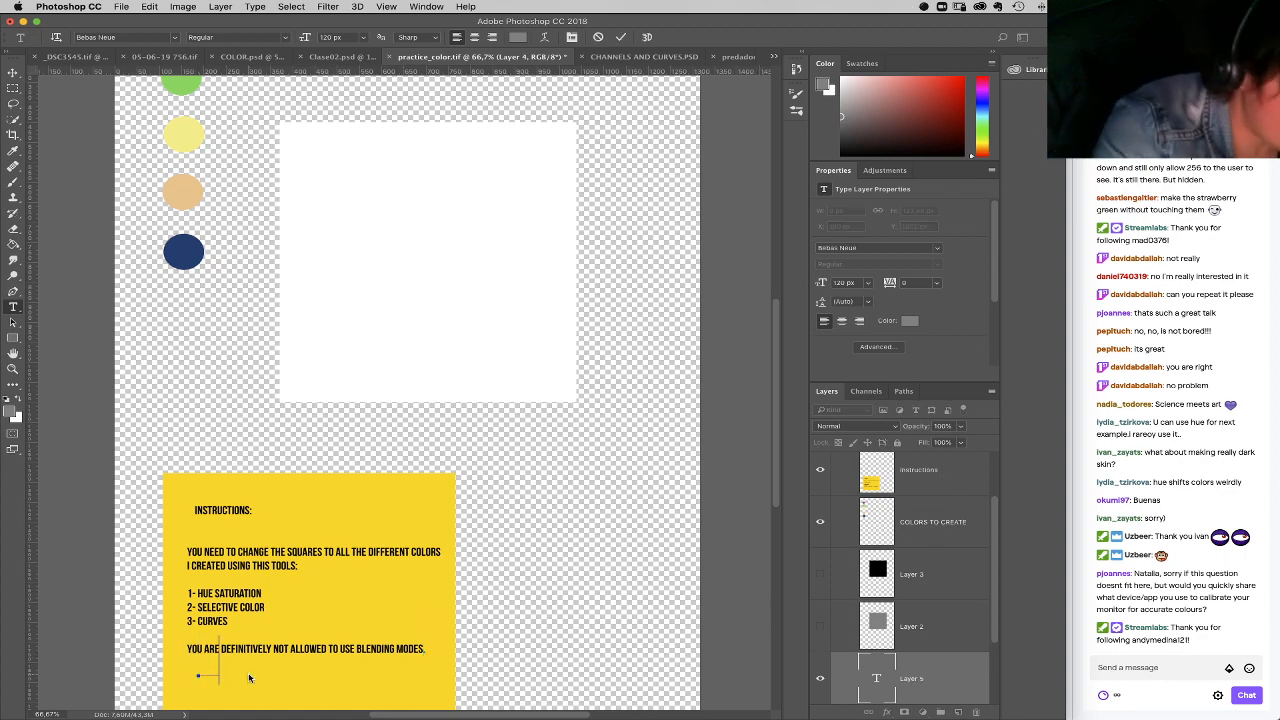
text(u are)
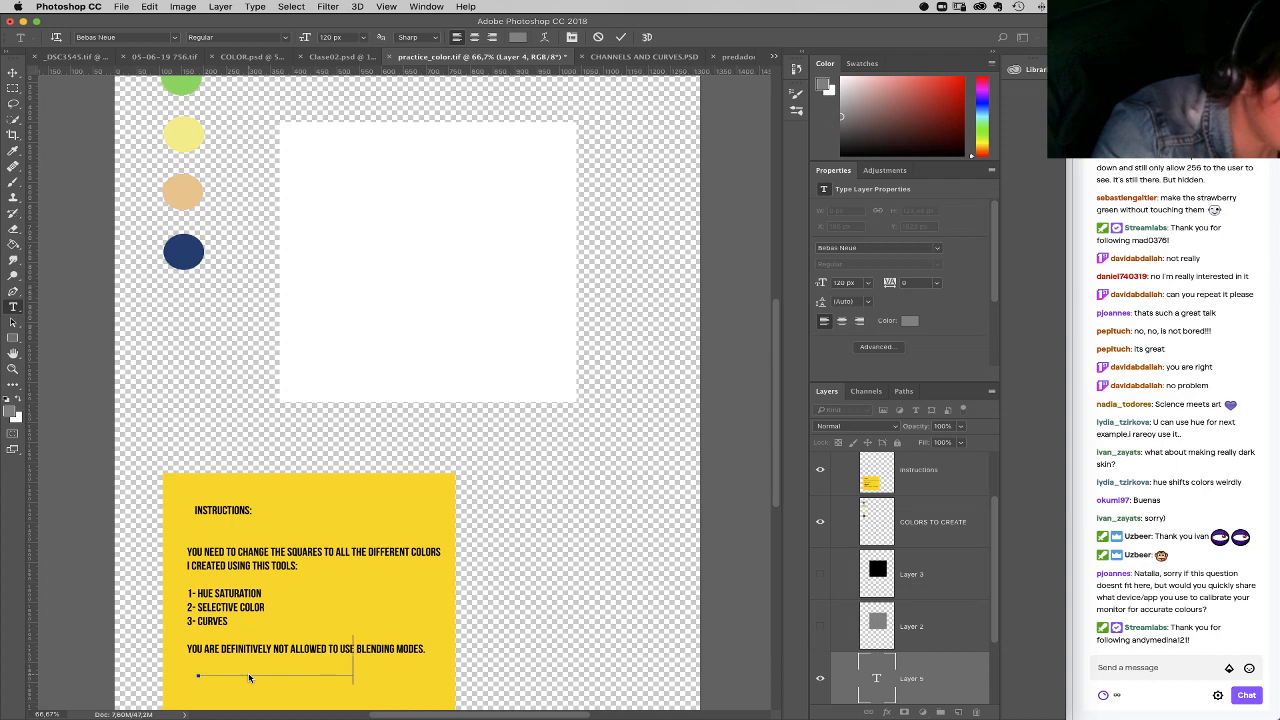
text(t)
Step: Select all of the new text, colour it black and commit it
drag(407, 670, 109, 638)
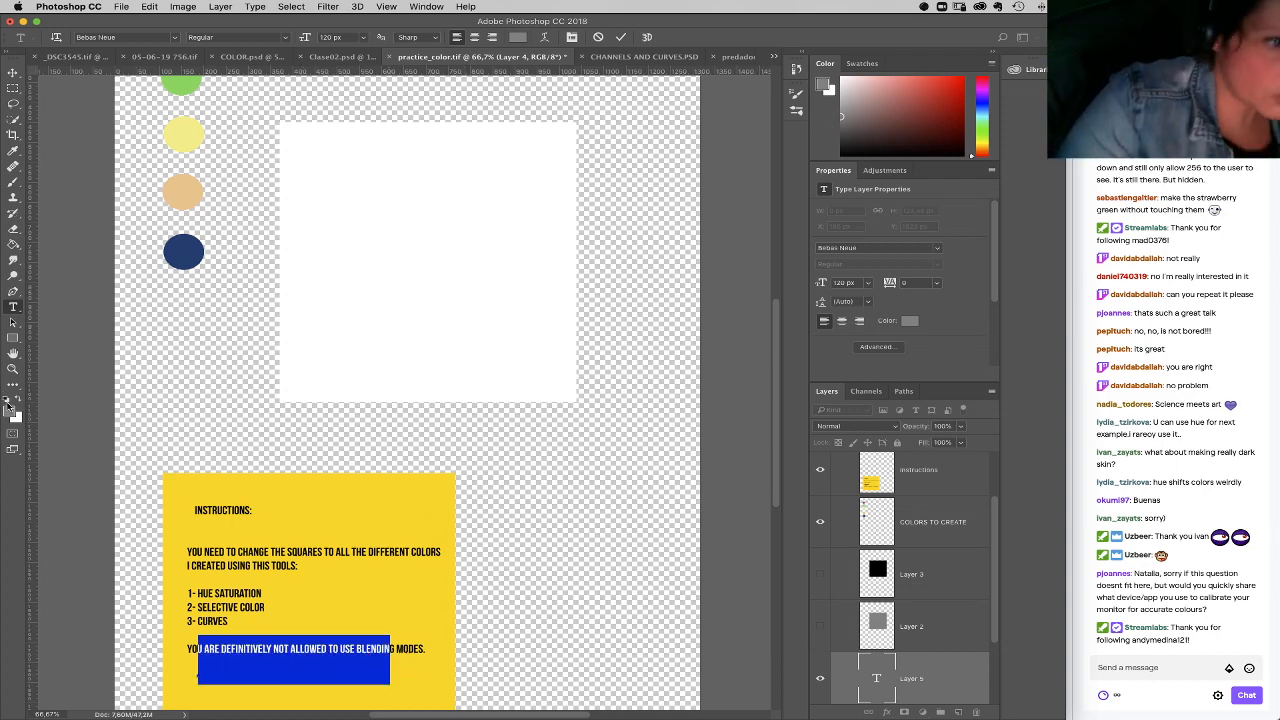
click(12, 400)
click(18, 401)
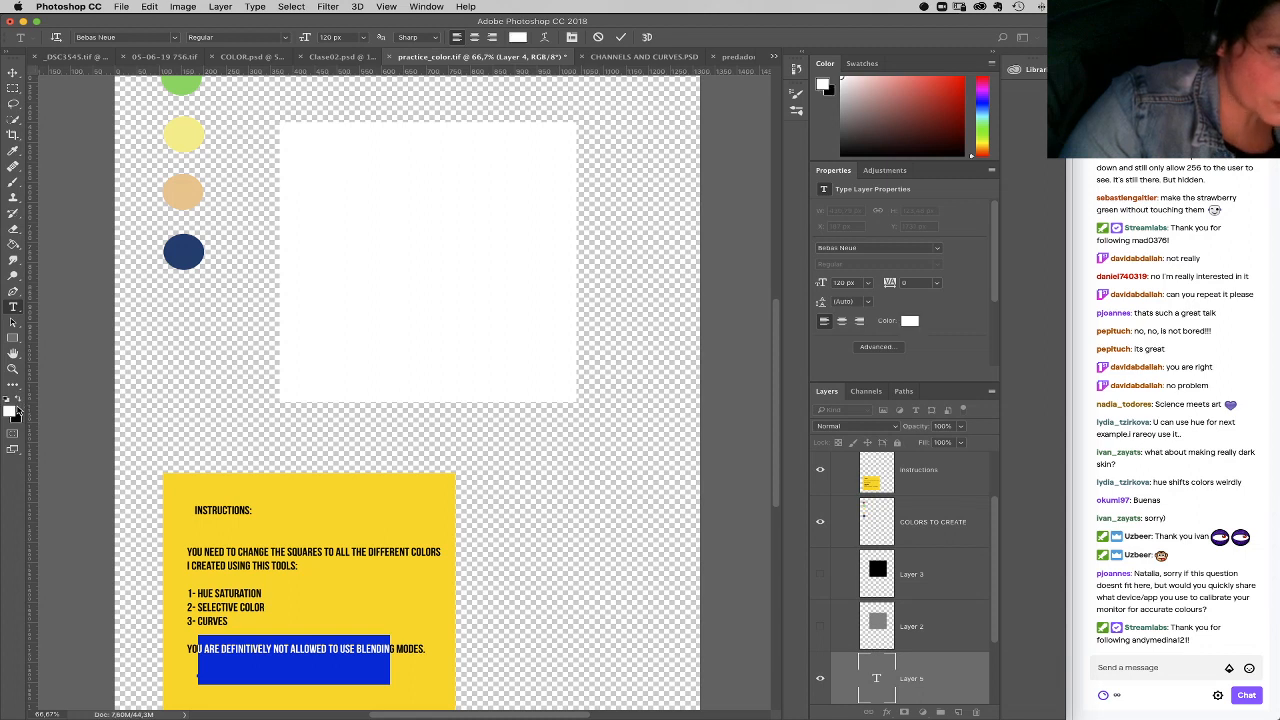
click(18, 402)
click(905, 681)
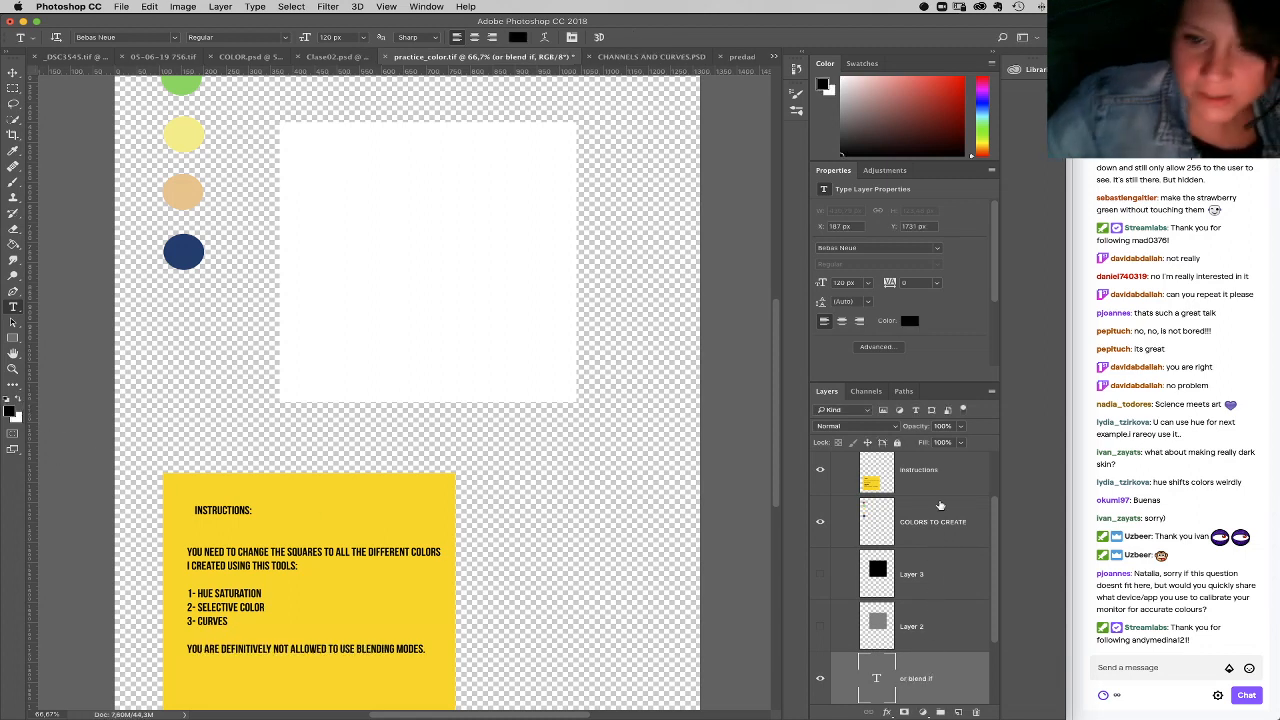
Step: Move the "or blend if" layer above the Instructions layer and place its text just under the blending modes line
drag(937, 676, 936, 478)
click(360, 652)
key(ctrl+Return)
key(v)
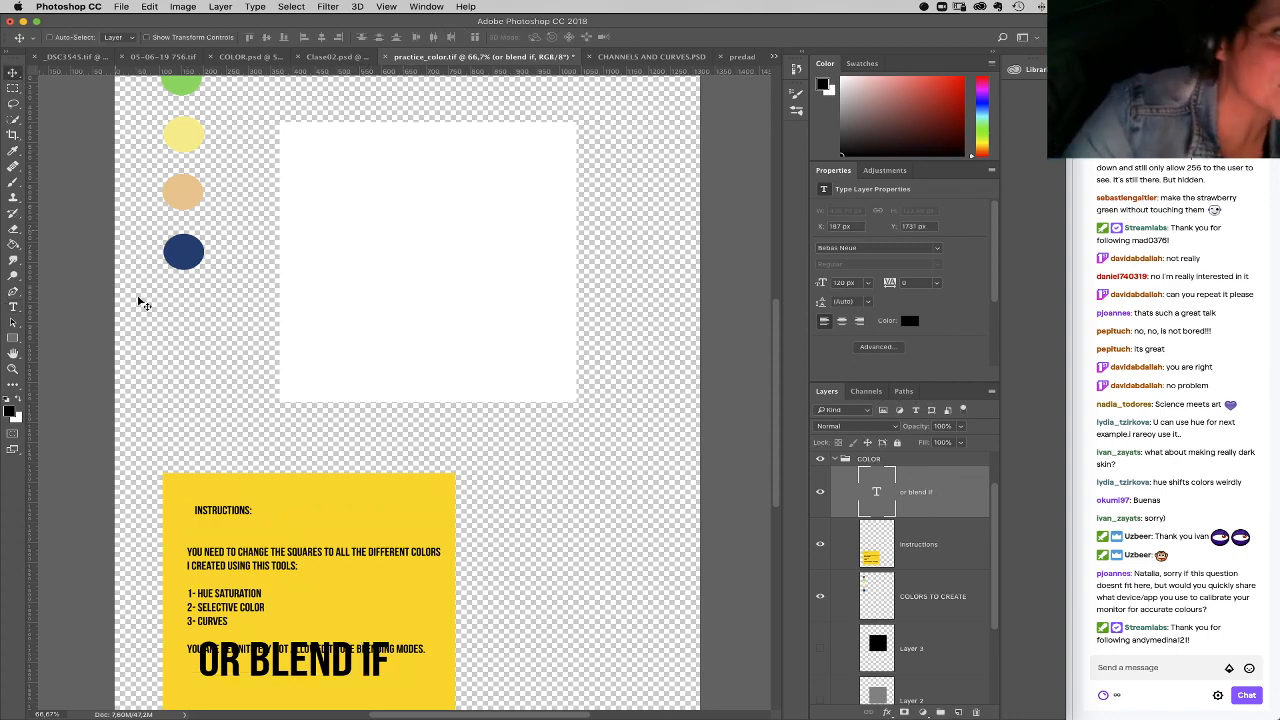
drag(338, 628, 333, 655)
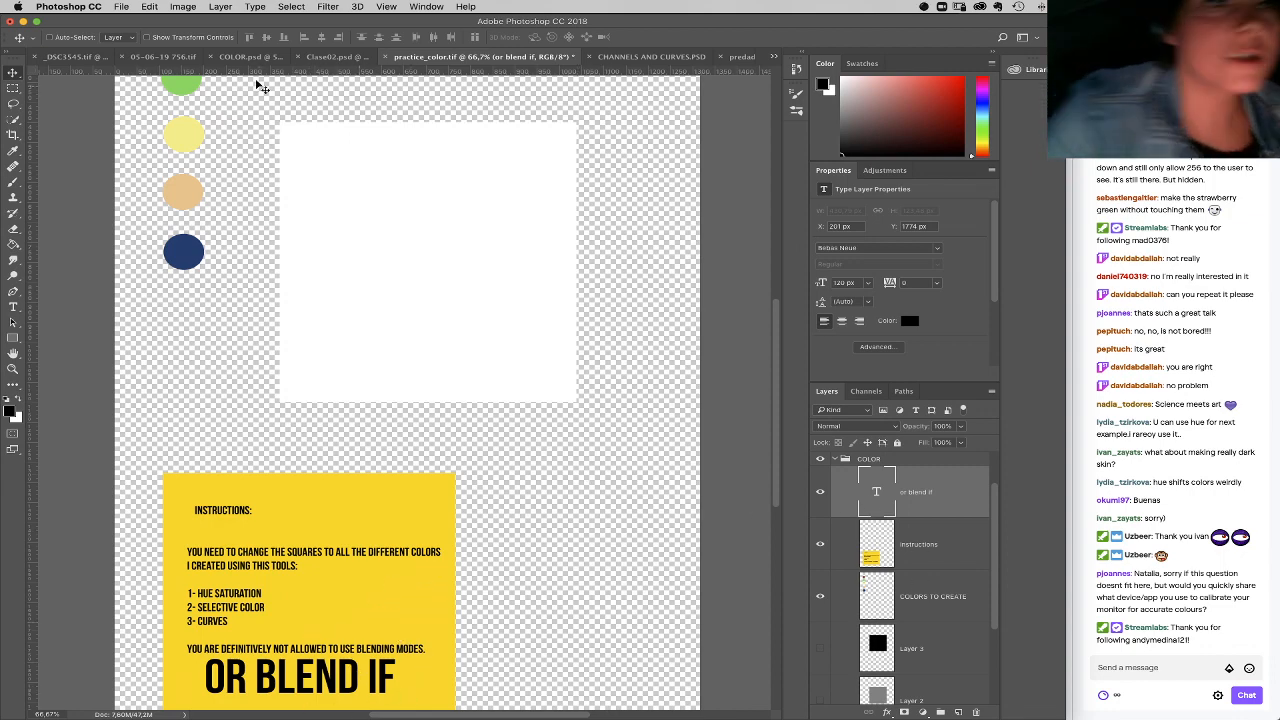
Step: Merge the "or blend if" text into the Instructions layer and delete the stray empty Layer 4 text layer
click(220, 7)
click(245, 449)
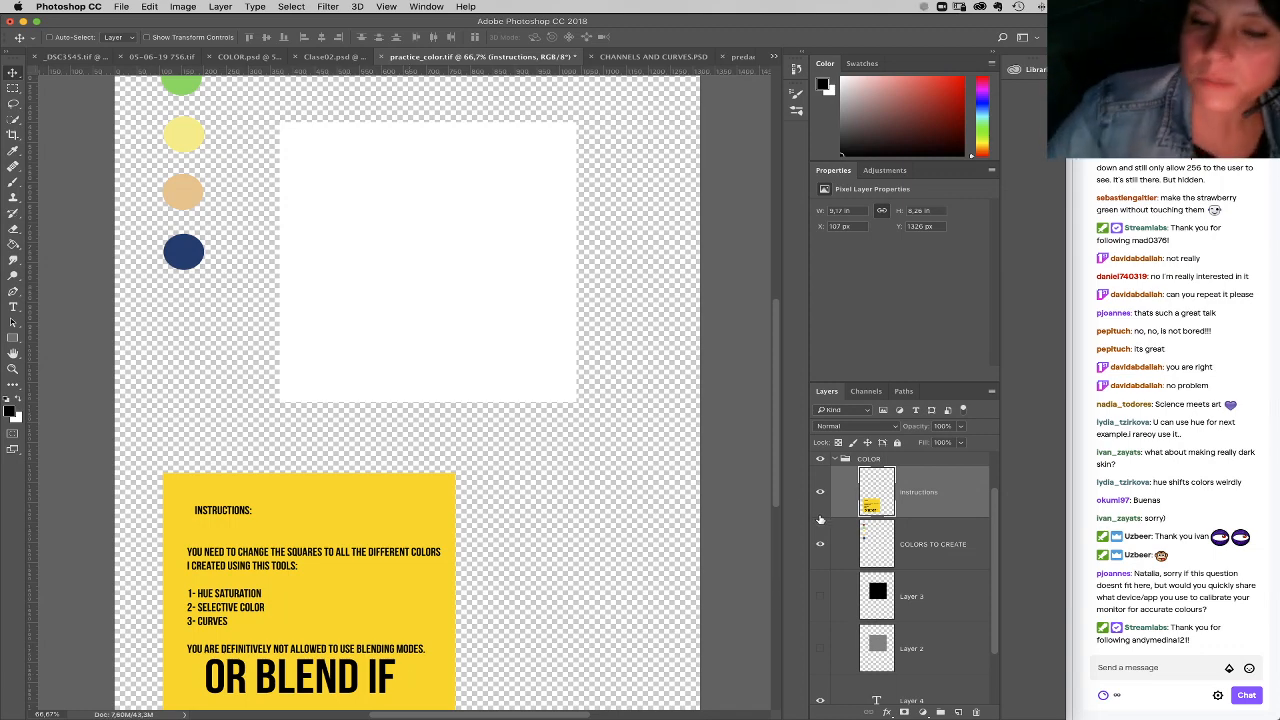
scroll(387, 325, up, 3)
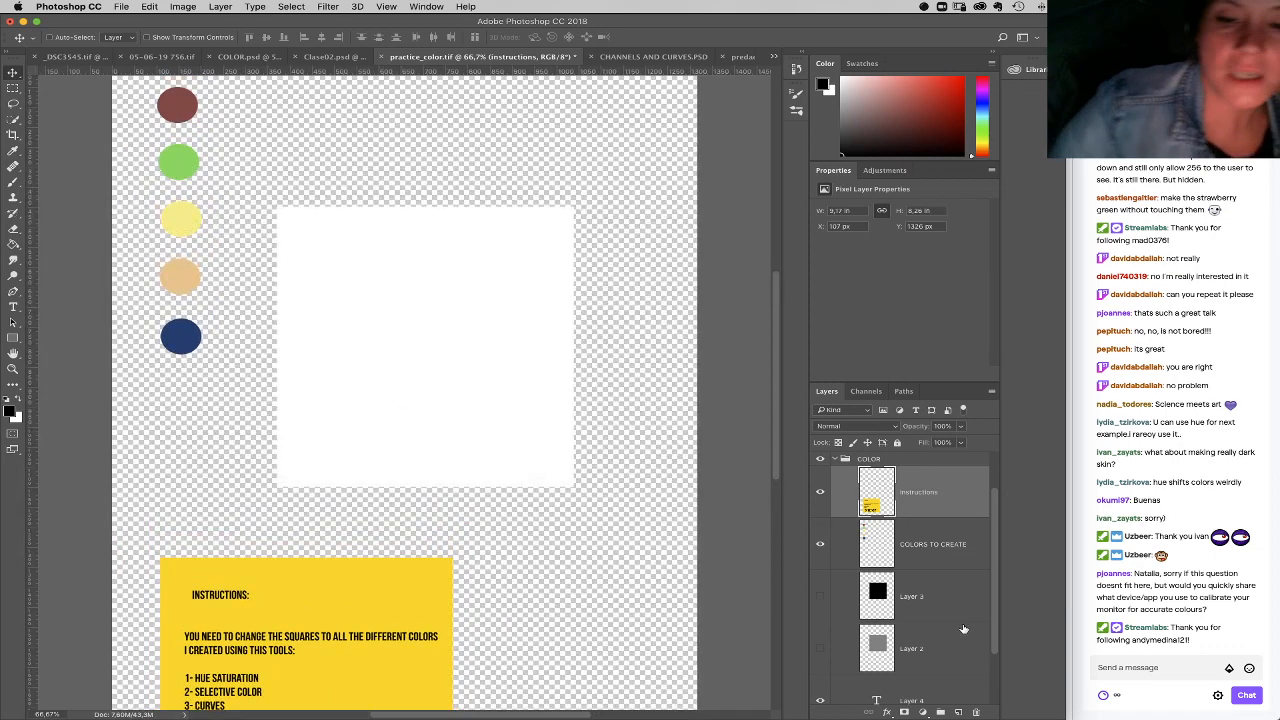
scroll(997, 604, down, 2)
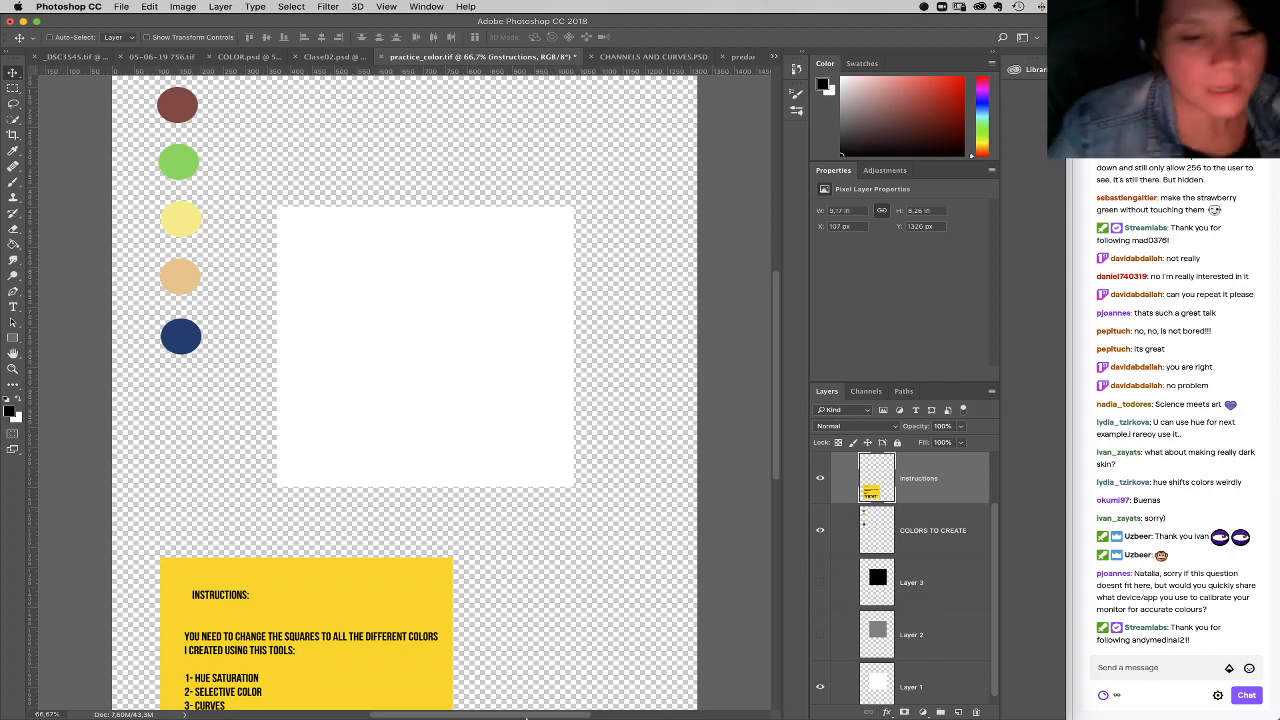
Step: Switch to pCloud in Chrome, minimize the Upload Manager, check the file list for Practice_color.tif and return to Photoshop
mouse_move(756, 712)
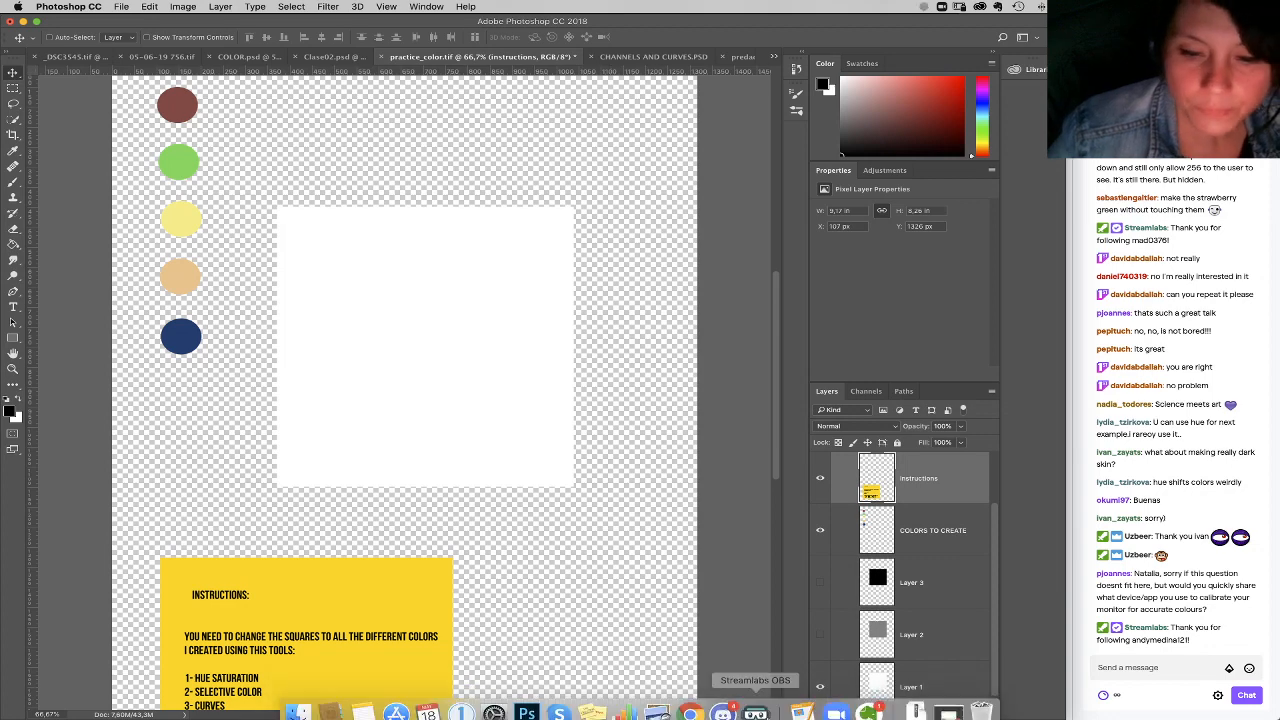
click(690, 713)
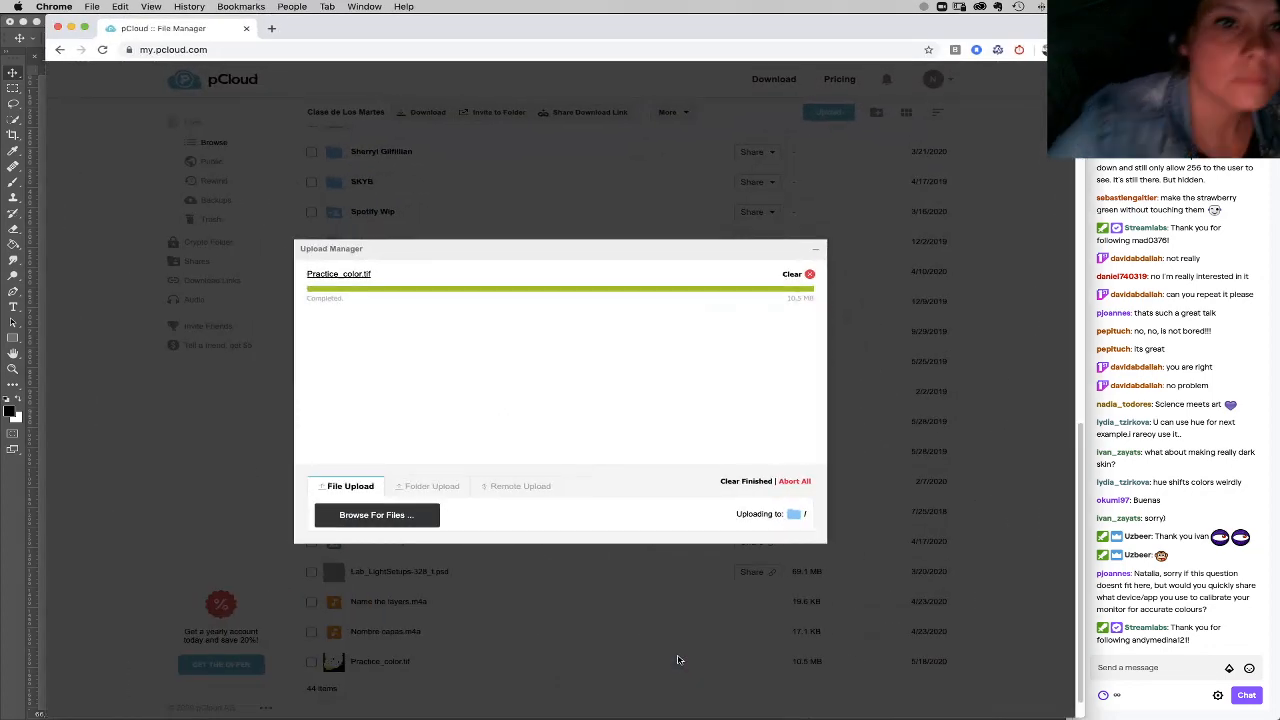
click(815, 252)
scroll(514, 574, down, 1)
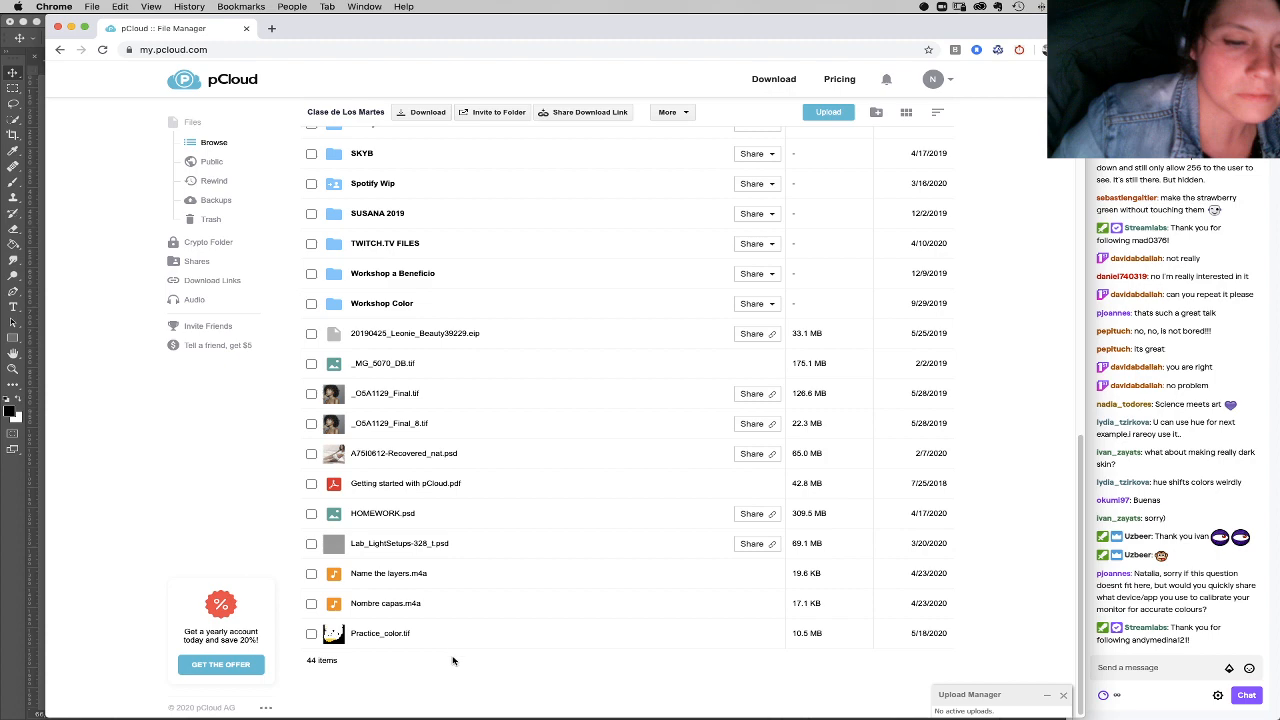
mouse_move(490, 712)
click(540, 703)
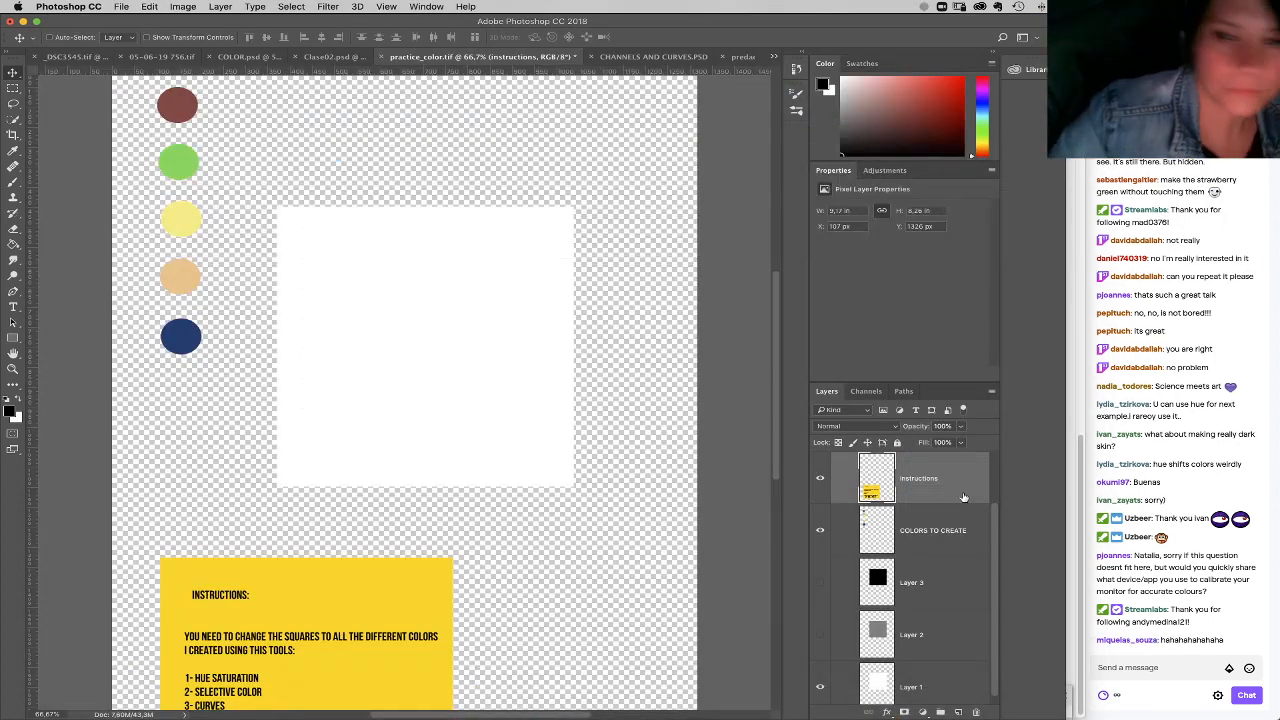
Step: Delete the Blue copy channel, check for leftover paths and save practice_color.tif
click(877, 395)
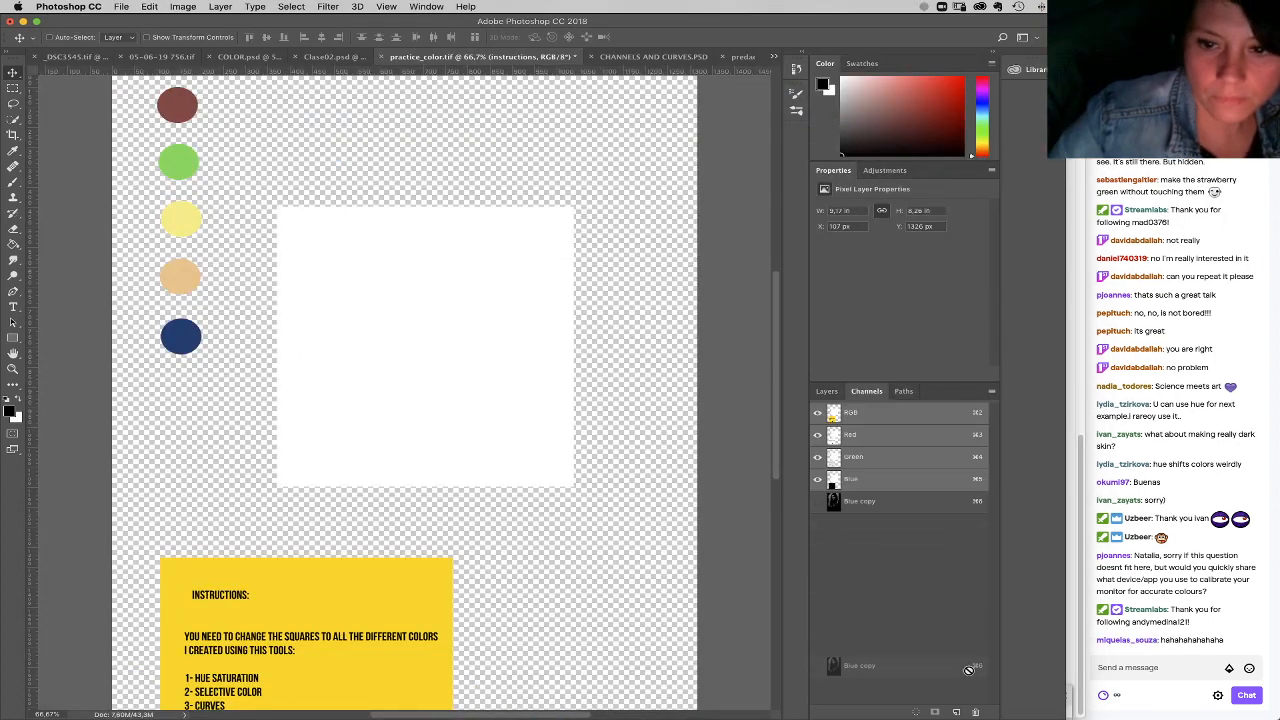
click(904, 392)
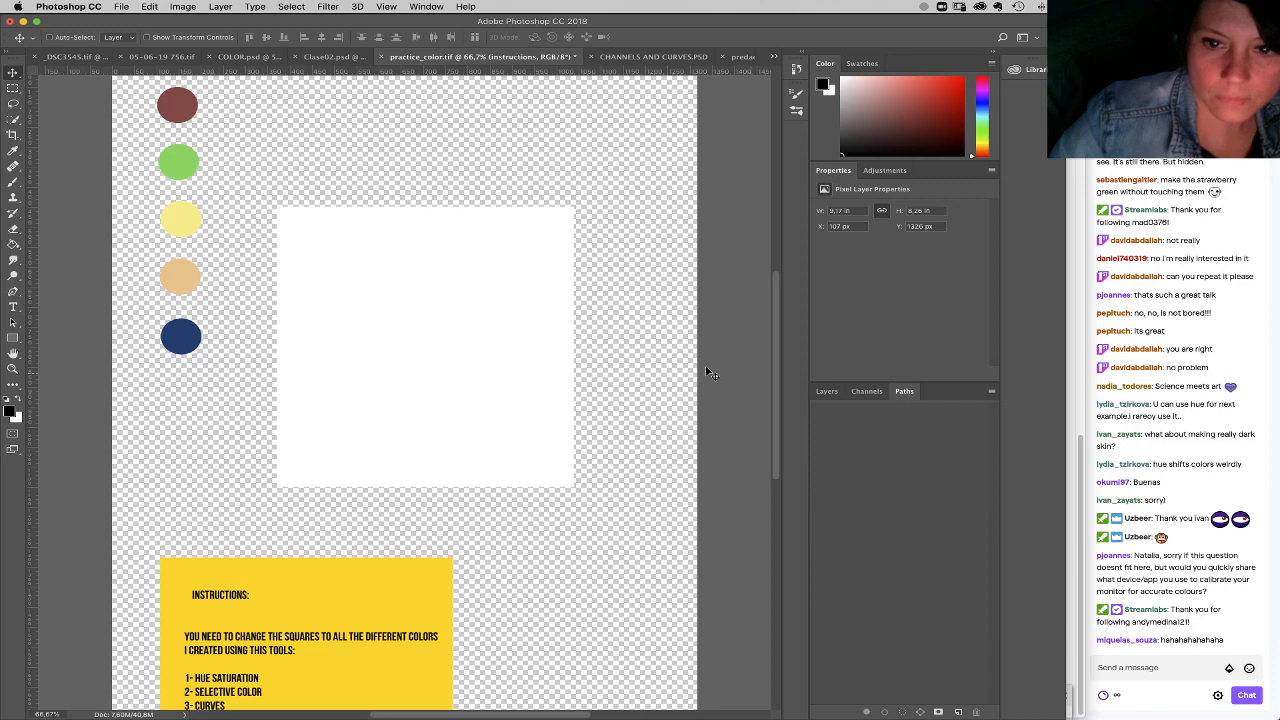
click(121, 7)
click(150, 119)
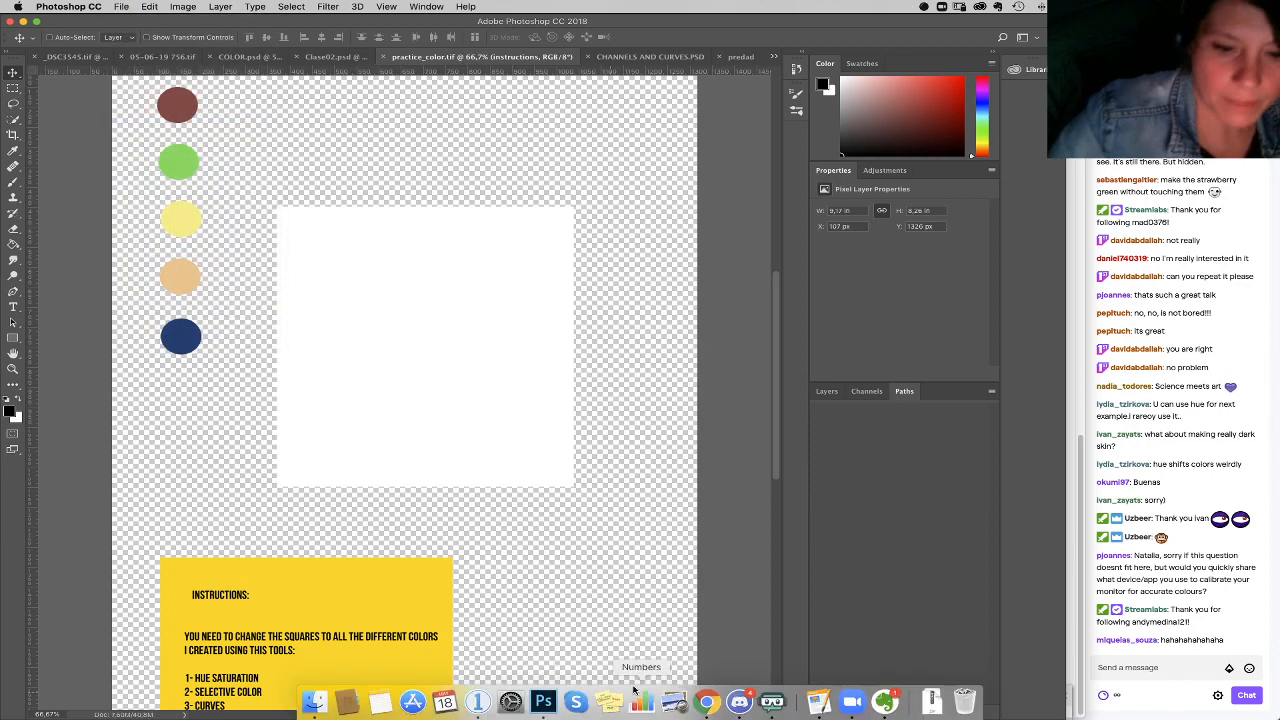
Step: Switch to pCloud in Chrome and delete Practice_color.tif together with the already selected Clase de Los Martes folder
click(643, 703)
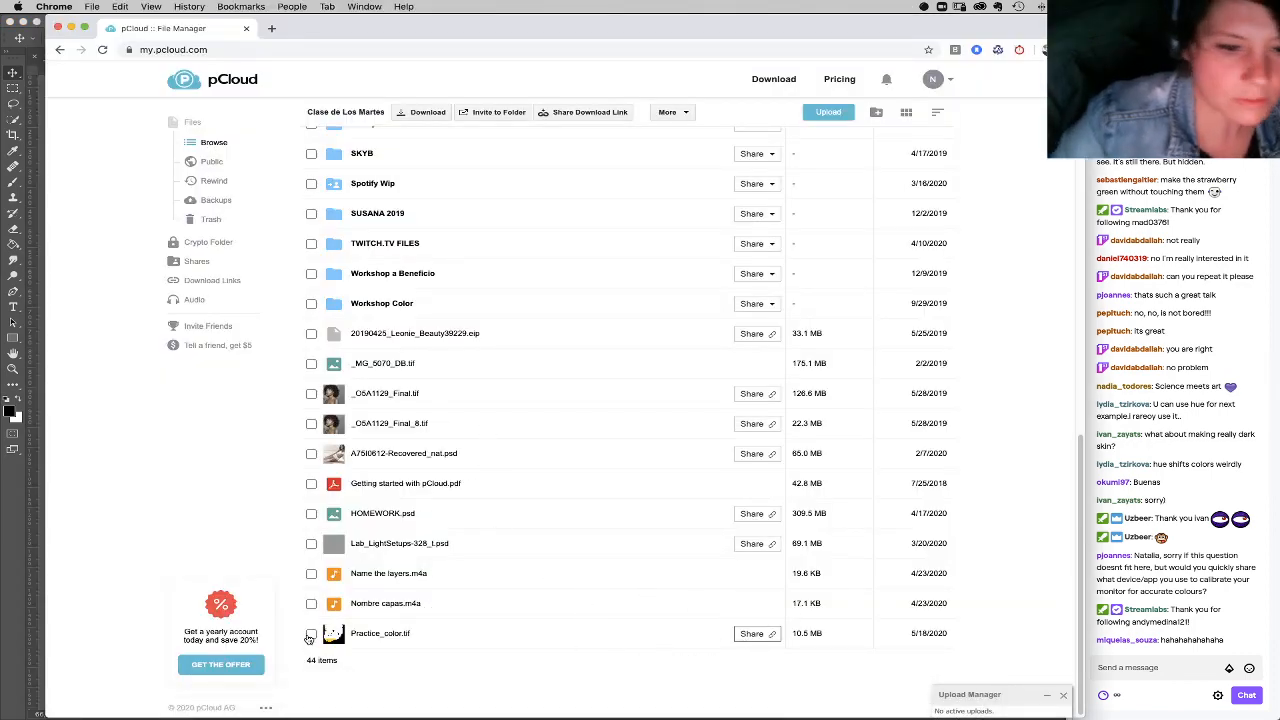
click(311, 634)
click(698, 112)
click(688, 158)
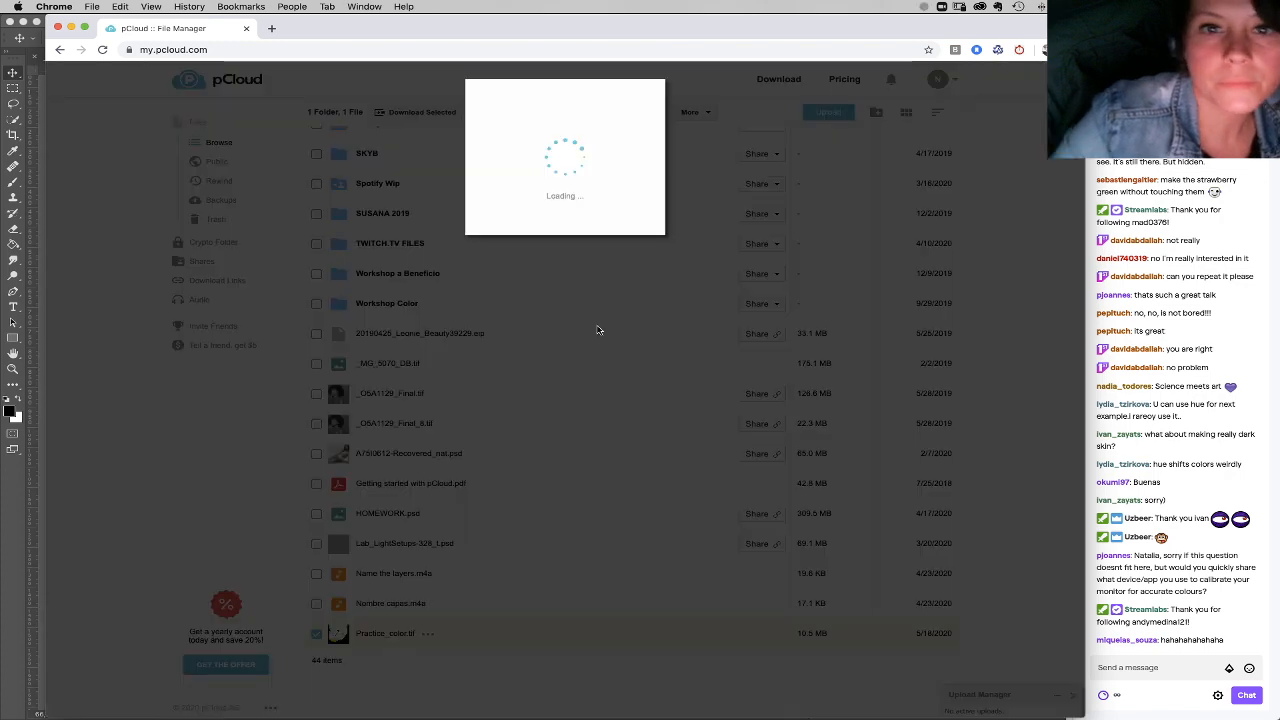
click(512, 200)
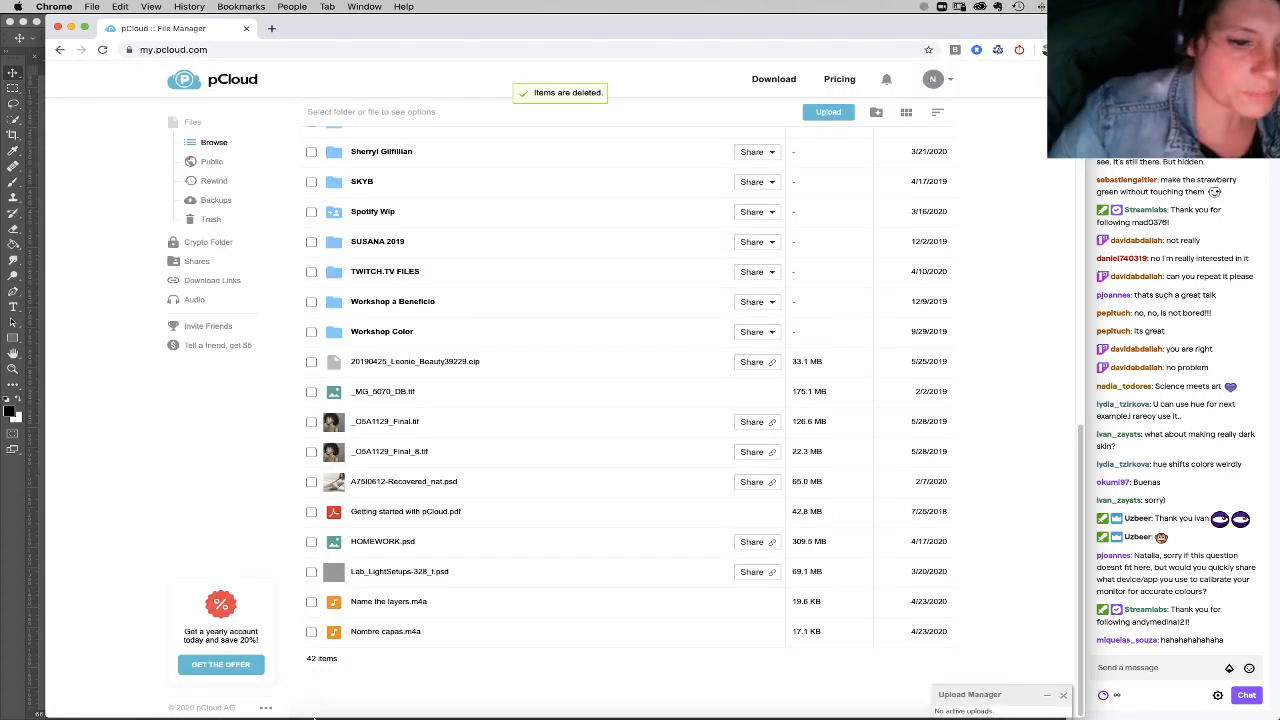
Step: Find Practice_color.tif in the Downloads folder in Finder and upload it to pCloud
click(313, 705)
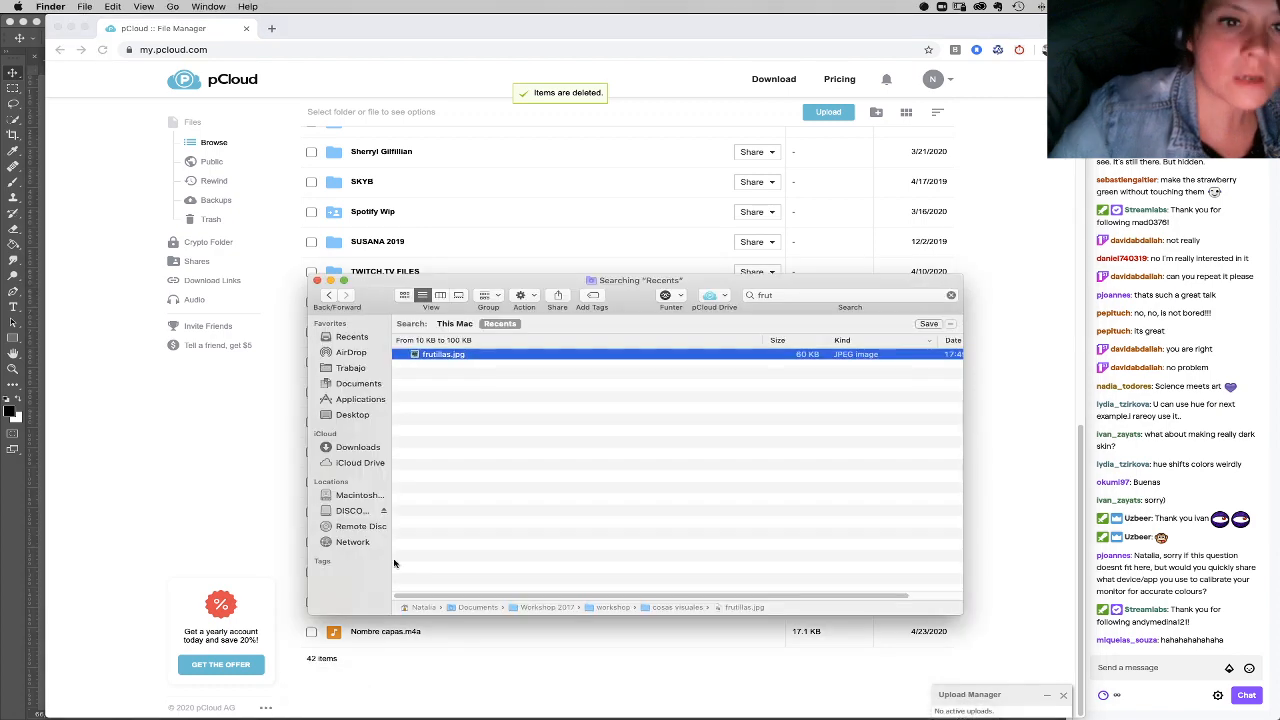
click(367, 416)
click(367, 448)
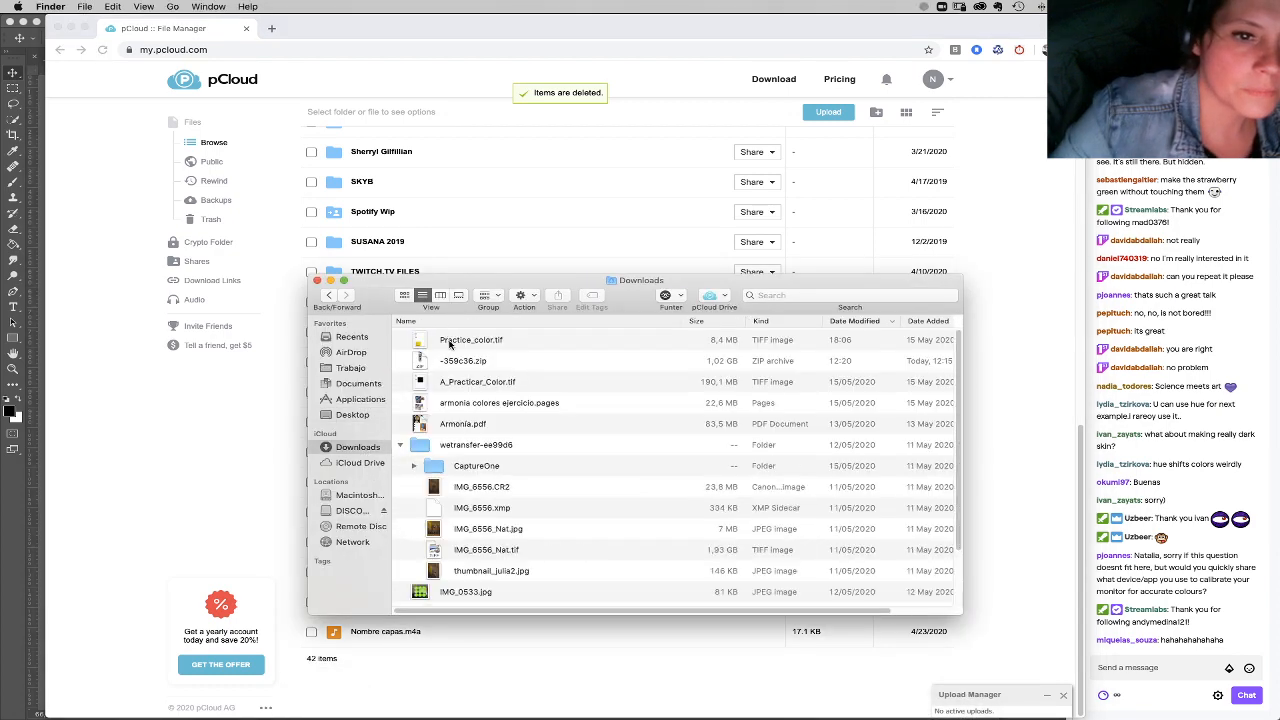
drag(455, 343, 555, 250)
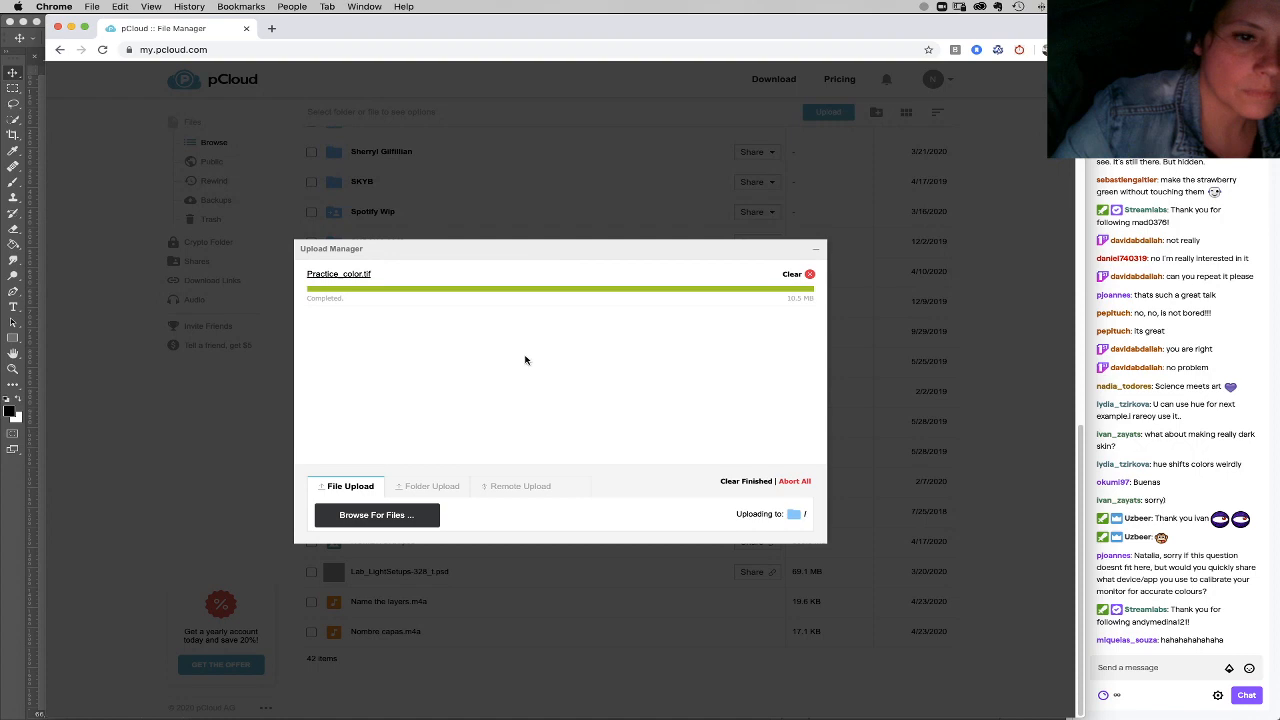
click(315, 702)
drag(371, 299, 726, 305)
drag(837, 350, 570, 390)
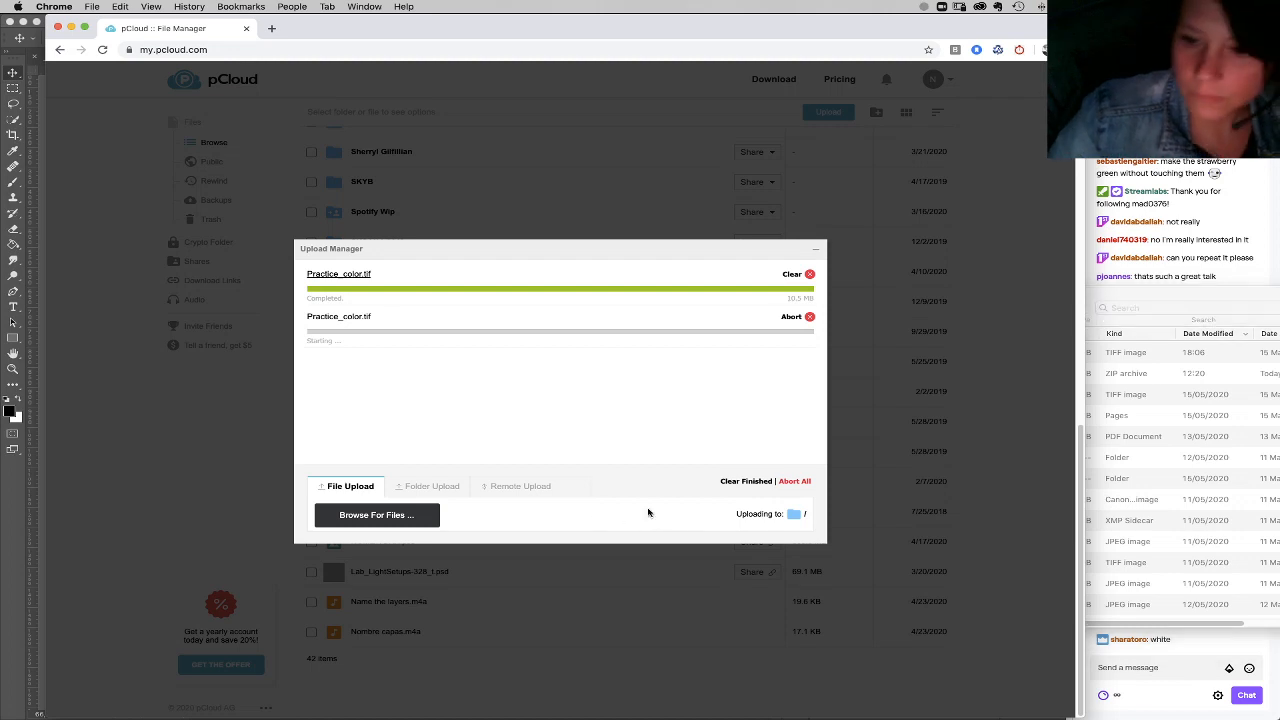
Step: Switch to Streamlabs OBS to read the viewers' chat replies and return to Photoshop
click(1138, 626)
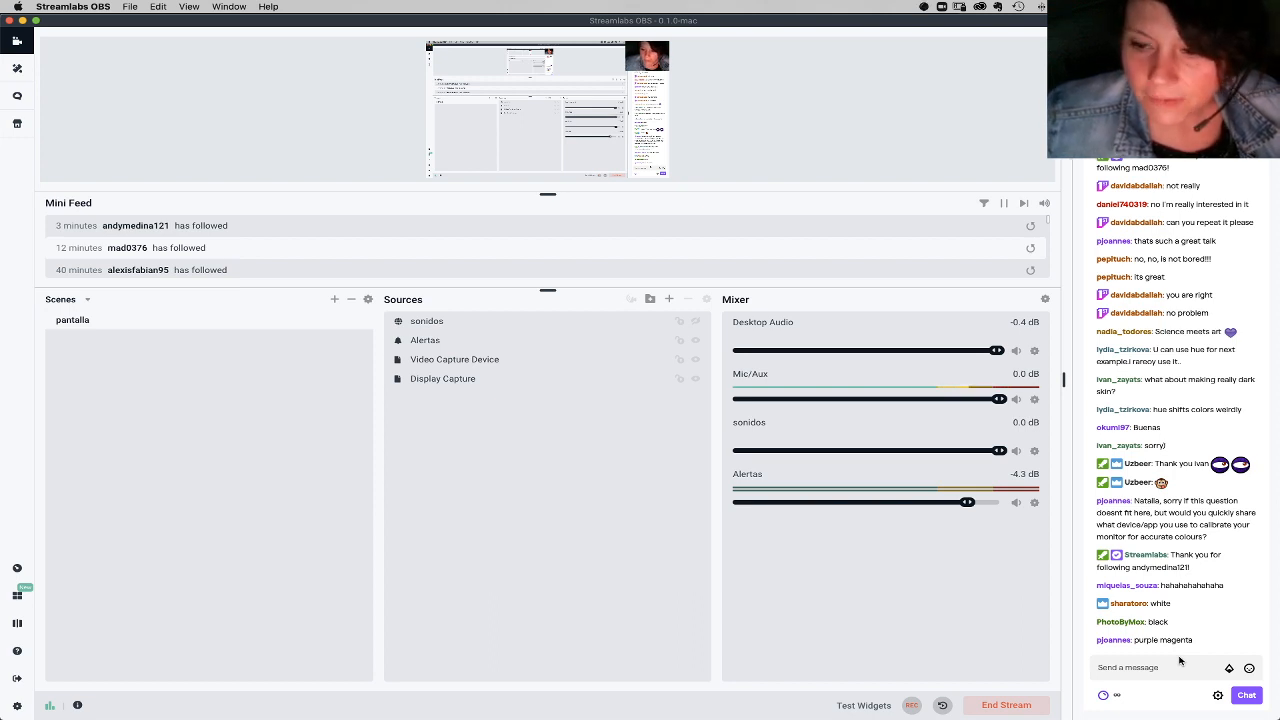
mouse_move(575, 712)
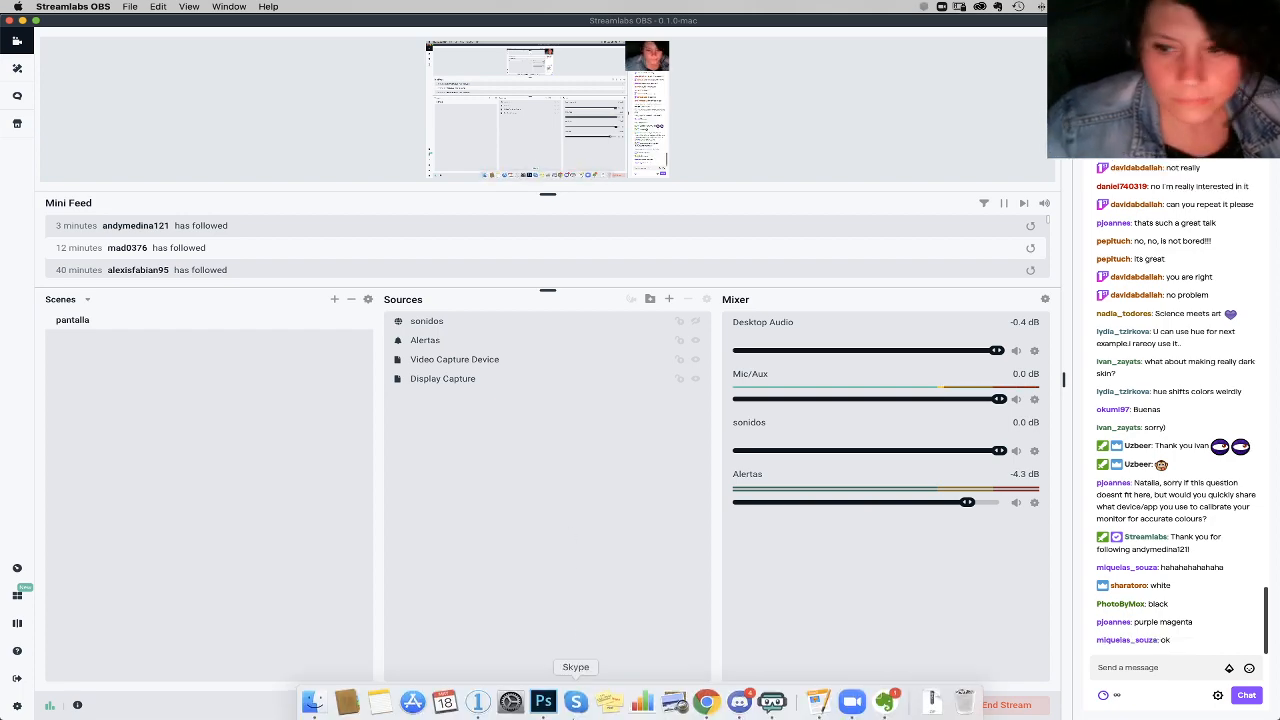
click(544, 704)
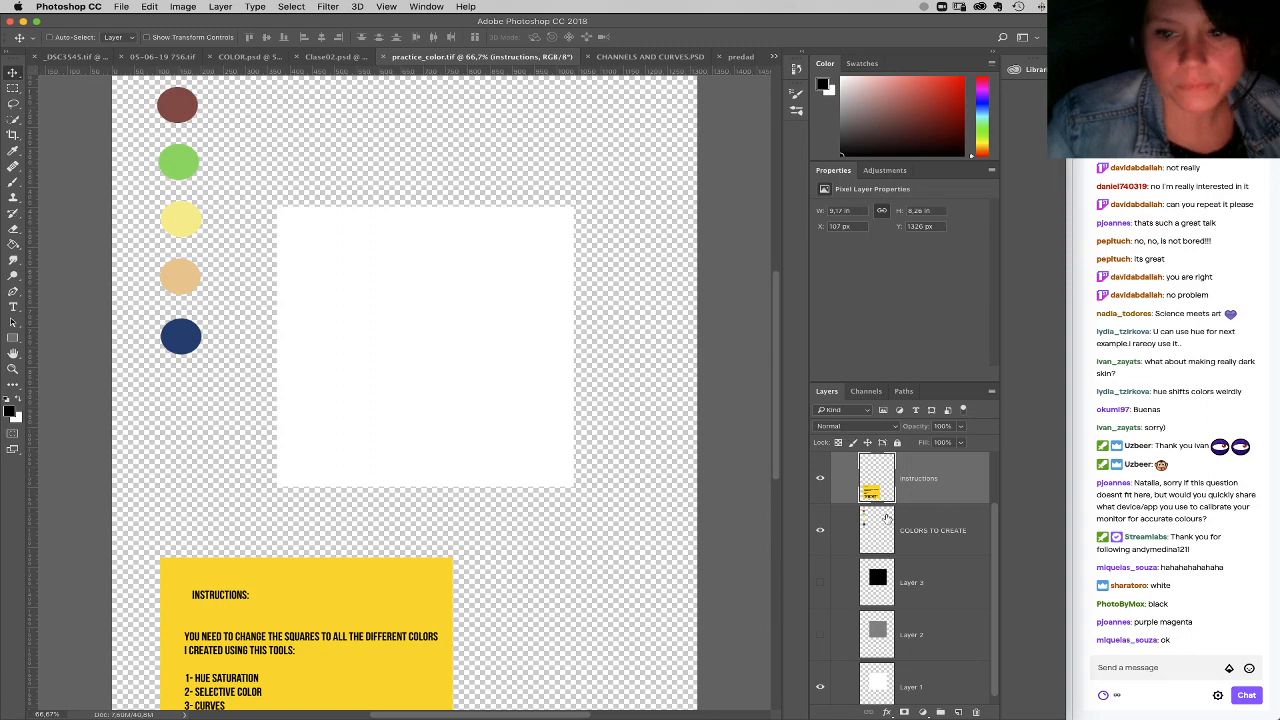
Step: Add a Curves adjustment above Layer 1 and lower the RGB curve's white point to zero output, turning the white square black
click(932, 686)
click(922, 712)
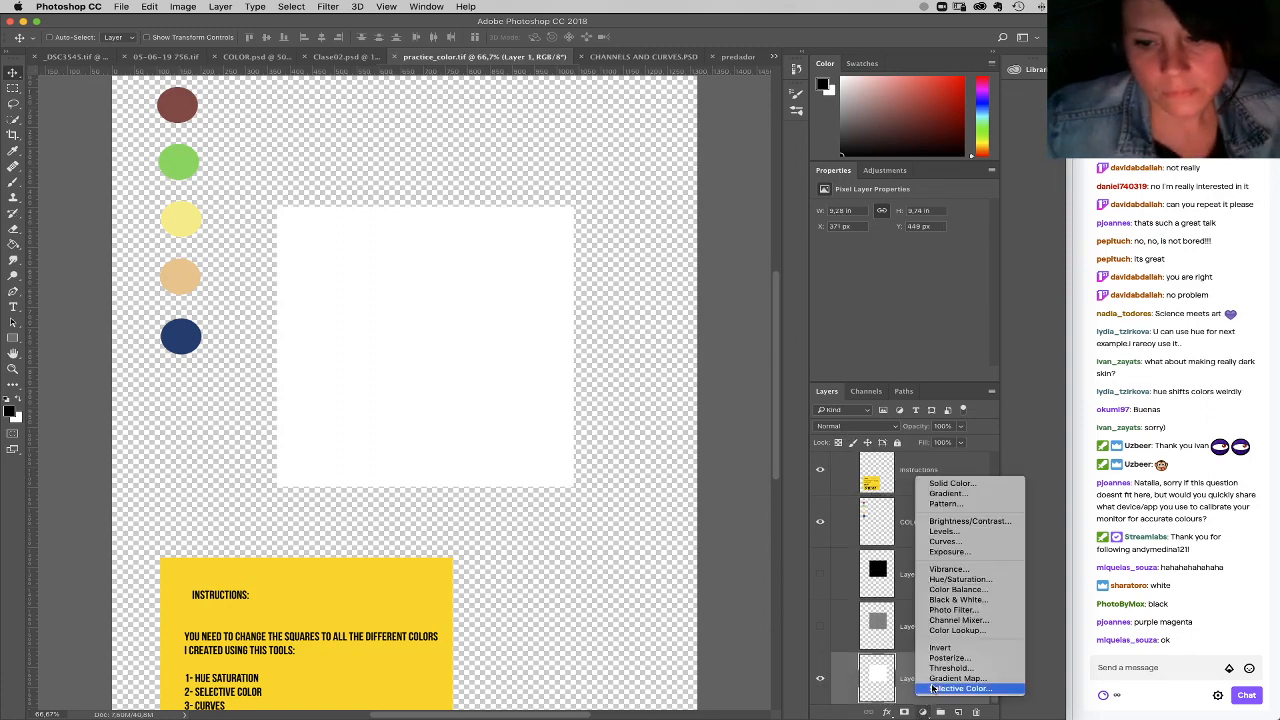
click(955, 543)
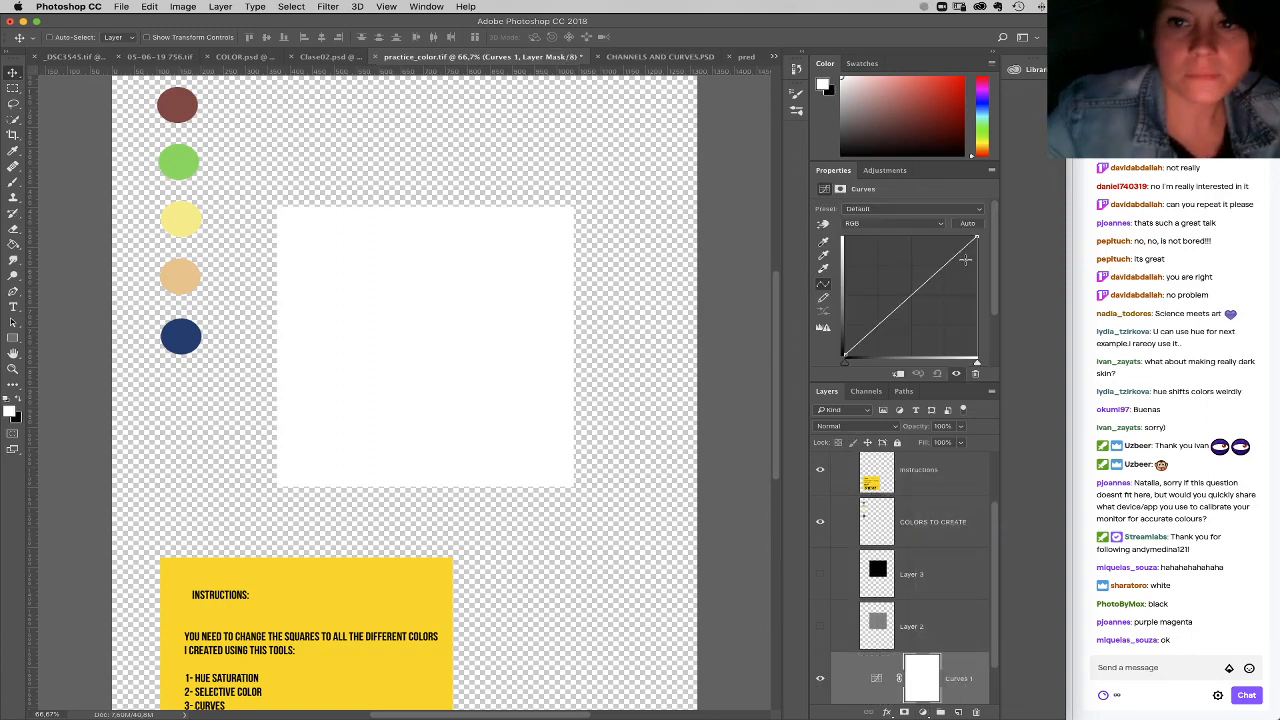
drag(977, 237, 985, 378)
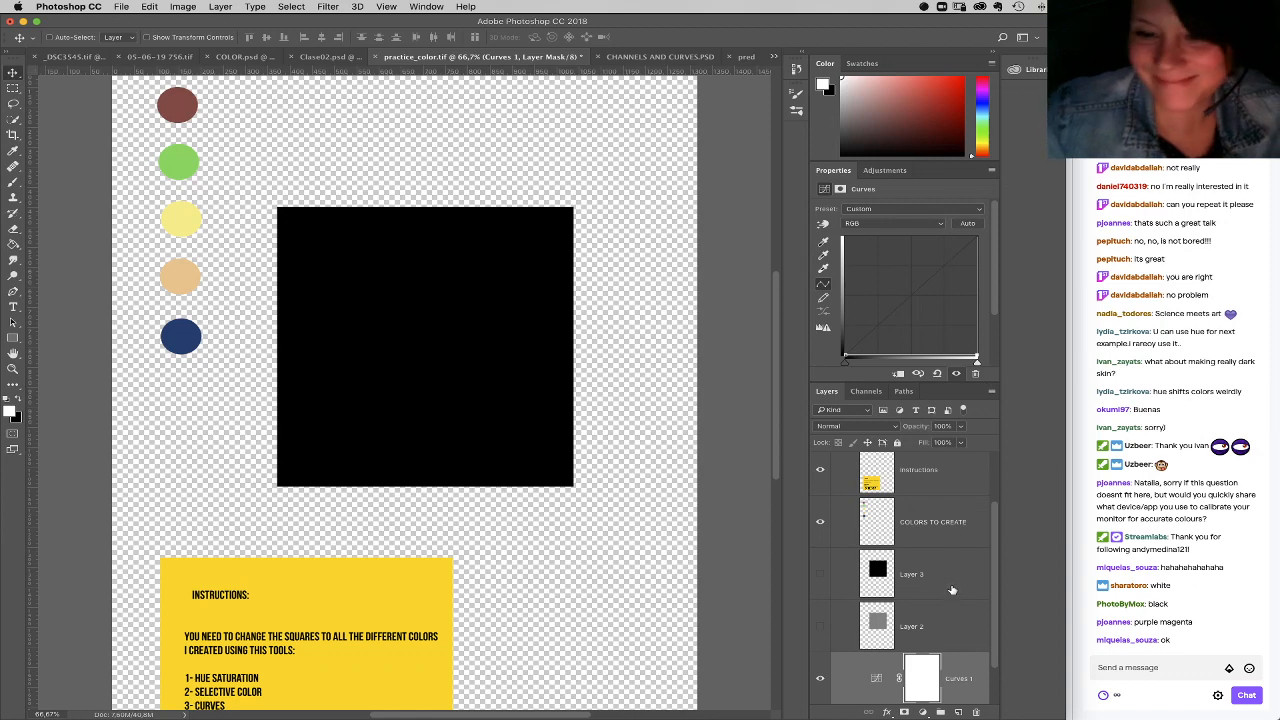
Step: Restore the RGB curve and lower the white points of the Red, Green and Blue curves to zero output, one channel after another
drag(977, 357, 1000, 387)
click(928, 223)
click(928, 236)
click(928, 223)
click(928, 236)
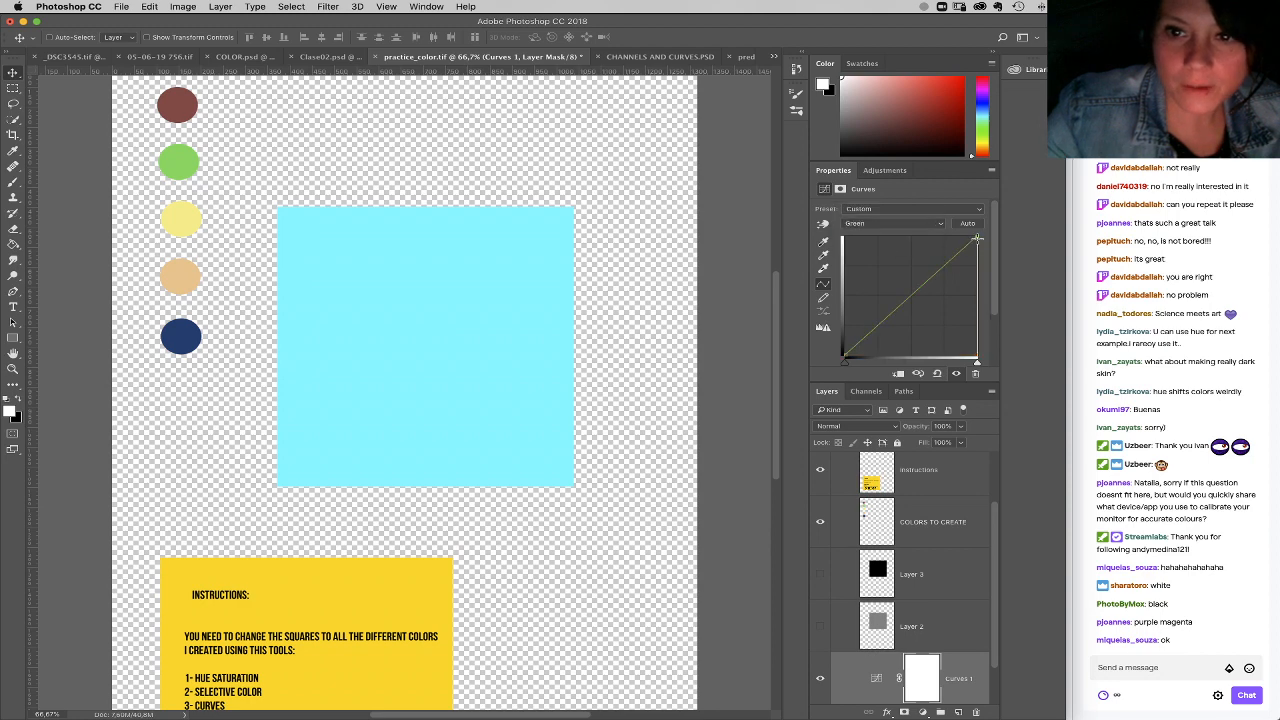
drag(977, 240, 992, 368)
click(928, 223)
click(928, 236)
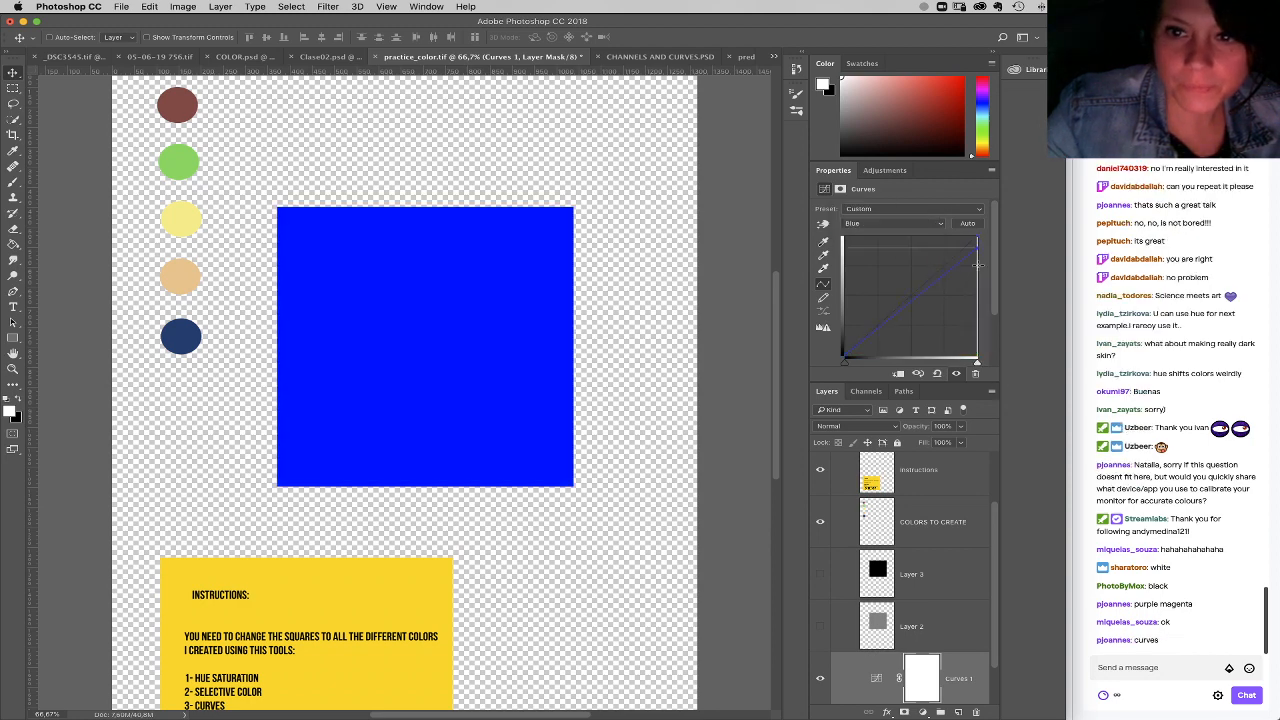
drag(977, 240, 997, 378)
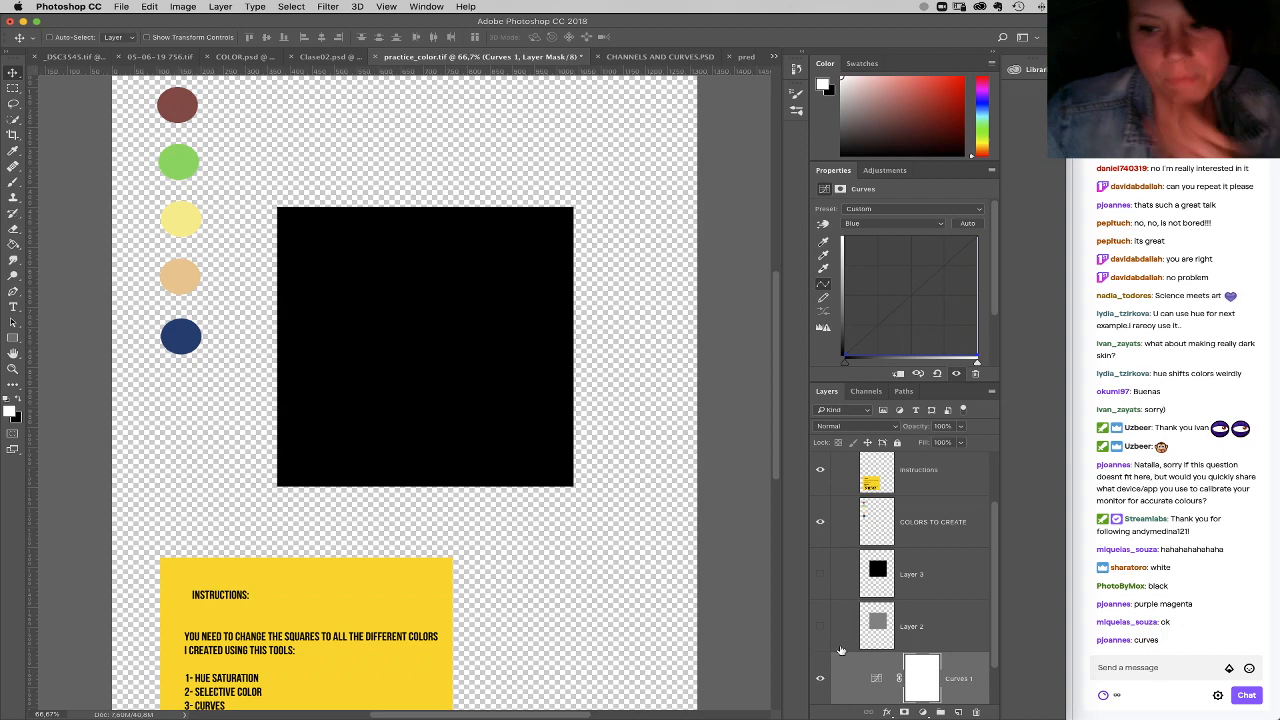
Step: Delete the Curves adjustment above Layer 1 to bring back the plain white square
drag(949, 685, 975, 711)
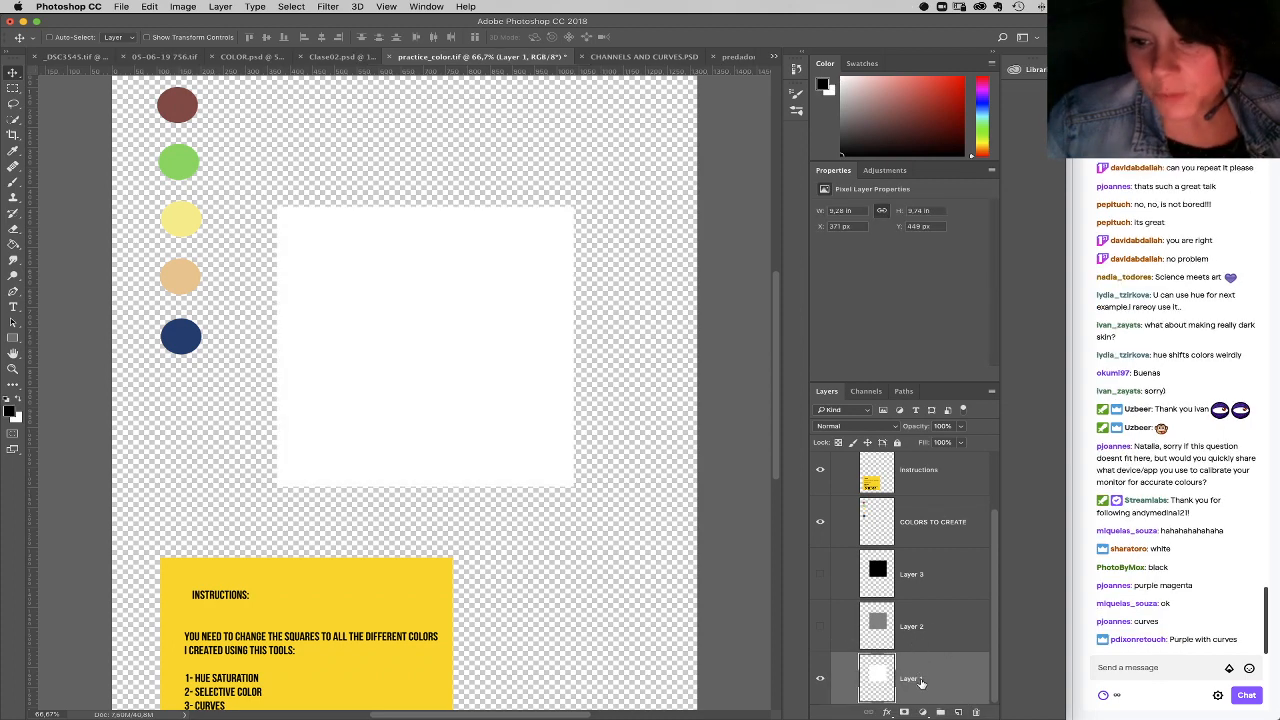
click(922, 713)
click(924, 712)
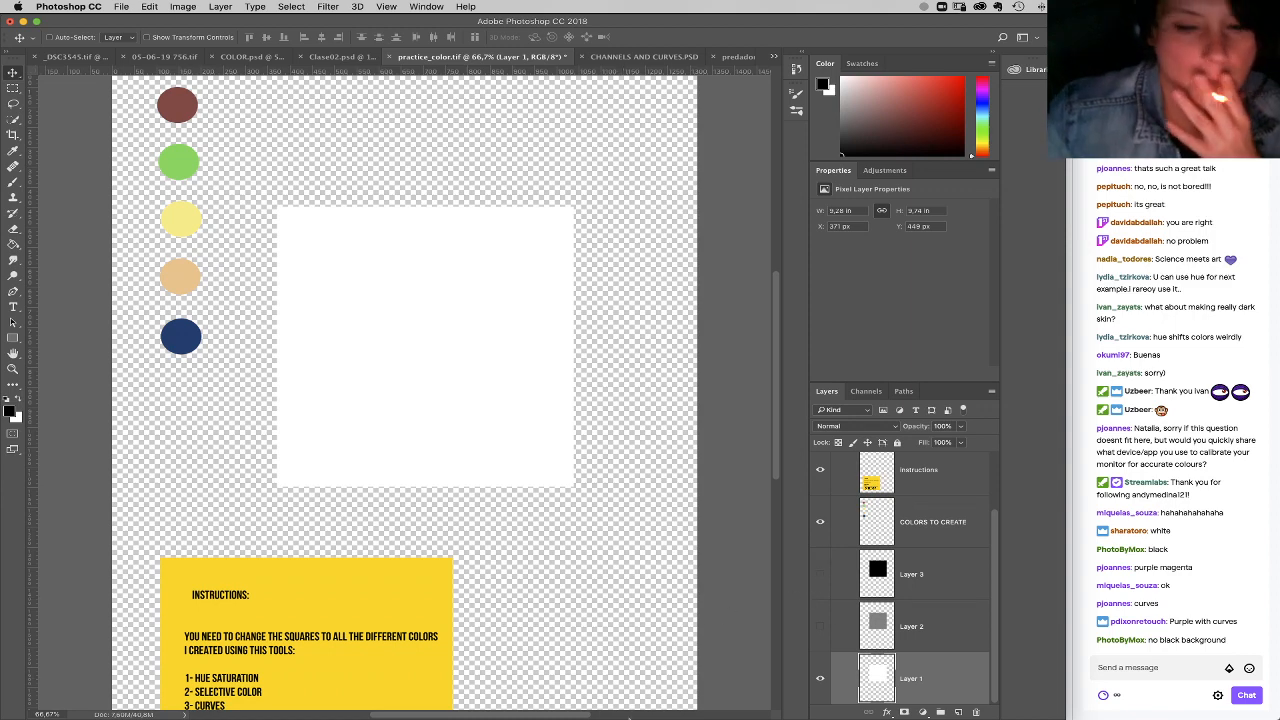
Step: Switch to pCloud in Chrome, dismiss the Upload Manager, and generate and copy a download link for Practice_color.tif
click(710, 710)
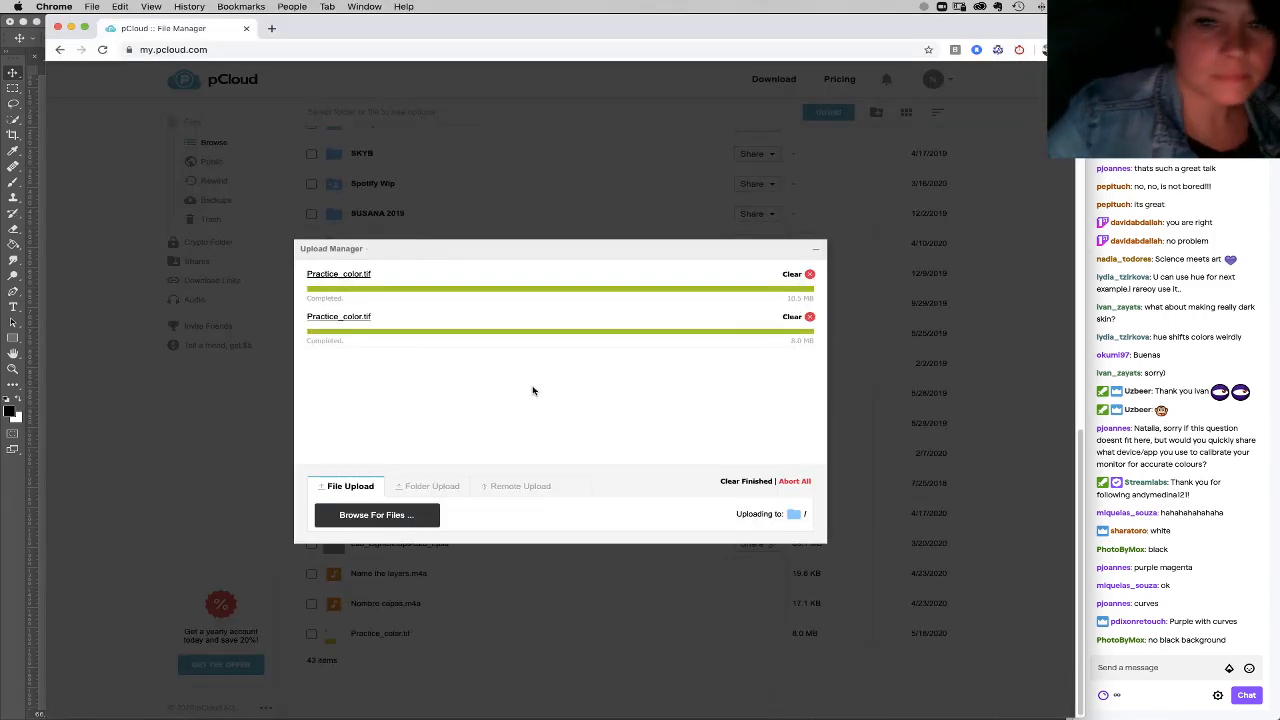
click(800, 182)
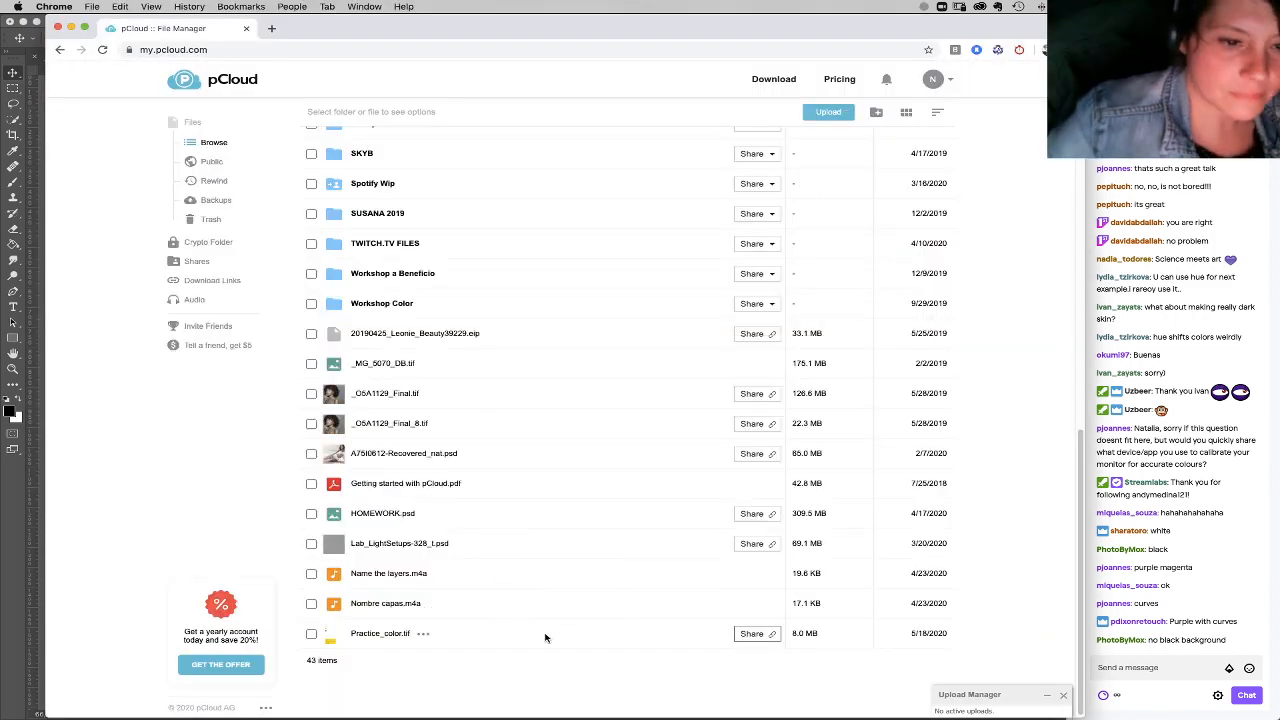
click(770, 634)
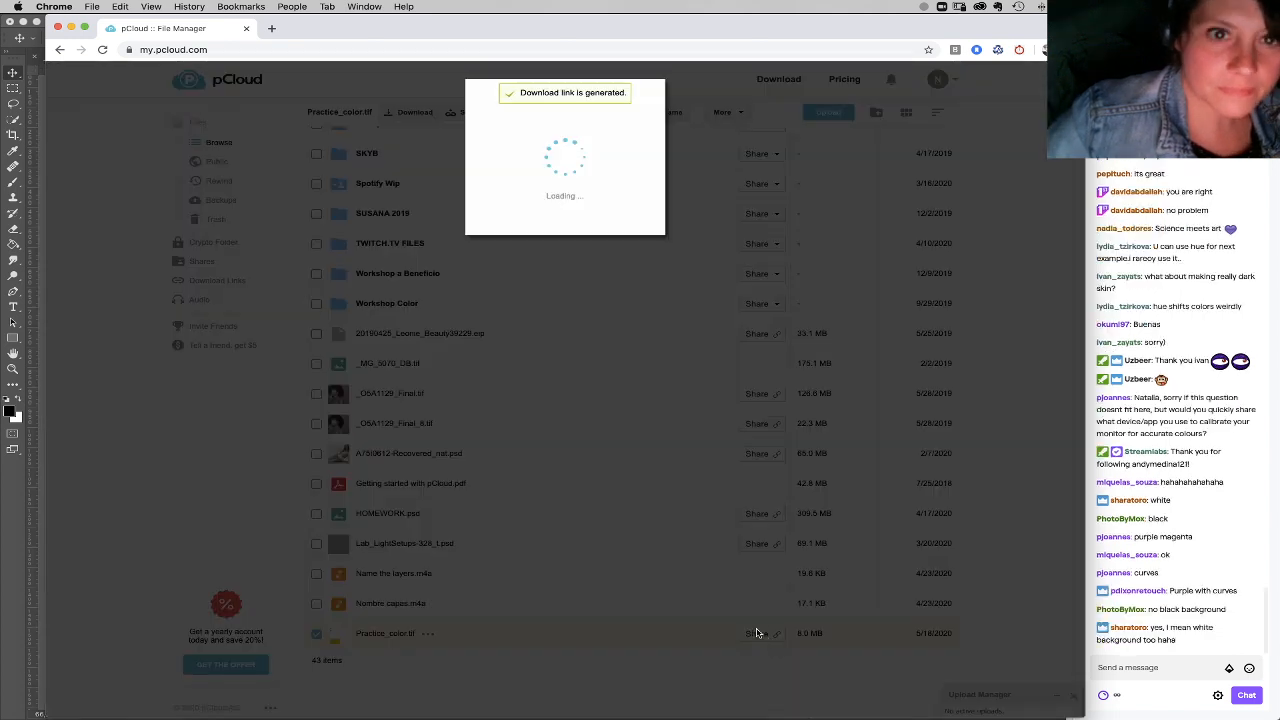
click(712, 170)
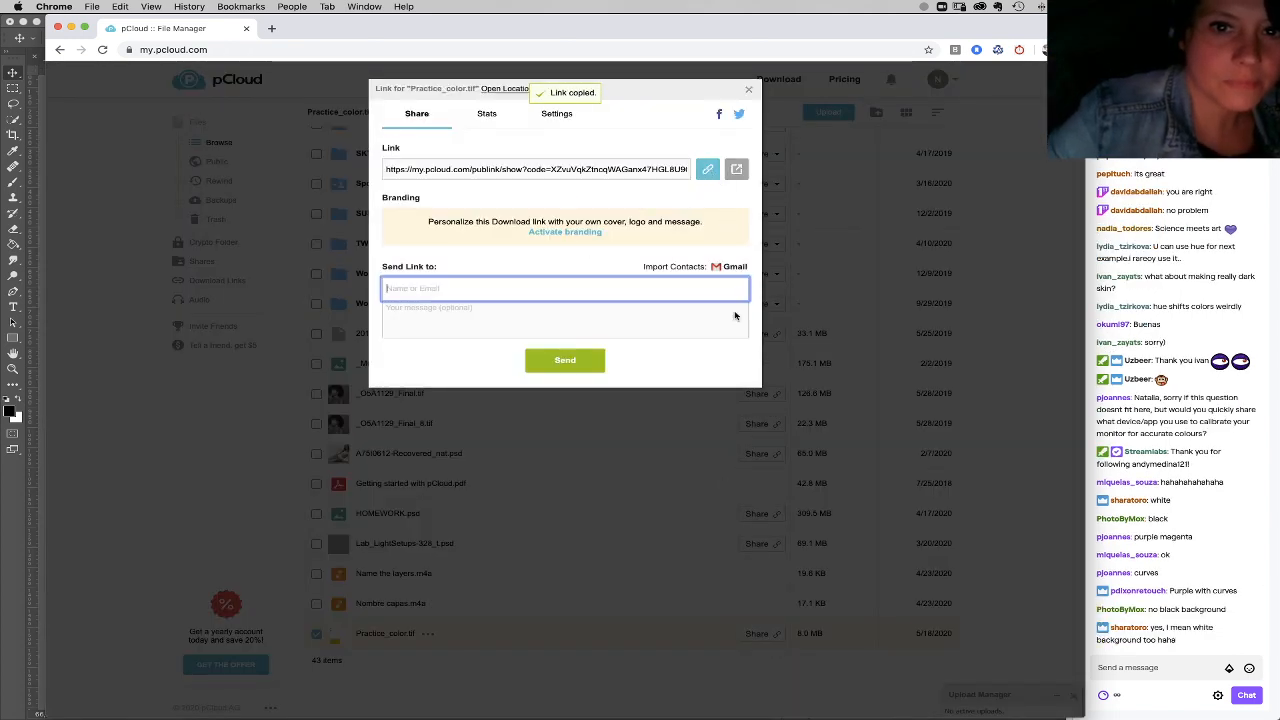
Step: Post the copied pCloud link in the Streamlabs OBS stream chat and return to Photoshop
click(1144, 676)
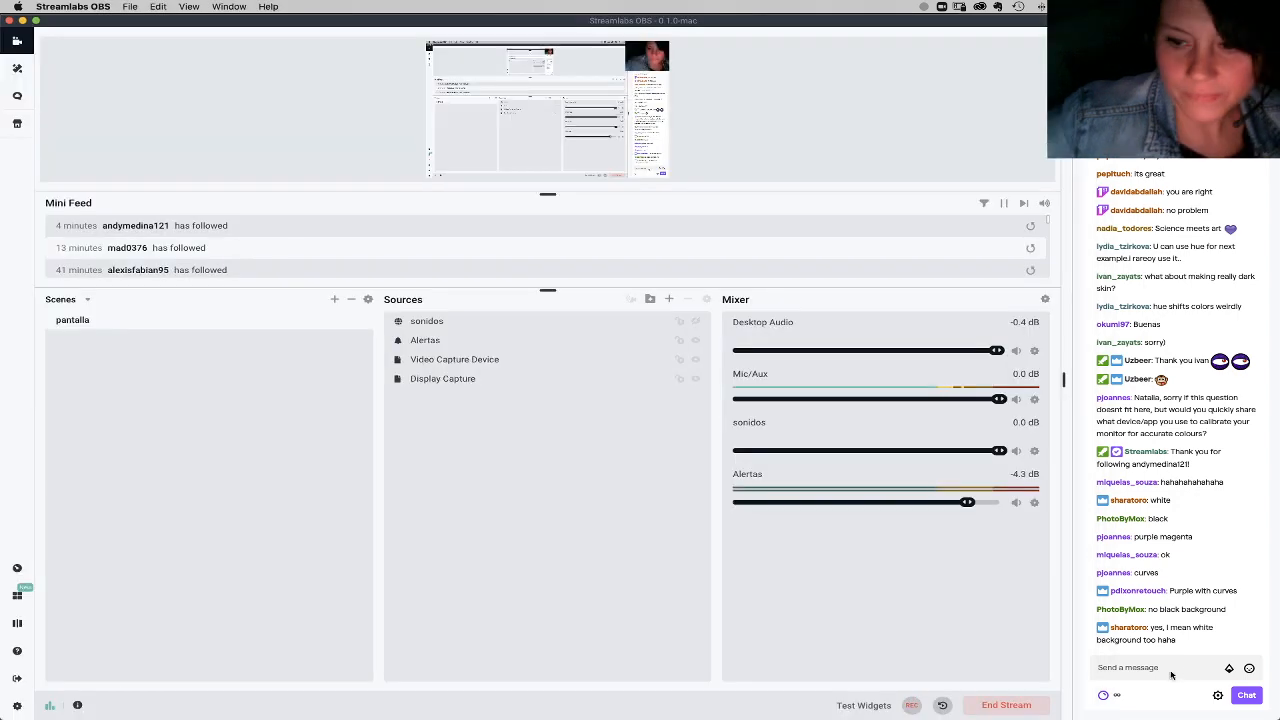
key(super+v)
key(Return)
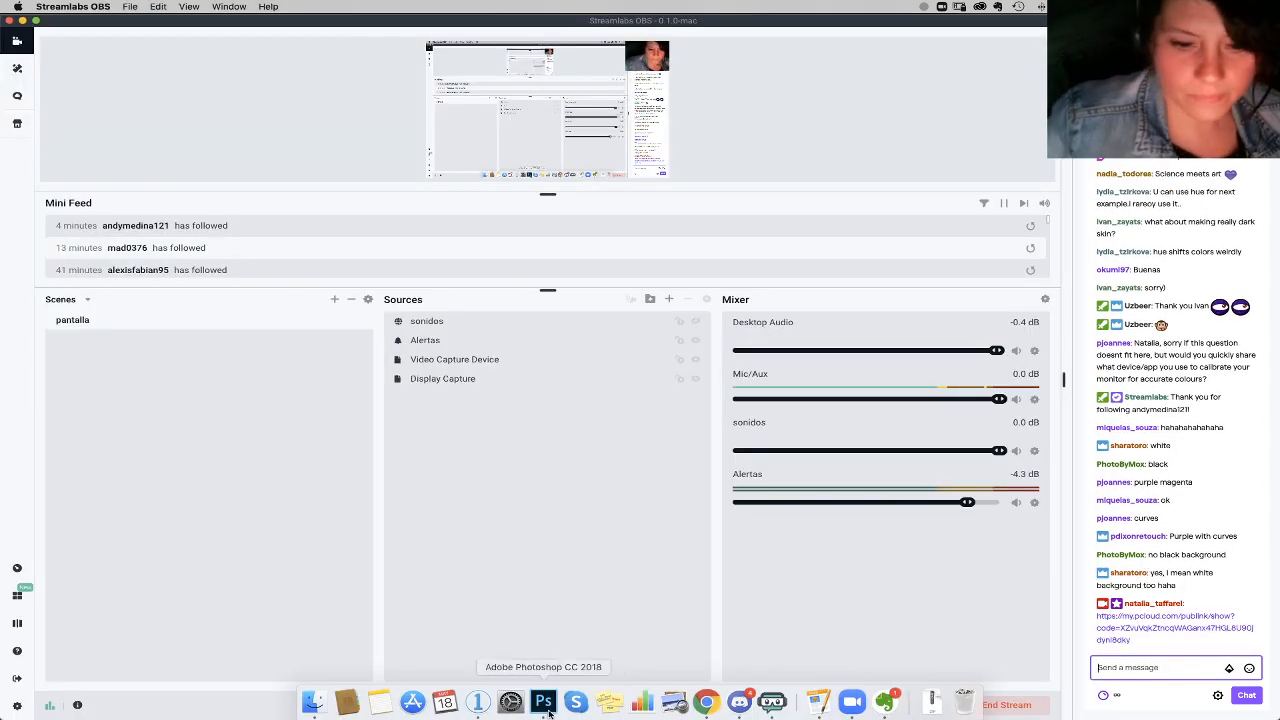
click(543, 714)
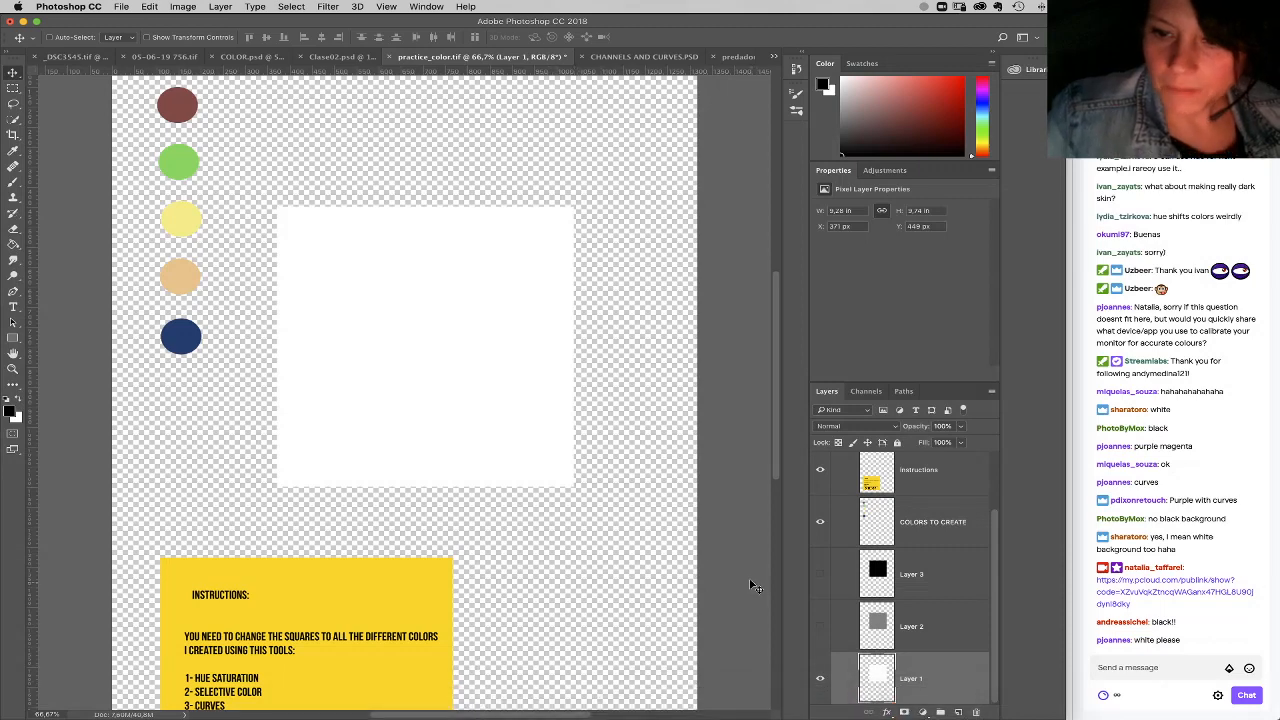
Step: Add a Curves adjustment clipped to Layer 1 and lower the Green curve's white point to about a quarter, turning the square magenta
click(924, 712)
click(936, 548)
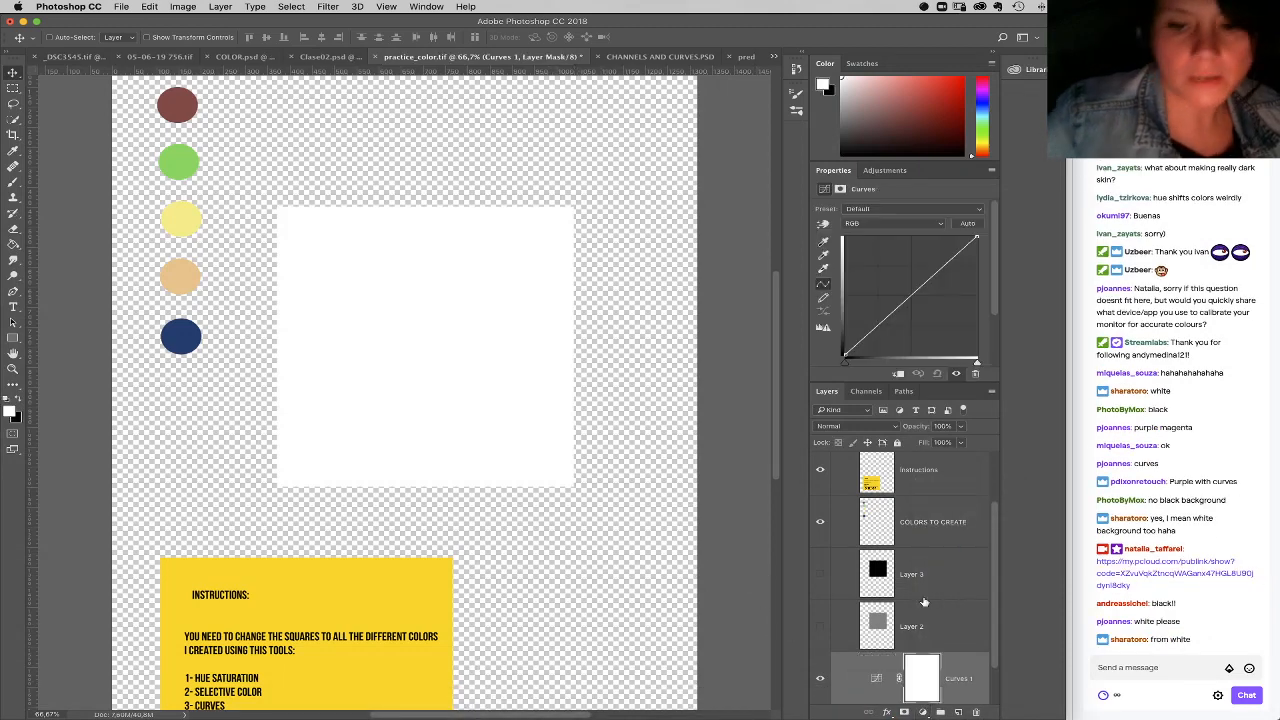
click(900, 374)
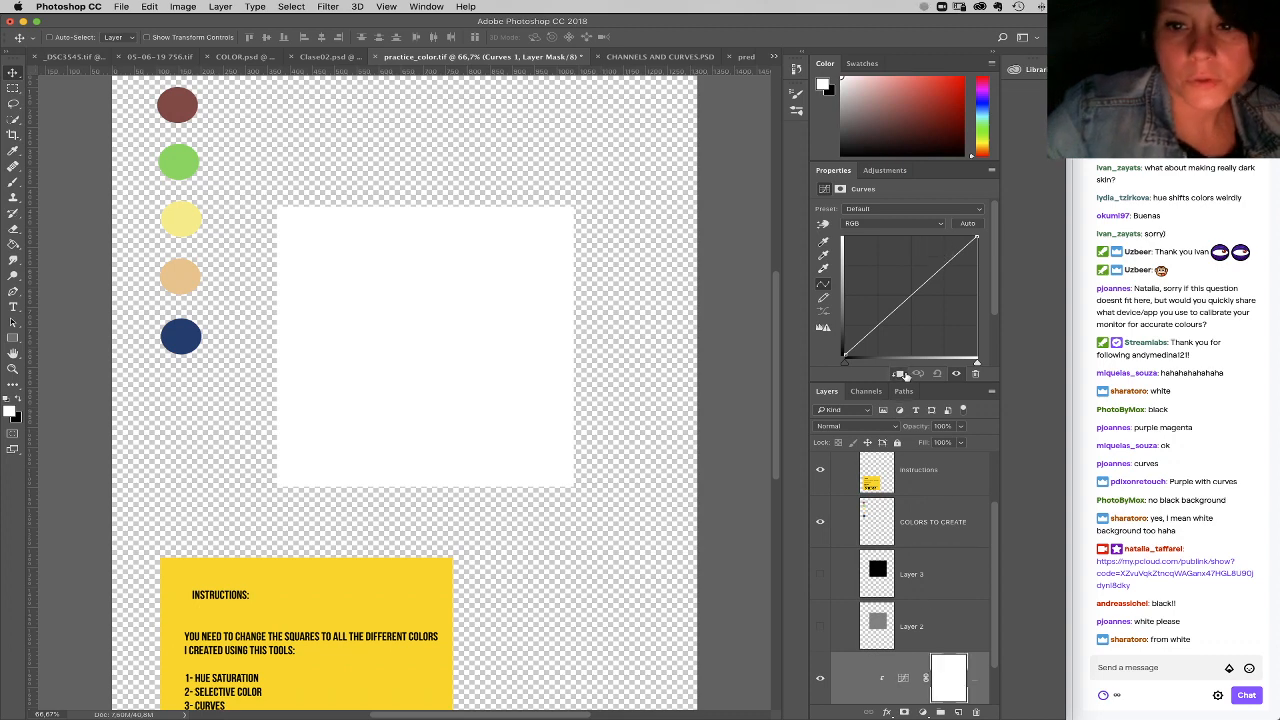
click(900, 223)
click(908, 248)
drag(977, 239, 990, 336)
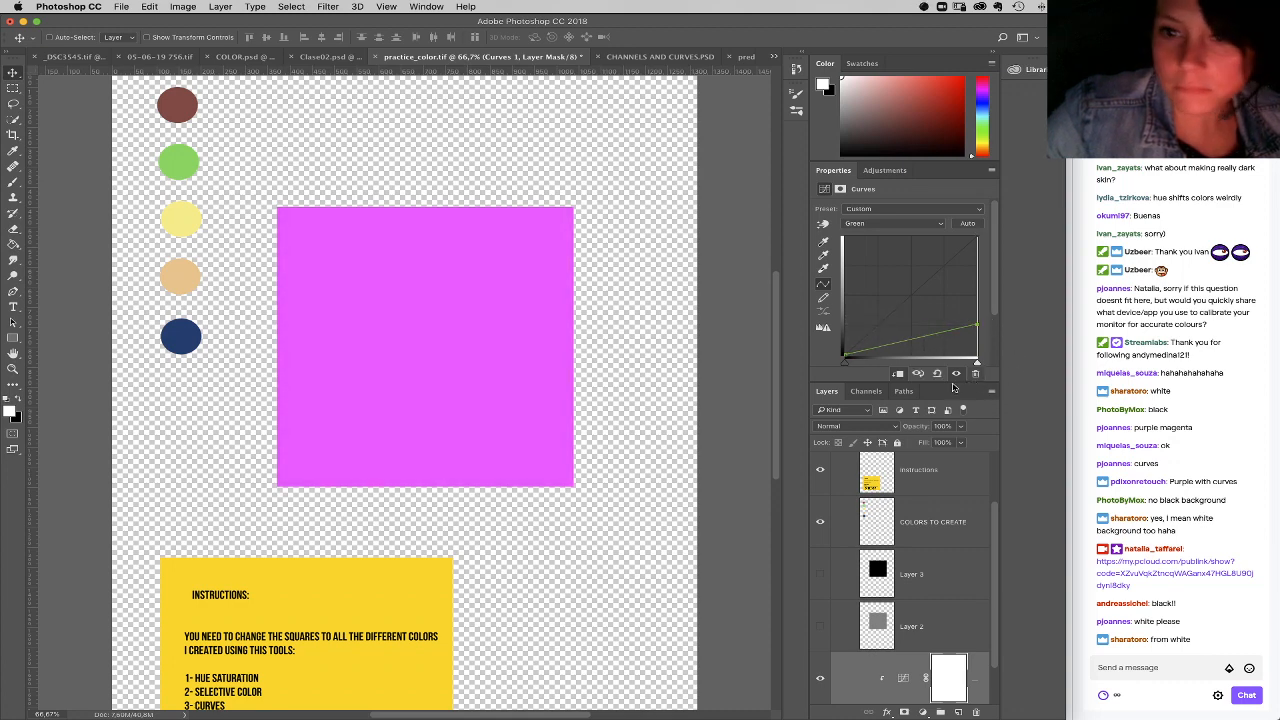
Step: Lower the Red curve's white point to about three quarters, shifting the magenta square to purple
click(898, 223)
click(890, 211)
drag(981, 259, 985, 278)
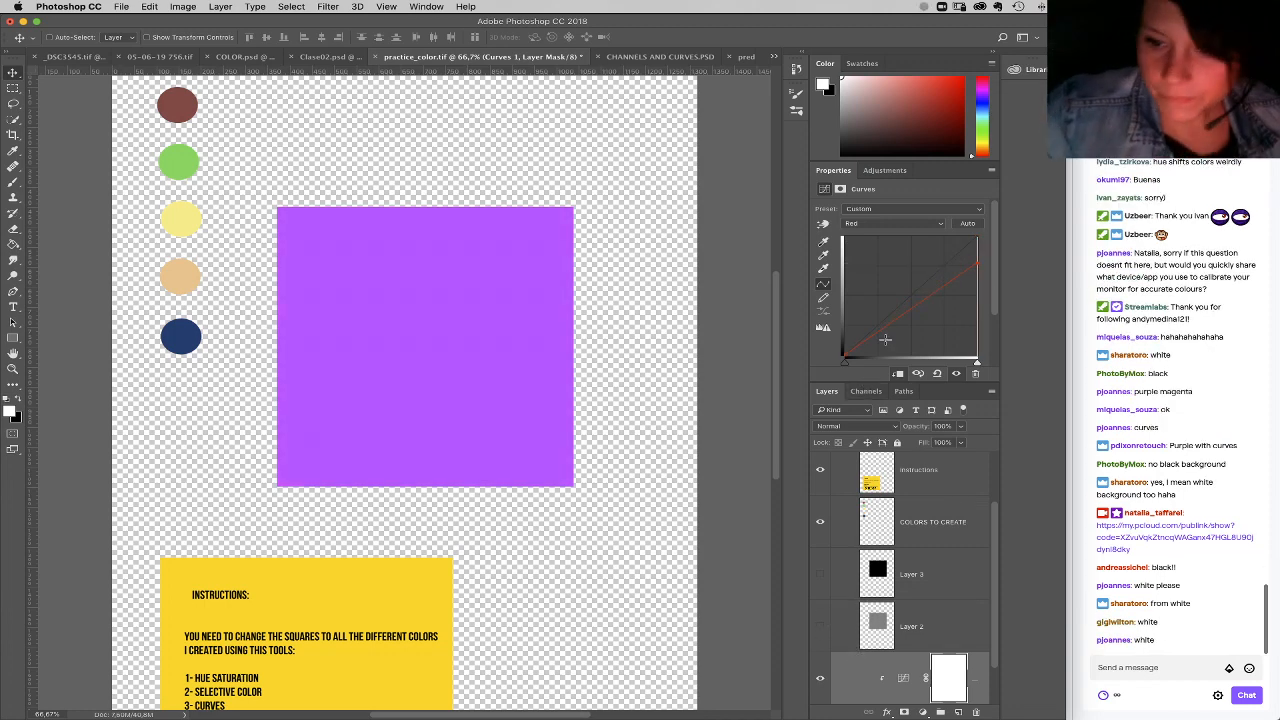
Step: Darken and mute the purple by lowering the RGB curve's white point to about half and raising its black point to about a quarter
click(900, 223)
click(903, 214)
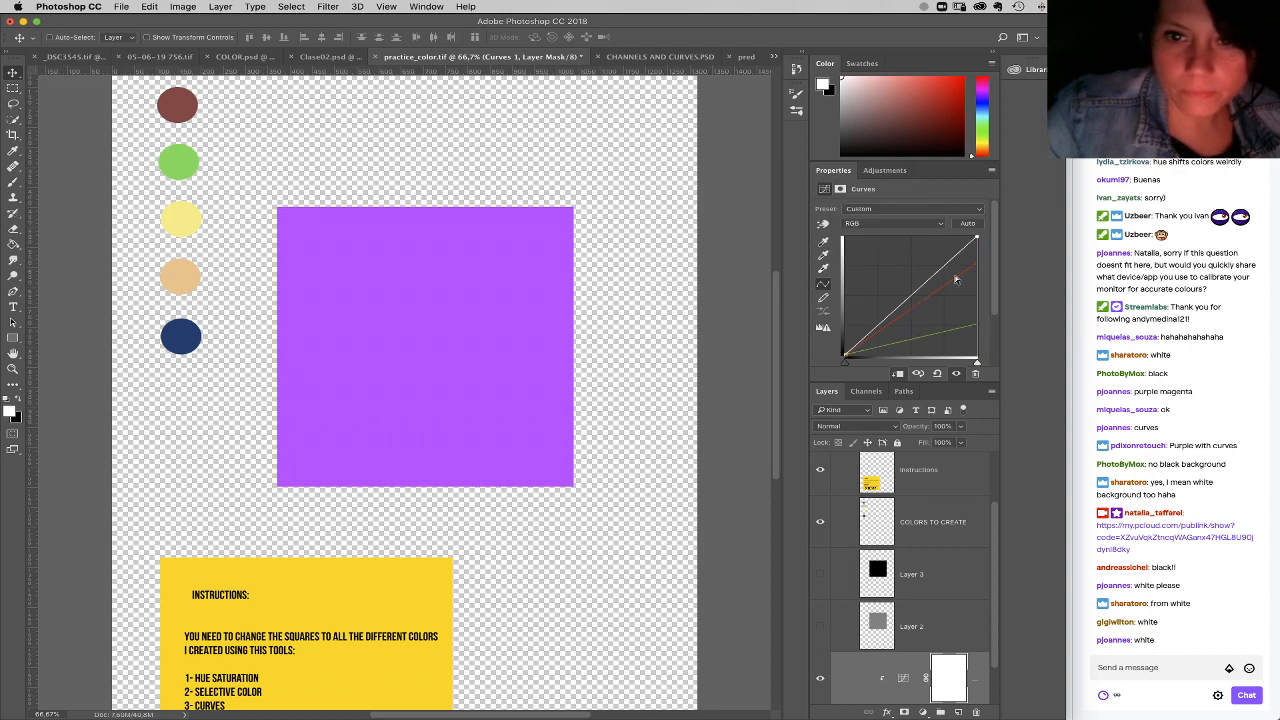
mouse_move(907, 308)
mouse_down()
mouse_move(926, 296)
mouse_move(905, 300)
mouse_up()
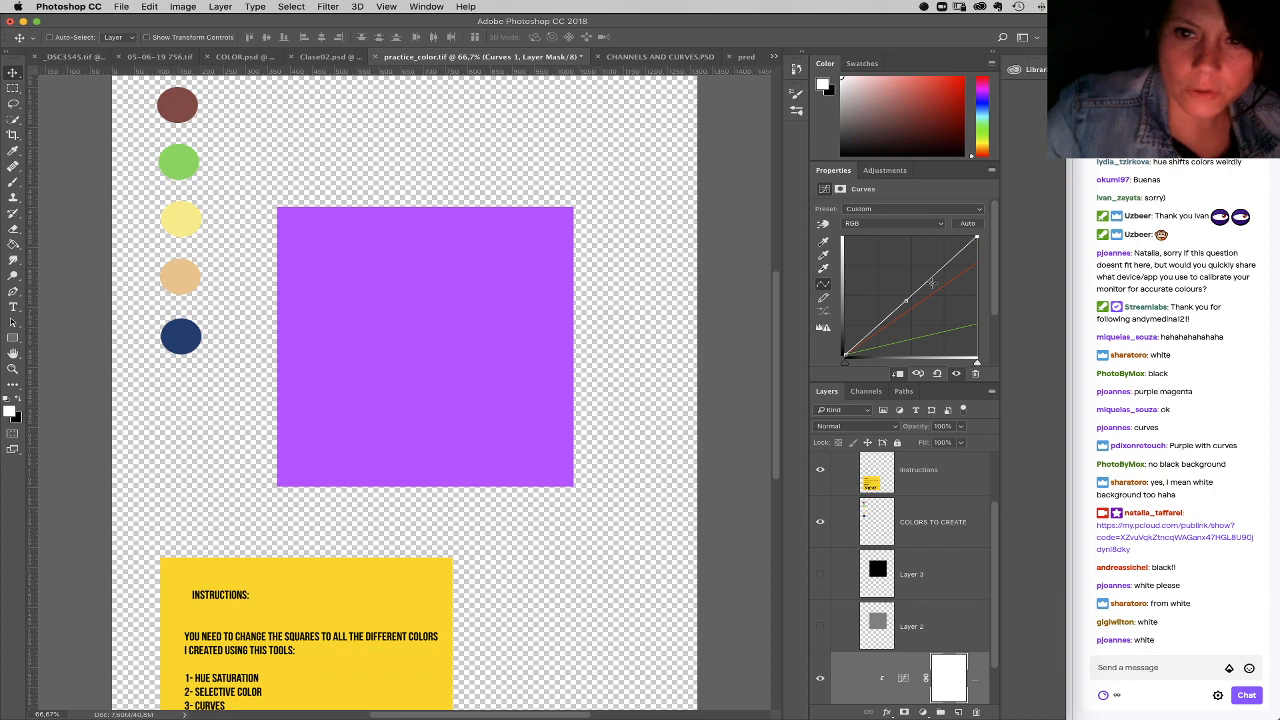
drag(906, 300, 976, 298)
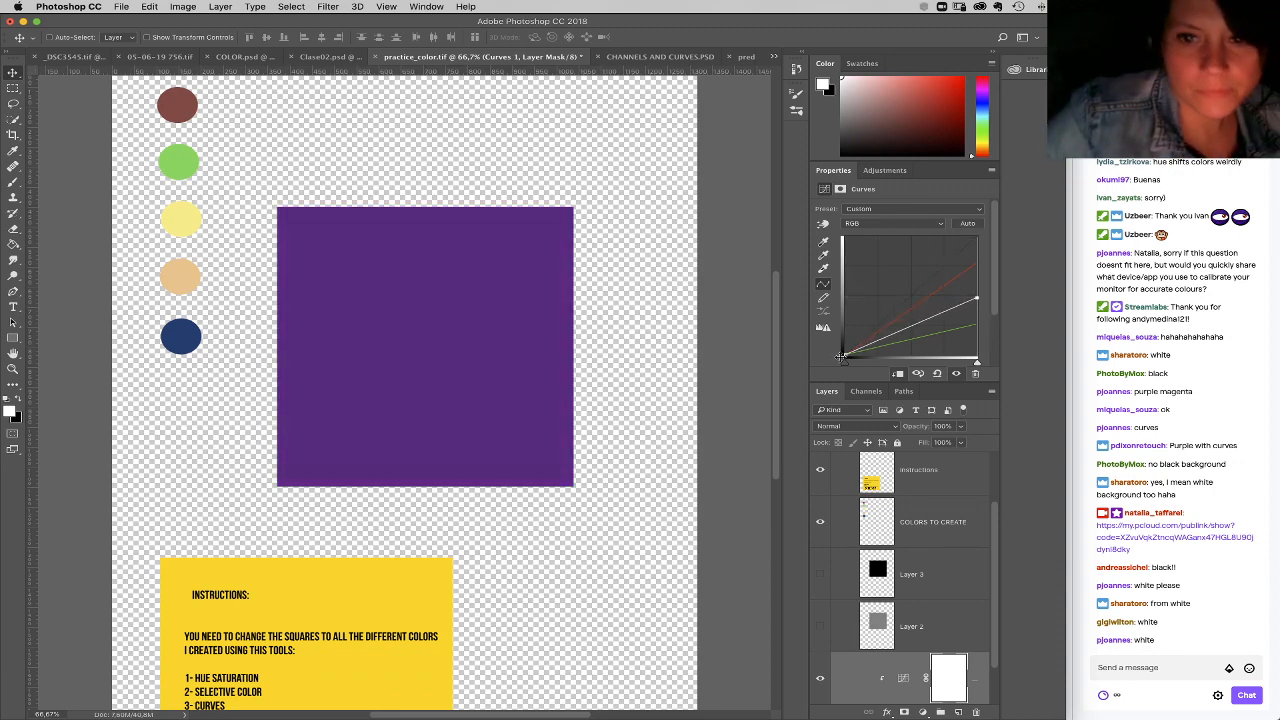
drag(845, 355, 837, 326)
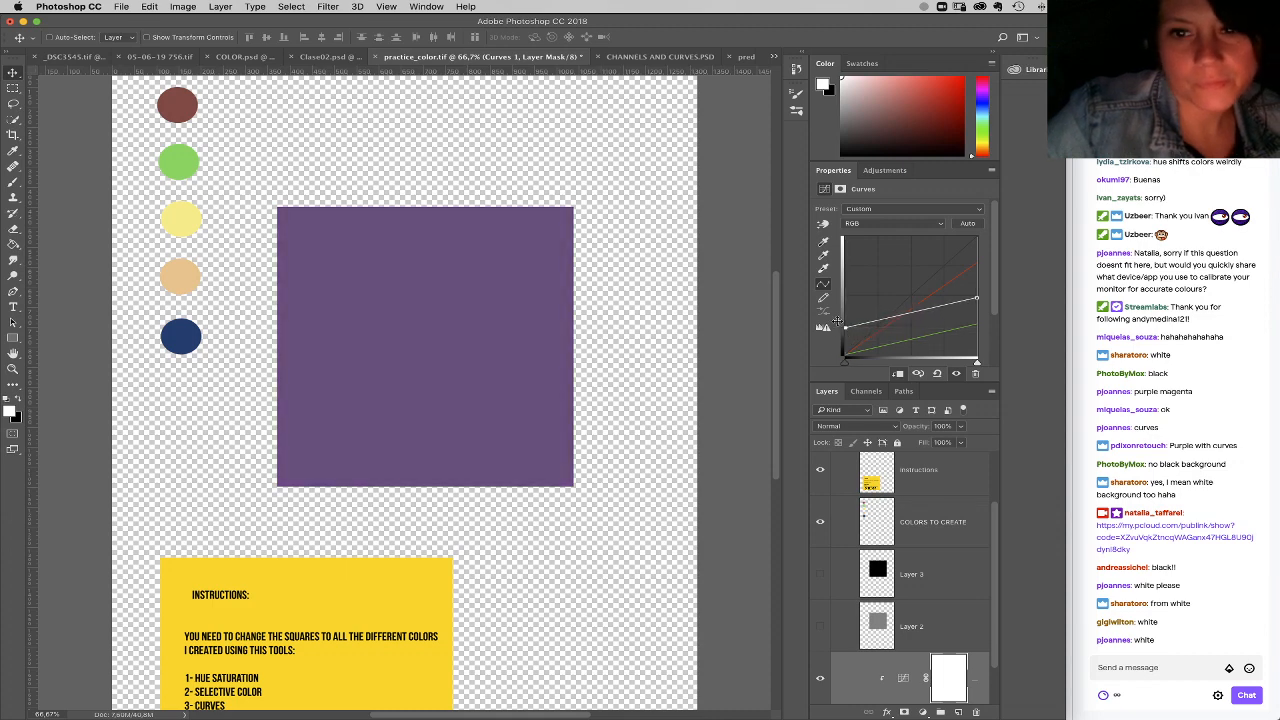
Step: Raise the Red curve's black point and white point slightly and bend its midtones upward
click(912, 225)
click(912, 237)
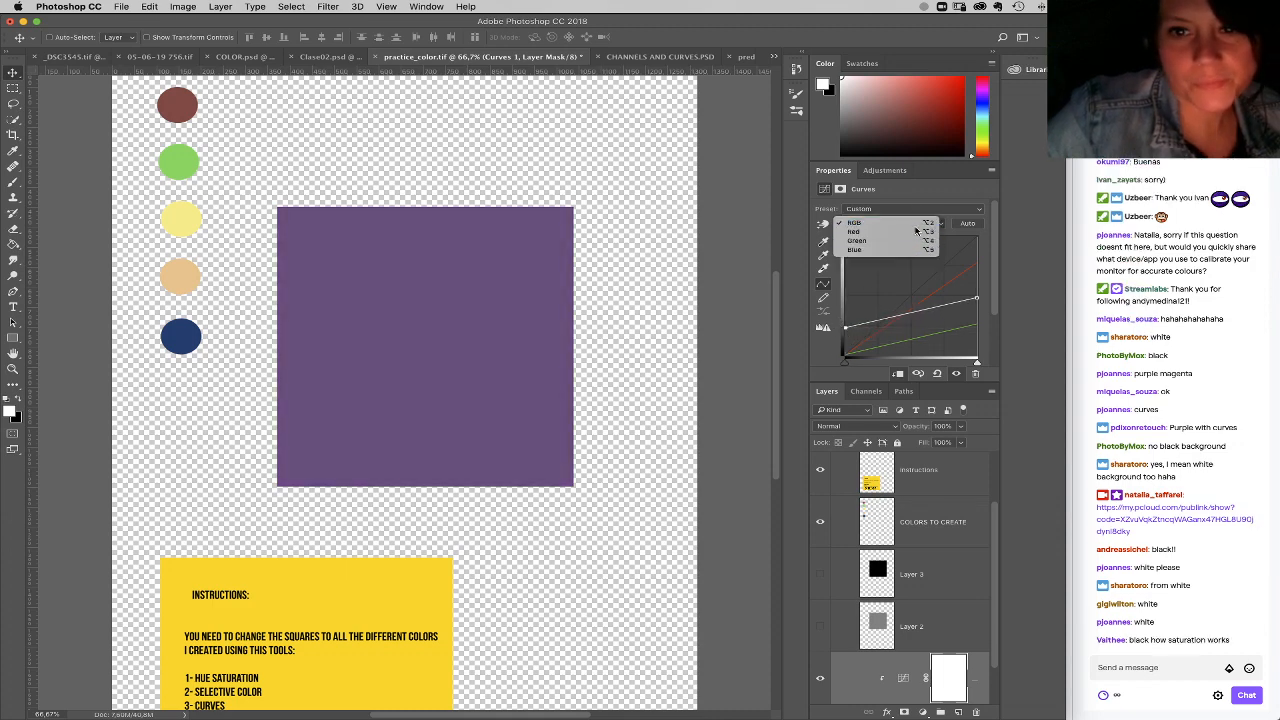
drag(845, 355, 845, 346)
drag(978, 263, 977, 258)
drag(900, 307, 898, 291)
Step: Raise the Green curve's white point to about two thirds, desaturating the square to a greyish purple
click(912, 224)
click(912, 236)
drag(980, 320, 977, 307)
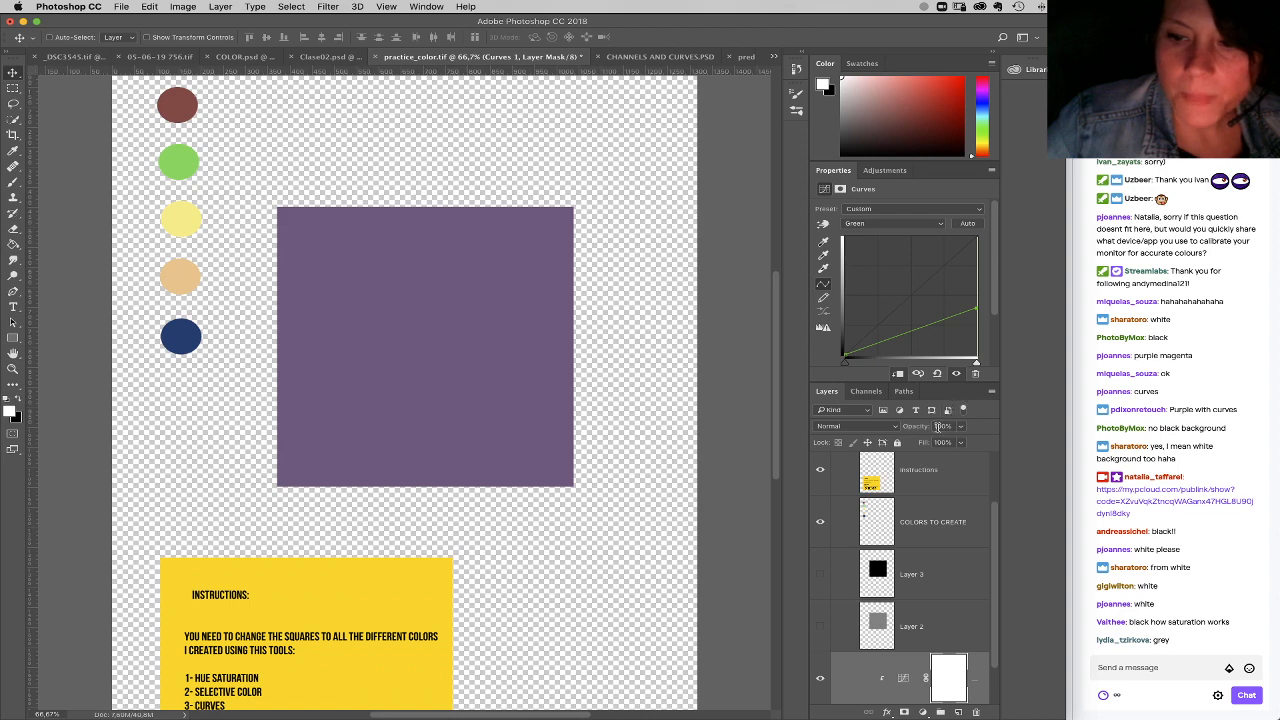
drag(980, 311, 973, 290)
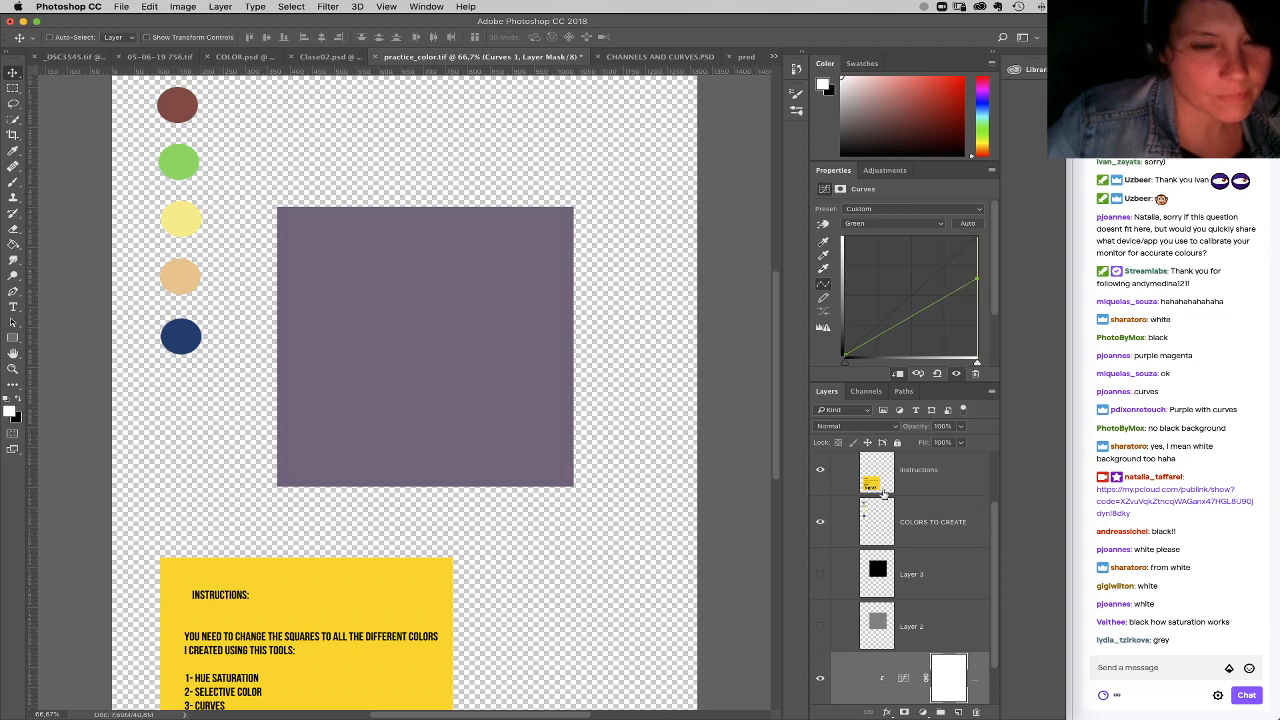
Step: Raise the Red curve's white point almost to maximum and lift its midtones a little further
click(893, 223)
click(896, 220)
key(alt+3)
drag(977, 250, 972, 248)
drag(898, 290, 895, 285)
Step: Lower the Blue curve's white point slightly, and delete the clipped Curves adjustment above Layer 1
click(918, 224)
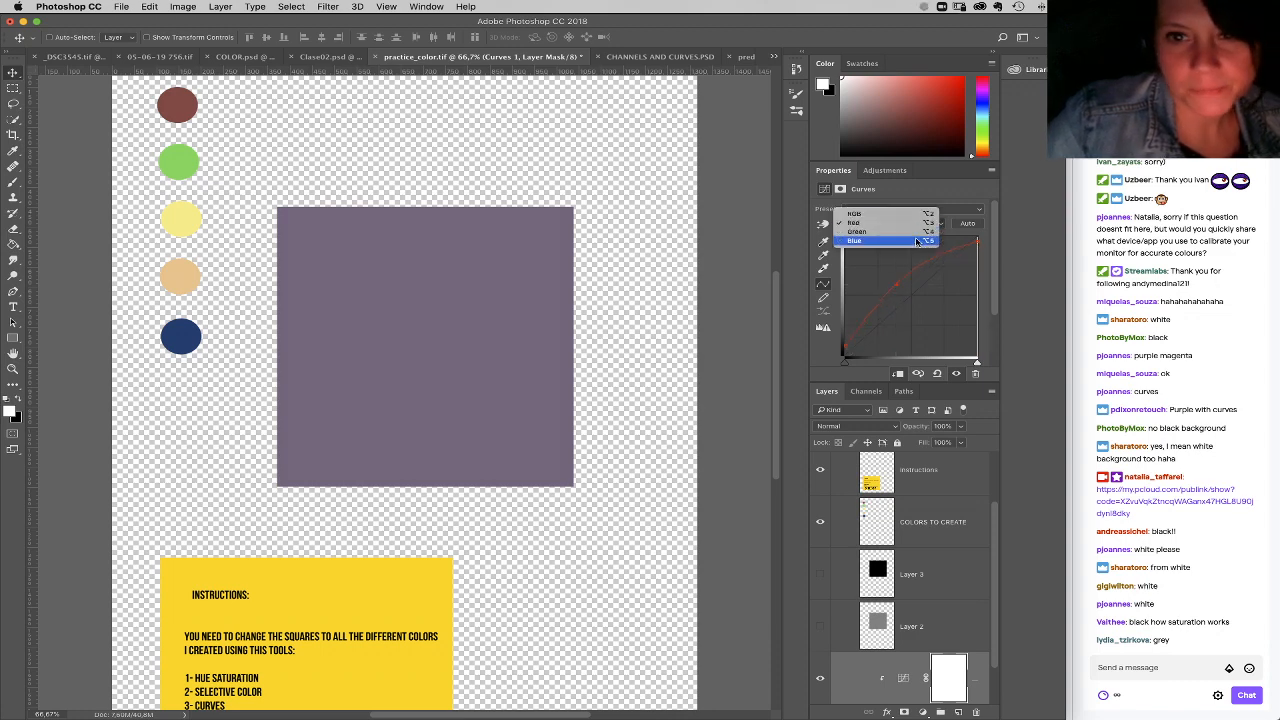
click(920, 250)
drag(977, 239, 977, 242)
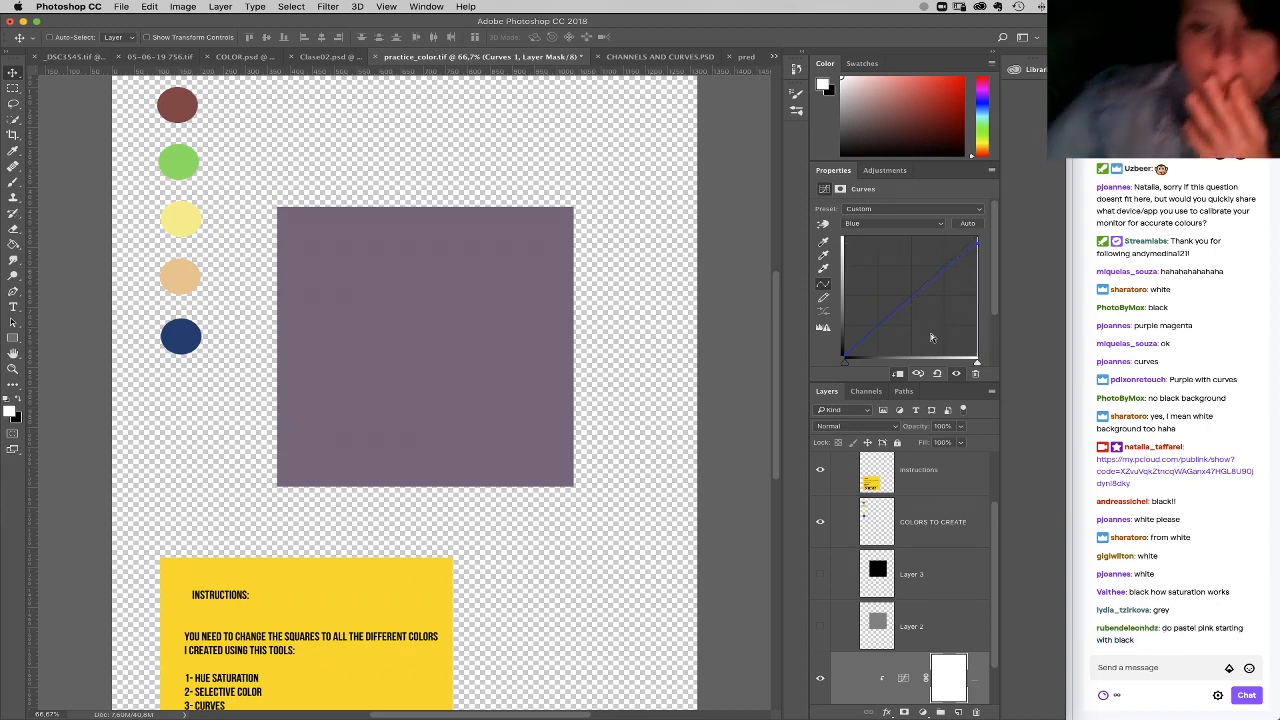
drag(970, 685, 977, 711)
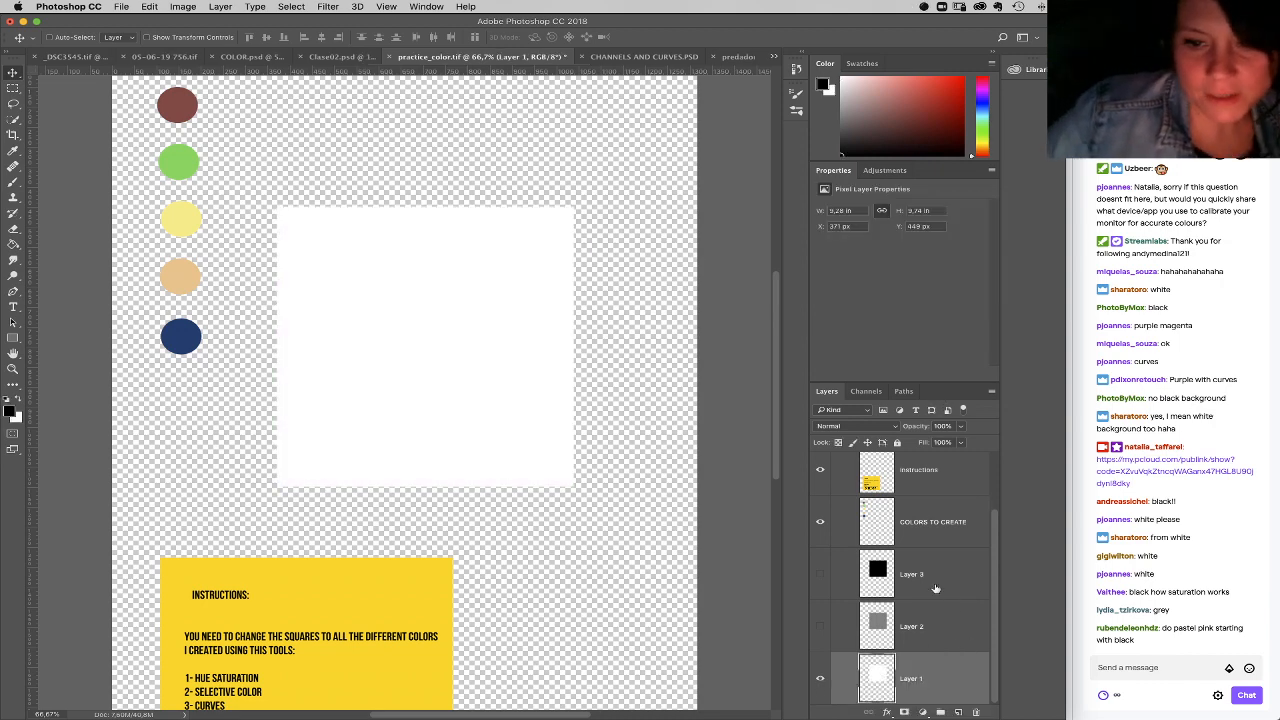
Step: Show the black square on Layer 3, add a Curves adjustment above it, and raise the Red curve's black point to about three quarters
click(932, 577)
click(820, 575)
click(922, 711)
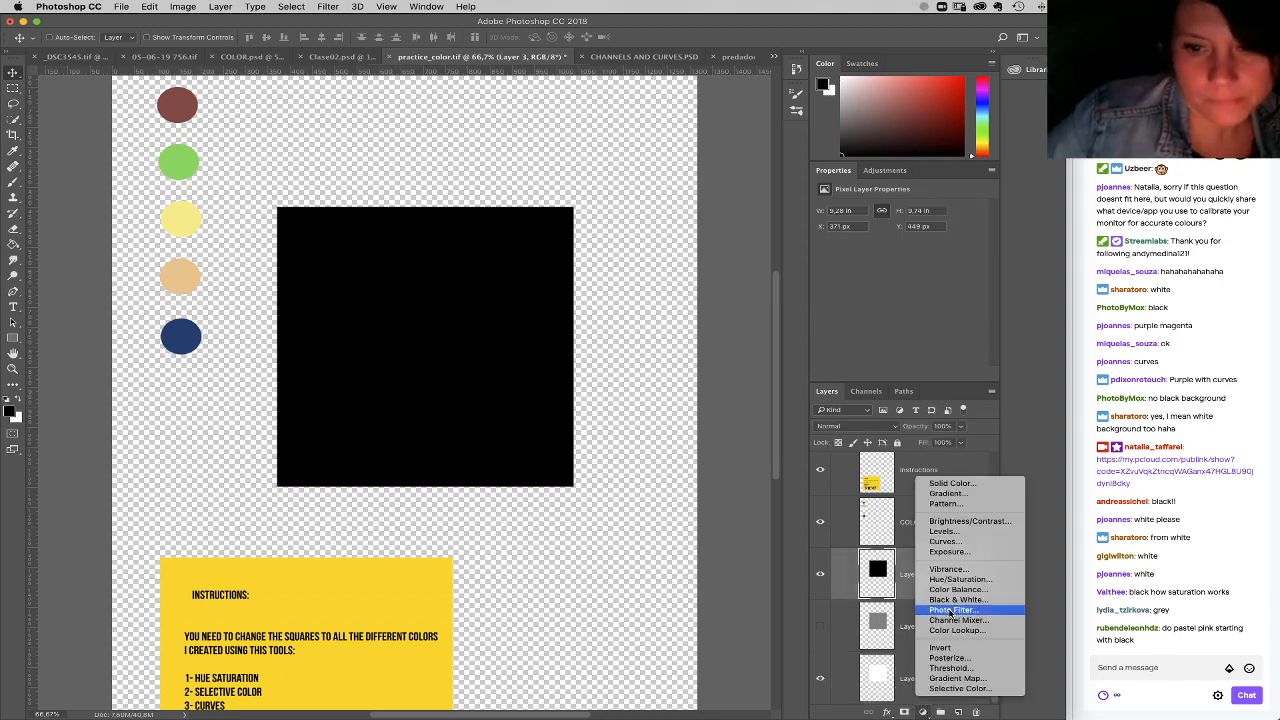
click(945, 548)
click(866, 222)
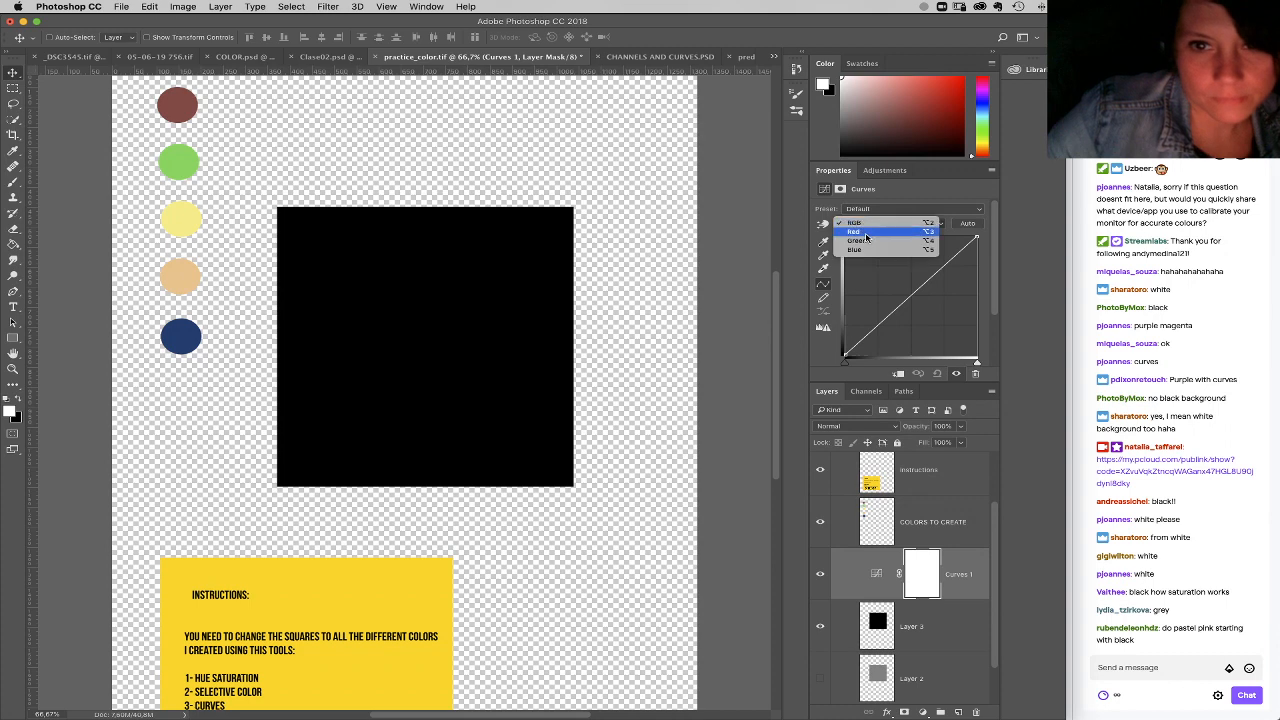
click(868, 235)
drag(845, 356, 845, 263)
Step: Raise the RGB curve's black point to about three quarters, lightening the red square to pale pink
click(860, 223)
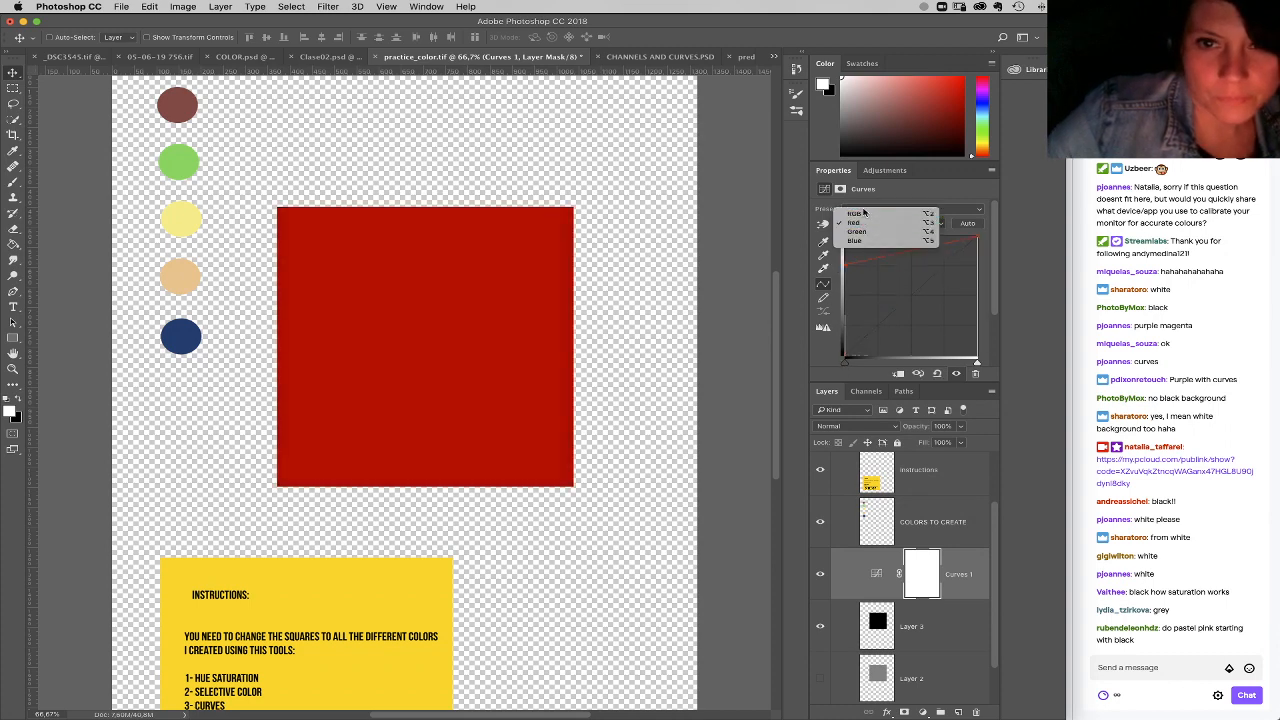
click(860, 211)
drag(845, 356, 845, 283)
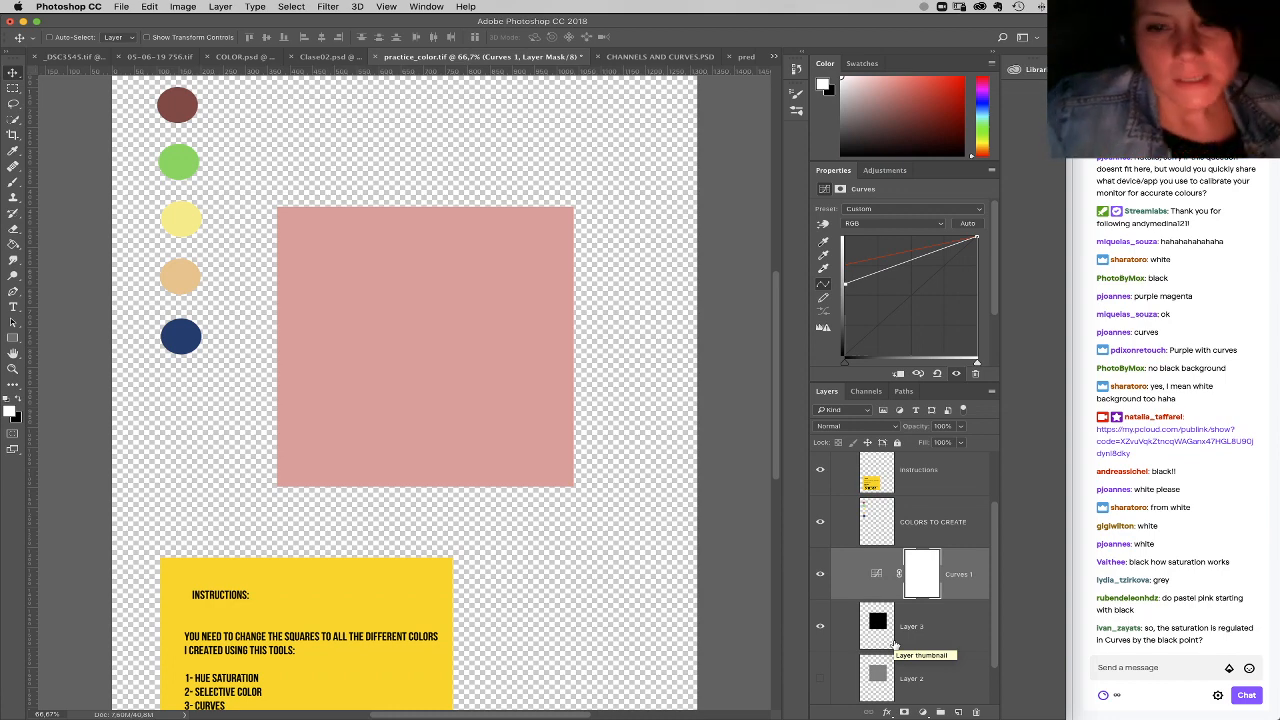
drag(845, 283, 848, 262)
Step: Raise the Blue curve's black point to about a quarter, cooling the square to pastel pink
click(855, 224)
click(856, 241)
click(856, 225)
click(854, 231)
drag(845, 356, 844, 330)
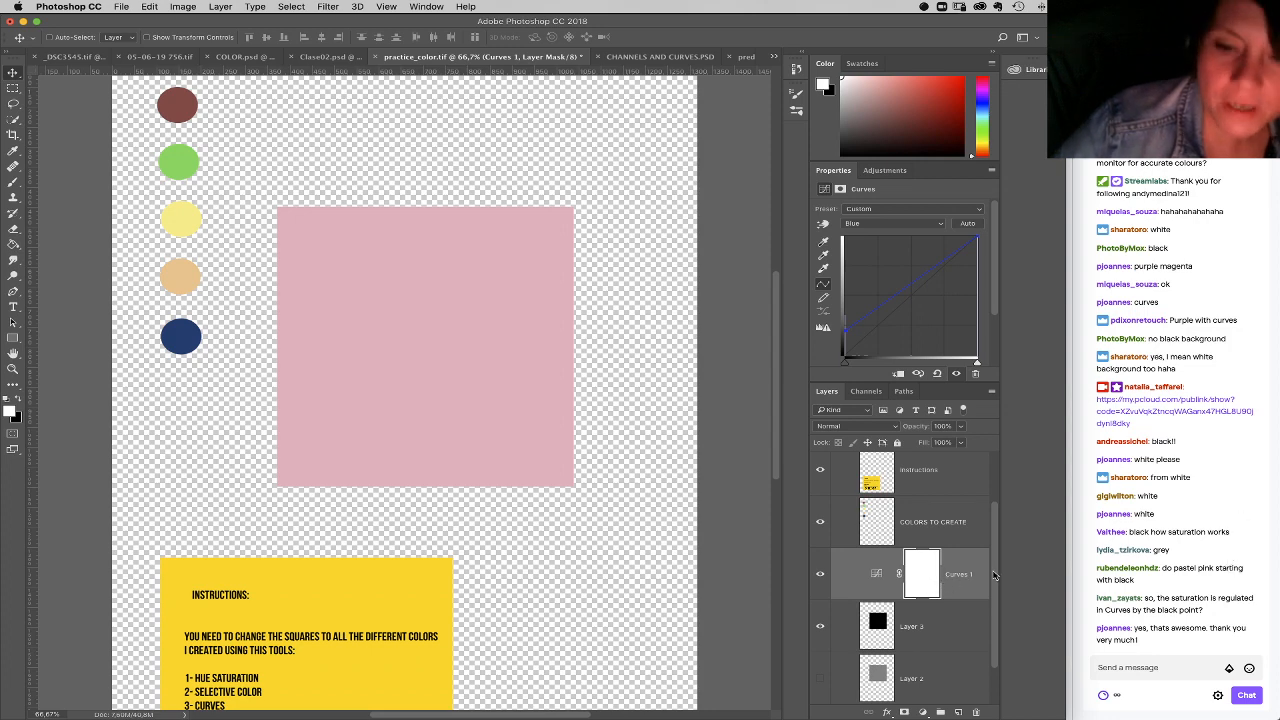
Step: In CHANNELS AND CURVES.PSD, align the ADDITIVE group's blue, red and green circles on their horizontal and vertical centers
click(655, 57)
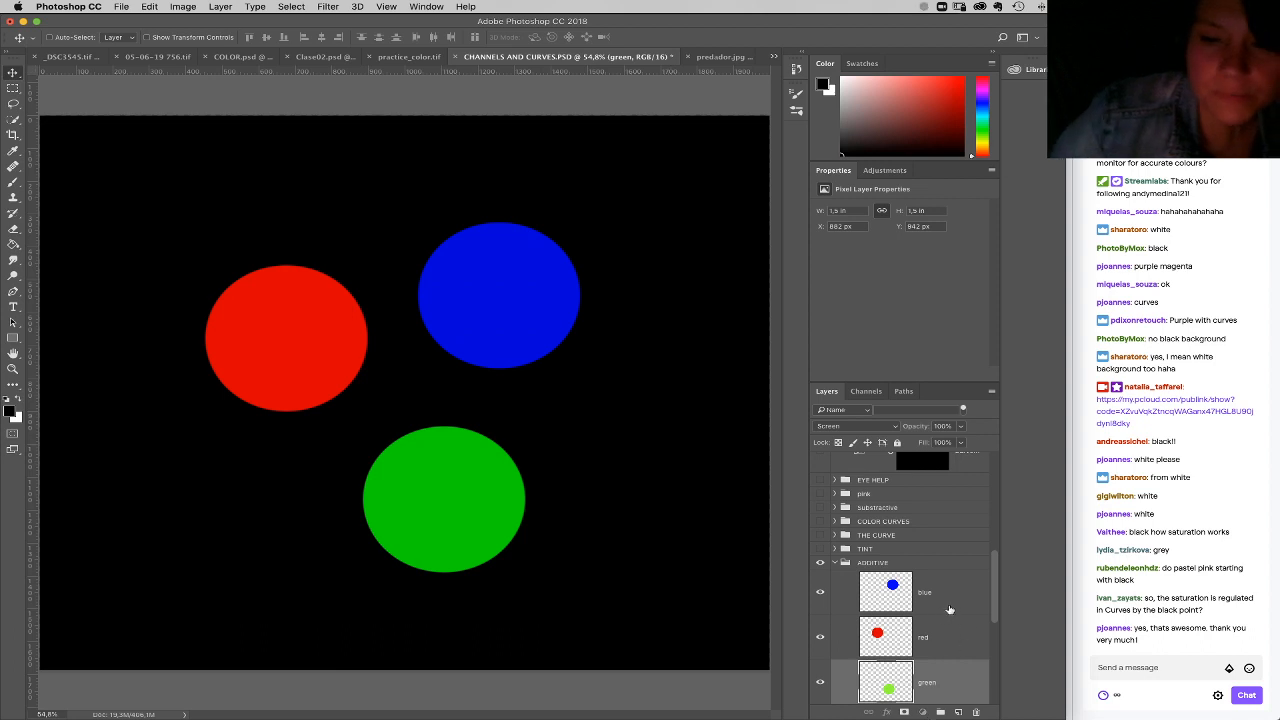
shift+click(920, 590)
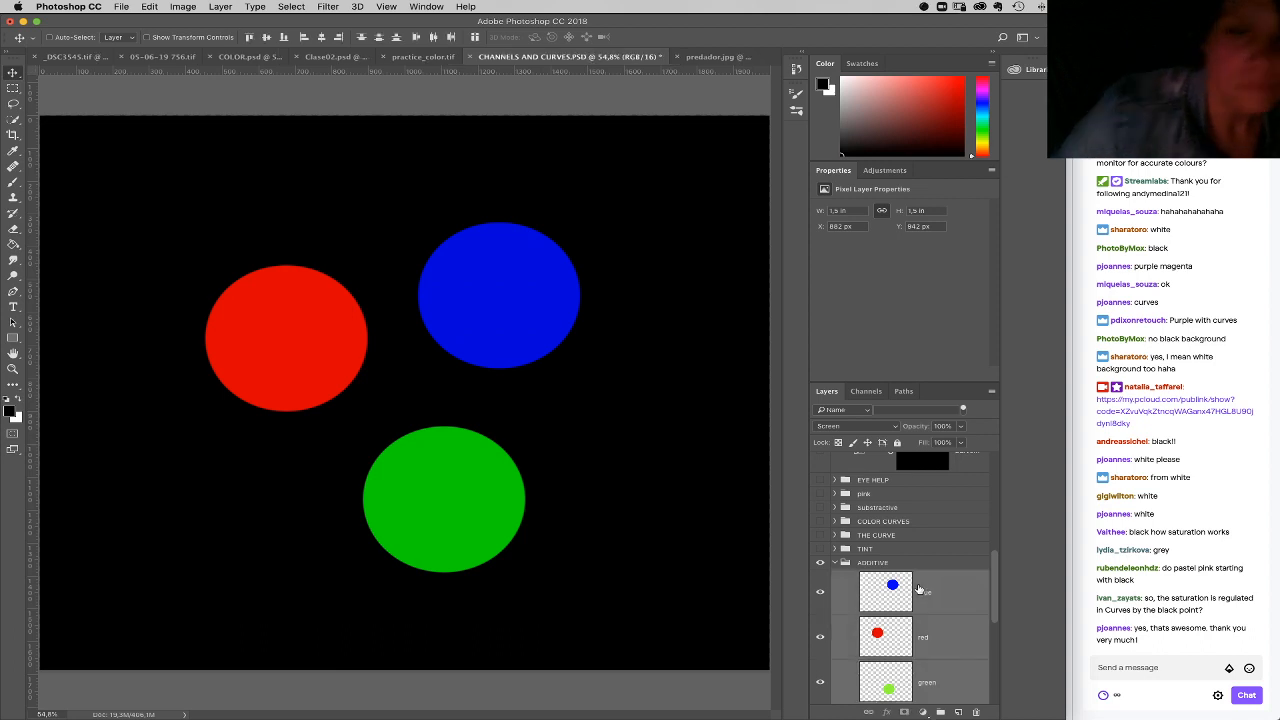
click(321, 37)
click(266, 37)
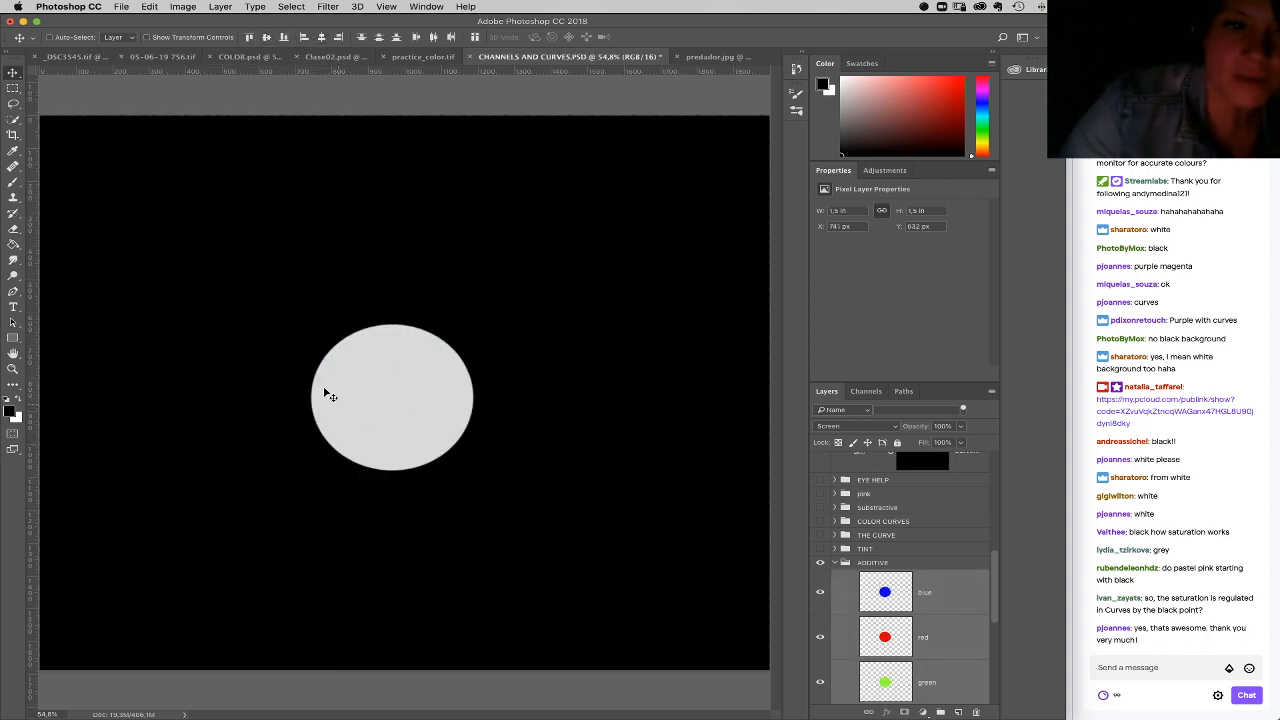
Step: Lower the opacity of the blue, red and green layers together to 82%, darkening the overlapping circles to grey
click(929, 605)
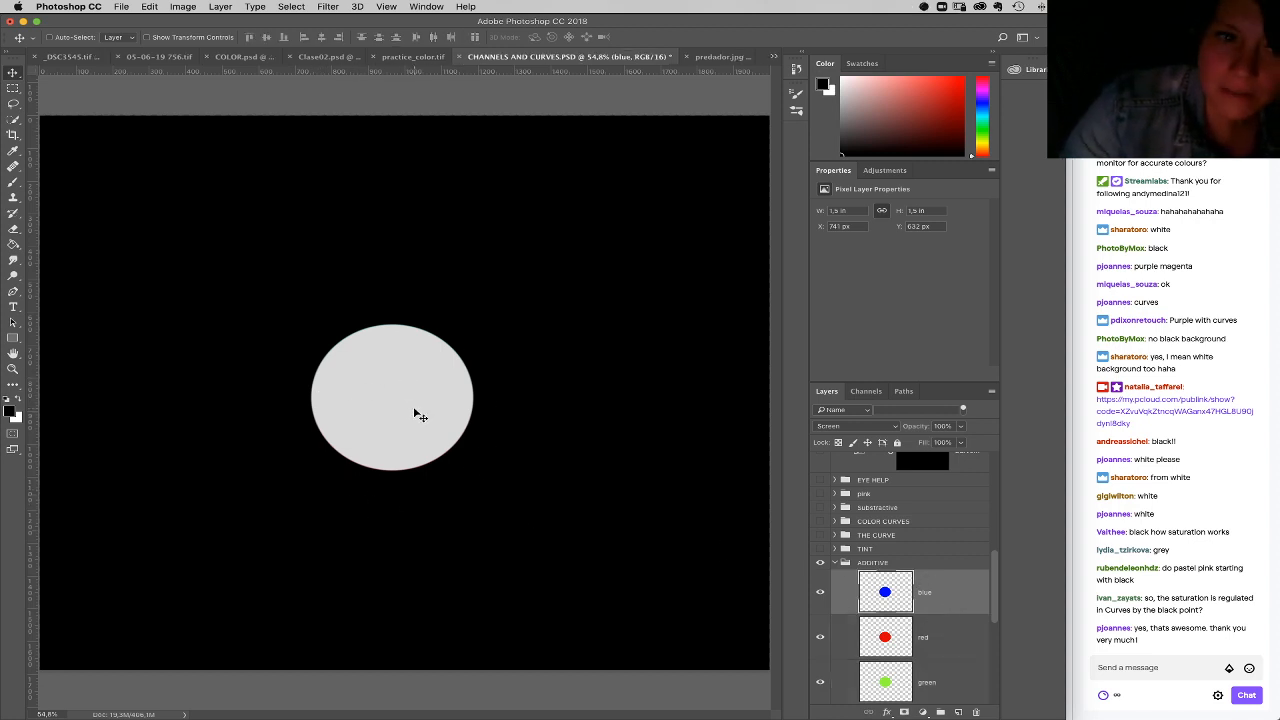
shift+click(937, 688)
click(959, 443)
drag(958, 444, 948, 443)
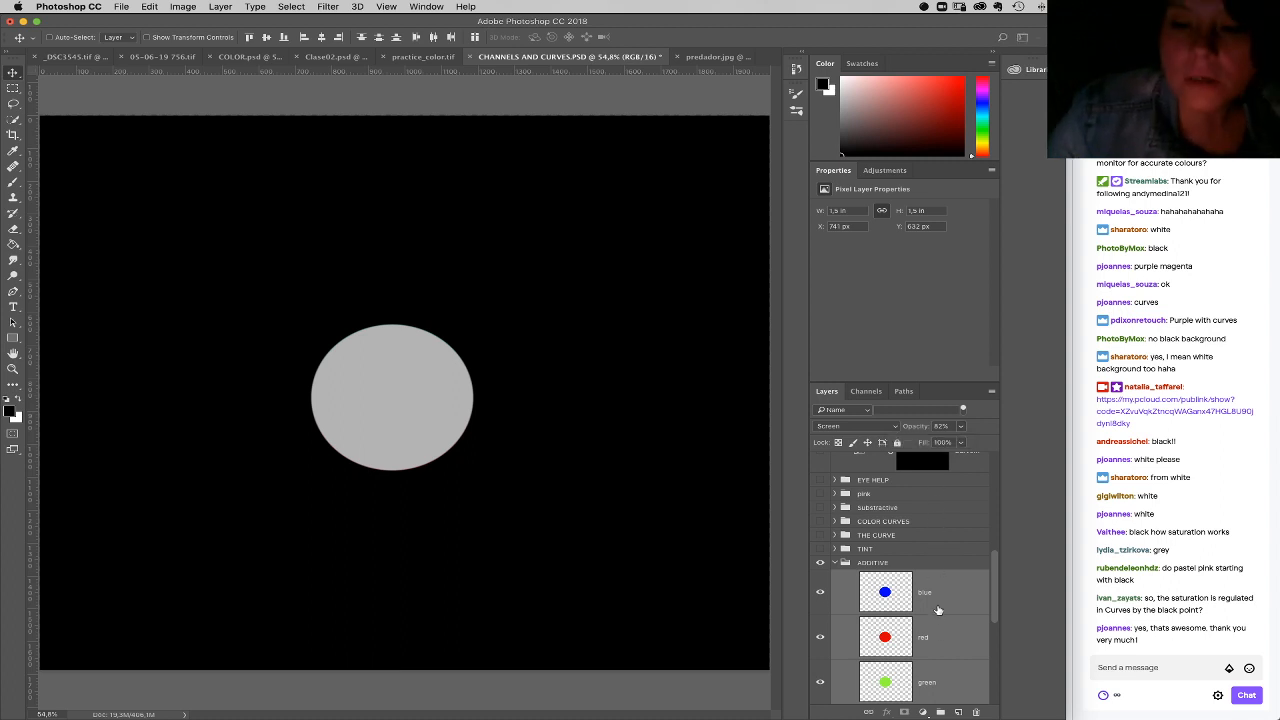
Step: Raise the blue layer's opacity to 96%, and rebalance the blue, red and green layers' opacities to turn the overlapping circles muted purple-blue
click(938, 612)
click(962, 427)
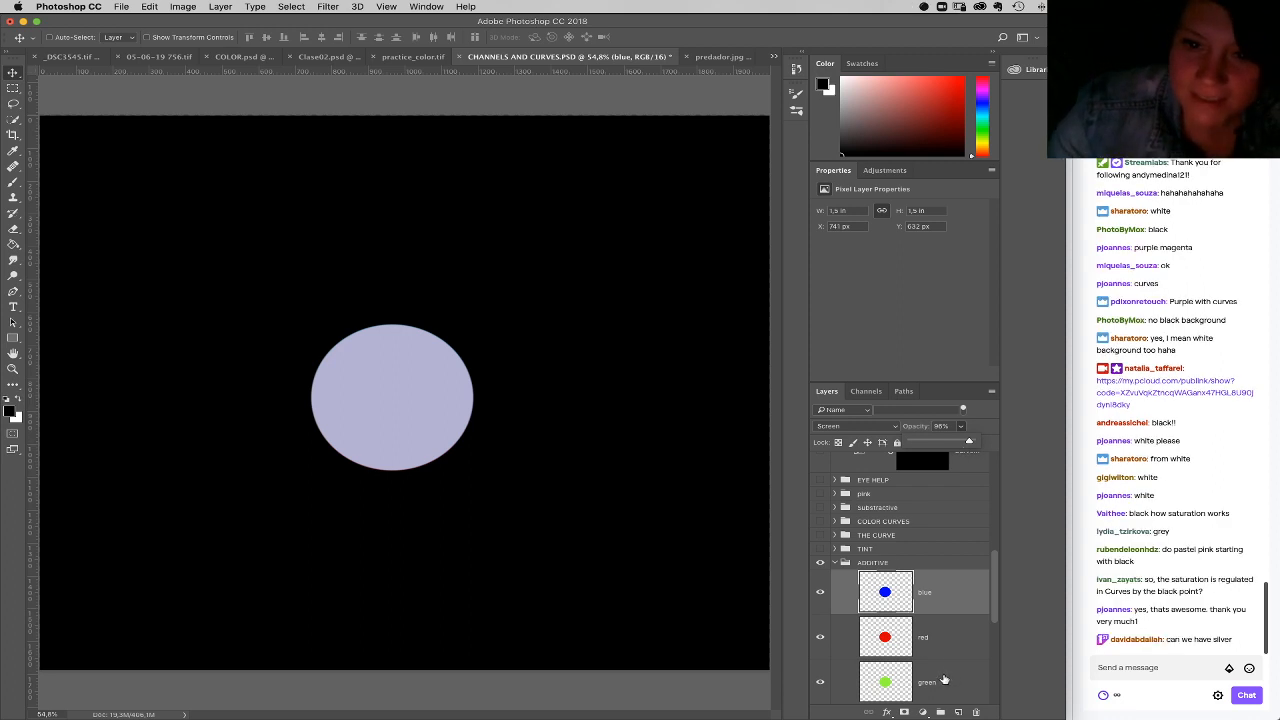
shift+click(943, 680)
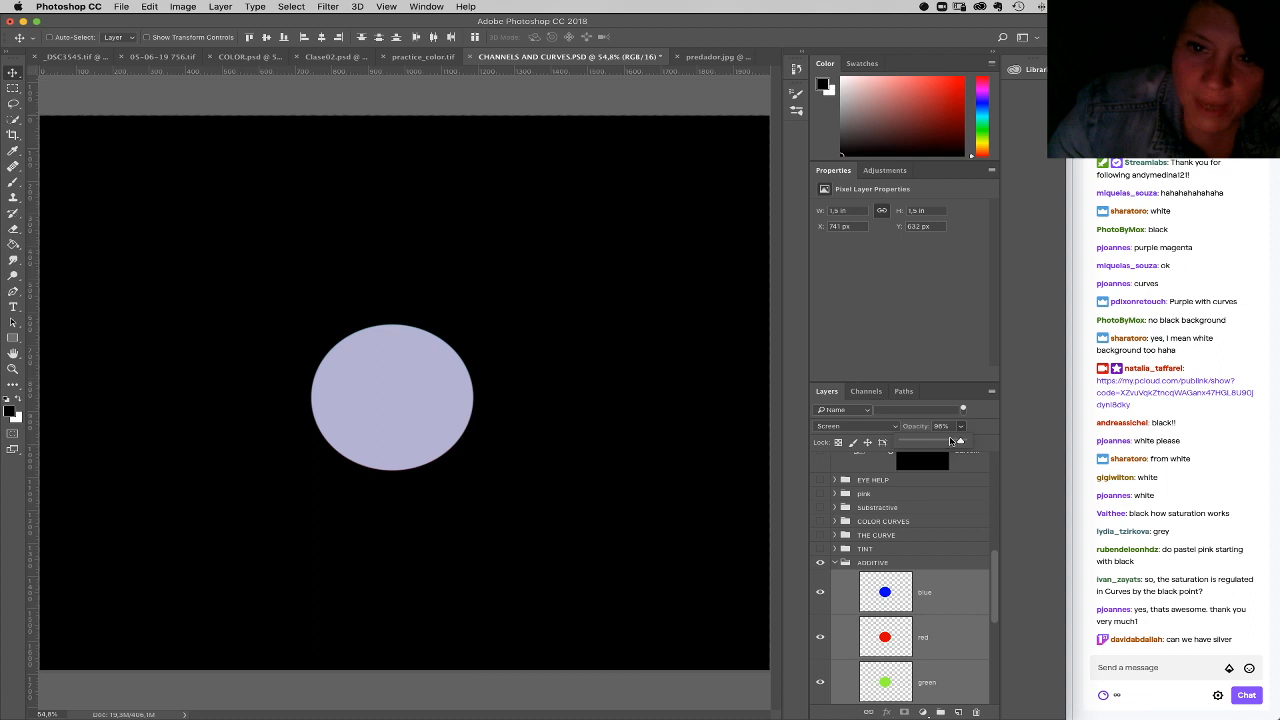
mouse_move(958, 442)
mouse_down()
mouse_move(933, 444)
mouse_move(969, 443)
mouse_up()
click(941, 598)
click(961, 428)
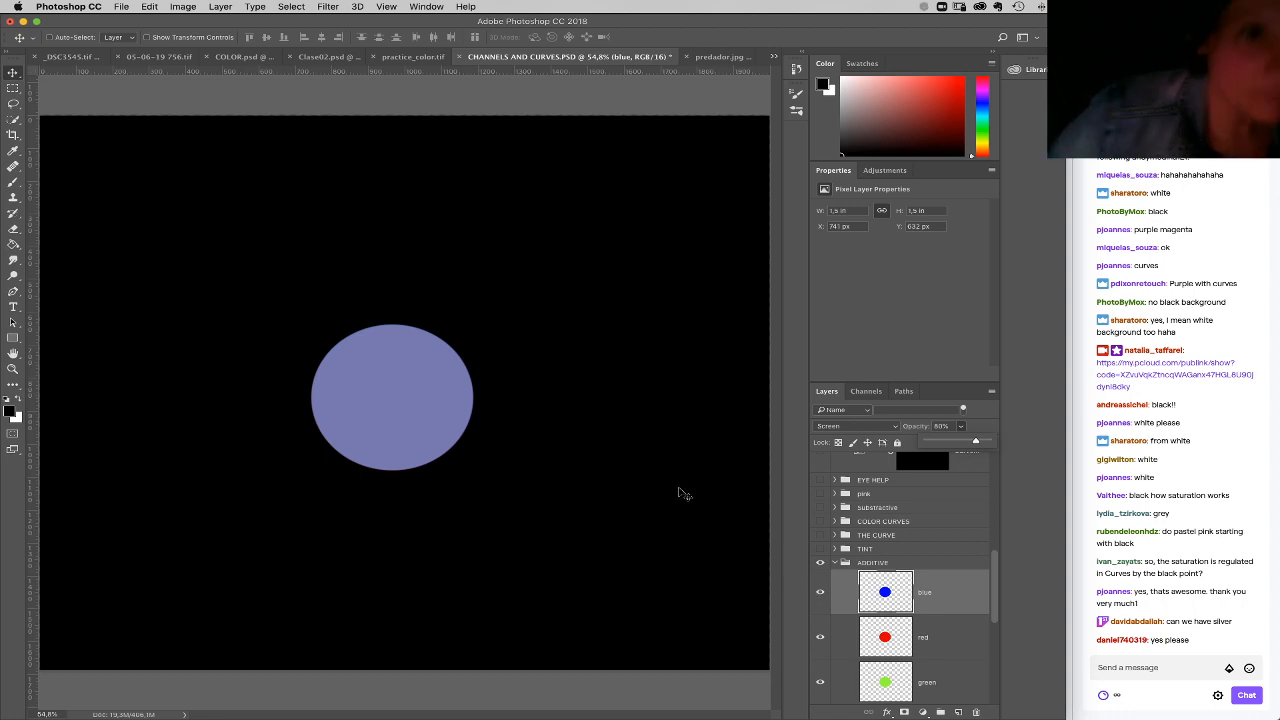
Step: Return the blue, red and green circle layers in CHANNELS AND CURVES.PSD to 100% opacity together
click(413, 56)
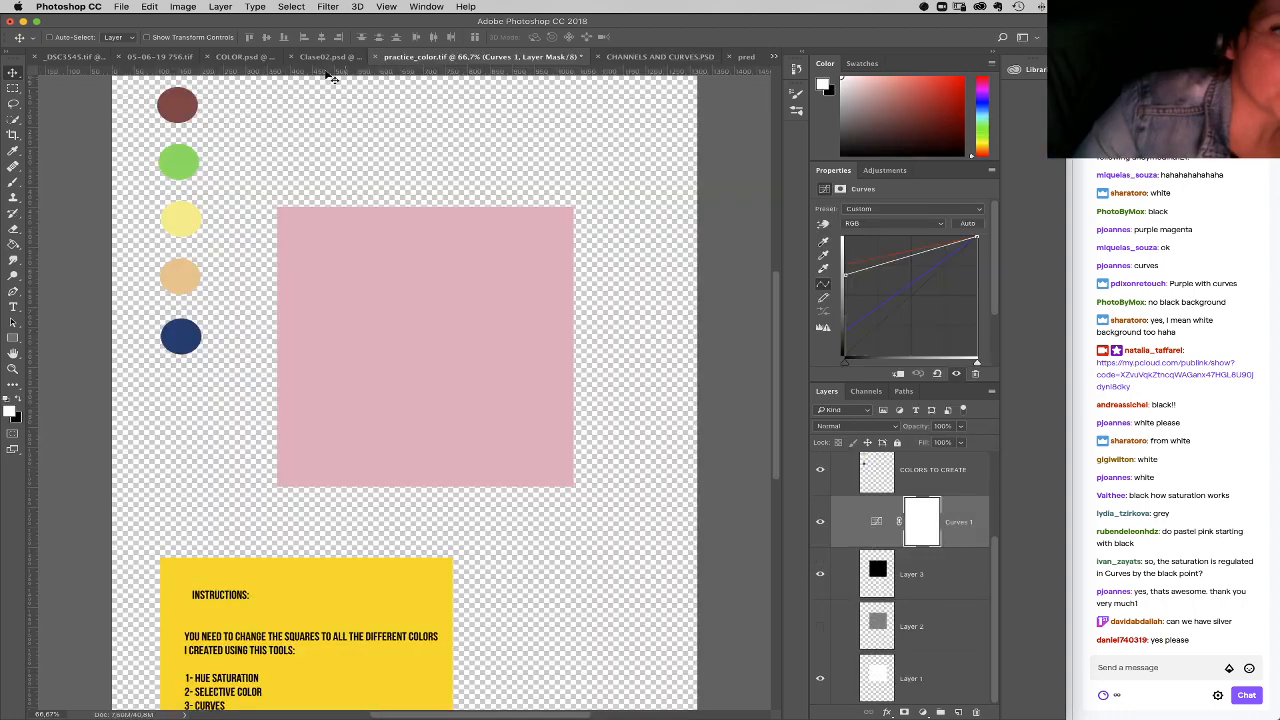
click(658, 56)
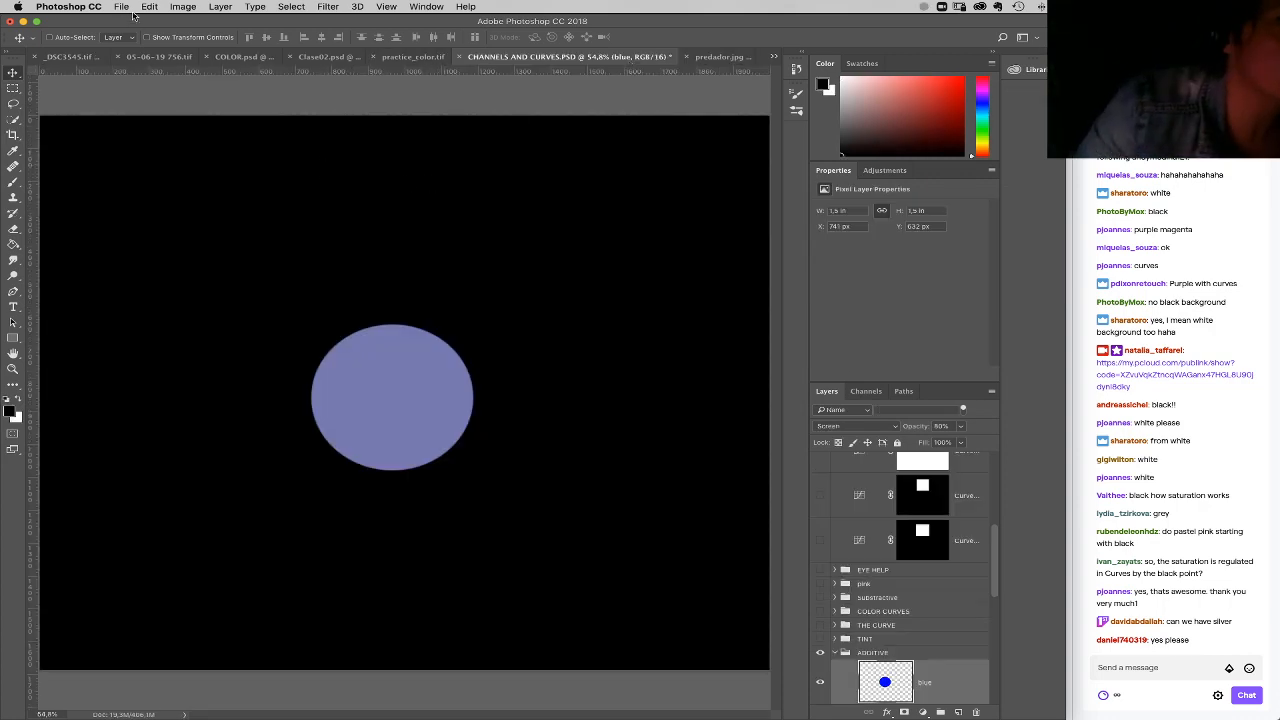
scroll(932, 640, down, 5)
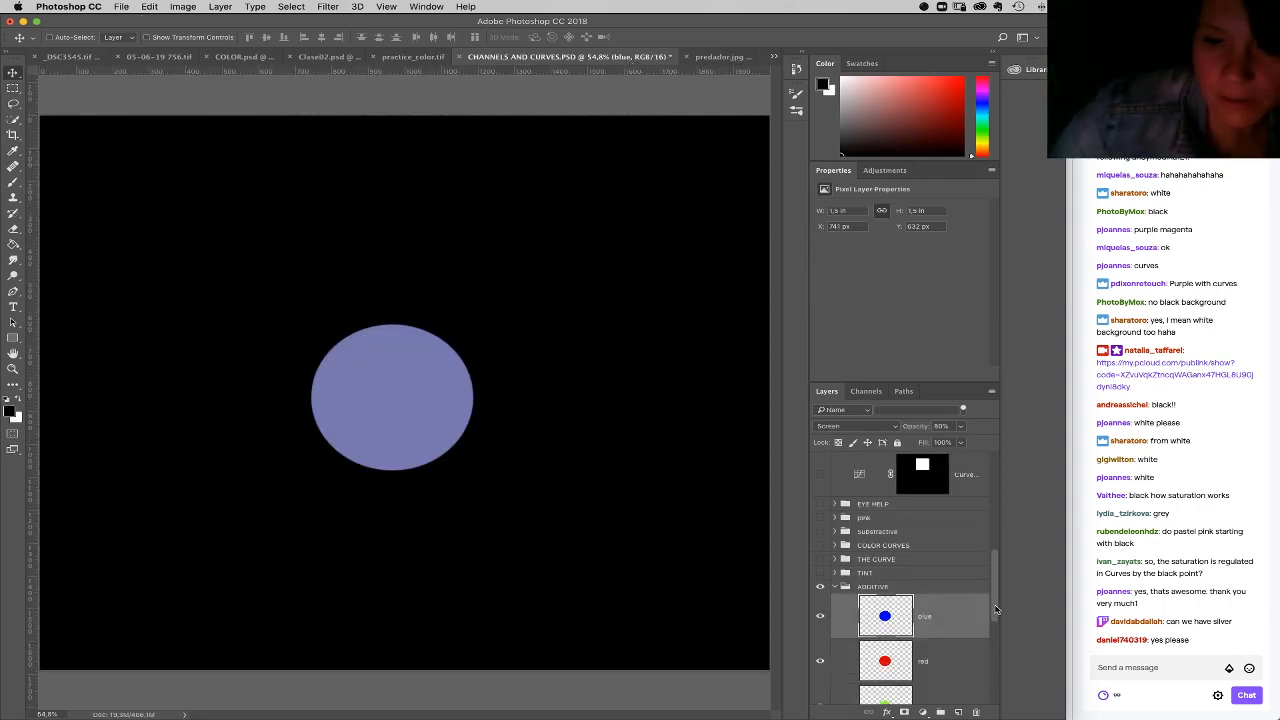
shift+click(934, 626)
click(961, 427)
drag(960, 442, 1006, 442)
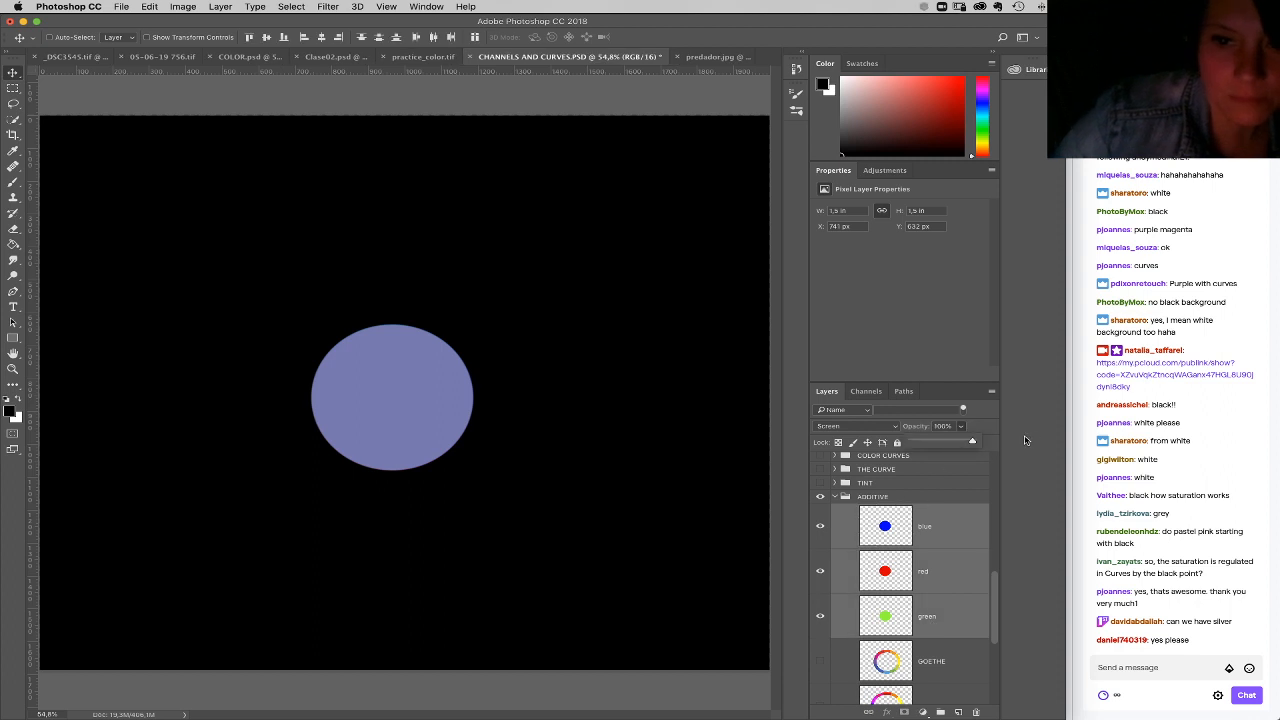
Step: Spread out the additive circles, moving blue to the upper right and red to the upper left so they only partly overlap green
right_click(375, 388)
click(400, 401)
drag(394, 404, 510, 320)
right_click(391, 384)
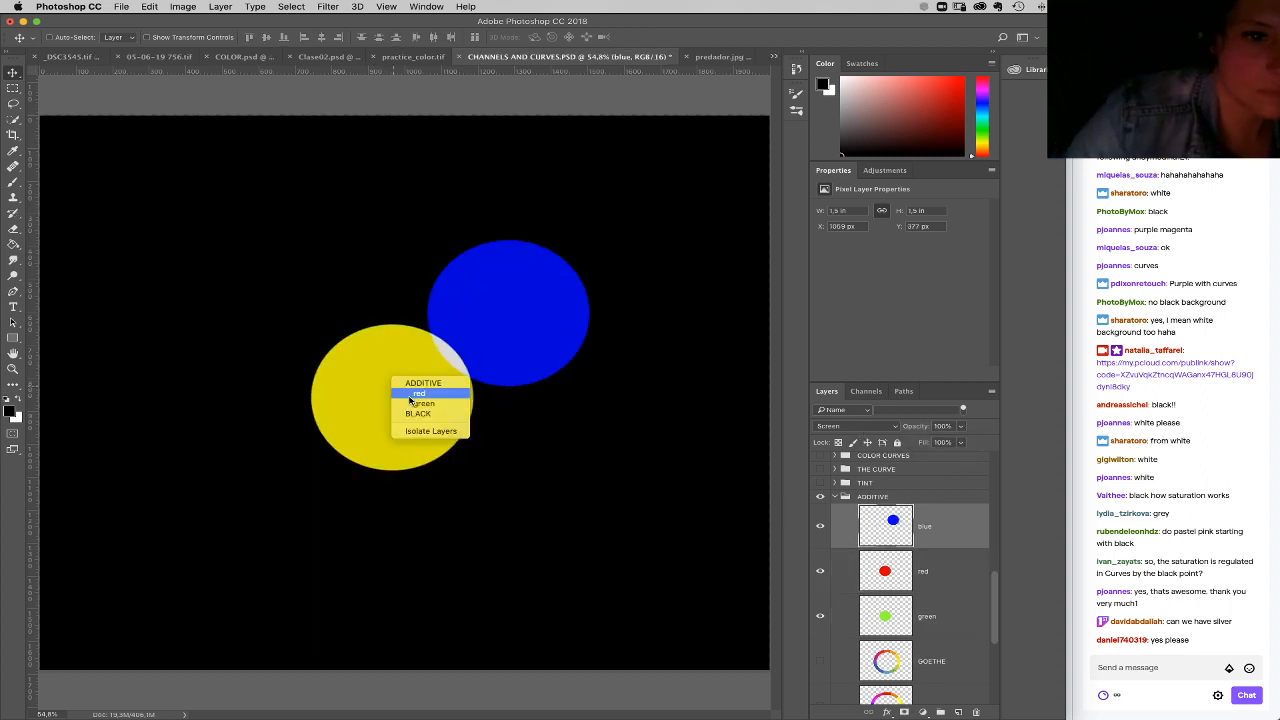
click(410, 395)
drag(403, 400, 333, 337)
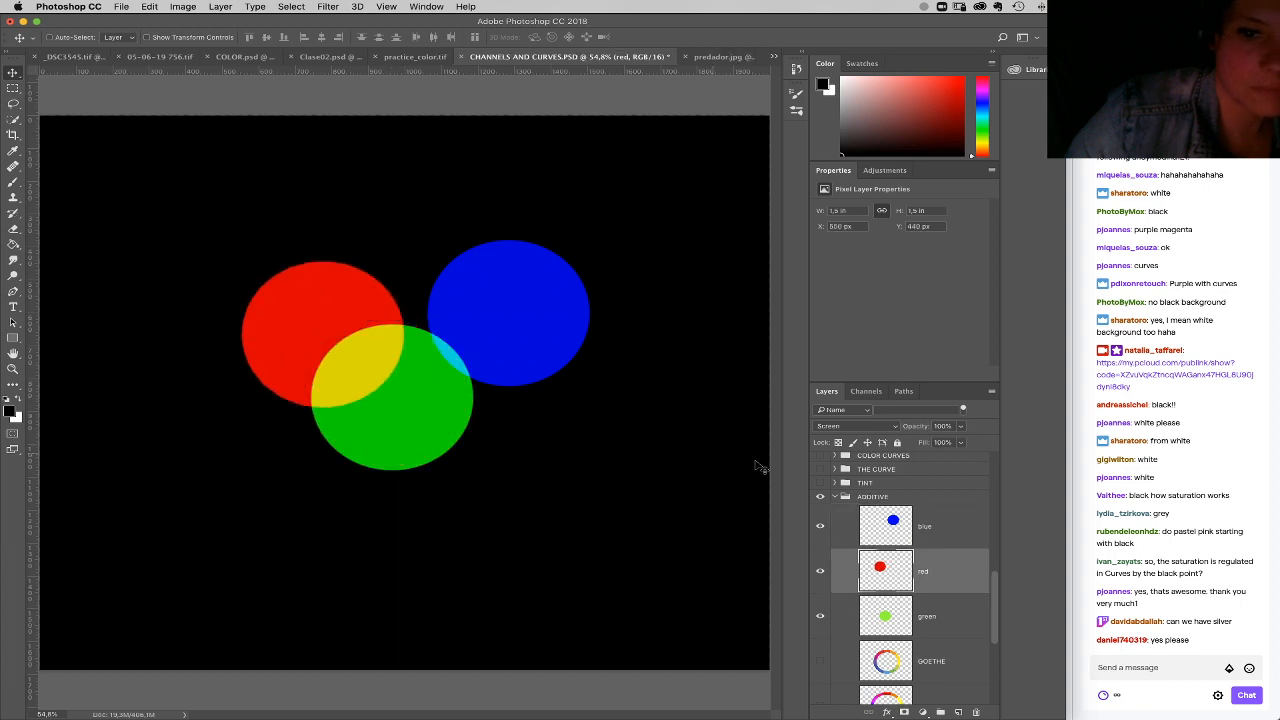
Step: Collapse the ADDITIVE group and delete the CORRECCIONES and COLOR GRADING groups
click(840, 498)
click(836, 498)
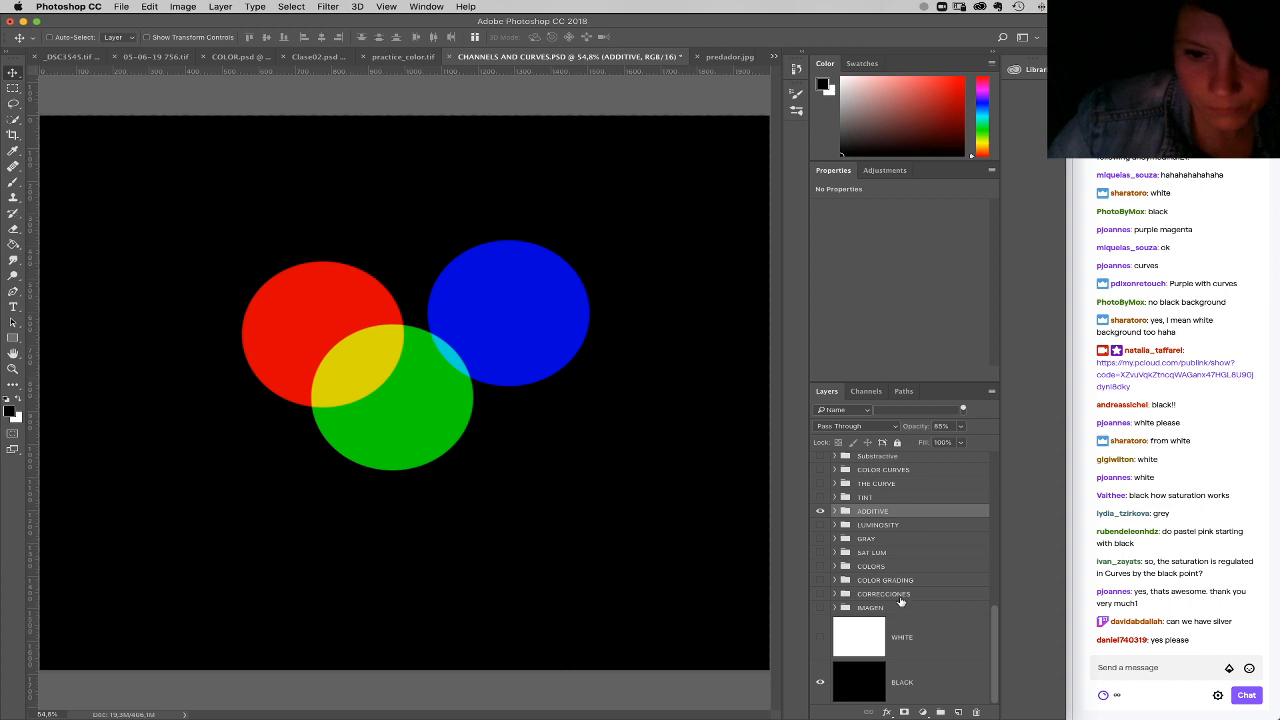
drag(878, 598, 975, 711)
drag(917, 594, 971, 718)
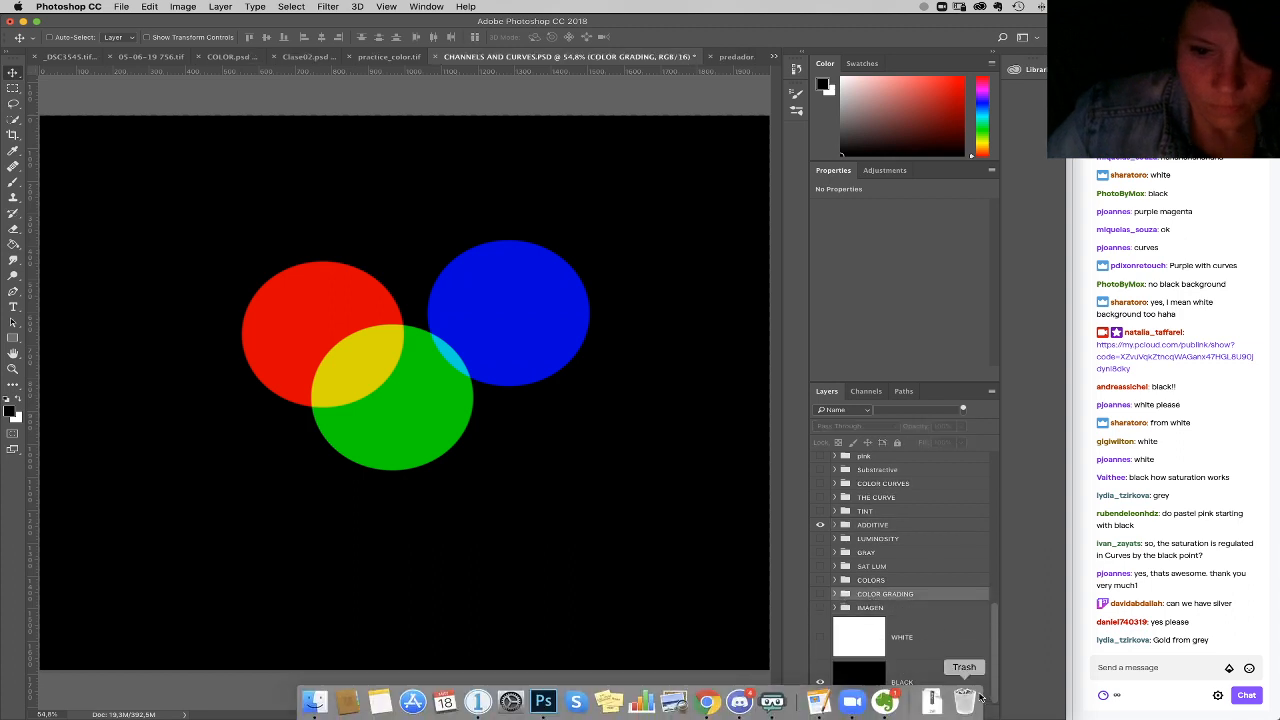
drag(929, 596, 976, 712)
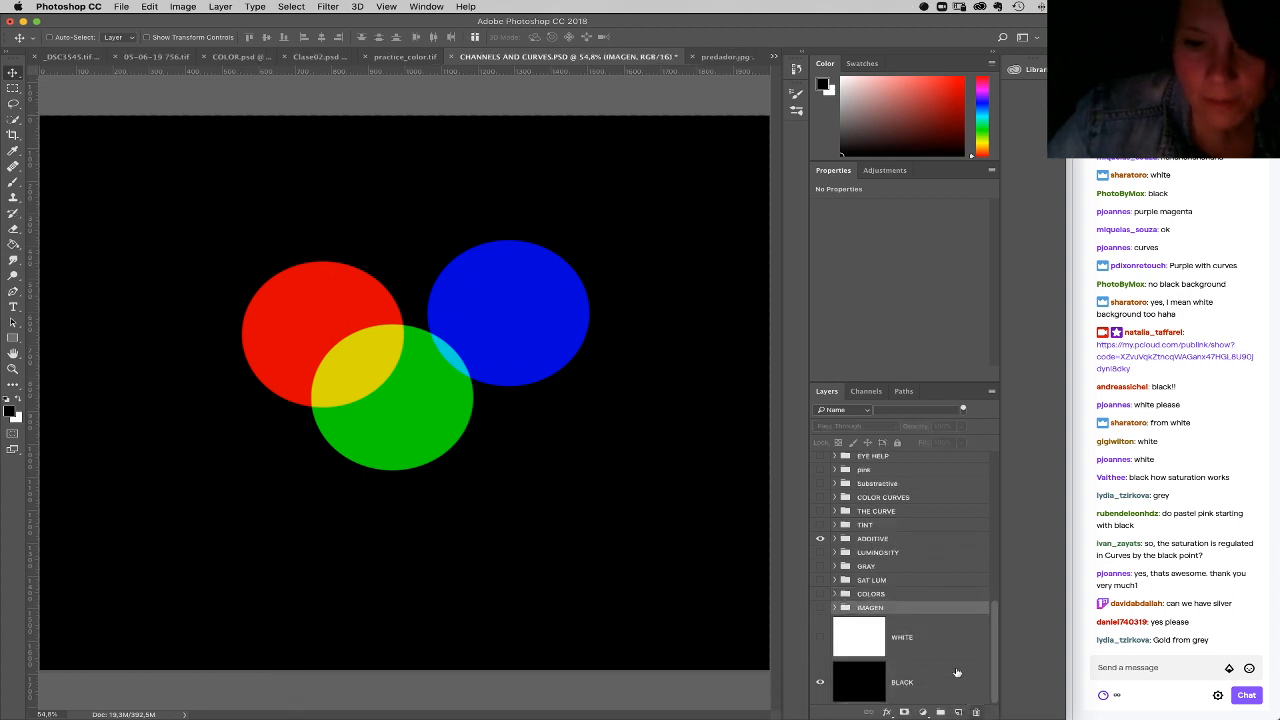
Step: Hide the ADDITIVE group, and expand THE CURVE group and select its Curves adjustment
click(820, 538)
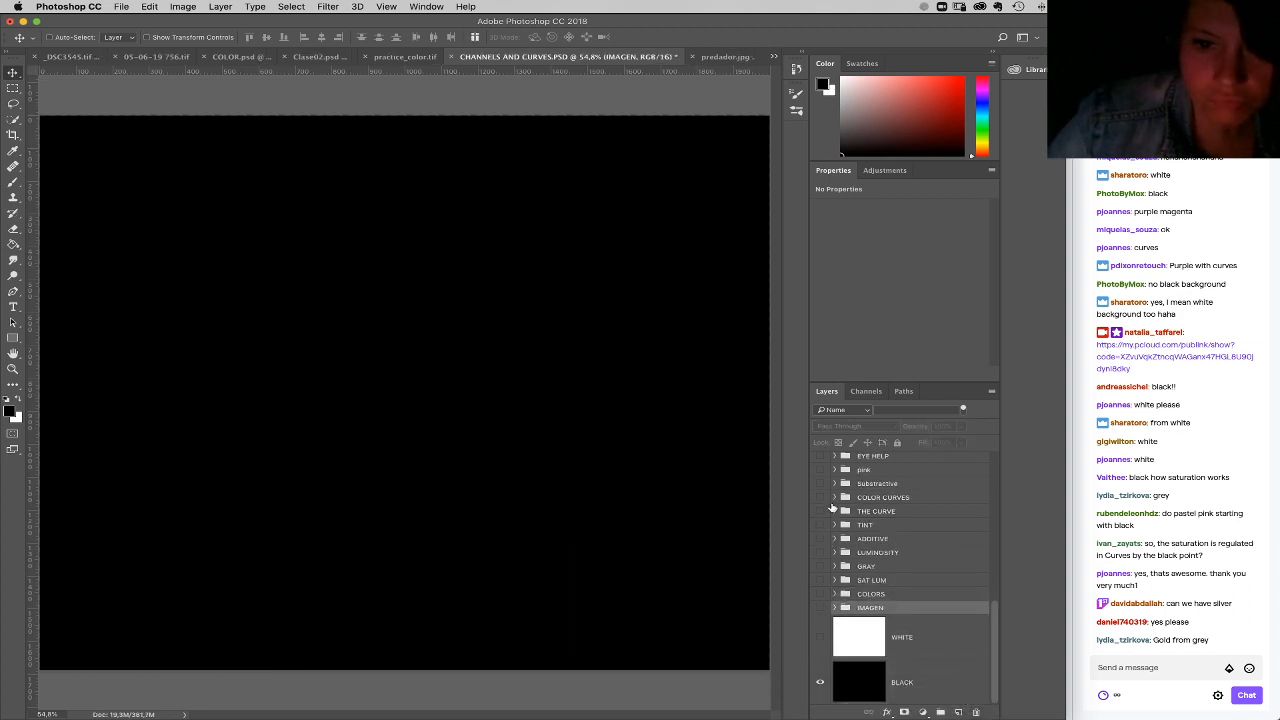
scroll(997, 610, up, 2)
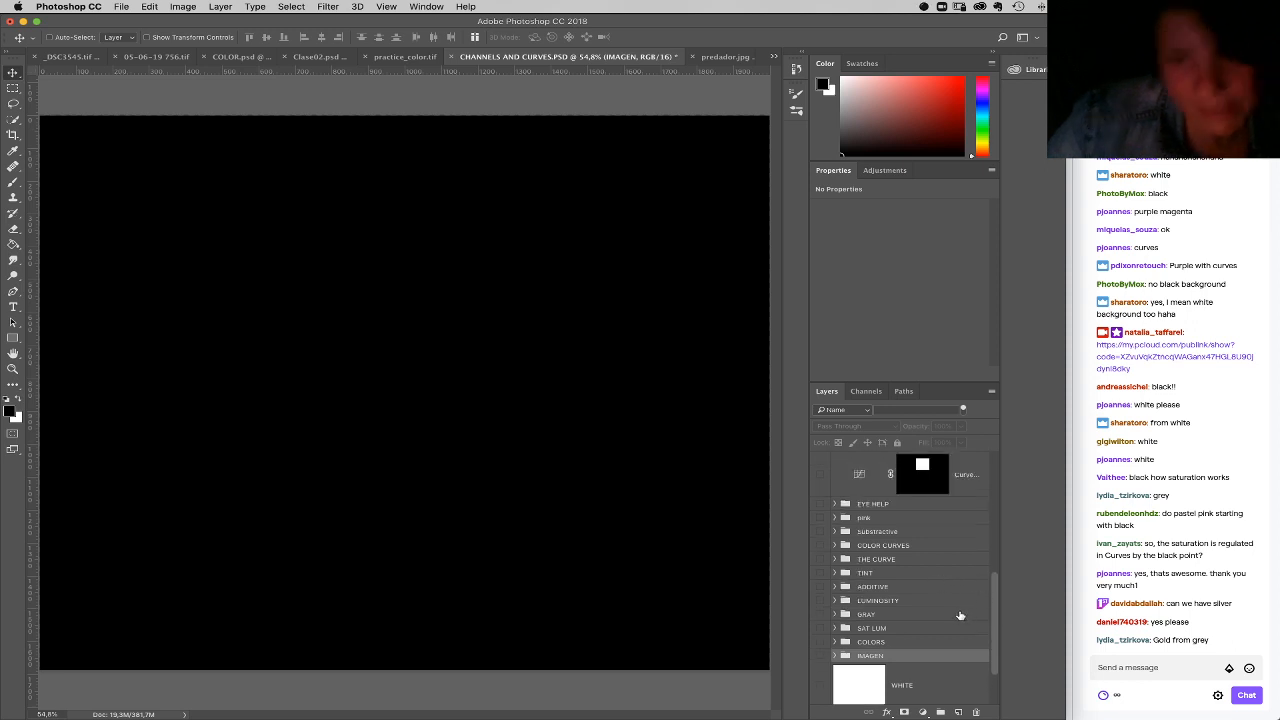
click(836, 560)
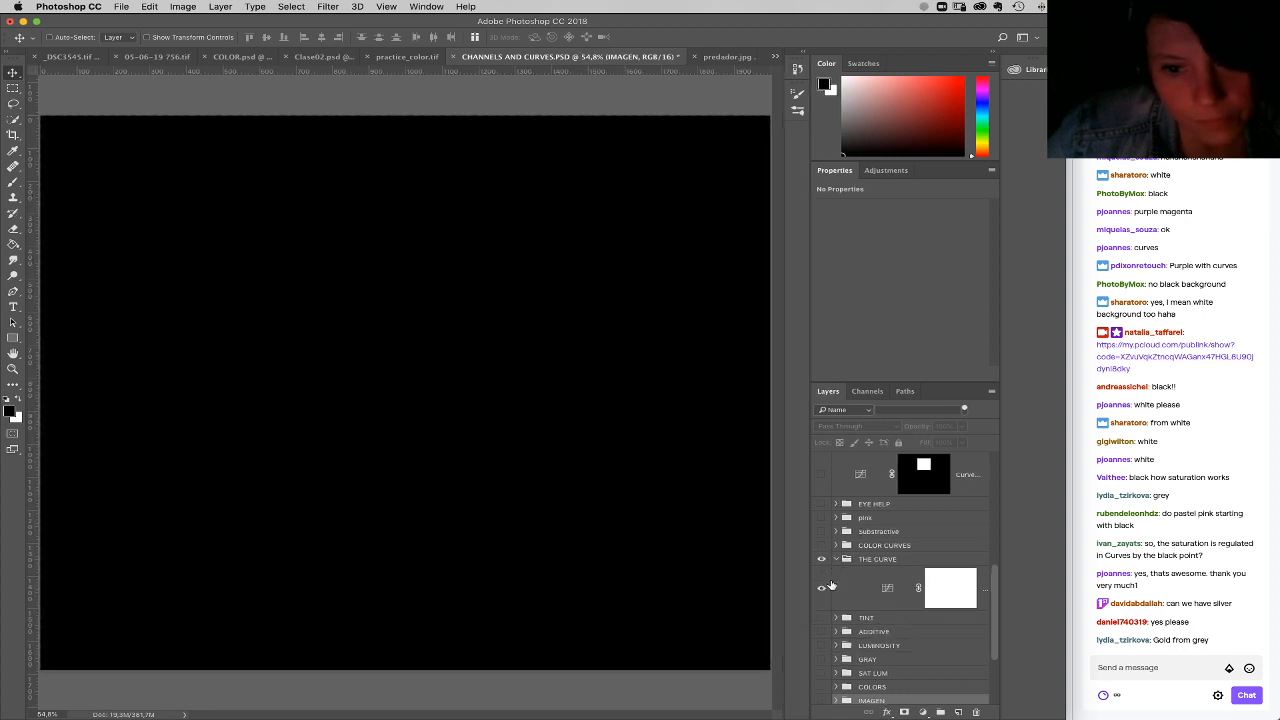
click(822, 589)
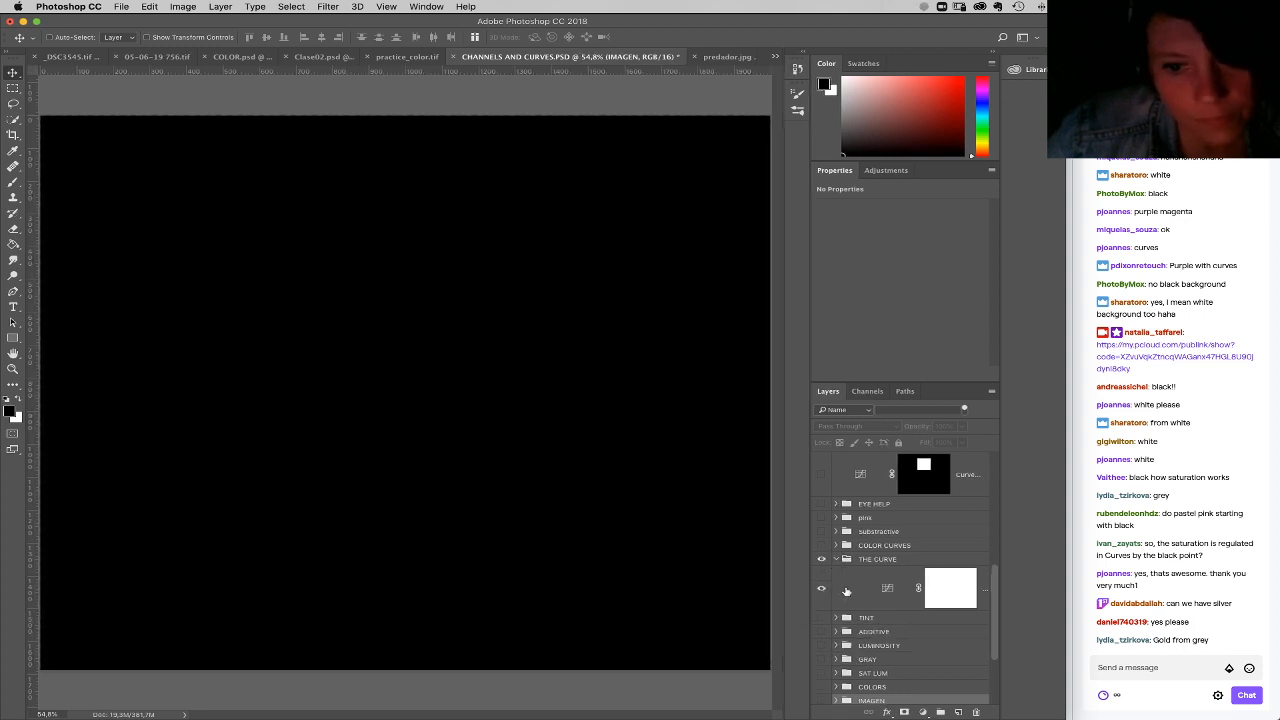
click(872, 595)
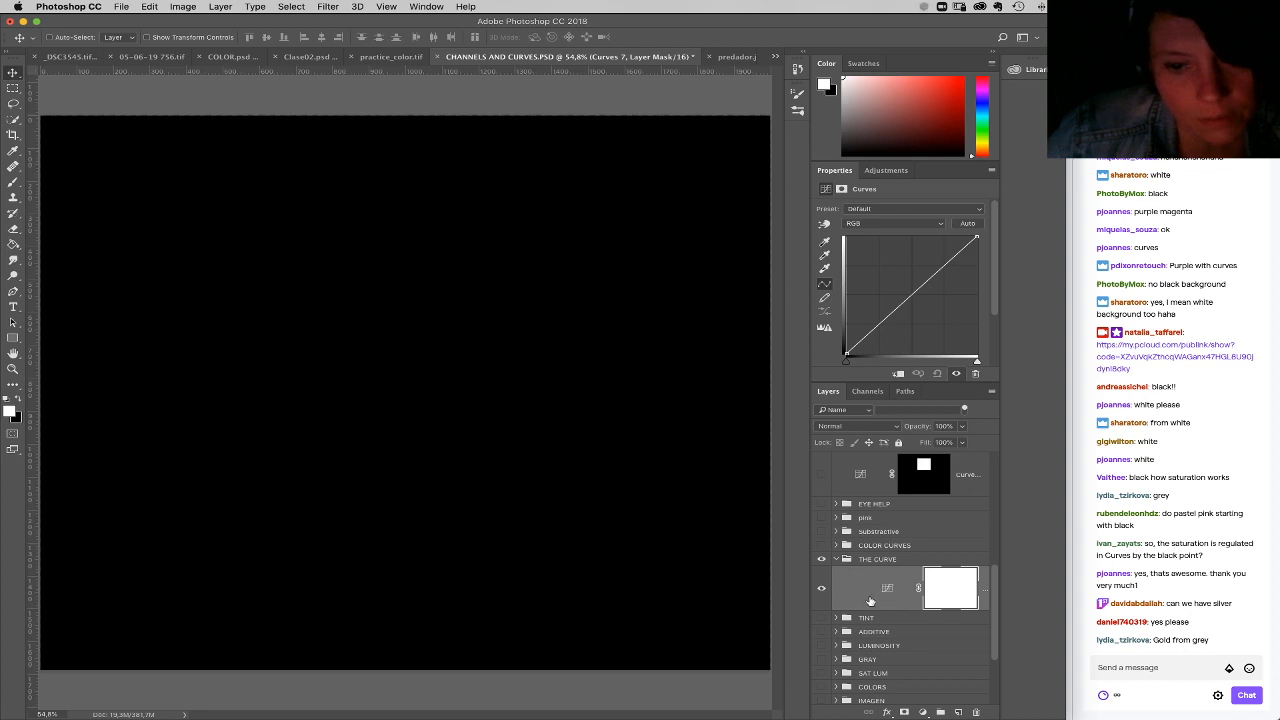
drag(996, 633, 994, 660)
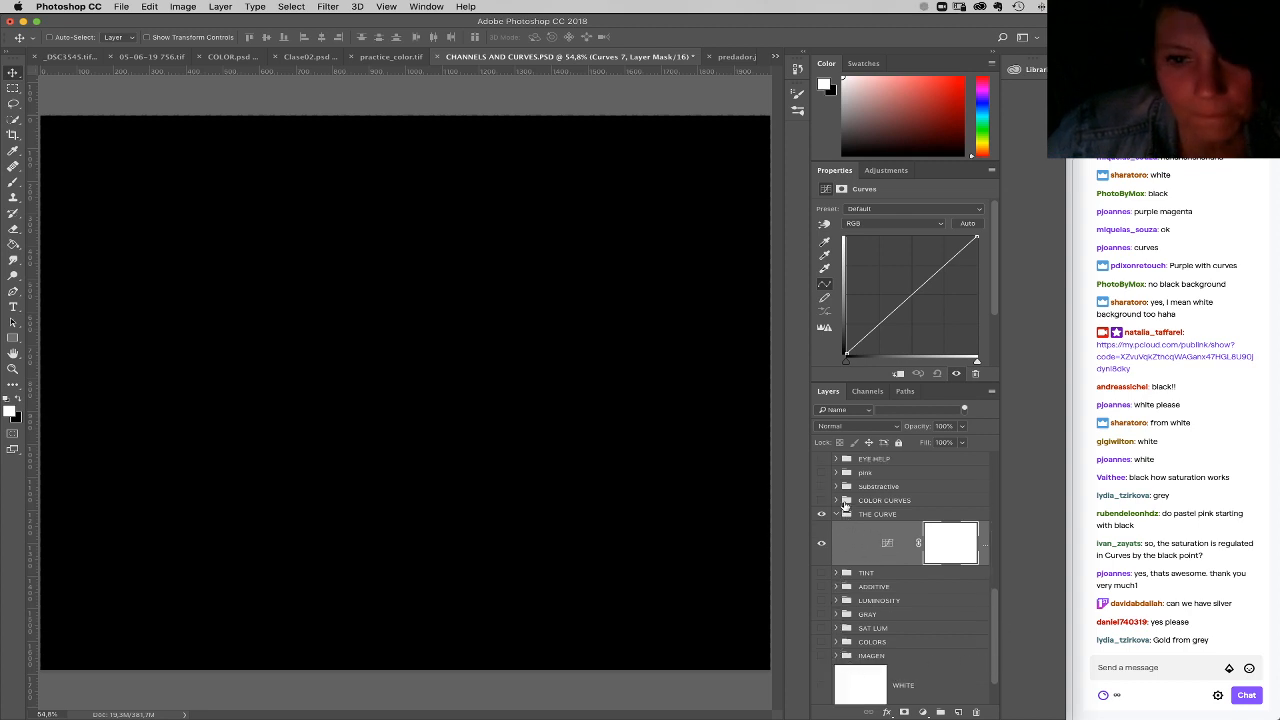
mouse_move(998, 600)
mouse_down()
mouse_move(989, 457)
mouse_move(994, 588)
mouse_up()
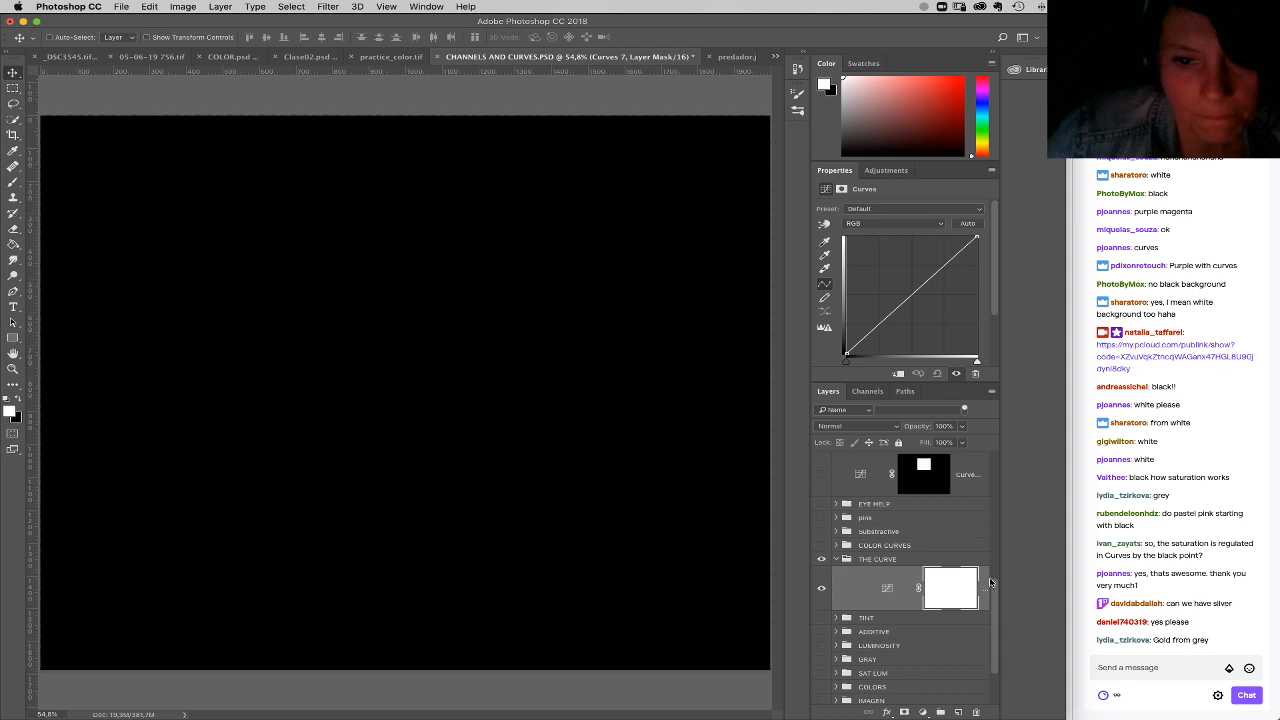
Step: Toggle the pink and EYE HELP groups on and off to check what each one contains
click(822, 518)
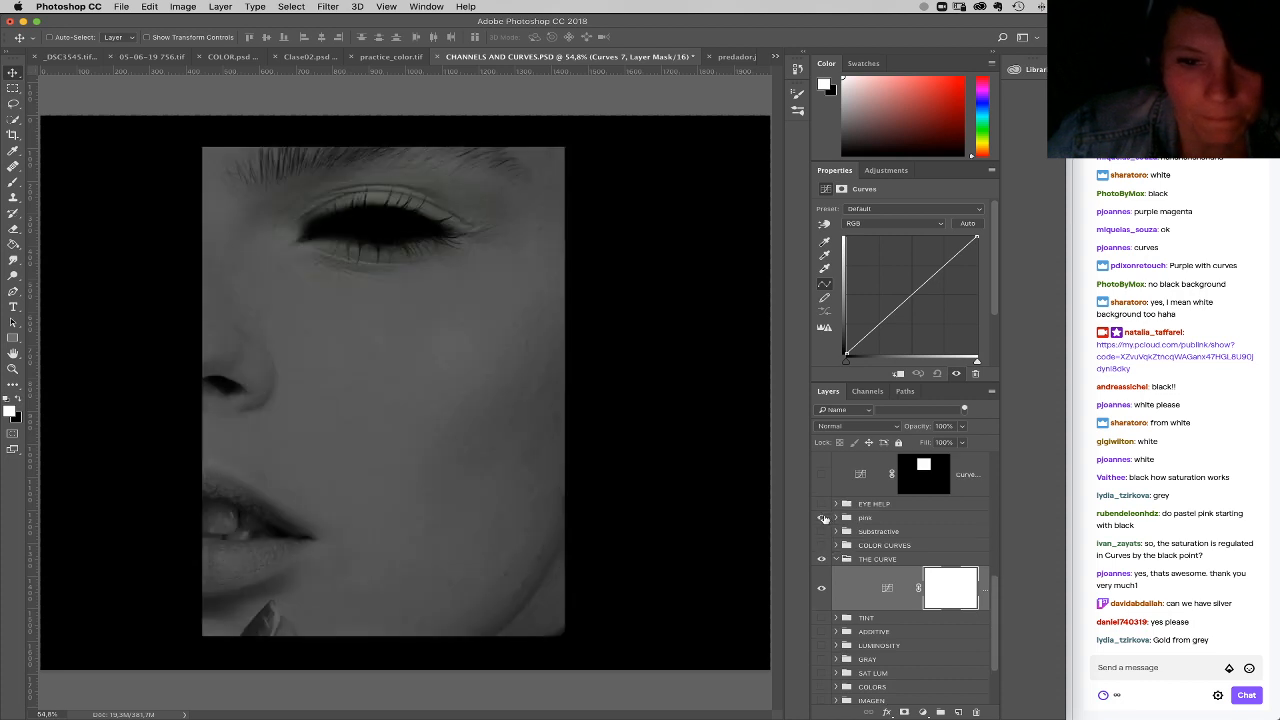
click(822, 518)
click(822, 504)
click(822, 504)
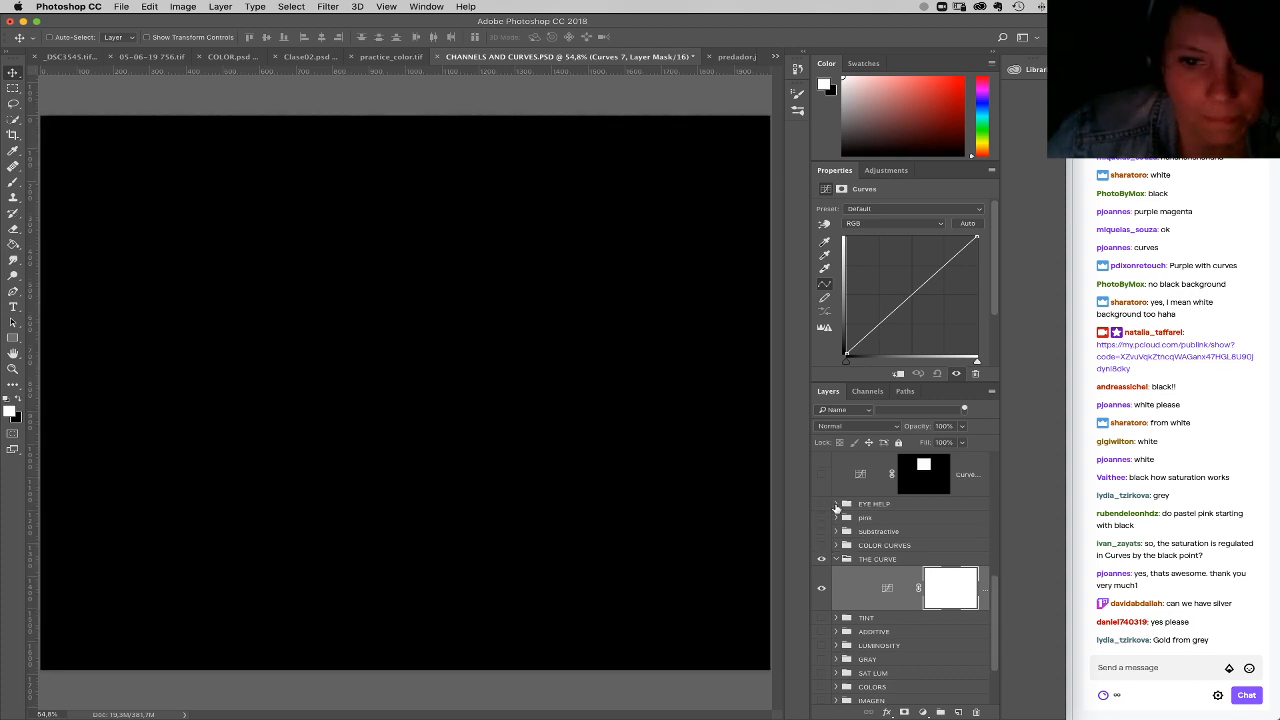
Step: Delete the EYE HELP group and undo the deletion
click(835, 504)
click(836, 505)
key(BackSpace)
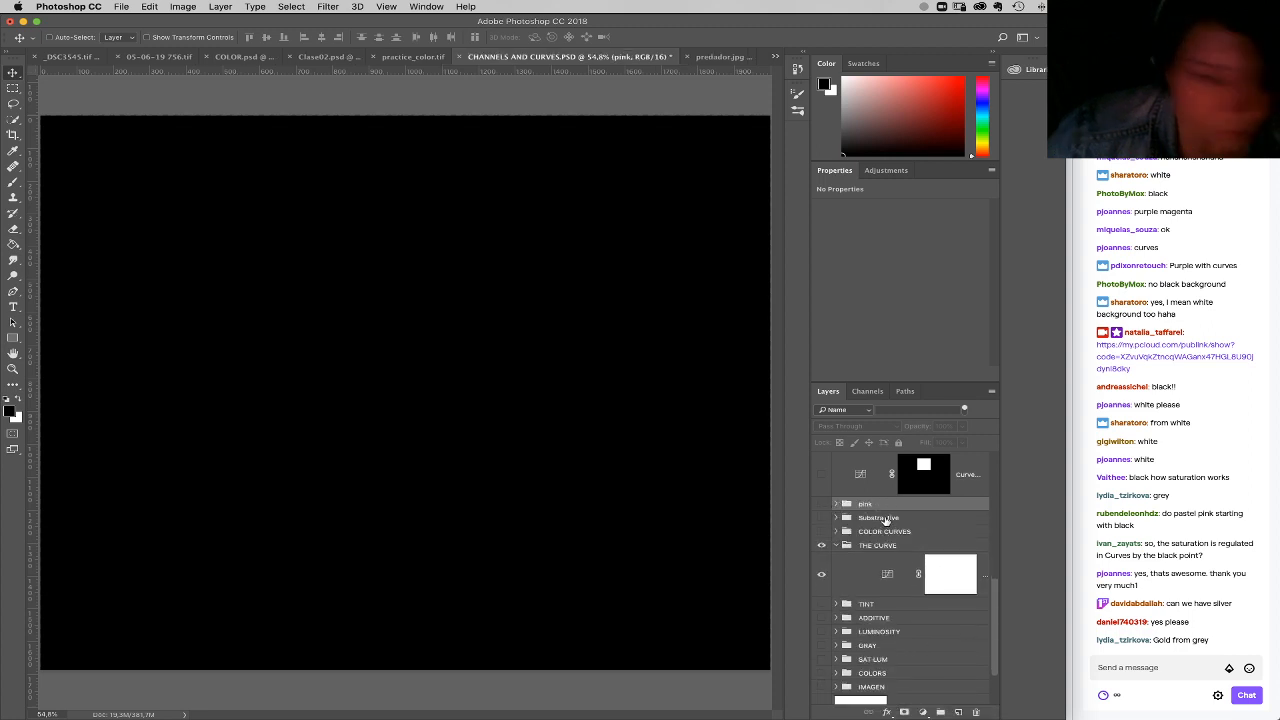
key(super+z)
Step: Show and expand the EYE HELP group and select its Black & White adjustment
click(822, 504)
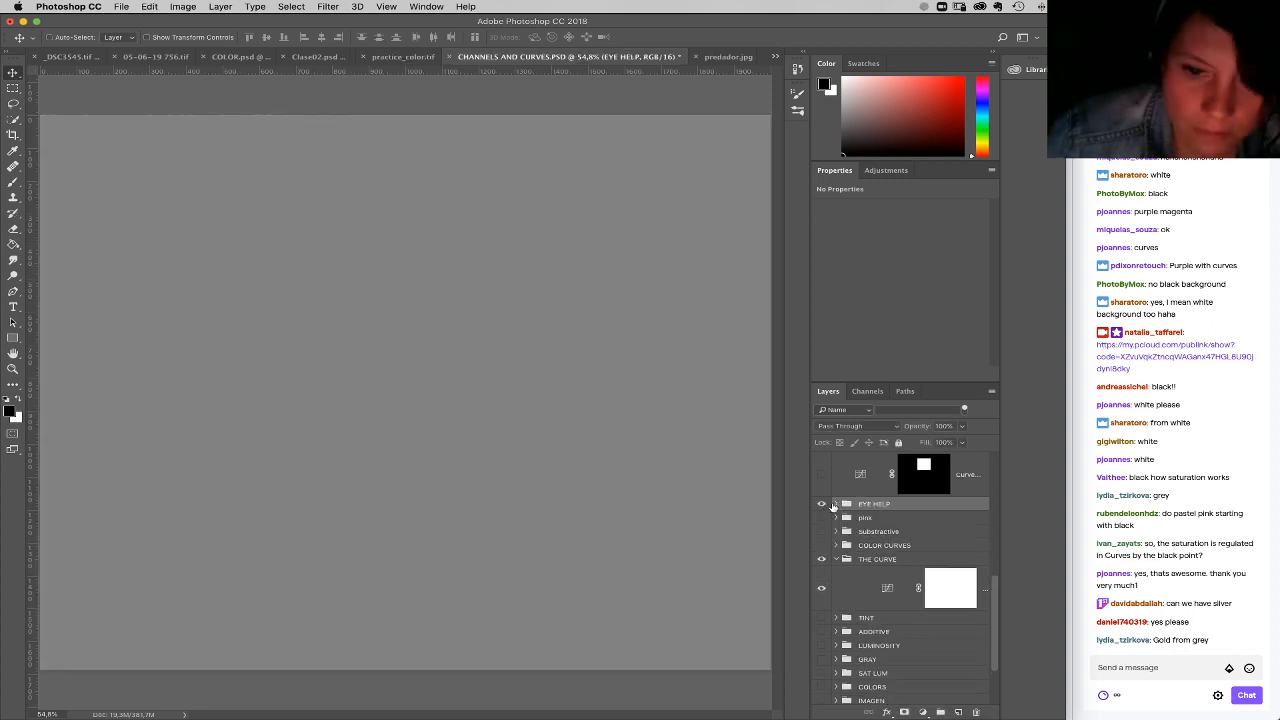
double_click(836, 505)
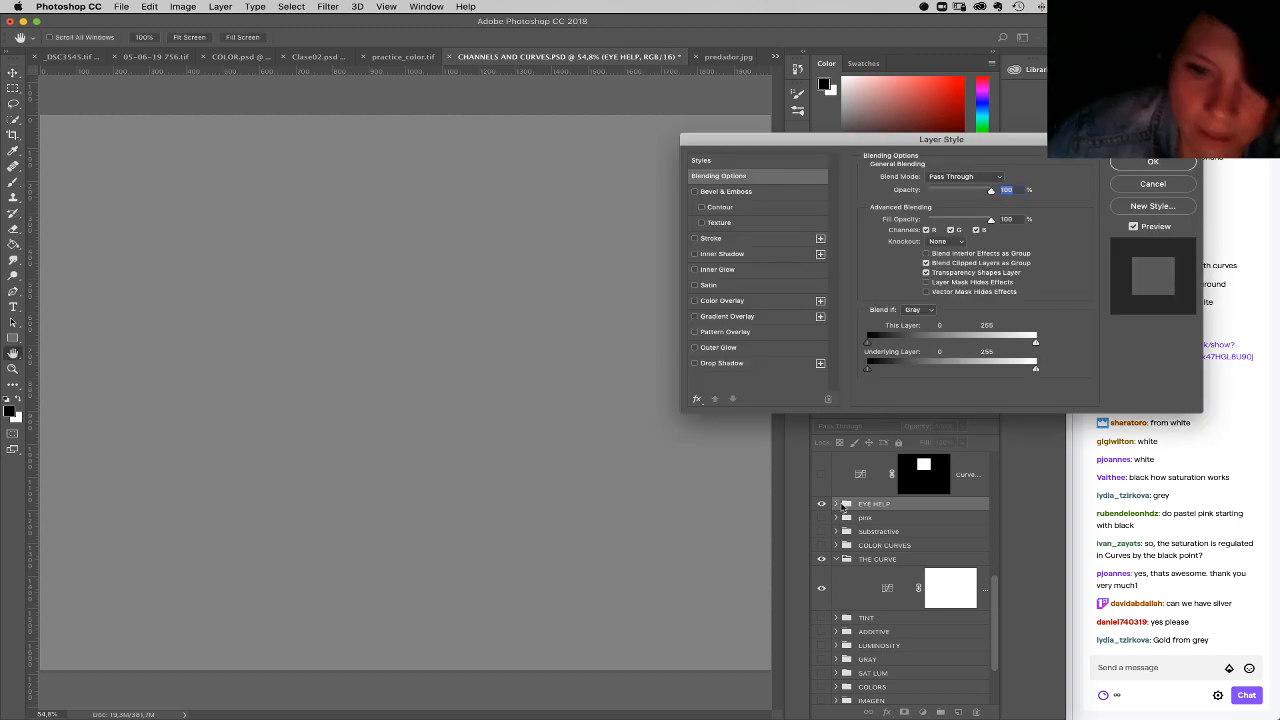
key(Escape)
double_click(835, 507)
key(Escape)
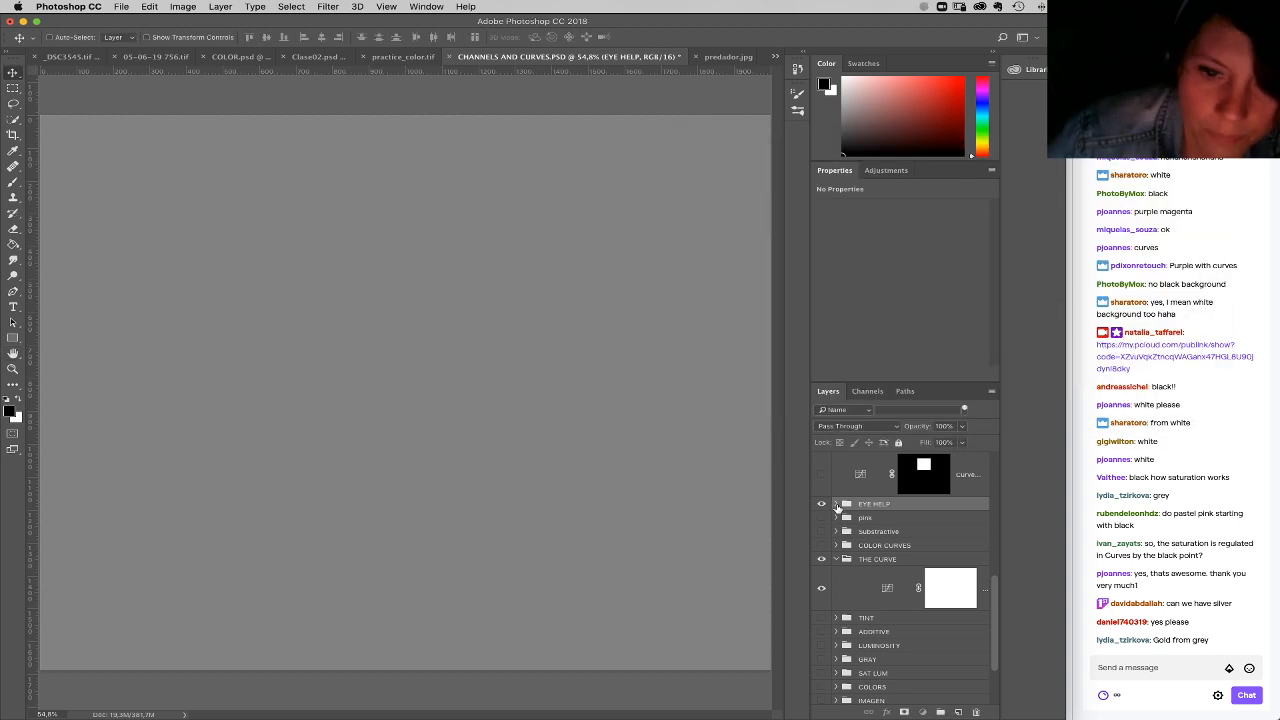
click(836, 505)
click(883, 541)
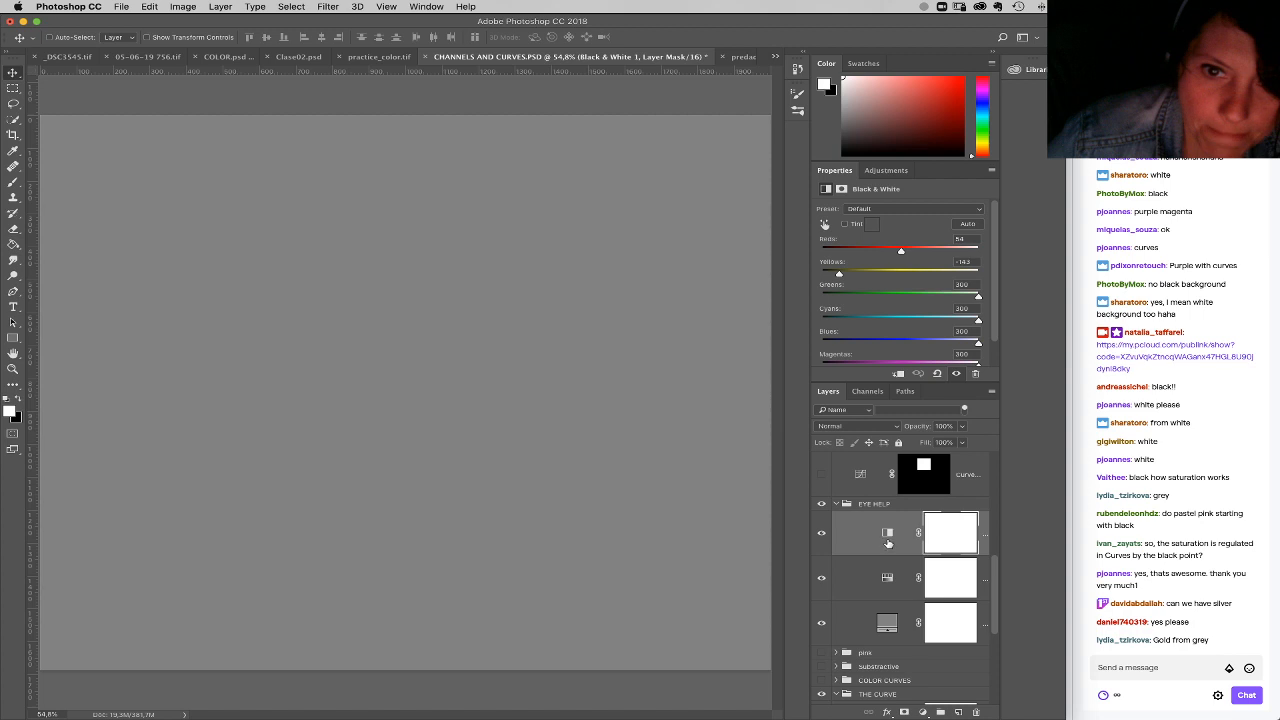
Step: Show the IMAGEN group's portrait beneath the EYE HELP adjustments and collapse the EYE HELP group
scroll(993, 623, down, 3)
click(822, 656)
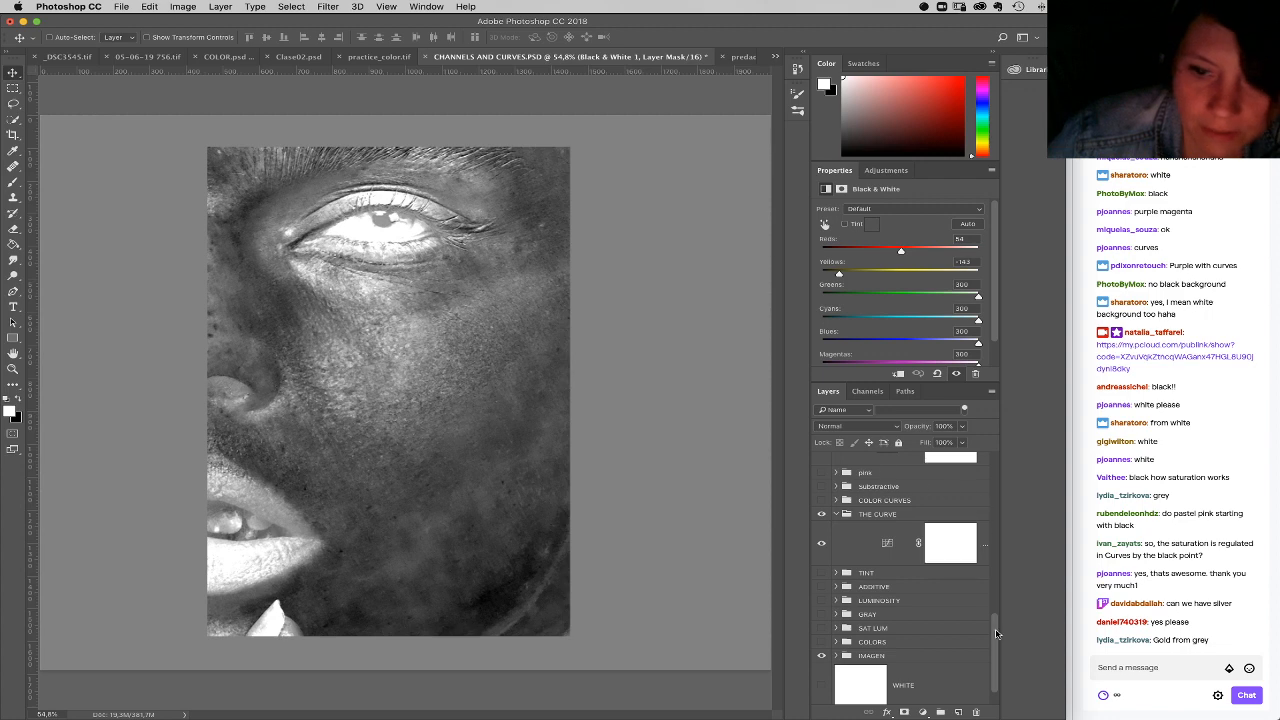
scroll(996, 636, up, 3)
click(850, 597)
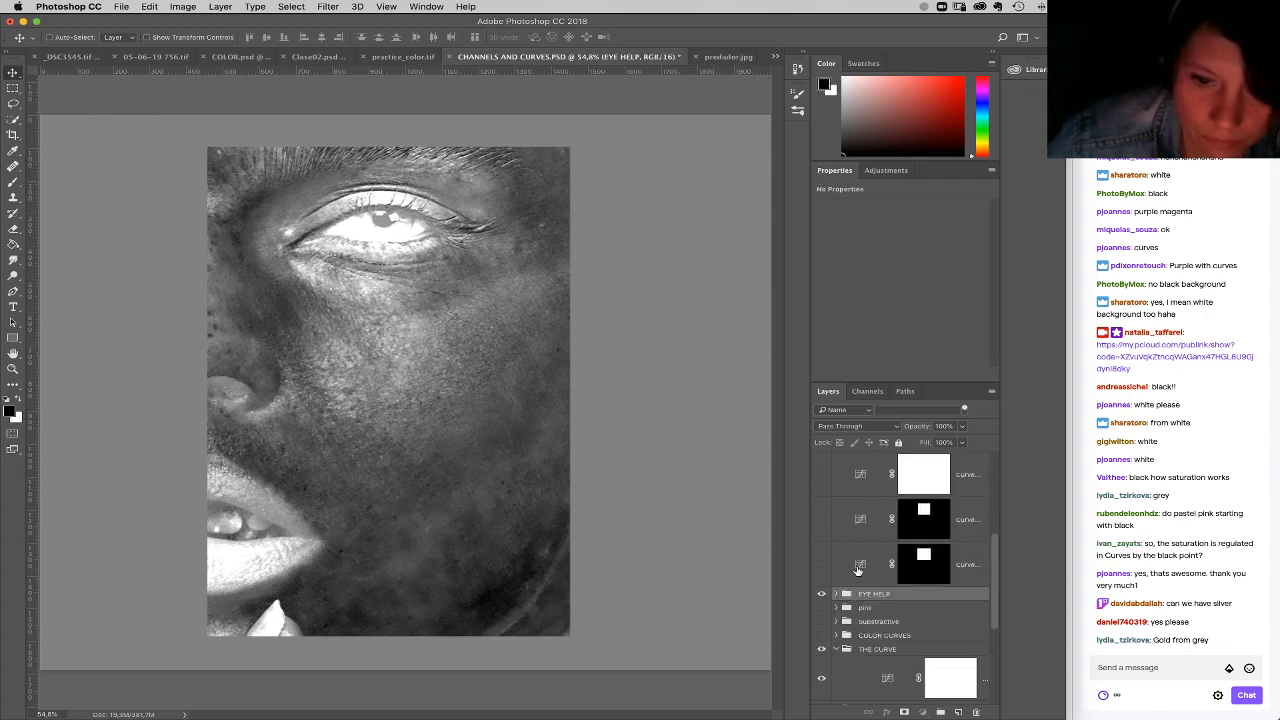
Step: Delete the Curves layers above the EYE HELP group, along with the pink and Substractive groups
click(857, 569)
drag(1000, 565, 1001, 446)
shift+click(965, 490)
drag(971, 606, 976, 712)
drag(876, 475, 976, 712)
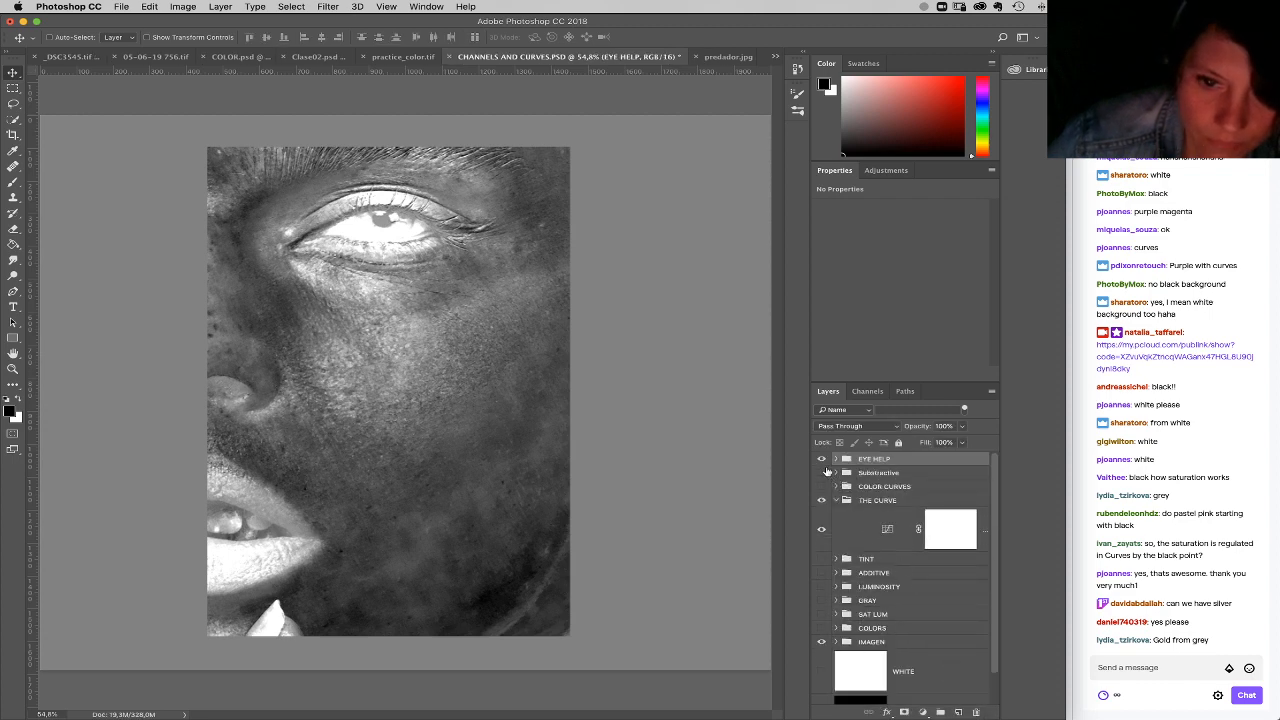
drag(873, 475, 976, 711)
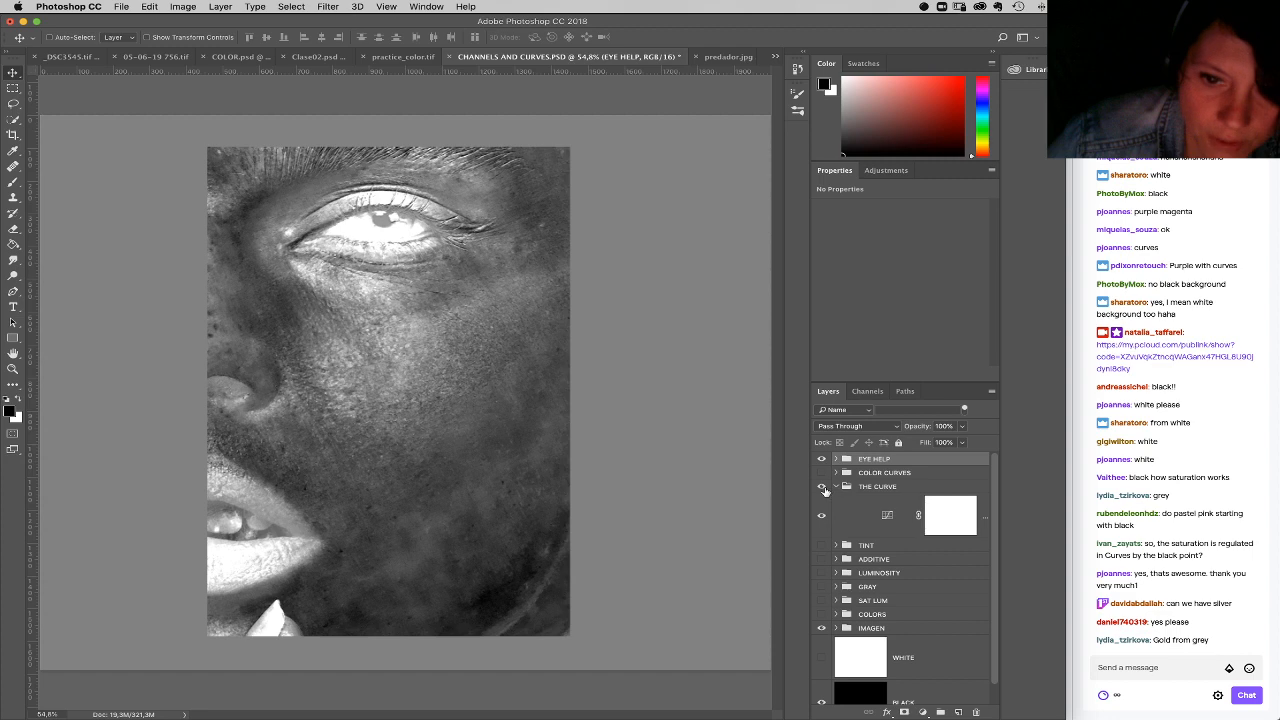
Step: Hide THE CURVE and EYE HELP groups, and show and expand the COLOR CURVES group
click(822, 486)
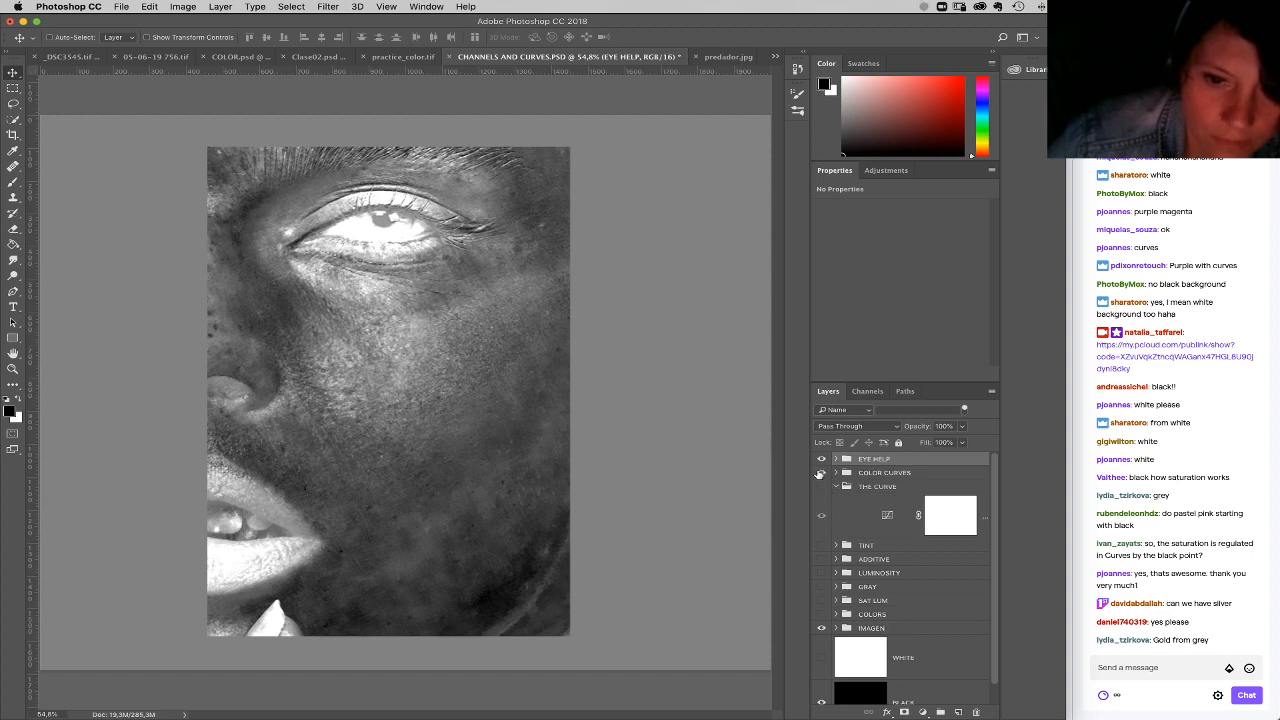
click(823, 459)
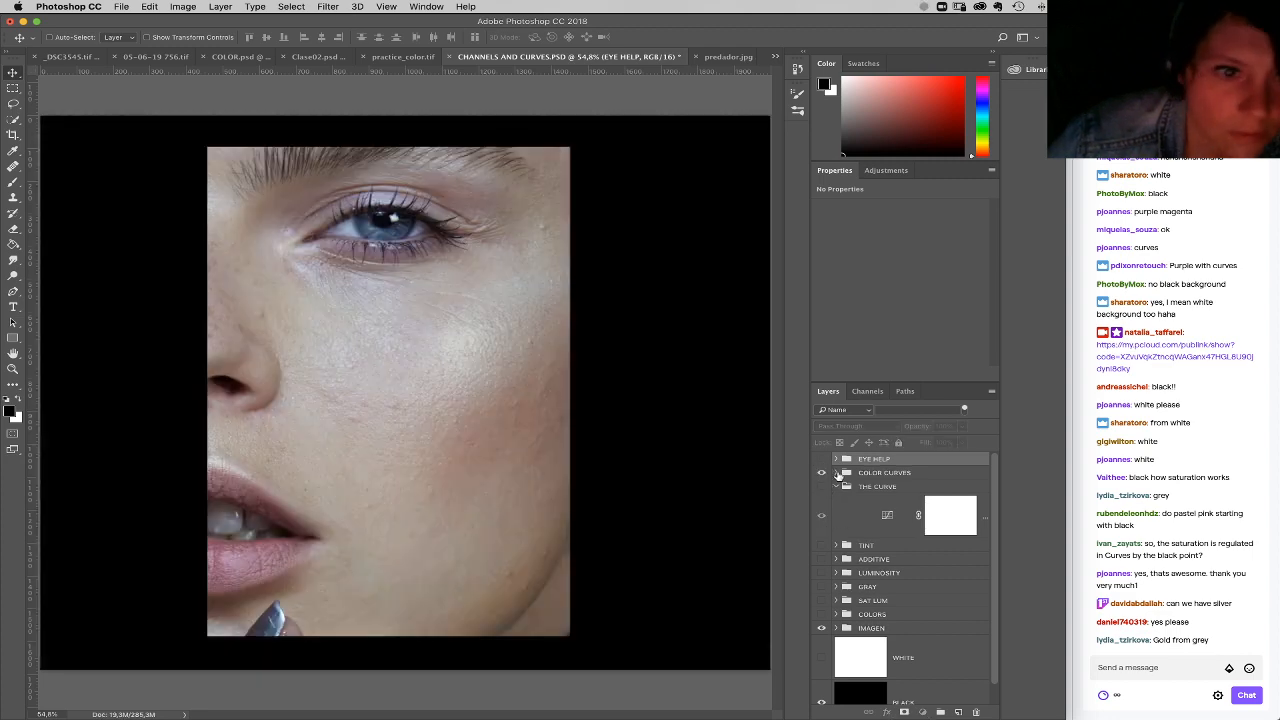
click(837, 473)
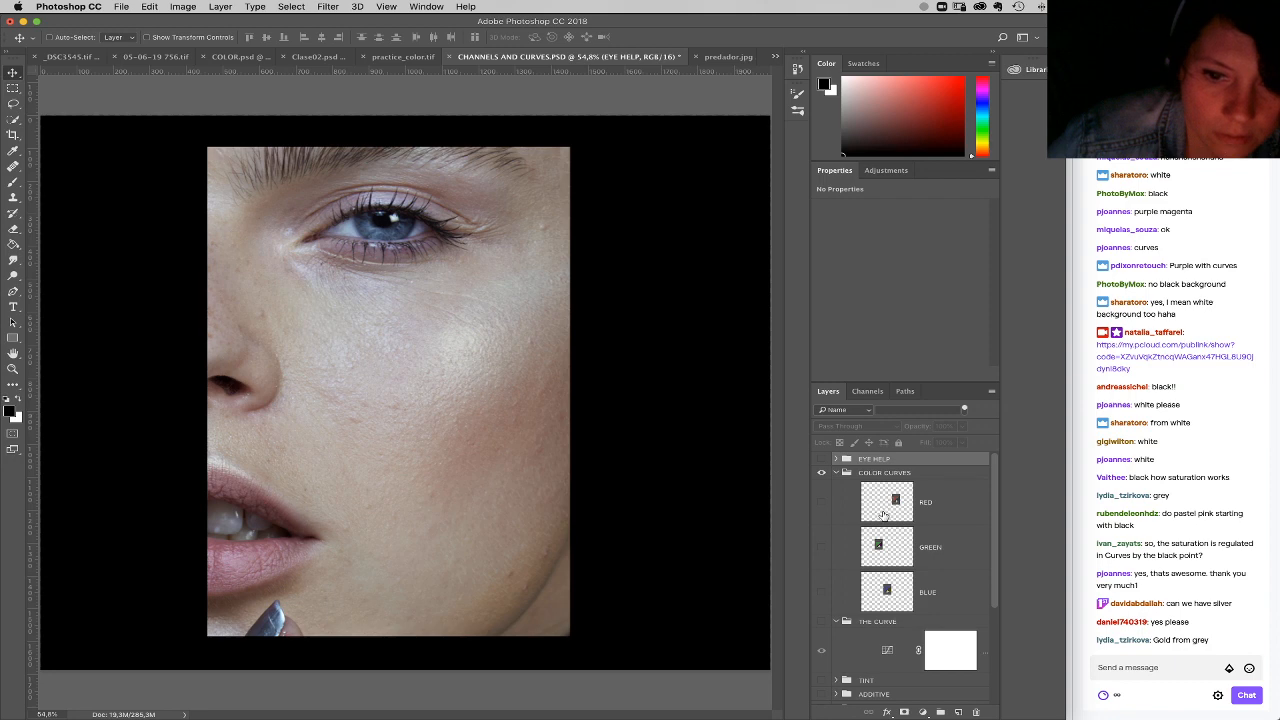
Step: Delete the COLOR CURVES and THE CURVE groups, and show and expand the TINT group
drag(867, 475, 976, 712)
drag(898, 474, 976, 712)
click(822, 473)
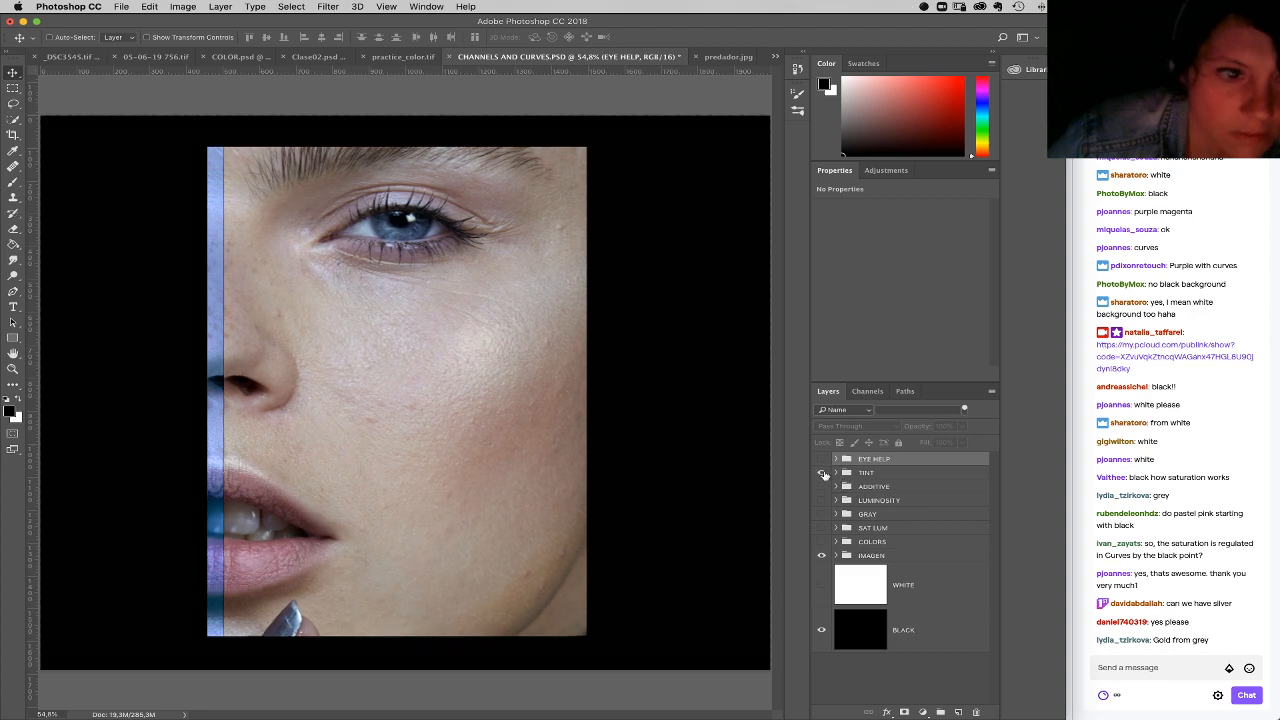
click(835, 473)
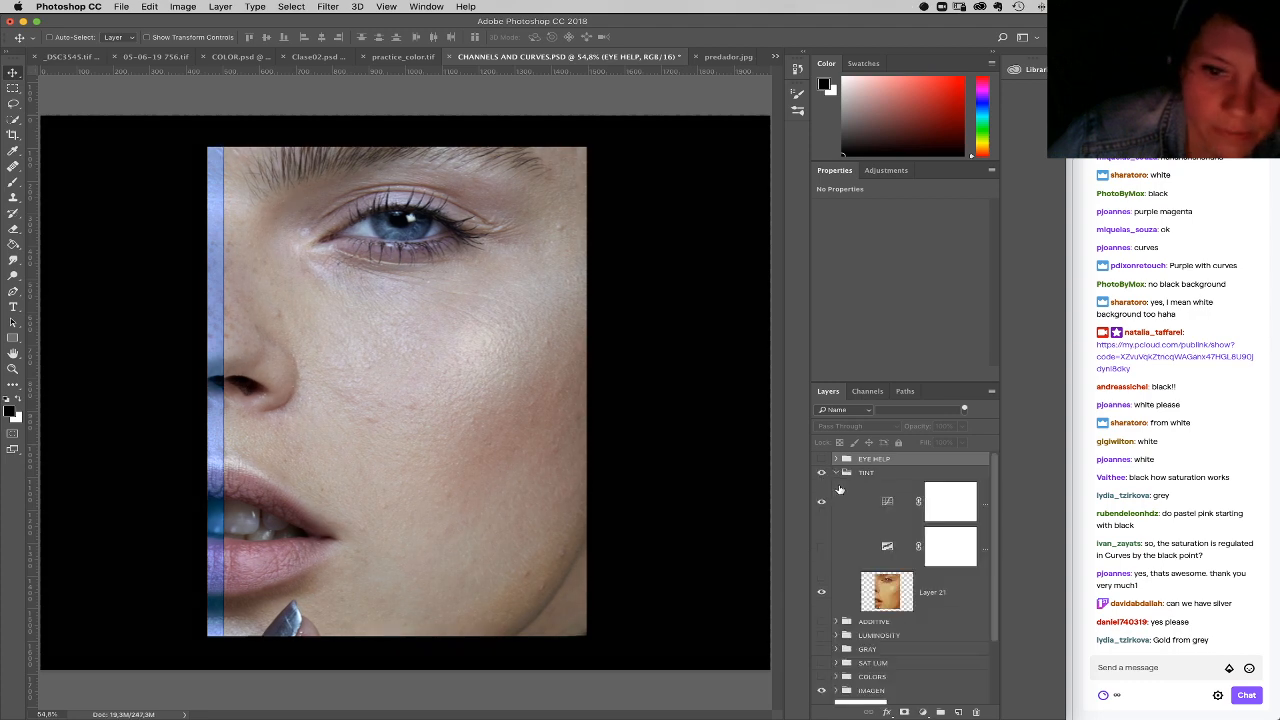
Step: Delete the TINT group's two adjustment layers and shift Layer 21 horizontally to X 458 px to cover the portrait strip beneath
click(887, 502)
shift+click(916, 533)
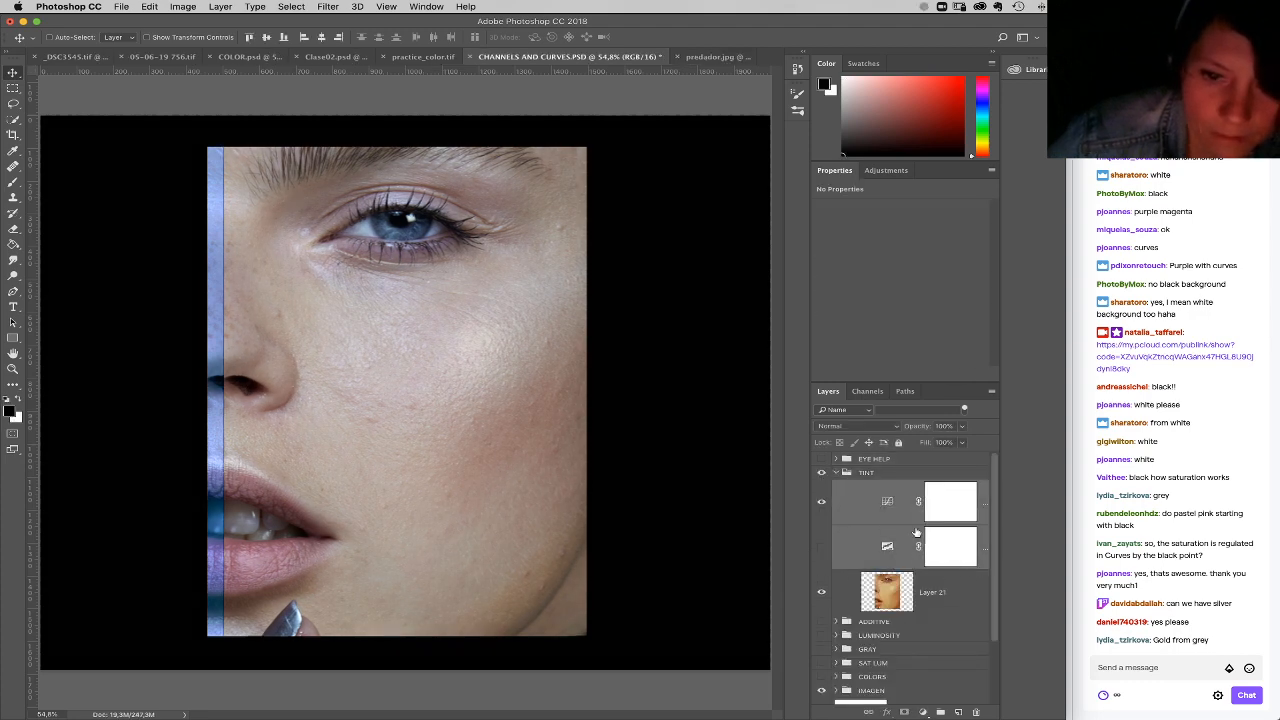
key(BackSpace)
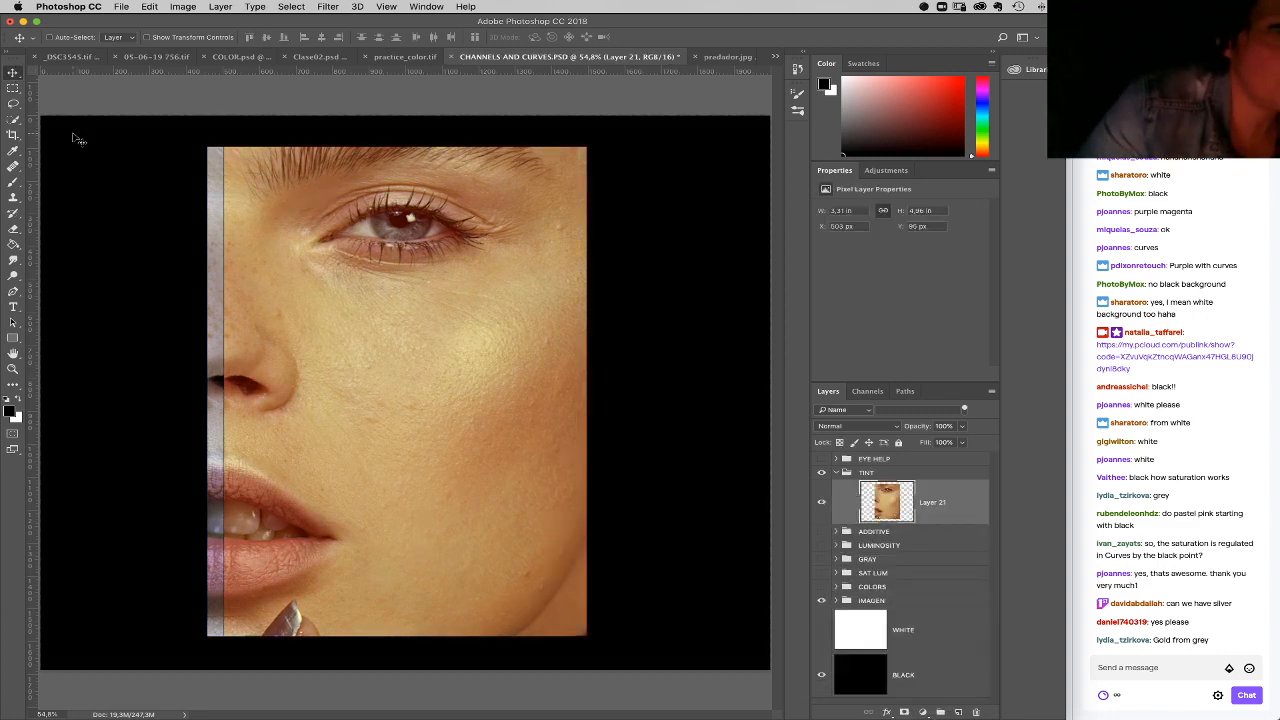
drag(471, 465, 460, 466)
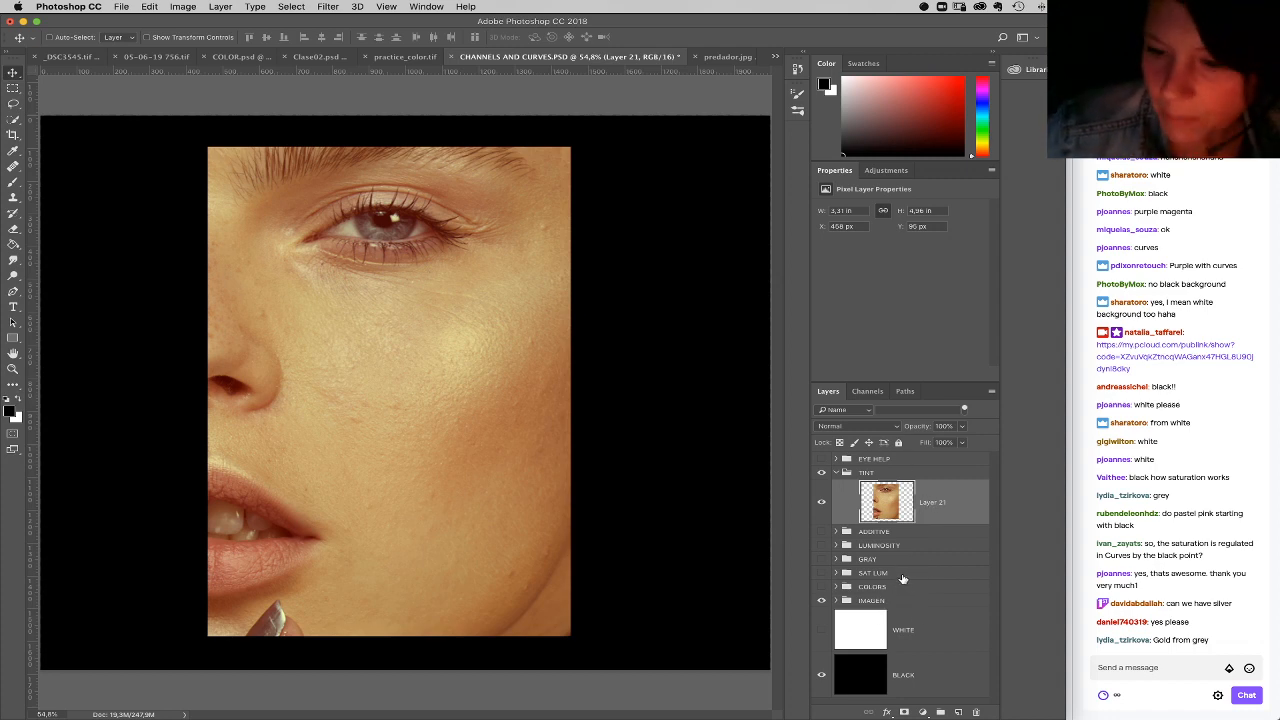
Step: Add a Curves adjustment and a Threshold adjustment above Layer 21, with the Threshold layer placed beneath the Curves layer
click(922, 711)
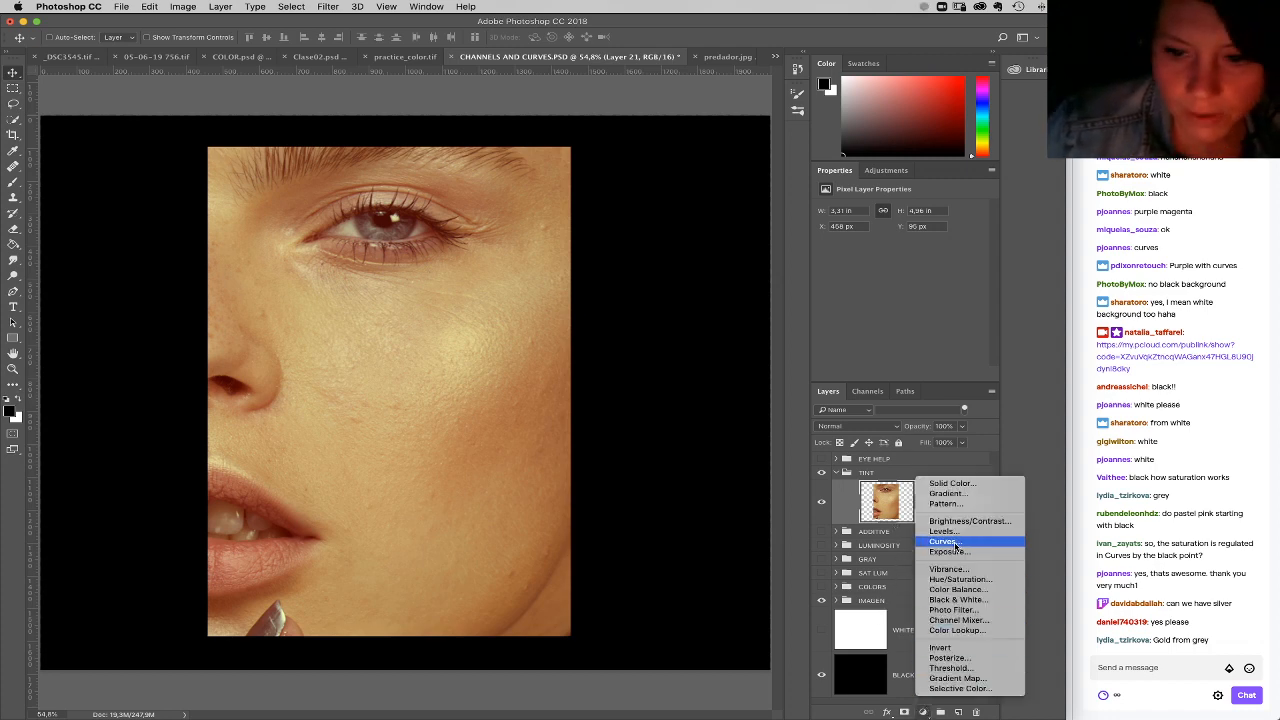
click(955, 543)
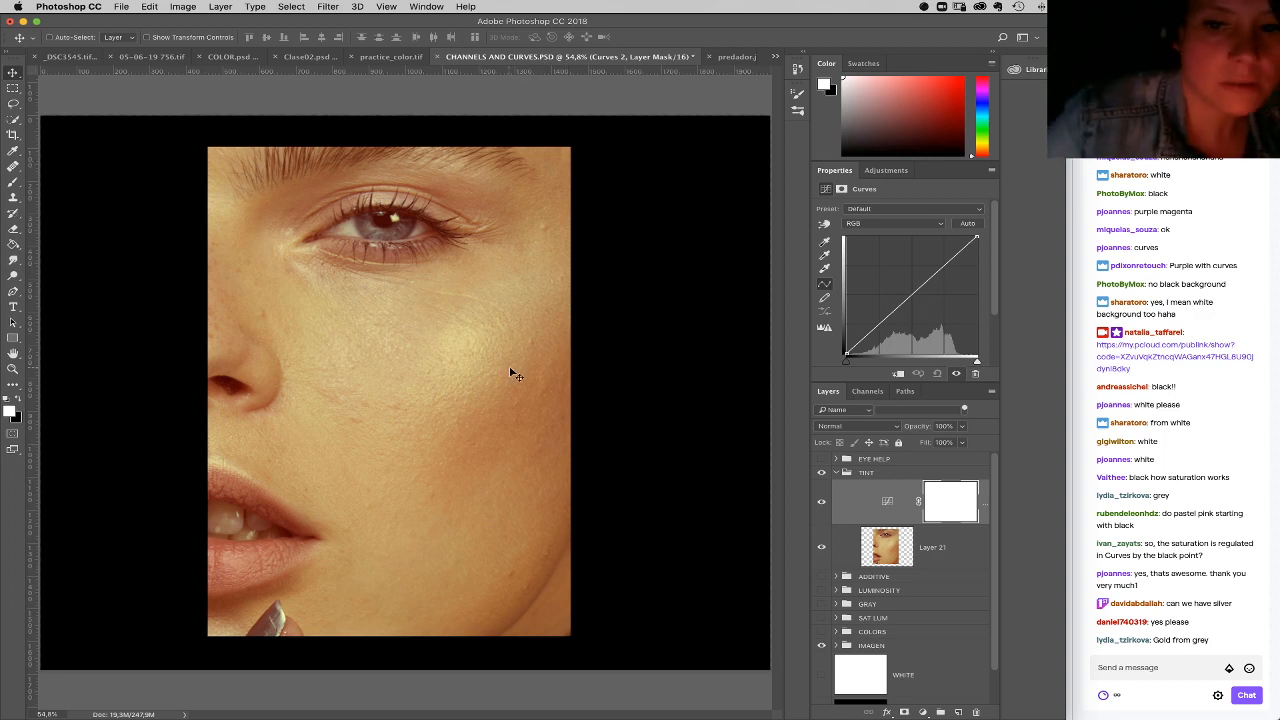
click(941, 712)
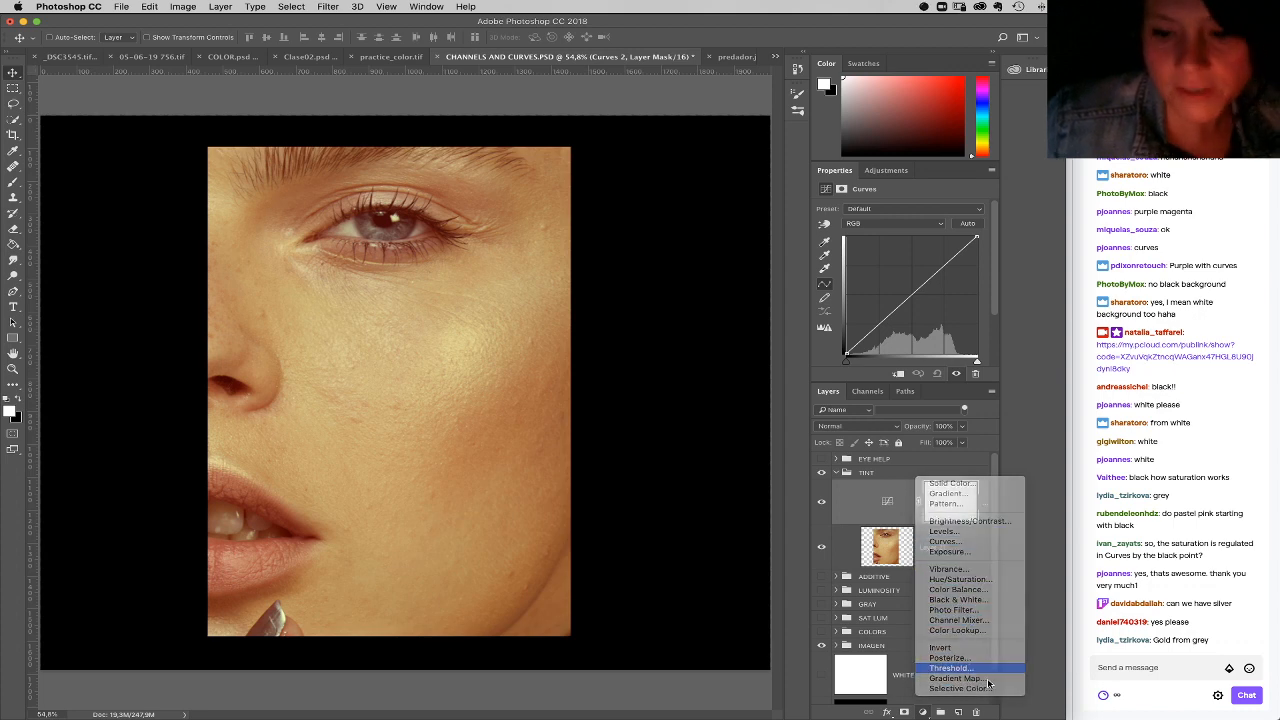
click(955, 668)
drag(888, 504, 896, 566)
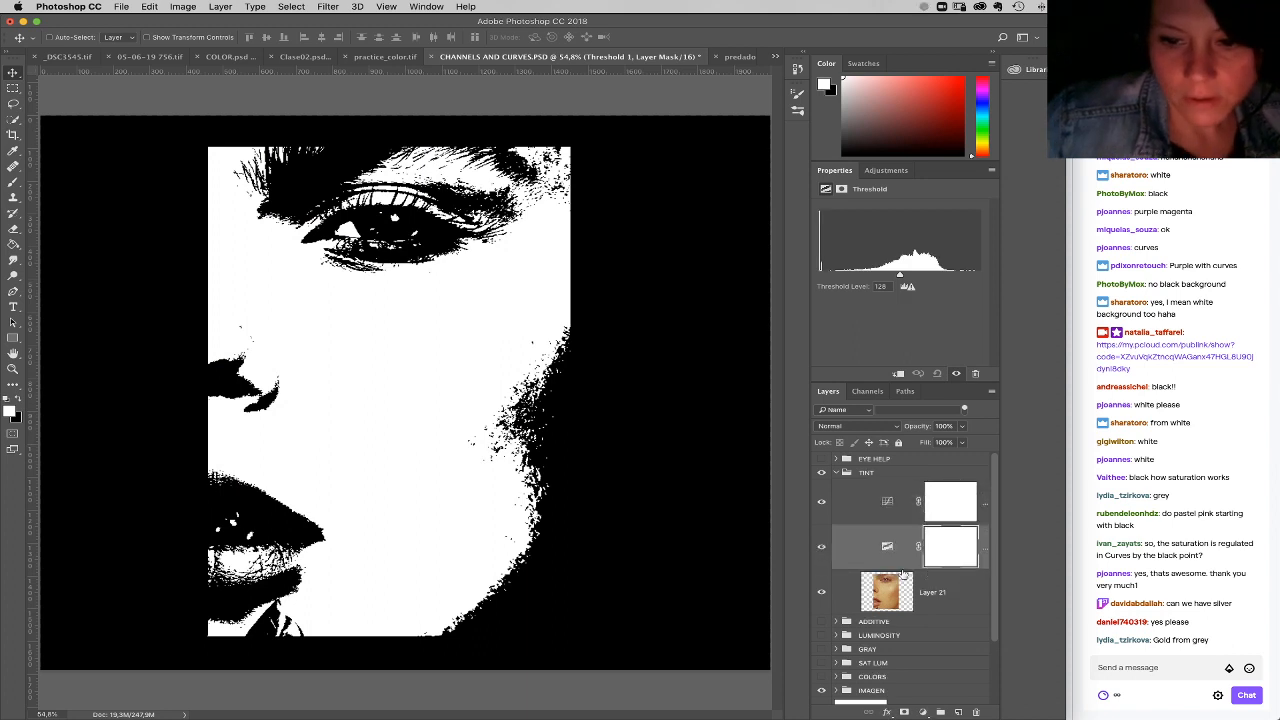
Step: Lower the Threshold level to 28 to isolate the darkest pixels around the nostril
drag(898, 275, 838, 287)
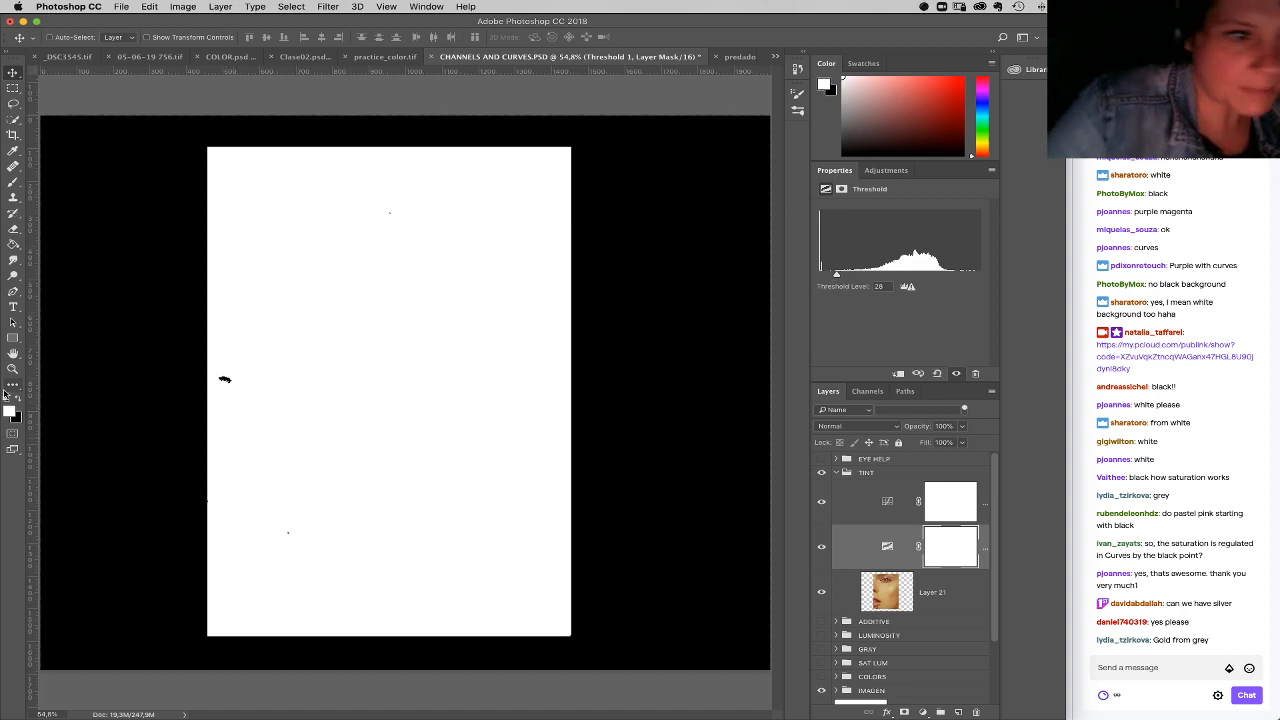
key(z)
drag(227, 374, 400, 555)
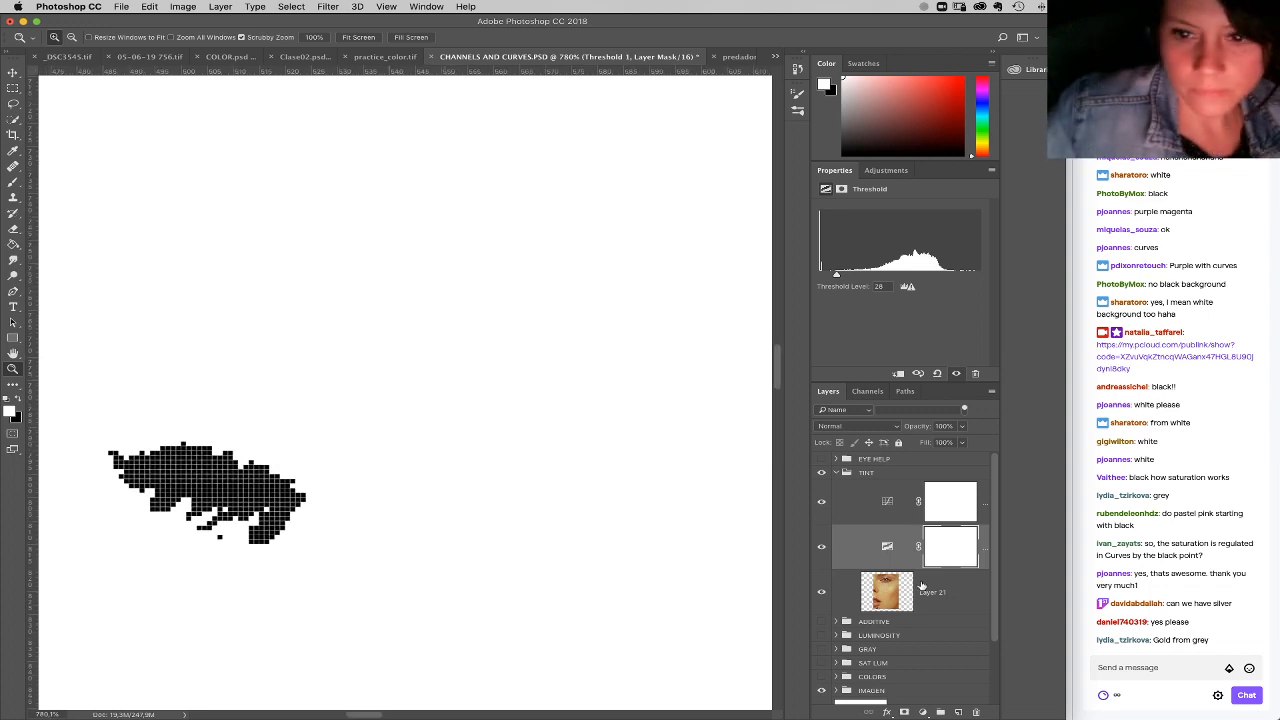
Step: Hide the Threshold layer and set the Curves black point by sampling the isolated dark area in the nostril
click(887, 501)
click(824, 242)
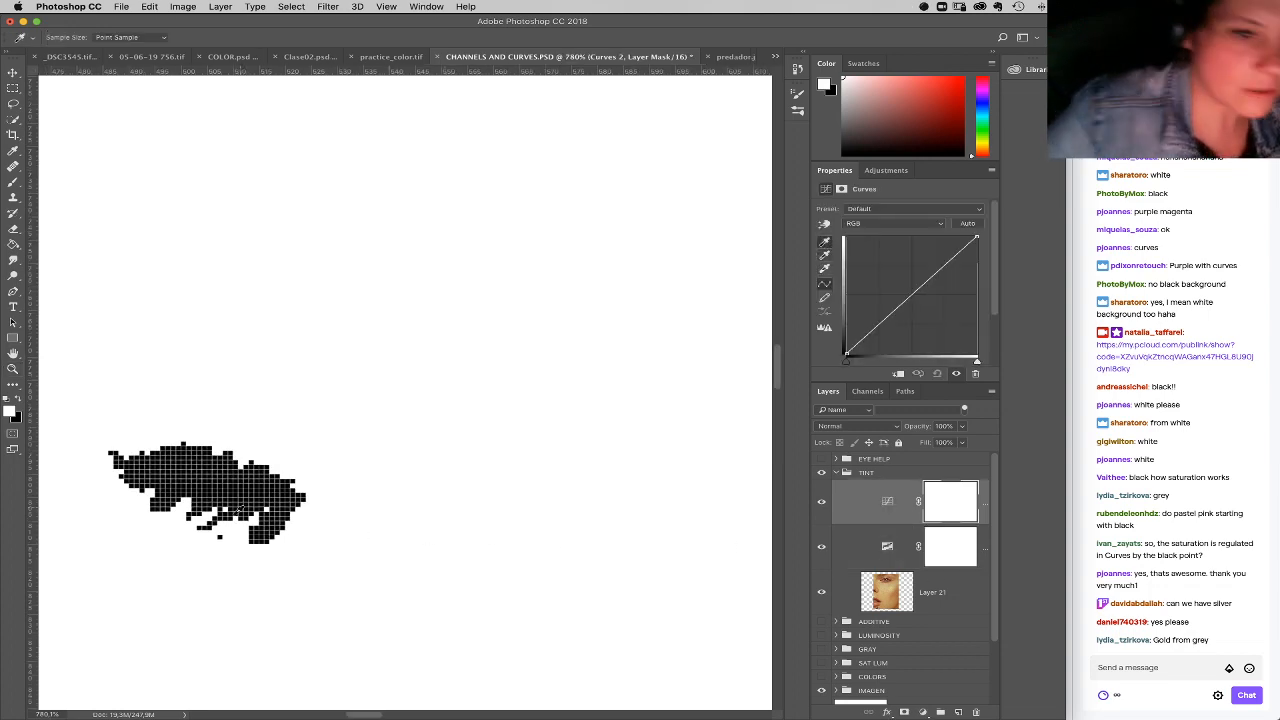
click(822, 548)
click(226, 472)
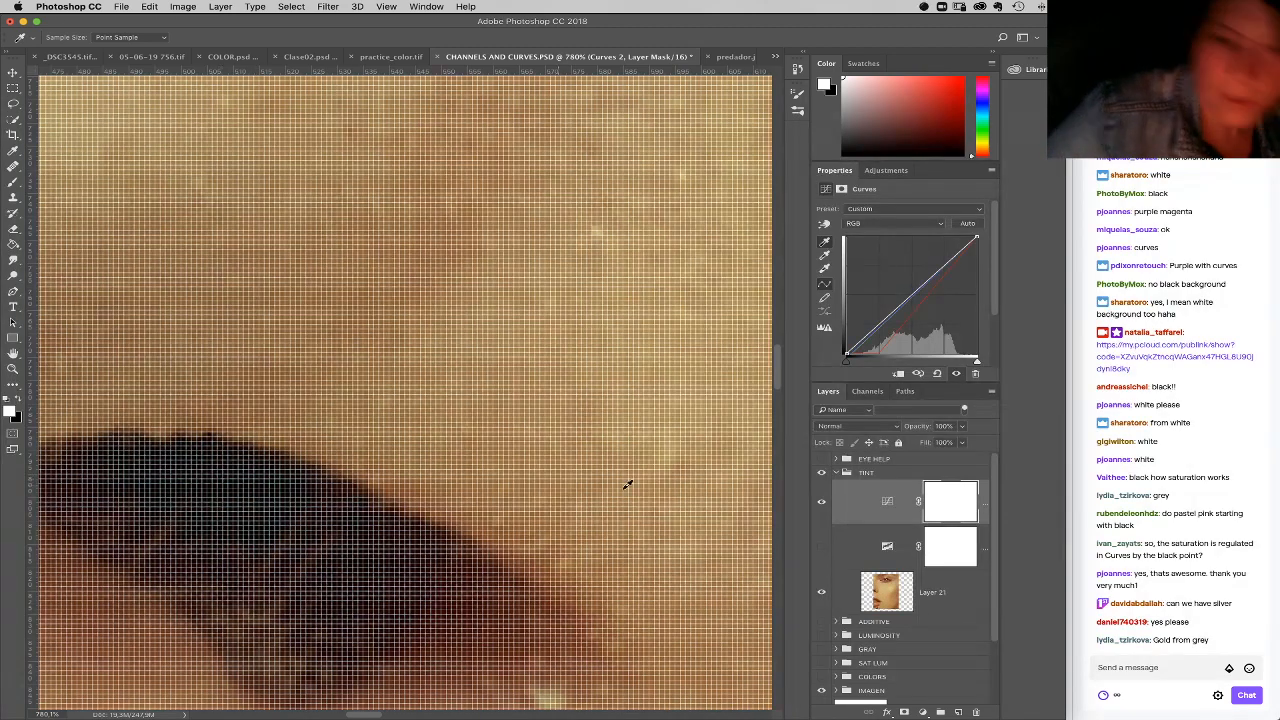
Step: Hide the Curves layer, show the Threshold layer, and raise its level to 231 to isolate the brightest pixels
click(894, 560)
click(822, 501)
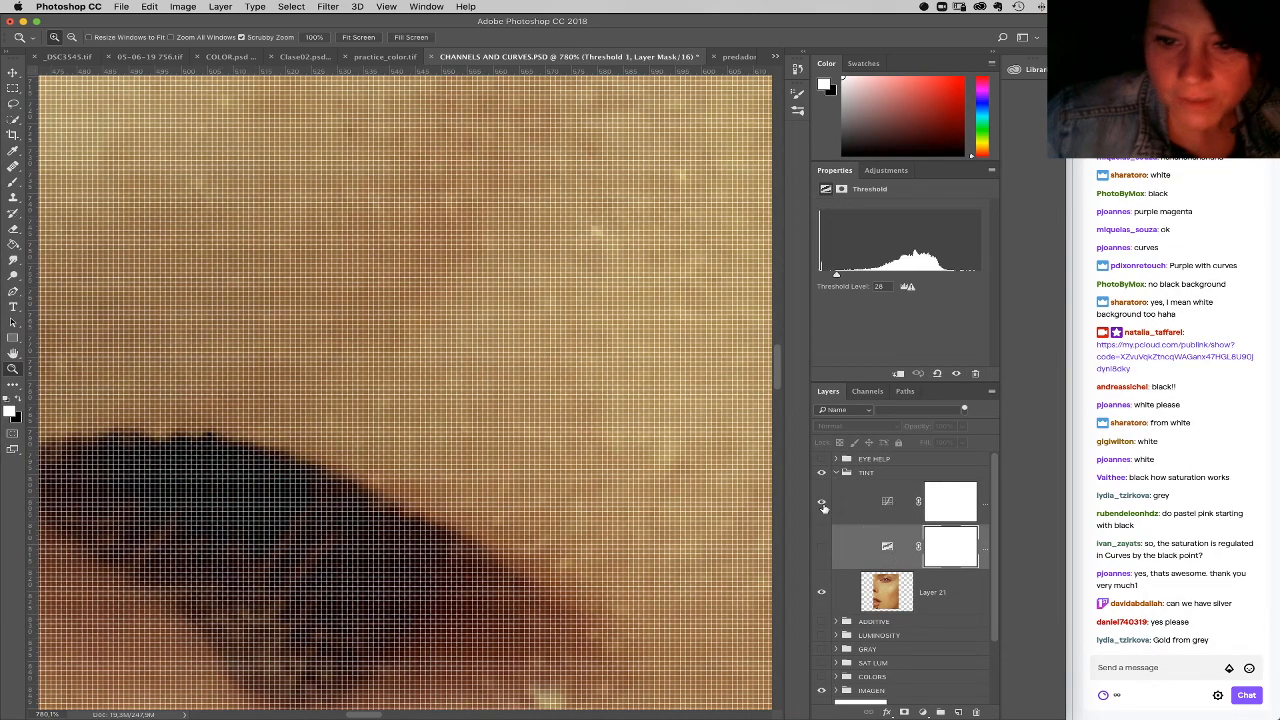
drag(838, 275, 934, 273)
key(super+minus)
key(super+minus)
key(super+minus)
key(super+minus)
key(super+minus)
key(super+minus)
key(super+minus)
key(super+minus)
key(super+minus)
key(super+minus)
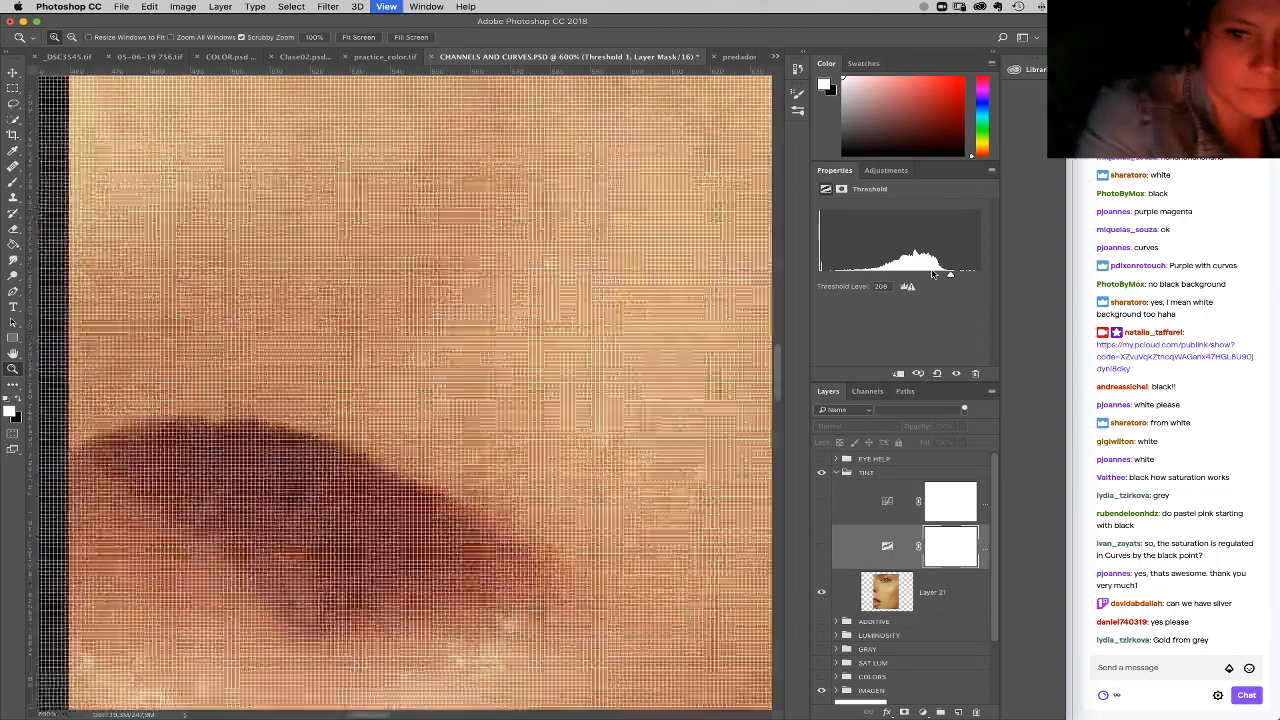
key(super+minus)
key(super+minus)
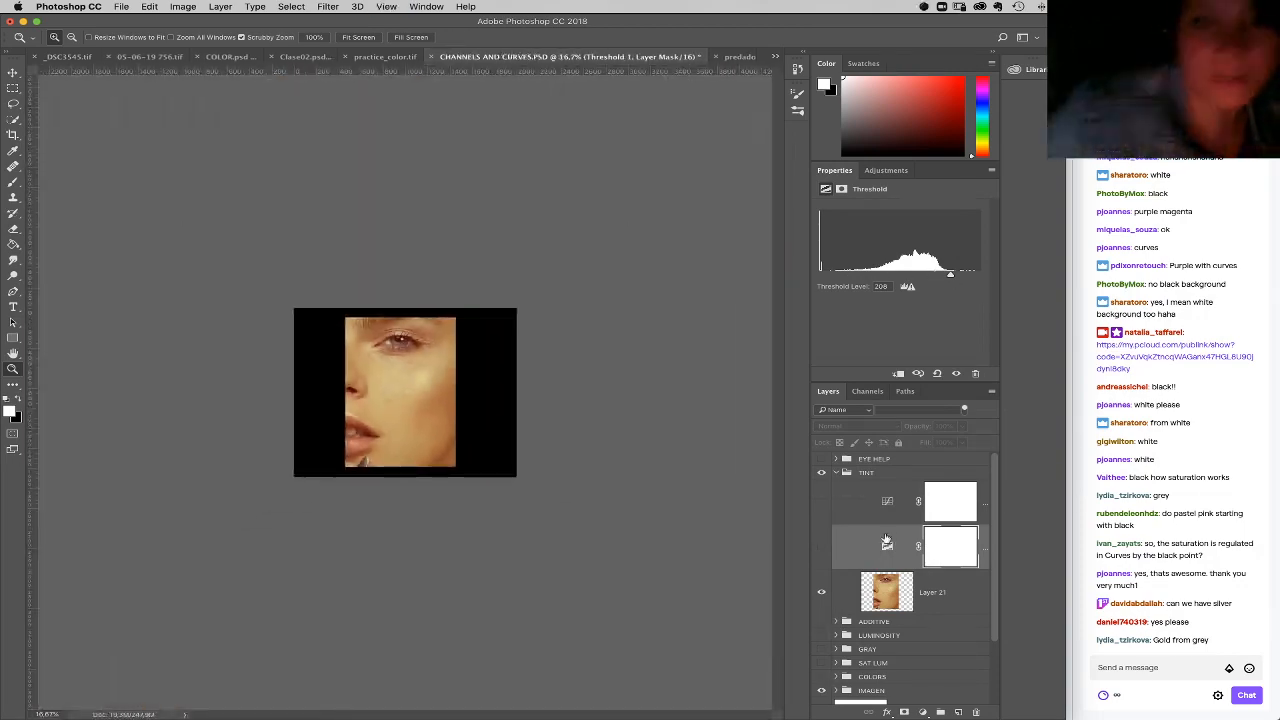
click(822, 546)
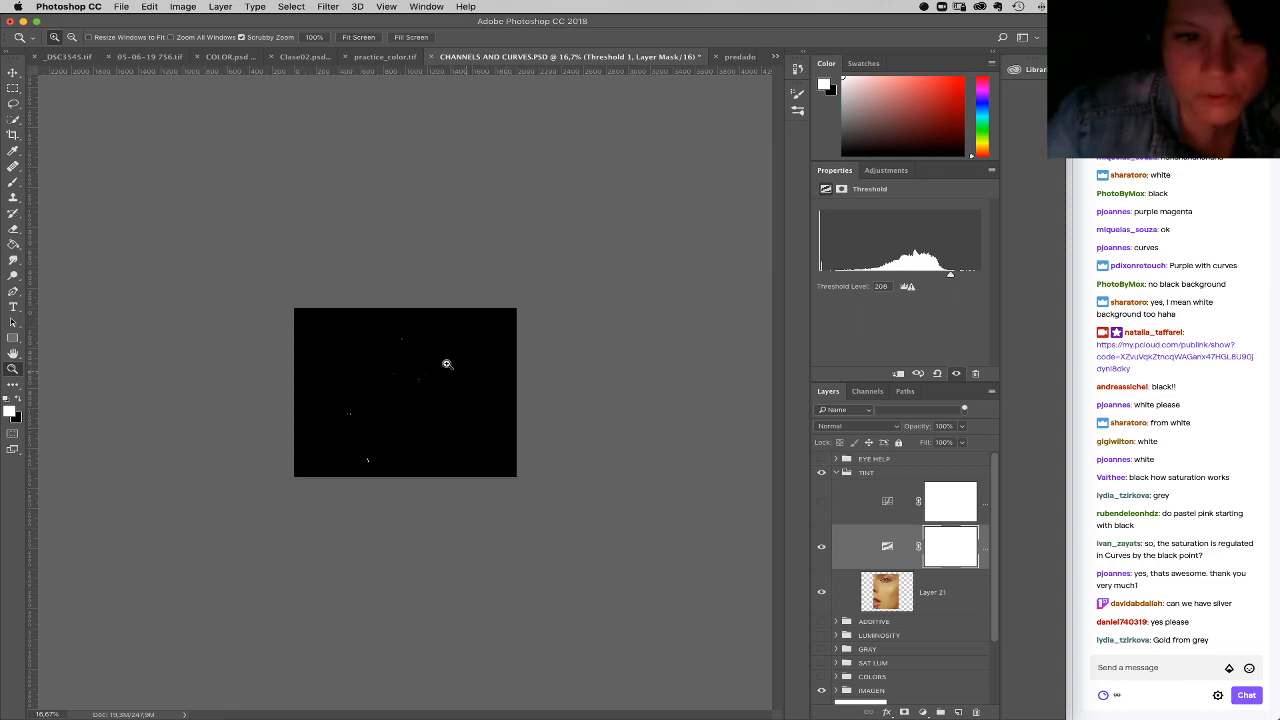
click(414, 494)
drag(414, 494, 523, 491)
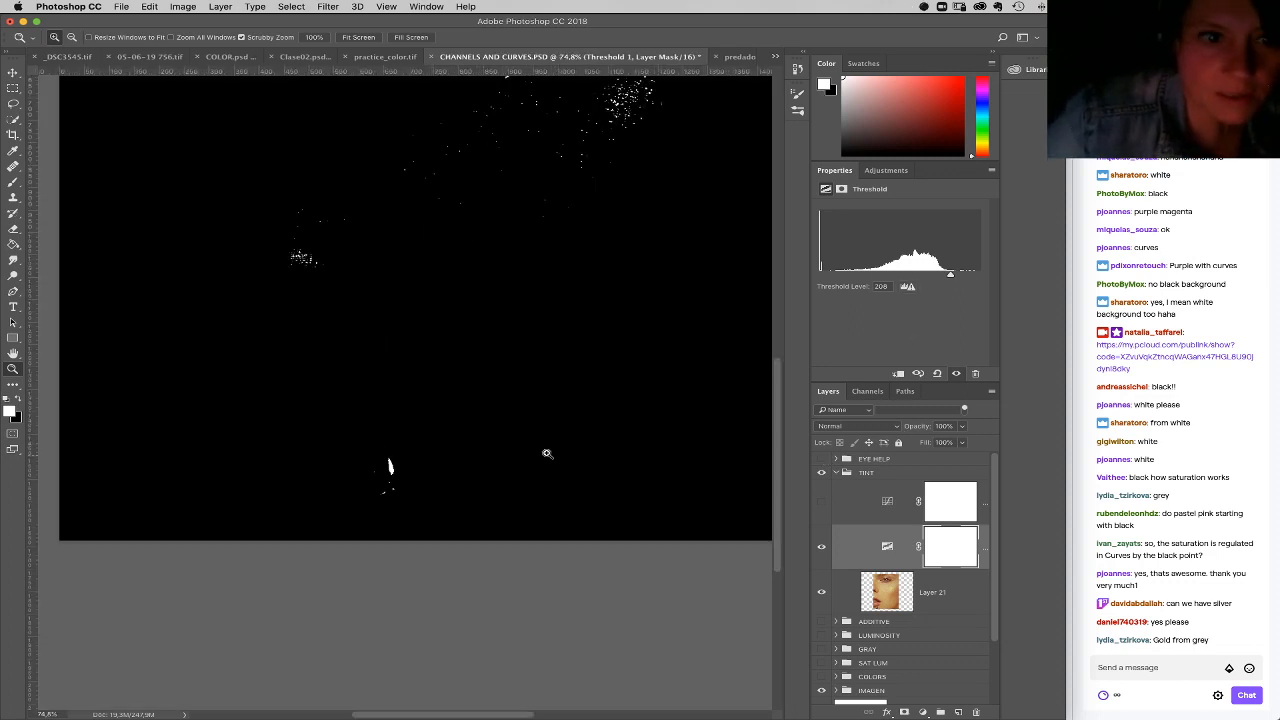
drag(956, 276, 962, 277)
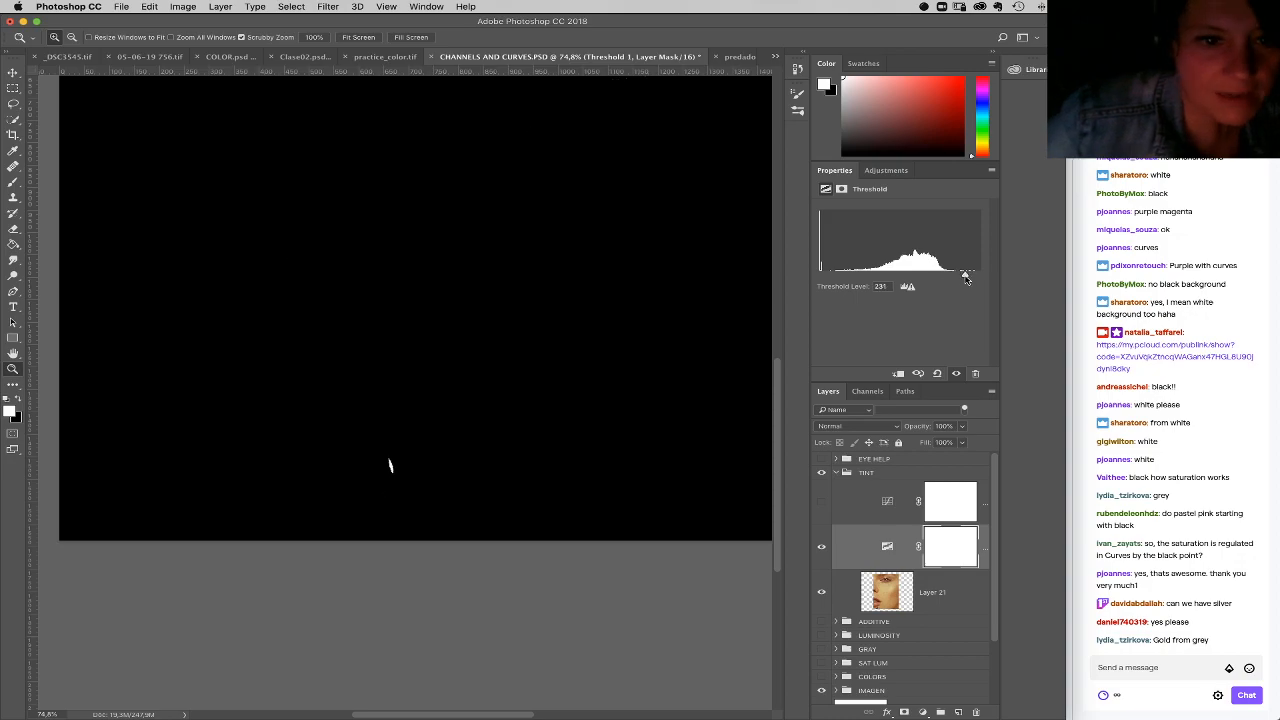
Step: Hide the Threshold layer, show the Curves layer, and set its white point from the bright highlight on the shiny tip below the lips
drag(398, 470, 536, 584)
click(822, 547)
click(822, 500)
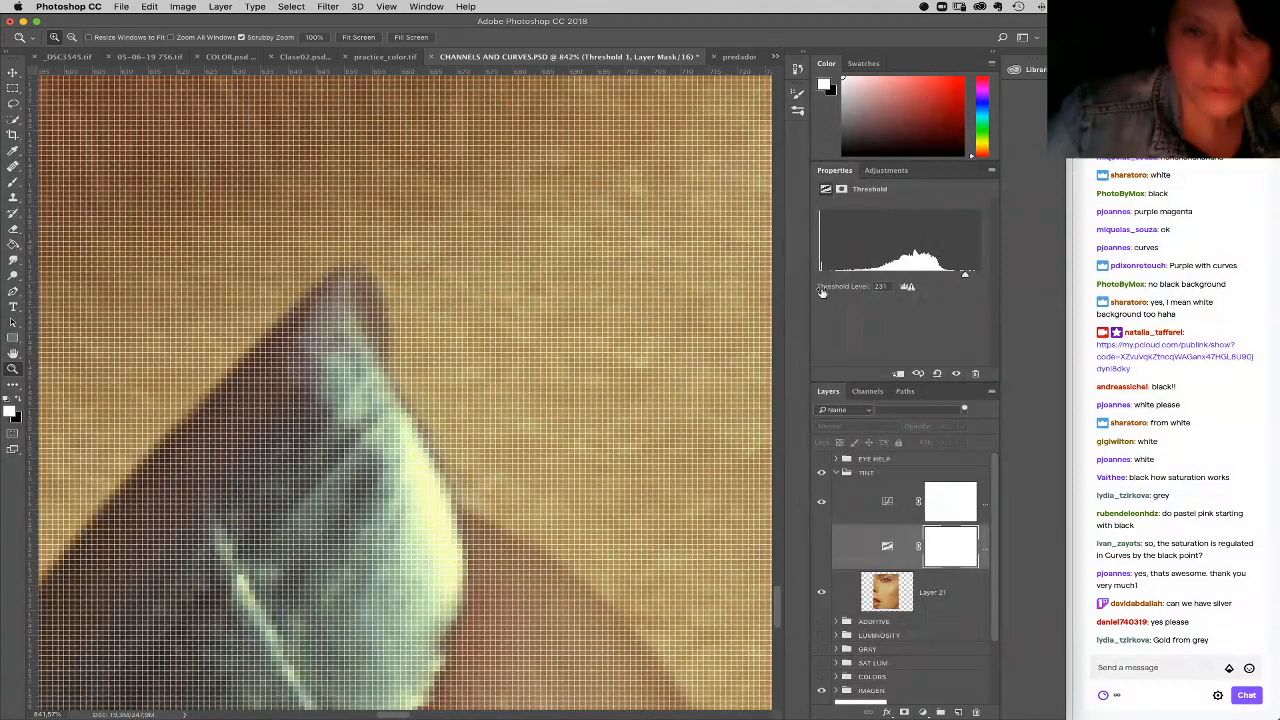
click(869, 510)
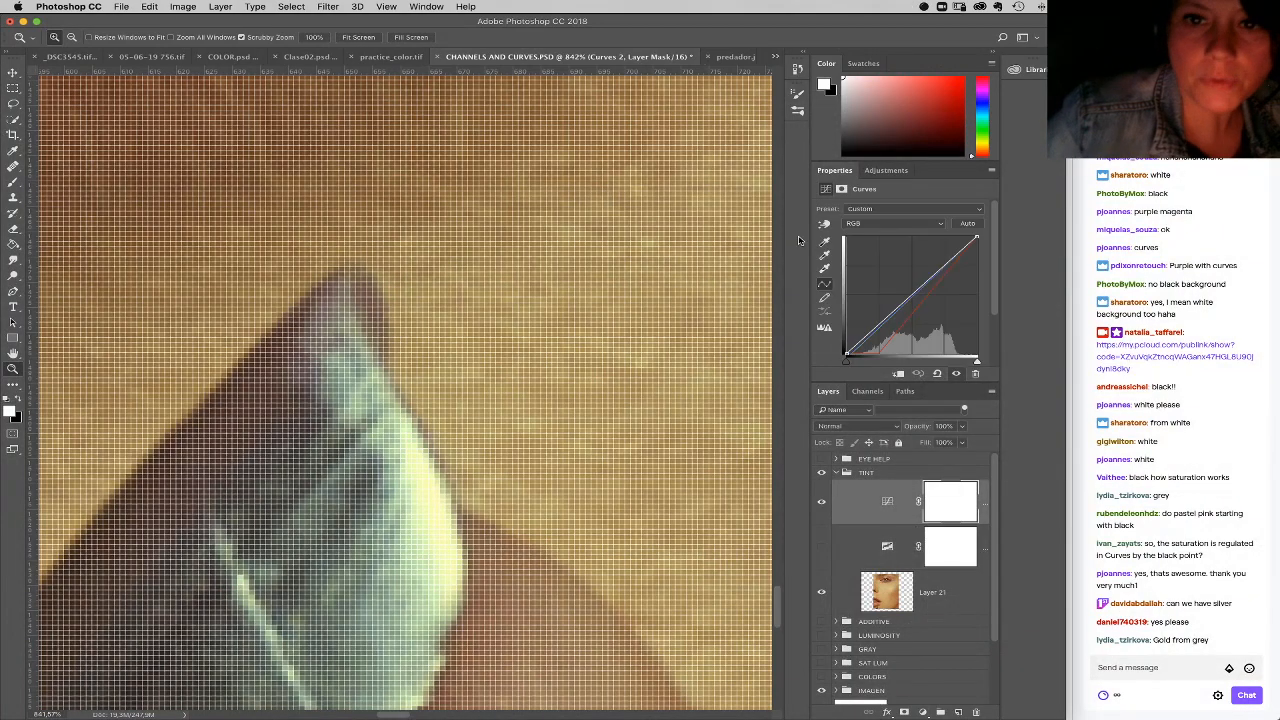
click(824, 268)
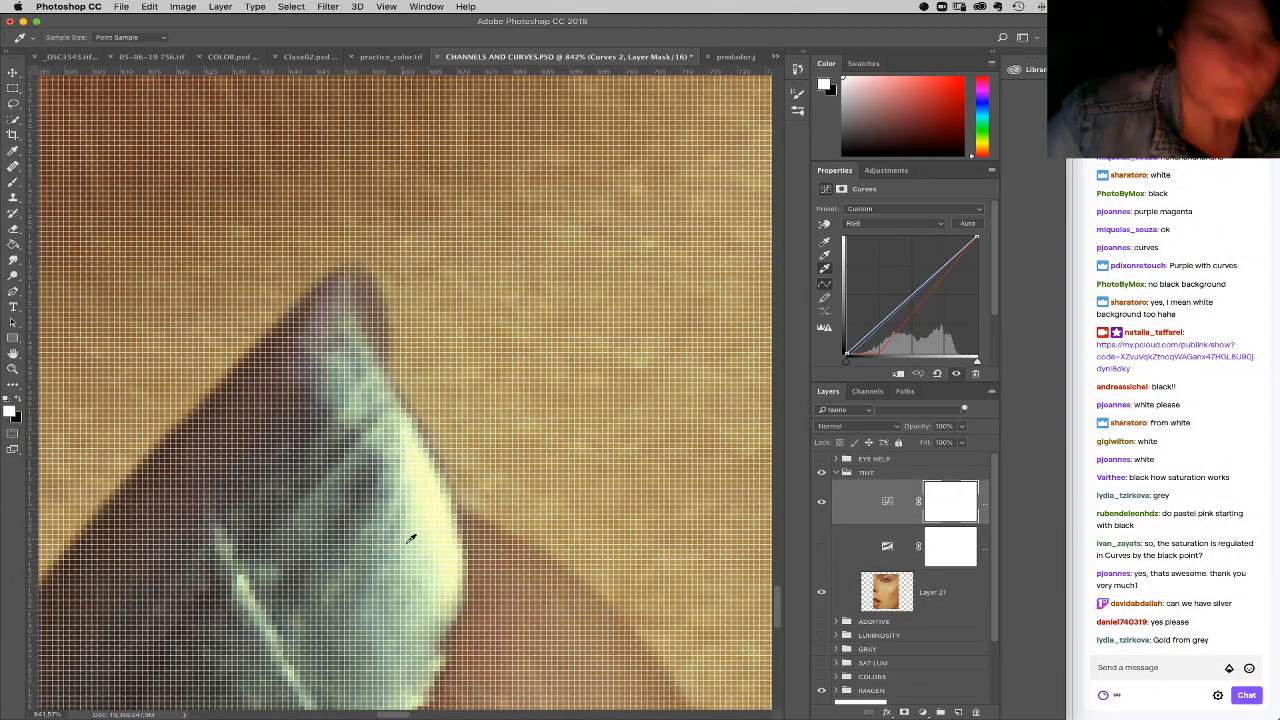
click(432, 476)
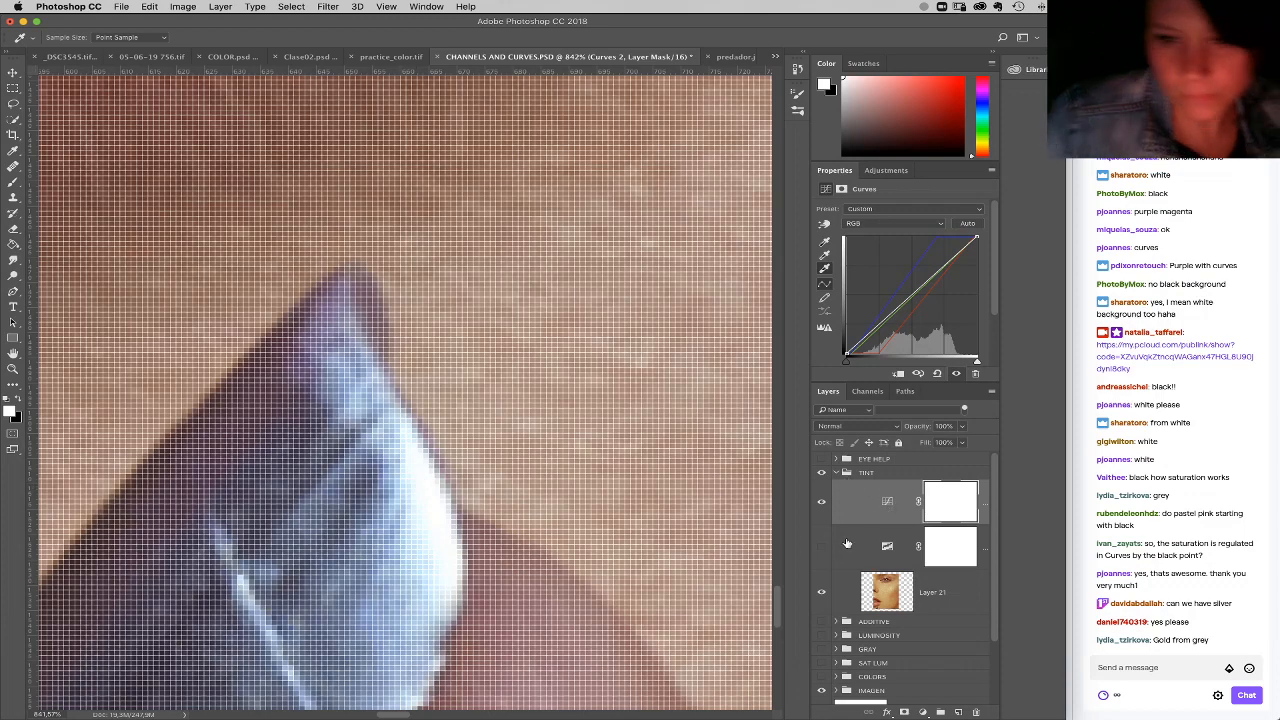
Step: Compare the whole portrait without and with the Curves correction, and save the file
click(901, 551)
key(z)
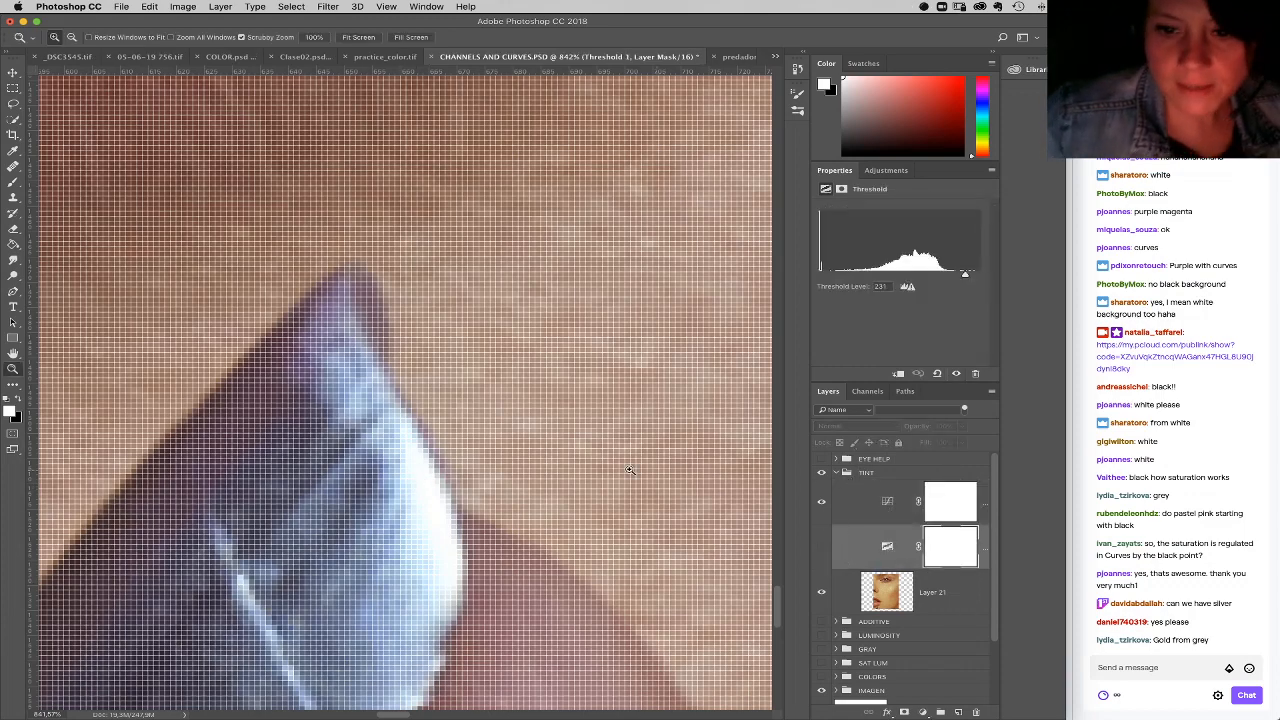
right_click(532, 378)
click(557, 385)
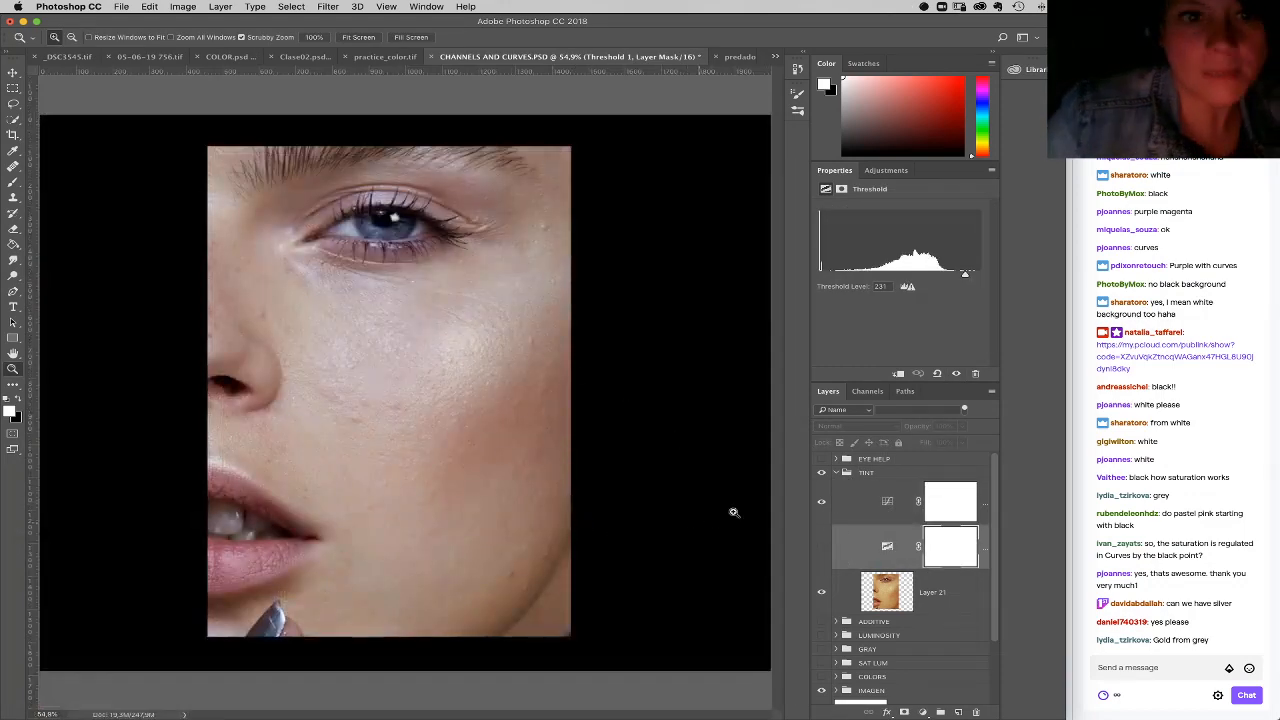
click(821, 502)
click(821, 502)
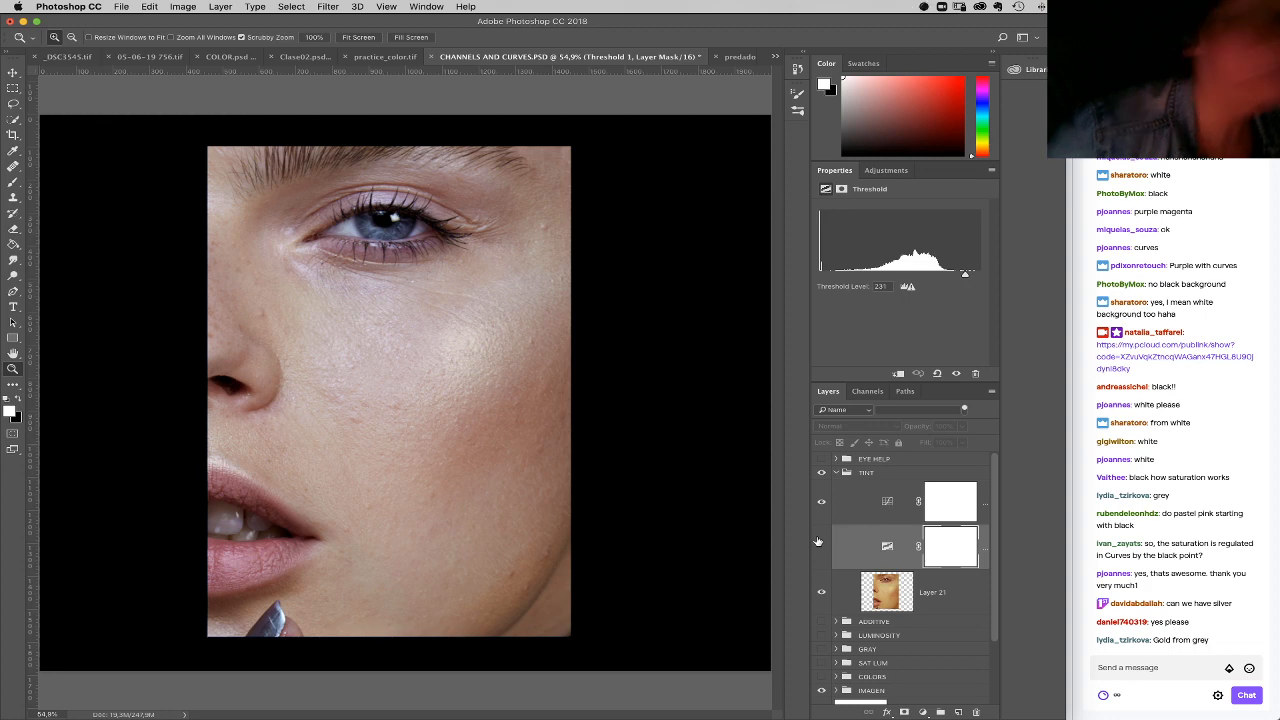
click(122, 6)
click(165, 121)
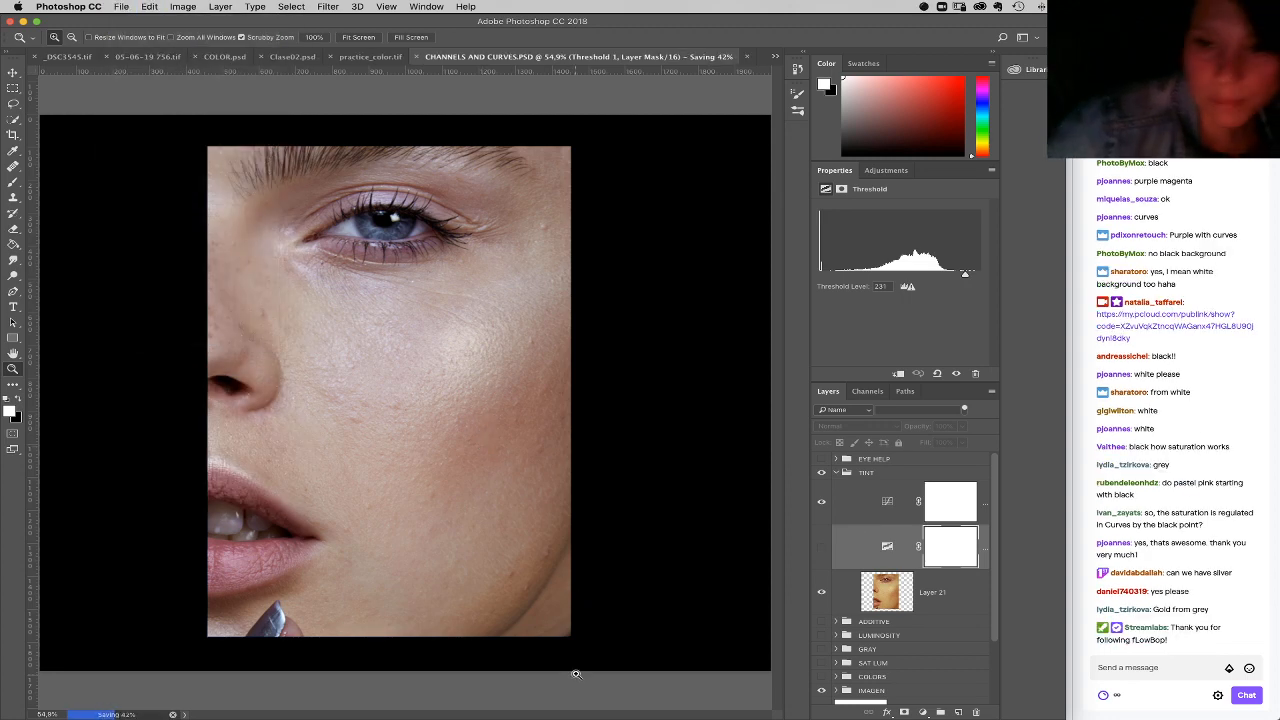
Step: Switch to the pCloud file manager in Chrome and close the Practice_color.tif link dialog
mouse_move(590, 716)
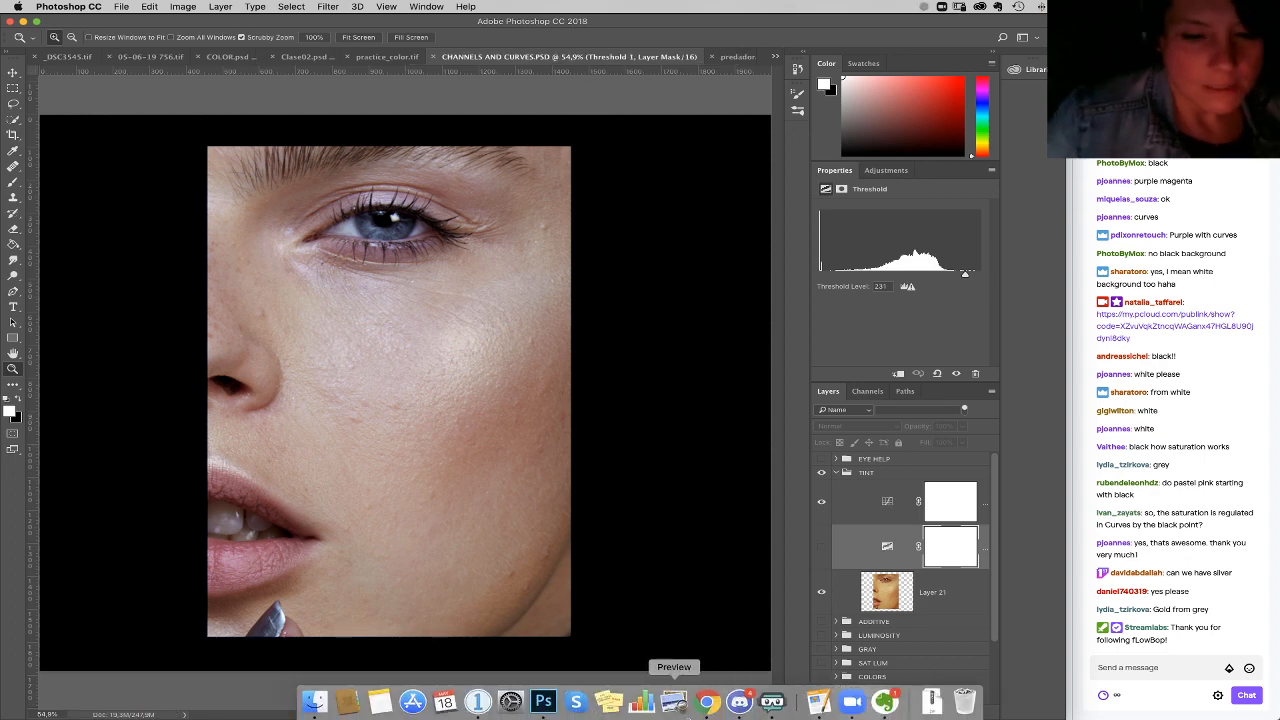
click(706, 703)
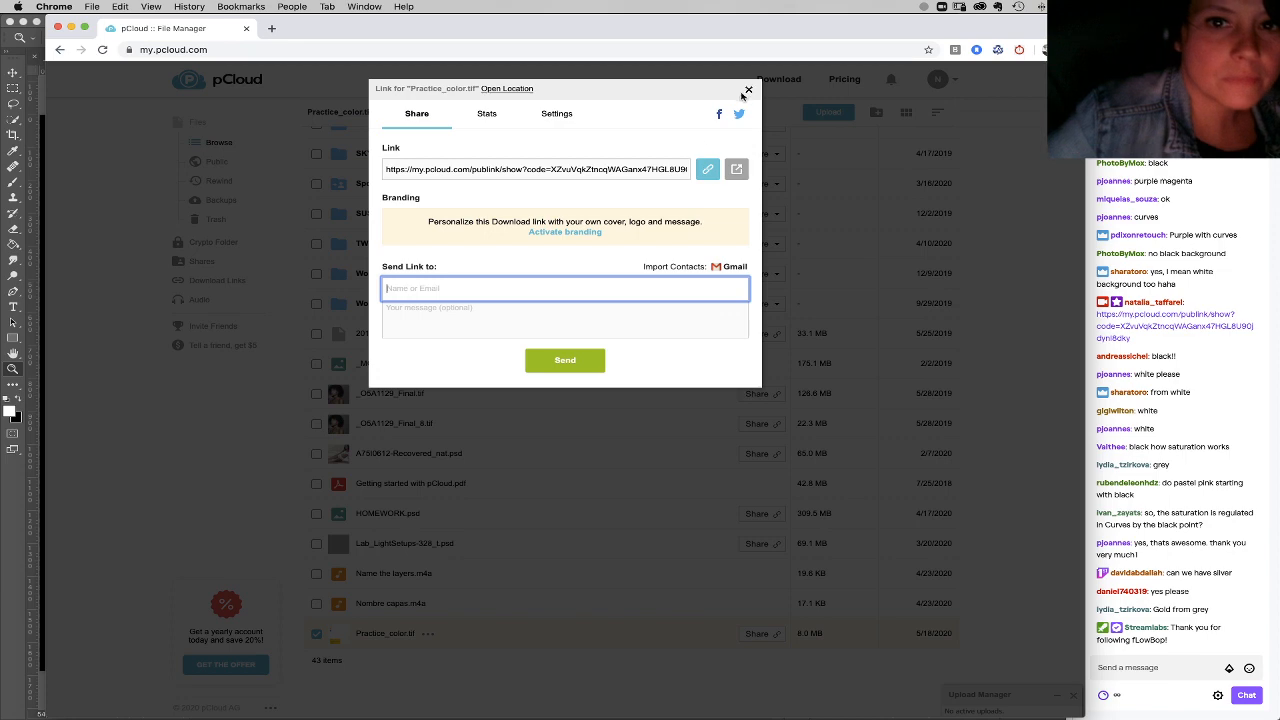
click(748, 89)
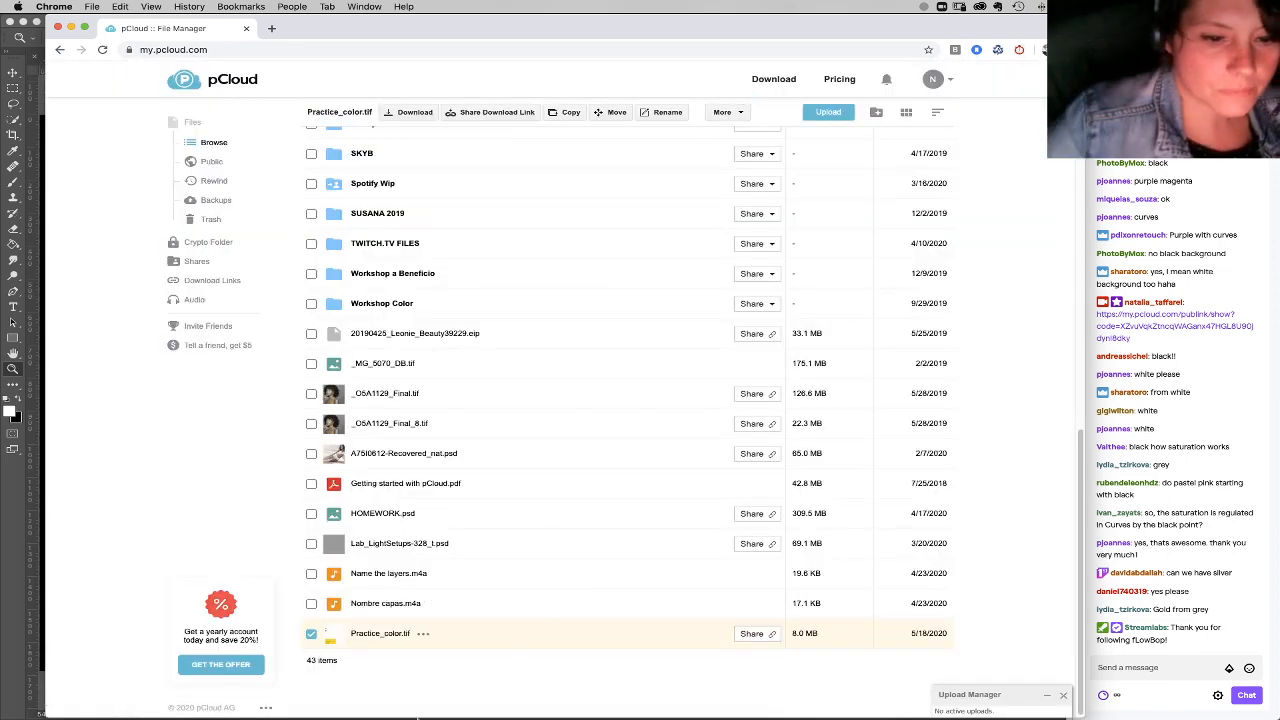
Step: Switch to Finder, open the Trabajo folder, and search the Mac for "color"
mouse_move(412, 705)
click(313, 702)
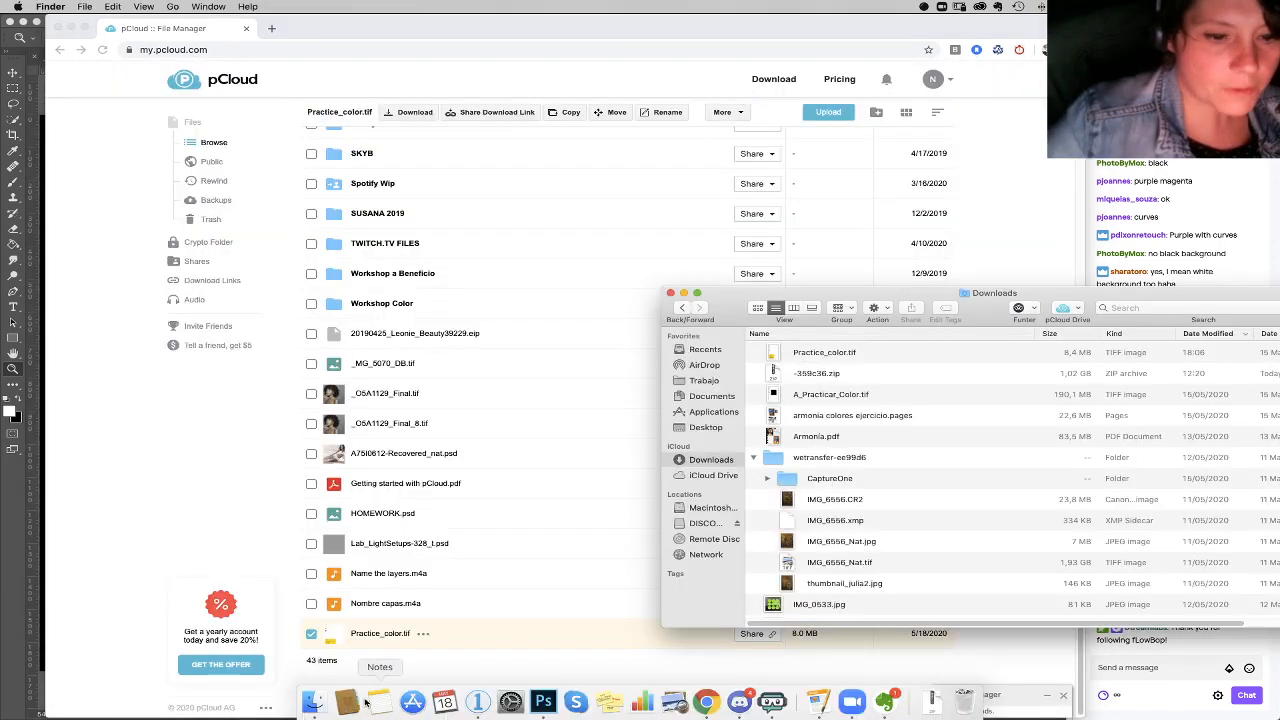
click(728, 382)
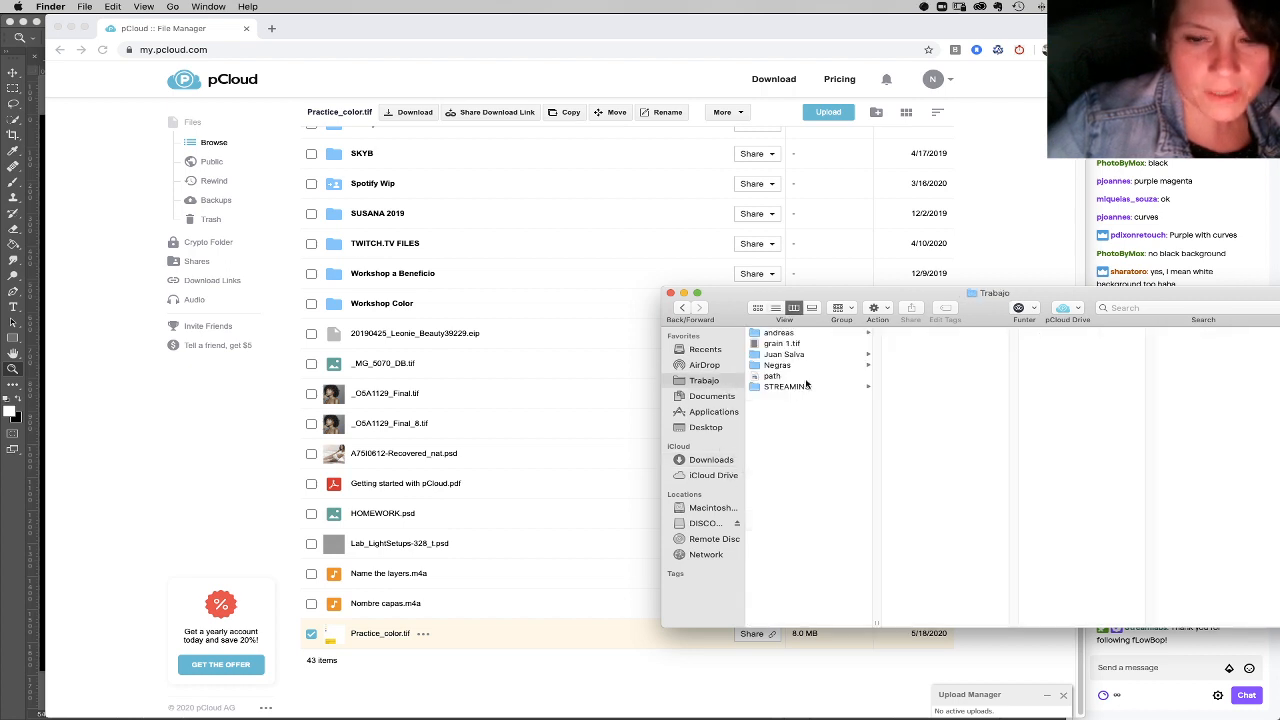
click(1110, 310)
text(color)
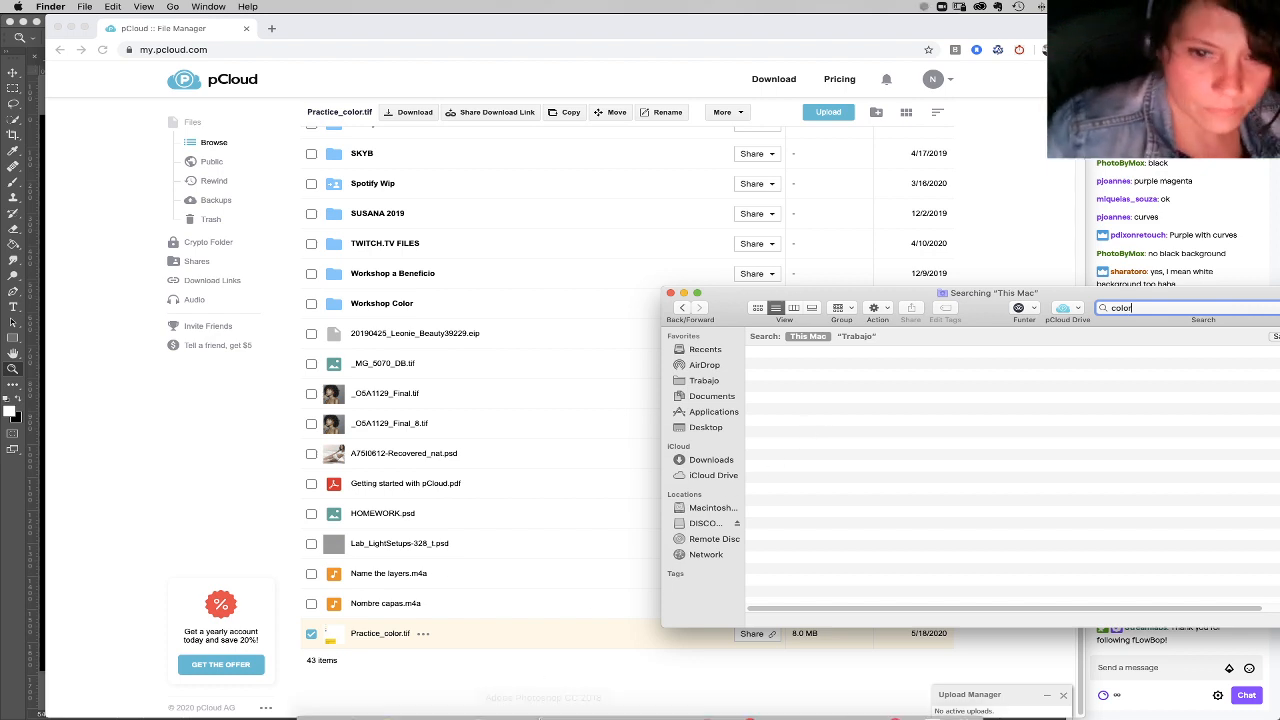
Step: Check the document's file name in Photoshop, search the Mac in Finder for "channels", and select CHANNELS AND CURVES.PSD
click(543, 703)
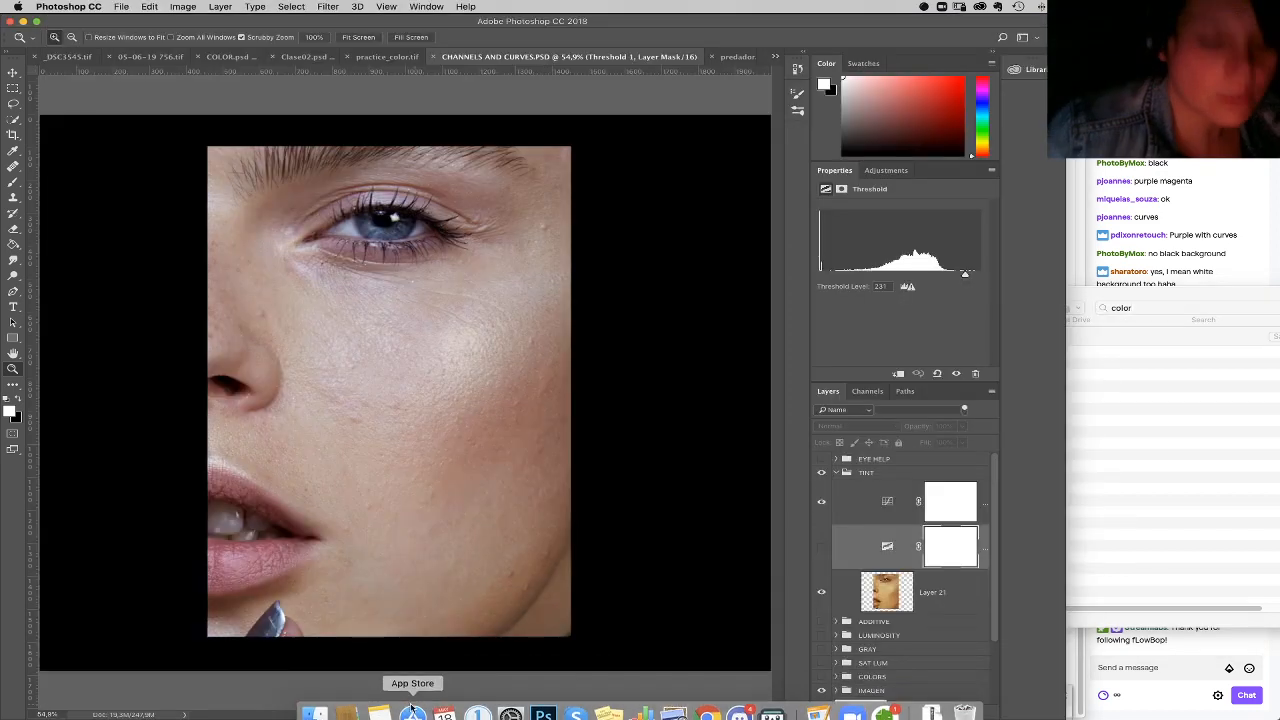
click(314, 710)
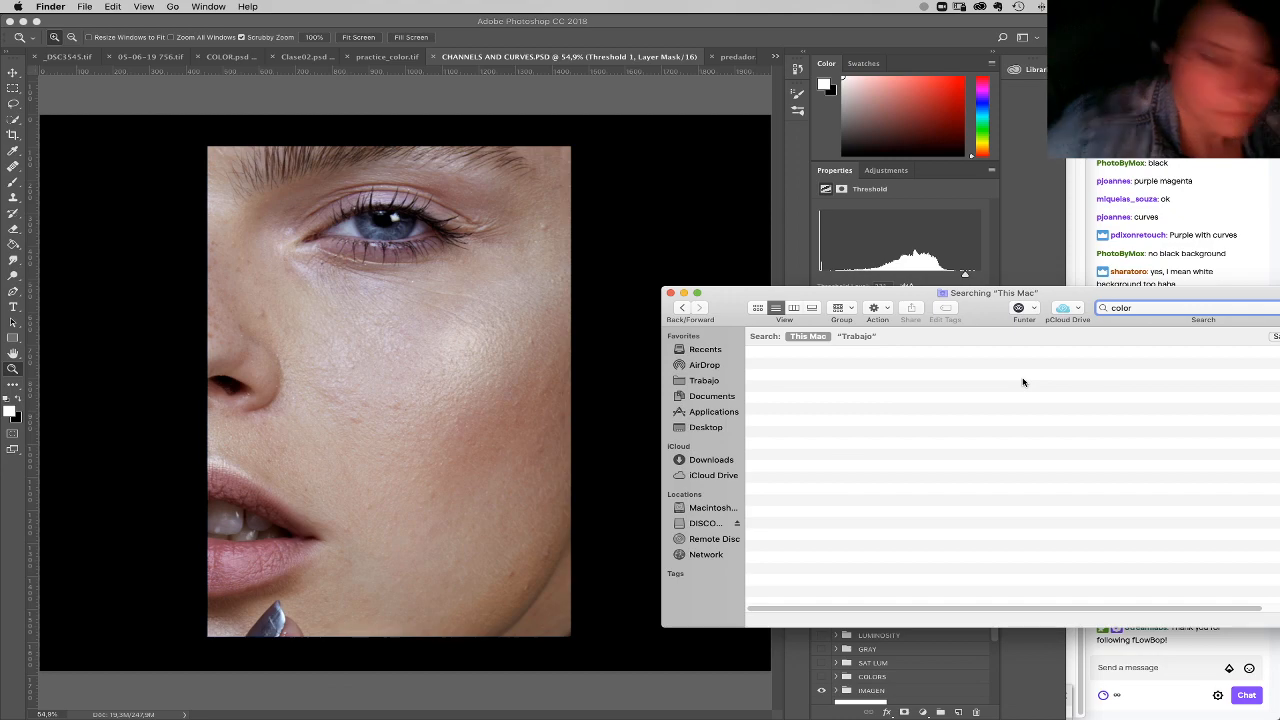
key(BackSpace)
key(BackSpace)
key(BackSpace)
key(BackSpace)
text(hannels)
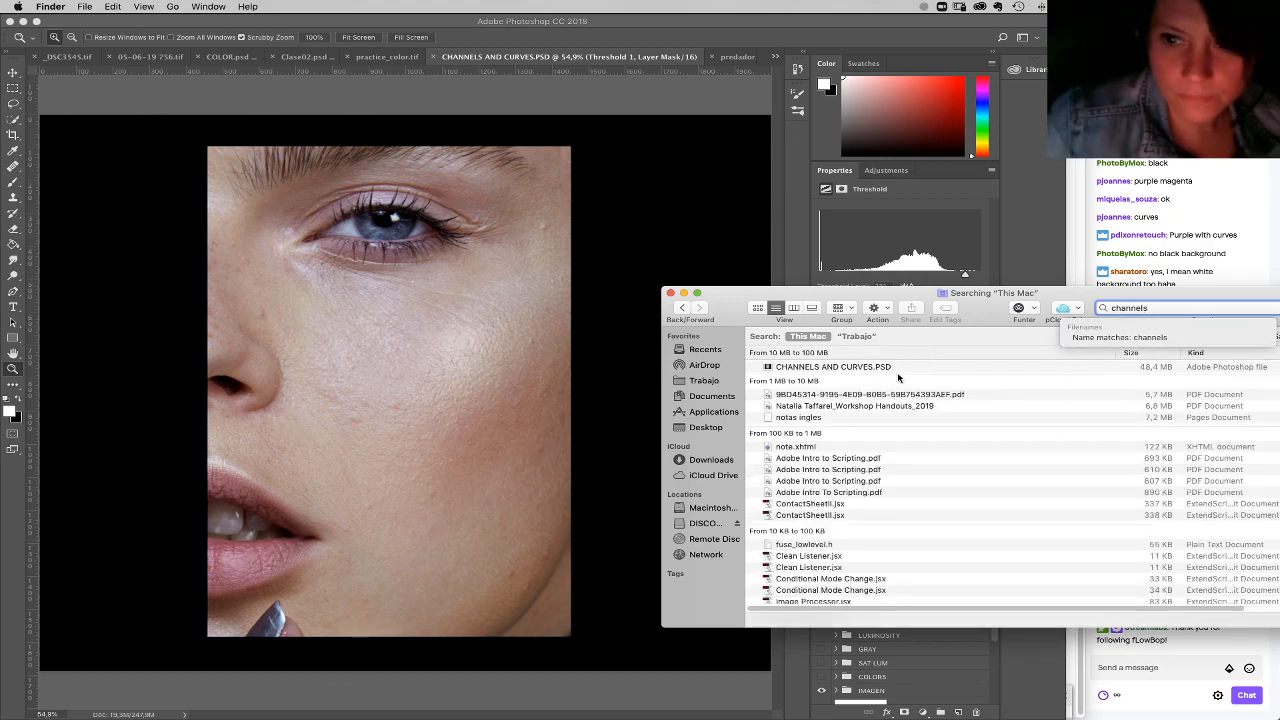
click(898, 376)
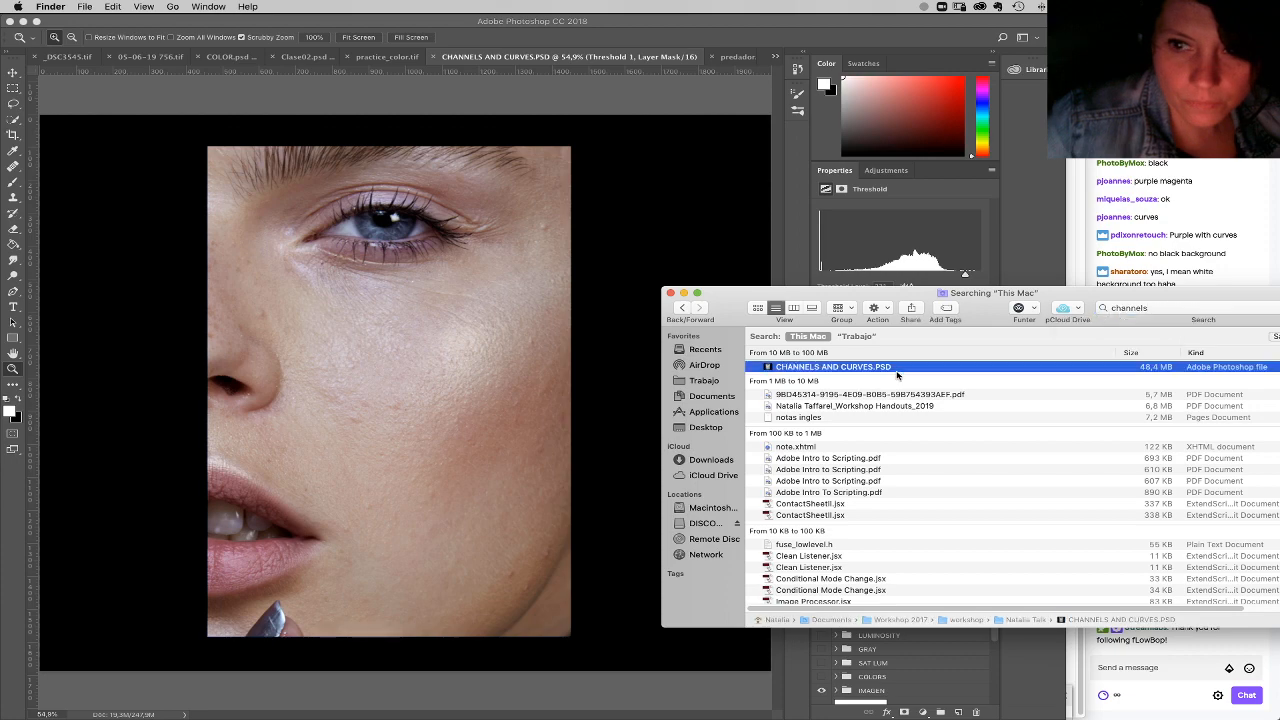
Step: Arrange the Finder and Chrome windows side by side and upload CHANNELS AND CURVES.PSD to the pCloud file list
drag(1036, 306, 781, 259)
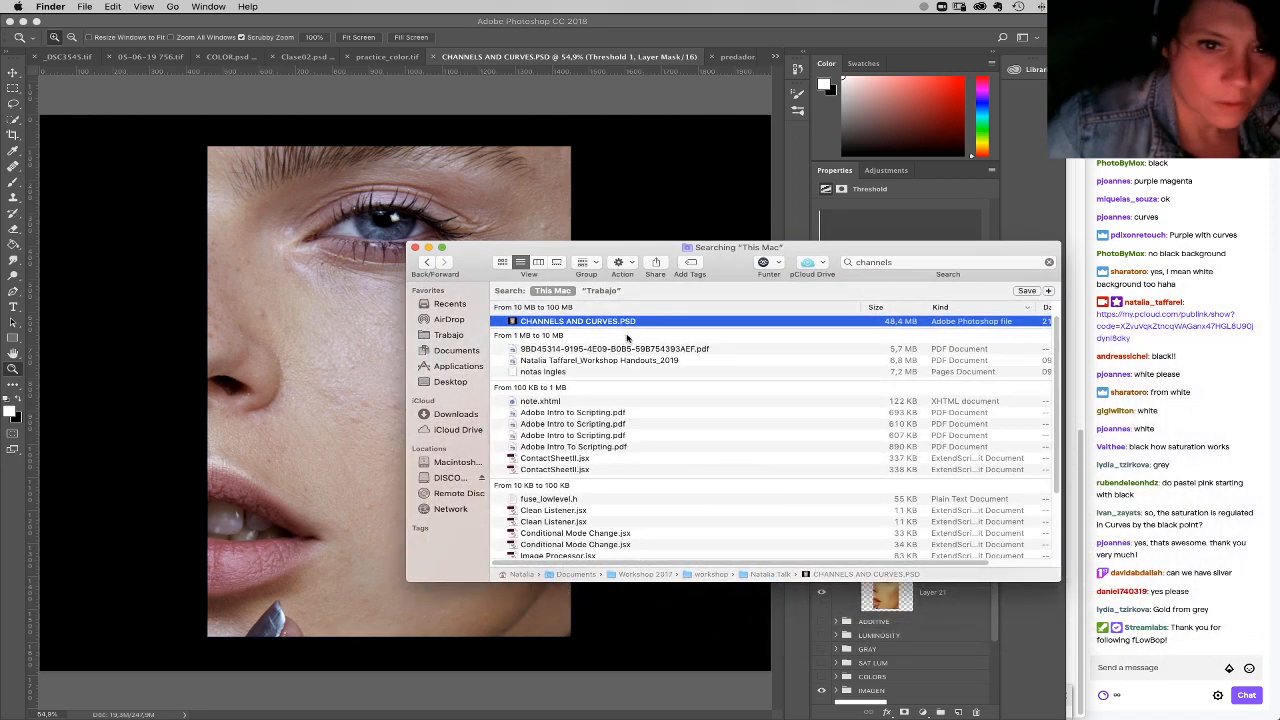
click(719, 712)
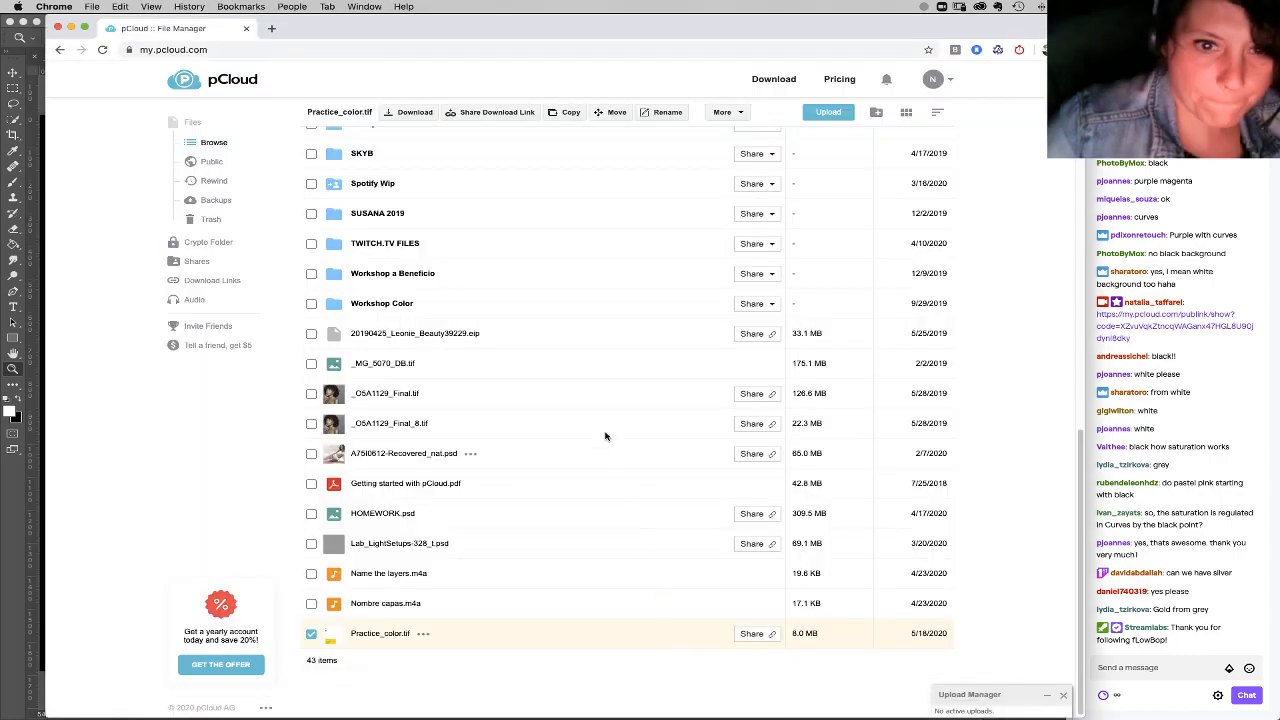
drag(1042, 33, 786, 33)
click(902, 249)
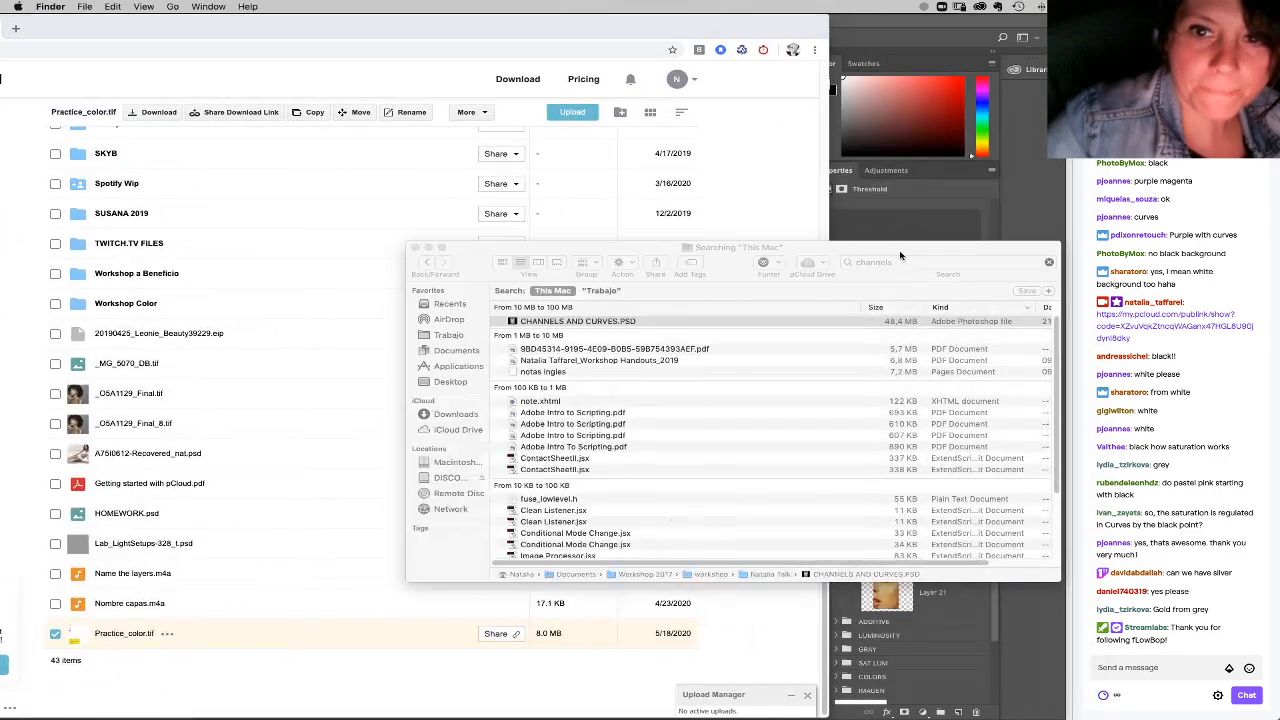
drag(550, 322, 305, 373)
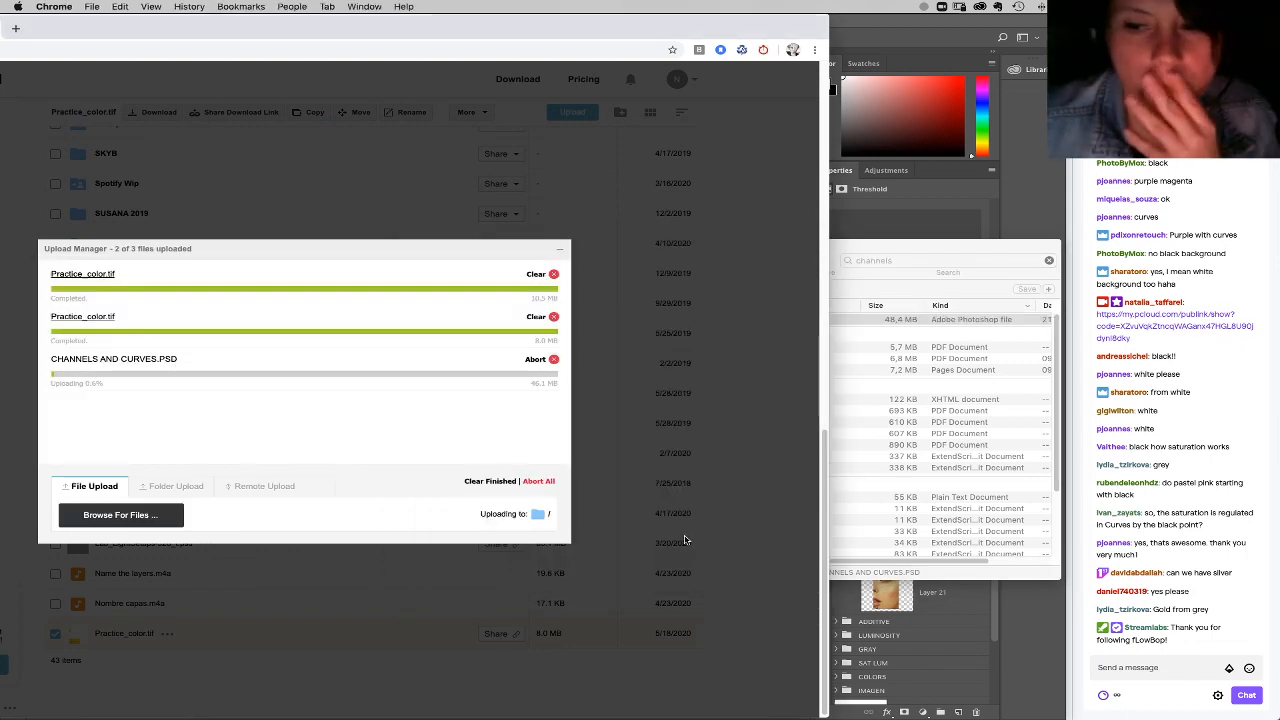
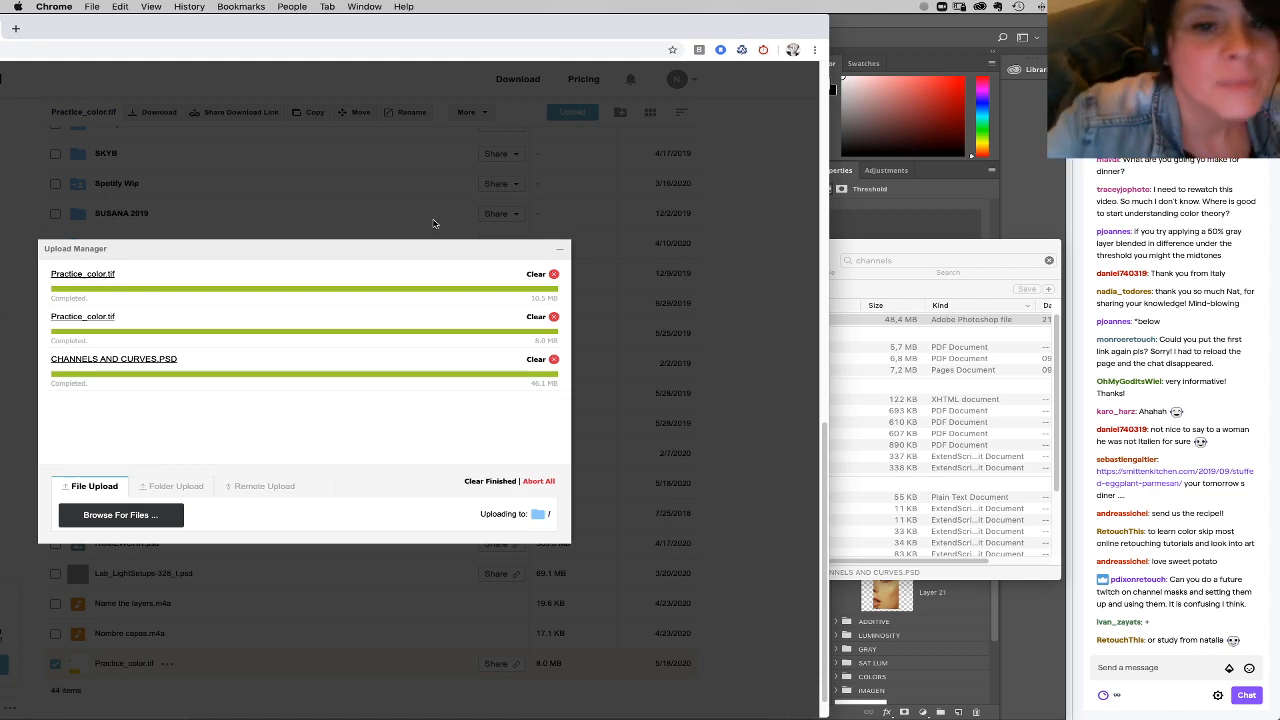
Step: Generate a pCloud download link for CHANNELS AND CURVES.PSD, copy it and post it in the stream chat
click(559, 249)
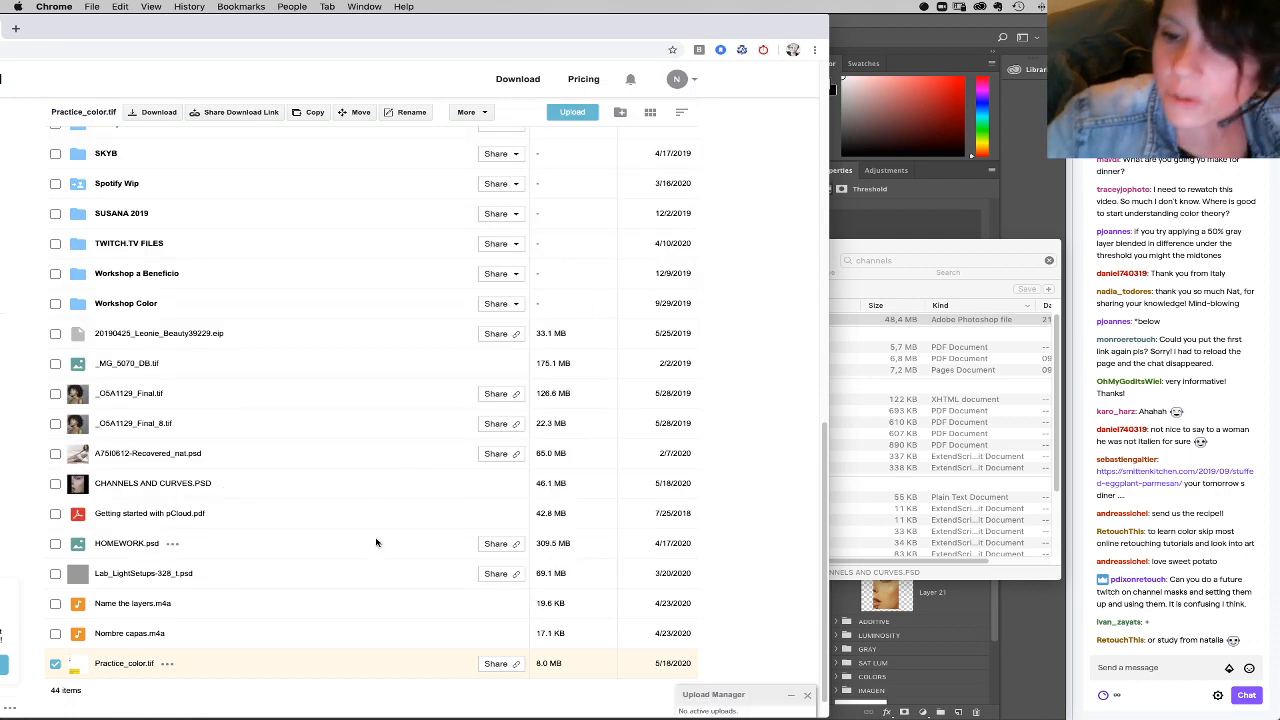
scroll(314, 577, down, 1)
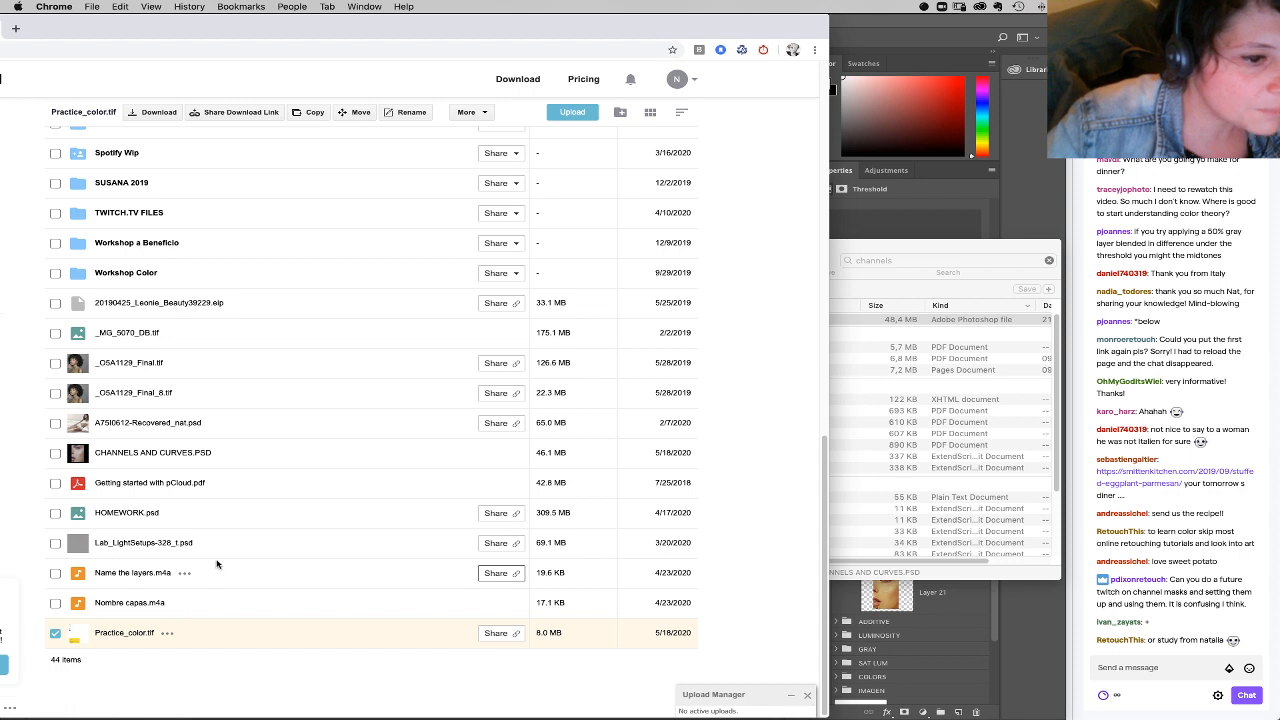
click(234, 466)
click(507, 453)
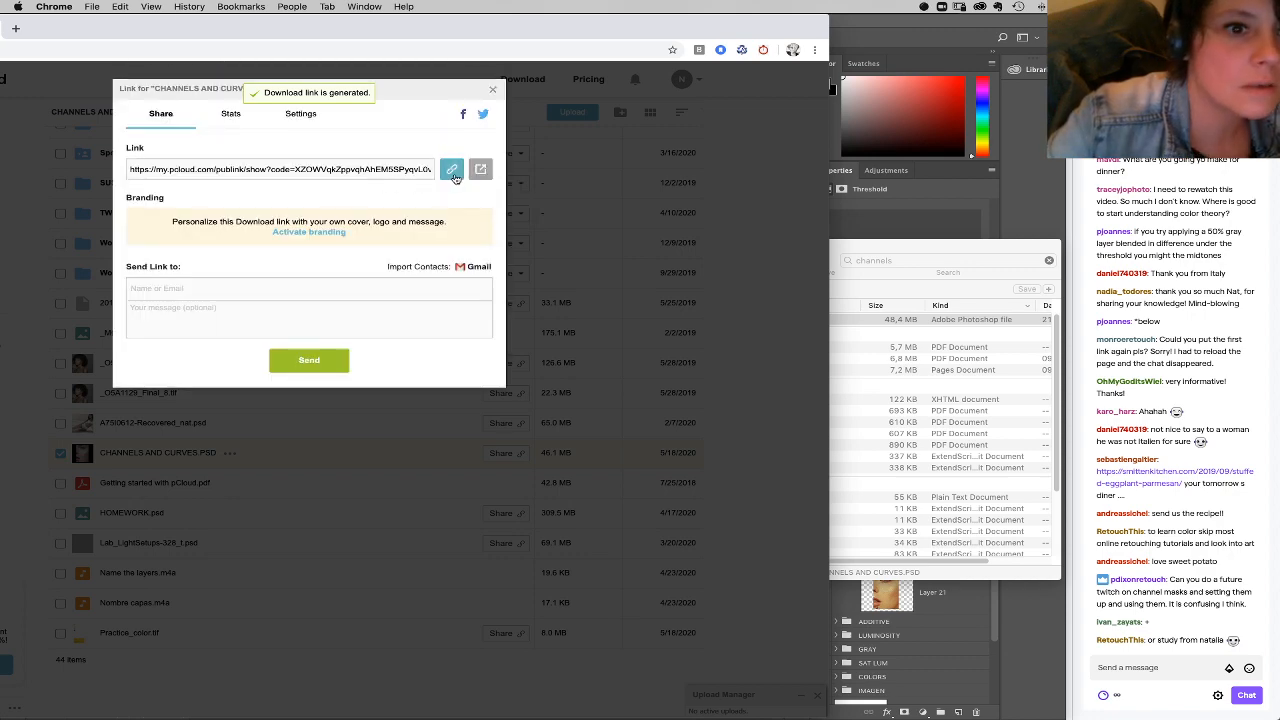
click(451, 170)
click(1125, 667)
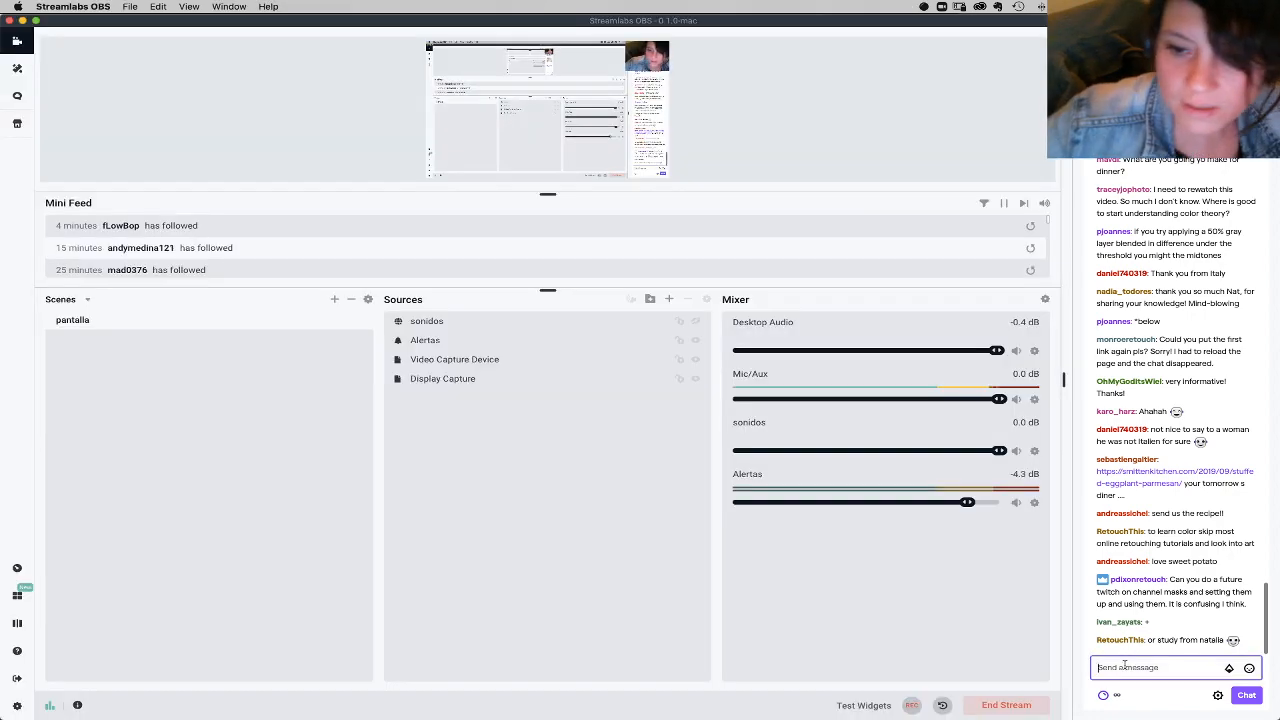
key(super+v)
key(Return)
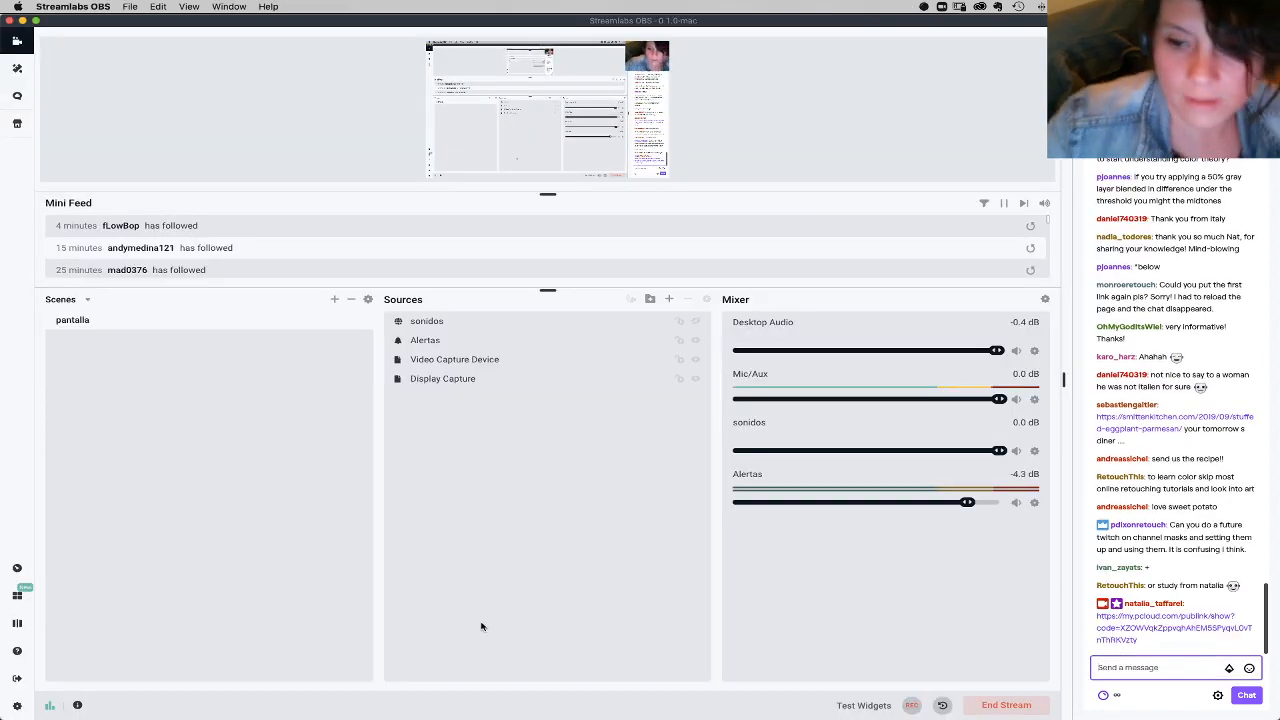
Step: Switch back to Chrome, copy the share link for Practice_color.tif and send it to the stream chat
mouse_move(457, 705)
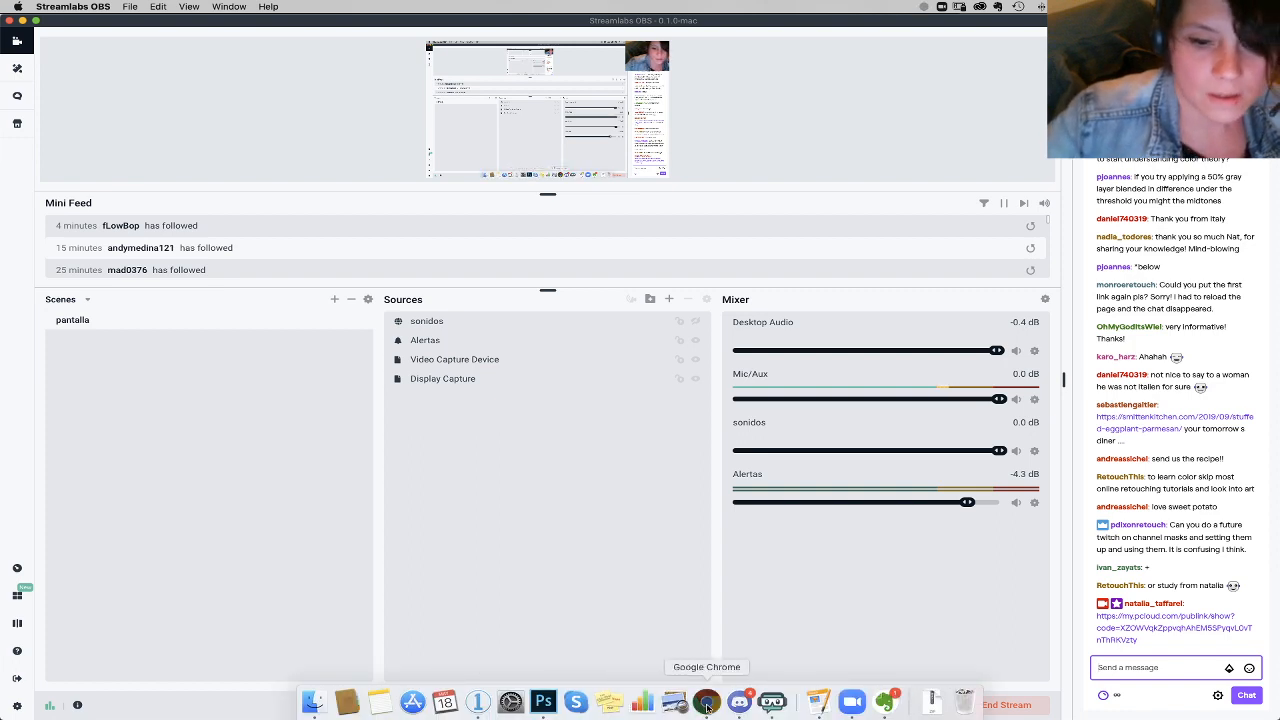
click(707, 703)
click(491, 91)
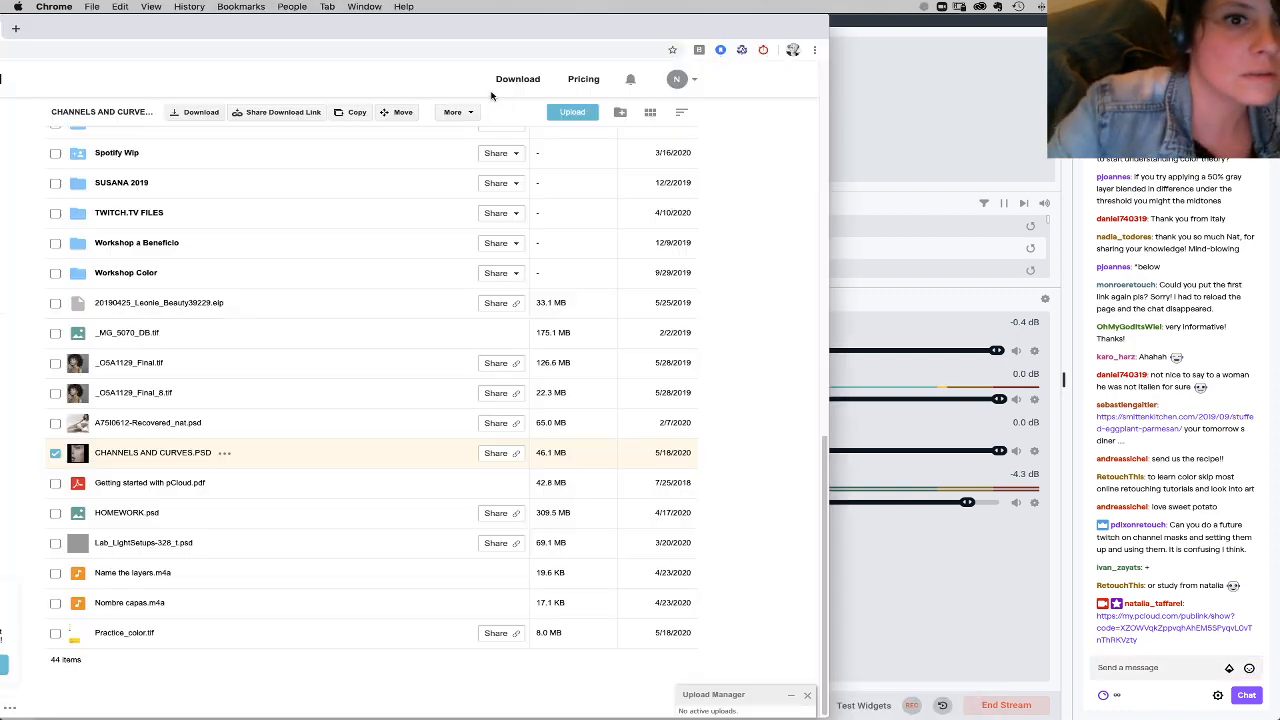
click(169, 633)
click(518, 634)
click(451, 170)
click(1130, 671)
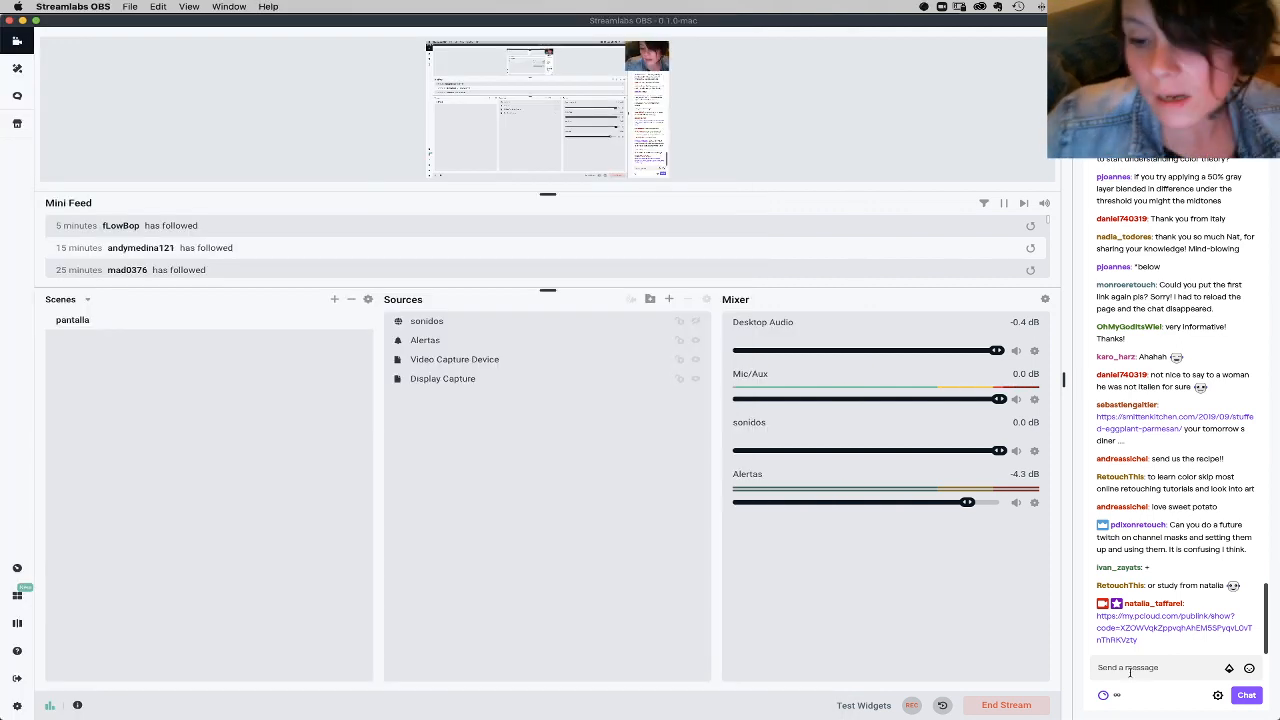
key(super+v)
key(Return)
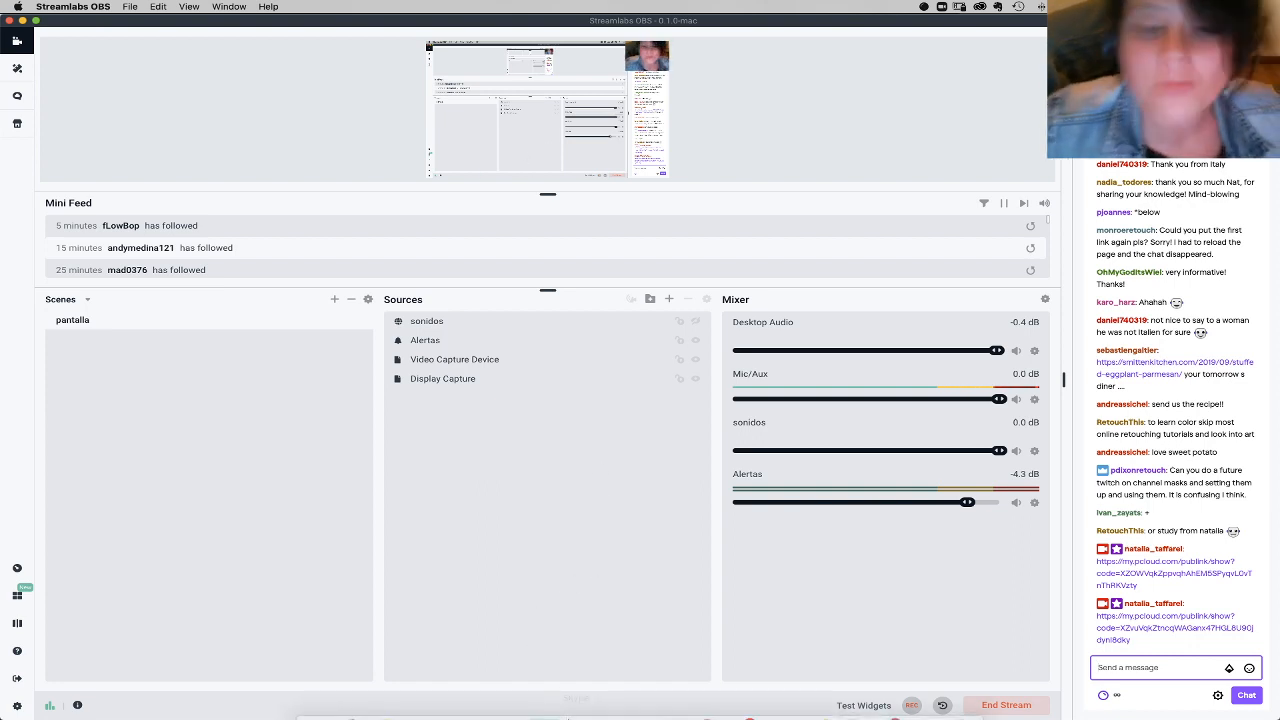
Step: Close the link dialog, switch to practice_color.tif in Photoshop and hide the Curves 1 layer
click(705, 703)
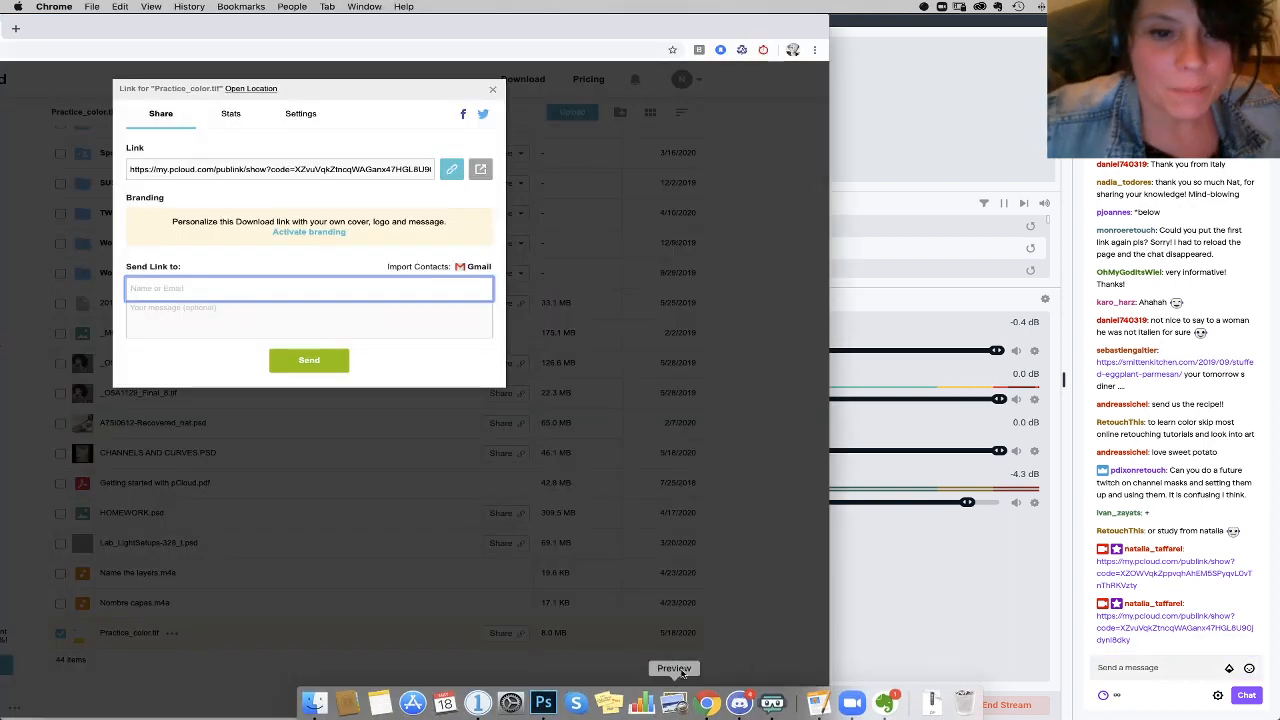
click(492, 92)
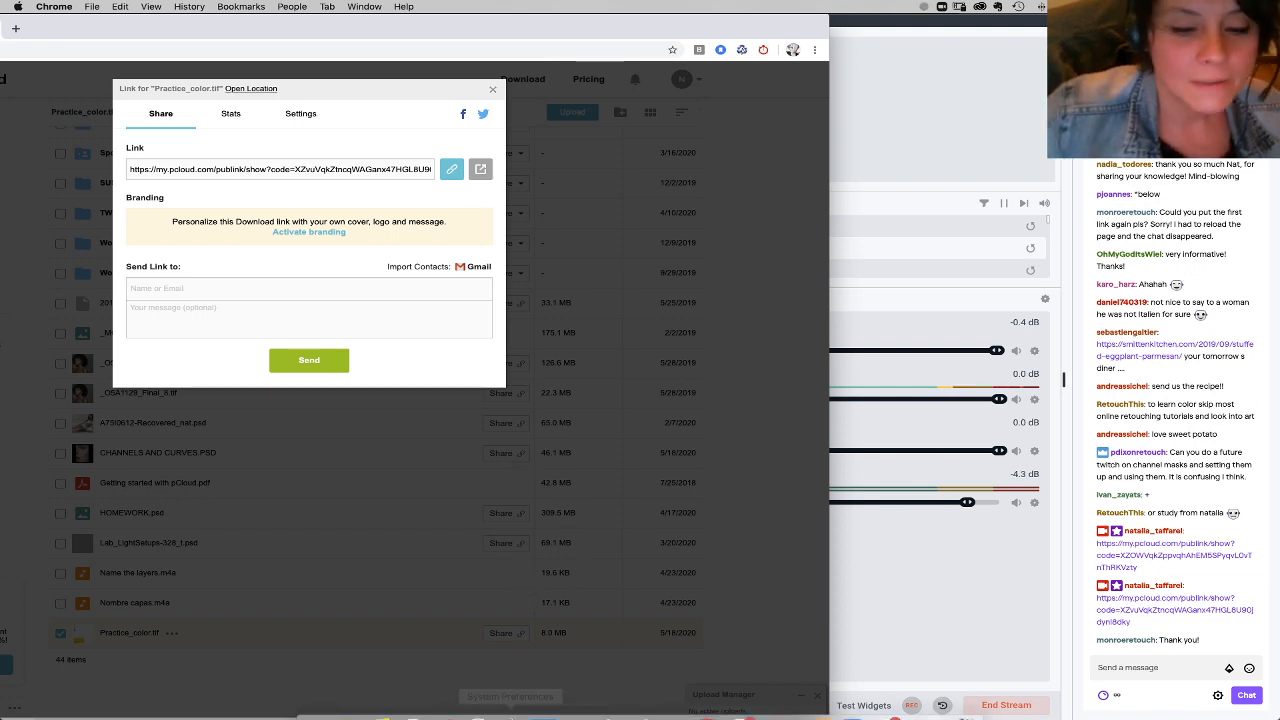
click(543, 702)
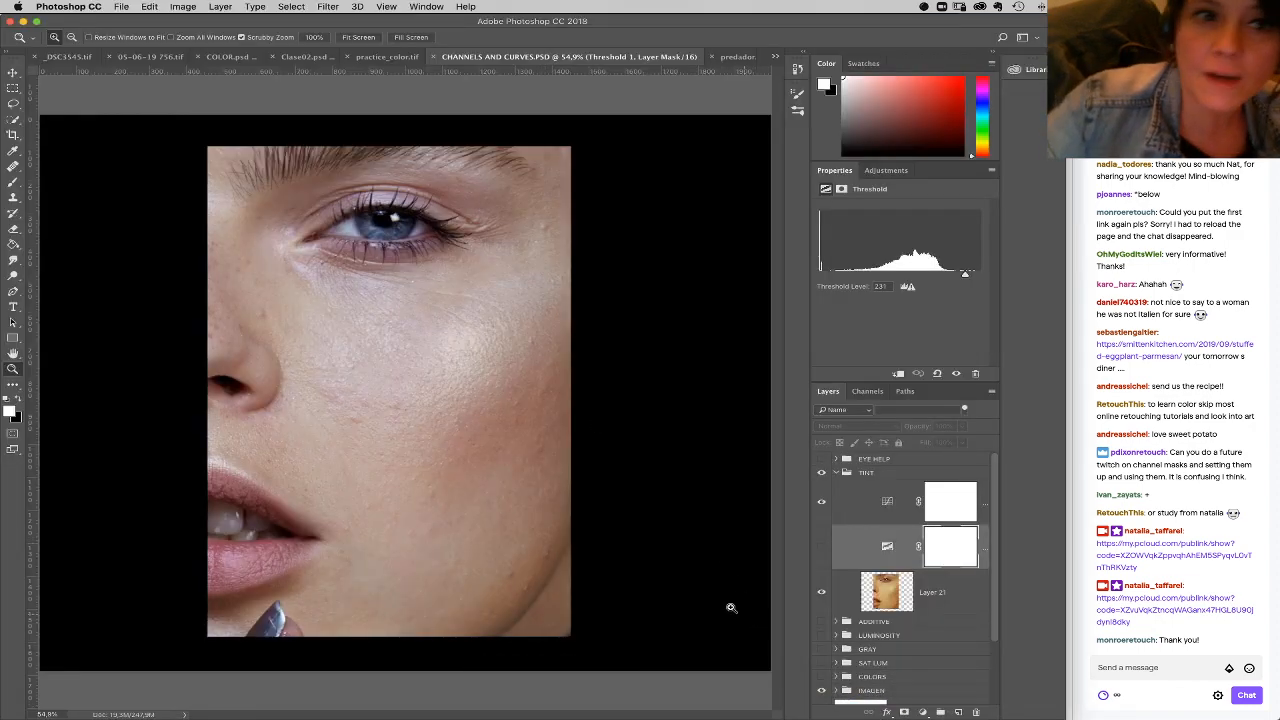
click(382, 64)
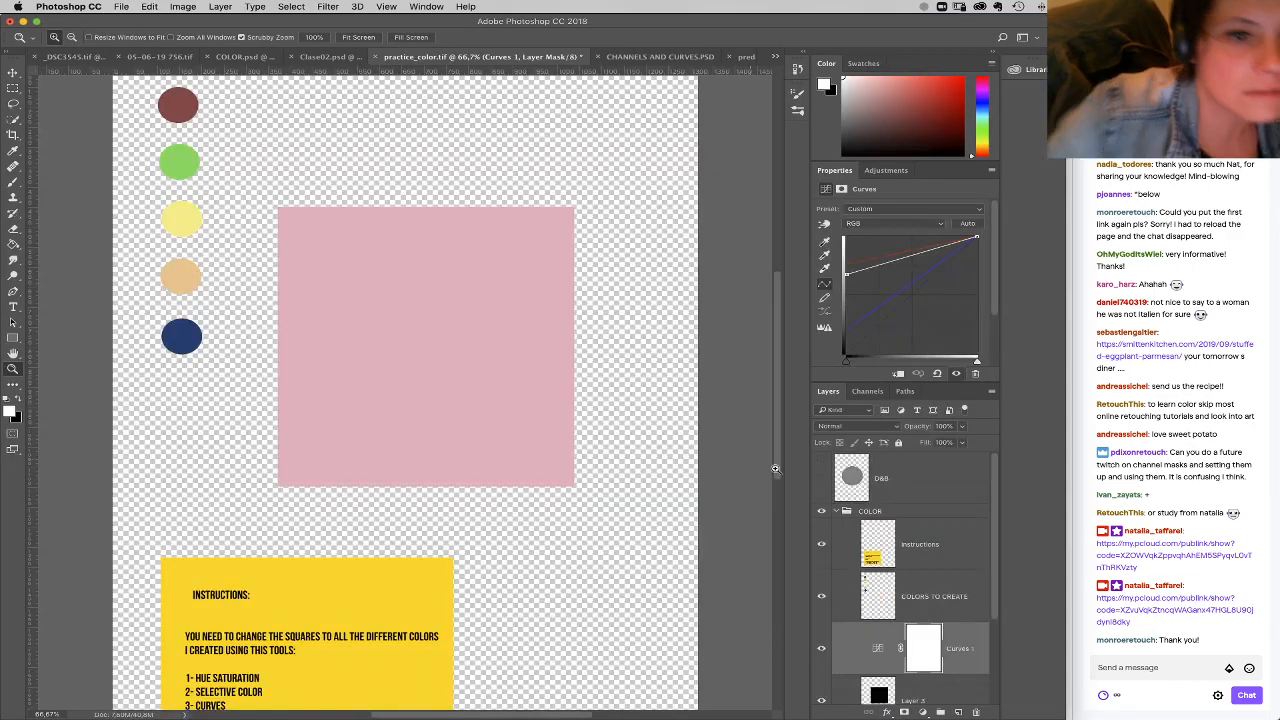
click(829, 666)
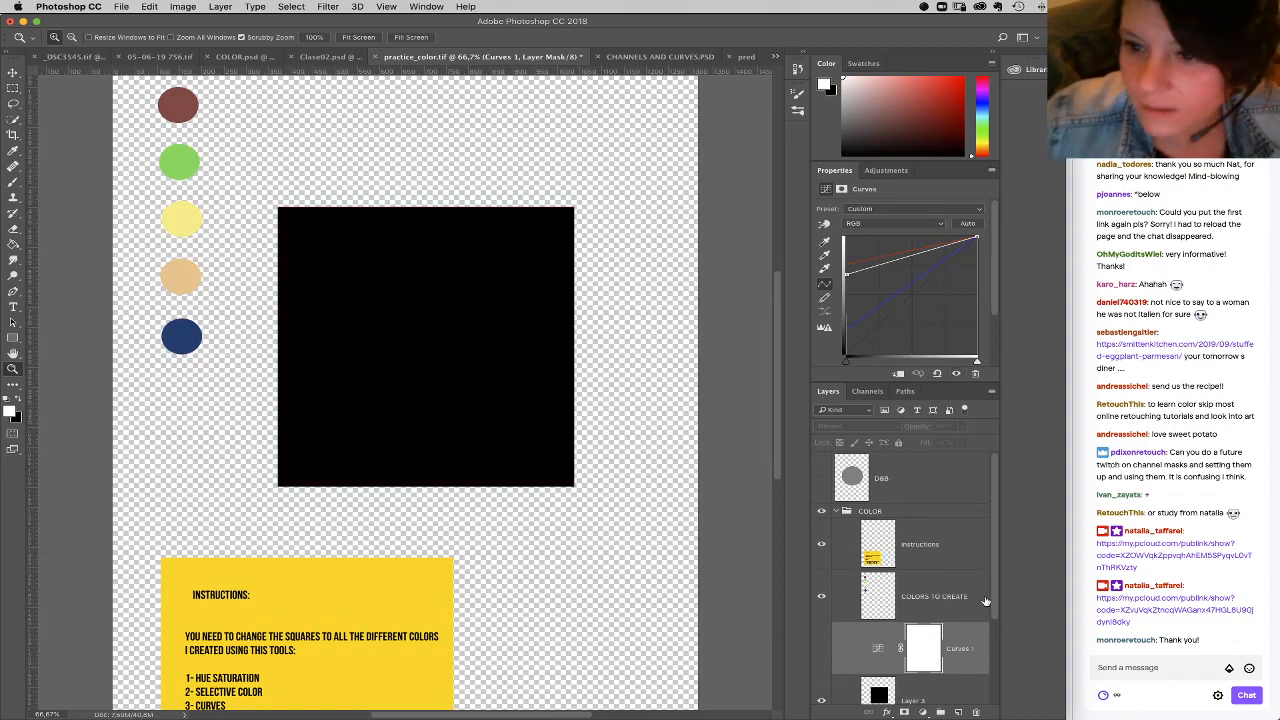
Step: Look back through the viewers' earlier requests and questions in the Streamlabs OBS chat
click(1222, 316)
scroll(1222, 316, up, 5)
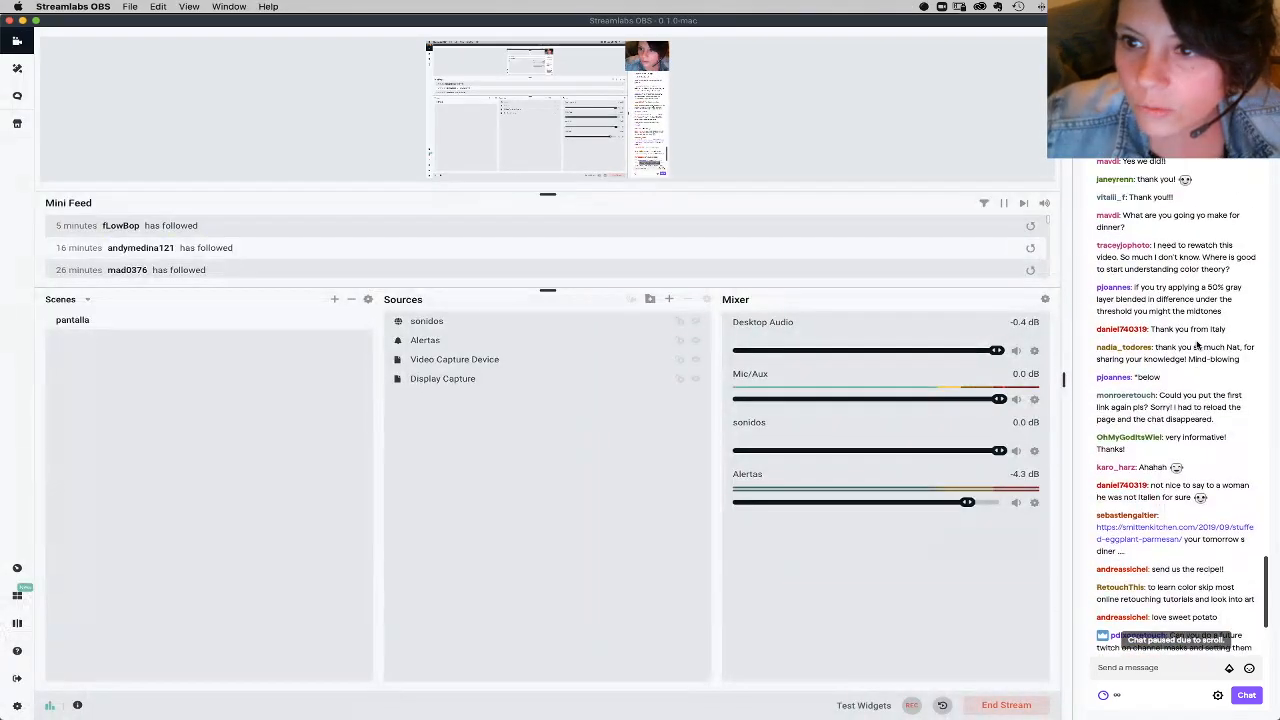
scroll(1197, 345, up, 2)
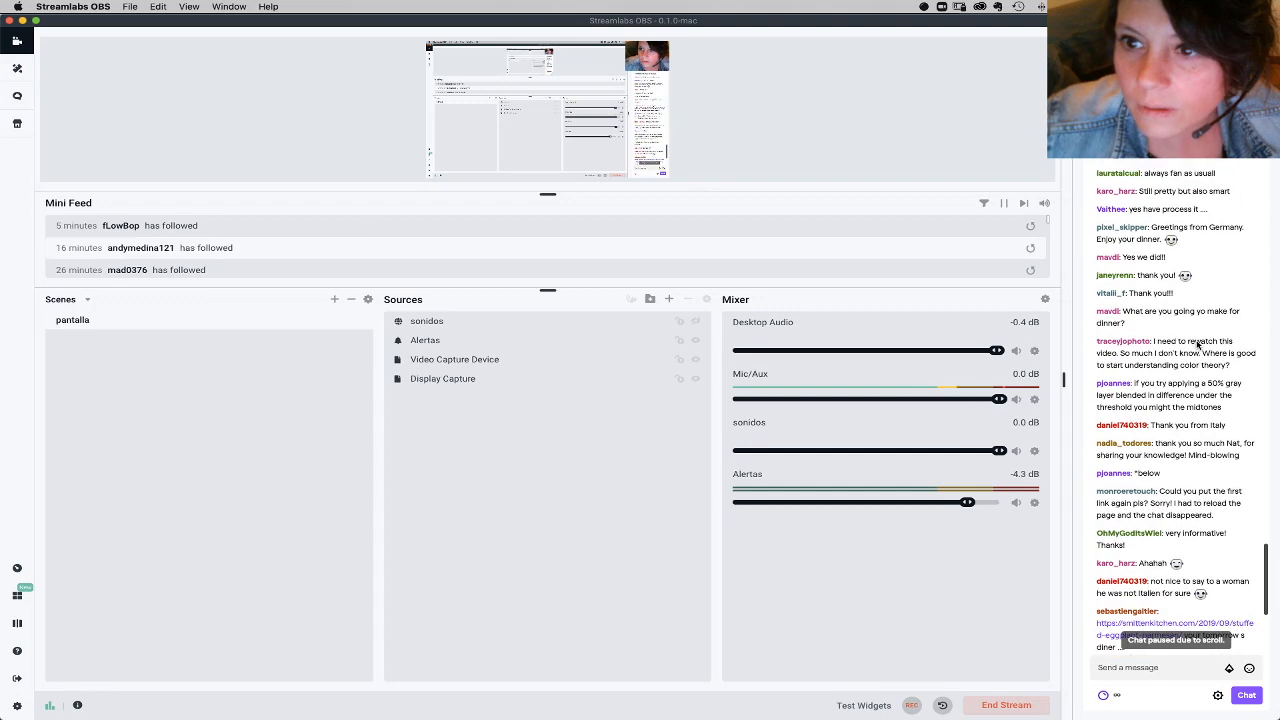
scroll(1195, 370, up, 6)
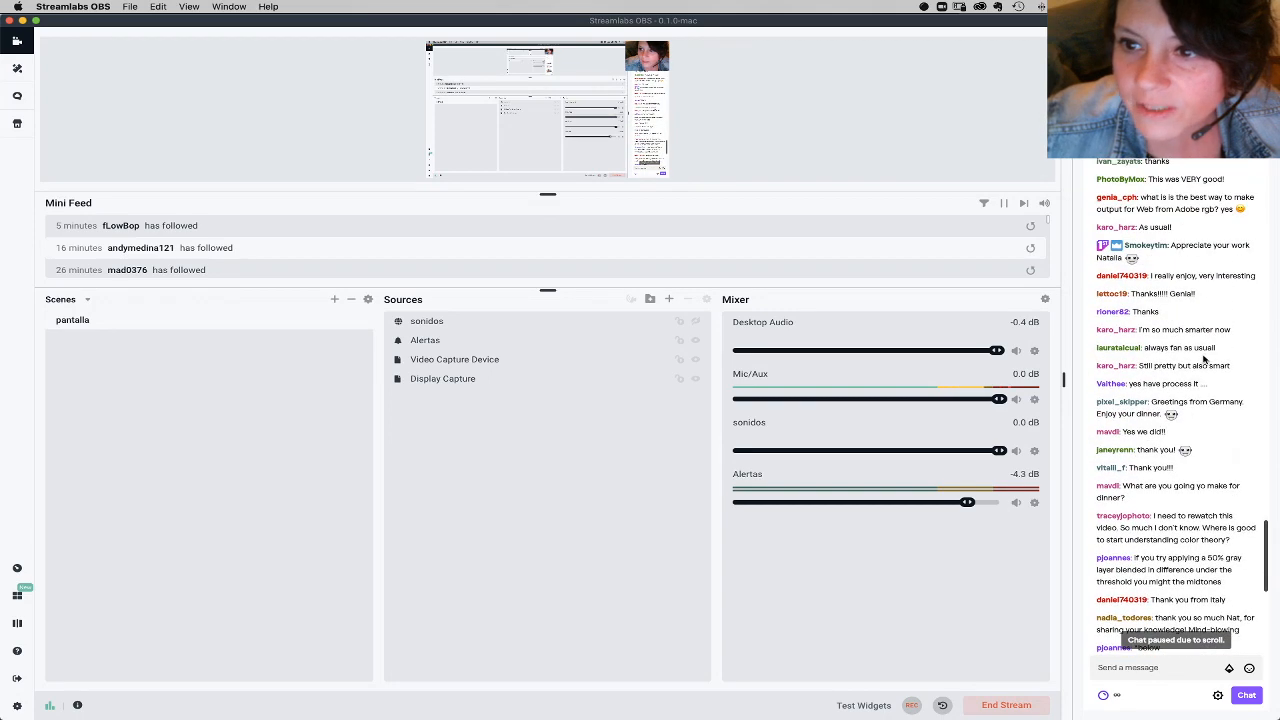
scroll(1200, 352, up, 2)
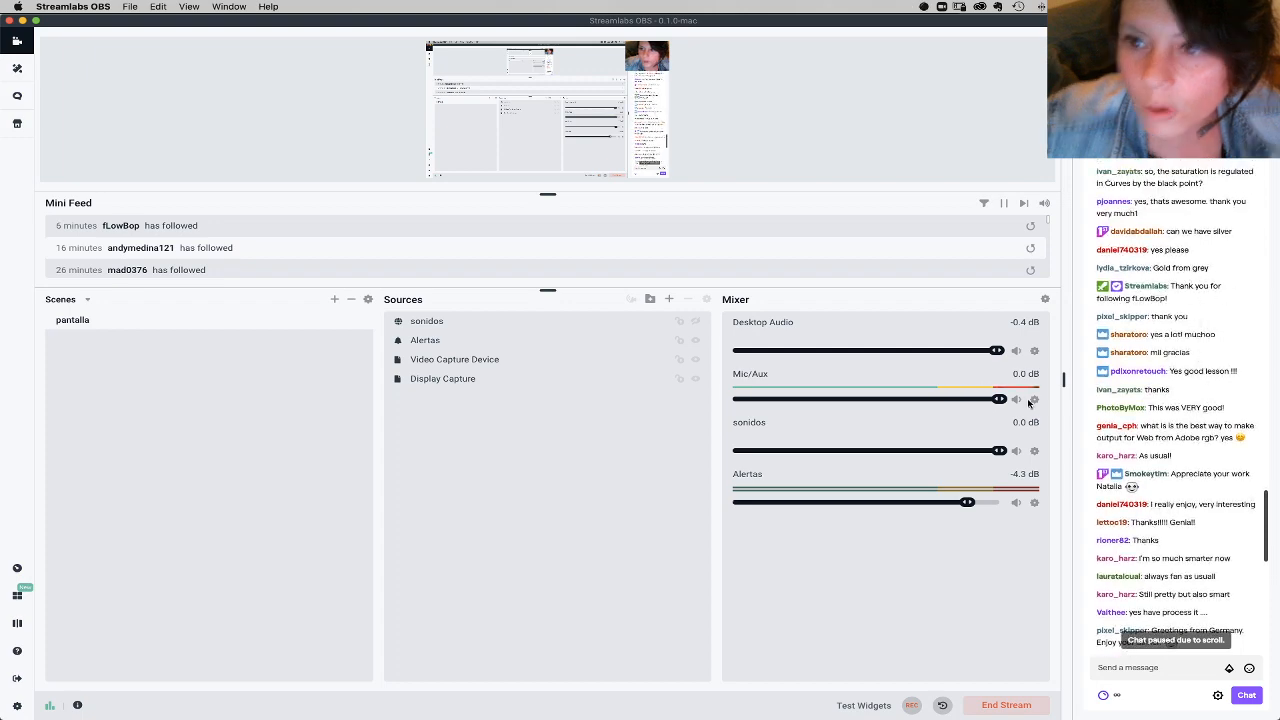
Step: Switch back to Photoshop, hide the black square on Layer 3, and show and select the gray square on Layer 2
click(549, 704)
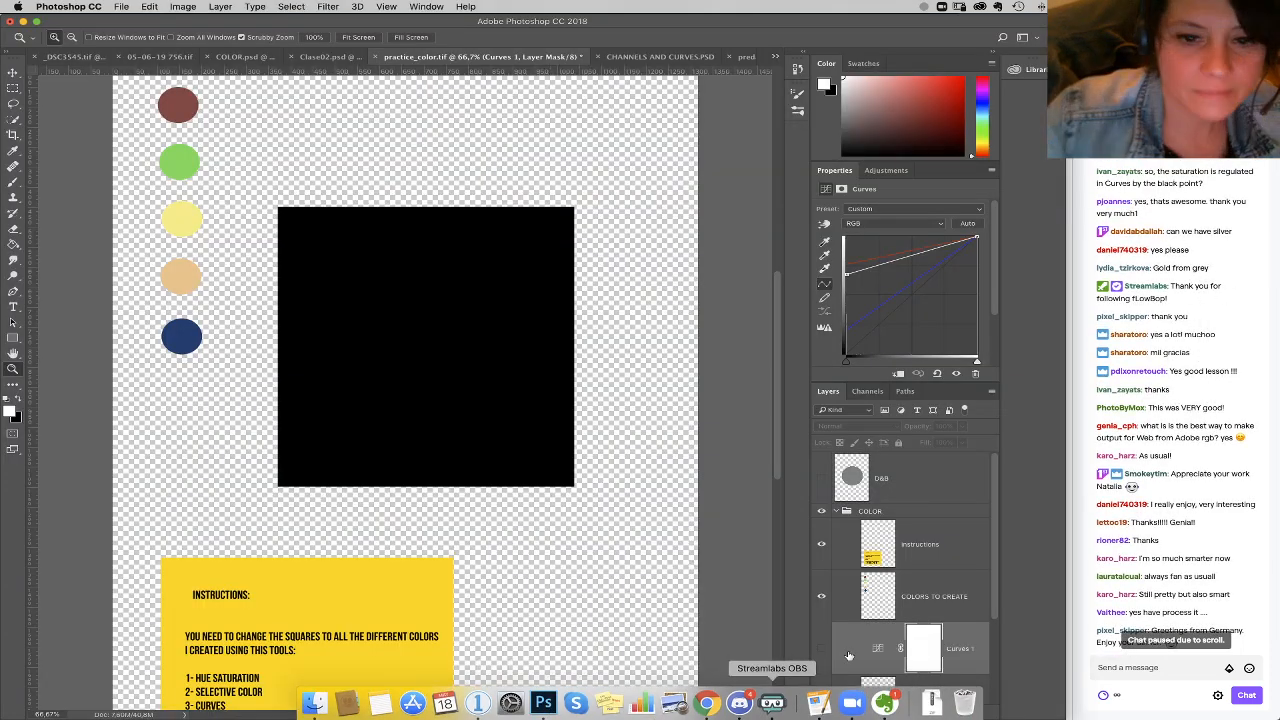
scroll(980, 630, down, 1)
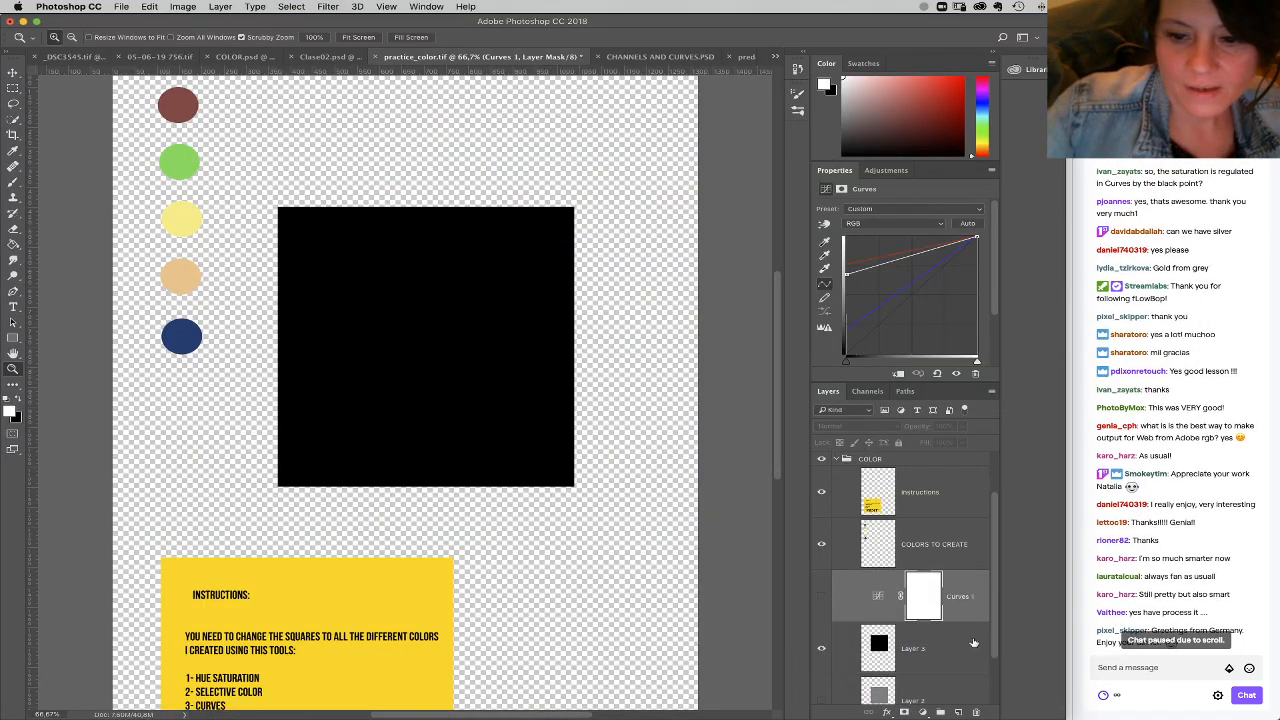
click(822, 650)
click(898, 694)
click(822, 678)
Step: Add a Curves adjustment above the gray square, lowering the Blue curve's midtones and raising the Red curve's midtones
click(922, 712)
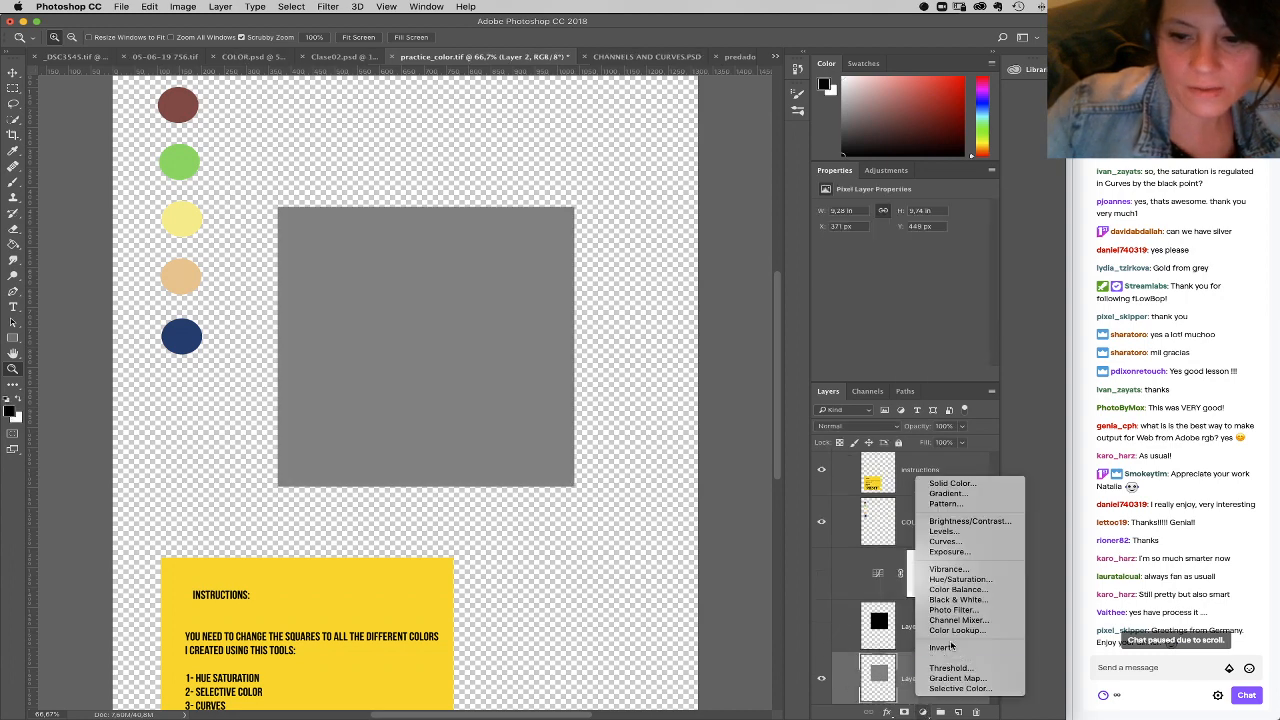
click(944, 541)
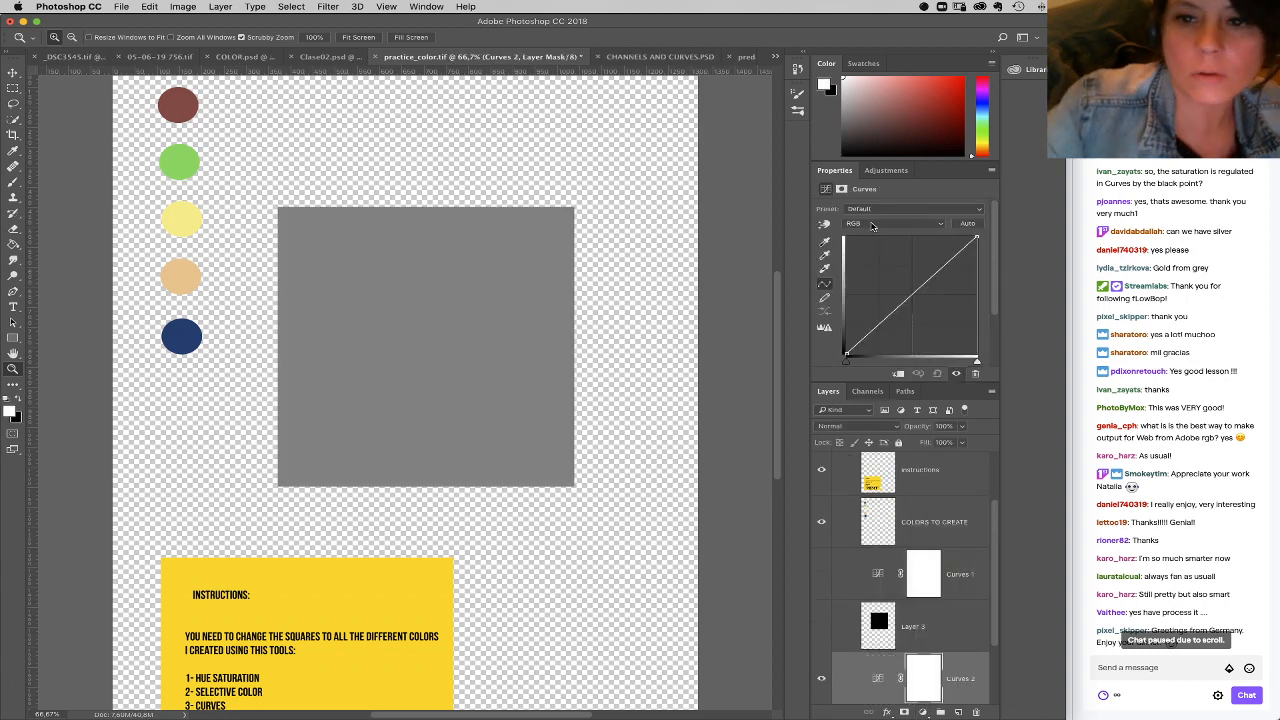
click(890, 226)
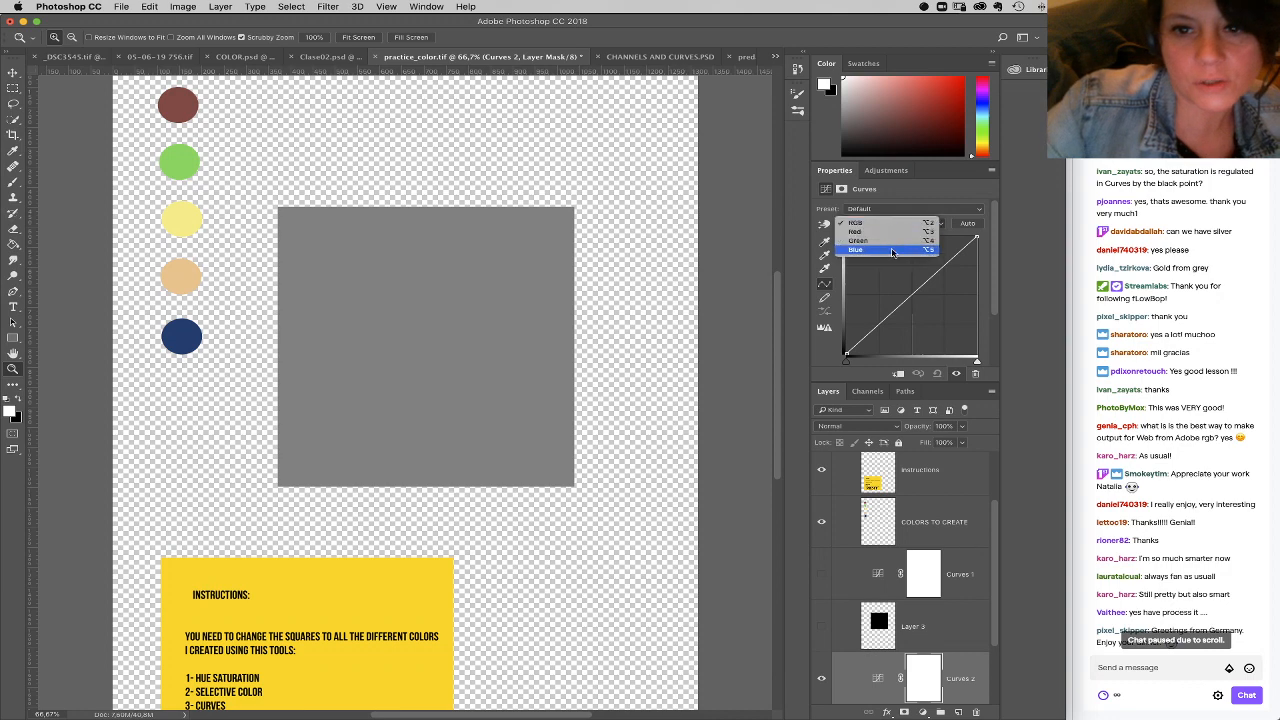
click(893, 248)
mouse_move(915, 293)
mouse_down()
mouse_move(927, 307)
mouse_move(894, 287)
mouse_up()
click(890, 223)
click(882, 208)
Step: Shape the Green channel of the Curves adjustment into a gentle S-curve with lowered shadows and raised highlights
click(904, 224)
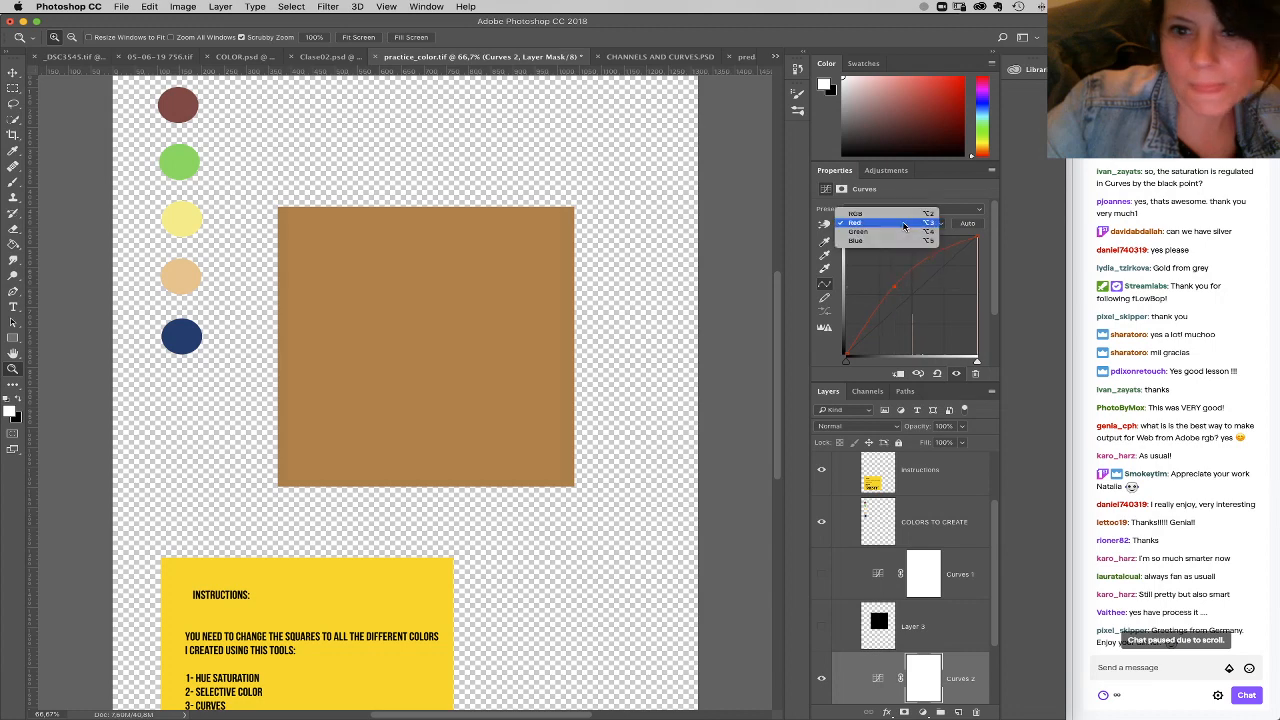
click(900, 231)
drag(911, 291, 927, 276)
drag(869, 329, 874, 332)
drag(950, 251, 941, 254)
Step: Load the gray square as a selection and add a Curves adjustment with the RGB white point moved to about mid-input
scroll(927, 677, down, 1)
click(905, 693)
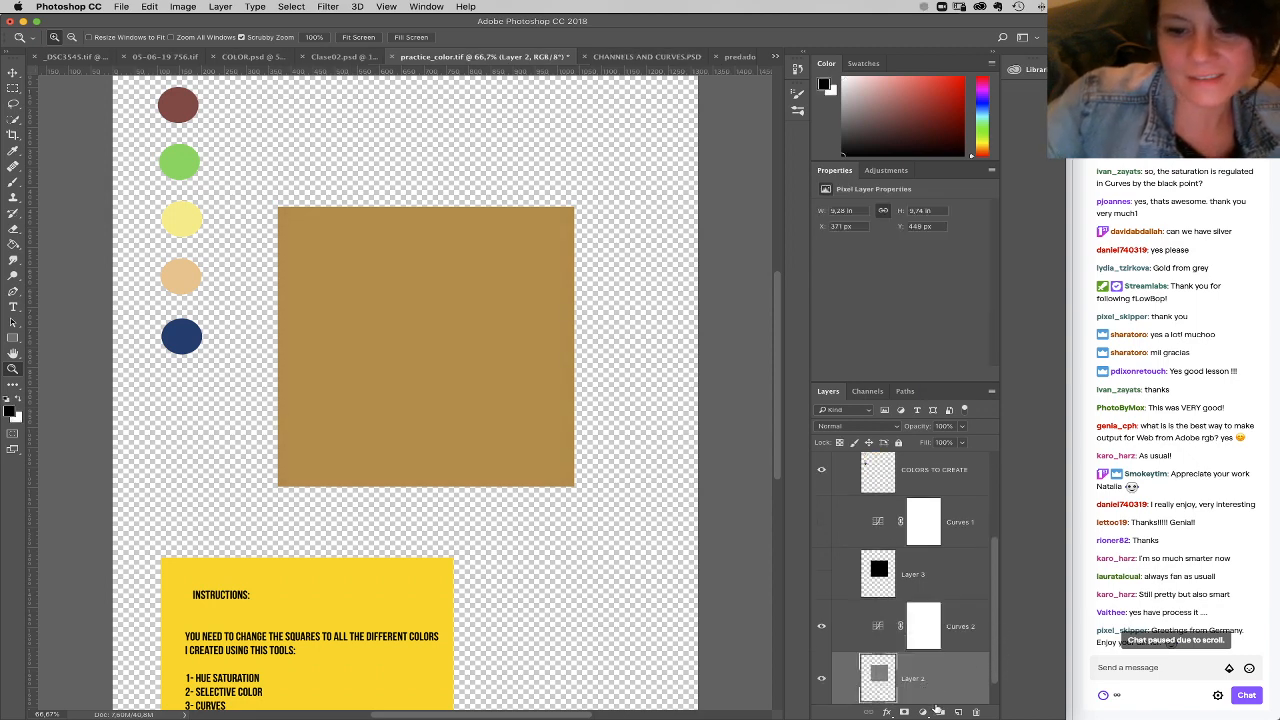
super+click(890, 676)
click(922, 712)
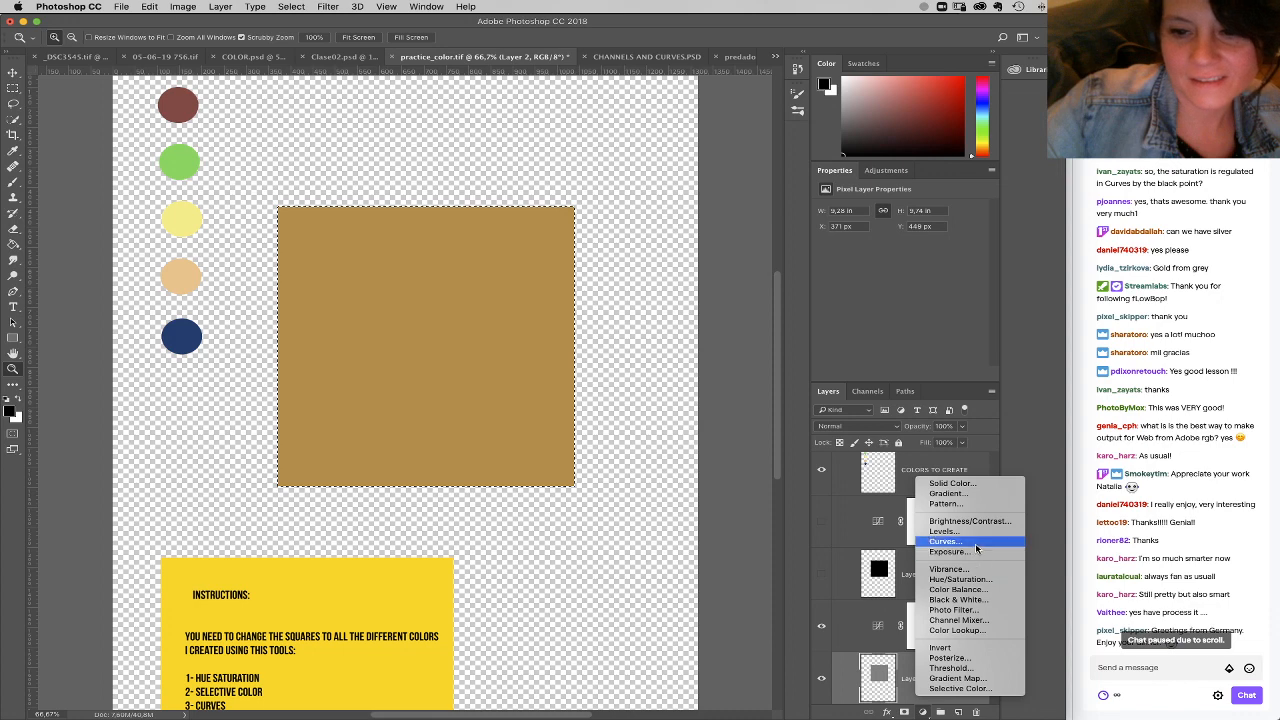
click(945, 541)
drag(977, 238, 906, 237)
Step: Draw a reflected black-and-white gradient on the brightening curve's mask, keeping the highlight in the square's upper-left area
click(14, 243)
click(17, 243)
click(60, 244)
click(175, 37)
drag(539, 527, 527, 522)
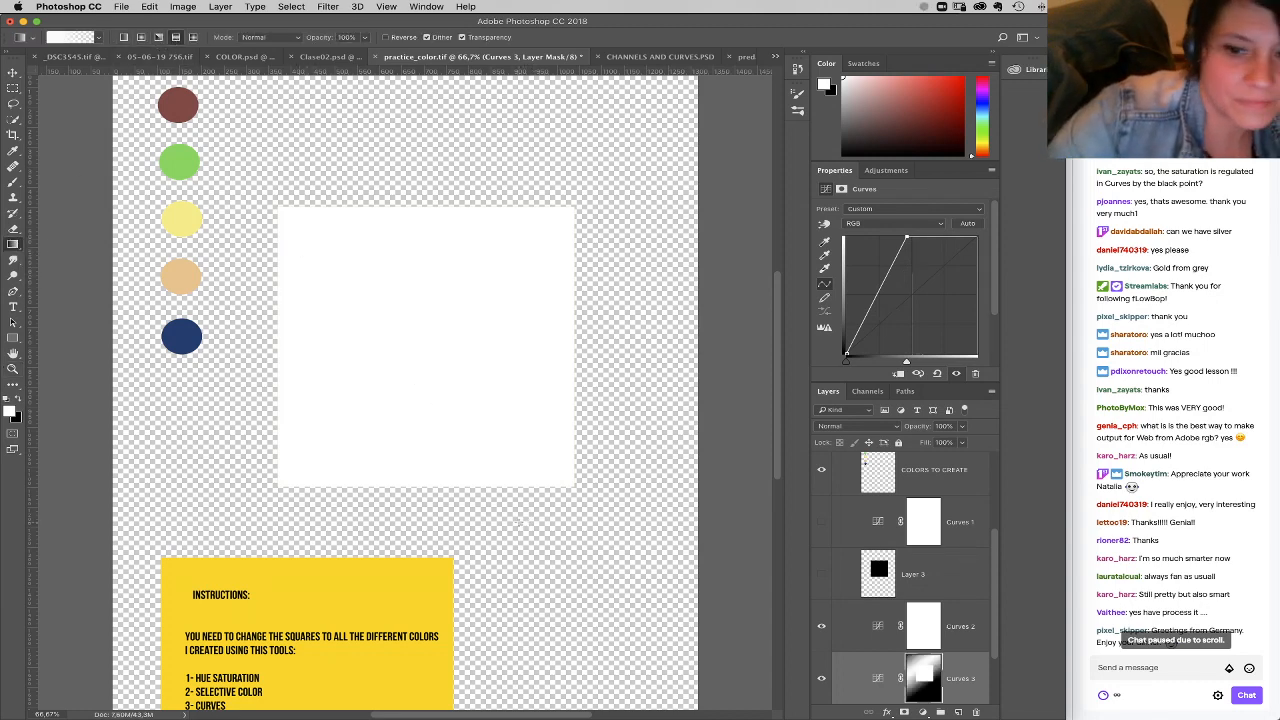
drag(436, 390, 500, 450)
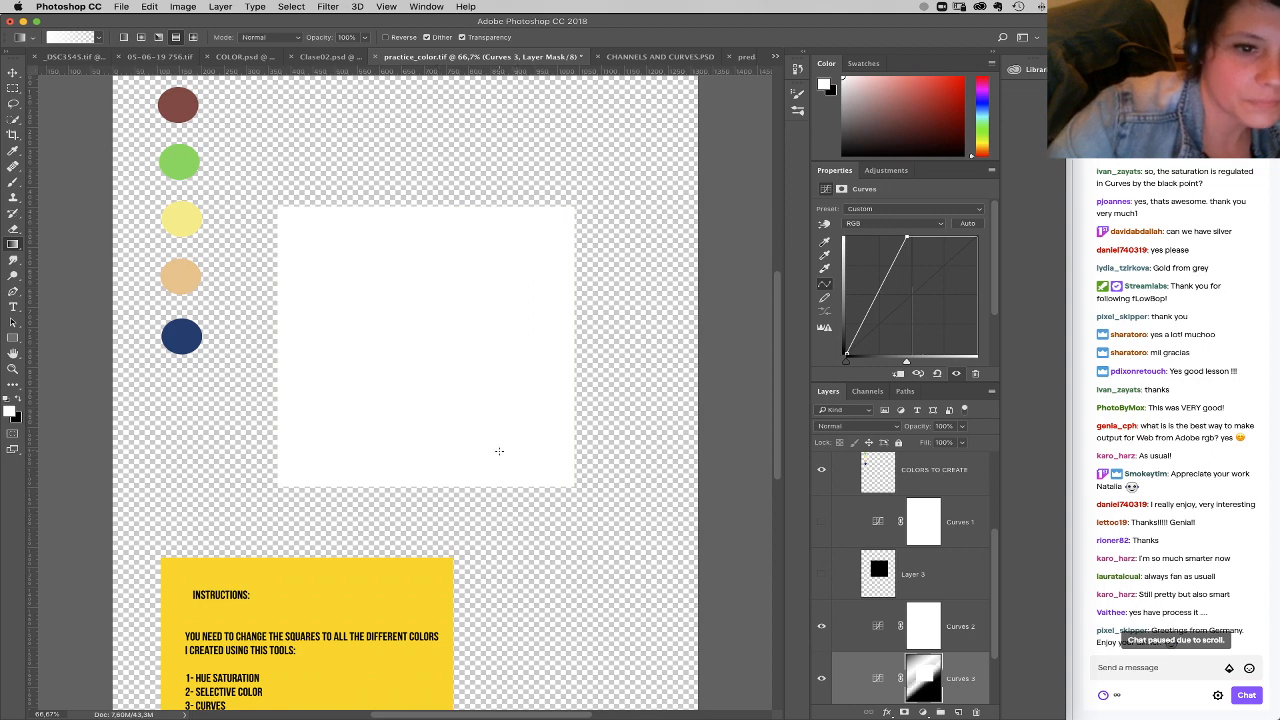
click(98, 37)
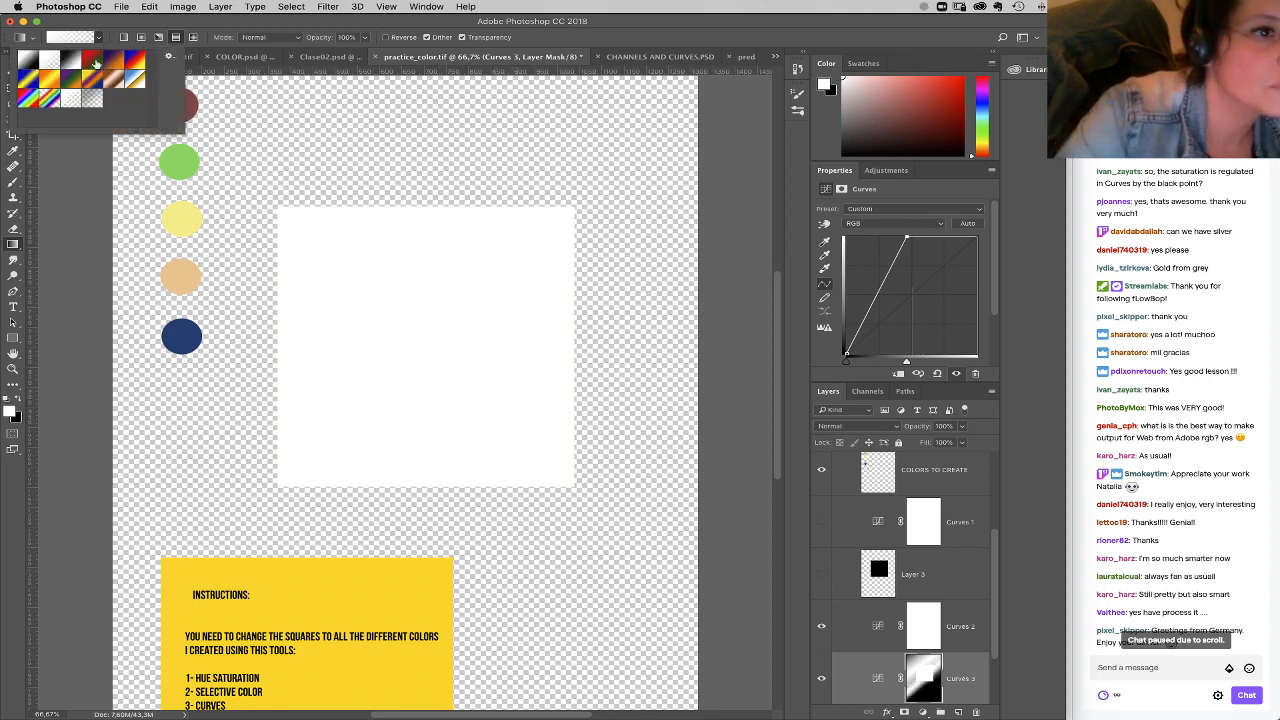
drag(336, 259, 457, 400)
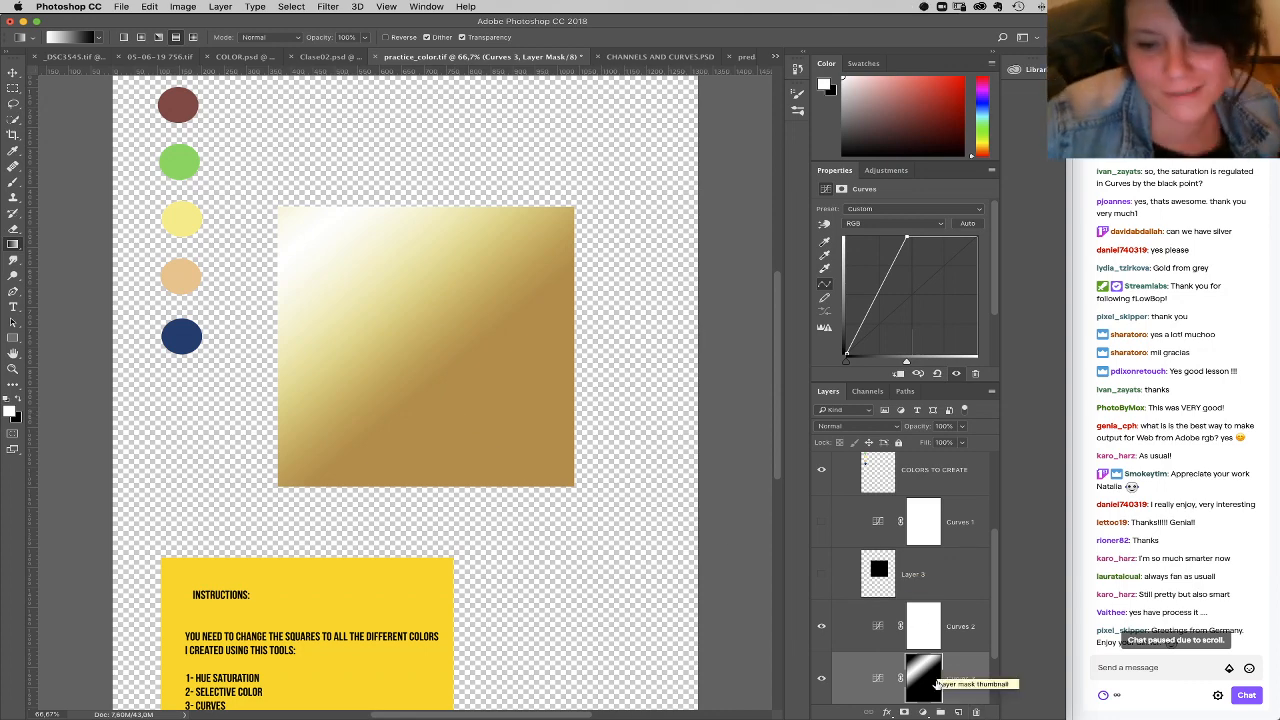
Step: Add a darkening Curves adjustment with the black point at about mid-input, invert its mask and draw a gradient revealing the square's lower-right corner
click(922, 712)
click(944, 541)
drag(846, 355, 906, 355)
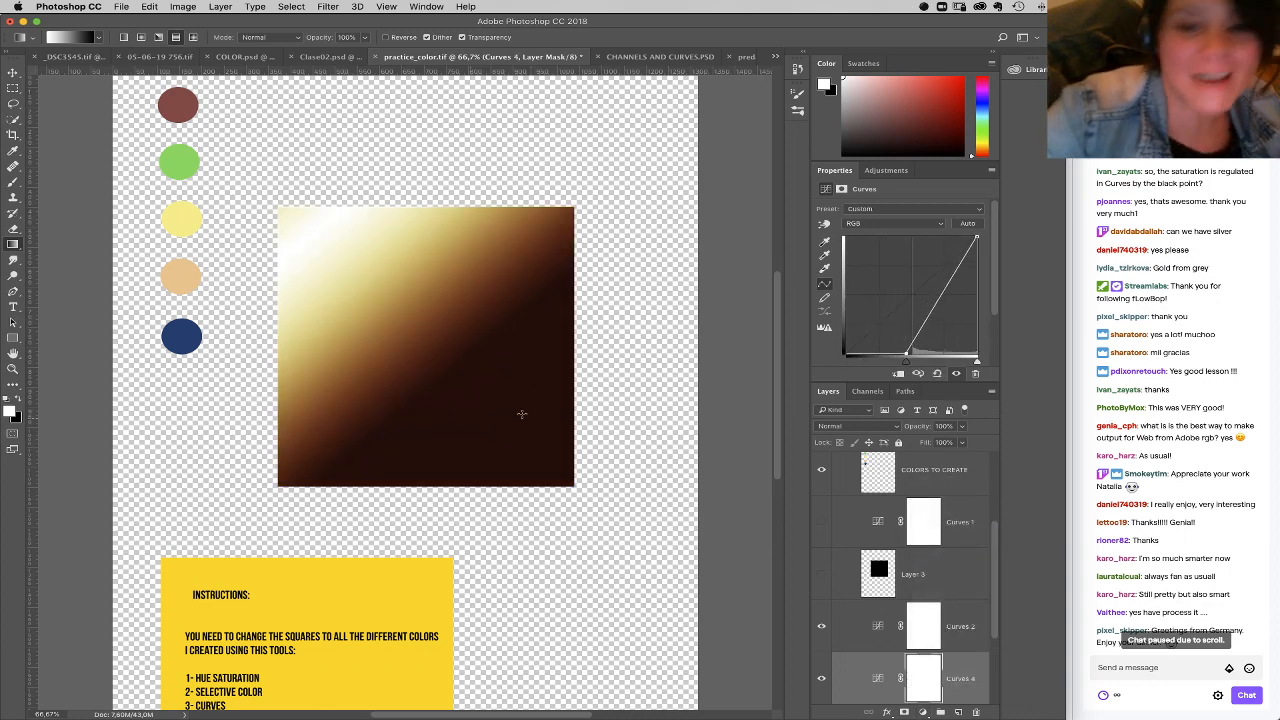
key(super+i)
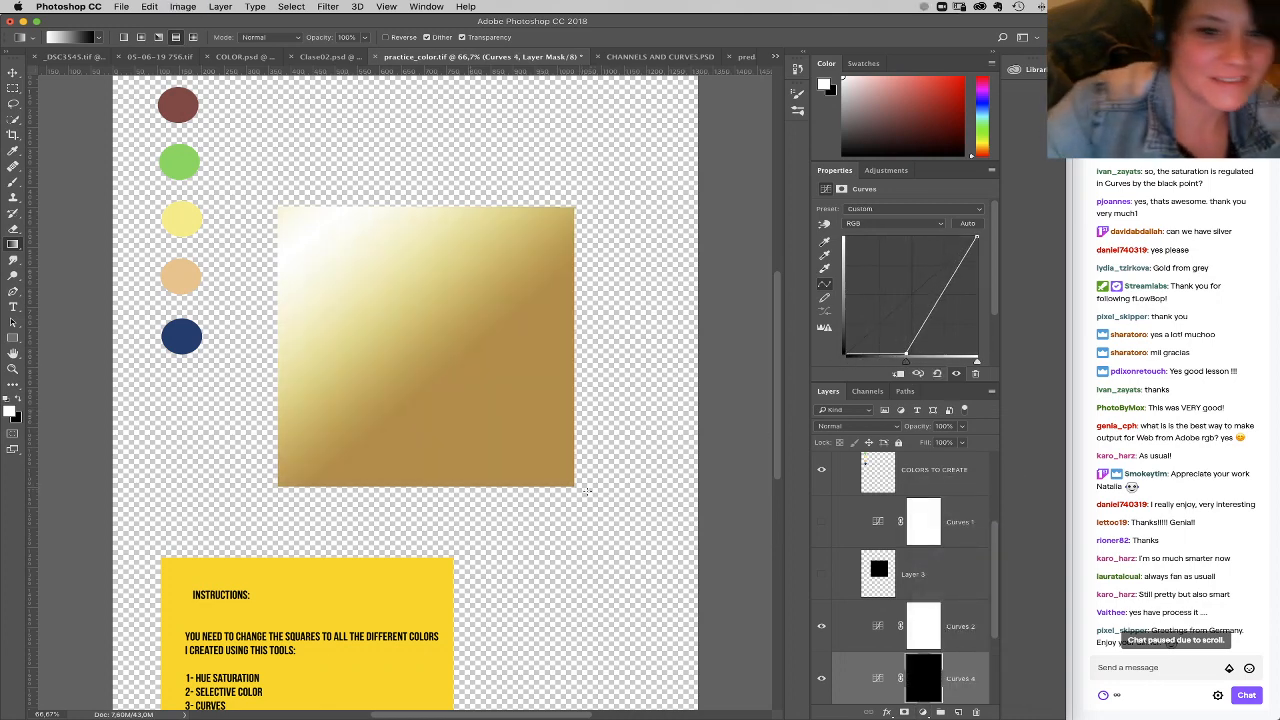
drag(573, 488, 472, 455)
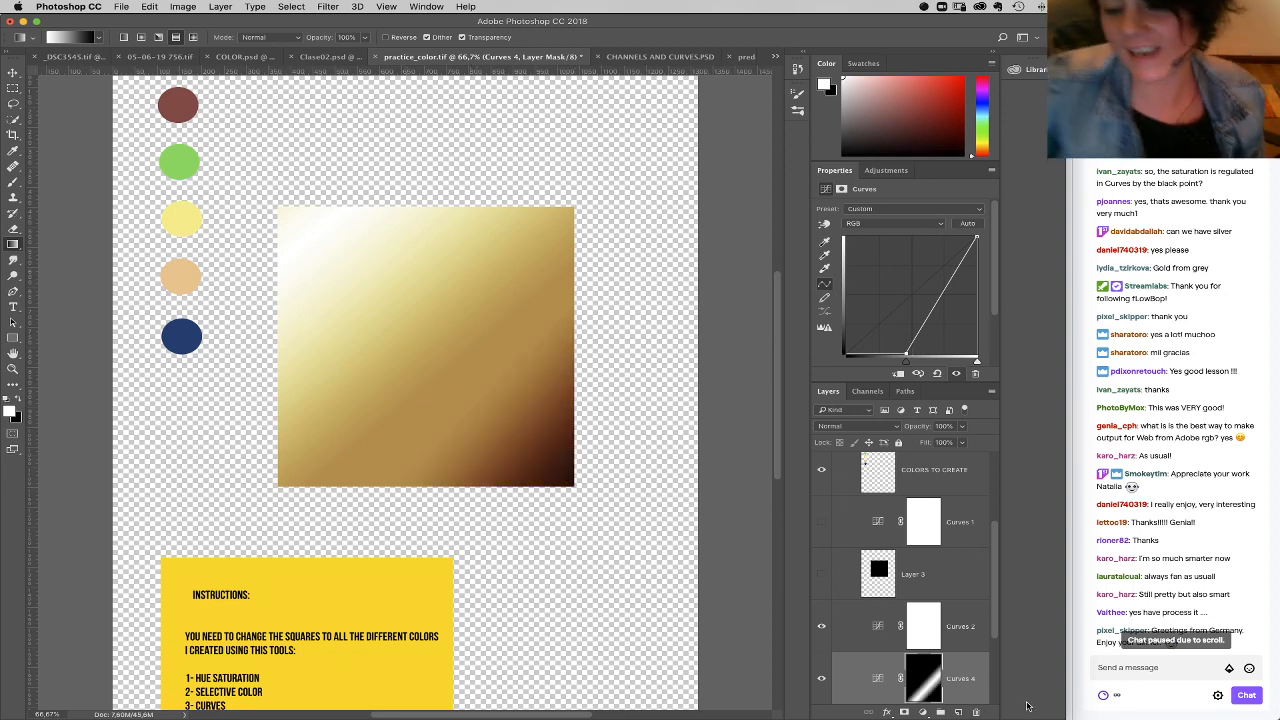
Step: In the gold-coloring Curves 2 adjustment, nudge both Green channel curve points slightly up and left and raise the Red channel's midtones slightly
click(884, 638)
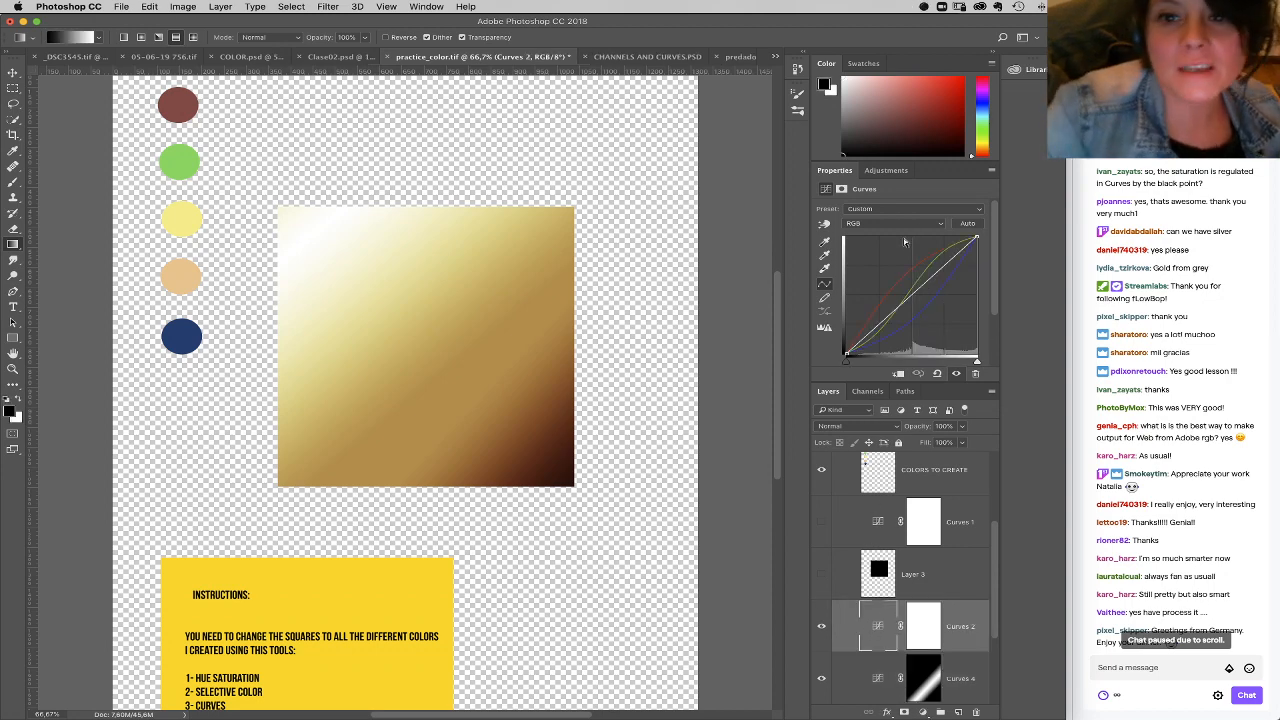
click(895, 223)
click(898, 241)
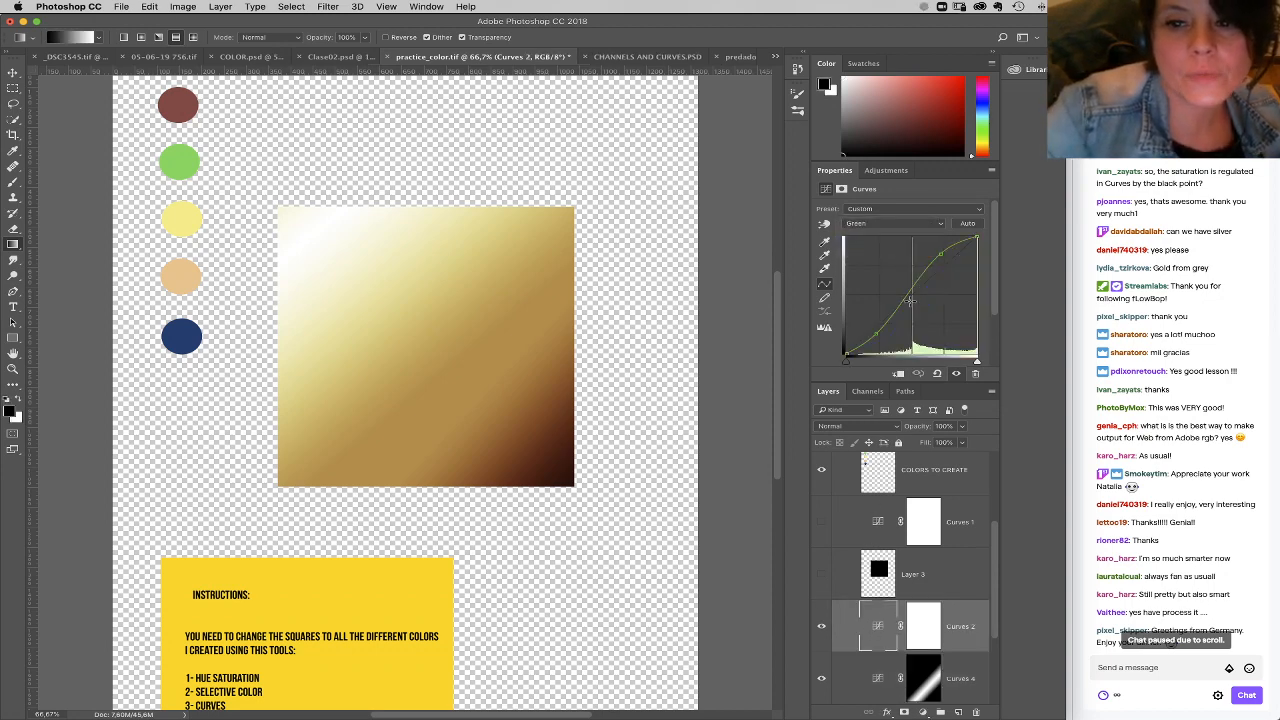
drag(941, 254, 939, 254)
drag(876, 334, 874, 332)
click(895, 223)
click(895, 213)
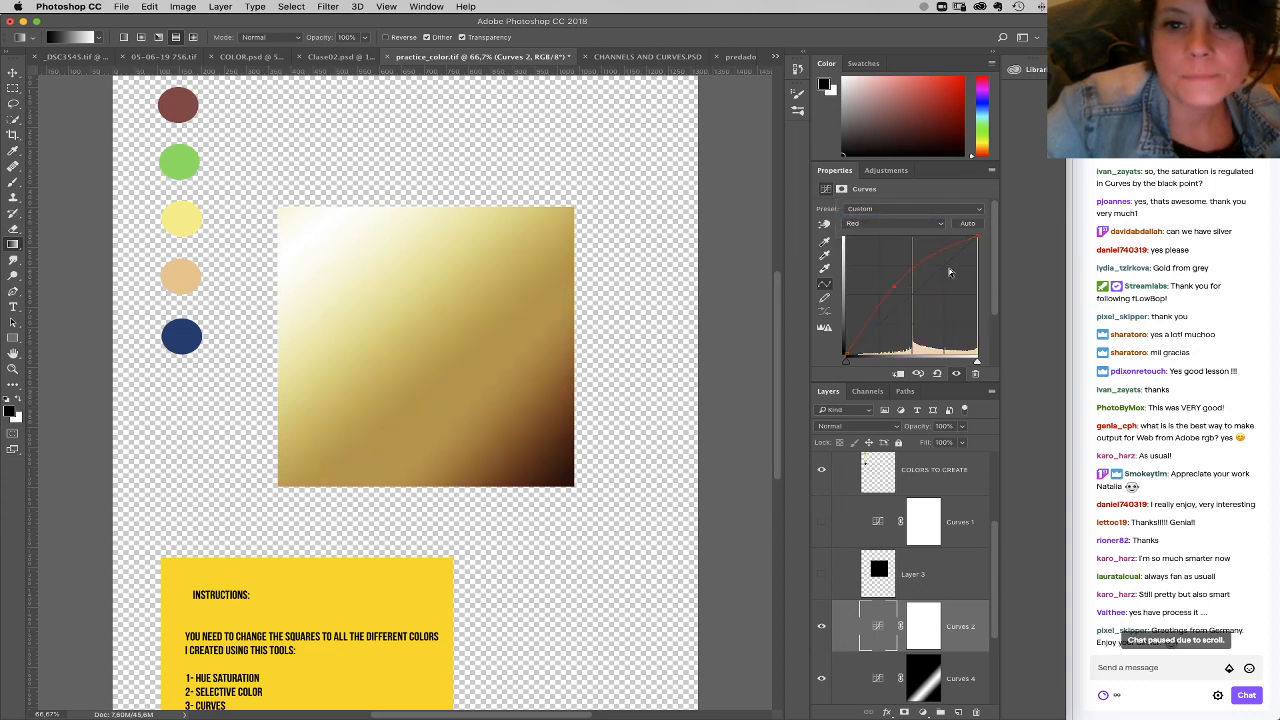
Step: Pull the Blue channel's upper midtones down strongly and lower its white point output slightly to make the gold more saturated
click(912, 224)
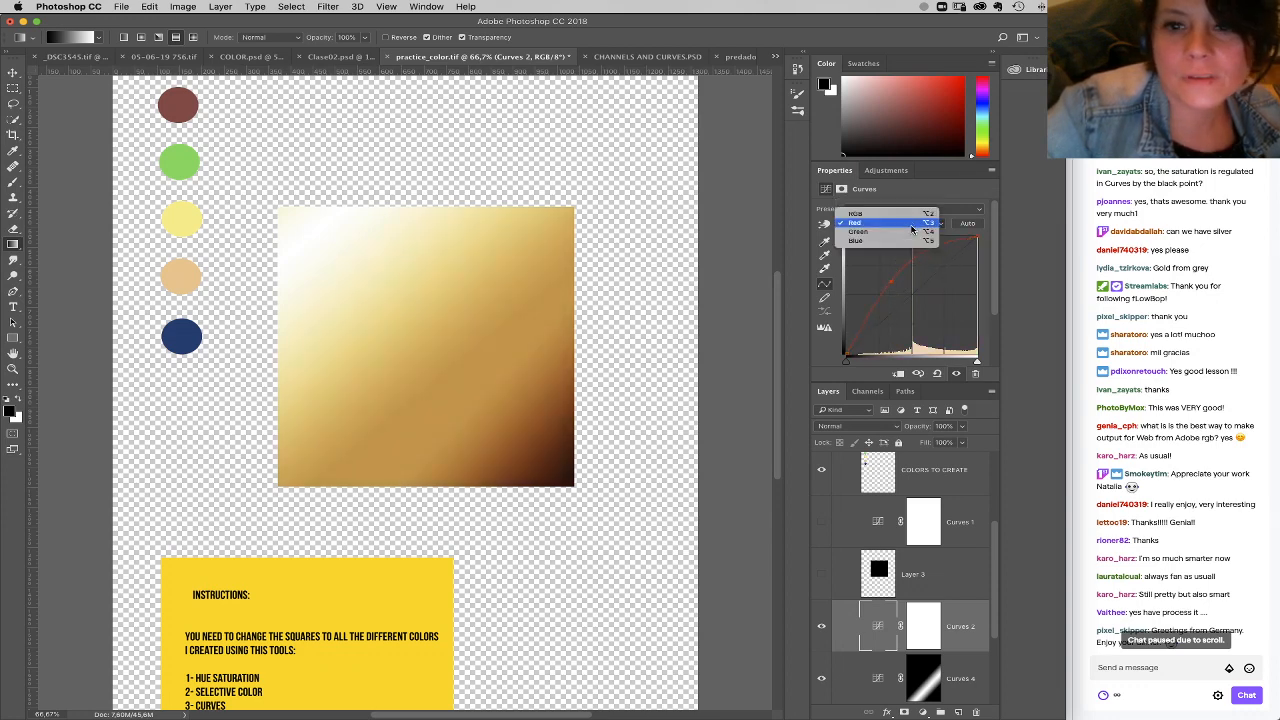
click(911, 241)
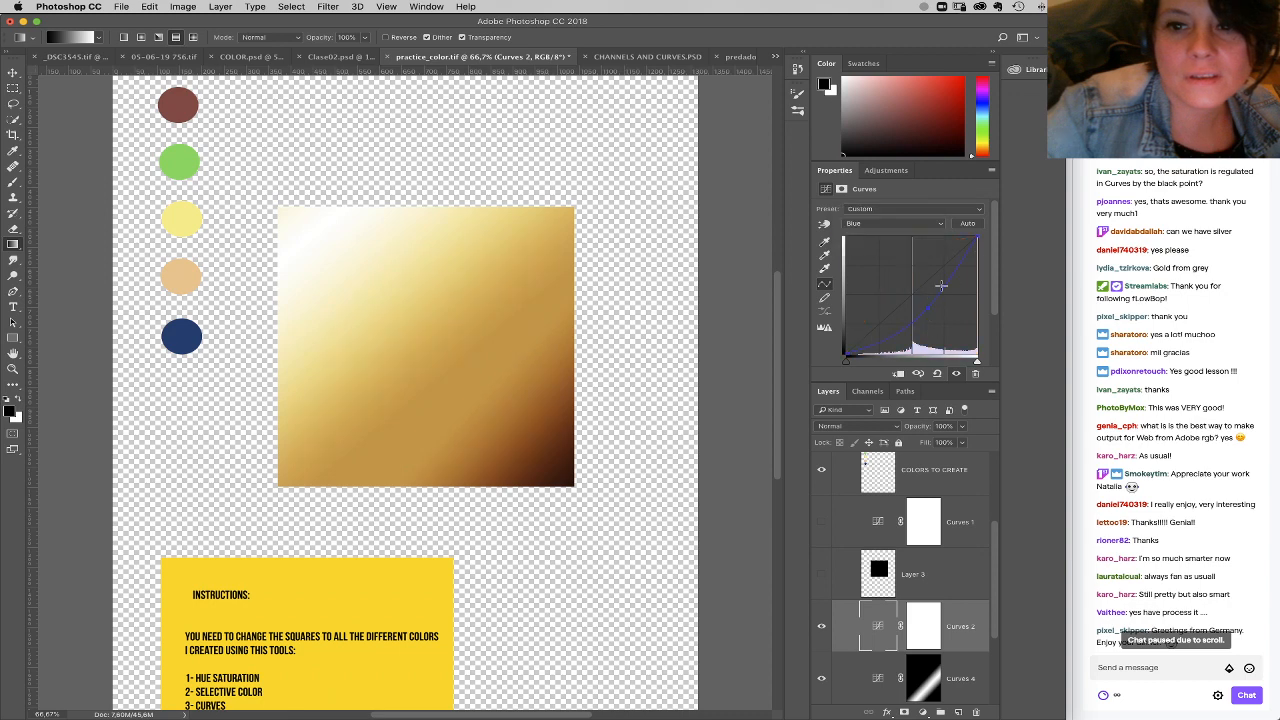
drag(940, 286, 936, 325)
drag(979, 238, 980, 253)
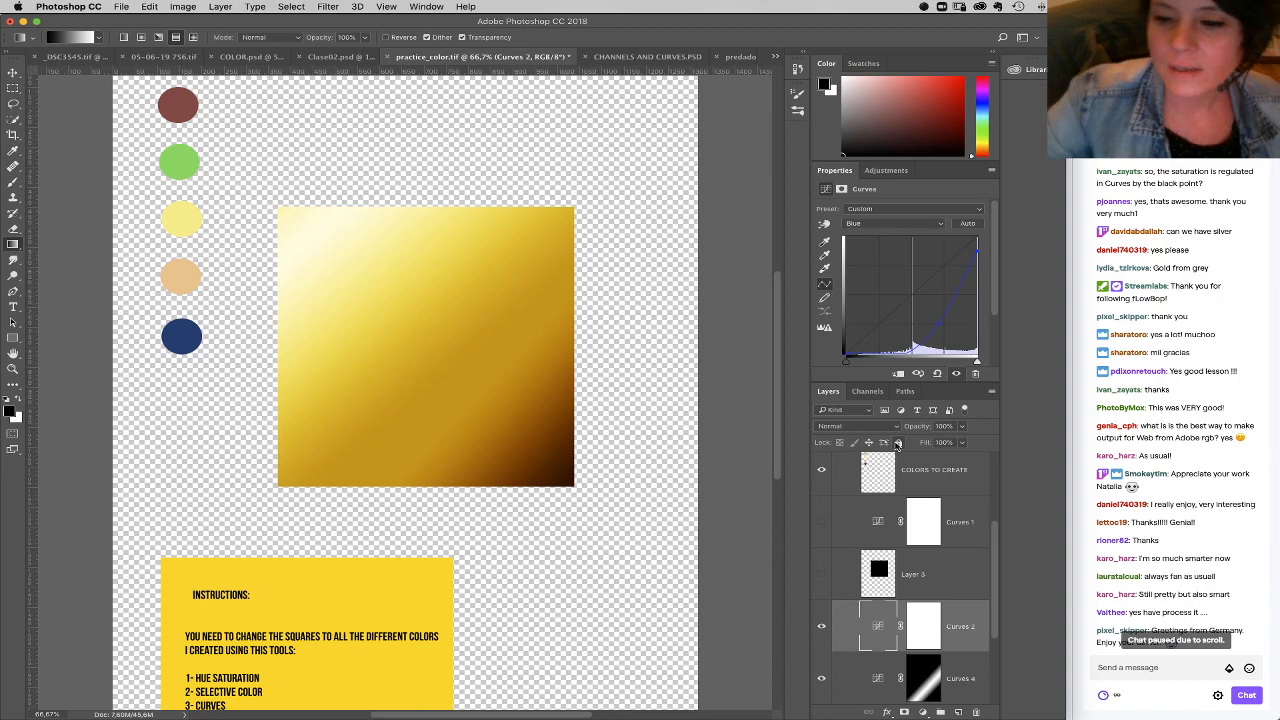
Step: Check the newest stream chat messages in Streamlabs OBS and return to the practice file in Photoshop
click(1221, 540)
scroll(1211, 557, down, 7)
scroll(1180, 580, down, 4)
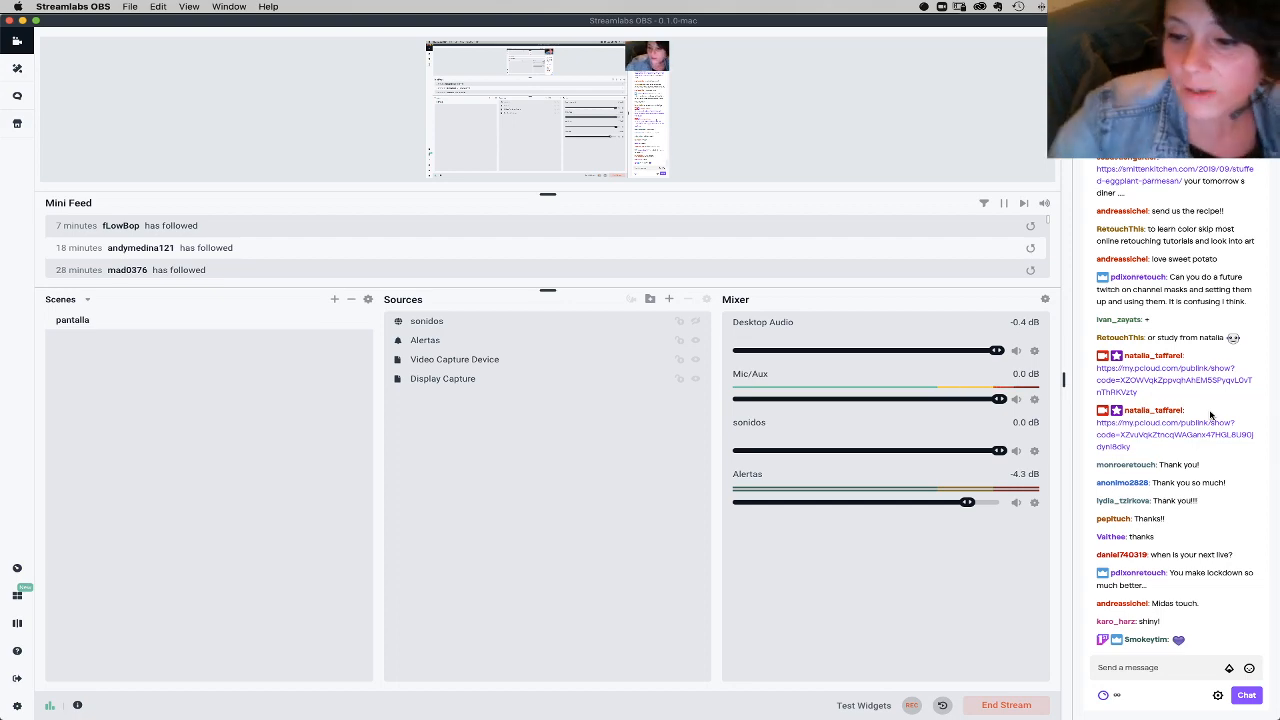
click(543, 703)
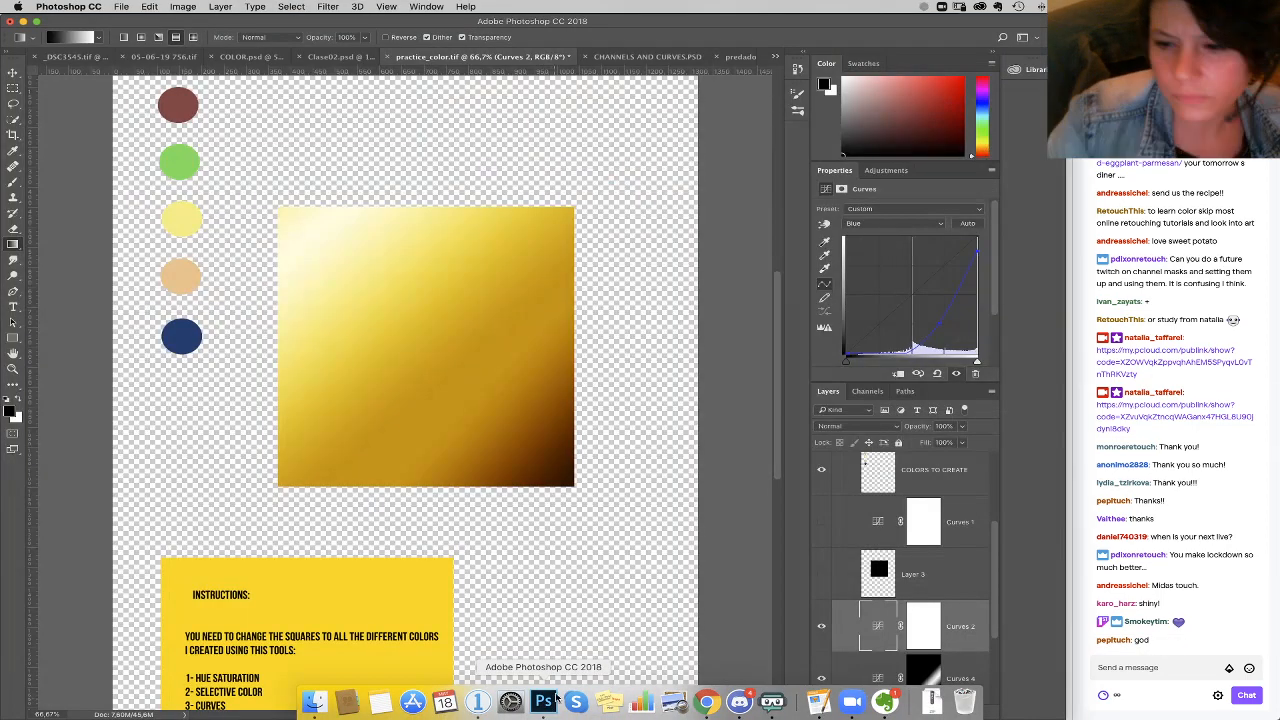